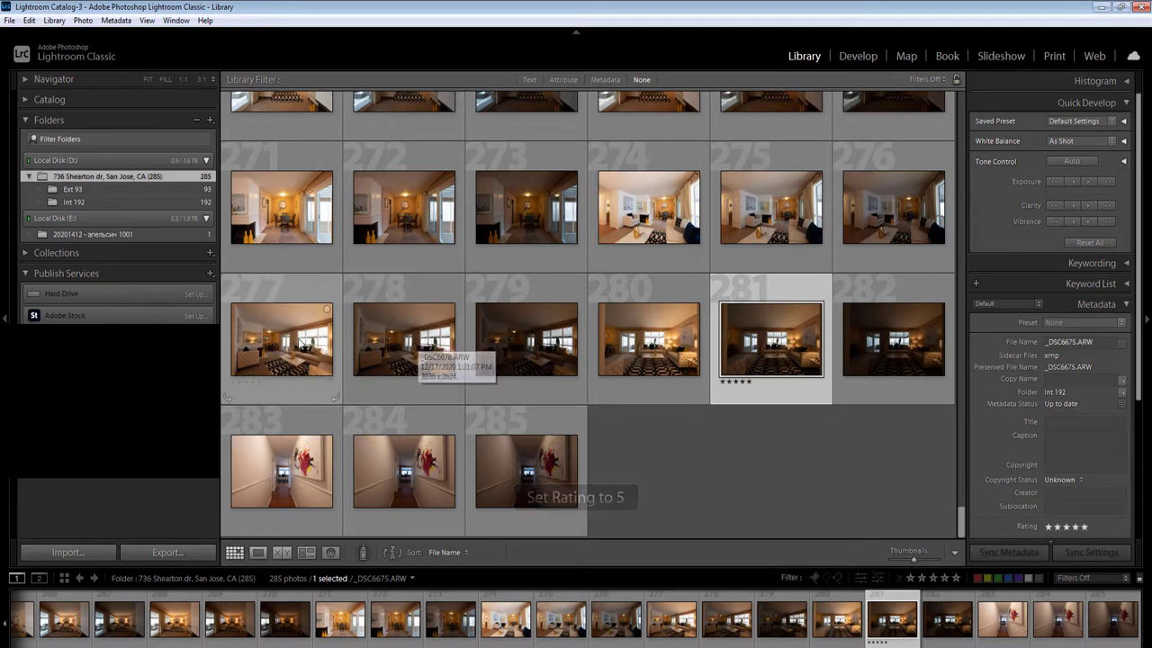
# Merge living-room photos 277 to 279 into an HDR and rate photo 275 five stars
pyautogui.click(313, 345)
pyautogui.keyDown('shift'); pyautogui.click(520, 345); pyautogui.keyUp('shift')
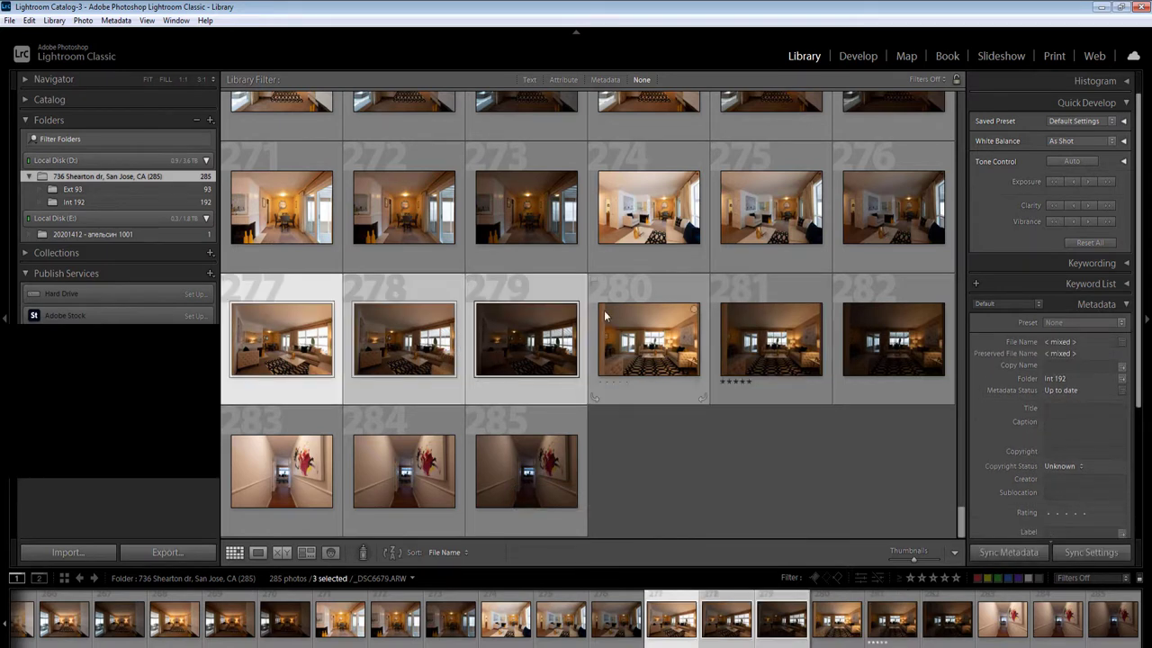
pyautogui.hotkey('ctrl', 'shift', 'h')
pyautogui.click(782, 232)
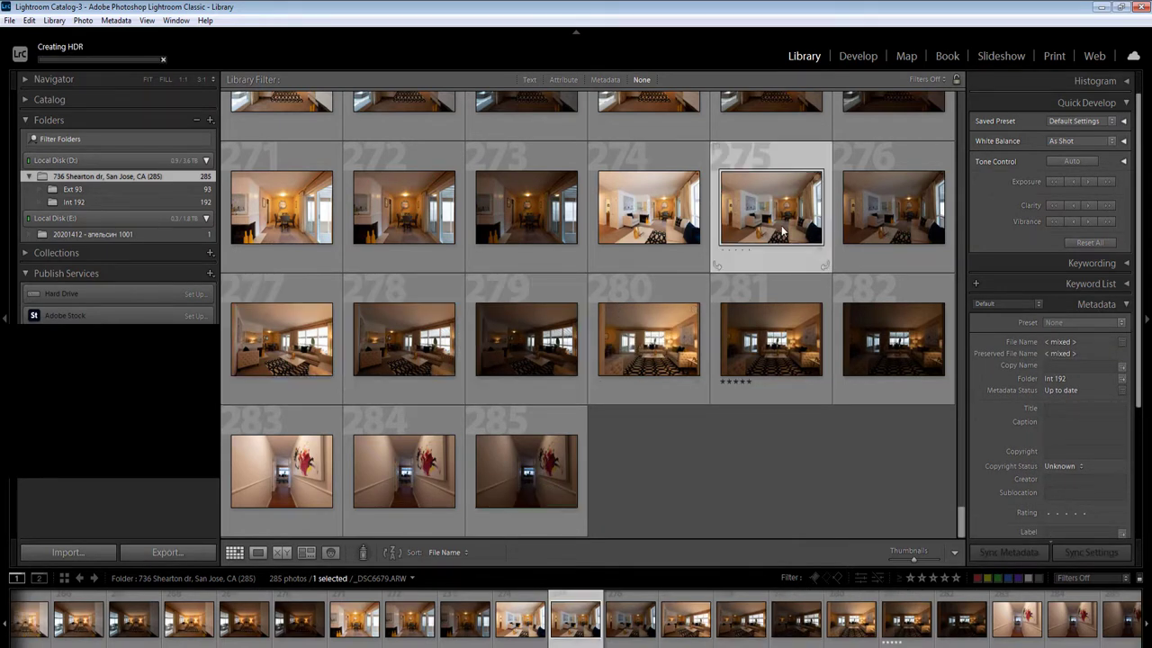
pyautogui.press('5')
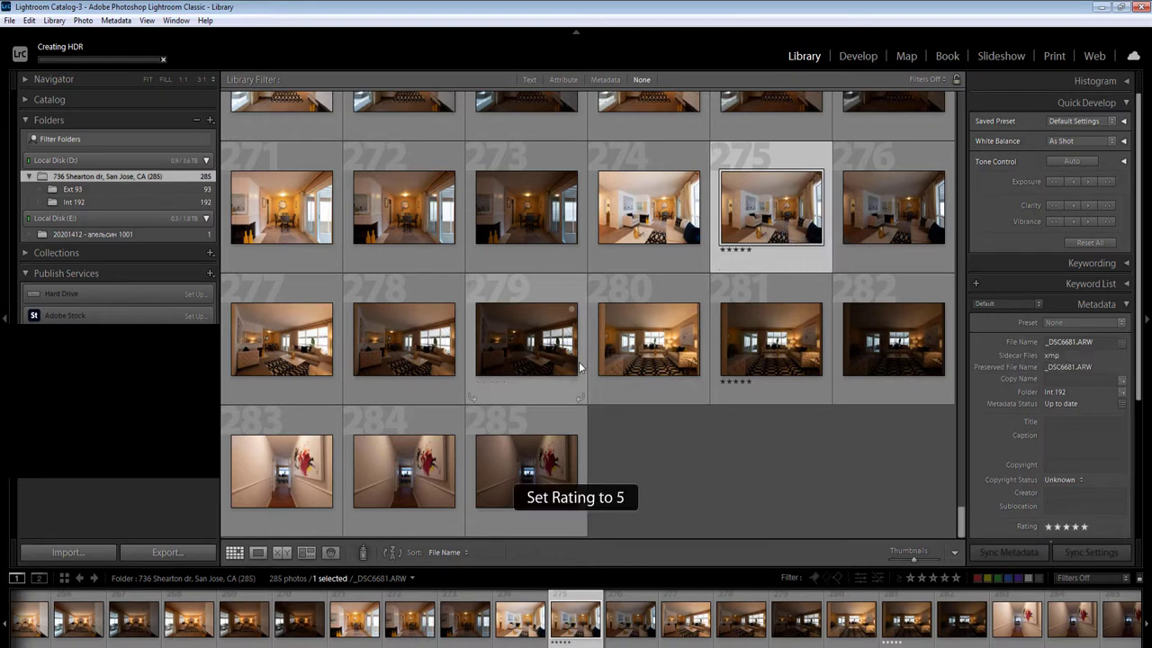
# Merge the bracketed living-room photos 268 to 270 into an HDR image
pyautogui.scroll(1, 580, 367)
pyautogui.click(664, 236)
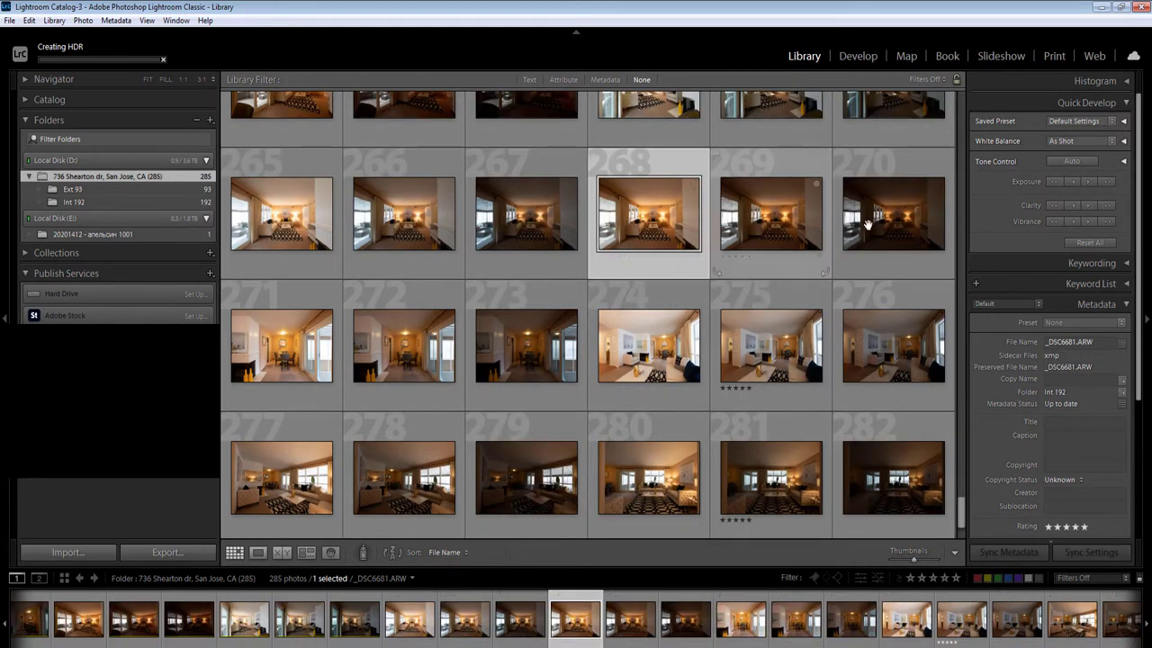
pyautogui.keyDown('shift'); pyautogui.click(877, 229); pyautogui.keyUp('shift')
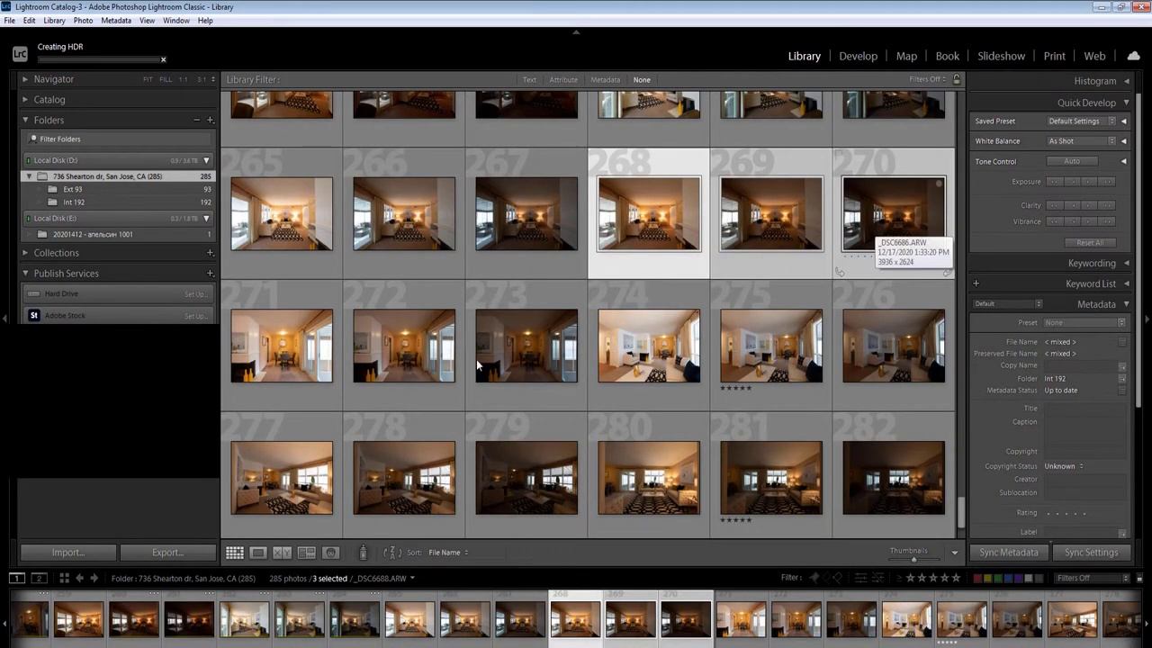
pyautogui.hotkey('ctrl', 'shift', 'h')
# Merge the bracketed living-room photos 259 to 261 into an HDR image
pyautogui.scroll(1, 478, 362)
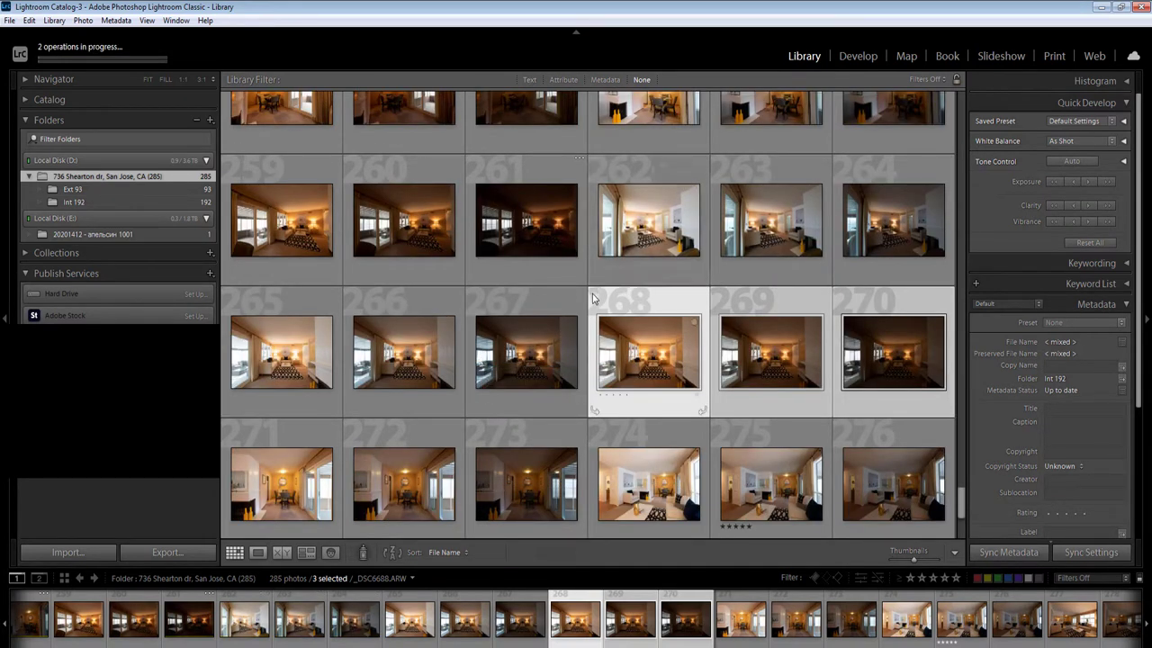
pyautogui.scroll(1, 593, 299)
pyautogui.click(303, 360)
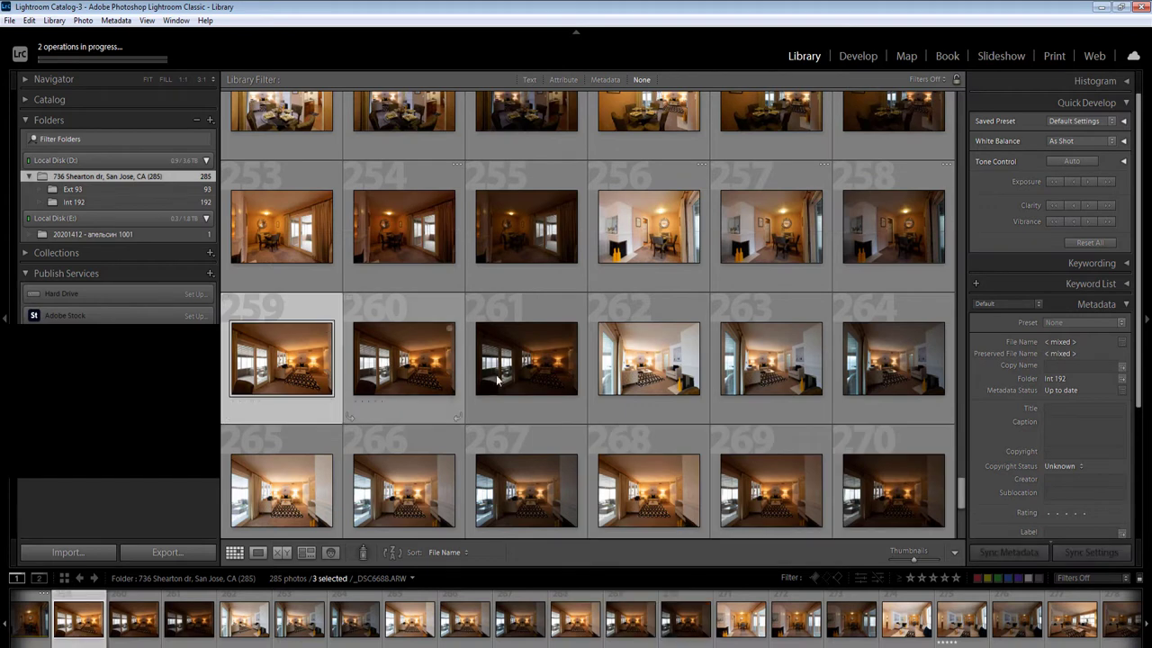
pyautogui.keyDown('shift'); pyautogui.click(500, 382); pyautogui.keyUp('shift')
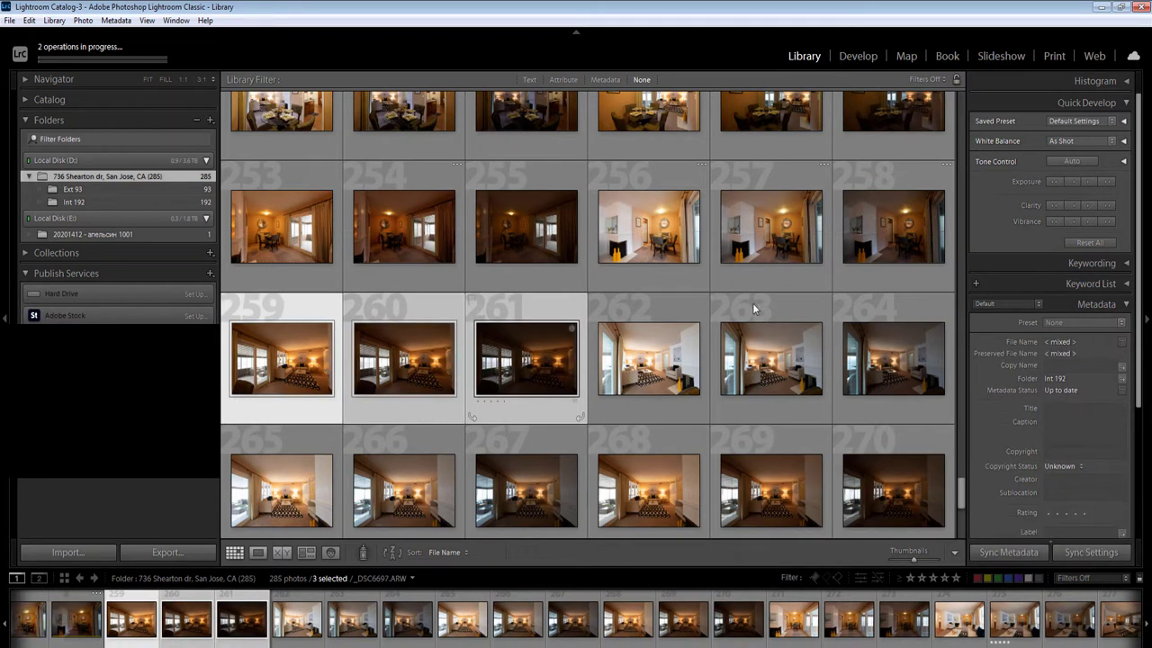
pyautogui.hotkey('ctrl', 'shift', 'h')
# Check the bracketed dining-area exposures at larger size and merge photos 253 to 255 into an HDR image
pyautogui.click(774, 227)
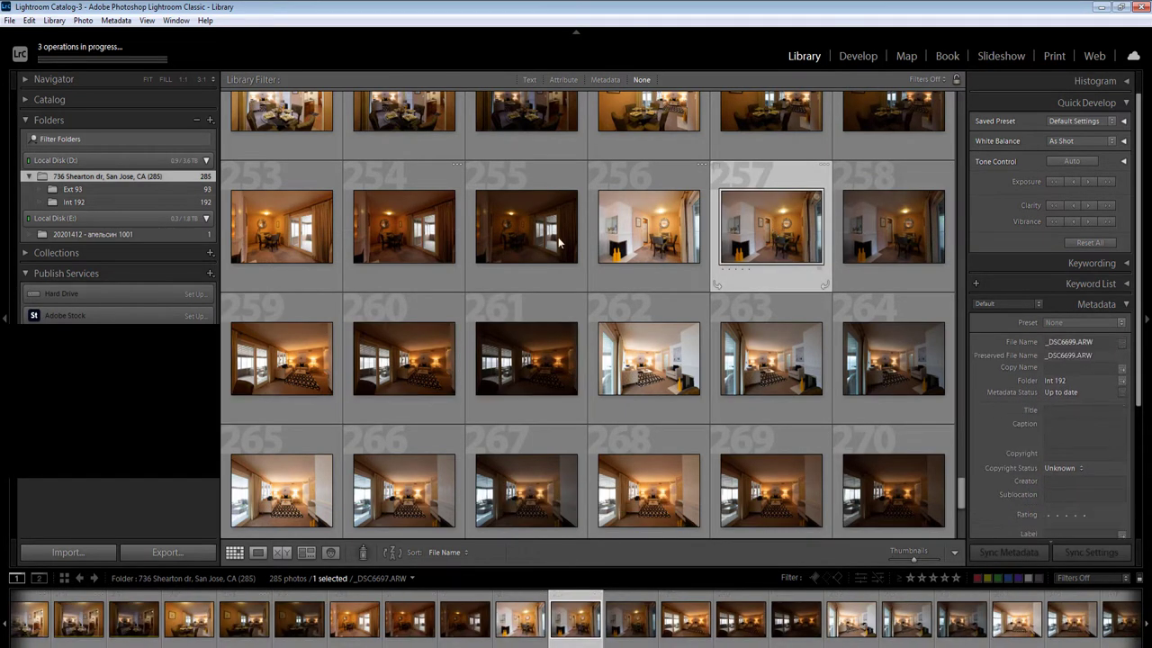
pyautogui.click(286, 243)
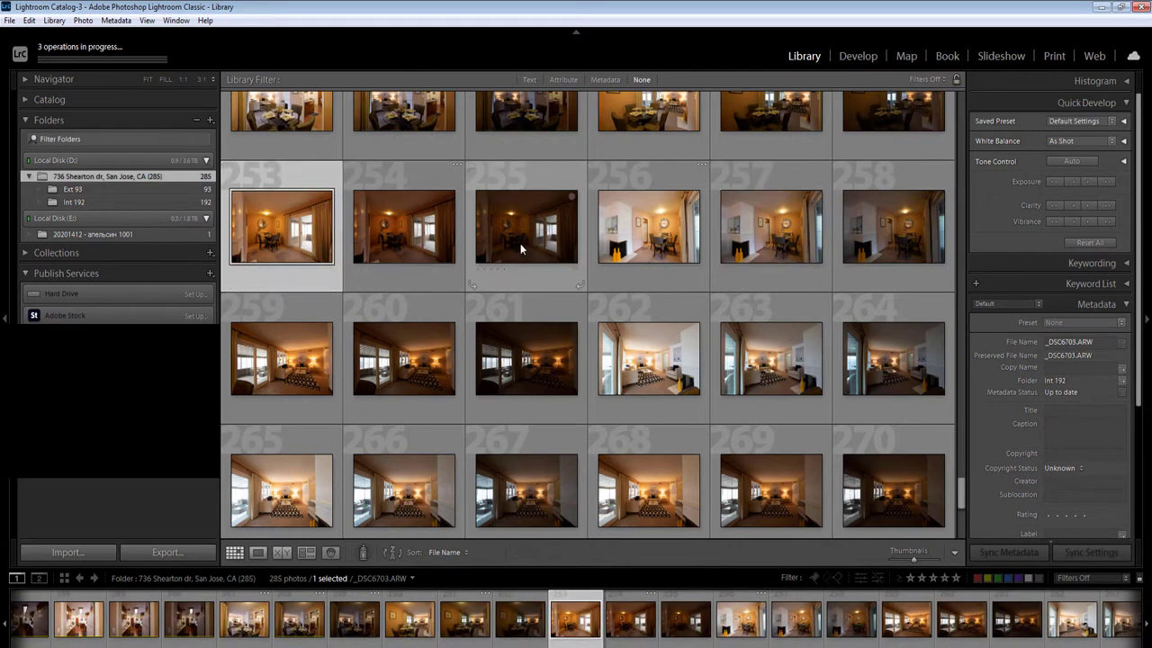
pyautogui.click(425, 243)
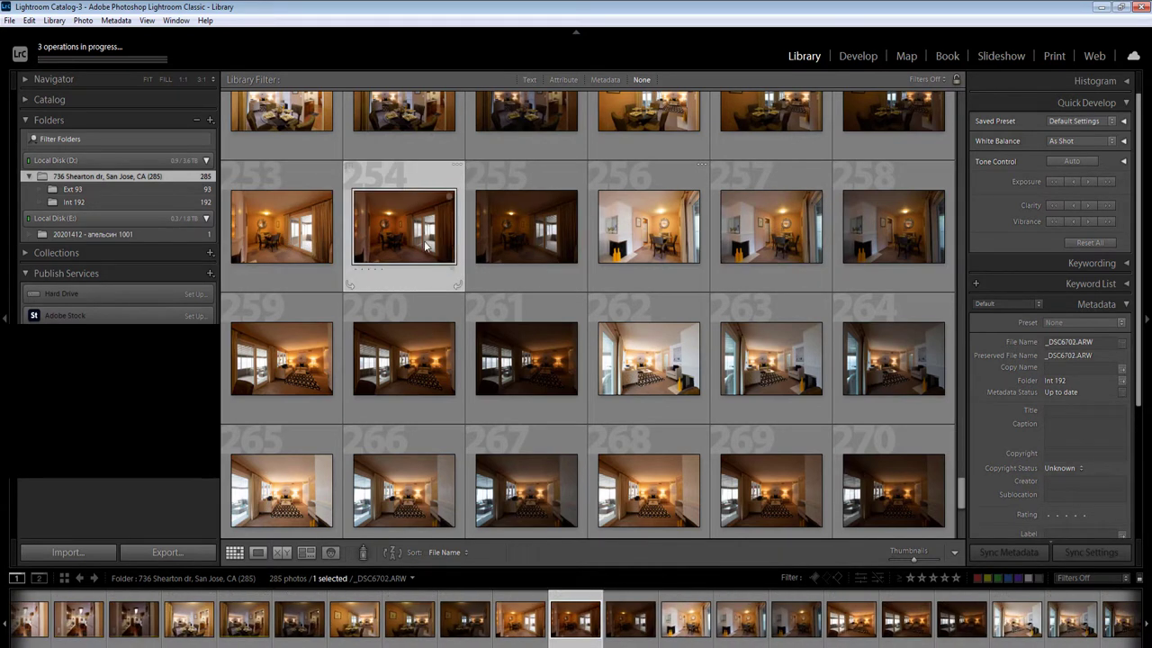
pyautogui.doubleClick(424, 243)
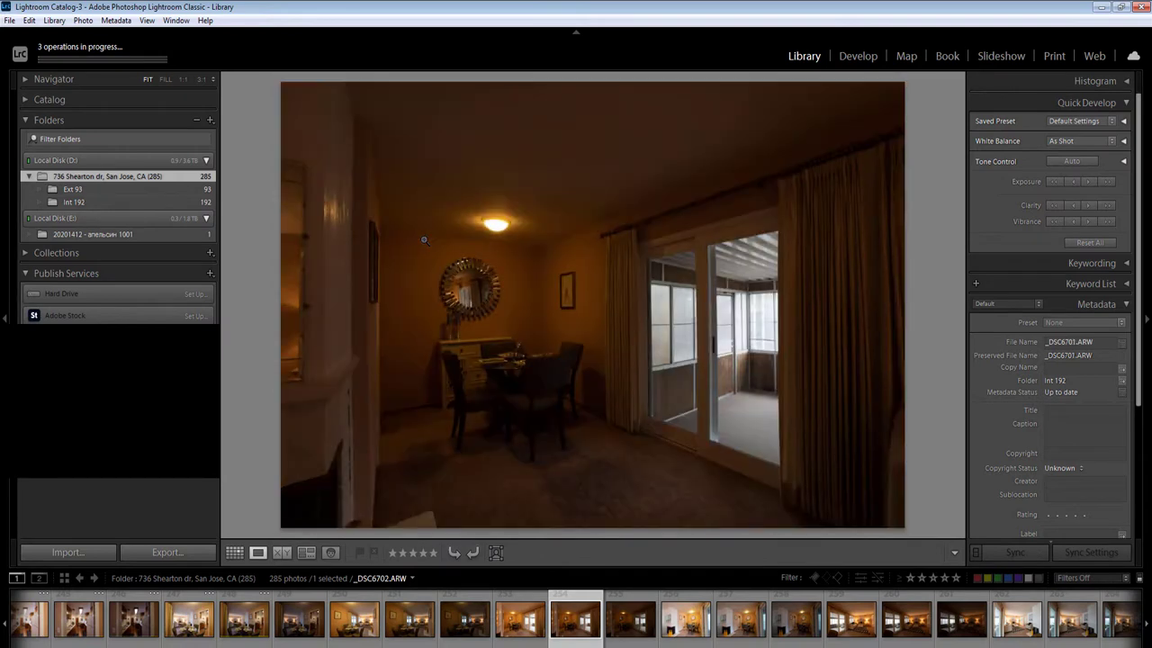
pyautogui.press('g')
pyautogui.press('Right')
pyautogui.click(326, 226)
pyautogui.keyDown('shift'); pyautogui.click(531, 229); pyautogui.keyUp('shift')
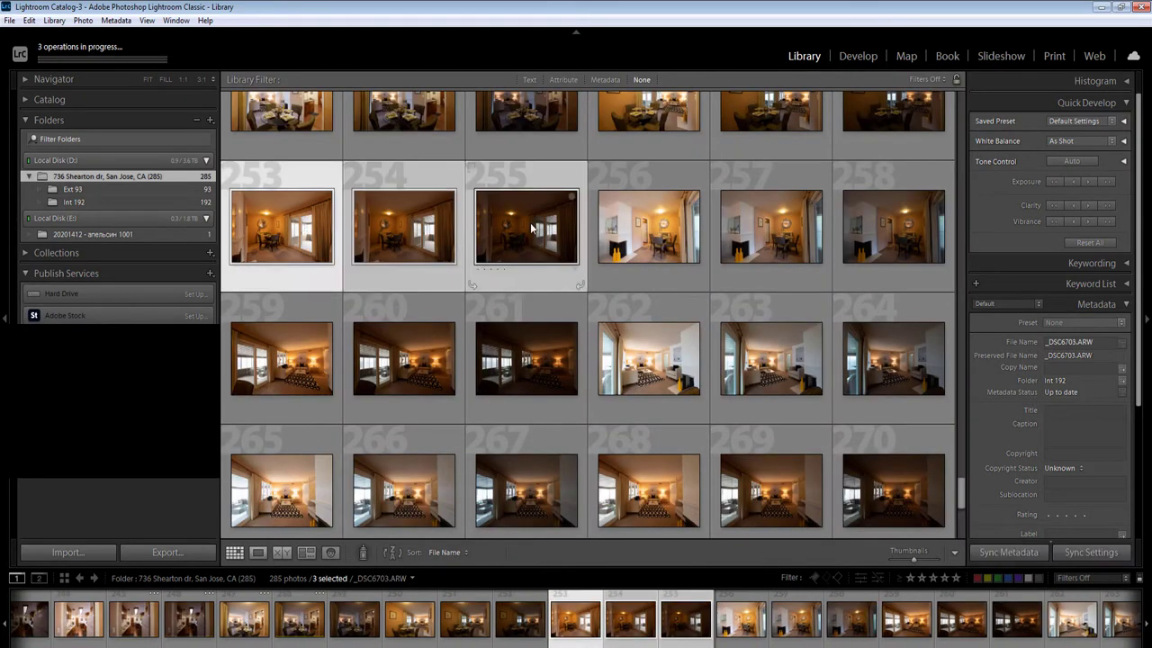
pyautogui.hotkey('ctrl', 'shift', 'h')
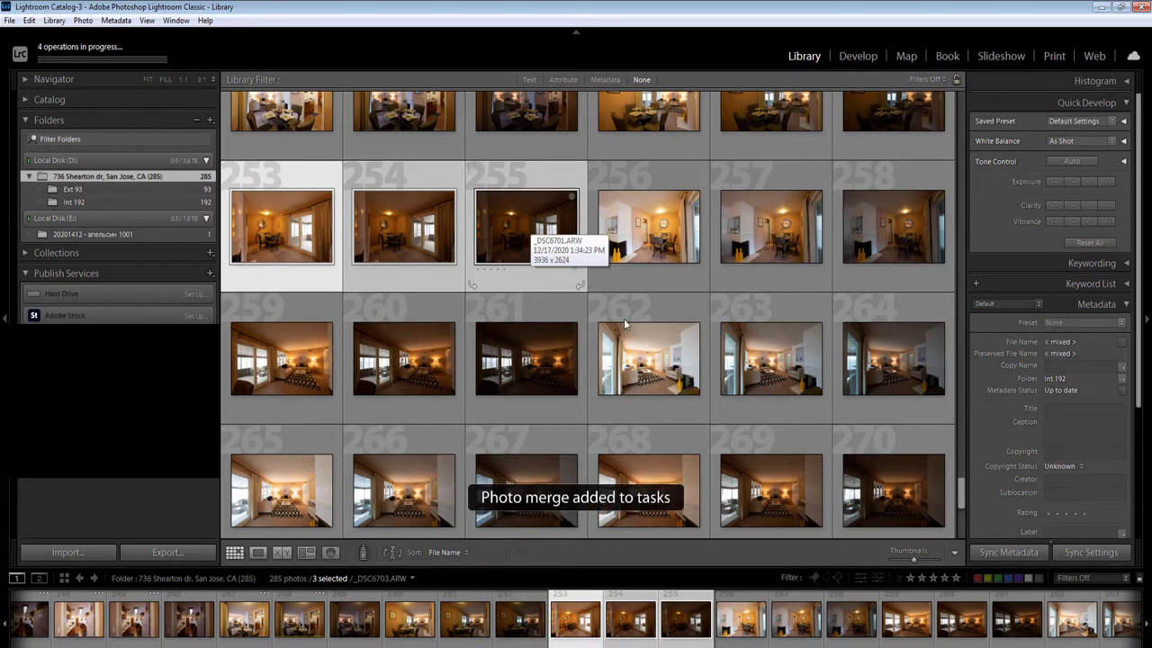
# Rate kitchen photos 245 and 236, the middle exposures of their brackets, five stars
pyautogui.scroll(3, 623, 318)
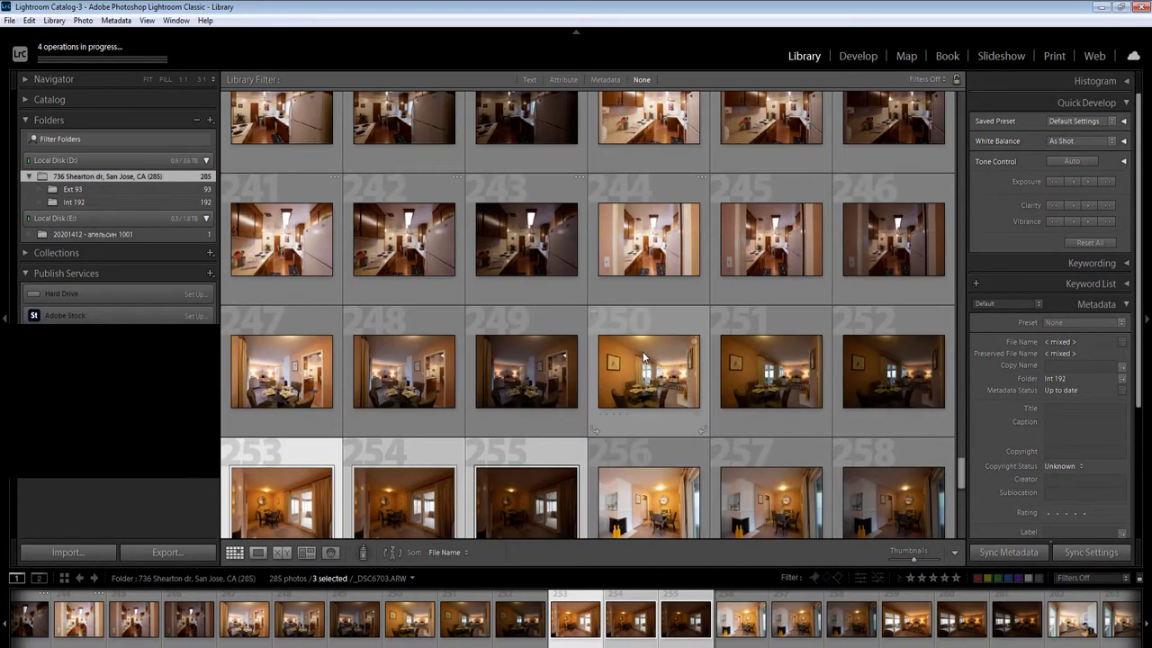
pyautogui.click(787, 251)
pyautogui.press('5')
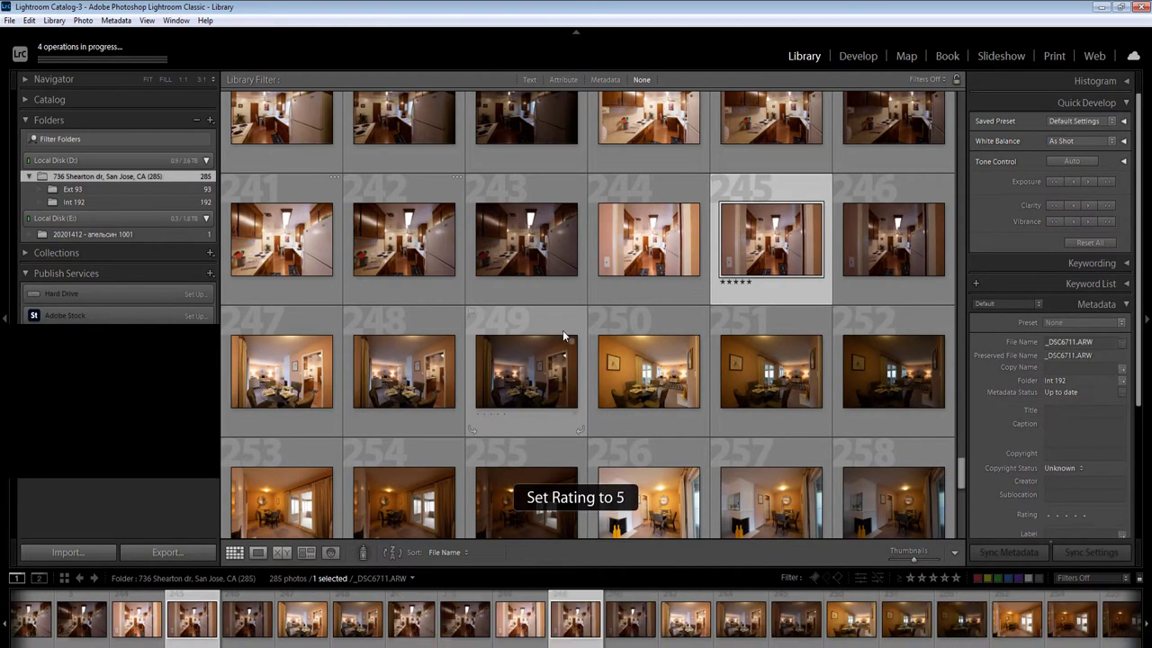
pyautogui.scroll(1, 744, 259)
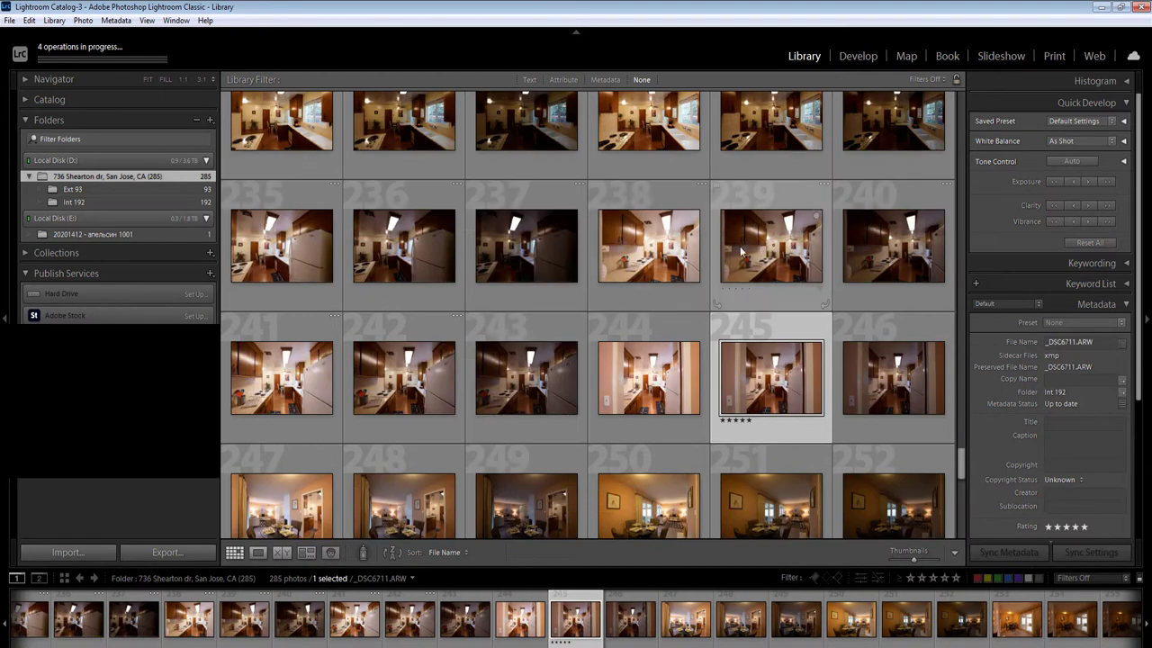
pyautogui.click(404, 256)
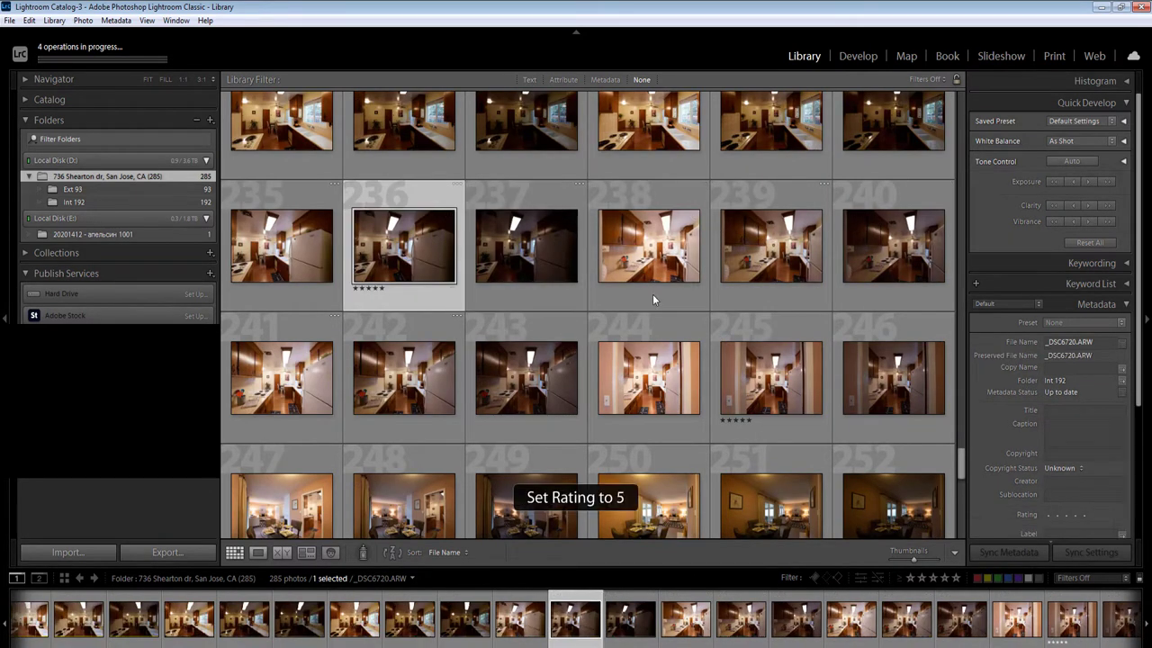
# Rate kitchen photos 233 and 224, the middle exposures of their brackets, five stars
pyautogui.scroll(1, 748, 315)
pyautogui.click(752, 272)
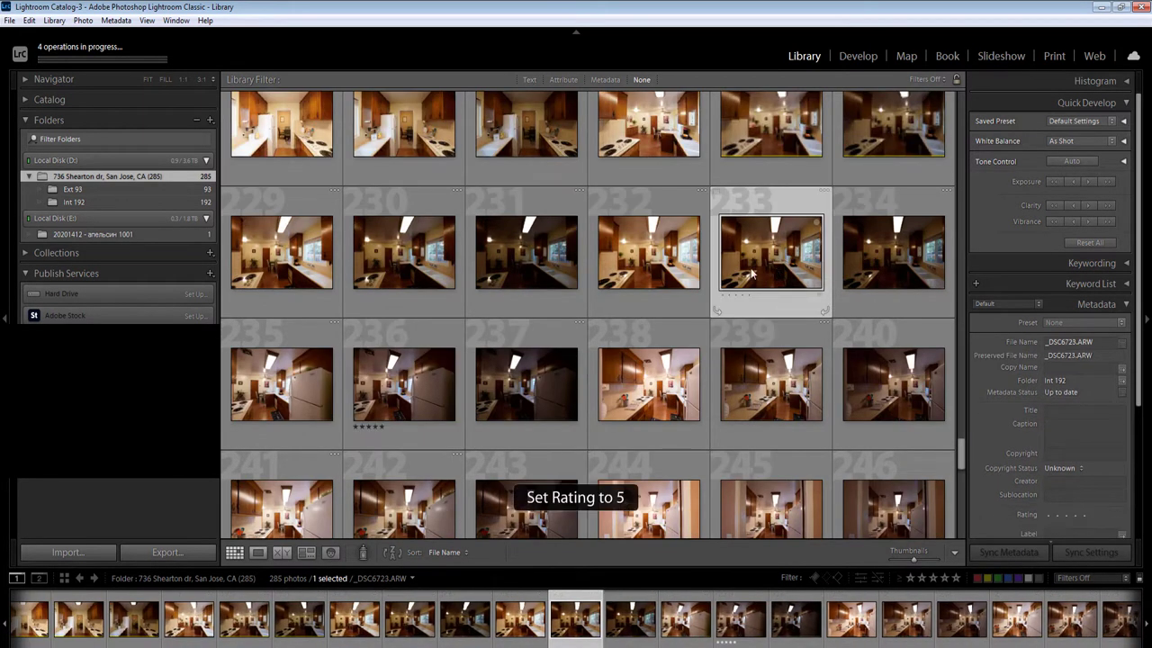
pyautogui.scroll(1, 536, 341)
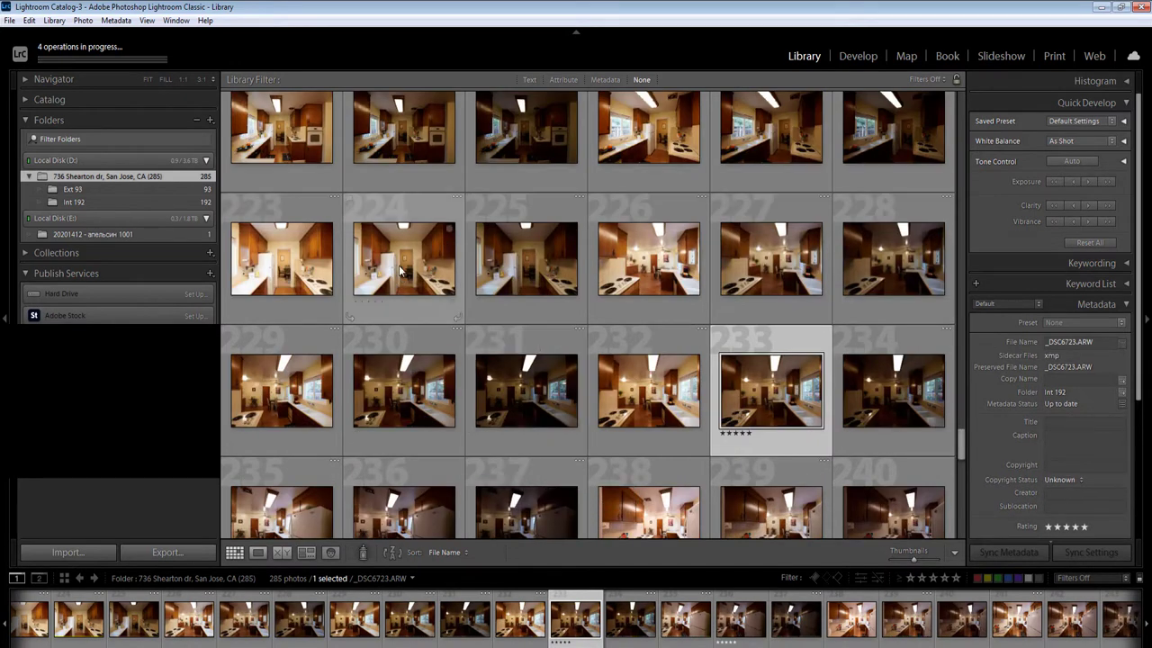
pyautogui.click(402, 270)
pyautogui.press('5')
# Merge the bracketed kitchen window photos 220 to 222 into an HDR image
pyautogui.scroll(1, 547, 302)
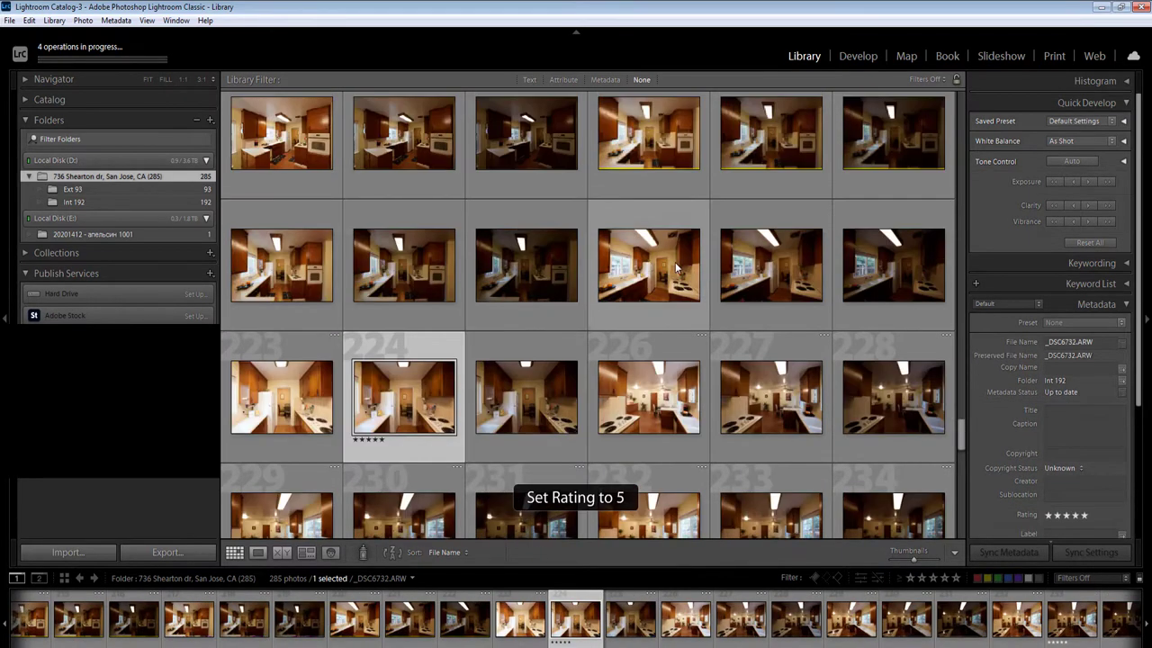
pyautogui.click(684, 281)
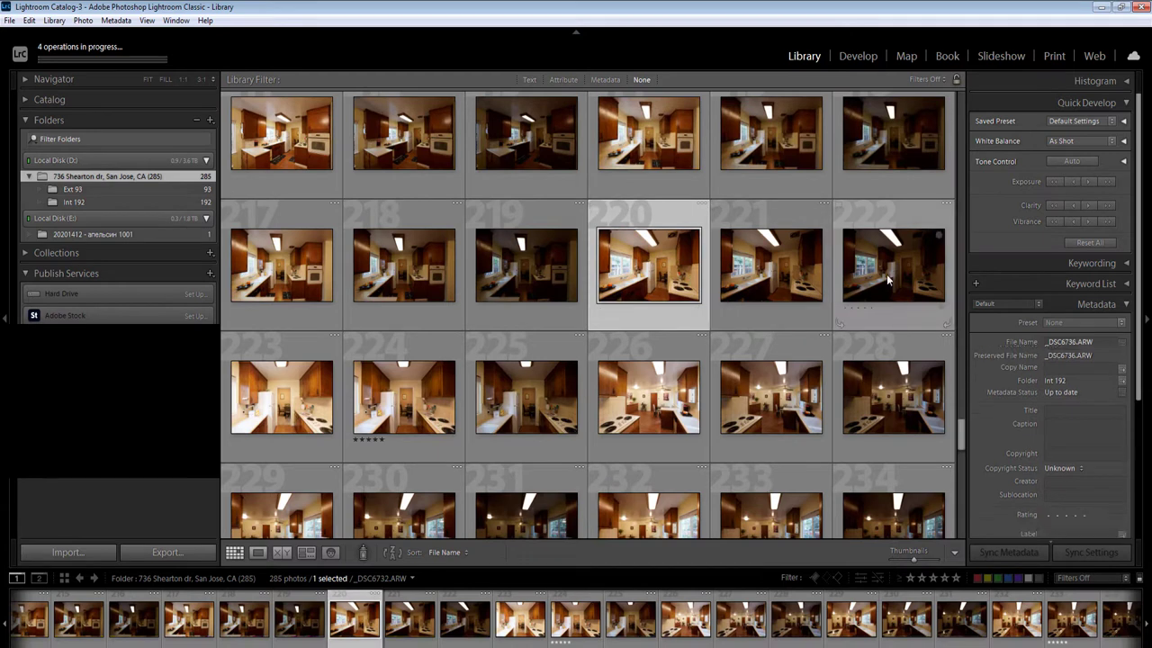
pyautogui.keyDown('shift'); pyautogui.click(886, 281); pyautogui.keyUp('shift')
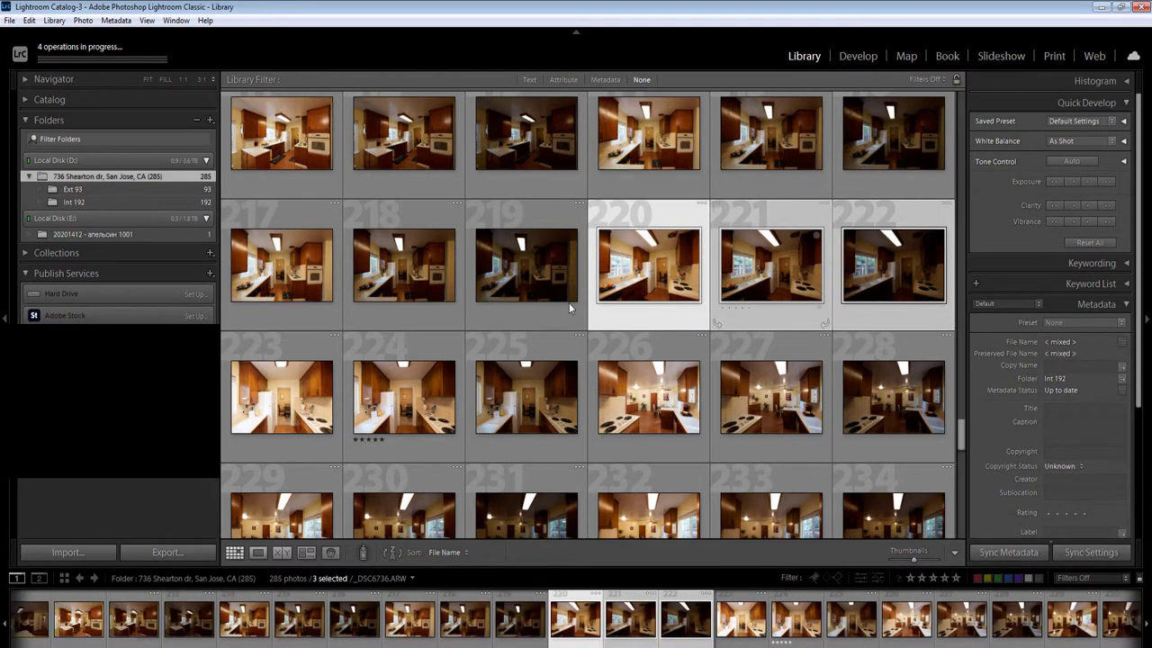
pyautogui.hotkey('ctrl', 'shift', 'h')
# Rate kitchen photo 212 and dining-room photo 206 five stars
pyautogui.scroll(1, 667, 286)
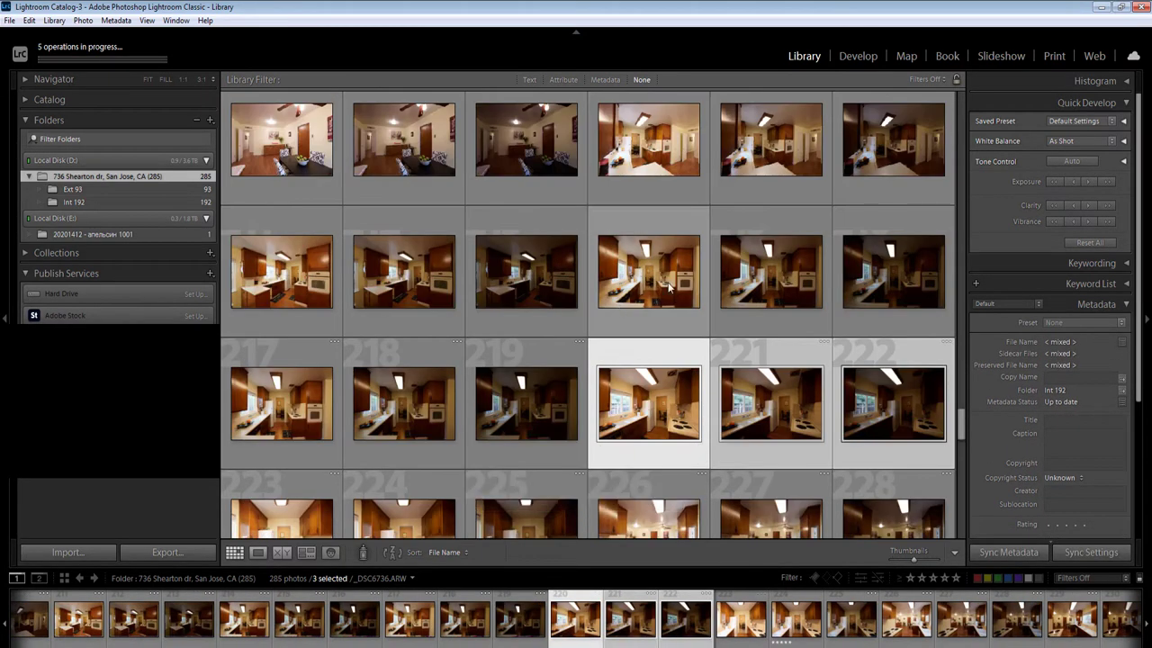
pyautogui.click(411, 290)
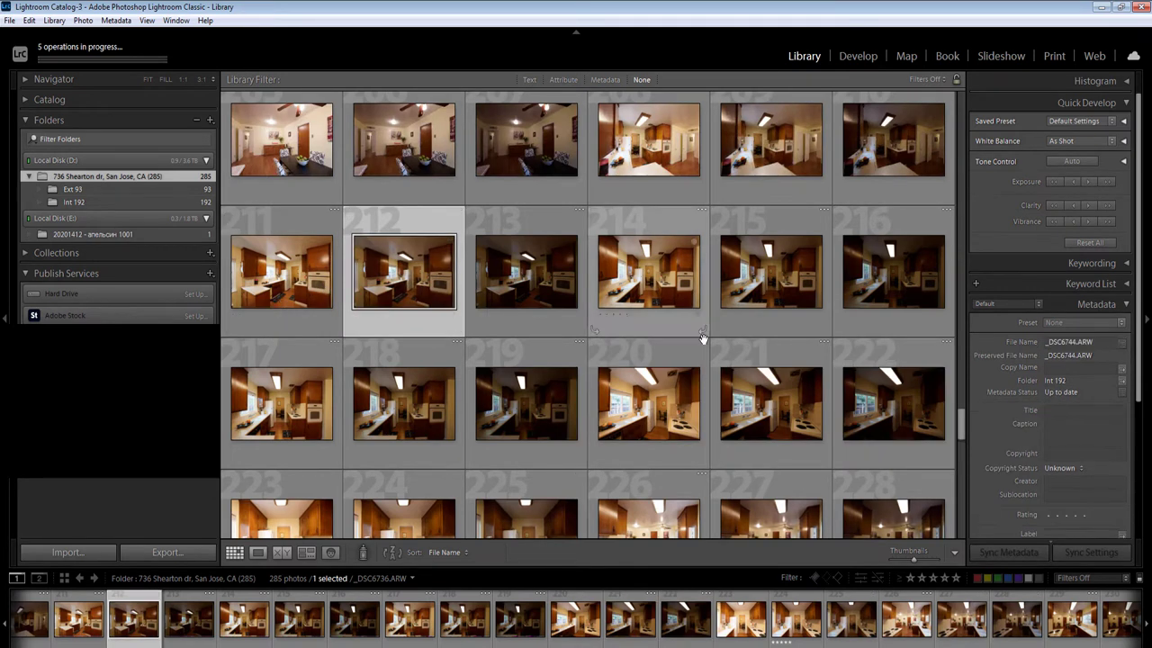
pyautogui.scroll(1, 742, 346)
pyautogui.press('5')
pyautogui.press('Up')
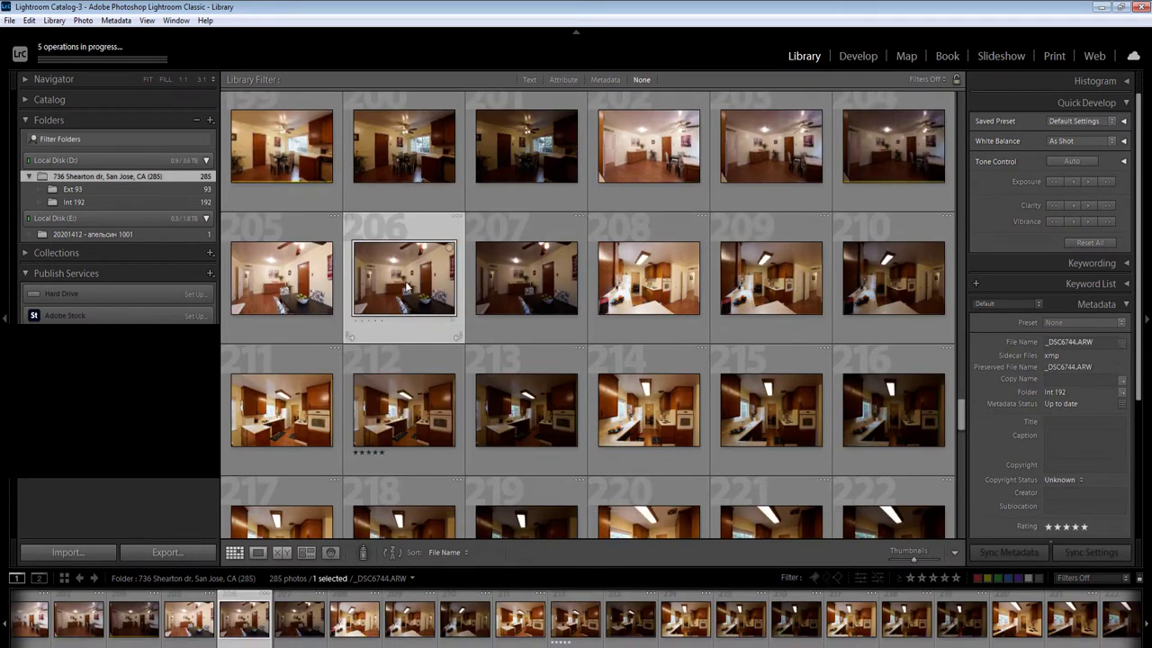
pyautogui.press('5')
# Rate dining-room photo 203, the middle exposure of its bracket, five stars
pyautogui.scroll(1, 757, 331)
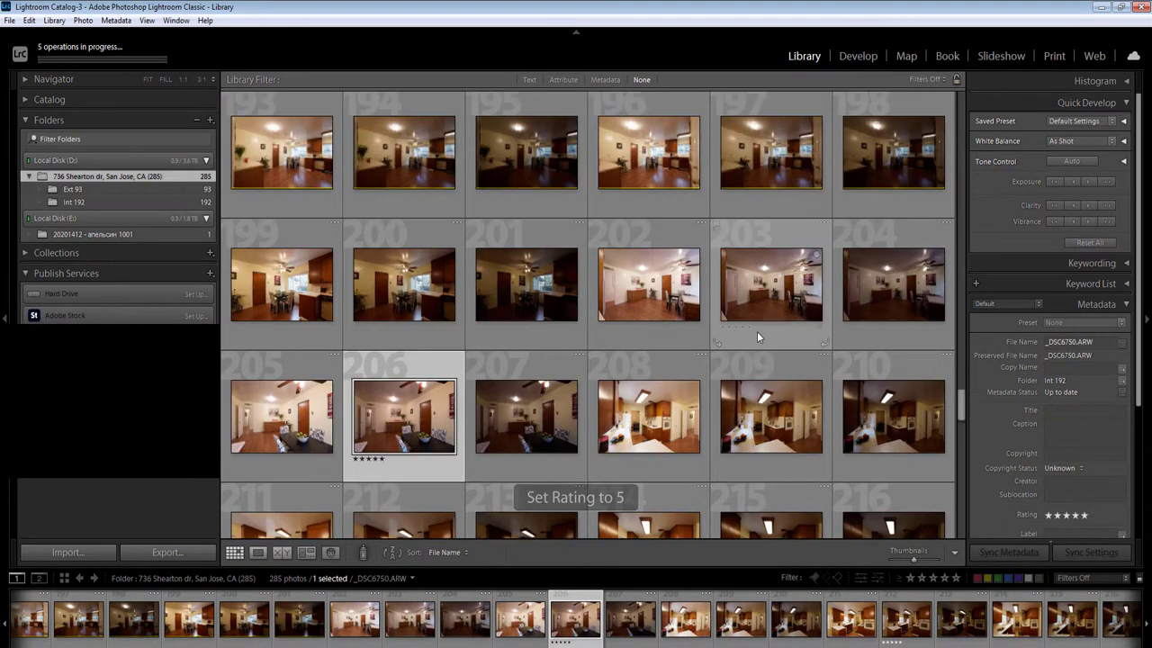
pyautogui.click(772, 306)
pyautogui.press('5')
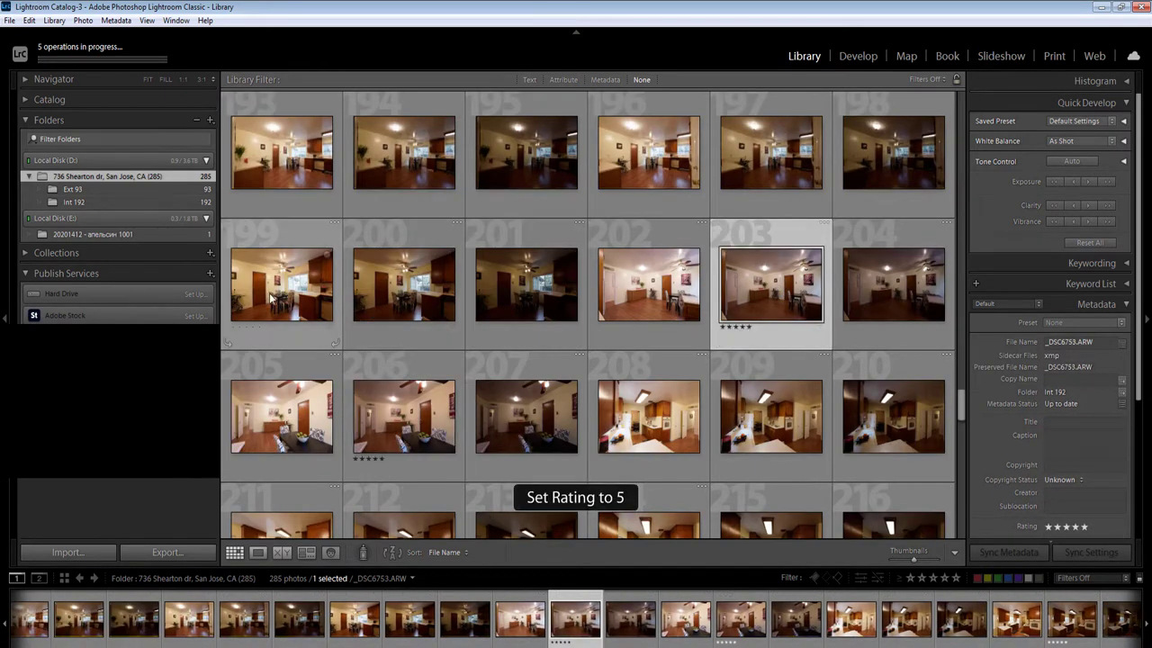
# Merge the bracketed dining-room photos 199 to 201 into an HDR image
pyautogui.click(281, 162)
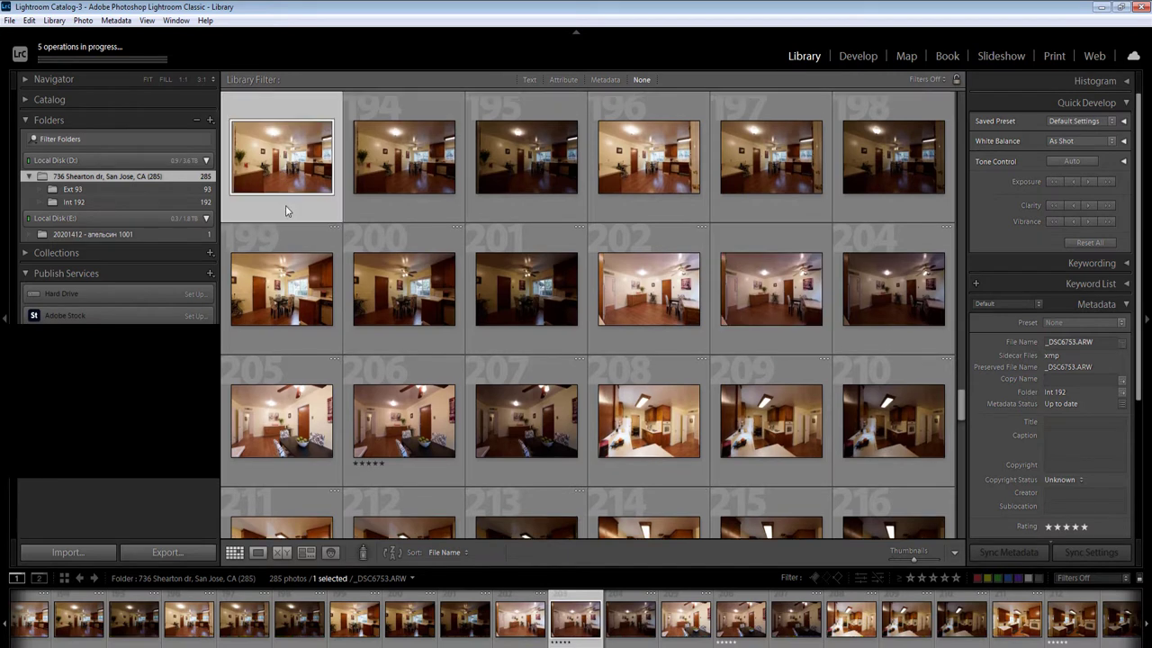
pyautogui.click(286, 260)
pyautogui.keyDown('shift'); pyautogui.click(547, 298); pyautogui.keyUp('shift')
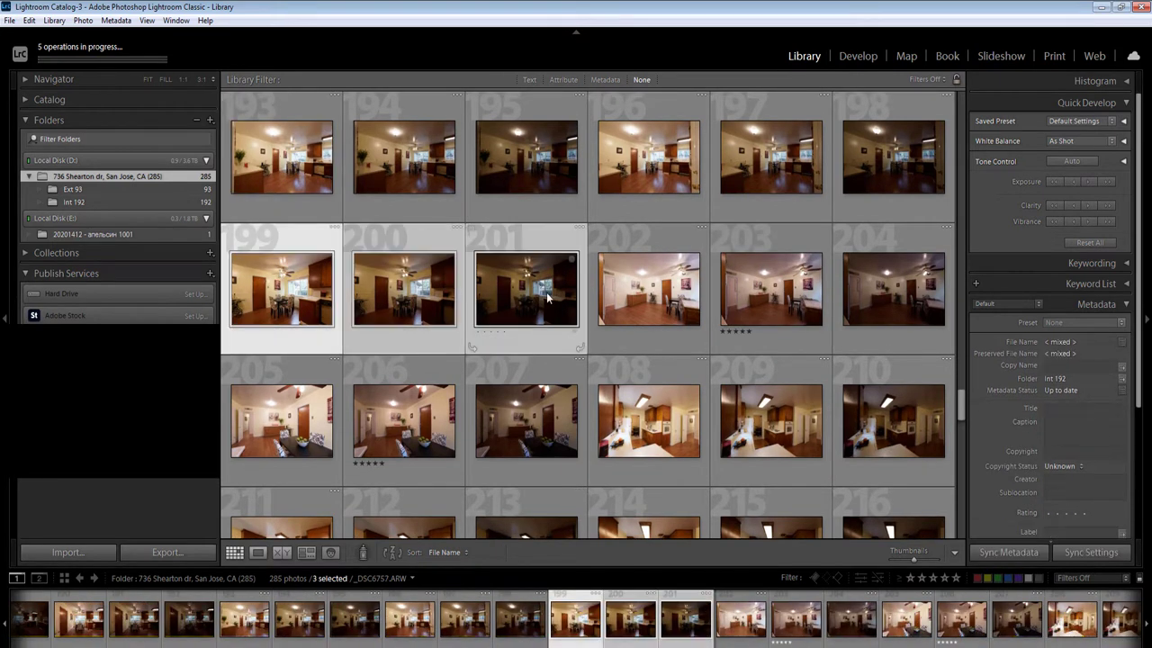
pyautogui.hotkey('ctrl', 'shift', 'h')
# Merge the bracketed photos 178 to 180 of the room with the partition wall into an HDR image
pyautogui.scroll(1, 531, 303)
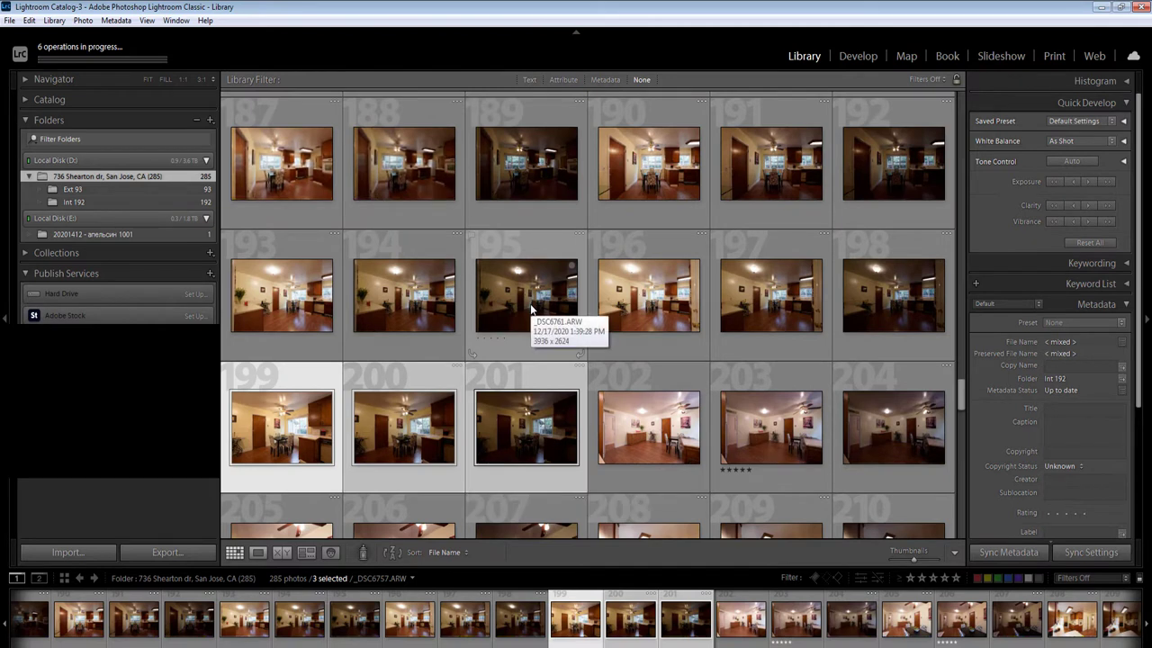
pyautogui.scroll(1, 530, 311)
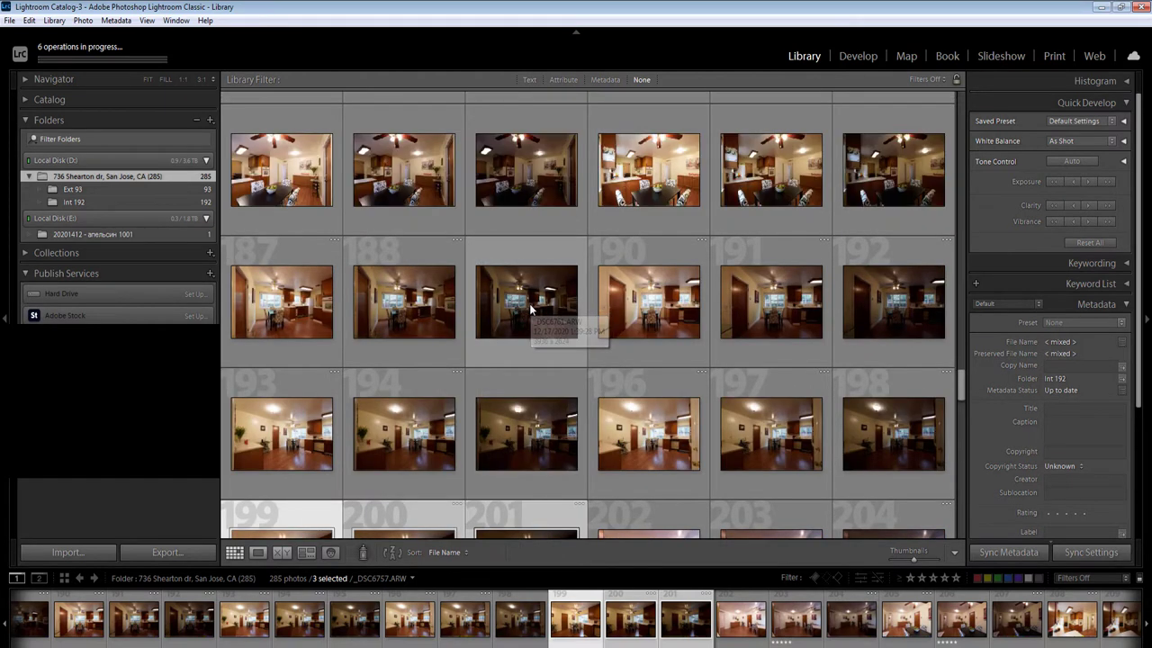
pyautogui.click(254, 309)
pyautogui.scroll(1, 441, 339)
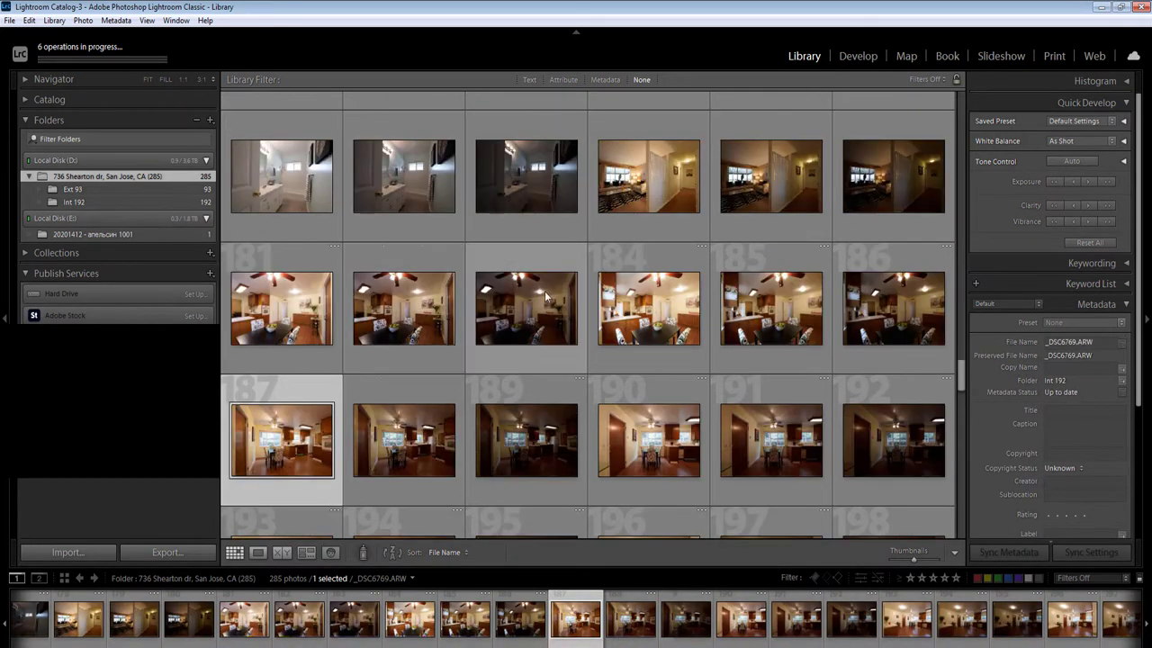
pyautogui.click(649, 176)
pyautogui.keyDown('shift'); pyautogui.click(870, 187); pyautogui.keyUp('shift')
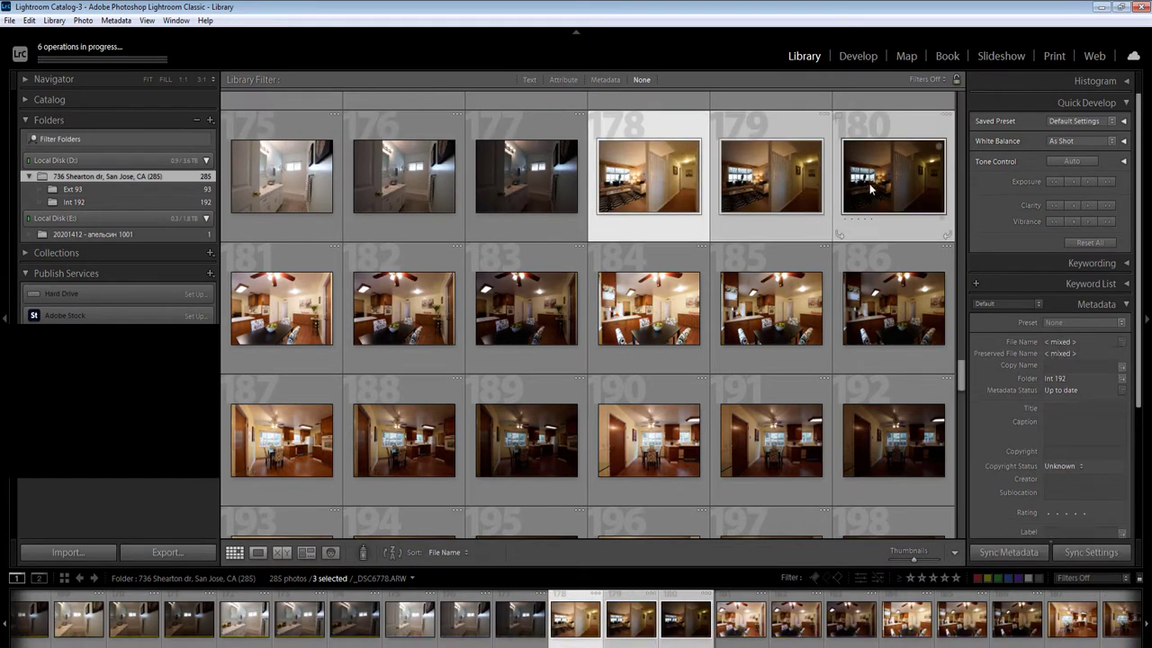
pyautogui.hotkey('ctrl', 'shift', 'h')
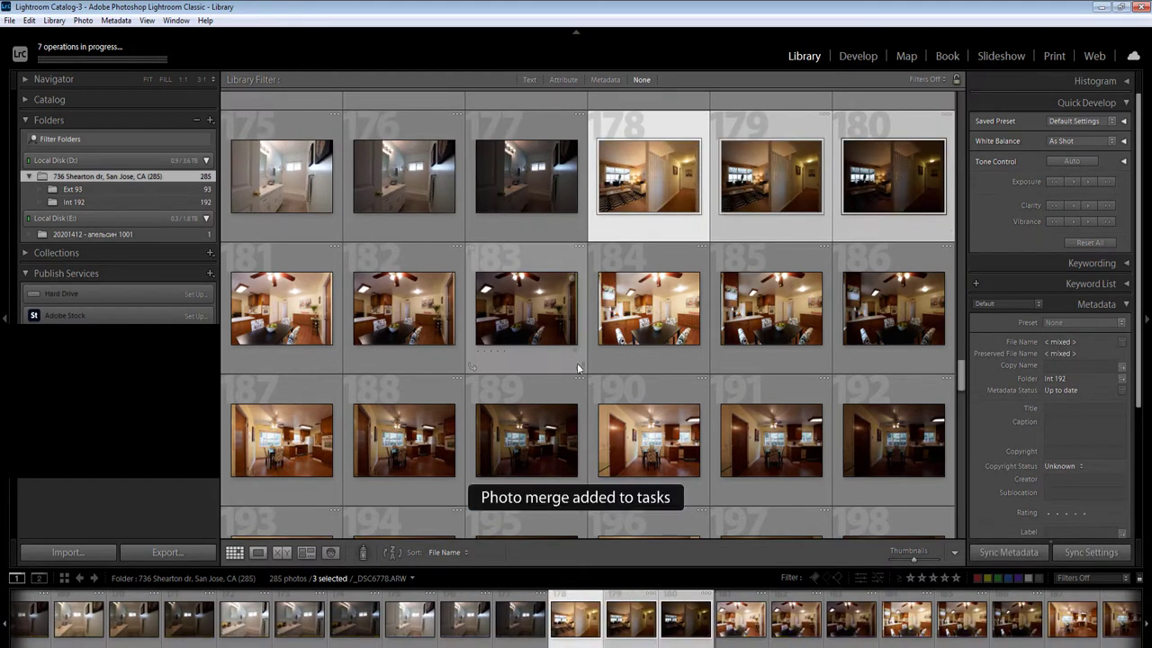
# Rate bathroom photo 176, the middle exposure of its bracket, five stars
pyautogui.scroll(1, 609, 363)
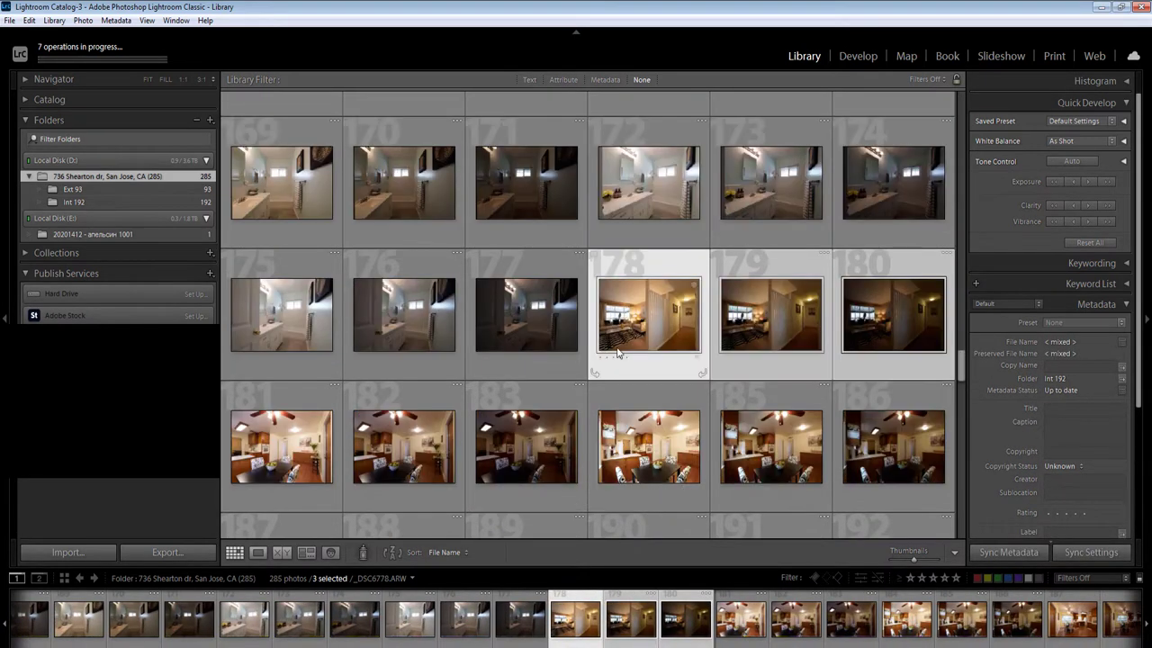
pyautogui.click(419, 329)
pyautogui.press('5')
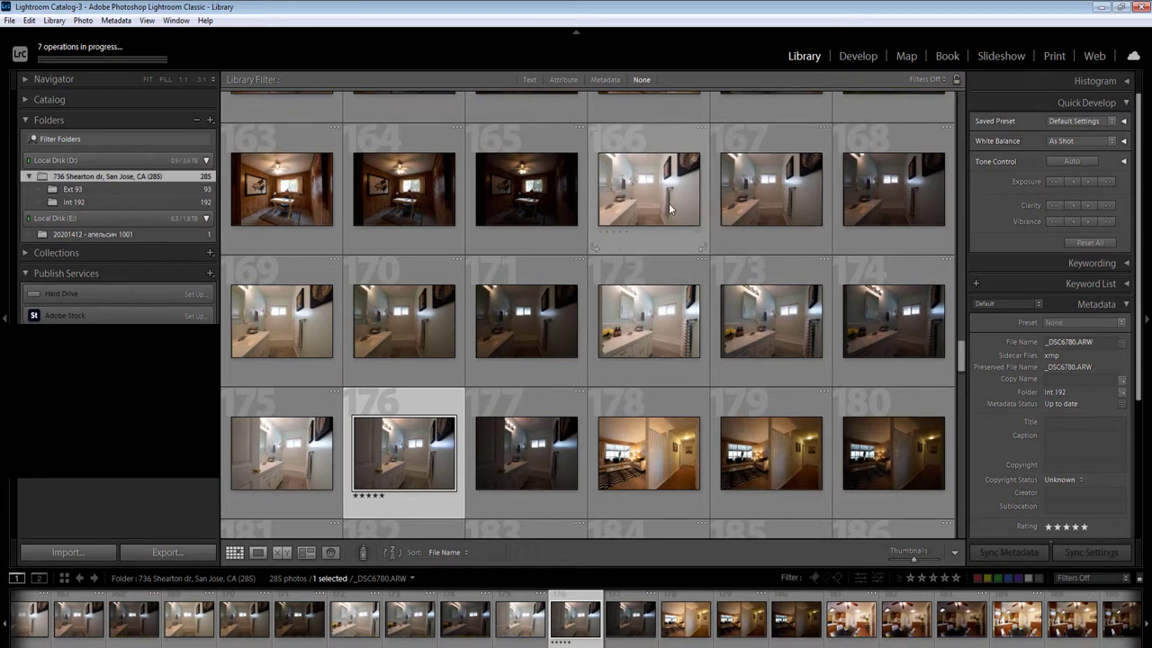
# Merge the bracketed bathroom photos 172 to 174 into an HDR image
pyautogui.click(671, 332)
pyautogui.keyDown('shift'); pyautogui.click(887, 333); pyautogui.keyUp('shift')
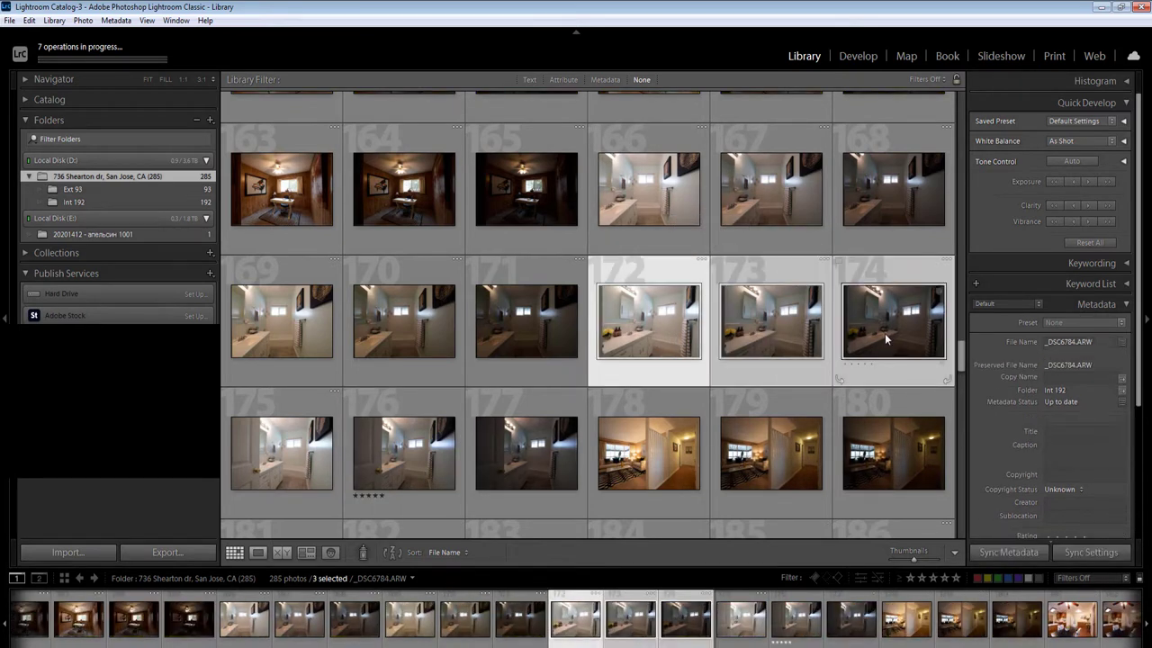
pyautogui.hotkey('ctrl', 'shift', 'h')
# Merge the bracketed photos 160 to 162 of the wood-paneled room into an HDR image
pyautogui.scroll(2, 553, 390)
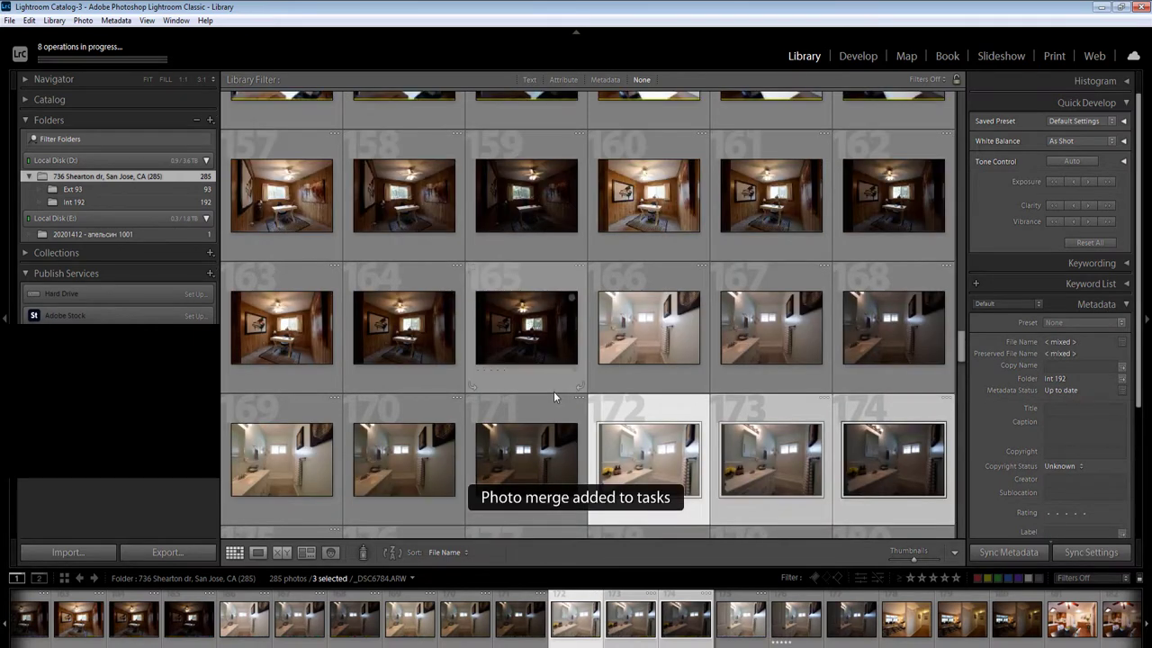
pyautogui.click(648, 218)
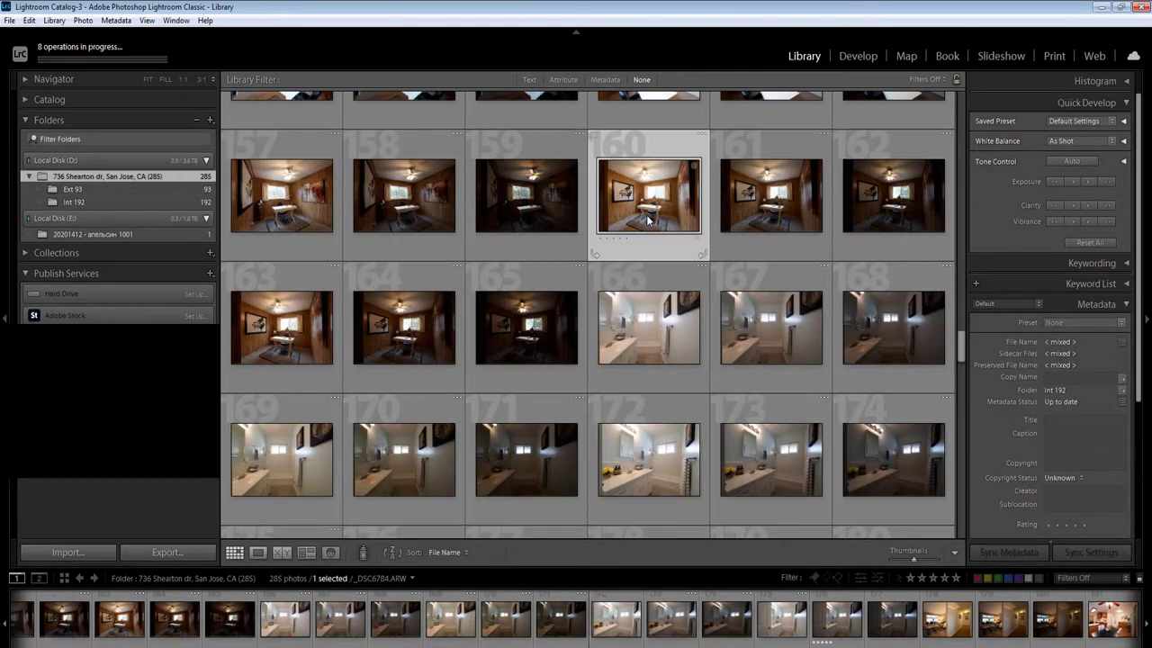
pyautogui.keyDown('shift'); pyautogui.click(937, 216); pyautogui.keyUp('shift')
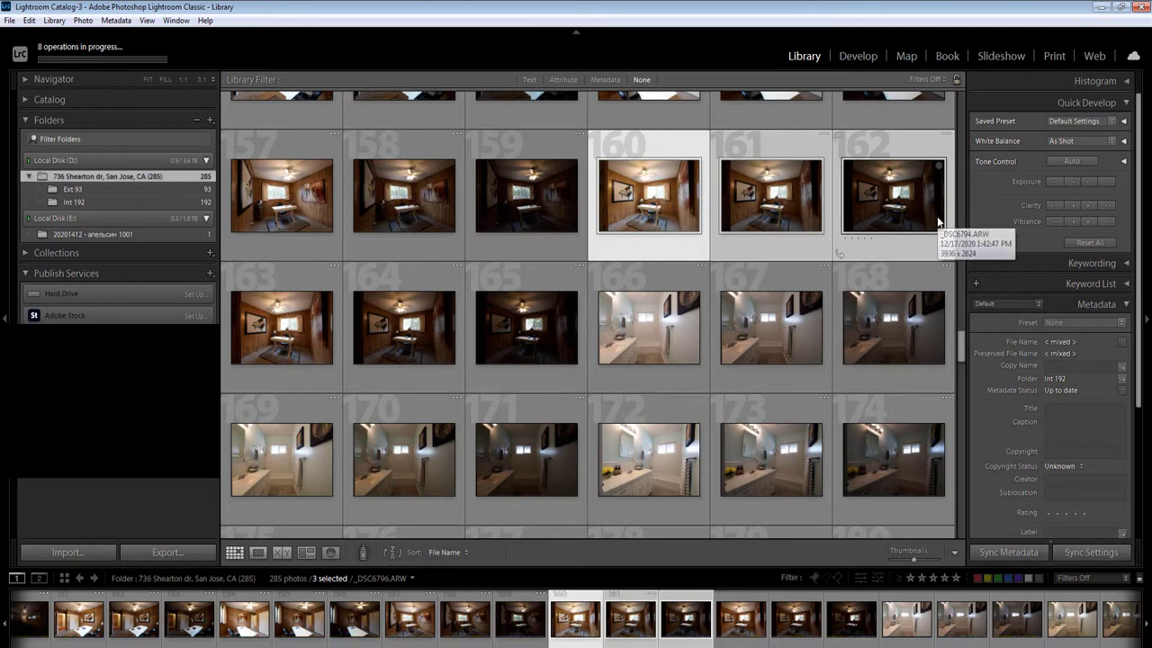
pyautogui.hotkey('ctrl', 'shift', 'h')
# Rate photo 152 of the wood-paneled room with the white table five stars
pyautogui.scroll(1, 717, 349)
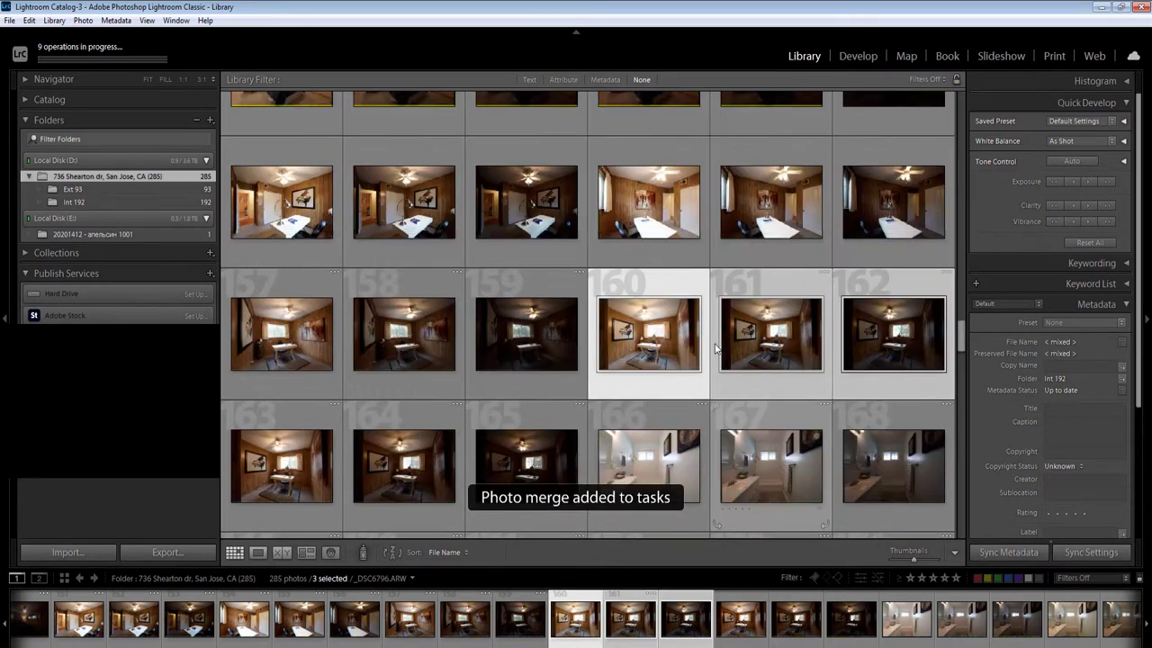
pyautogui.scroll(1, 717, 349)
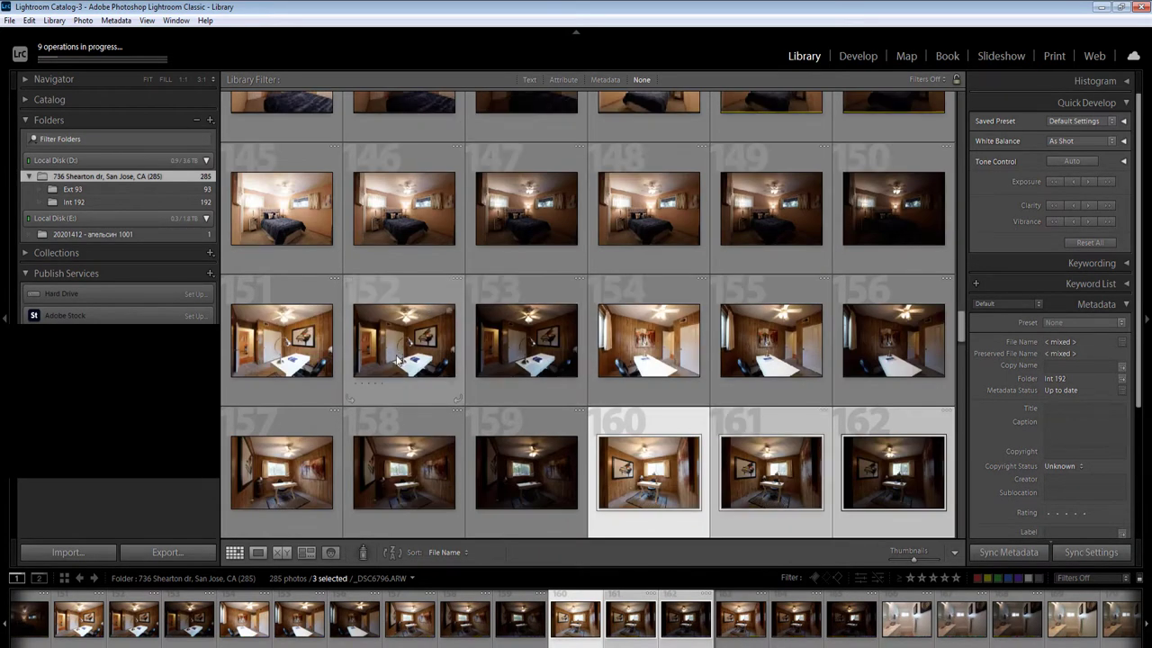
pyautogui.click(398, 360)
pyautogui.press('5')
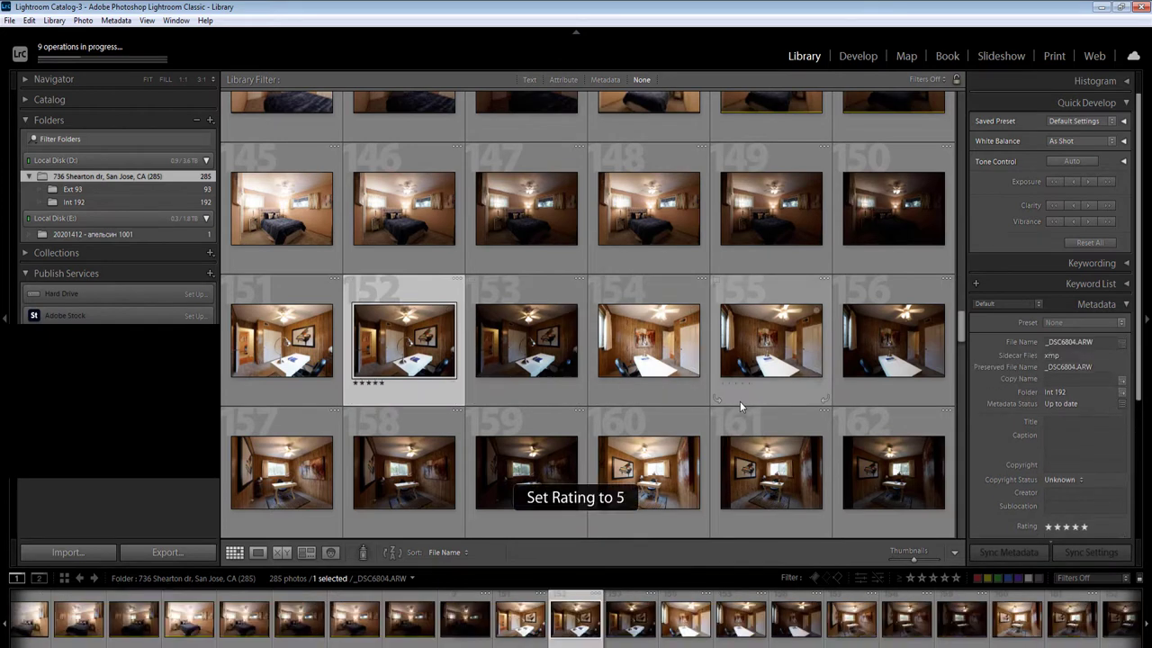
# Merge the bracketed bedroom photos 145 to 147 into an HDR image
pyautogui.scroll(1, 740, 400)
pyautogui.click(293, 358)
pyautogui.keyDown('shift'); pyautogui.click(488, 351); pyautogui.keyUp('shift')
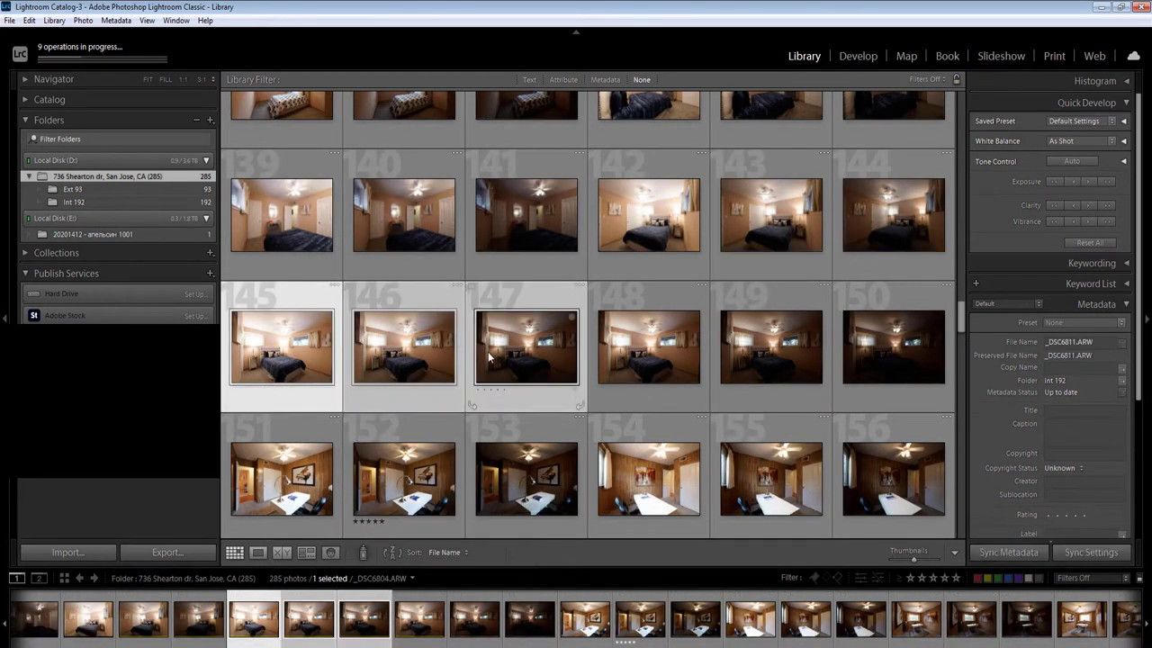
pyautogui.hotkey('ctrl', 'shift', 'h')
# Rate photos 140 and 137 of the bedroom with the dark bedspread five stars
pyautogui.click(408, 228)
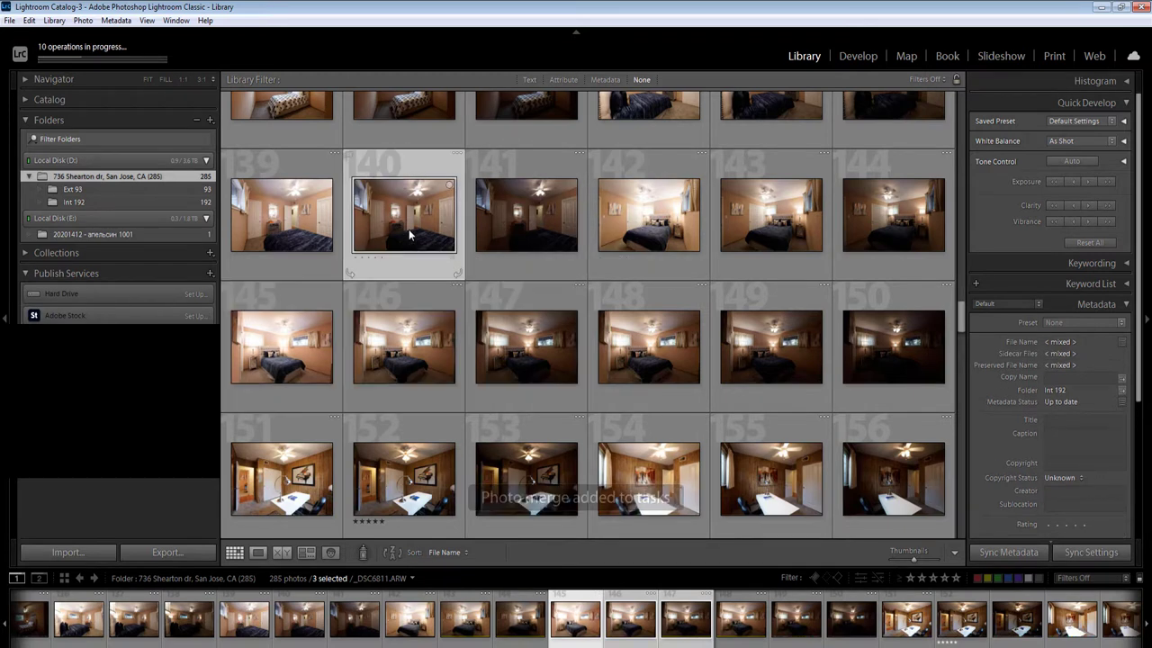
pyautogui.press('5')
pyautogui.scroll(2, 689, 326)
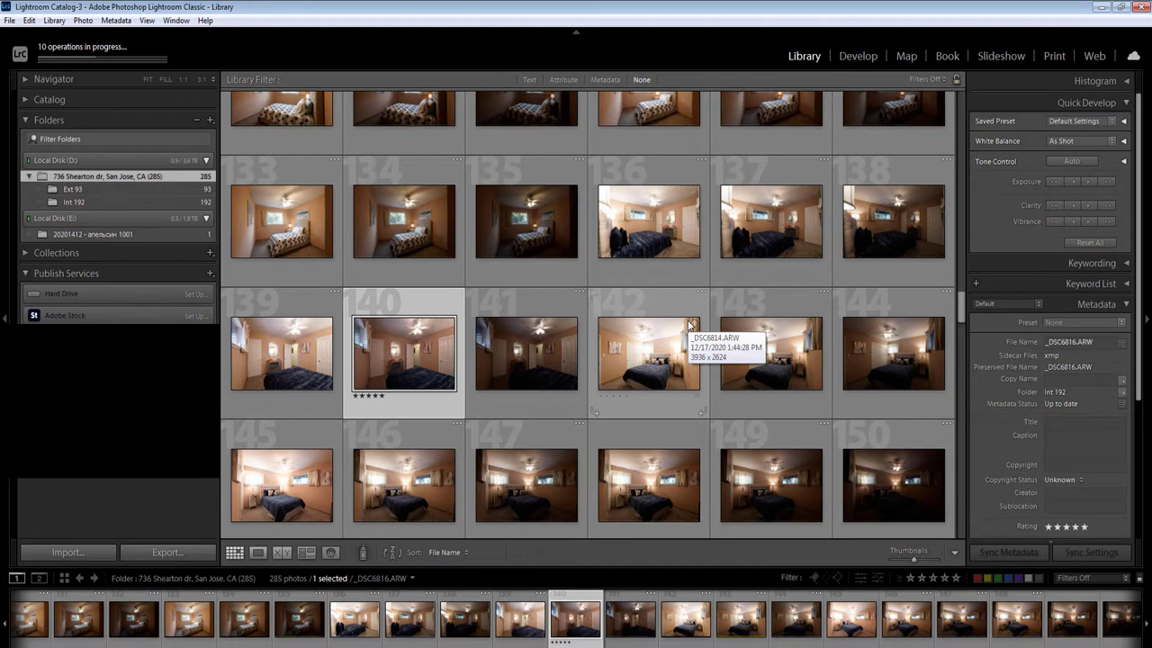
pyautogui.scroll(2, 689, 325)
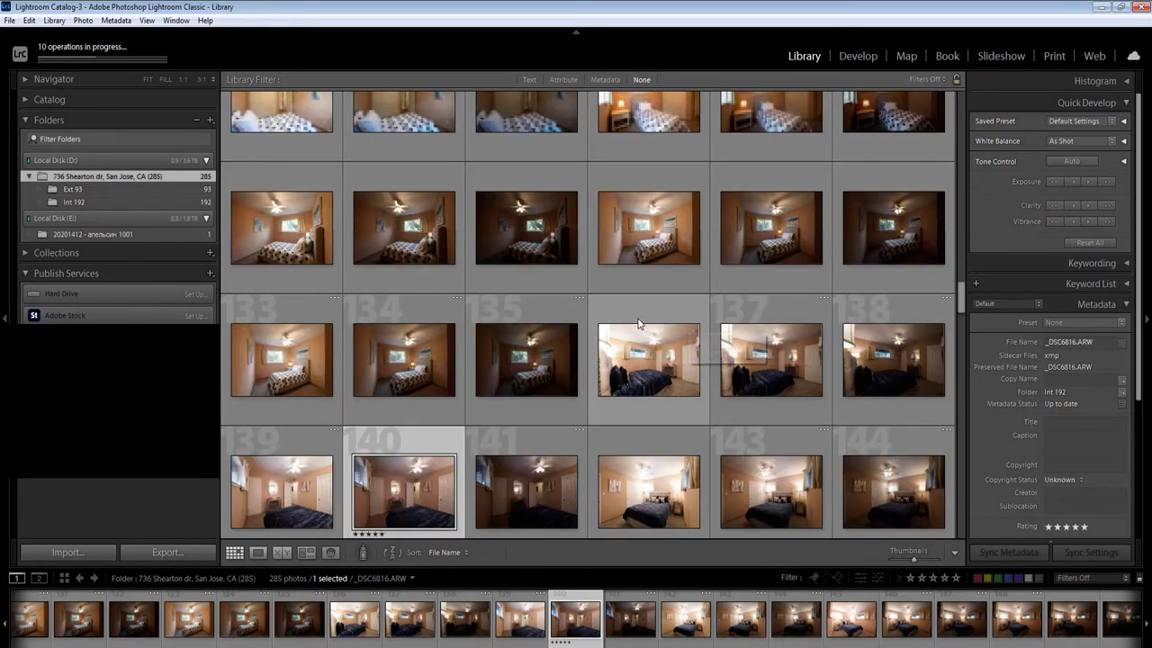
pyautogui.click(752, 358)
pyautogui.press('5')
# Rate photos 131, 125 and 122 of the bedroom with the patterned bedspread five stars
pyautogui.click(763, 255)
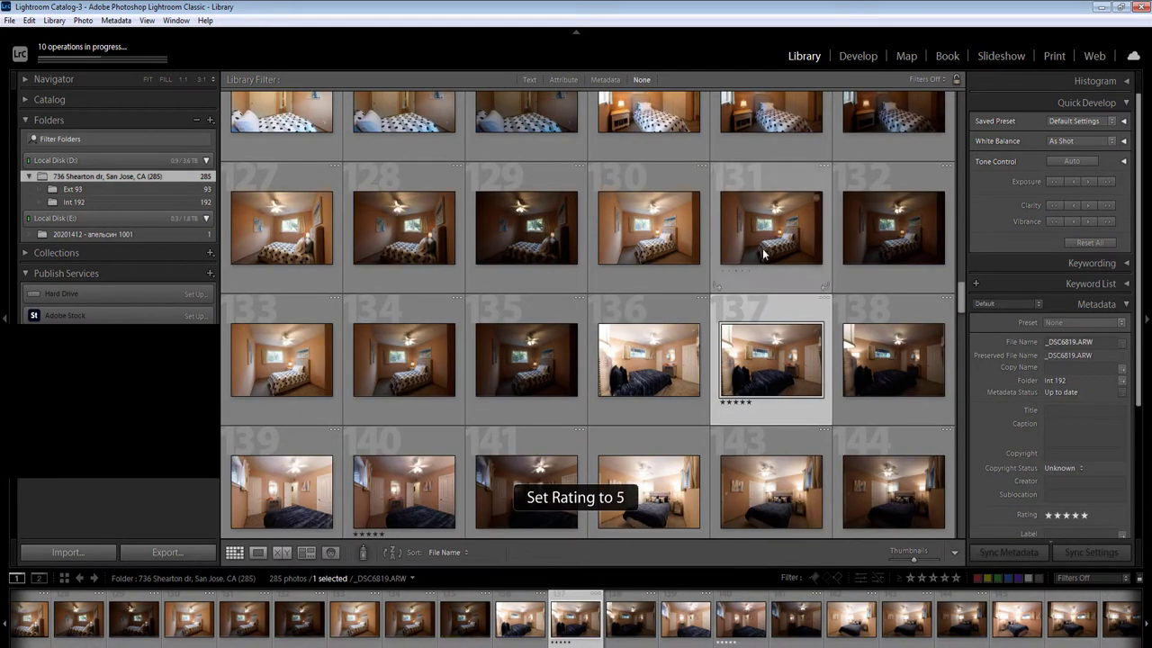
pyautogui.press('5')
pyautogui.scroll(2, 762, 243)
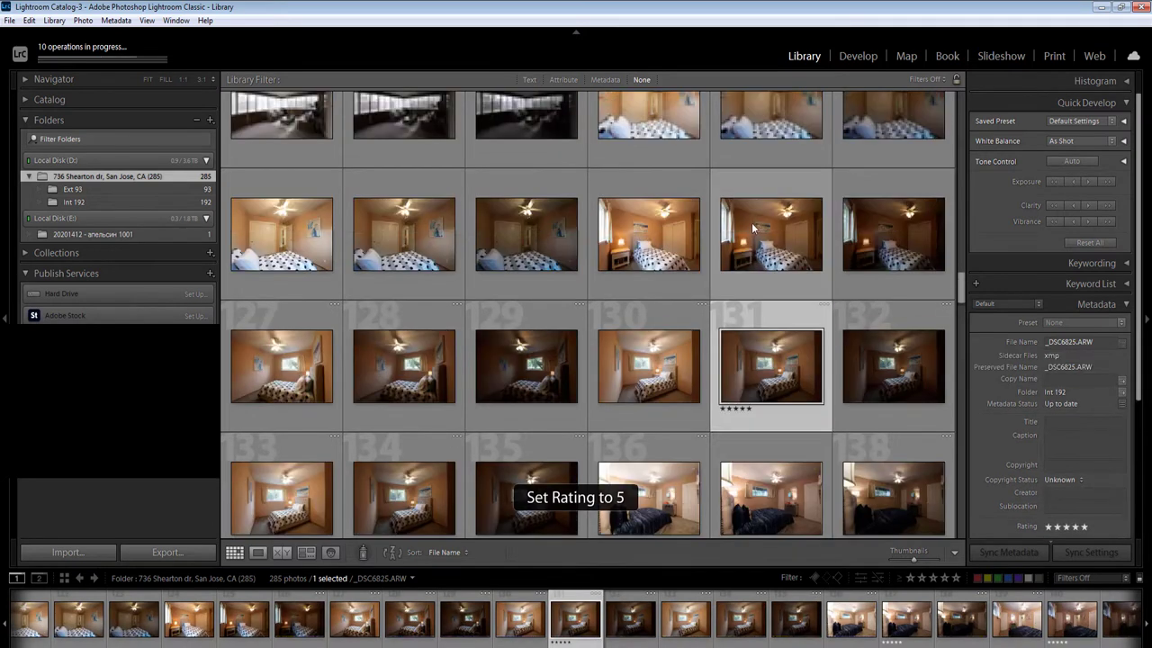
pyautogui.click(762, 238)
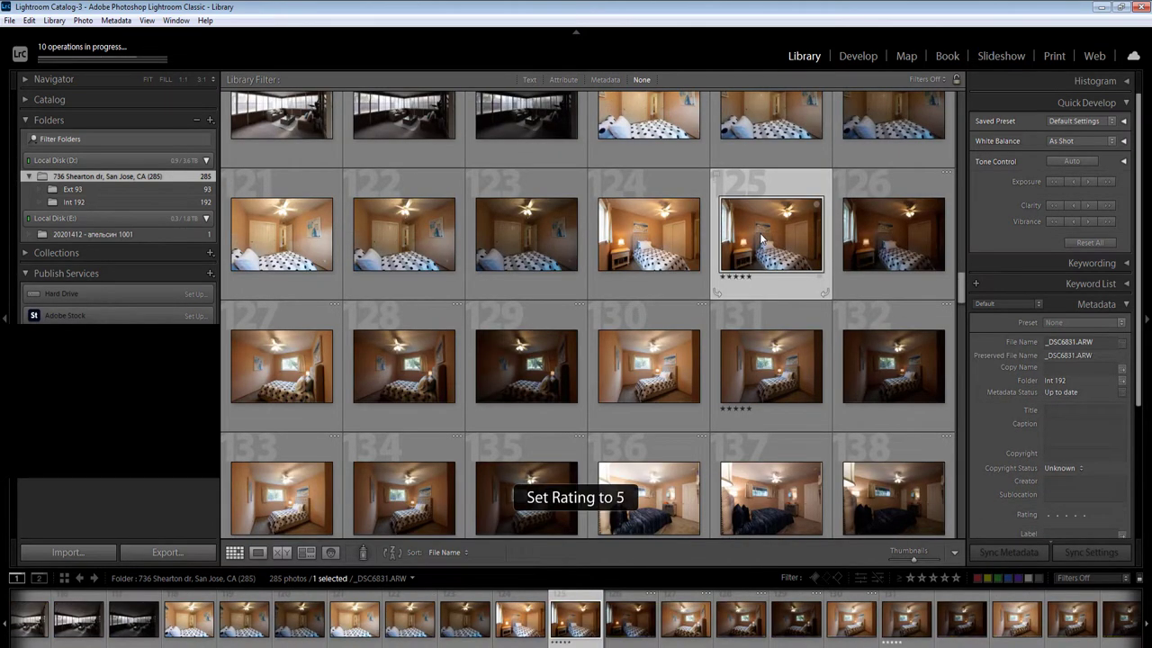
pyautogui.click(408, 240)
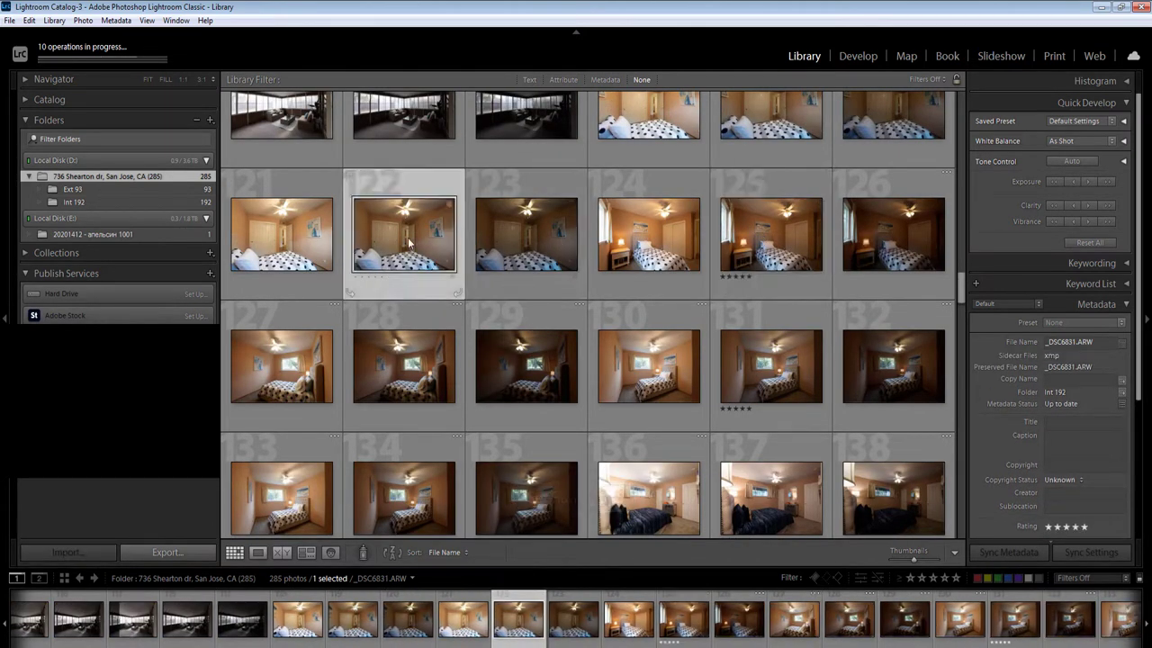
pyautogui.press('5')
# Check the sunroom exposures enlarged and merge the bracketed photos 115 to 117 into an HDR image
pyautogui.scroll(2, 772, 314)
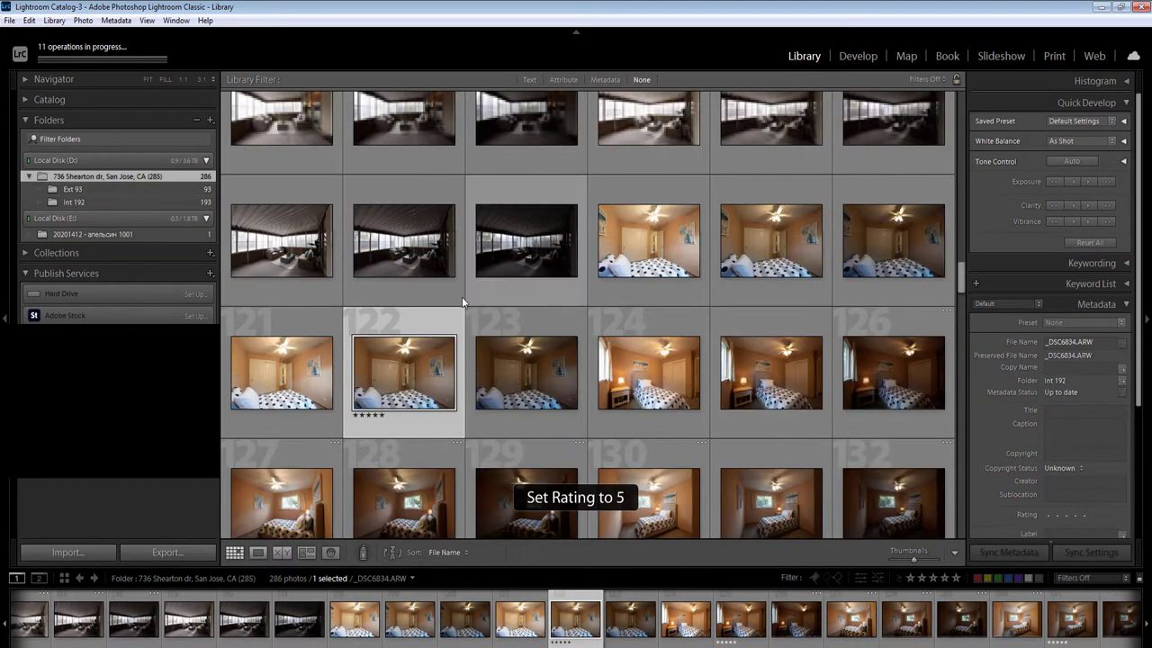
pyautogui.click(391, 257)
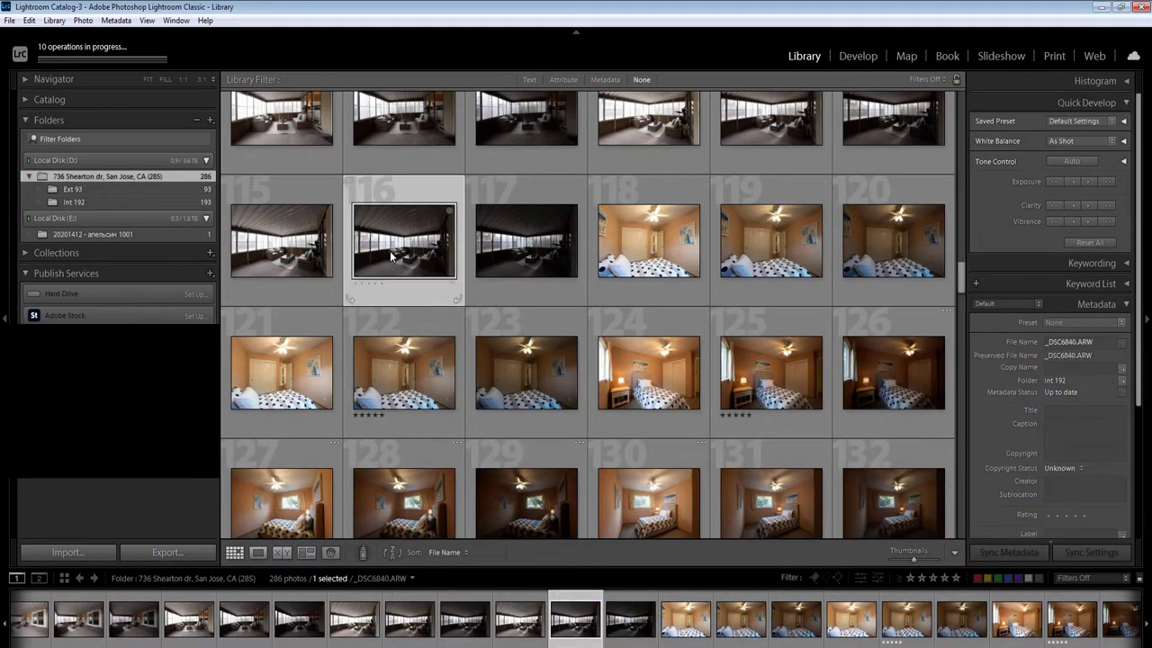
pyautogui.doubleClick(391, 257)
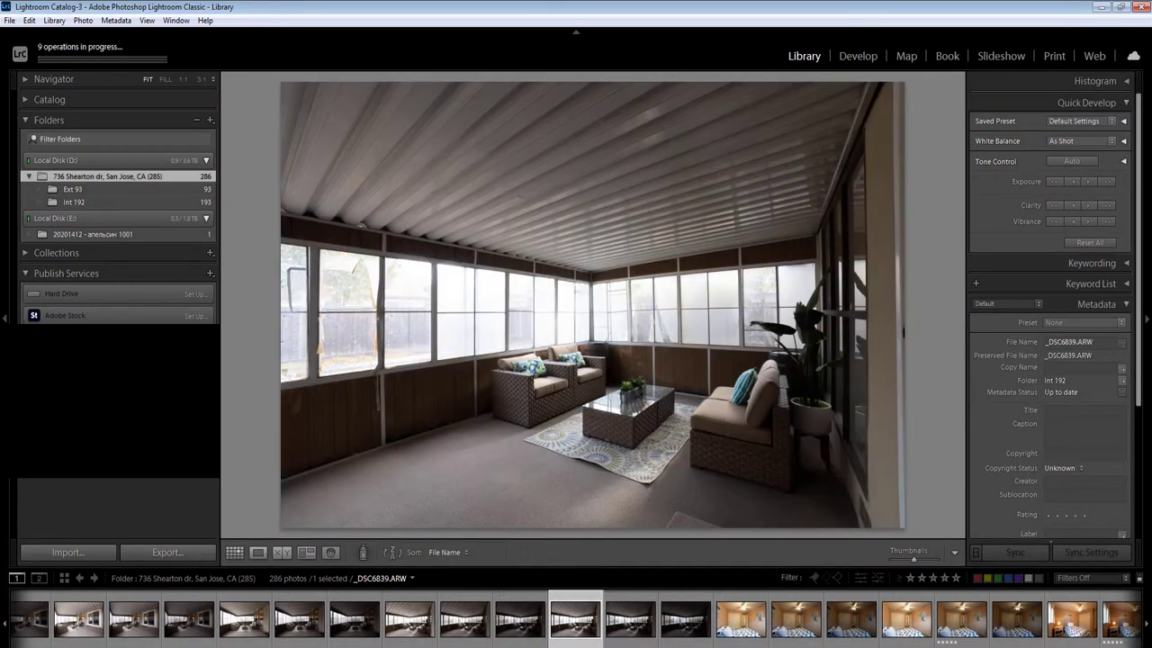
pyautogui.doubleClick(392, 259)
pyautogui.keyDown('shift'); pyautogui.click(503, 257); pyautogui.keyUp('shift')
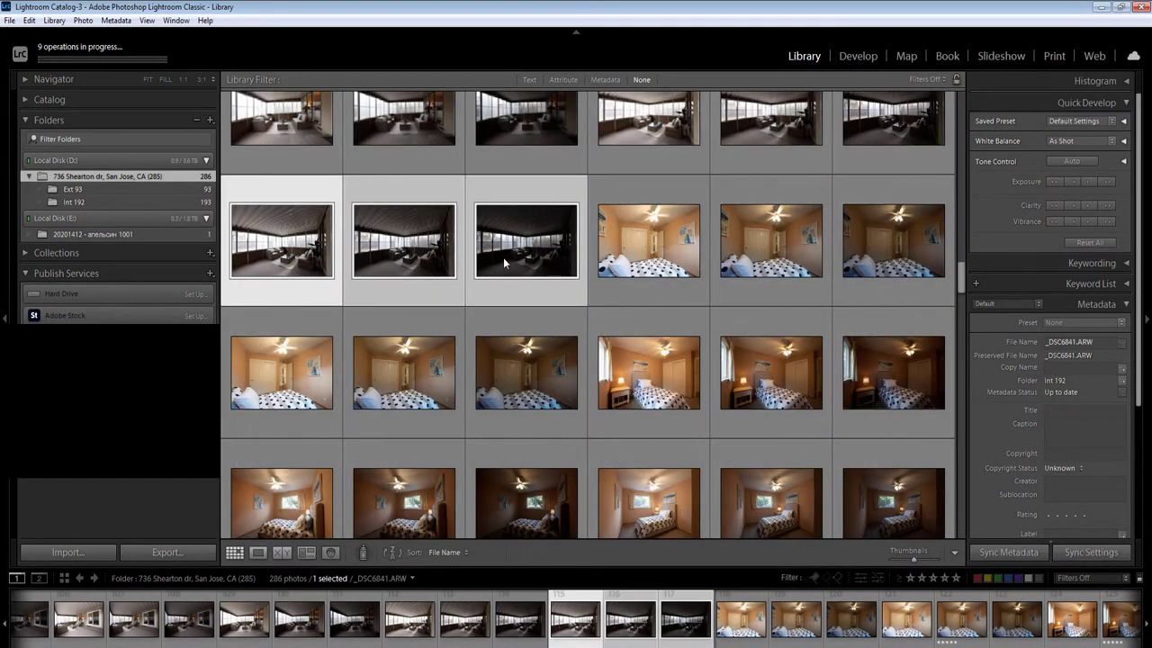
pyautogui.hotkey('ctrl', 'shift', 'h')
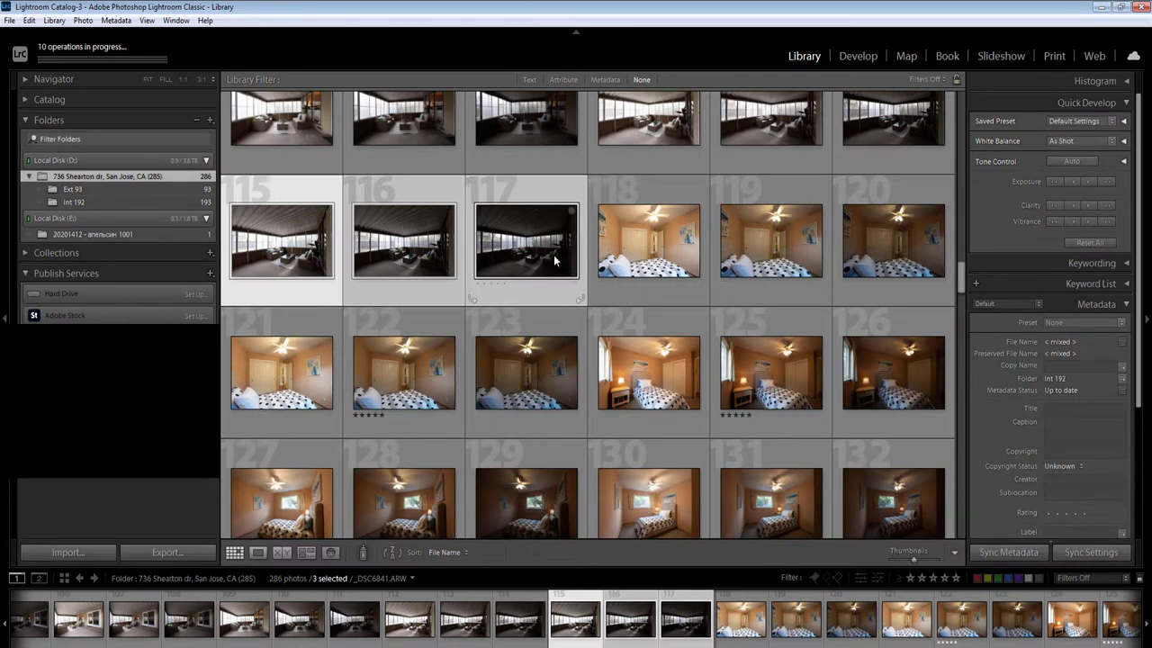
# Rate sunroom photo 102, the darkest exposure of its bracket, five stars
pyautogui.click(675, 235)
pyautogui.scroll(1, 674, 330)
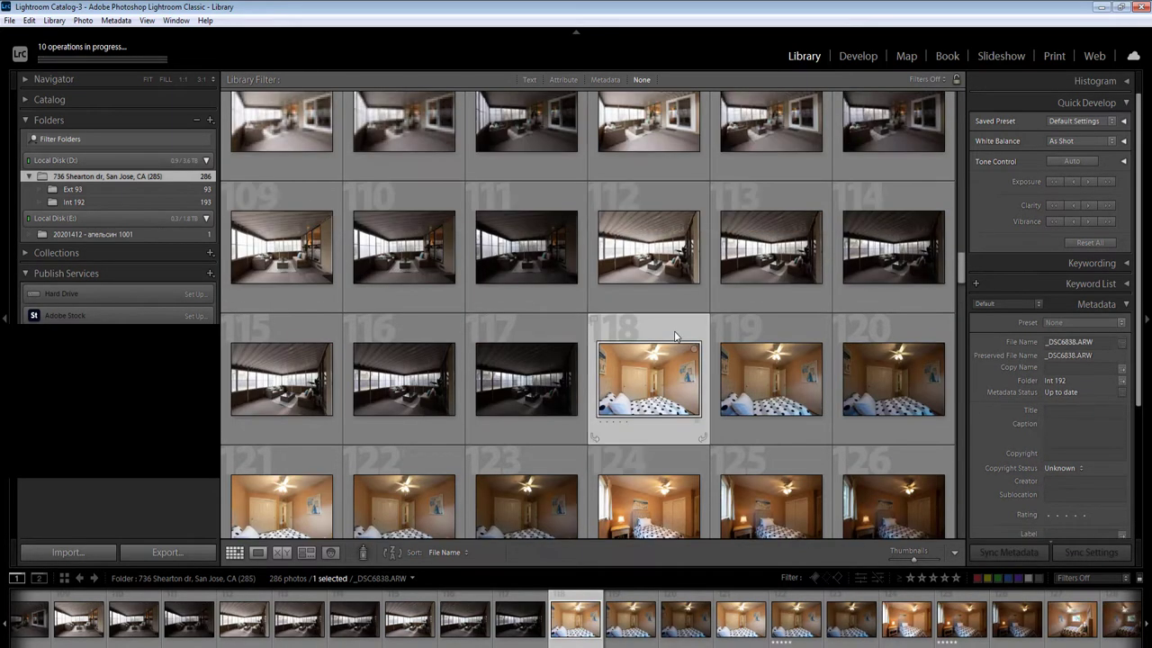
pyautogui.scroll(1, 676, 336)
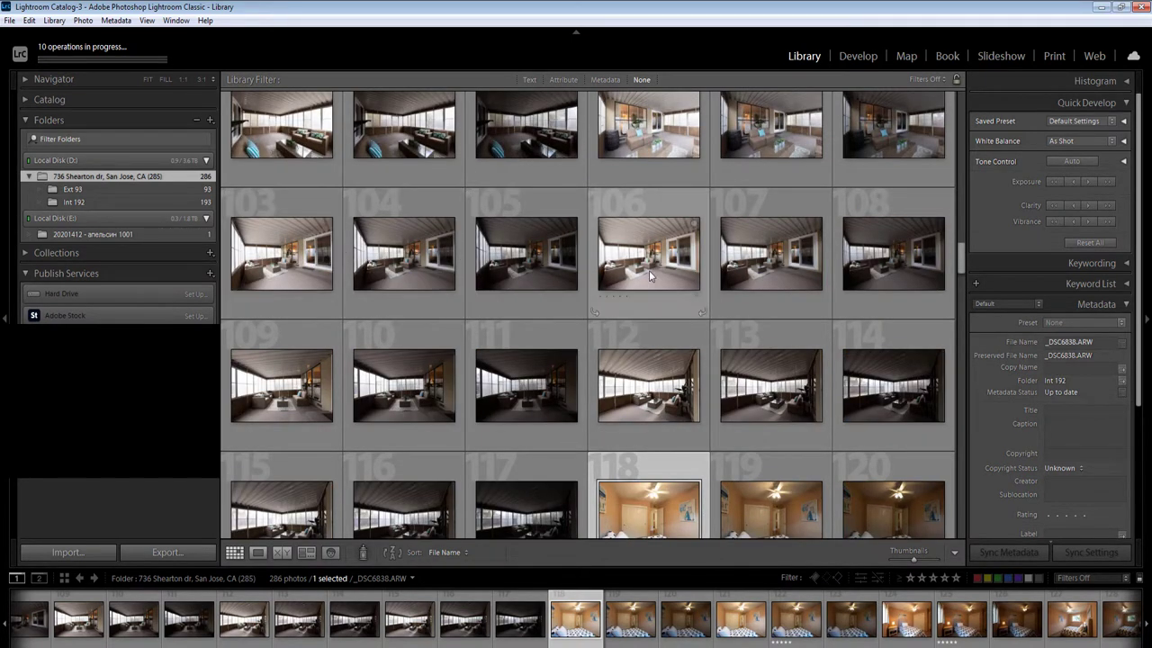
pyautogui.click(869, 131)
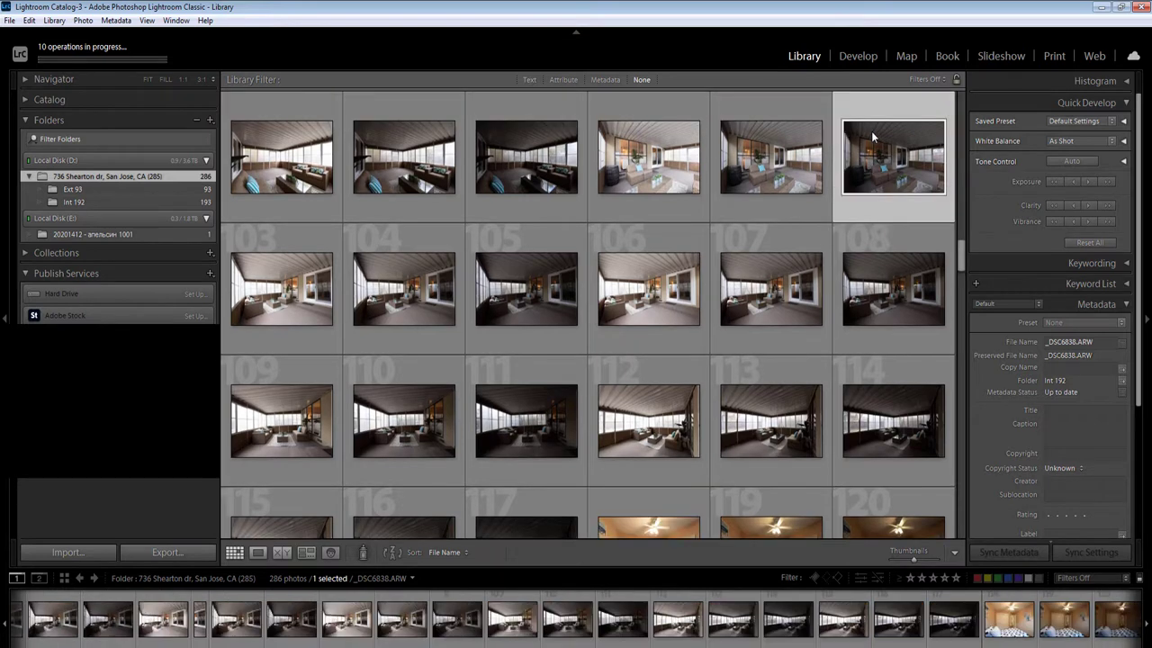
pyautogui.press('5')
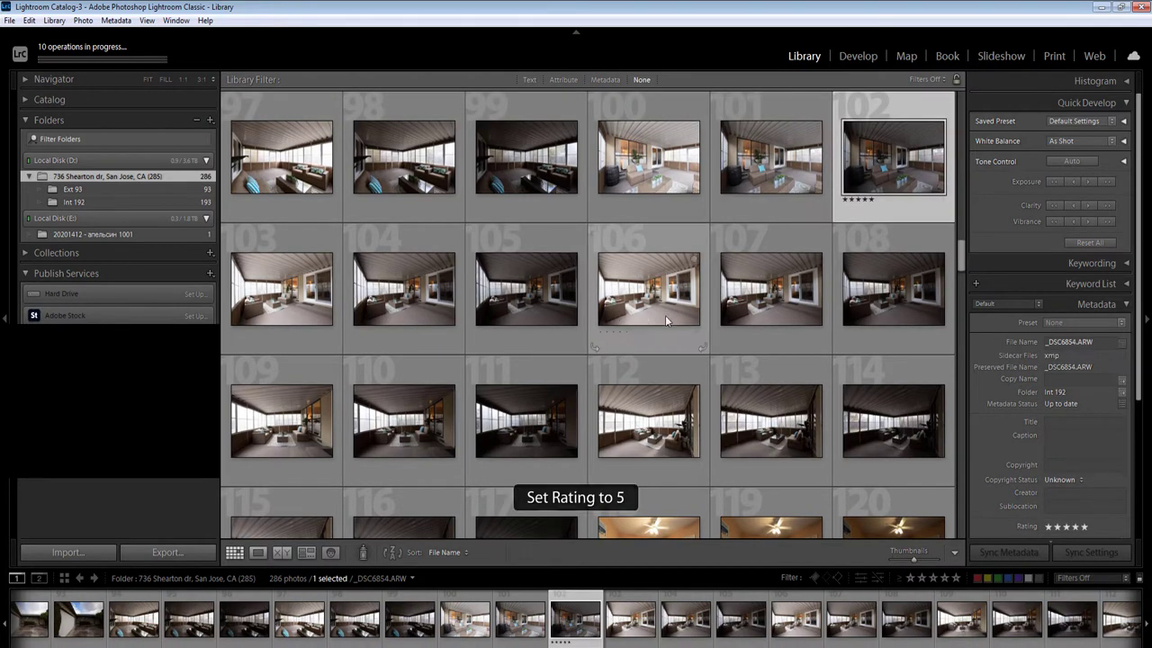
# Rate sunroom photo 95 and exterior photo 92 beside the garage five stars
pyautogui.scroll(1, 664, 315)
pyautogui.scroll(1, 664, 324)
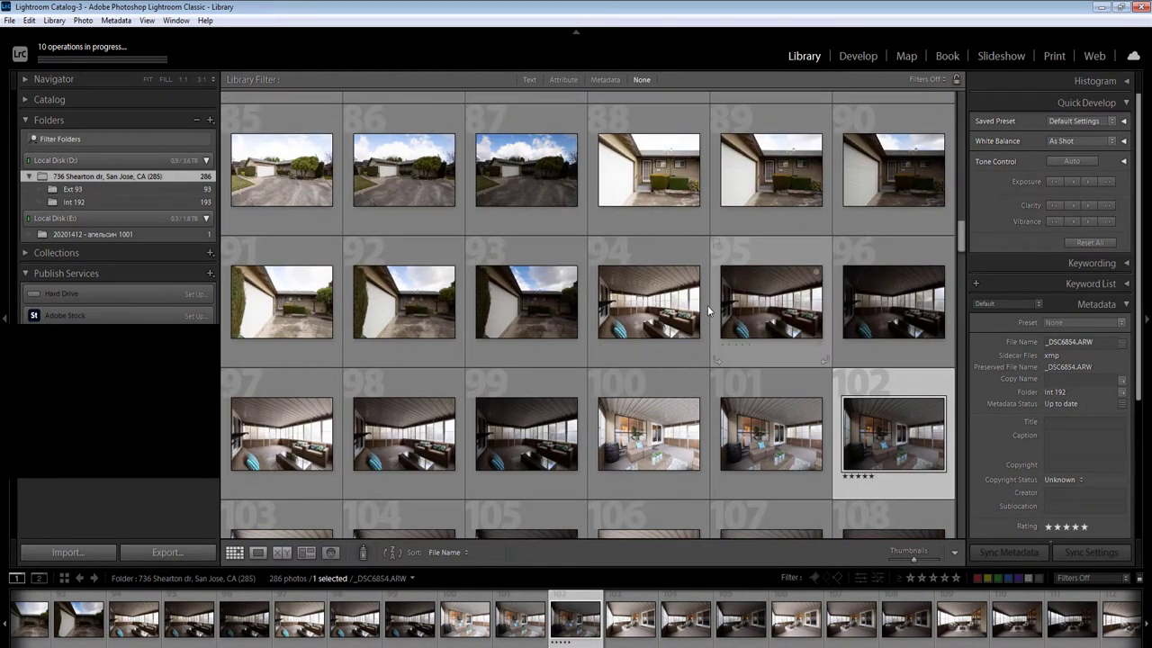
pyautogui.click(786, 320)
pyautogui.press('5')
pyautogui.click(435, 313)
pyautogui.press('5')
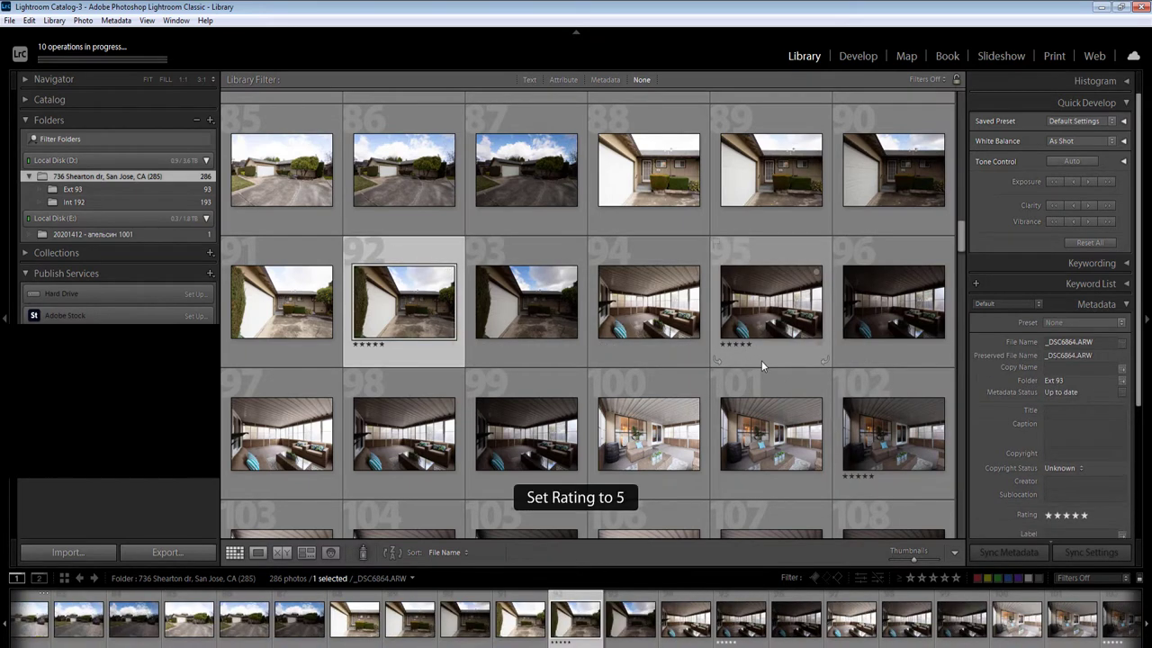
# Rate the darkest front exterior exposures, photos 87, 81 and 75, five stars
pyautogui.scroll(1, 761, 360)
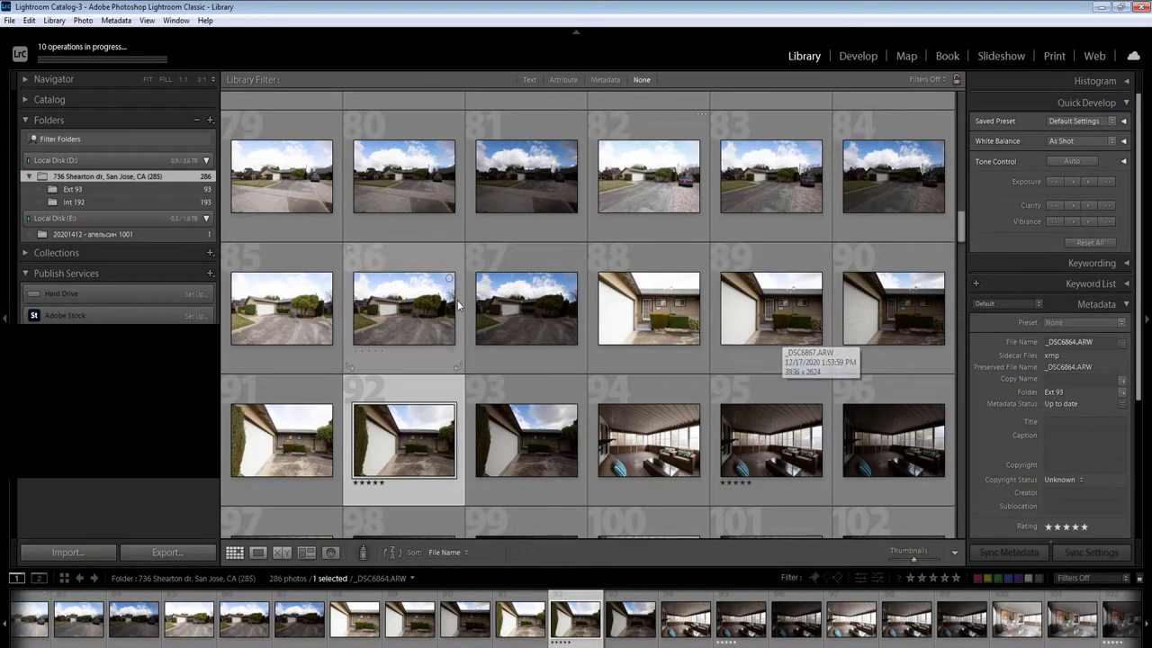
pyautogui.click(513, 311)
pyautogui.press('5')
pyautogui.scroll(1, 618, 346)
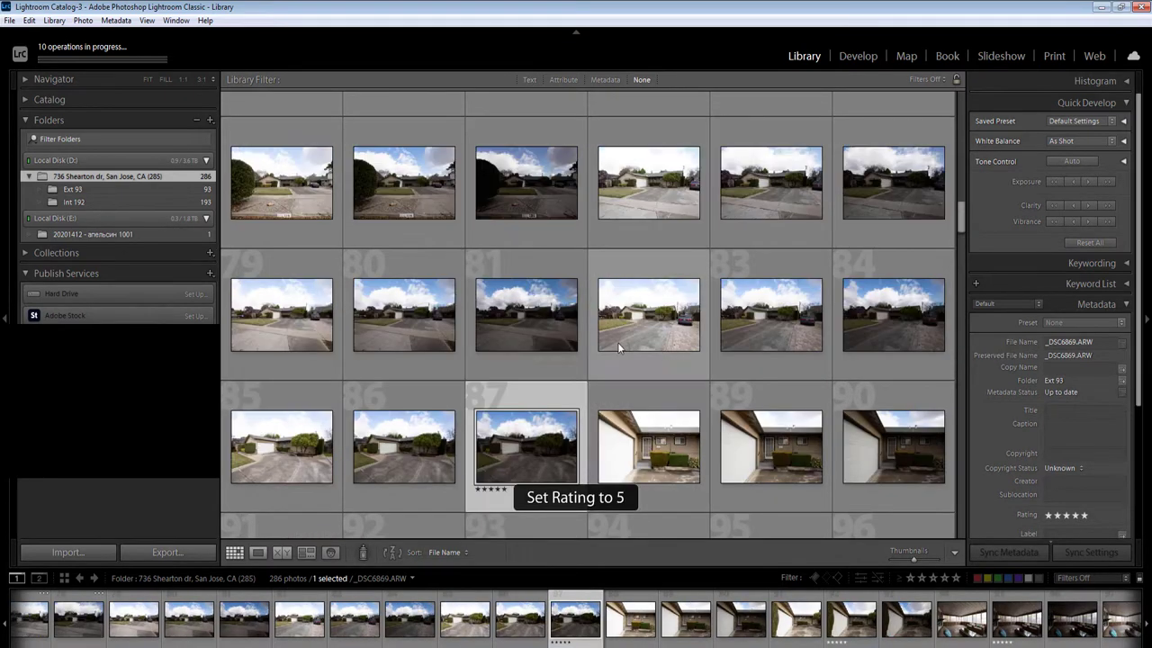
pyautogui.click(423, 319)
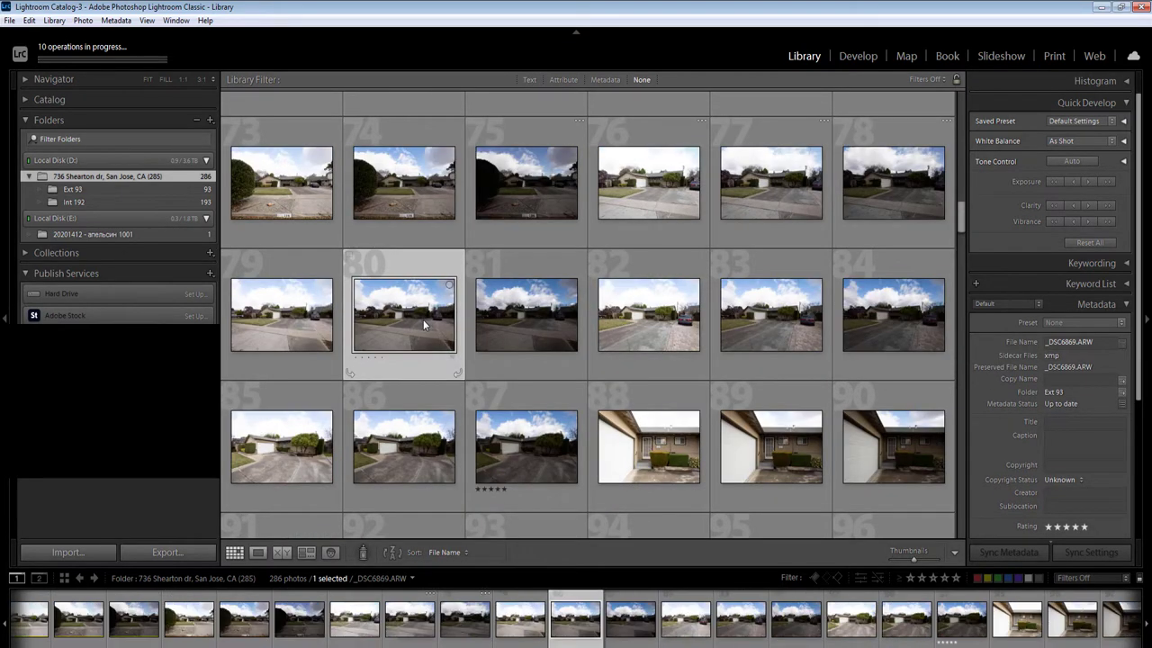
pyautogui.doubleClick(514, 317)
pyautogui.press('5')
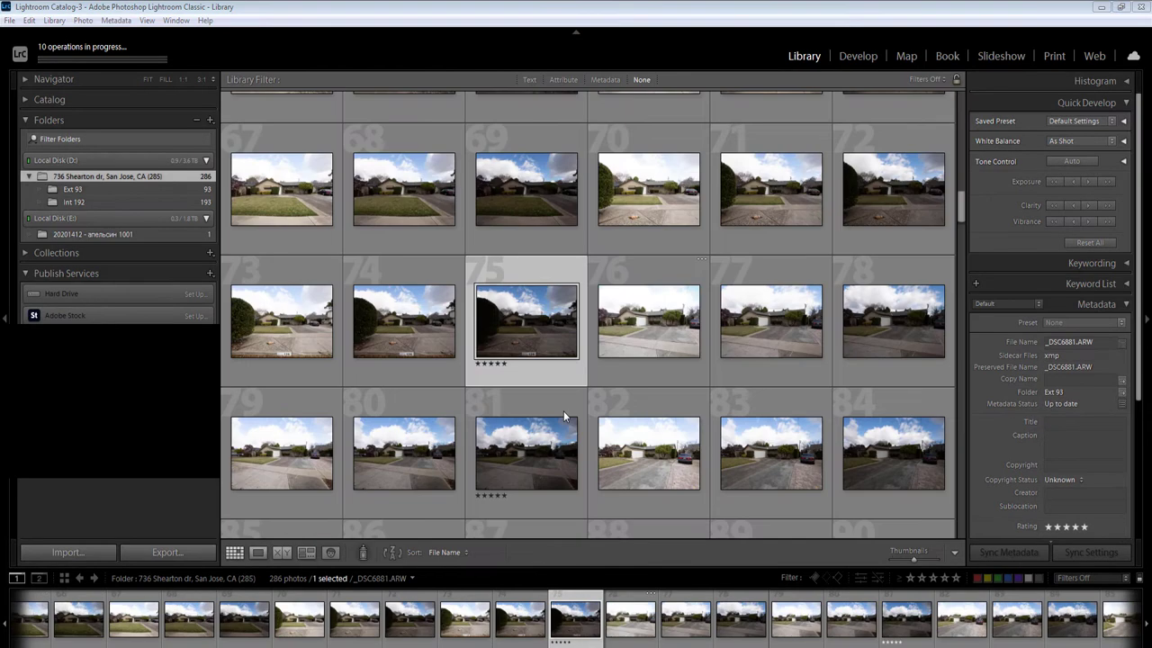
# Rate front-yard photo 62, the middle exposure of its bracket, five stars
pyautogui.scroll(1, 576, 360)
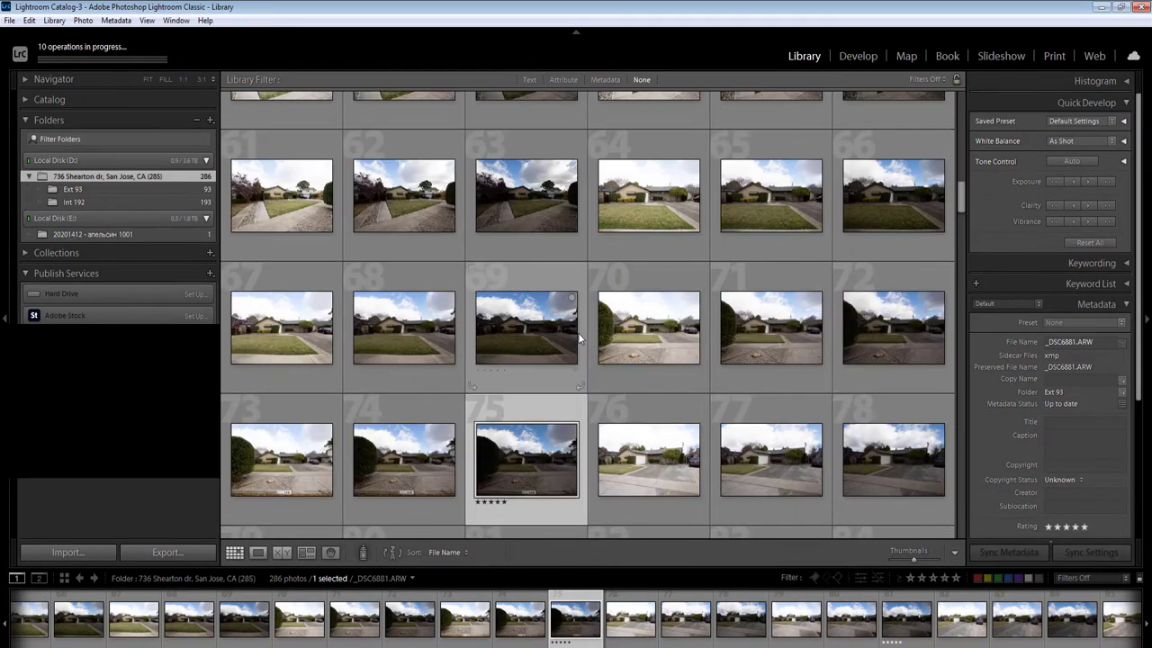
pyautogui.scroll(1, 589, 359)
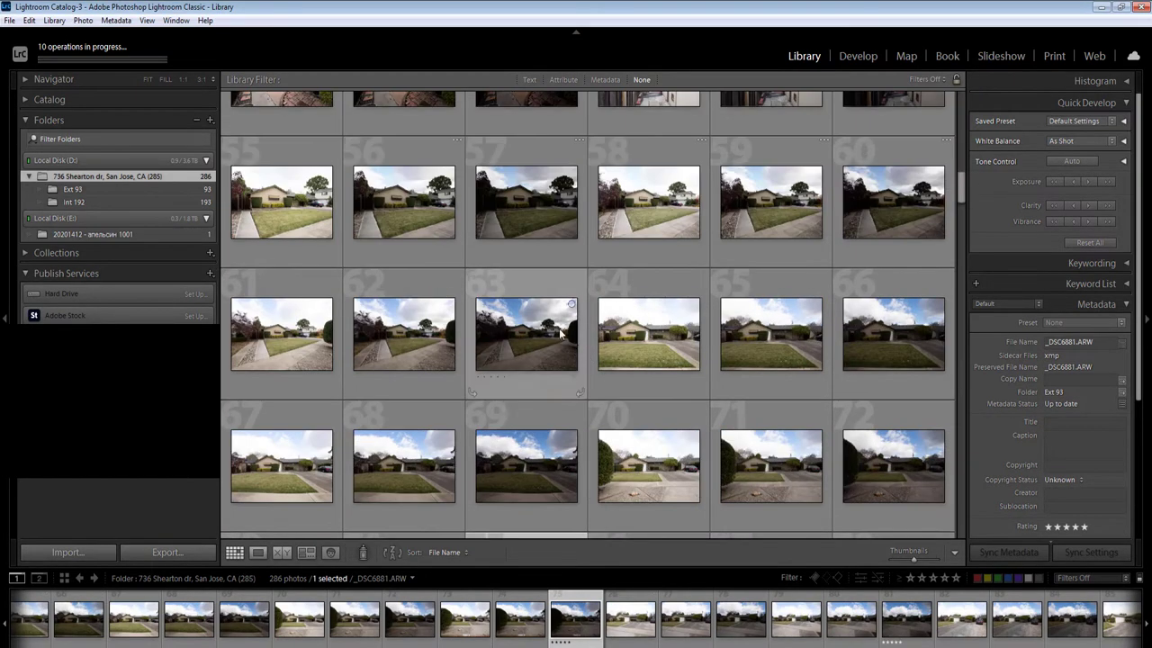
pyautogui.click(405, 334)
pyautogui.press('5')
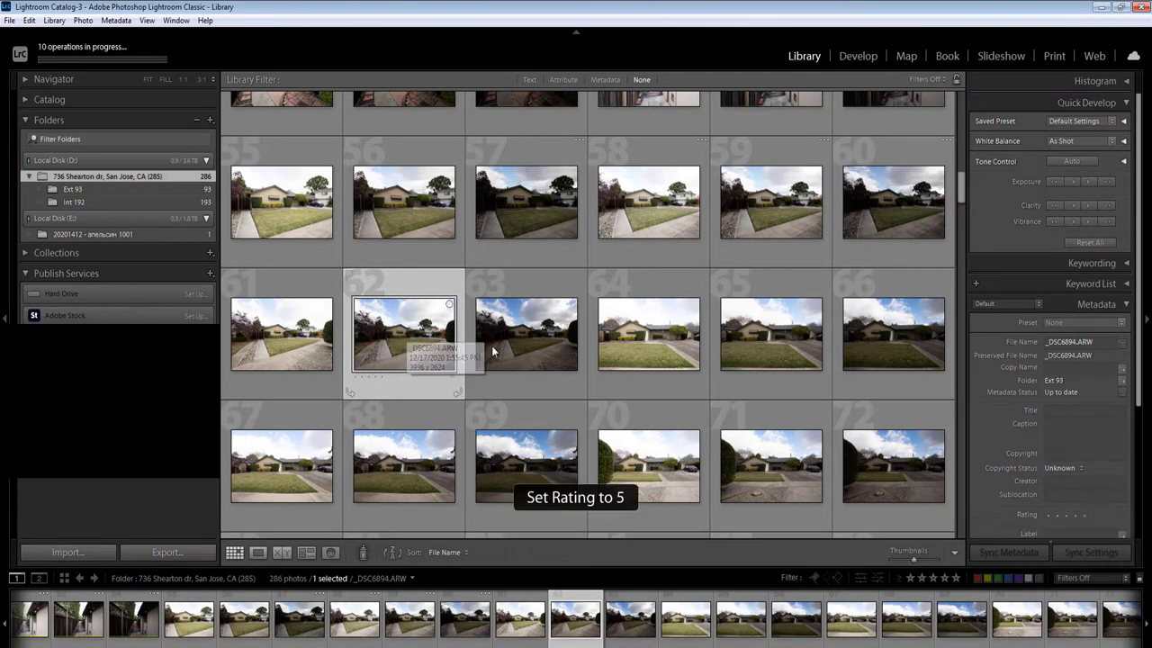
# Rate side-passage photo 54 and backyard photo 48, the darkest exposures of their brackets, five stars
pyautogui.scroll(1, 756, 373)
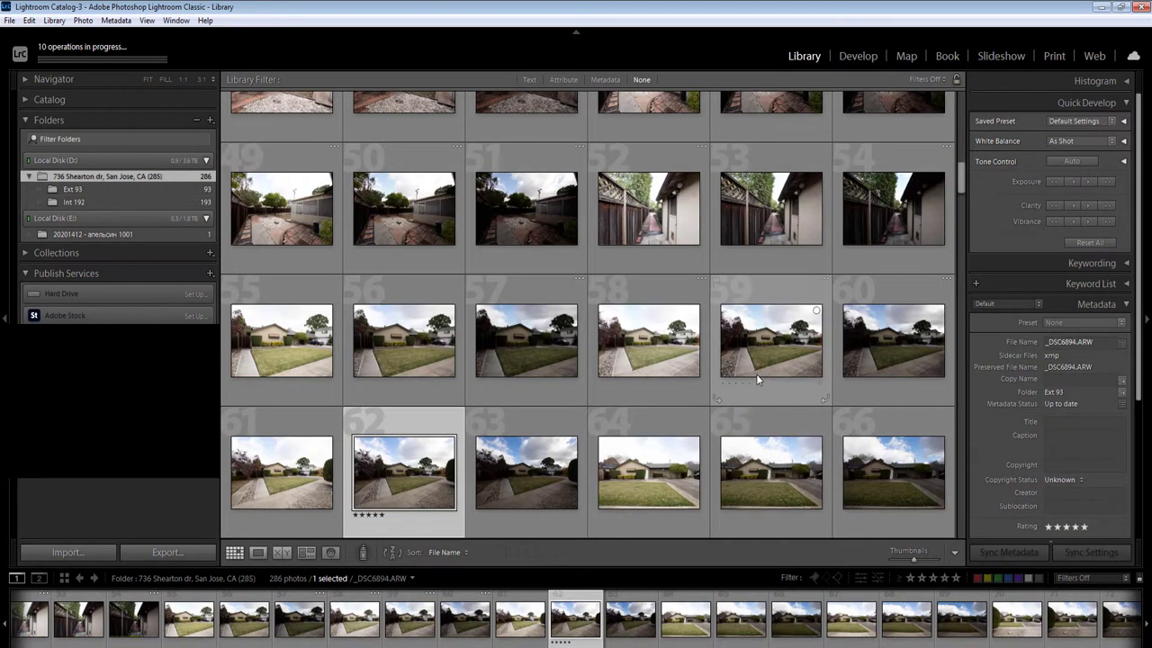
pyautogui.click(883, 216)
pyautogui.press('5')
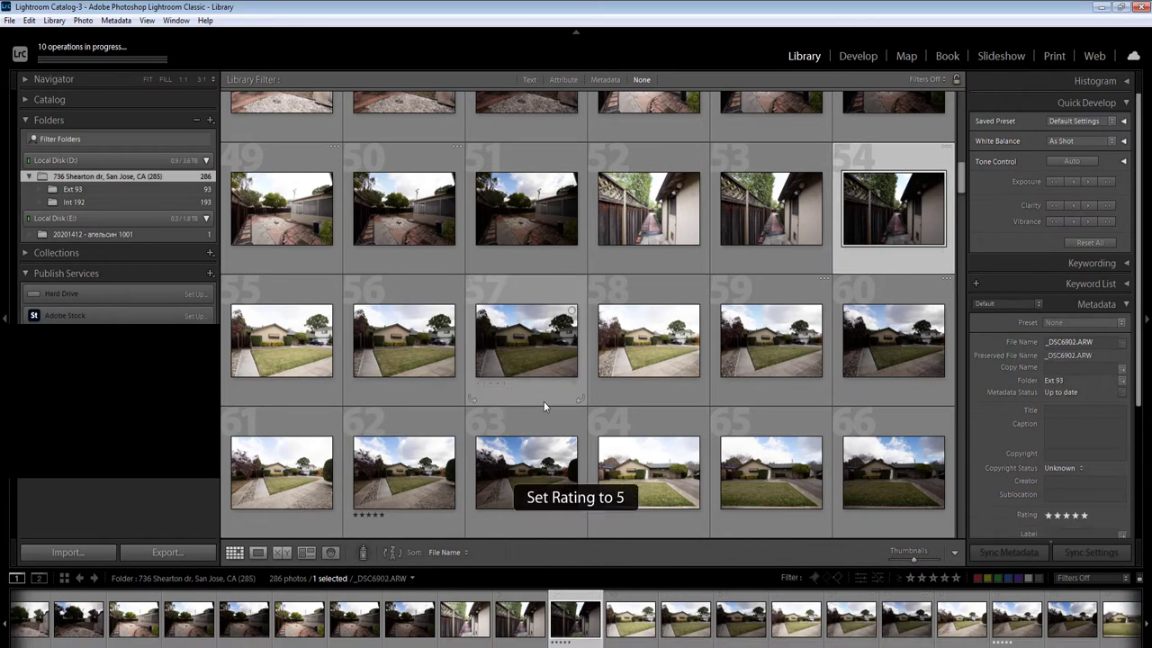
pyautogui.scroll(1, 543, 401)
pyautogui.scroll(1, 557, 400)
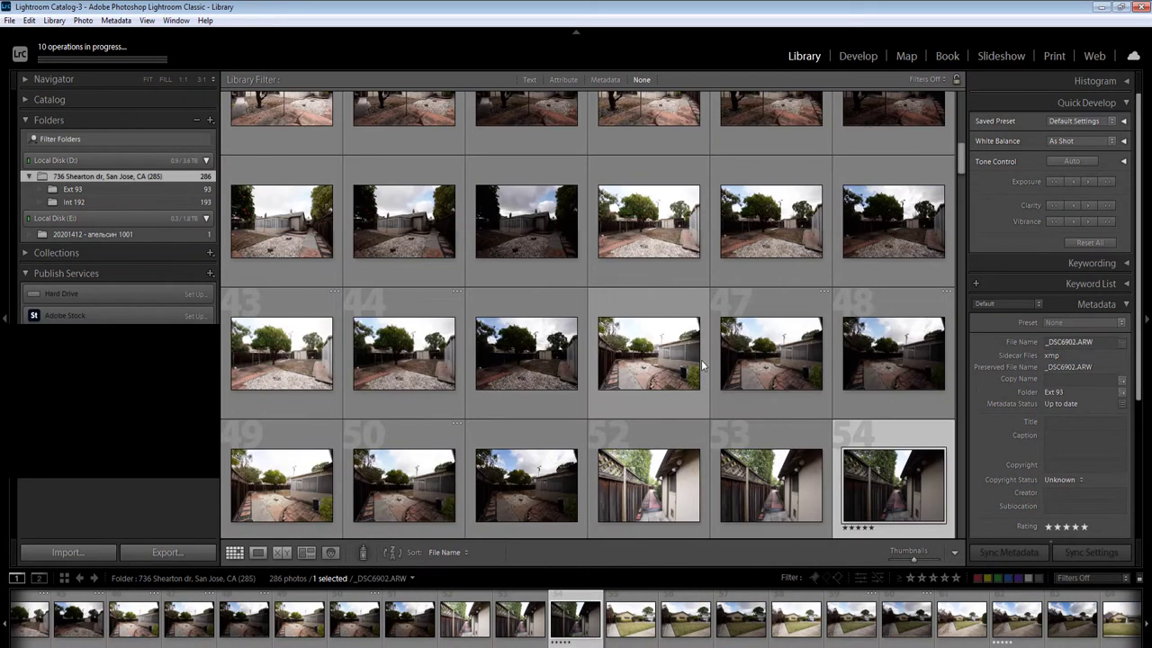
pyautogui.click(900, 378)
pyautogui.press('5')
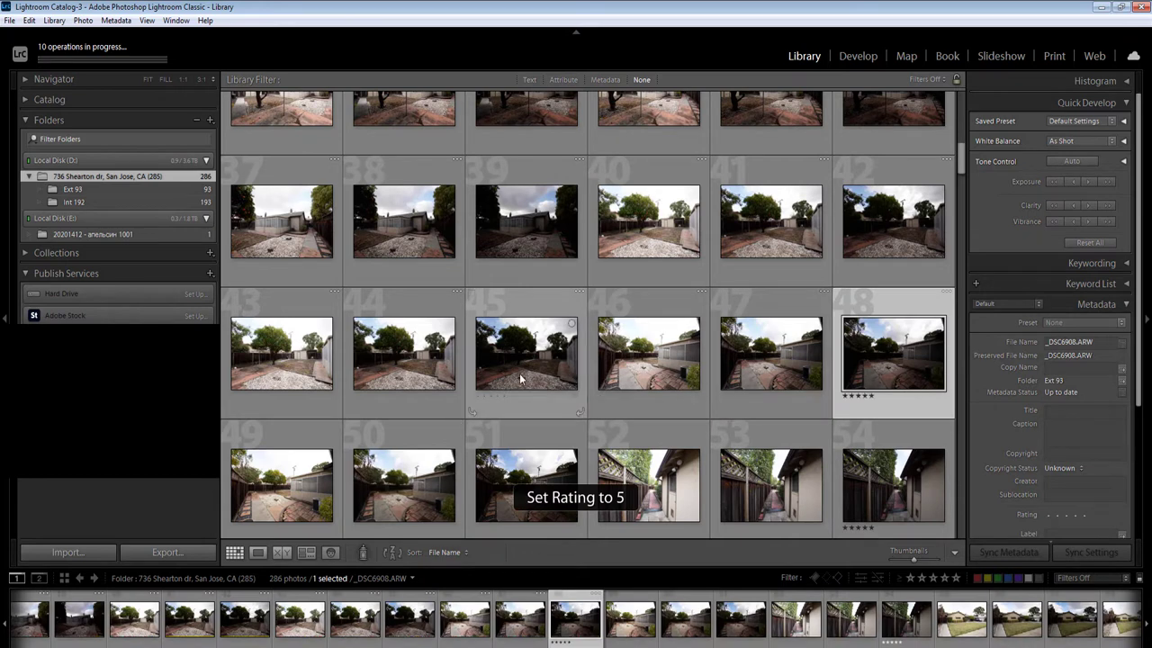
# Rate backyard photos 45 and 39, the darkest exposures of their brackets, five stars
pyautogui.click(519, 373)
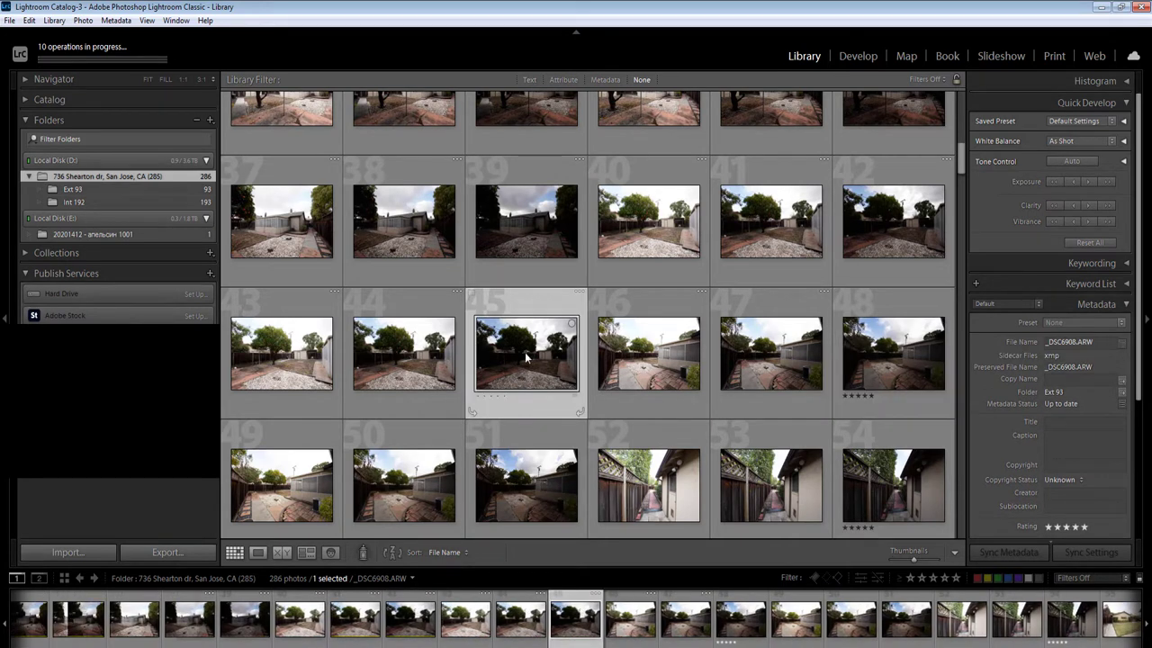
pyautogui.scroll(1, 531, 369)
pyautogui.press('5')
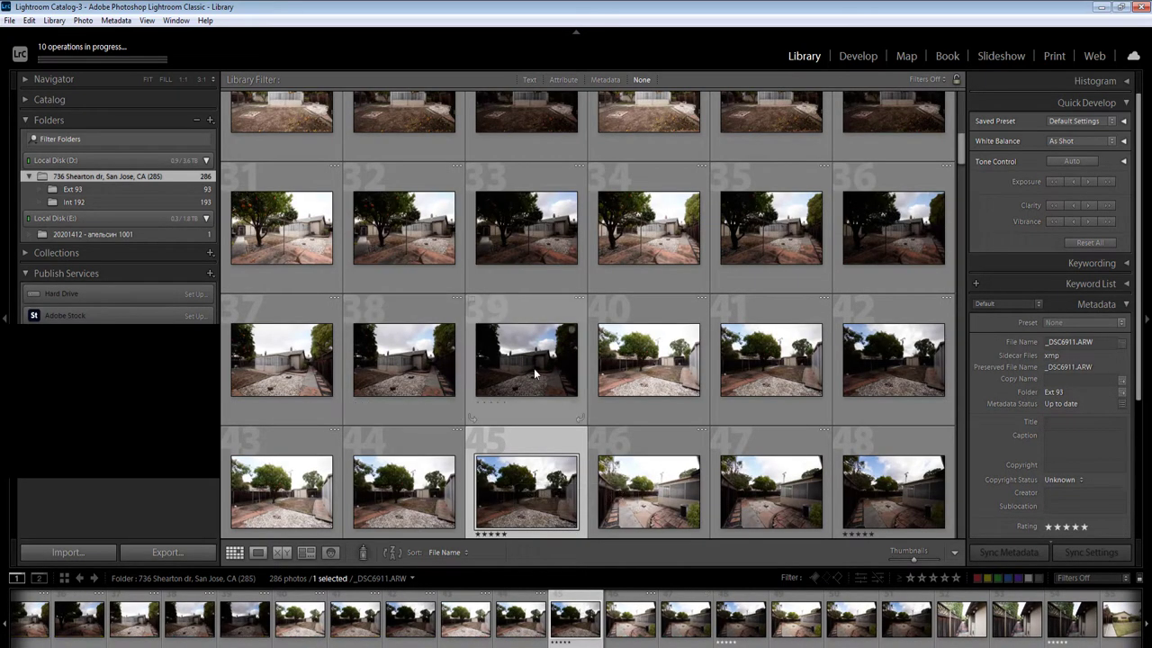
pyautogui.click(534, 368)
pyautogui.press('5')
# Rate backyard tree photo 32 and shed photo 23, the middle exposures of their brackets, five stars
pyautogui.scroll(1, 613, 388)
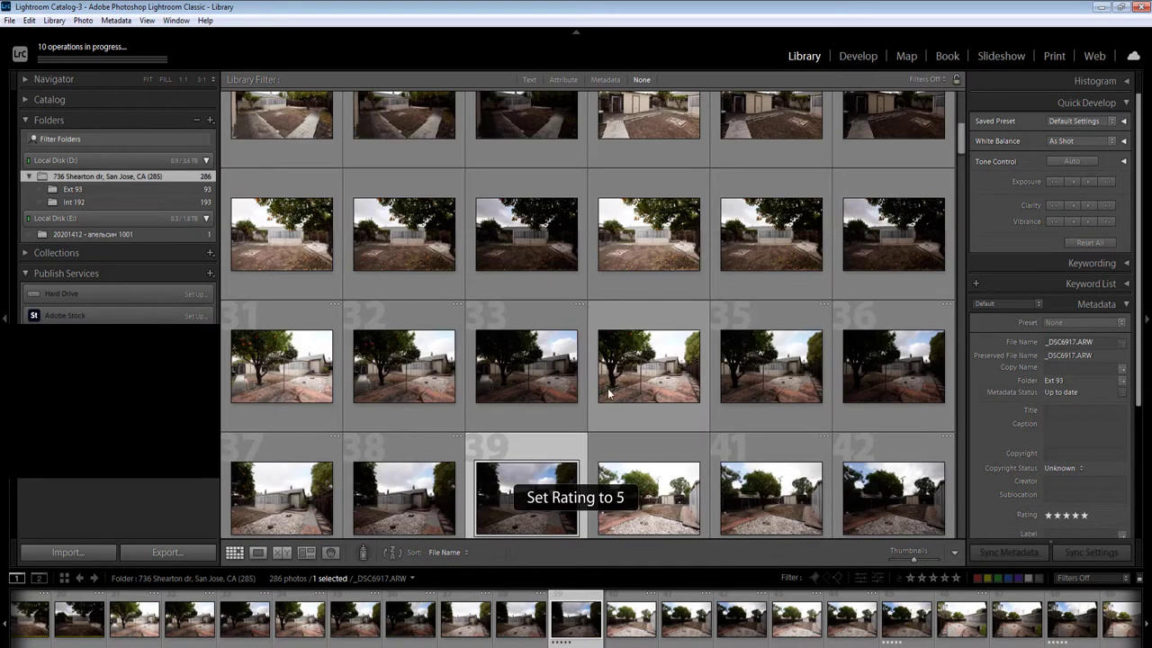
pyautogui.click(417, 381)
pyautogui.press('5')
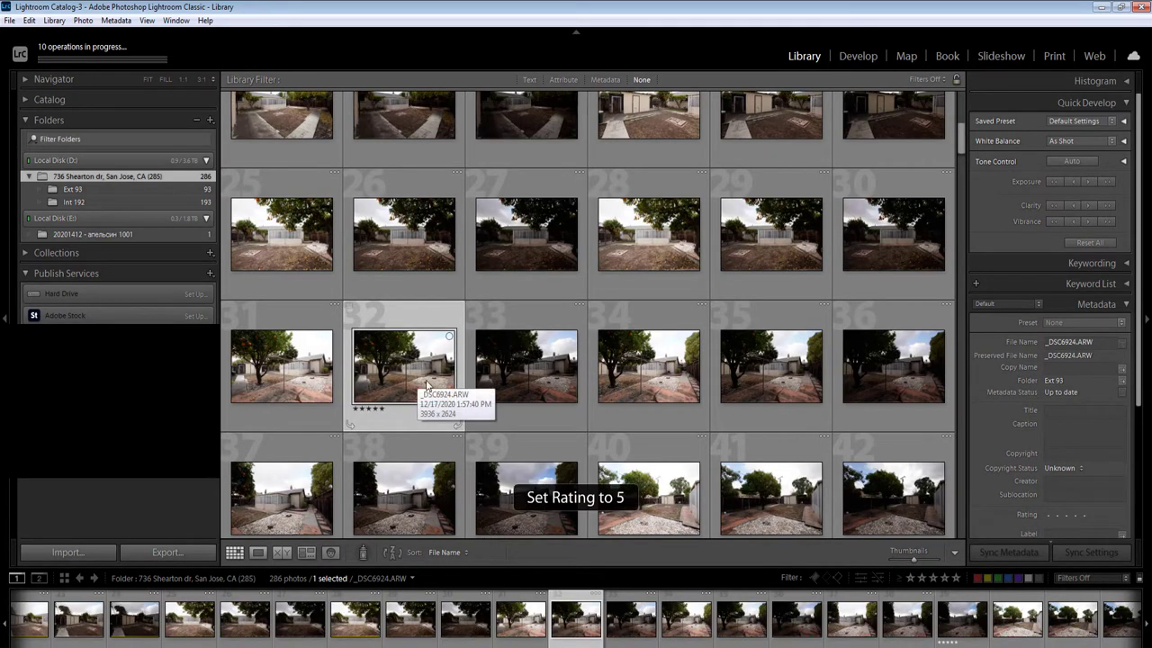
pyautogui.scroll(1, 681, 402)
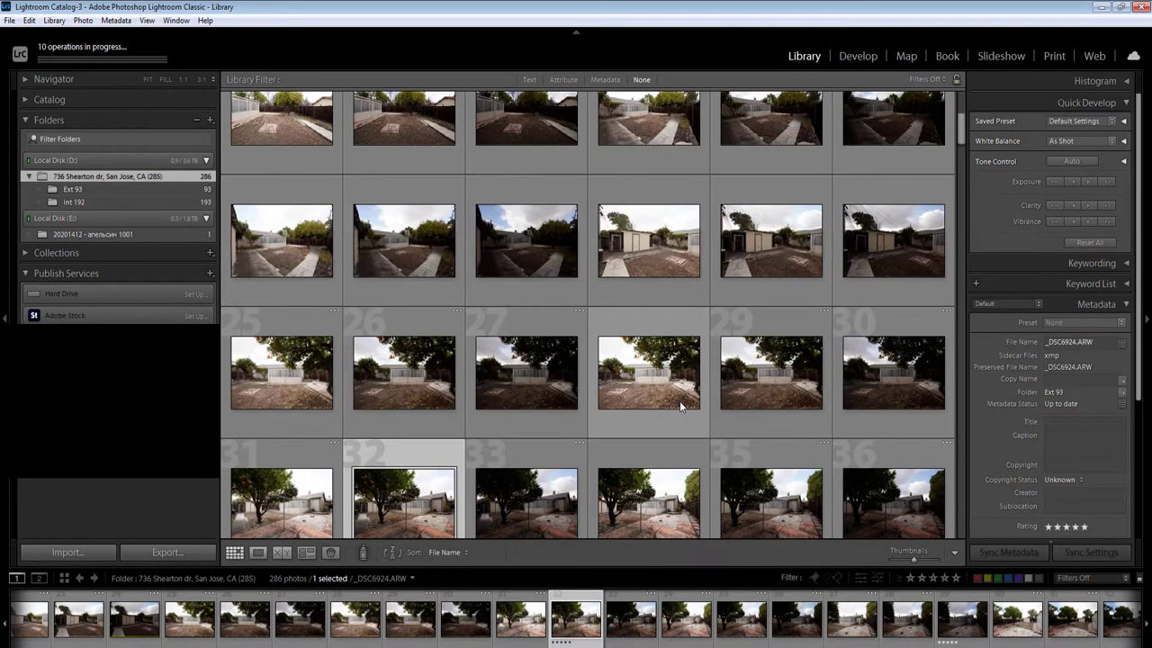
pyautogui.click(774, 262)
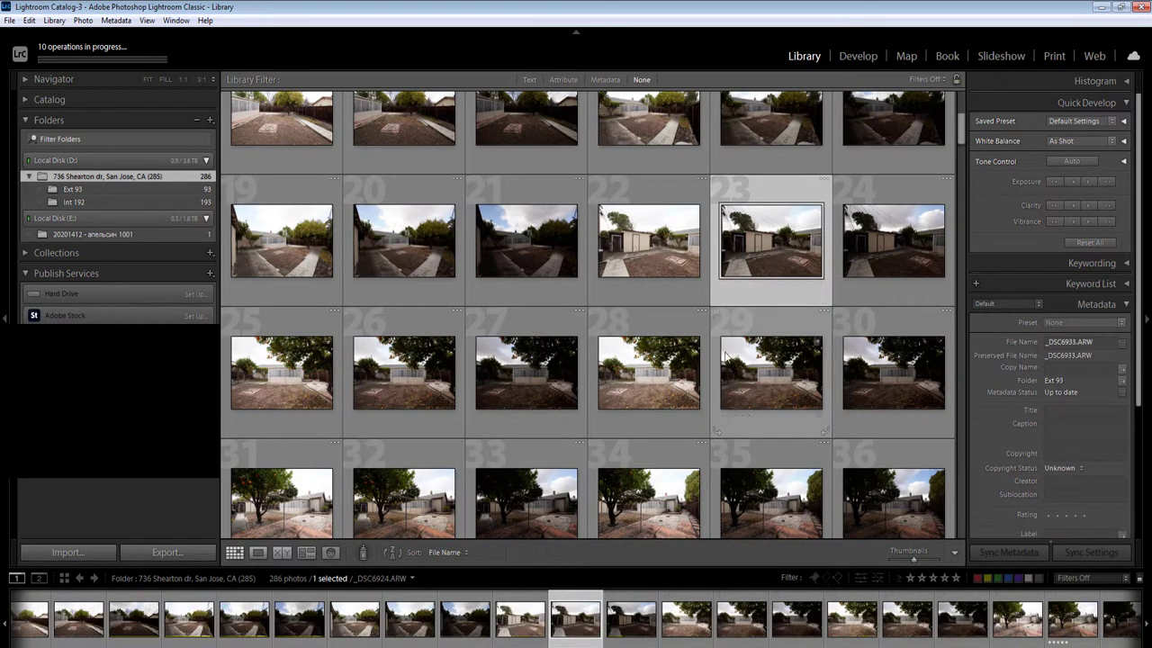
pyautogui.press('5')
# Rate backyard photo 17, the middle exposure of its bracket, five stars
pyautogui.scroll(1, 602, 419)
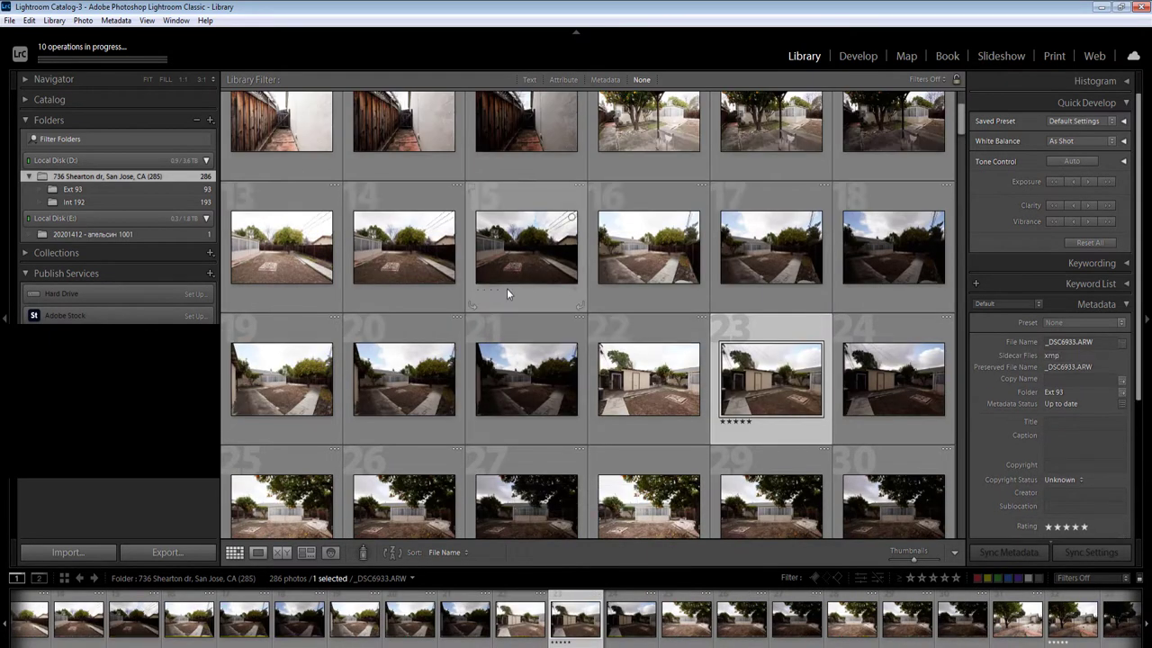
pyautogui.click(781, 270)
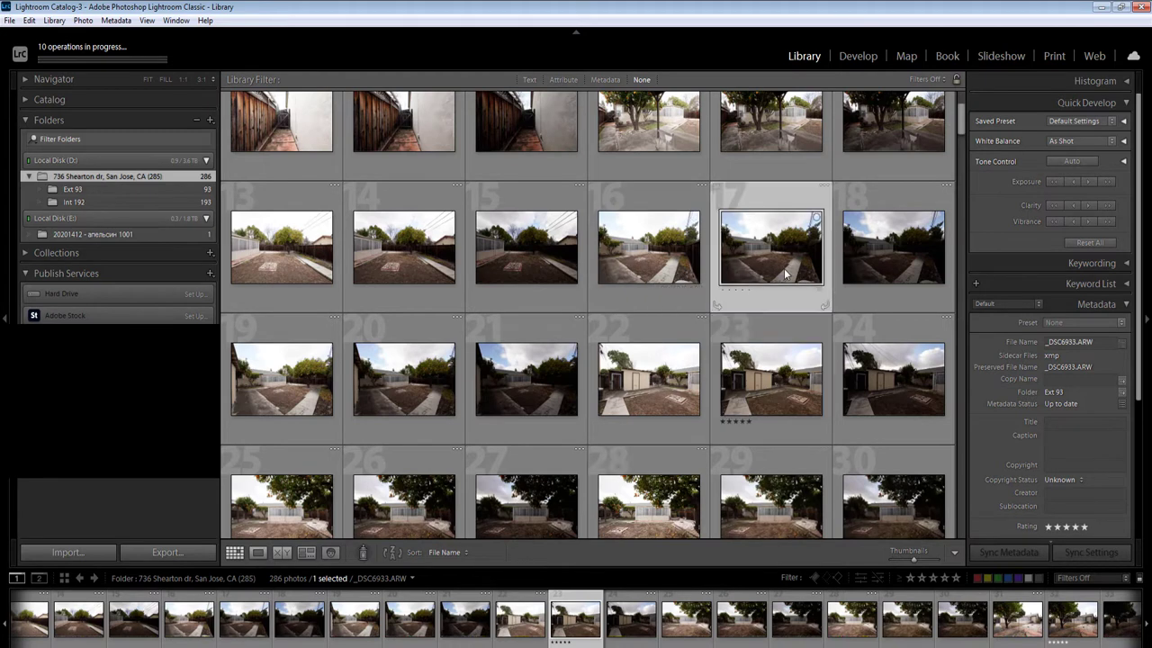
pyautogui.press('5')
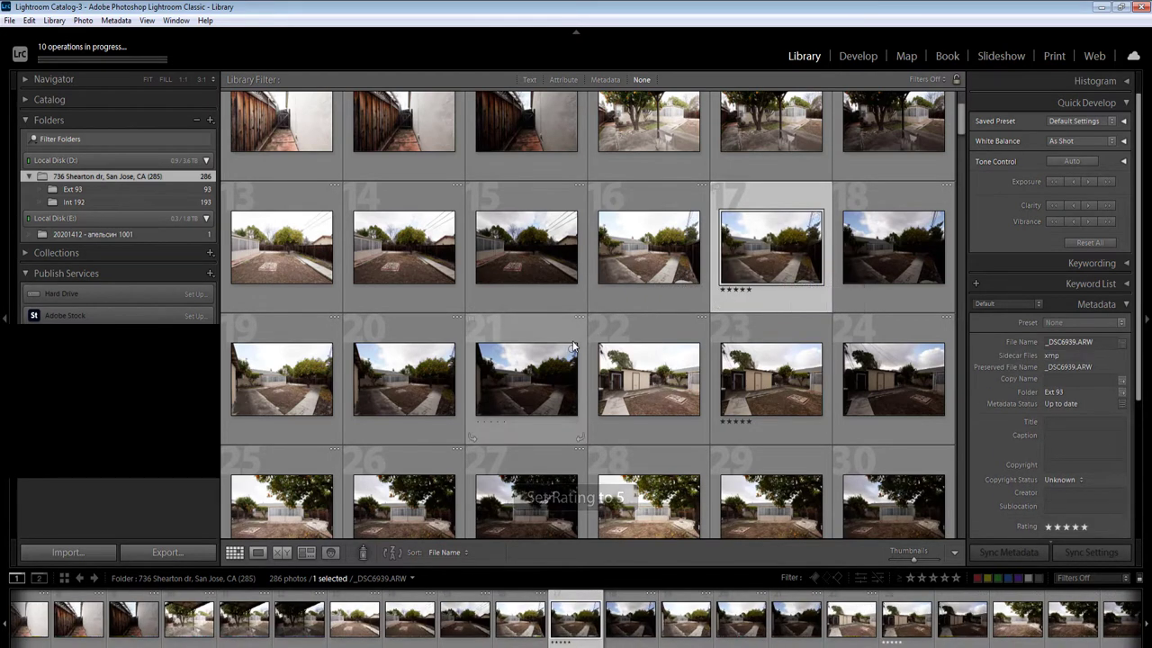
# Rate backyard photo 3 and orange-tree photo 6, the darkest exposures of their brackets, five stars
pyautogui.scroll(1, 573, 347)
pyautogui.scroll(1, 572, 345)
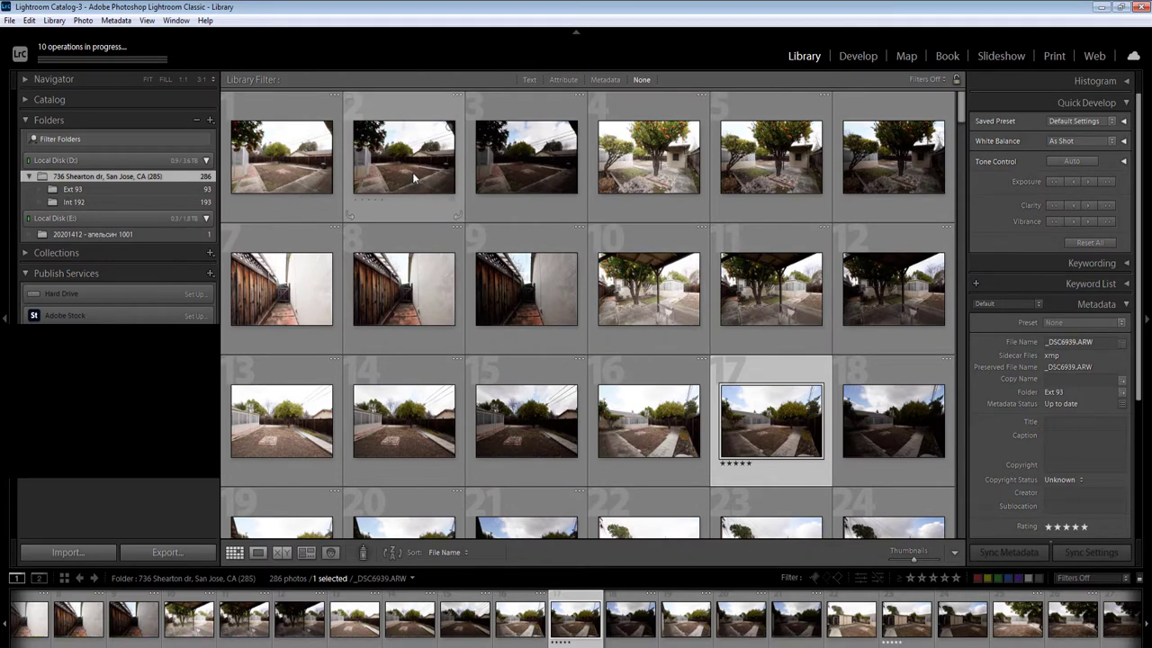
pyautogui.click(532, 173)
pyautogui.press('5')
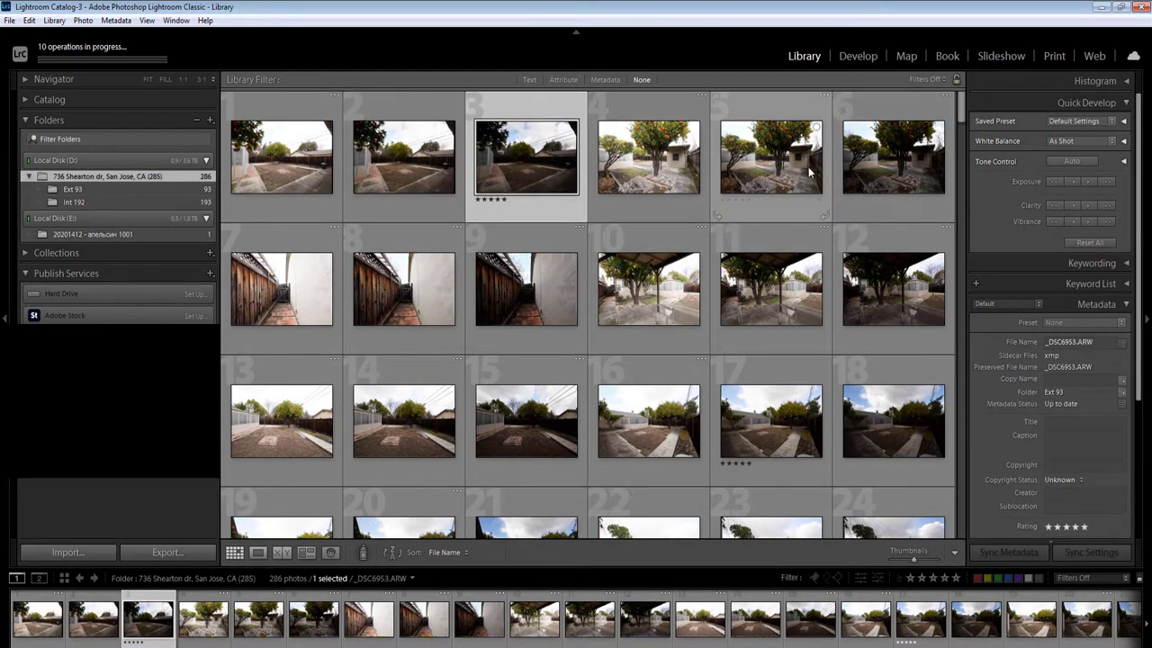
pyautogui.click(888, 171)
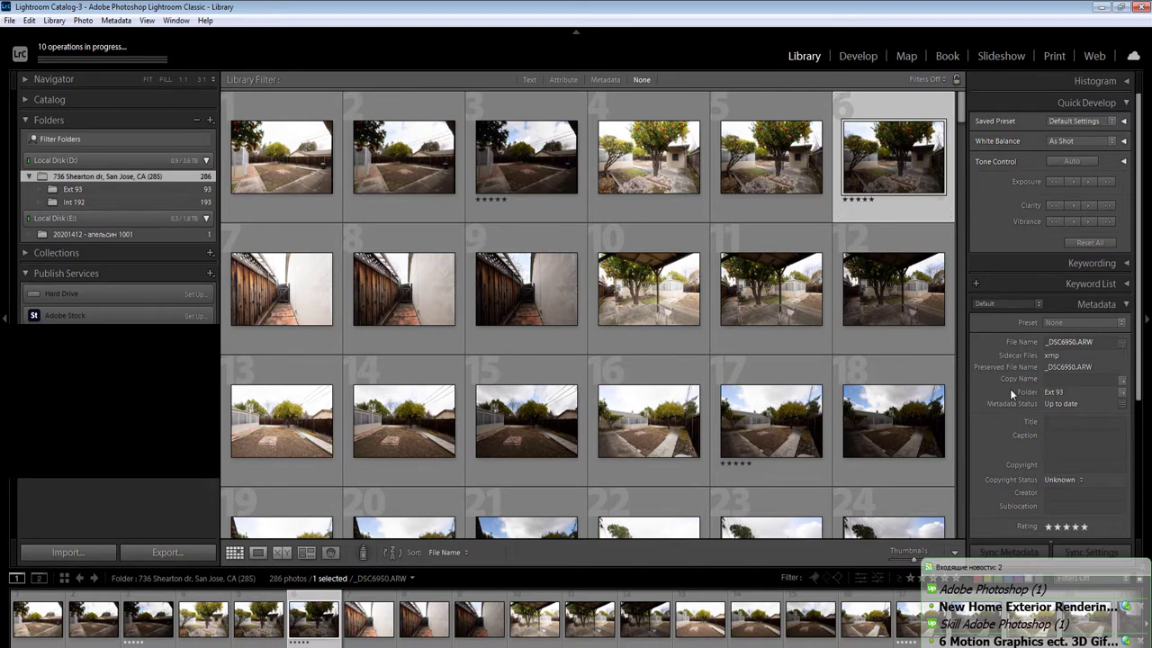
pyautogui.click(1141, 570)
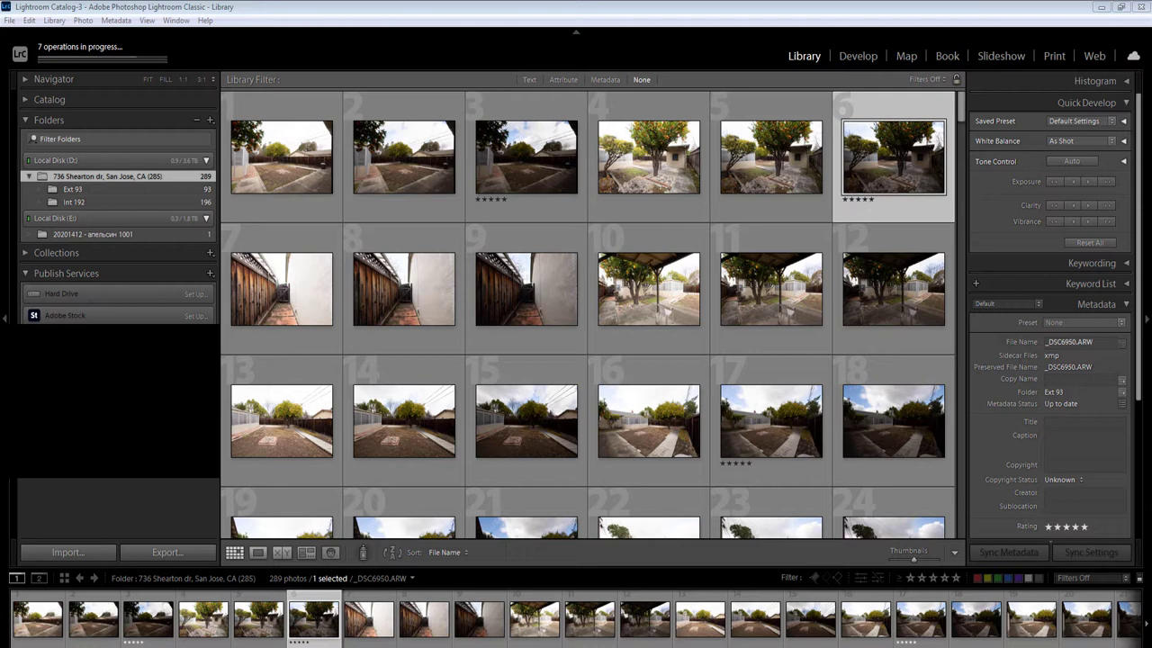
pyautogui.hotkey('ctrl', 'shift', 'i')
pyautogui.press('XF86AudioLowerVolume')
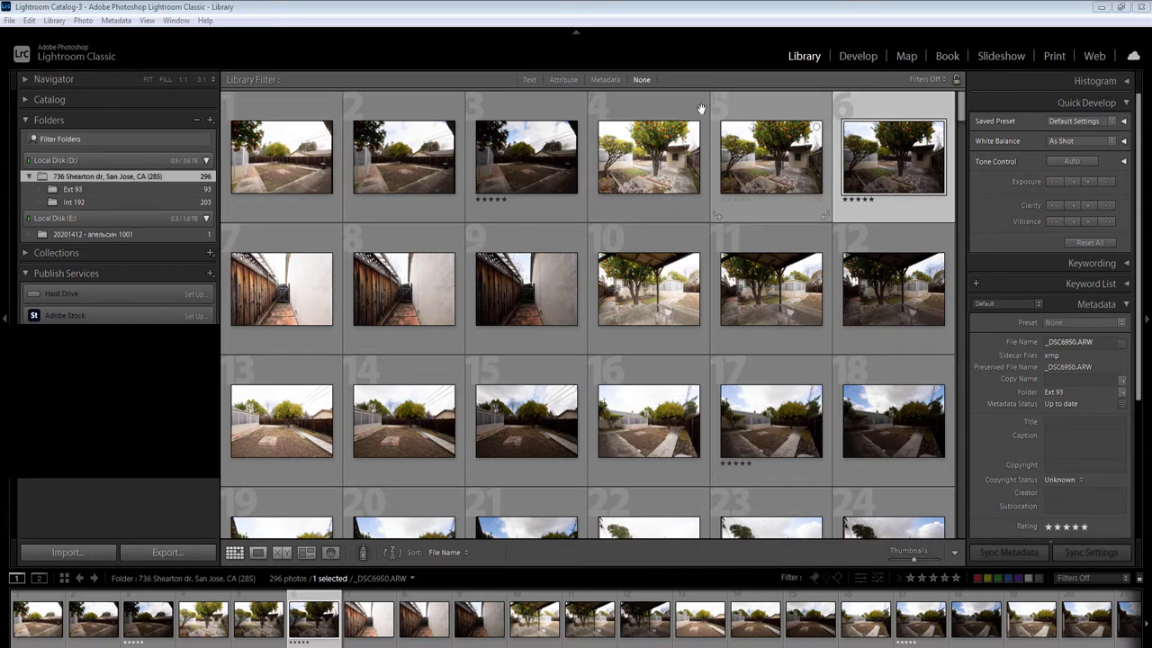
# Filter the folder's photos by the text "-hdr" and rate all the merged HDR images five stars
pyautogui.click(530, 79)
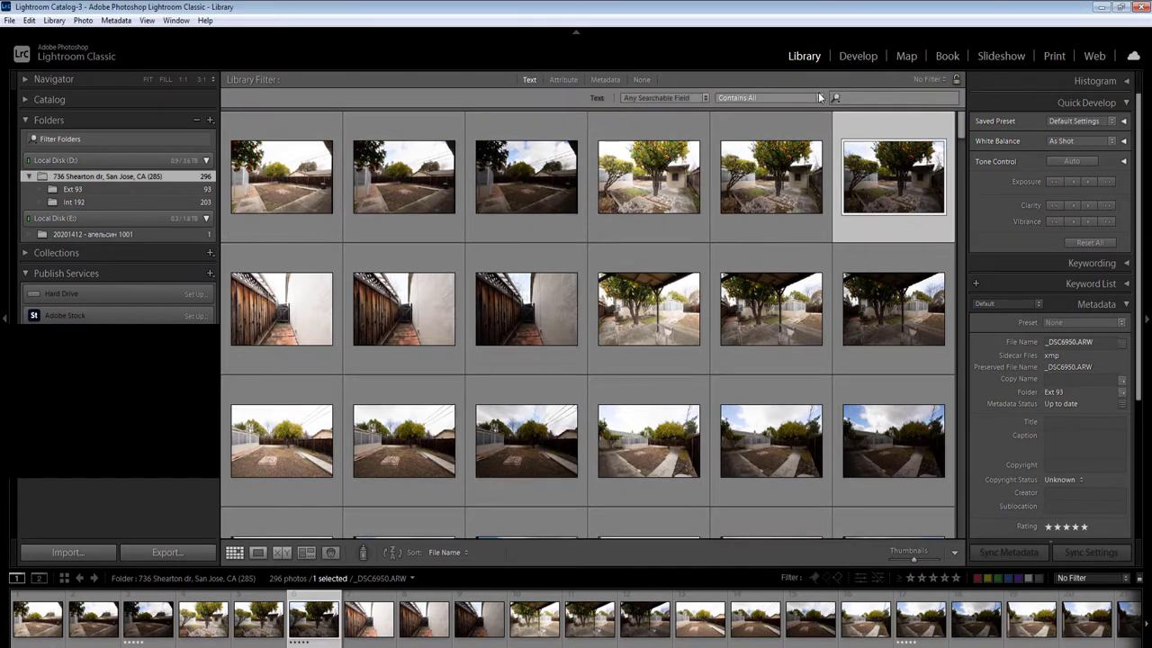
pyautogui.write('-hdr')
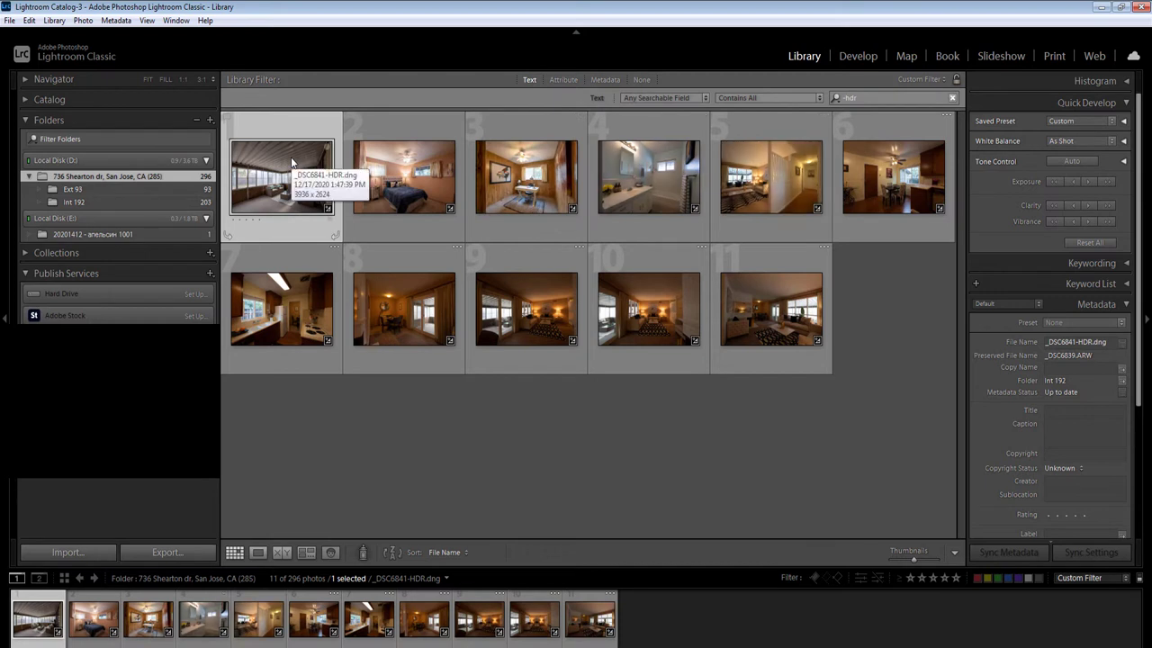
pyautogui.hotkey('shift', 'Right')
pyautogui.hotkey('shift', 'Right')
pyautogui.hotkey('shift', 'Right')
pyautogui.hotkey('shift', 'Right')
pyautogui.hotkey('shift', 'Right')
pyautogui.hotkey('shift', 'Right')
pyautogui.hotkey('shift', 'Right')
pyautogui.hotkey('shift', 'Right')
pyautogui.hotkey('shift', 'Right')
pyautogui.hotkey('shift', 'Right')
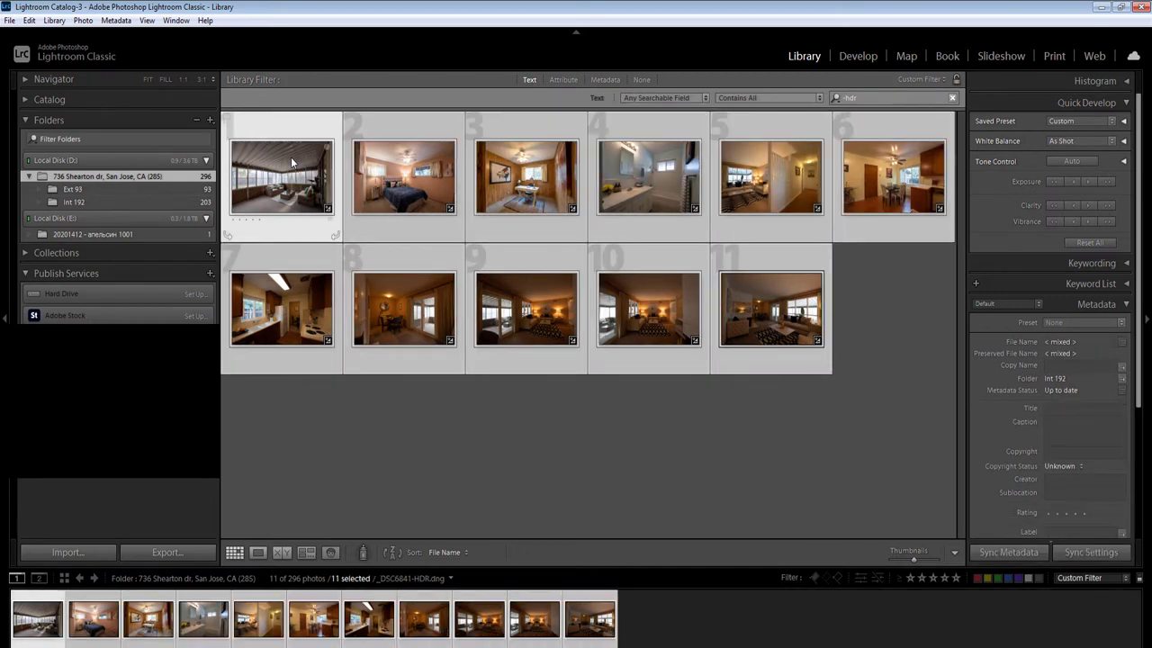
pyautogui.press('5')
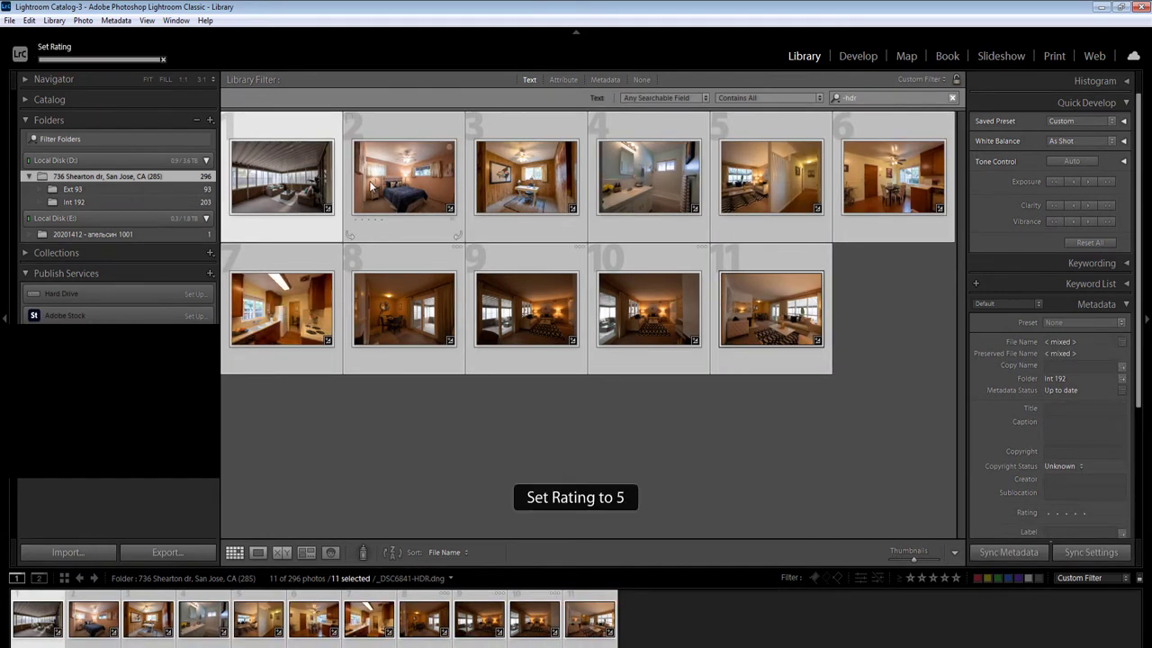
# Replace the text filter with an attribute filter showing only photos whose rating is equal to five stars
pyautogui.click(647, 79)
pyautogui.click(565, 81)
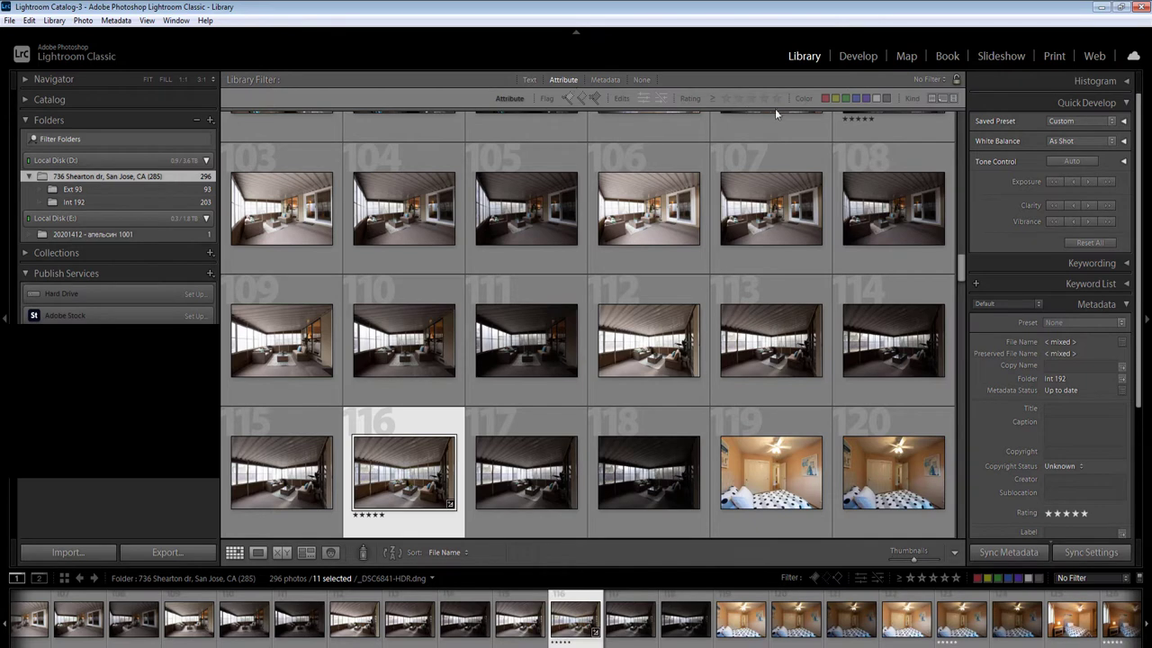
pyautogui.click(713, 99)
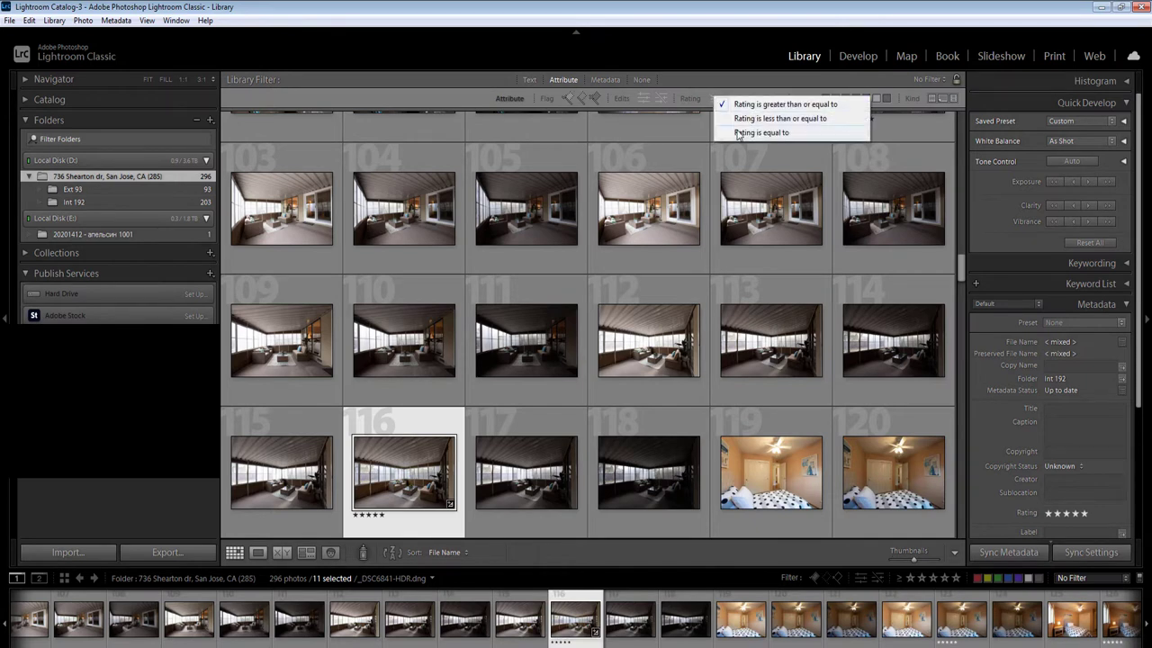
pyautogui.click(738, 133)
pyautogui.click(774, 97)
pyautogui.click(776, 98)
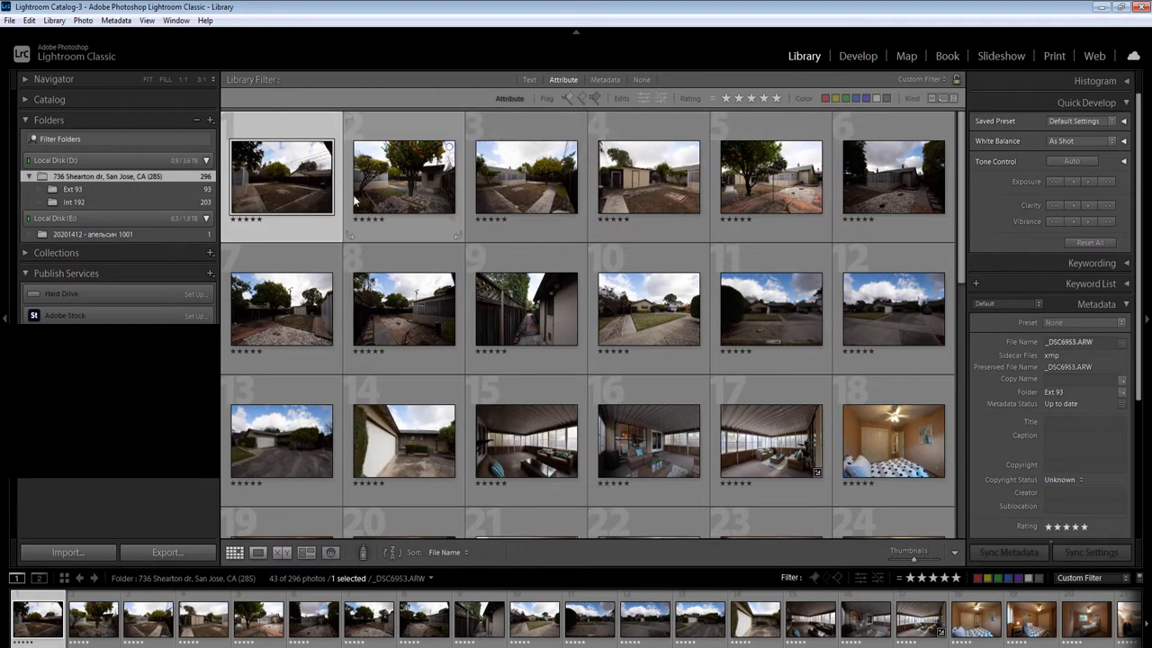
# Shrink the grid thumbnails and give all the five-star photos the yellow color label
pyautogui.scroll(-5, 552, 236)
pyautogui.scroll(-3, 552, 236)
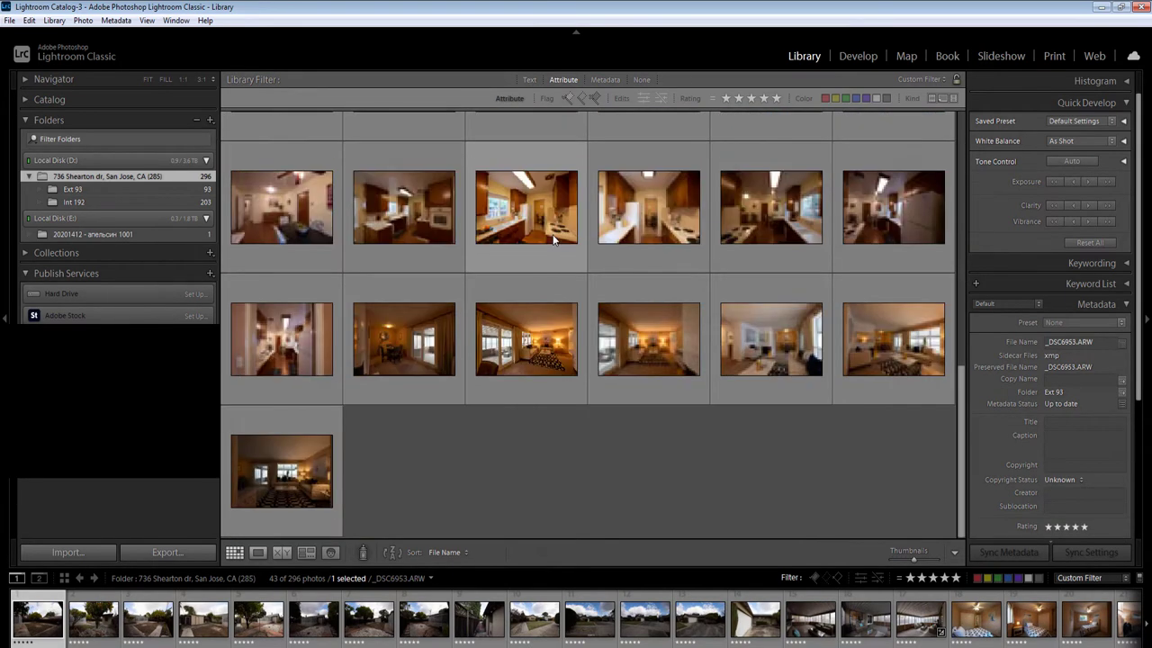
pyautogui.press('-')
pyautogui.press('-')
pyautogui.press('j')
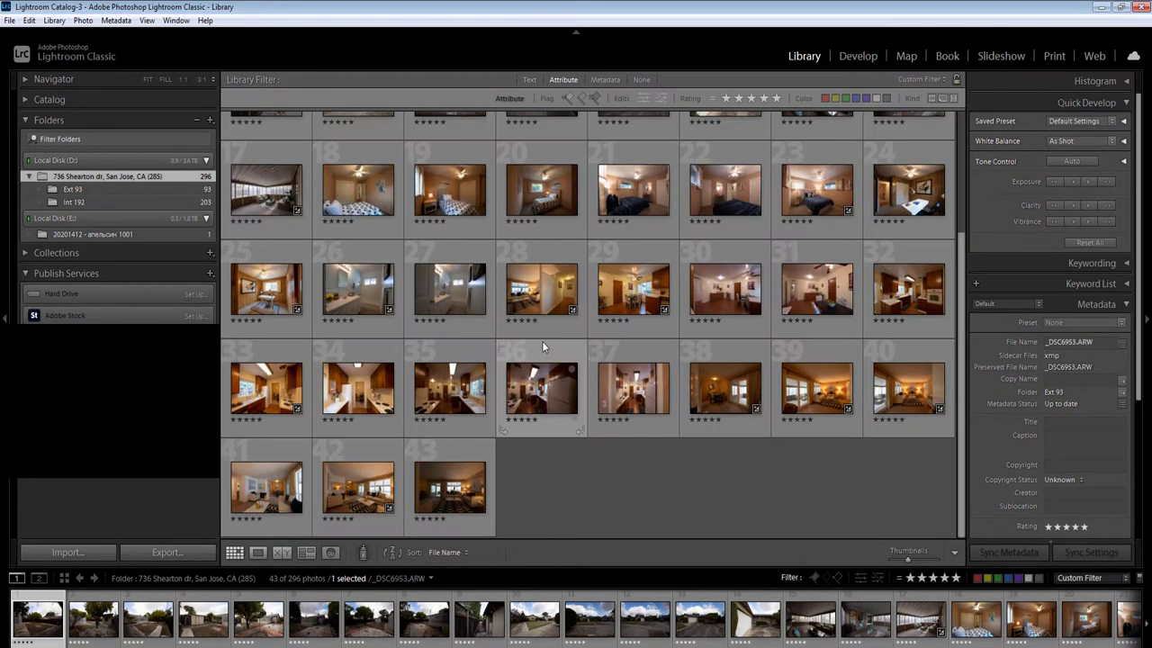
pyautogui.hotkey('ctrl', 'a')
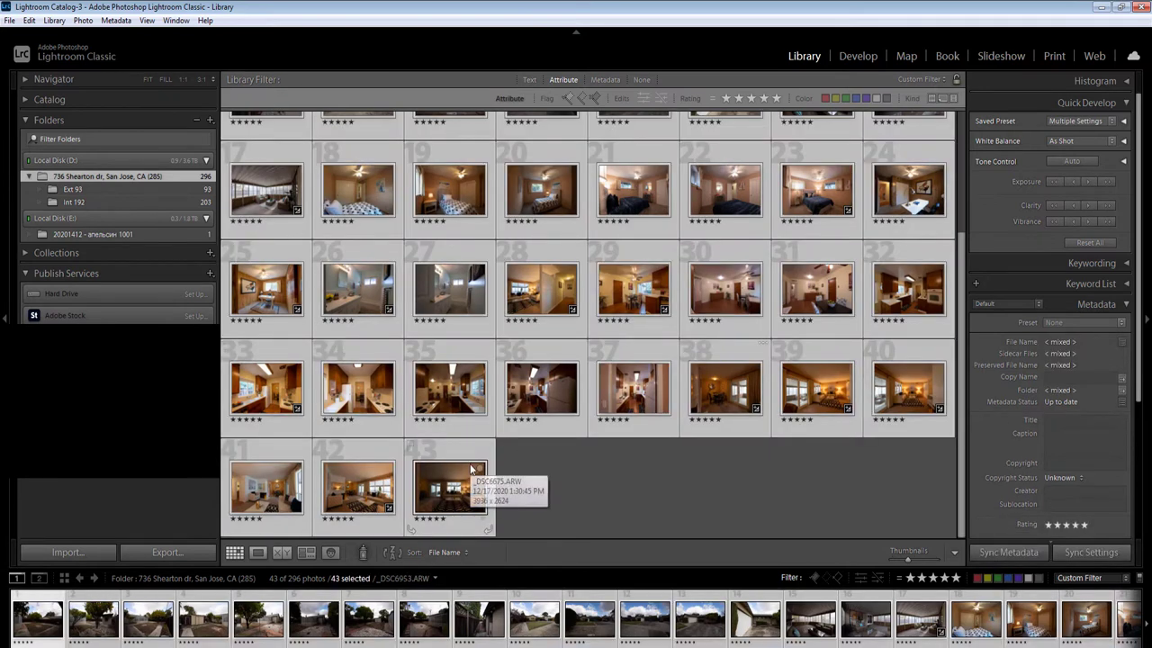
pyautogui.press('7')
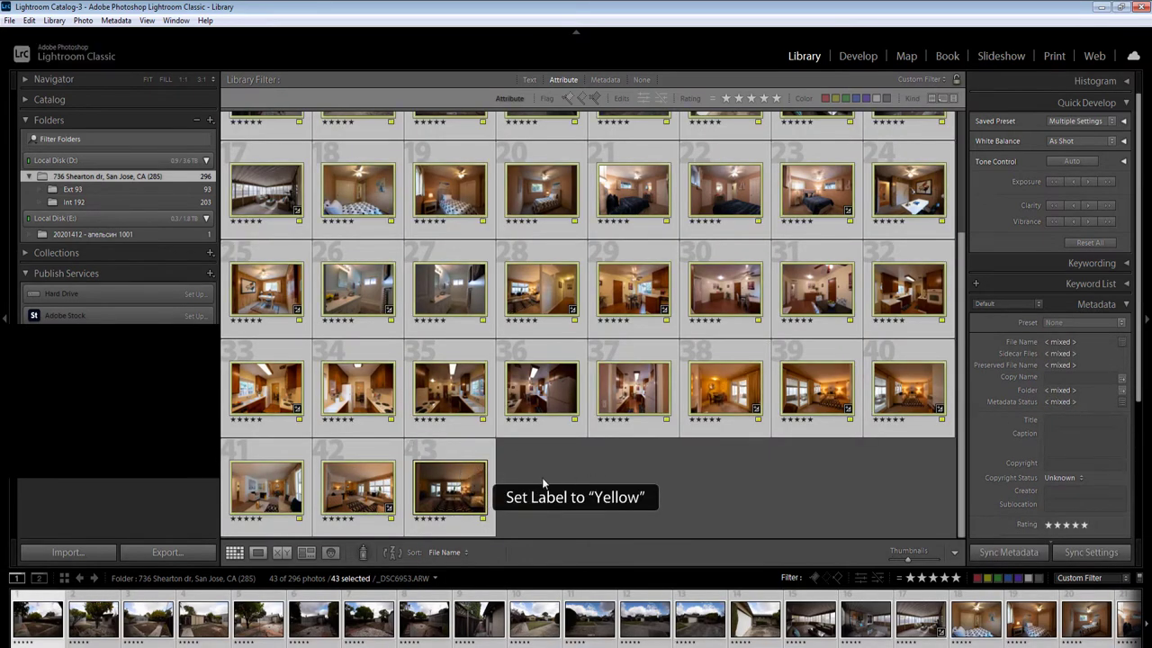
pyautogui.hotkey('ctrl', 'd')
# Reverse the file-name sort order of the filtered photos and clear the selection
pyautogui.click(393, 552)
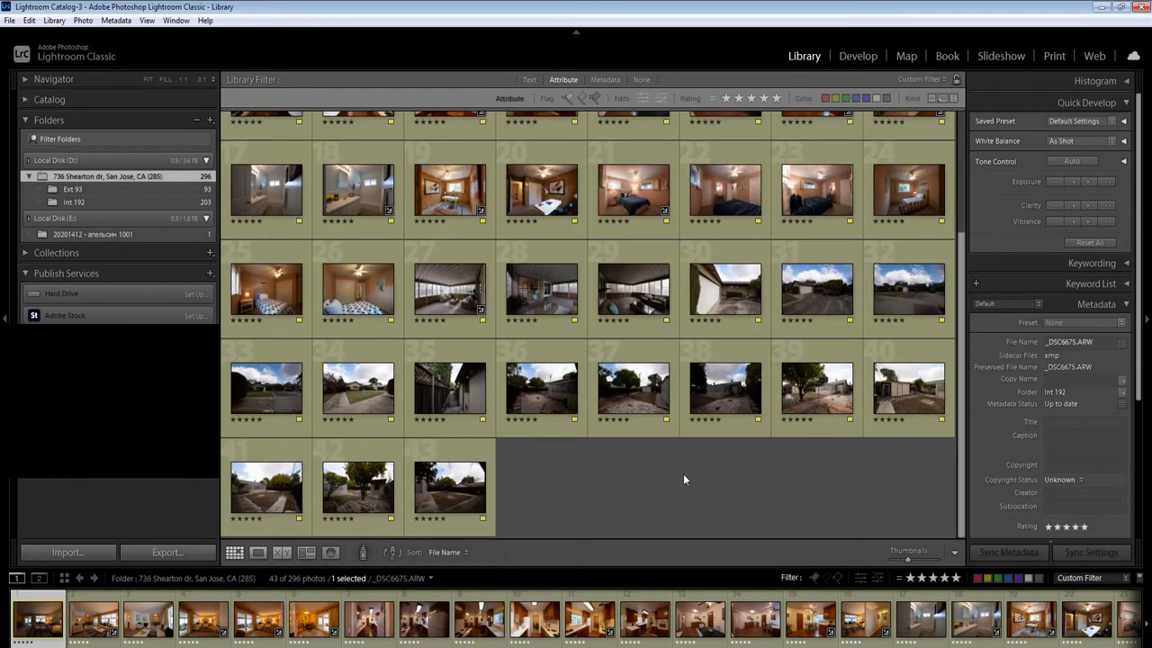
pyautogui.hotkey('ctrl', 'd')
pyautogui.scroll(2, 496, 479)
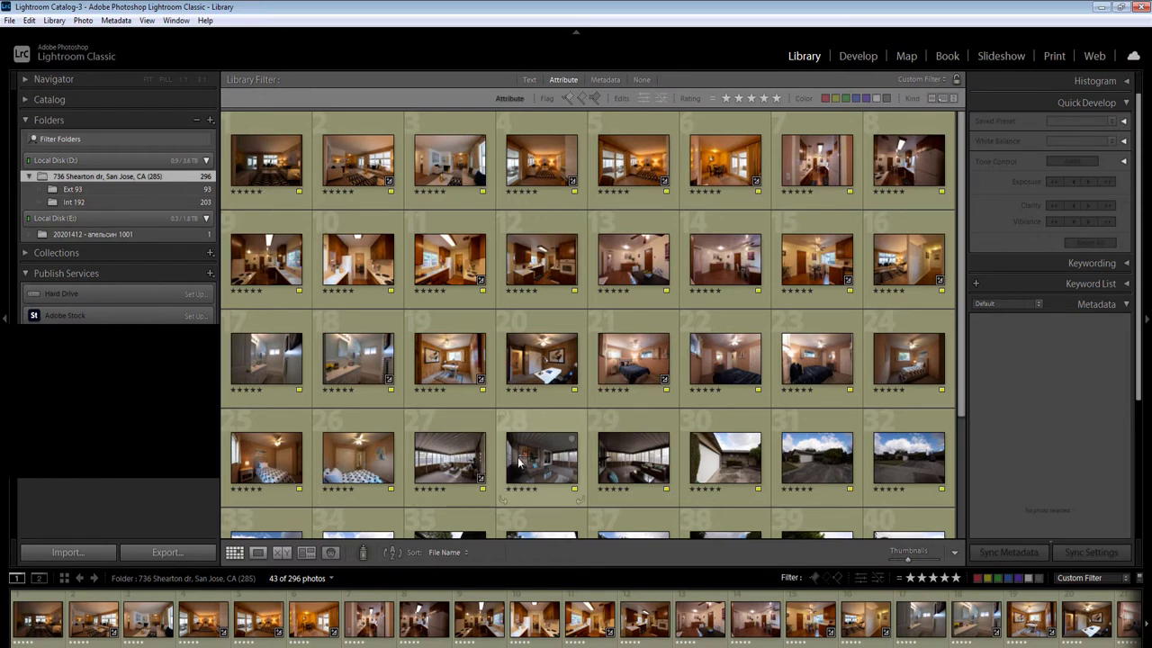
# Compare the living room photos at a larger thumbnail size and lower the rating of HDR photo 4 to two stars
pyautogui.click(287, 181)
pyautogui.press('=')
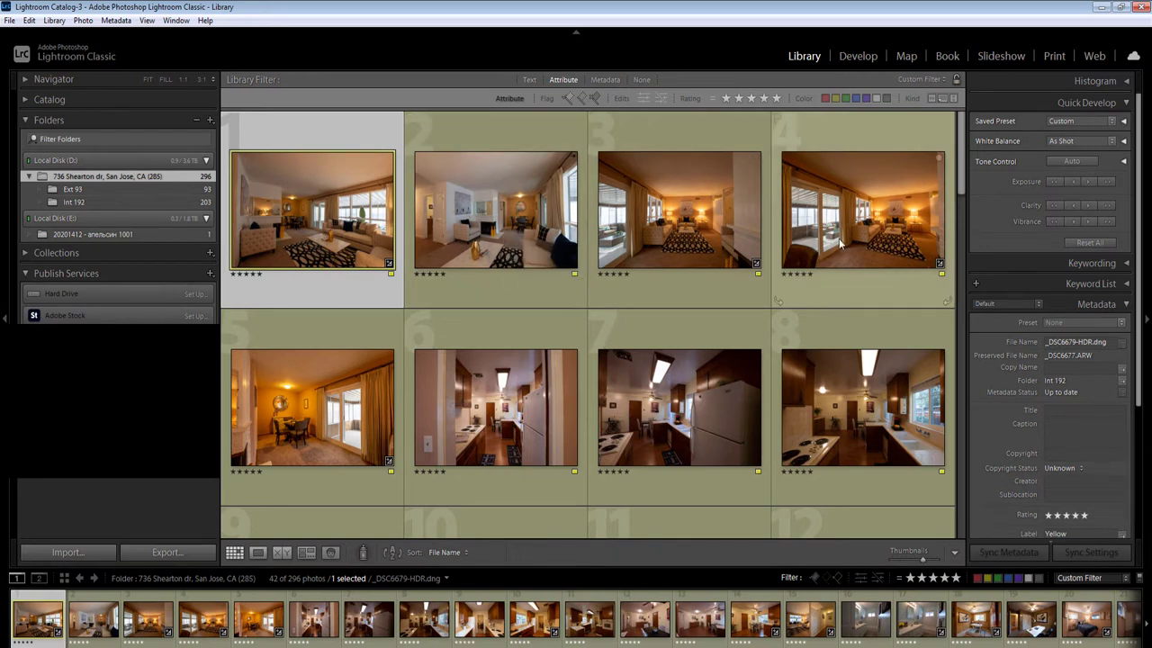
pyautogui.click(691, 232)
pyautogui.click(842, 227)
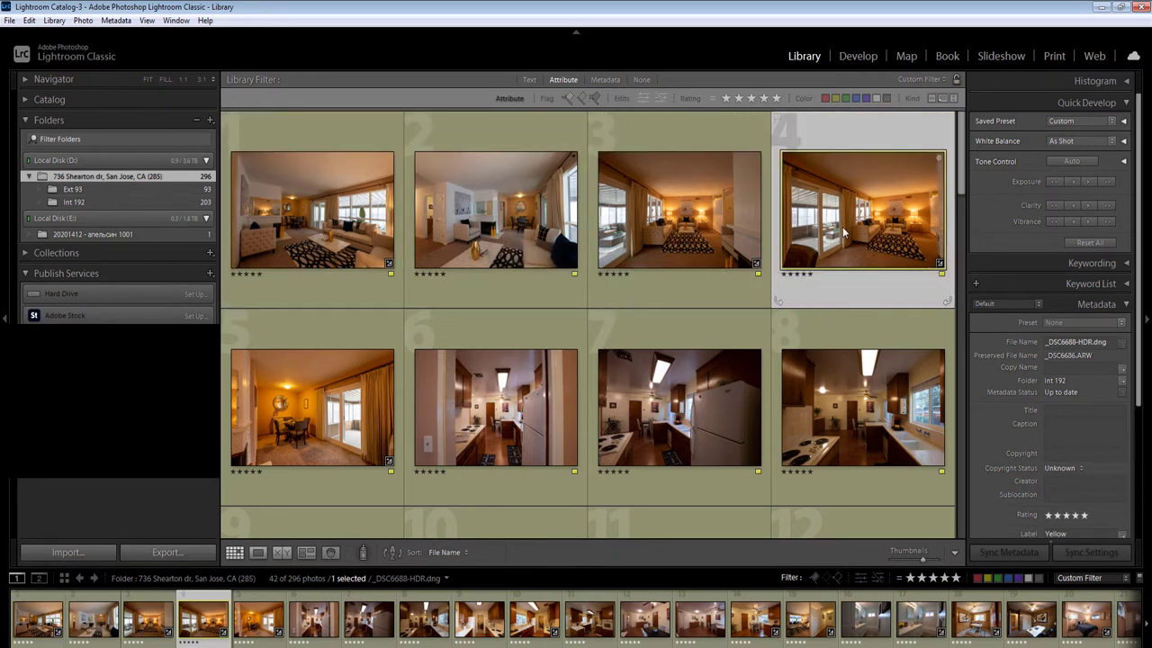
pyautogui.press('2')
pyautogui.press('-')
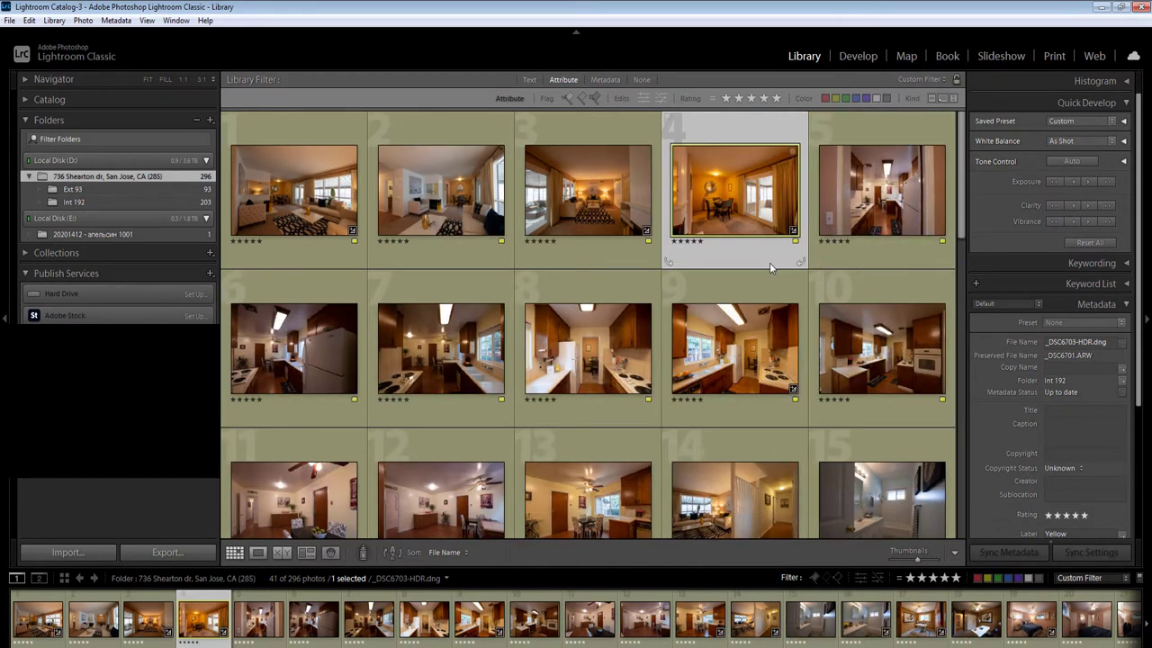
# Compare the kitchen photos at full size and lower the rating of the shot taken through the kitchen doorway to two stars
pyautogui.doubleClick(897, 200)
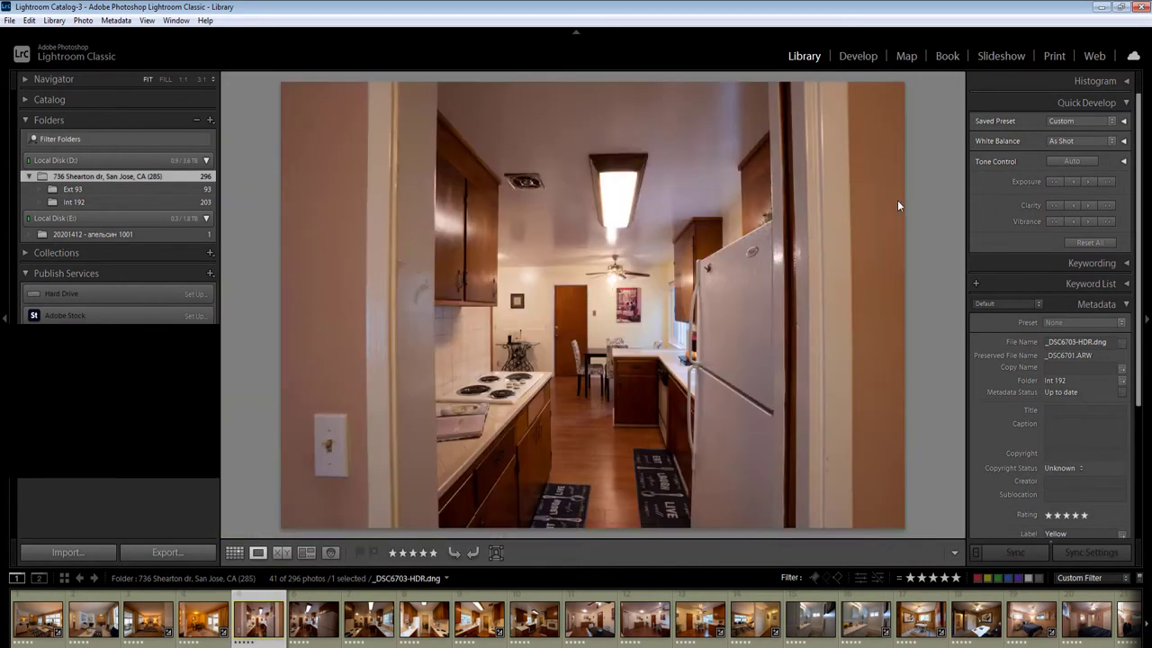
pyautogui.press('Right')
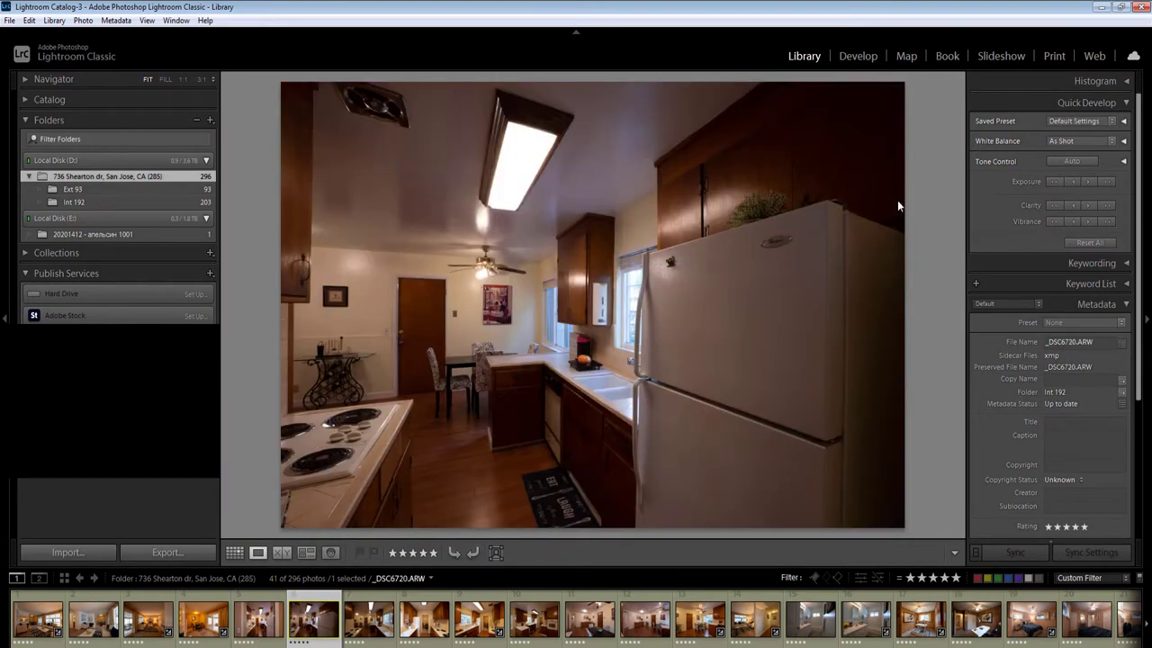
pyautogui.press('Right')
pyautogui.press('Left')
pyautogui.click(234, 553)
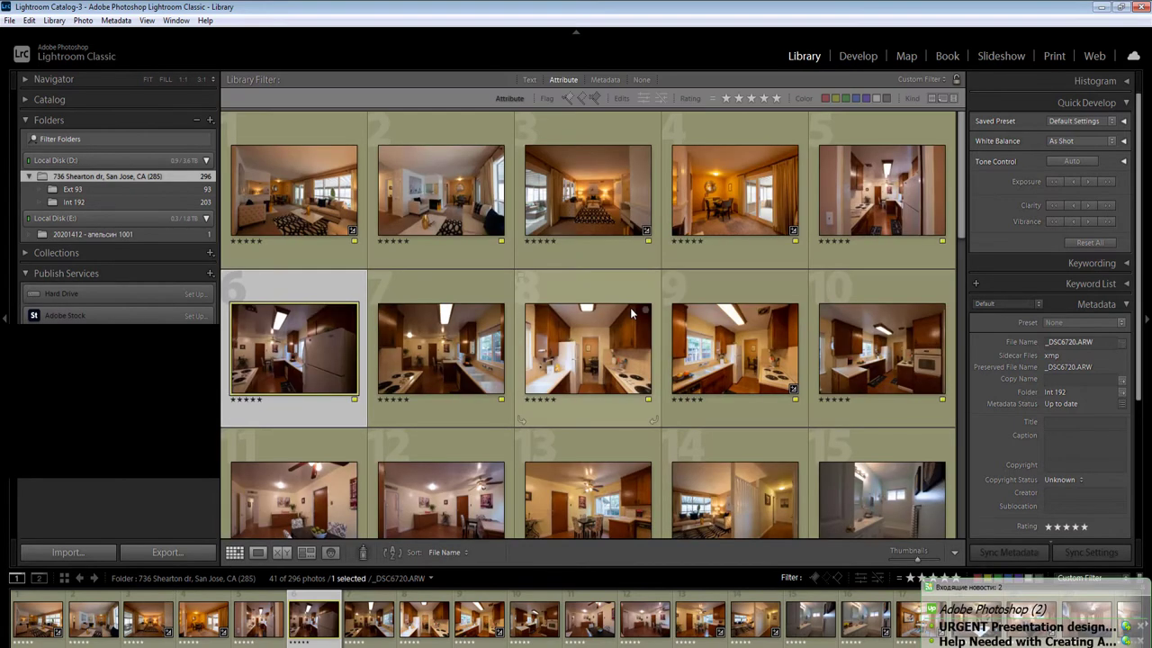
pyautogui.click(868, 191)
pyautogui.press('2')
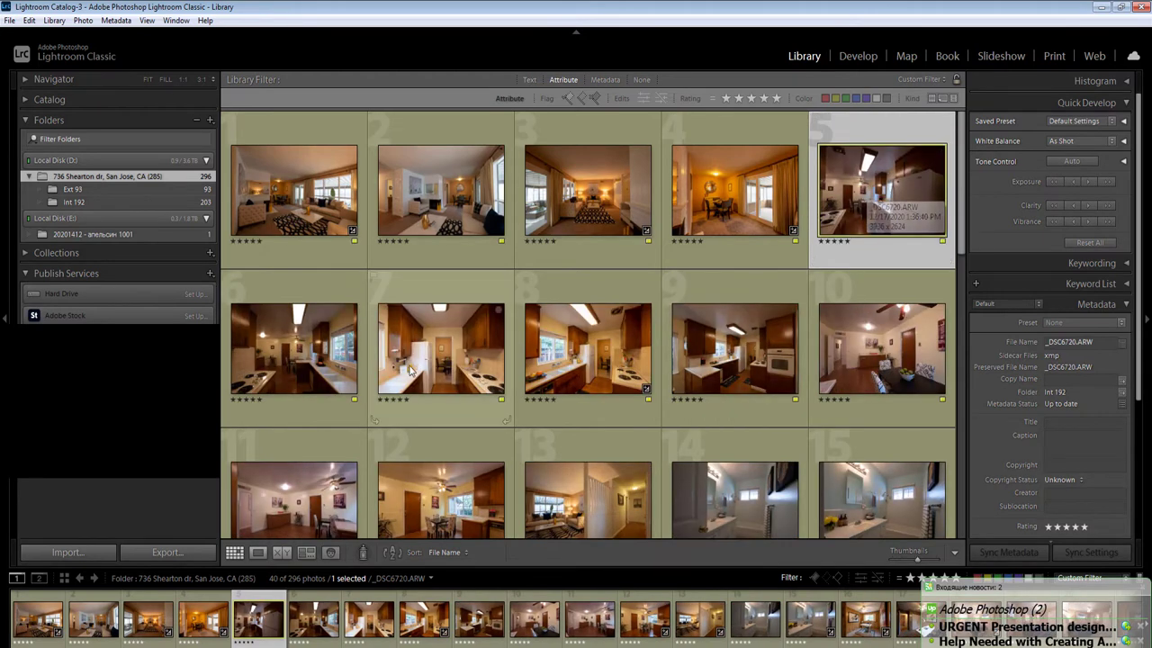
# Lower the rating of kitchen photo _DSC6723.ARW to two stars
pyautogui.click(304, 365)
pyautogui.click(468, 362)
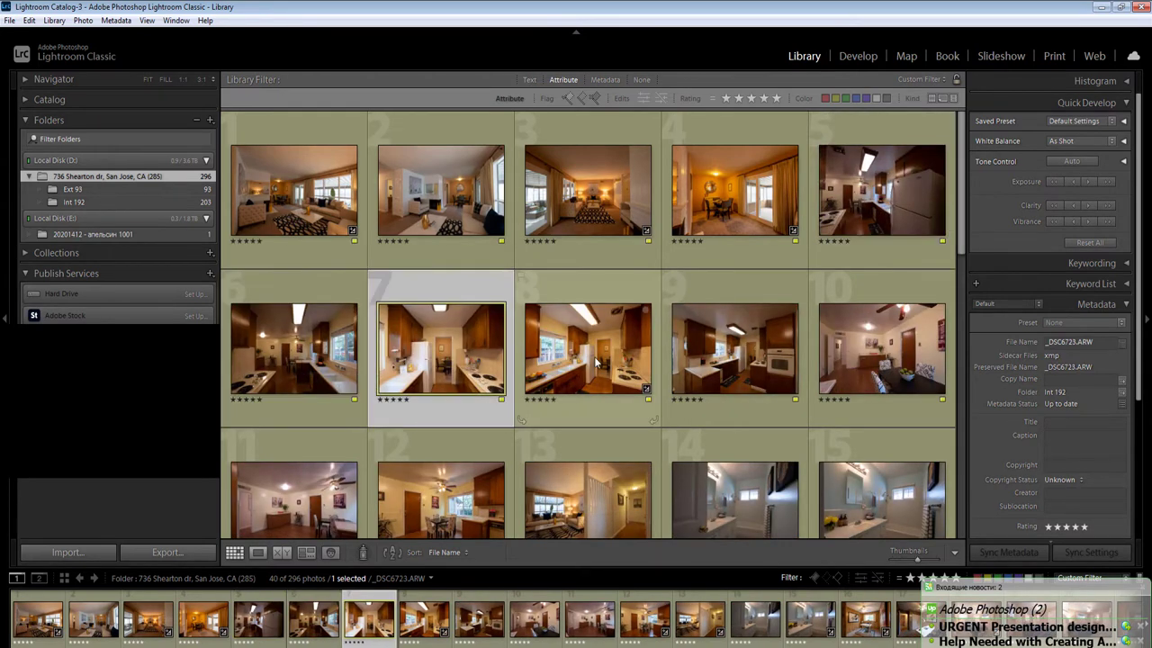
pyautogui.press('2')
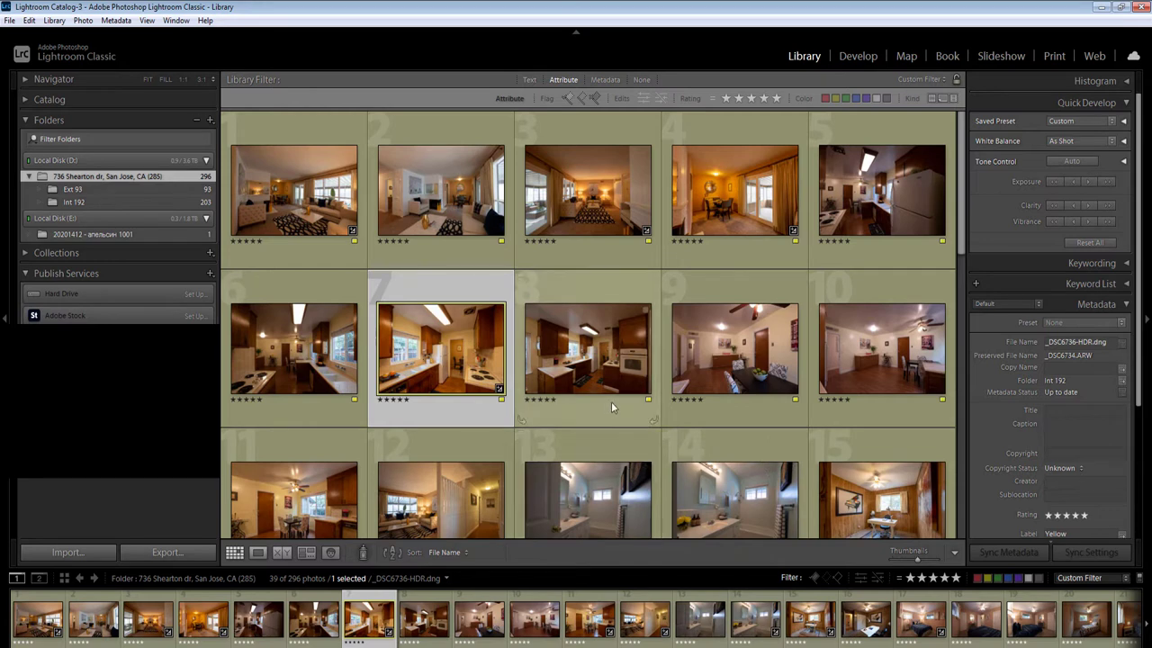
# Compare the two similar dining area photos at full size and lower the rating of _DSC6753.ARW to two stars
pyautogui.click(704, 370)
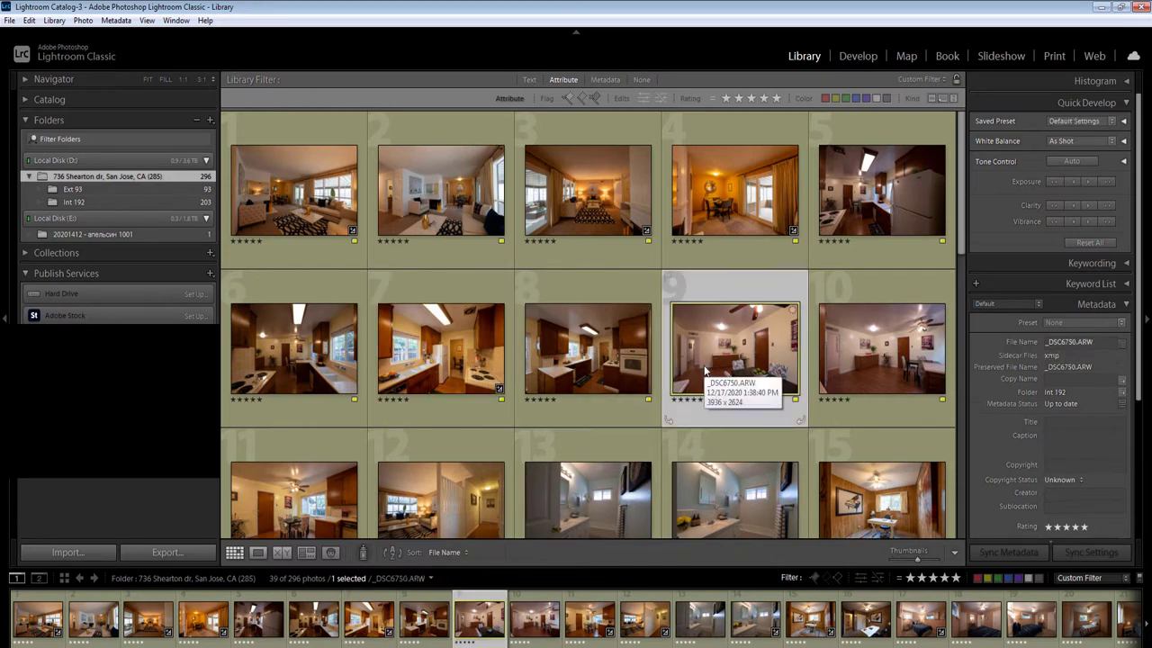
pyautogui.doubleClick(705, 370)
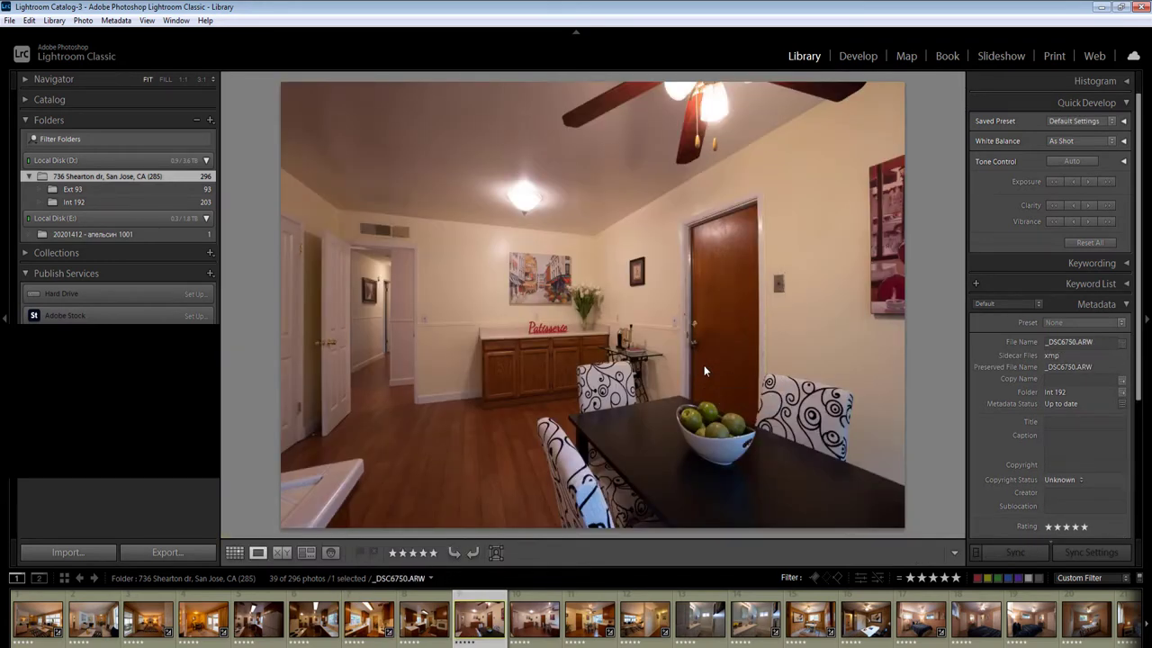
pyautogui.press('Right')
pyautogui.press('Left')
pyautogui.press('Right')
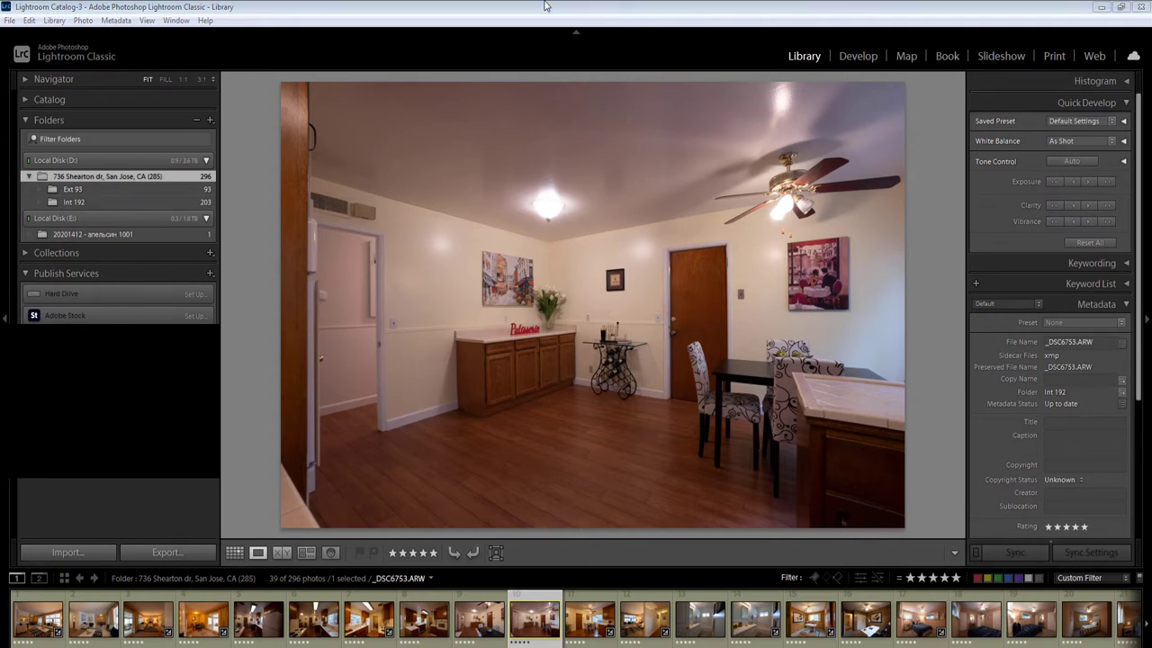
pyautogui.press('2')
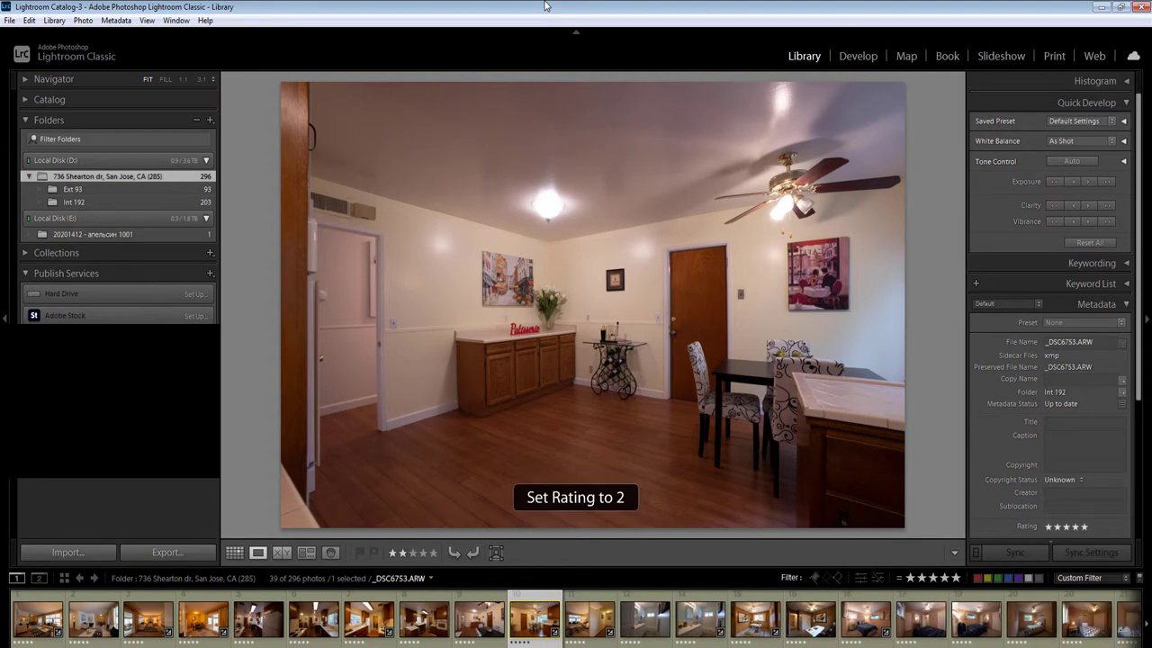
pyautogui.press('Left')
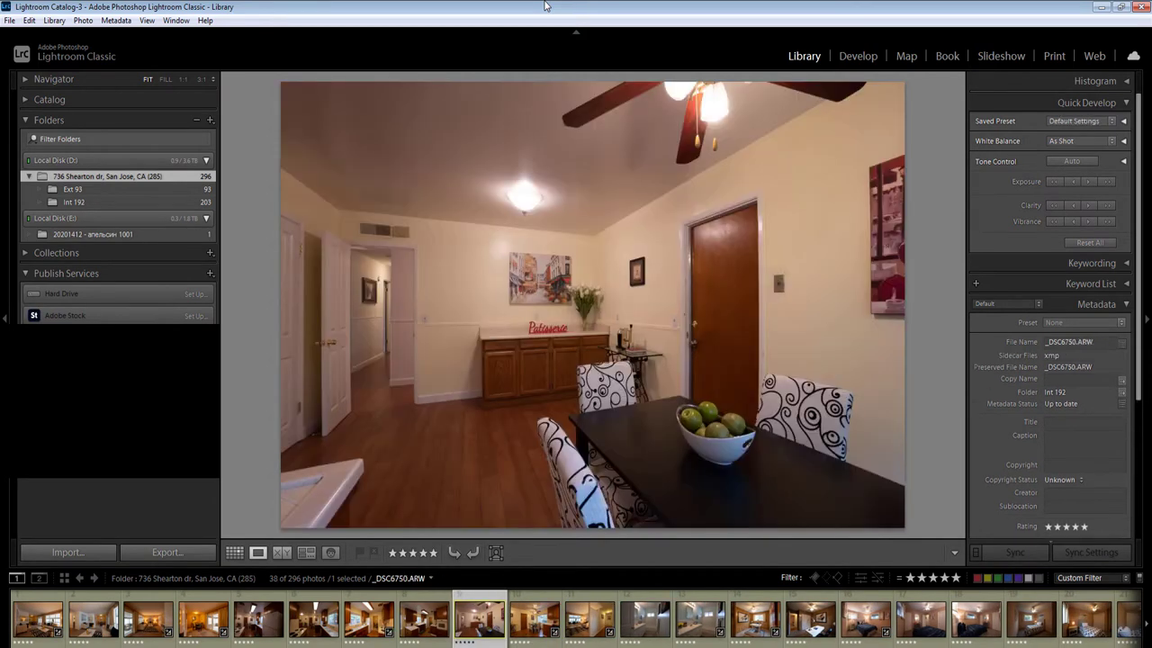
# Advance past the dining area photos and lower the rating of the hallway and living room shot _DSC6778-HDR.dng to two stars
pyautogui.press('Right')
pyautogui.press('Right')
pyautogui.press('Right')
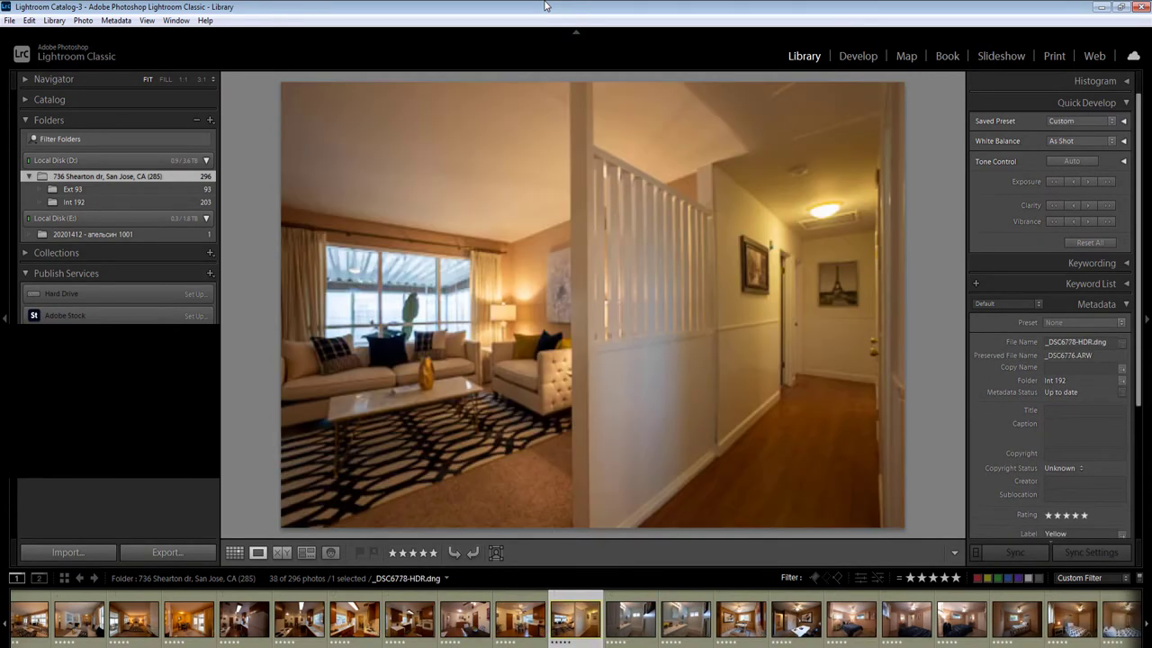
pyautogui.press('Left')
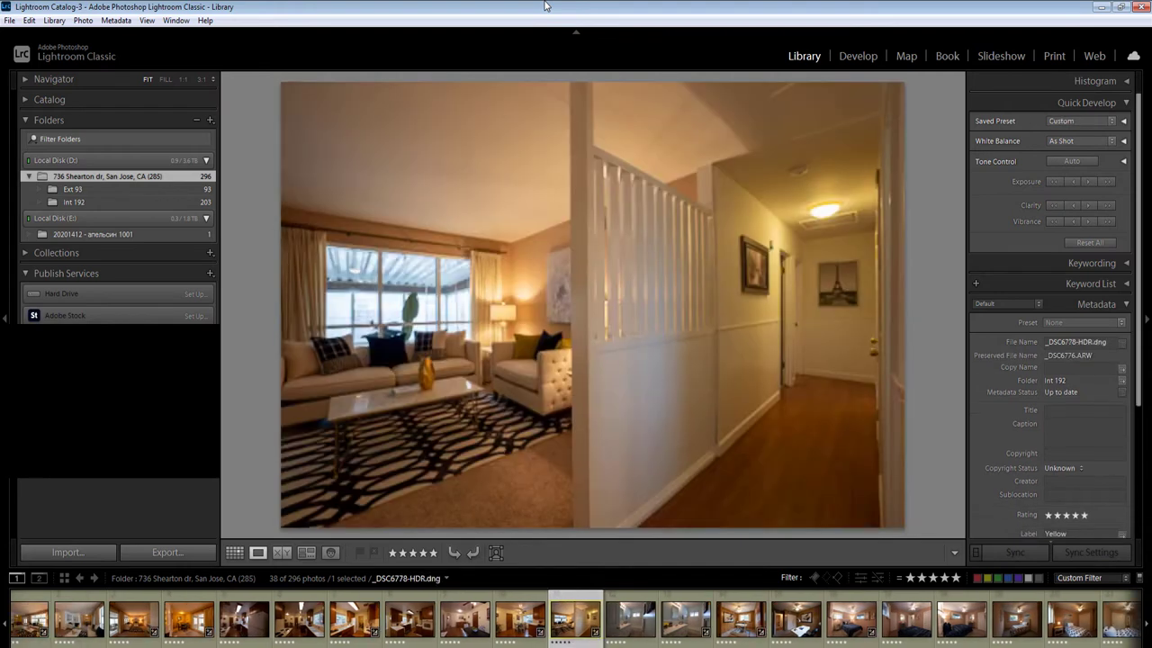
pyautogui.press('2')
# Compare the two bathroom photos and lower the rating of _DSC6784-HDR.dng to two stars
pyautogui.press('Right')
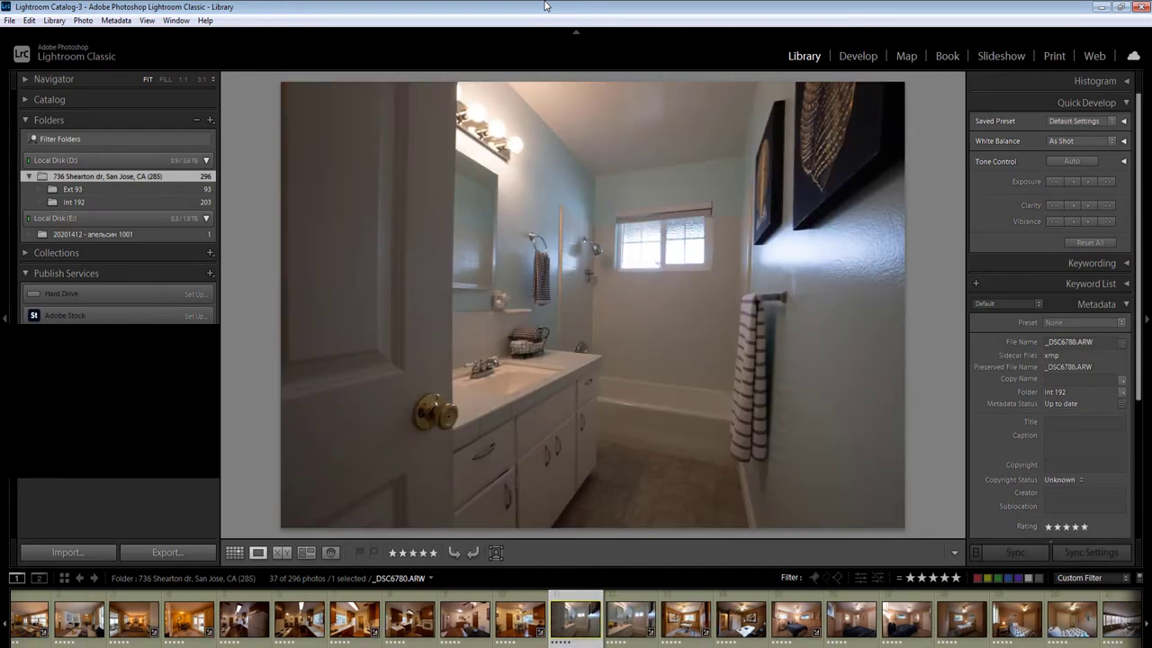
pyautogui.press('Right')
pyautogui.press('2')
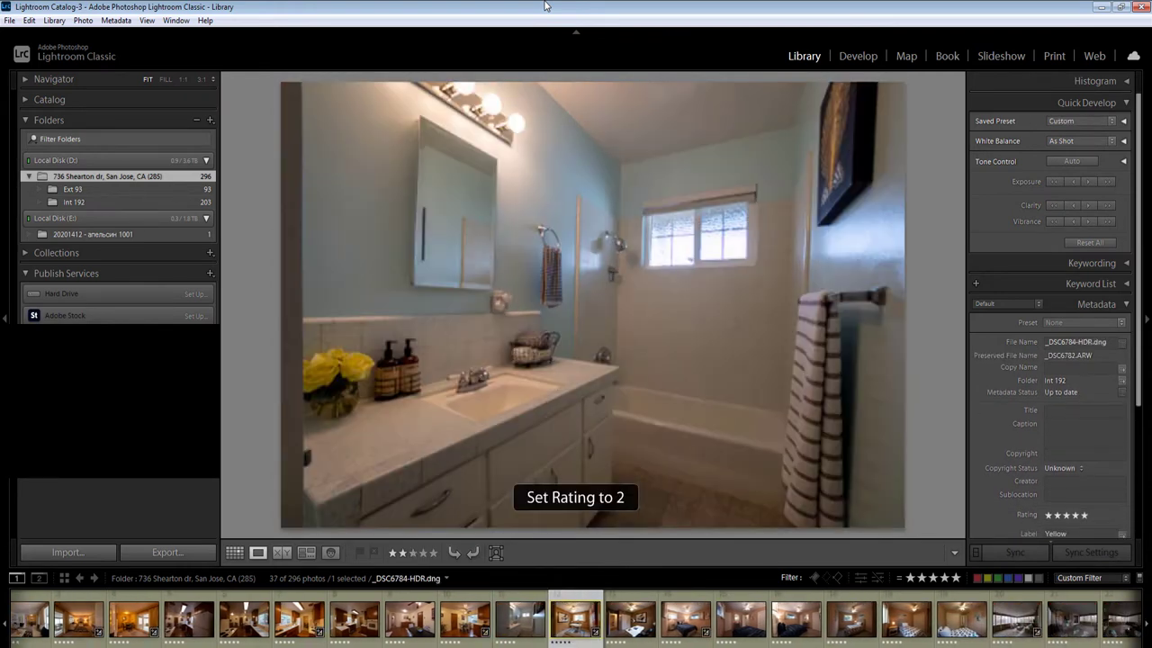
# Review the office and bedroom photos and lower the rating of a redundant shot of the polka-dot bedding room to two stars
pyautogui.press('Right')
pyautogui.press('Right')
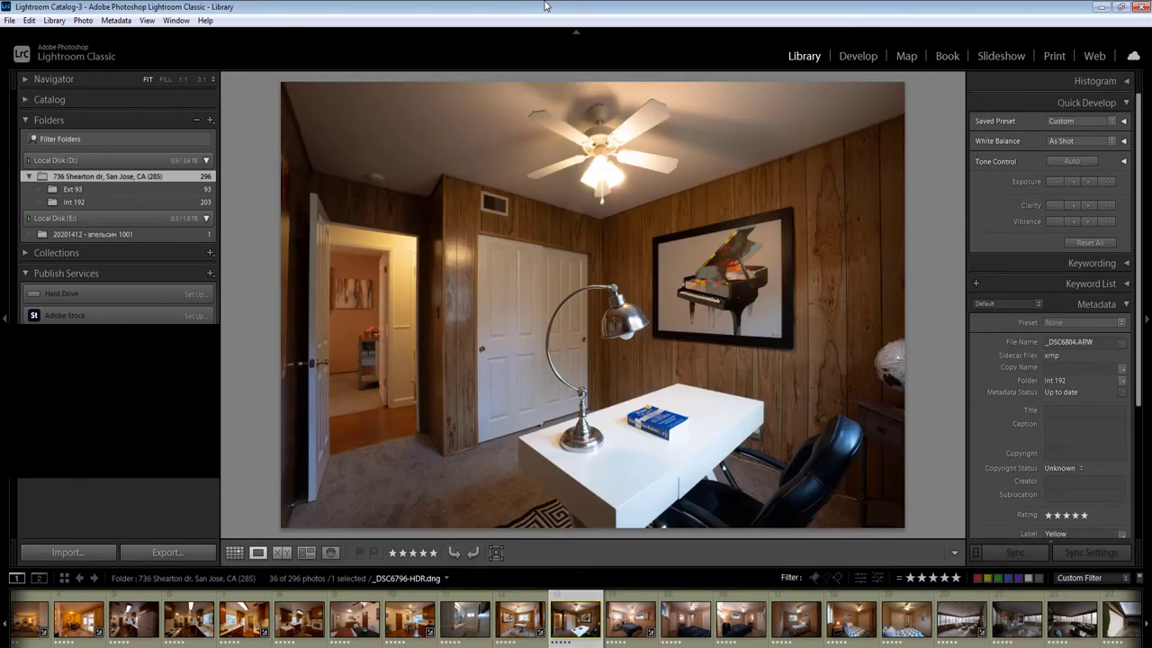
pyautogui.press('Right')
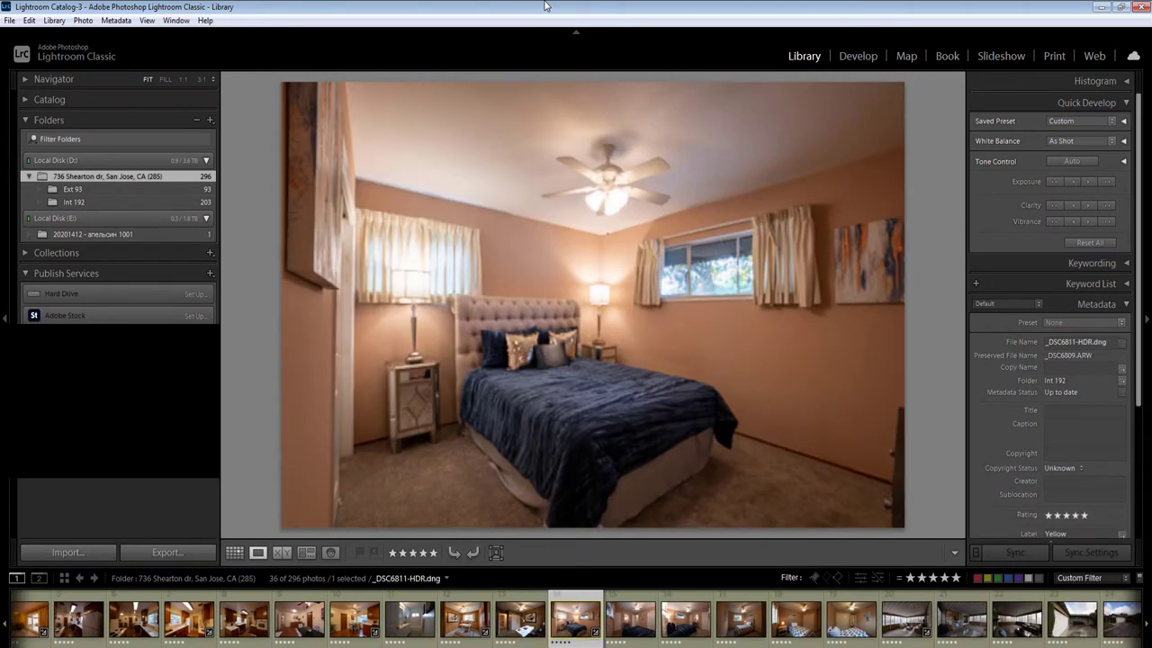
pyautogui.press('Right')
pyautogui.press('Right')
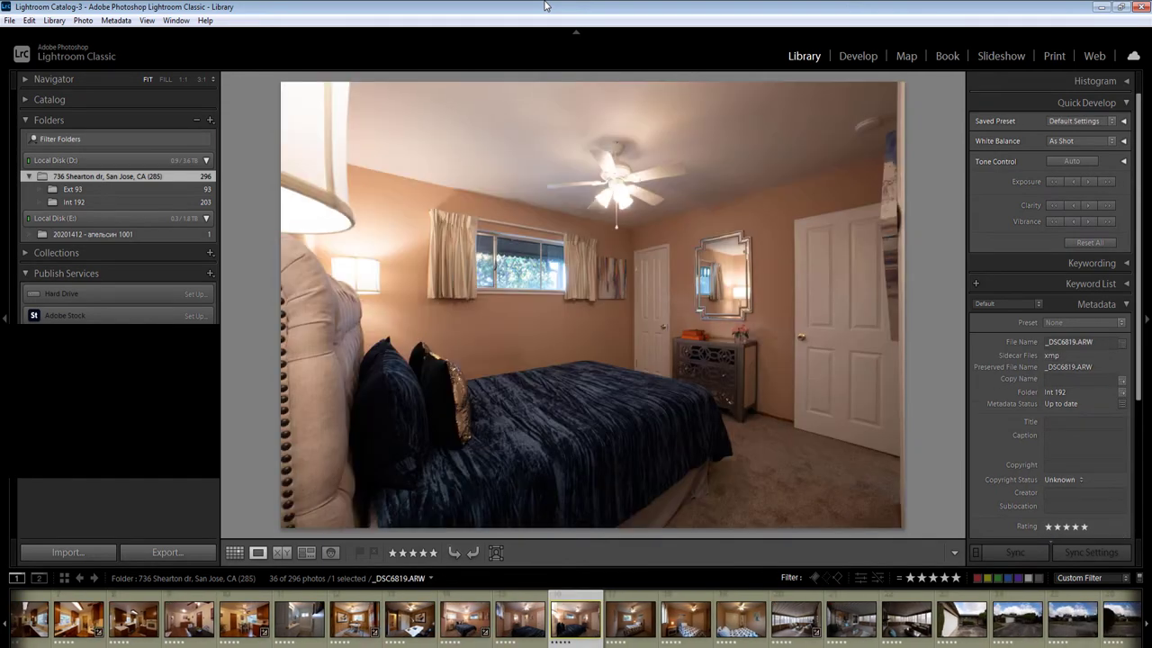
pyautogui.press('Right')
pyautogui.press('Right')
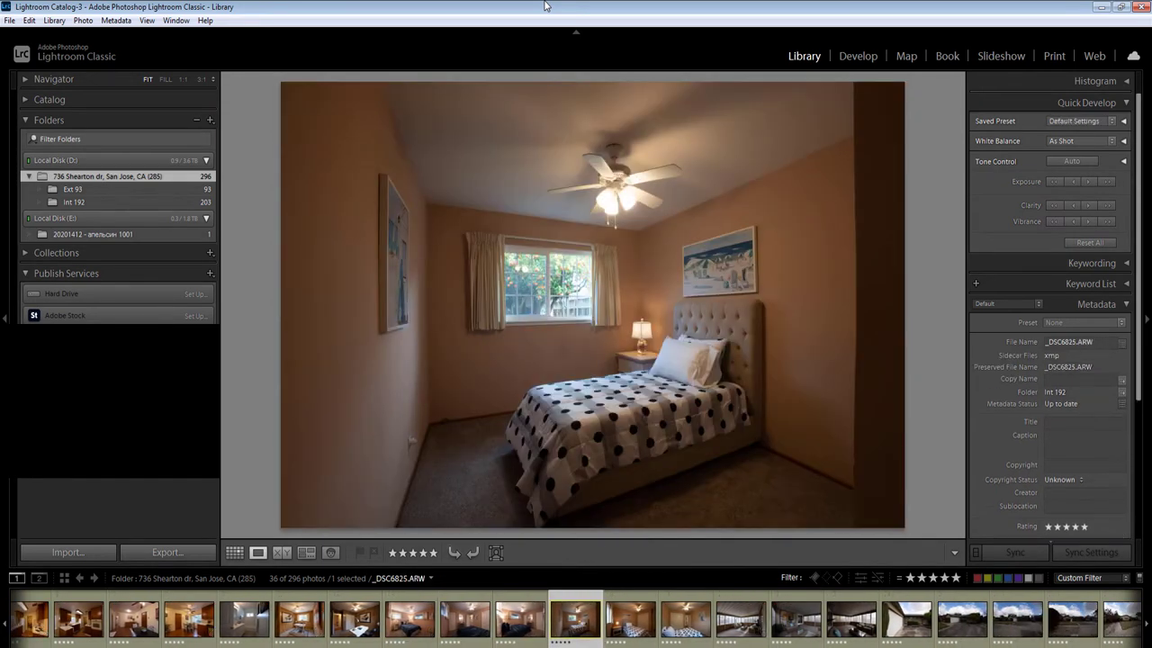
pyautogui.press('Right')
pyautogui.press('Right')
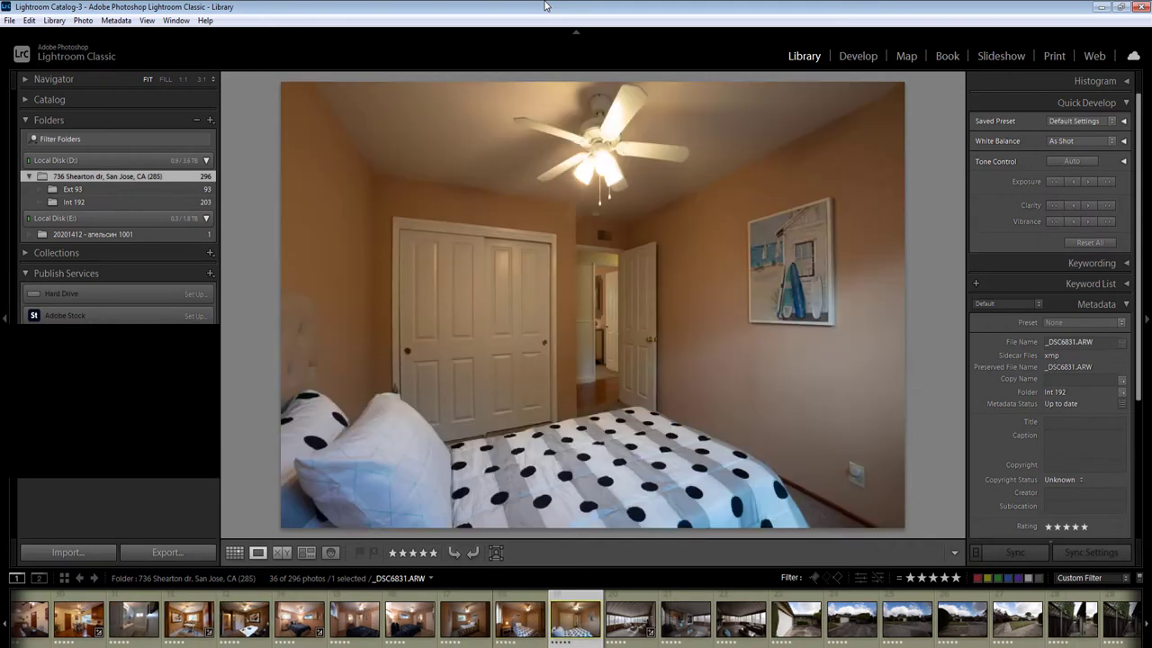
pyautogui.press('Right')
pyautogui.press('2')
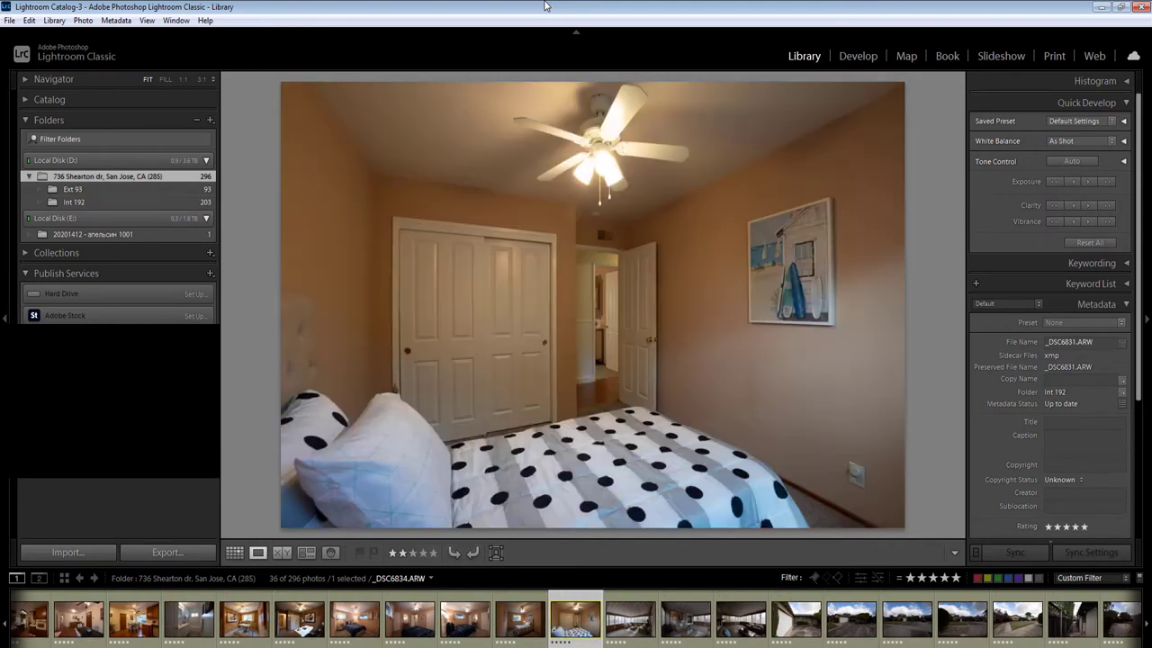
# Examine the enclosed patio, front exterior and side yard photos one by one for redundant shots
pyautogui.press('Right')
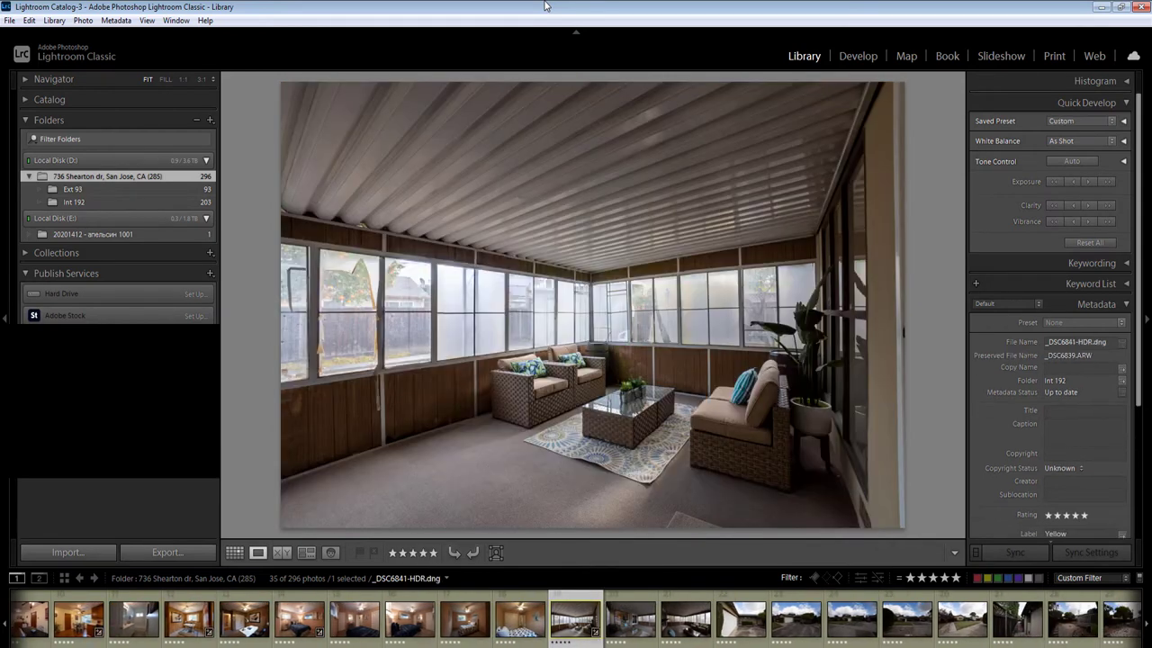
pyautogui.press('Right')
pyautogui.press('Right')
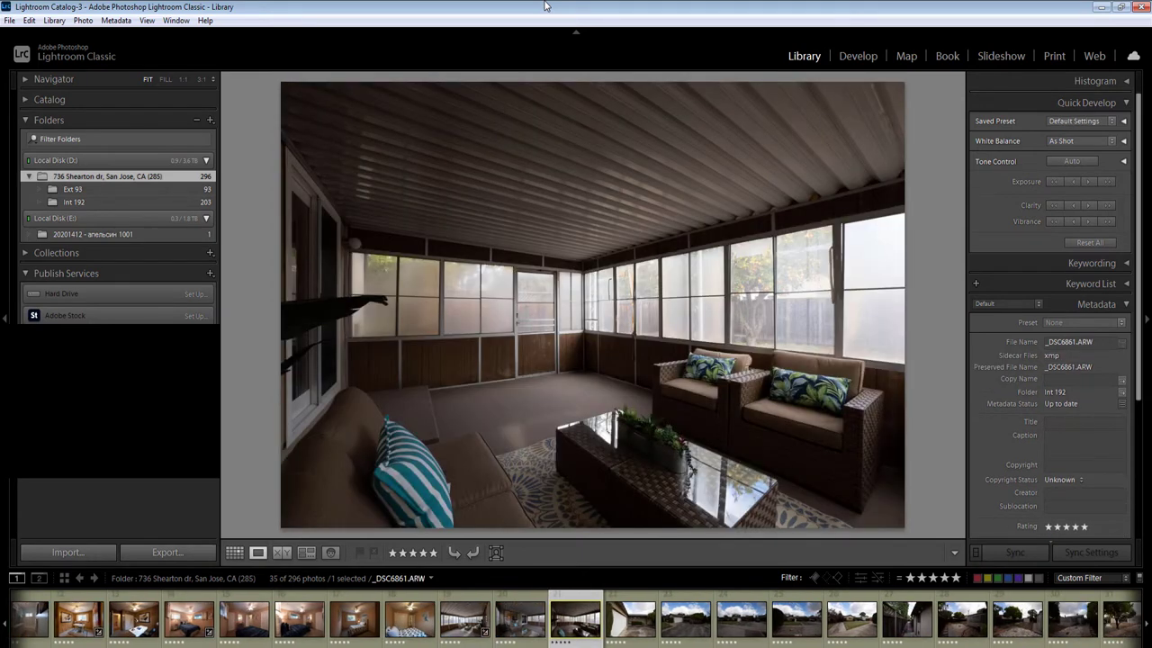
pyautogui.press('Right')
pyautogui.press('Right')
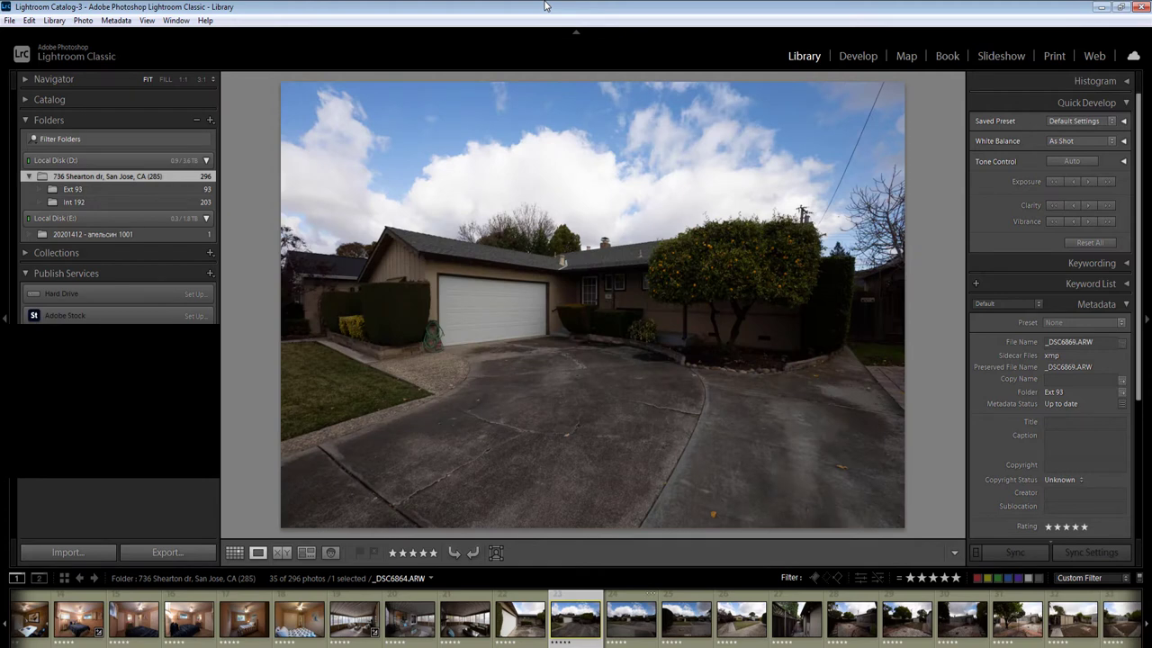
pyautogui.press('Right')
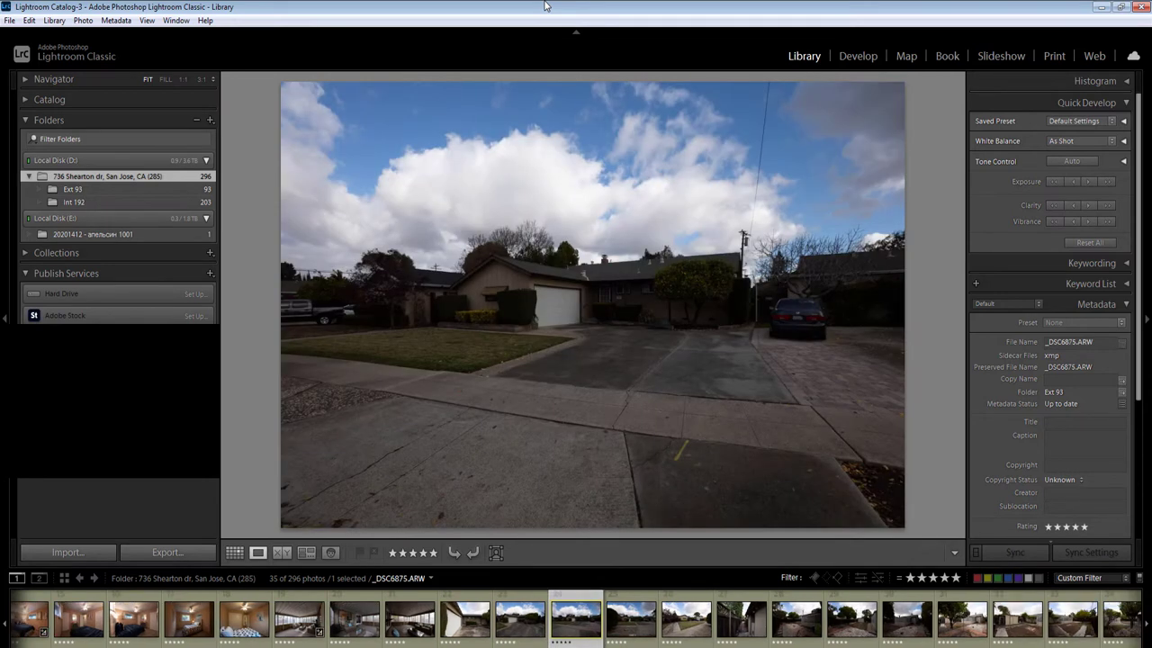
pyautogui.press('Left')
pyautogui.press('Right')
pyautogui.press('Right')
pyautogui.press('Right')
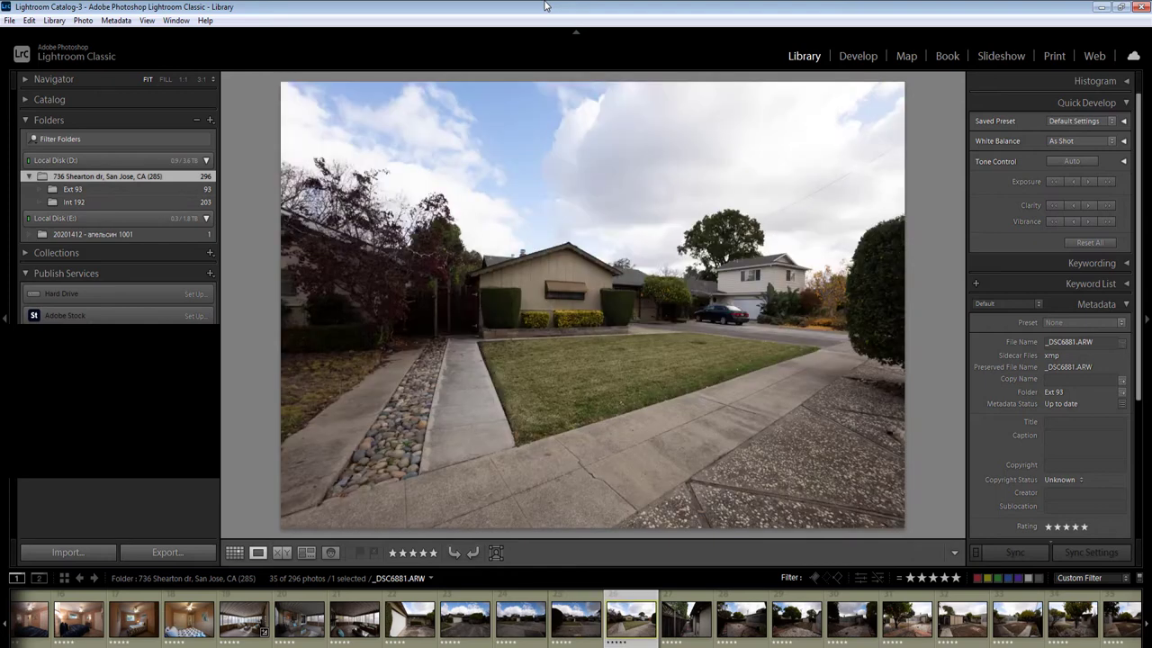
pyautogui.press('Right')
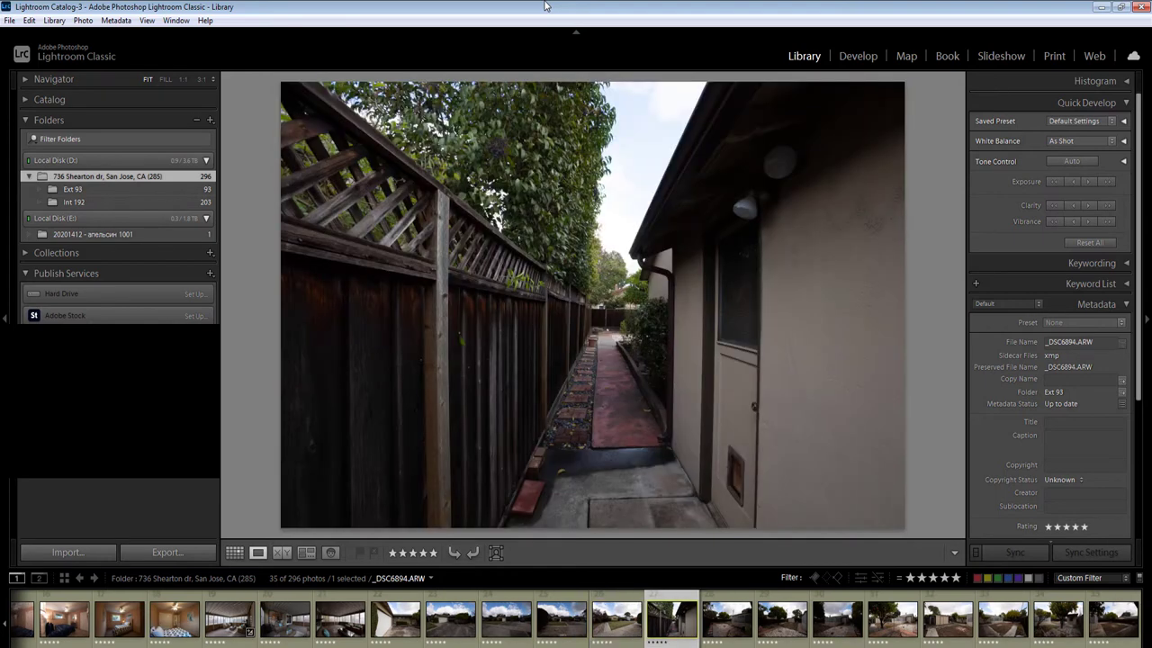
pyautogui.press('Right')
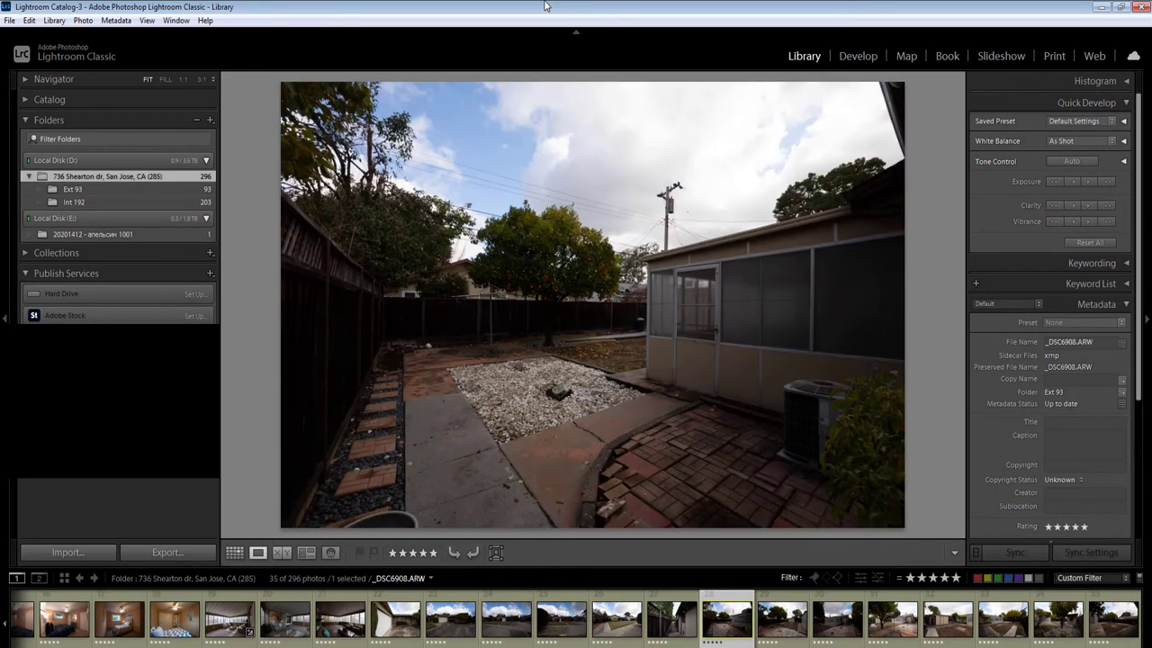
# Compare the backyard photos, drop one redundant shot from the five-star selection, and review the remaining exterior photos
pyautogui.press('Right')
pyautogui.press('Right')
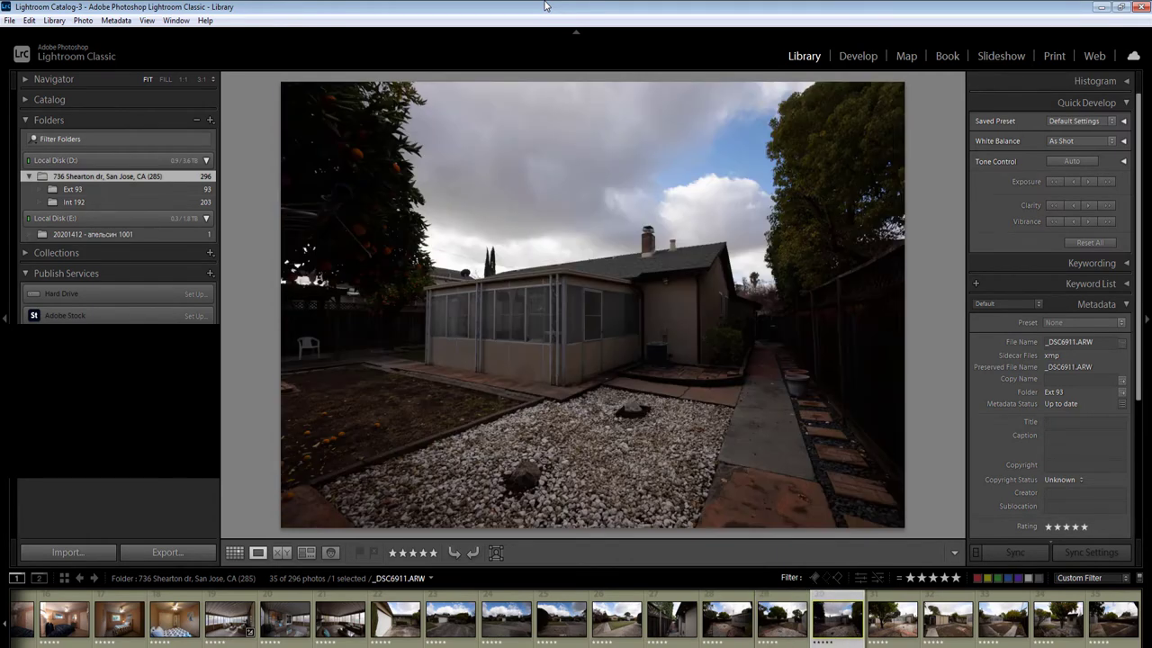
pyautogui.press('Left')
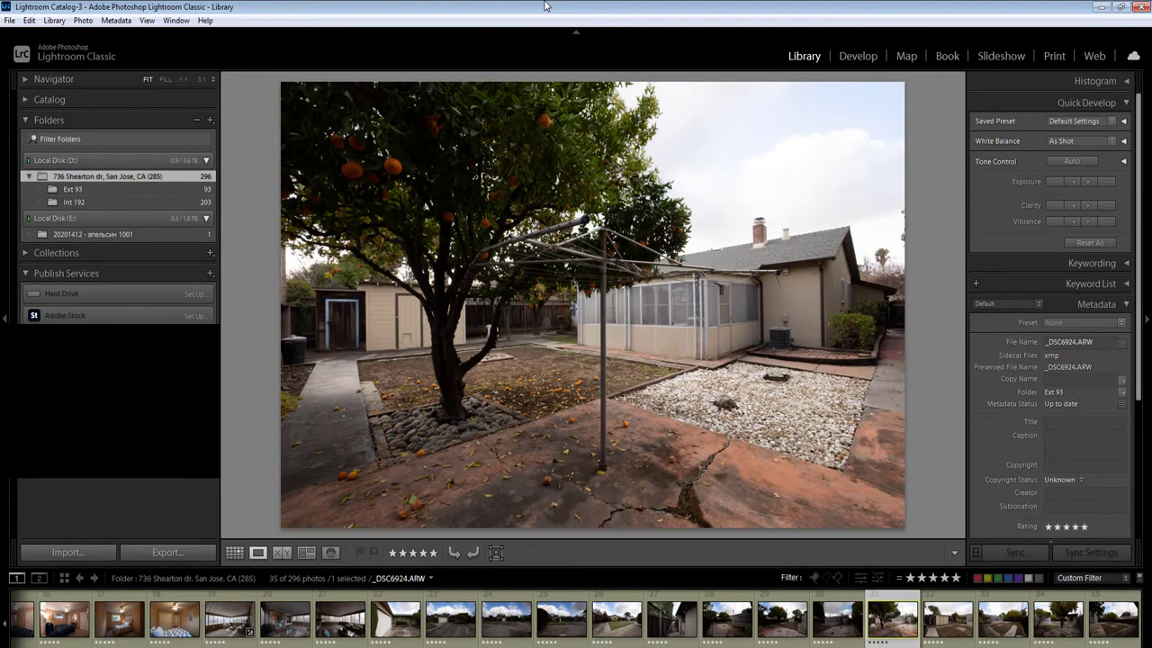
pyautogui.press('Right')
pyautogui.press('Right')
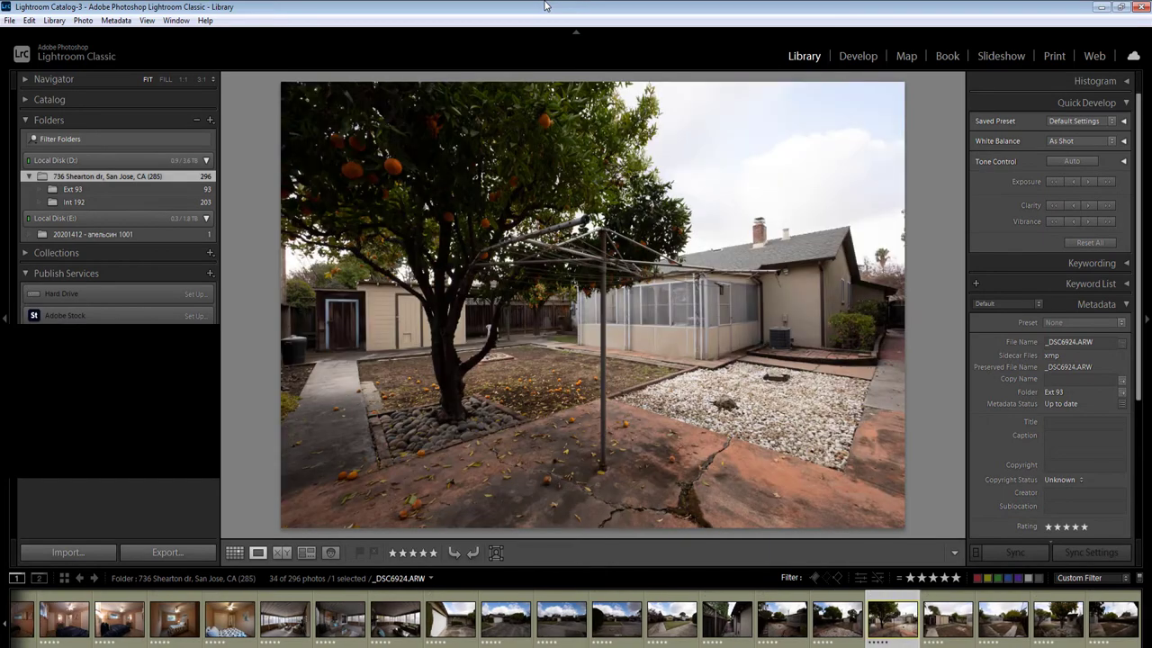
pyautogui.press('Right')
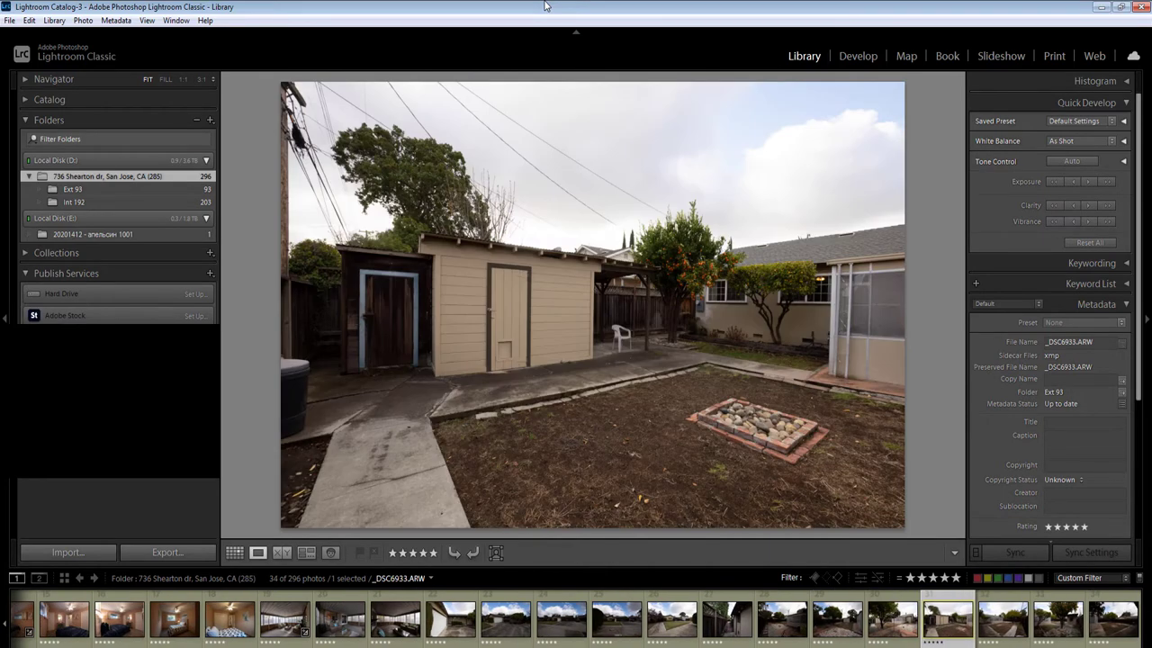
pyautogui.press('Right')
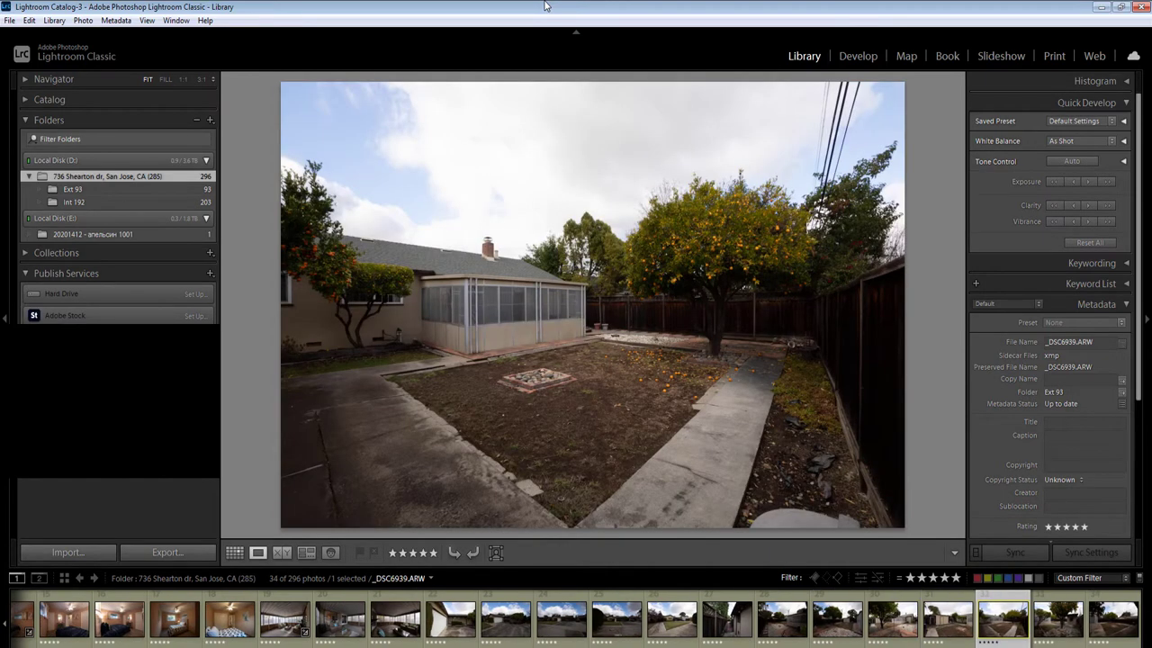
pyautogui.press('Right')
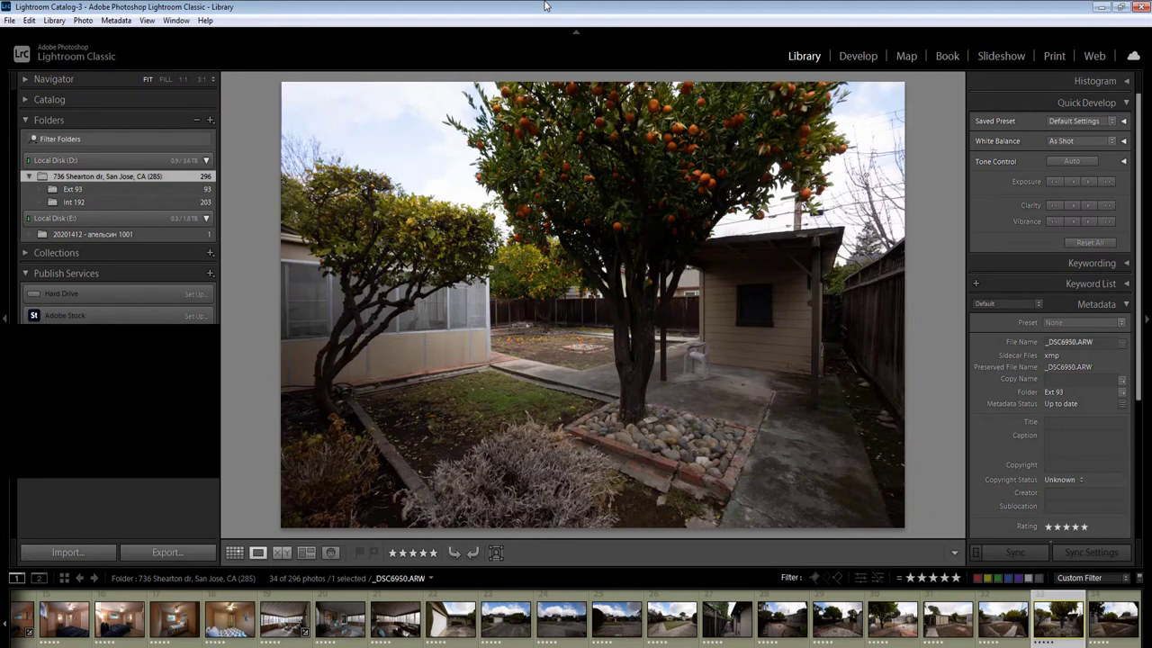
pyautogui.press('Right')
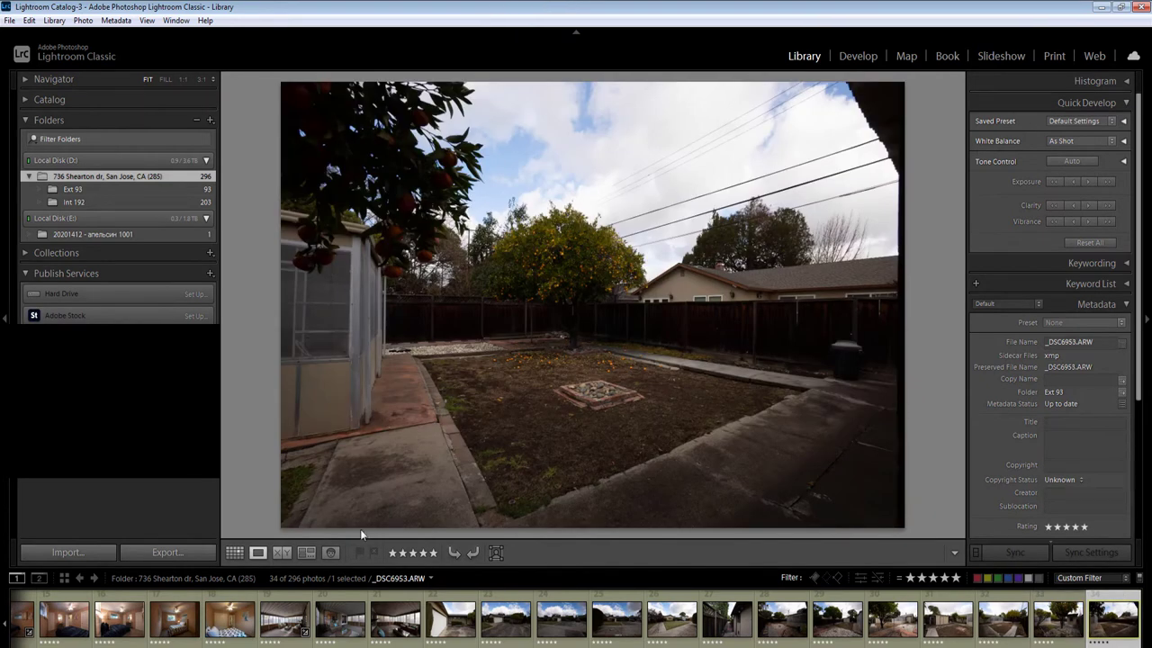
# Show only the two-star photos as a grid and restore the living room and hallway shot to five stars
pyautogui.click(235, 553)
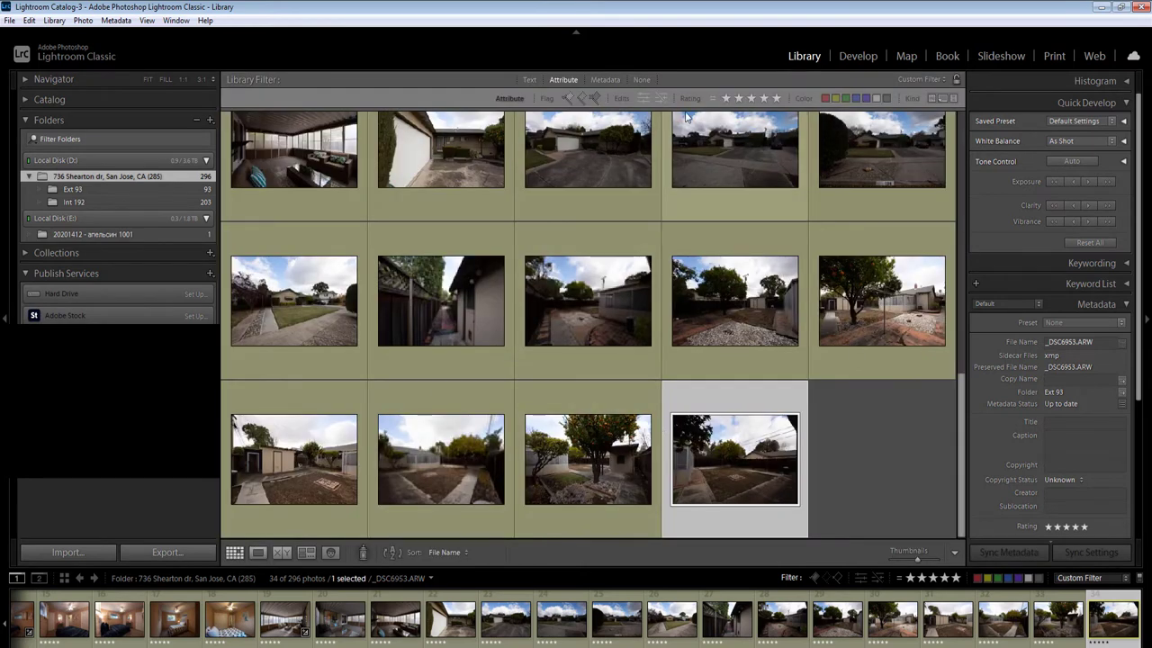
pyautogui.click(740, 98)
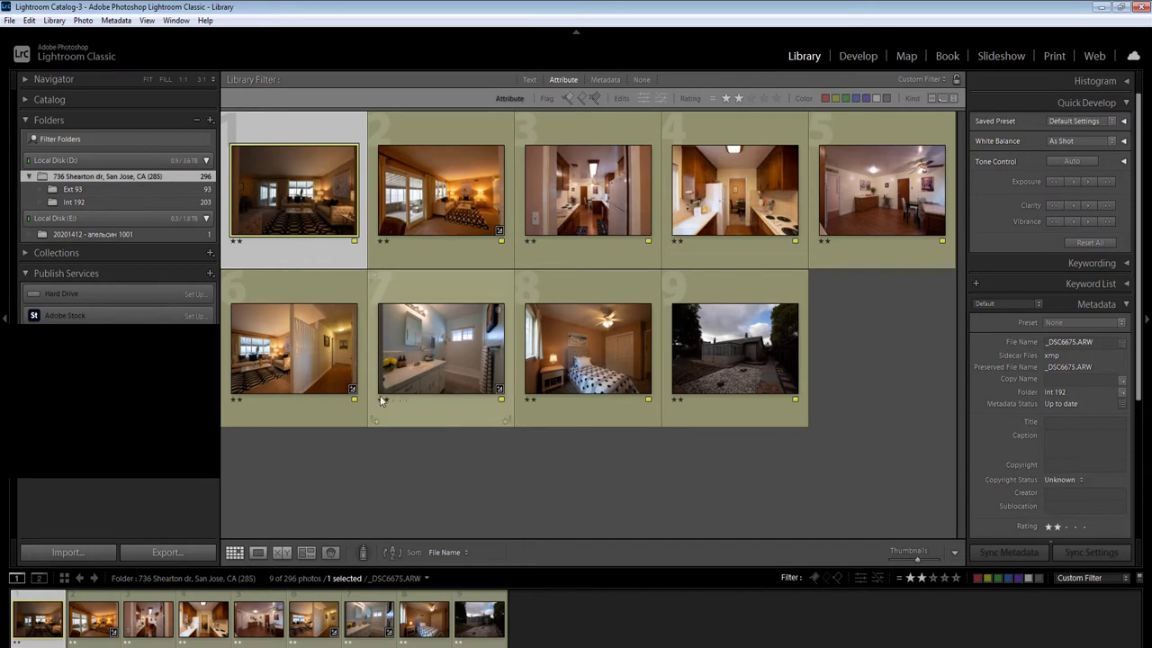
pyautogui.click(306, 344)
pyautogui.press('1')
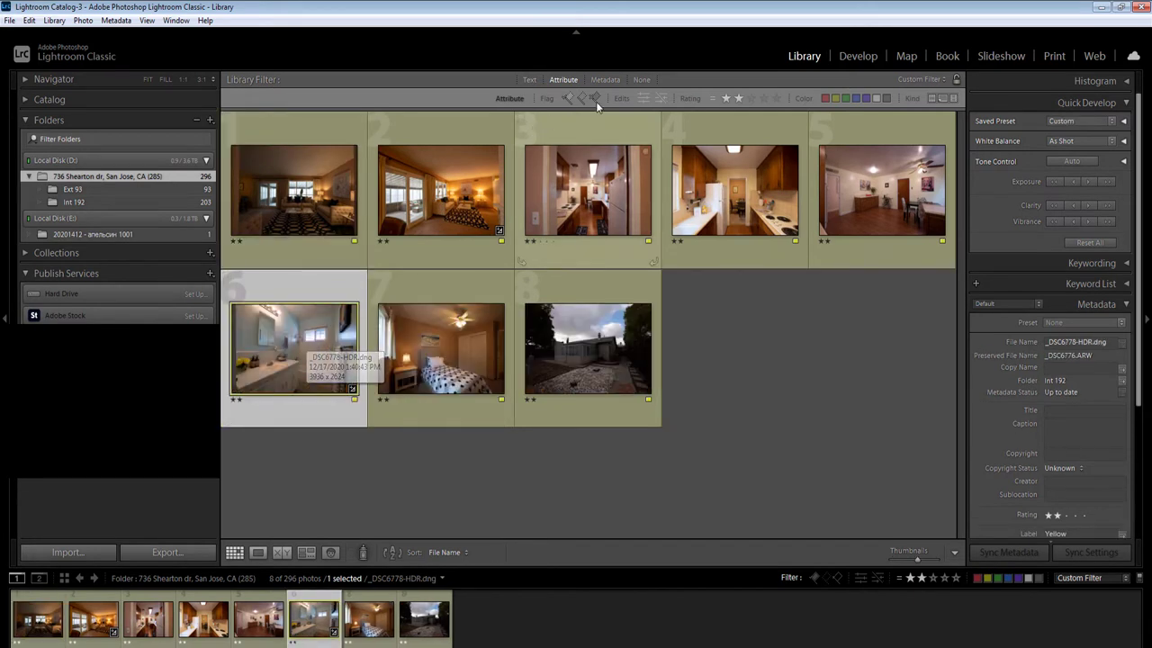
# Recheck the remaining two-star photos, finishing with the grid filtered to five-star photos
pyautogui.click(776, 98)
pyautogui.click(739, 98)
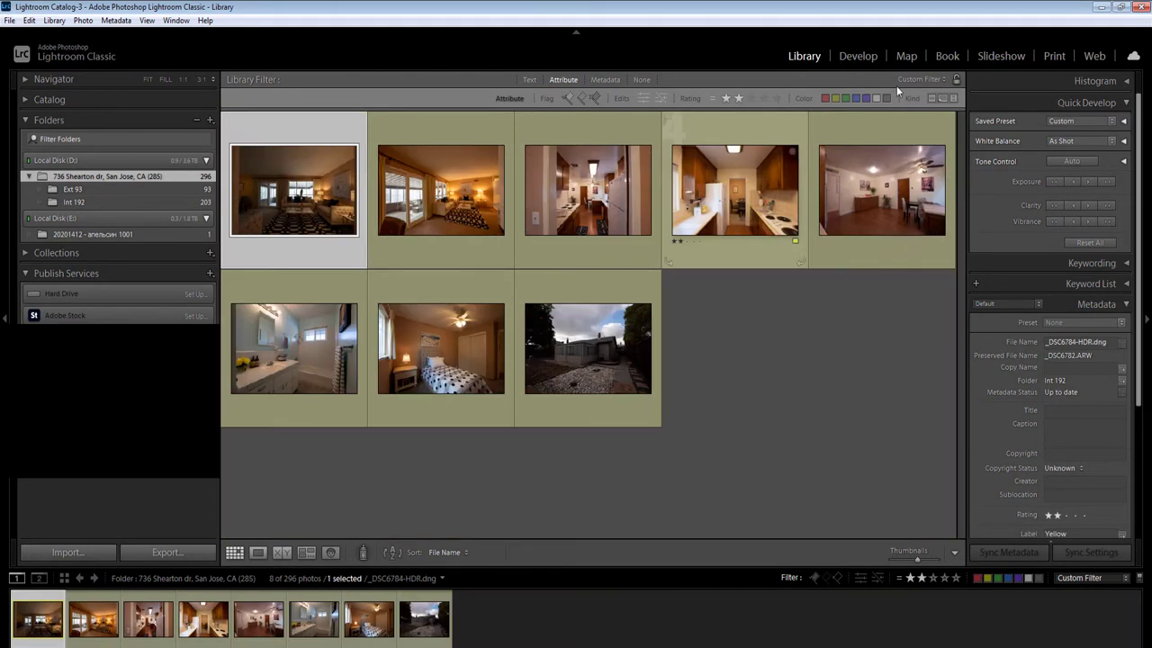
pyautogui.click(776, 98)
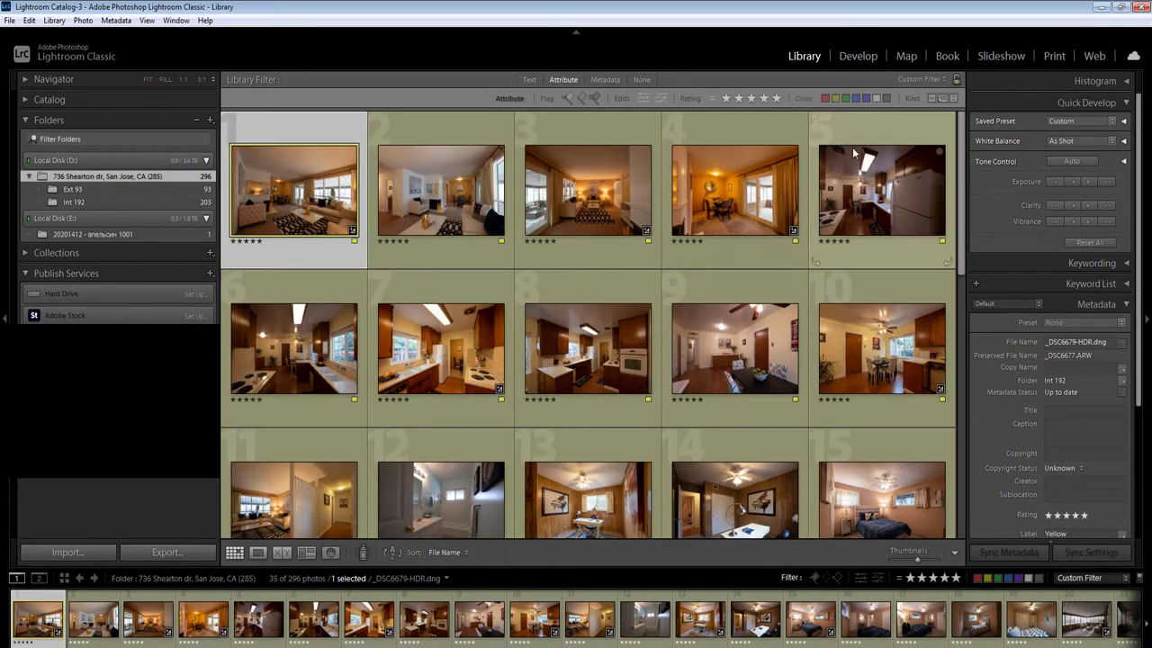
# Apply the Real Estate 2 favorite preset to all five-star photos and clear the selection
pyautogui.hotkey('ctrl', 'a')
pyautogui.click(1078, 120)
pyautogui.moveTo(1048, 171)
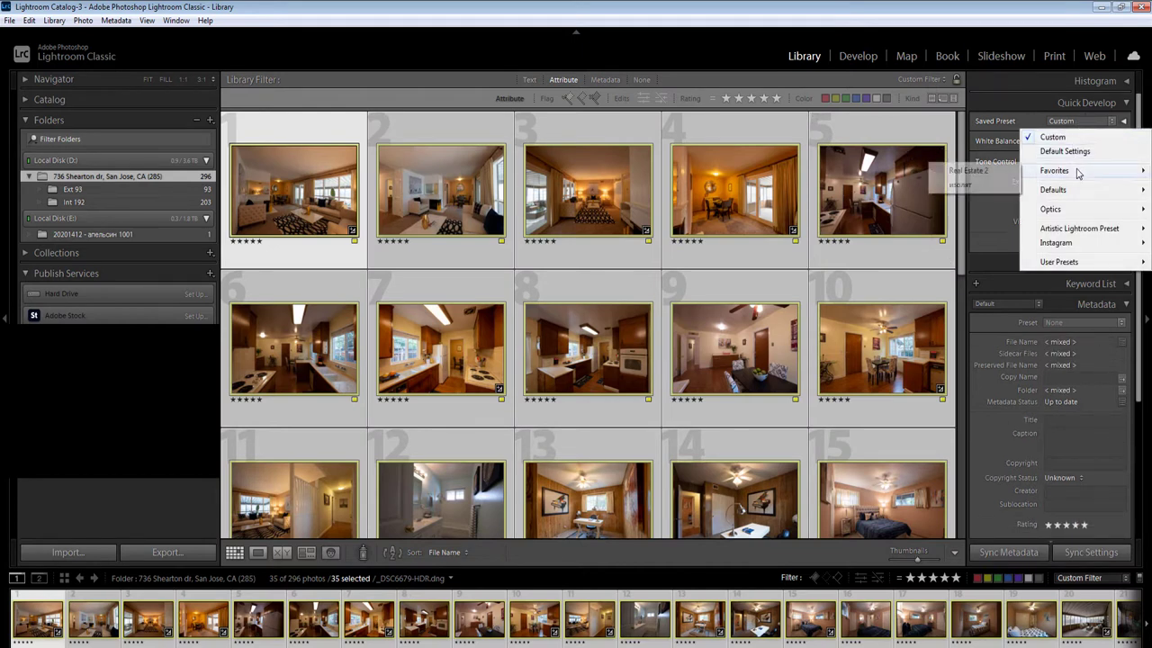
pyautogui.click(979, 172)
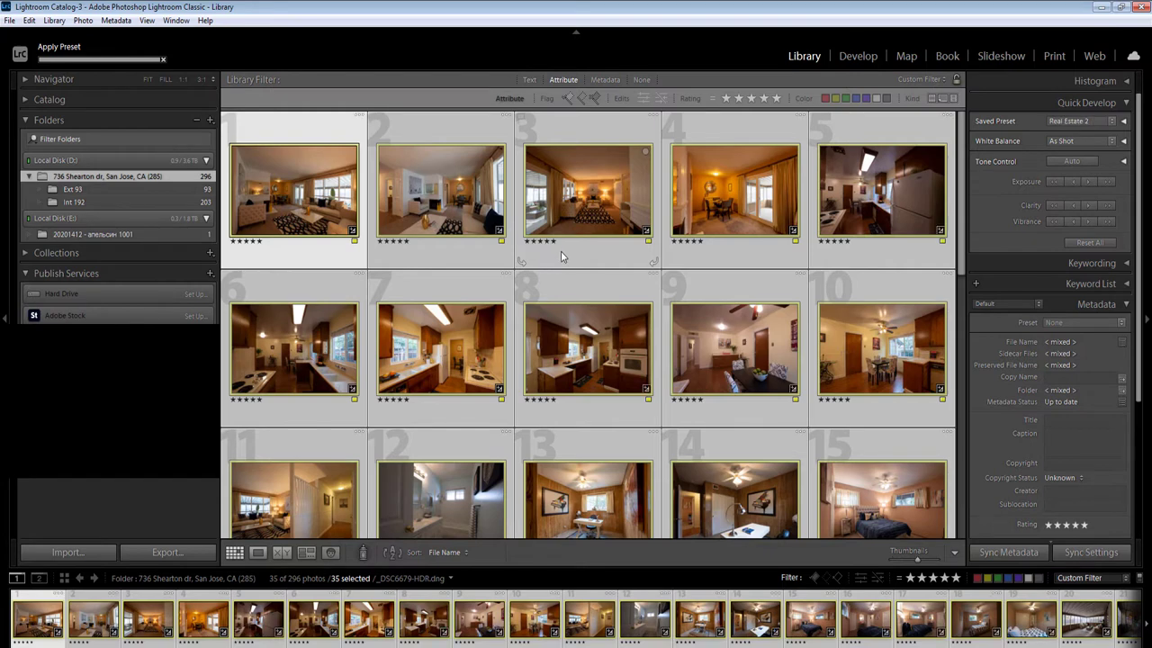
pyautogui.hotkey('ctrl', 'd')
# Open the first living room photo for developing and set its white balance to Auto
pyautogui.click(337, 199)
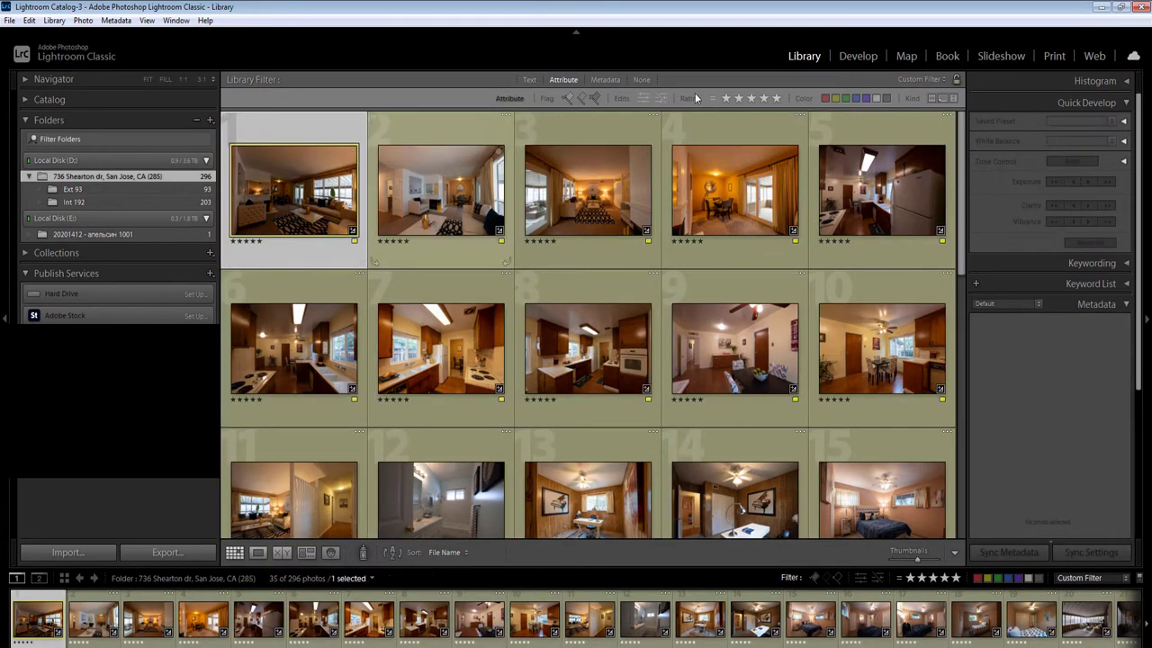
pyautogui.click(864, 58)
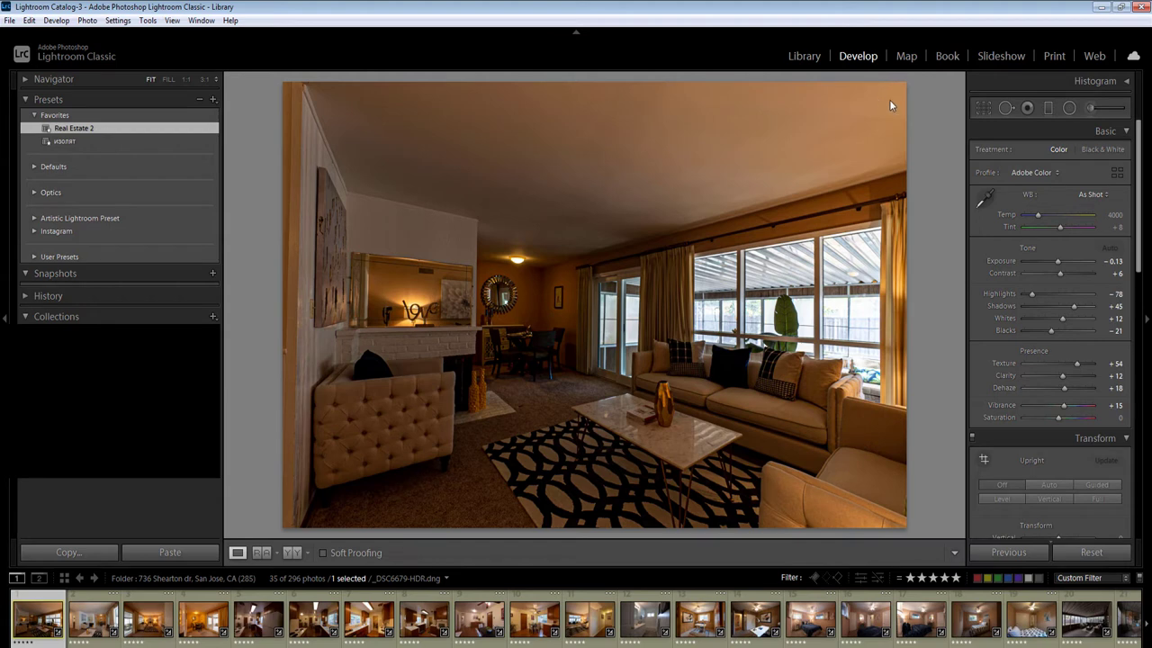
pyautogui.click(1089, 194)
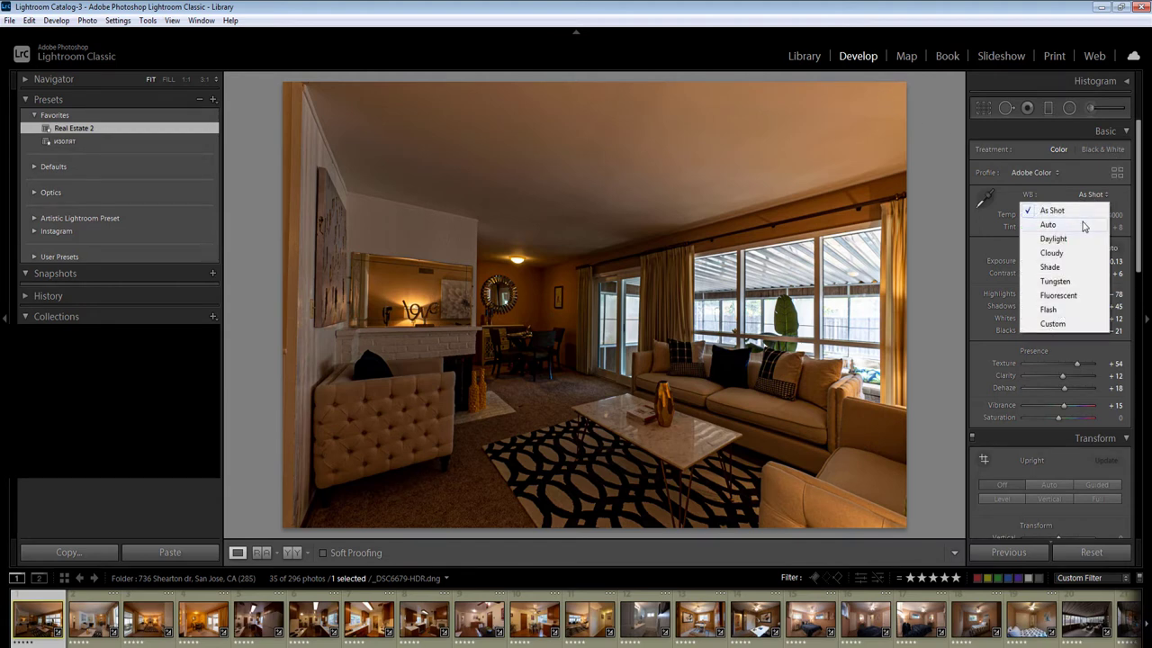
pyautogui.click(1084, 226)
# Try an exposure of +1.00 on the living room photo
pyautogui.click(1114, 261)
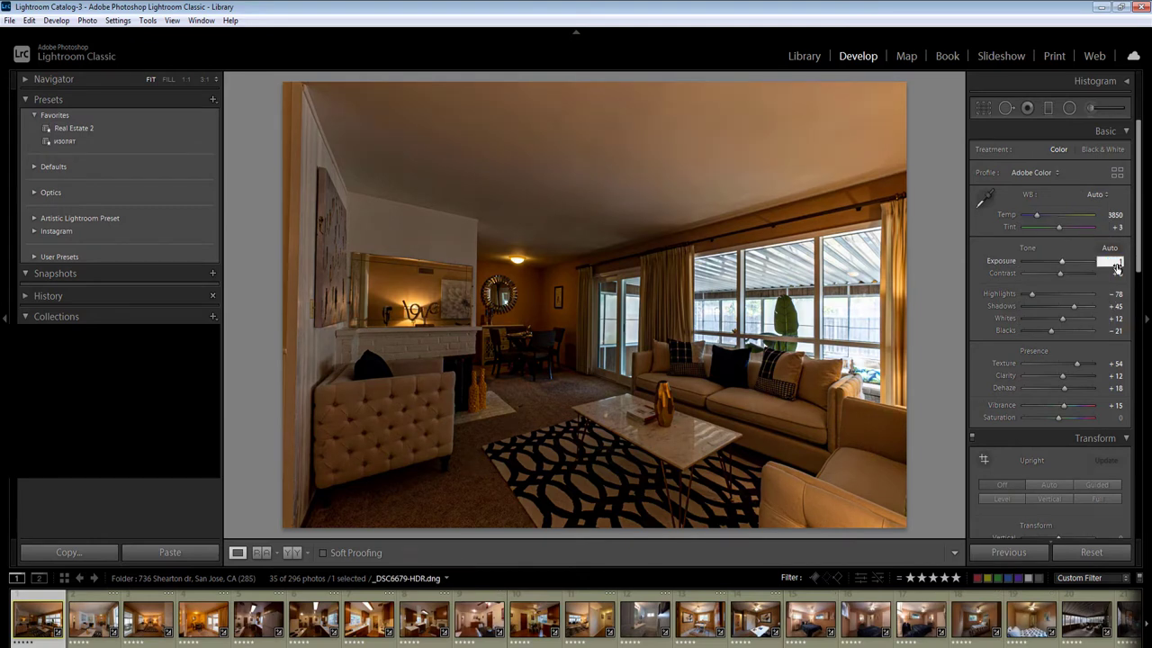
pyautogui.write('1')
pyautogui.press('Return')
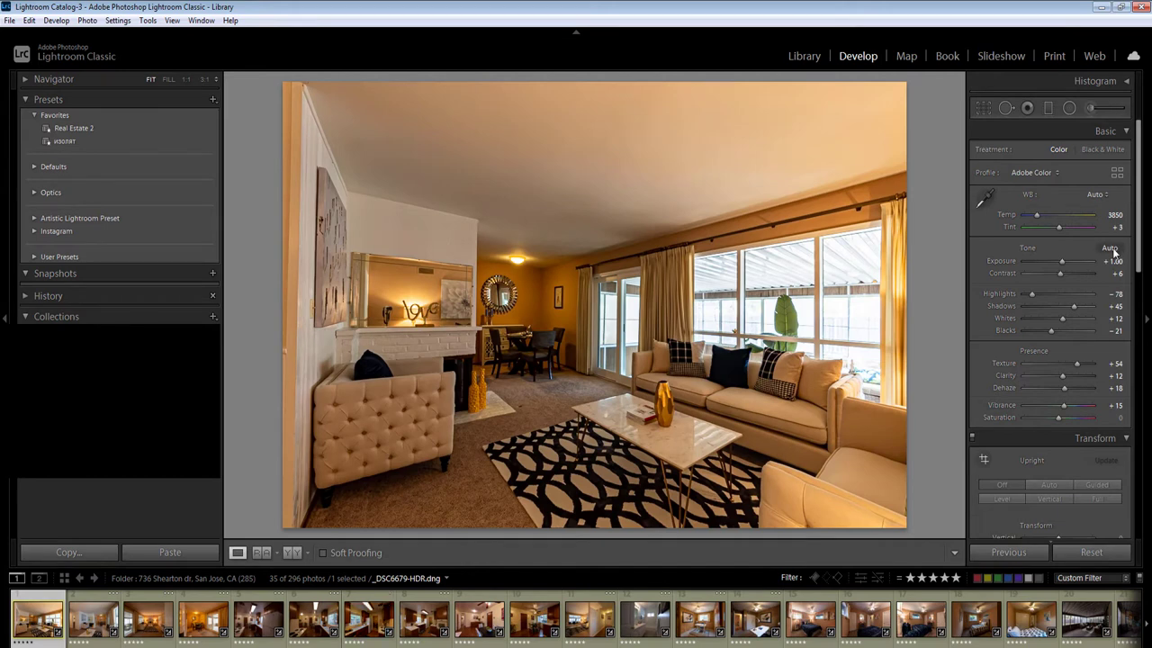
# Apply the automatic tone adjustment, with whites set to -21 and vibrance to -1
pyautogui.click(1109, 248)
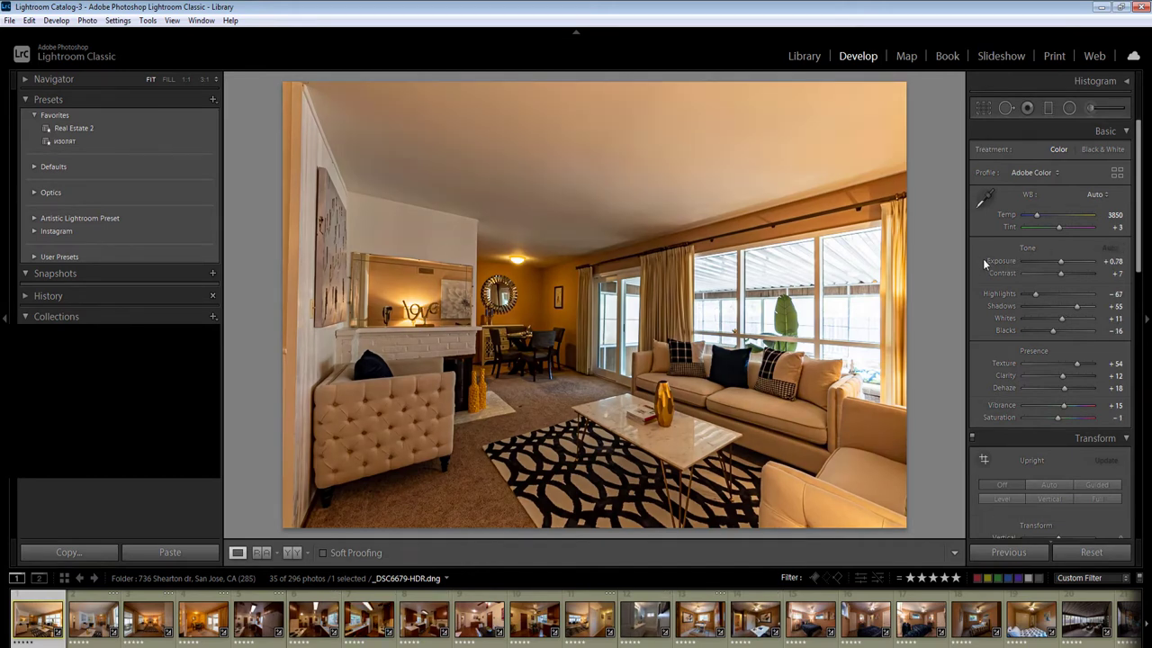
pyautogui.moveTo(1062, 319); pyautogui.dragTo(1051, 319)
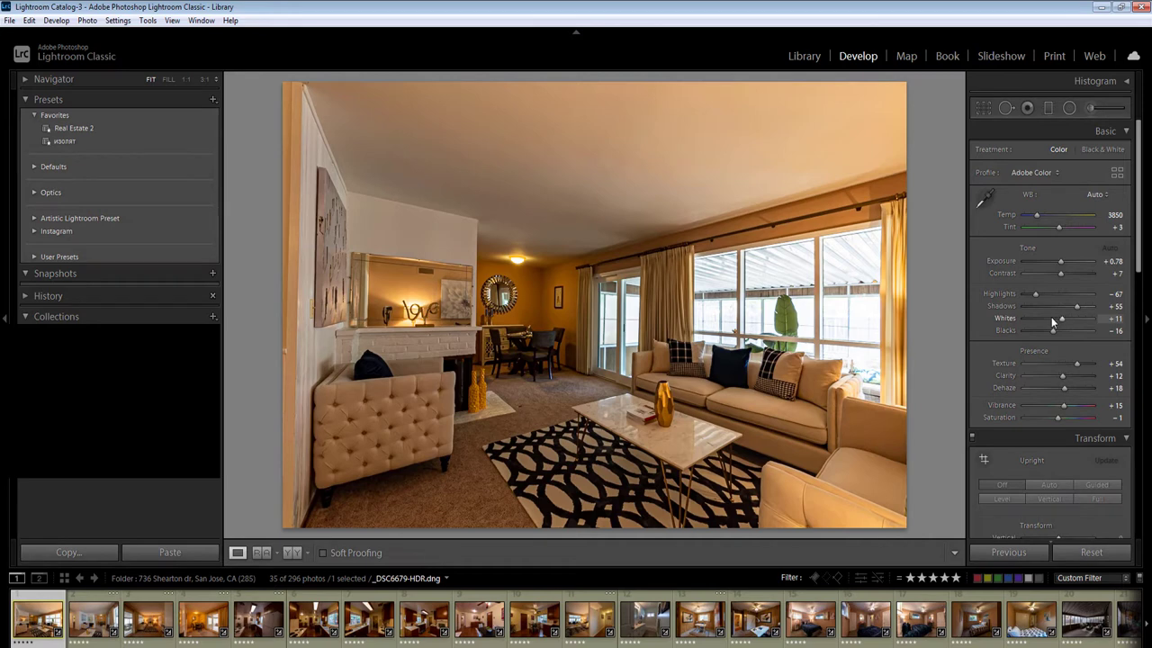
pyautogui.click(1116, 407)
pyautogui.write('-1')
pyautogui.press('Return')
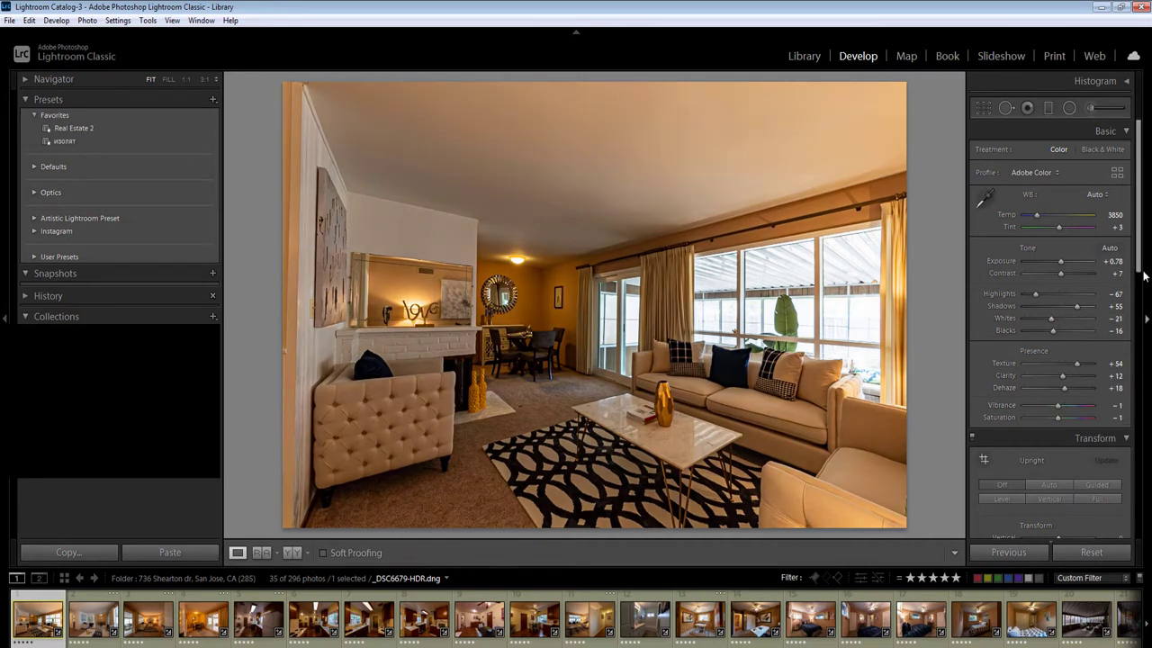
# Reduce the yellow saturation in the HSL adjustments and straighten the living room's perspective
pyautogui.moveTo(1139, 265); pyautogui.dragTo(1141, 401)
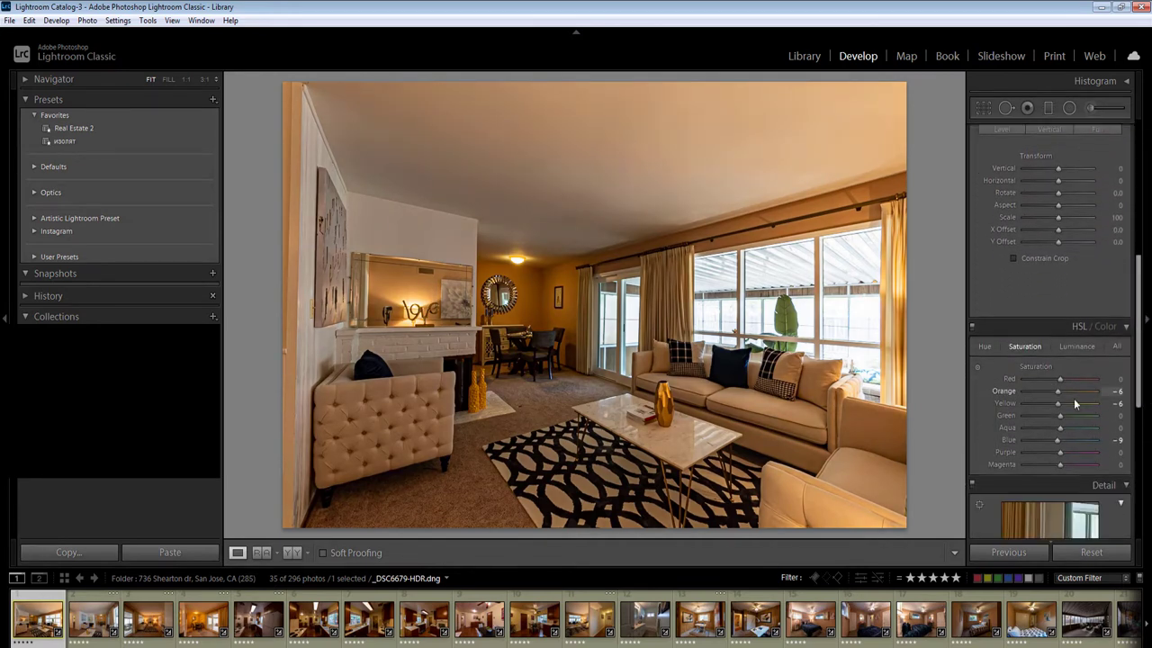
pyautogui.click(1047, 405)
pyautogui.scroll(5, 1067, 432)
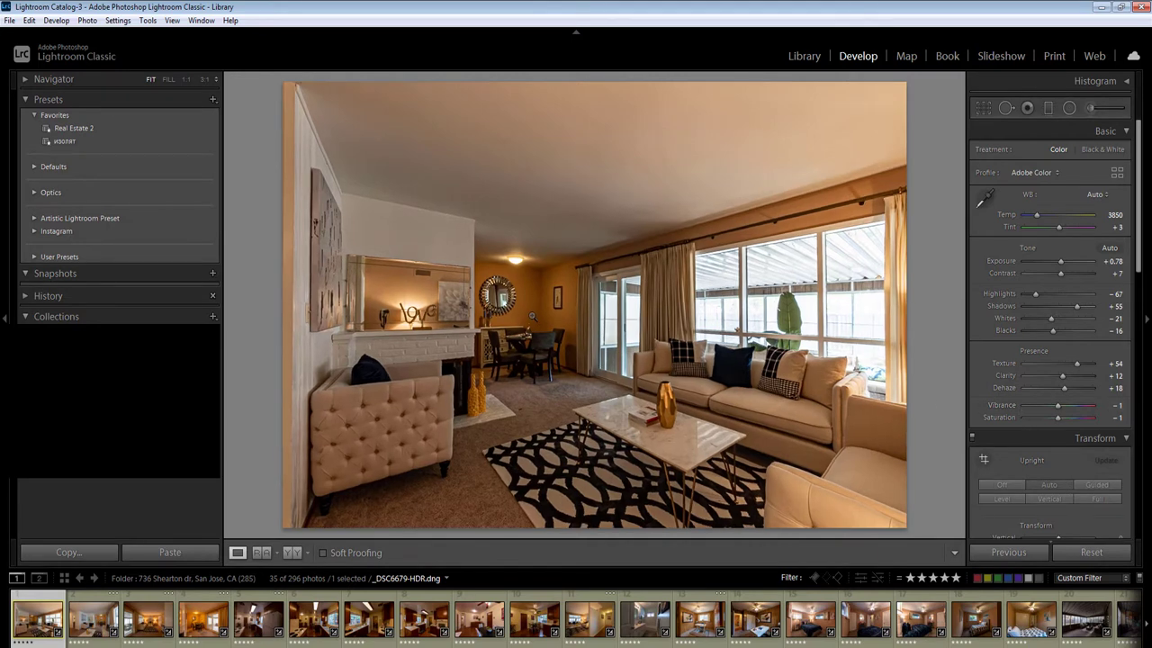
# Add a tall inverted radial filter over the dining area at the back of the room with an exposure of 0.60
pyautogui.hotkey('shift', 'm')
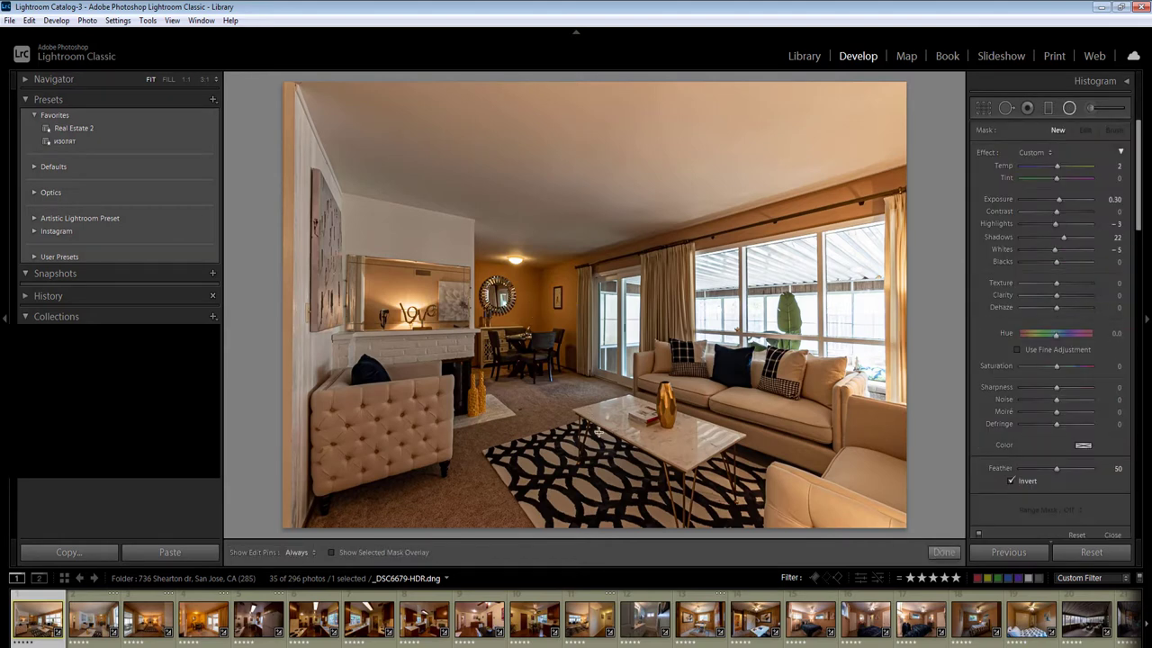
pyautogui.moveTo(531, 305); pyautogui.dragTo(601, 435)
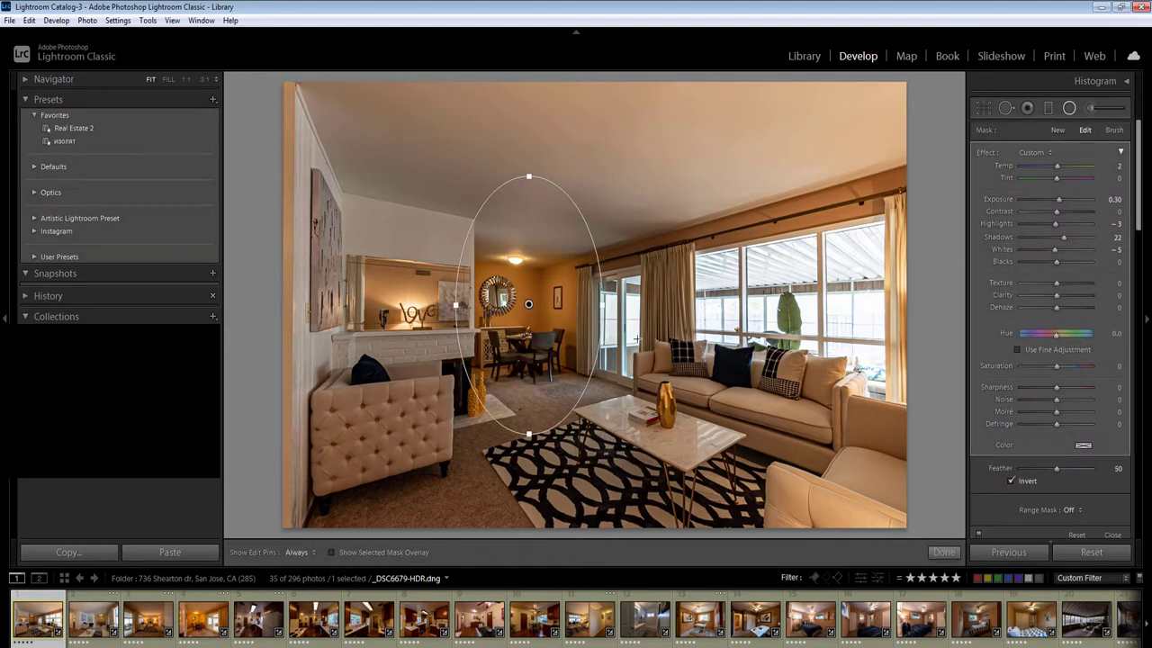
pyautogui.click(1112, 199)
pyautogui.press('Up')
pyautogui.press('Up')
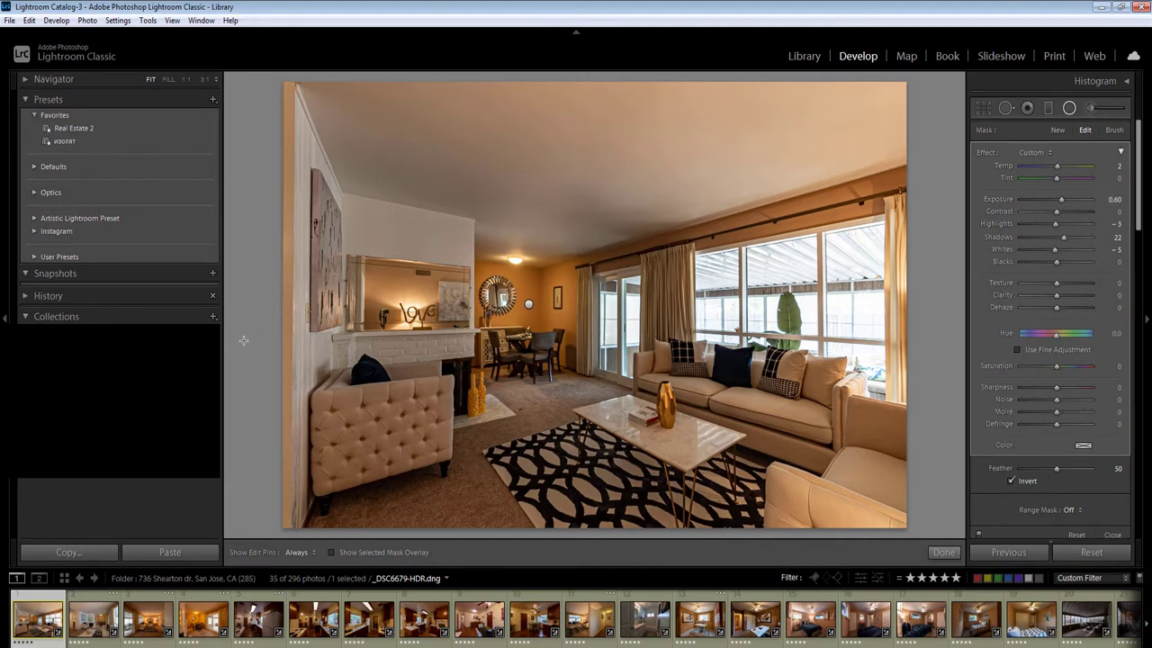
pyautogui.hotkey('alt', 'Tab')
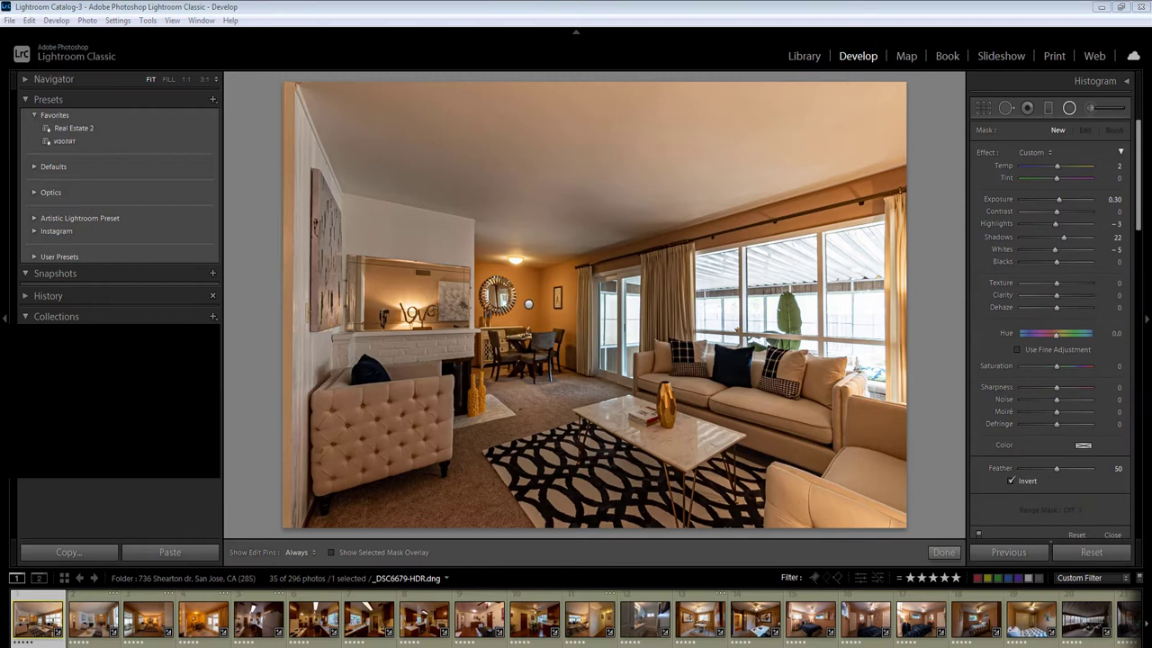
pyautogui.click(647, 5)
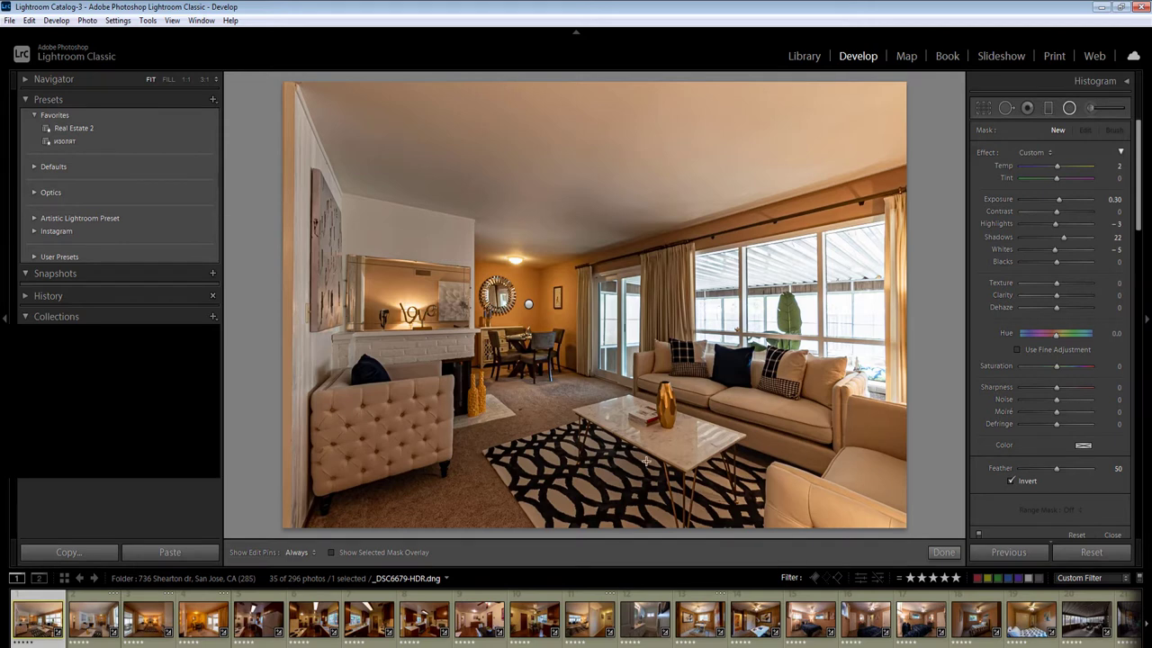
# Add large brightening radial filters around the dining area, the ceiling and the rug, raising the exposure of the ceiling filter
pyautogui.moveTo(491, 306); pyautogui.dragTo(646, 460)
pyautogui.click(507, 110)
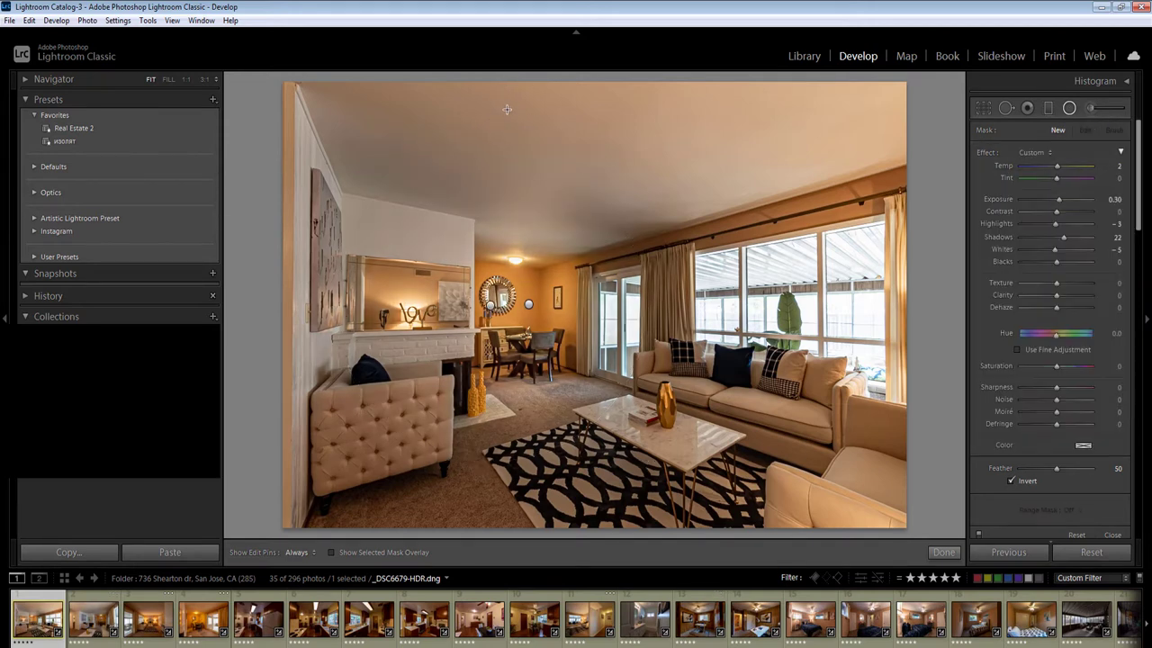
pyautogui.moveTo(857, 259); pyautogui.dragTo(858, 259)
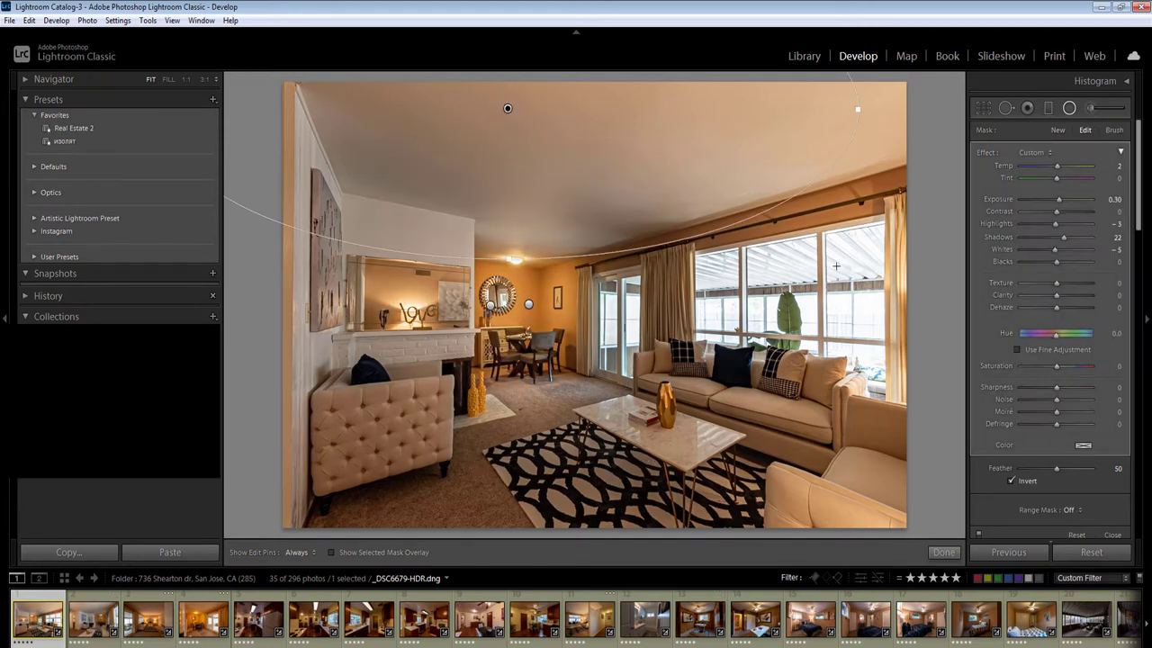
pyautogui.click(1112, 200)
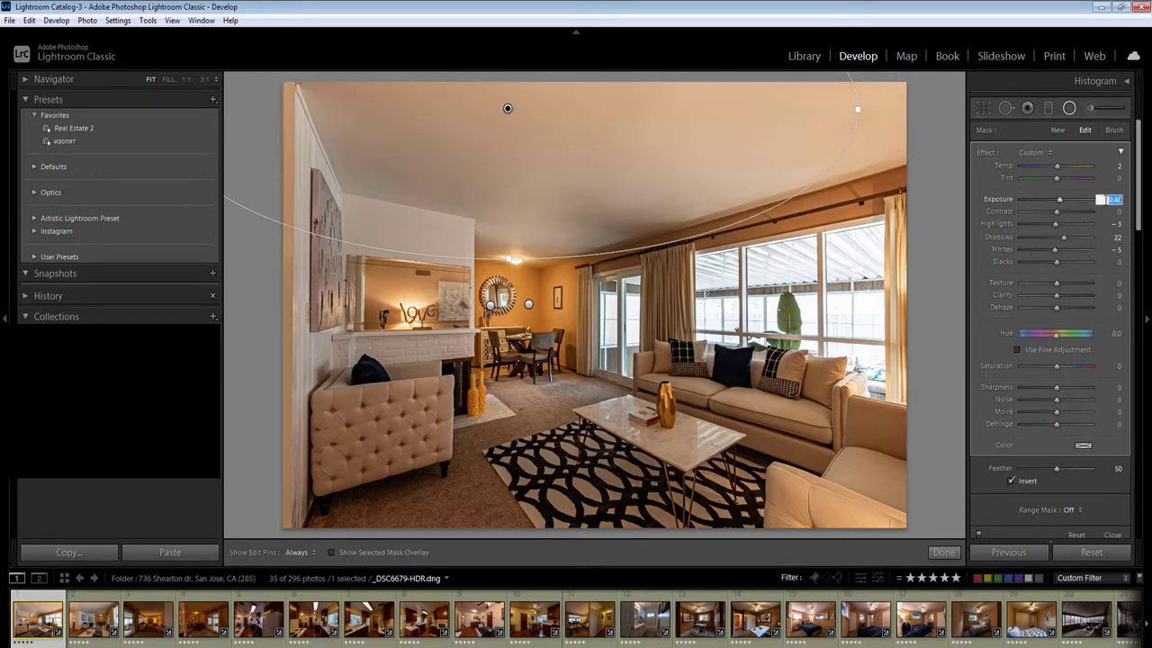
pyautogui.press('Up')
pyautogui.press('Up')
pyautogui.press('Up')
pyautogui.press('Up')
pyautogui.moveTo(482, 485); pyautogui.dragTo(769, 616)
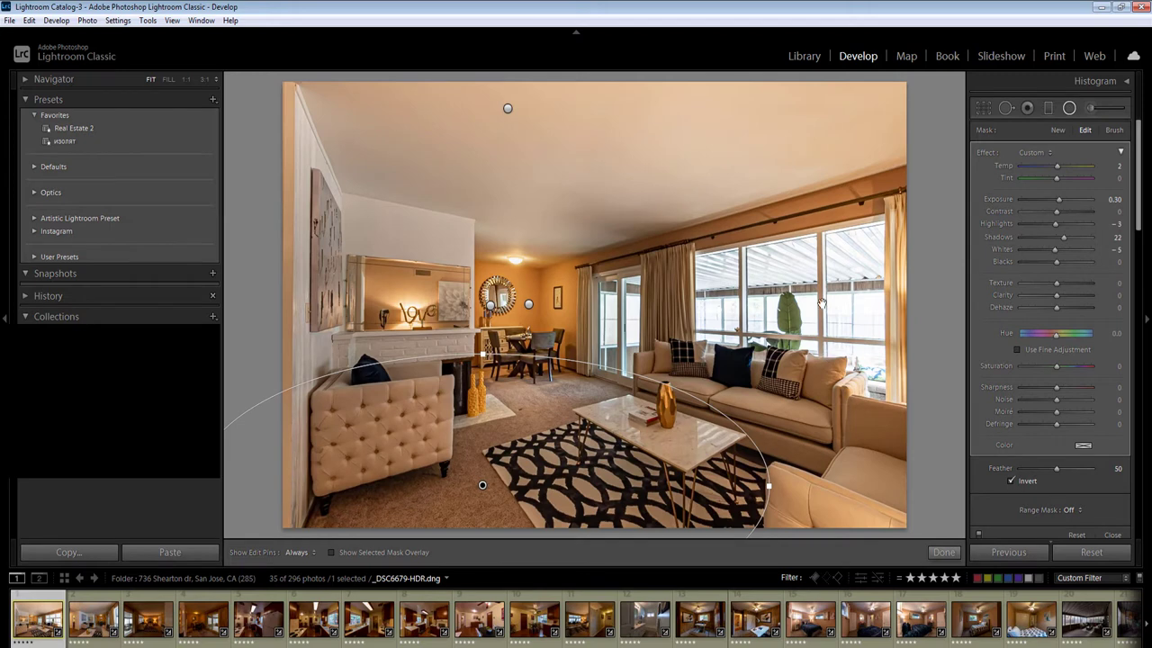
# Add a radial filter over the large windows with exposure -0.40, highlights -23 and whites -37, and close the radial filter tool
pyautogui.moveTo(801, 293); pyautogui.dragTo(950, 391)
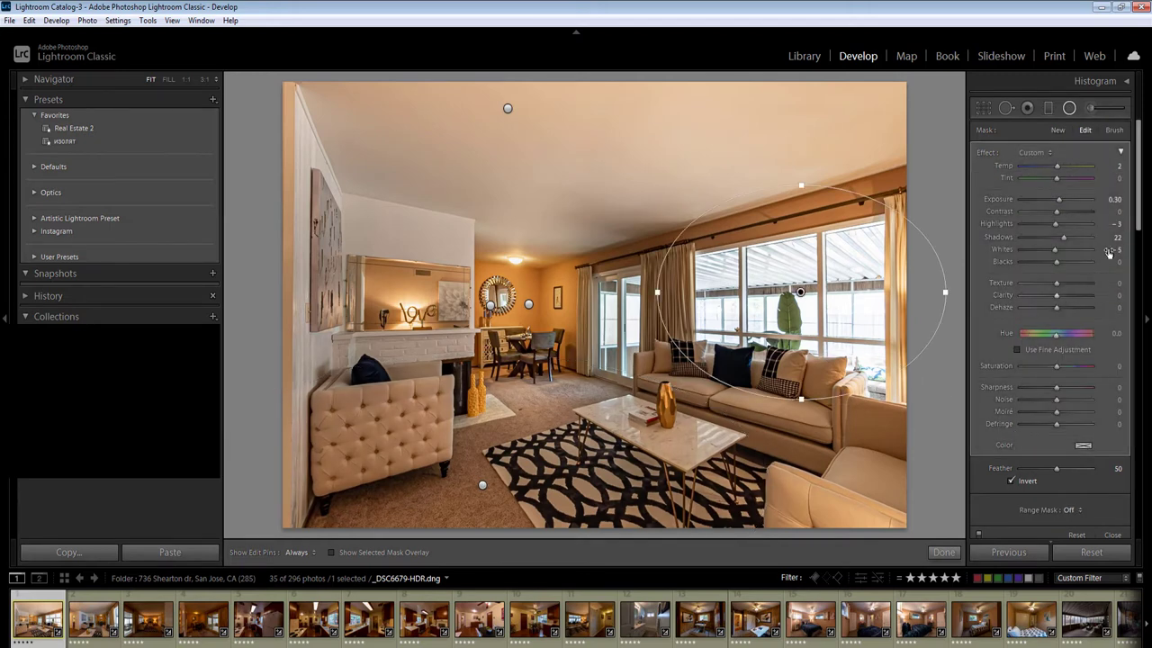
pyautogui.click(1113, 199)
pyautogui.write('-0.4')
pyautogui.press('Return')
pyautogui.moveTo(1056, 224); pyautogui.dragTo(1043, 256)
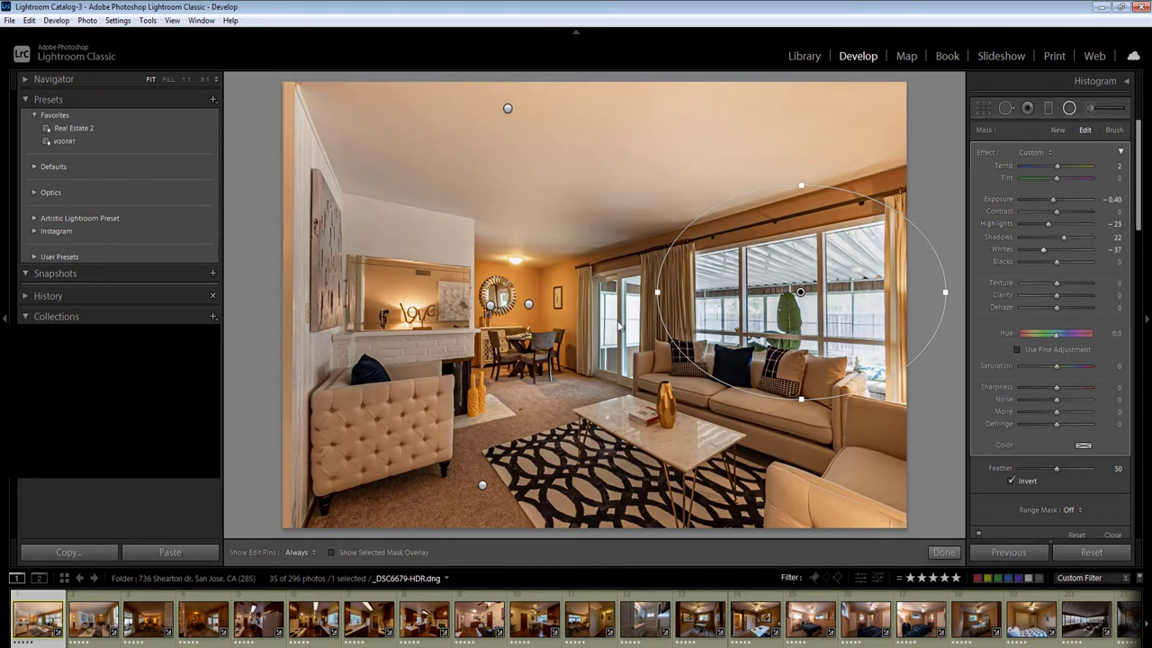
pyautogui.hotkey('shift', 'm')
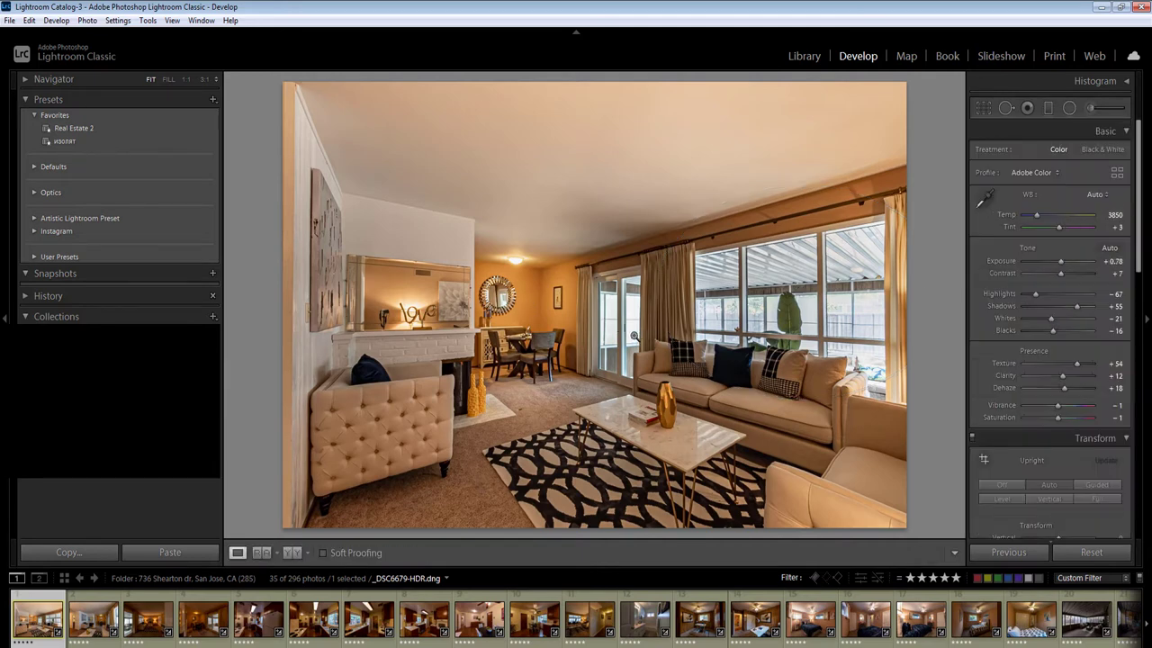
# Add a narrow radial filter over the sliding glass door with an exposure of -0.70
pyautogui.hotkey('shift', 'm')
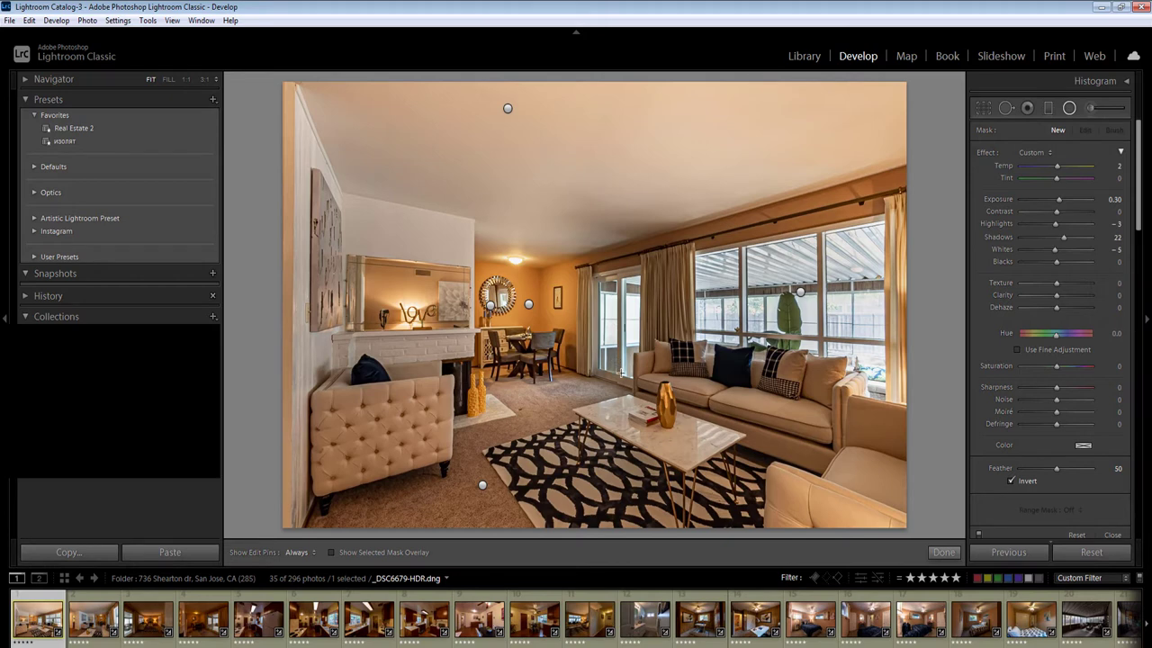
pyautogui.moveTo(608, 324); pyautogui.dragTo(620, 372)
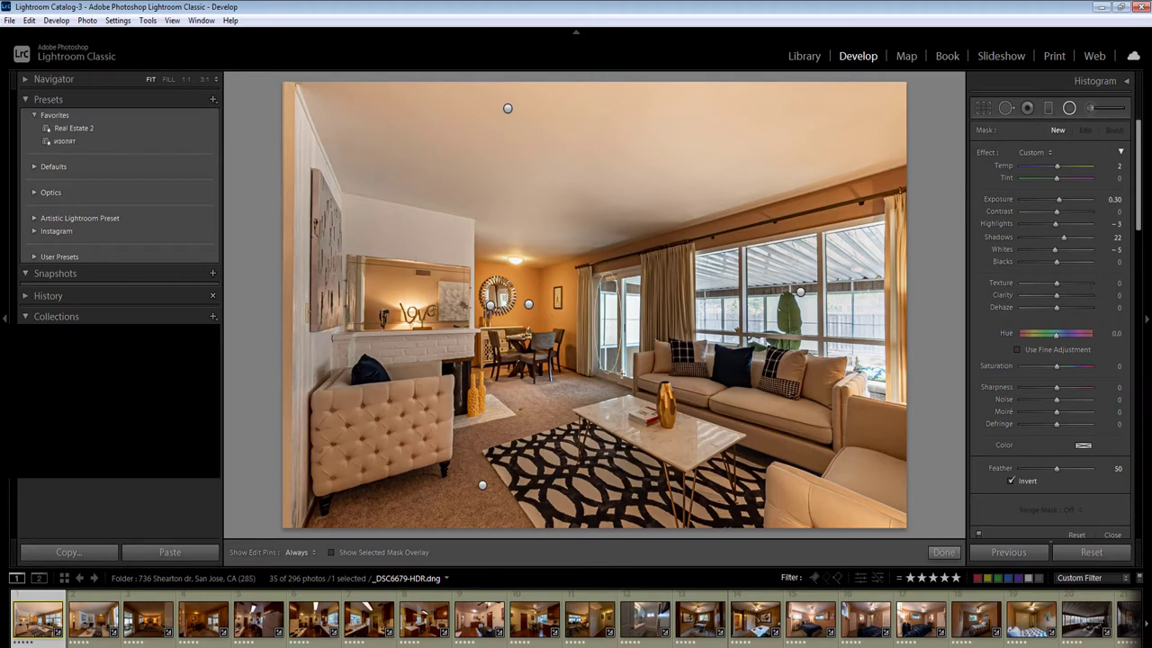
pyautogui.click(1112, 199)
pyautogui.write('0')
pyautogui.press('Down')
pyautogui.press('Down')
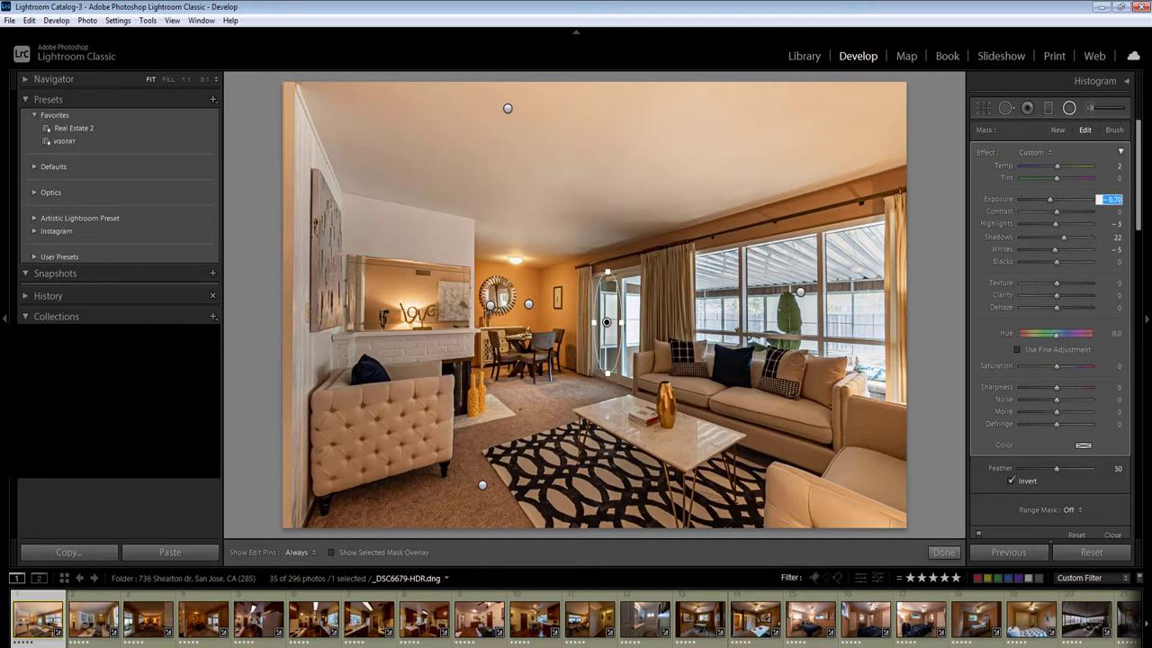
# Set the glass door filter's temperature to 3 and its exposure to -0.50
pyautogui.click(1118, 167)
pyautogui.press('Up')
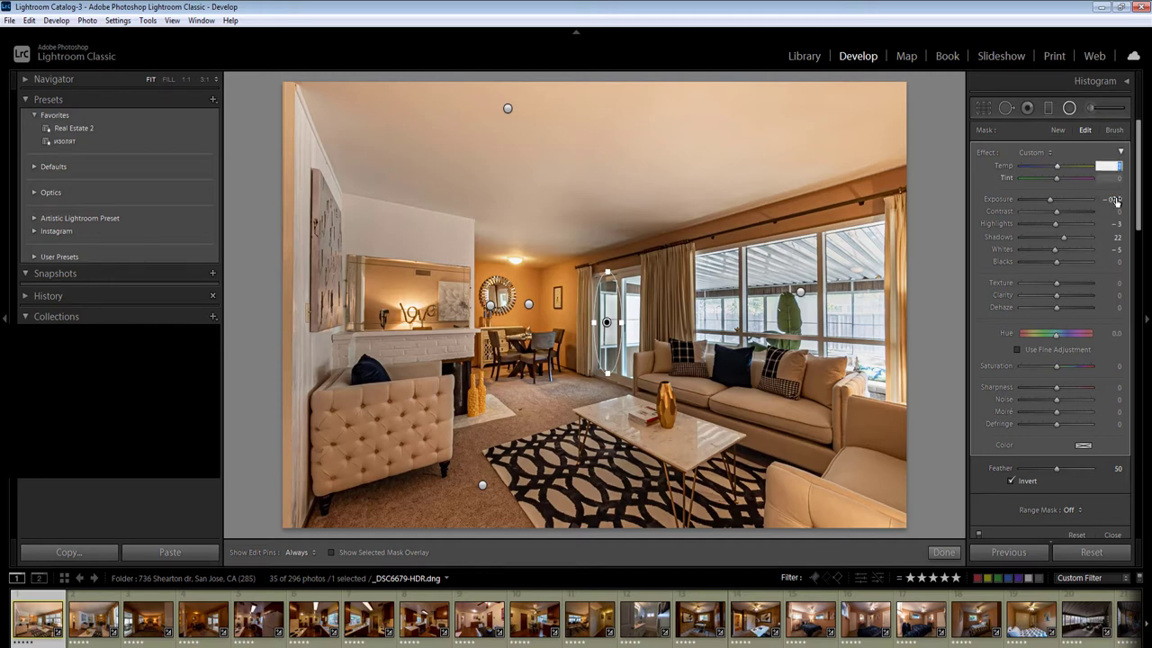
pyautogui.click(1115, 201)
pyautogui.press('Up')
pyautogui.press('Up')
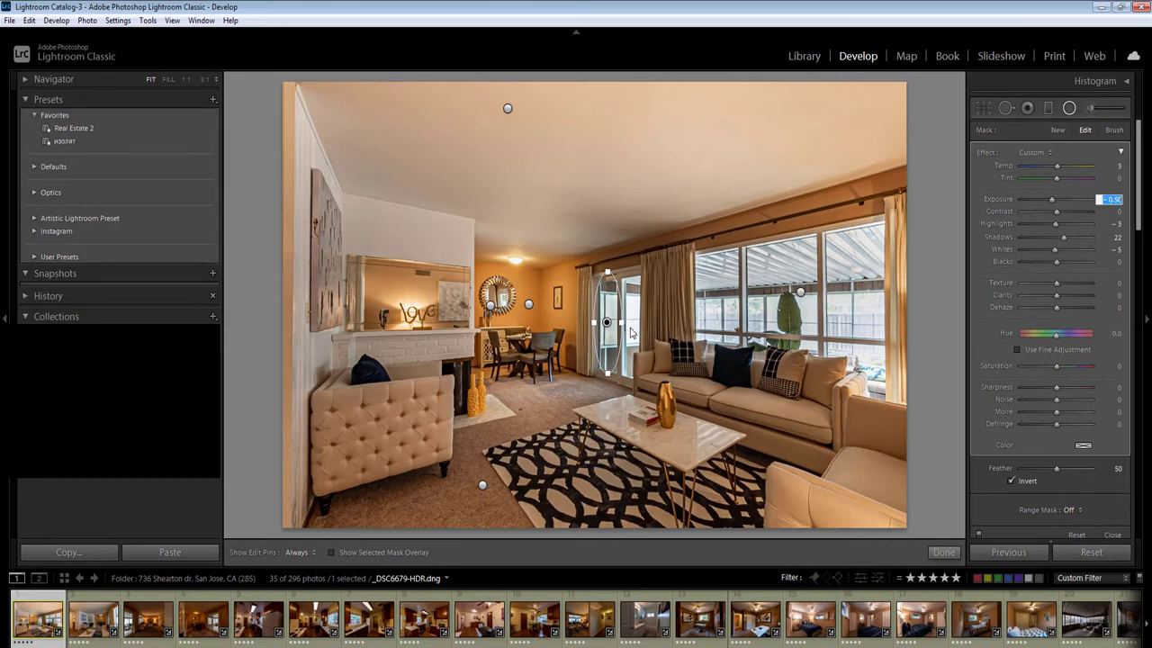
pyautogui.press('Return')
pyautogui.press('Return')
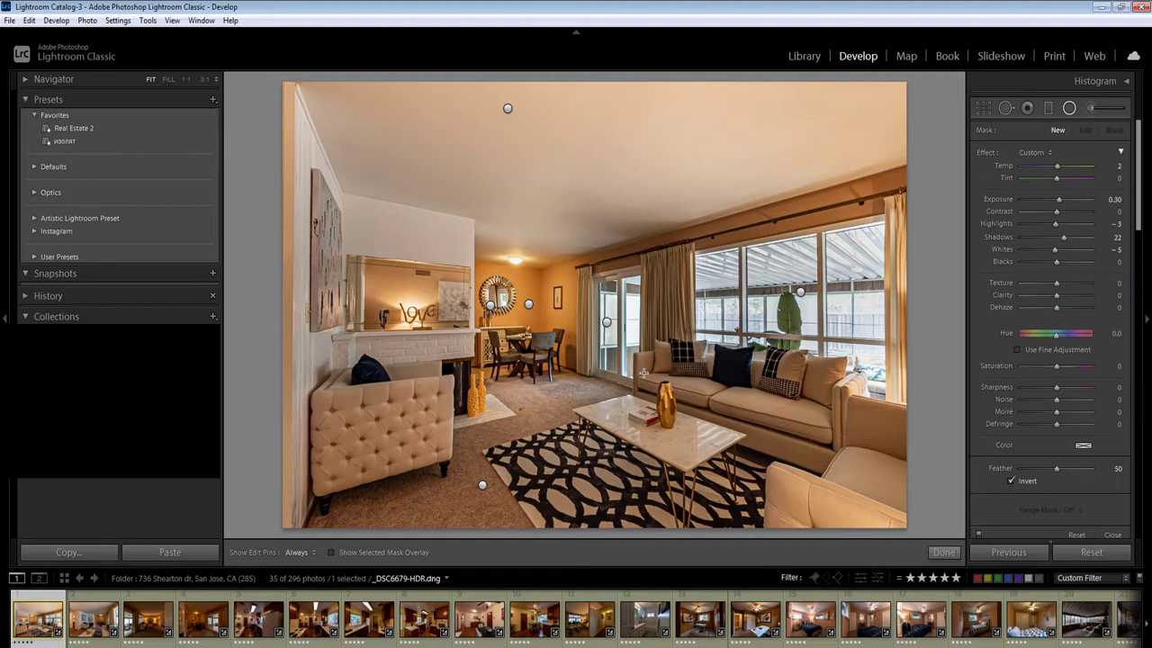
# Add a second narrow radial filter over the sliding glass door's right panel with exposure -0.30, highlights -18 and temperature 10
pyautogui.moveTo(643, 372); pyautogui.dragTo(645, 375)
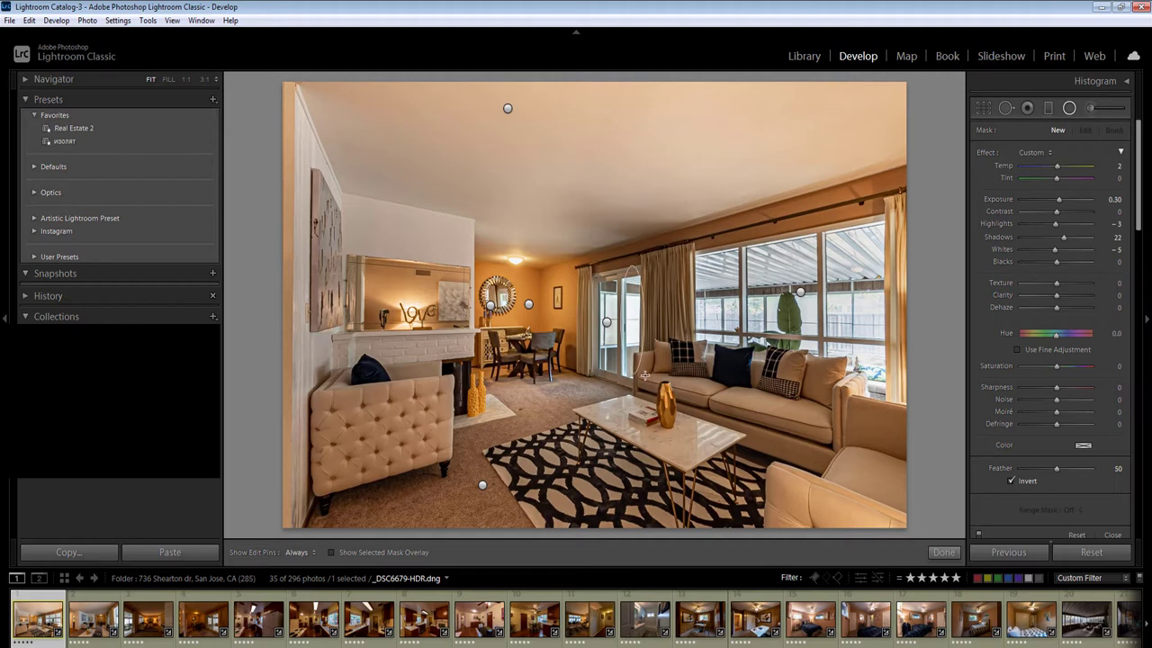
pyautogui.click(1109, 198)
pyautogui.write('0-0.5')
pyautogui.press('Return')
pyautogui.moveTo(1051, 224); pyautogui.dragTo(1051, 227)
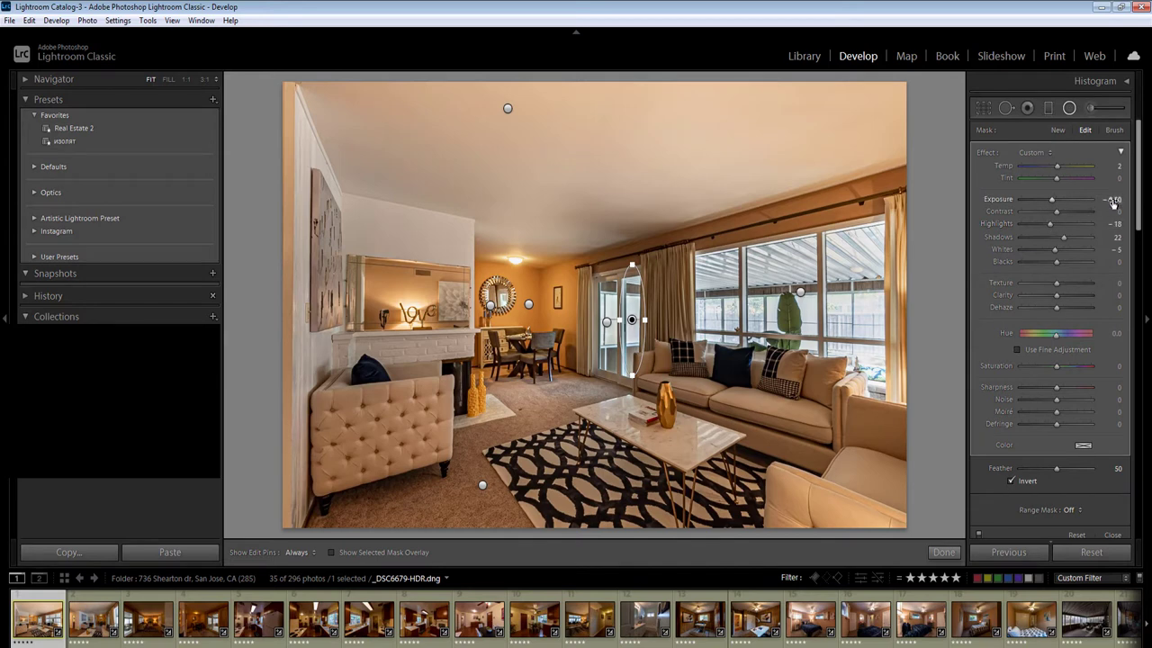
pyautogui.click(1112, 199)
pyautogui.press('Up')
pyautogui.press('Up')
pyautogui.click(1116, 166)
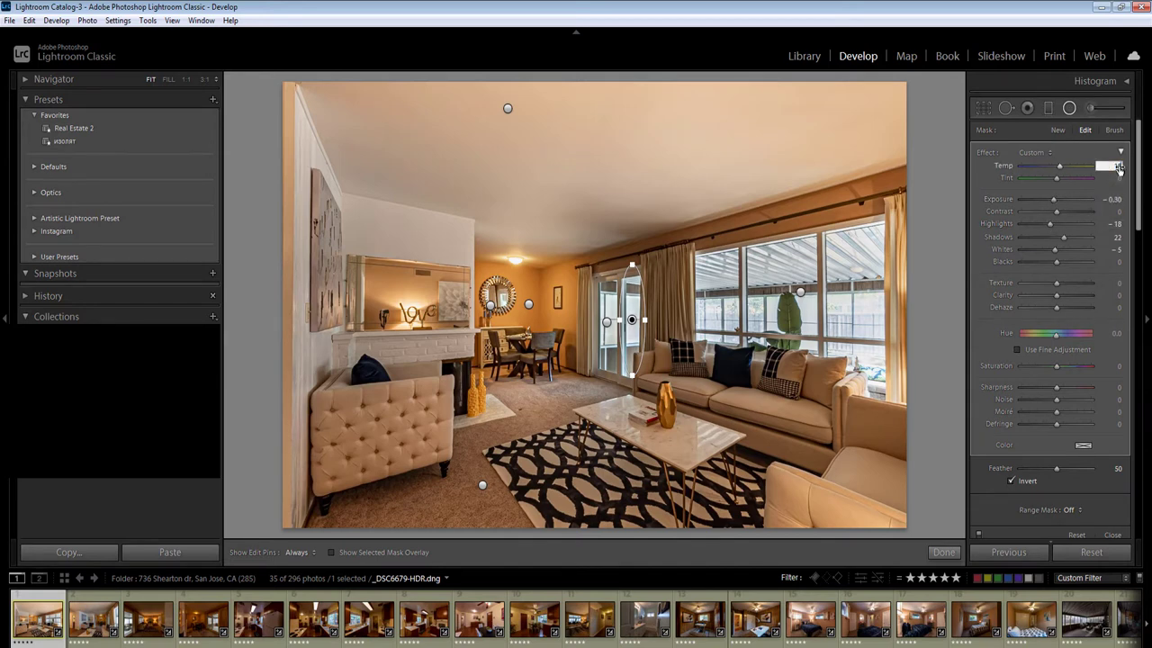
pyautogui.write('10')
# Add a large radial filter over the right end of the living room windows with exposure -0.30 and highlights -18, and close the filter tool
pyautogui.moveTo(874, 341); pyautogui.dragTo(950, 448)
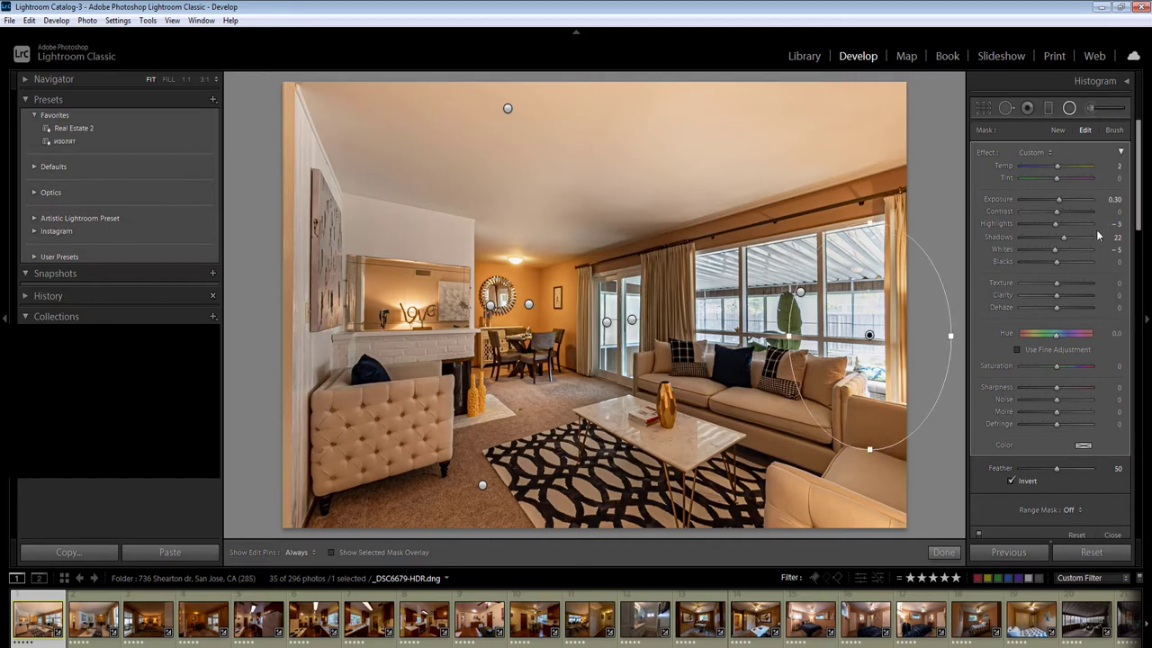
pyautogui.click(1116, 199)
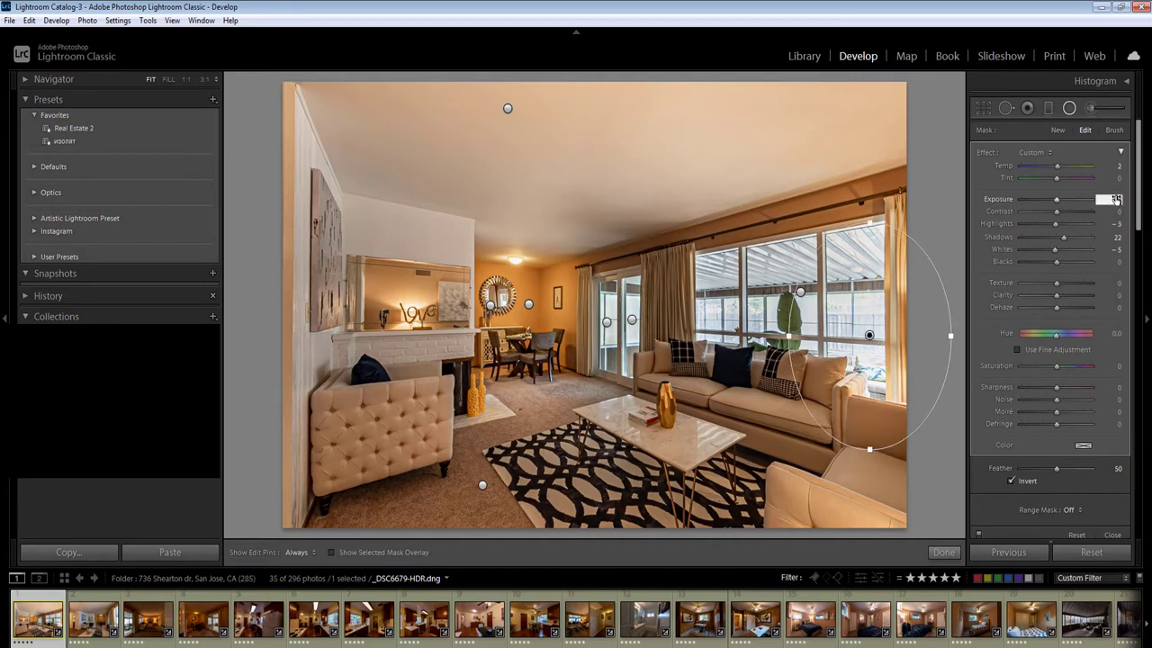
pyautogui.click(1049, 224)
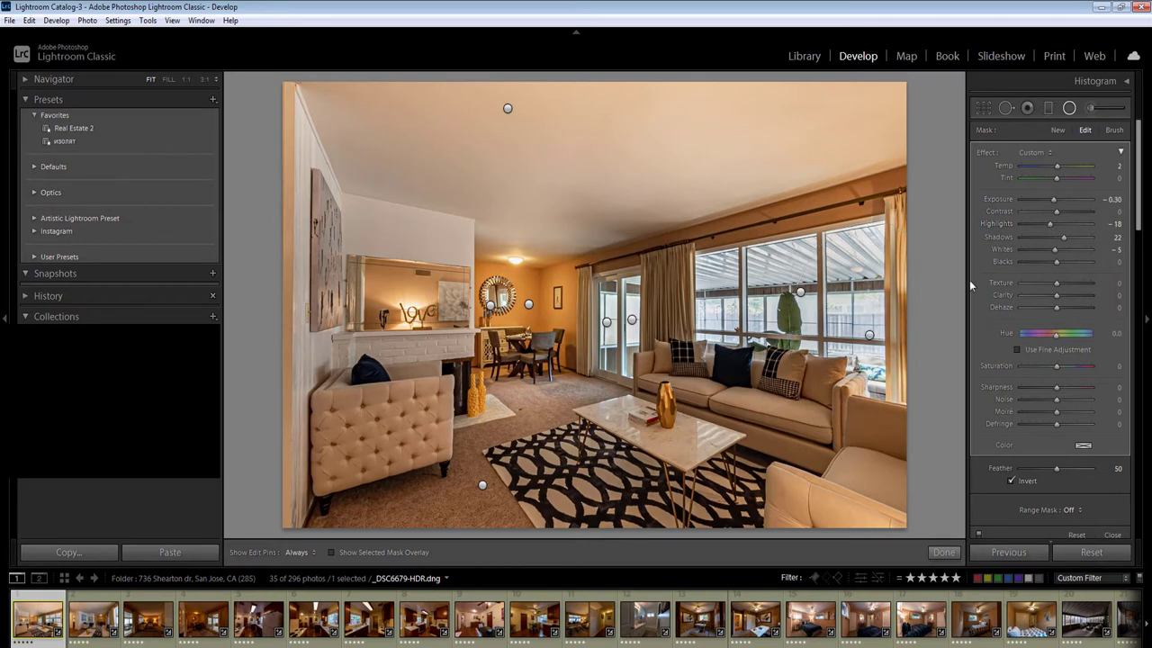
pyautogui.press('Return')
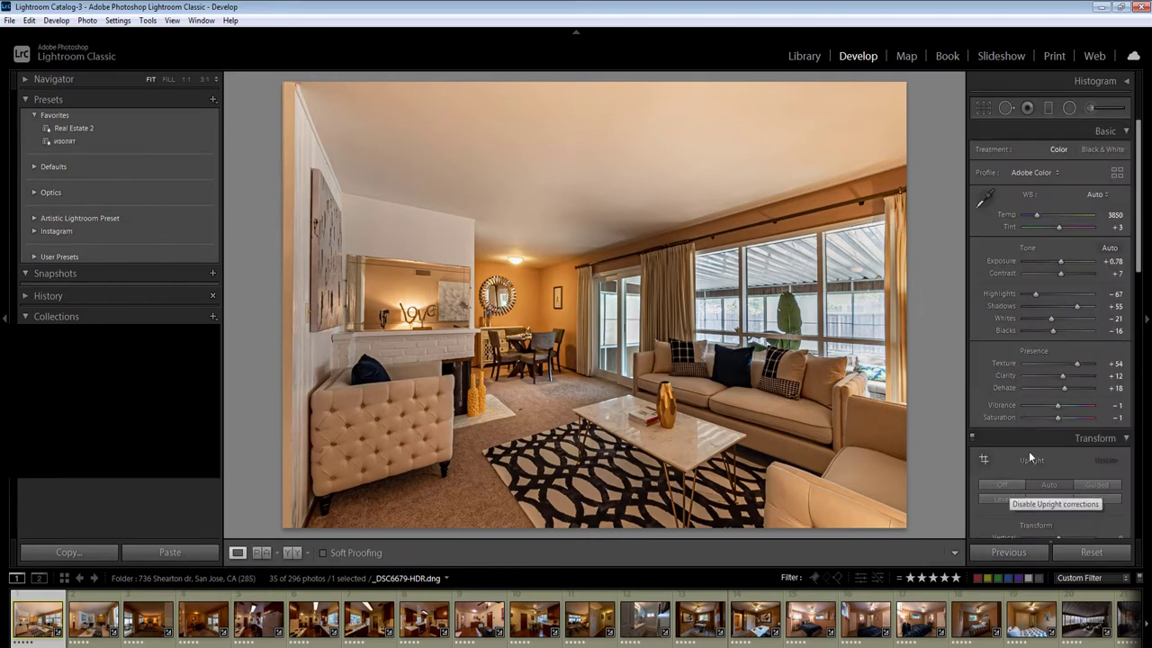
# Synchronize the first photo's develop settings to the first eight photos, leaving out local adjustments, transform and crop
pyautogui.keyDown('shift'); pyautogui.click(418, 621); pyautogui.keyUp('shift')
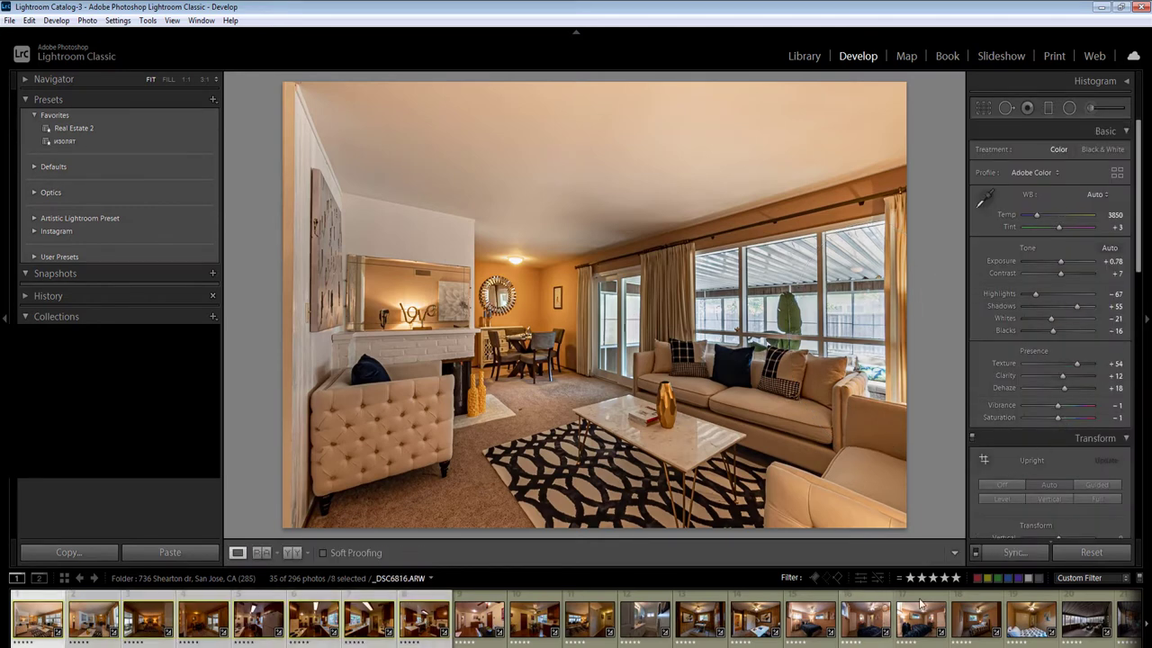
pyautogui.click(1011, 552)
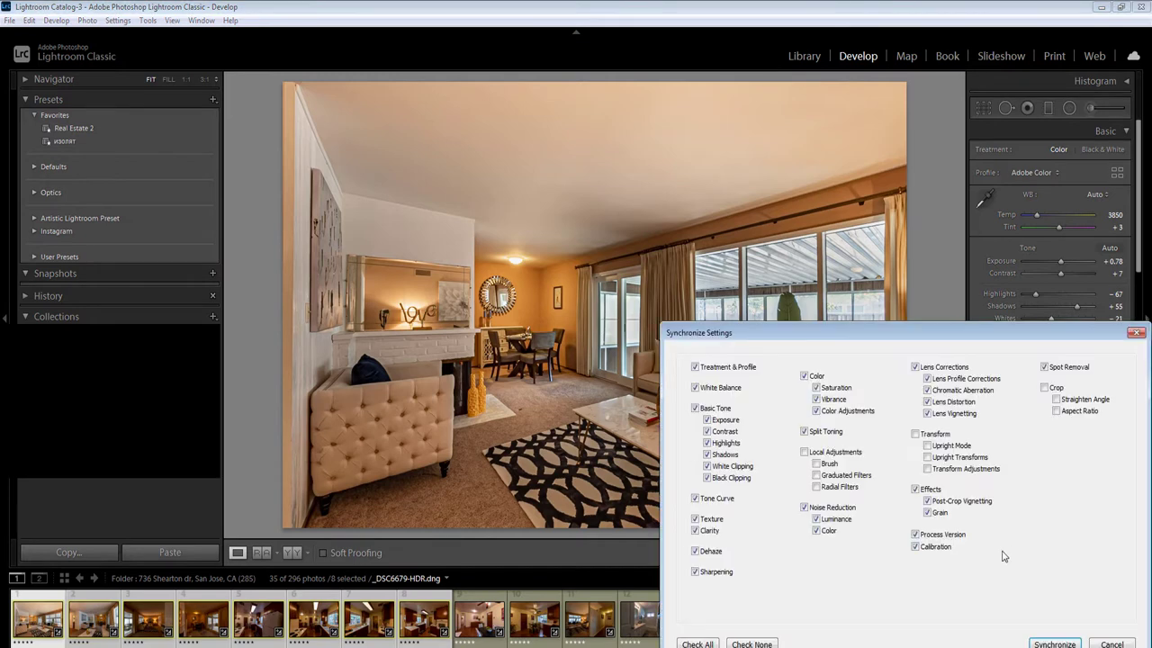
pyautogui.press('Return')
pyautogui.click(474, 630)
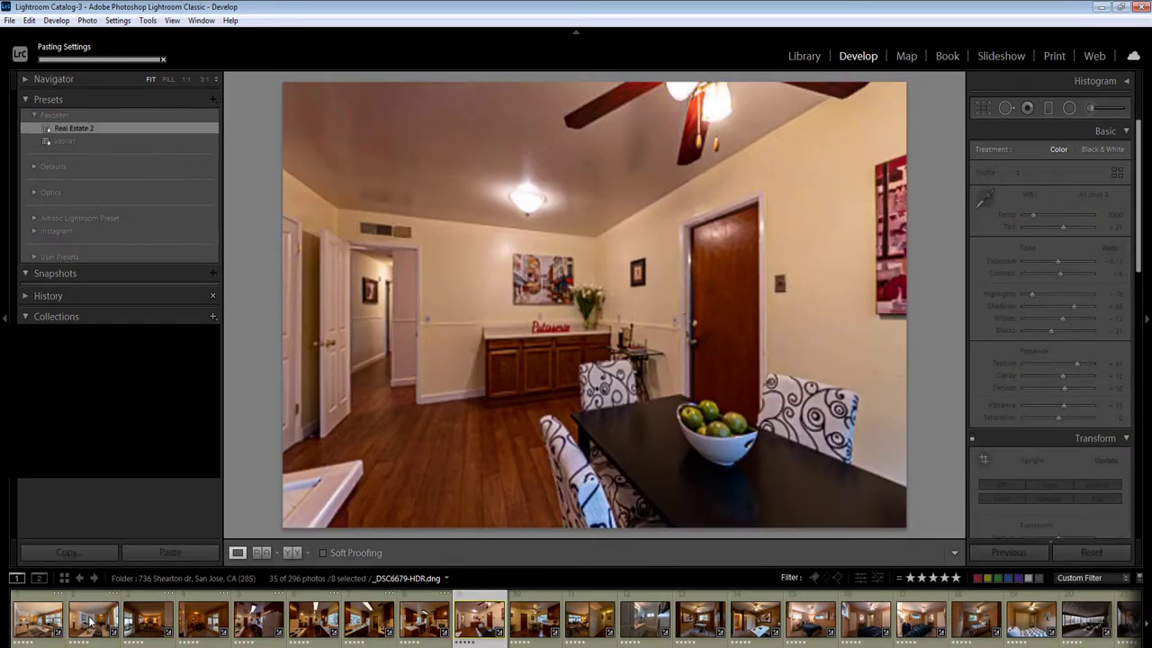
# Open the second photo and set its exposure to +0.68 and its temperature to 3350
pyautogui.click(90, 621)
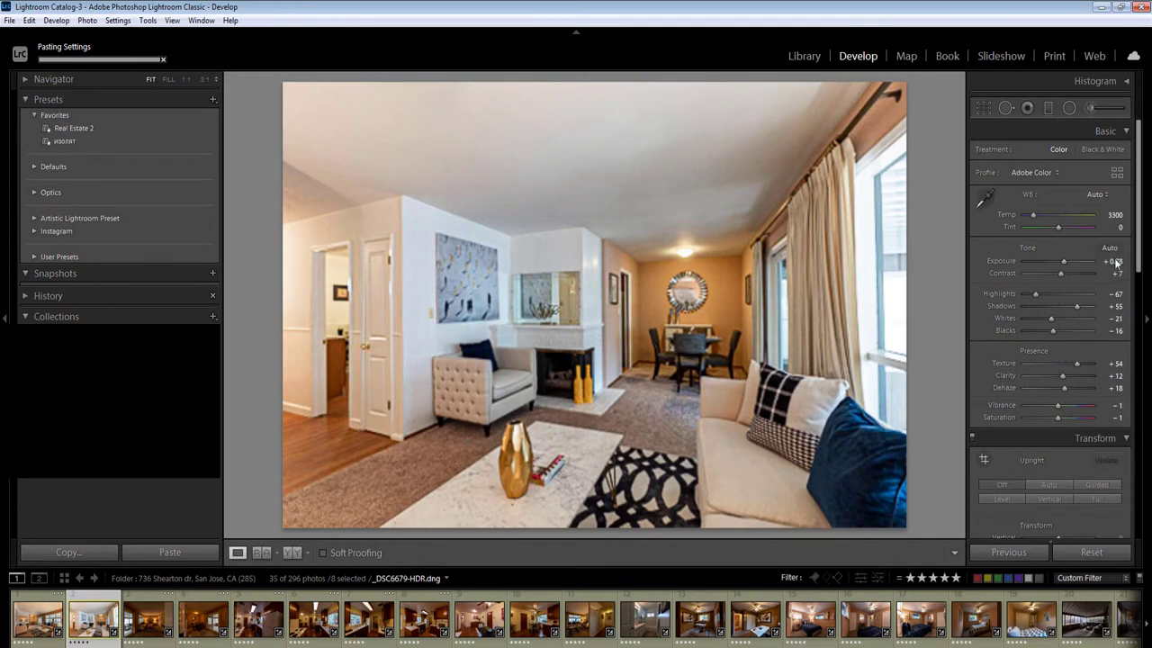
pyautogui.click(1113, 261)
pyautogui.click(1115, 216)
pyautogui.press('Return')
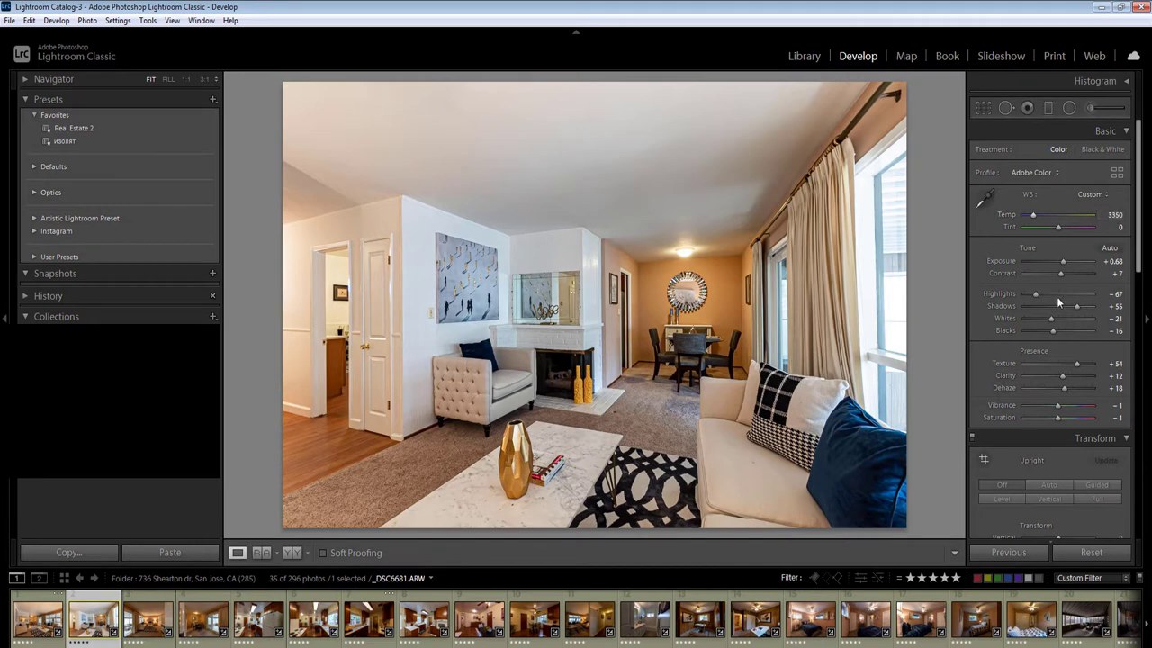
# Add radial filters over the bright window with exposure -0.30, highlights -32 and temperature 20, and over the dining area with exposure 0.30
pyautogui.hotkey('shift', 'm')
pyautogui.moveTo(931, 362); pyautogui.dragTo(993, 467)
pyautogui.click(1112, 200)
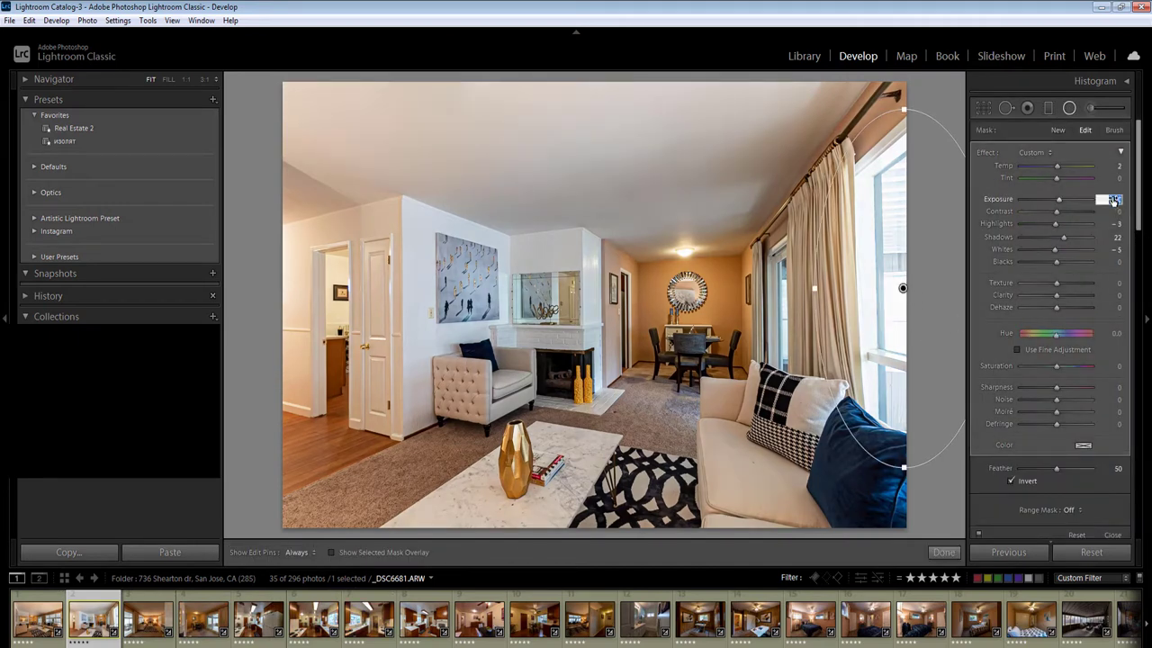
pyautogui.write('-.3')
pyautogui.moveTo(1054, 224); pyautogui.dragTo(1044, 224)
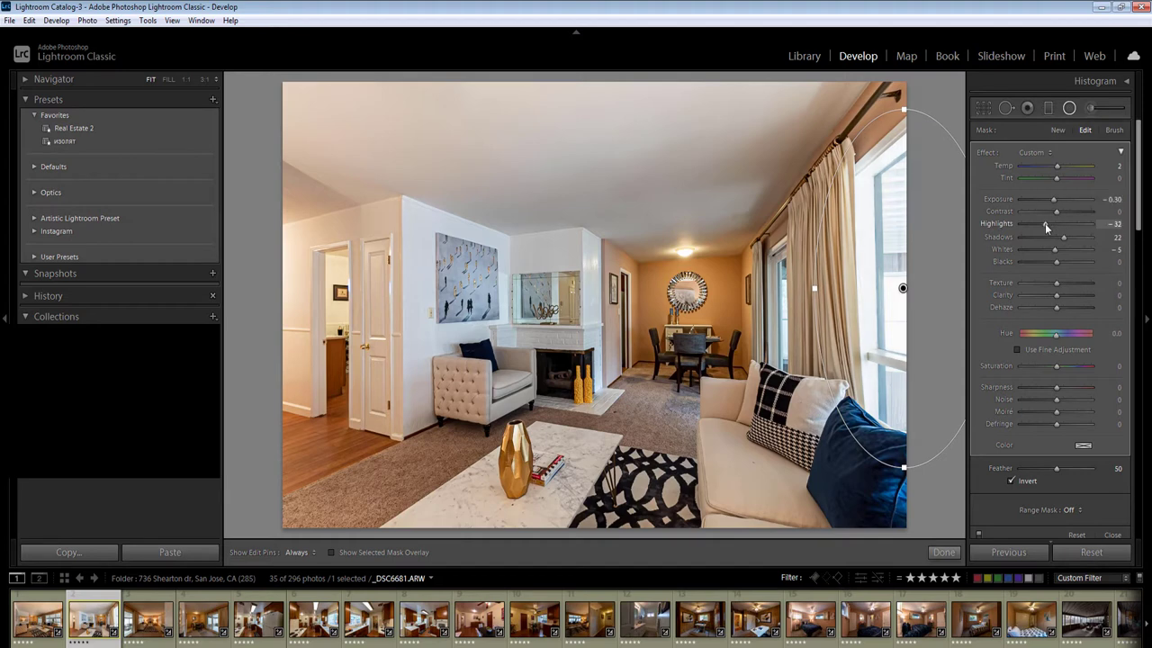
pyautogui.click(1115, 168)
pyautogui.write('20')
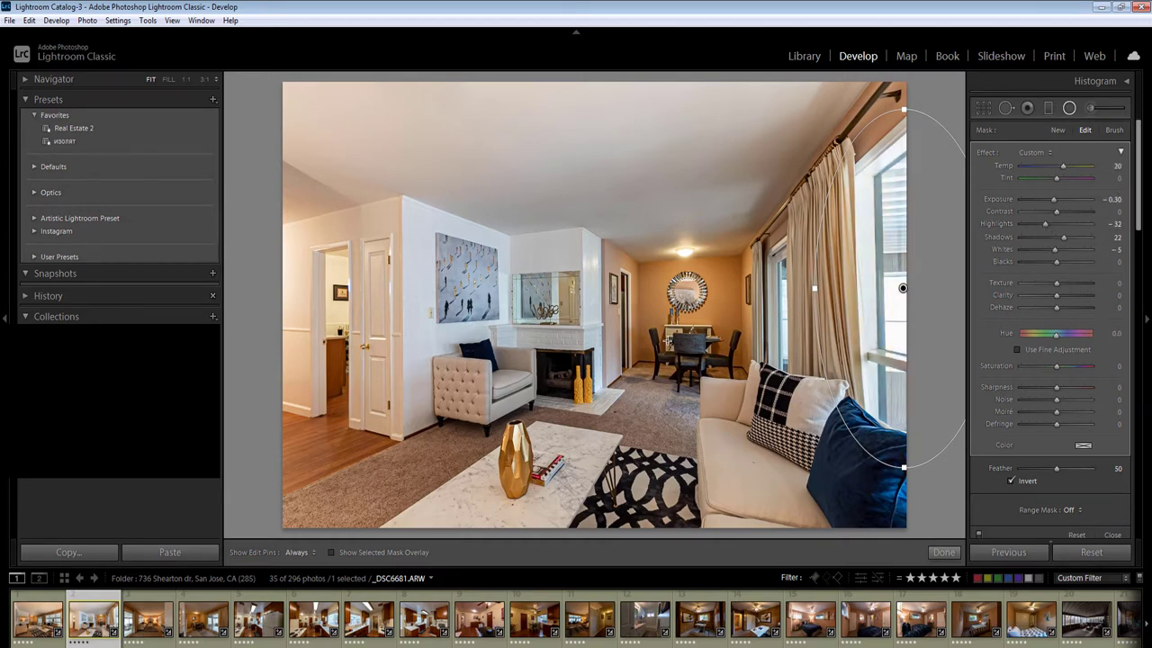
pyautogui.moveTo(649, 308); pyautogui.dragTo(725, 401)
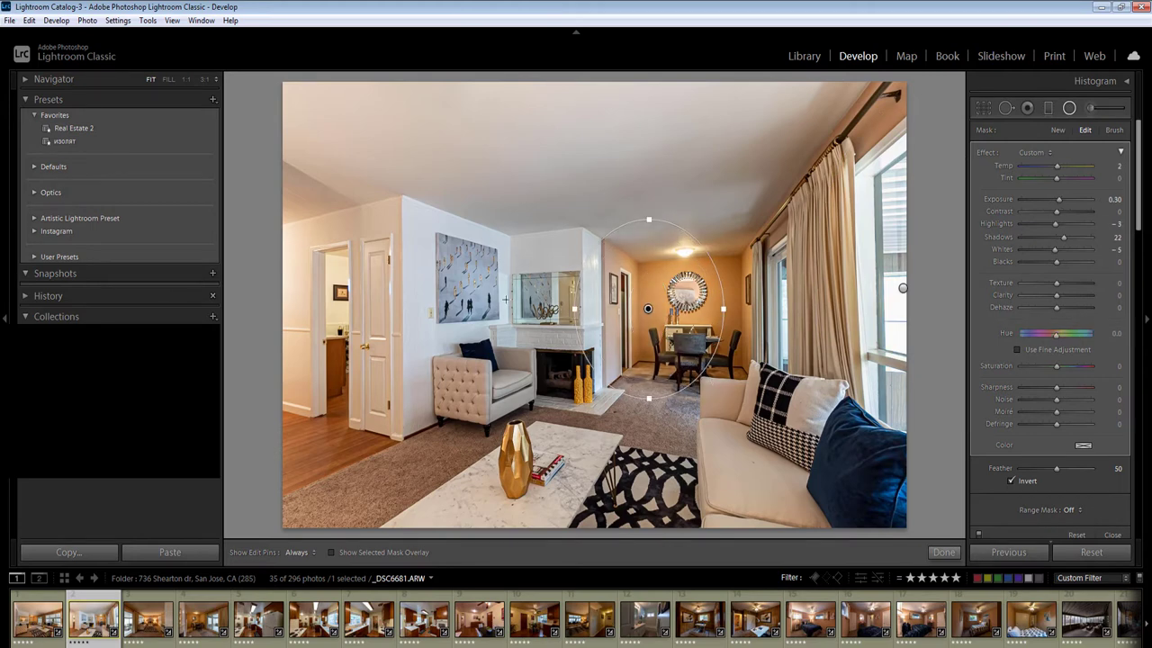
pyautogui.press('Return')
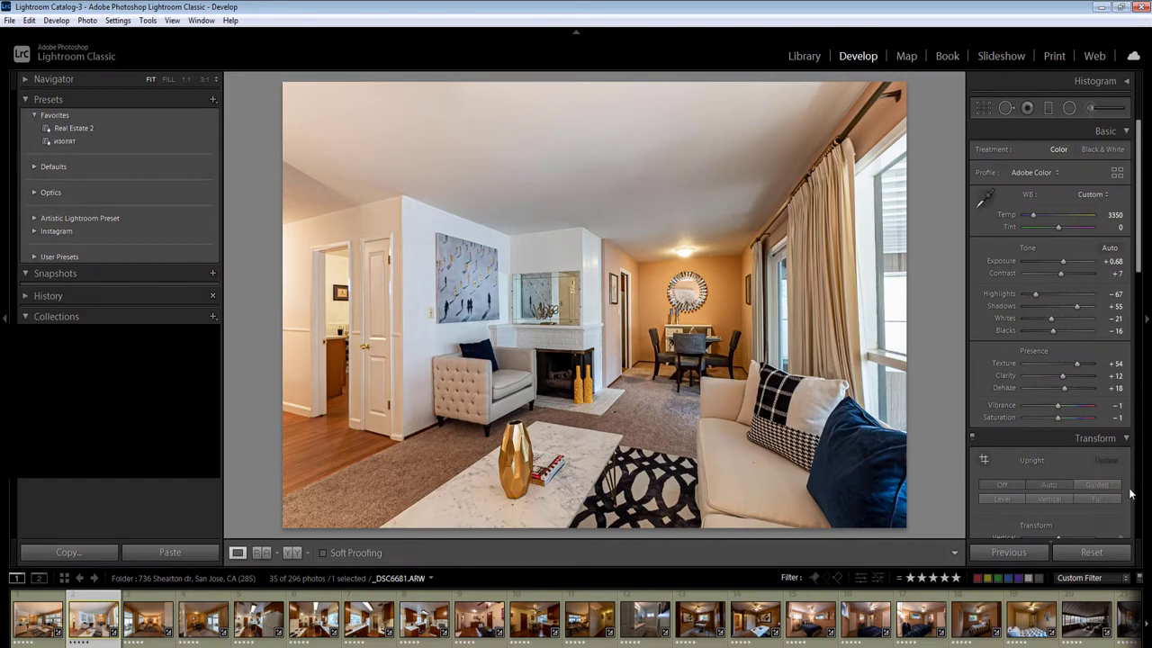
# Open the third photo and set its white balance temperature to 4050
pyautogui.press('Right')
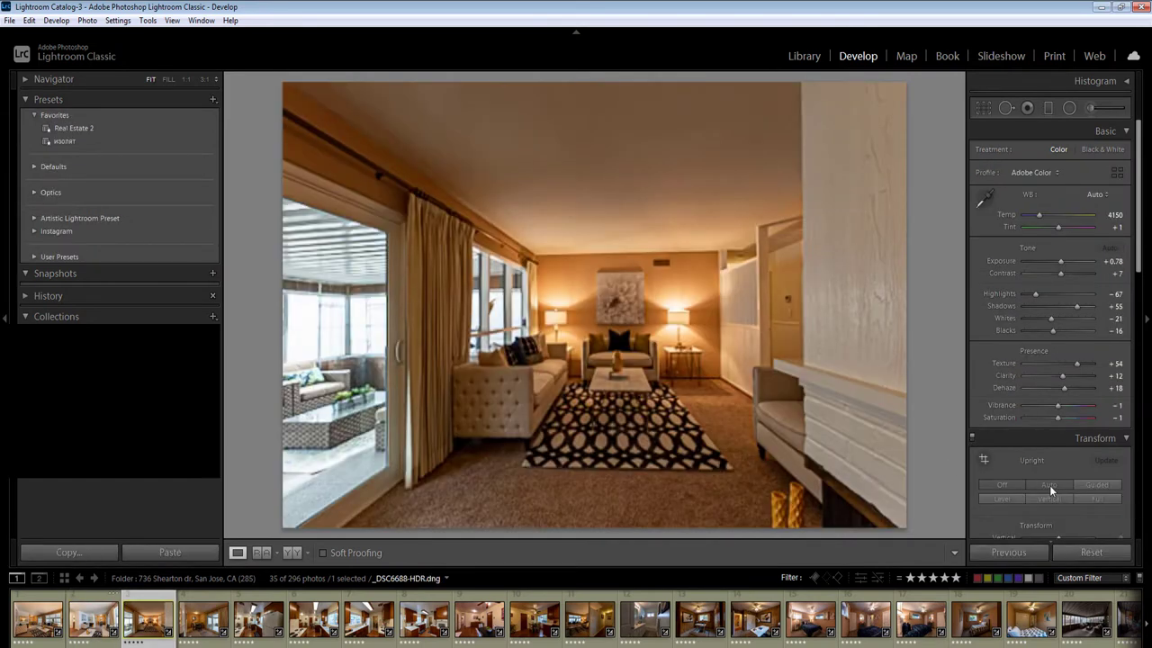
pyautogui.click(1116, 216)
pyautogui.press('Down')
pyautogui.press('Down')
pyautogui.press('Return')
# Add a wide radial filter across the third photo's ceiling with an exposure of 1.00
pyautogui.hotkey('shift', 'm')
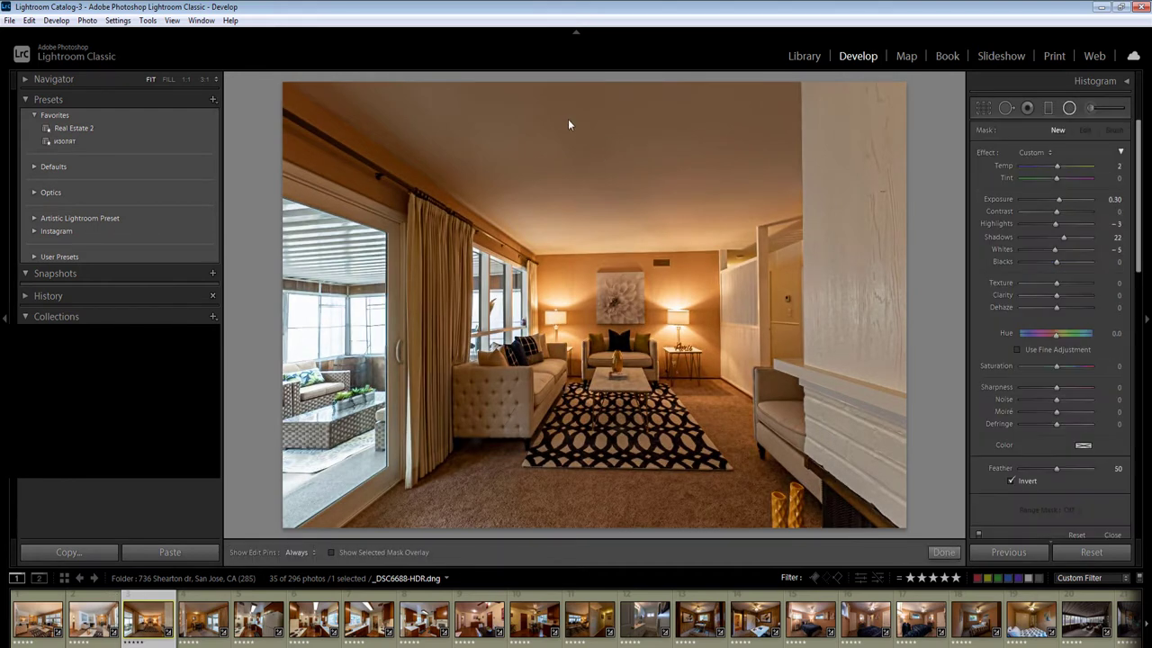
pyautogui.click(1114, 199)
pyautogui.press('Down')
pyautogui.press('Down')
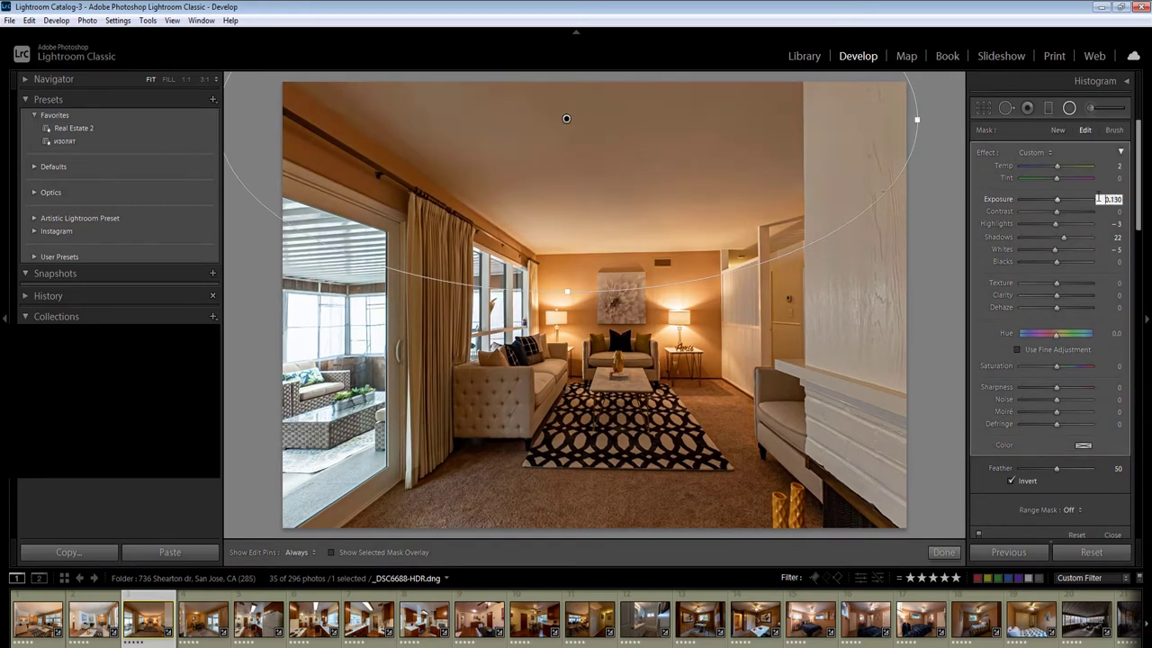
pyautogui.write('1')
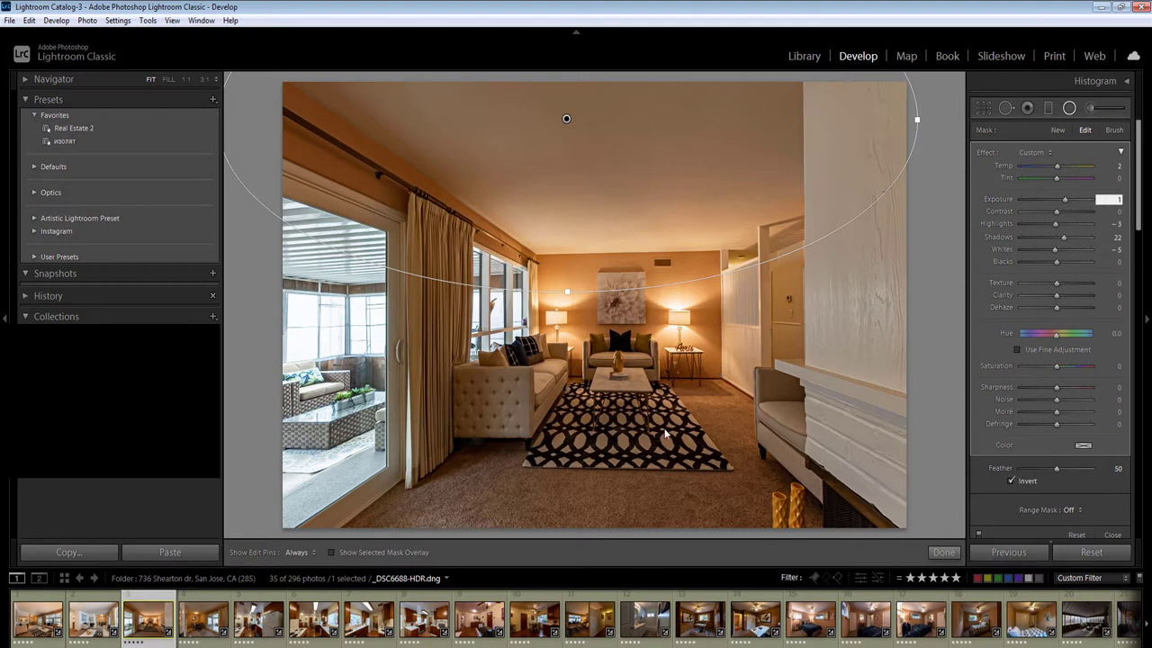
pyautogui.press('Return')
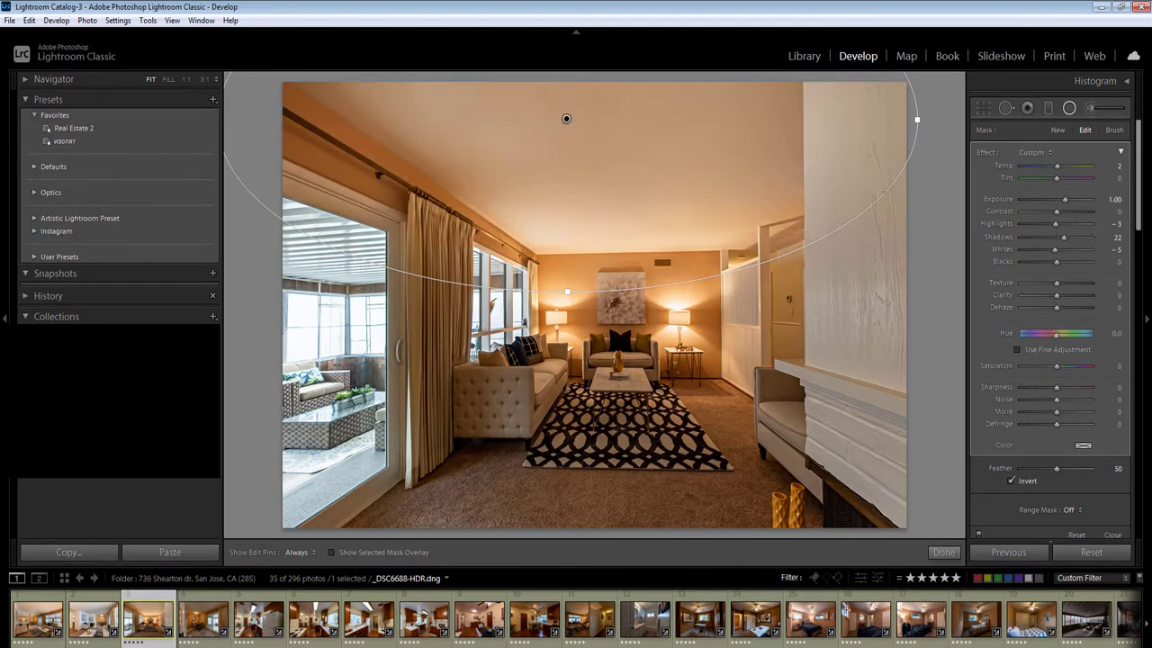
# Add a radial filter over the carpet and rug with exposure 1.00, and a tall brightening one over the white fireplace wall
pyautogui.click(626, 475)
pyautogui.click(1114, 200)
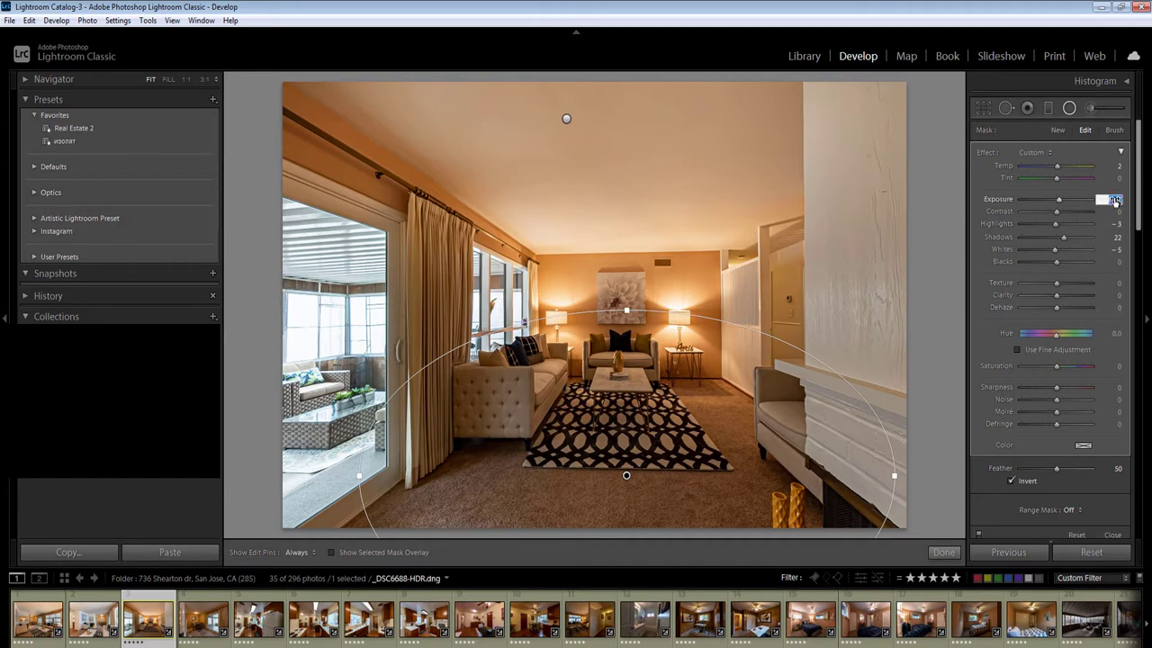
pyautogui.write('1')
pyautogui.press('Return')
pyautogui.moveTo(890, 270); pyautogui.dragTo(992, 565)
# Add a radial filter fitted to the sliding glass door with exposure -0.60, highlights -33, whites -33 and temperature 16
pyautogui.moveTo(315, 387); pyautogui.dragTo(424, 556)
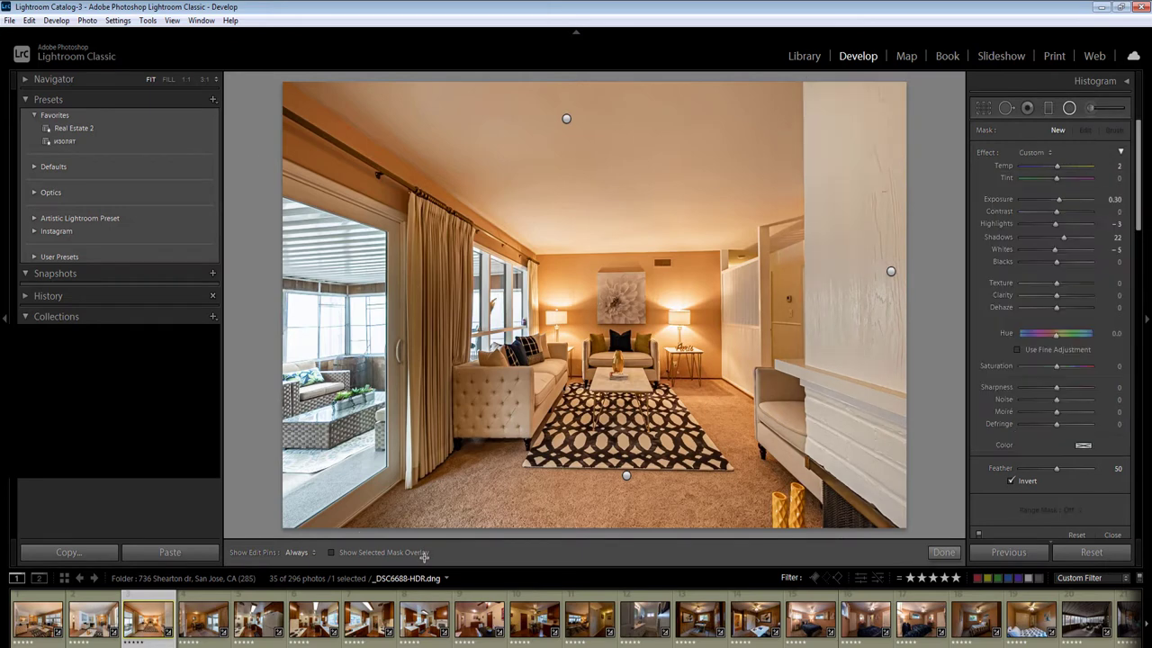
pyautogui.click(1111, 200)
pyautogui.write('-0.1')
pyautogui.press('Return')
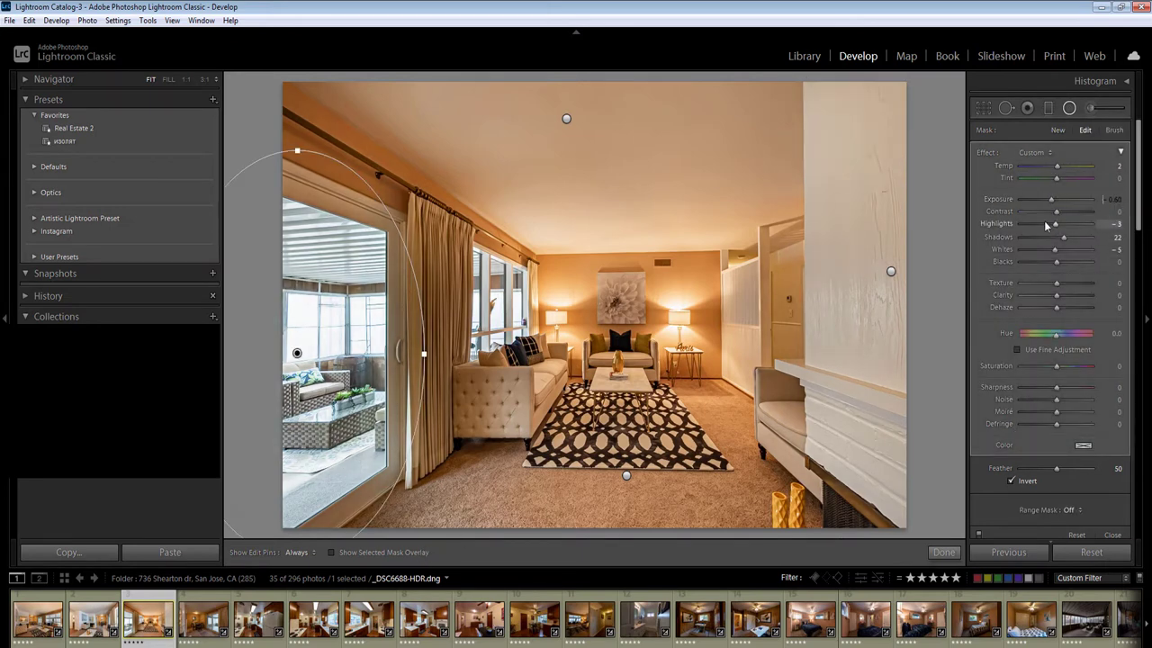
pyautogui.moveTo(1054, 223); pyautogui.dragTo(1043, 249)
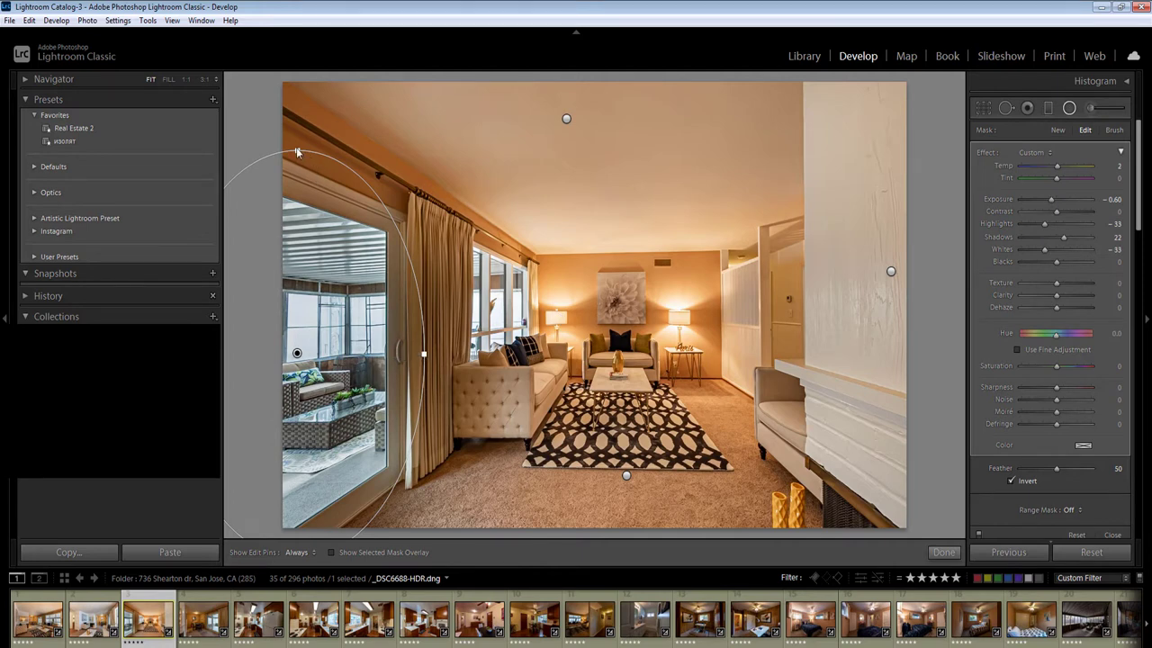
pyautogui.moveTo(297, 151); pyautogui.dragTo(299, 183)
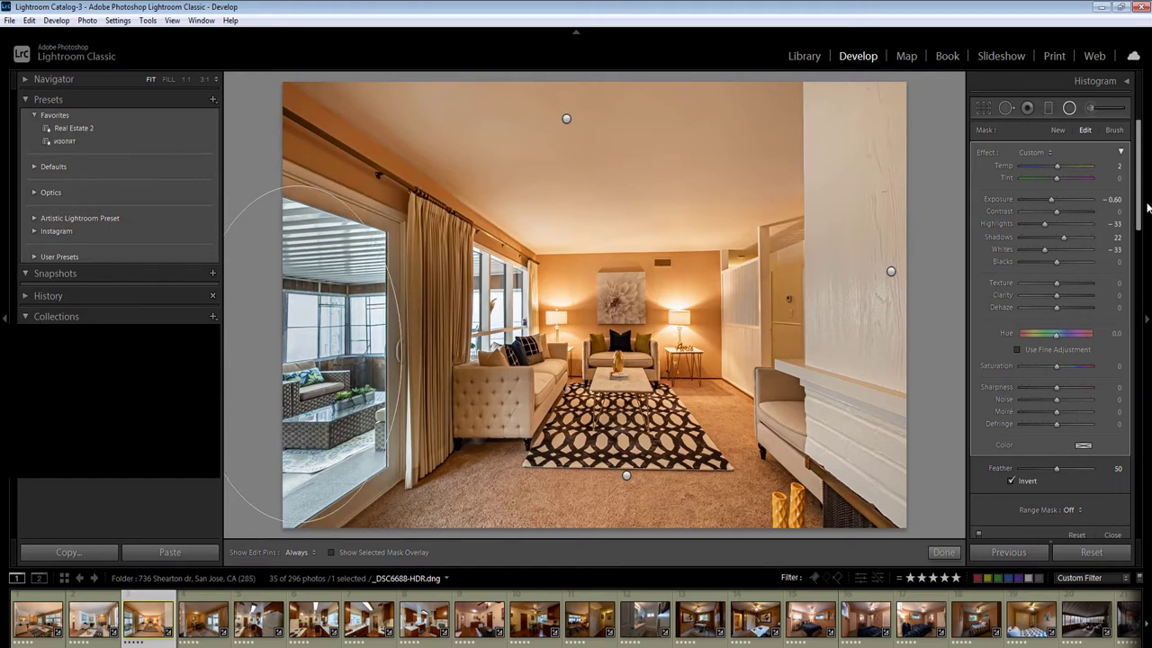
pyautogui.click(1117, 165)
pyautogui.write('16')
pyautogui.press('Return')
# Give a small radial filter over the far window an exposure of -0.50 and a temperature of 10, and close the filter tool
pyautogui.press('Up')
pyautogui.press('Return')
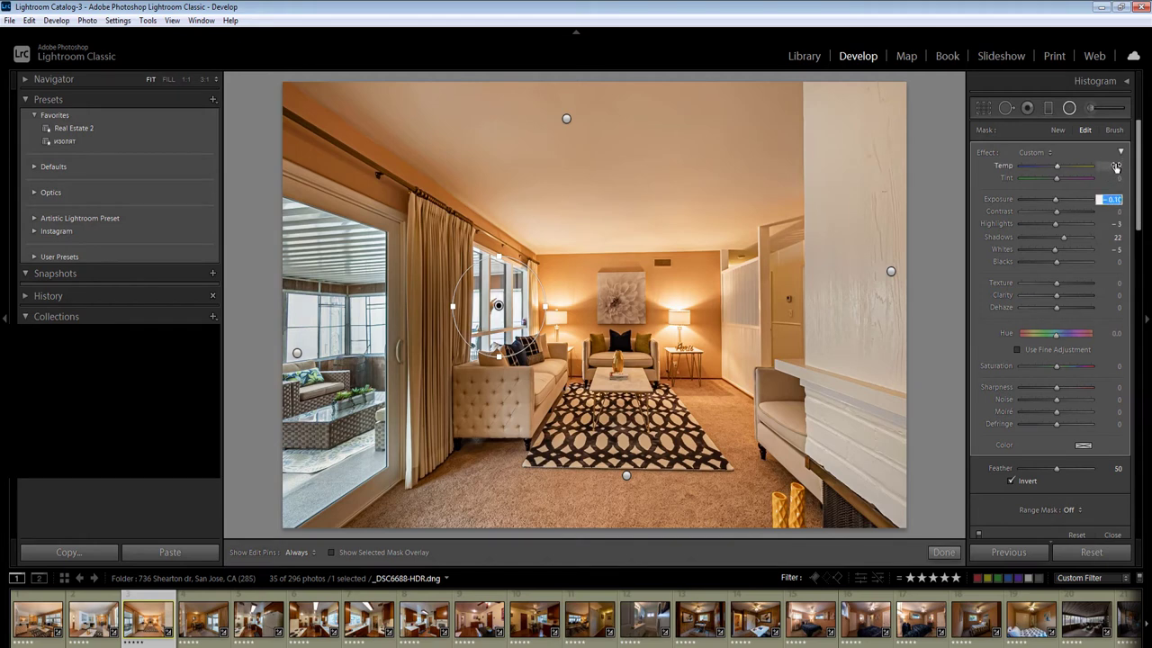
pyautogui.write('-0.5')
pyautogui.click(1115, 166)
pyautogui.write('10')
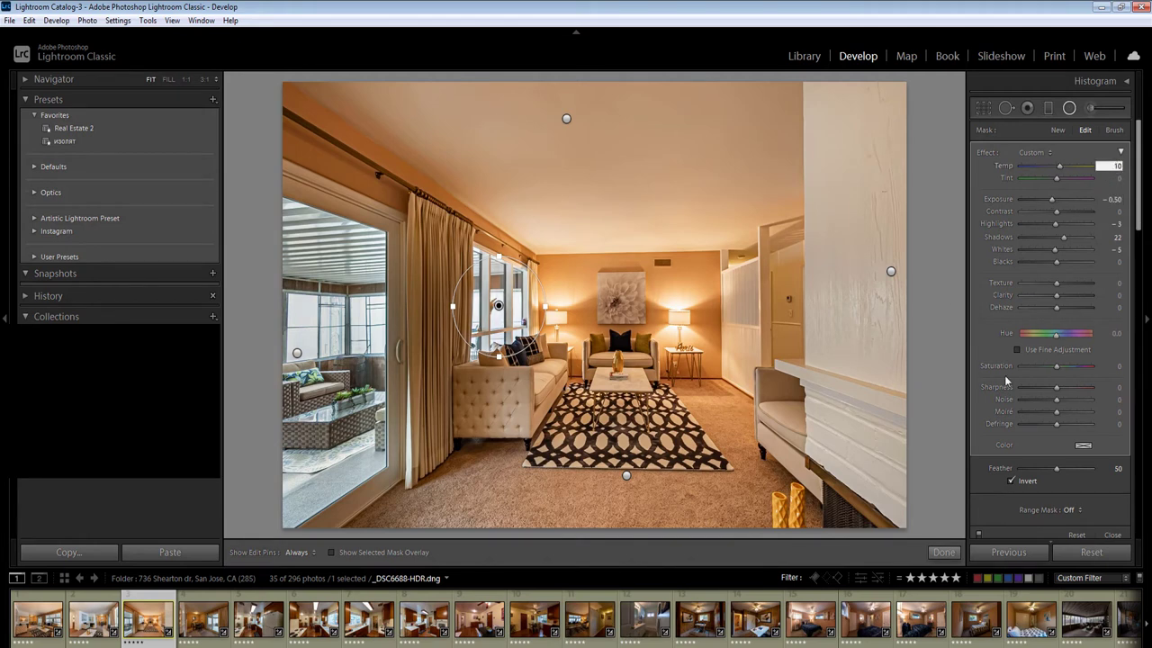
pyautogui.press('Return')
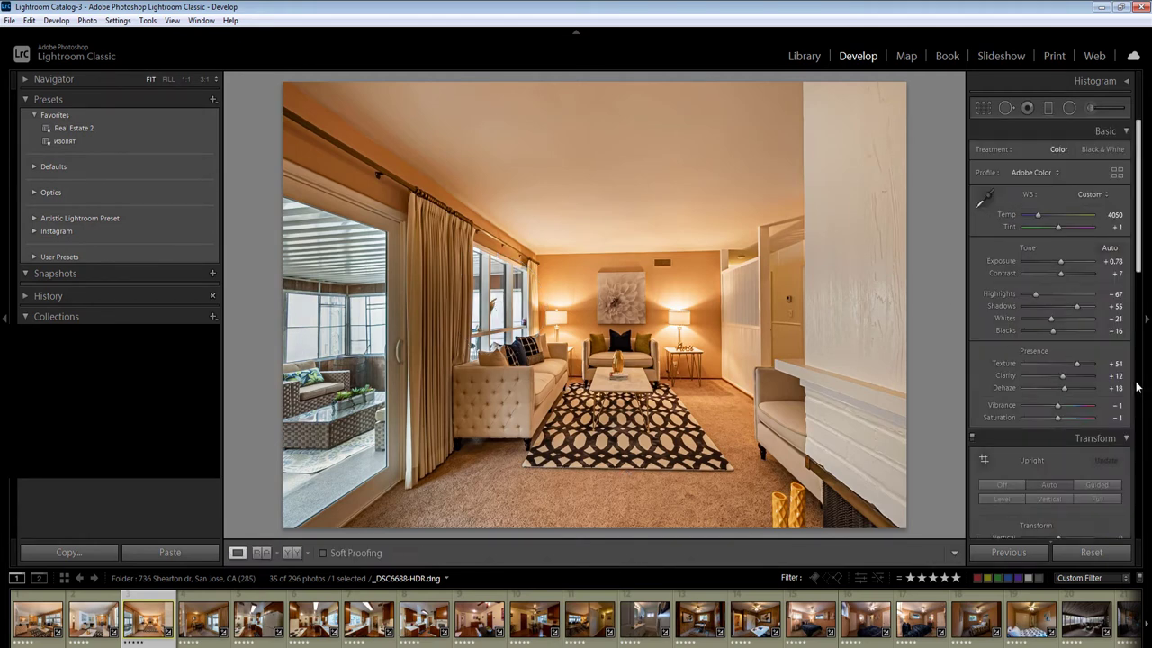
# Lower the third photo's orange saturation to -18 and move on to the fourth photo
pyautogui.scroll(-10, 1063, 389)
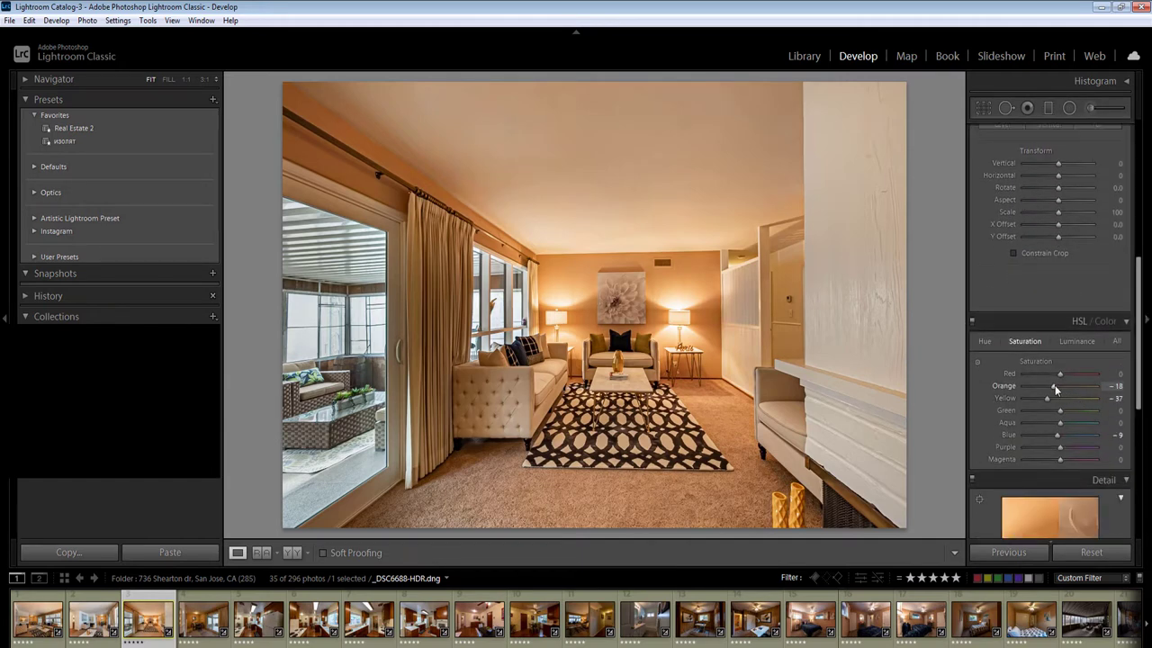
pyautogui.press('Right')
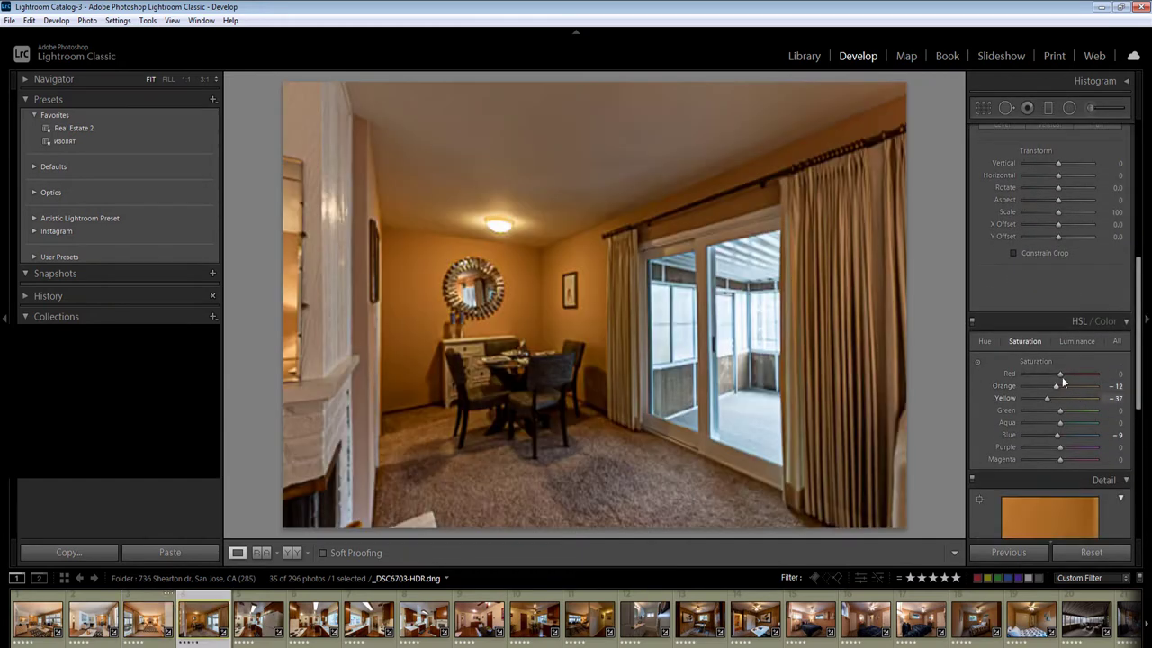
# Straighten the fourth photo's perspective with Upright, then add a wide radial filter over the ceiling and raise its exposure
pyautogui.scroll(5, 1062, 346)
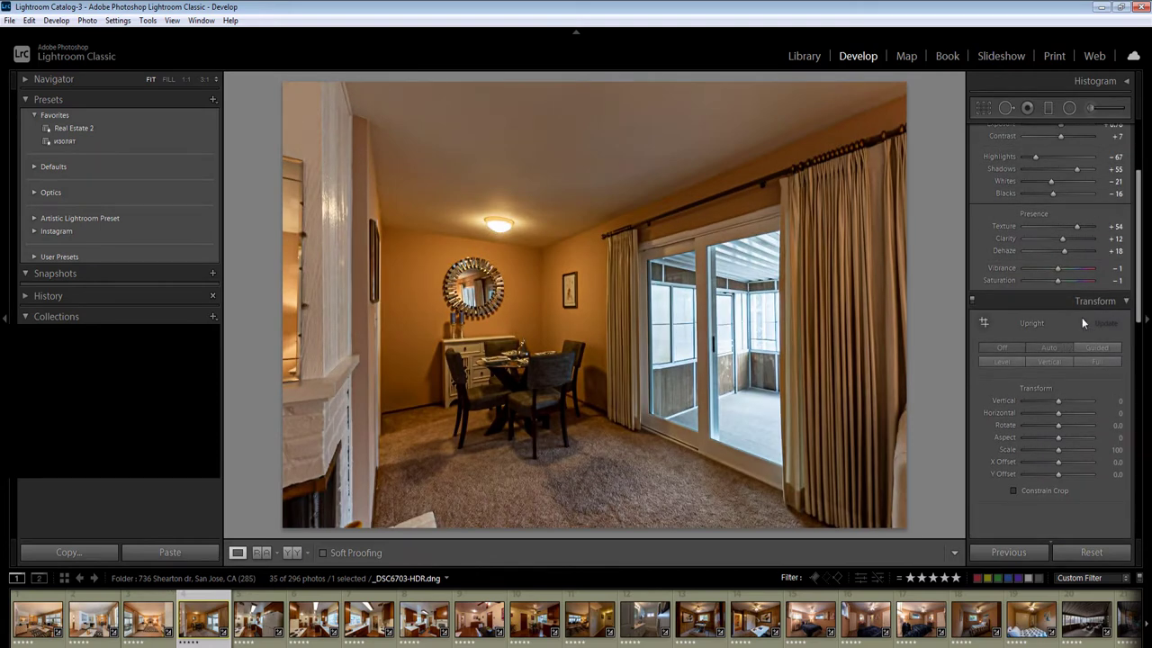
pyautogui.hotkey('shift', 'm')
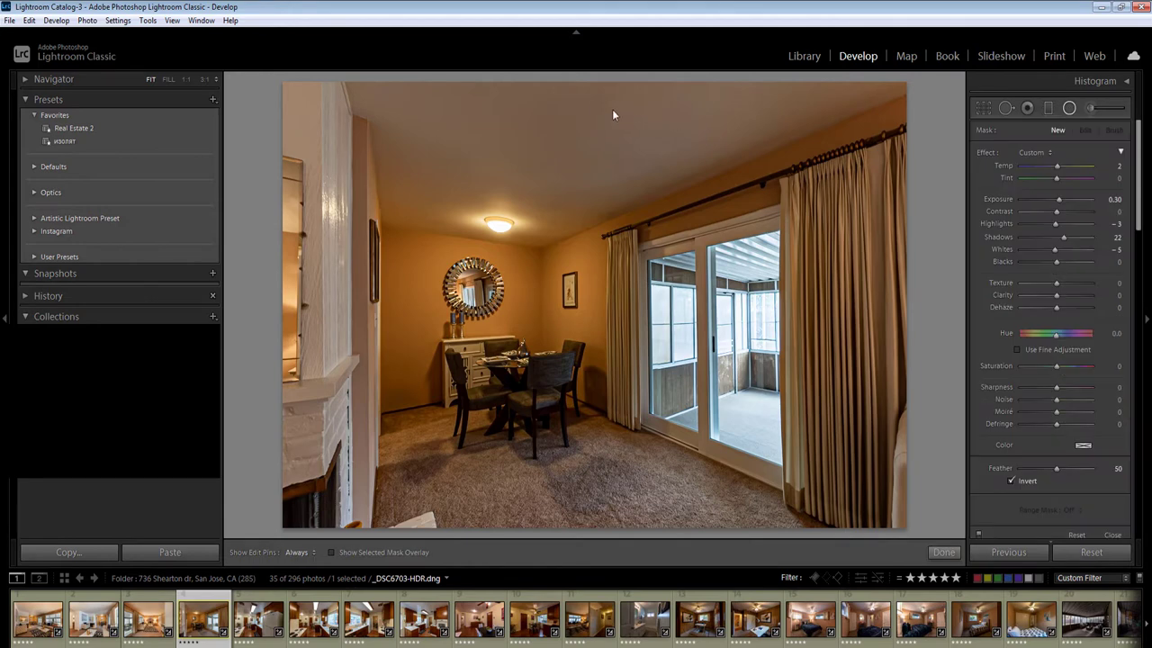
pyautogui.moveTo(736, 175); pyautogui.dragTo(1012, 262)
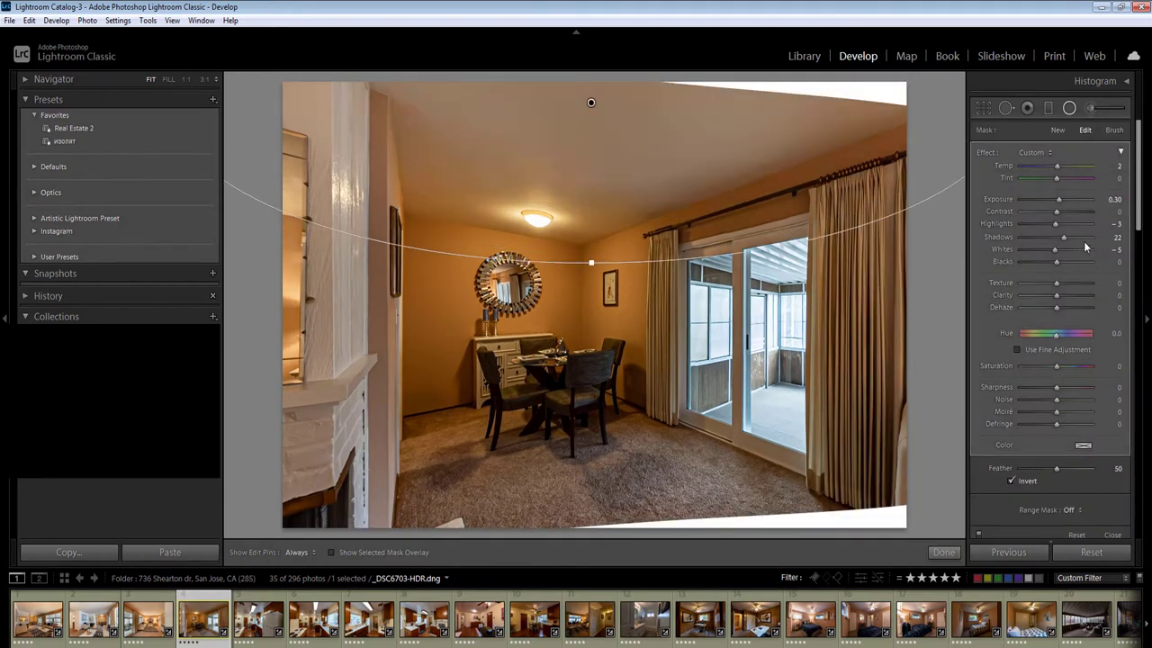
pyautogui.click(1113, 198)
pyautogui.hotkey('shift', 'Up')
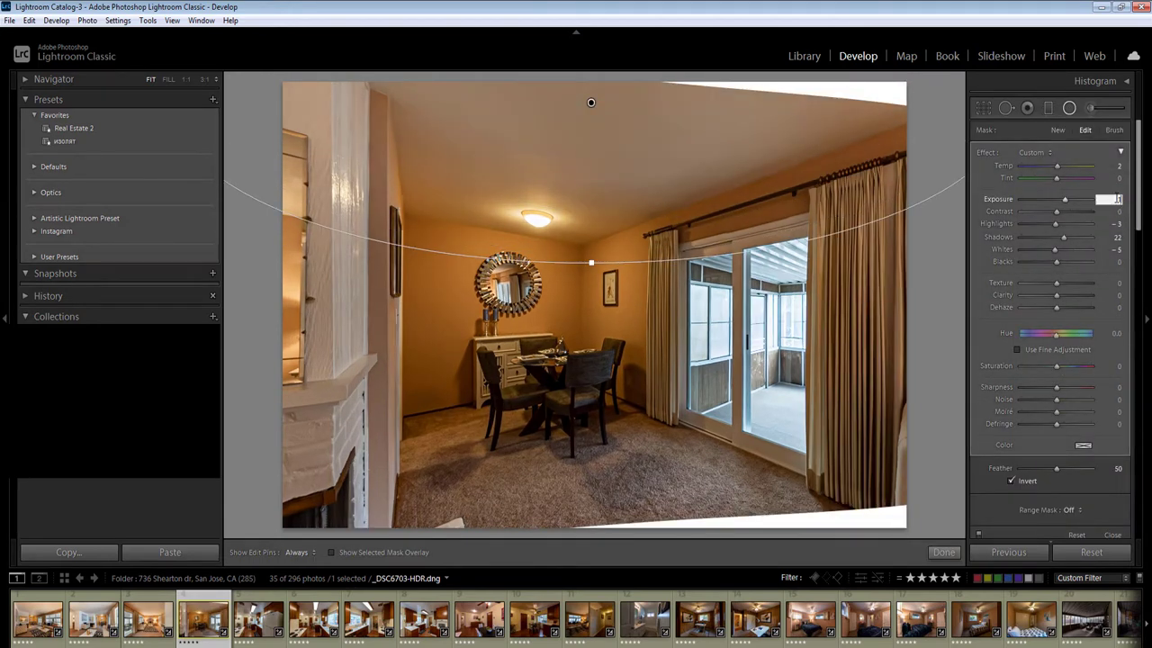
pyautogui.write('.45')
pyautogui.press('Return')
pyautogui.press('Return')
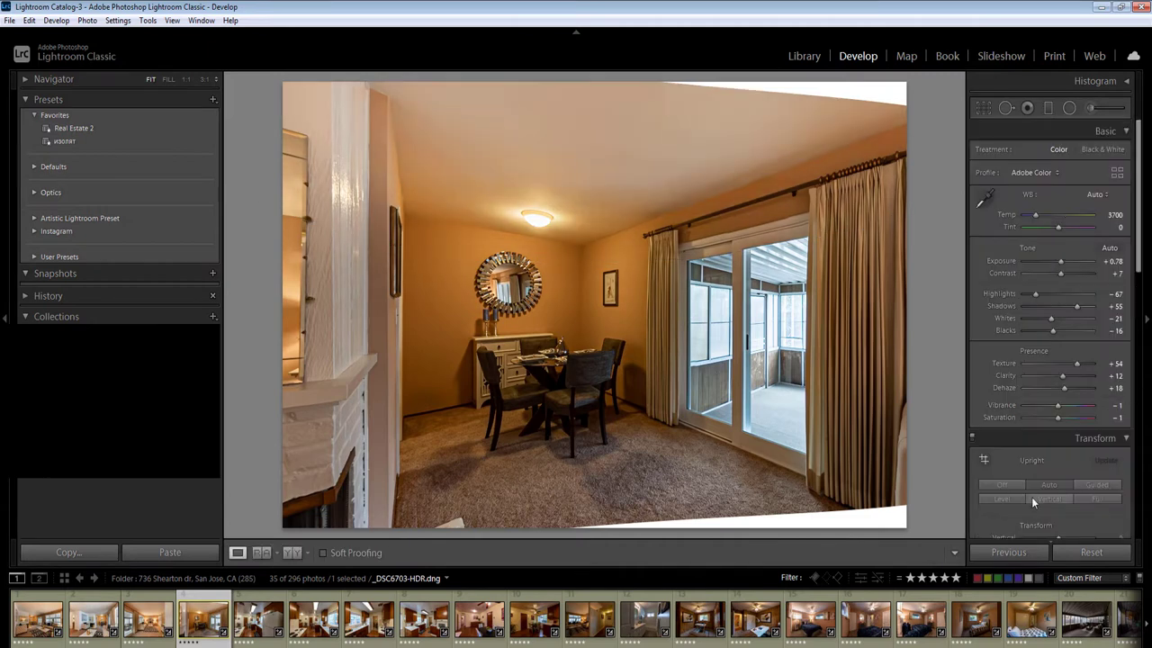
# Constrain the crop of the dining room photo to remove the white corners left by the perspective correction
pyautogui.moveTo(1139, 258); pyautogui.dragTo(1145, 344)
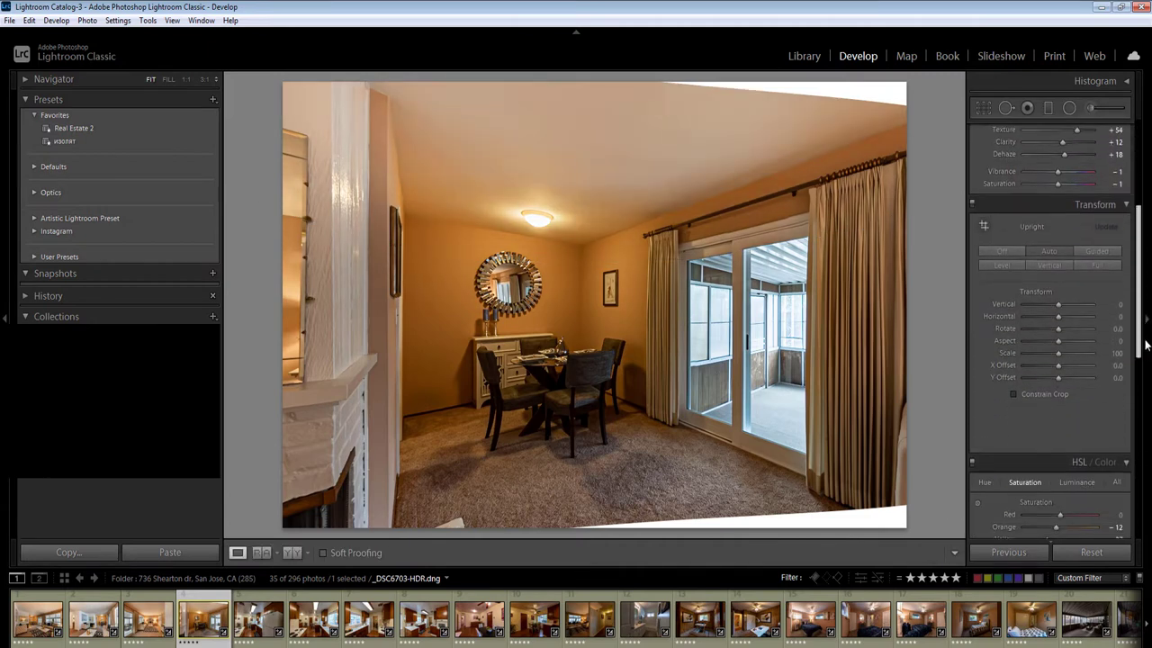
pyautogui.scroll(-1, 1053, 342)
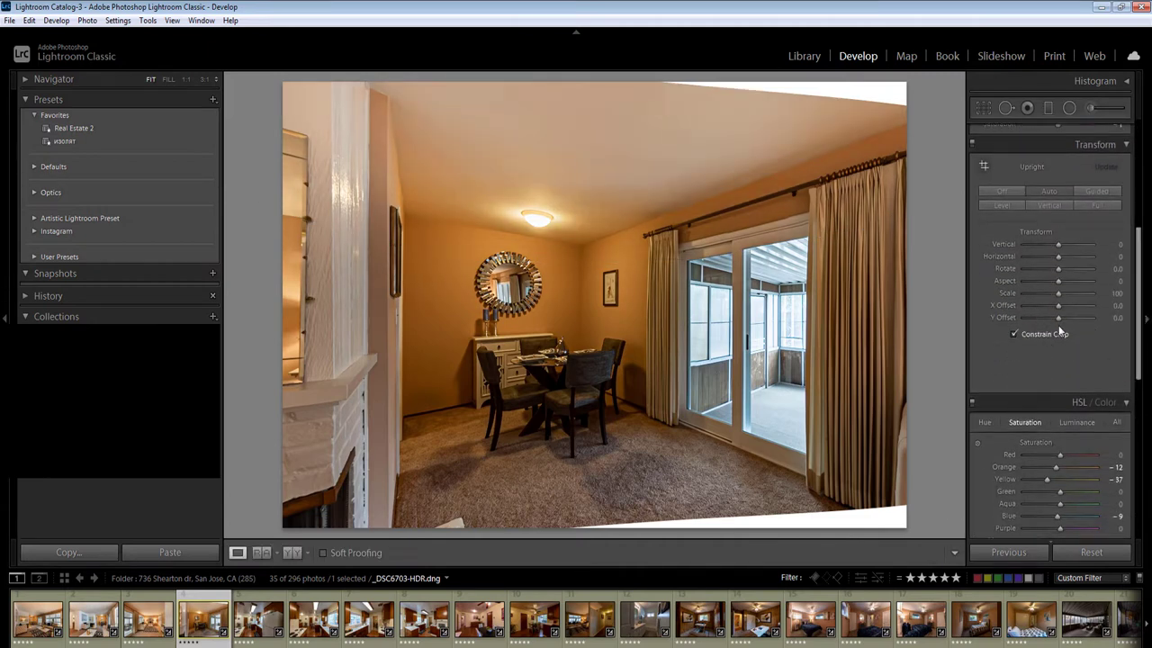
pyautogui.moveTo(1139, 367); pyautogui.dragTo(1139, 258)
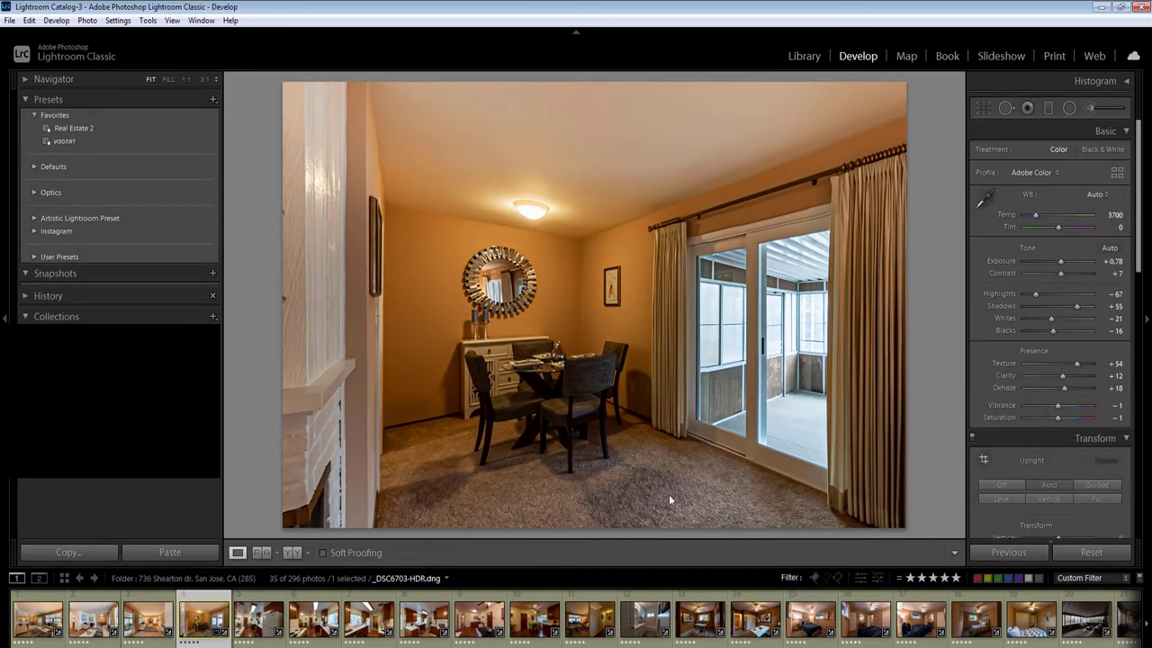
# Add a large radial filter over the dining table and mirror wall with exposure 0.70
pyautogui.hotkey('shift', 'm')
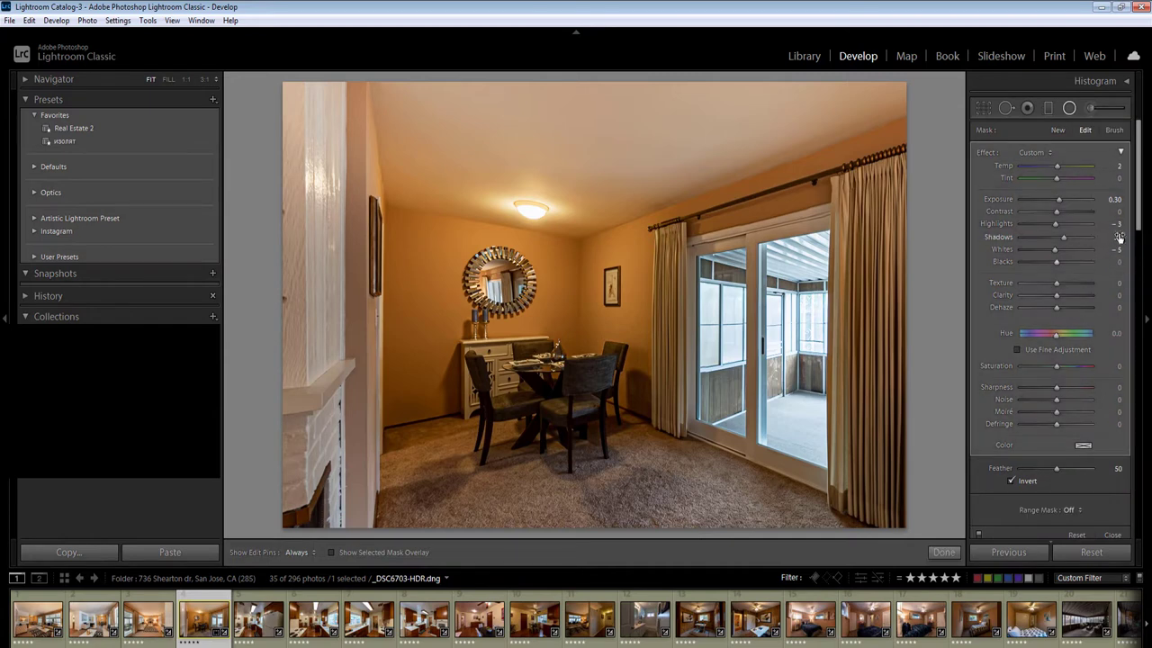
pyautogui.click(1114, 200)
pyautogui.write('1')
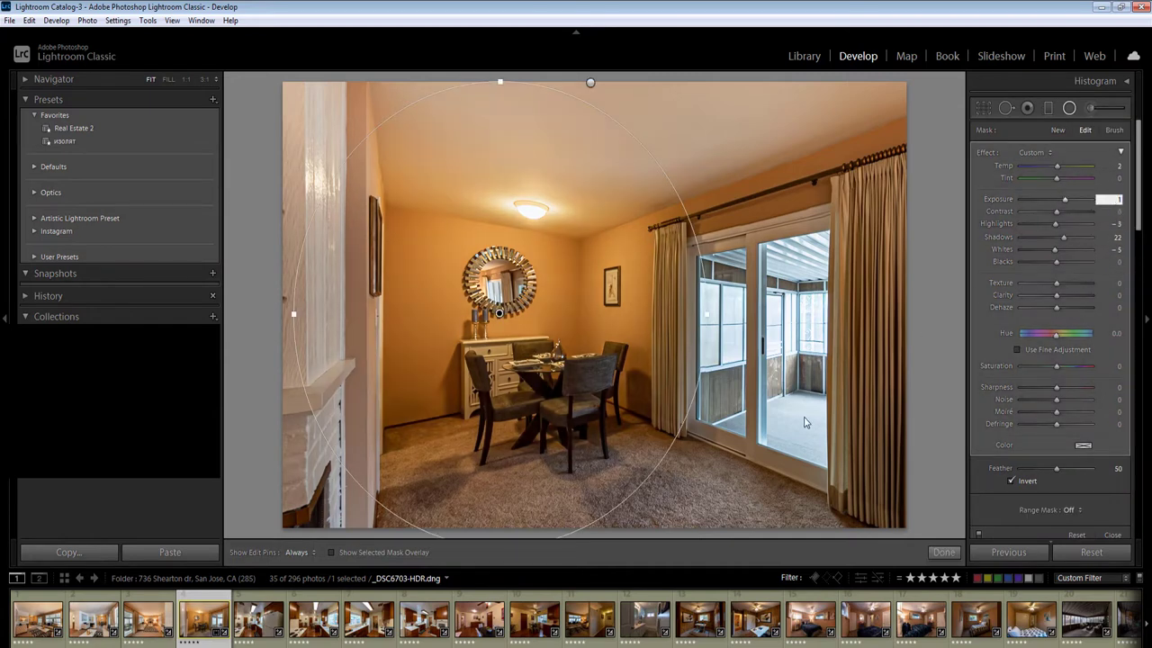
pyautogui.press('Return')
pyautogui.write('0.7')
pyautogui.press('Return')
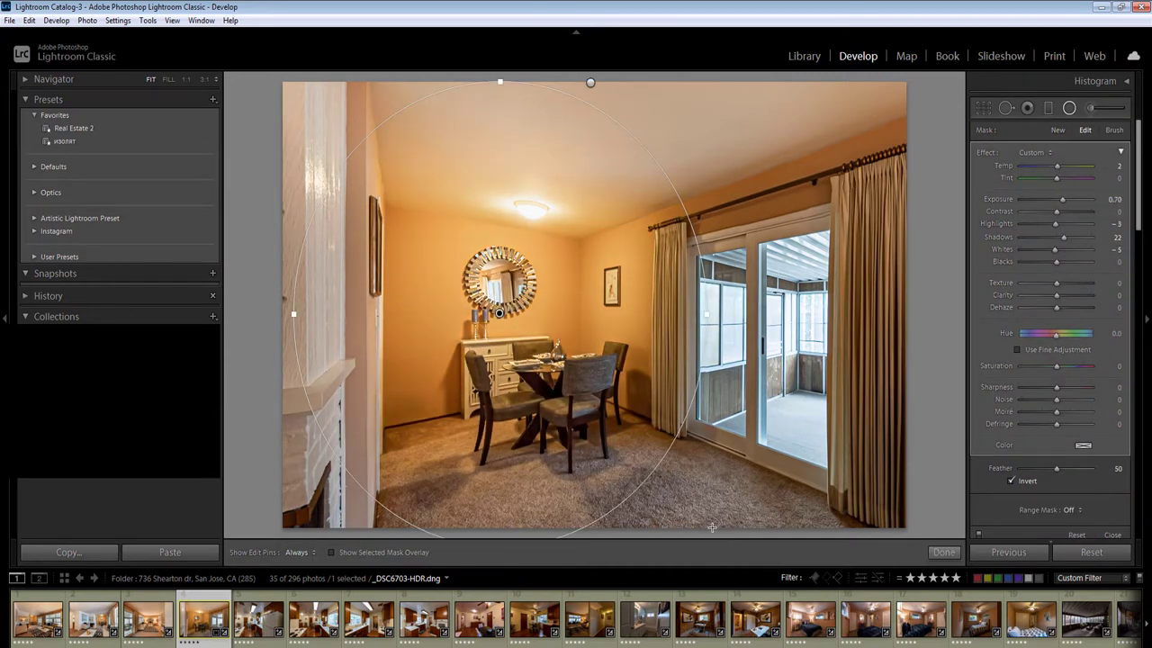
# Add a wide brightening radial filter across the carpet in front of the dining table
pyautogui.press('Return')
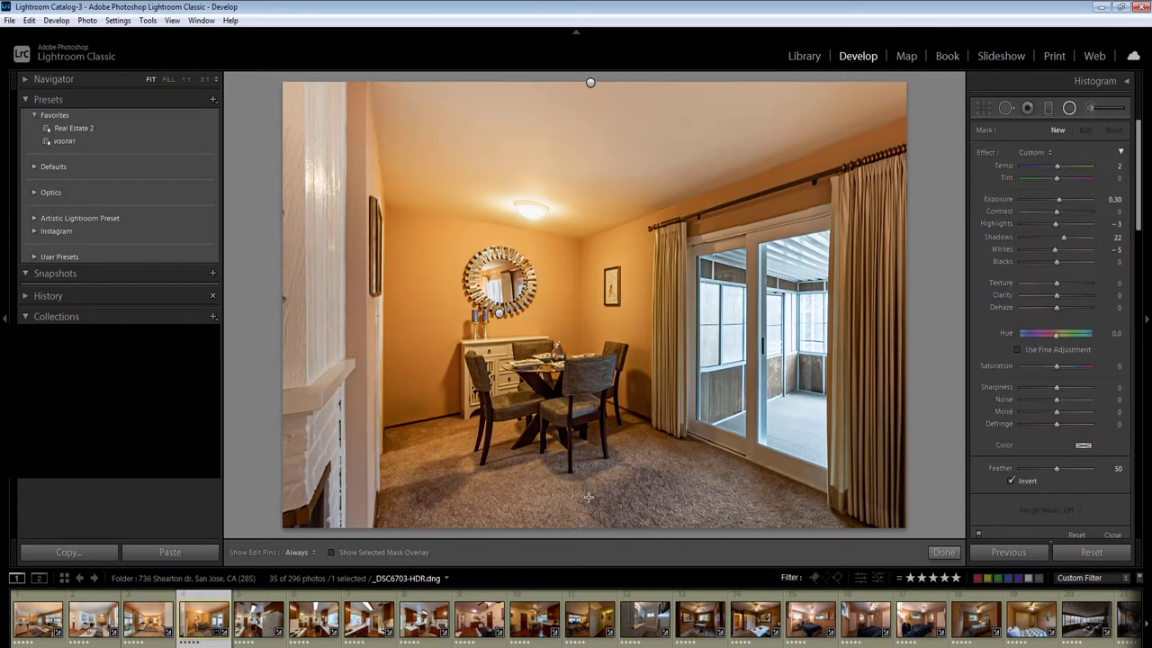
pyautogui.moveTo(785, 603); pyautogui.dragTo(838, 632)
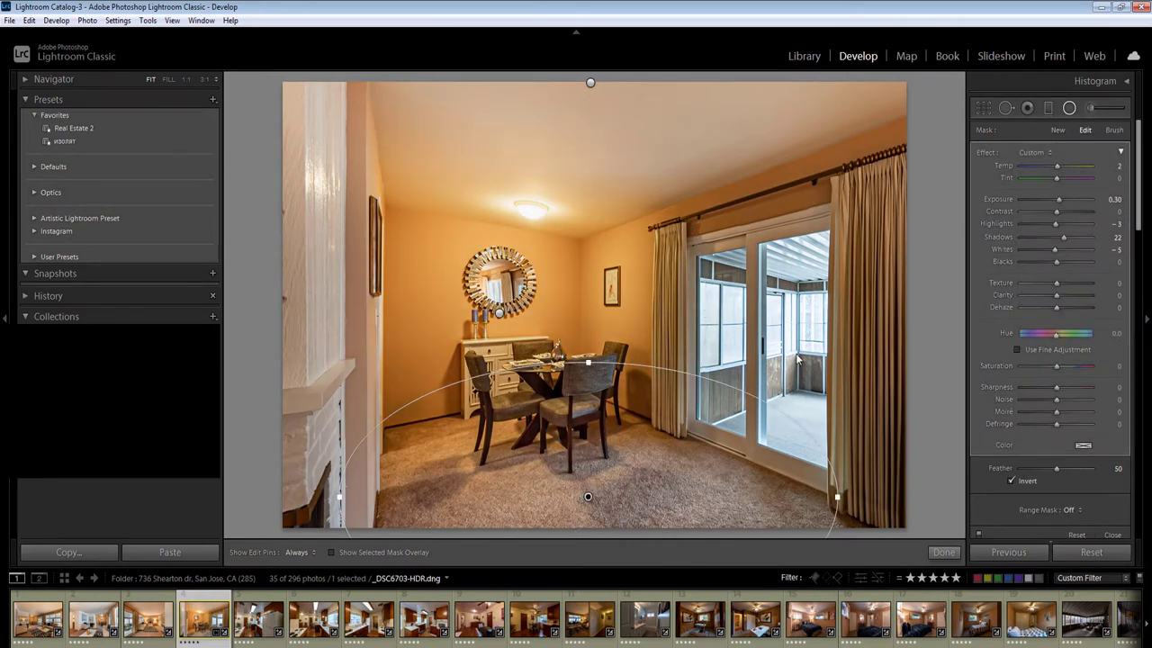
pyautogui.hotkey('shift', 'm')
# Fit a narrow radial filter to the sliding door's right glass panel with reduced exposure, highlights -32 and temperature 20
pyautogui.hotkey('shift', 'm')
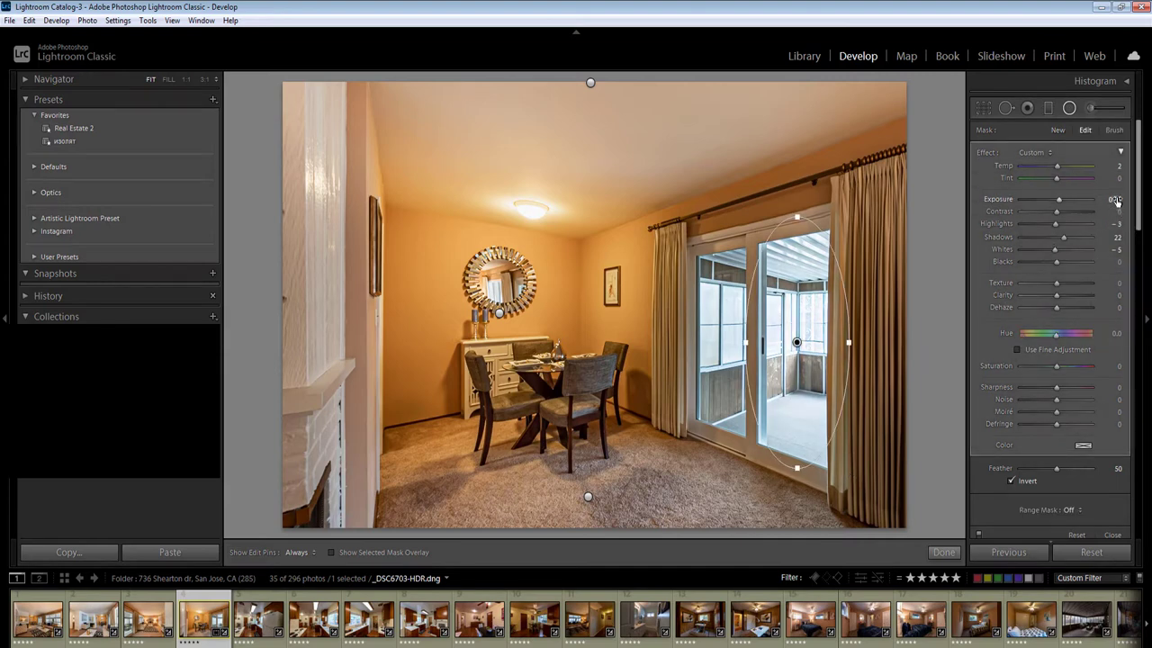
pyautogui.moveTo(1116, 201); pyautogui.dragTo(1054, 200)
pyautogui.click(1044, 227)
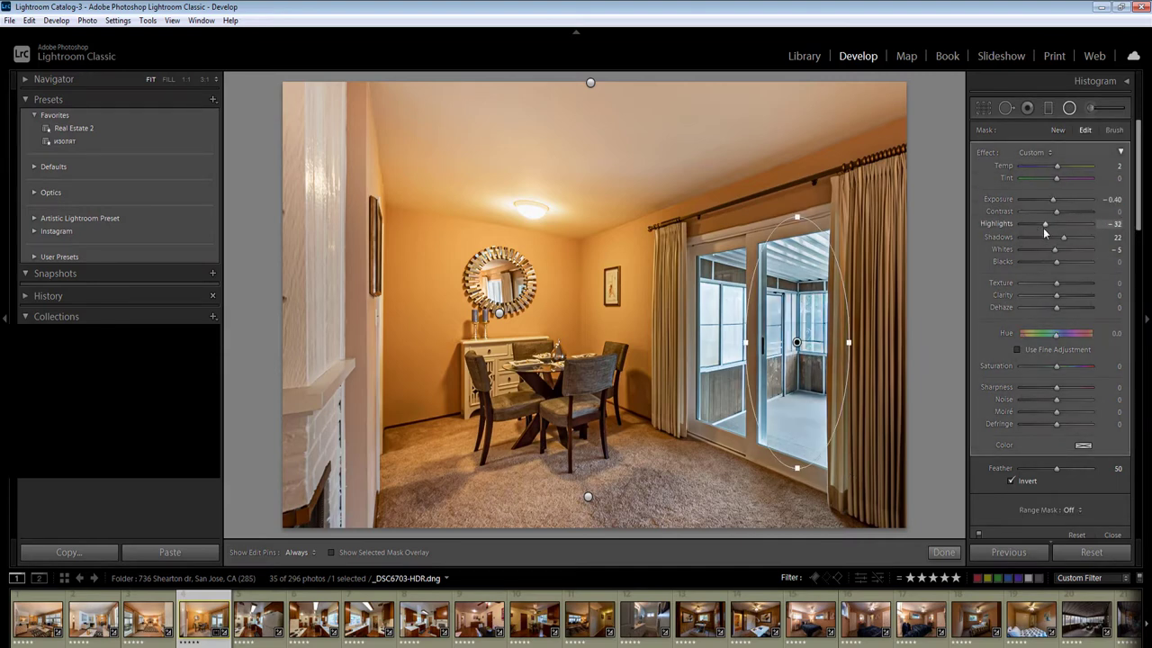
pyautogui.click(1116, 167)
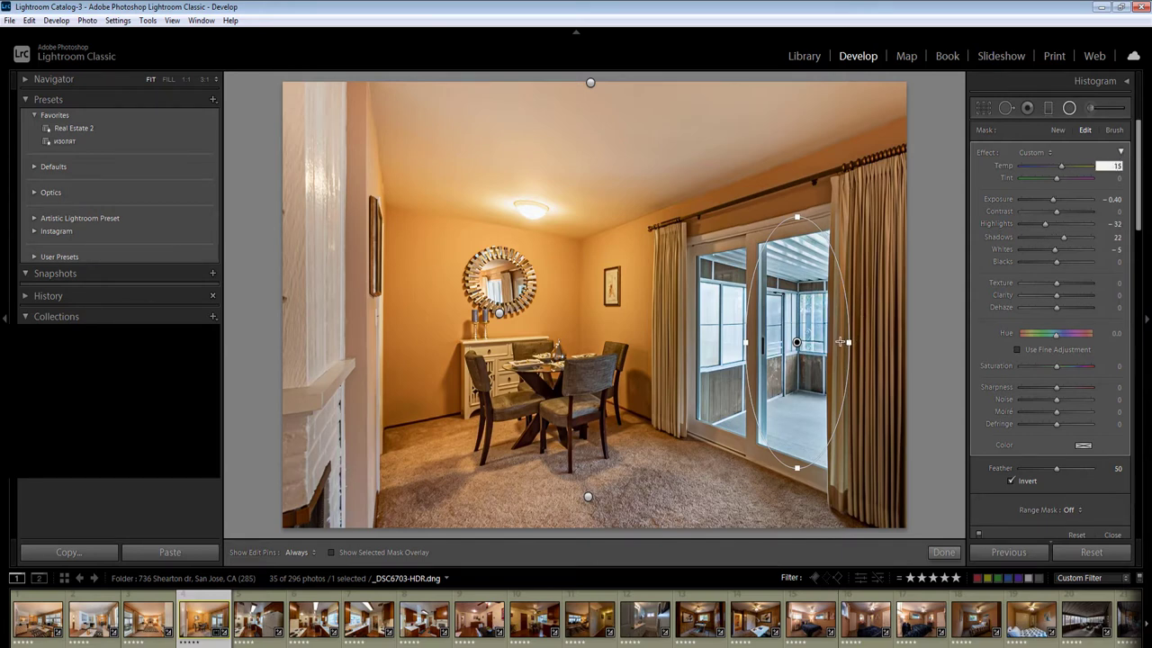
pyautogui.press('Return')
pyautogui.moveTo(848, 343); pyautogui.dragTo(839, 343)
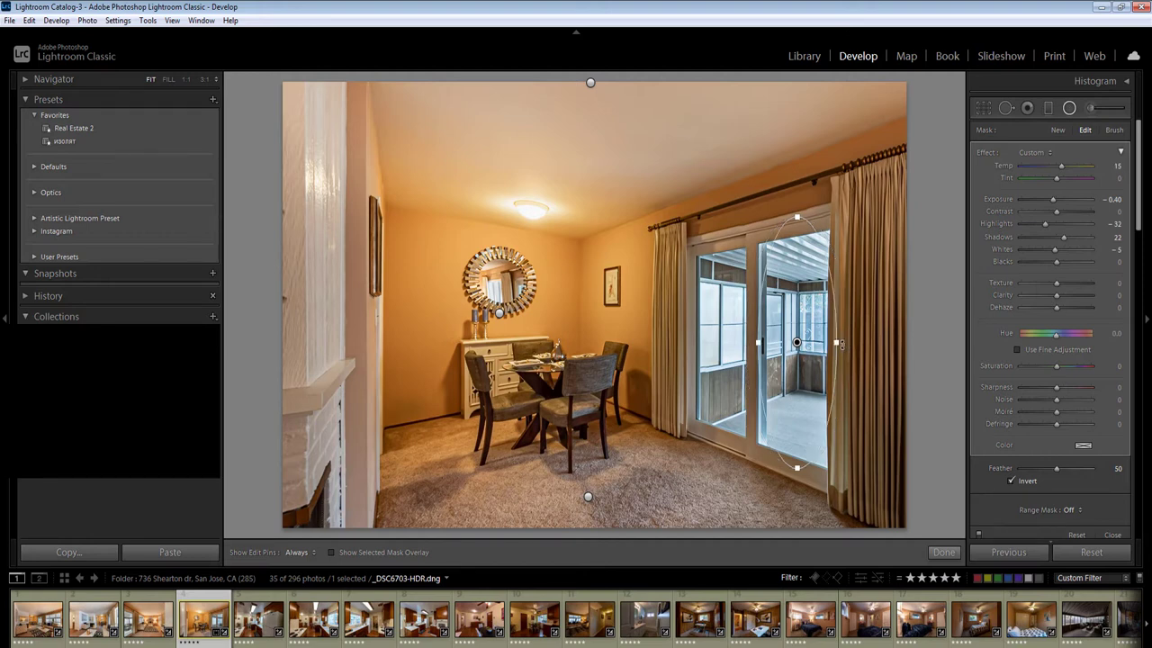
pyautogui.click(1114, 166)
pyautogui.click(1114, 200)
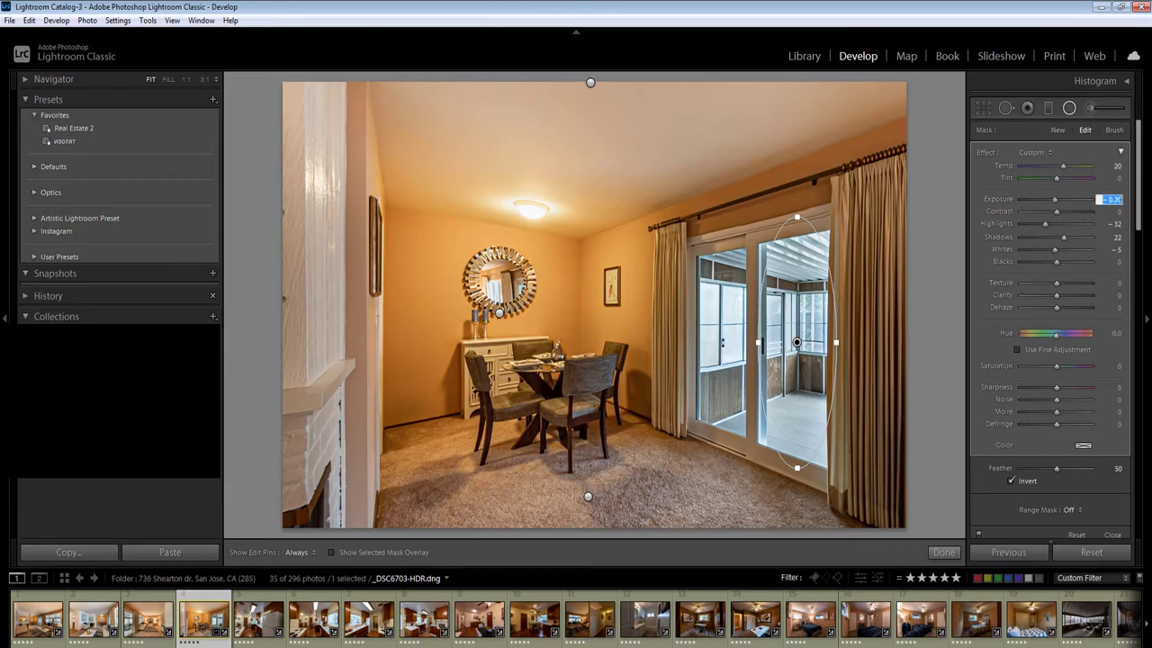
# Fit a radial filter to the sliding door's left glass panel with exposure -0.40 and temperature 15, and move on to the fifth photo
pyautogui.click(722, 341)
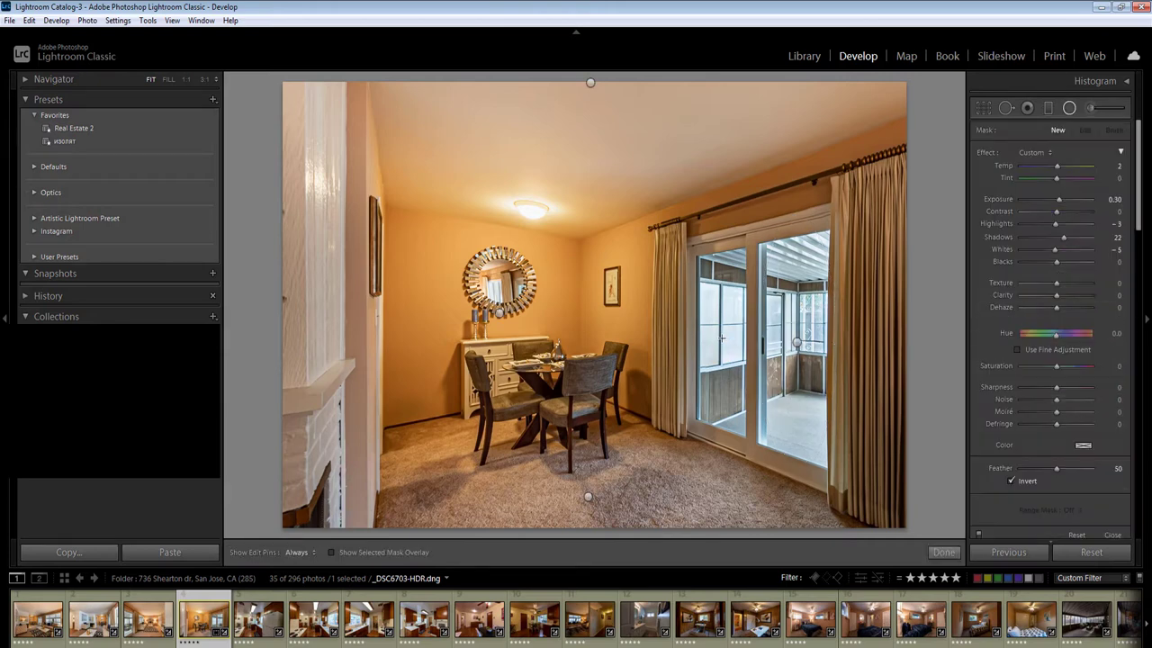
pyautogui.moveTo(721, 336); pyautogui.dragTo(750, 433)
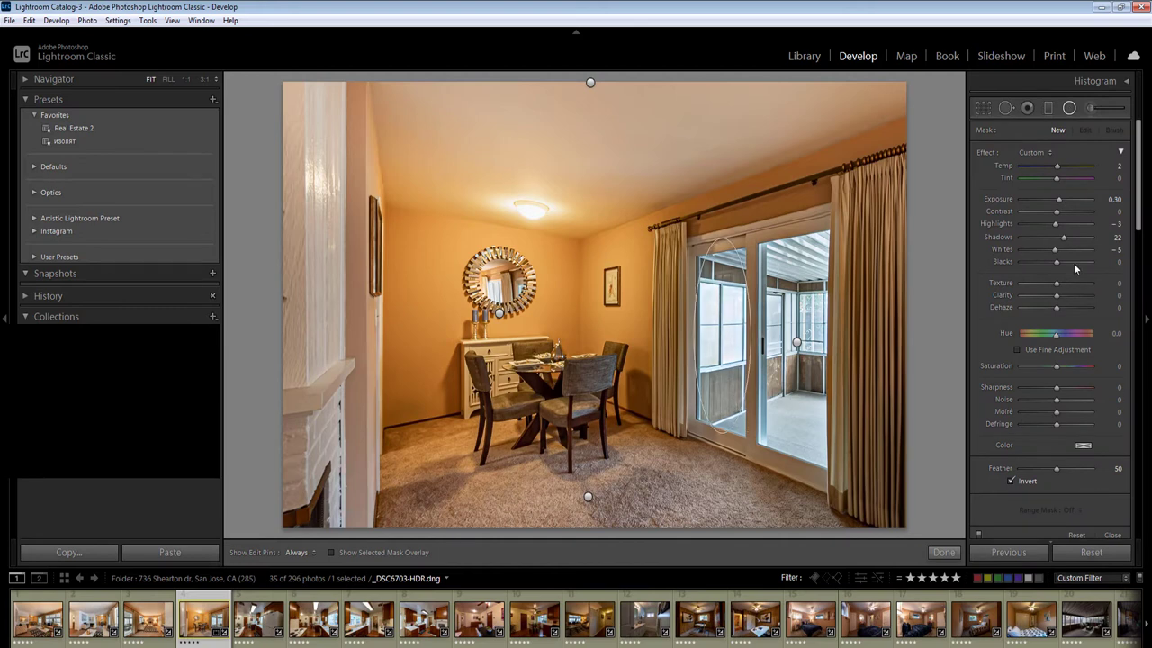
pyautogui.click(1115, 200)
pyautogui.write('-0.4')
pyautogui.press('Return')
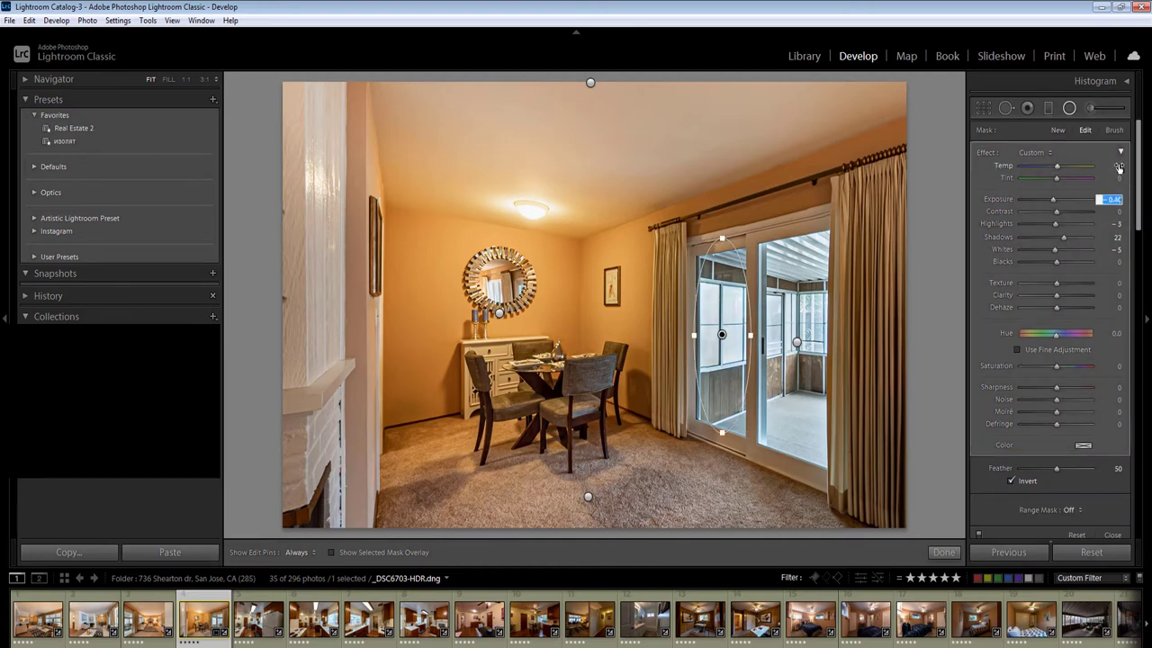
pyautogui.click(1117, 167)
pyautogui.write('2')
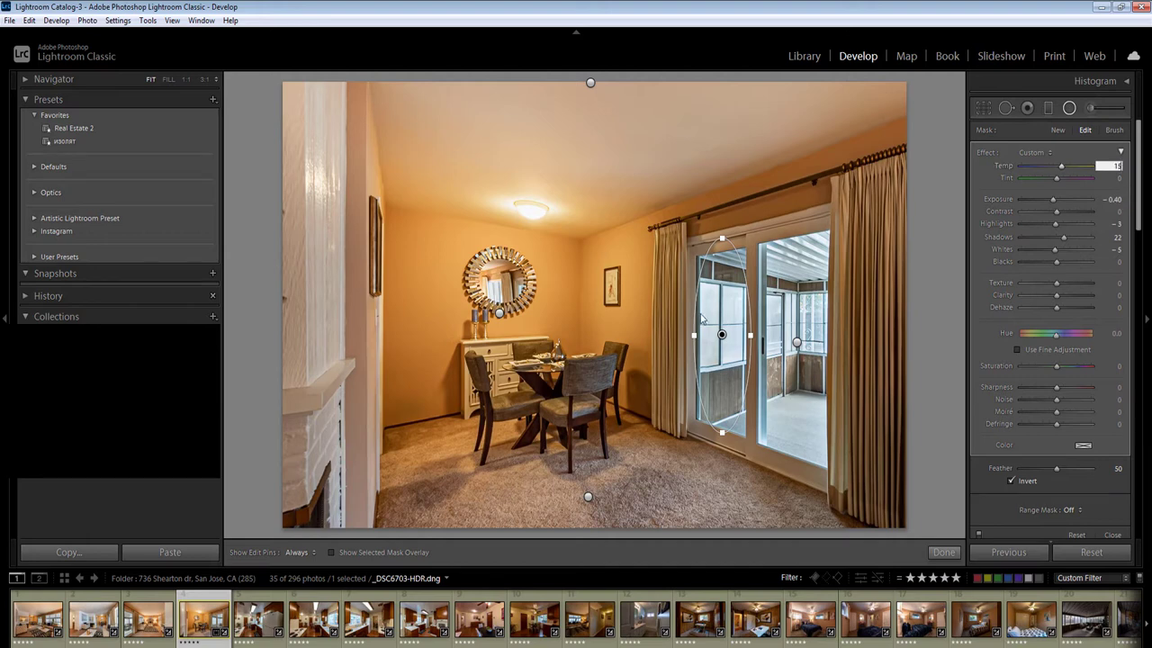
pyautogui.click(721, 333)
pyautogui.press('Return')
pyautogui.press('Right')
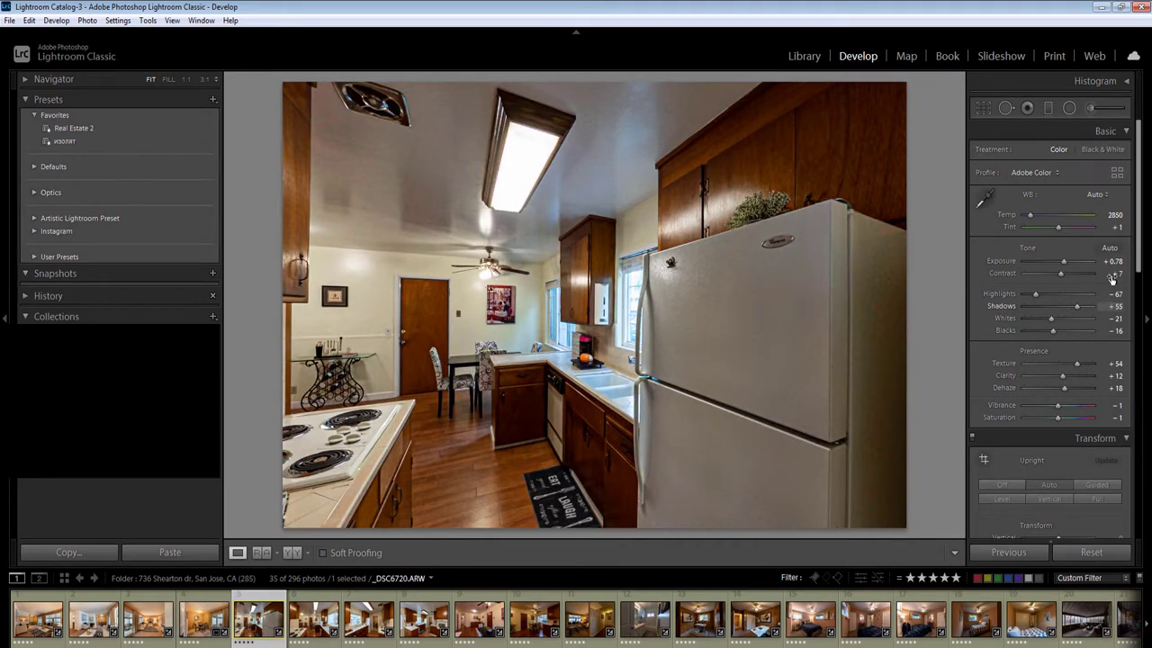
# Set the kitchen photo's sharpening amount to 45 and its luminance noise reduction to 83
pyautogui.scroll(-8, 1139, 258)
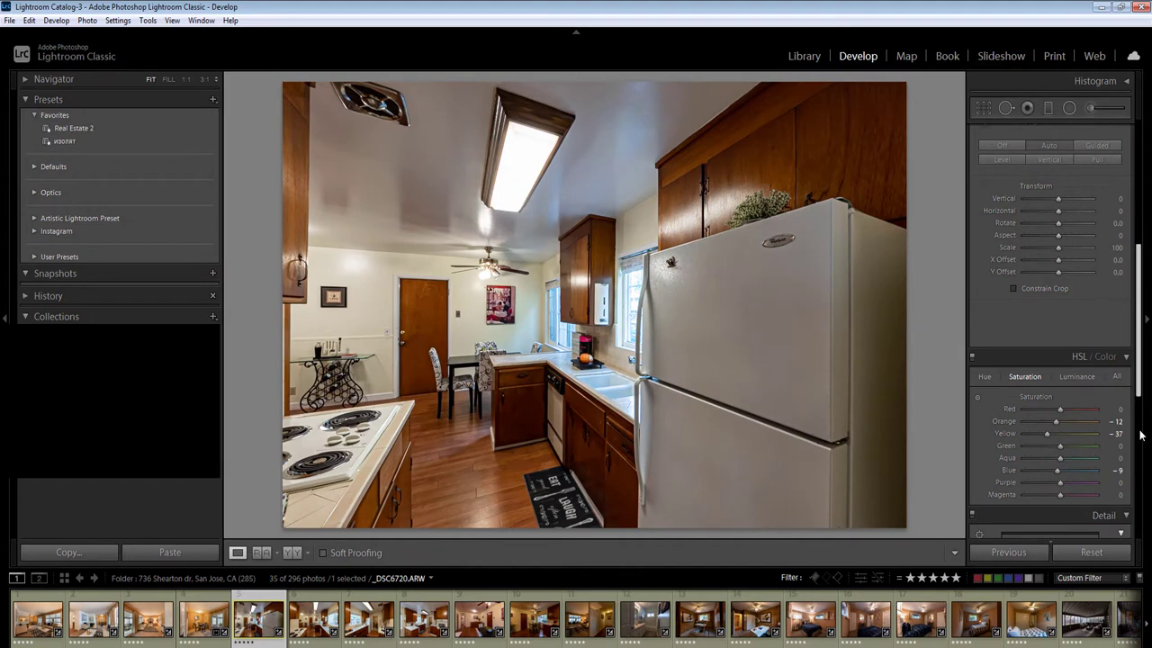
pyautogui.scroll(-3, 1139, 436)
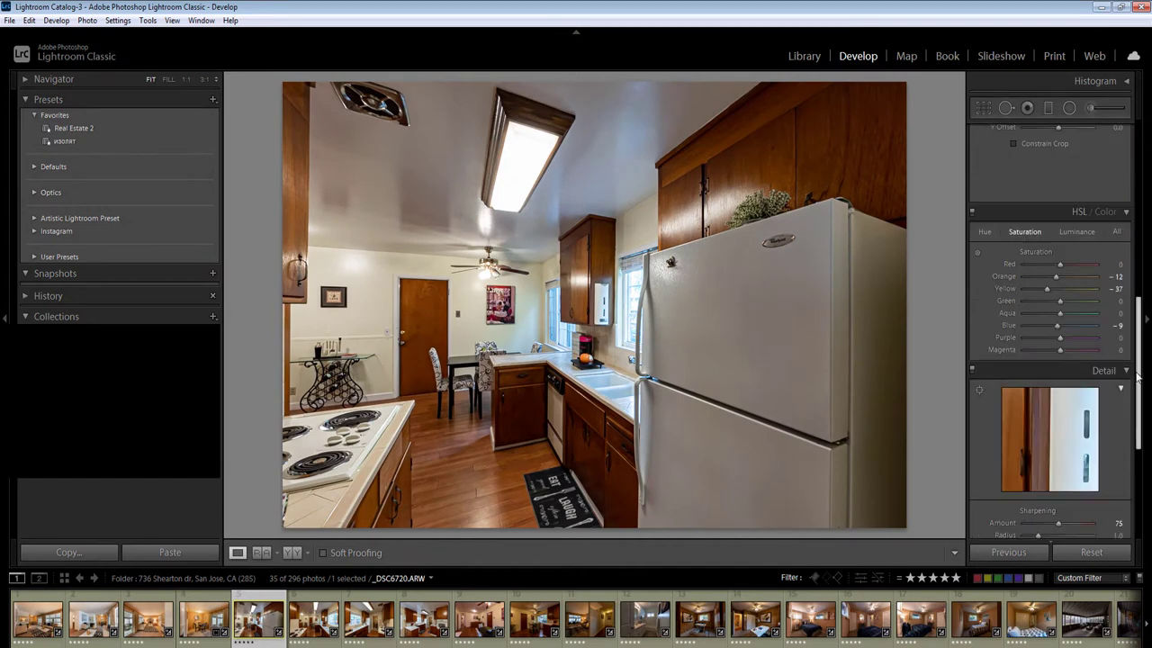
pyautogui.scroll(-3, 1139, 383)
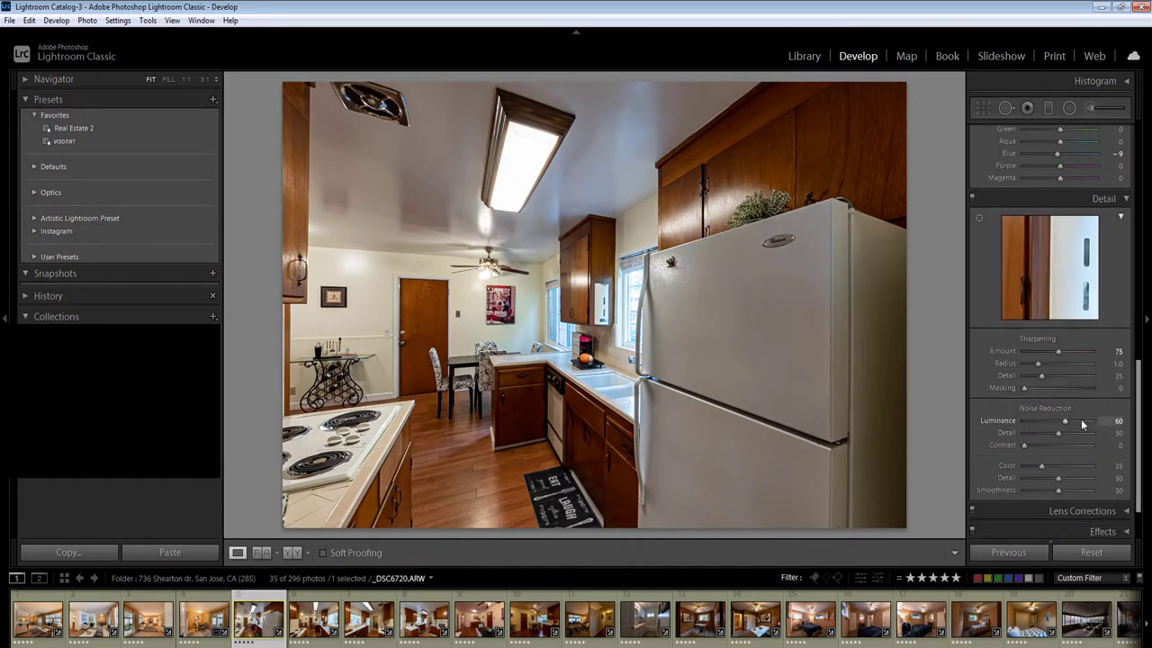
pyautogui.moveTo(1058, 355); pyautogui.dragTo(1045, 355)
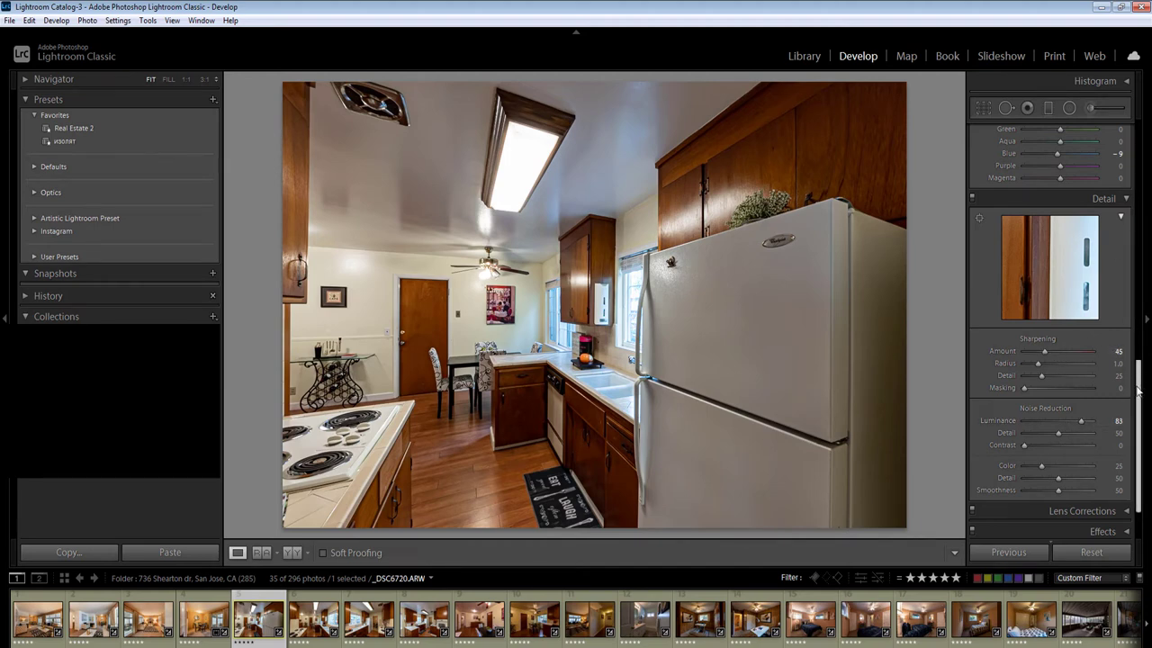
# Adjust the orange saturation of the kitchen photo
pyautogui.scroll(1, 1141, 376)
pyautogui.scroll(5, 1141, 376)
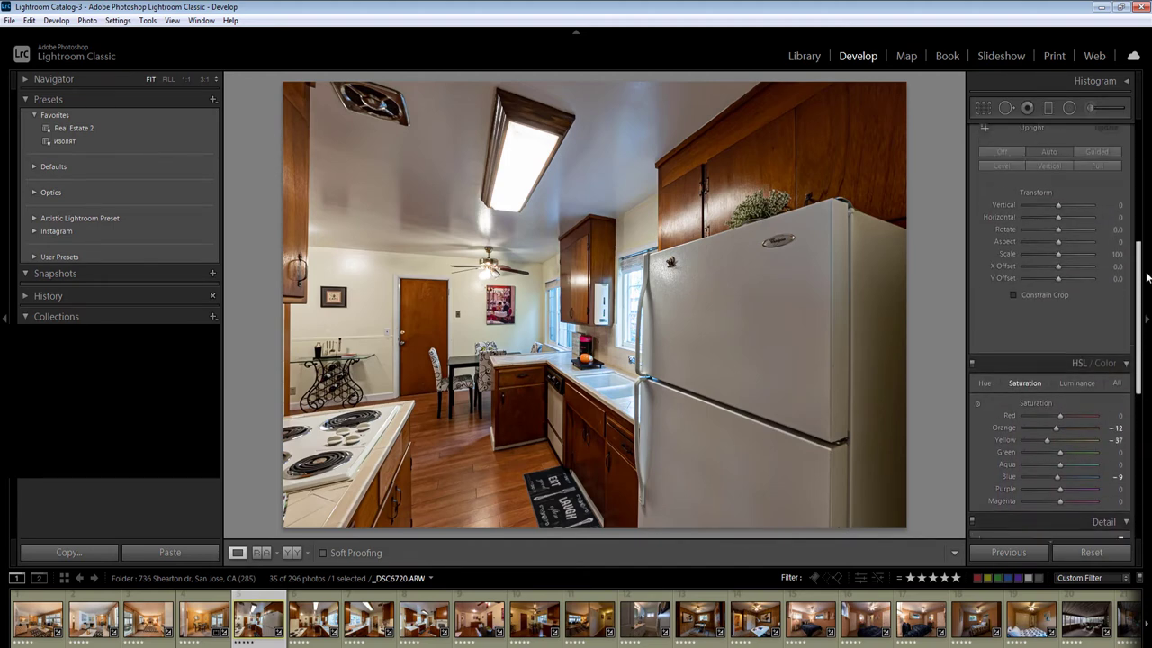
pyautogui.click(1113, 428)
pyautogui.press('Return')
# Add a large radial filter over the refrigerator with exposure 0.50 and shift its centre to the refrigerator's shaded side
pyautogui.hotkey('shift', 'm')
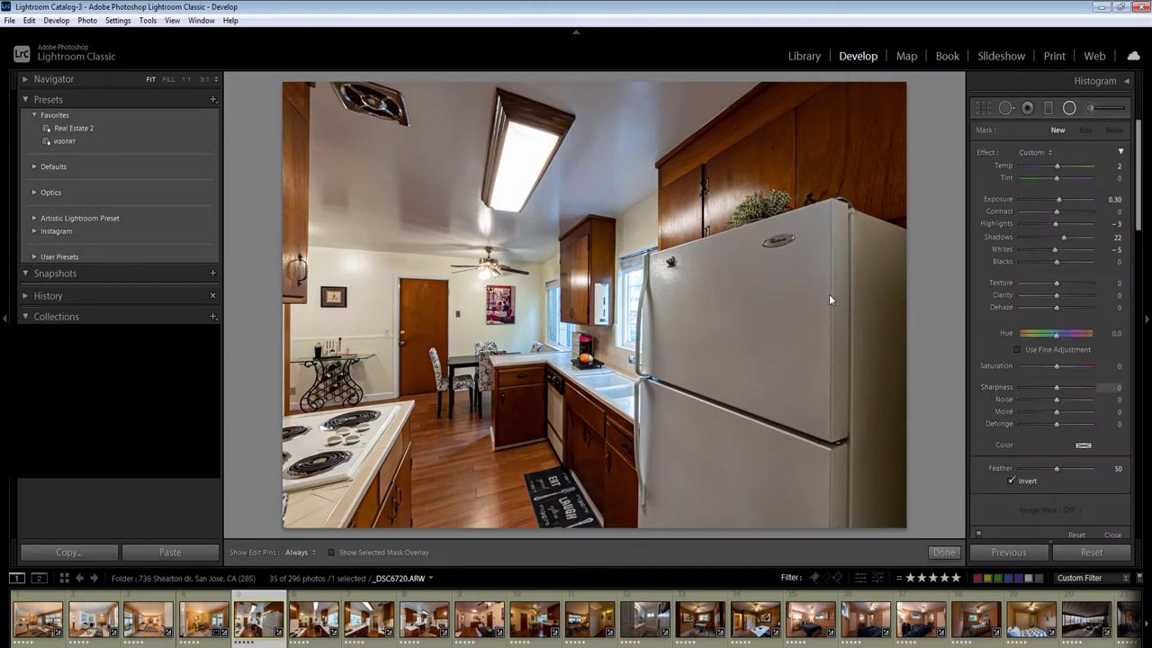
pyautogui.moveTo(810, 262); pyautogui.dragTo(585, 522)
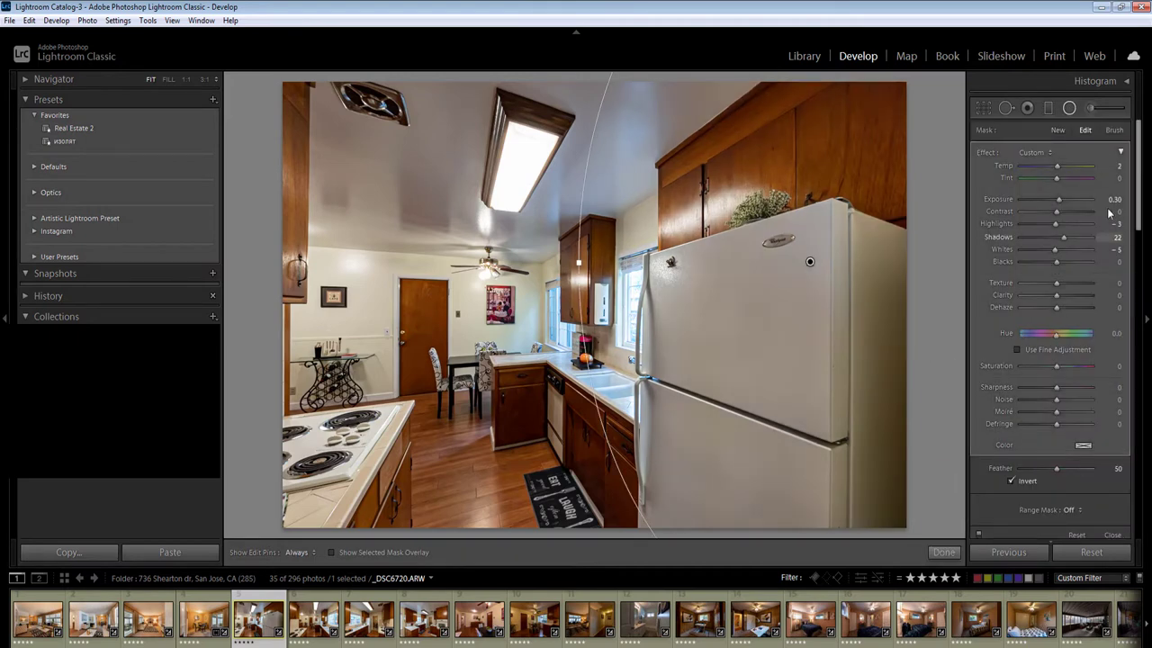
pyautogui.write('0.5')
pyautogui.press('Return')
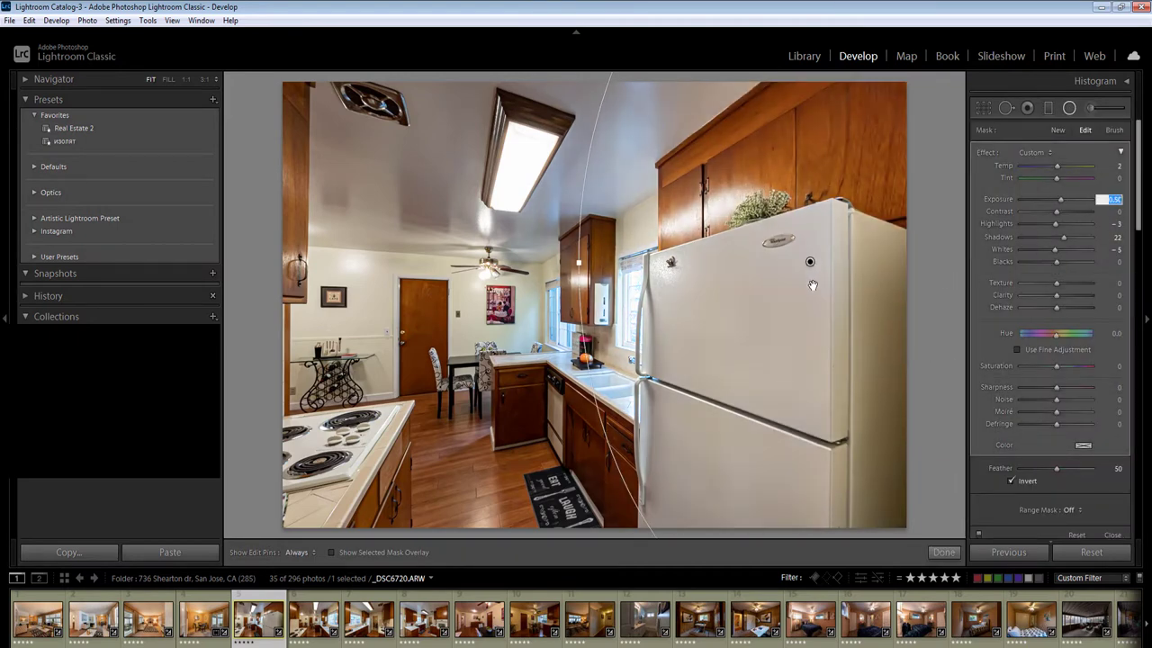
pyautogui.moveTo(810, 261); pyautogui.dragTo(875, 244)
# Add a wide radial filter over the kitchen ceiling, centred at the light fixture's upper end, and raise its exposure
pyautogui.click(503, 92)
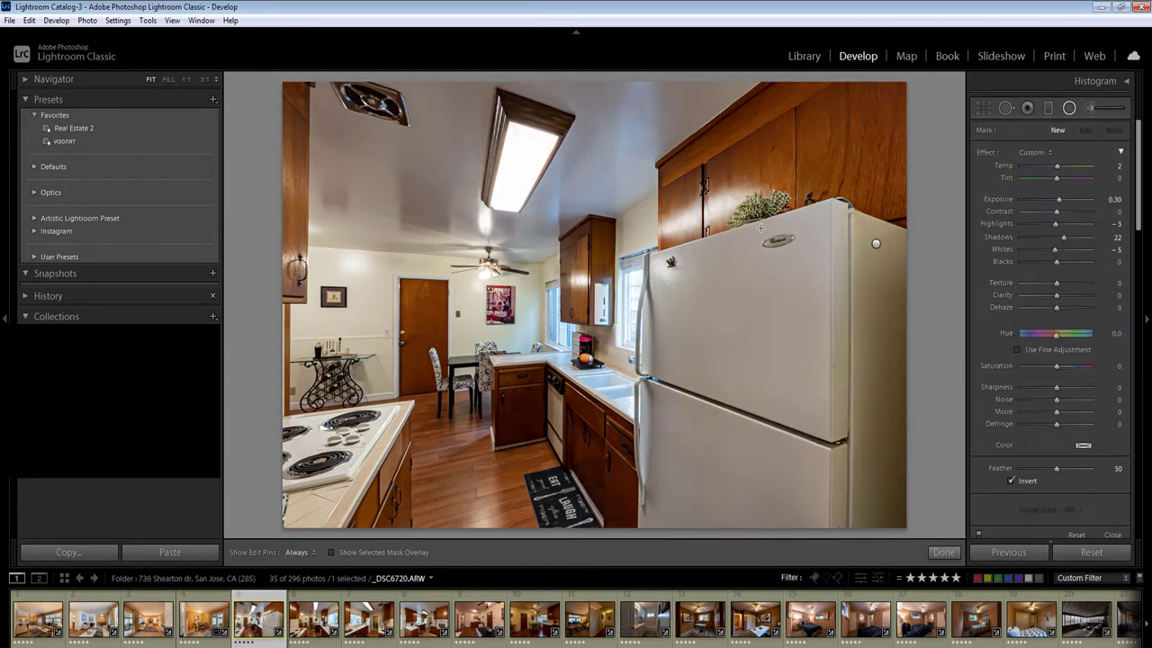
pyautogui.click(1115, 166)
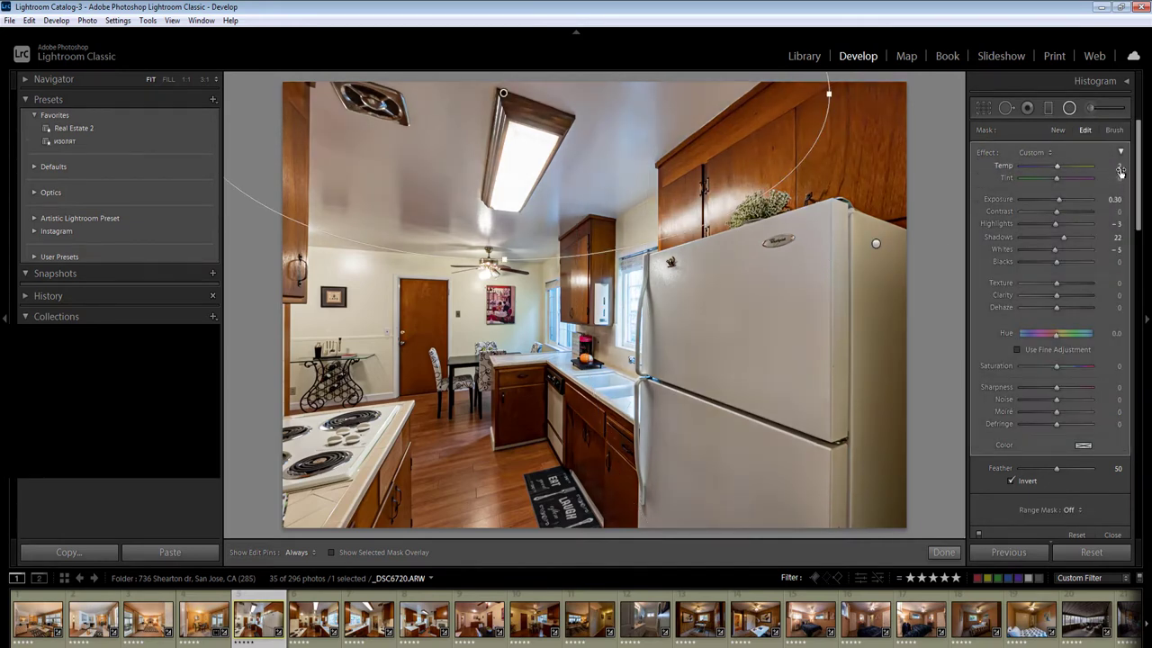
pyautogui.click(1110, 199)
pyautogui.press('Up')
pyautogui.press('Up')
pyautogui.press('Up')
pyautogui.press('Up')
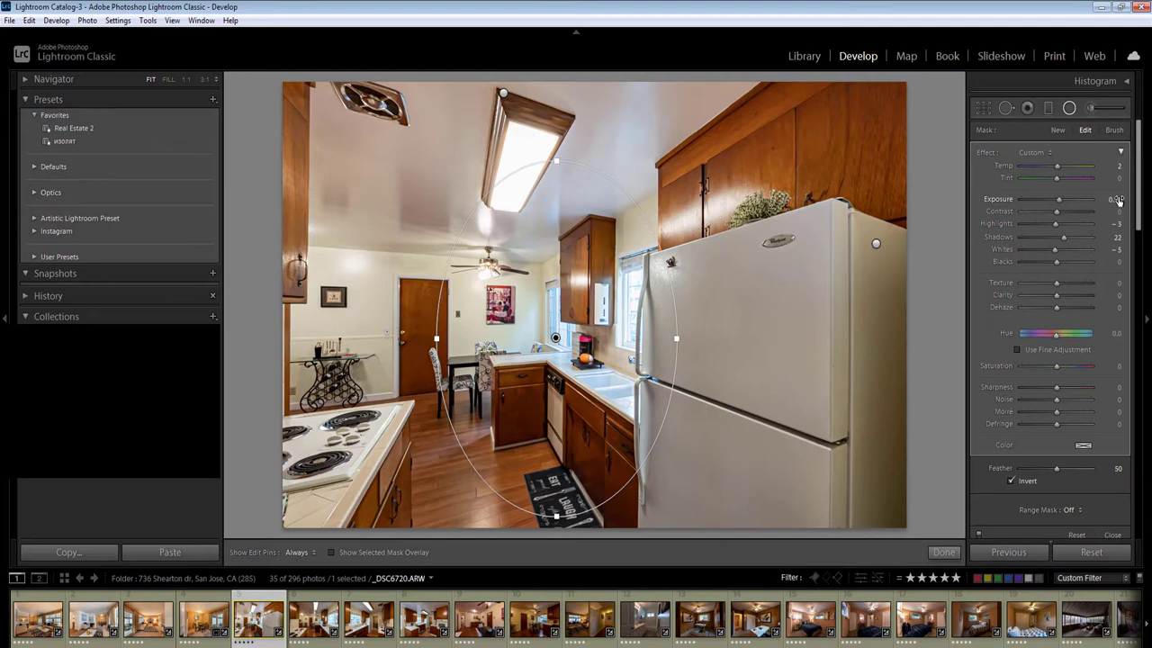
# Give a radial filter centred on the kitchen's far window an exposure of -0.30 and a temperature of 10
pyautogui.click(1112, 199)
pyautogui.press('Down')
pyautogui.press('Down')
pyautogui.press('Down')
pyautogui.press('Down')
pyautogui.press('Down')
pyautogui.press('Down')
pyautogui.click(1117, 168)
pyautogui.write('10')
pyautogui.press('Return')
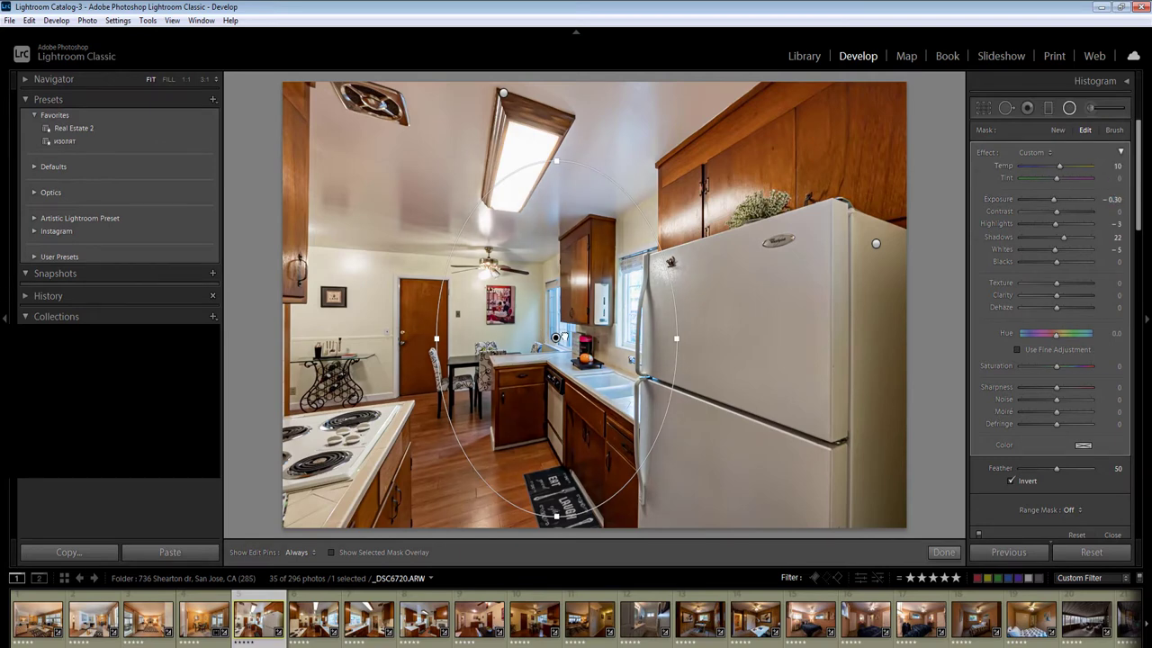
# Delete the radial filter from the kitchen's far window and leave the radial filter tool
pyautogui.moveTo(556, 338); pyautogui.dragTo(582, 343)
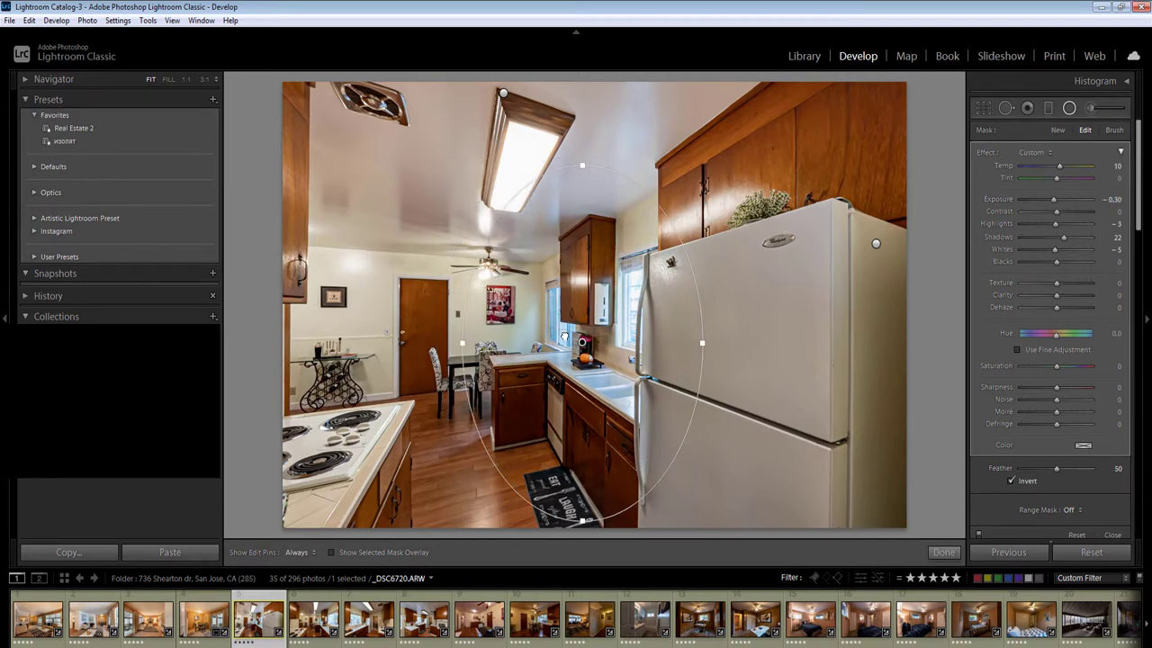
pyautogui.press('Delete')
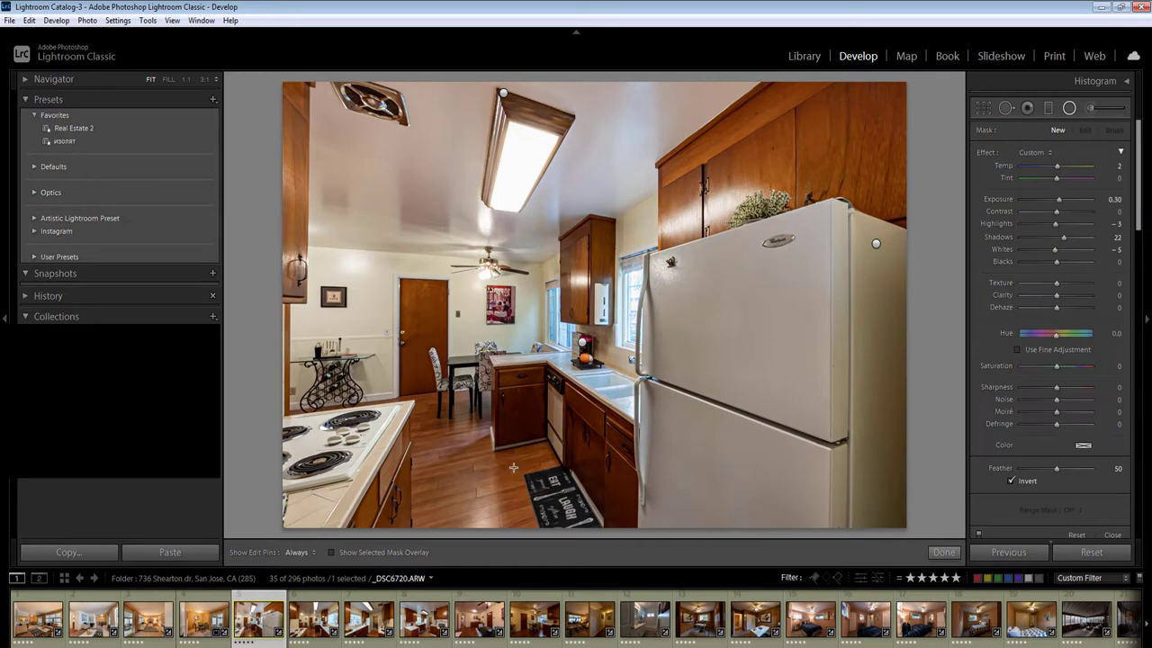
pyautogui.hotkey('shift', 'm')
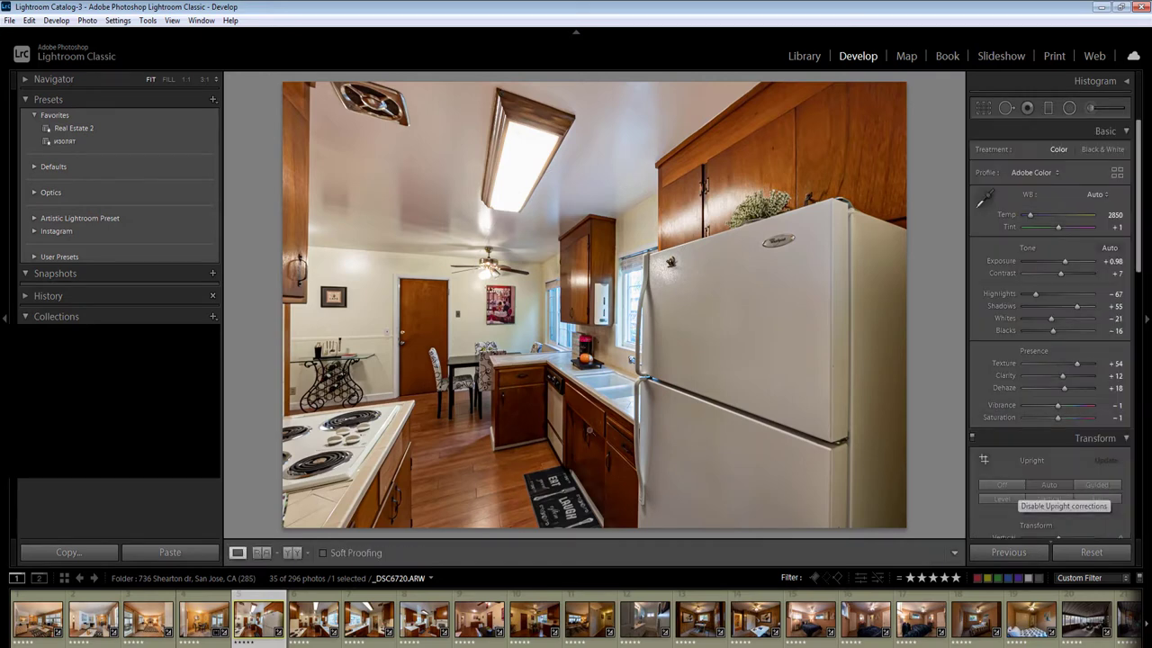
# Sync the refrigerator-side kitchen photo's settings to the next four kitchen photos, then view the dining room photo
pyautogui.keyDown('shift'); pyautogui.click(476, 630); pyautogui.keyUp('shift')
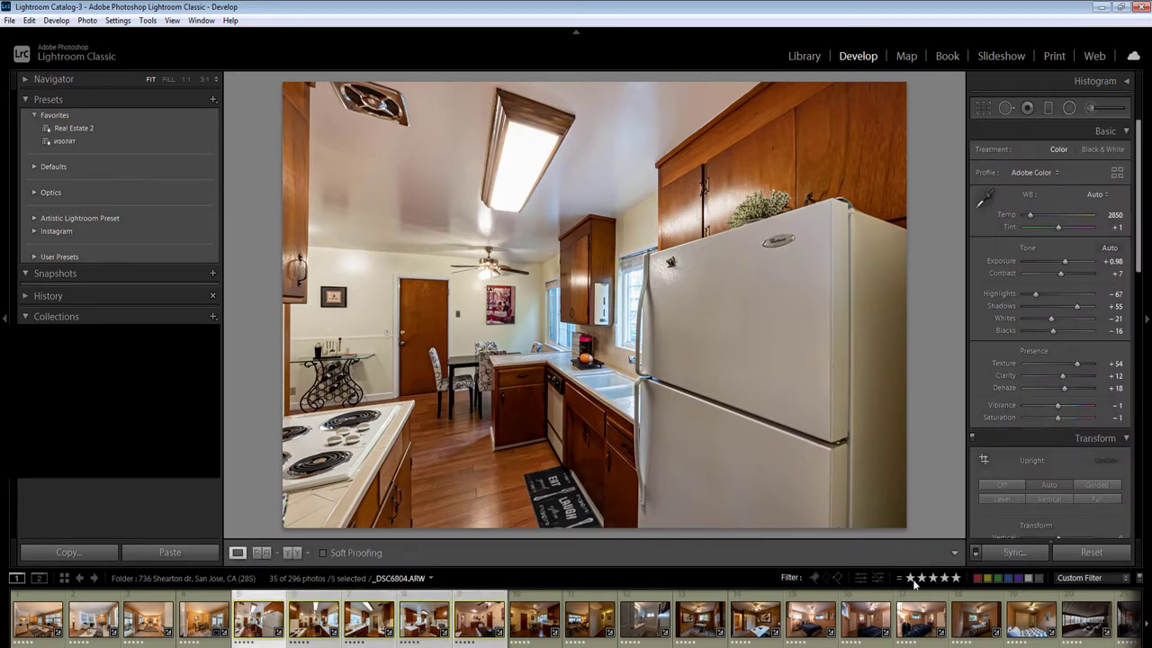
pyautogui.click(1014, 552)
pyautogui.click(985, 638)
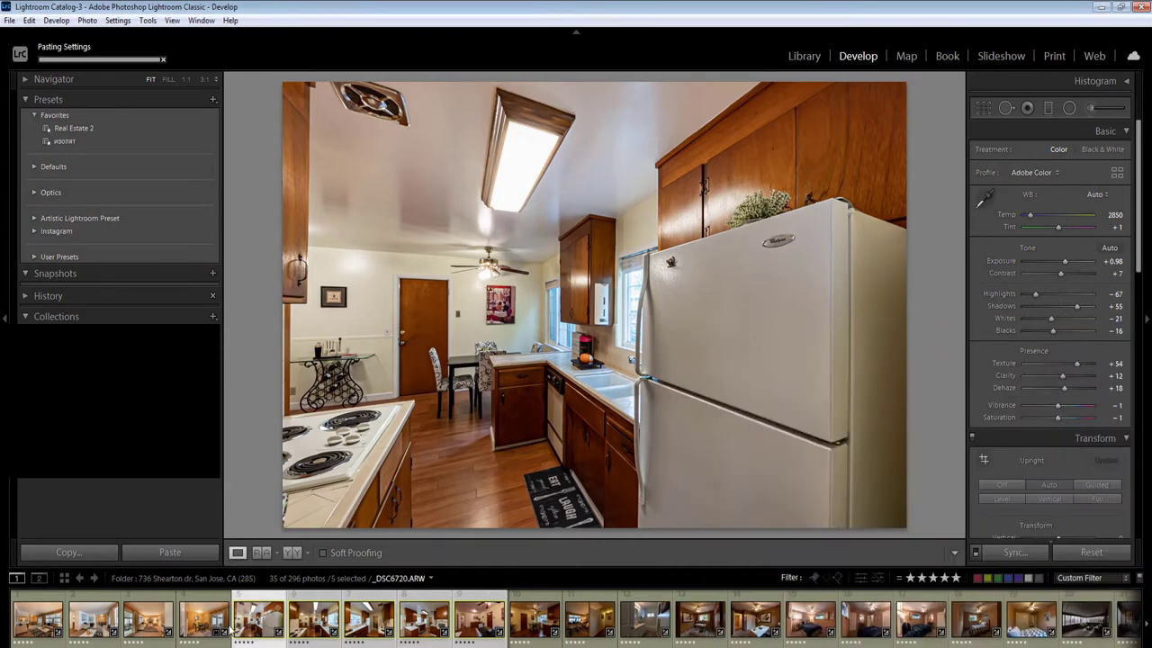
pyautogui.click(214, 625)
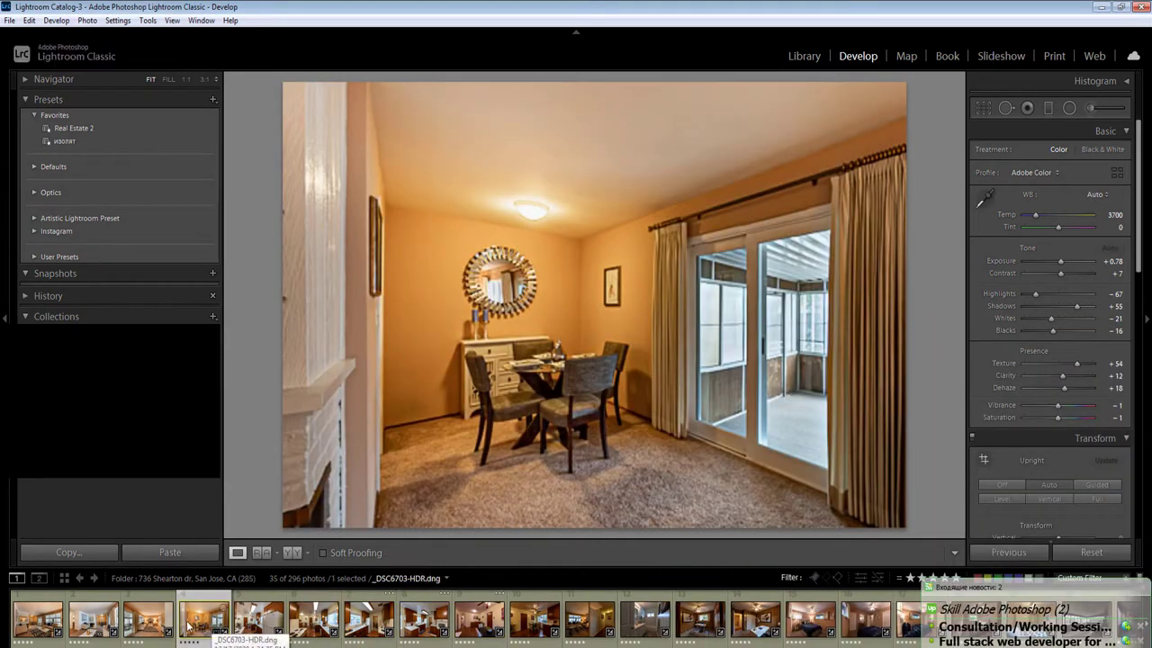
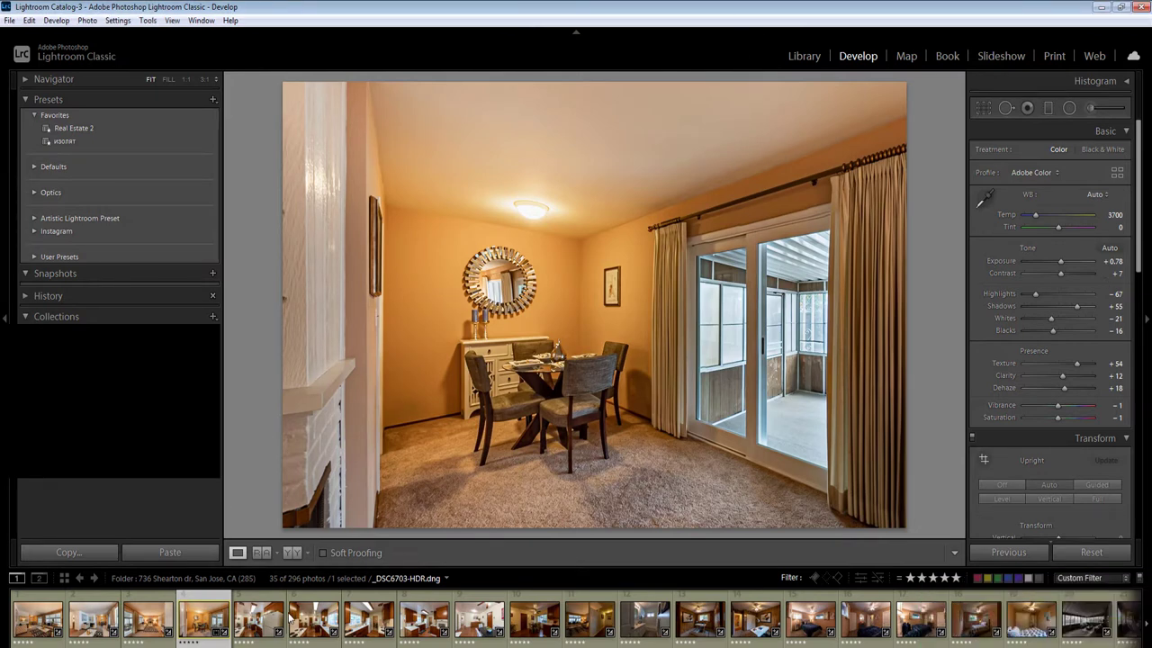
# In the kitchen photo _DSC6723, set exposure to 0.68 and temperature to 3350, and apply the Auto Upright correction
pyautogui.click(315, 616)
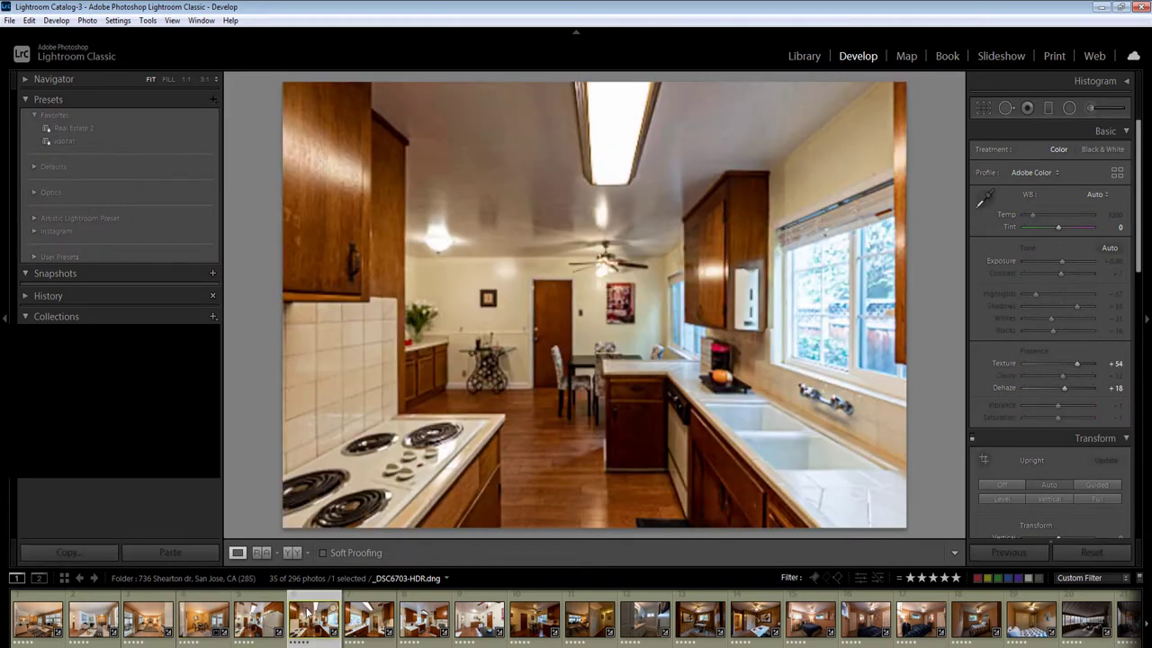
pyautogui.click(1113, 262)
pyautogui.click(1116, 214)
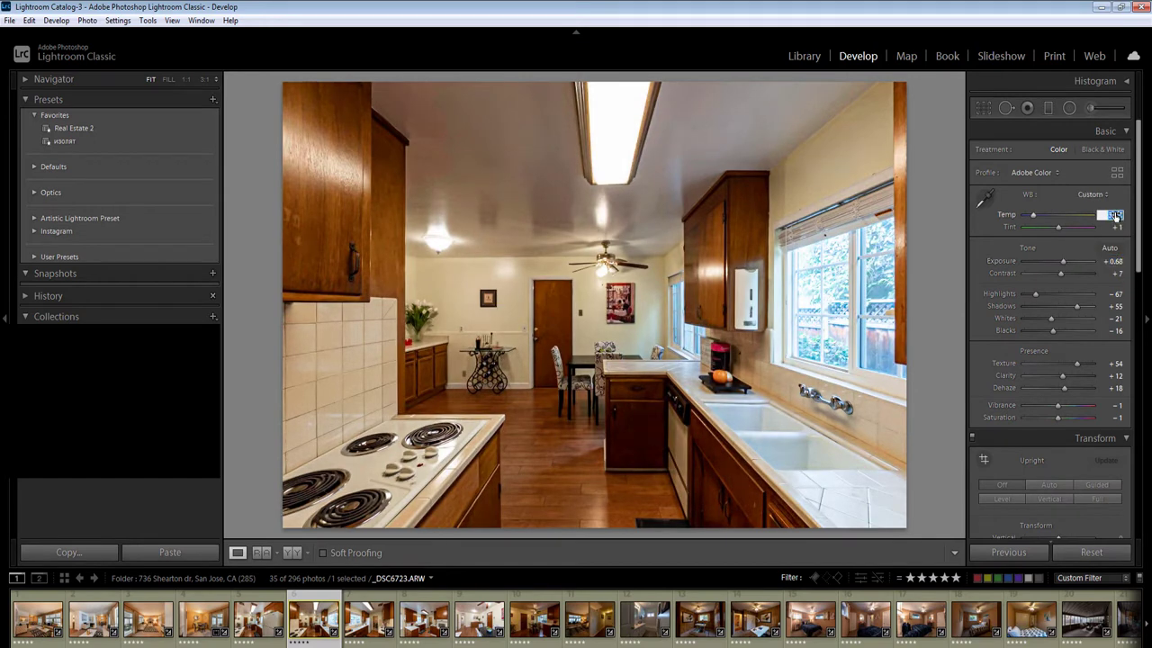
pyautogui.press('Return')
pyautogui.click(1057, 481)
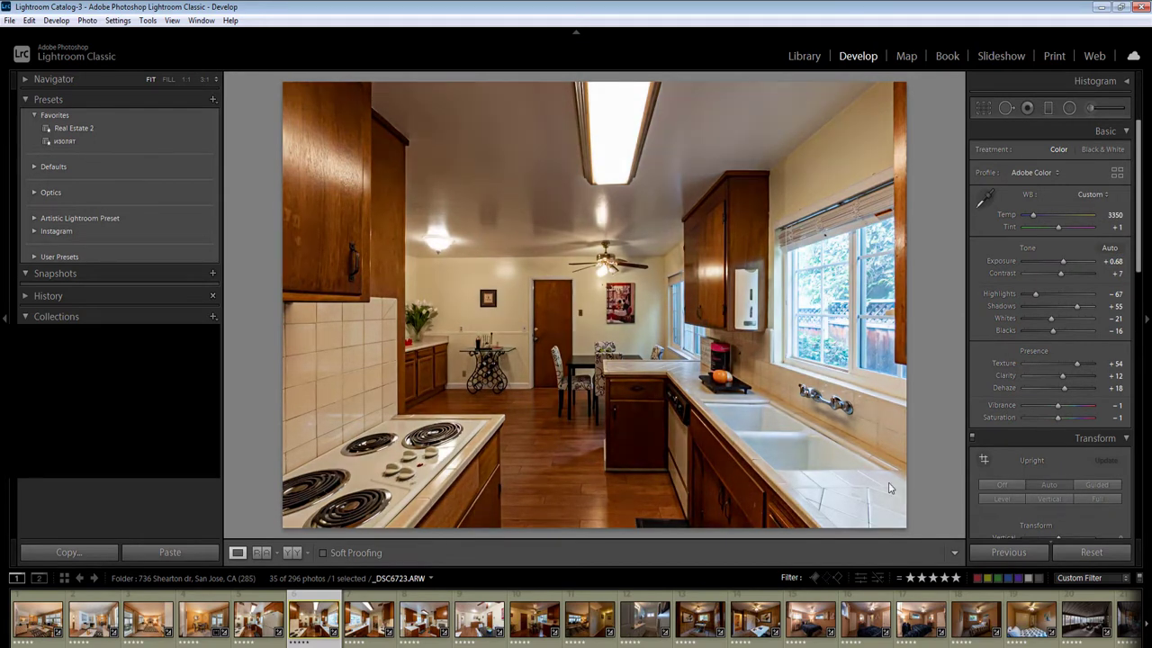
# Add a wide radial filter over the ceiling beside the upper cabinets and set its exposure to 0.90
pyautogui.hotkey('shift', 'm')
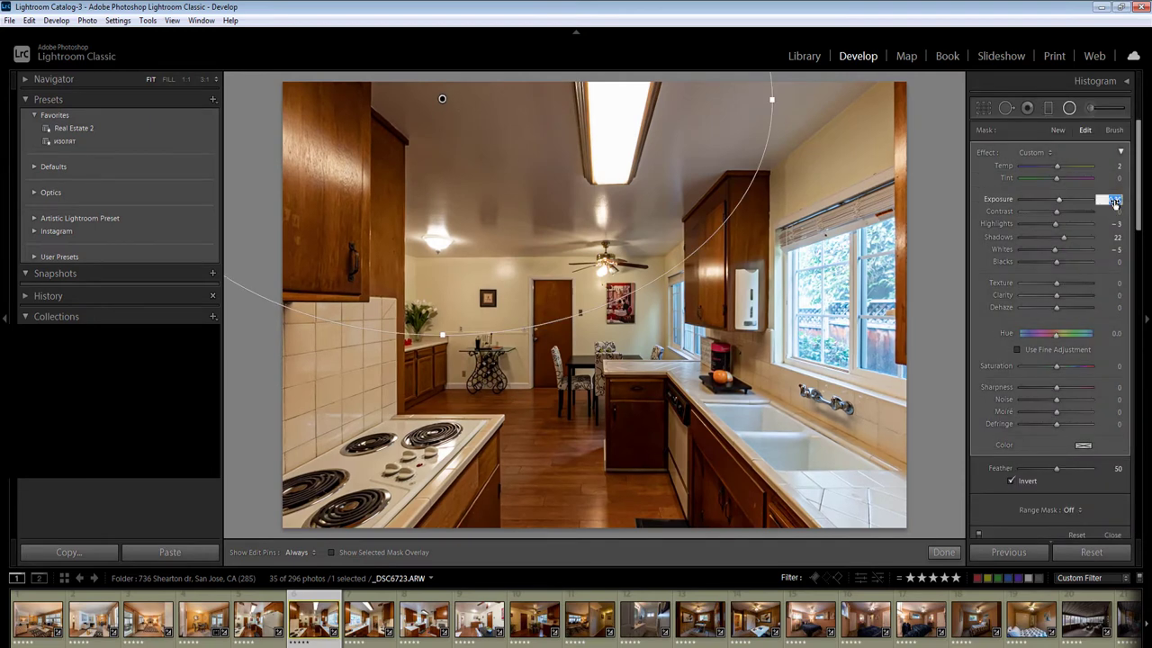
pyautogui.press('Up')
pyautogui.press('Up')
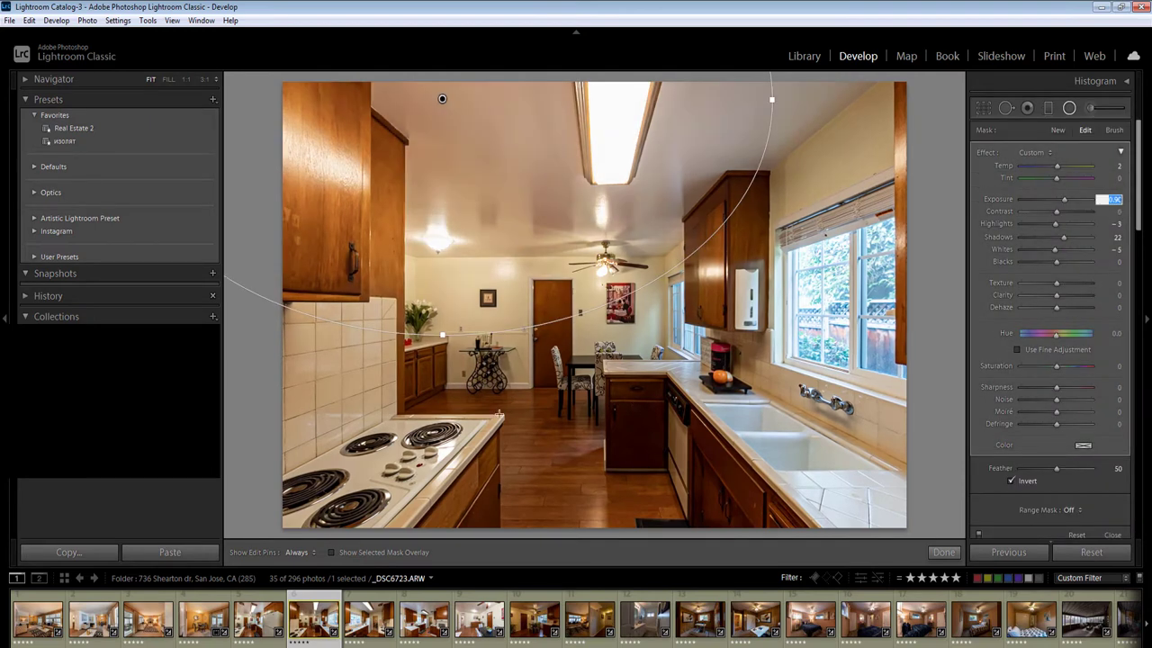
# Add a large radial filter centred on the stove counter's corner with exposure 0.50 and slightly reduced saturation
pyautogui.moveTo(488, 429); pyautogui.dragTo(753, 647)
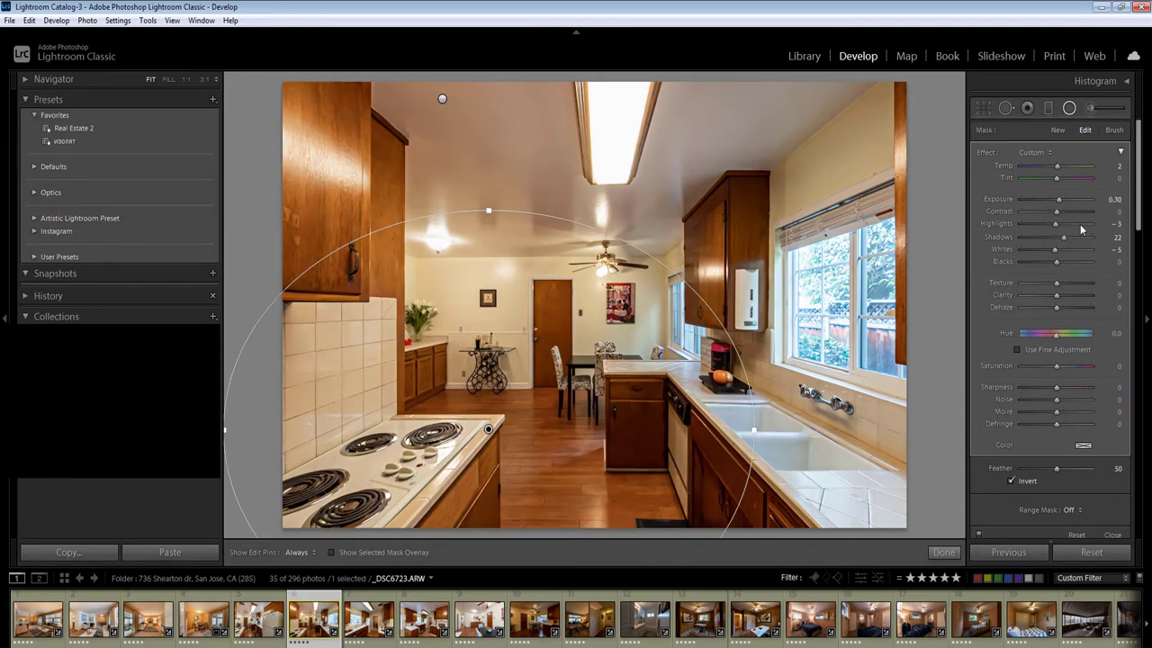
pyautogui.click(1113, 199)
pyautogui.write('0.50')
pyautogui.press('Return')
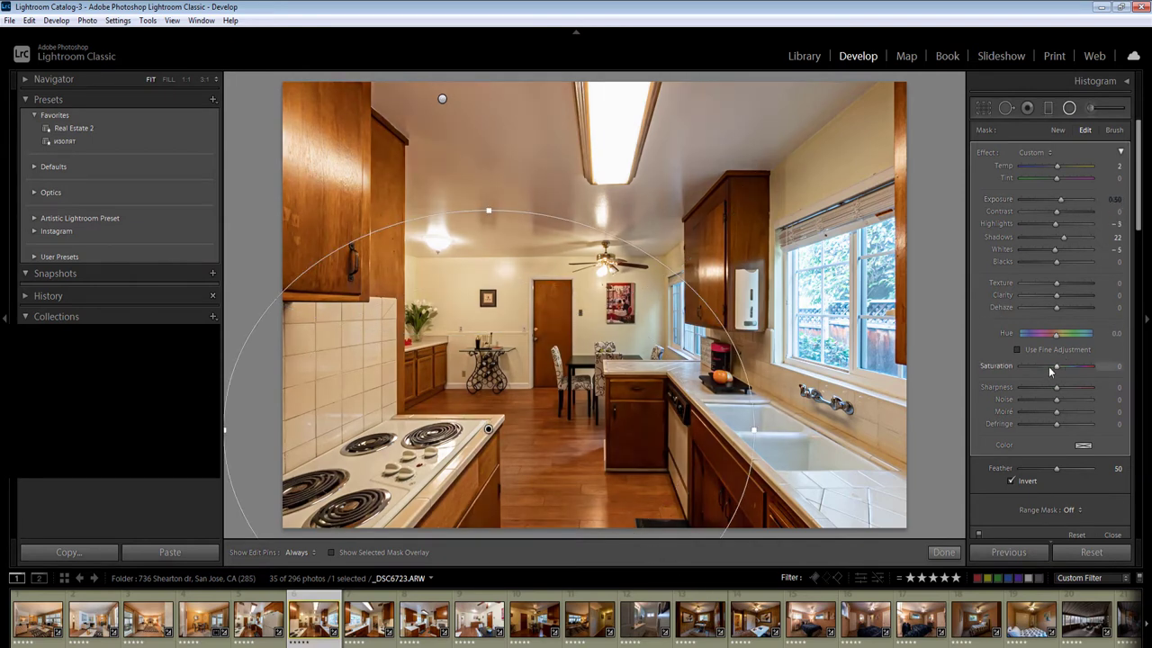
pyautogui.click(1049, 367)
pyautogui.press('Return')
# Add a radial filter over the window above the sink with exposure -0.40, highlights -20 and temperature 10
pyautogui.moveTo(816, 325); pyautogui.dragTo(972, 490)
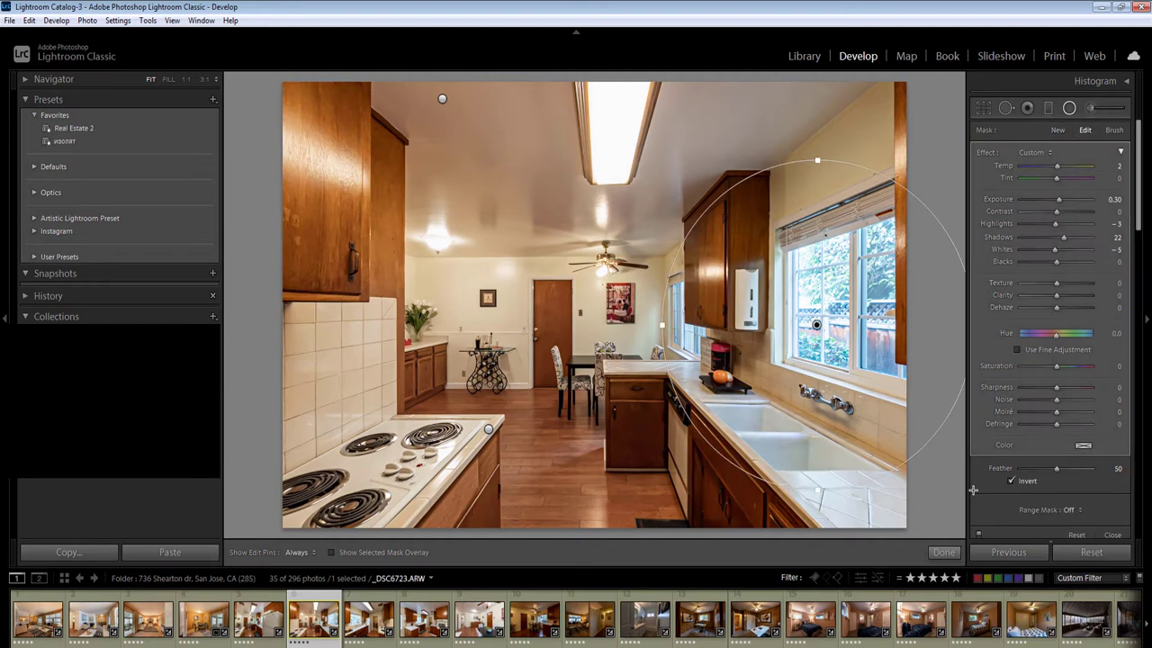
pyautogui.click(1115, 199)
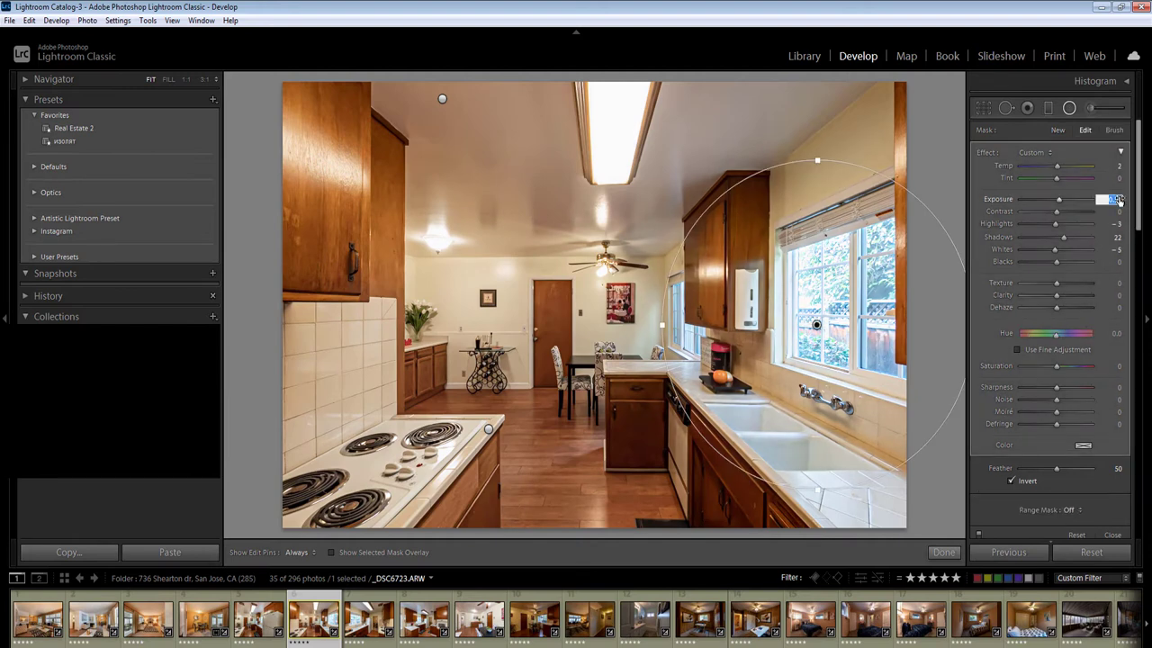
pyautogui.write('-0.40')
pyautogui.press('Return')
pyautogui.click(1049, 224)
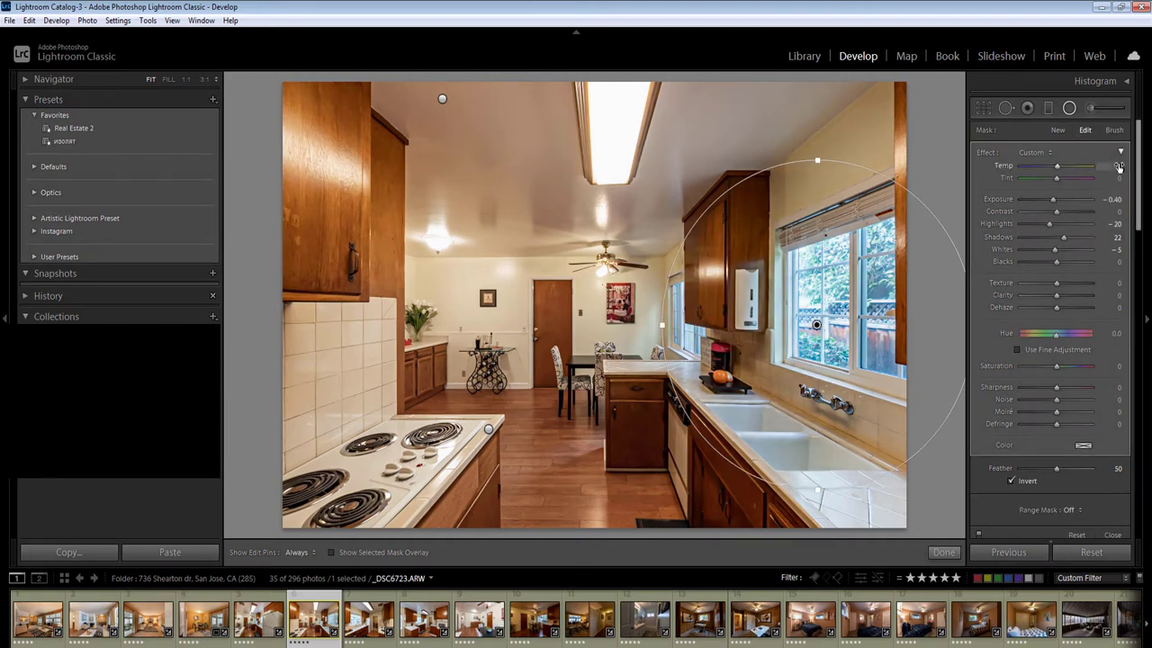
pyautogui.click(1115, 165)
pyautogui.write('10')
pyautogui.press('Return')
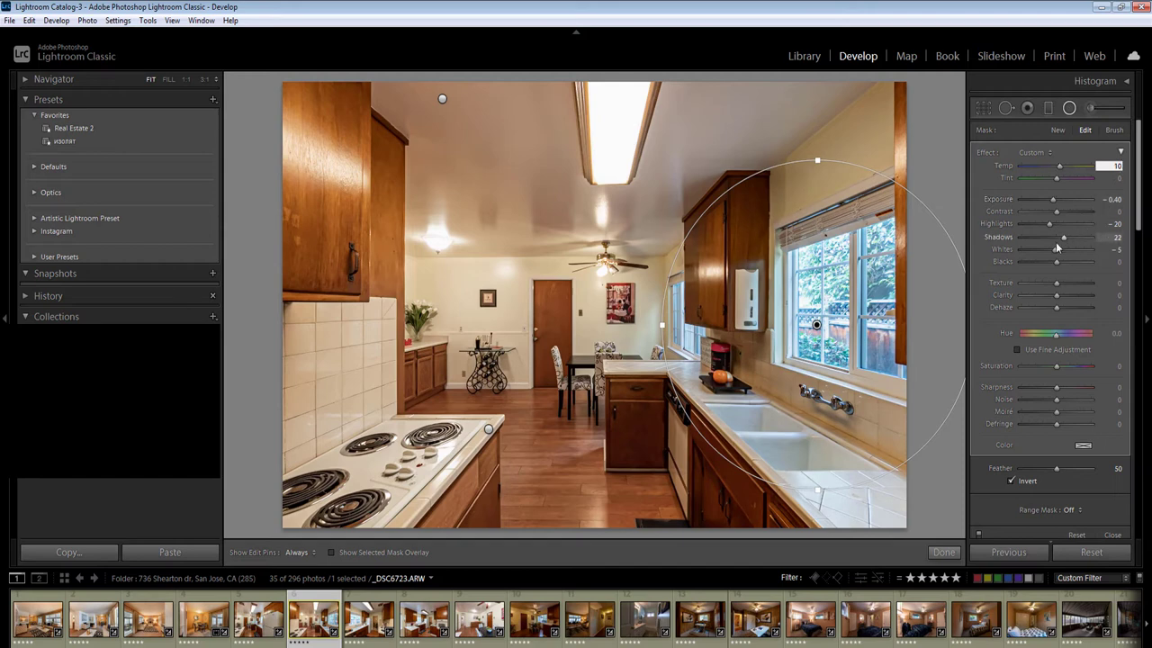
pyautogui.press('Return')
pyautogui.press('Return')
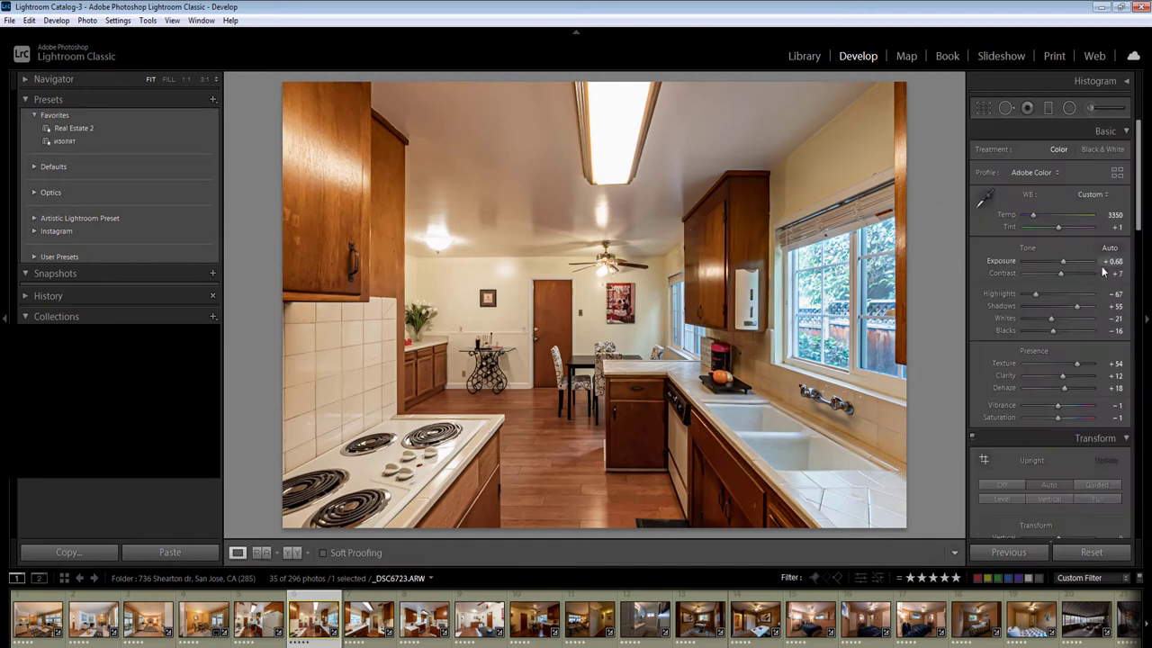
# Set the whole photo's exposure to 0.48 and its temperature to 3500
pyautogui.click(1110, 262)
pyautogui.press('Down')
pyautogui.press('Down')
pyautogui.press('Return')
pyautogui.click(1111, 217)
pyautogui.press('Up')
pyautogui.press('Up')
pyautogui.press('Up')
pyautogui.press('Return')
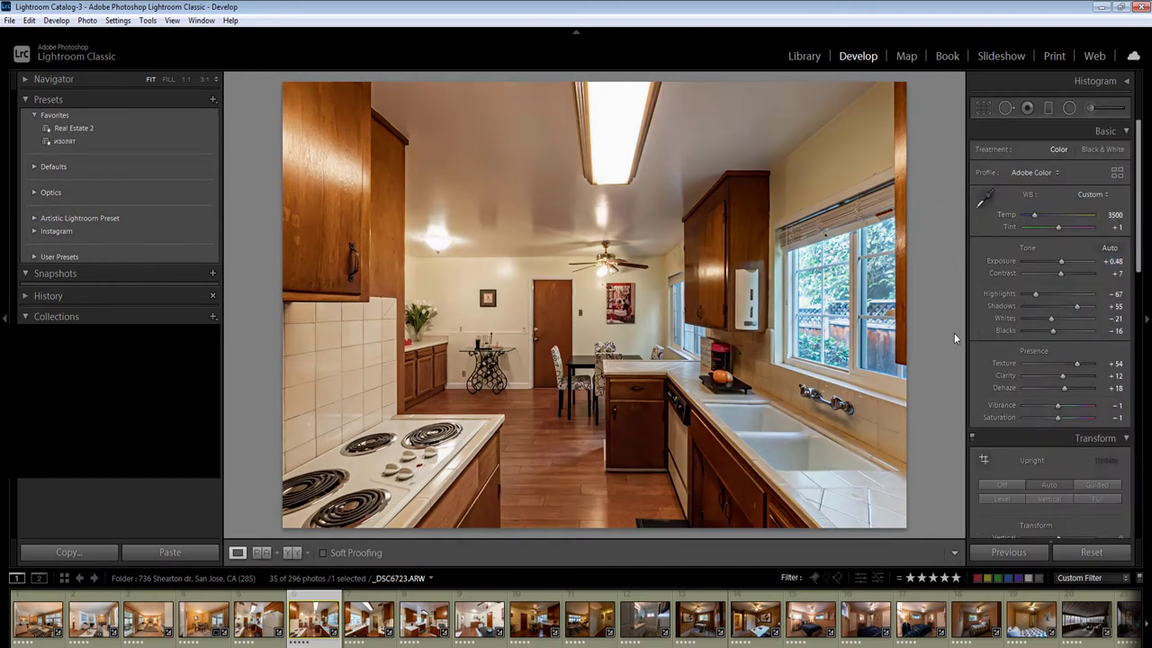
# Add a radial filter over the ceiling and wall above the sink-side cabinet, with exposure 0.70
pyautogui.hotkey('shift', 'm')
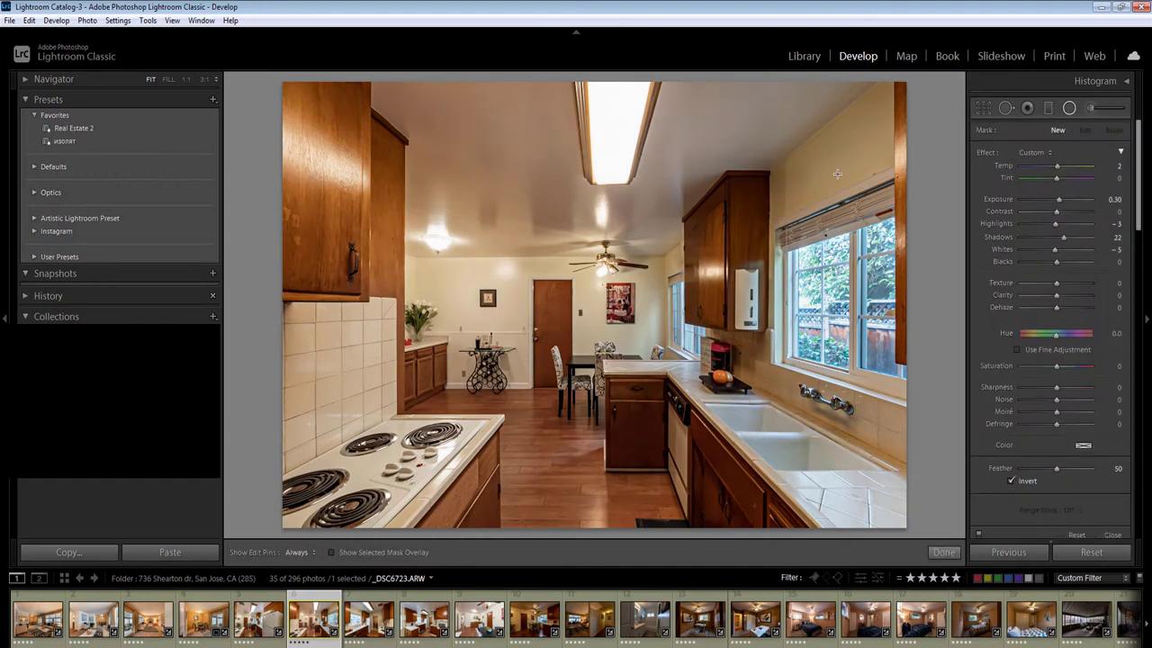
pyautogui.click(1112, 199)
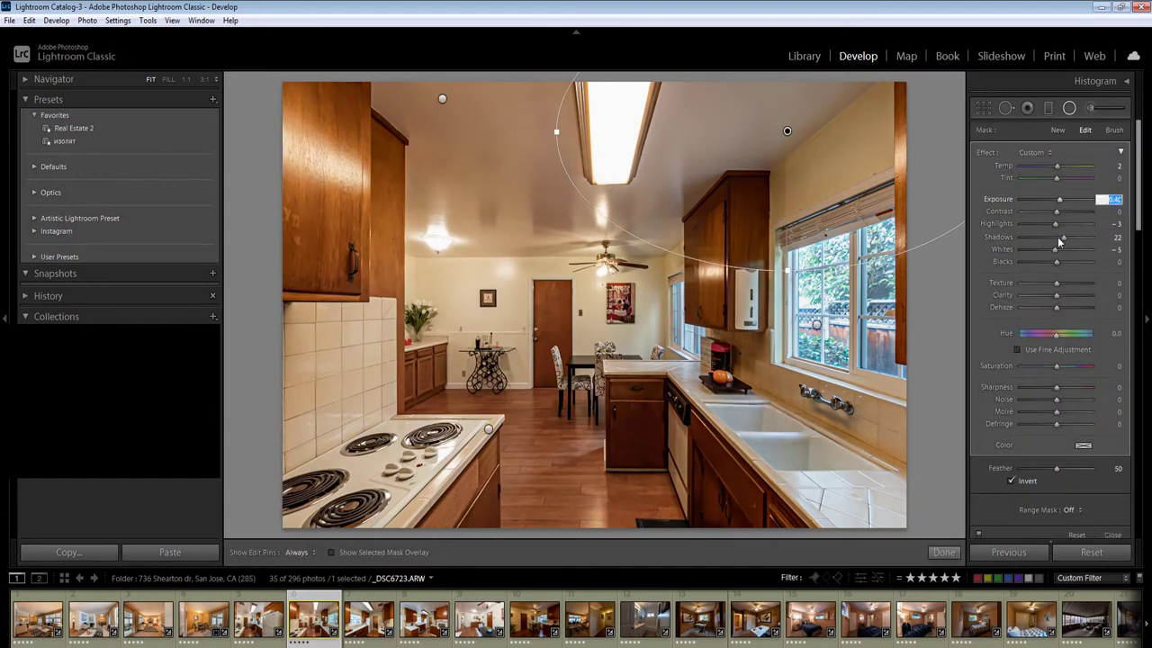
pyautogui.press('Up')
pyautogui.press('Up')
pyautogui.press('Up')
pyautogui.press('Up')
pyautogui.press('Return')
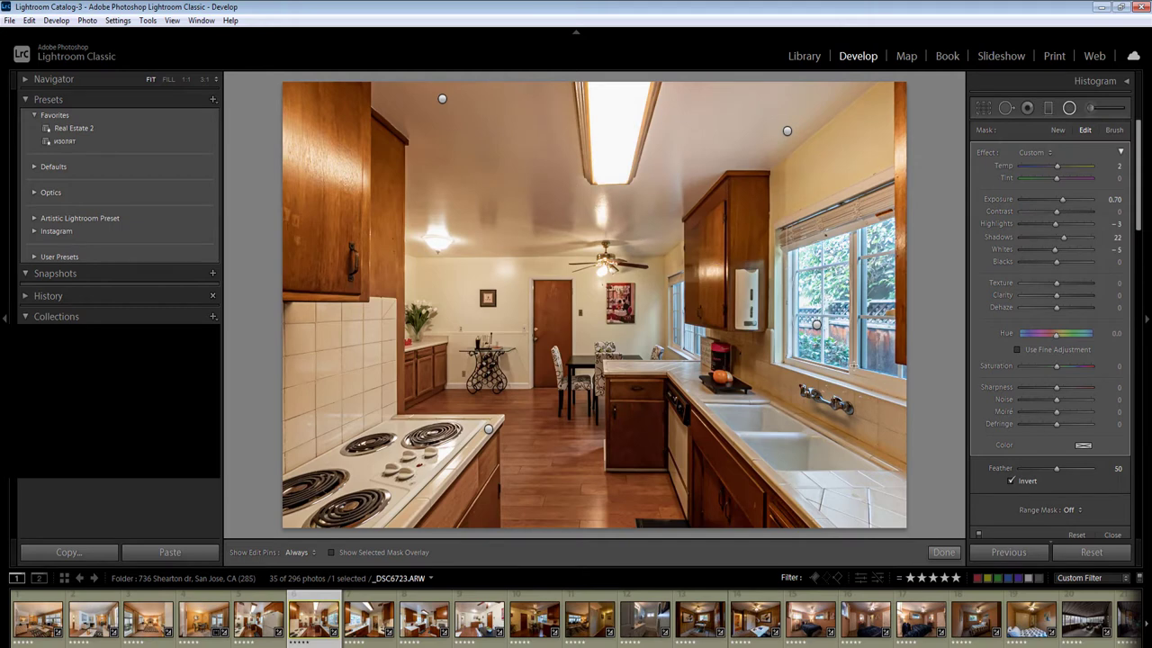
# Add a narrow radial filter inside the sink window's larger pane with exposure -0.60 and temperature 15
pyautogui.moveTo(855, 368); pyautogui.dragTo(854, 371)
pyautogui.click(1115, 201)
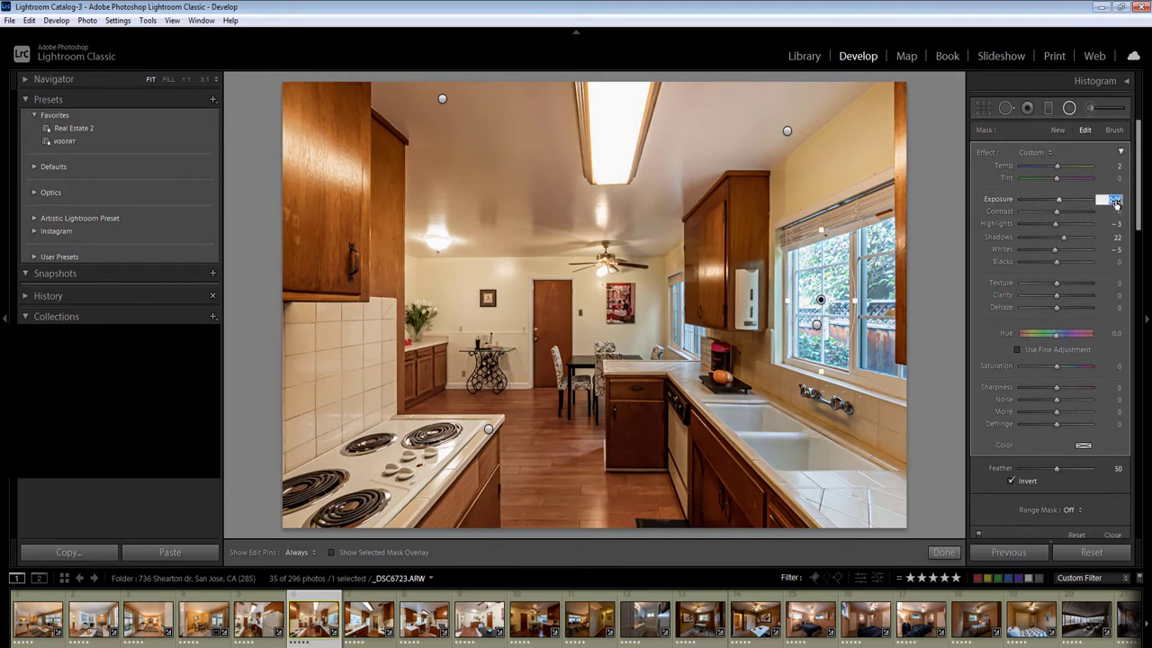
pyautogui.write('-0.6')
pyautogui.click(1116, 168)
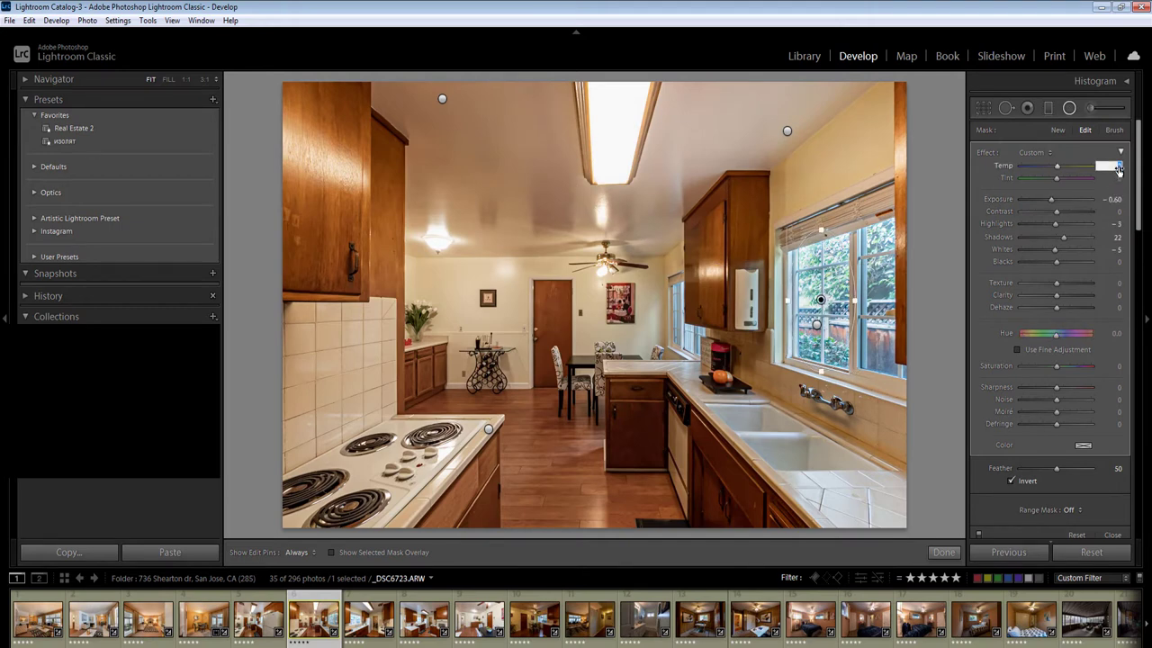
pyautogui.write('15')
pyautogui.press('Return')
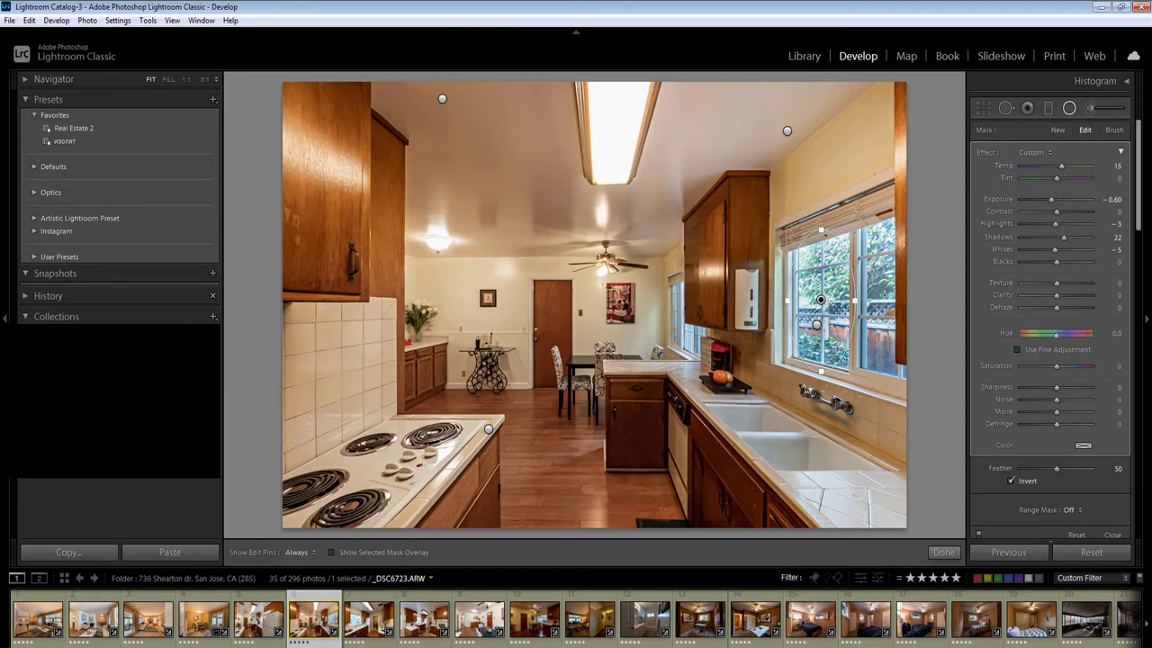
# Add another narrow radial filter on the sink window's nearer pane with exposure -0.40 and temperature 15
pyautogui.moveTo(882, 297); pyautogui.dragTo(906, 382)
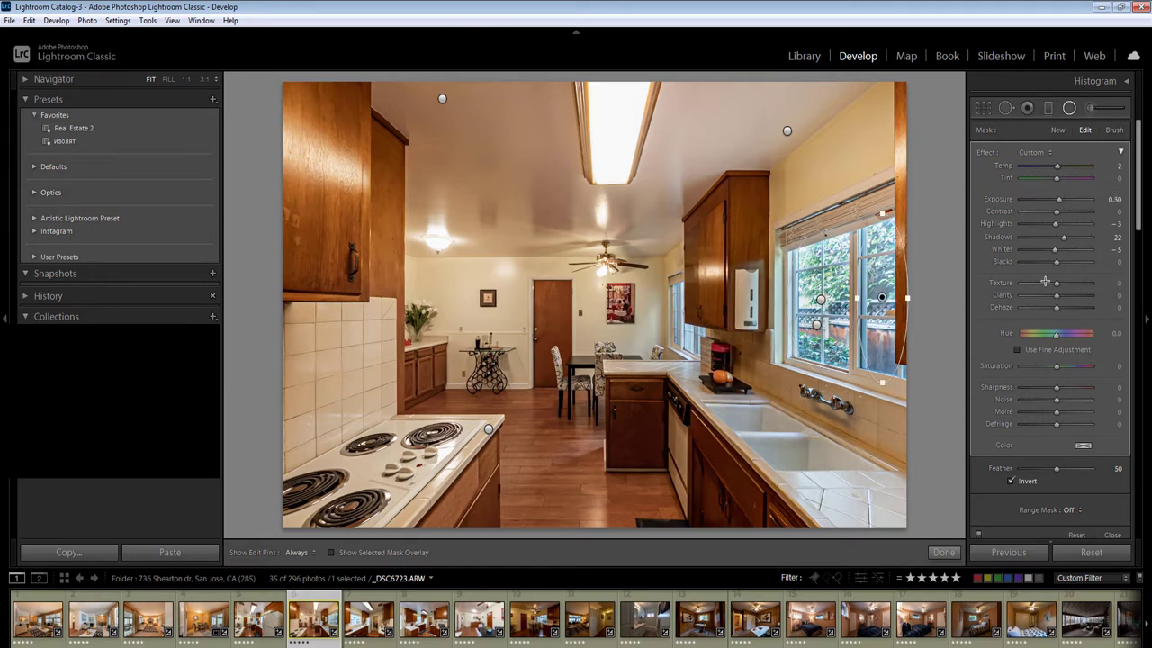
pyautogui.write('-0.4')
pyautogui.click(1116, 167)
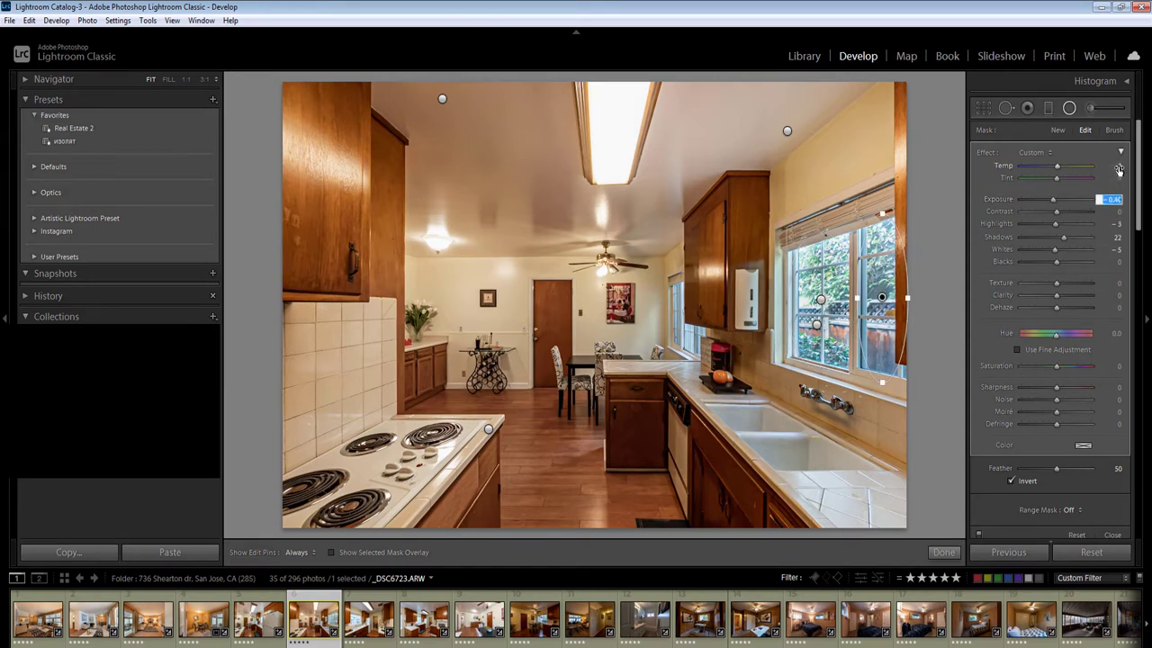
pyautogui.press('Return')
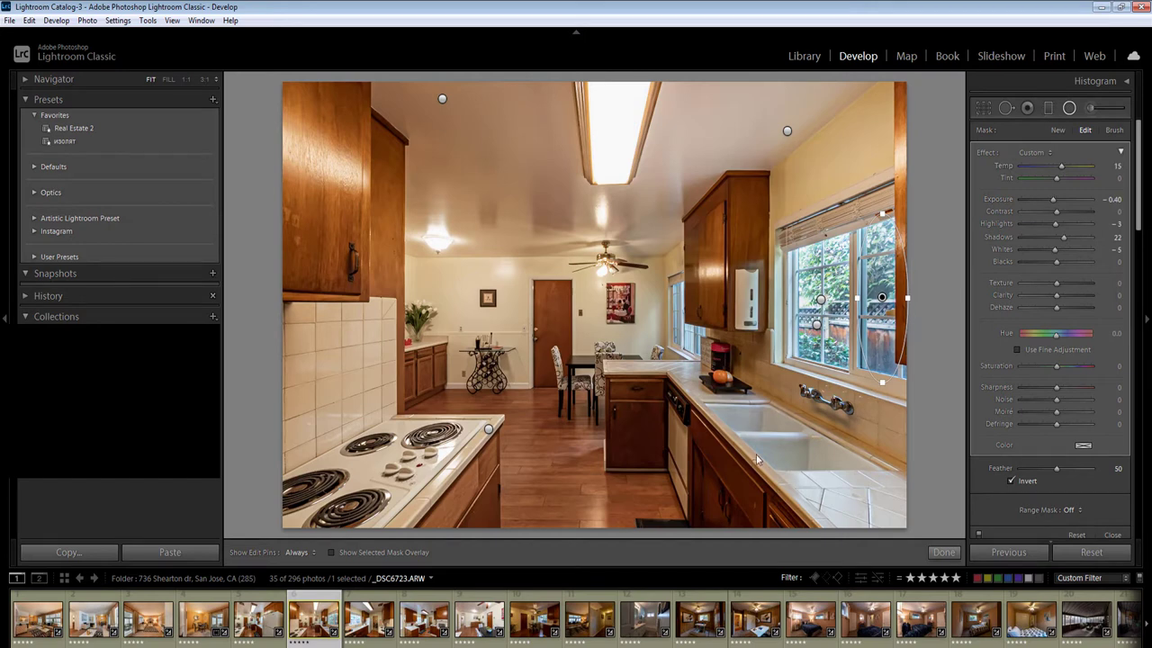
pyautogui.hotkey('shift', 'm')
# In the next kitchen photo, _DSC6736-HDR, add a large radial filter over the cabinets and stove with exposure 0.40
pyautogui.press('Right')
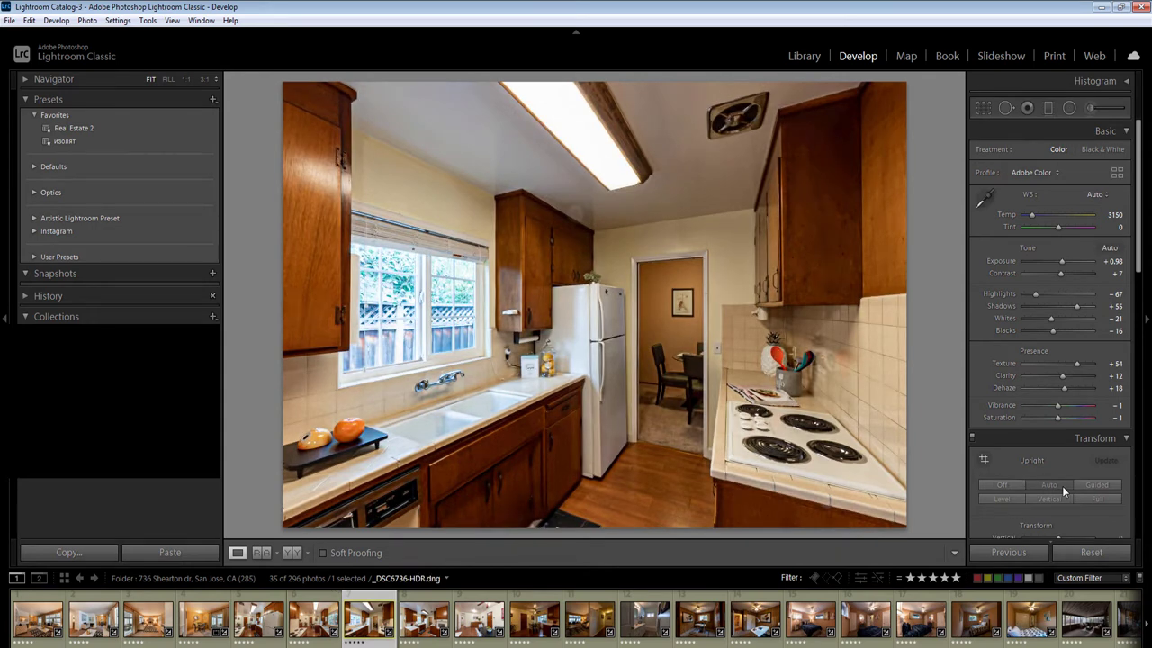
pyautogui.hotkey('shift', 'm')
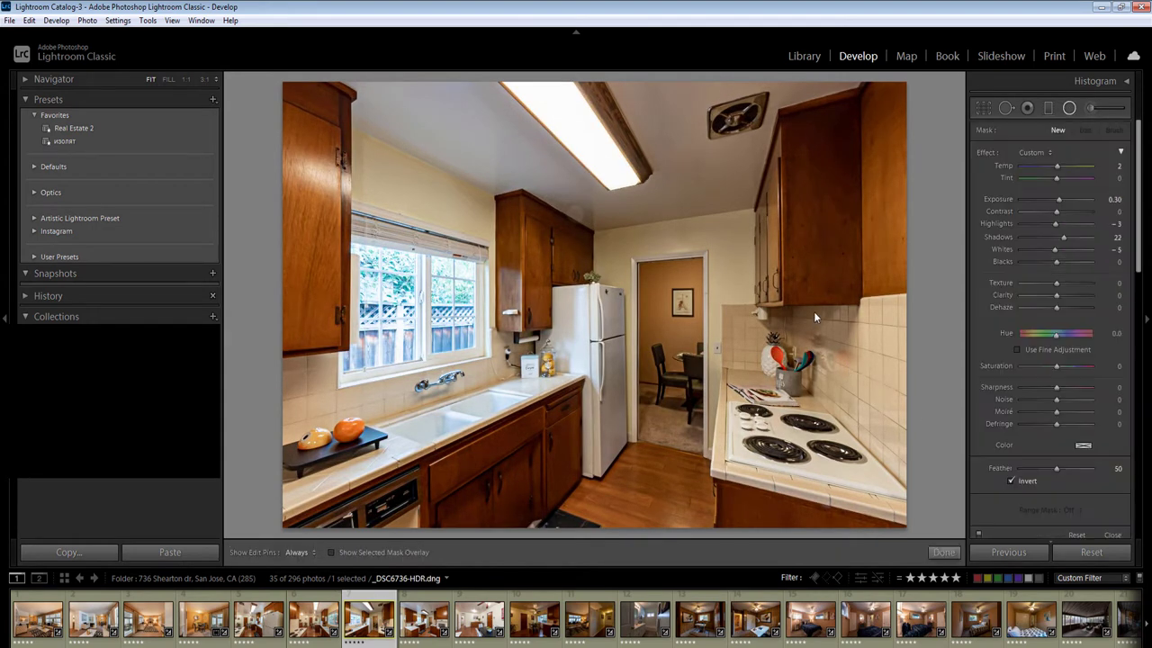
pyautogui.moveTo(794, 276); pyautogui.dragTo(941, 463)
pyautogui.moveTo(1038, 599); pyautogui.dragTo(1038, 599)
pyautogui.moveTo(1110, 202); pyautogui.dragTo(1116, 203)
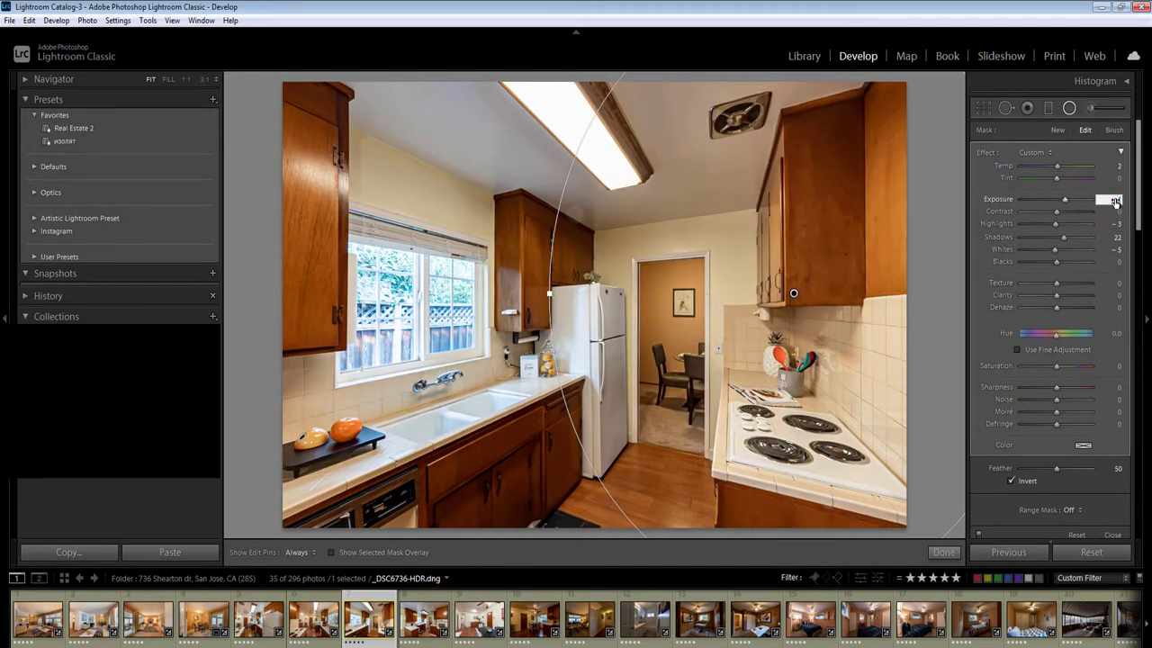
pyautogui.press('Return')
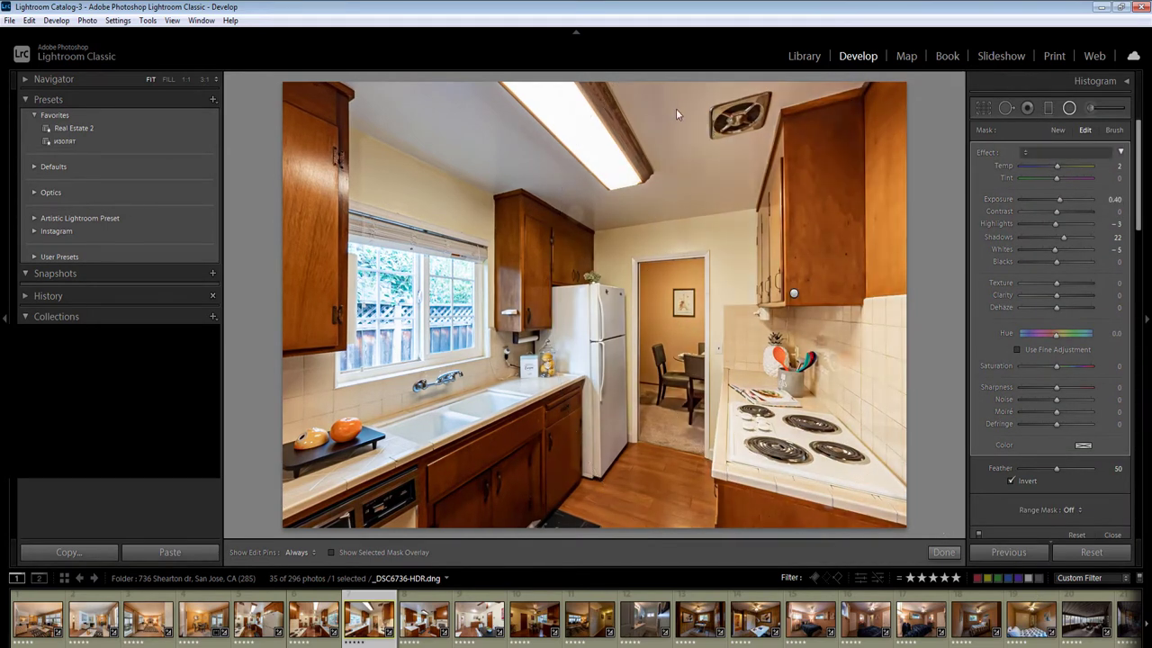
# Add a wide radial filter across the kitchen ceiling, centred between the light fixture and the vent fan
pyautogui.moveTo(662, 102); pyautogui.dragTo(984, 205)
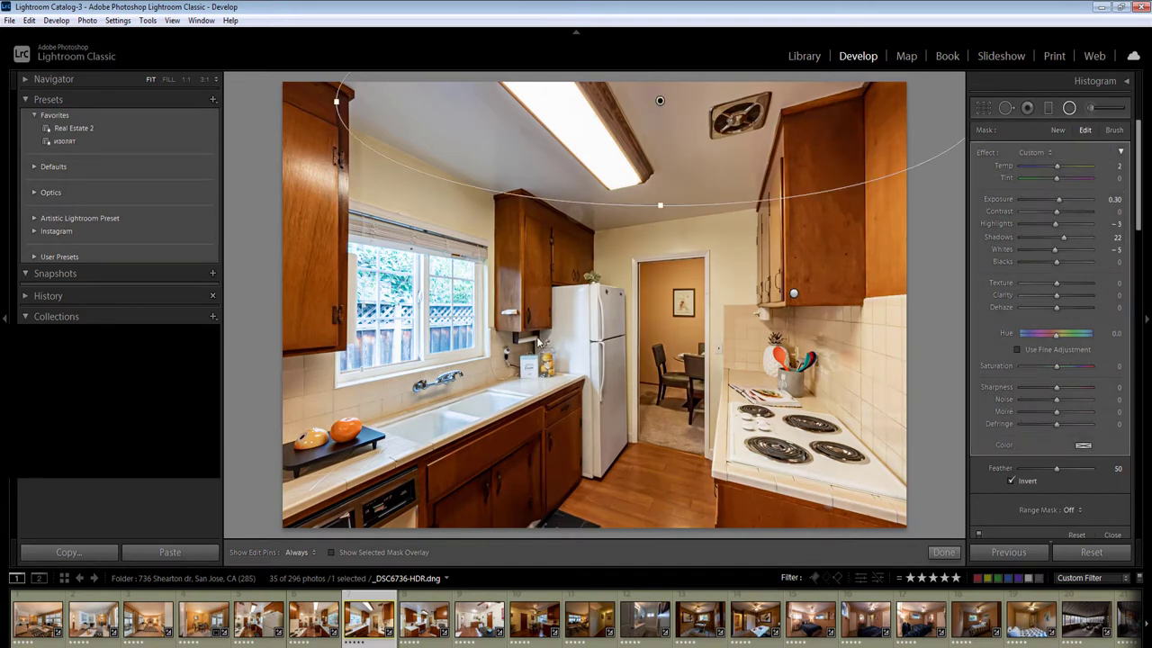
pyautogui.press('Return')
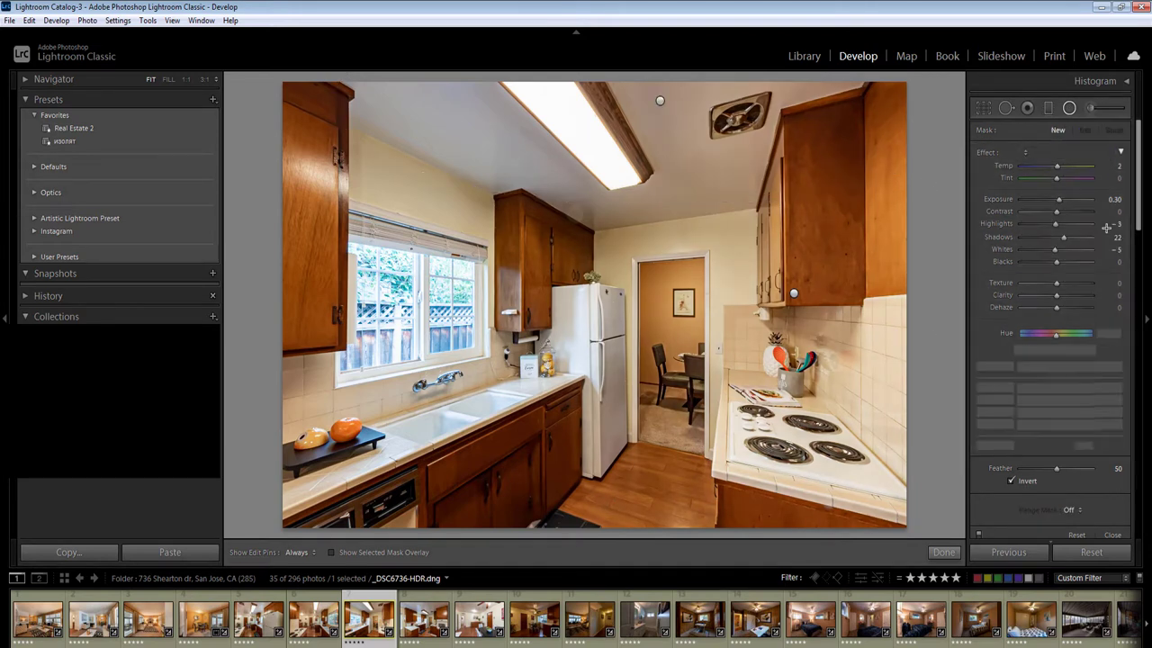
# Give the large radial filter over the sink window exposure -0.60, highlights -11, whites -32 and temperature 23
pyautogui.click(1113, 199)
pyautogui.write('0')
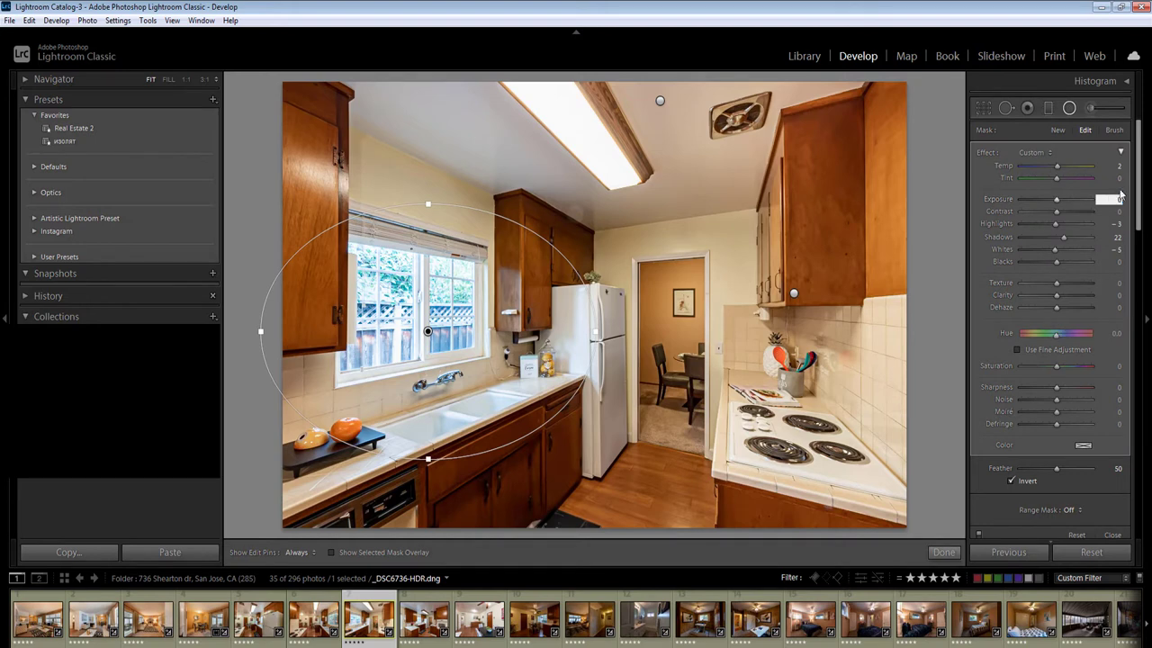
pyautogui.write('-0.6')
pyautogui.click(1118, 167)
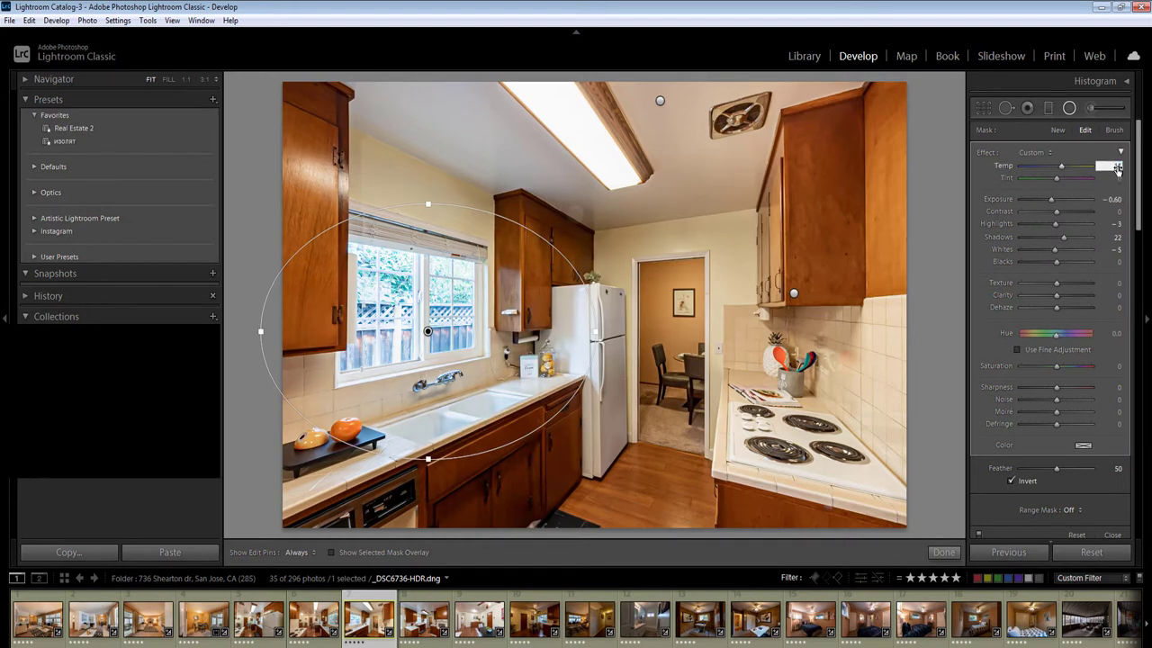
pyautogui.moveTo(1055, 250); pyautogui.dragTo(1052, 224)
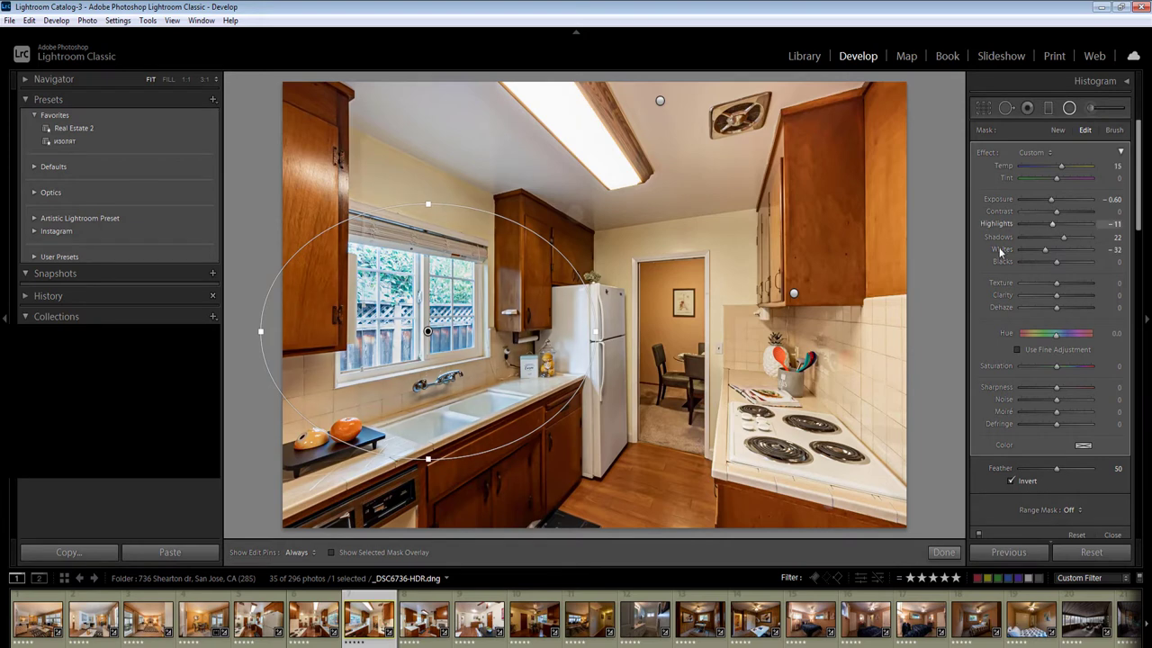
pyautogui.click(1115, 165)
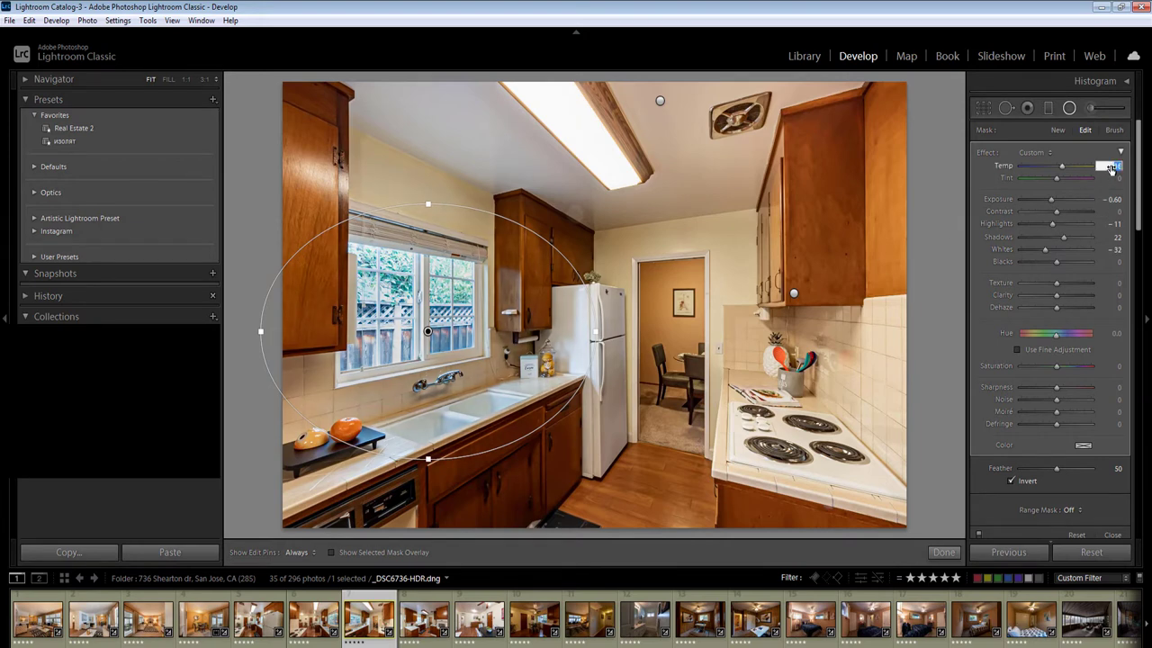
pyautogui.write('23')
pyautogui.press('Return')
pyautogui.press('Return')
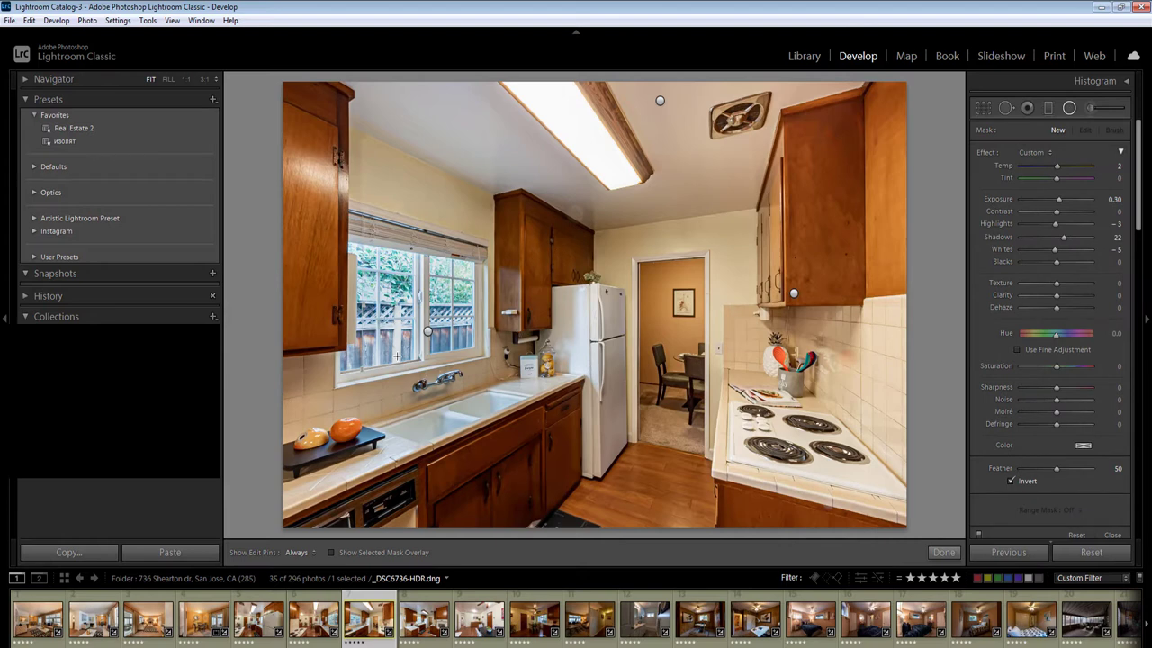
# Add a narrow radial filter on the sink window's nearer pane with exposure -0.70 and temperature 25
pyautogui.hotkey('shift', 'm')
pyautogui.hotkey('shift', 'm')
pyautogui.click(1113, 200)
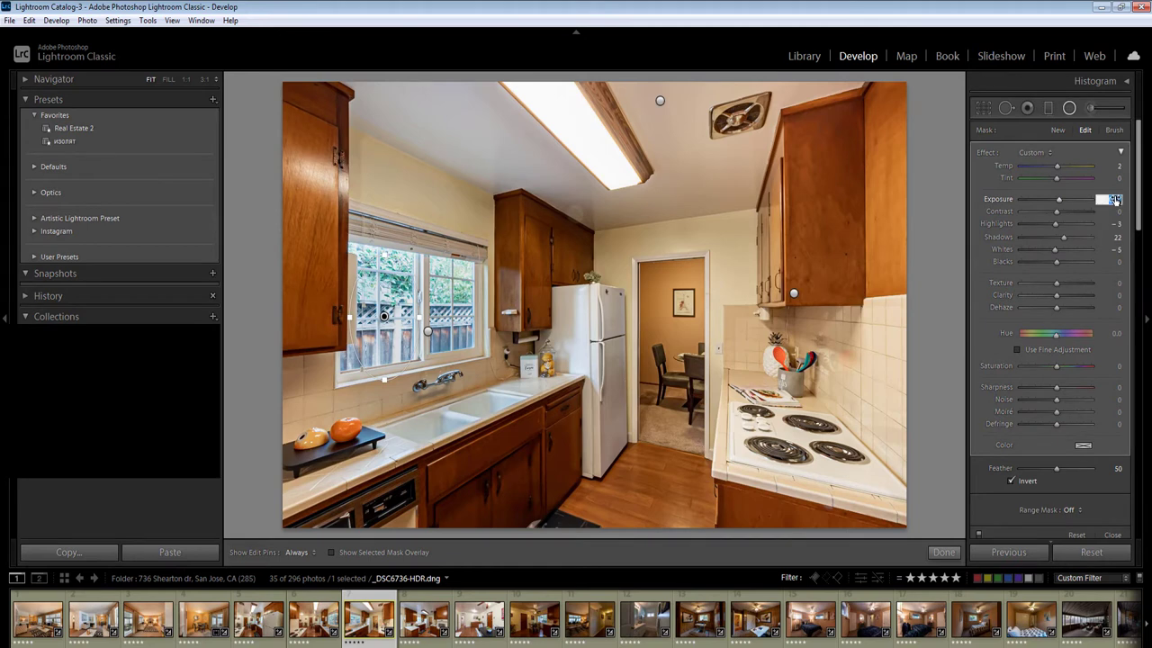
pyautogui.press('Down')
pyautogui.press('Down')
pyautogui.press('Down')
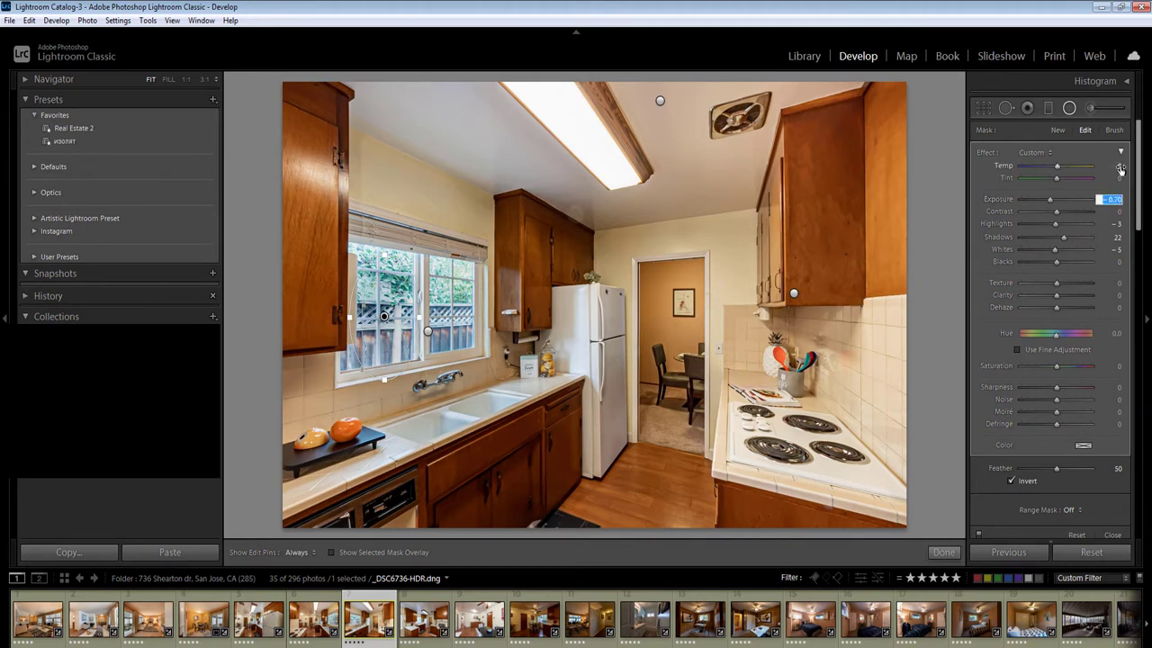
pyautogui.click(1119, 167)
pyautogui.write('25')
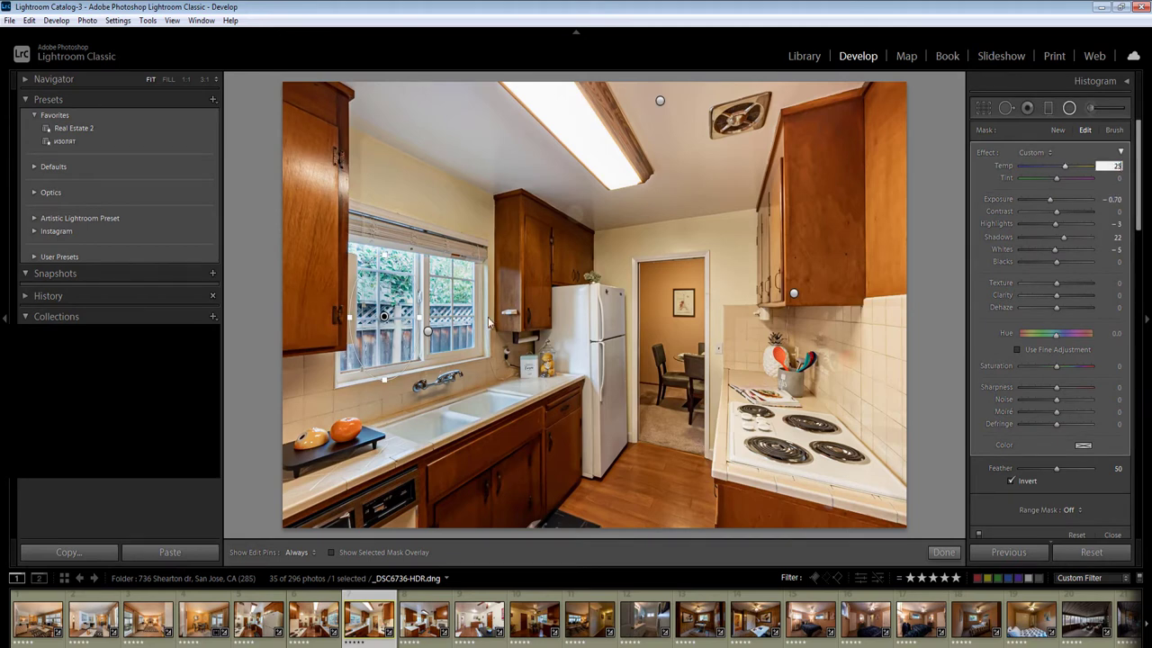
pyautogui.press('Return')
# Add another narrow radial filter on the sink window's farther pane with exposure -0.50 and temperature 20, and finish the masking
pyautogui.click(1112, 204)
pyautogui.write('-0.5')
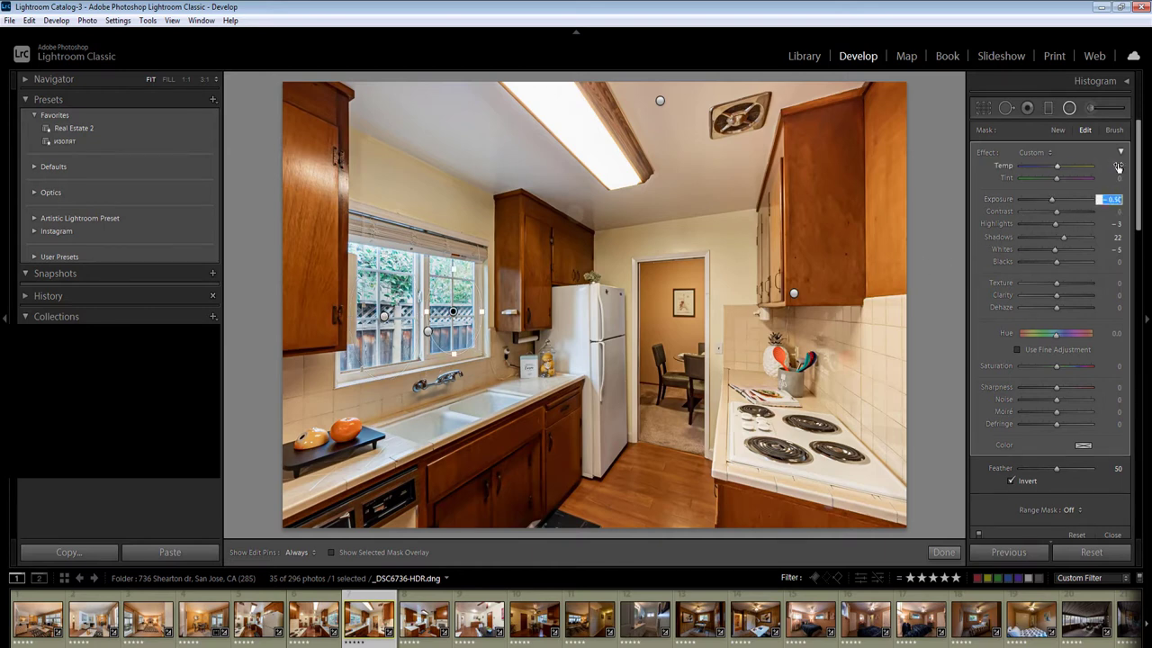
pyautogui.click(1118, 165)
pyautogui.write('20')
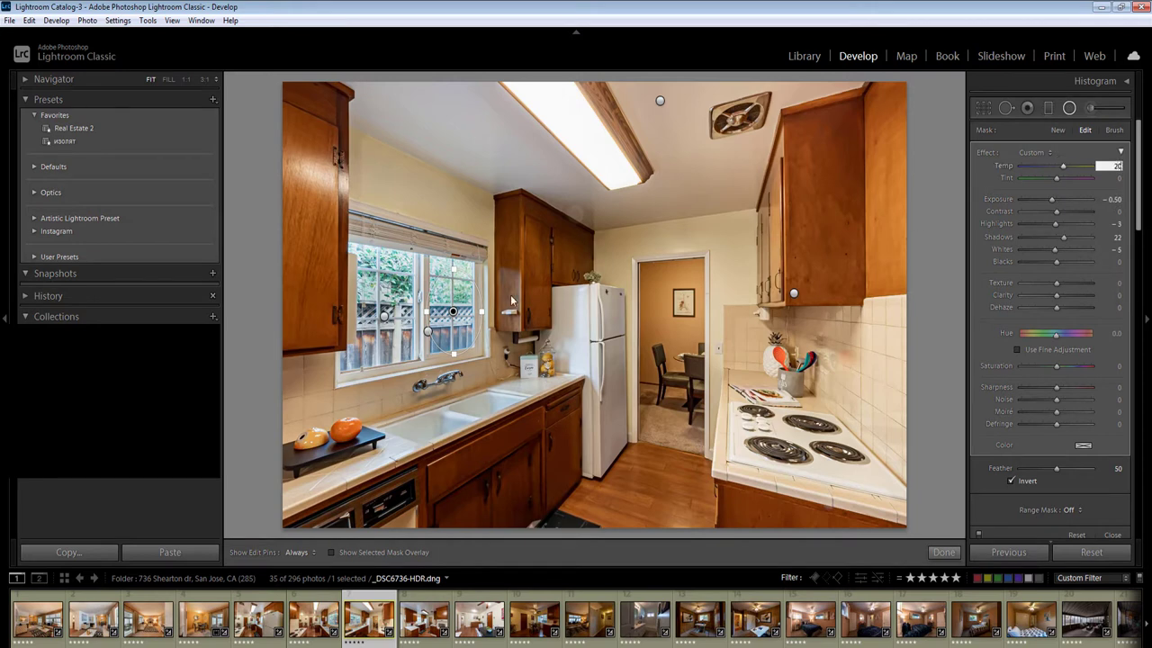
pyautogui.press('Return')
pyautogui.press('Return')
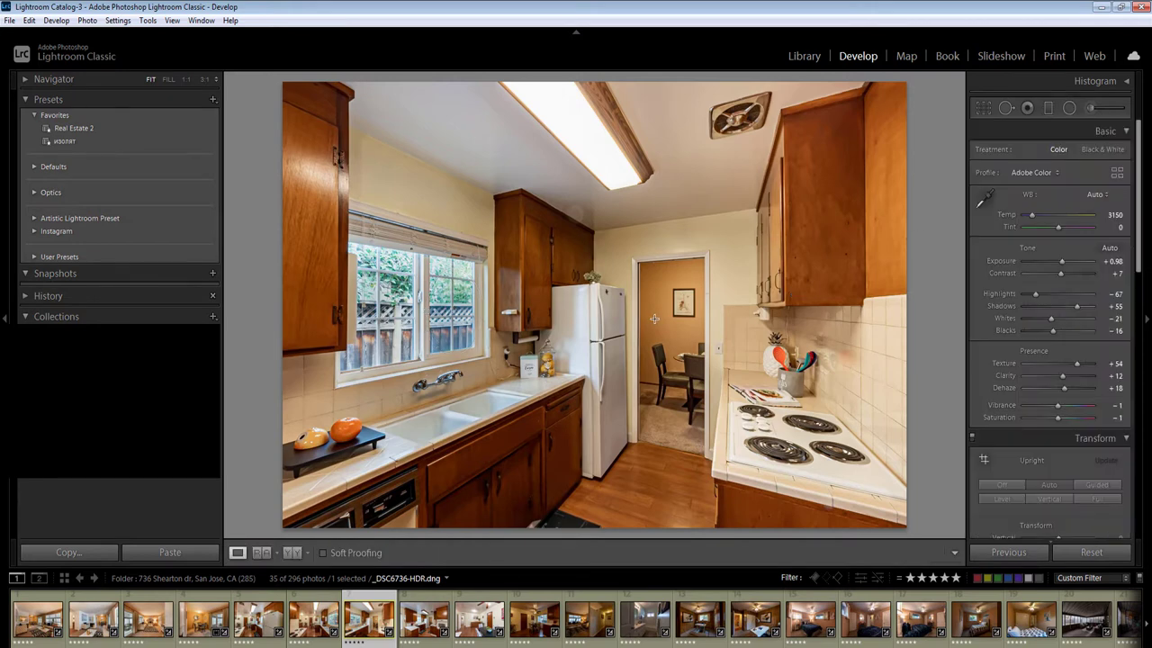
# In the next kitchen photo, _DSC6744.ARW, apply Auto Upright and add a wide radial filter over the ceiling with exposure 0.60
pyautogui.press('Right')
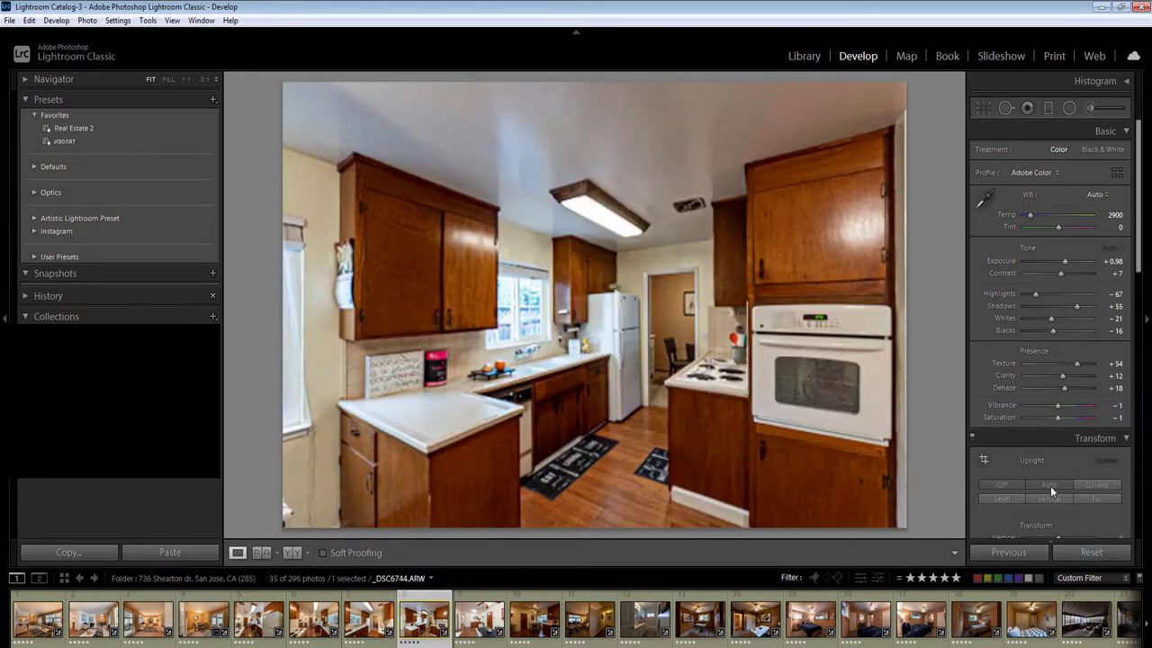
pyautogui.click(1049, 486)
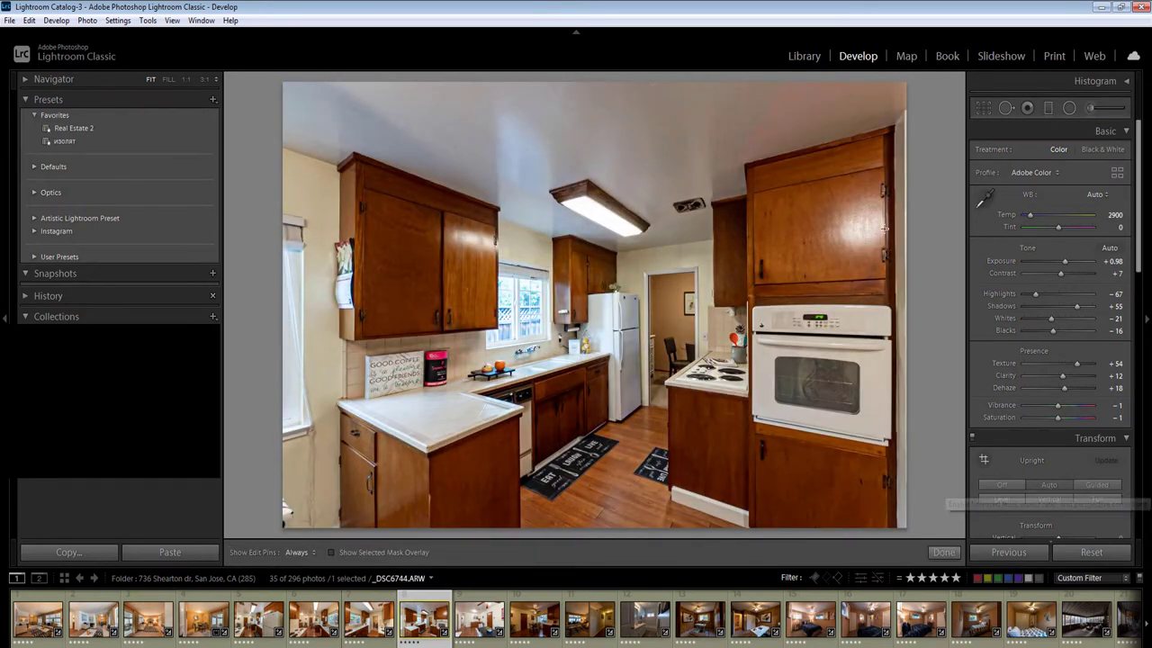
pyautogui.moveTo(666, 100); pyautogui.dragTo(1003, 252)
pyautogui.moveTo(1115, 199); pyautogui.dragTo(1123, 199)
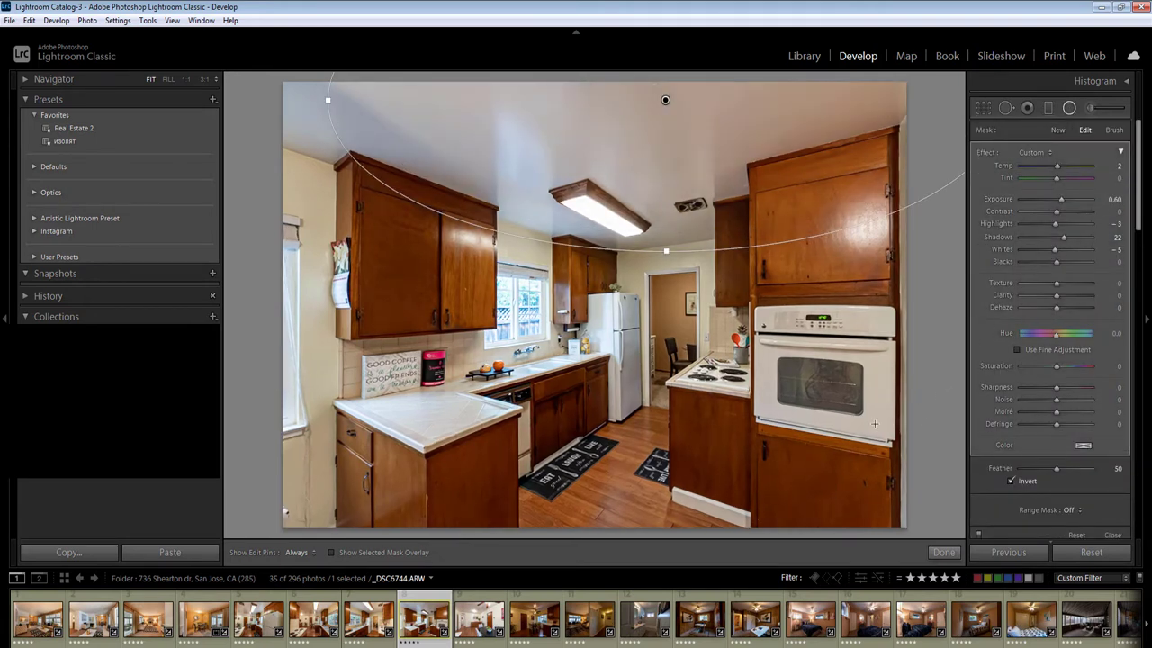
# Add a large radial filter over the oven with exposure 0.30 and a small one over the sink window with exposure -0.60 and temperature 25
pyautogui.moveTo(798, 398); pyautogui.dragTo(1038, 630)
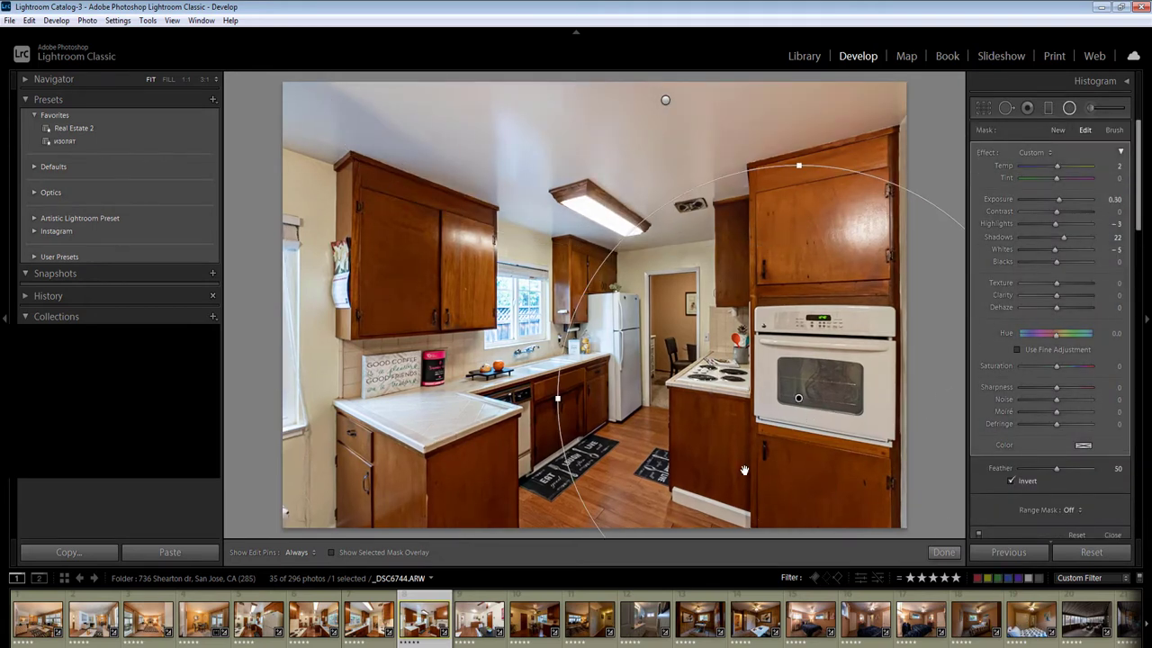
pyautogui.press('Escape')
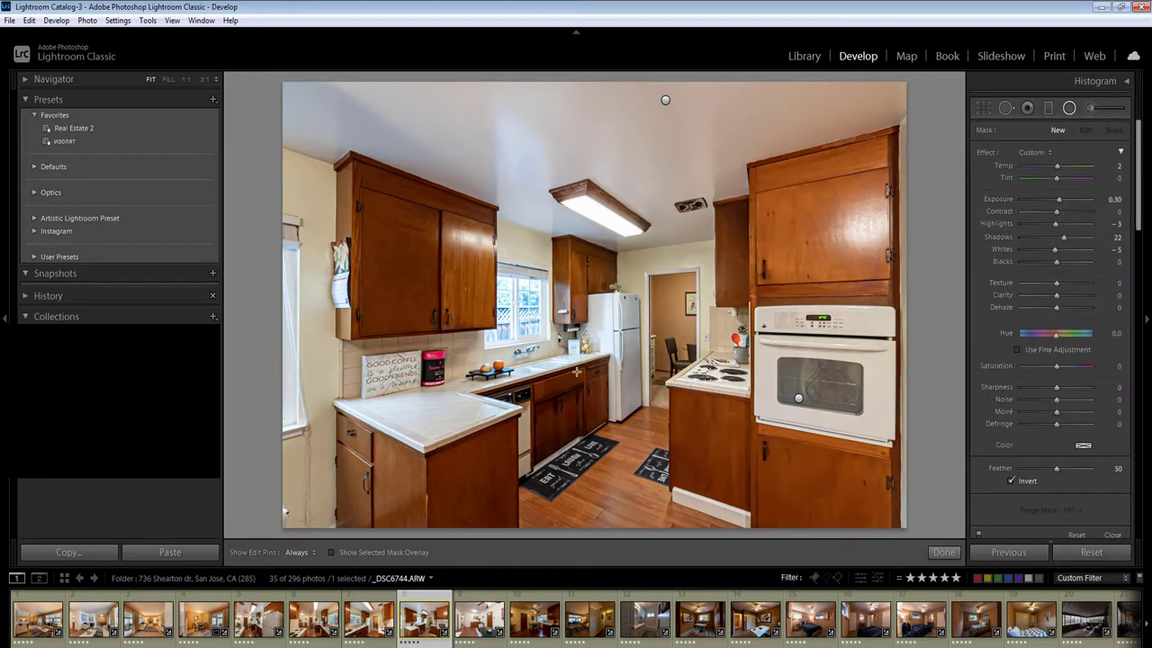
pyautogui.click(1112, 199)
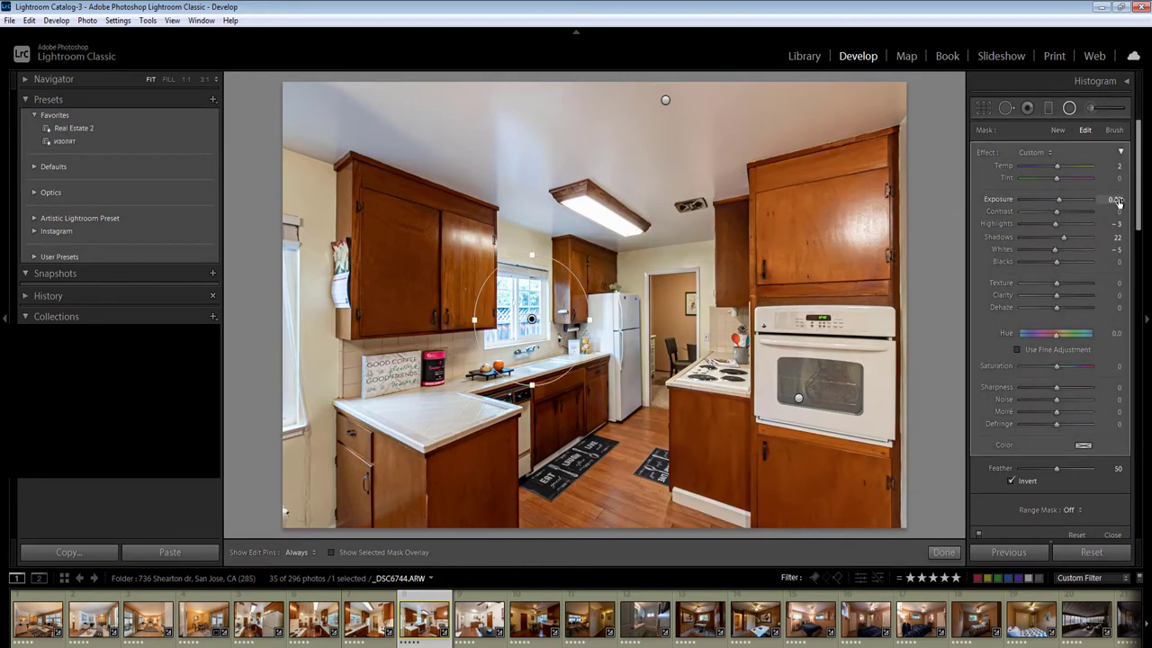
pyautogui.press('Down')
pyautogui.press('Down')
pyautogui.press('Down')
pyautogui.press('Down')
pyautogui.write('-0.6')
pyautogui.click(1117, 167)
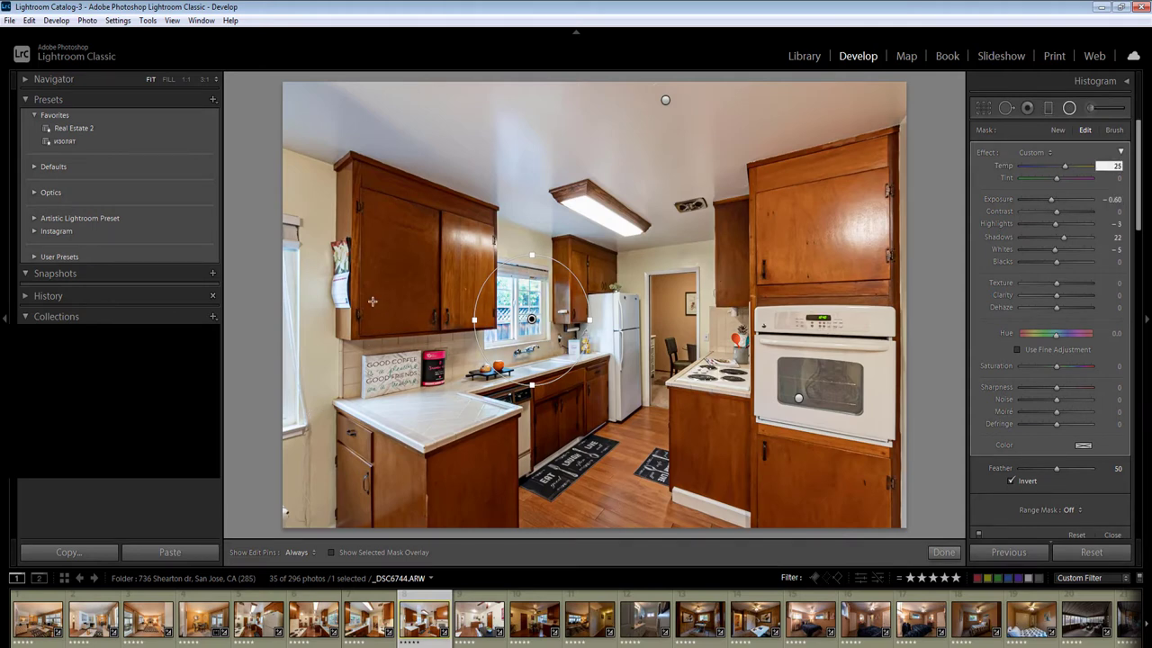
pyautogui.press('Return')
pyautogui.hotkey('ctrl', 'z')
pyautogui.hotkey('ctrl', 'z')
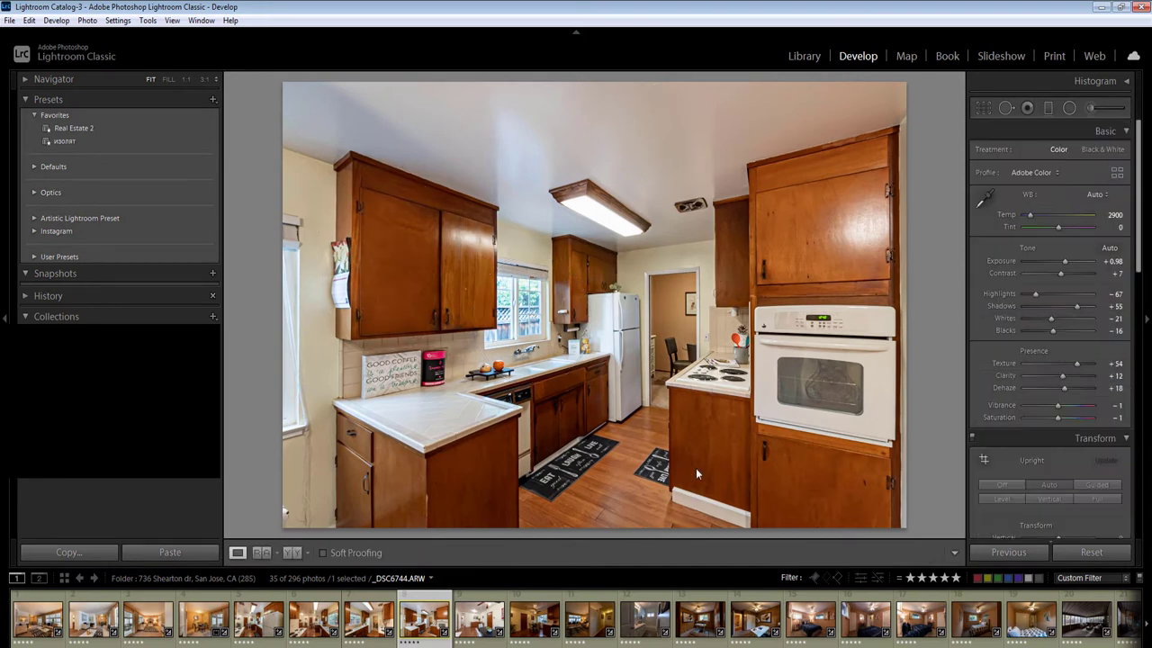
# In the next photo, _DSC6750.ARW, apply Auto Upright and set exposure to +0.48 and temperature to 3100
pyautogui.press('Right')
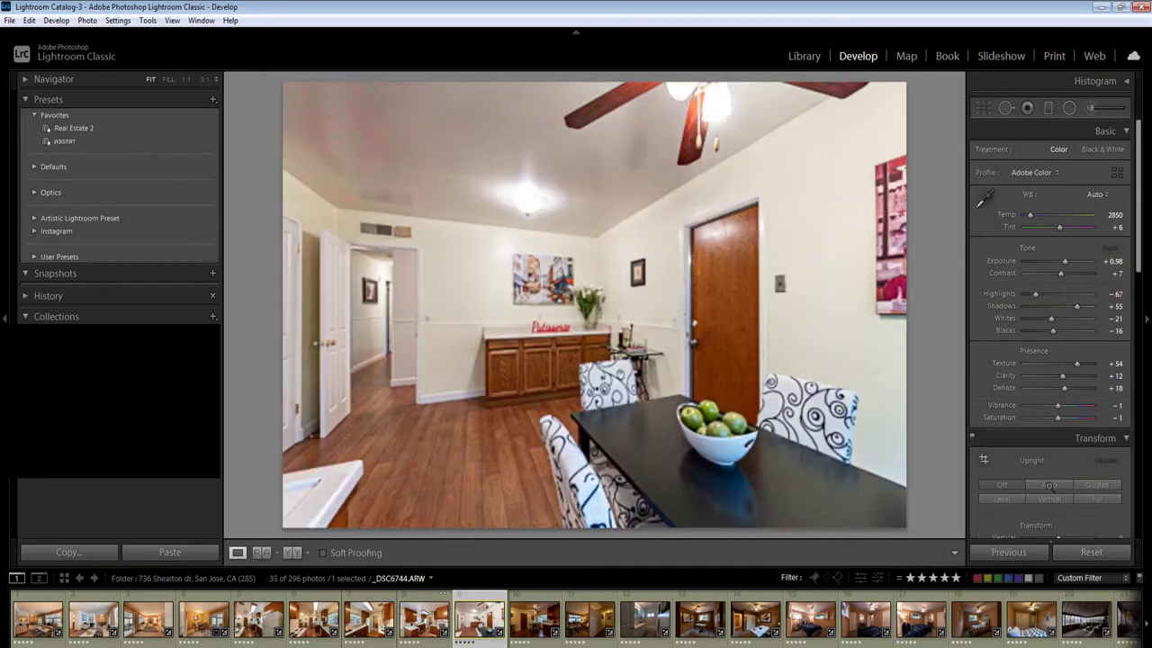
pyautogui.click(1113, 261)
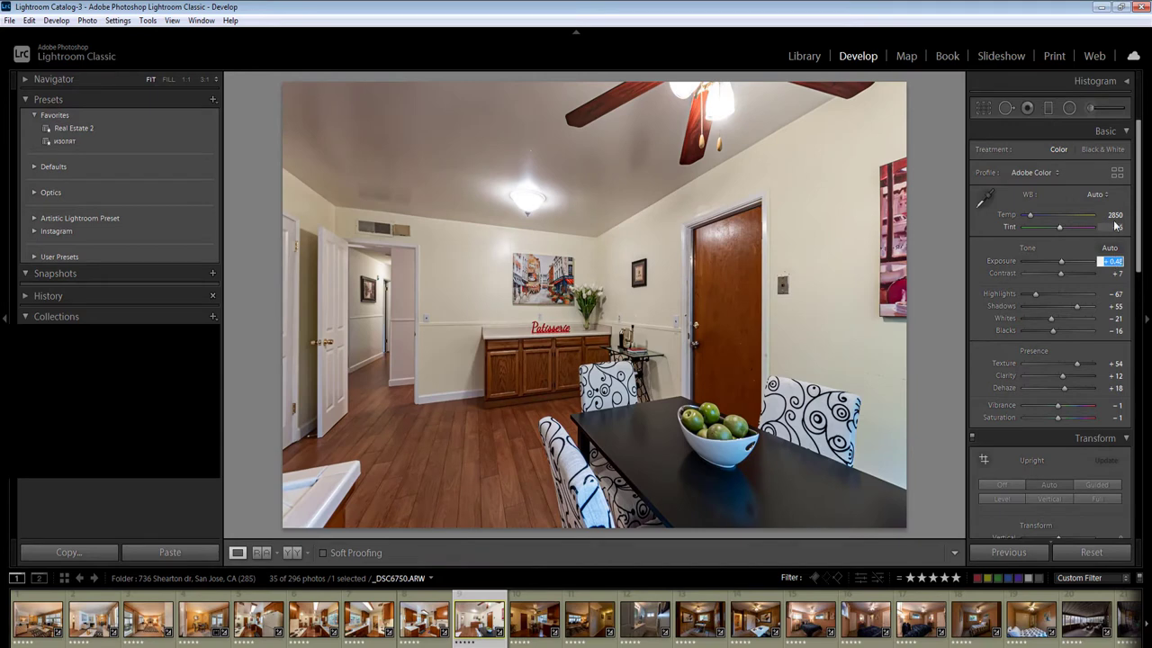
pyautogui.click(1113, 216)
pyautogui.press('Return')
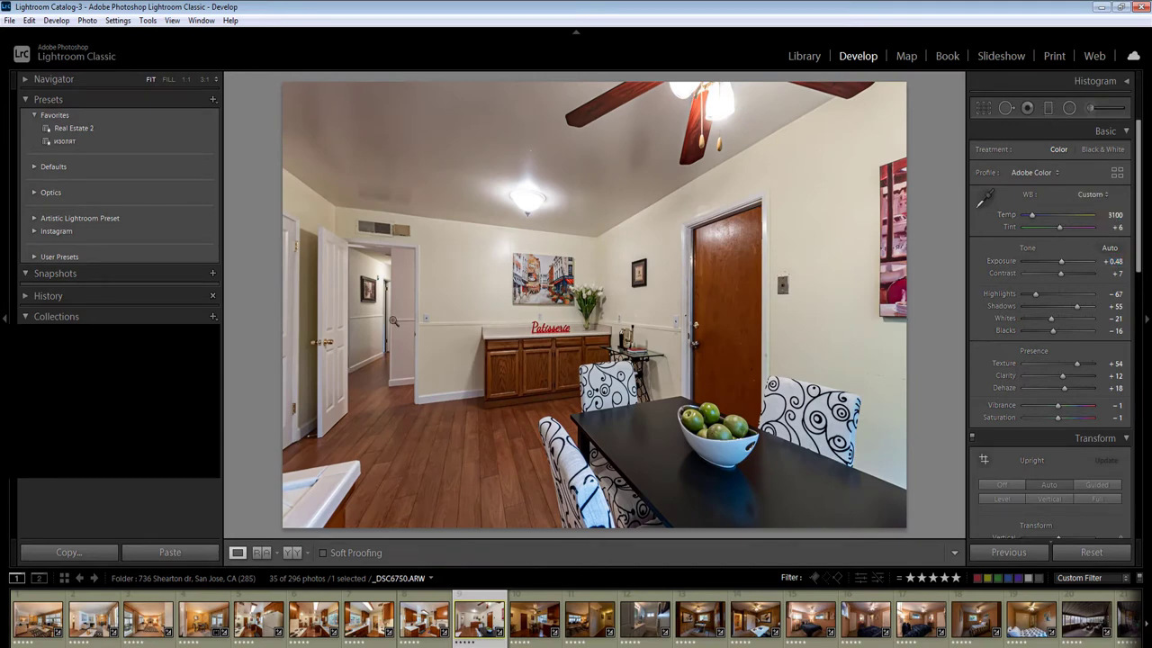
# Add radial filters with exposure 0.30 over the dining area's ceiling and over the wall beside the wooden door
pyautogui.hotkey('shift', 'm')
pyautogui.moveTo(511, 156); pyautogui.dragTo(700, 227)
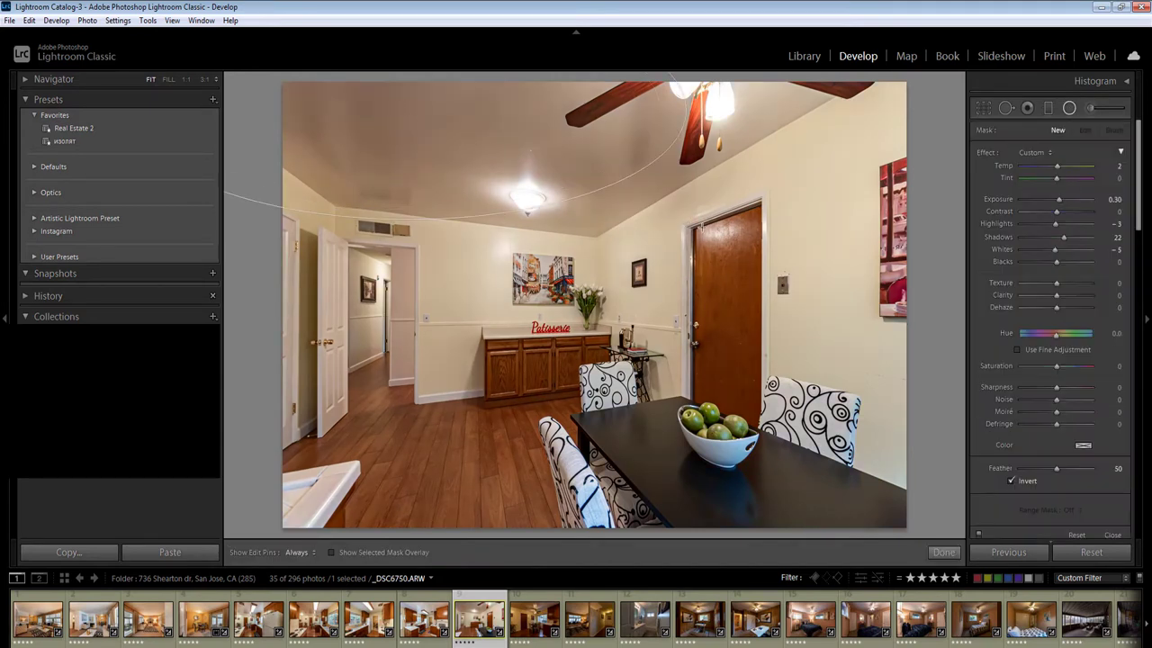
pyautogui.moveTo(853, 270); pyautogui.dragTo(1012, 483)
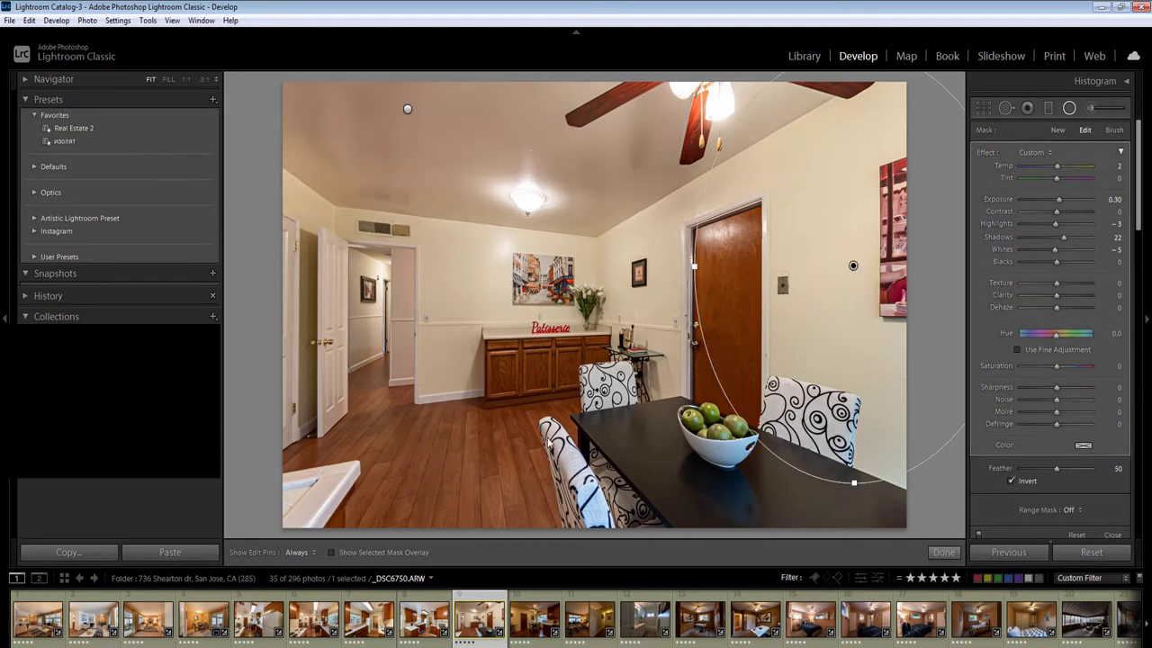
pyautogui.hotkey('shift', 'm')
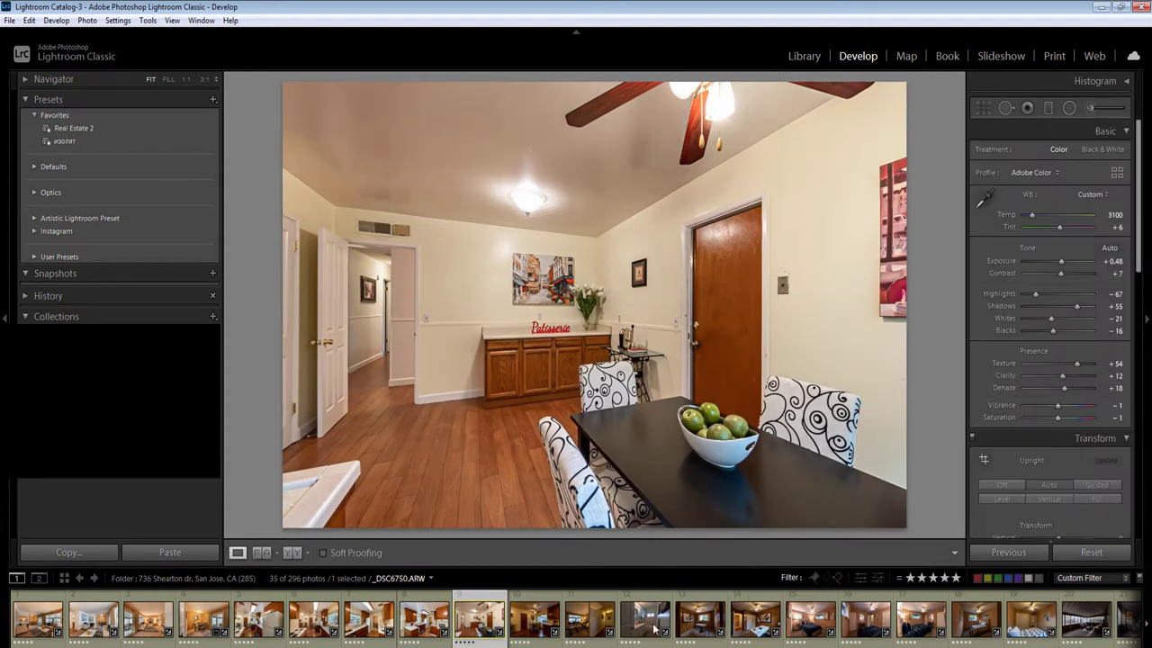
# Sync the settings of _DSC6750.ARW to the five photos that follow it, through _DSC6819.ARW
pyautogui.keyDown('shift'); pyautogui.click(751, 617); pyautogui.keyUp('shift')
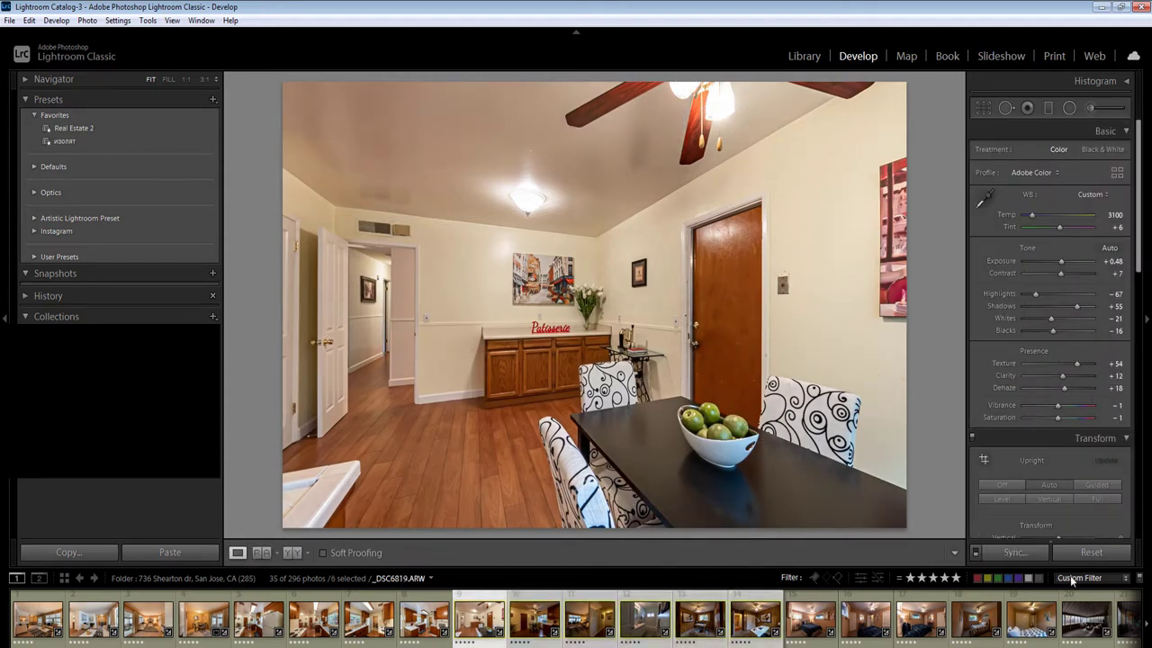
pyautogui.click(1010, 553)
pyautogui.press('Return')
pyautogui.click(418, 627)
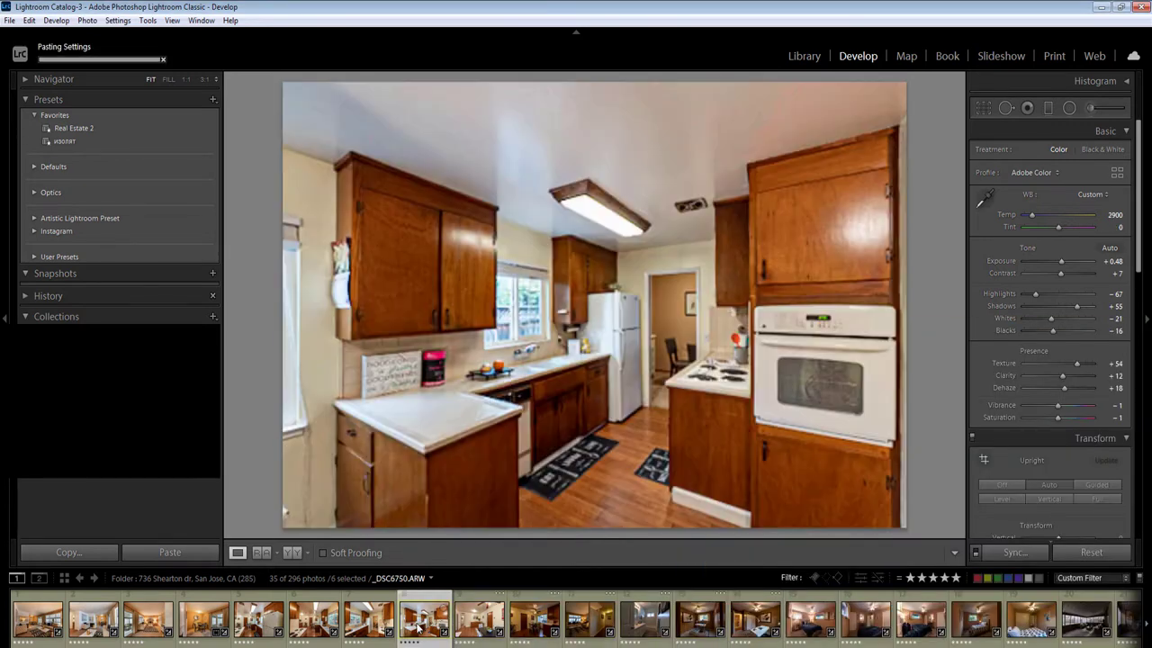
# In _DSC6757-HDR, add a large radial filter over the wall by the door with exposure 1.00 and another over the kitchen cabinets
pyautogui.click(529, 627)
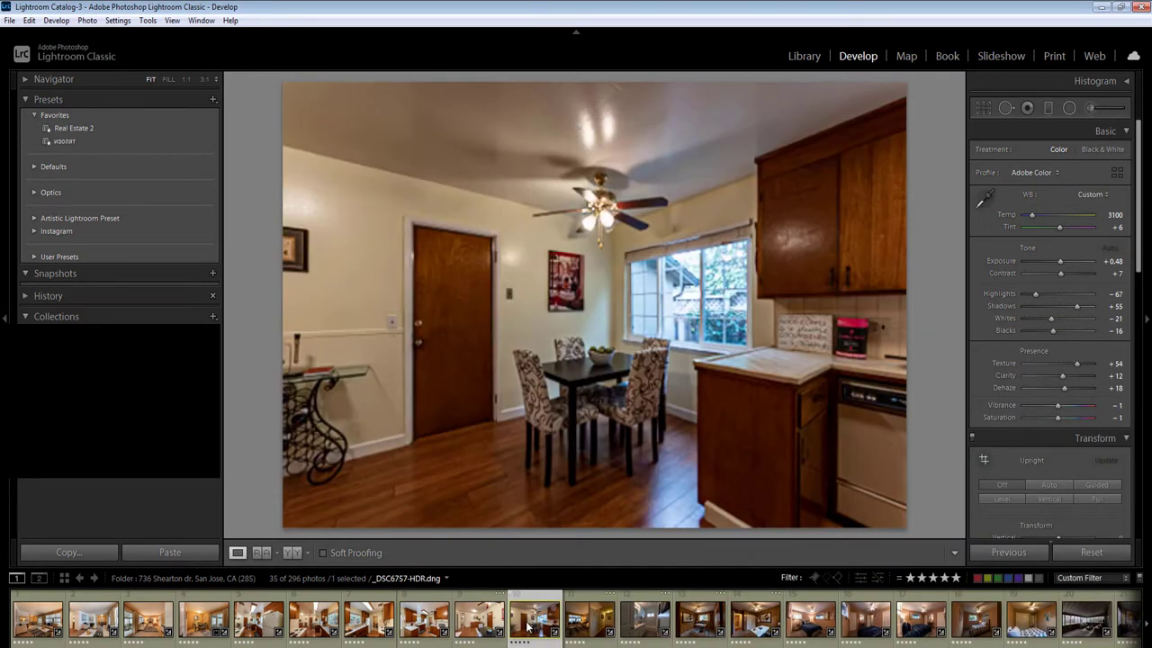
pyautogui.hotkey('shift', 'm')
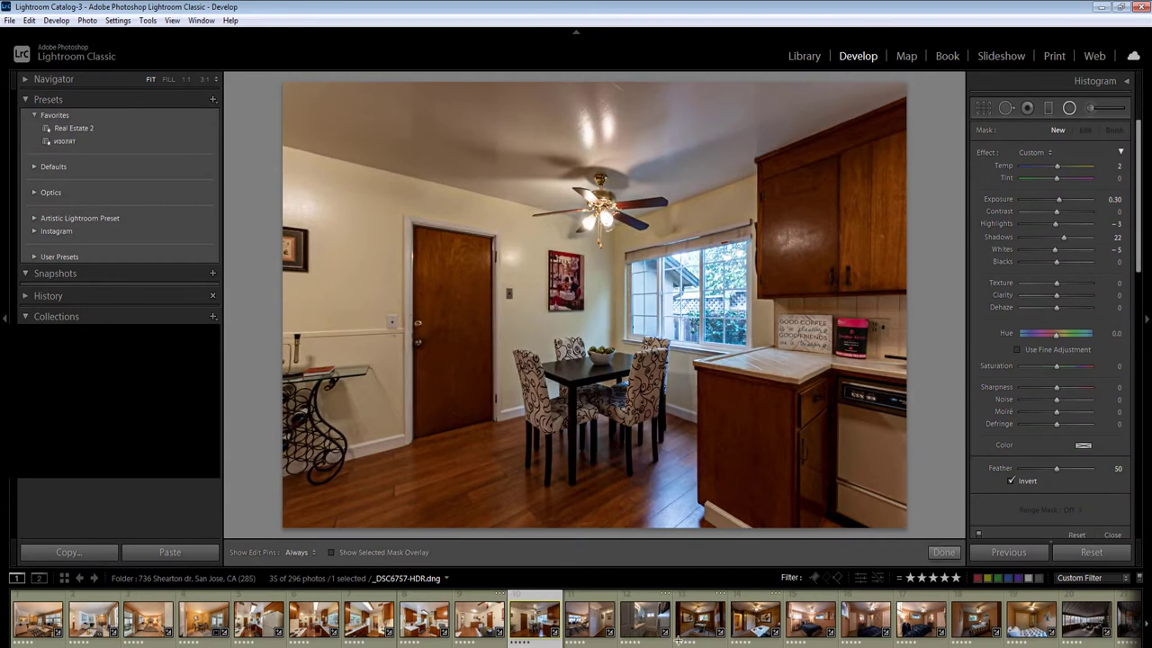
pyautogui.click(1115, 199)
pyautogui.write('1')
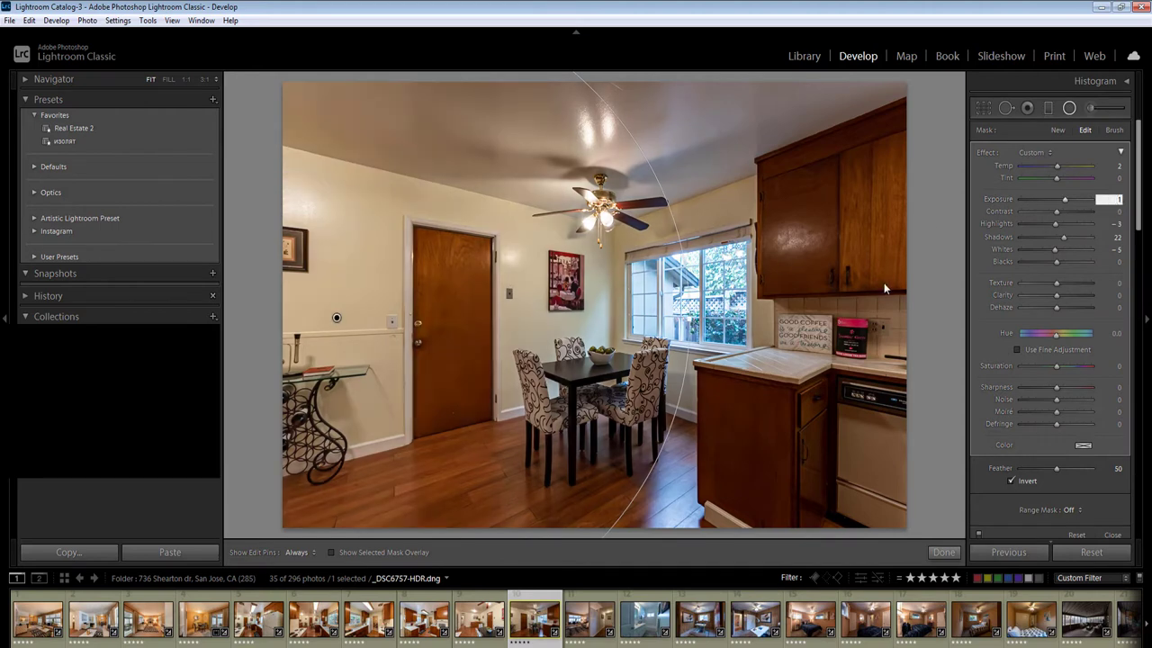
pyautogui.press('Return')
pyautogui.moveTo(872, 281); pyautogui.dragTo(1015, 565)
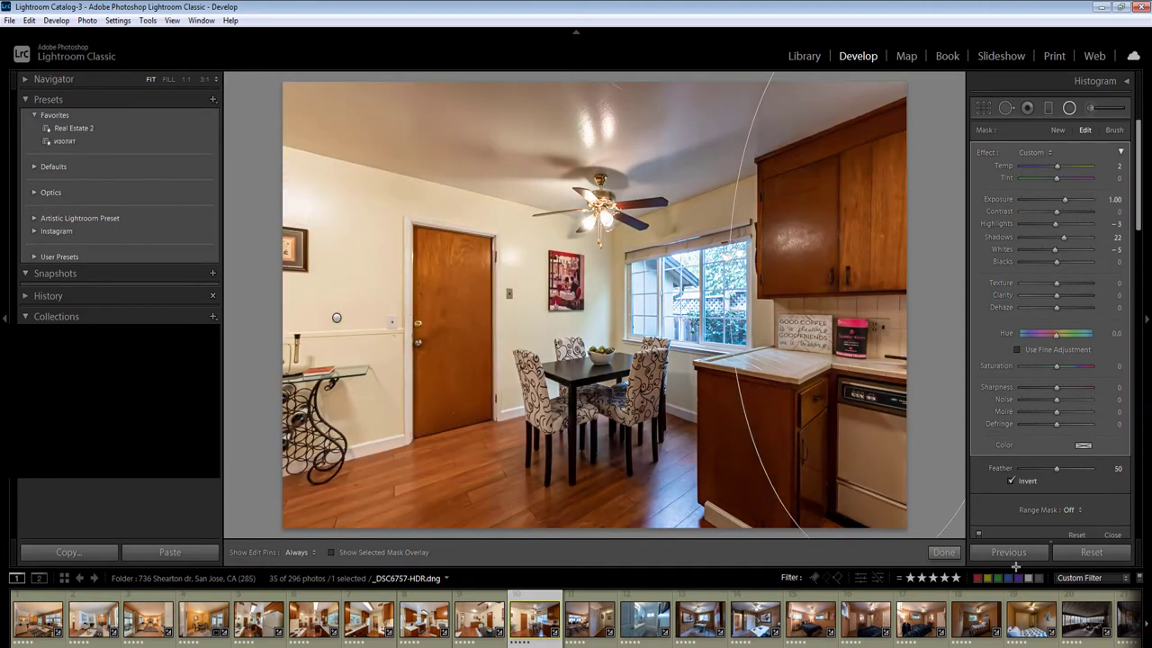
pyautogui.press('Return')
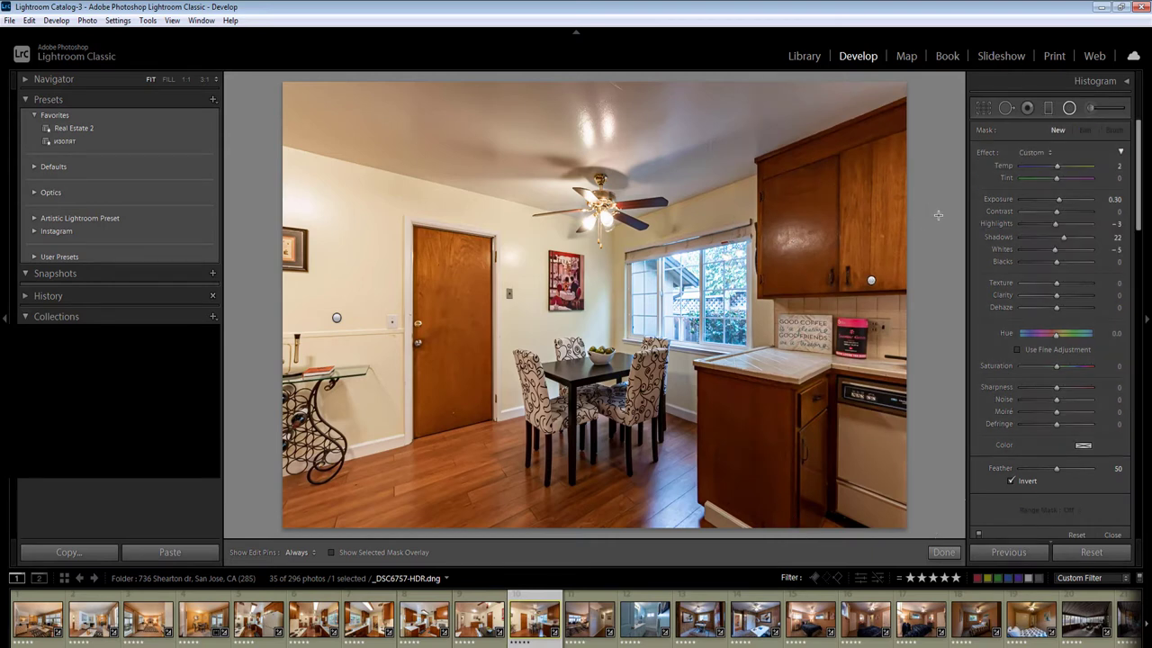
# Add a wide ceiling radial filter with exposure 0.70, plus filters over the lower cabinets and the floor beneath the dining table
pyautogui.moveTo(565, 79); pyautogui.dragTo(980, 232)
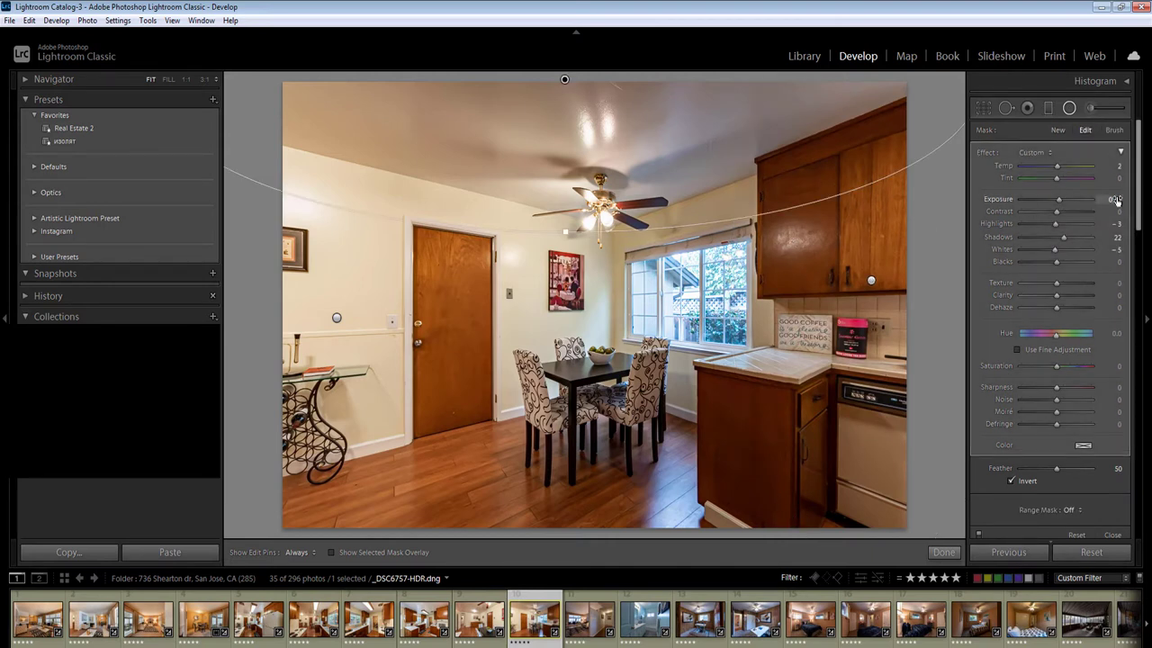
pyautogui.moveTo(1109, 199); pyautogui.dragTo(1118, 199)
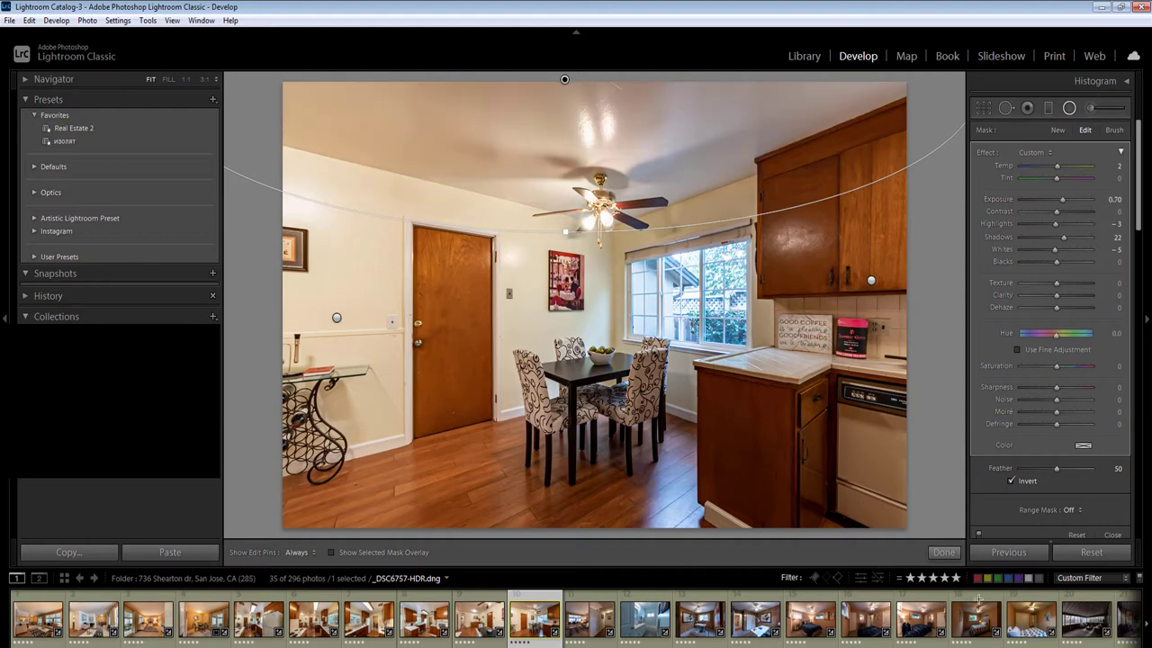
pyautogui.click(596, 430)
pyautogui.click(595, 429)
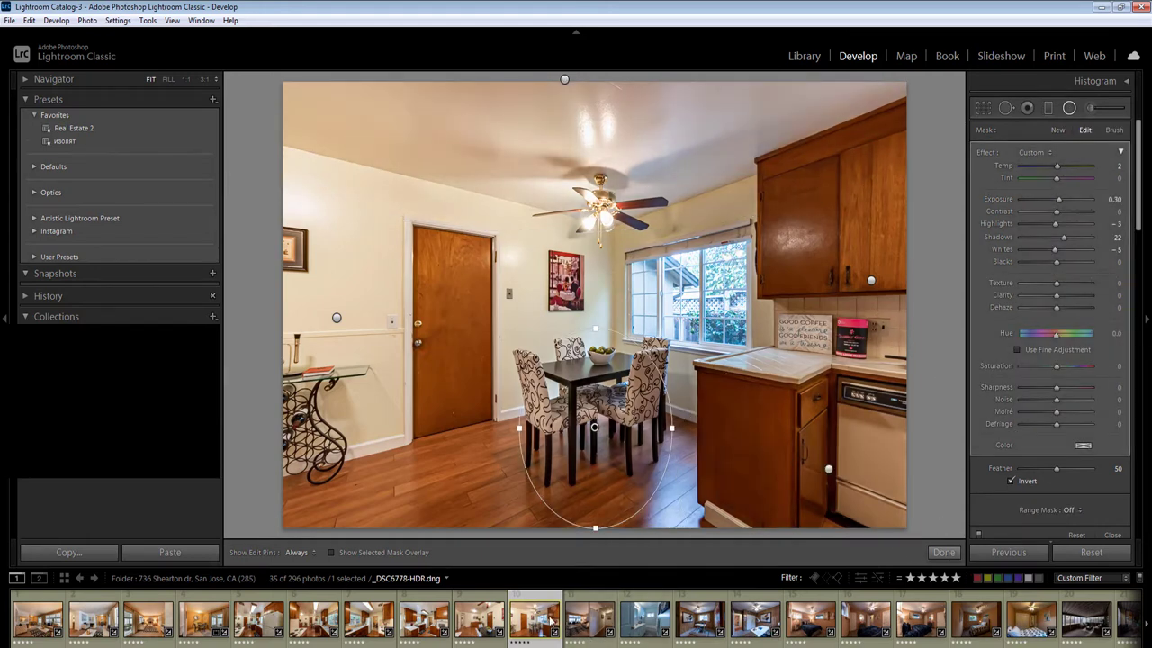
# Sync the edits of _DSC6757-HDR to the adjacent photo, _DSC6778-HDR, and close the radial filter
pyautogui.keyDown('ctrl'); pyautogui.click(580, 619); pyautogui.keyUp('ctrl')
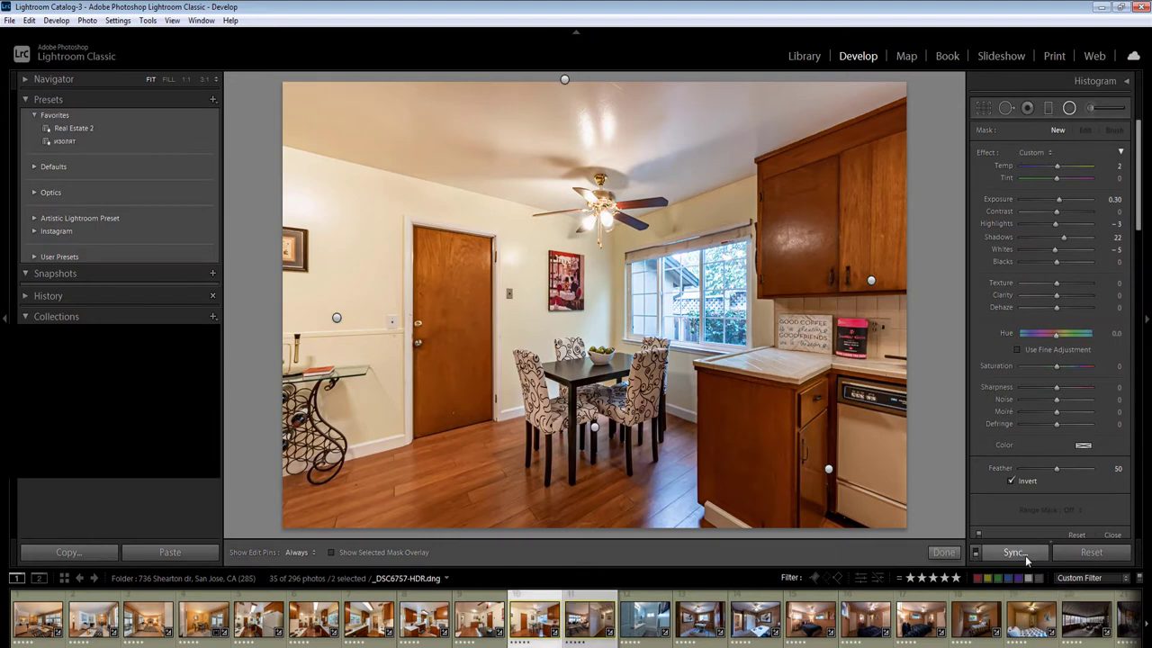
pyautogui.click(1015, 552)
pyautogui.click(1054, 640)
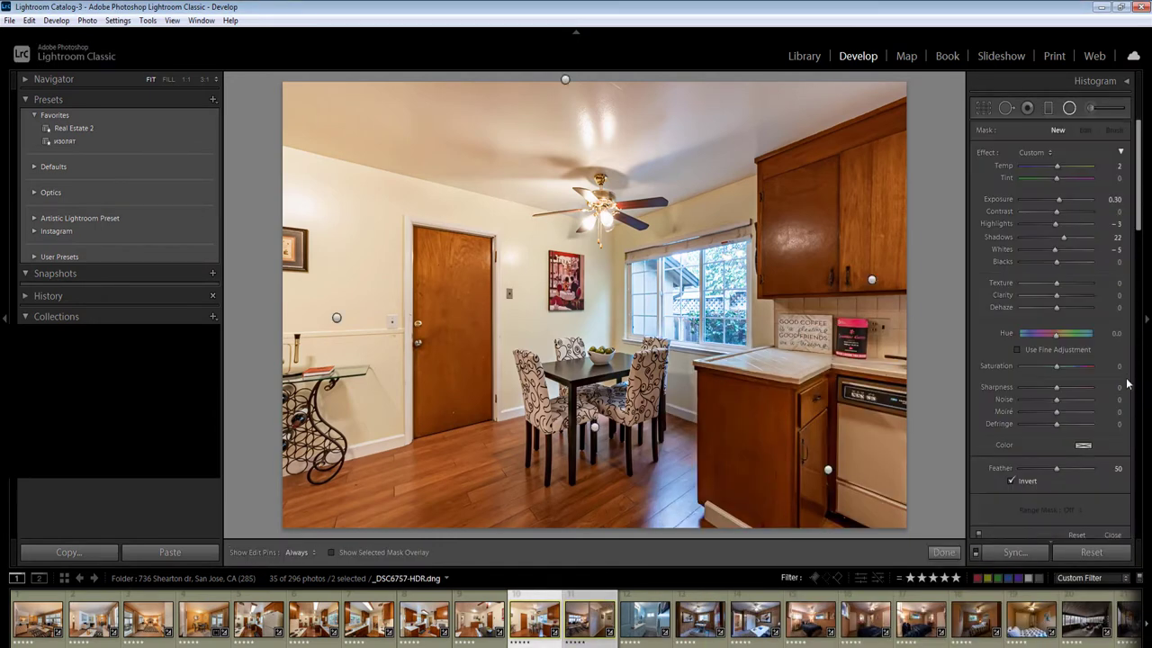
pyautogui.click(1069, 107)
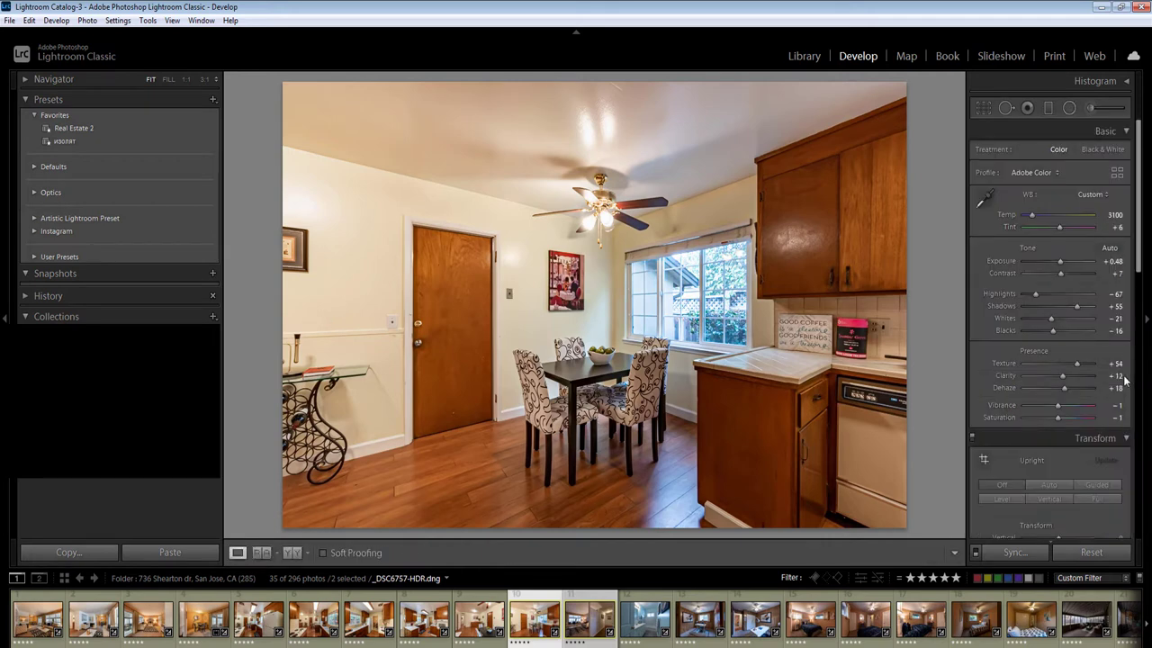
# Set the vibrance of _DSC6757-HDR to -2 and sync the settings to the other selected photo
pyautogui.click(1118, 406)
pyautogui.write('-2')
pyautogui.press('Return')
pyautogui.click(1014, 552)
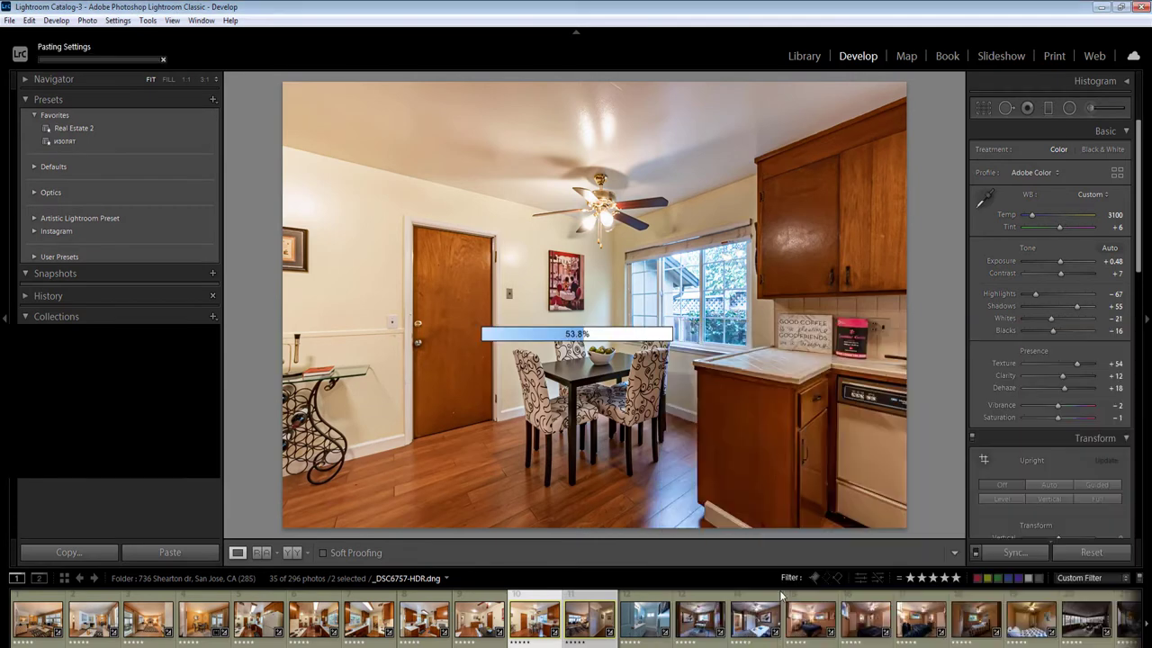
# Create a virtual copy of the dining area photo _DSC6757-HDR.dng
pyautogui.click(486, 630)
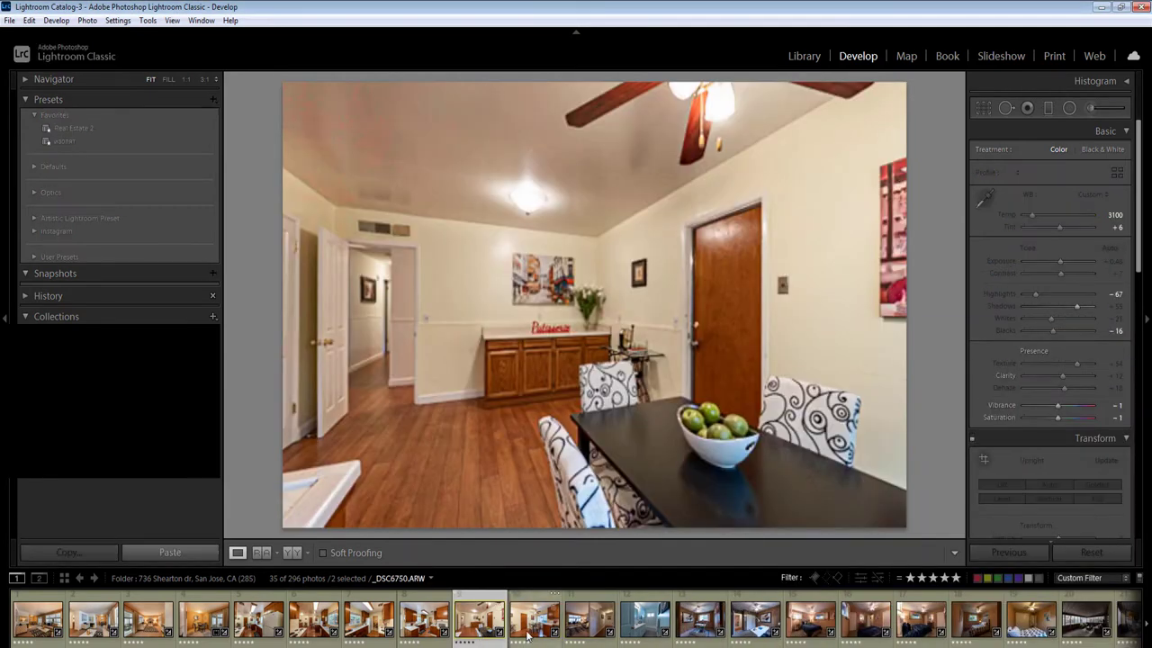
pyautogui.click(526, 635)
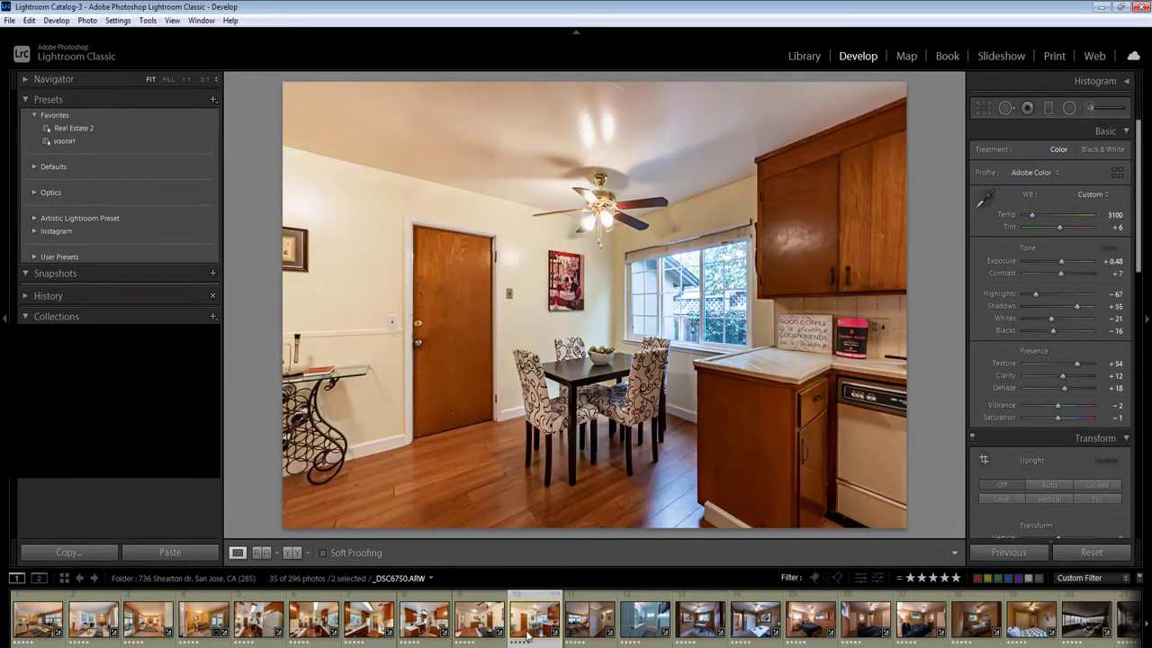
pyautogui.click(528, 635)
pyautogui.rightClick(524, 632)
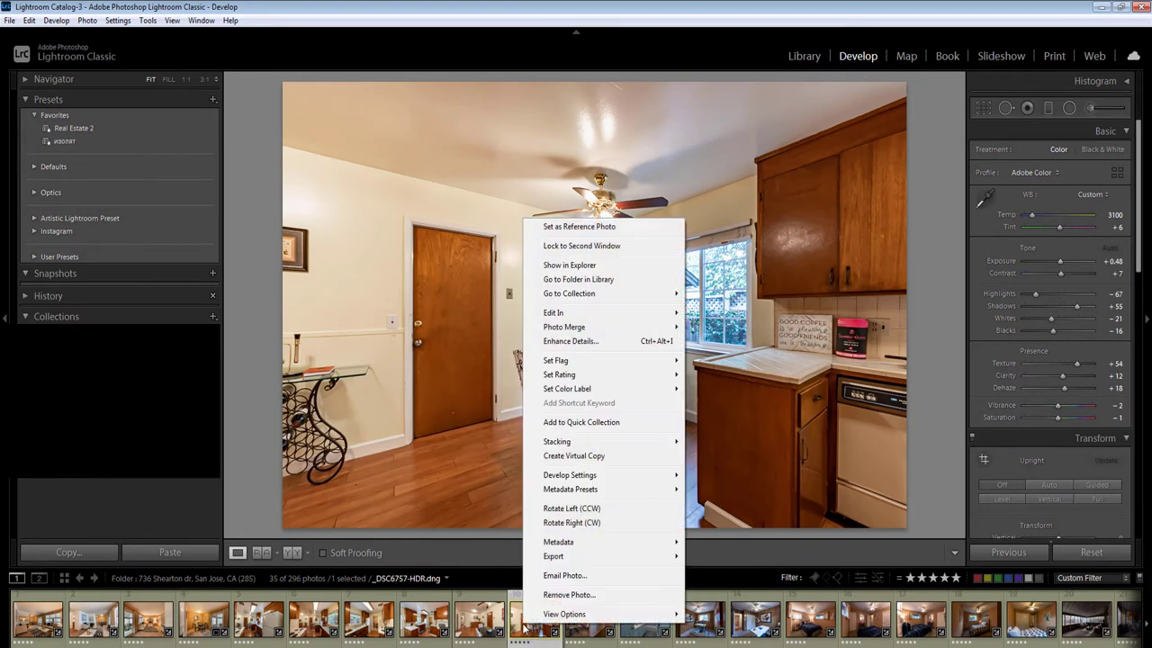
pyautogui.click(580, 455)
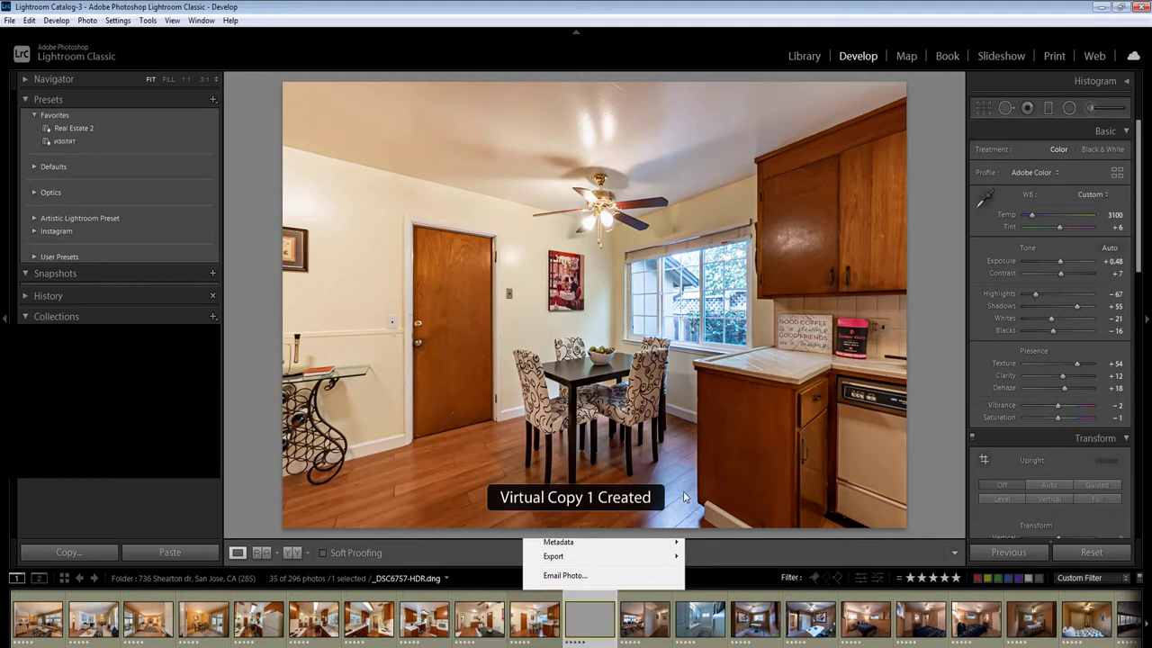
# Warm the virtual copy's white balance to Temp 4700 and Tint -2, and set its Exposure to -0.40
pyautogui.press('w')
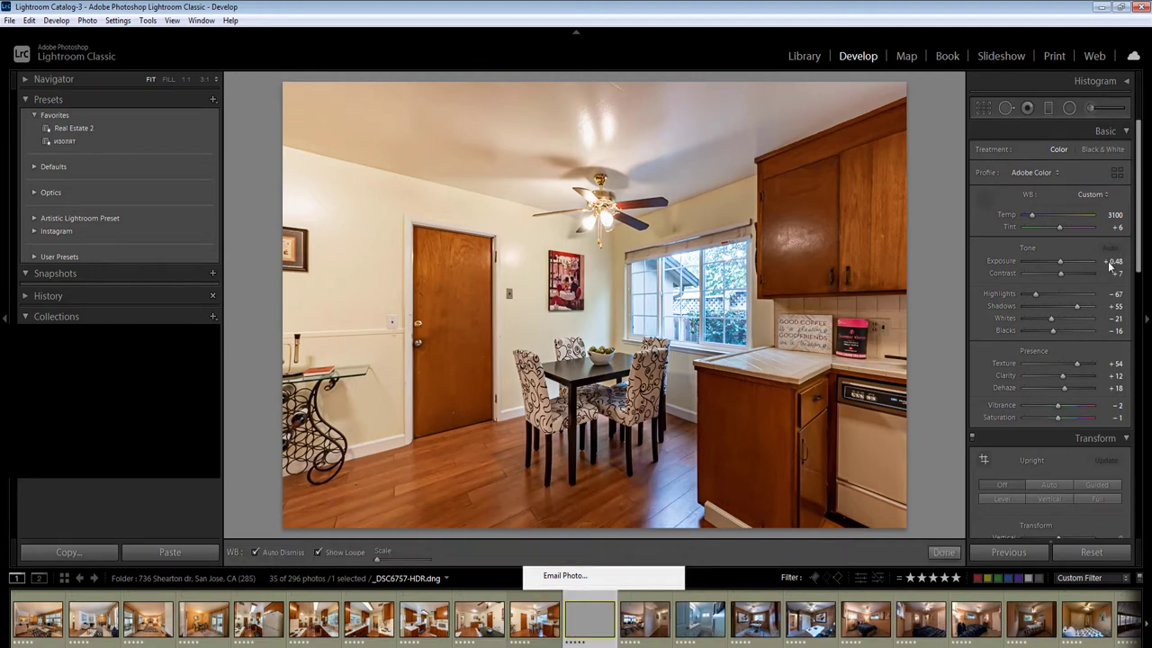
pyautogui.press('w')
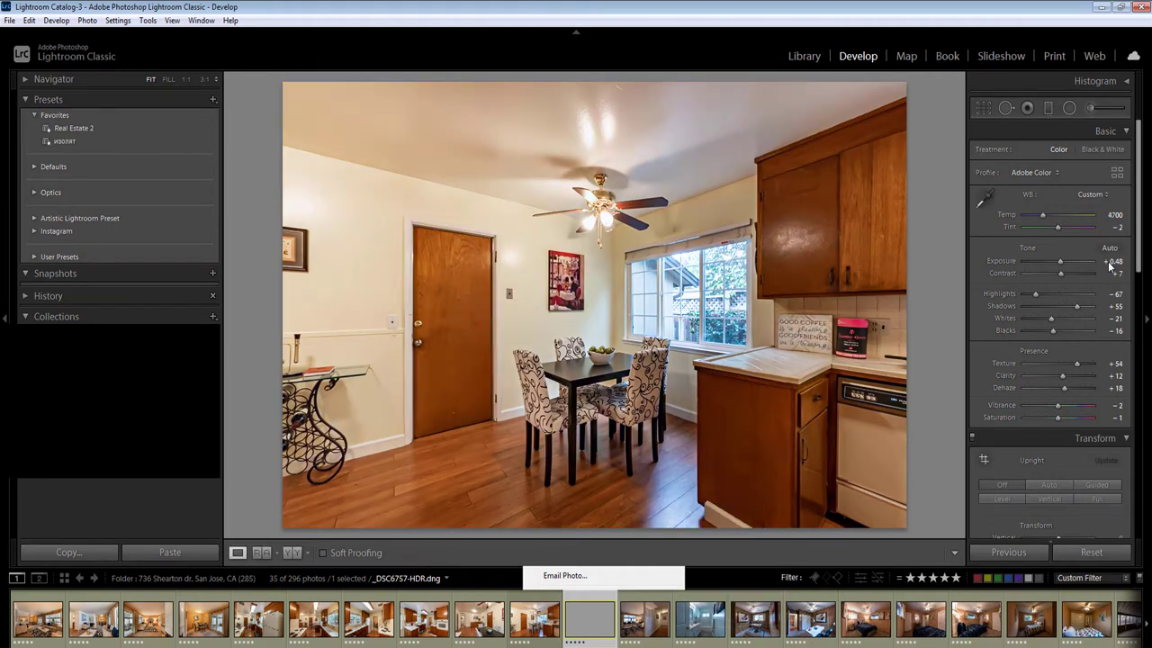
pyautogui.click(1112, 261)
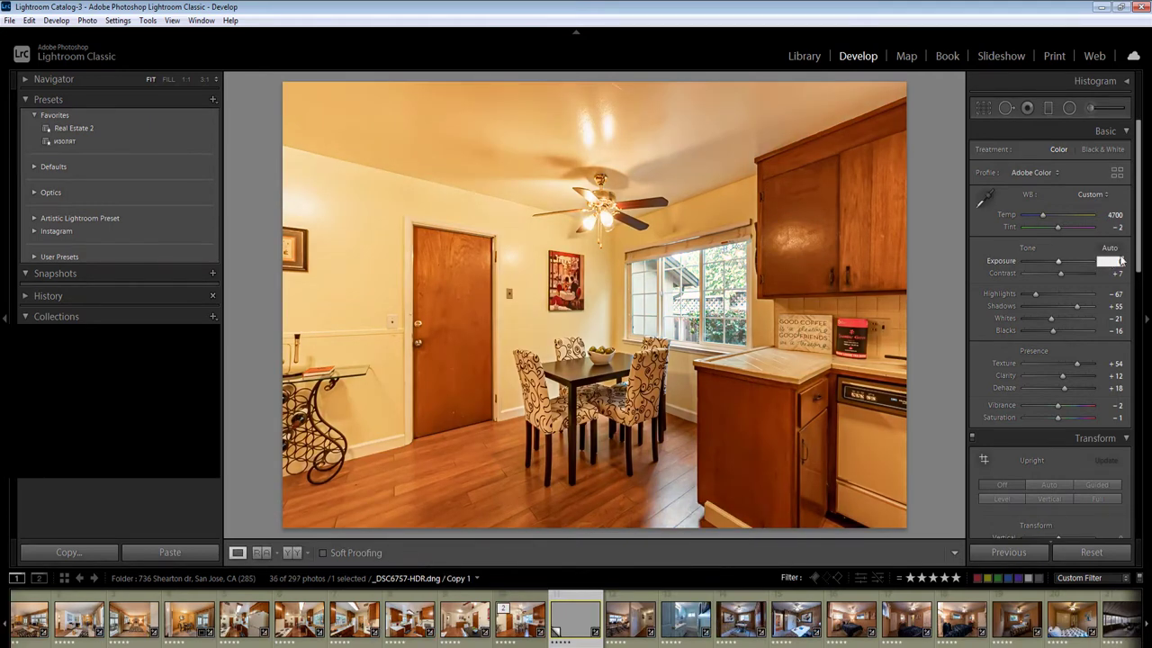
pyautogui.press('Down')
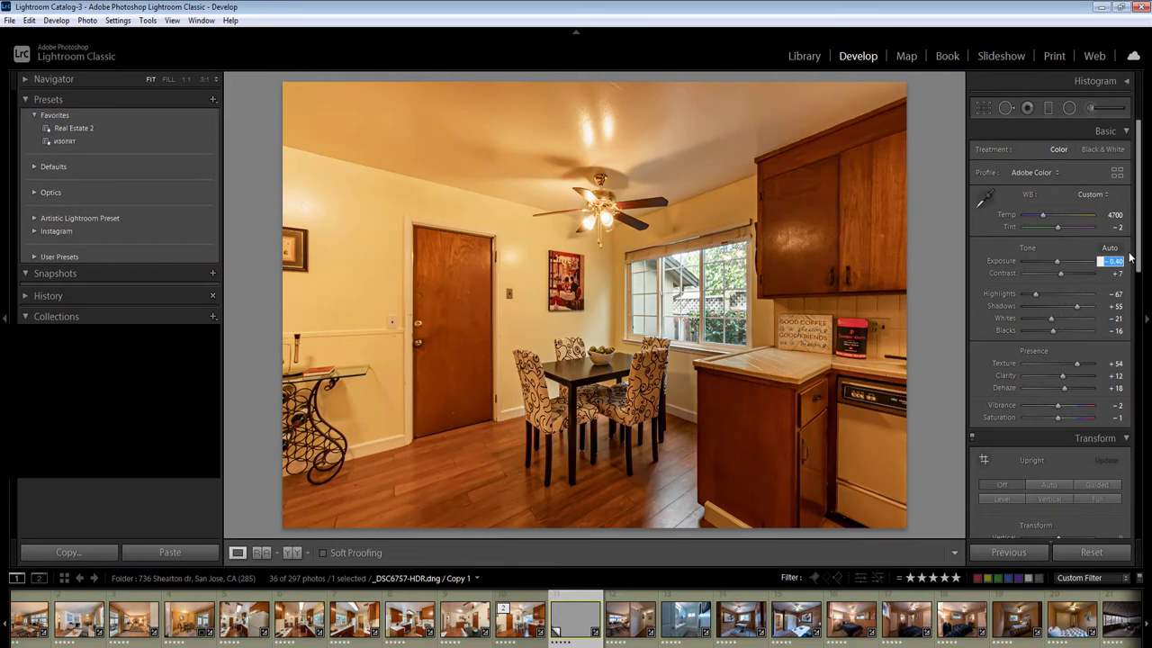
pyautogui.press('Return')
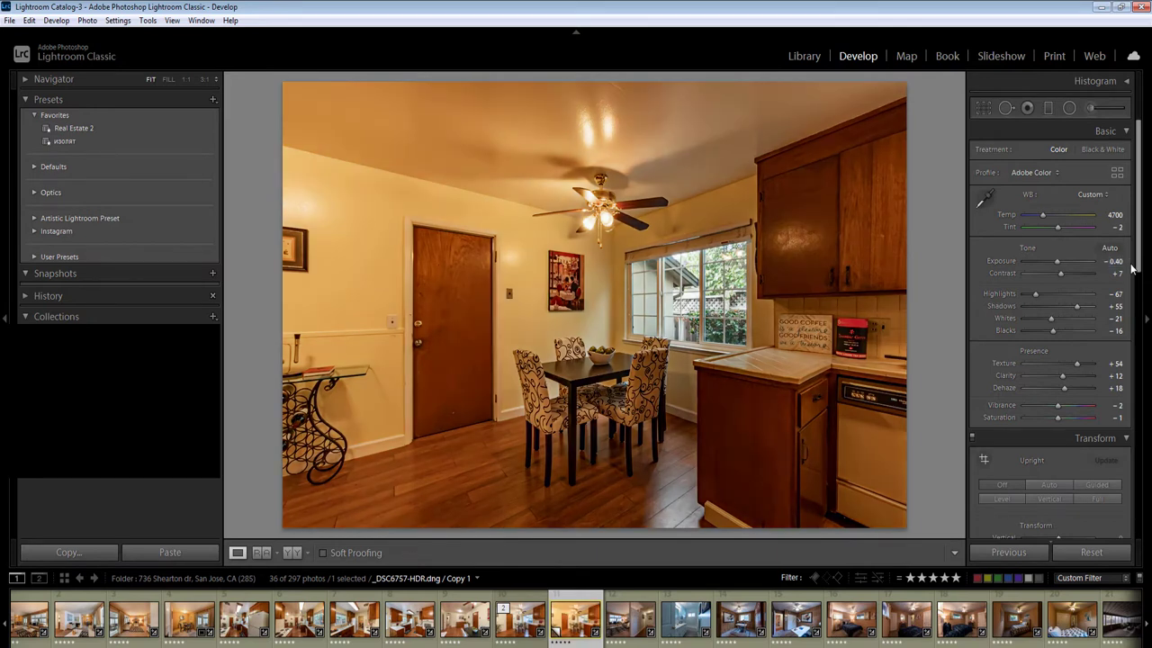
# Set the Exposure of the living room and hallway photo _DSC6778-HDR.dng to +0.70
pyautogui.press('Right')
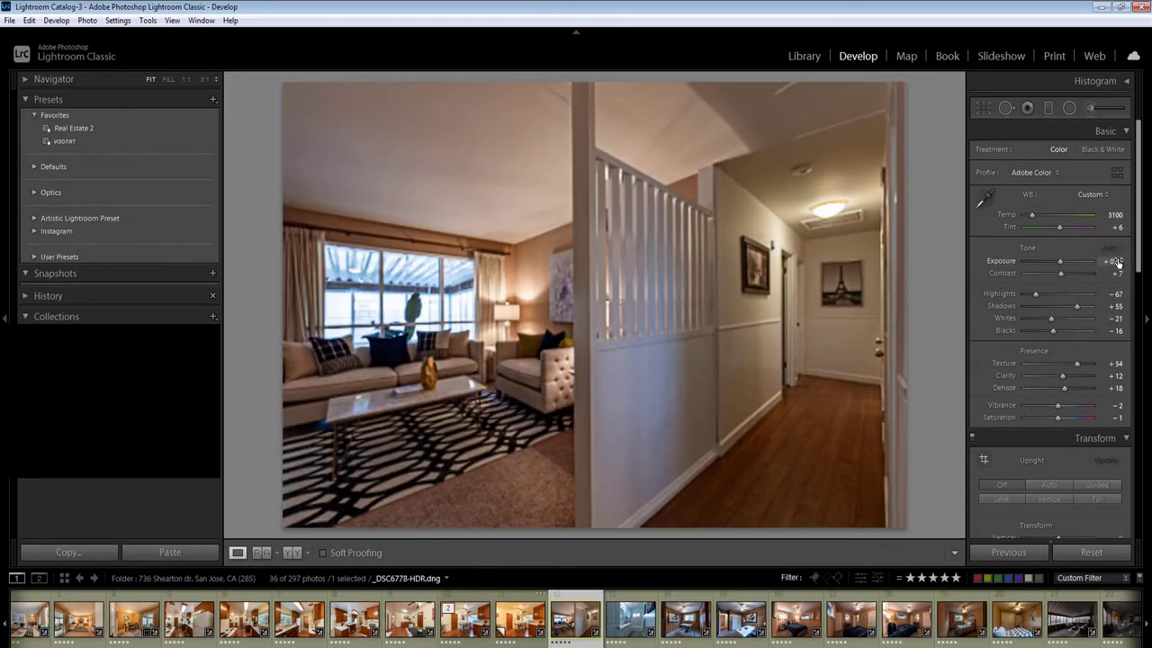
pyautogui.click(1114, 262)
pyautogui.press('Up')
pyautogui.press('Return')
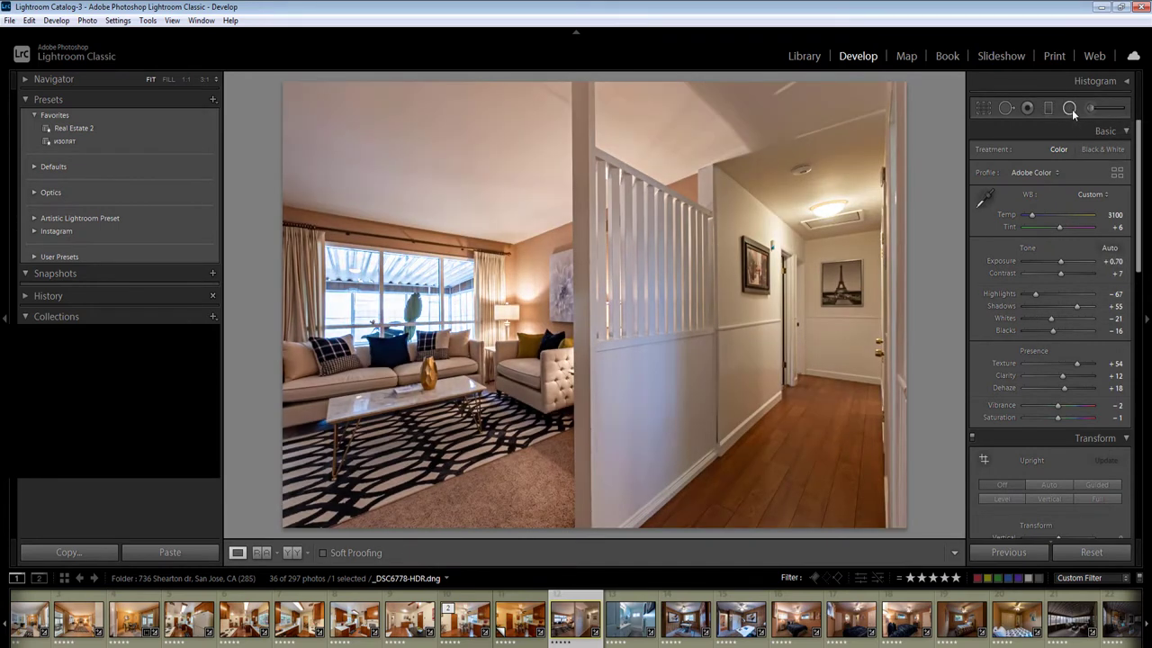
# Add a large radial filter centred on the hallway's end wall and set its Exposure to 1.20
pyautogui.click(1070, 108)
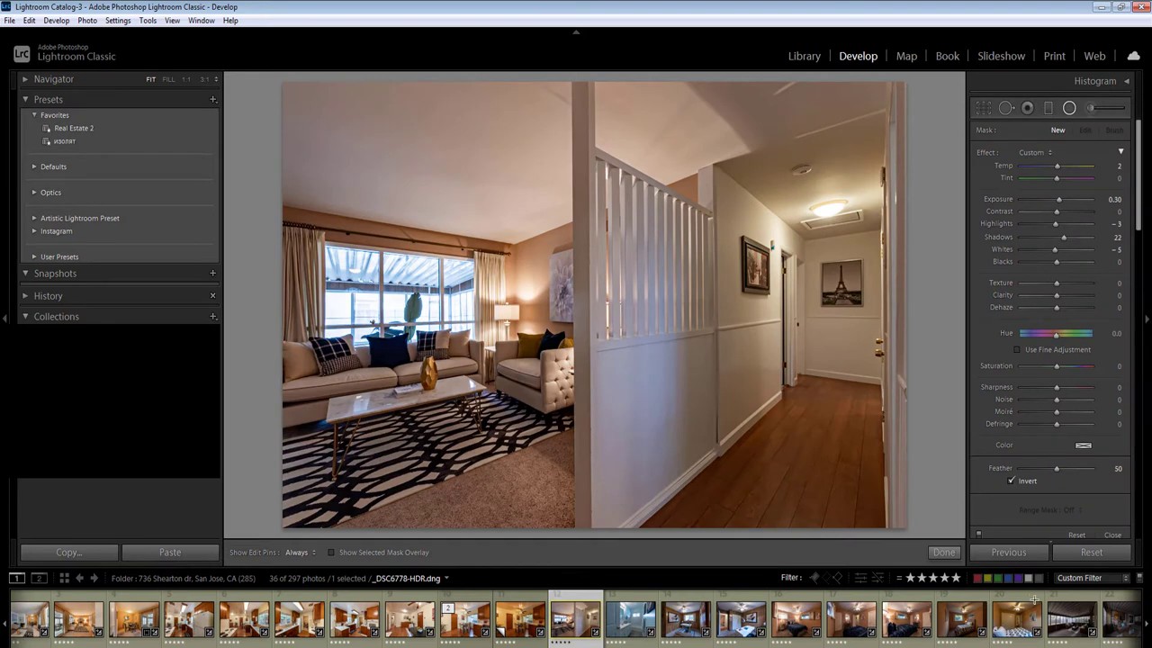
pyautogui.moveTo(836, 309); pyautogui.dragTo(1060, 542)
pyautogui.click(1110, 198)
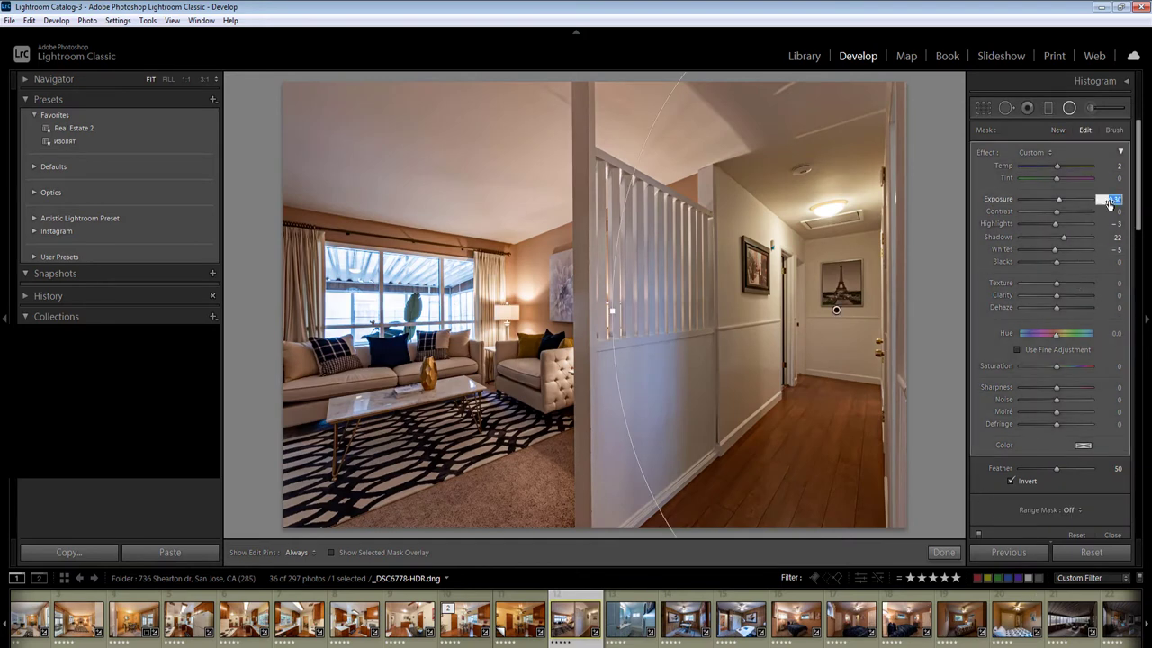
pyautogui.write('1')
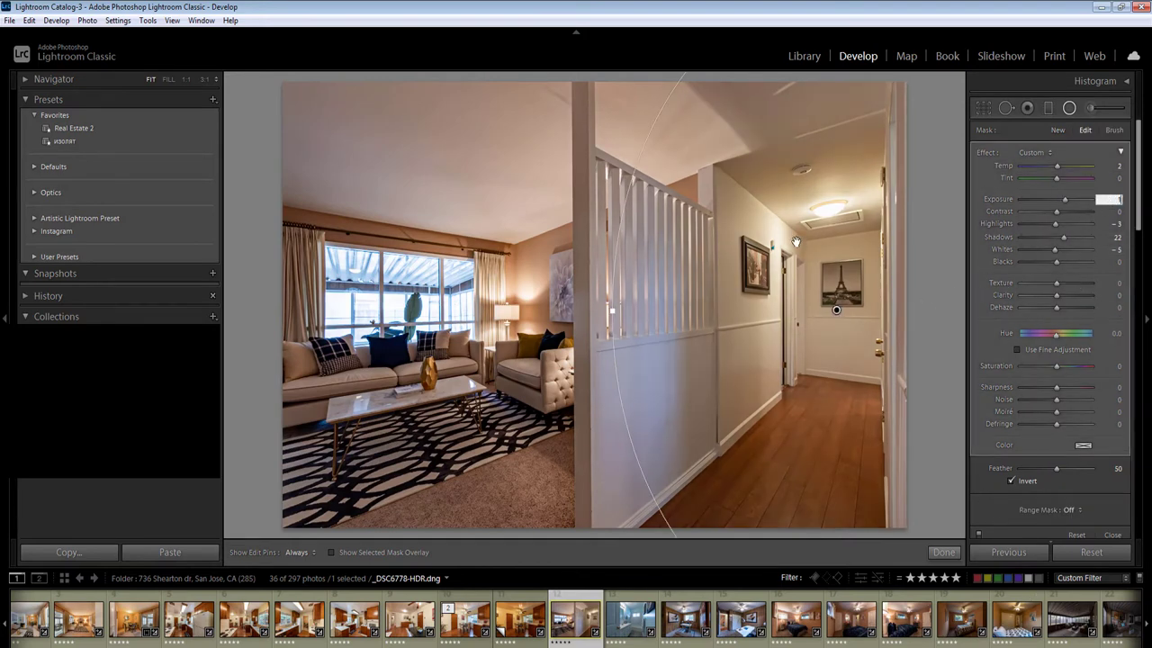
pyautogui.write('1.2')
pyautogui.press('Return')
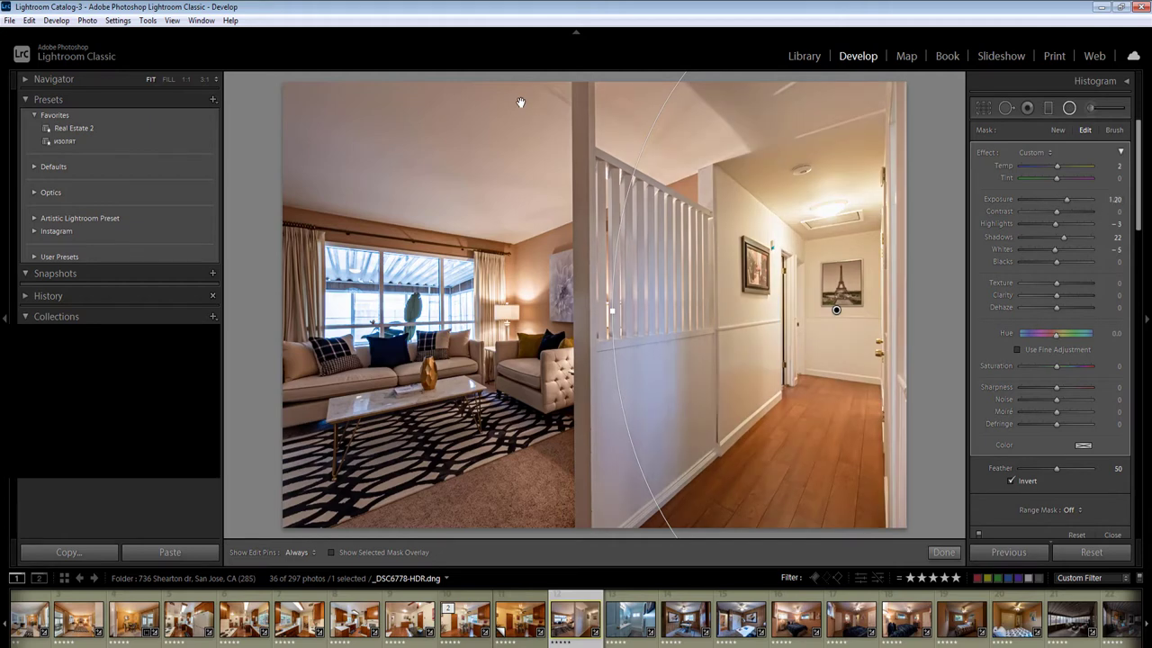
# Add a wide radial filter over the living room ceiling and set its Exposure to 0.60
pyautogui.moveTo(691, 182); pyautogui.dragTo(804, 245)
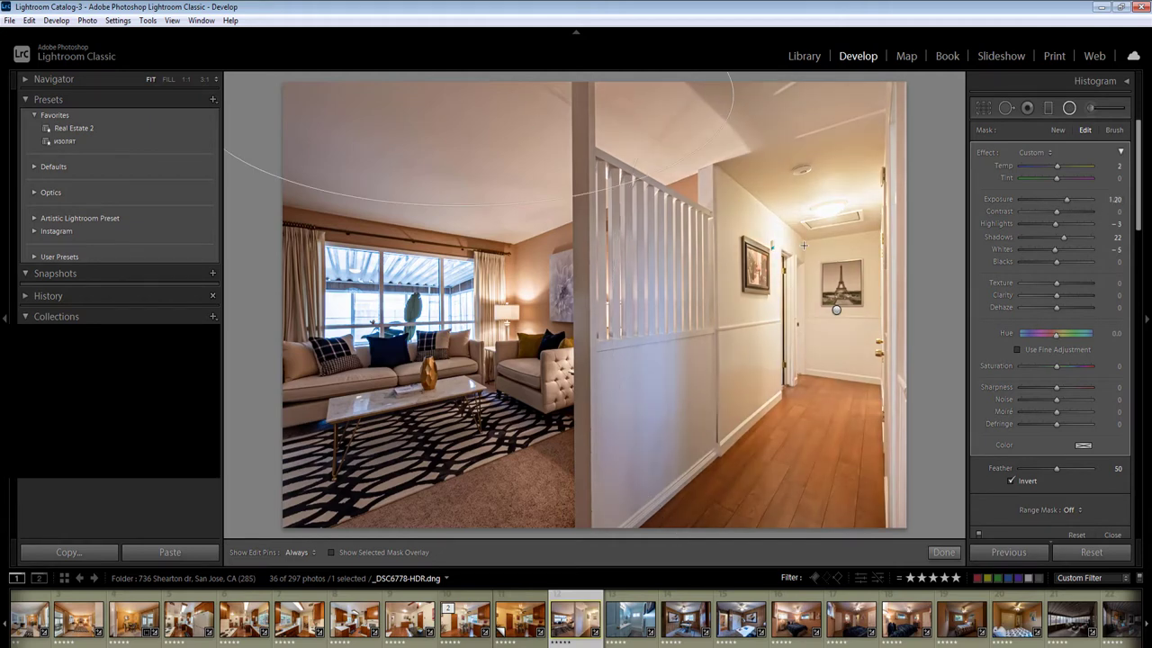
pyautogui.moveTo(734, 206); pyautogui.dragTo(804, 246)
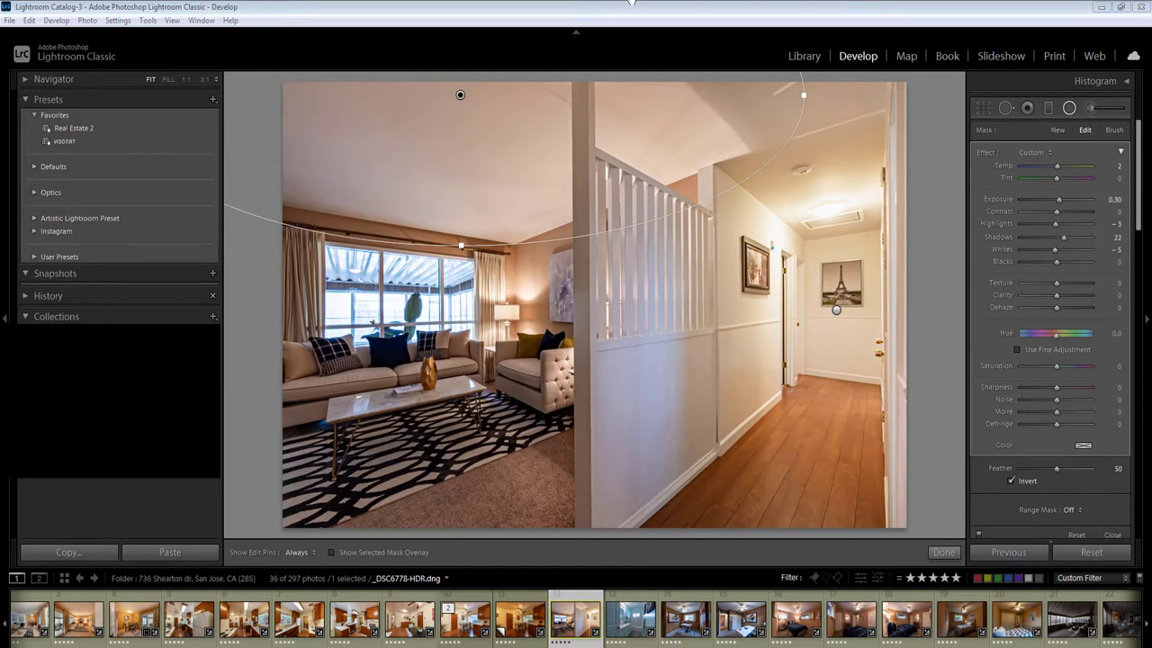
pyautogui.click(1114, 199)
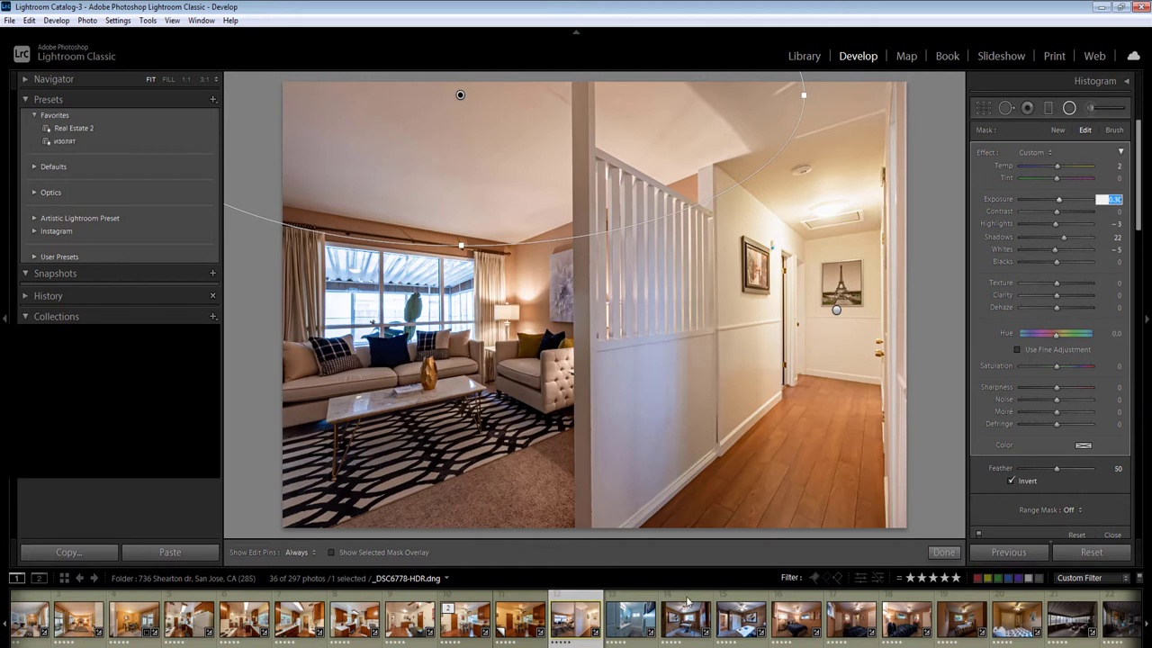
pyautogui.write('0.6')
pyautogui.press('Return')
# Add a radial filter over the living room rug and carpet with Exposure 0.70
pyautogui.click(444, 474)
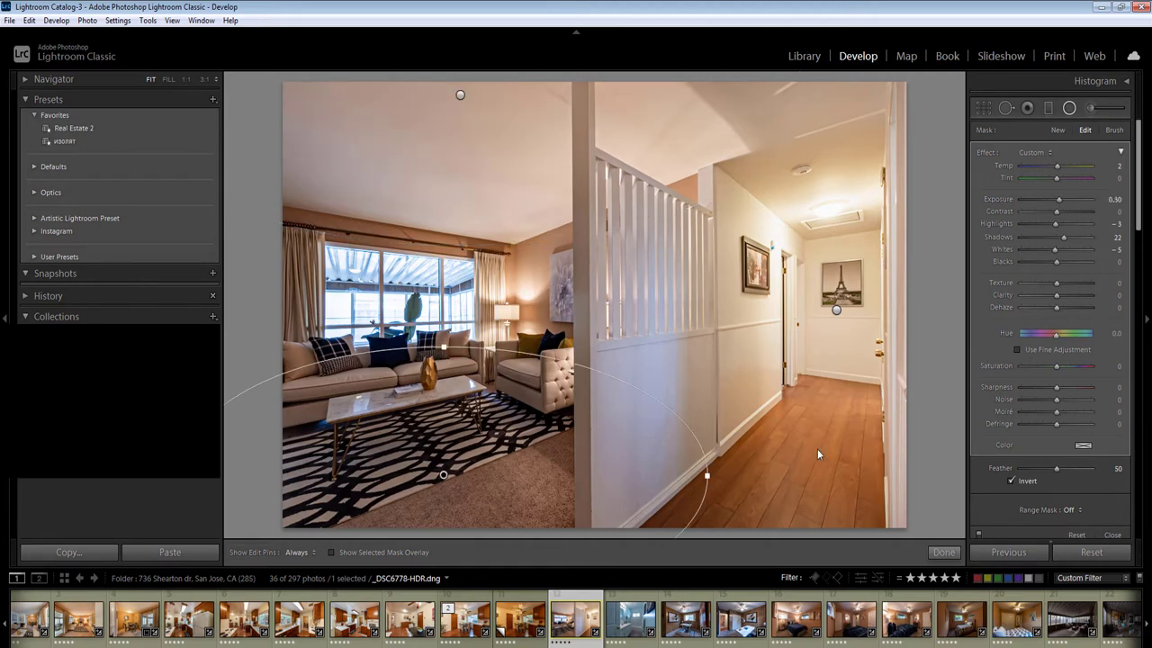
pyautogui.click(1114, 200)
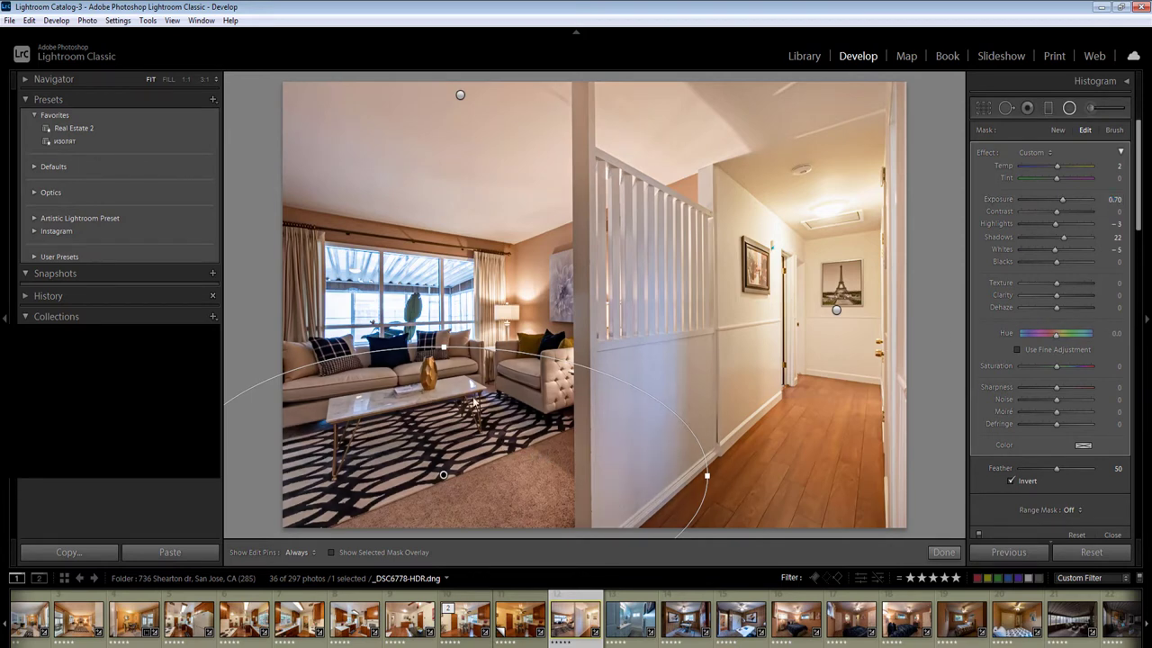
pyautogui.hotkey('ctrl', 'z')
# Brighten the armchair with a radial filter at Exposure 0.80, and add another over the near hallway floor at Exposure 0.30
pyautogui.moveTo(530, 382); pyautogui.dragTo(593, 460)
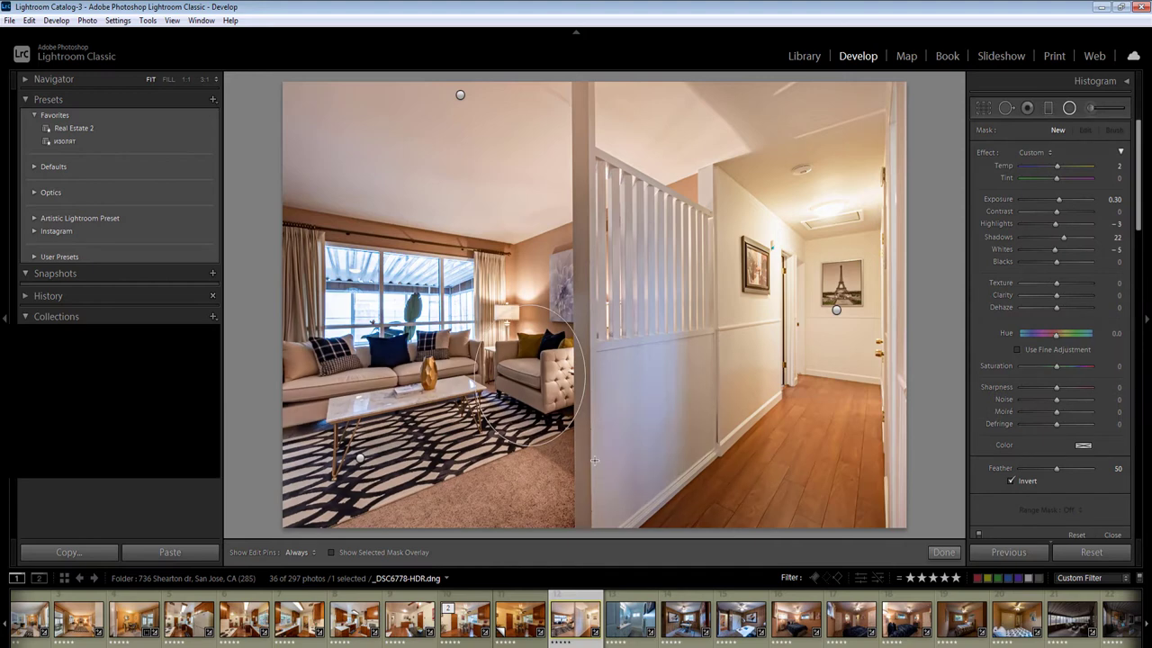
pyautogui.click(1114, 199)
pyautogui.press('Up')
pyautogui.press('Up')
pyautogui.press('Up')
pyautogui.press('Up')
pyautogui.press('Up')
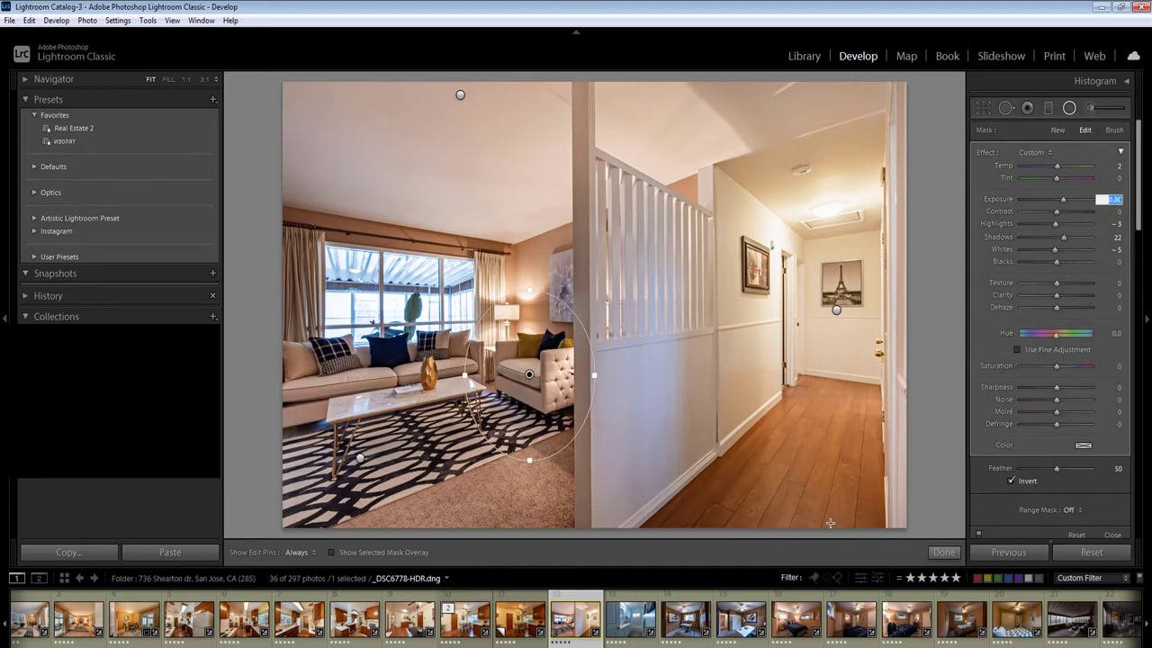
pyautogui.moveTo(771, 520); pyautogui.dragTo(967, 621)
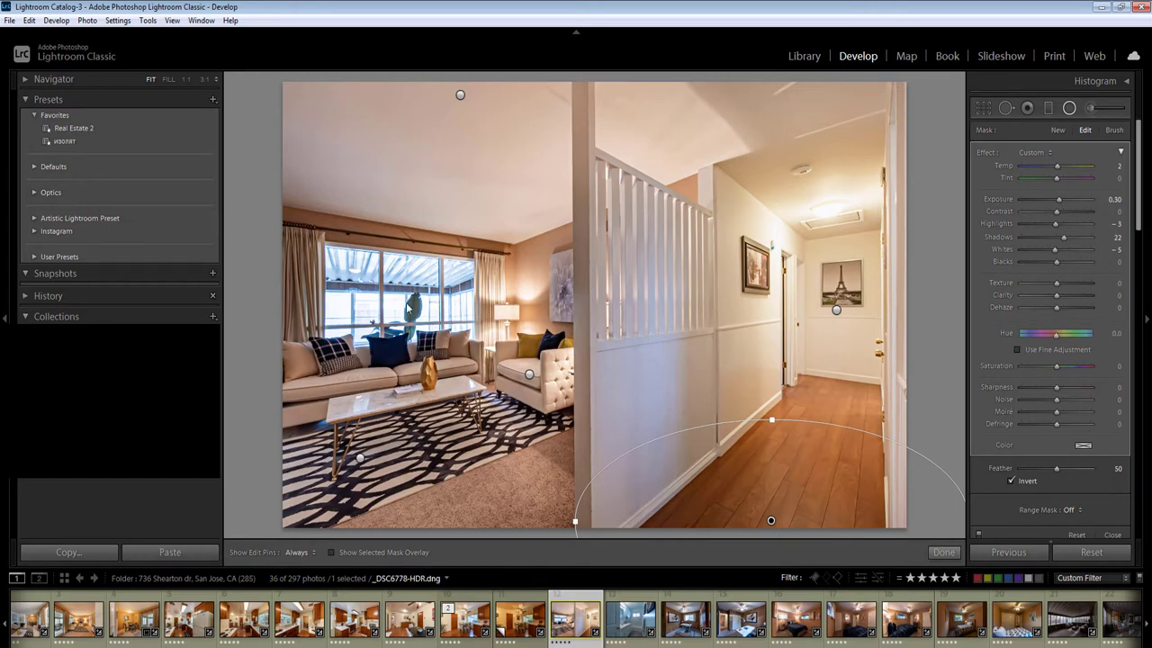
# Add a radial filter around the living room window and set its Exposure to -0.70 and Temp to 15
pyautogui.click(392, 304)
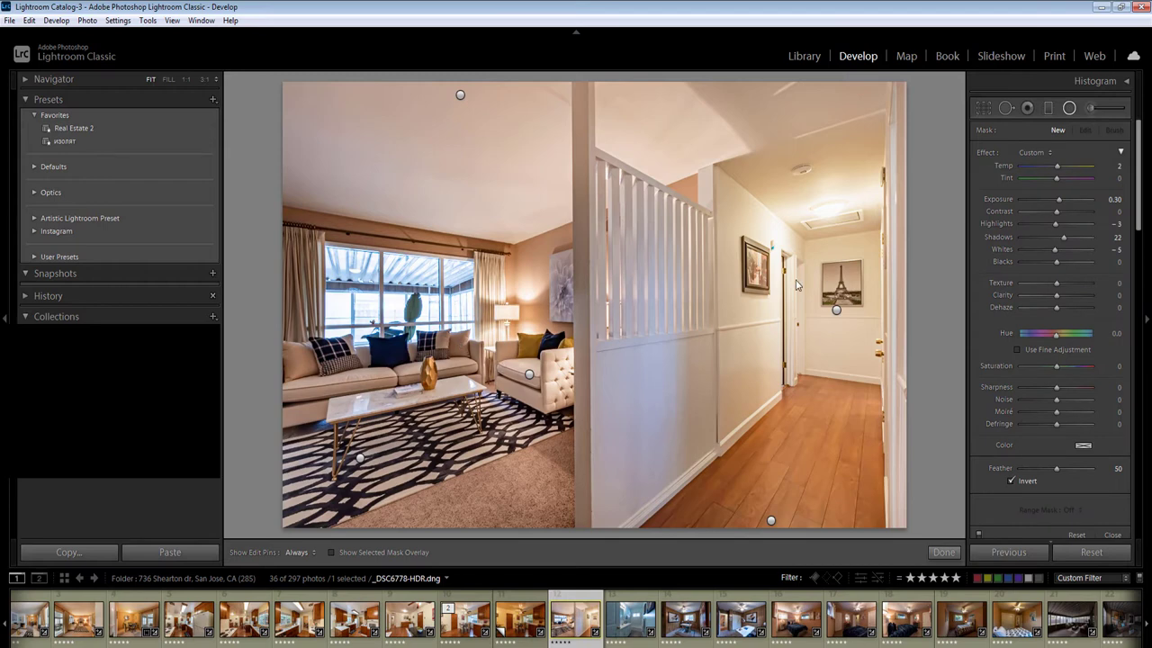
pyautogui.click(1112, 200)
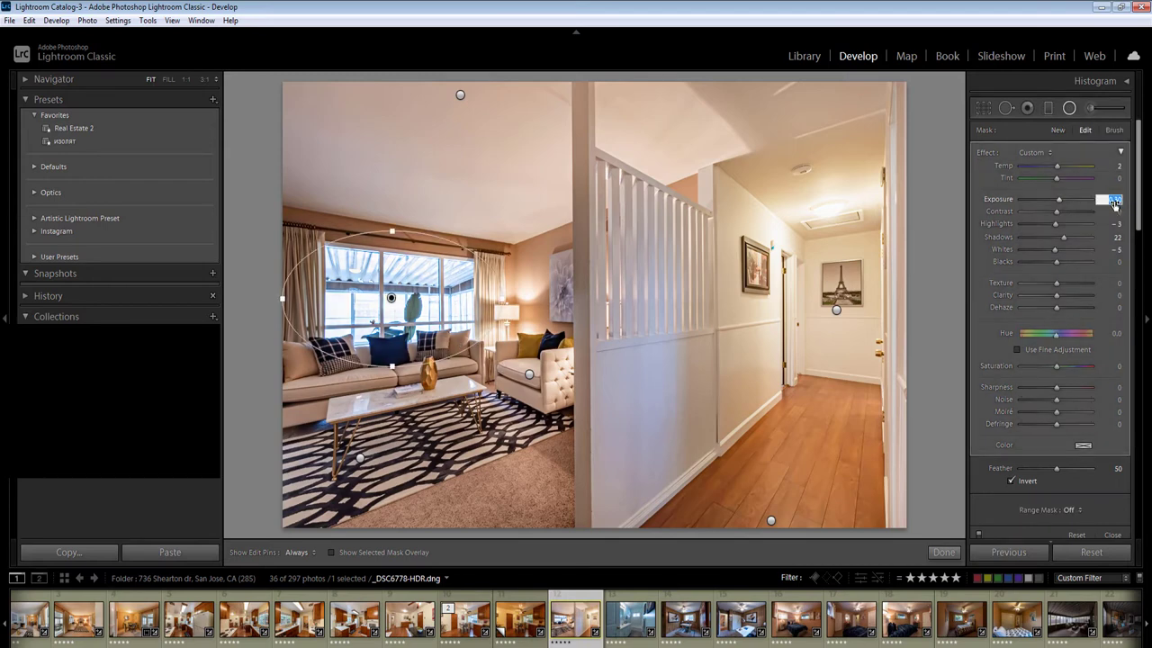
pyautogui.write('-0.7')
pyautogui.press('Return')
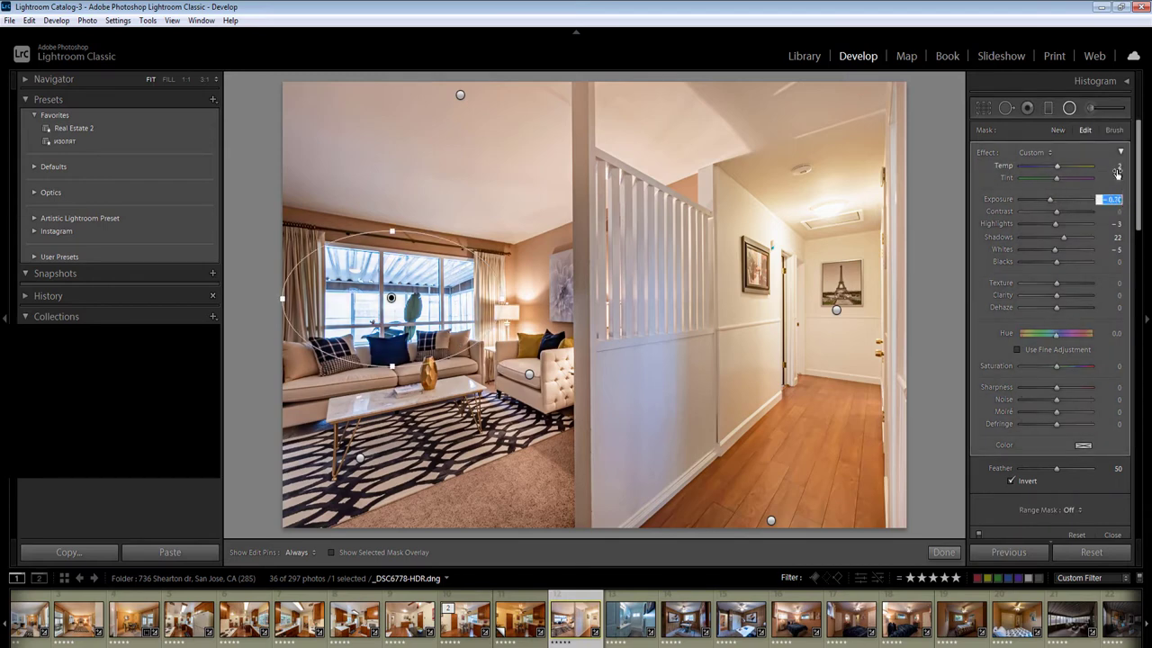
pyautogui.click(1117, 169)
pyautogui.write('15')
pyautogui.press('Return')
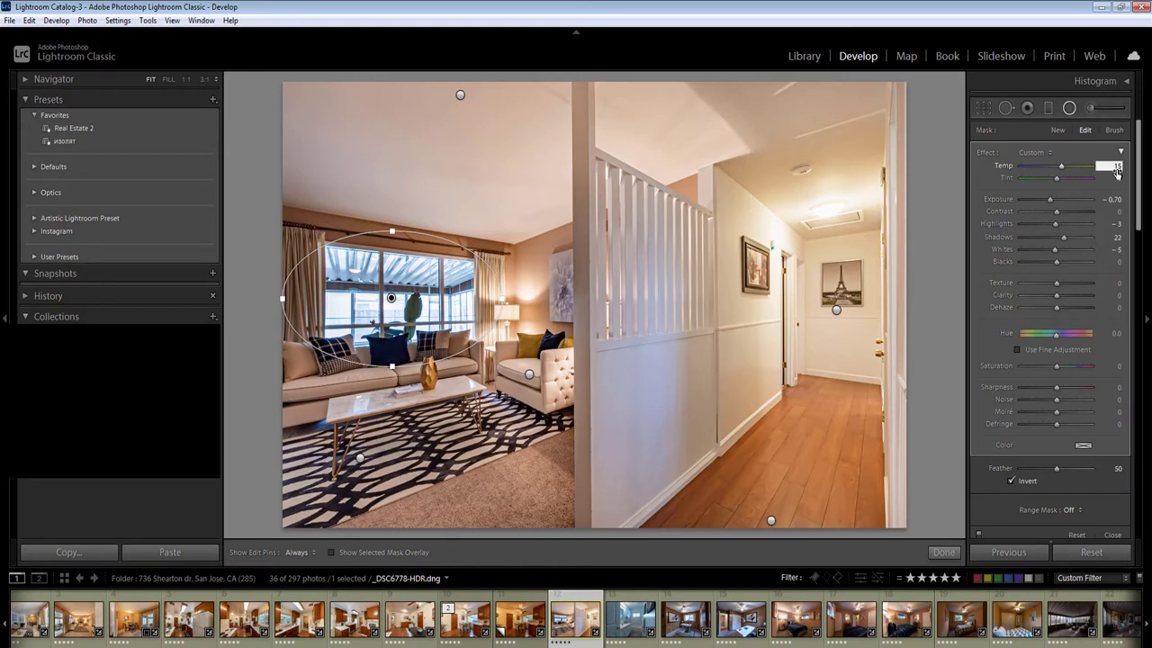
# Refine the window's radial filter with Highlights -20, Temp 25 and a slightly higher Exposure, and close the radial filter tool
pyautogui.moveTo(1055, 224); pyautogui.dragTo(1049, 224)
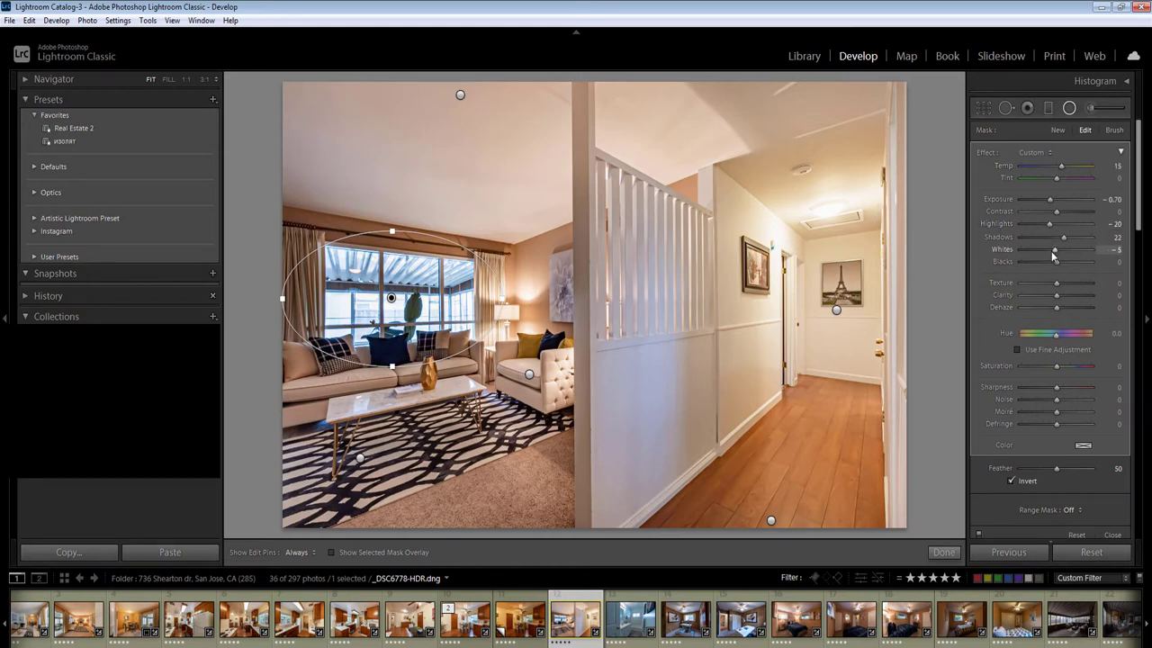
pyautogui.click(1117, 167)
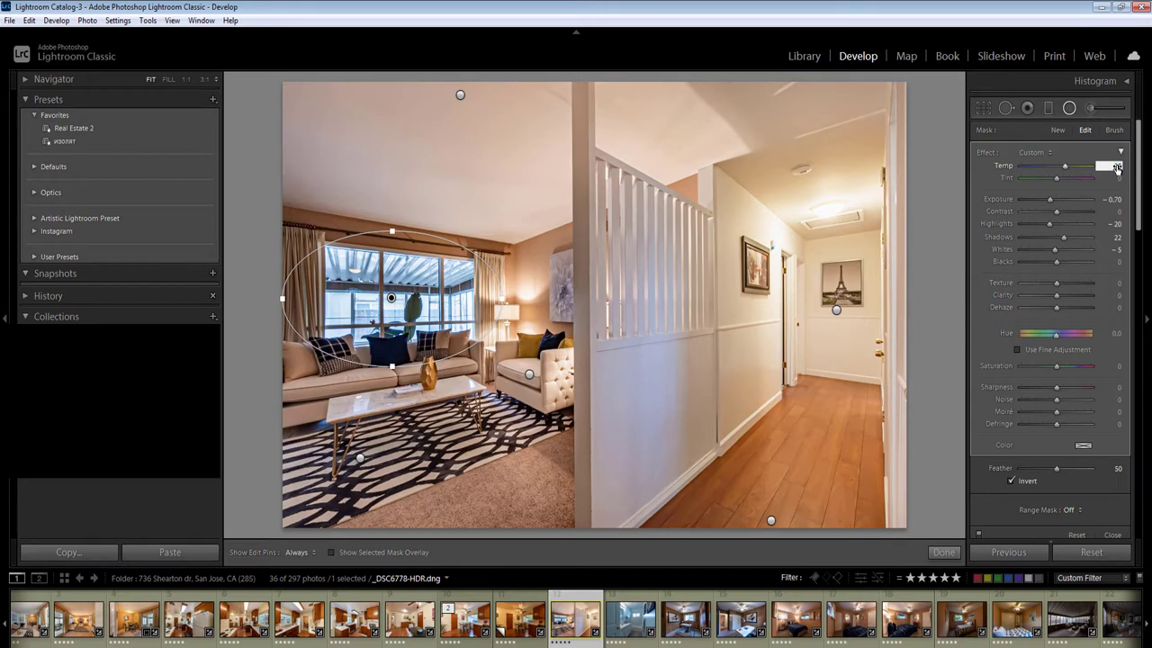
pyautogui.write('25')
pyautogui.click(1111, 199)
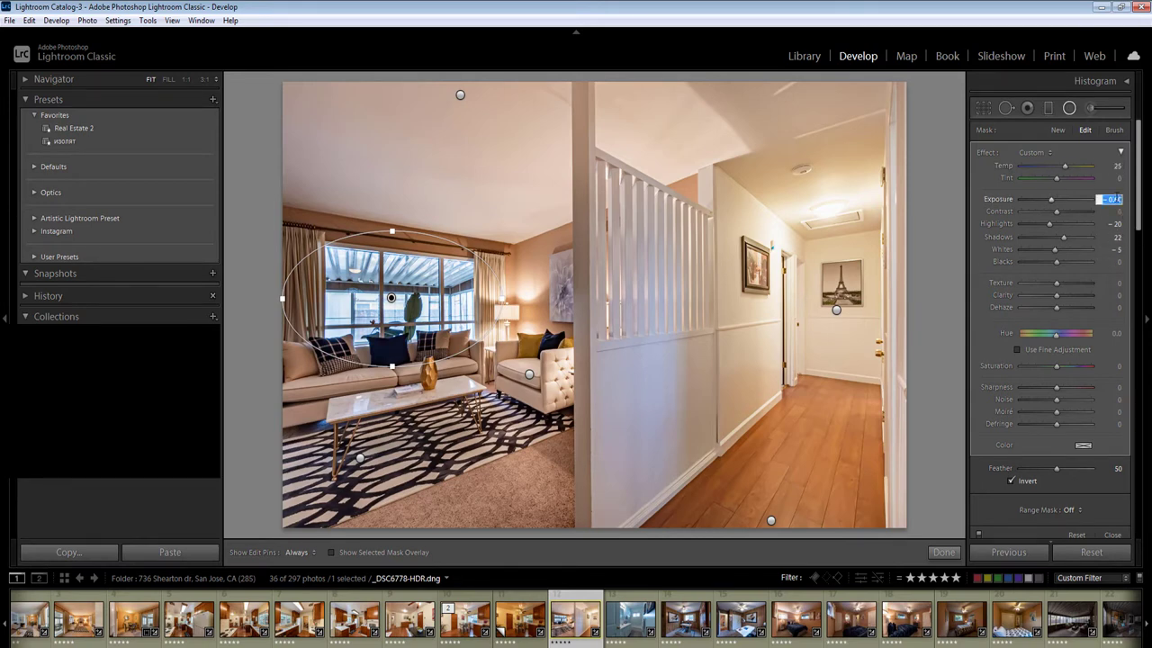
pyautogui.press('Return')
pyautogui.press('Return')
pyautogui.press('Return')
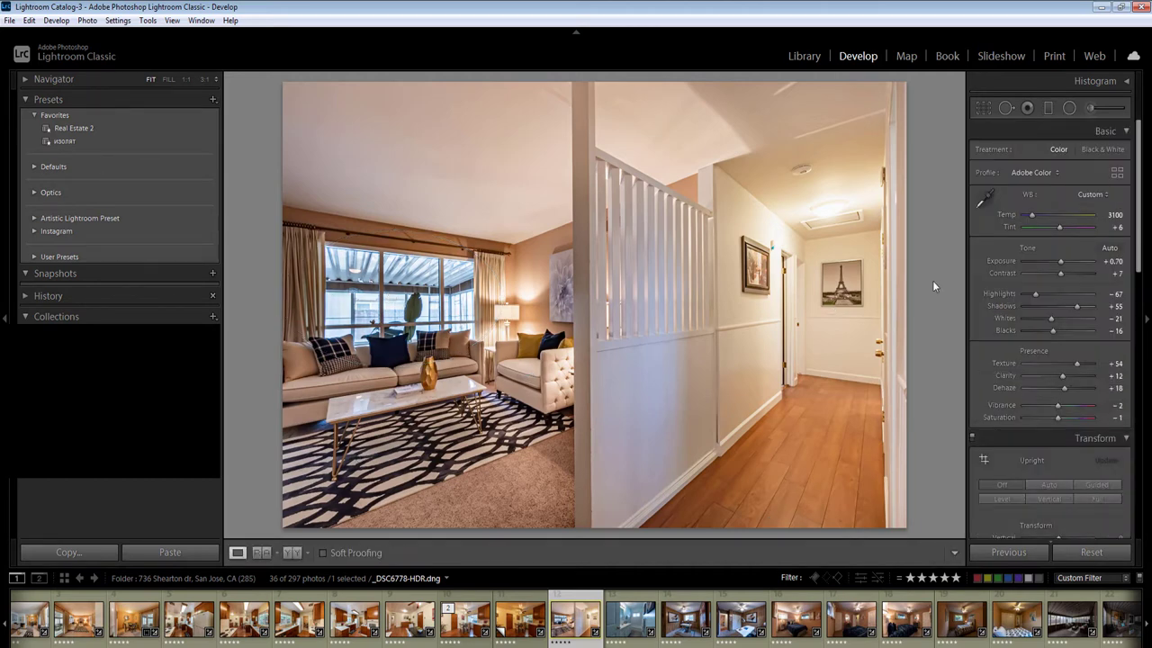
# Add a smaller radial filter over the window's left part and set its Exposure to -0.20 and Temp to 20
pyautogui.hotkey('shift', 'm')
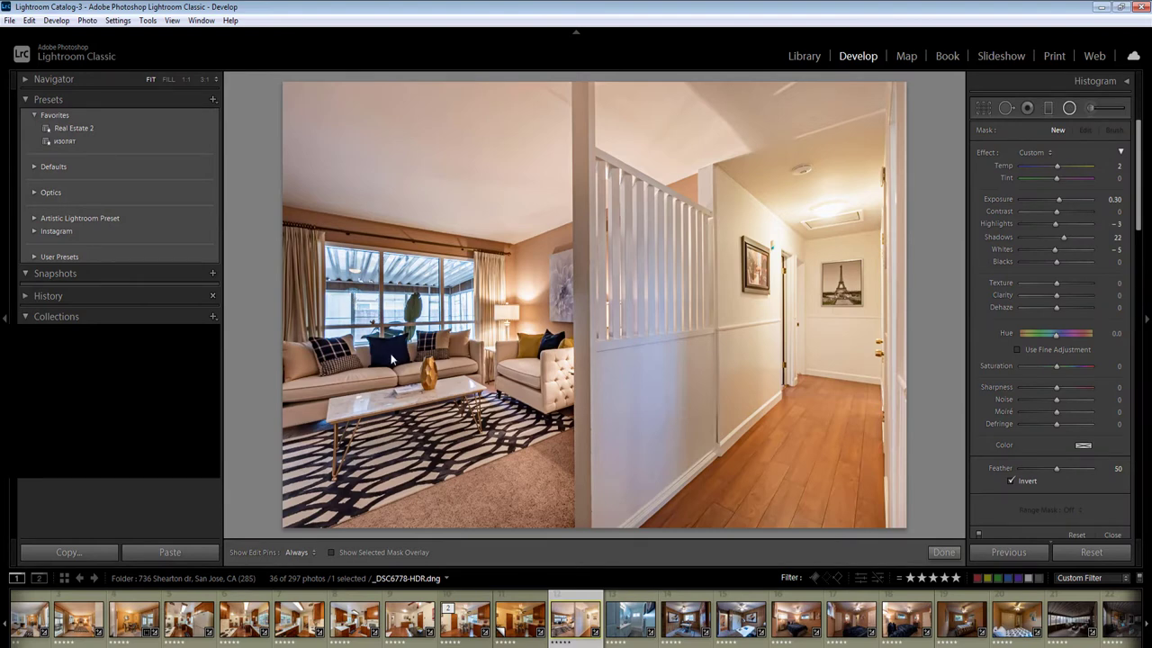
pyautogui.moveTo(353, 300); pyautogui.dragTo(391, 356)
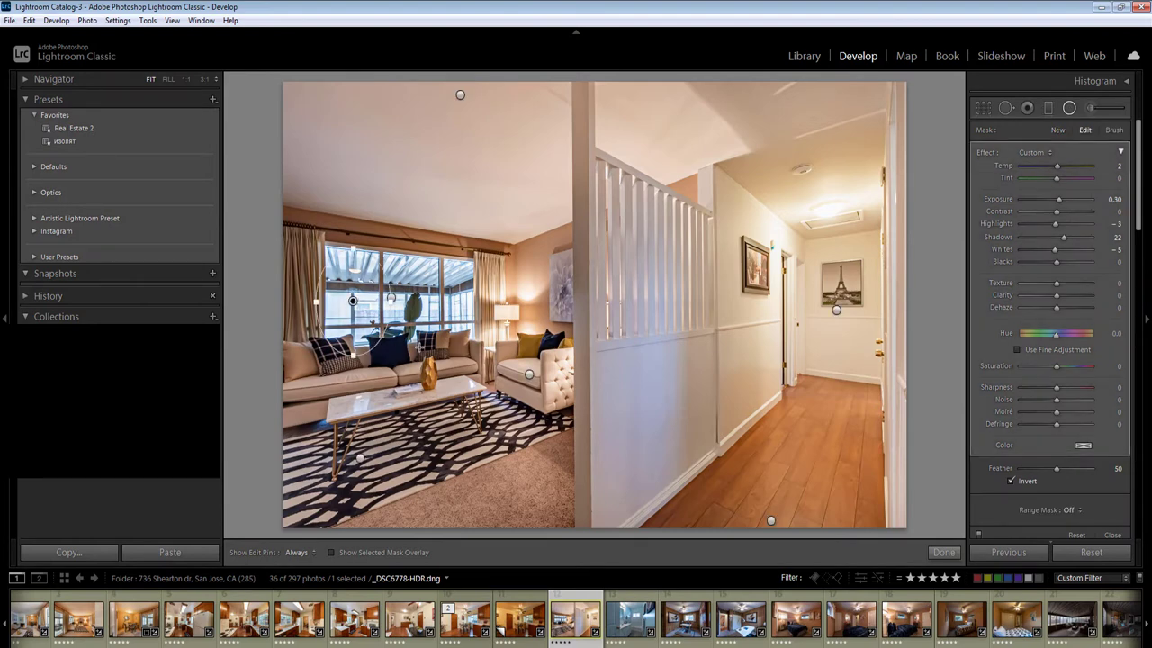
pyautogui.click(1115, 200)
pyautogui.write('-0.2')
pyautogui.click(1118, 168)
pyautogui.write('15')
pyautogui.press('Return')
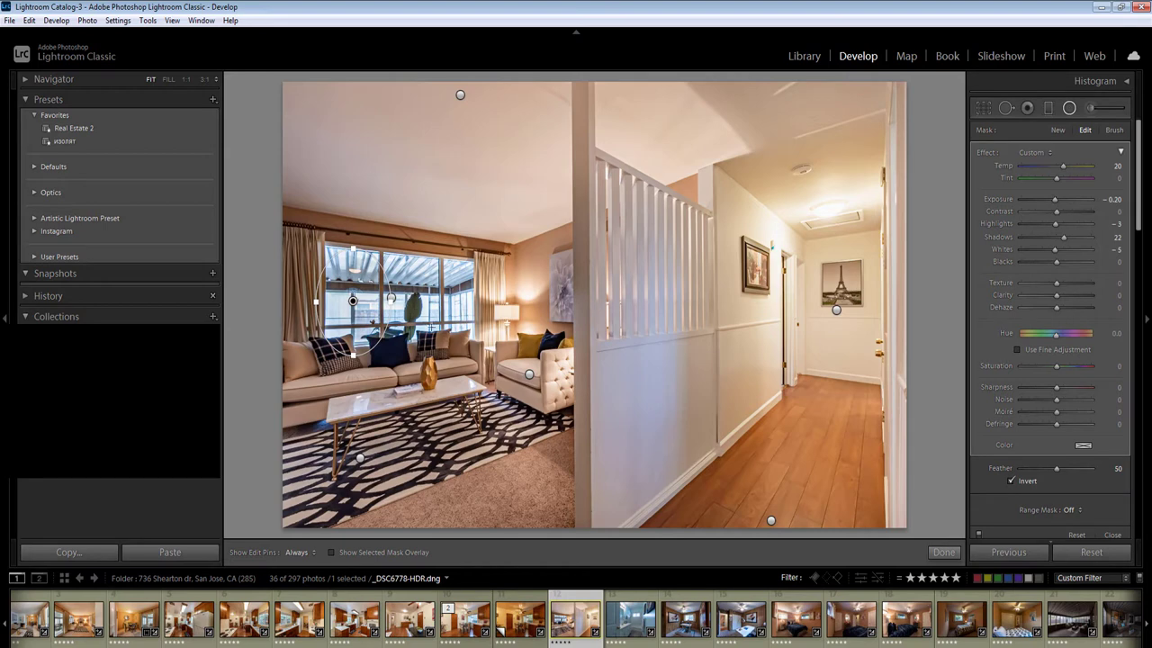
# Add a radial filter over the middle of the living room window with Exposure -0.20 and a warmer Temp
pyautogui.moveTo(431, 327)
pyautogui.mouseDown()
pyautogui.moveTo(449, 347)
pyautogui.moveTo(440, 353)
pyautogui.mouseUp()
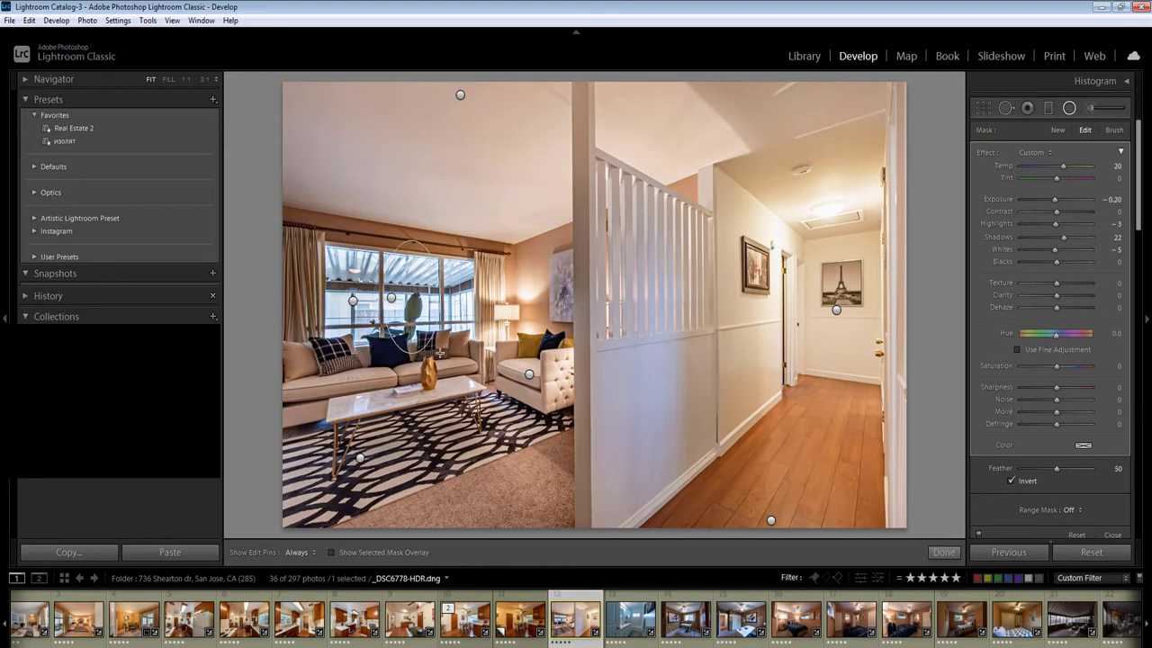
pyautogui.click(1113, 200)
pyautogui.click(1115, 167)
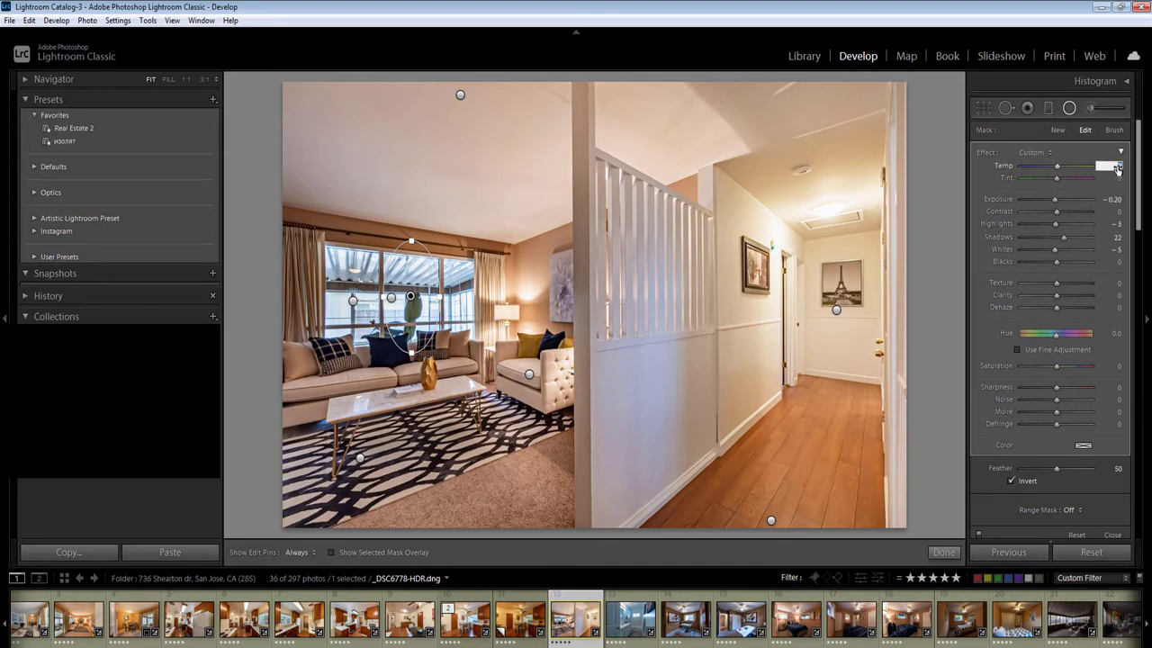
pyautogui.hotkey('shift', 'Up')
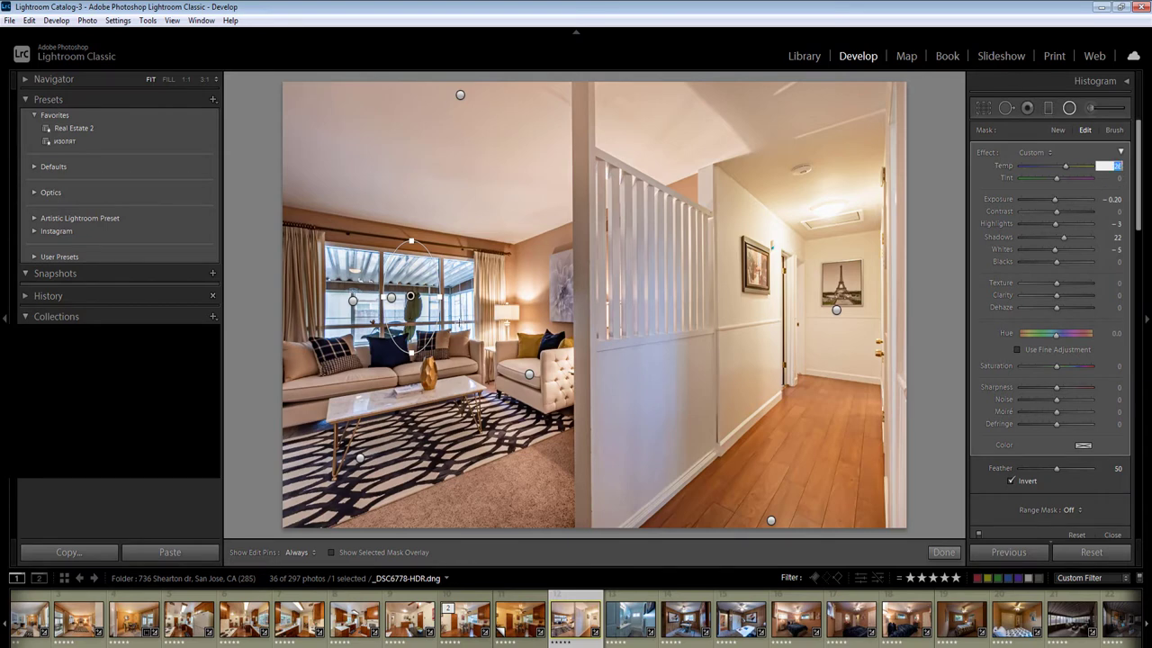
pyautogui.write('33')
pyautogui.press('Return')
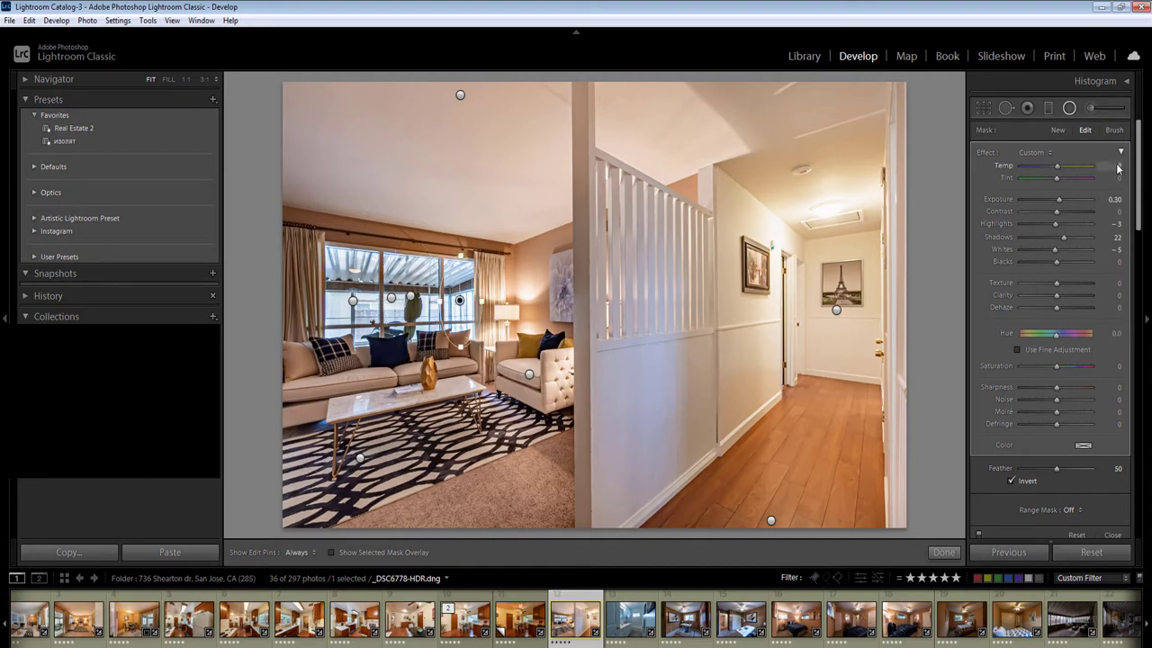
# Set the Temp of the radial filter over the living room window's right part to 35 and close the tool
pyautogui.click(1118, 168)
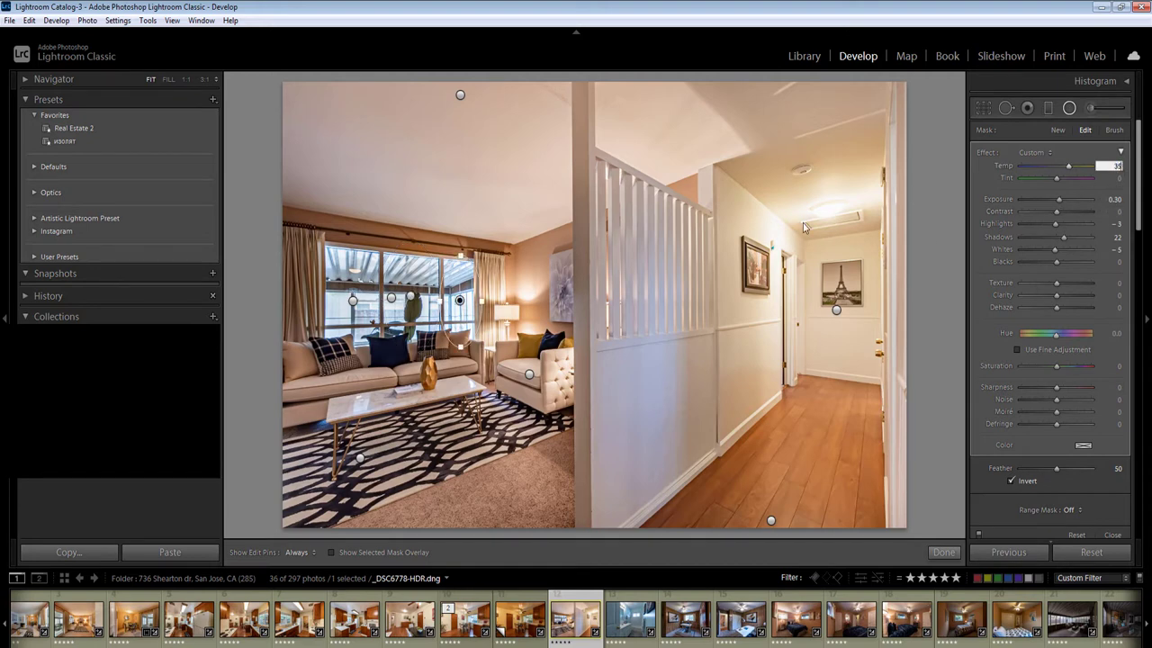
pyautogui.press('Return')
pyautogui.press('Return')
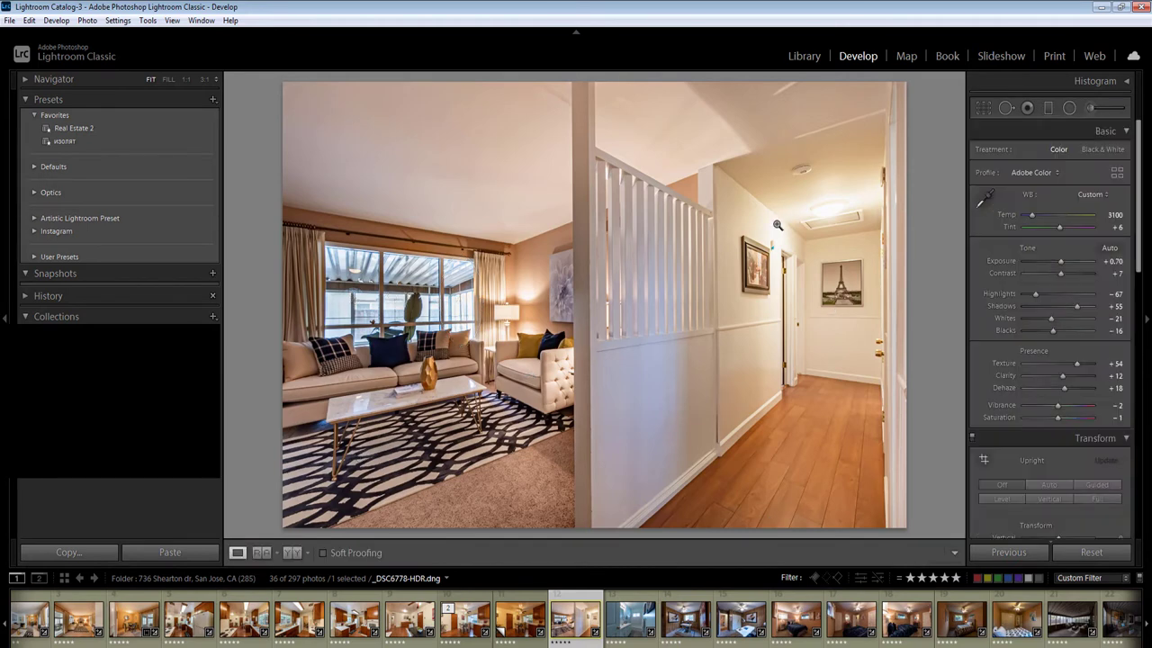
# Go to the bathroom photo and set its white balance Temp to 4200 and Exposure to +0.58
pyautogui.press('Right')
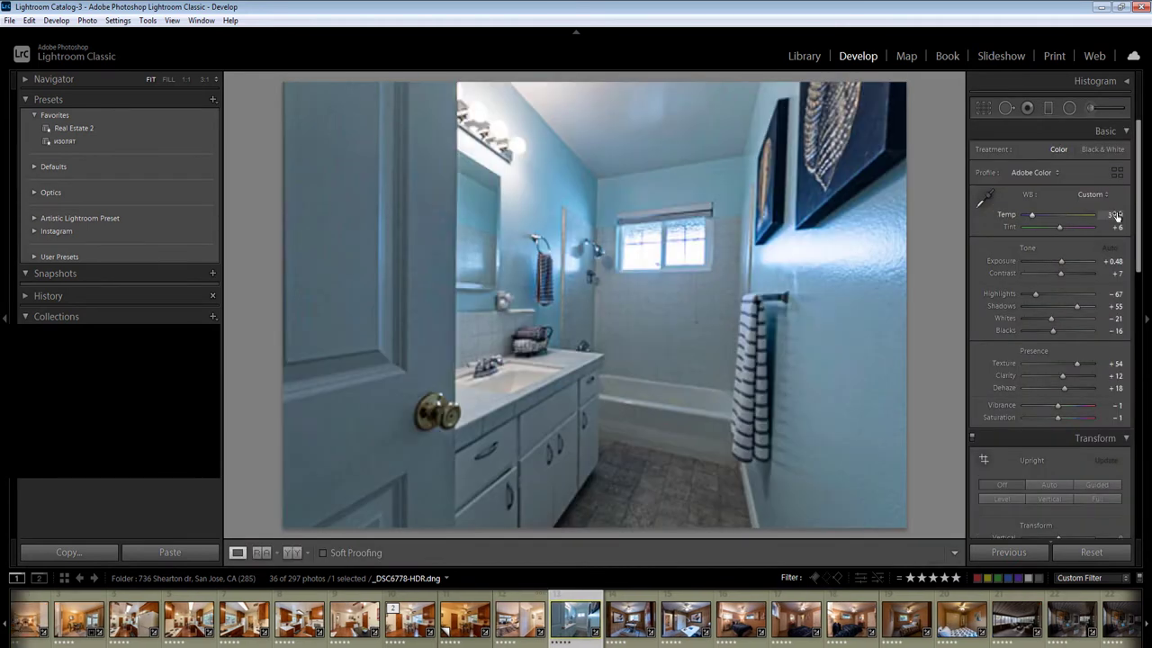
pyautogui.click(1115, 215)
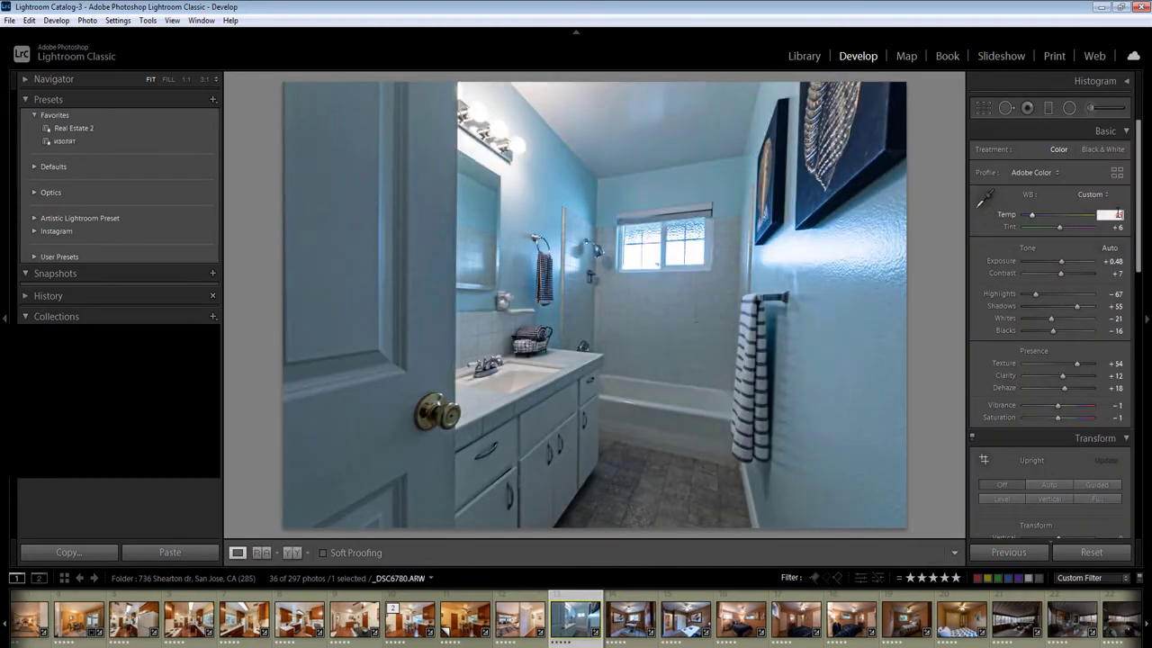
pyautogui.write('4500')
pyautogui.press('Return')
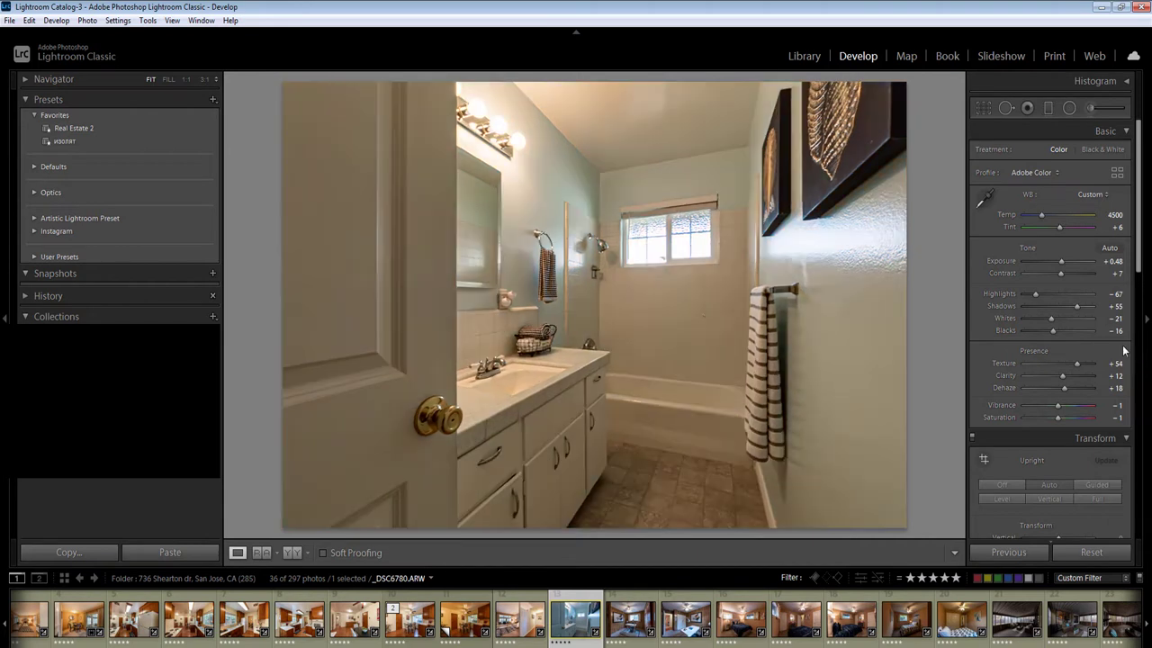
pyautogui.click(1114, 215)
pyautogui.write('4200')
pyautogui.click(1114, 261)
pyautogui.press('Return')
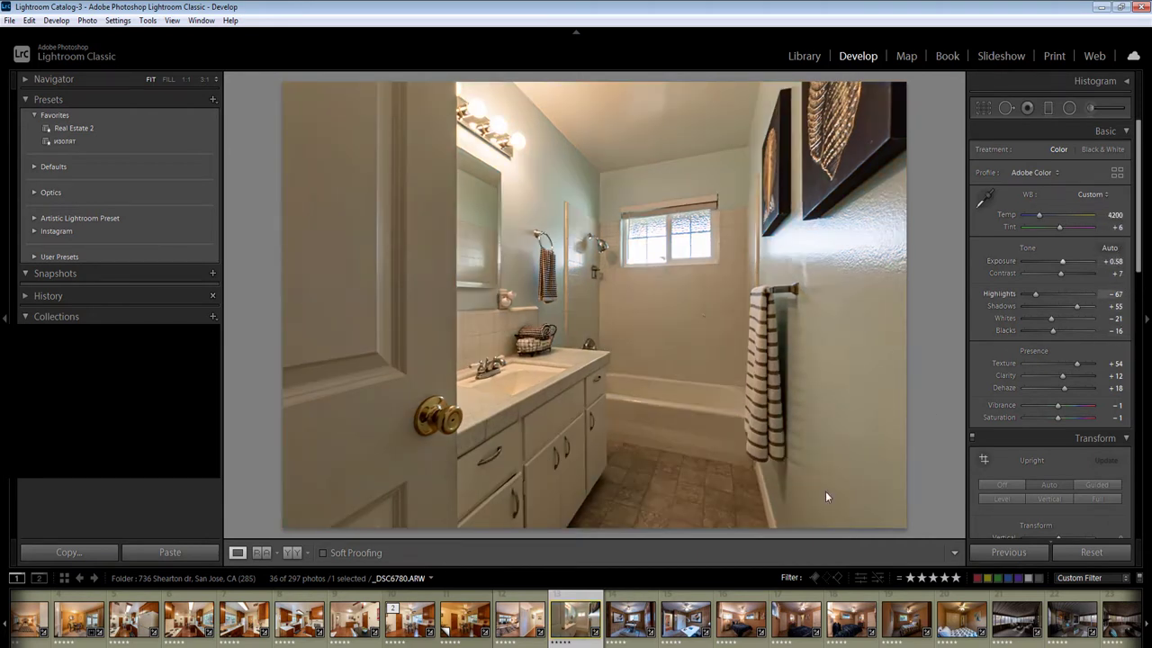
# Add a large radial filter centred on the bathroom floor beside the vanity with Exposure 1.00, discarding the small misdrawn one
pyautogui.hotkey('shift', 'm')
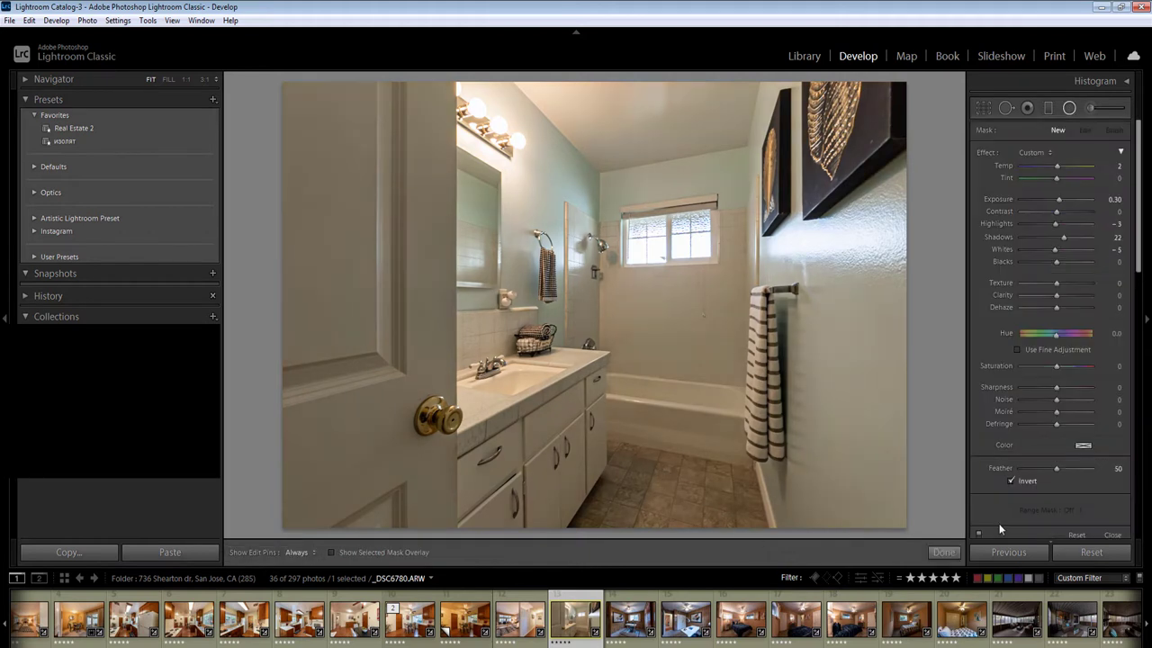
pyautogui.click(1113, 200)
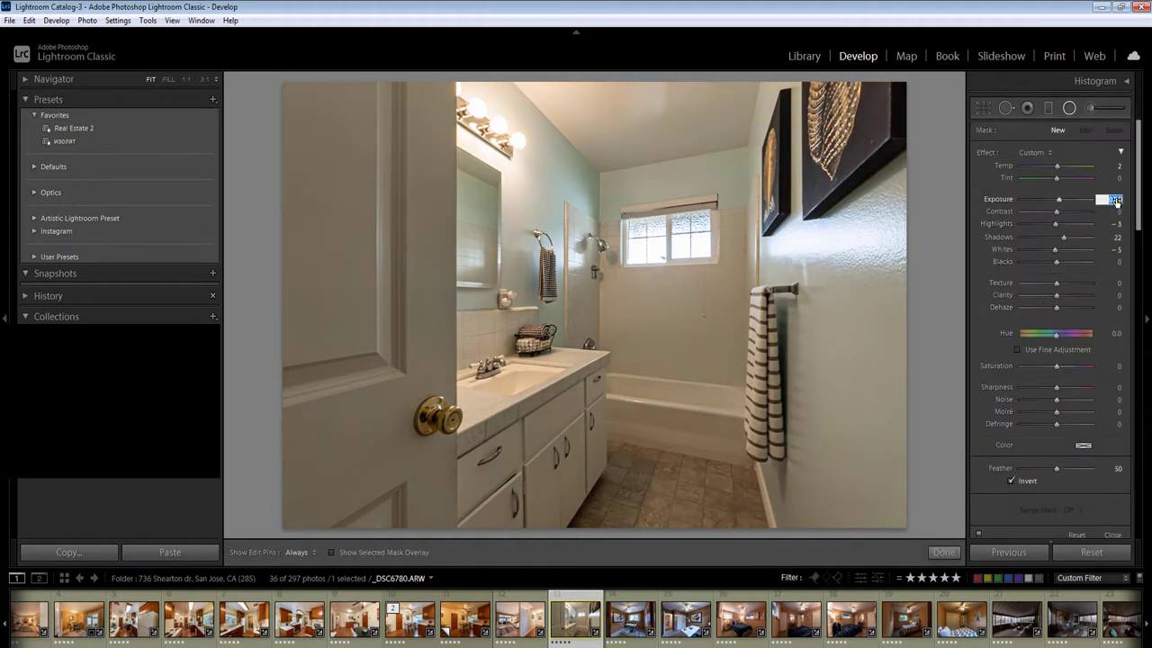
pyautogui.write('1')
pyautogui.press('Return')
pyautogui.moveTo(662, 468)
pyautogui.mouseDown()
pyautogui.moveTo(628, 411)
pyautogui.moveTo(630, 464)
pyautogui.mouseUp()
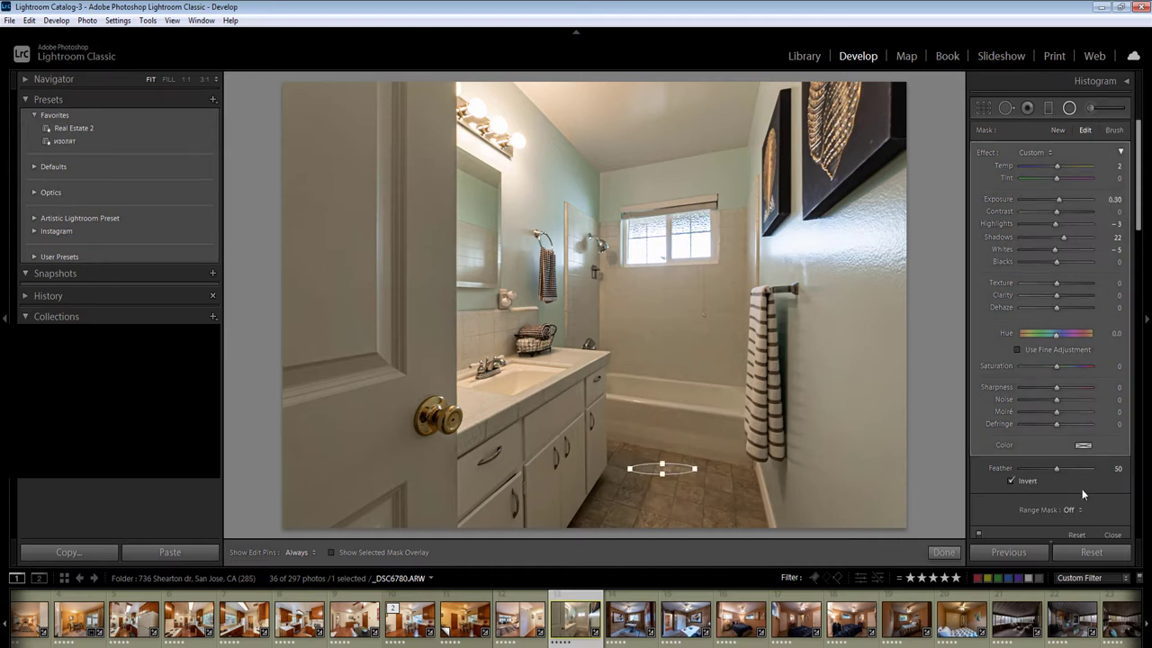
pyautogui.press('Delete')
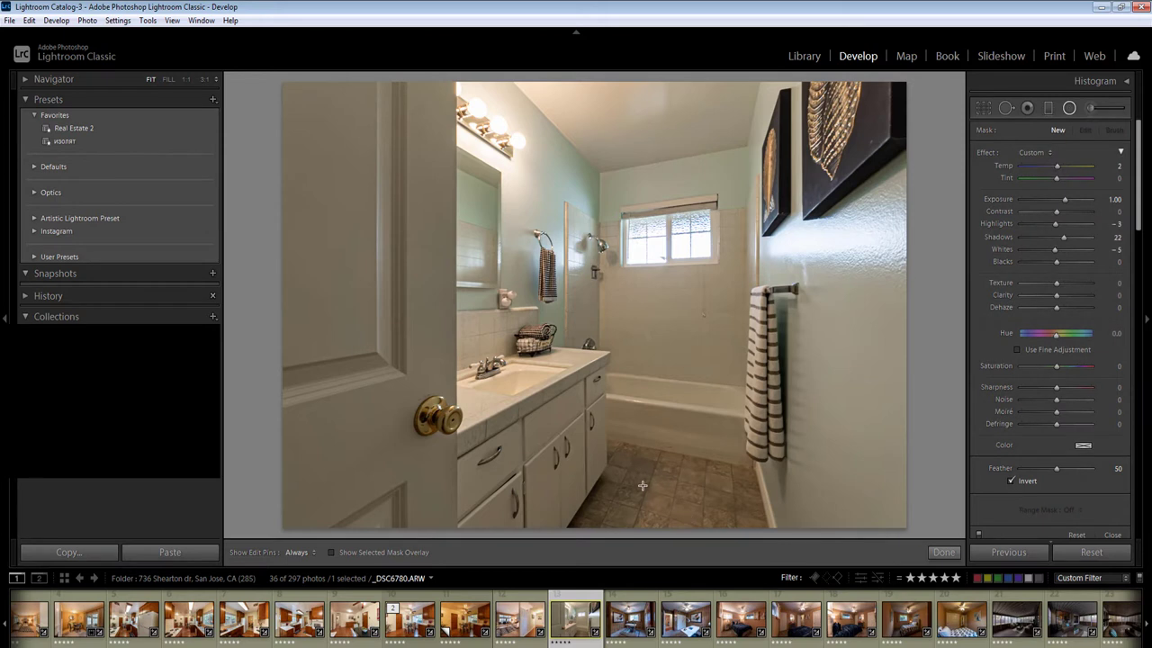
pyautogui.moveTo(619, 464); pyautogui.dragTo(833, 582)
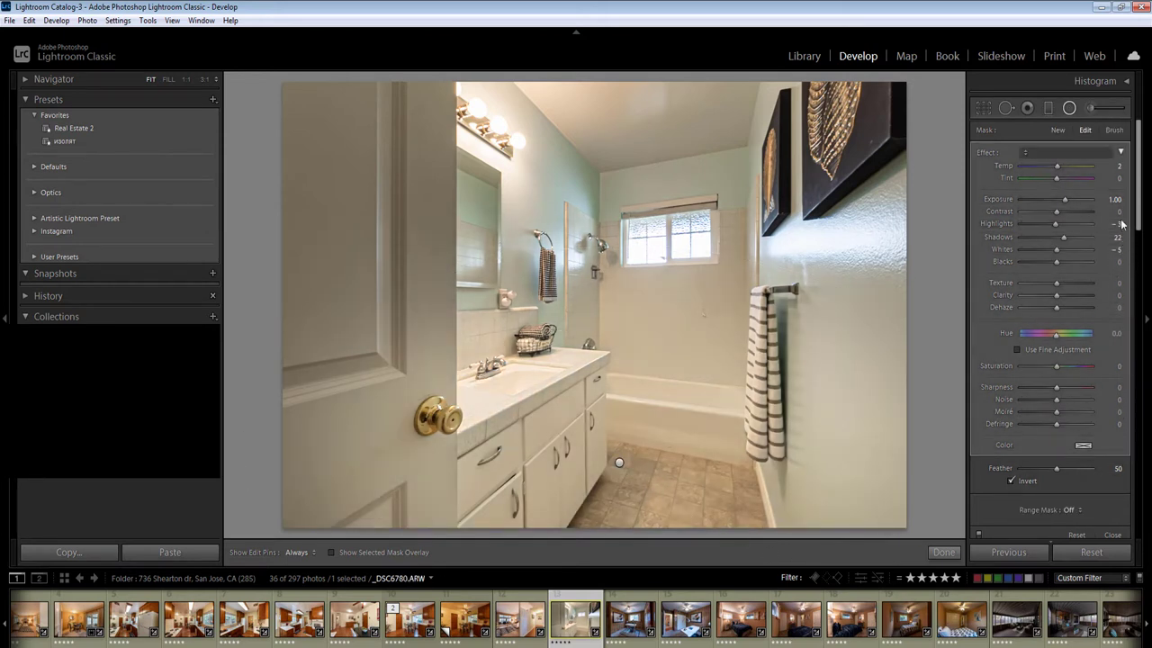
# Set the Exposure of the bathroom floor's radial filter to 0.60
pyautogui.press('Return')
pyautogui.click(619, 464)
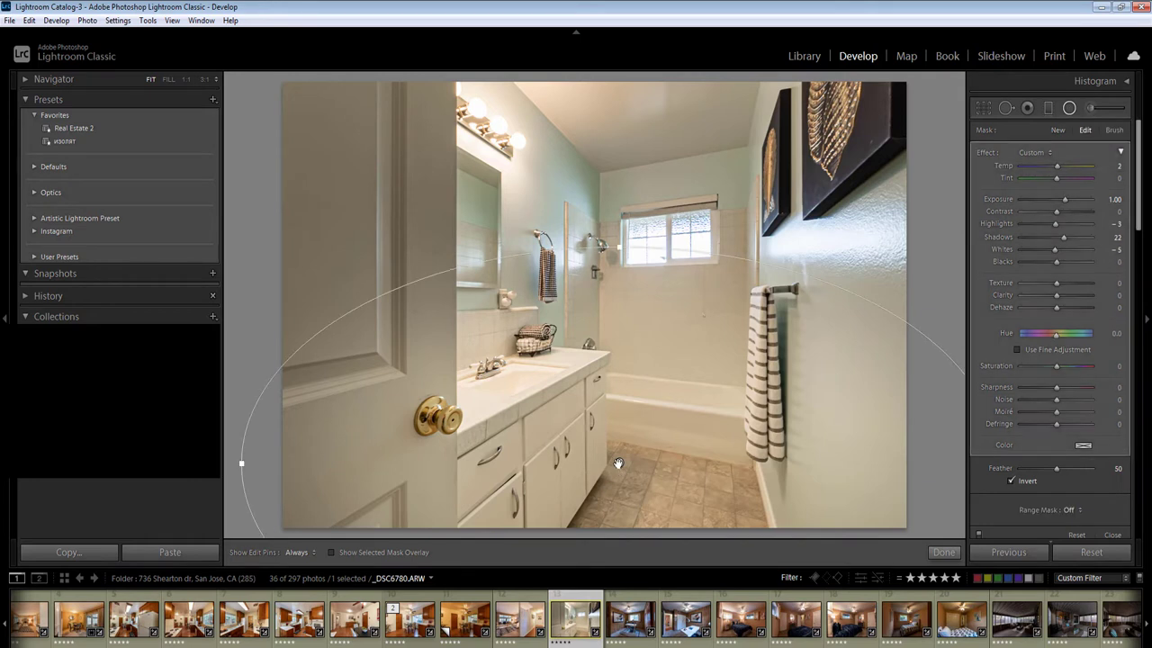
pyautogui.click(1116, 199)
pyautogui.press('Down')
pyautogui.press('Down')
pyautogui.press('Down')
pyautogui.write('1')
pyautogui.press('Return')
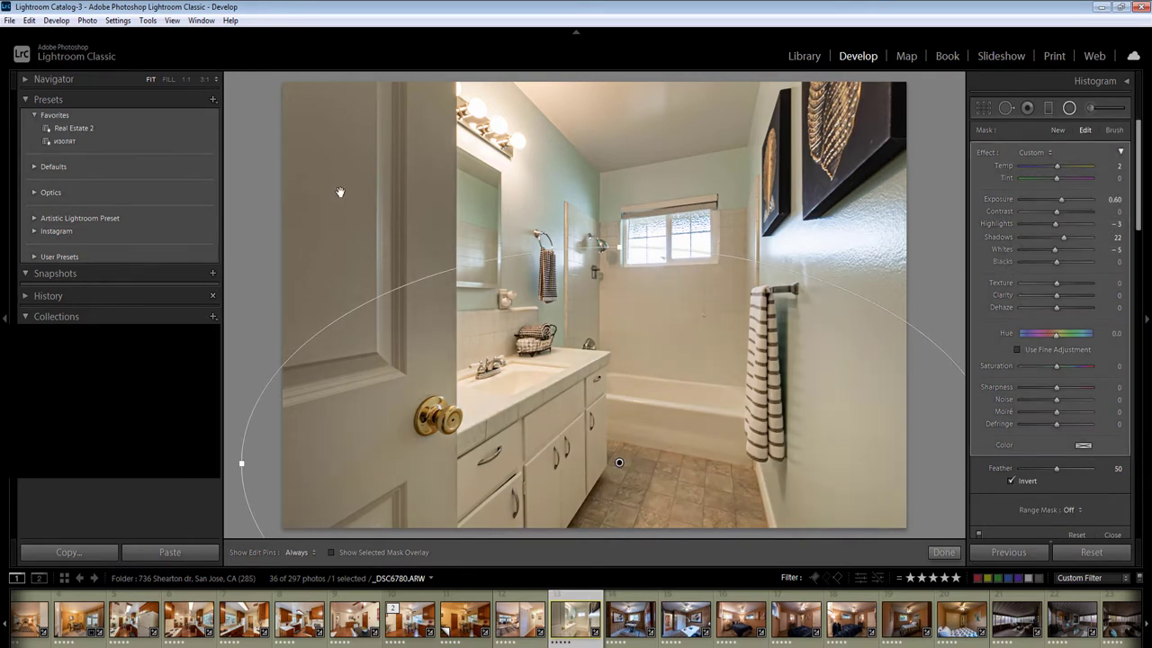
# Add a tall radial filter over the bathroom door, set its Exposure to 0.60, and close the radial filter tool
pyautogui.click(316, 280)
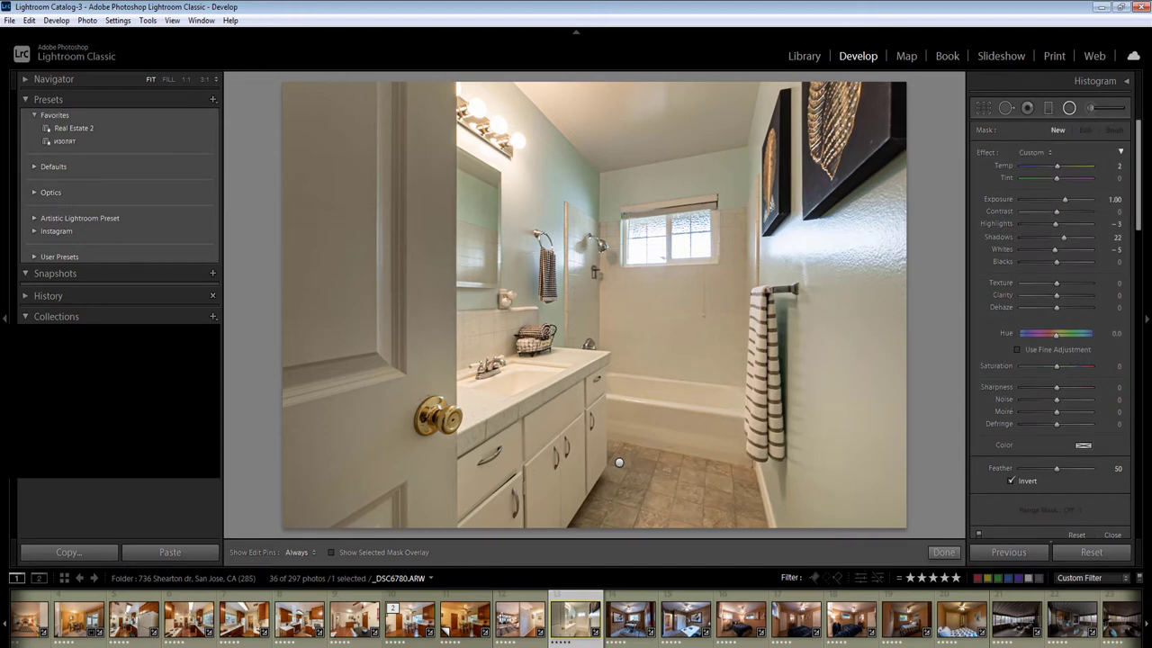
pyautogui.hotkey('ctrl', 'z')
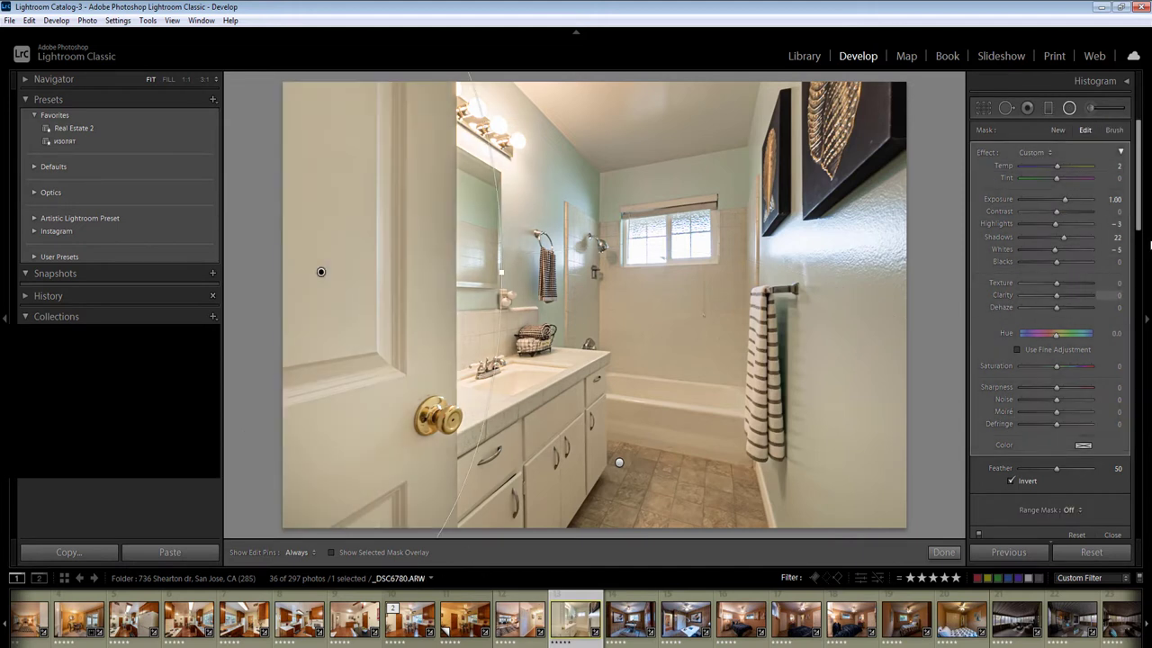
pyautogui.click(1115, 199)
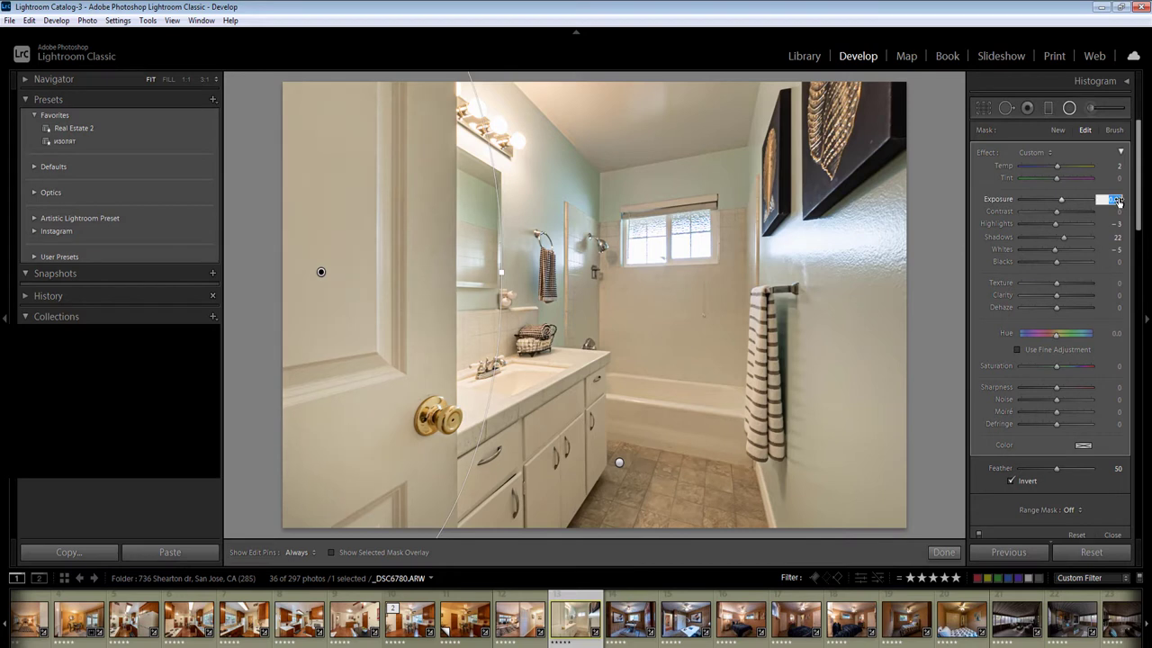
pyautogui.write('0.60')
pyautogui.press('Return')
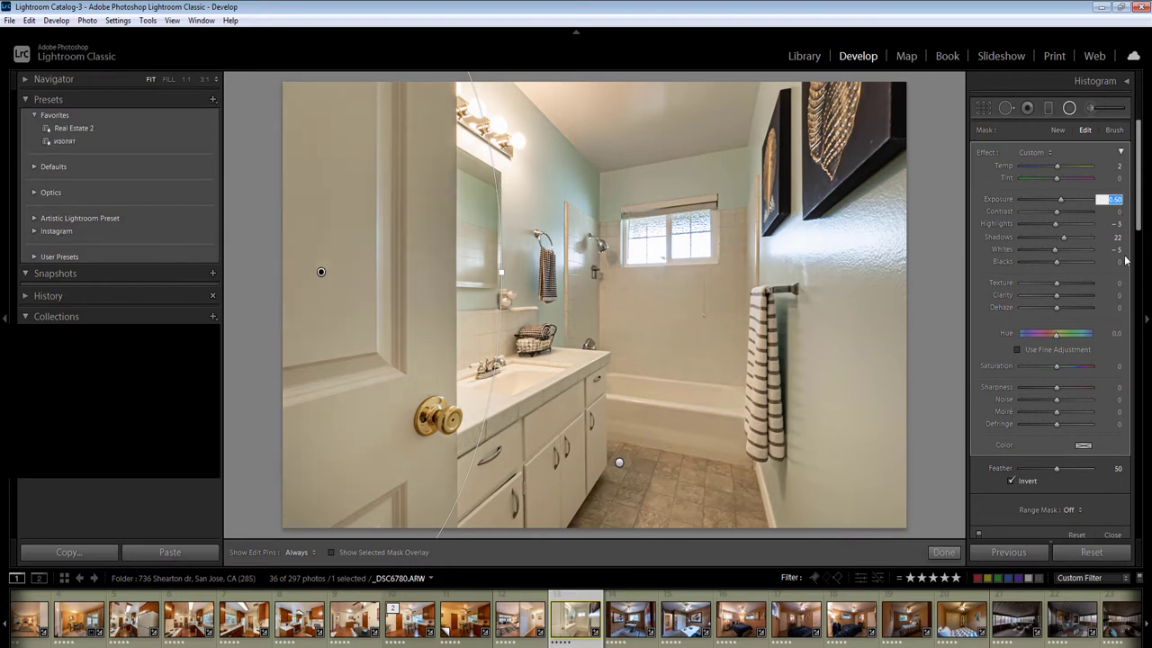
pyautogui.press('Return')
pyautogui.press('Return')
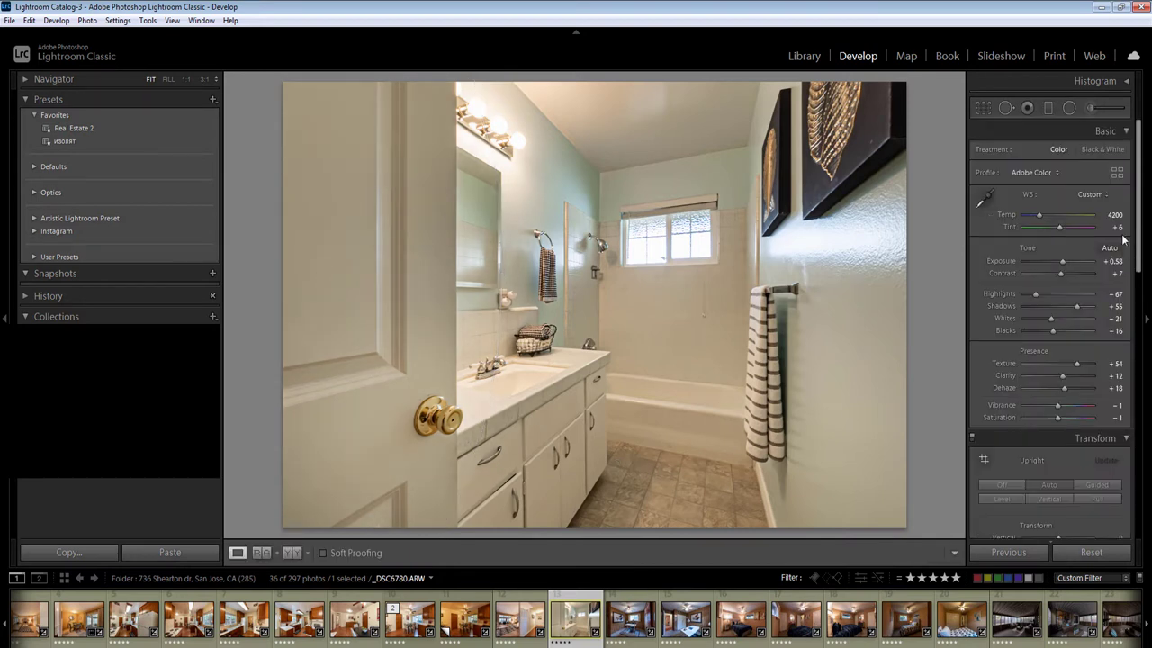
# Add a radial filter over the bathroom ceiling with Exposure 0.30 and close the radial filter tool
pyautogui.hotkey('shift', 'm')
pyautogui.click(1116, 199)
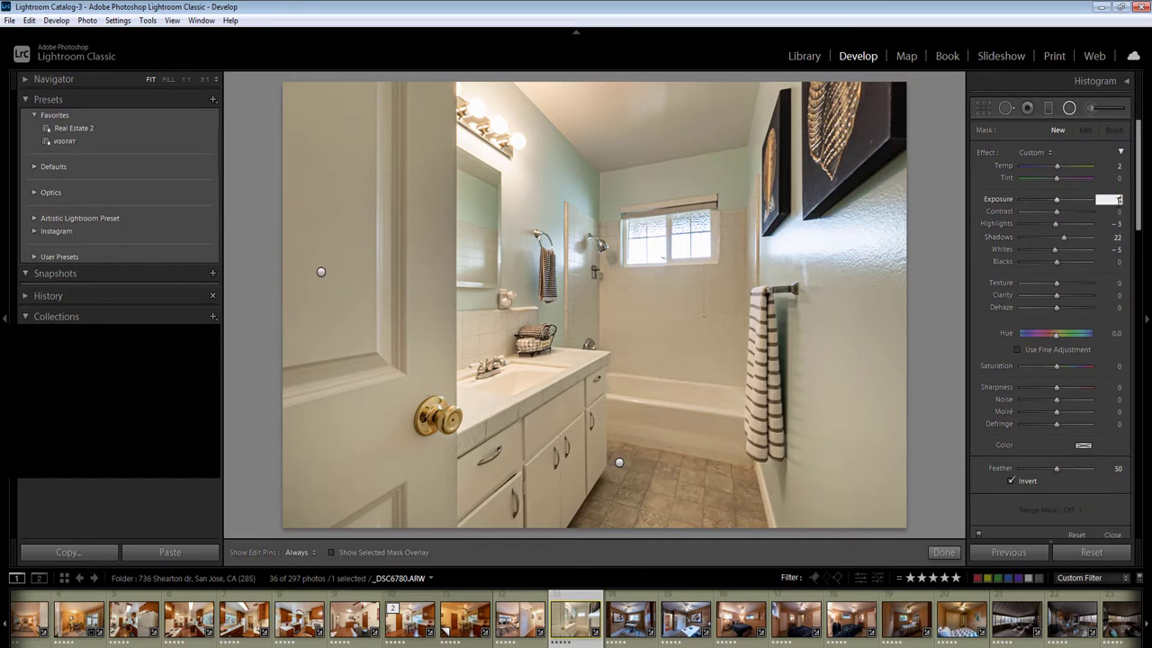
pyautogui.write('0.30')
pyautogui.press('Return')
pyautogui.moveTo(666, 98); pyautogui.dragTo(860, 200)
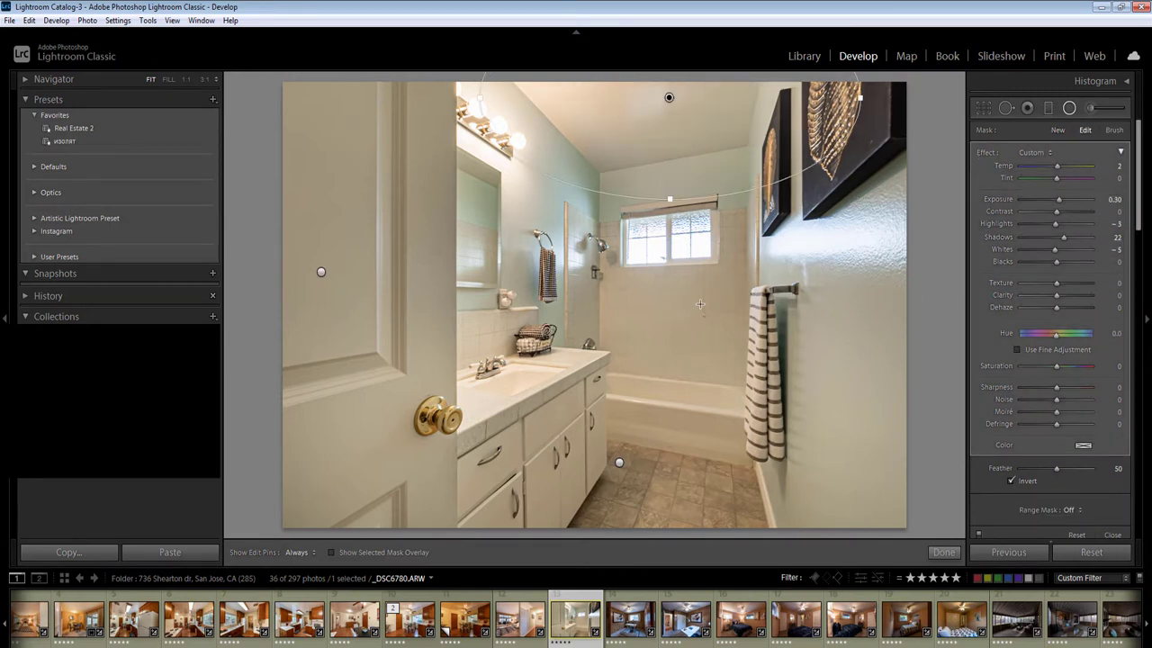
pyautogui.press('Return')
pyautogui.hotkey('shift', 'm')
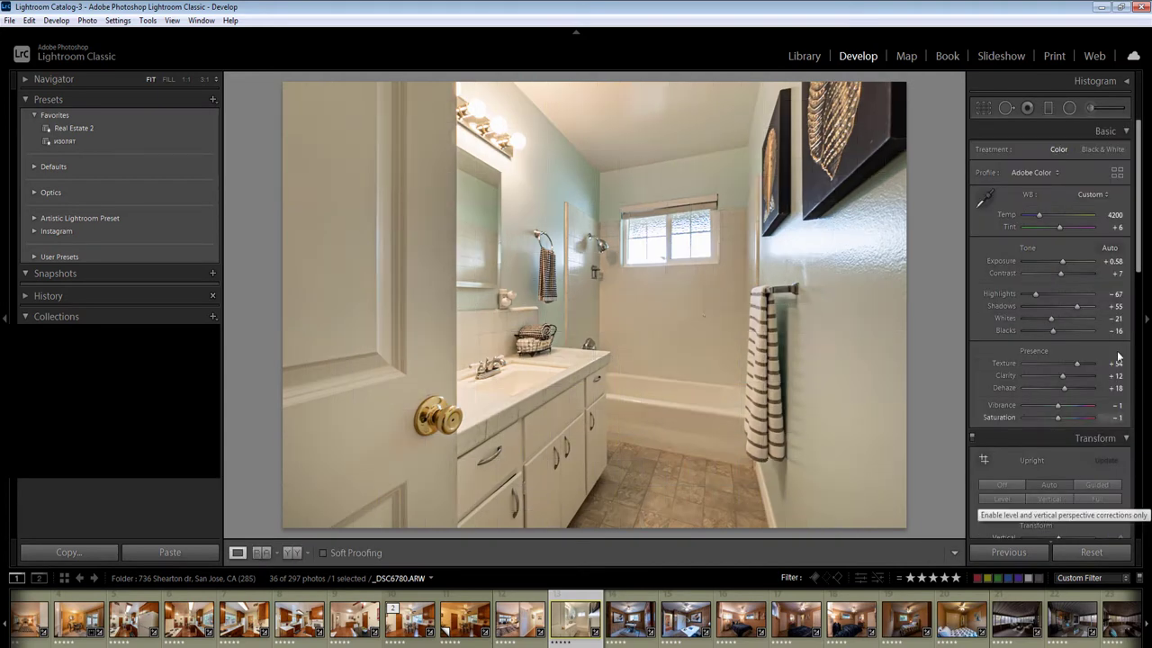
# Go to the wood-panelled office photo and set its white balance Temp to 4400 and Exposure to +0.58
pyautogui.press('Right')
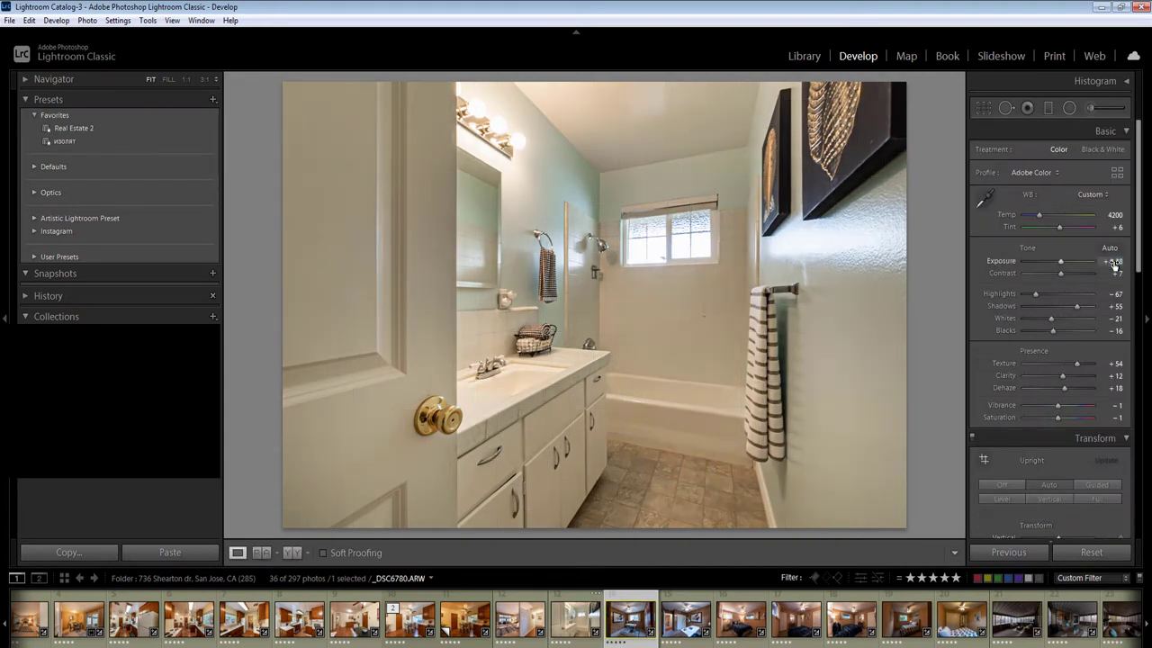
pyautogui.press('Right')
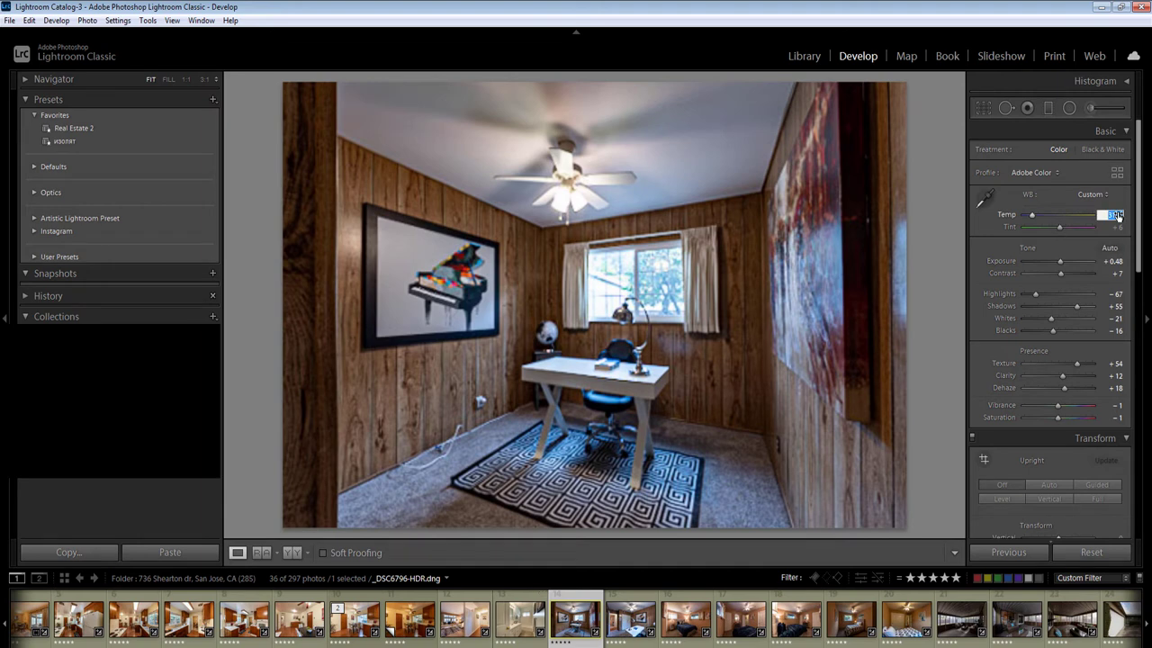
pyautogui.press('Return')
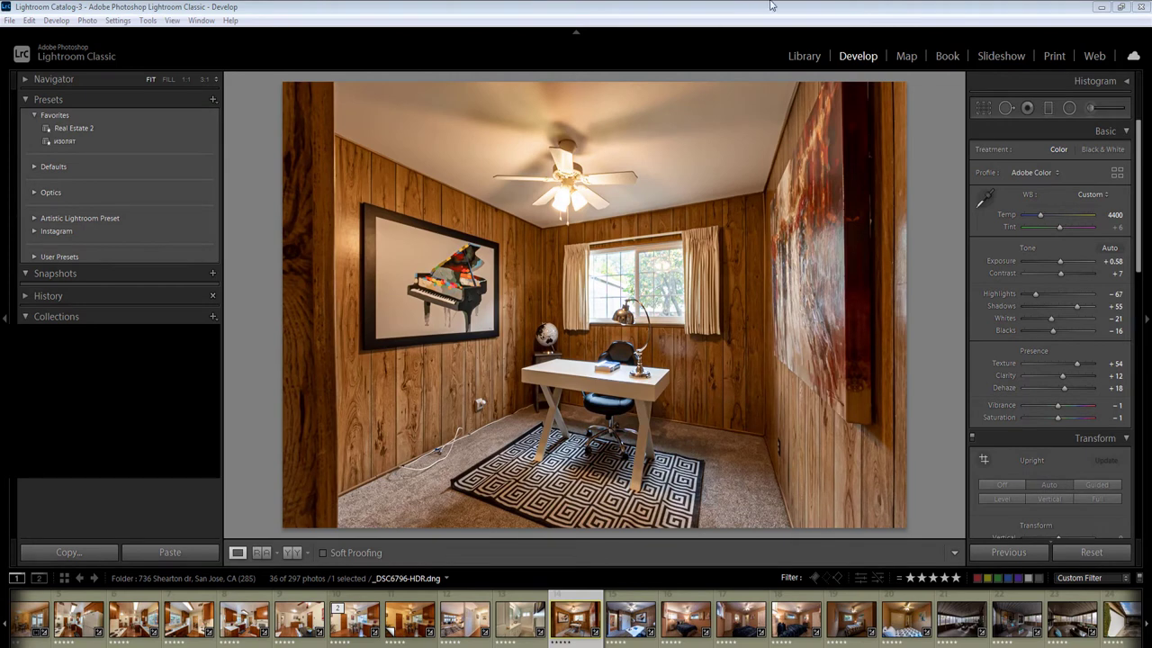
# Add large radial filters at Exposure 0.30 over the office's left door frame, floor, ceiling and right wall painting
pyautogui.hotkey('shift', 'm')
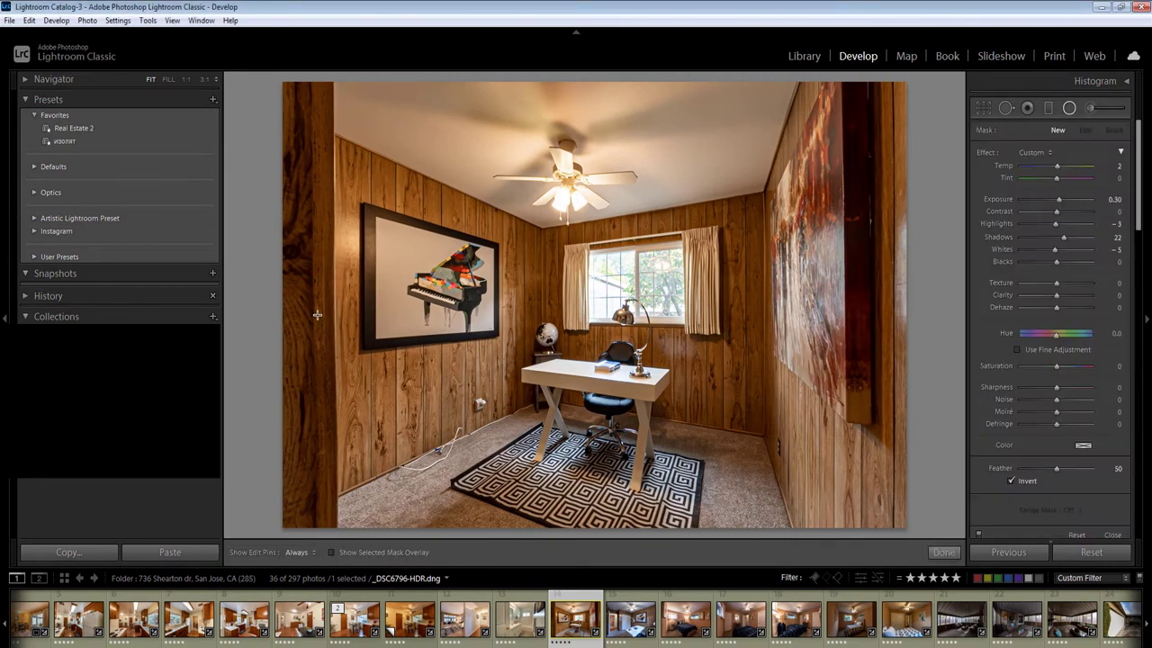
pyautogui.moveTo(316, 311); pyautogui.dragTo(653, 543)
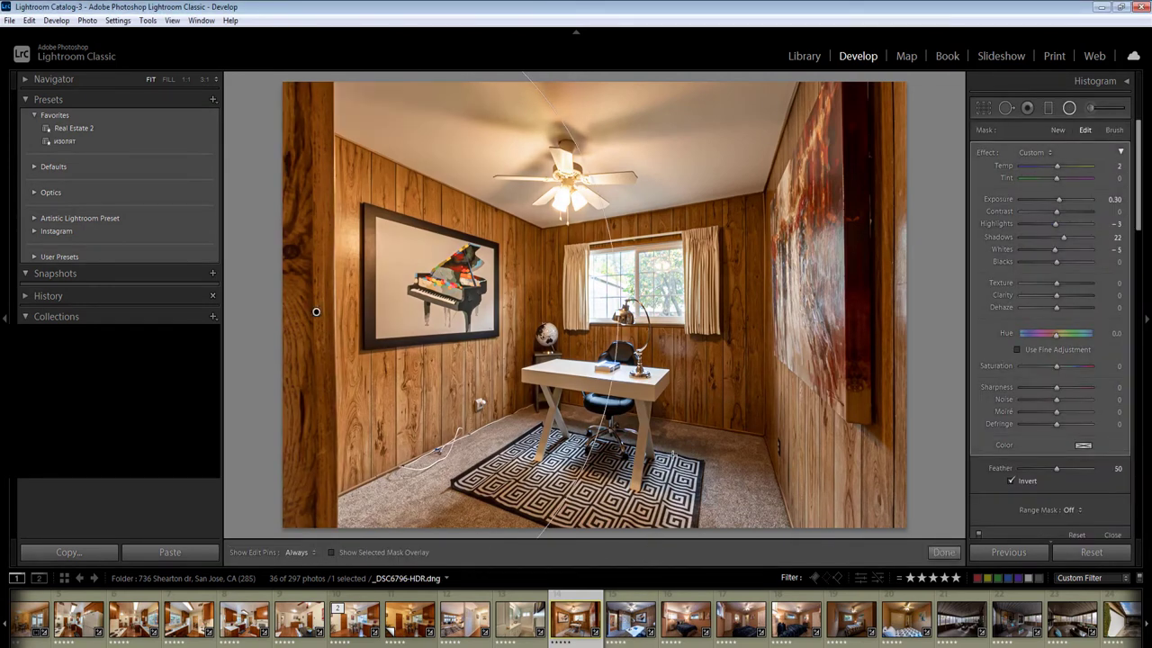
pyautogui.press('Return')
pyautogui.moveTo(678, 453); pyautogui.dragTo(904, 296)
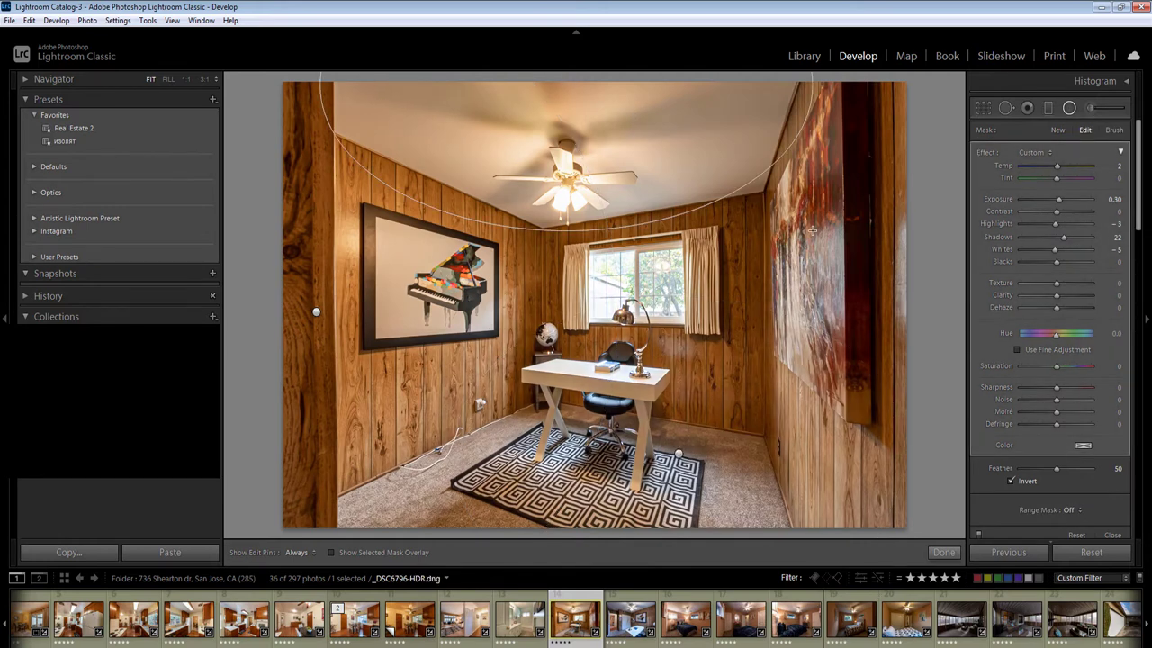
pyautogui.press('Escape')
pyautogui.moveTo(917, 365); pyautogui.dragTo(999, 484)
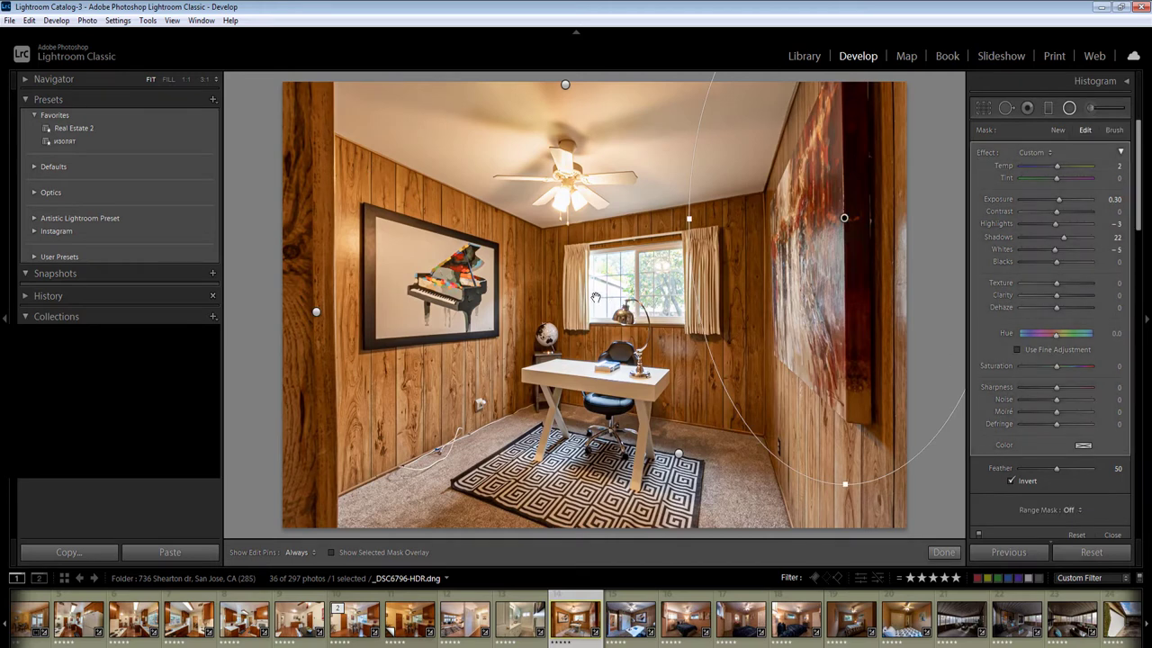
# Add a small radial filter over the office window's left half with Exposure -0.50 and Highlights -25
pyautogui.moveTo(596, 297); pyautogui.dragTo(607, 289)
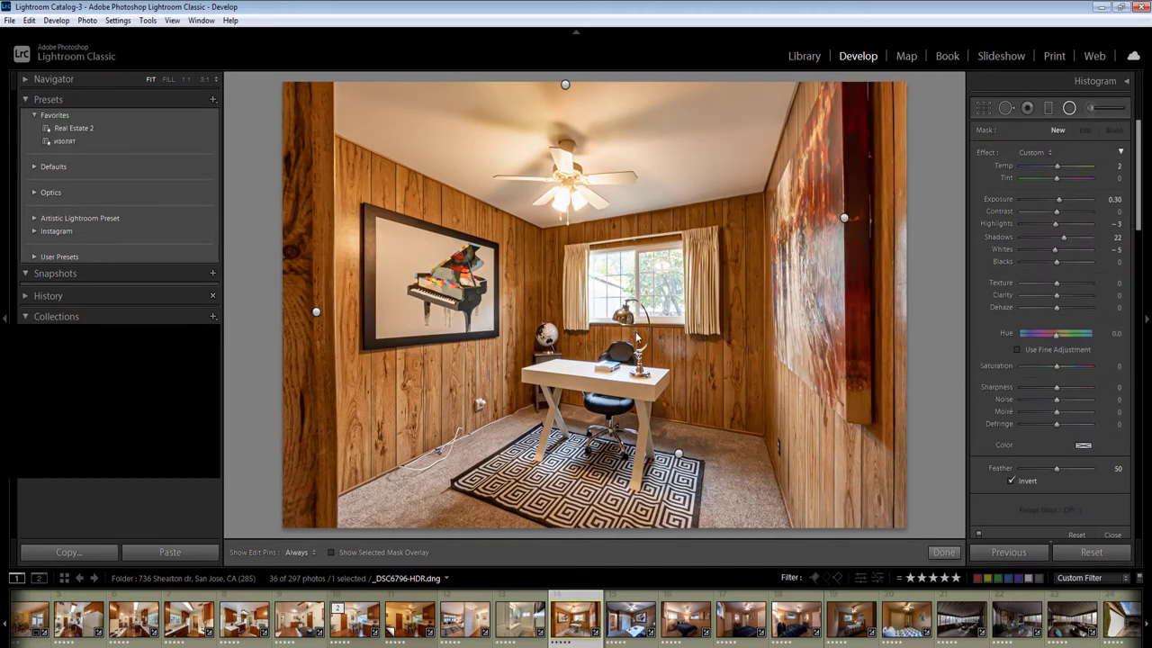
pyautogui.click(1115, 199)
pyautogui.write('-.5')
pyautogui.press('Return')
pyautogui.moveTo(1052, 225); pyautogui.dragTo(1047, 225)
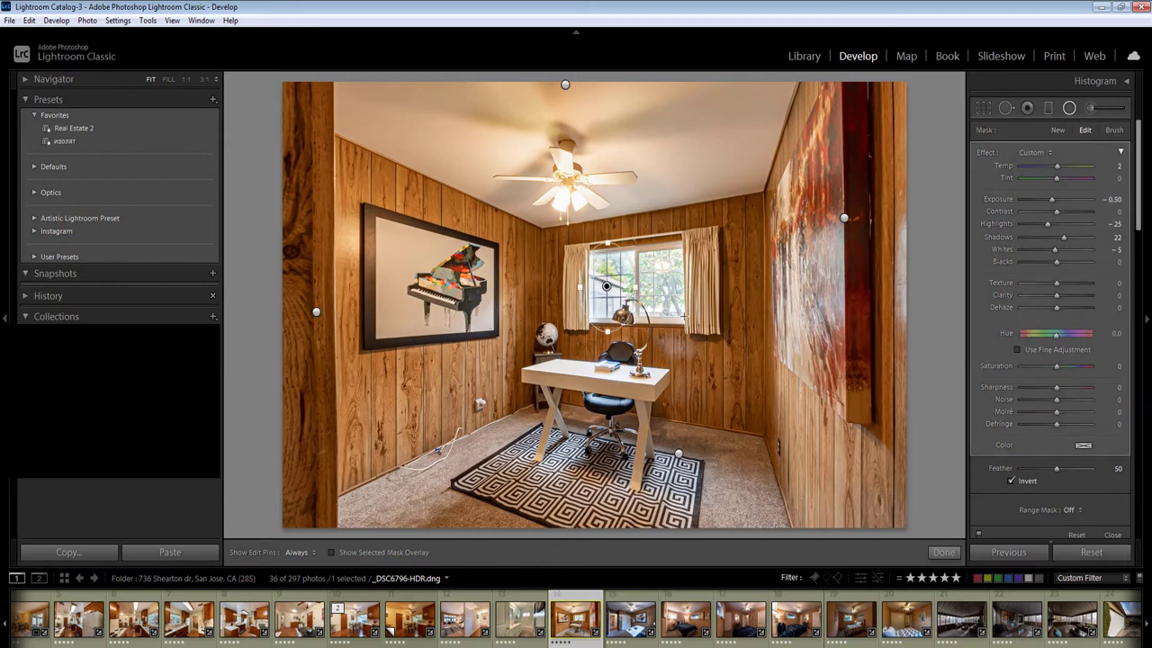
# Add a small radial filter over the office window's right half with Exposure -0.50, Highlights -26 and Temp 10
pyautogui.click(1110, 200)
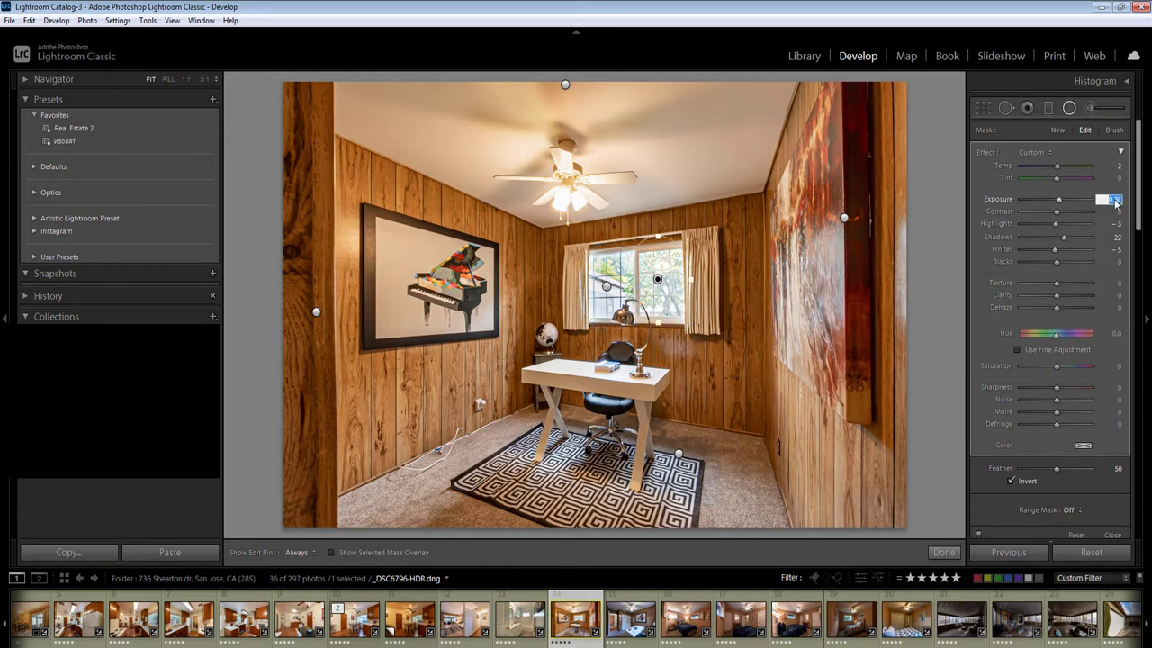
pyautogui.write('-.5')
pyautogui.press('Return')
pyautogui.moveTo(1053, 225); pyautogui.dragTo(1047, 225)
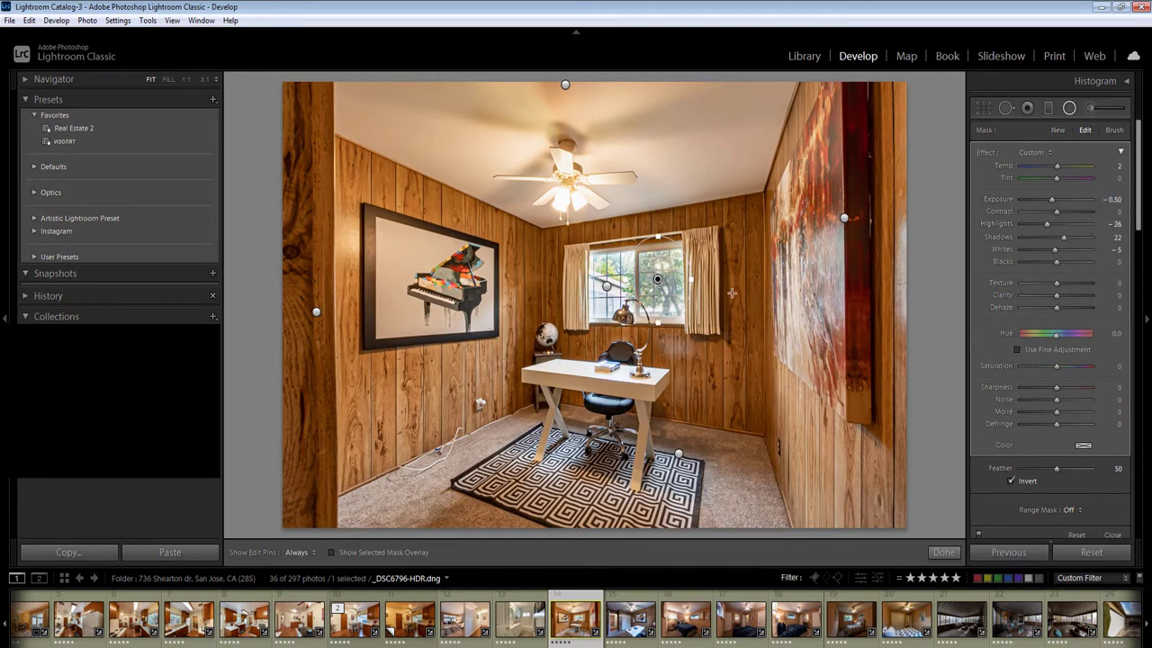
pyautogui.click(1119, 166)
pyautogui.write('10')
pyautogui.click(605, 286)
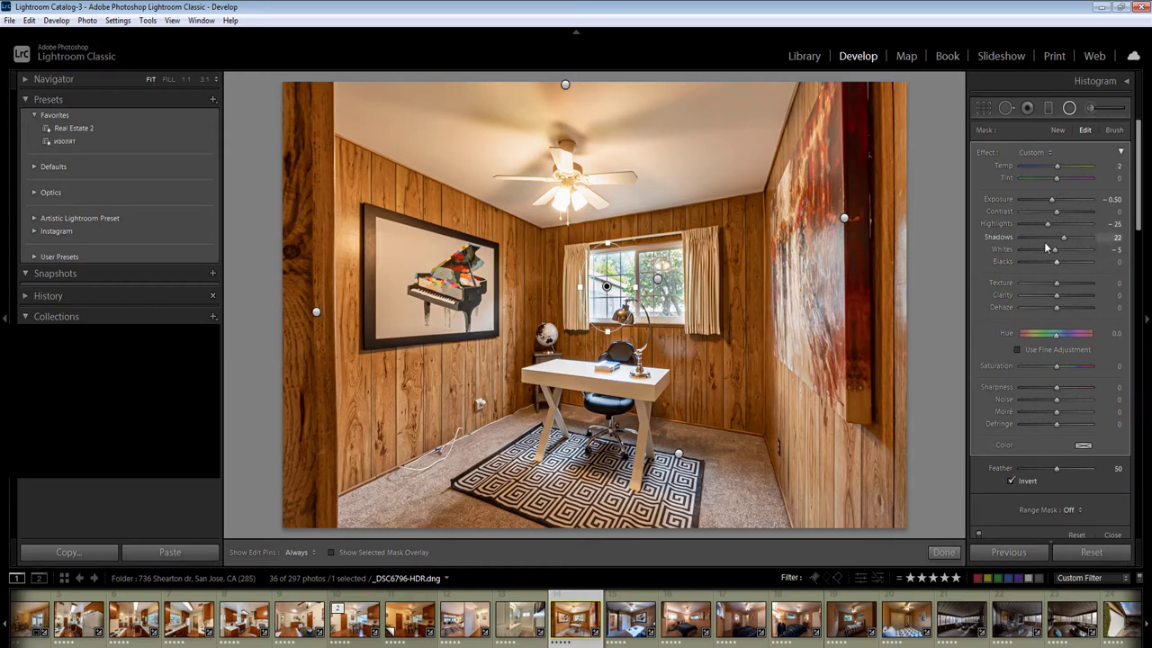
pyautogui.press('Return')
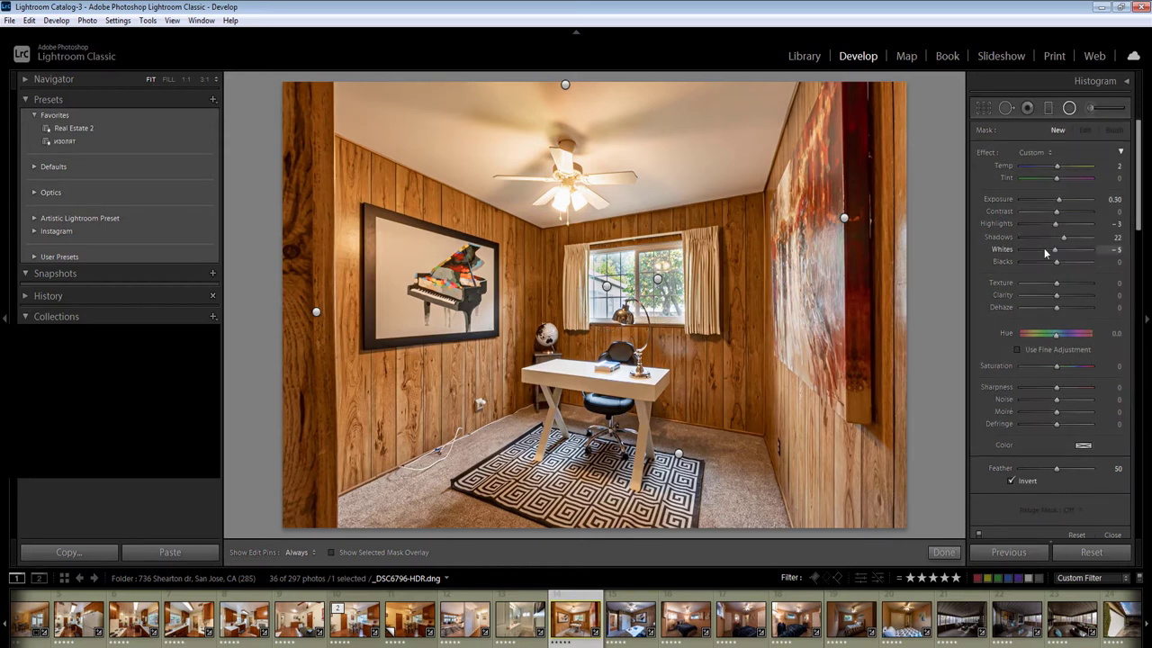
# Go to the office photo with the white desk and set its white balance Temp to 4700 and Exposure to +0.18
pyautogui.press('Right')
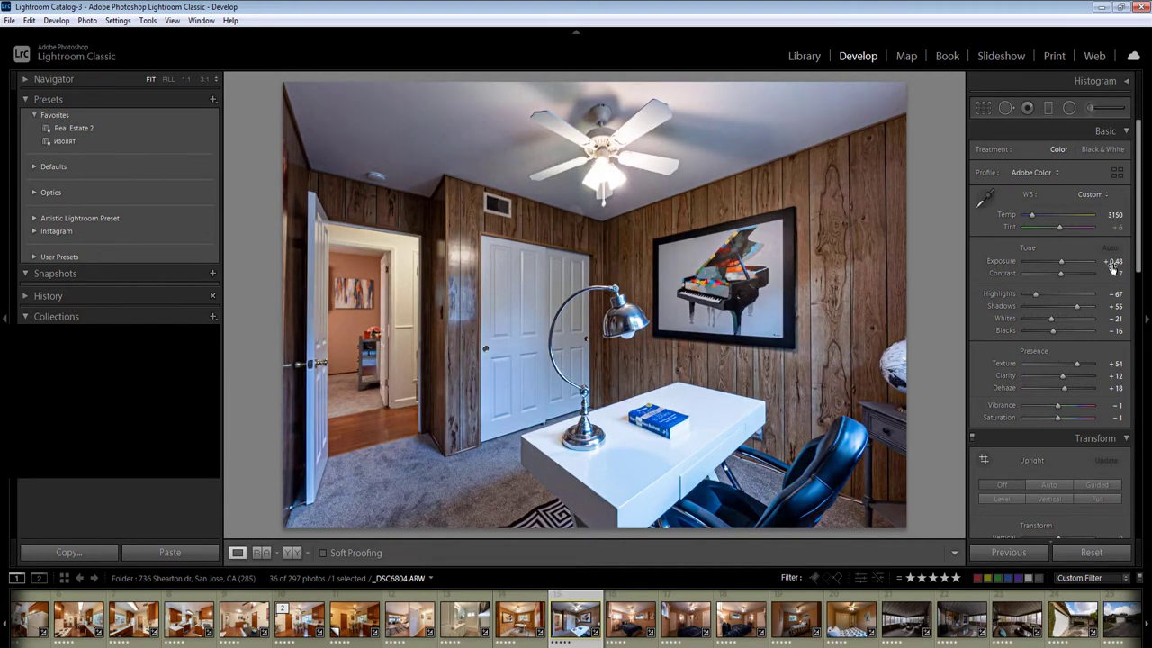
pyautogui.click(1113, 216)
pyautogui.write('4800')
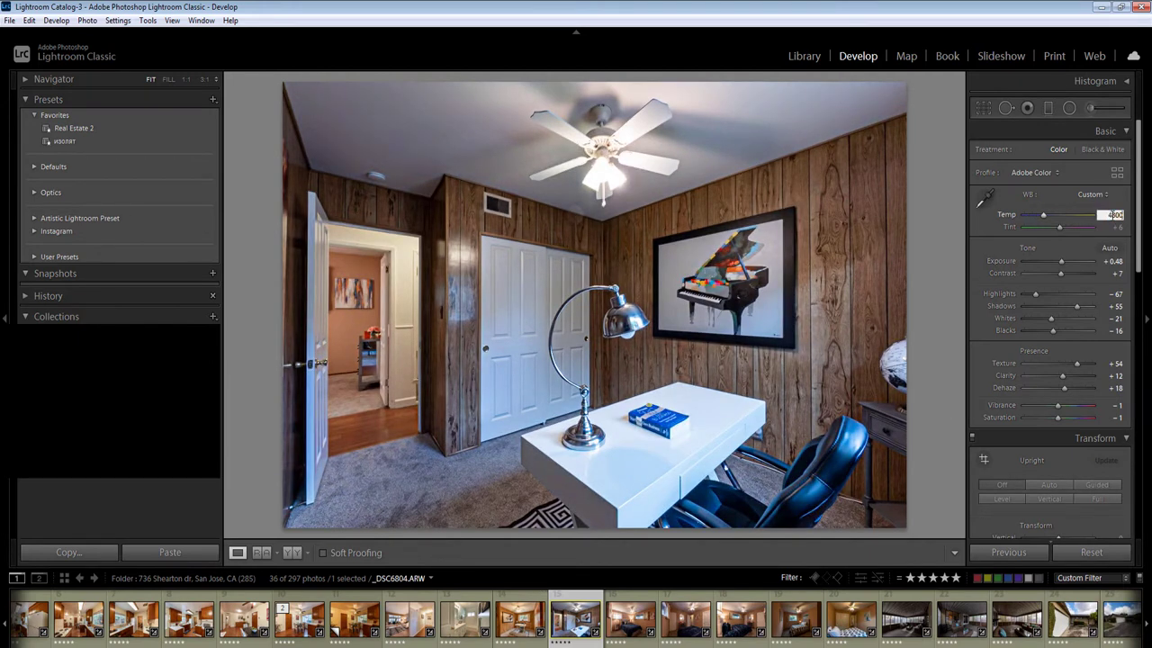
pyautogui.press('Return')
pyautogui.click(1111, 260)
pyautogui.write('0.18')
pyautogui.press('Return')
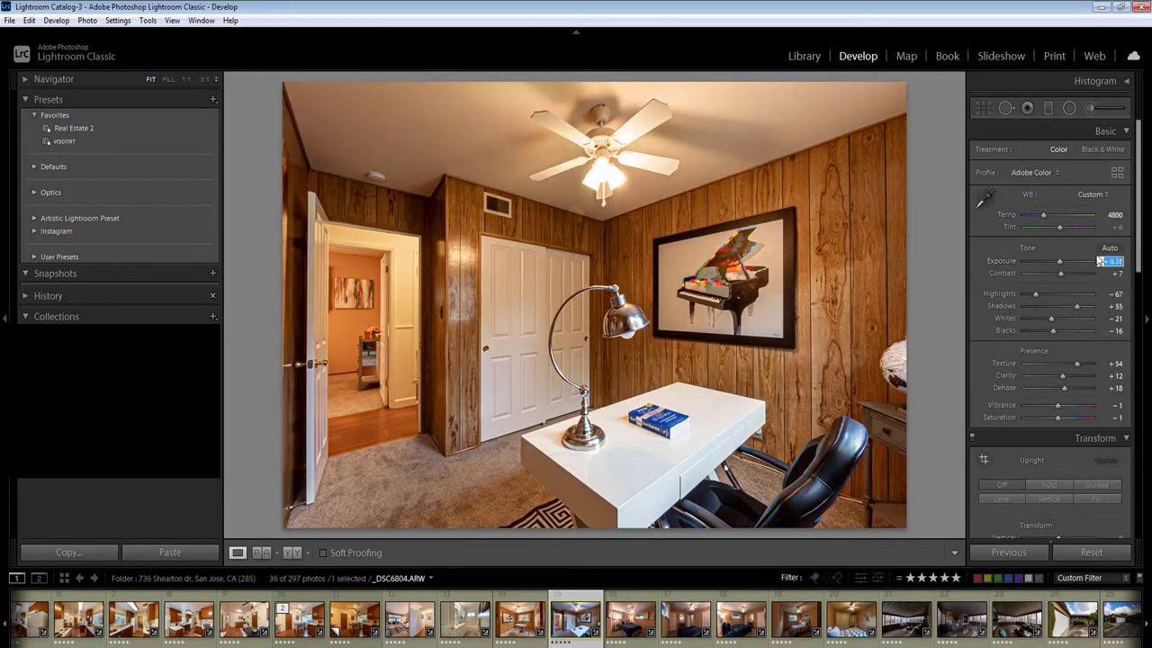
pyautogui.click(1115, 216)
pyautogui.write('4700')
pyautogui.press('Return')
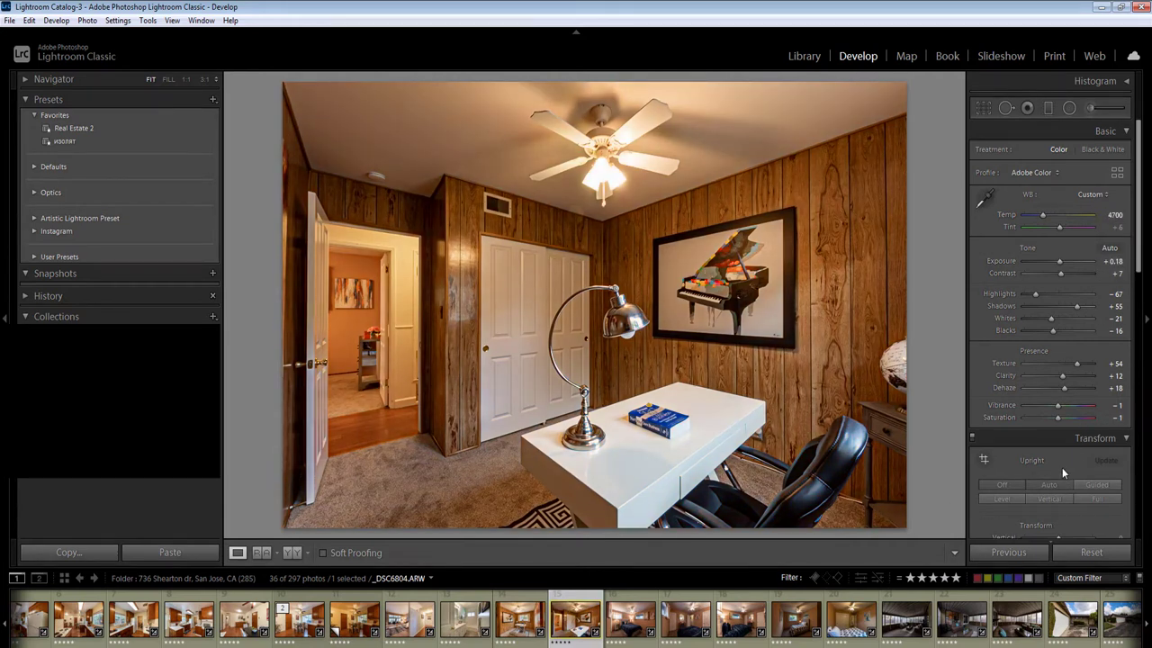
# Add a large radial filter over the office's right wall beside the piano picture with Exposure 0.60
pyautogui.hotkey('shift', 'm')
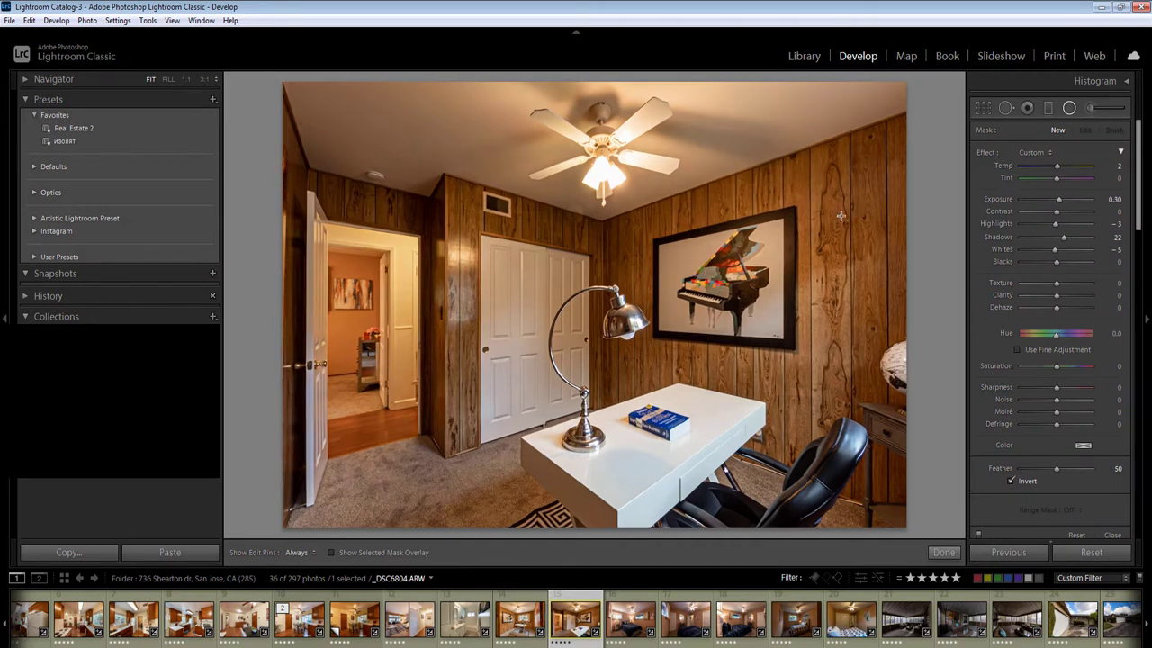
pyautogui.moveTo(838, 214); pyautogui.dragTo(1076, 509)
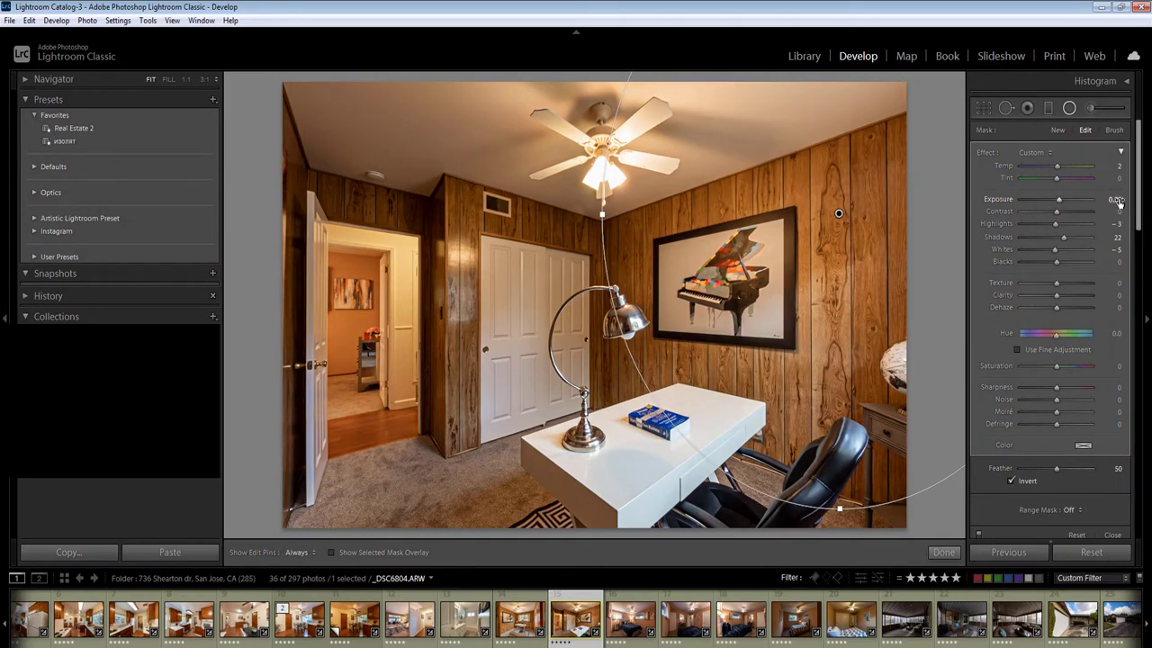
pyautogui.click(1112, 199)
pyautogui.write('0.6')
pyautogui.press('Return')
# Add a large radial filter around the open doorway with Exposure 0.80 and close the radial filter tool
pyautogui.moveTo(336, 230); pyautogui.dragTo(586, 529)
pyautogui.click(1115, 203)
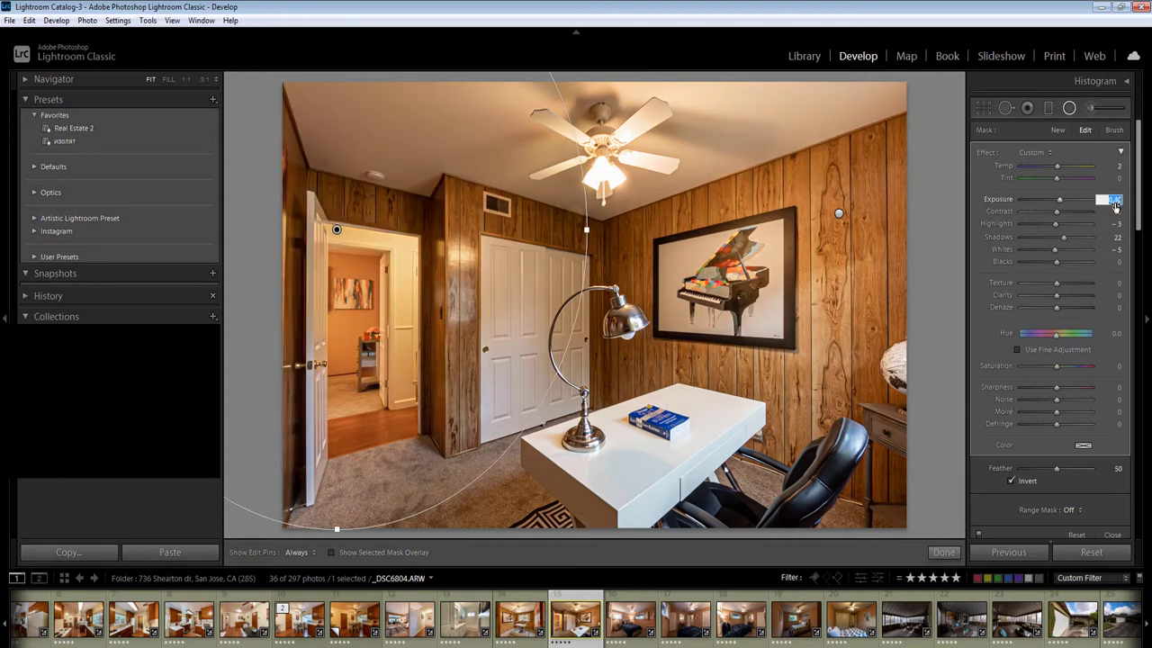
pyautogui.moveTo(1059, 200); pyautogui.dragTo(1063, 200)
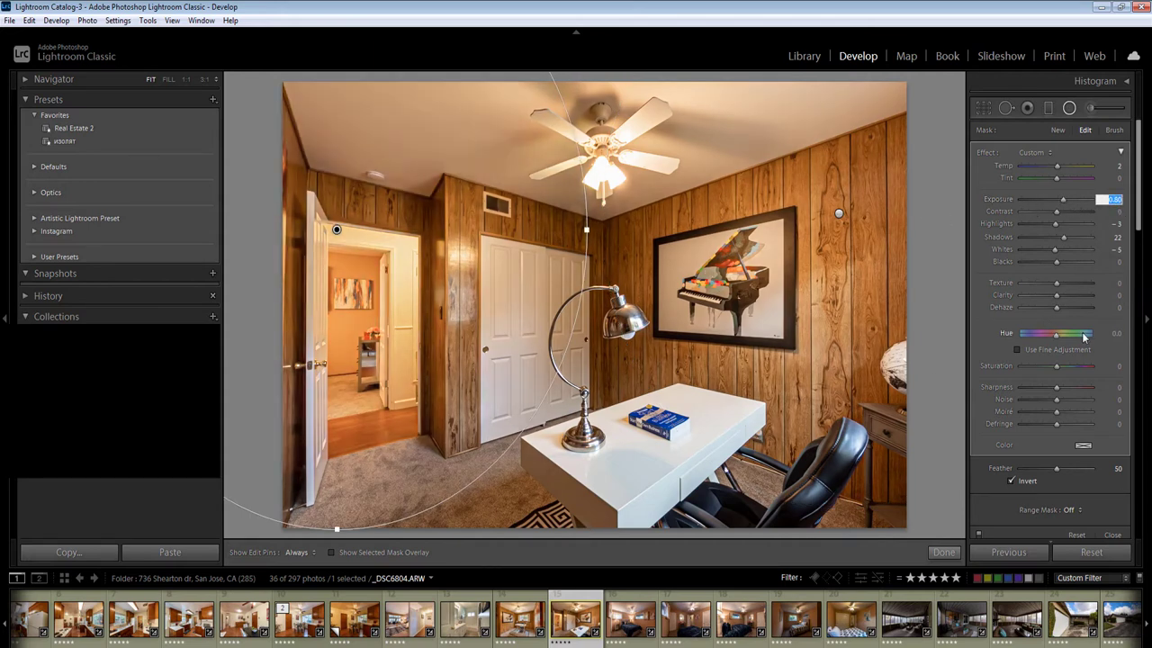
pyautogui.click(1116, 367)
pyautogui.press('Return')
pyautogui.press('Return')
pyautogui.press('Return')
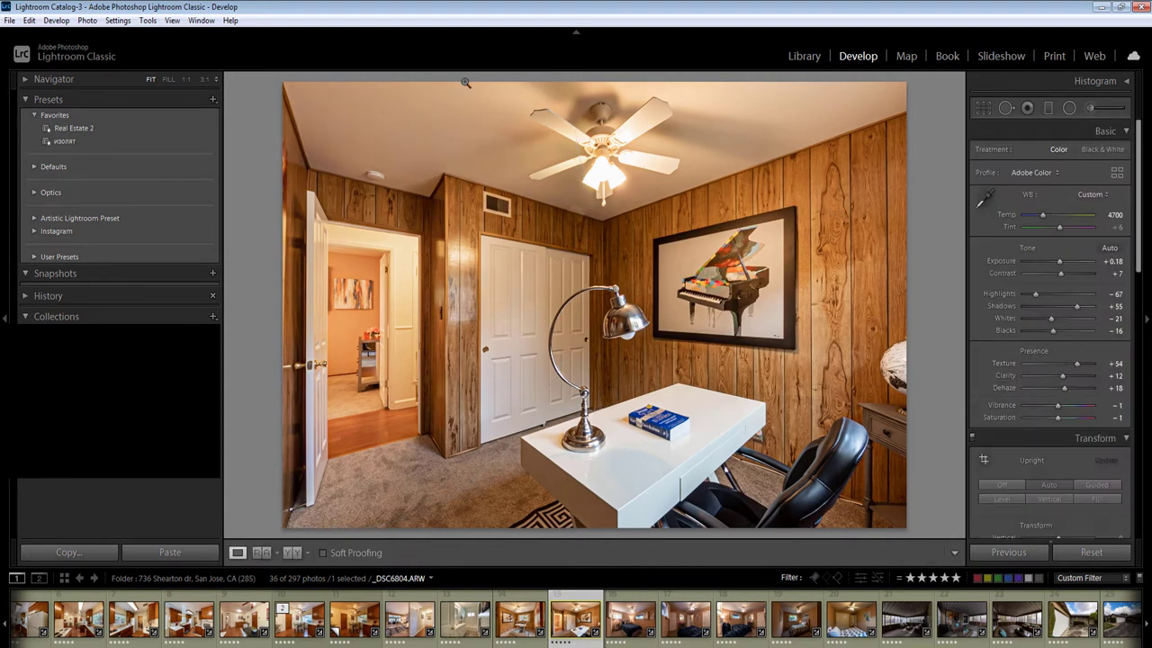
pyautogui.hotkey('shift', 'm')
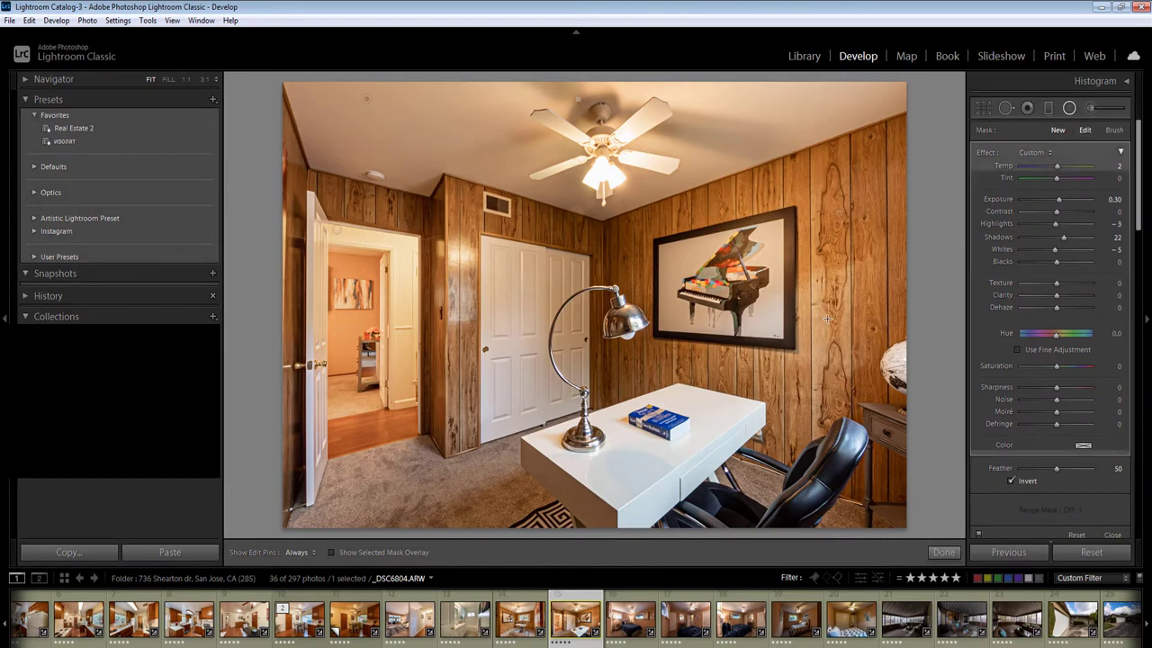
pyautogui.hotkey('shift', 'm')
# Go to the bedroom photo, apply automatic Upright correction, and set Temp to 3350 and Exposure to -0.03
pyautogui.press('Right')
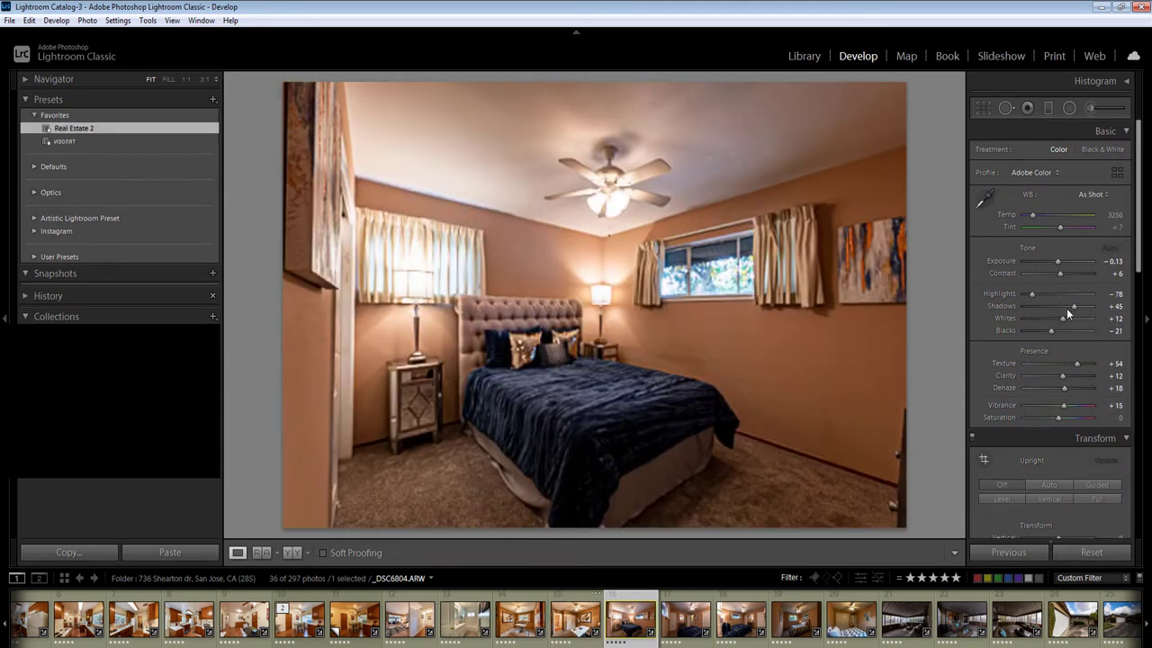
pyautogui.click(1056, 485)
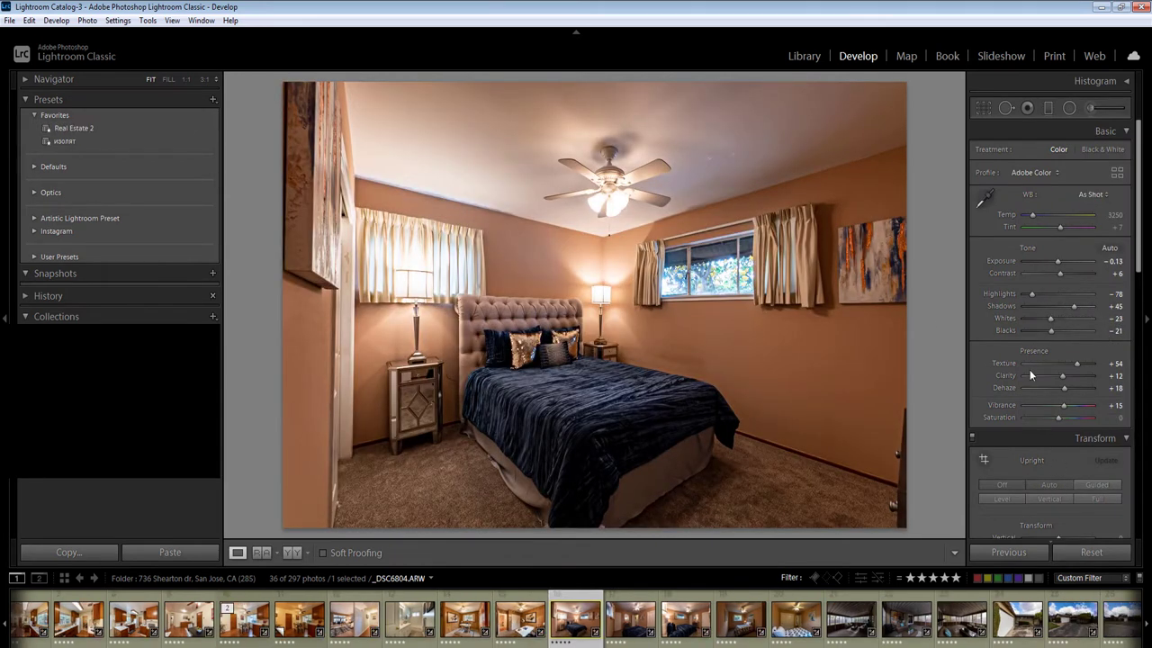
pyautogui.click(1113, 216)
pyautogui.press('Up')
pyautogui.press('Up')
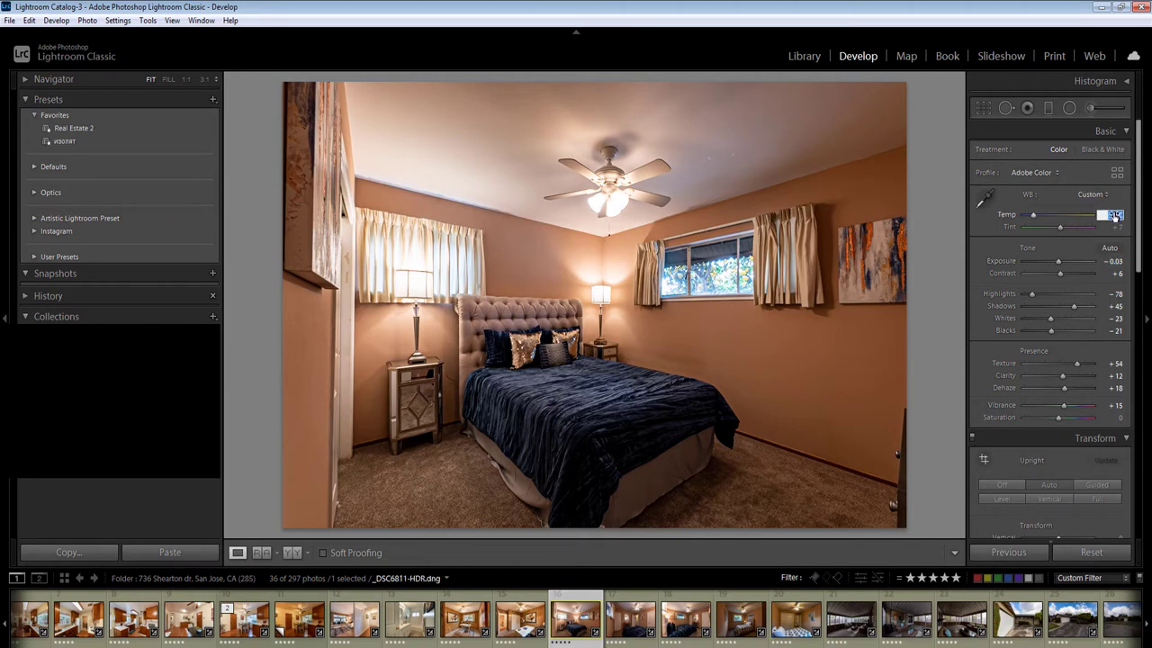
pyautogui.press('Return')
pyautogui.press('Up')
# Add a large radial filter over the bedroom's right wall and painting with Exposure 0.70
pyautogui.hotkey('shift', 'm')
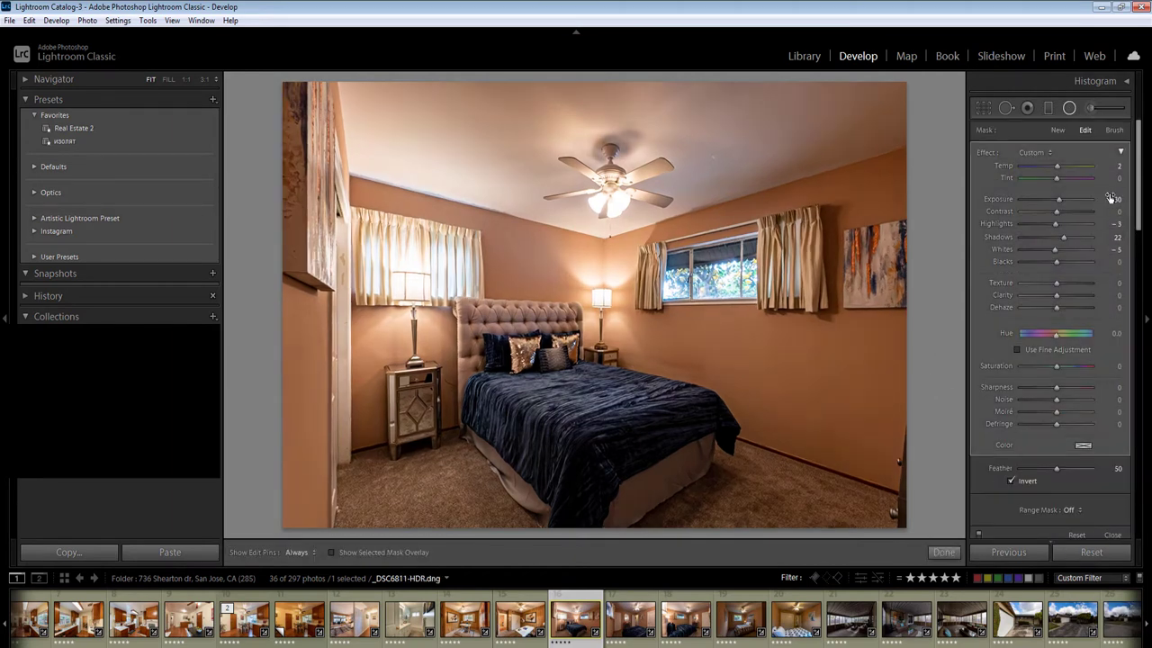
pyautogui.click(1111, 200)
pyautogui.hotkey('shift', 'Up')
pyautogui.hotkey('shift', 'Up')
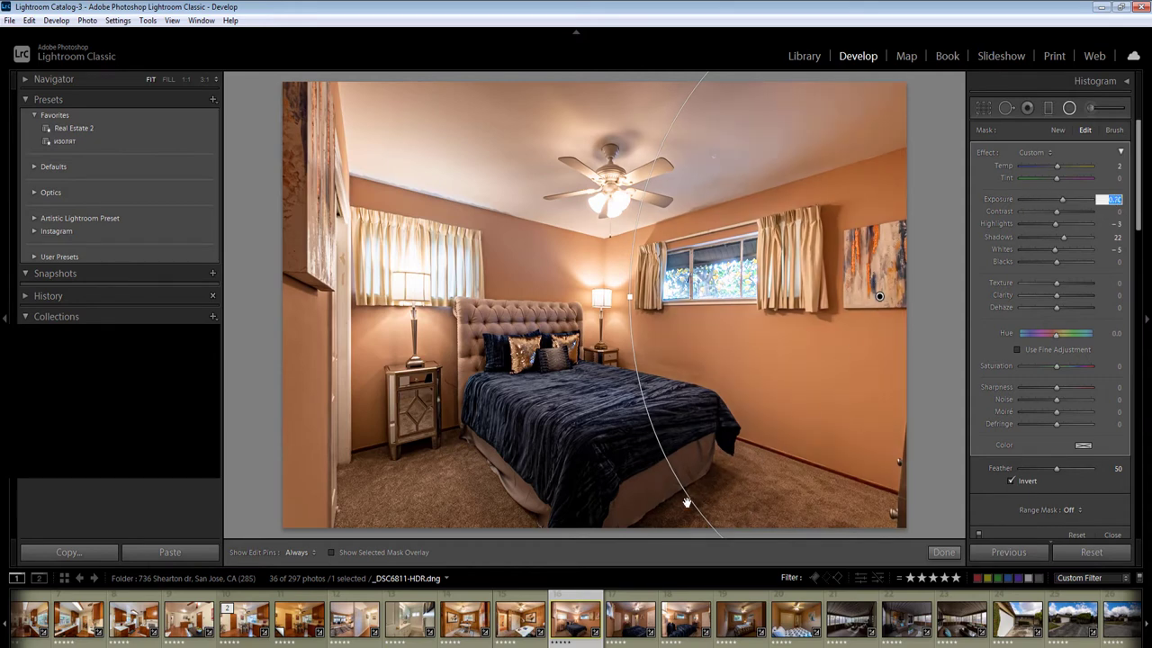
# Add large radial filters over the bed and floor and over the ceiling, raising the floor filter's Exposure
pyautogui.click(568, 481)
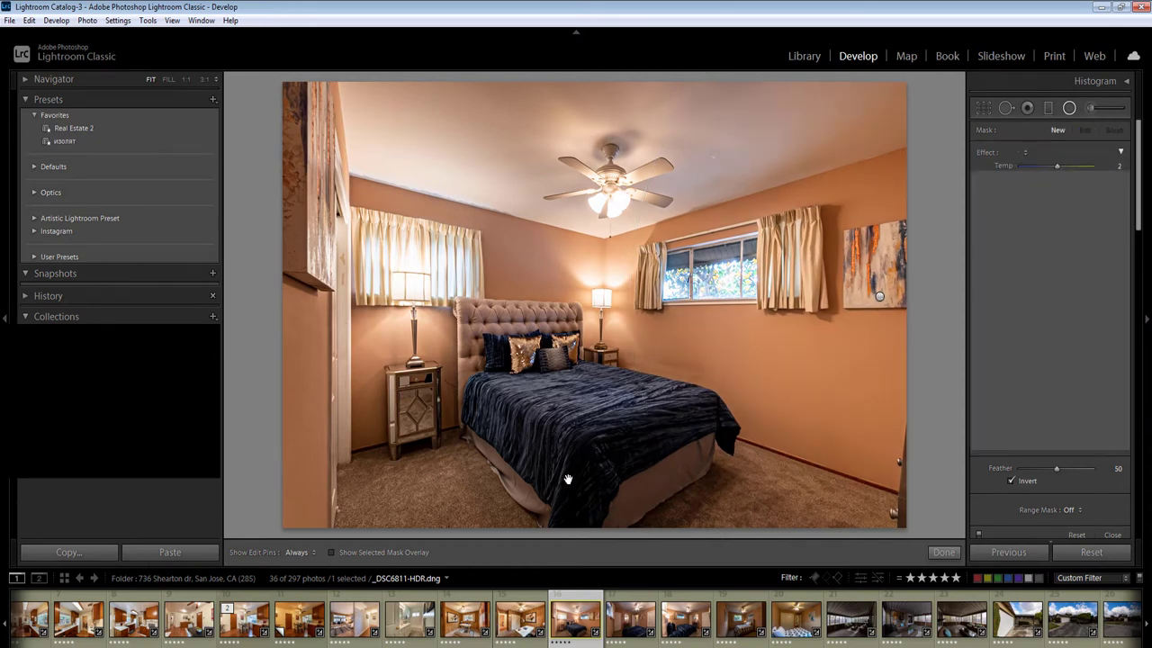
pyautogui.click(561, 474)
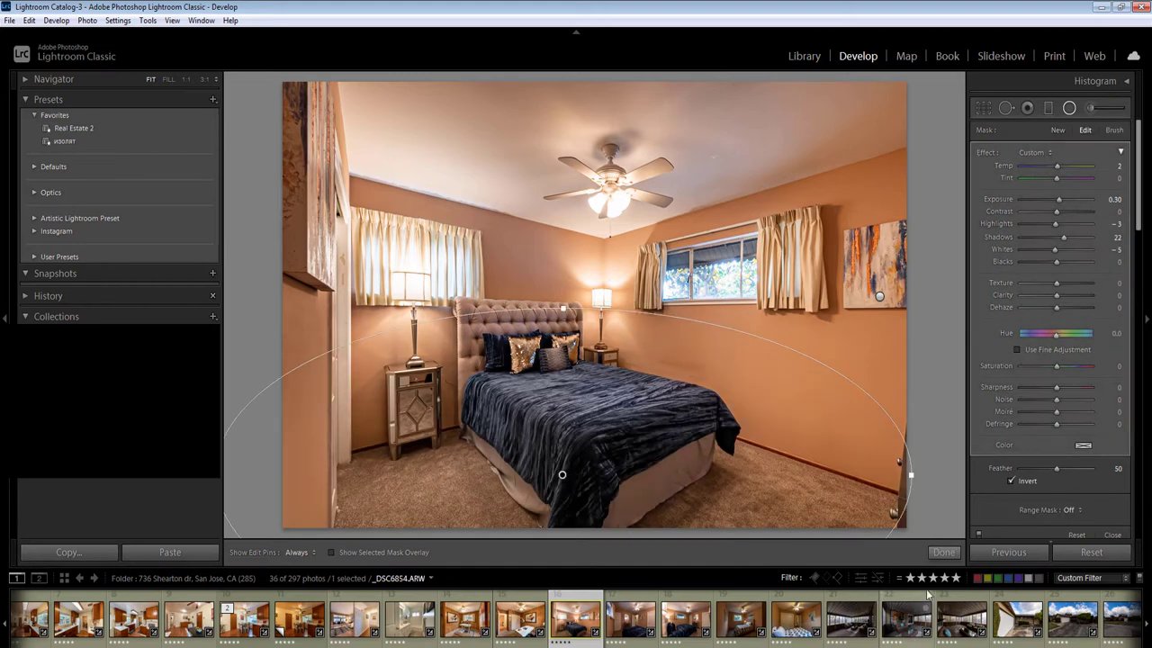
pyautogui.click(1114, 199)
pyautogui.press('Up')
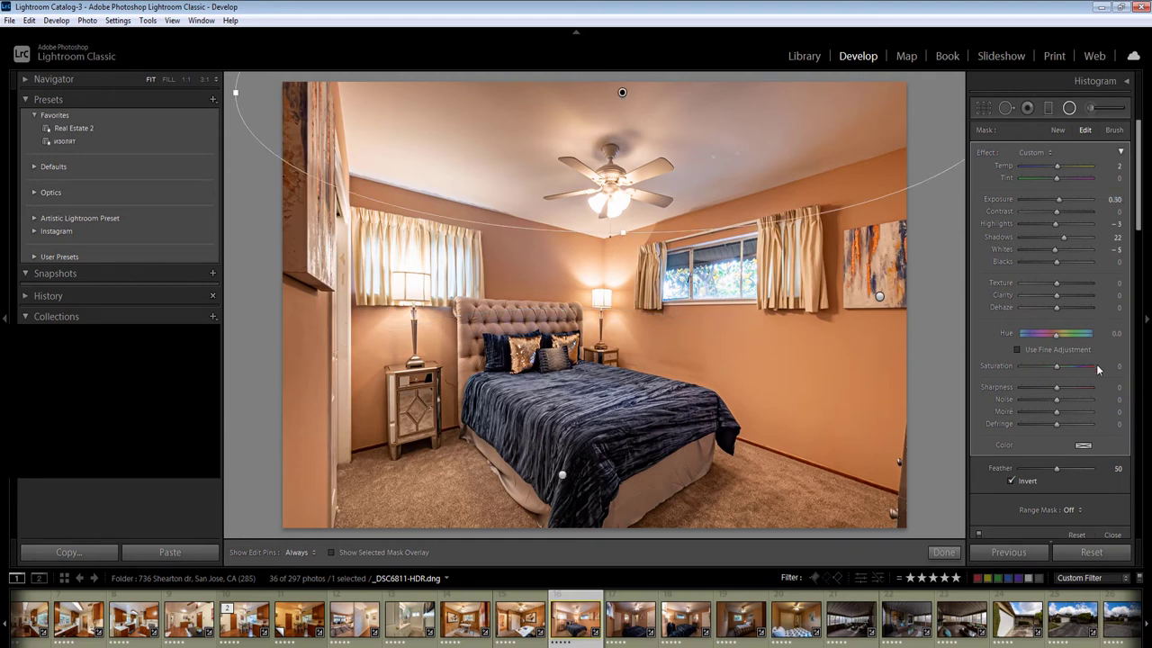
# Set the bedroom ceiling filter's Saturation to -6, Exposure to 0.80 and Temp to -1
pyautogui.click(1112, 367)
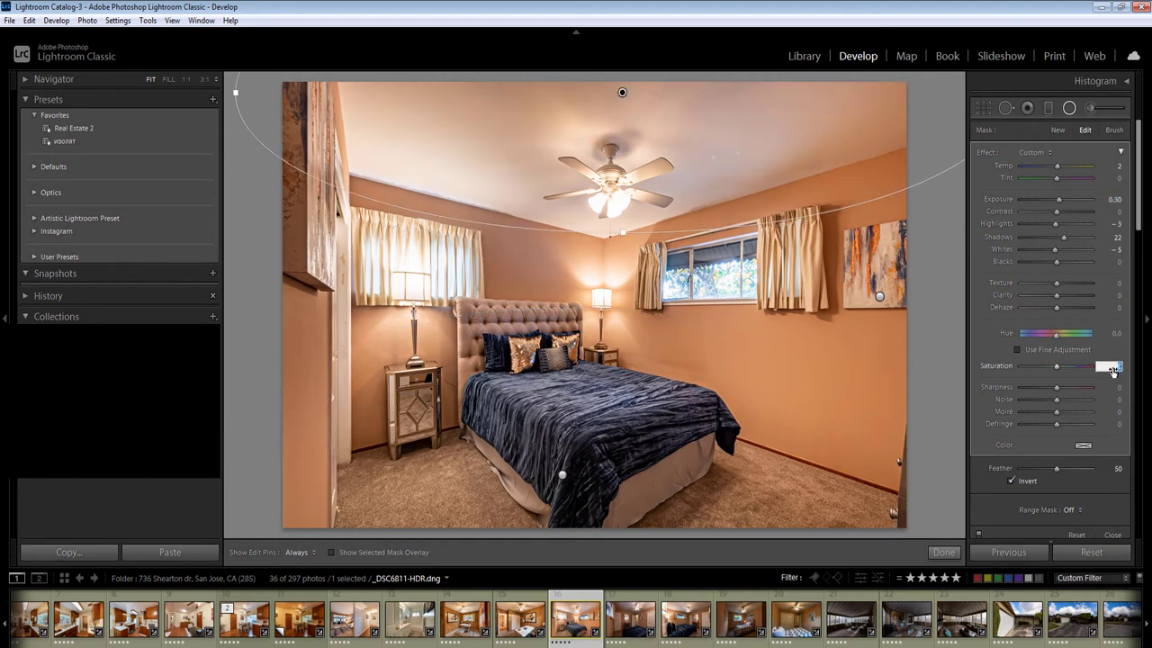
pyautogui.press('Down')
pyautogui.press('Down')
pyautogui.press('Down')
pyautogui.press('Down')
pyautogui.press('Down')
pyautogui.press('Down')
pyautogui.click(1114, 202)
pyautogui.press('Up')
pyautogui.press('Up')
pyautogui.press('Up')
pyautogui.press('Up')
pyautogui.press('Up')
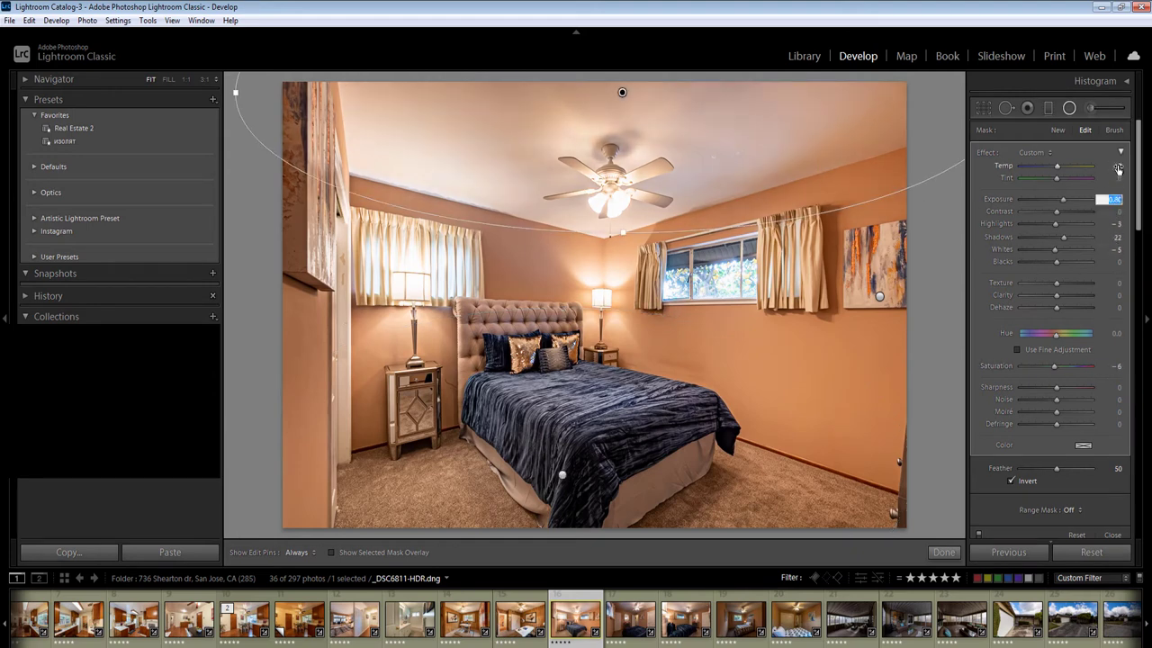
pyautogui.click(1116, 166)
pyautogui.press('Return')
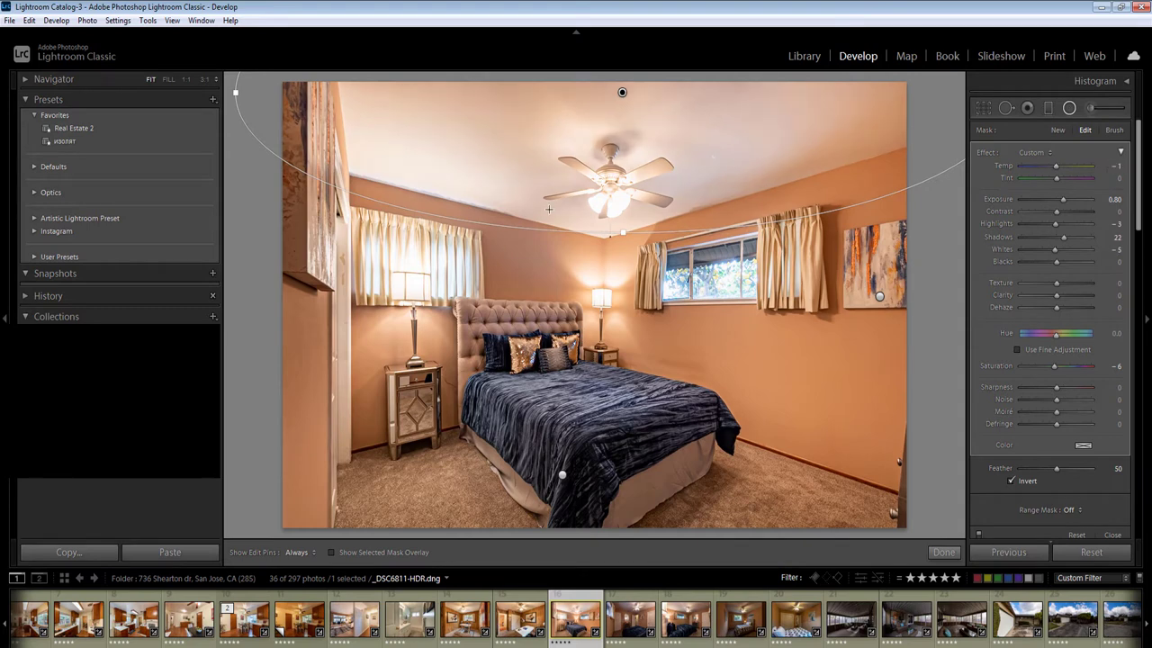
# Add a radial filter over the bedroom ceiling fan with Exposure -0.40 and Highlights -16
pyautogui.click(609, 200)
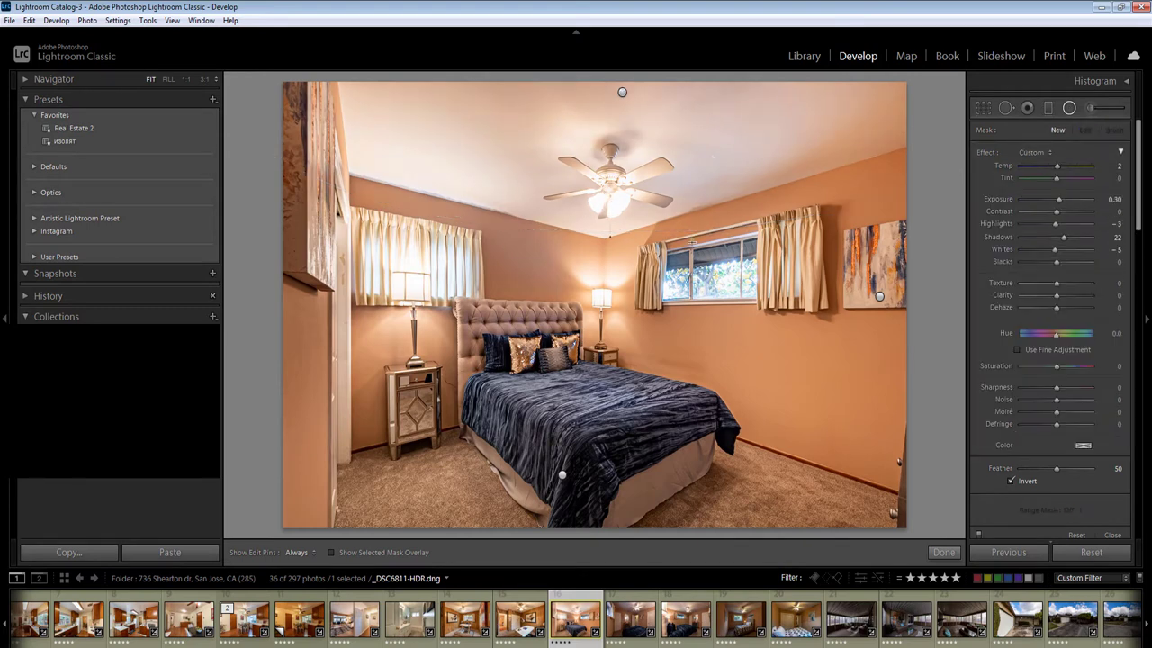
pyautogui.click(1113, 201)
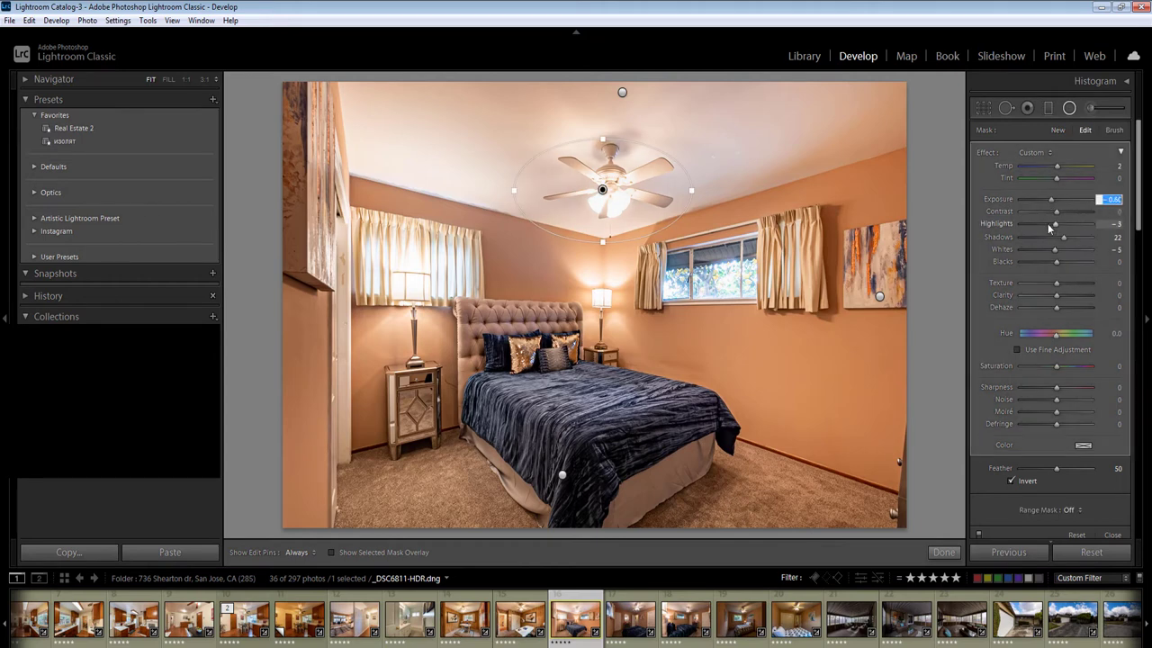
pyautogui.moveTo(1048, 228); pyautogui.dragTo(1046, 226)
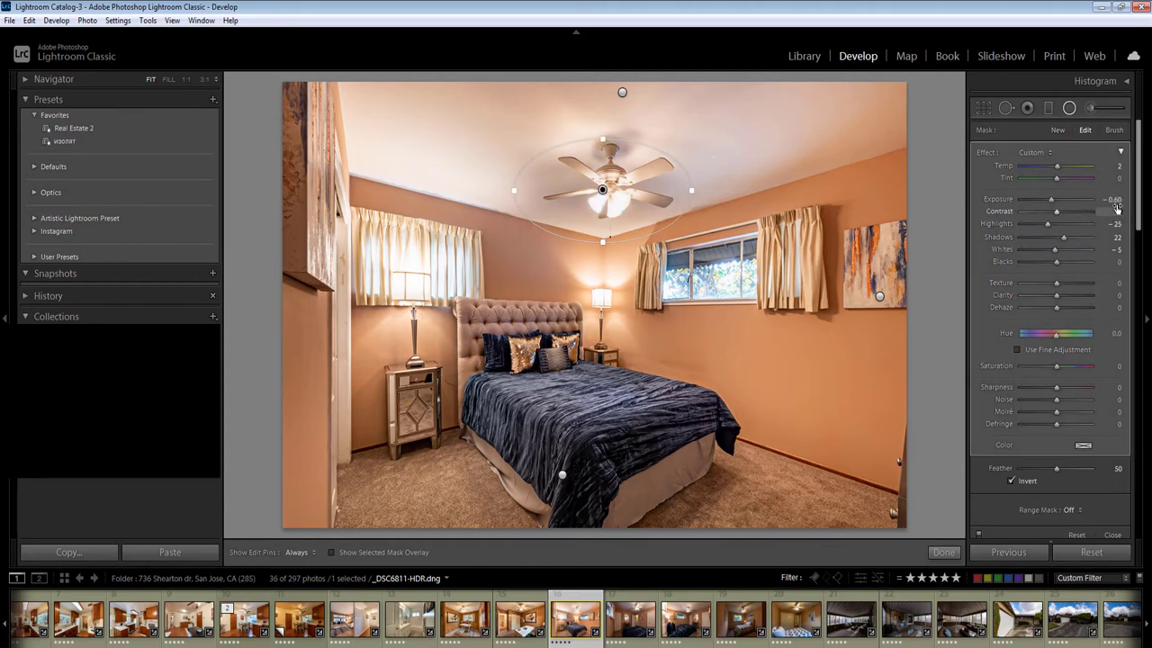
pyautogui.moveTo(1112, 201); pyautogui.dragTo(1117, 201)
pyautogui.moveTo(1047, 225); pyautogui.dragTo(1051, 226)
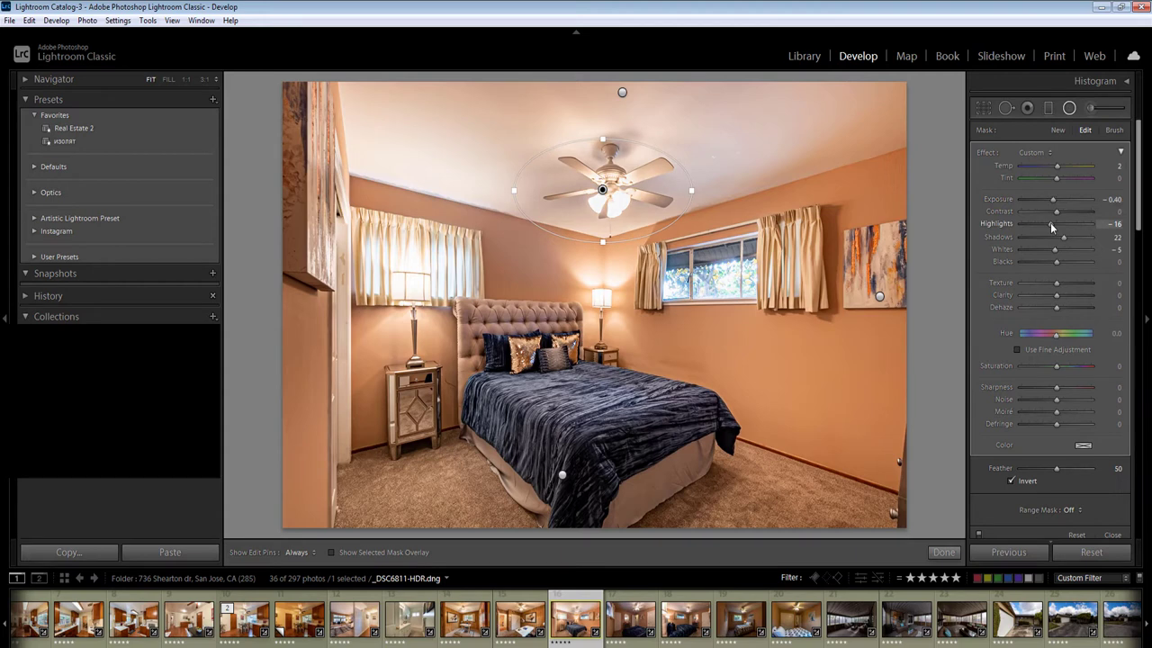
# Add a small radial filter over the bedroom window with Exposure -0.70, warmer Temp and lower Highlights, and close the filter tool
pyautogui.click(716, 277)
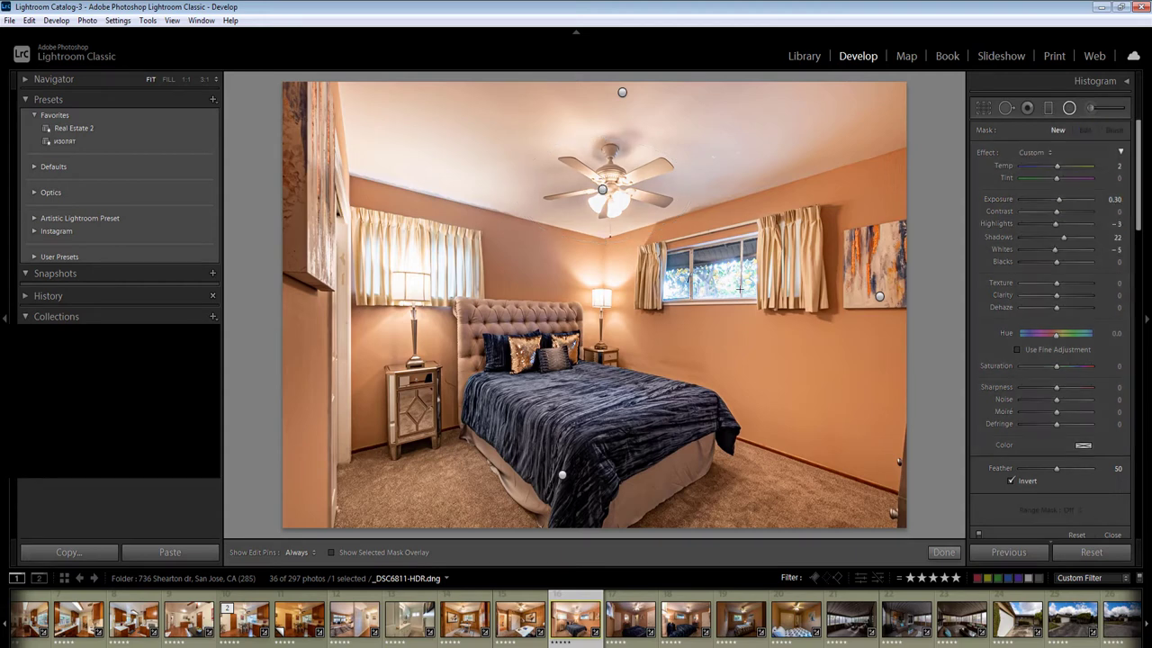
pyautogui.click(713, 271)
pyautogui.click(1112, 199)
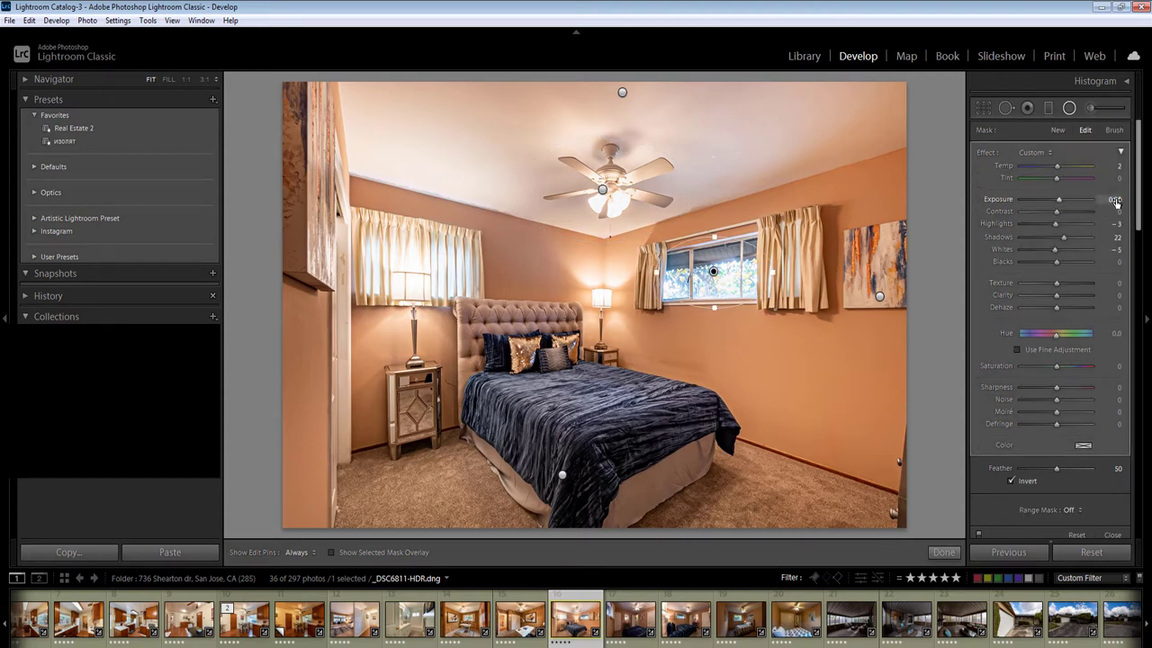
pyautogui.write('-0.7')
pyautogui.click(1119, 166)
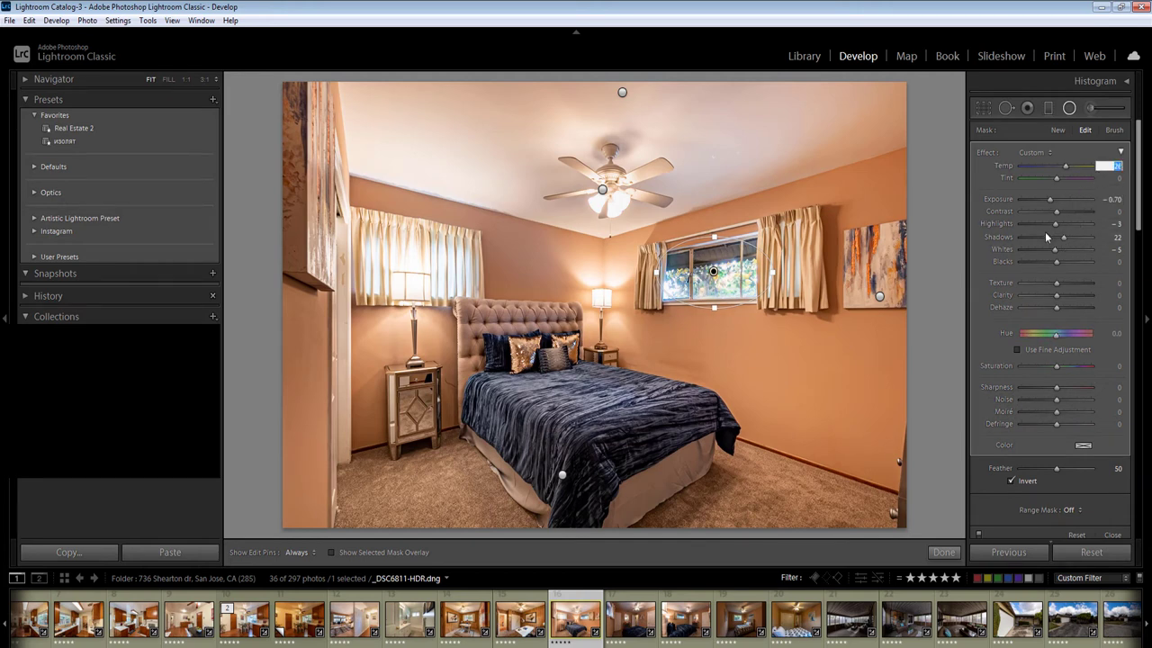
pyautogui.moveTo(1056, 224); pyautogui.dragTo(1051, 228)
pyautogui.hotkey('shift', 'm')
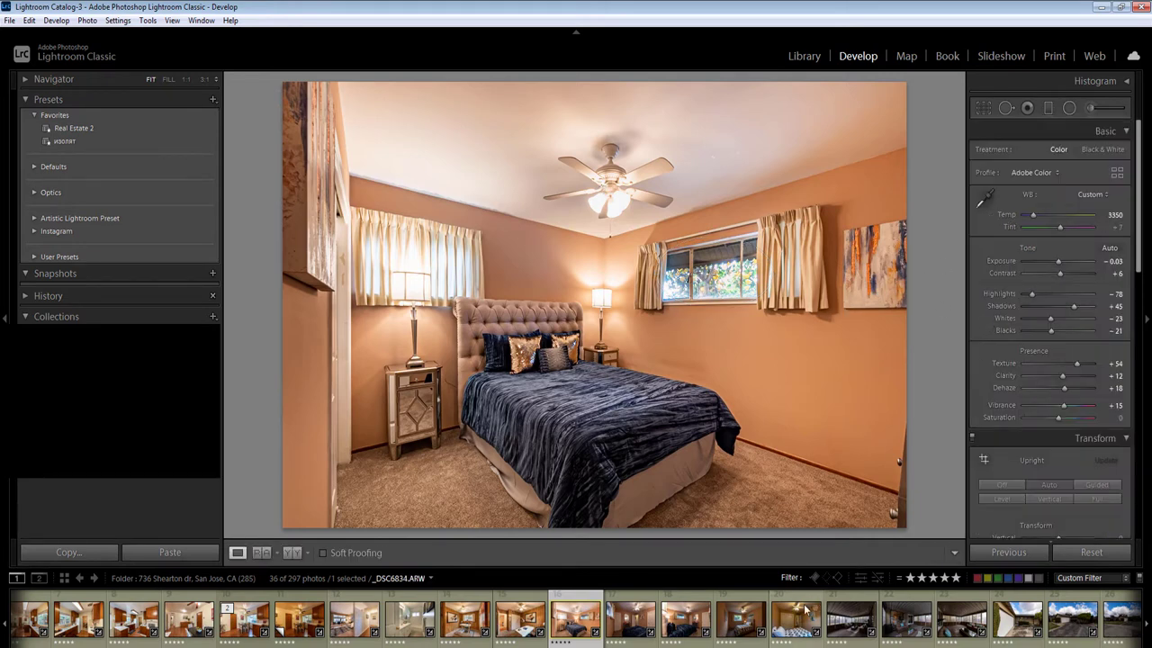
# Synchronize the bedroom photo's settings to the next three photos, leaving out local adjustments, transform and crop
pyautogui.keyDown('shift'); pyautogui.click(741, 619); pyautogui.keyUp('shift')
pyautogui.click(1013, 553)
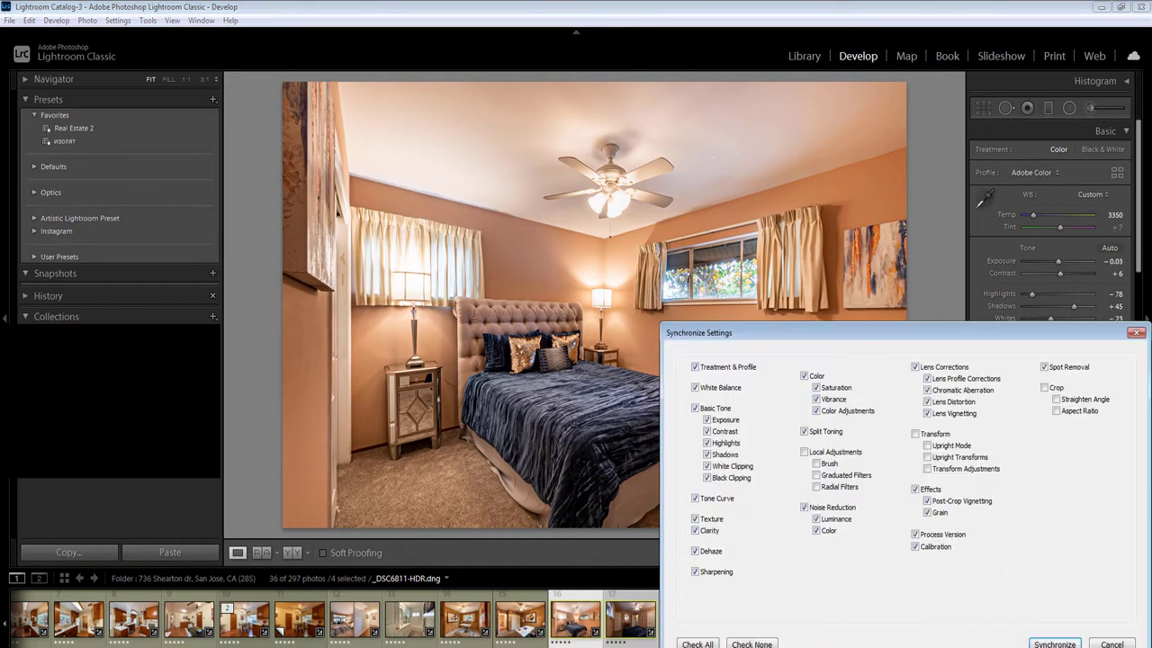
pyautogui.click(1049, 633)
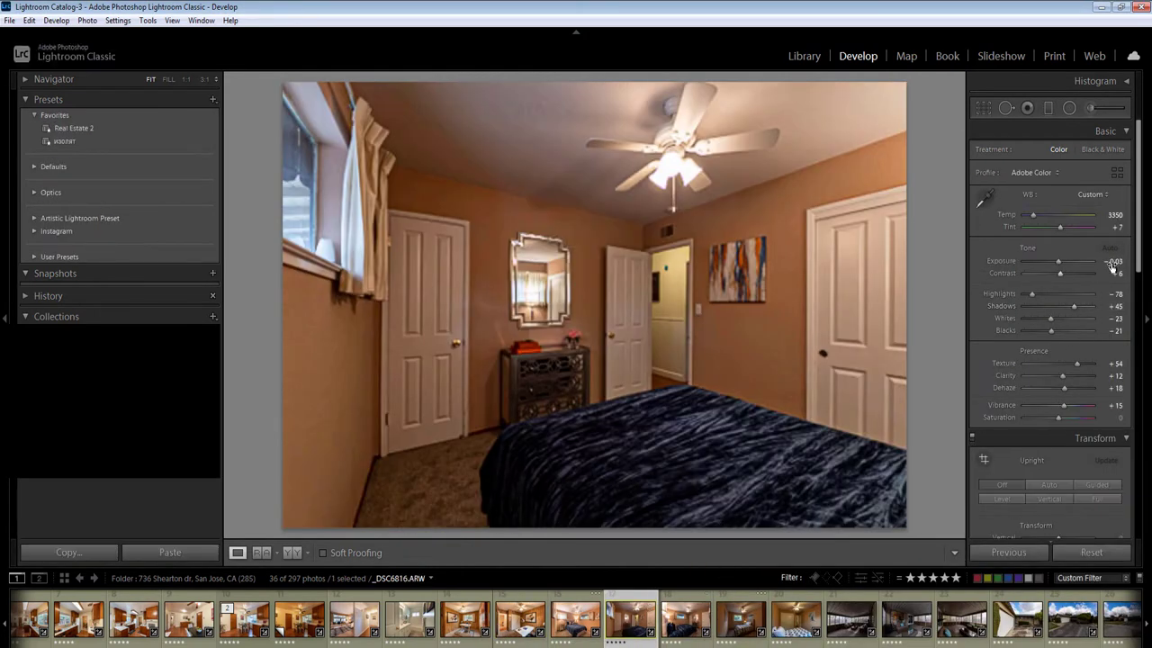
# Set the Exposure of the bedroom photo with the two white doors to +0.80
pyautogui.click(1114, 261)
pyautogui.press('Return')
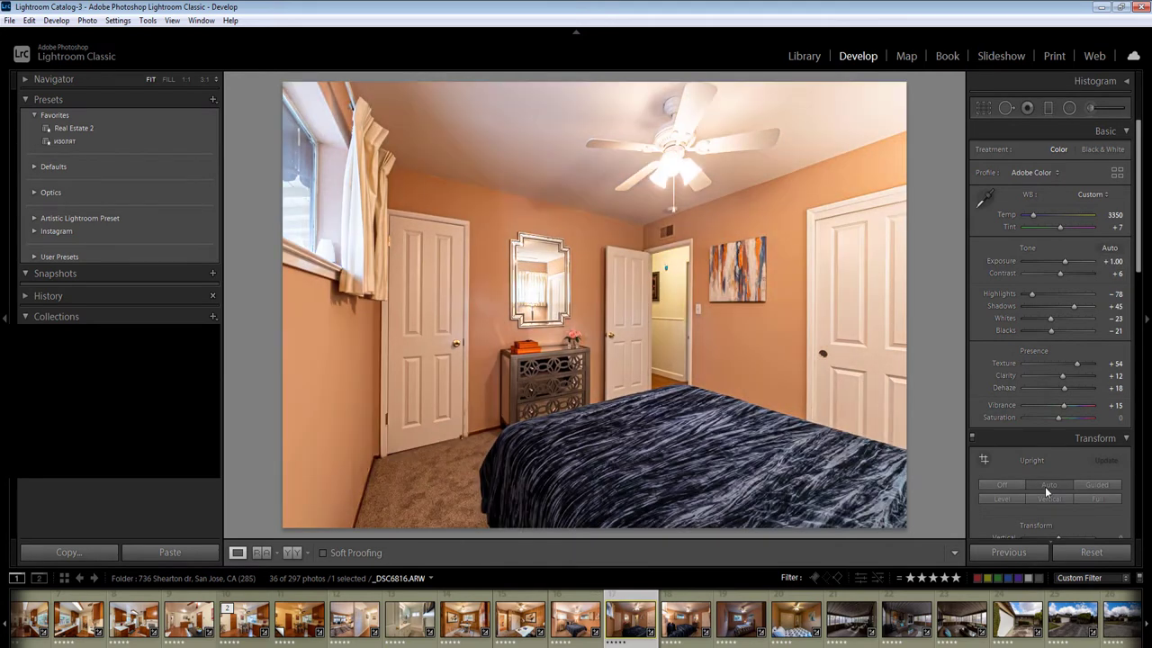
pyautogui.click(1115, 262)
pyautogui.press('Down')
pyautogui.press('Down')
pyautogui.press('Return')
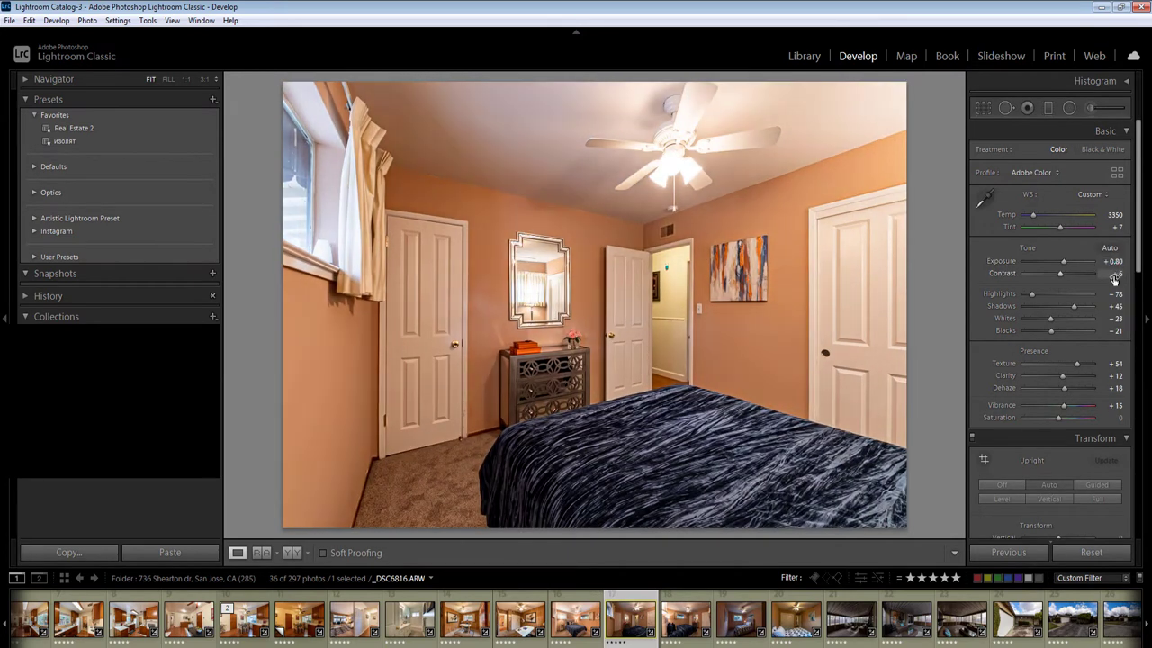
# Add radial filters with Exposure 0.30 and Shadows 22 over the left door, the open doorway and the right closet door
pyautogui.press('m')
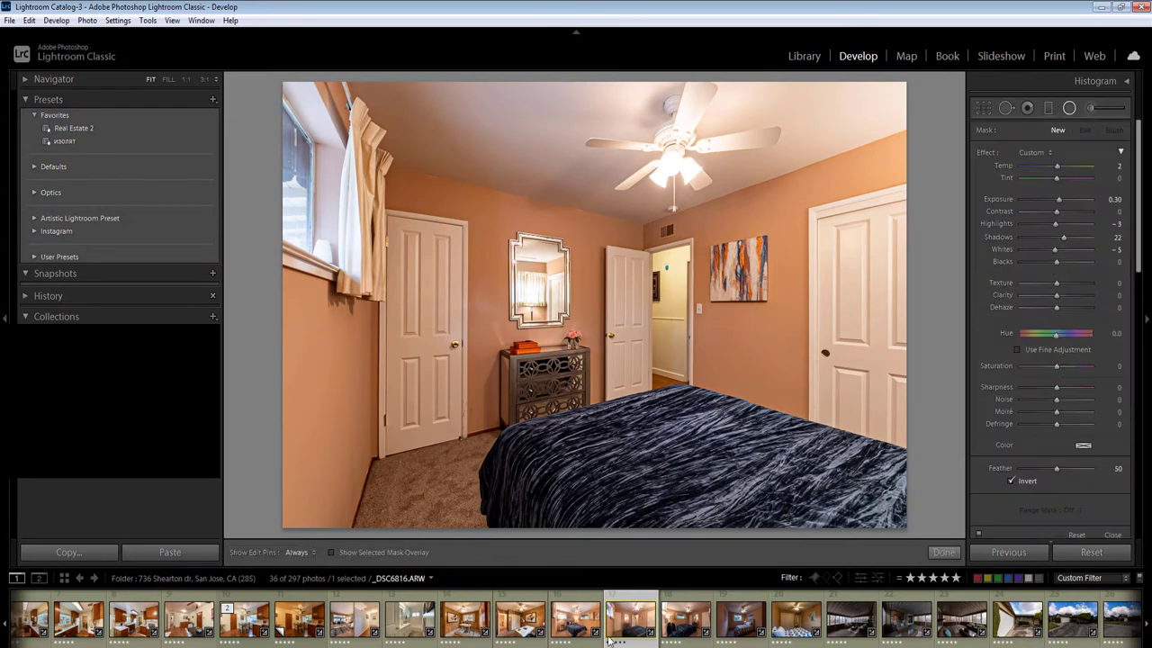
pyautogui.moveTo(399, 389); pyautogui.dragTo(609, 144)
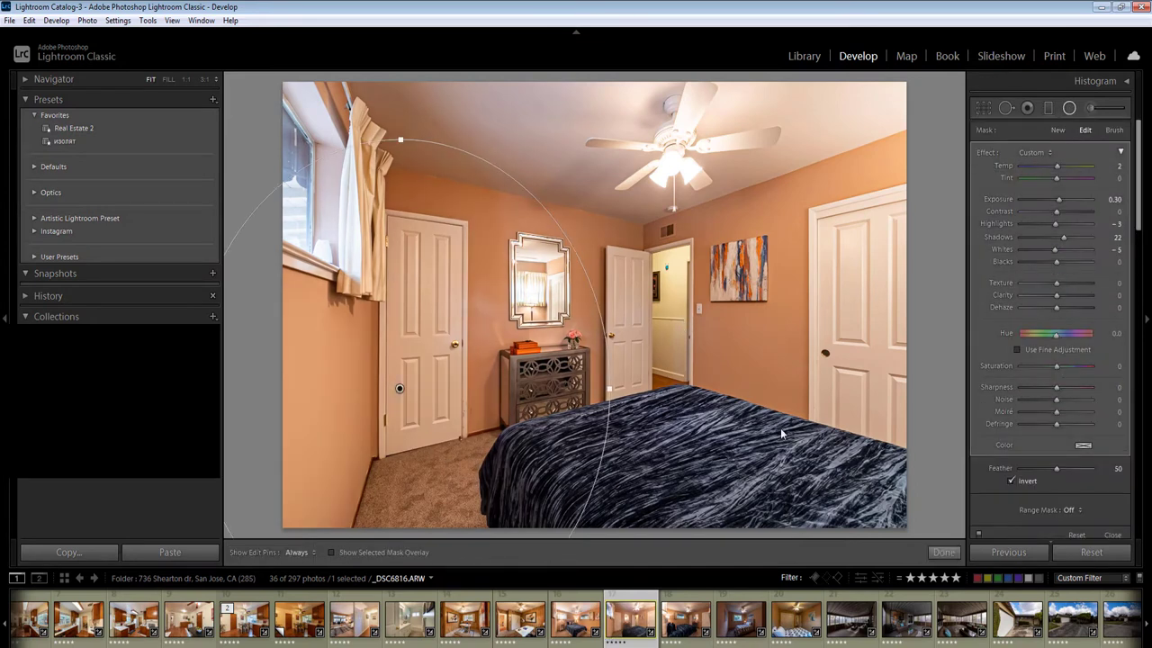
pyautogui.press('Return')
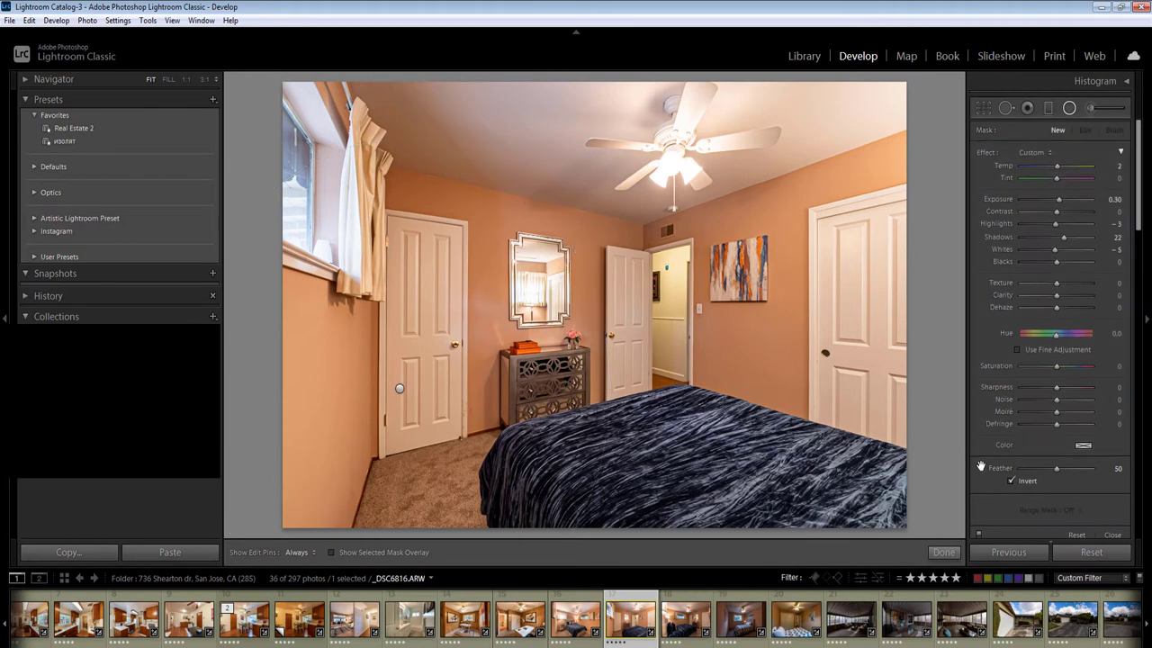
pyautogui.hotkey('ctrl', 'z')
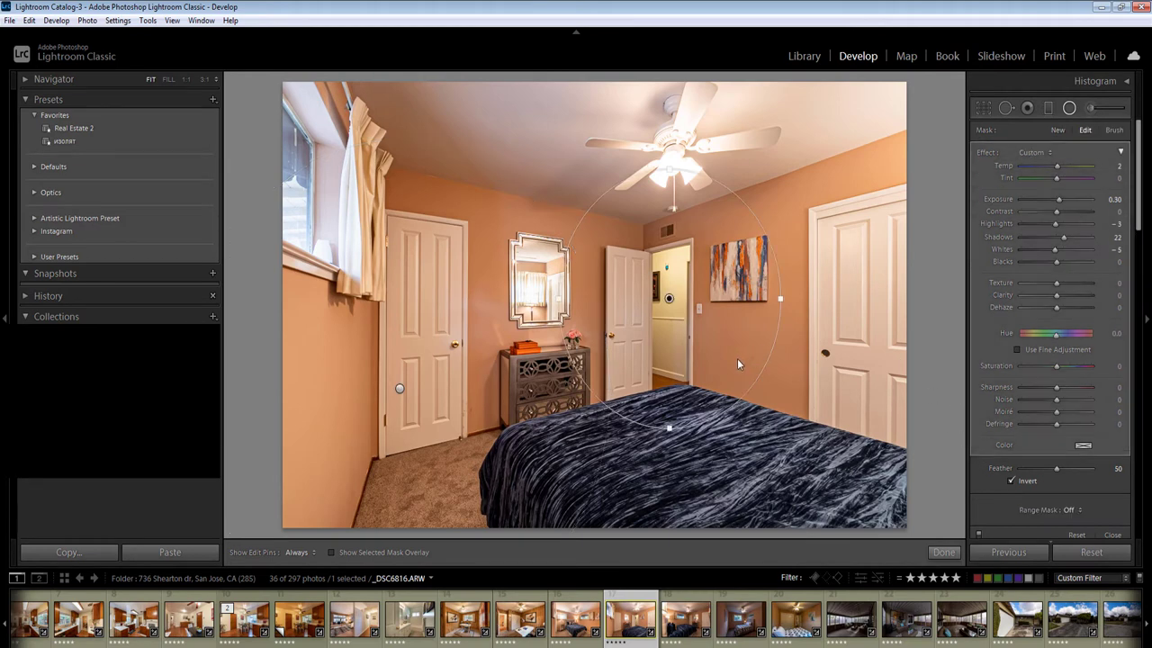
pyautogui.hotkey('ctrl', 'z')
pyautogui.hotkey('ctrl', 'z')
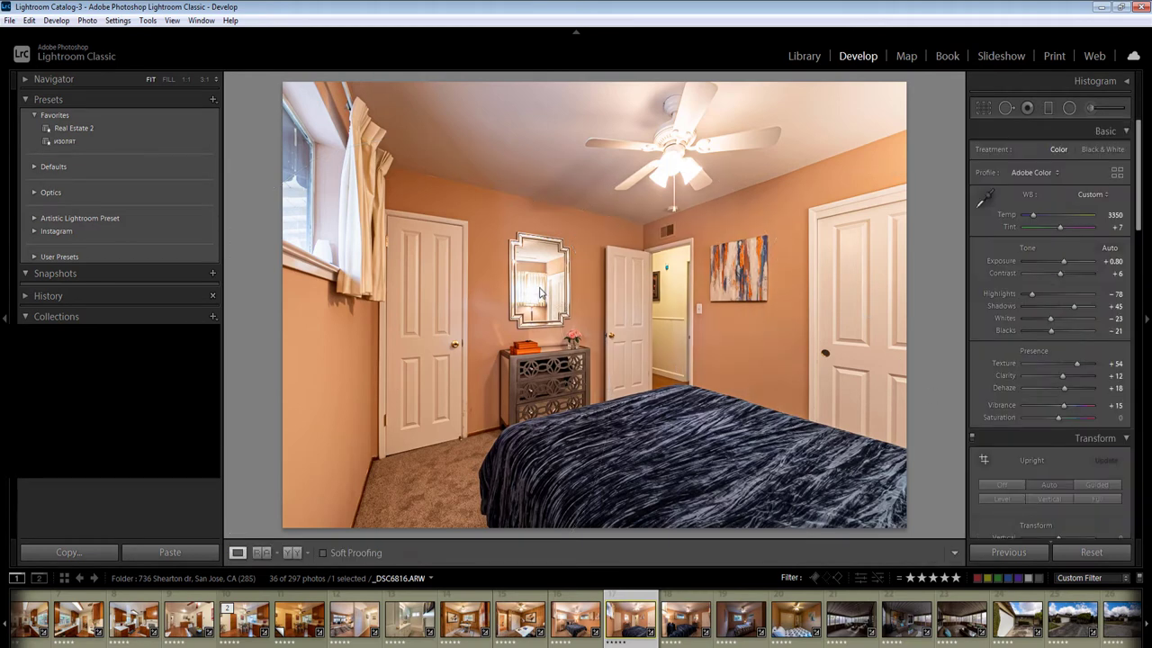
# Add a small radial filter over the wall mirror with Exposure -0.50 and Highlights -23
pyautogui.hotkey('shift', 'm')
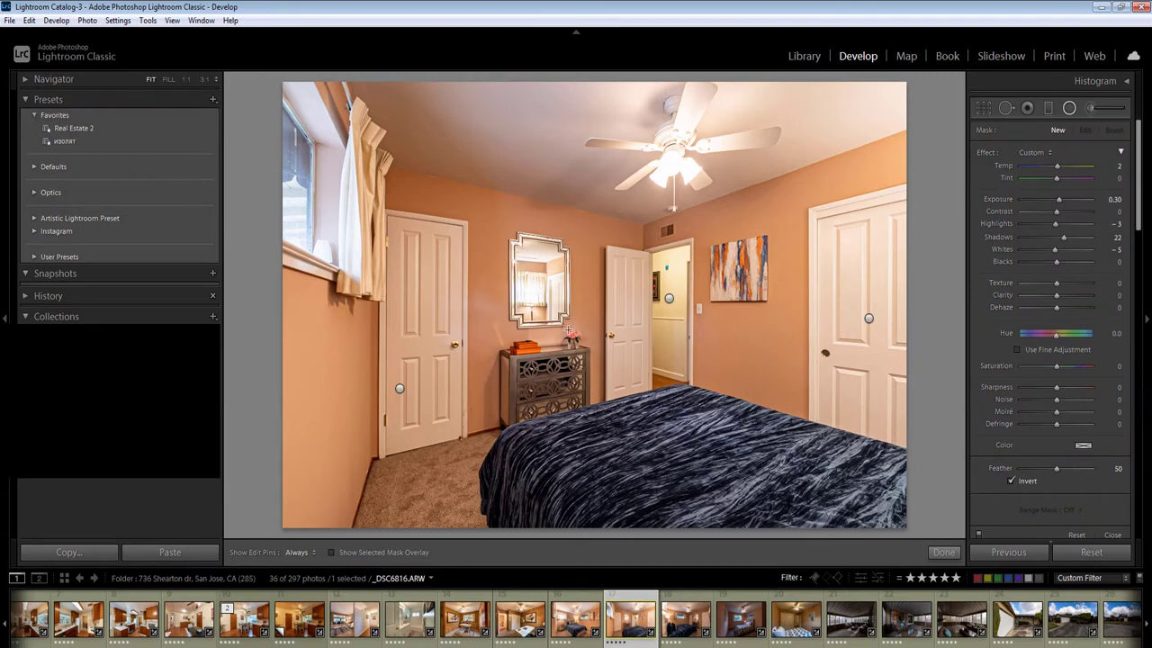
pyautogui.click(1115, 199)
pyautogui.press('Down')
pyautogui.press('Down')
pyautogui.press('Down')
pyautogui.press('Down')
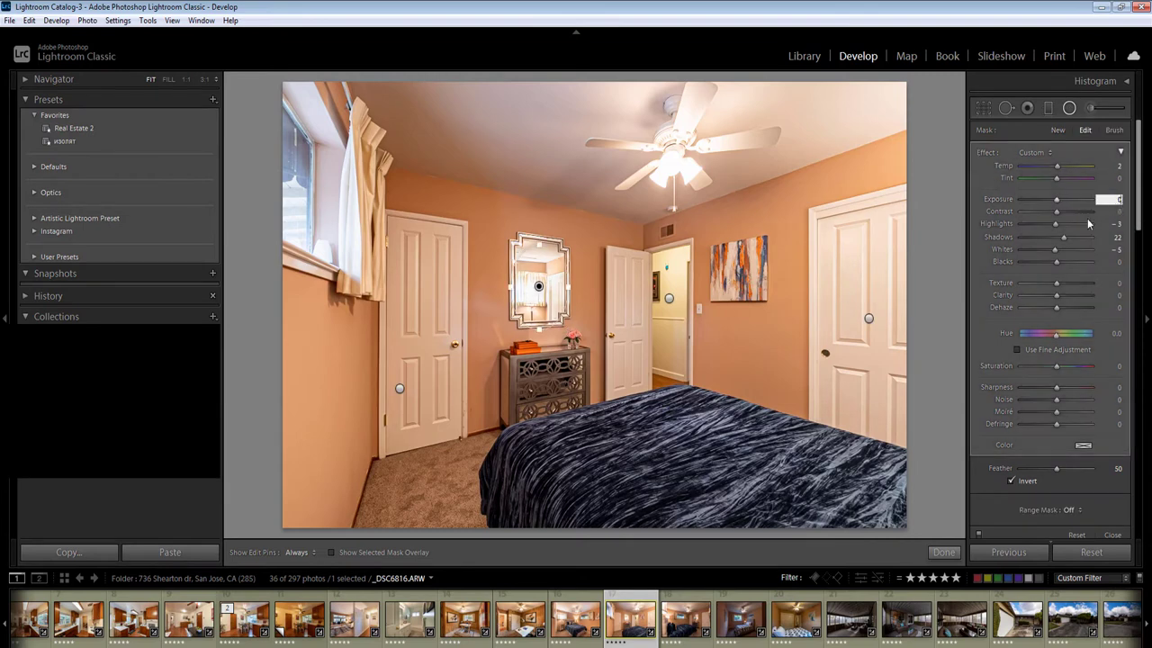
pyautogui.press('Down')
pyautogui.press('Down')
pyautogui.press('Down')
pyautogui.press('Down')
pyautogui.moveTo(1053, 224); pyautogui.dragTo(1047, 223)
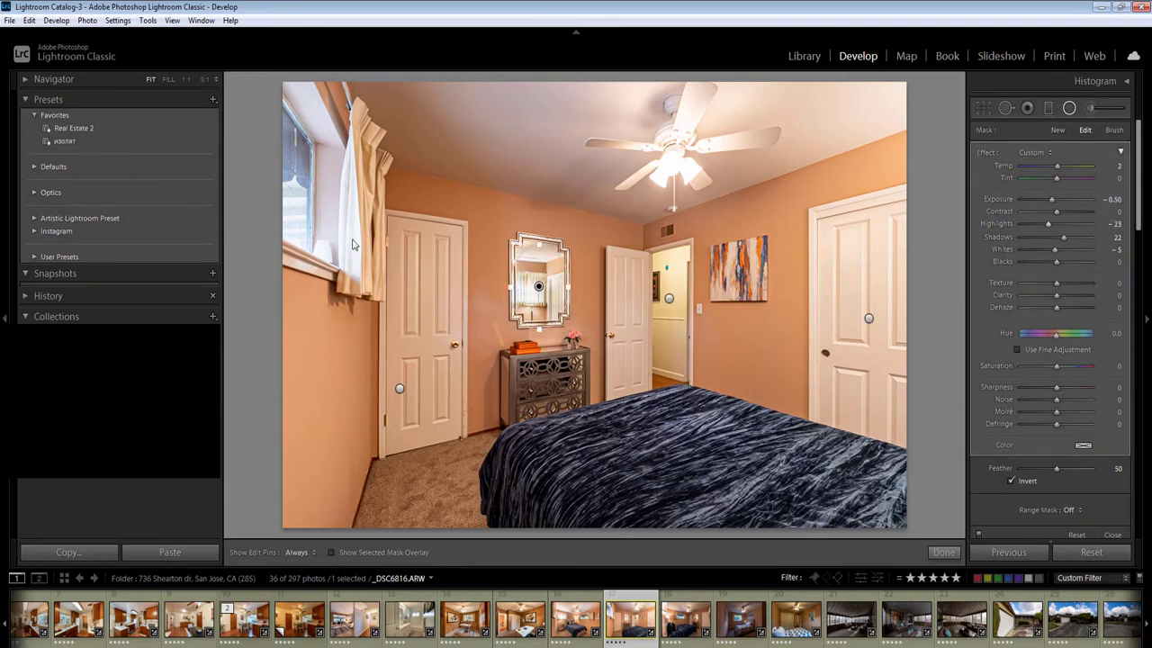
# Add a radial filter over the window and curtain with Exposure -0.30, Highlights -30 and Temp 10
pyautogui.moveTo(366, 279); pyautogui.dragTo(404, 322)
pyautogui.click(1116, 200)
pyautogui.press('Up')
pyautogui.press('Up')
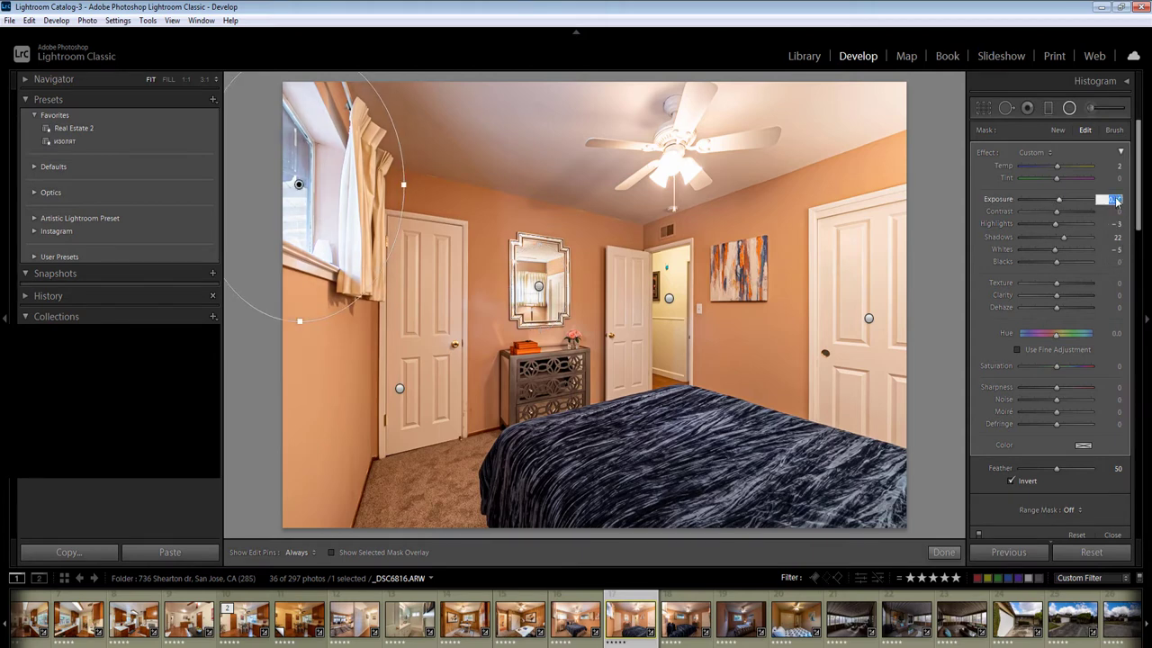
pyautogui.moveTo(1049, 224); pyautogui.dragTo(1046, 224)
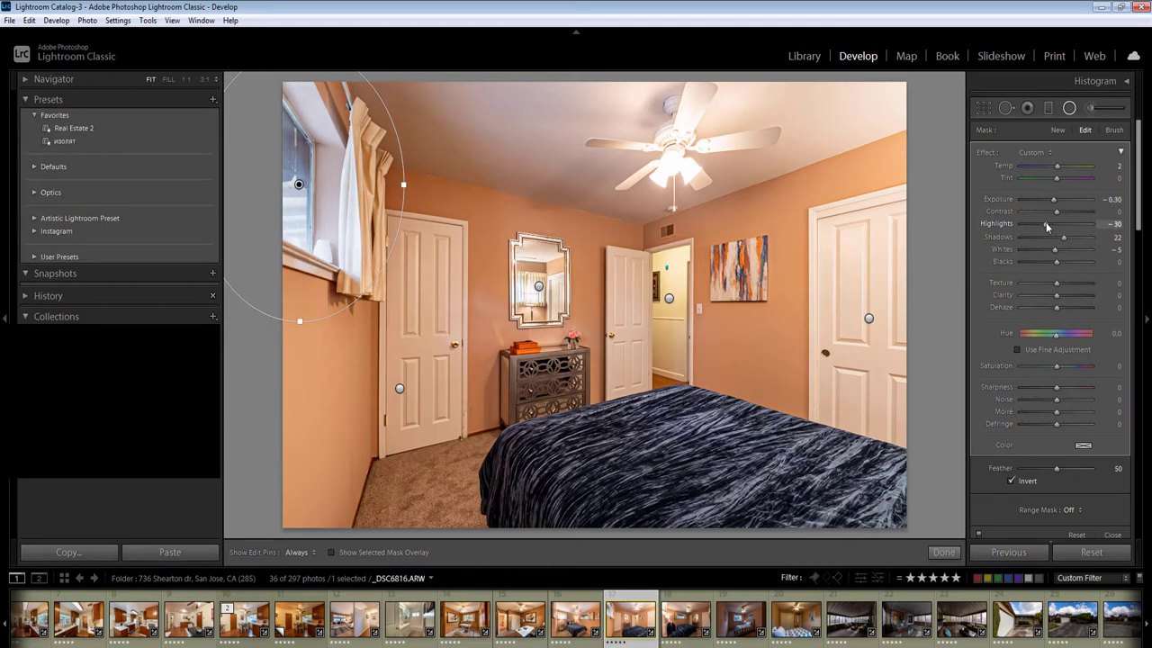
pyautogui.click(1115, 167)
pyautogui.write('10')
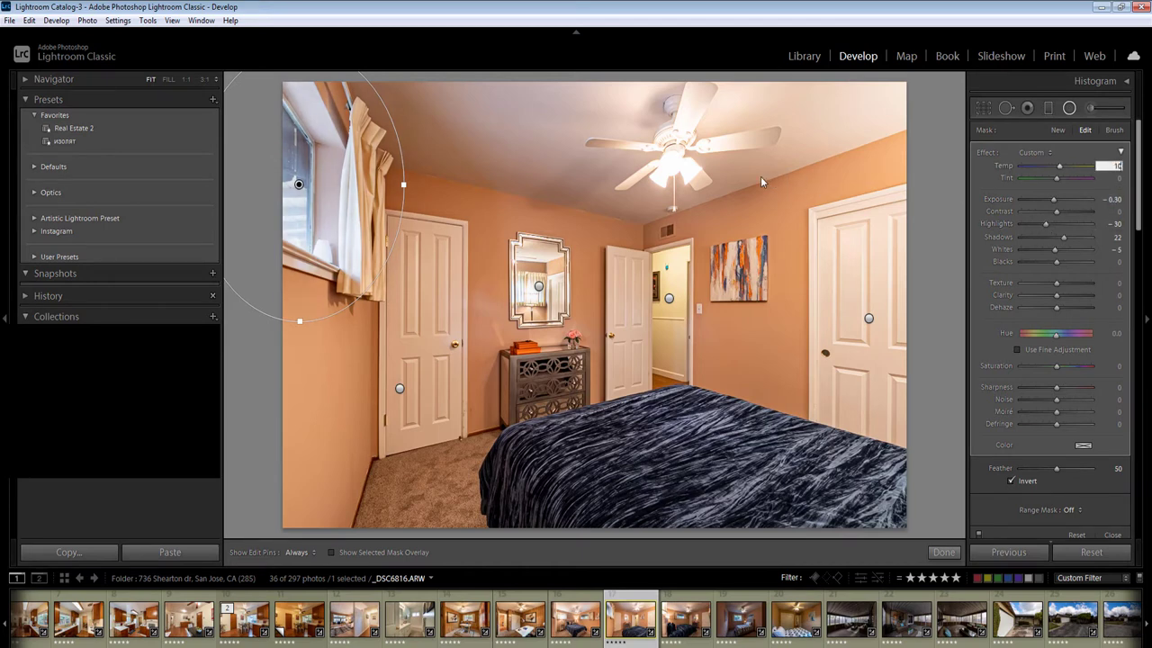
pyautogui.press('Return')
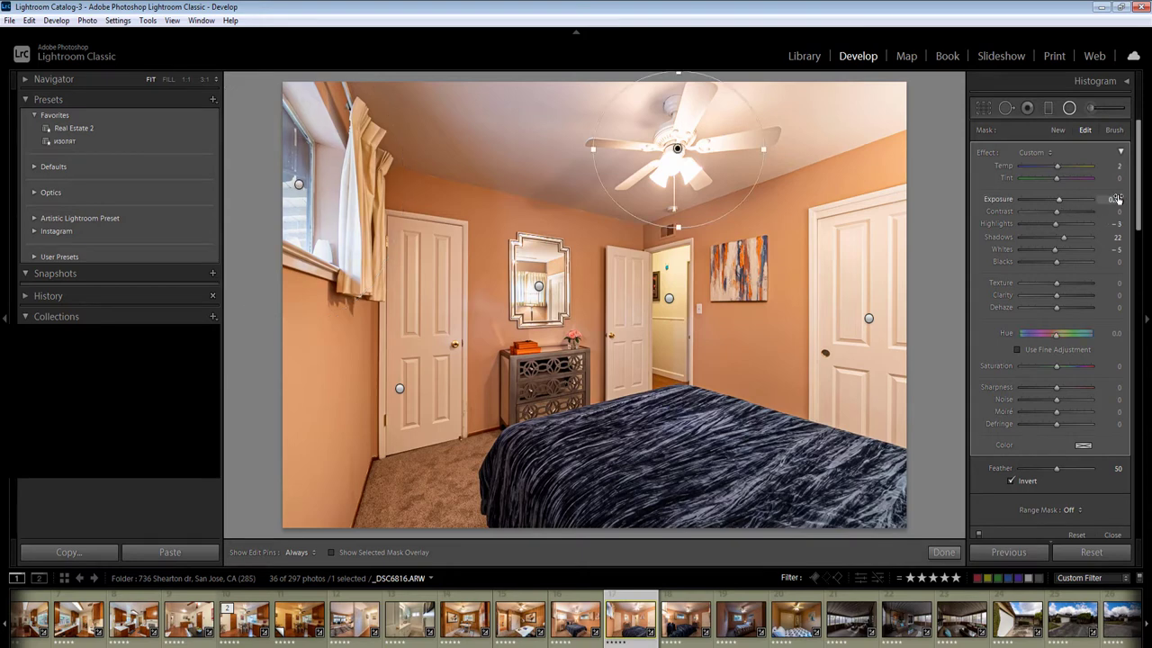
# Give the radial filter over the ceiling fan Exposure -0.30, Highlights -20 and a warmer Temp, and close the filter tool
pyautogui.click(1115, 199)
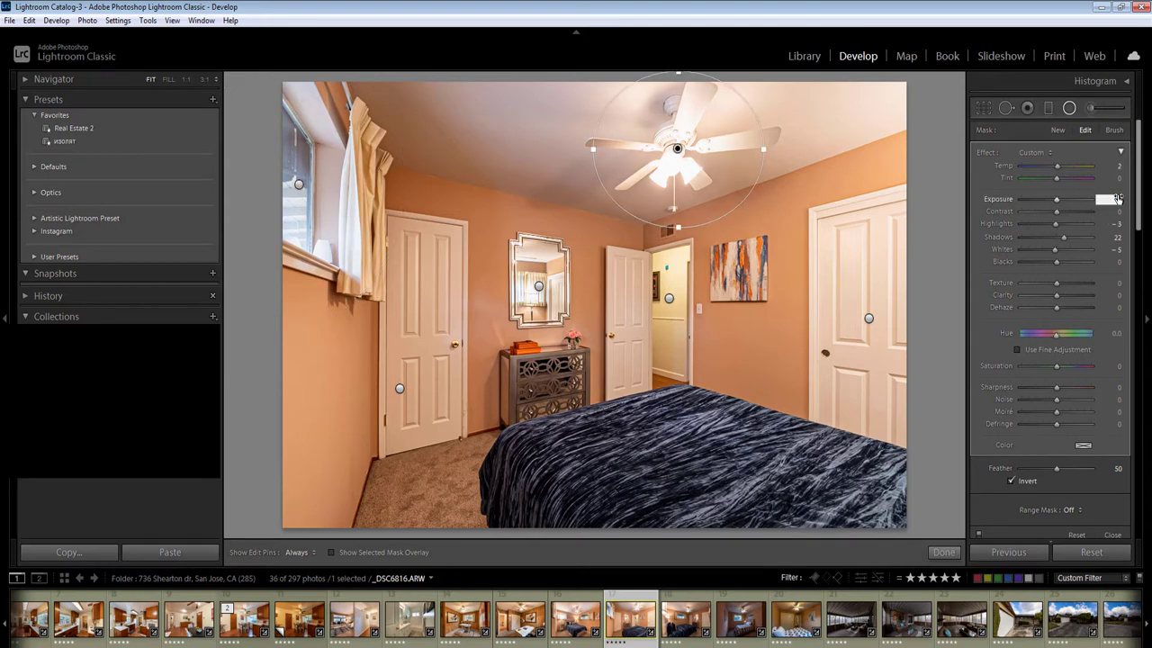
pyautogui.write('-0.6')
pyautogui.hotkey('shift', 'Tab')
pyautogui.hotkey('shift', 'Tab')
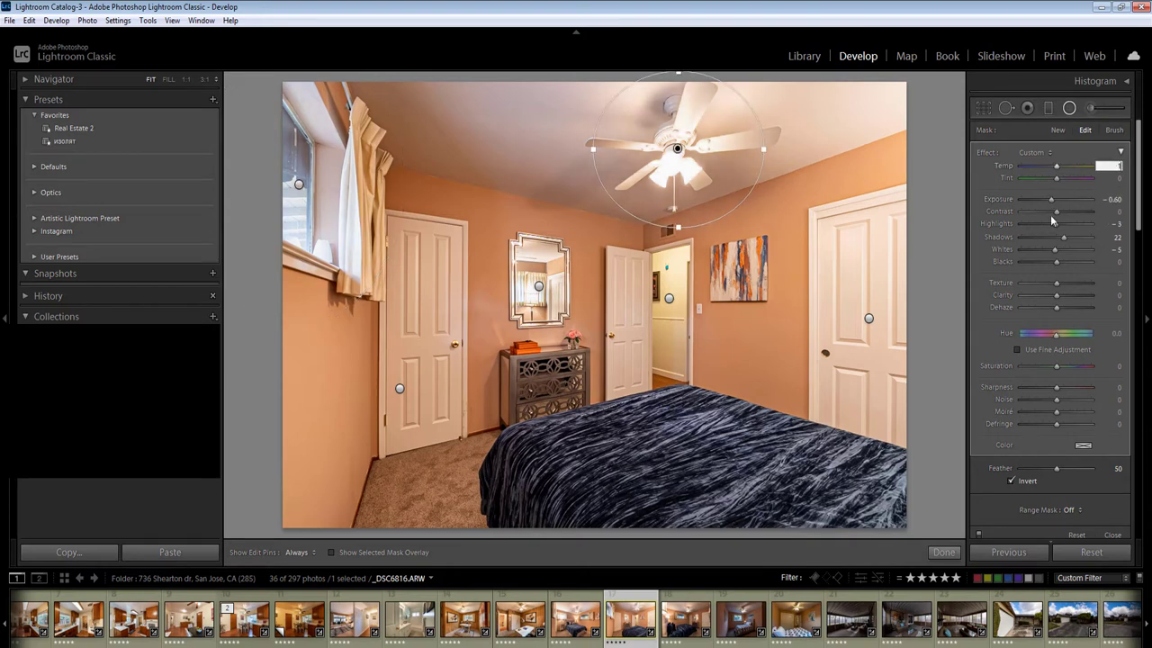
pyautogui.click(1052, 227)
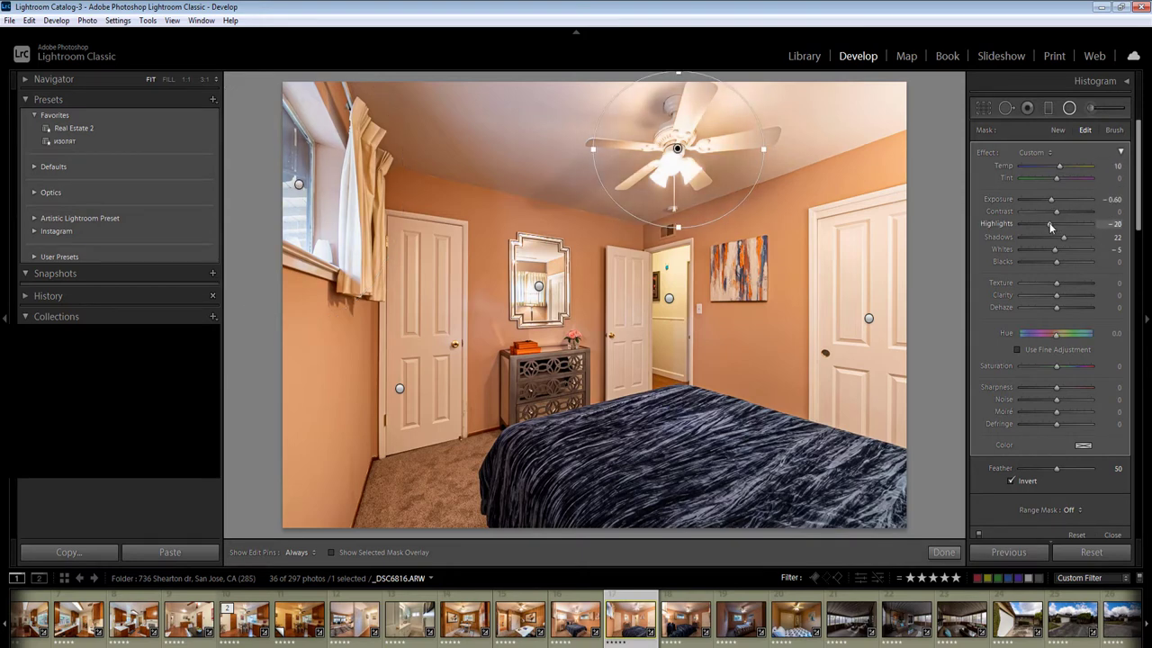
pyautogui.click(1115, 199)
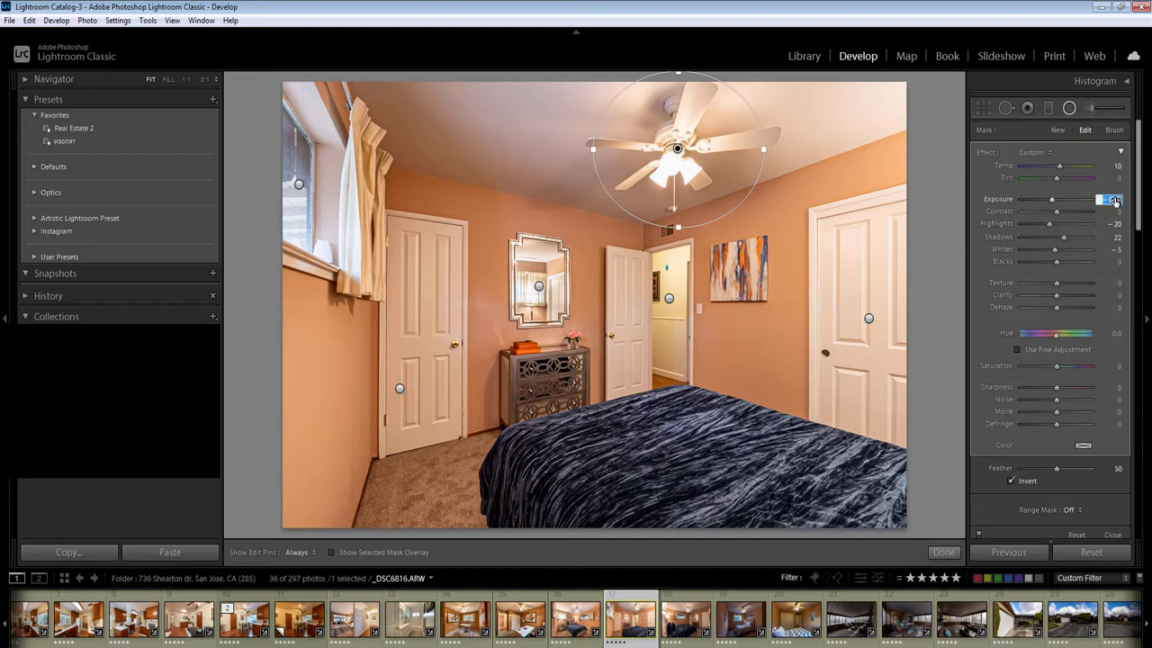
pyautogui.click(1116, 167)
pyautogui.press('Return')
pyautogui.press('Return')
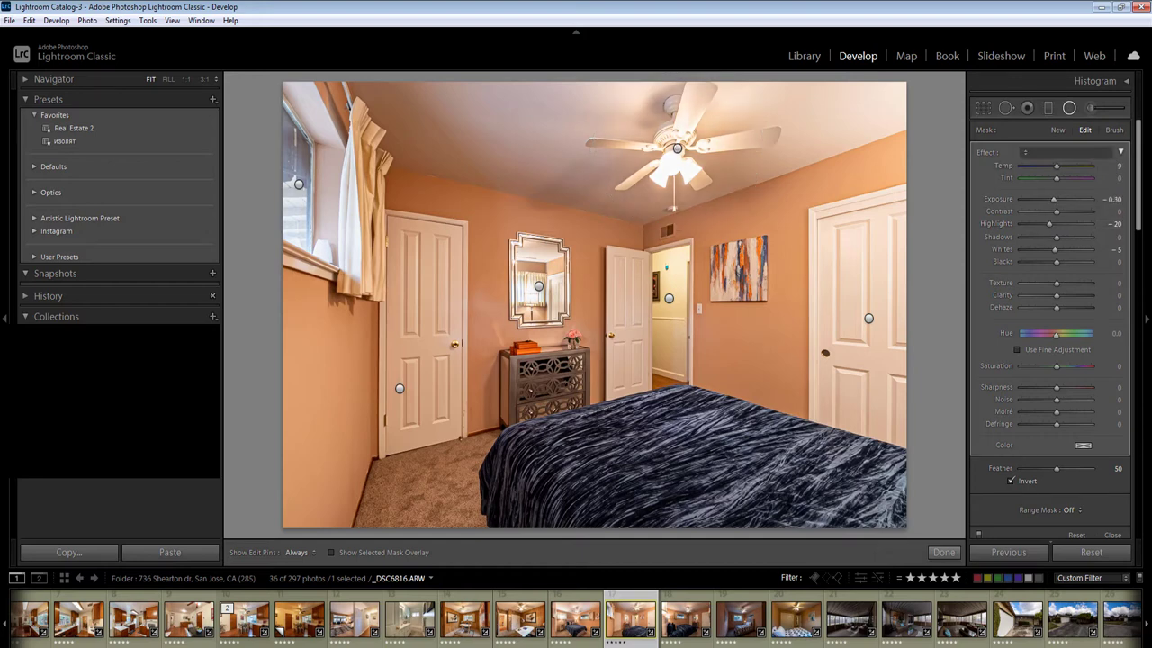
pyautogui.hotkey('shift', 'm')
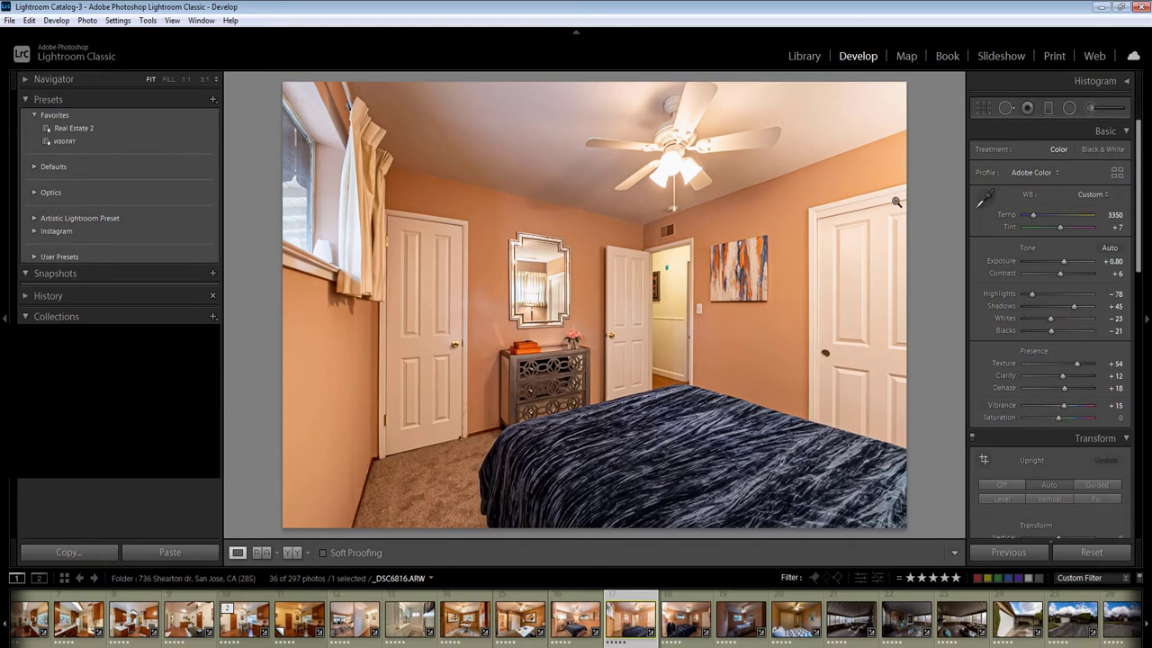
# In the next bedroom photo, add radial filters with Exposure 0.30 and Shadows 22 over the white door, the ceiling and the bed
pyautogui.press('Right')
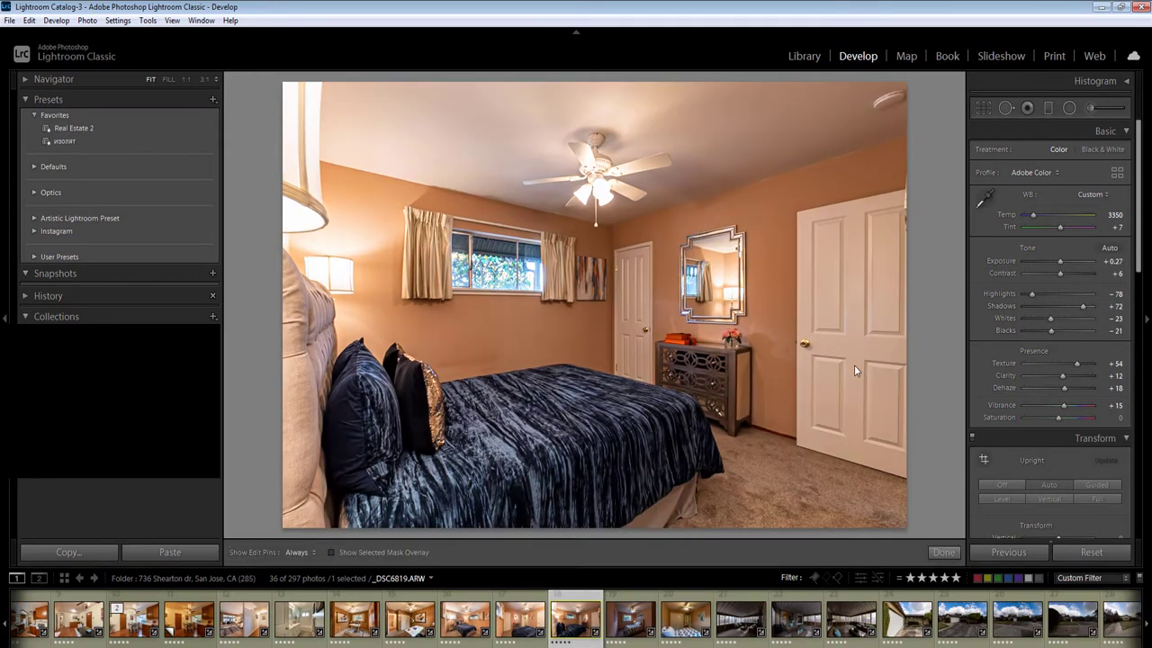
pyautogui.hotkey('shift', 'm')
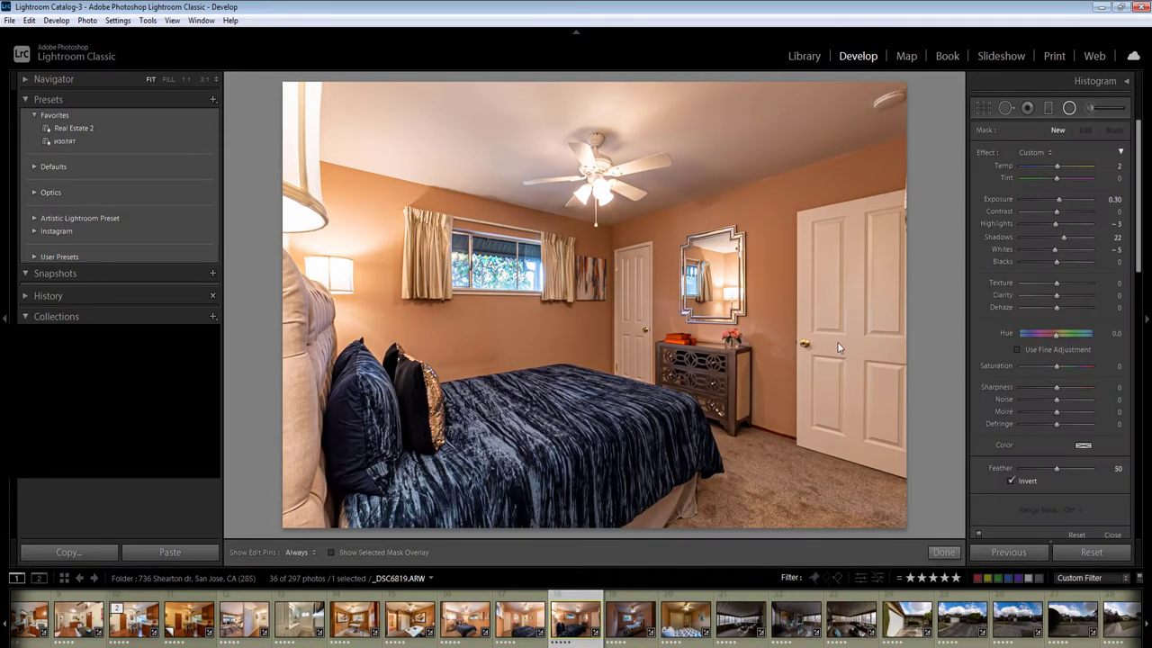
pyautogui.moveTo(1012, 550); pyautogui.dragTo(1031, 567)
pyautogui.moveTo(699, 100); pyautogui.dragTo(699, 100)
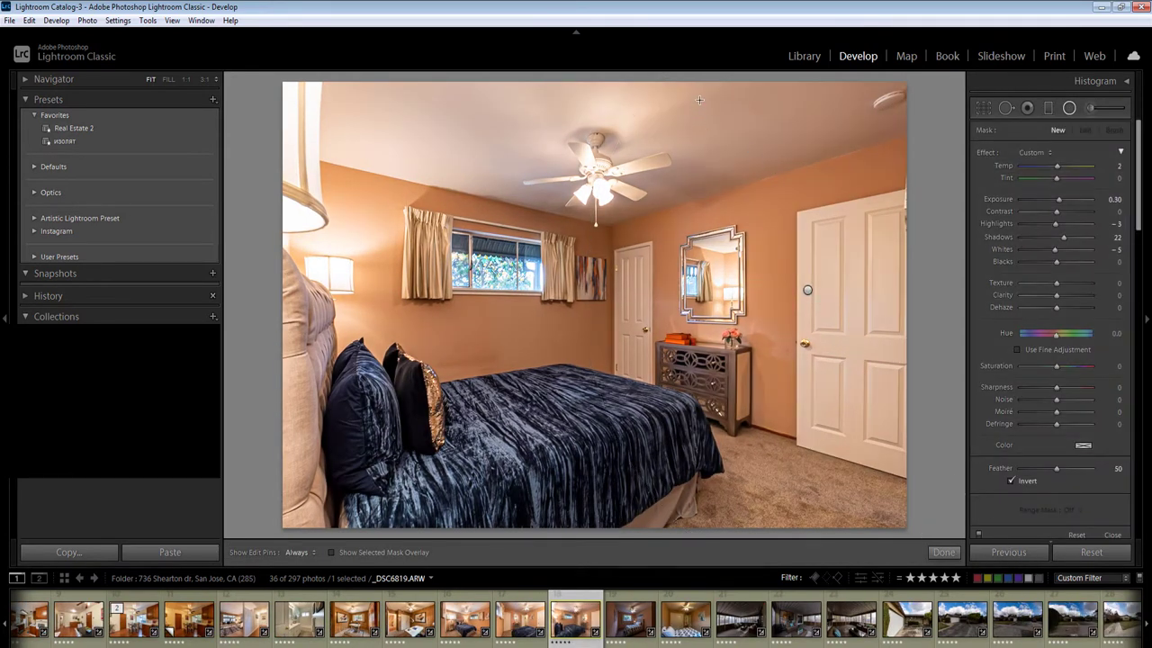
pyautogui.moveTo(892, 160); pyautogui.dragTo(971, 198)
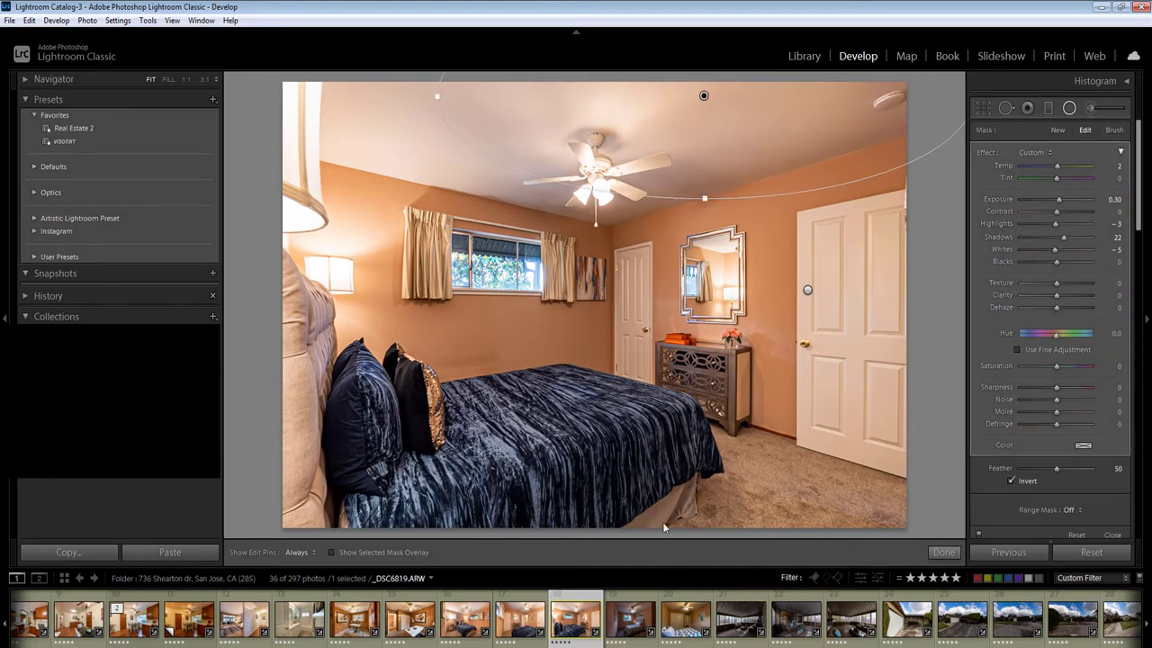
# Add a large radial filter over the lamps beside the bed with Exposure -0.50 and Highlights -25
pyautogui.moveTo(317, 214); pyautogui.dragTo(318, 214)
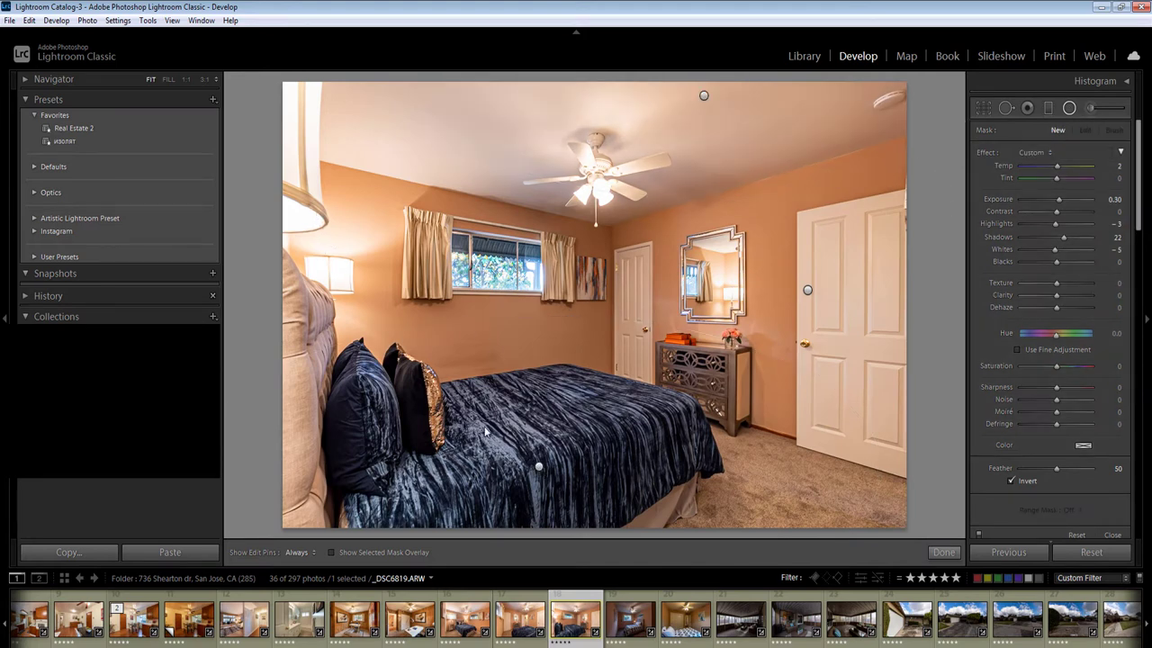
pyautogui.click(1111, 199)
pyautogui.press('Down')
pyautogui.press('Down')
pyautogui.press('Down')
pyautogui.press('Down')
pyautogui.press('Down')
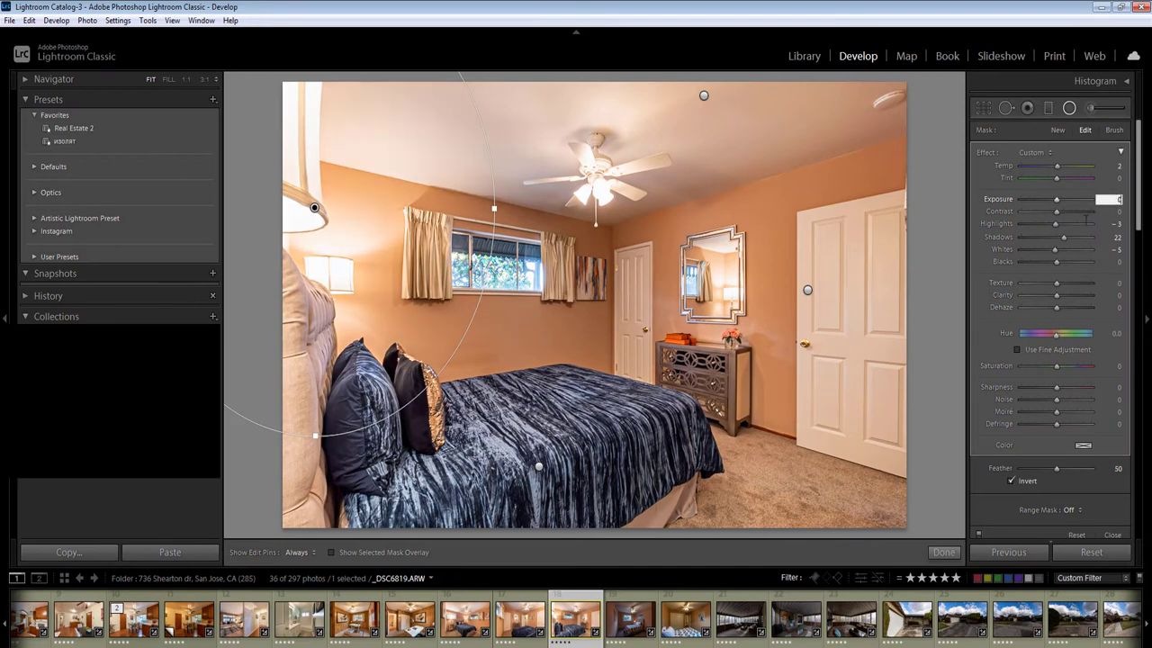
pyautogui.press('Down')
pyautogui.press('Down')
pyautogui.press('Down')
pyautogui.click(1048, 225)
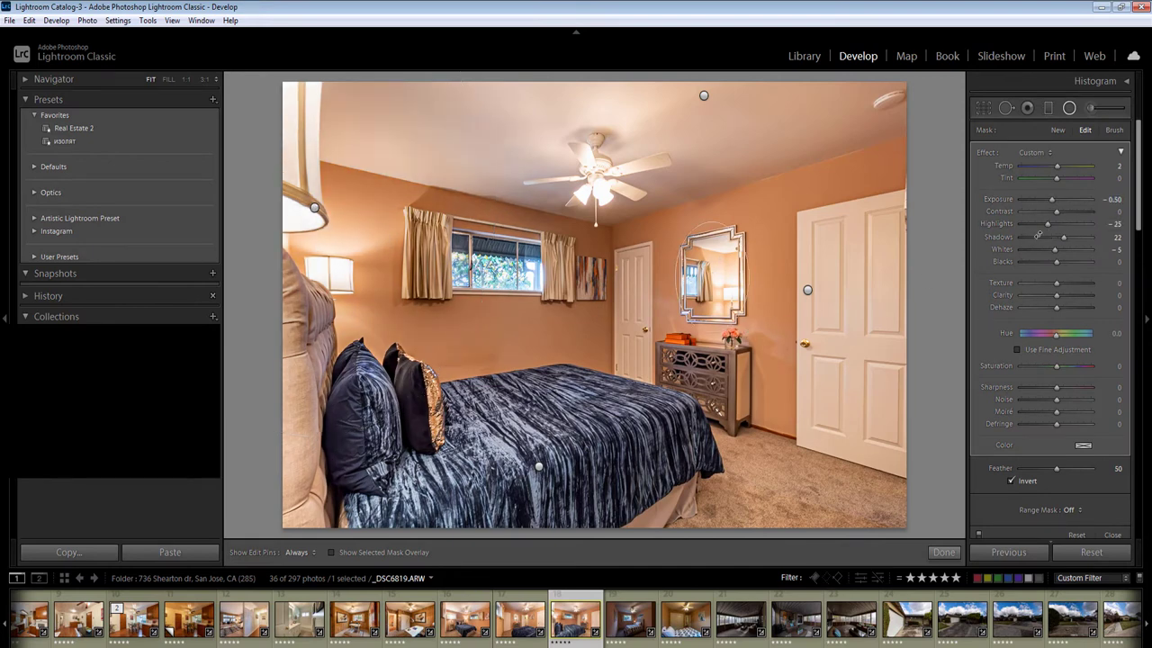
# Add a small radial filter over the mirror above the dresser with Exposure -0.30 and Highlights -26
pyautogui.moveTo(711, 275); pyautogui.dragTo(748, 332)
pyautogui.press('Down')
pyautogui.press('Down')
pyautogui.press('Down')
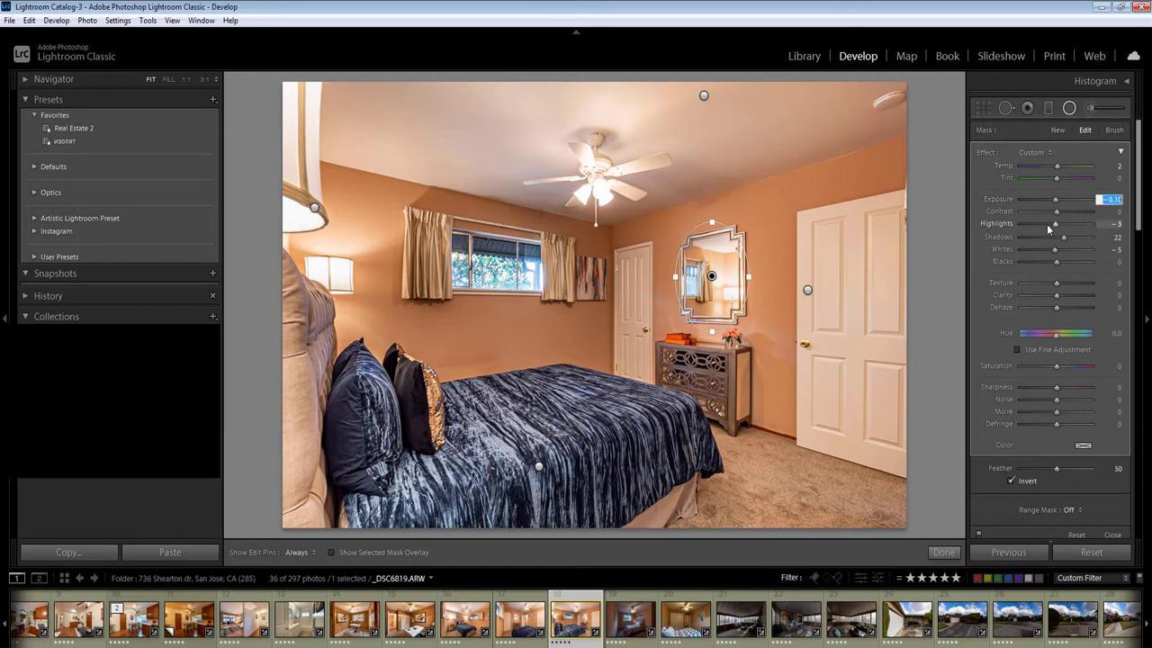
pyautogui.click(1048, 225)
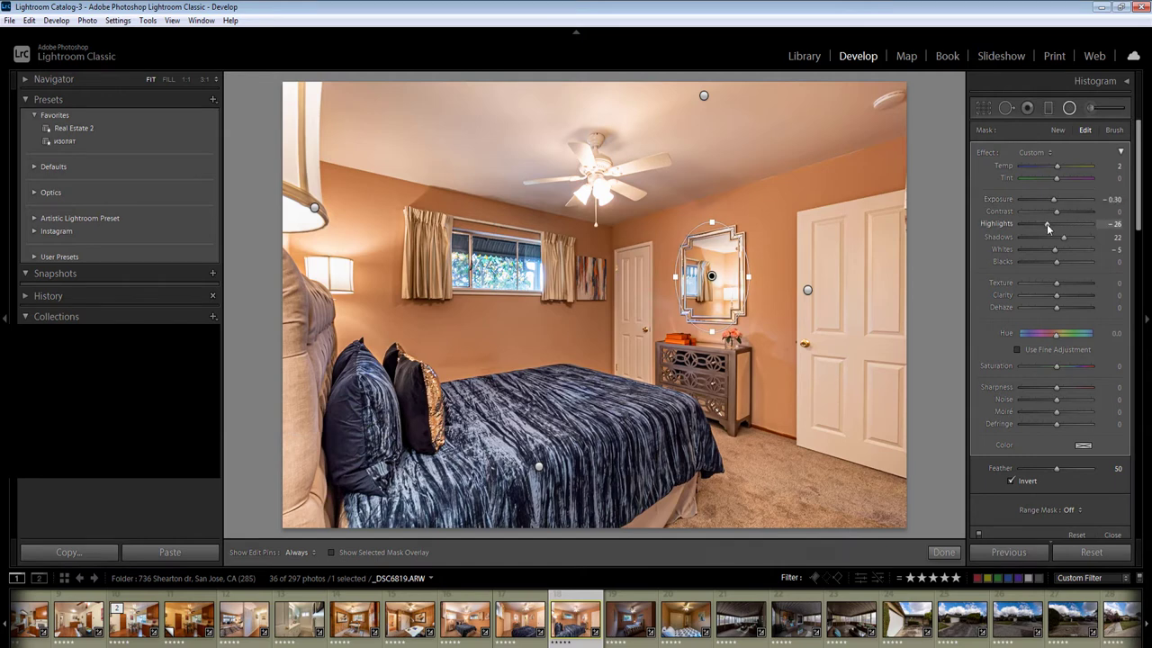
# Add a small radial filter over the bedroom window with Temp 25 and lowered Exposure, and close the filter tool
pyautogui.click(493, 270)
pyautogui.moveTo(550, 293); pyautogui.dragTo(557, 298)
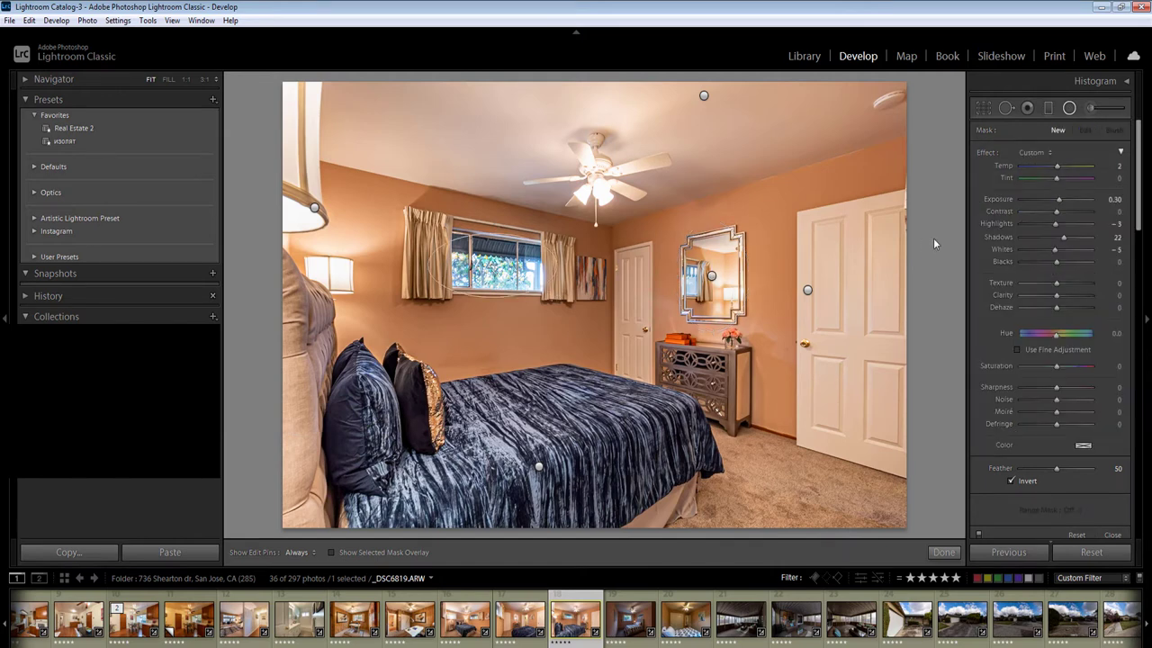
pyautogui.click(1111, 200)
pyautogui.press('Down')
pyautogui.press('Down')
pyautogui.press('Down')
pyautogui.press('Down')
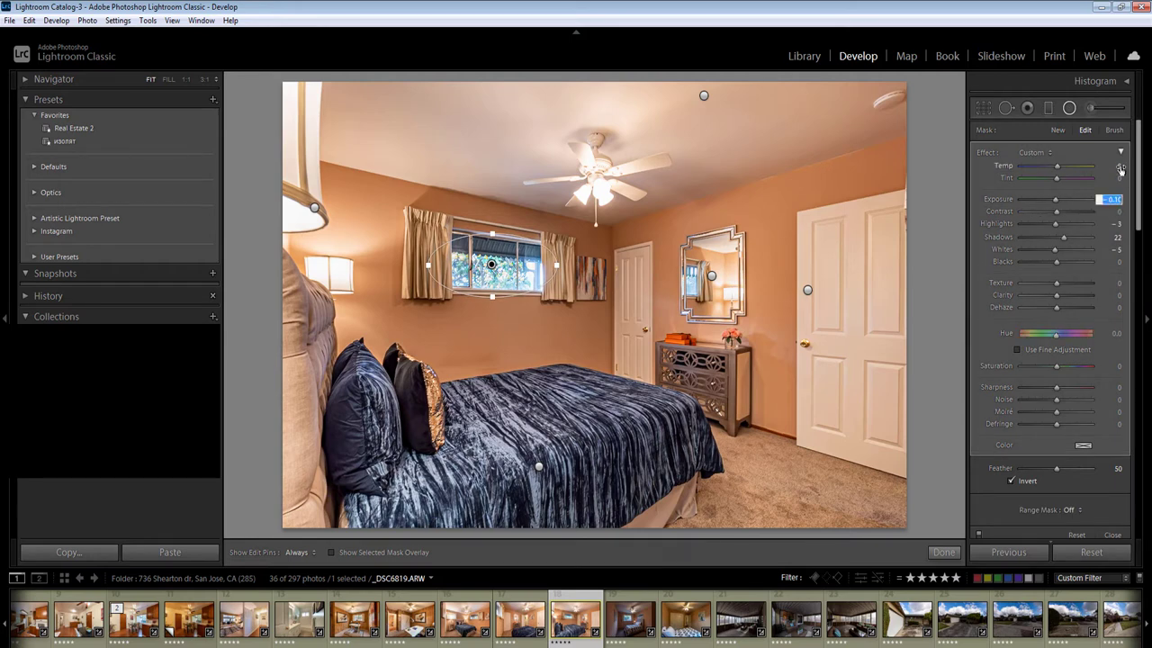
pyautogui.click(1120, 167)
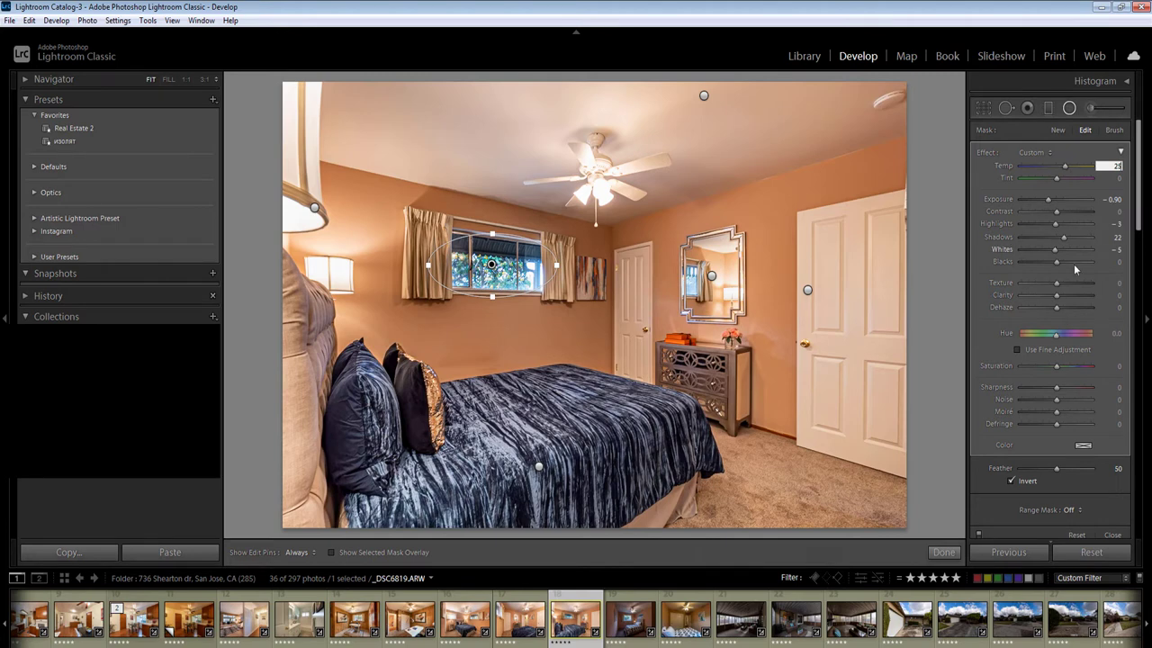
pyautogui.click(1115, 201)
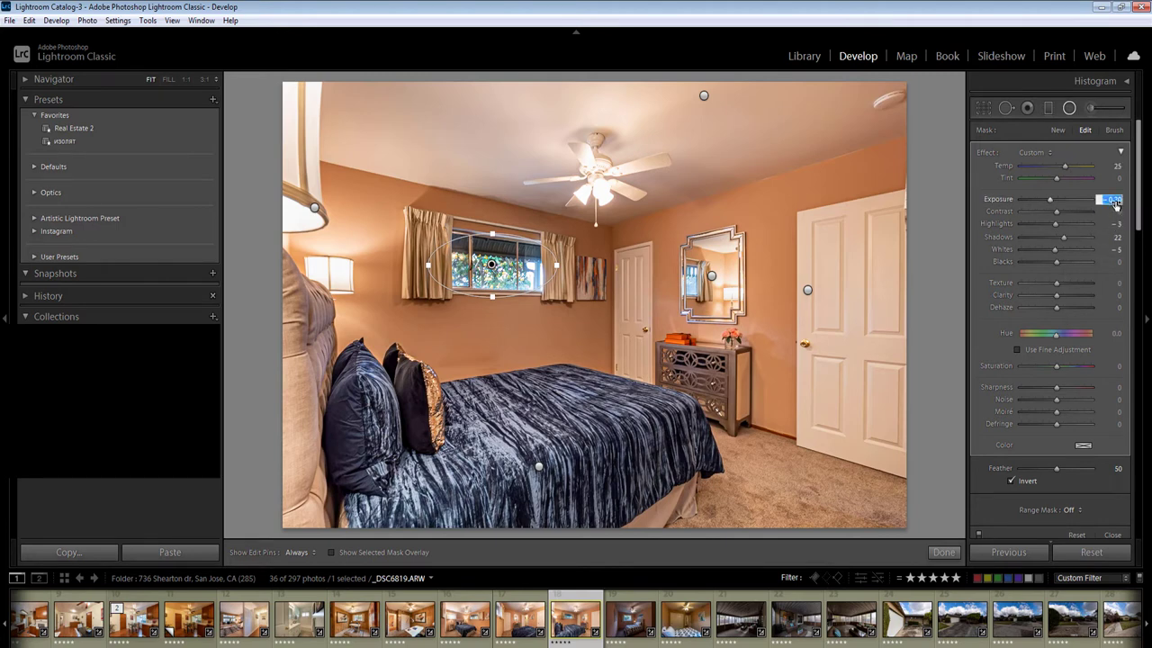
pyautogui.click(628, 261)
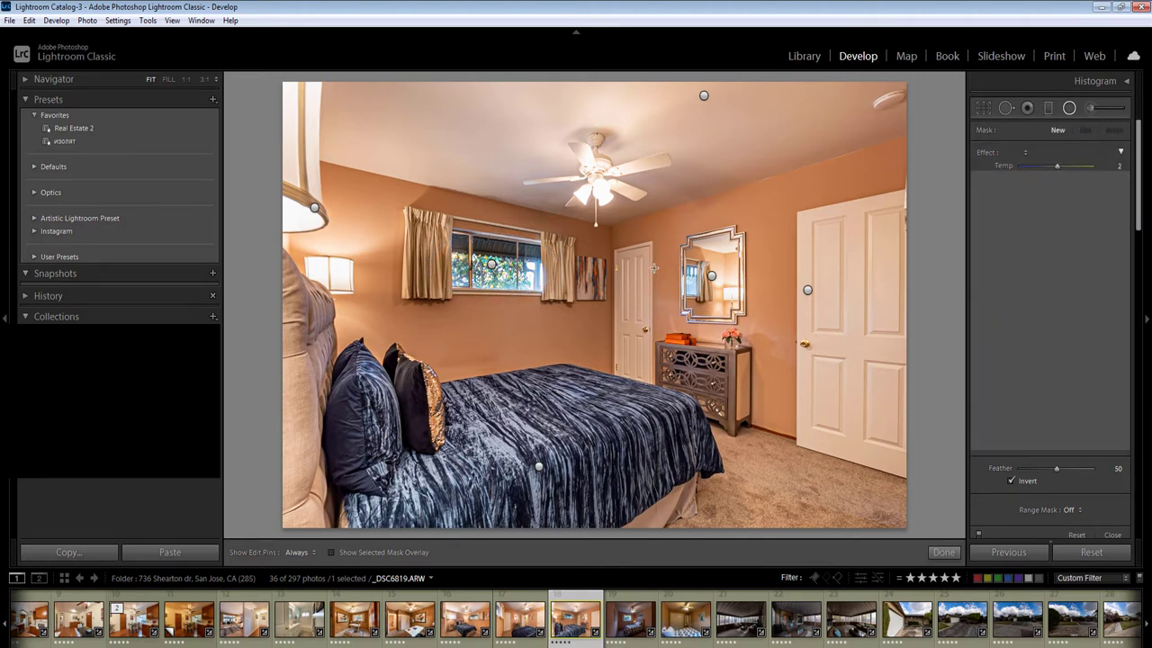
pyautogui.hotkey('shift', 'm')
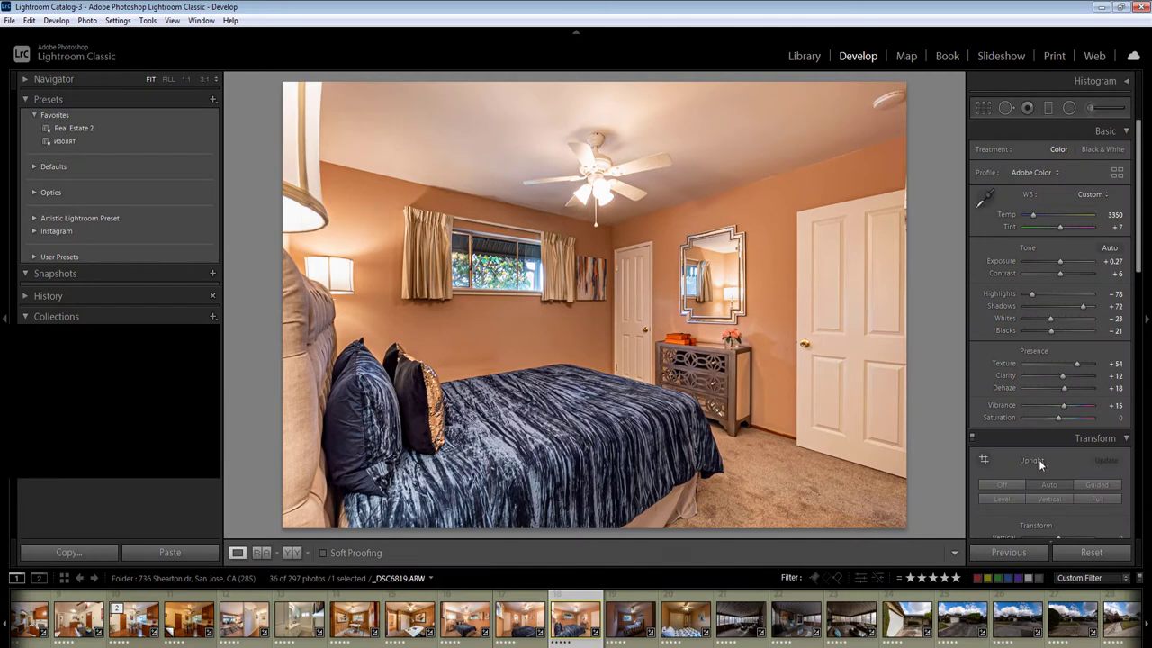
# In the next bedroom photo with the polka-dot bed, set Temp to 3500 and Exposure to +0.70
pyautogui.press('Right')
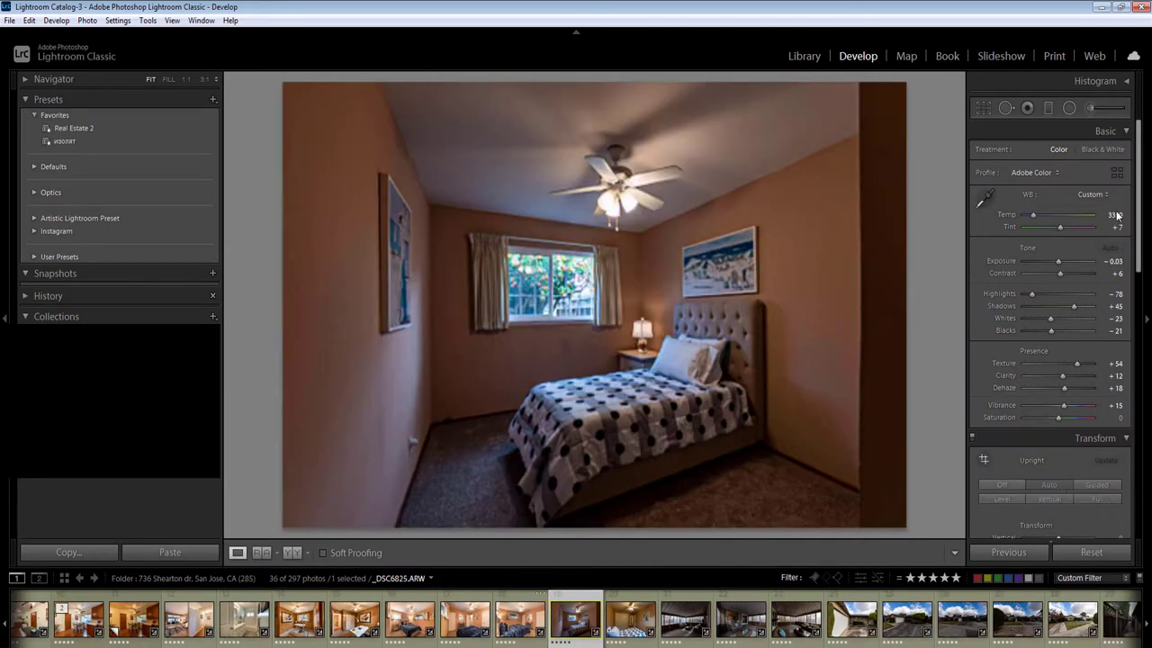
pyautogui.click(1114, 261)
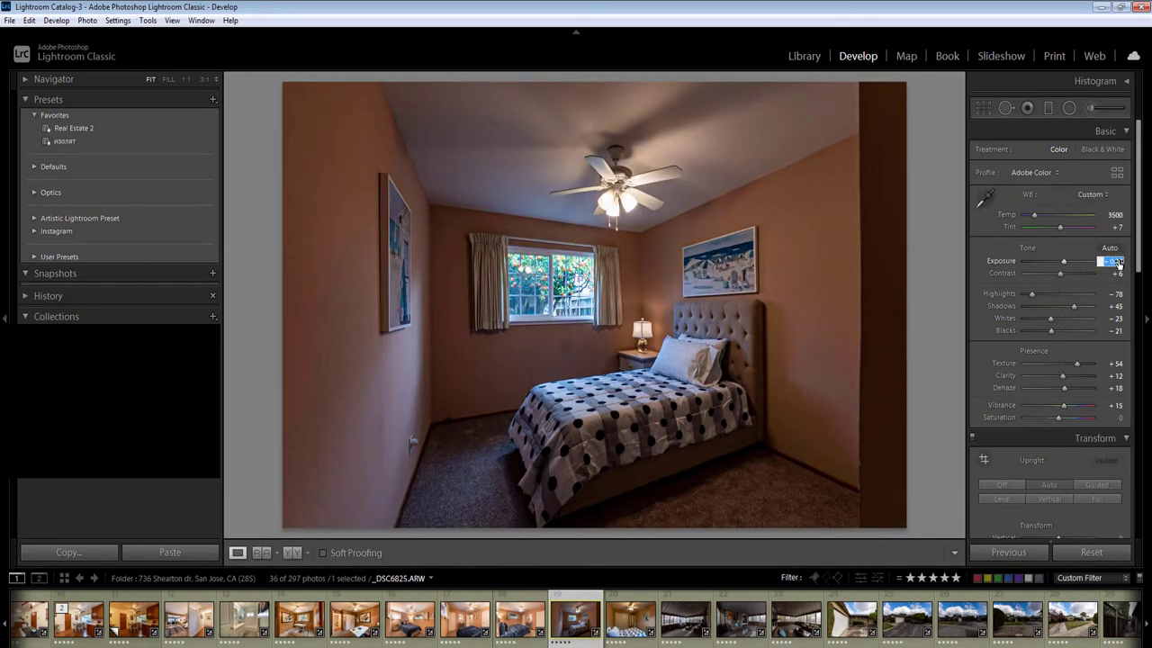
pyautogui.press('Down')
pyautogui.press('Return')
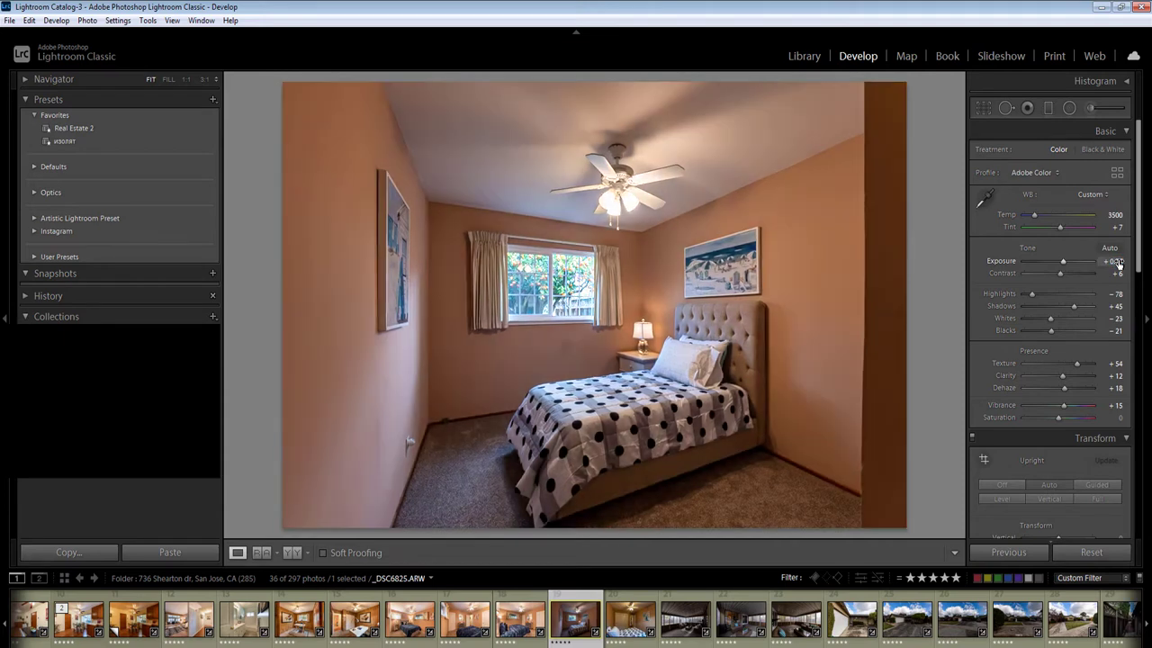
# Add radial filters over both side walls with Exposure 0.30 and Shadows 22, and over the ceiling with Exposure 0.70
pyautogui.hotkey('shift', 'm')
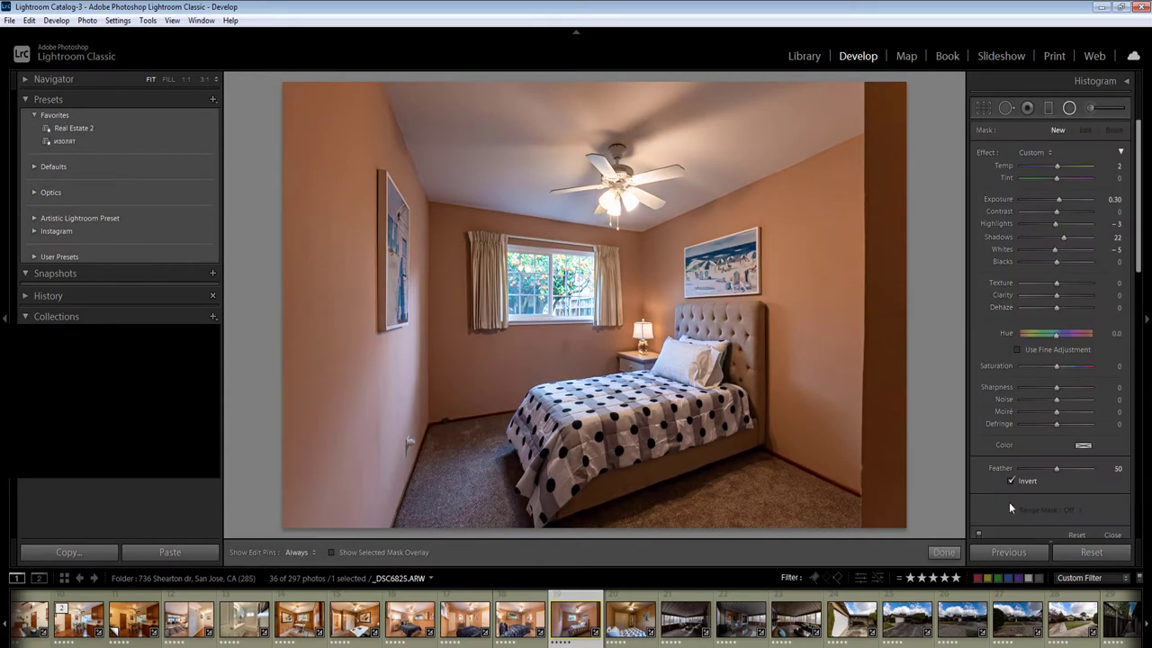
pyautogui.moveTo(341, 277); pyautogui.dragTo(341, 277)
pyautogui.moveTo(319, 215); pyautogui.dragTo(489, 487)
pyautogui.moveTo(612, 78); pyautogui.dragTo(963, 257)
pyautogui.click(1118, 199)
pyautogui.press('Up')
pyautogui.press('Up')
pyautogui.press('Up')
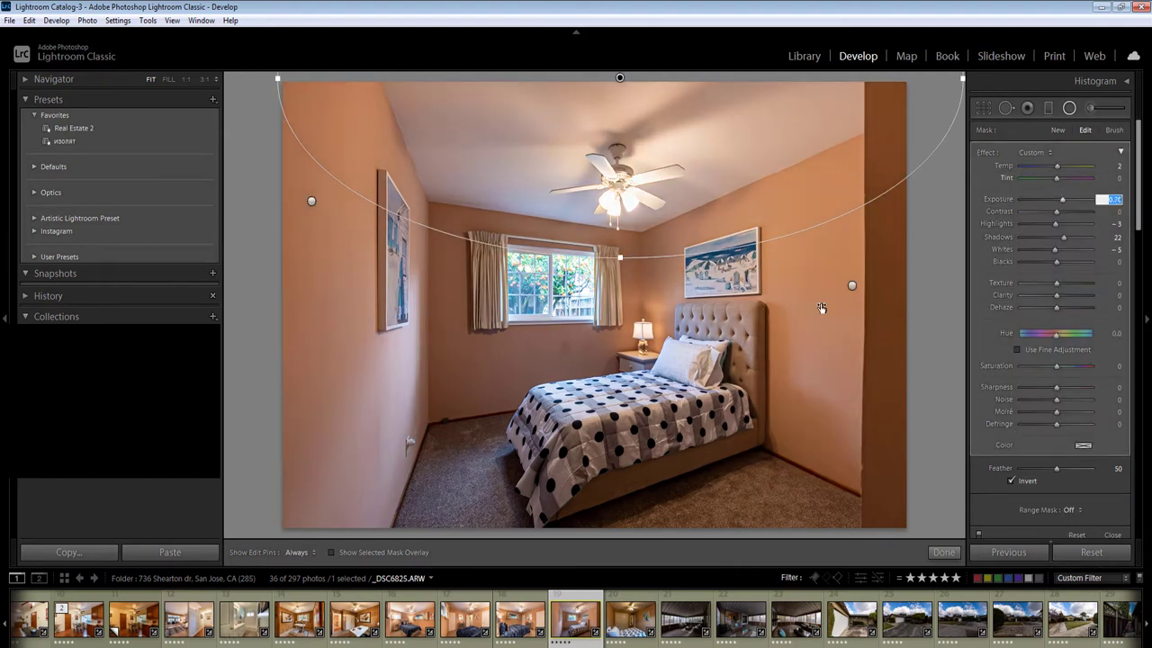
# Add a large radial filter over the bed and carpet with Exposure 0.30, and fine-tune the photo's overall Temp and Exposure
pyautogui.moveTo(652, 486); pyautogui.dragTo(879, 579)
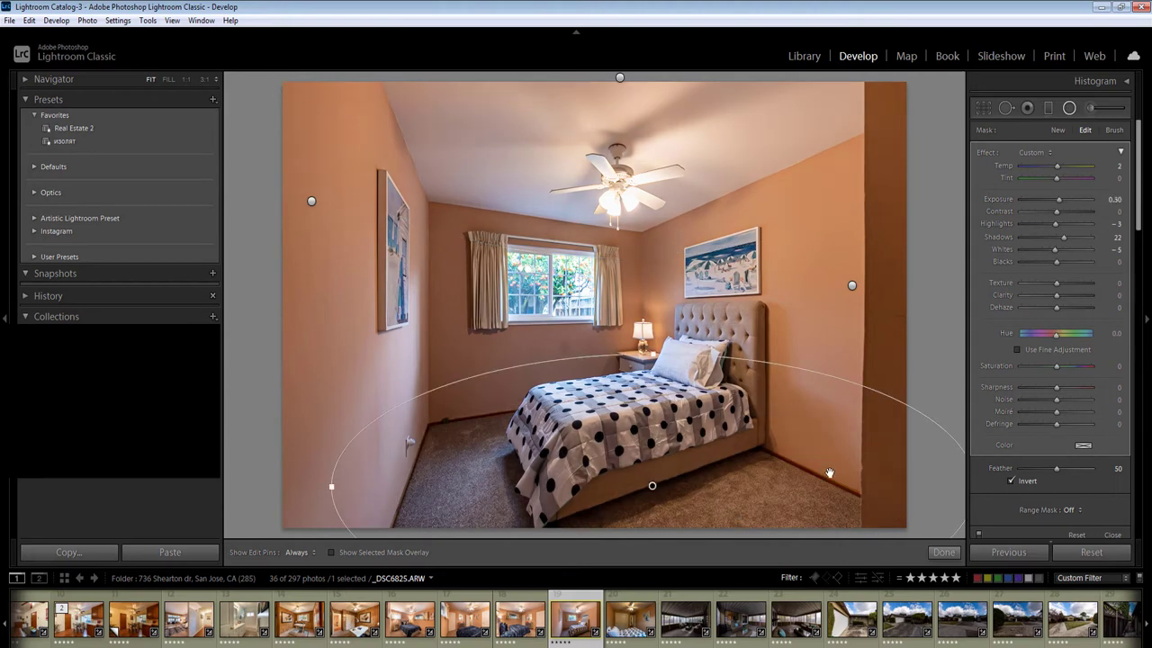
pyautogui.click(1118, 167)
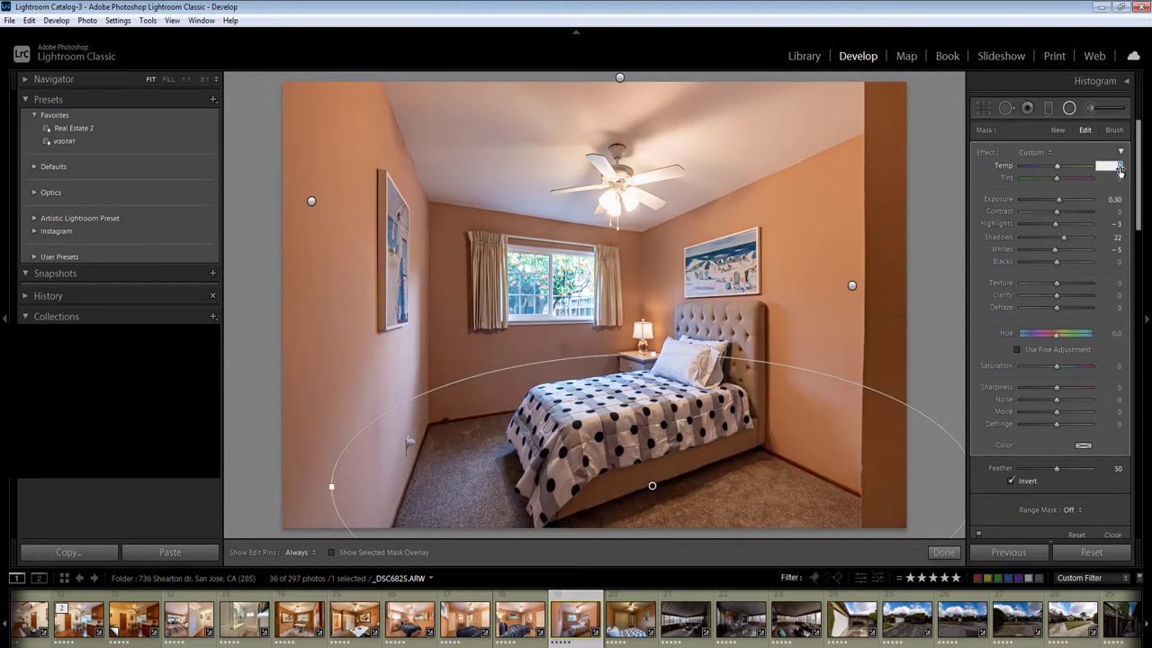
pyautogui.press('Return')
pyautogui.press('Return')
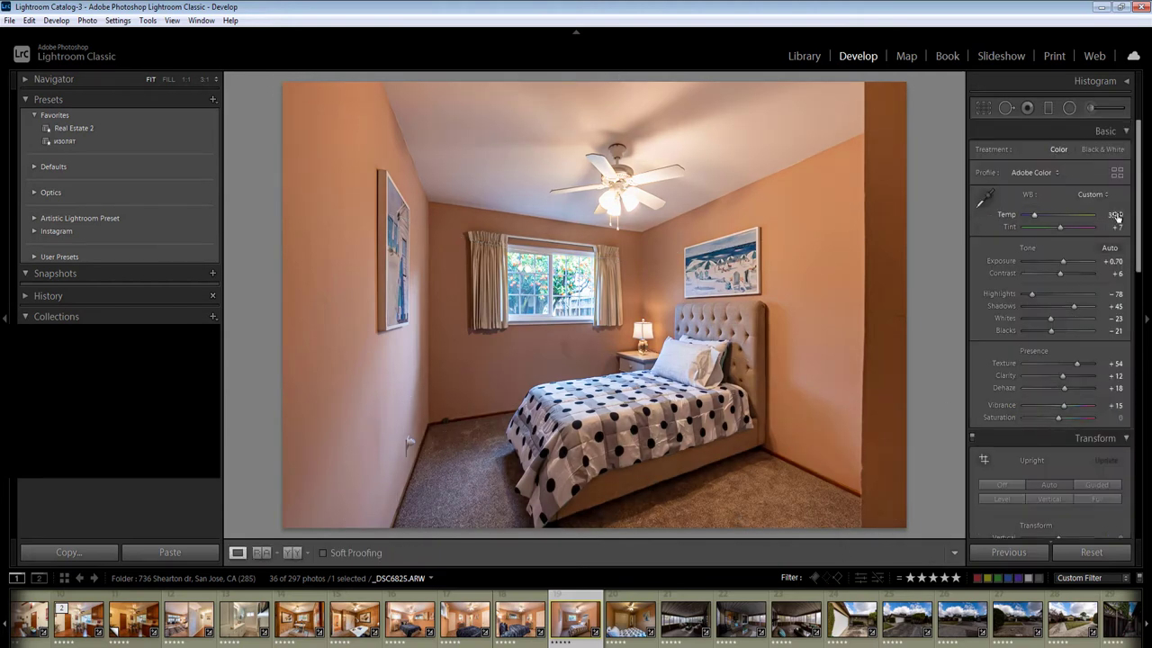
pyautogui.moveTo(1115, 215); pyautogui.dragTo(1120, 216)
pyautogui.moveTo(1113, 261); pyautogui.dragTo(1104, 262)
# Add a radial filter around the window with Exposure -0.40 and Temp 25
pyautogui.hotkey('shift', 'm')
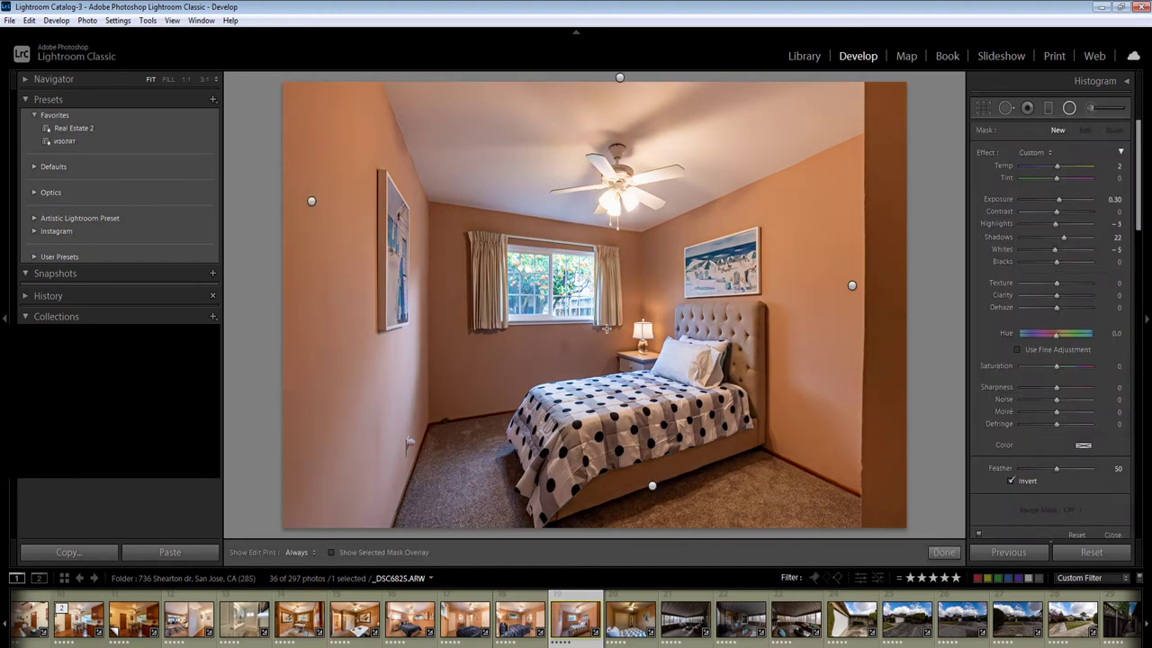
pyautogui.click(546, 282)
pyautogui.click(1114, 199)
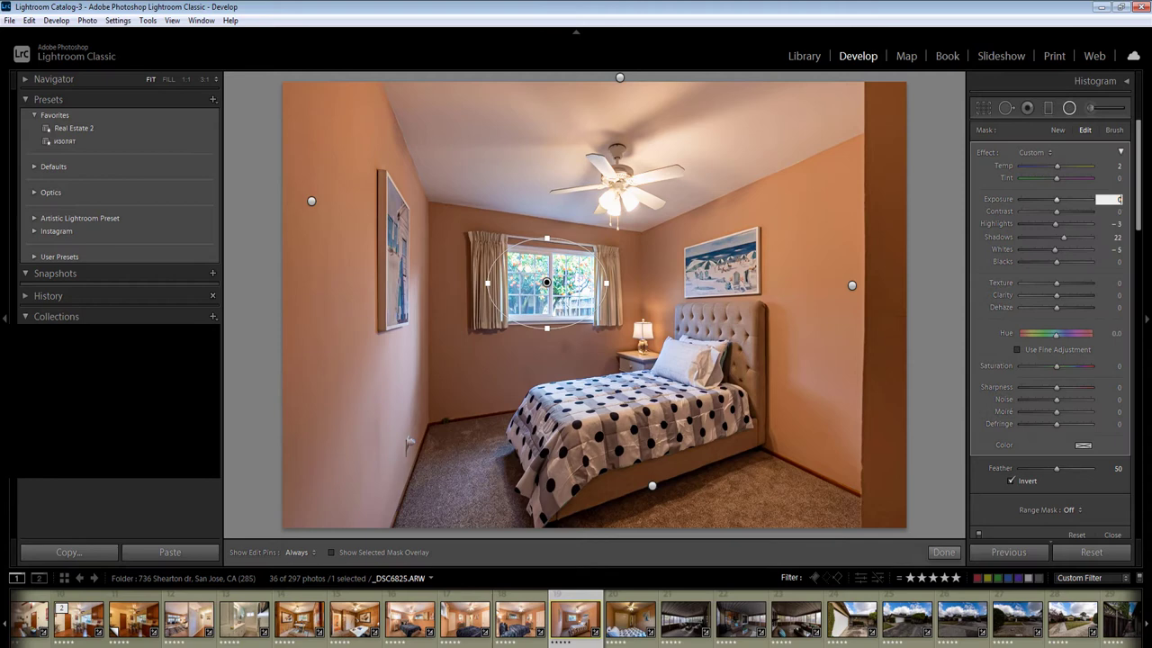
pyautogui.click(1118, 167)
pyautogui.press('Return')
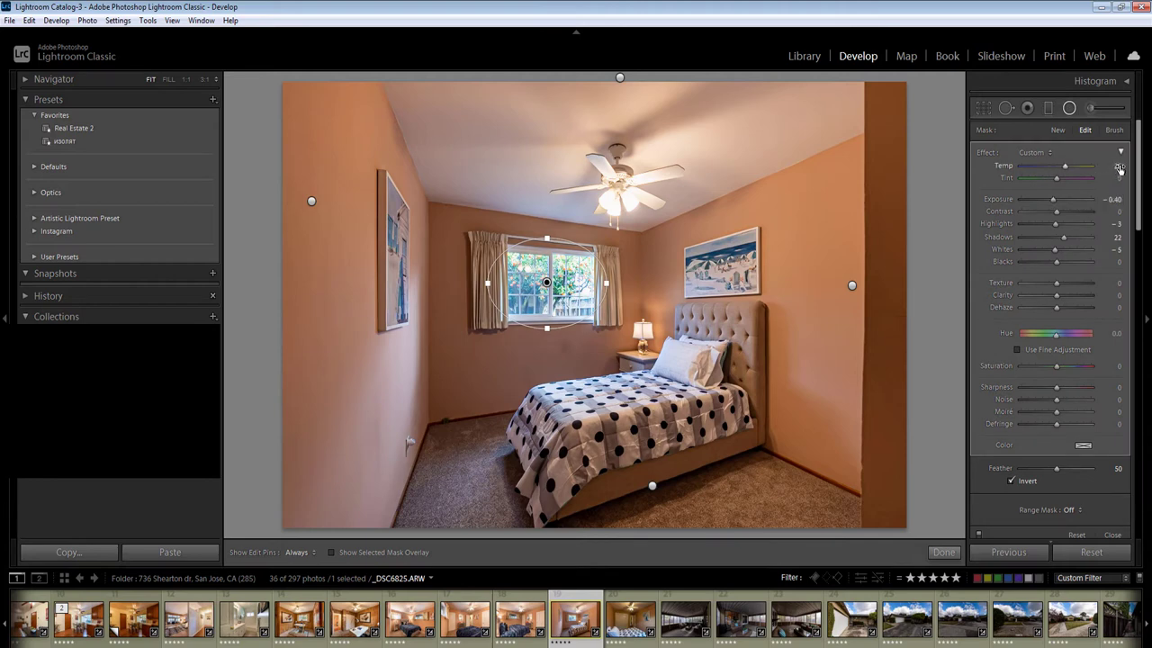
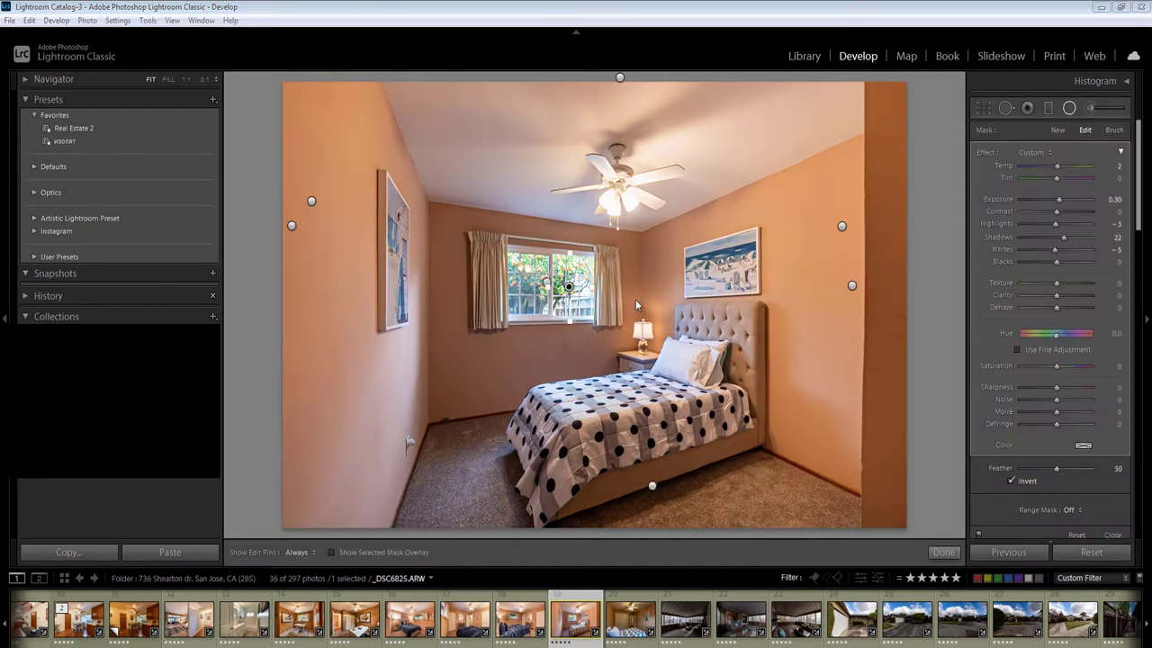
# Set the small radial filter on the window's right pane to Exposure -0.60 and Highlights -23
pyautogui.click(1115, 199)
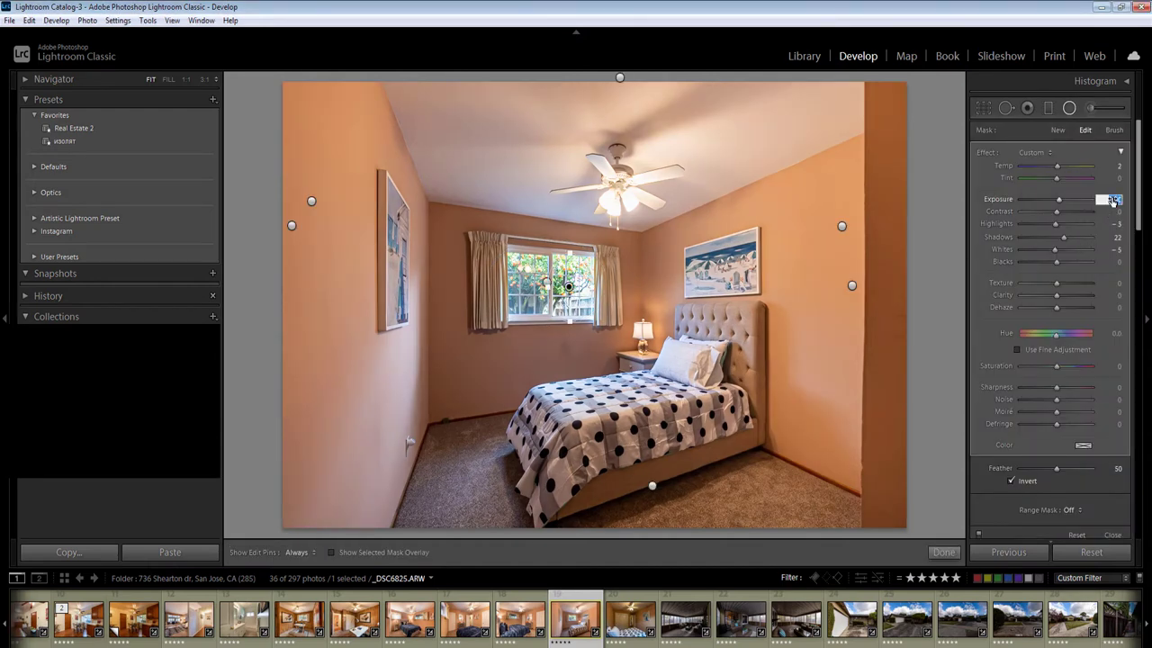
pyautogui.scroll(-6, 1112, 199)
pyautogui.moveTo(1055, 224); pyautogui.dragTo(1047, 225)
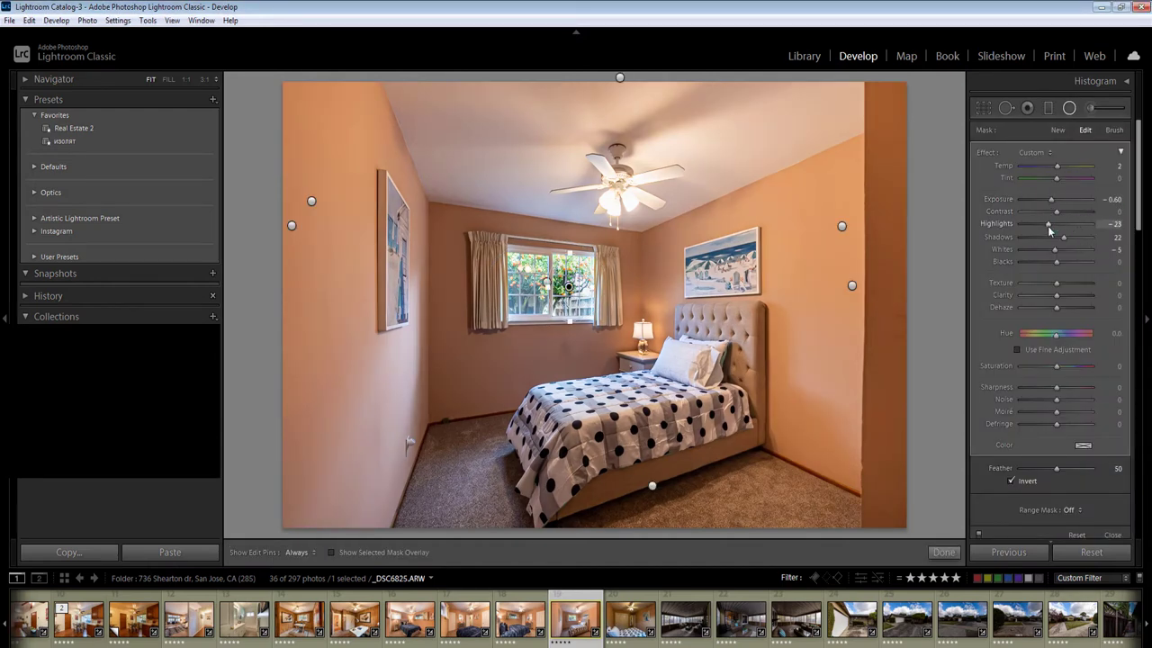
pyautogui.press('Return')
pyautogui.press('Return')
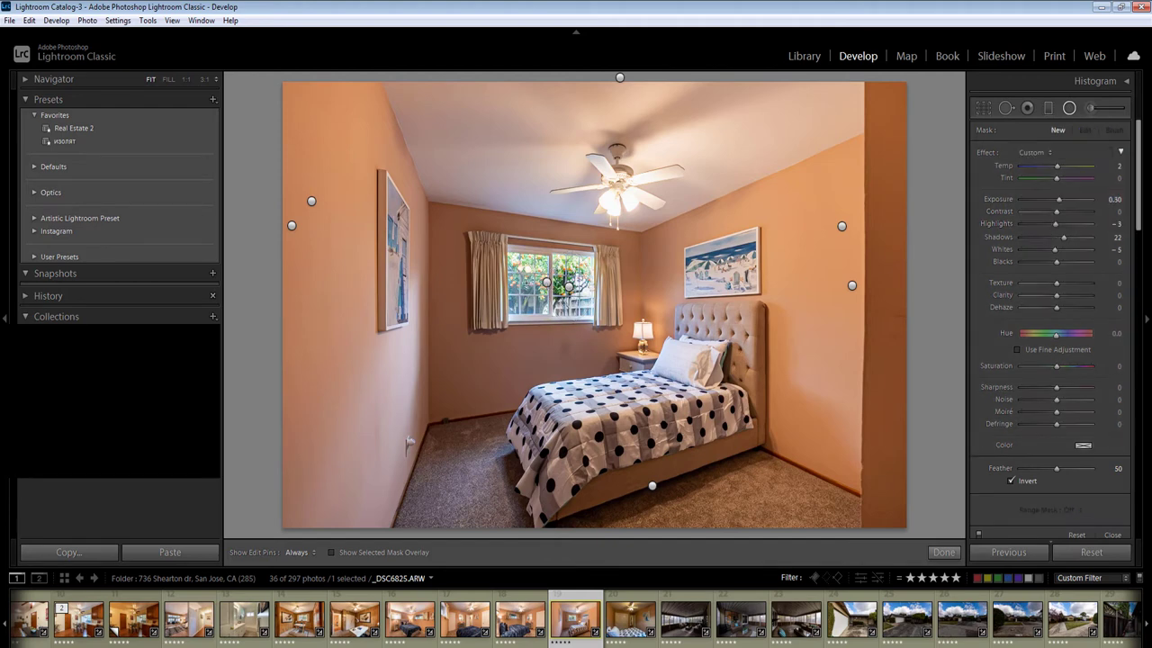
# Add a small radial filter over the window's left pane with Exposure -0.60
pyautogui.hotkey('ctrl', 'y')
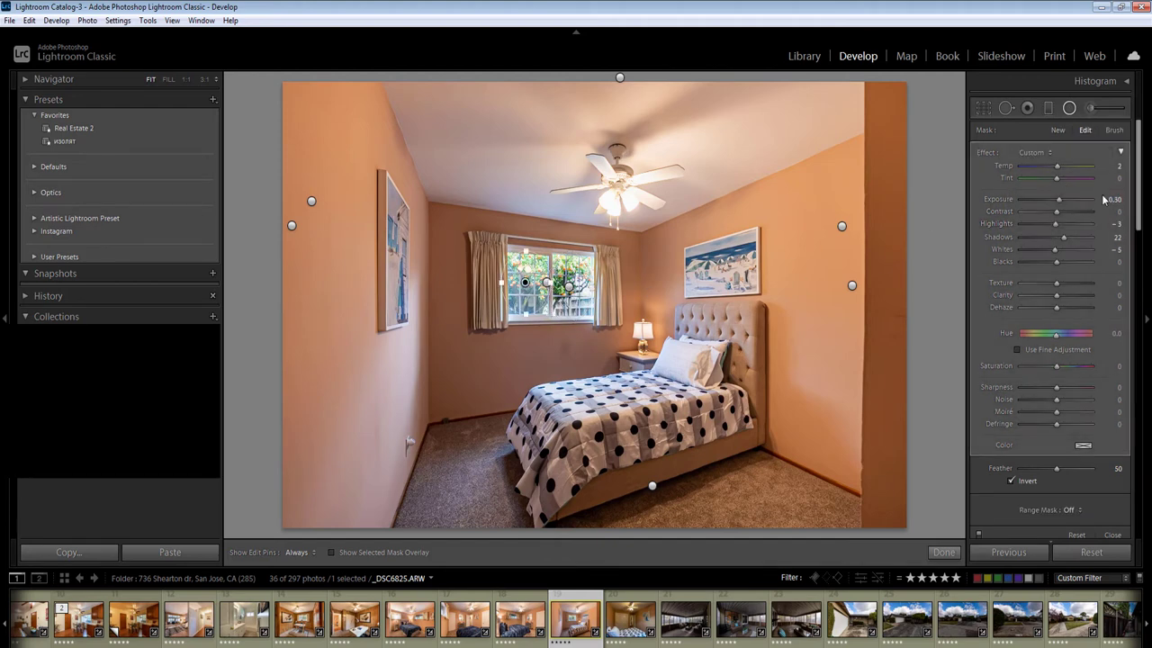
pyautogui.click(1112, 199)
pyautogui.press('Down')
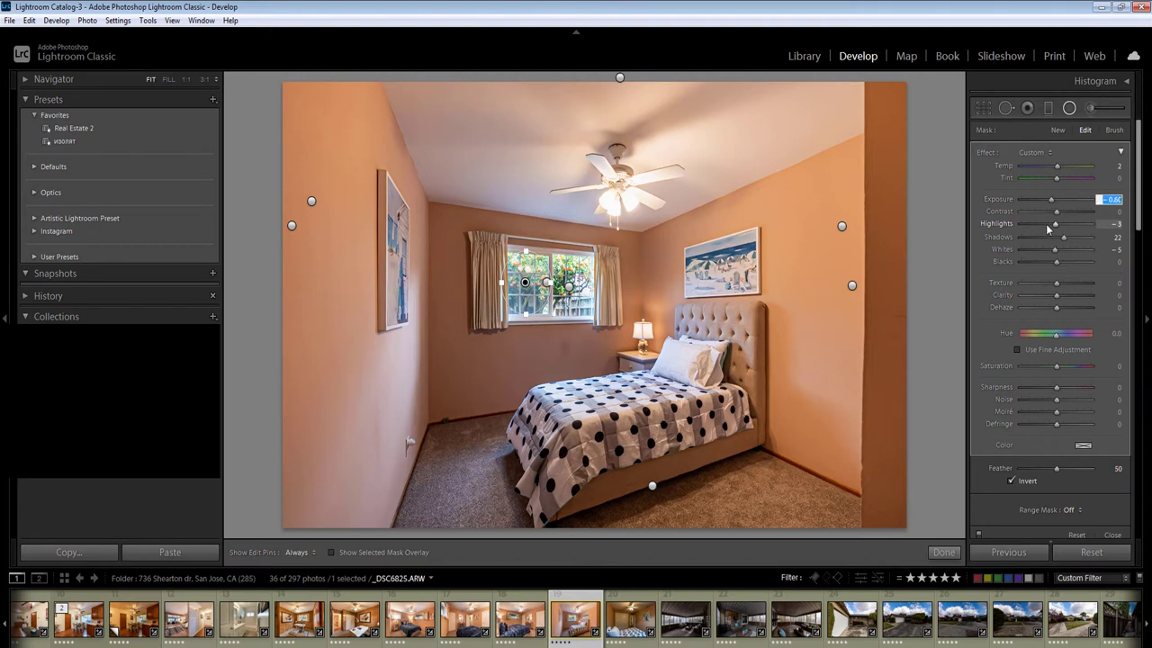
pyautogui.click(736, 417)
# In the next bedroom photo with the closet doors, set Exposure to +1.00, Whites to -18 and Temp to 3450
pyautogui.press('Right')
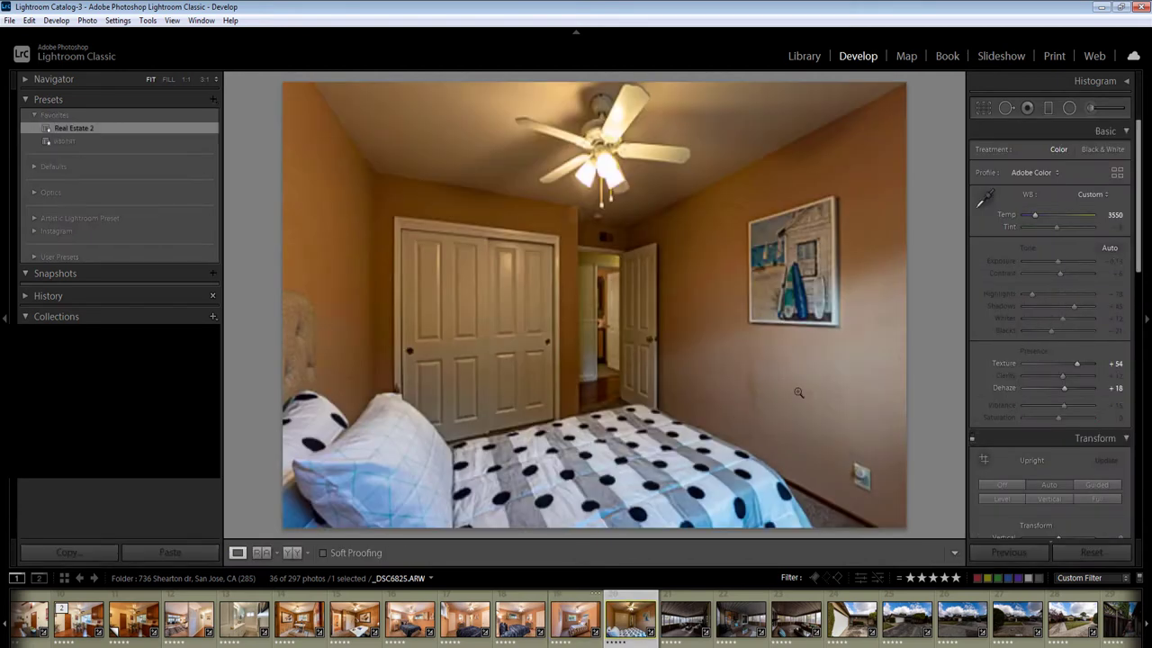
pyautogui.click(1114, 261)
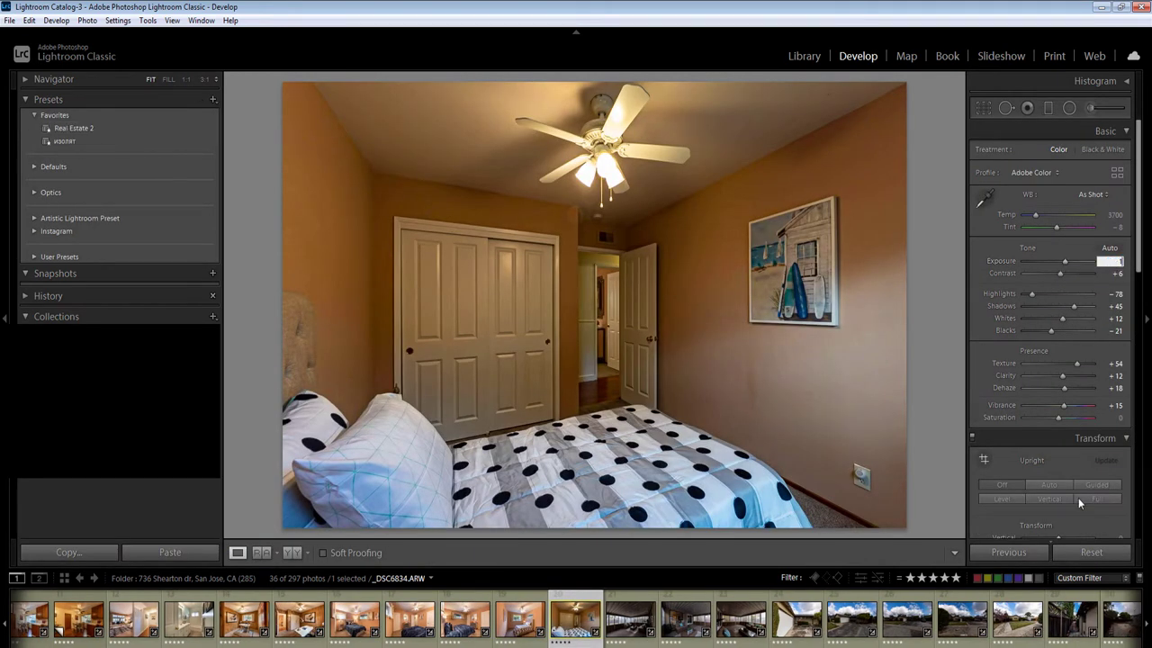
pyautogui.write('1')
pyautogui.press('Return')
pyautogui.click(1053, 319)
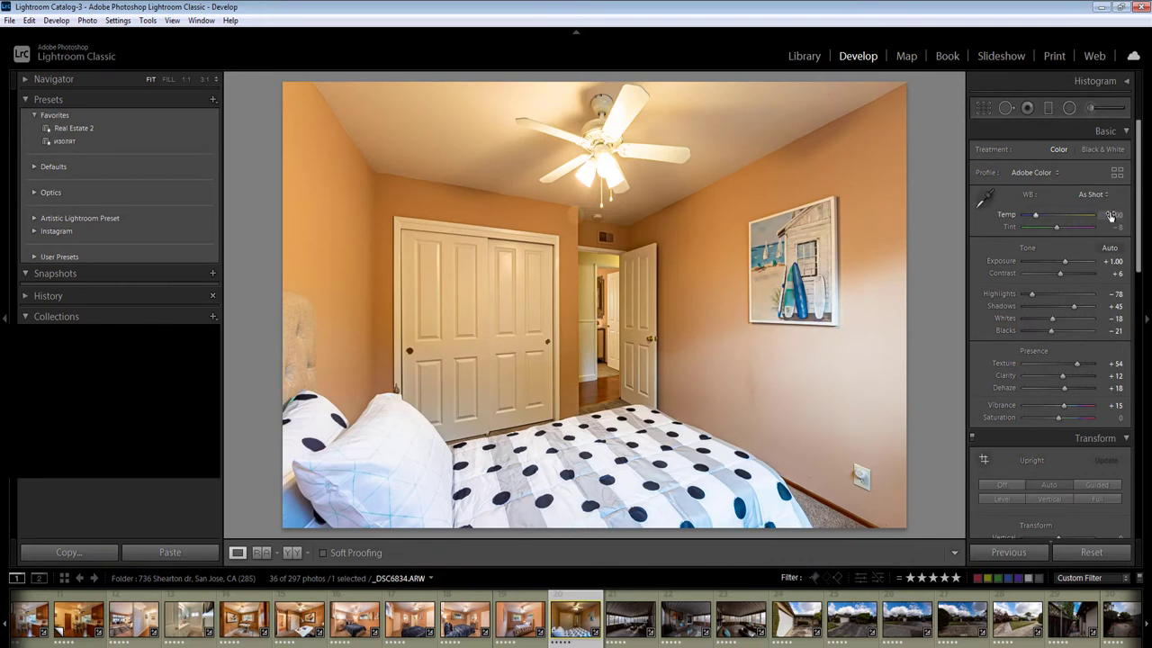
pyautogui.click(1108, 215)
pyautogui.press('Down')
pyautogui.press('Down')
pyautogui.press('Down')
# Lower the HSL saturation of Orange to -15 and Yellow to -37
pyautogui.moveTo(1139, 263); pyautogui.dragTo(1149, 416)
pyautogui.scroll(-3, 1073, 434)
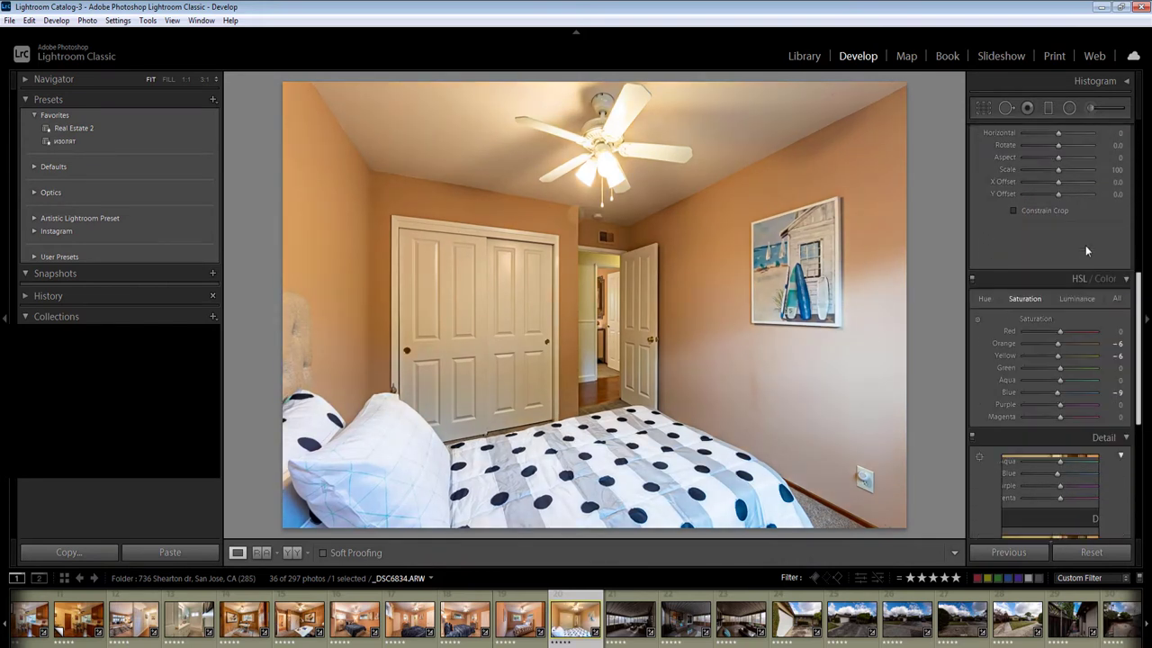
pyautogui.click(1055, 343)
pyautogui.moveTo(1047, 355); pyautogui.dragTo(1048, 356)
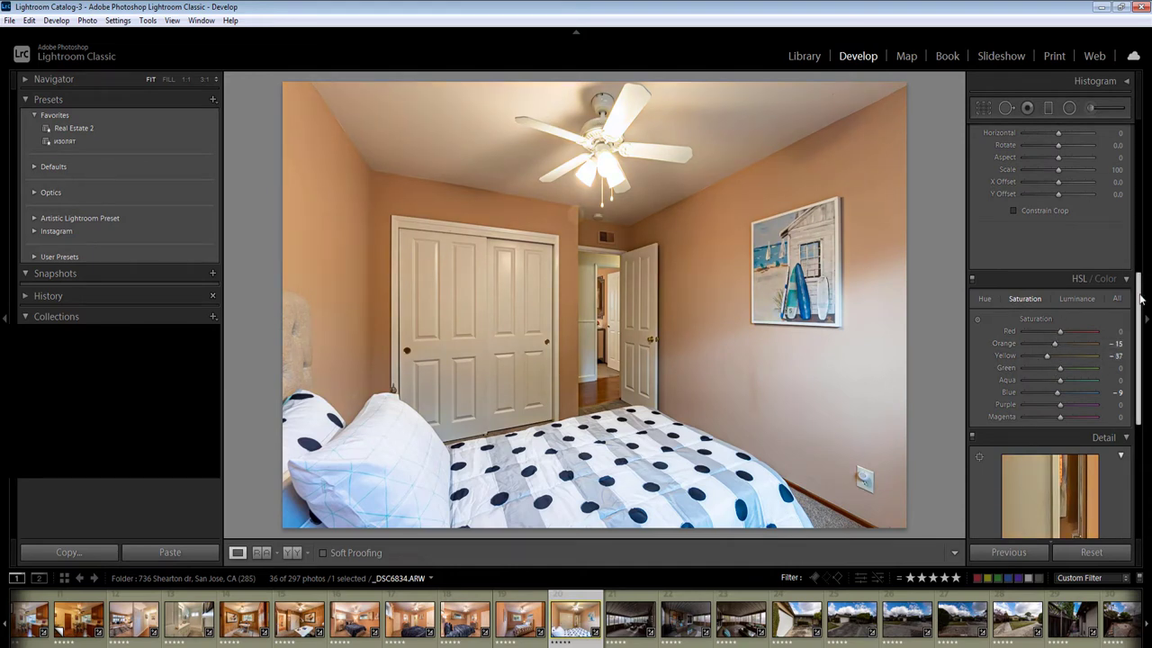
# Add radial filters over the open door area and the closet doors with Exposure 0.30 and Shadows 22
pyautogui.hotkey('shift', 'm')
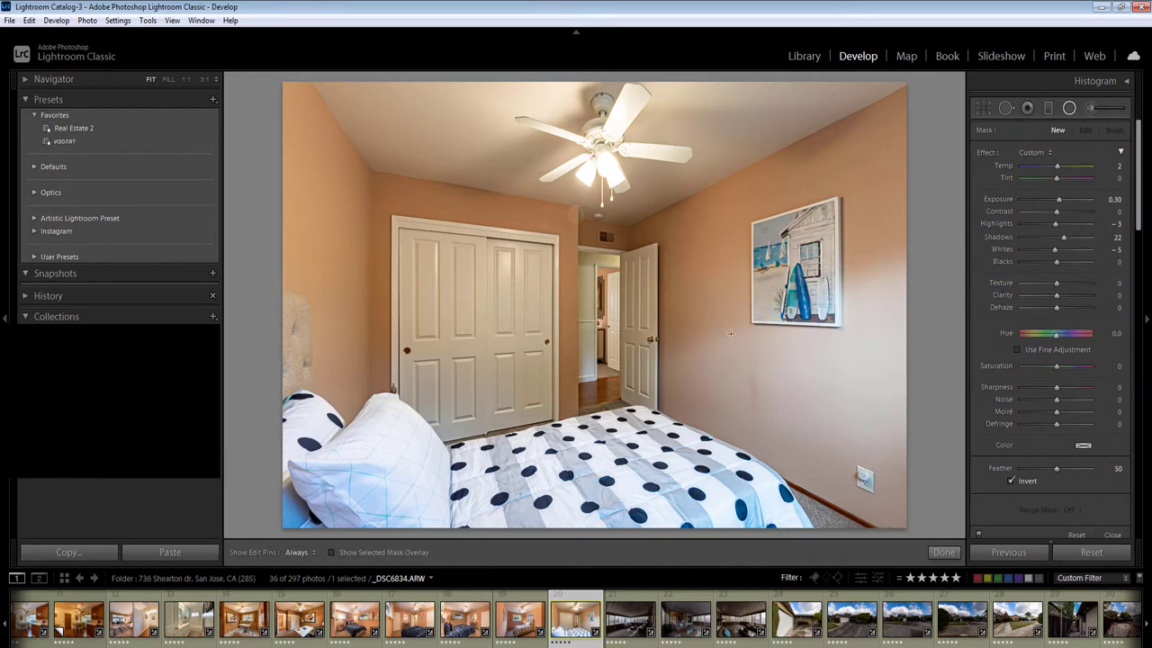
pyautogui.moveTo(654, 241); pyautogui.dragTo(783, 370)
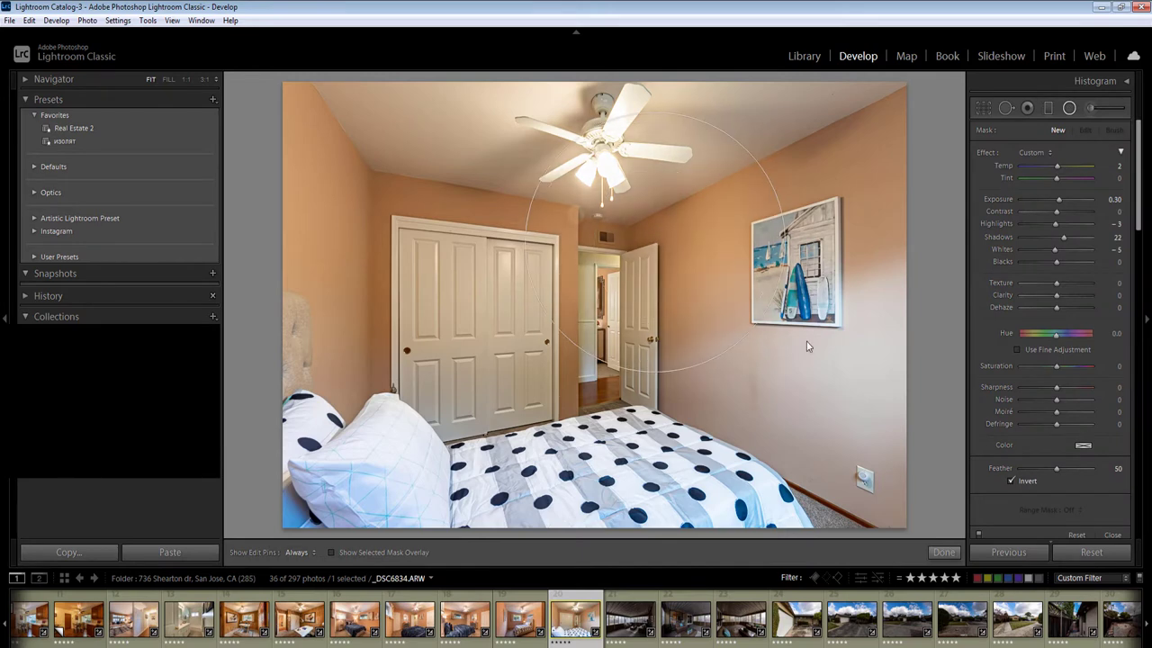
pyautogui.press('Return')
pyautogui.moveTo(468, 290); pyautogui.dragTo(744, 448)
# Add a radial filter over the wall below the surfboard picture with Exposure -0.60 and Temp 15, and close the filter tool
pyautogui.moveTo(844, 383); pyautogui.dragTo(990, 535)
pyautogui.click(1115, 200)
pyautogui.write('-0.1')
pyautogui.press('Return')
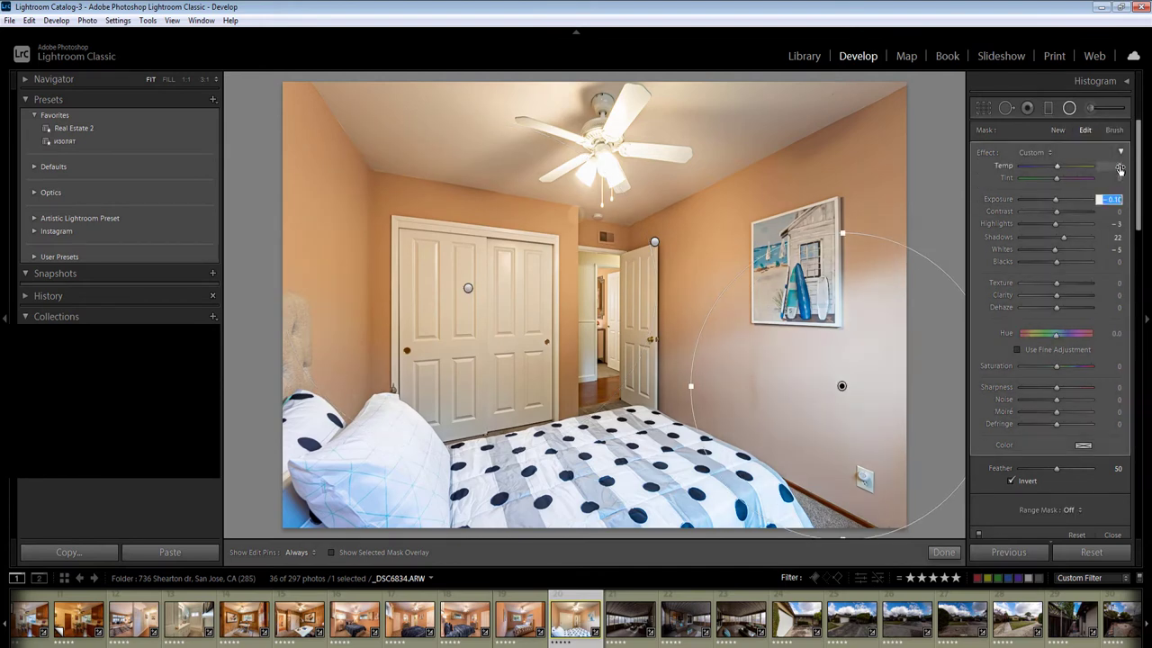
pyautogui.click(1120, 168)
pyautogui.write('15')
pyautogui.press('Return')
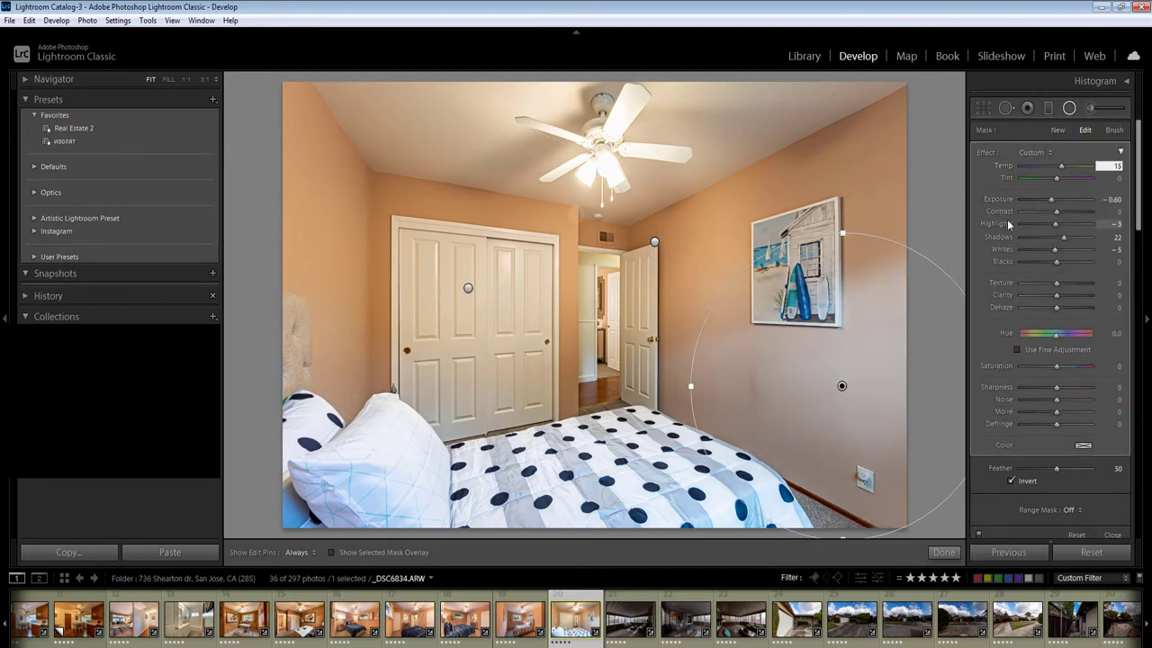
pyautogui.press('Return')
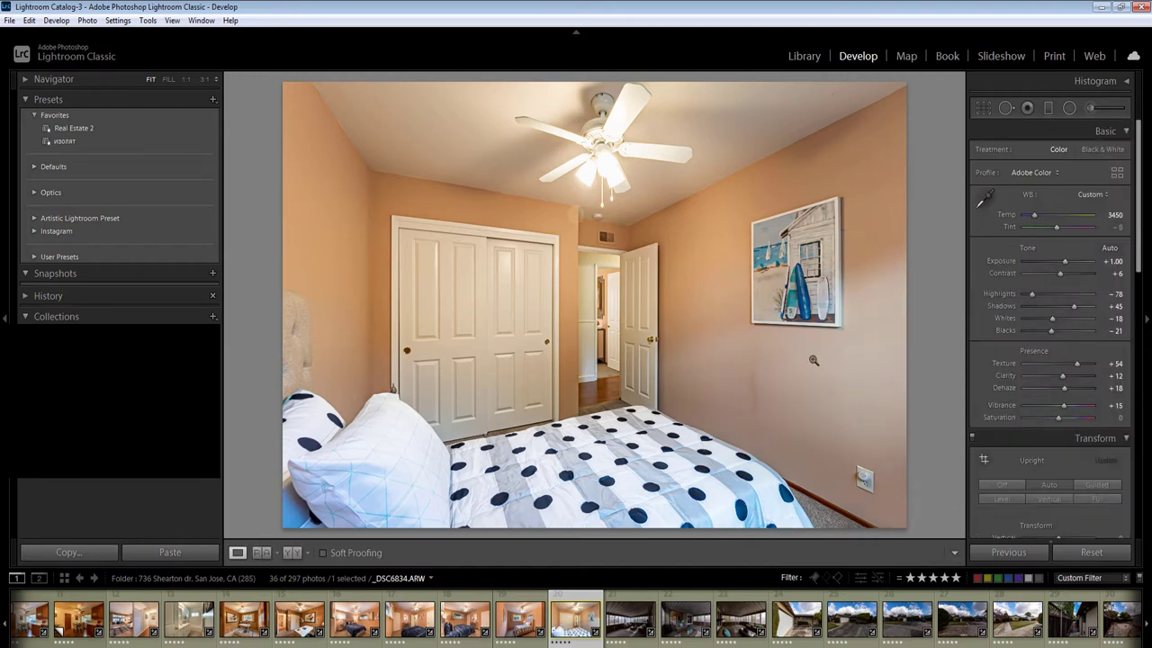
# Add a radial filter over the pillows with Exposure -0.50 and Highlights -33, and close the filter tool
pyautogui.hotkey('shift', 'm')
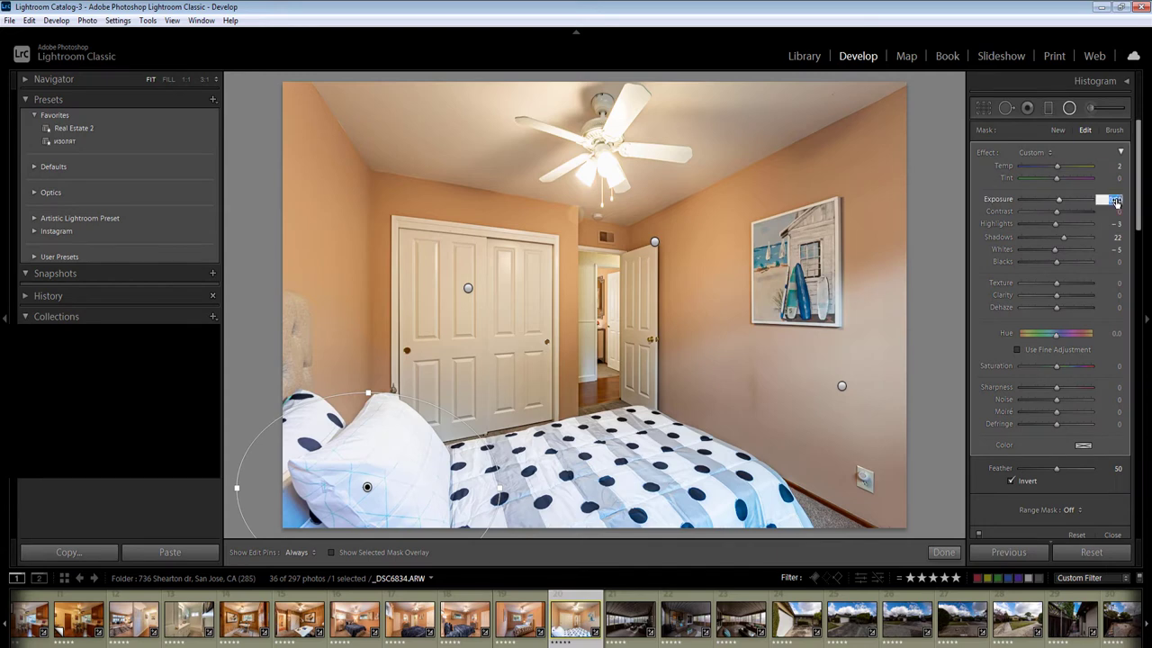
pyautogui.press('Return')
pyautogui.moveTo(1054, 224); pyautogui.dragTo(1045, 228)
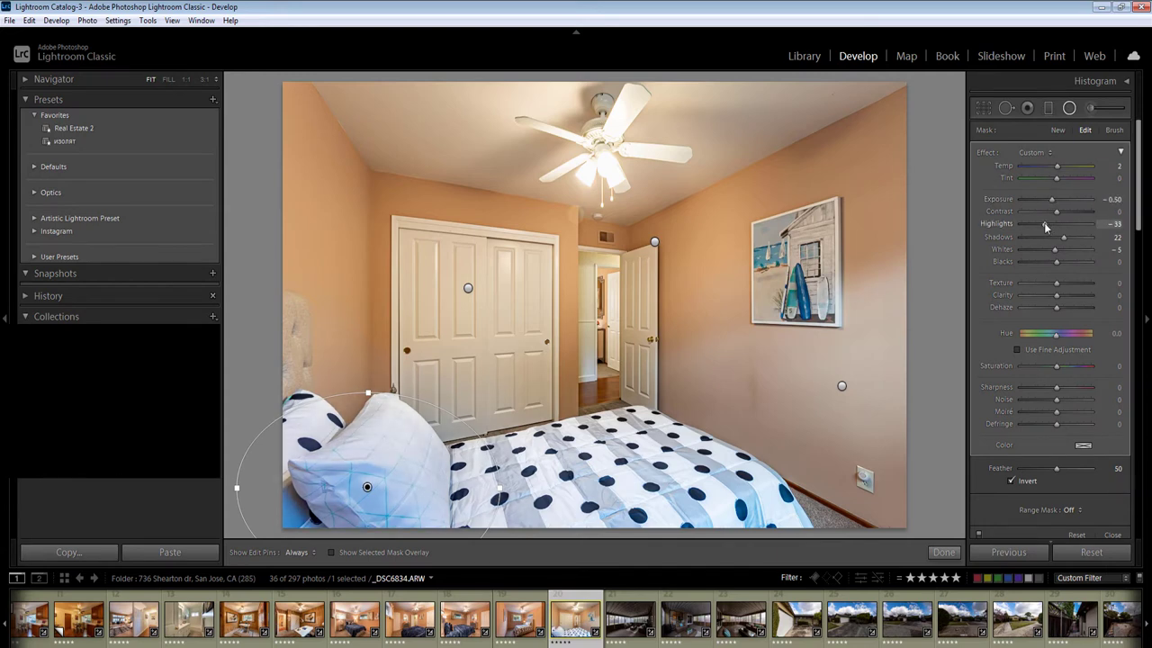
pyautogui.hotkey('shift', 'm')
# In the next photo of the enclosed patio, set Exposure to +1.00, Shadows to +81 and Whites to -21
pyautogui.press('Right')
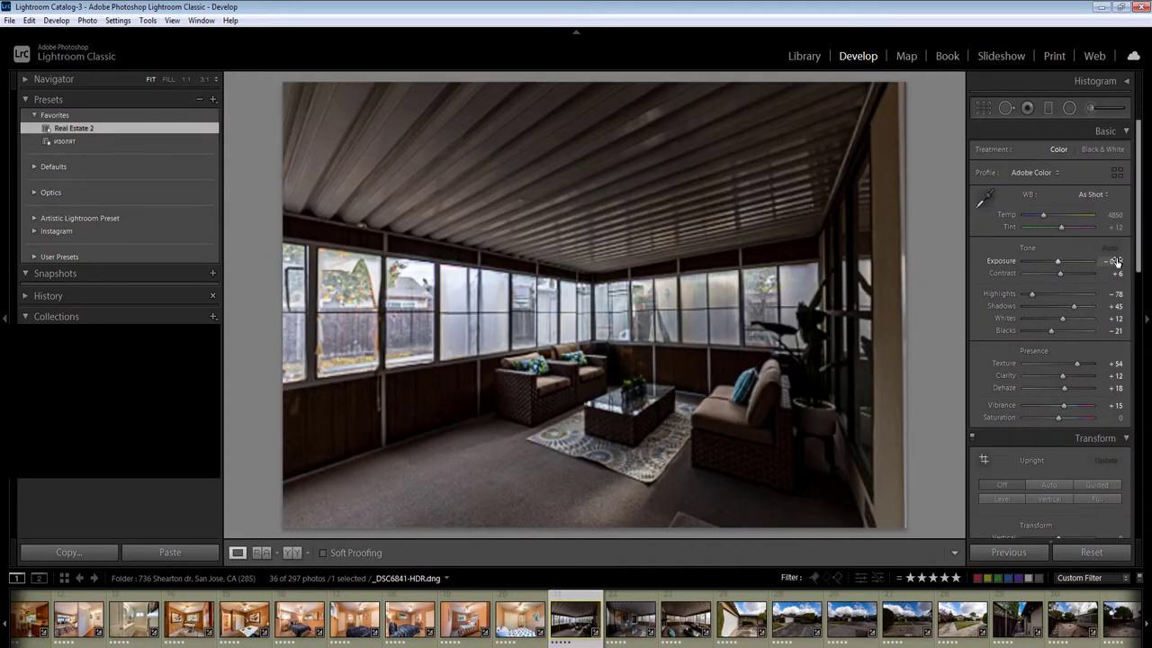
pyautogui.moveTo(1062, 318); pyautogui.dragTo(1051, 317)
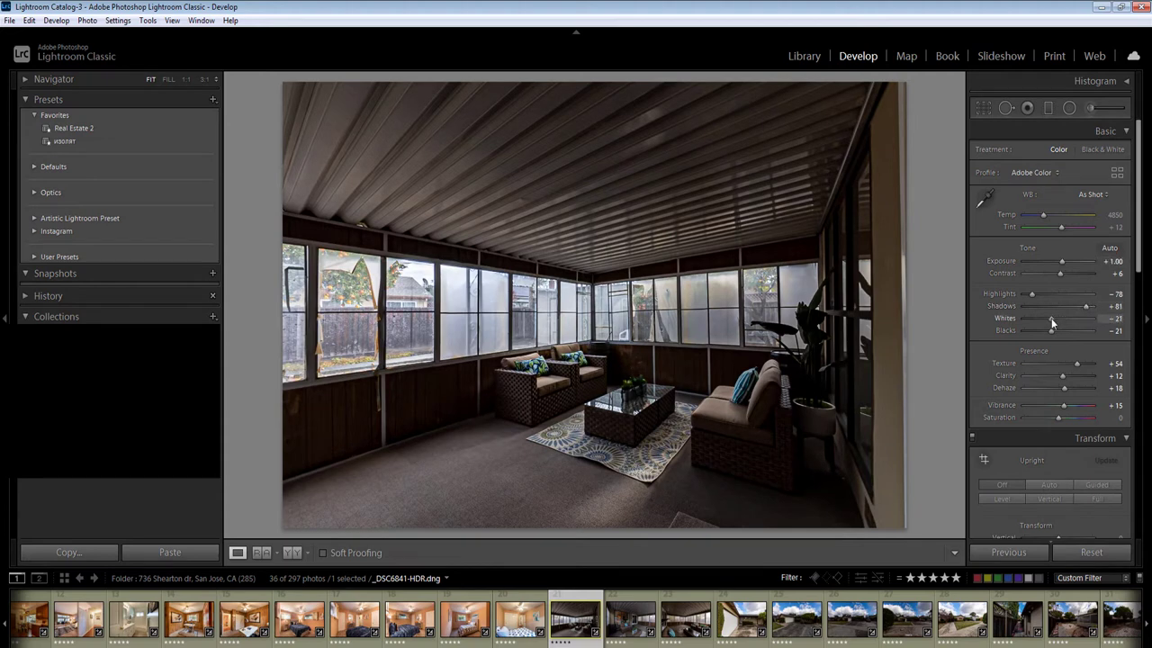
# Add a radial filter over the patio ceiling with Exposure 1.00 and another over the sofa and potted plant with Exposure 0.30
pyautogui.hotkey('shift', 'm')
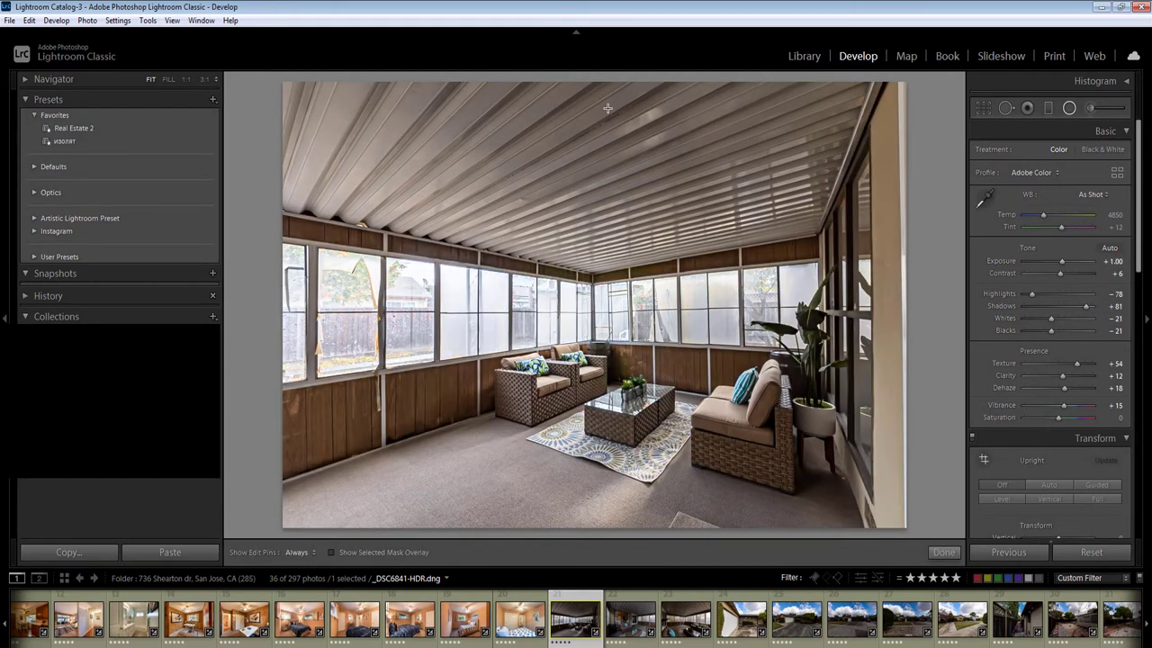
pyautogui.moveTo(990, 255); pyautogui.dragTo(989, 255)
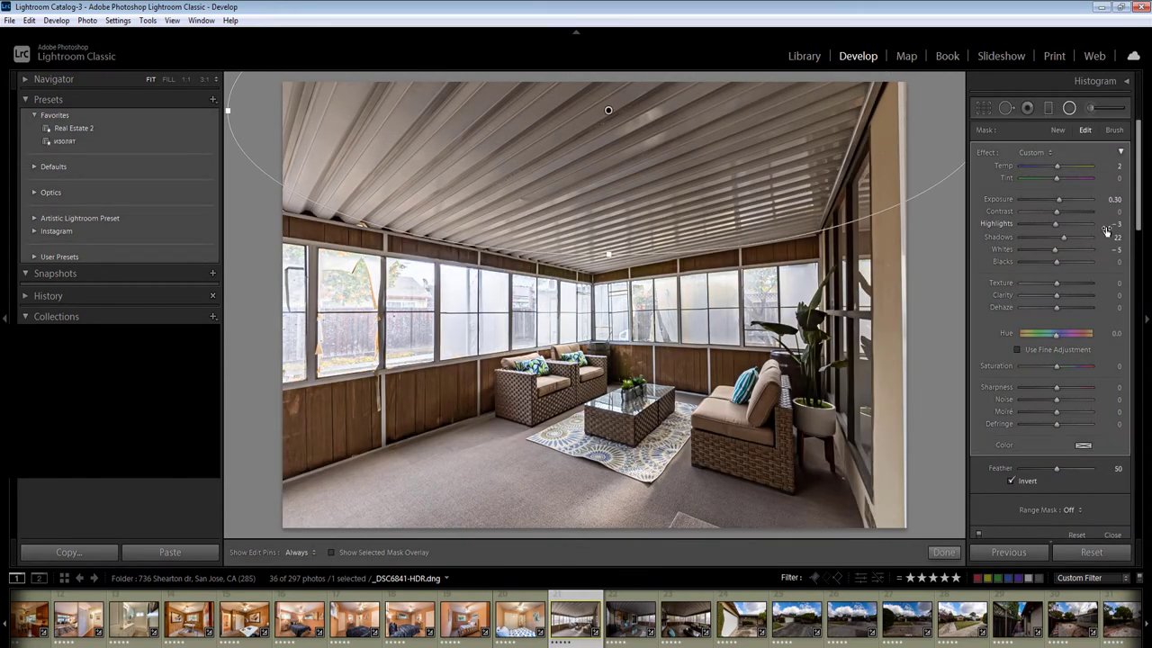
pyautogui.click(1112, 199)
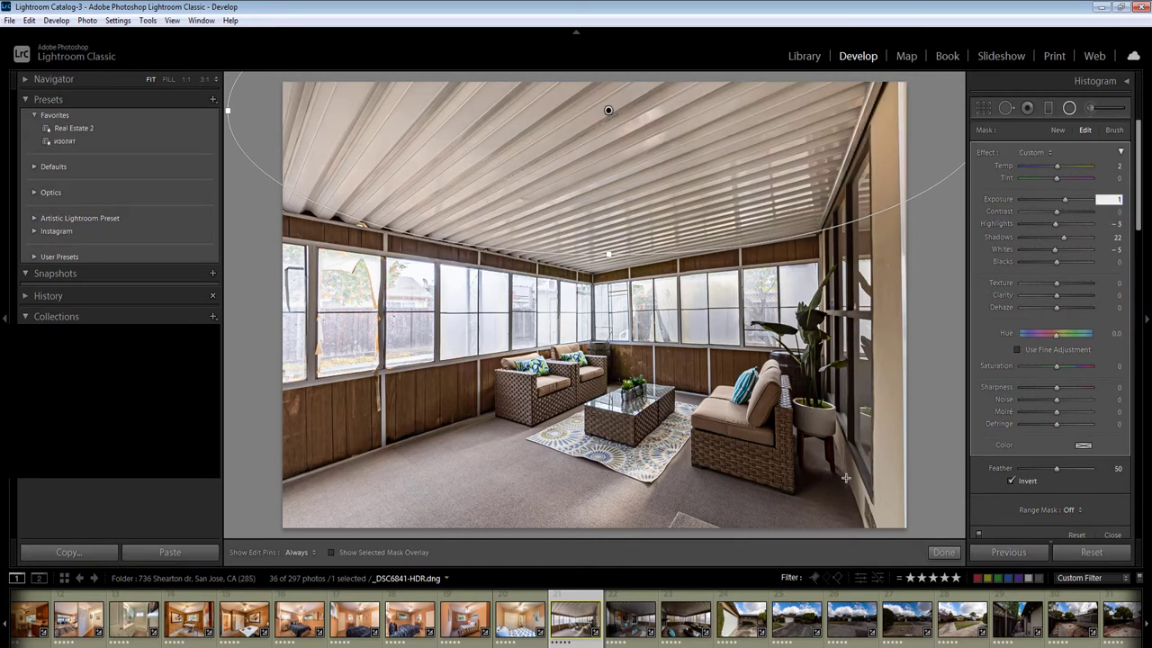
pyautogui.moveTo(809, 470); pyautogui.dragTo(964, 590)
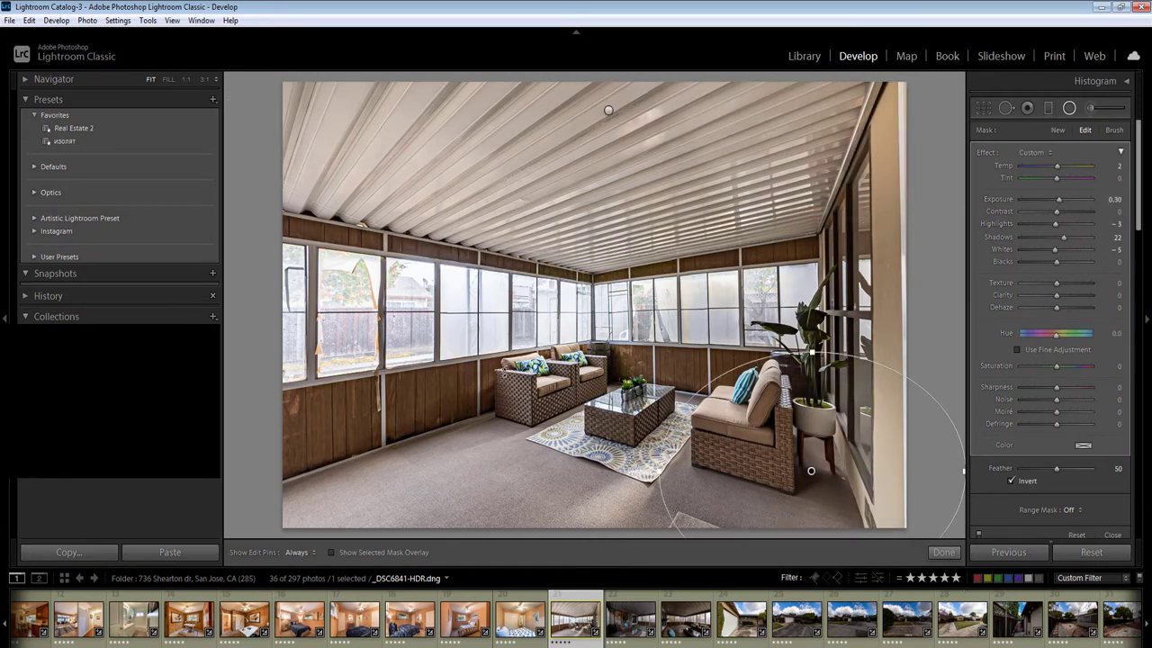
# Close the filter tool and synchronize this patio photo's settings to the two following patio photos
pyautogui.press('Return')
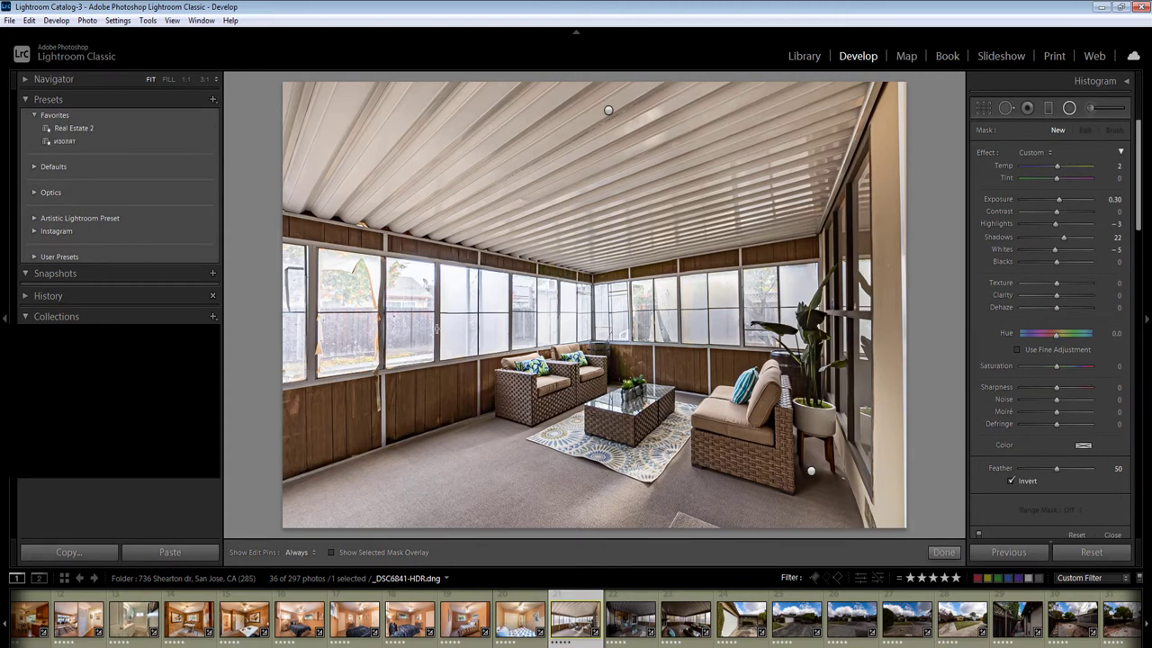
pyautogui.keyDown('shift'); pyautogui.click(684, 617); pyautogui.keyUp('shift')
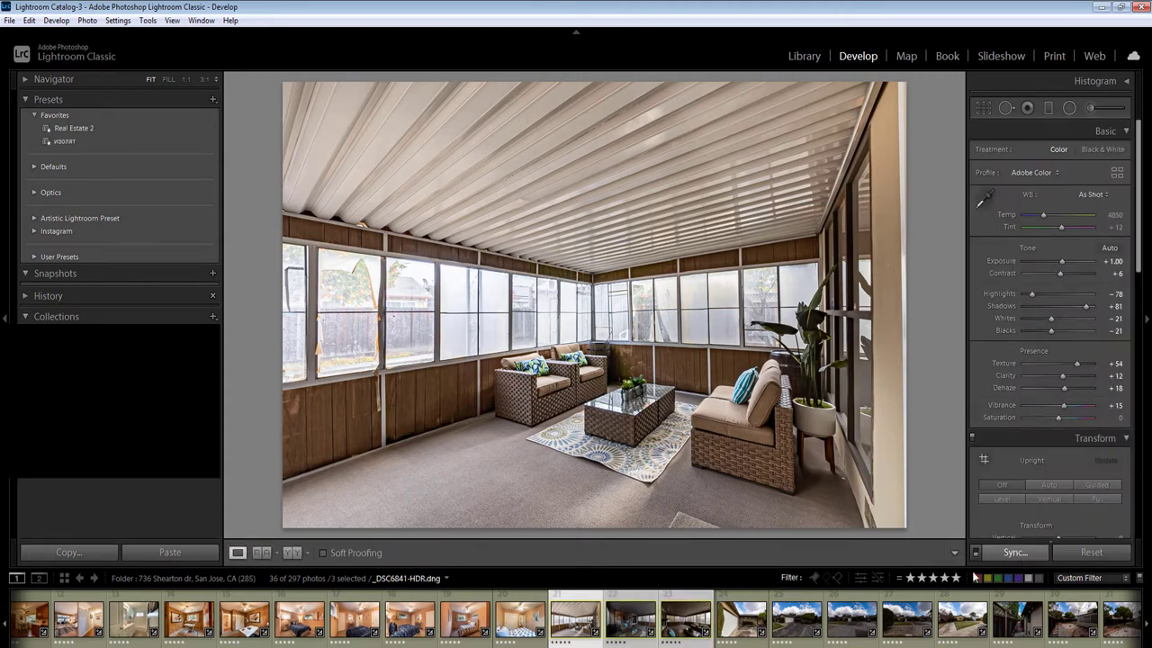
pyautogui.click(1014, 551)
pyautogui.press('Return')
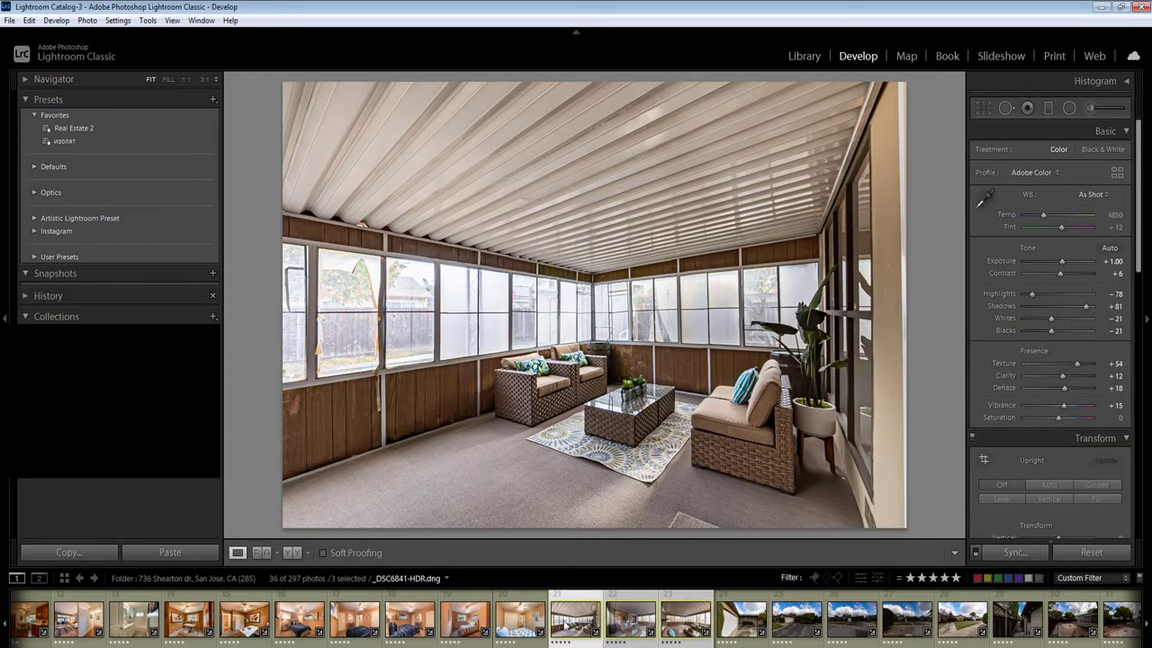
# Create virtual copies of the three patio photos and synchronize Exposure -0.70 and Temp 5150 across the copies
pyautogui.rightClick(563, 622)
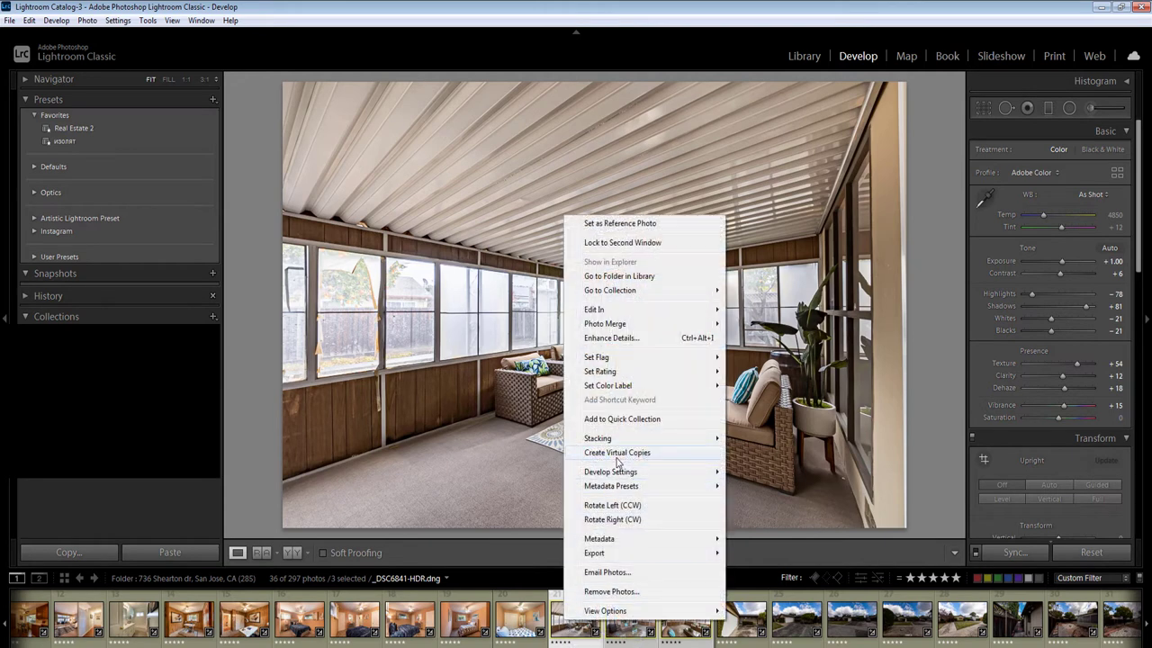
pyautogui.click(1113, 261)
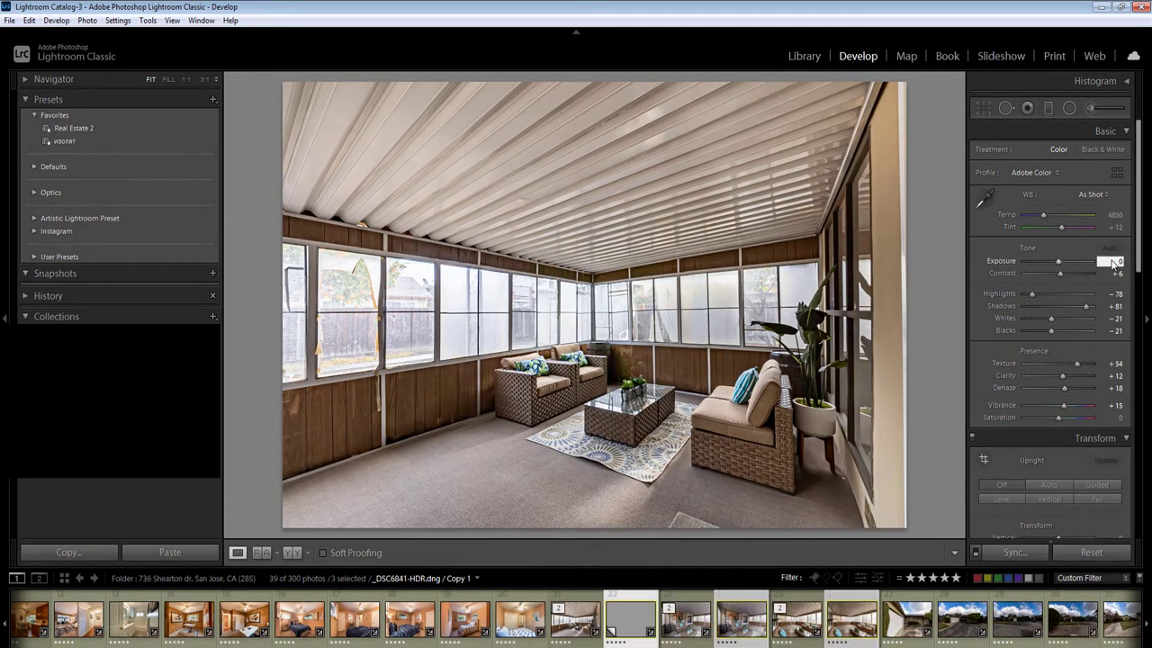
pyautogui.write('-0.8')
pyautogui.click(1113, 216)
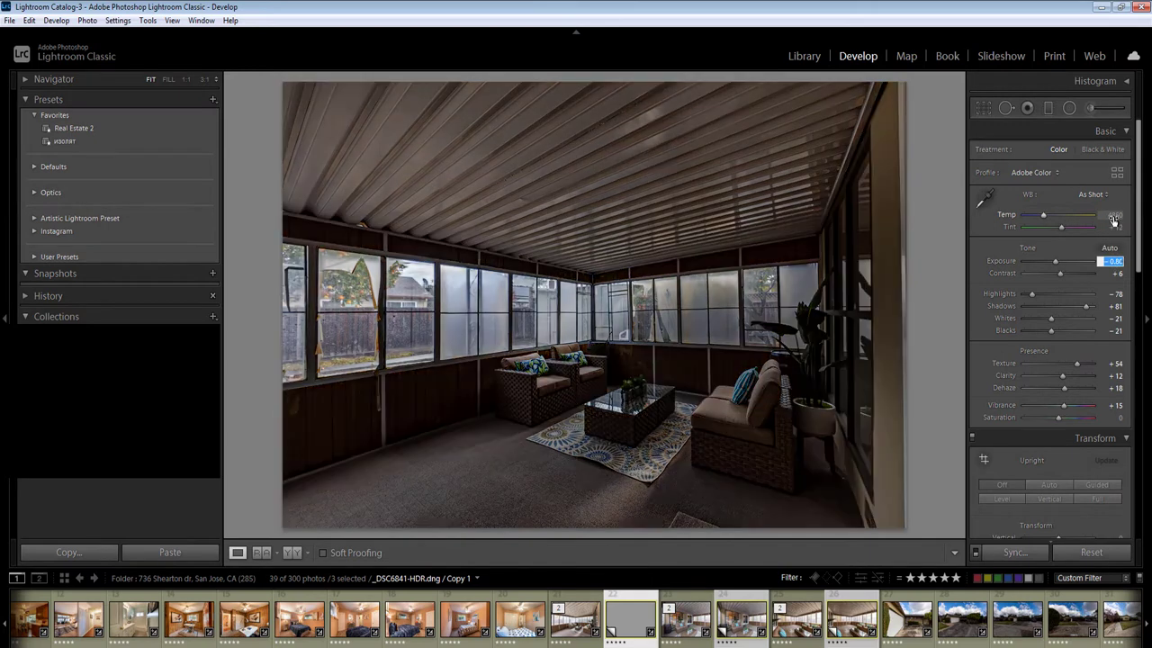
pyautogui.click(1114, 260)
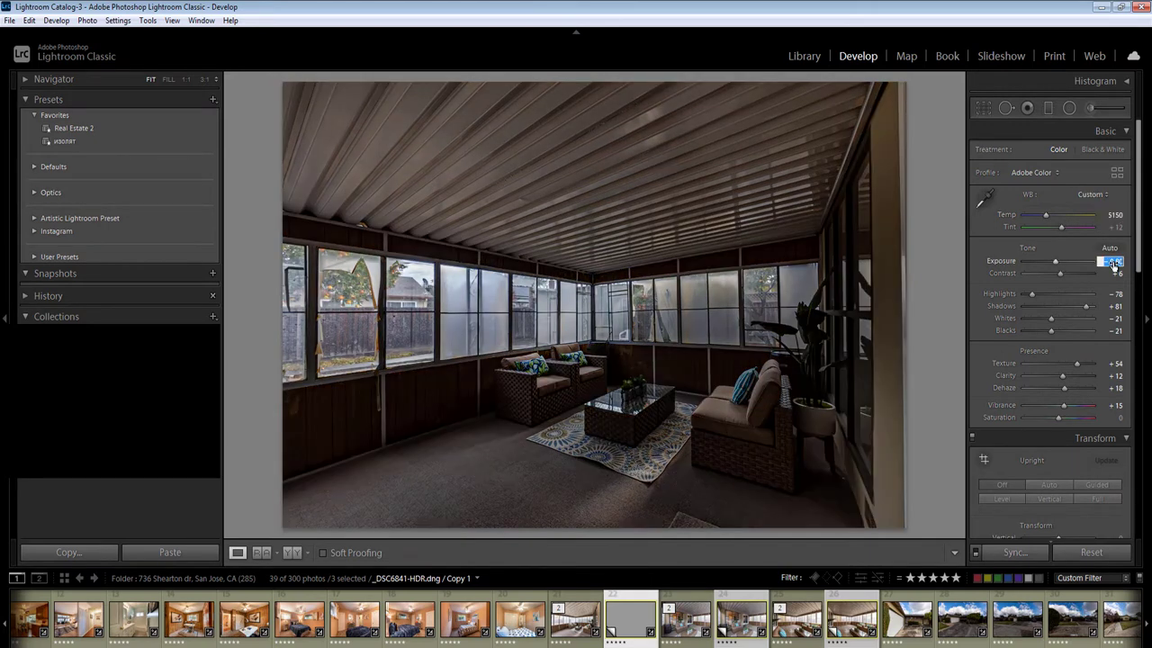
pyautogui.write('-0.7')
pyautogui.press('Return')
pyautogui.click(1028, 547)
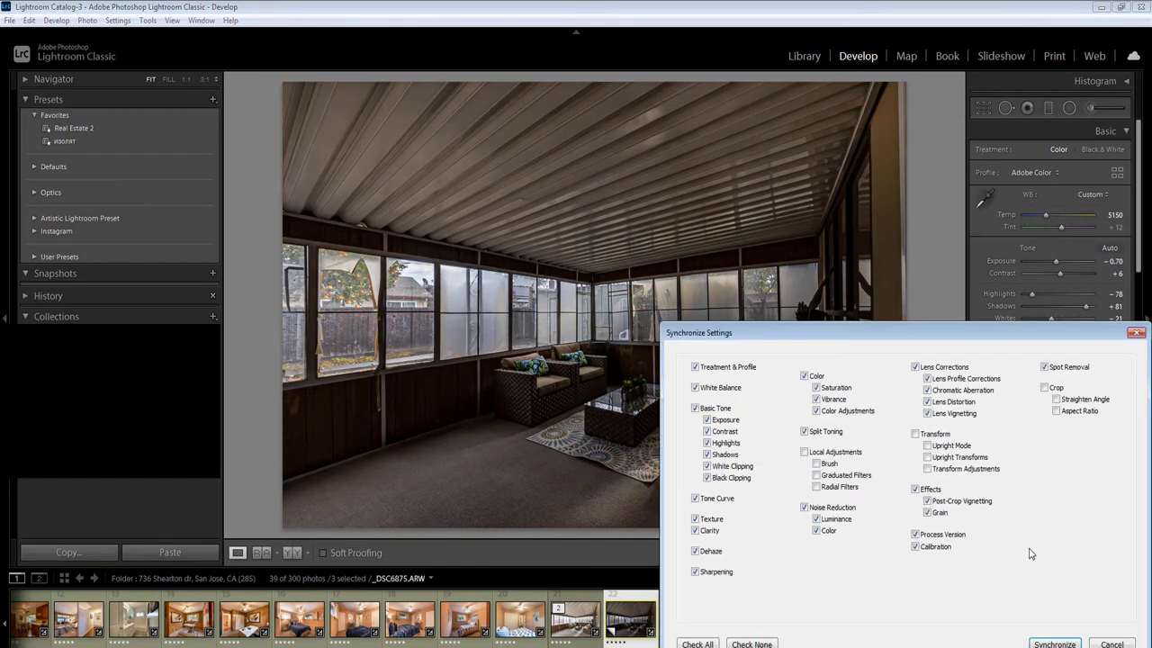
pyautogui.press('Return')
# In the original patio photo with the wooden barrel, set Exposure to +0.80
pyautogui.click(684, 633)
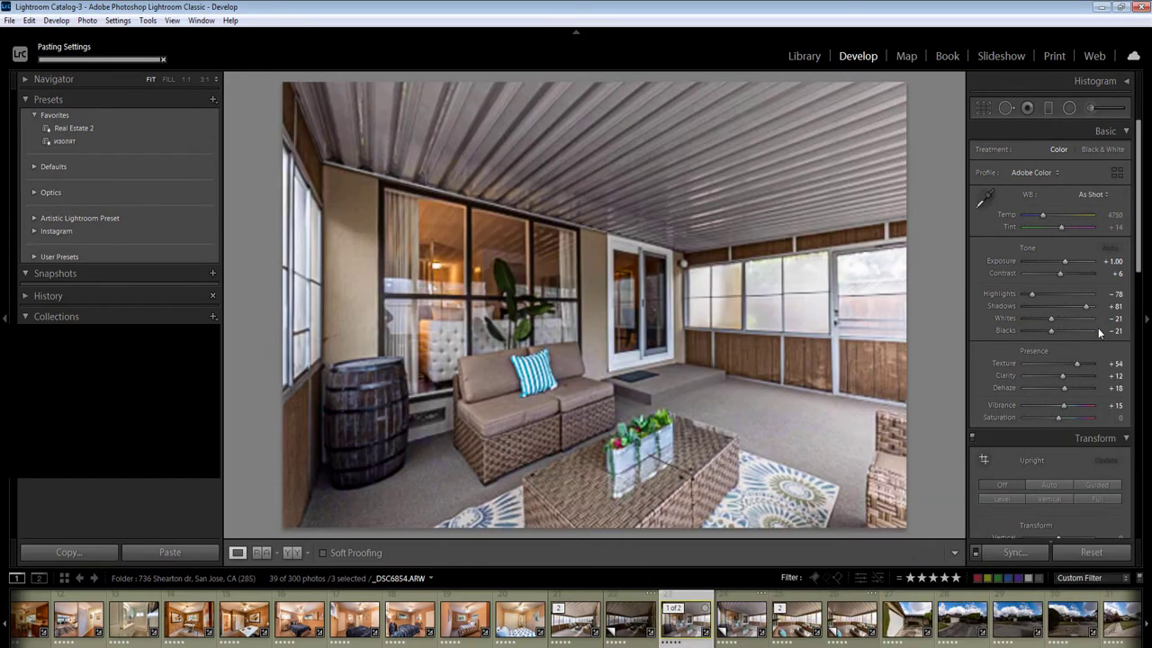
pyautogui.click(1113, 261)
pyautogui.press('Return')
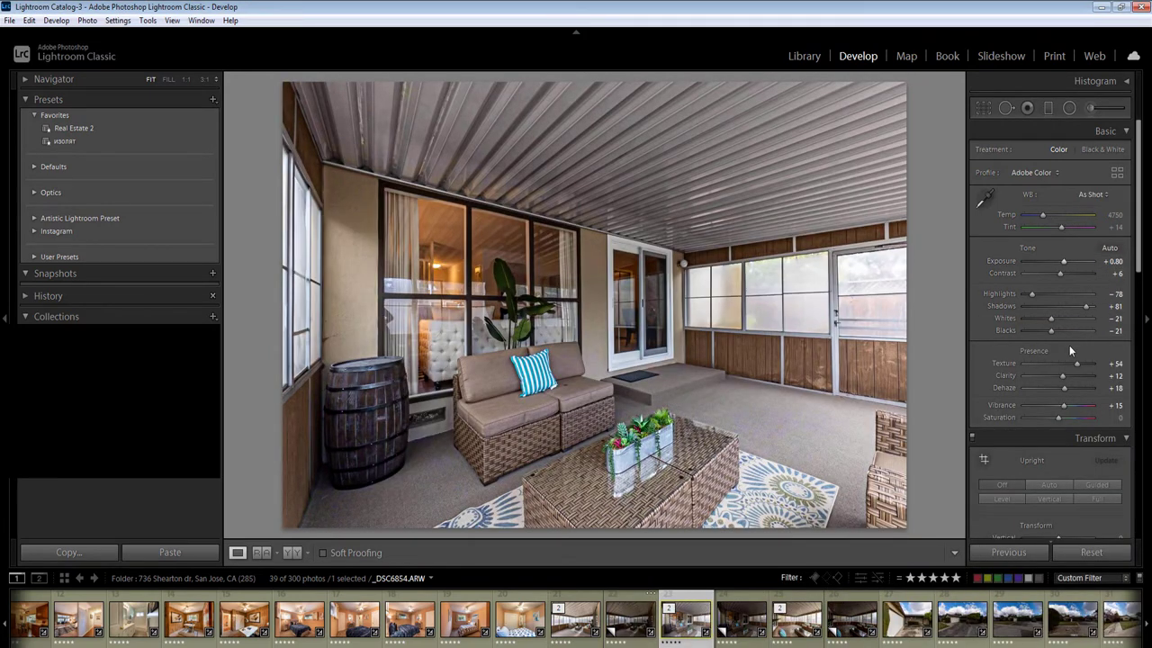
# Add a radial filter over the ceiling of the barrel patio photo and raise its Exposure above 0.30
pyautogui.hotkey('shift', 'm')
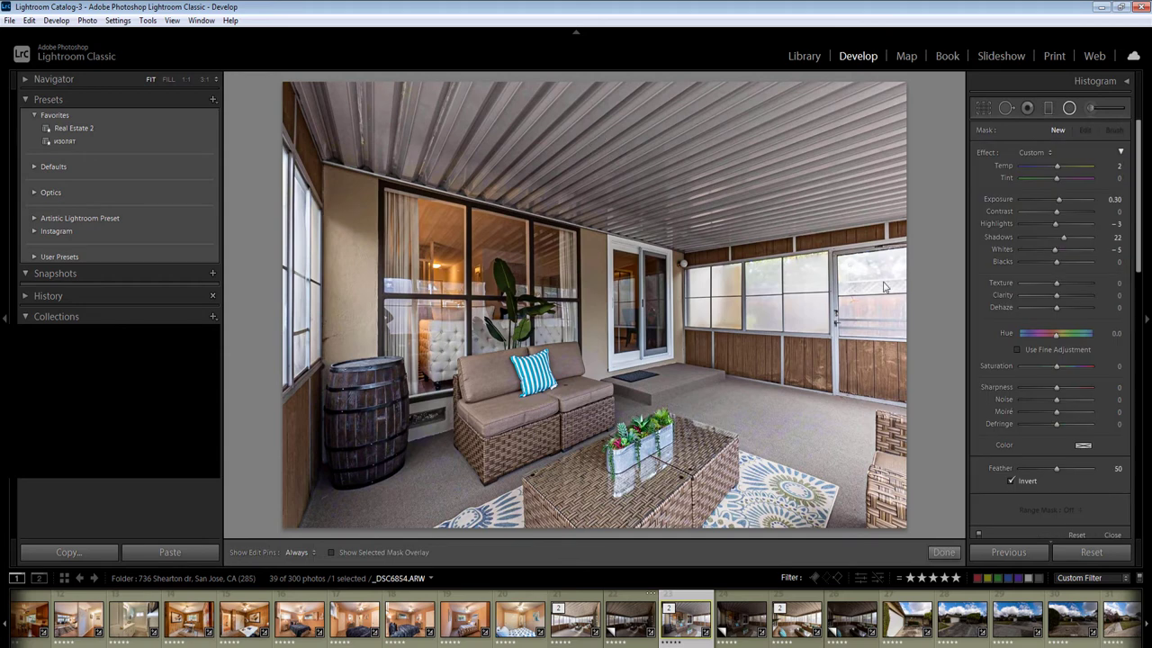
pyautogui.moveTo(883, 287); pyautogui.dragTo(935, 303)
pyautogui.click(1112, 199)
pyautogui.press('Up')
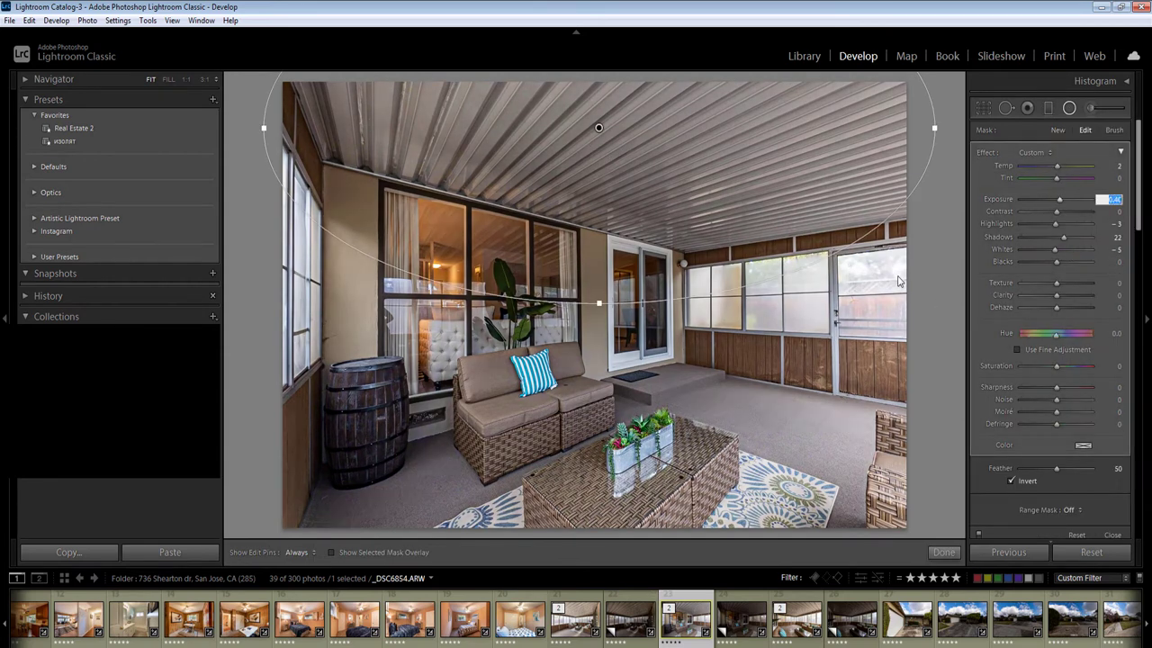
pyautogui.press('Up')
# Add a radial filter over the far door and wood-paneled wall with Exposure -0.40 and Temp 10, and another beside the sofa with Exposure 0.30
pyautogui.moveTo(851, 361); pyautogui.dragTo(1020, 543)
pyautogui.click(1113, 200)
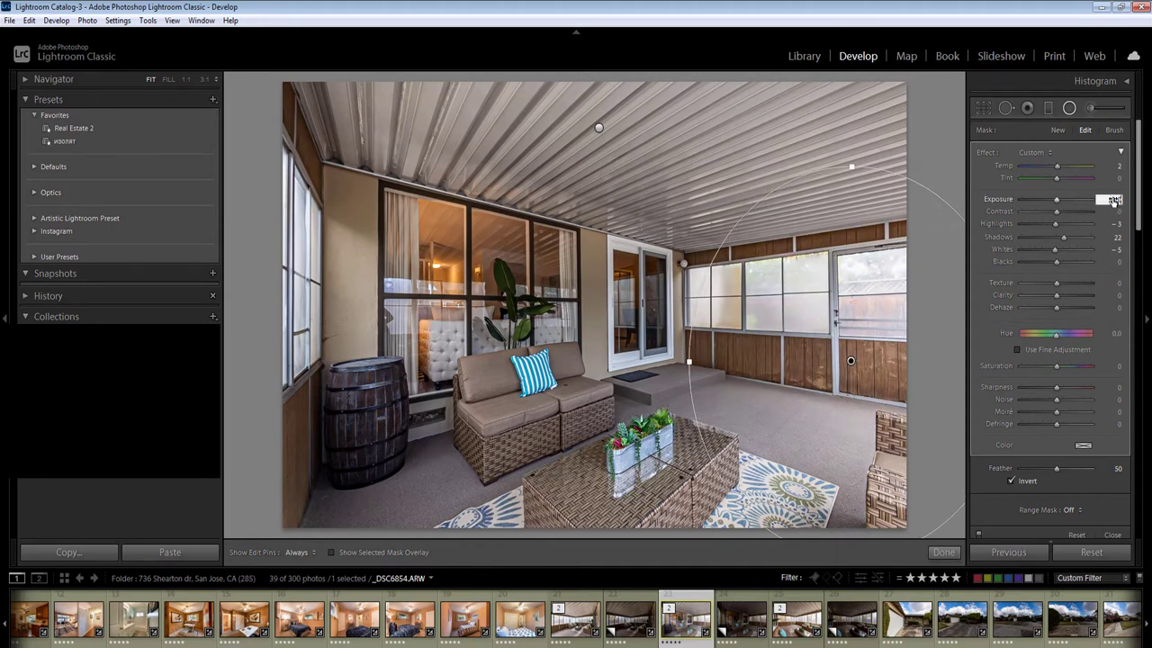
pyautogui.click(1116, 167)
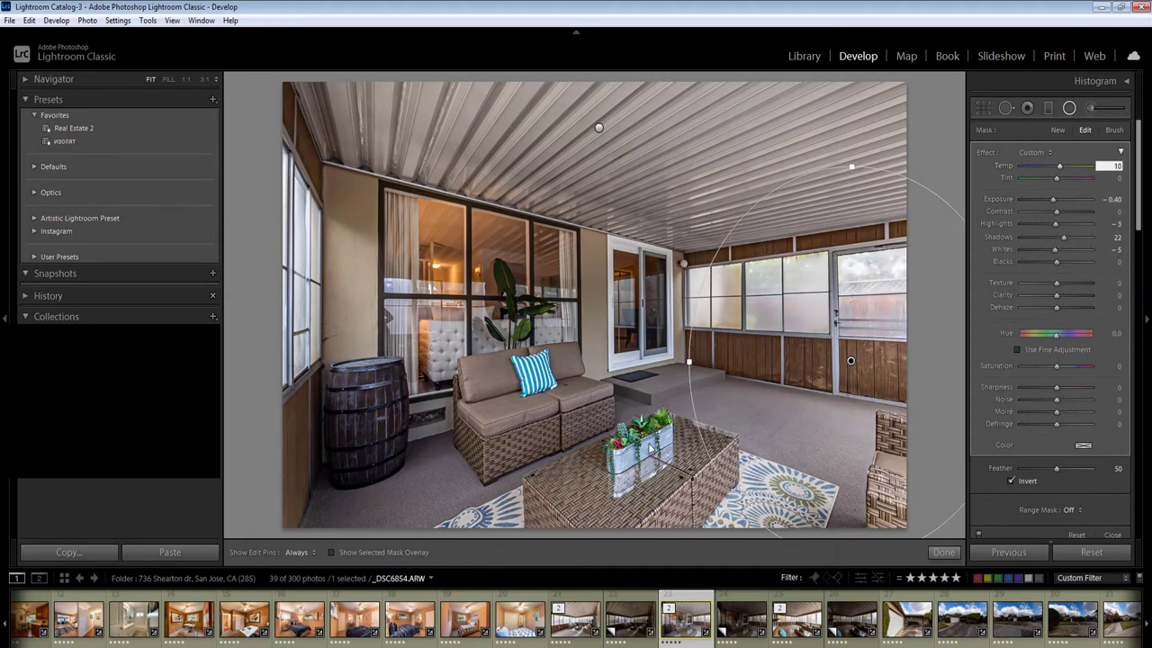
pyautogui.press('Return')
pyautogui.click(943, 552)
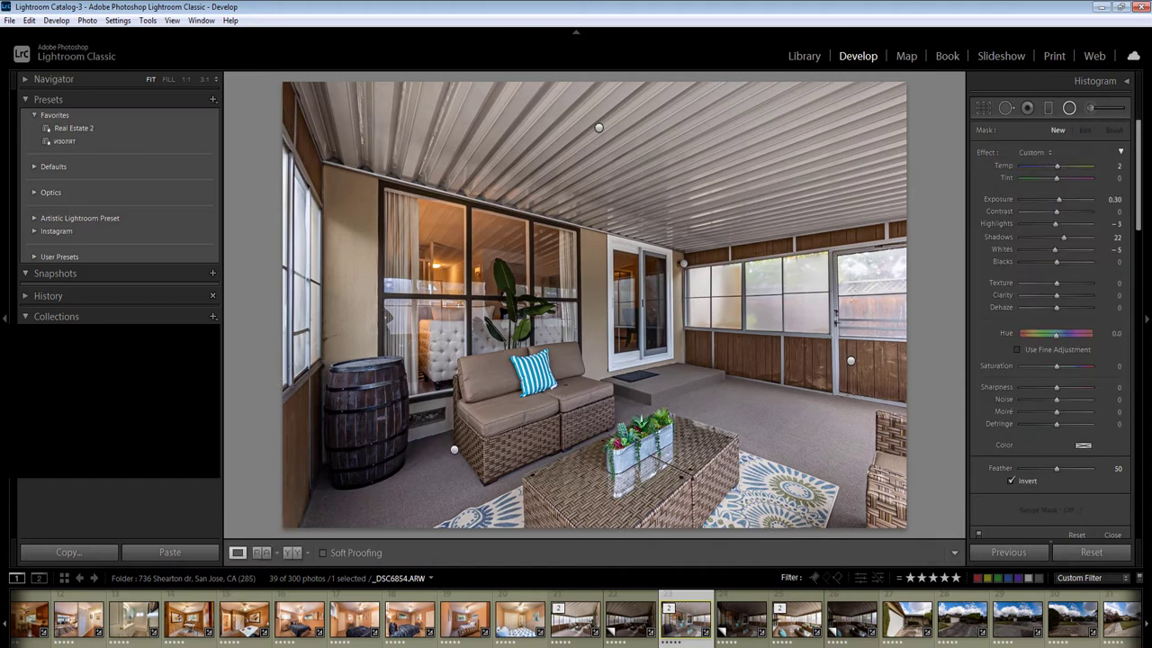
# Apply Auto Upright to the barrel patio photo and remove its dark virtual copy
pyautogui.click(1054, 484)
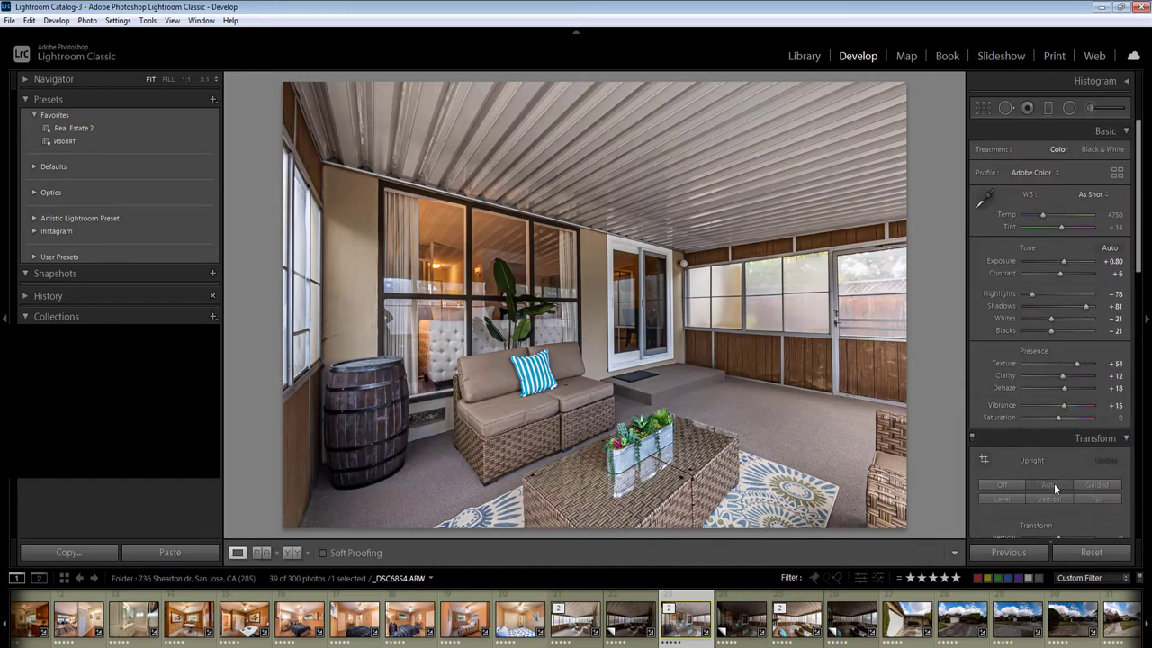
pyautogui.press('Right')
pyautogui.hotkey('ctrl', "'")
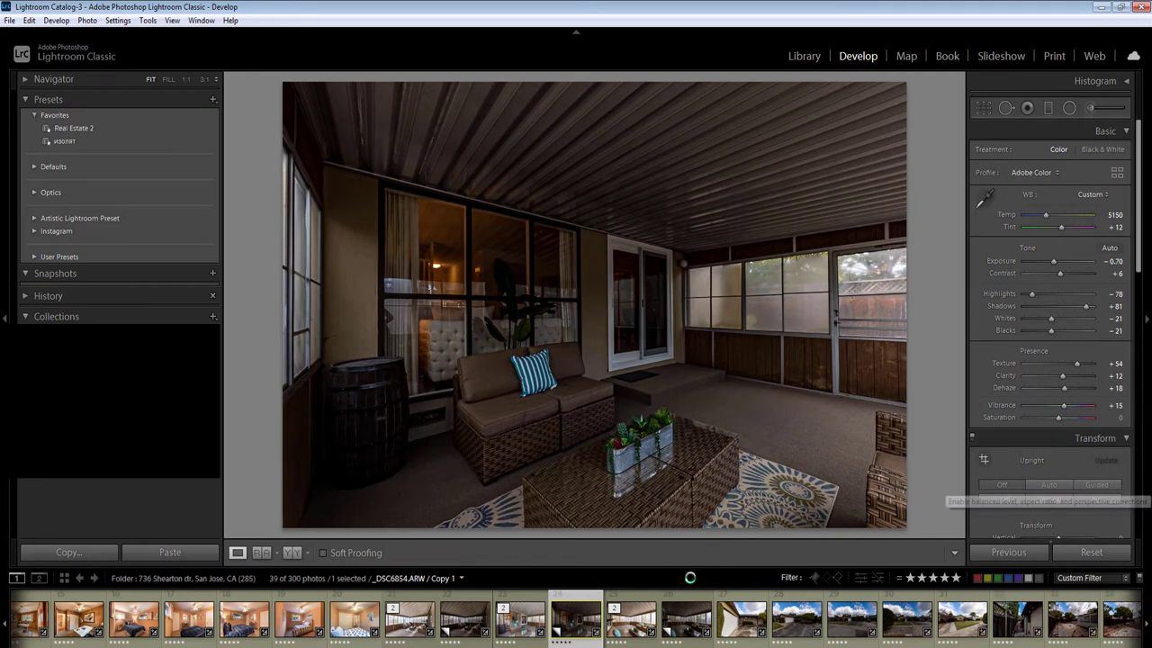
pyautogui.press('Delete')
pyautogui.click(598, 342)
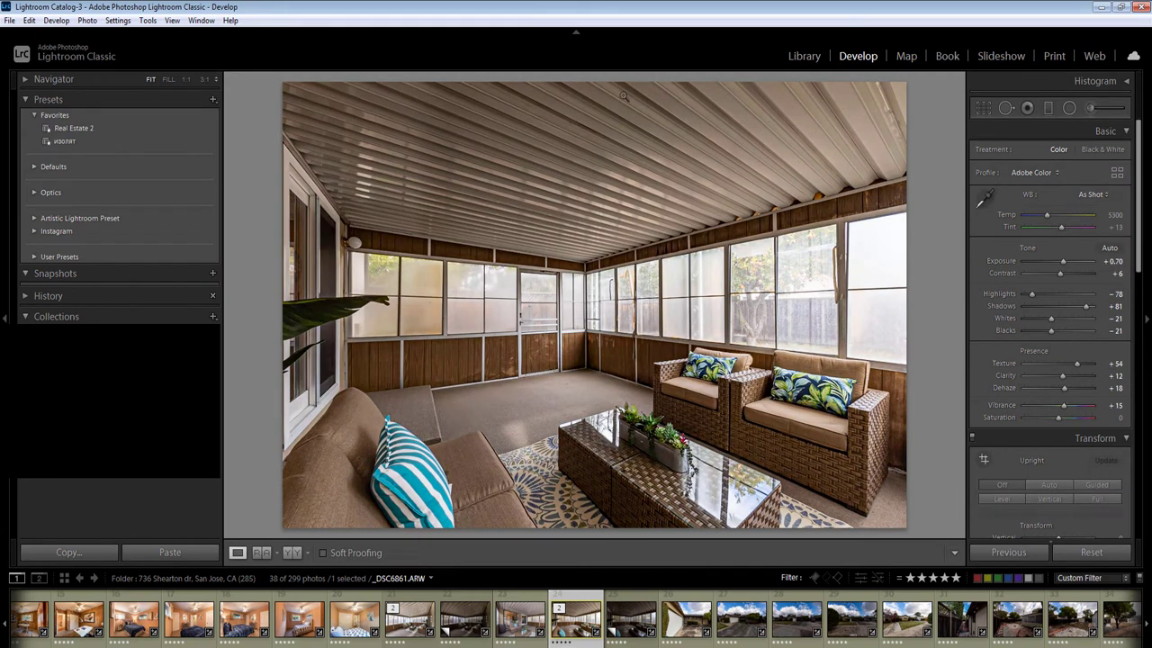
# In the next patio photo with the striped pillow, add a radial filter over the ceiling with Exposure 0.90
pyautogui.hotkey('shift', 'm')
pyautogui.moveTo(576, 104); pyautogui.dragTo(1001, 270)
pyautogui.click(1112, 199)
pyautogui.write('1')
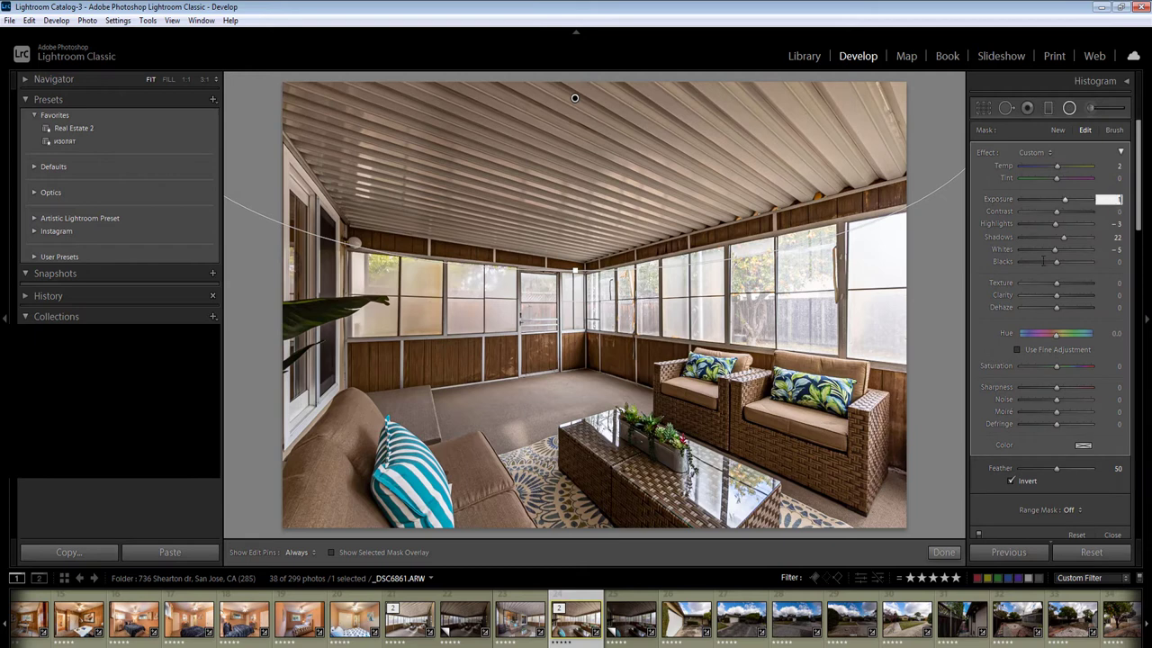
pyautogui.press('Return')
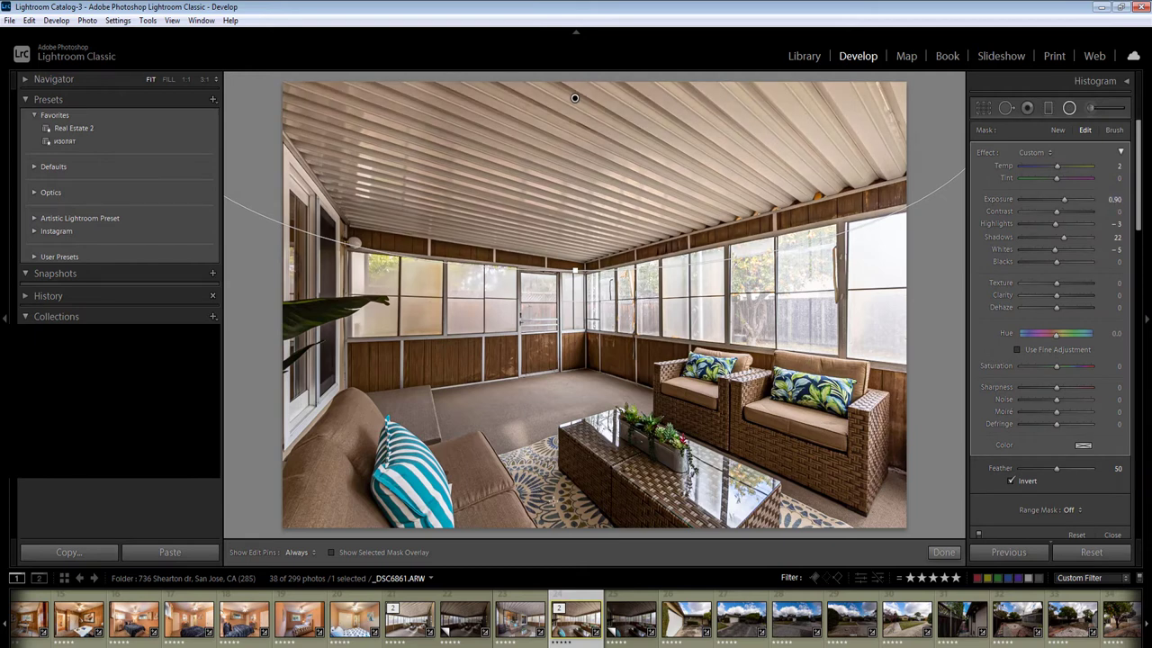
# Add radial filters with Exposure 0.30 over the sofa and the nearer armchair, and set the photo's overall Exposure to +0.50
pyautogui.moveTo(468, 509); pyautogui.dragTo(819, 340)
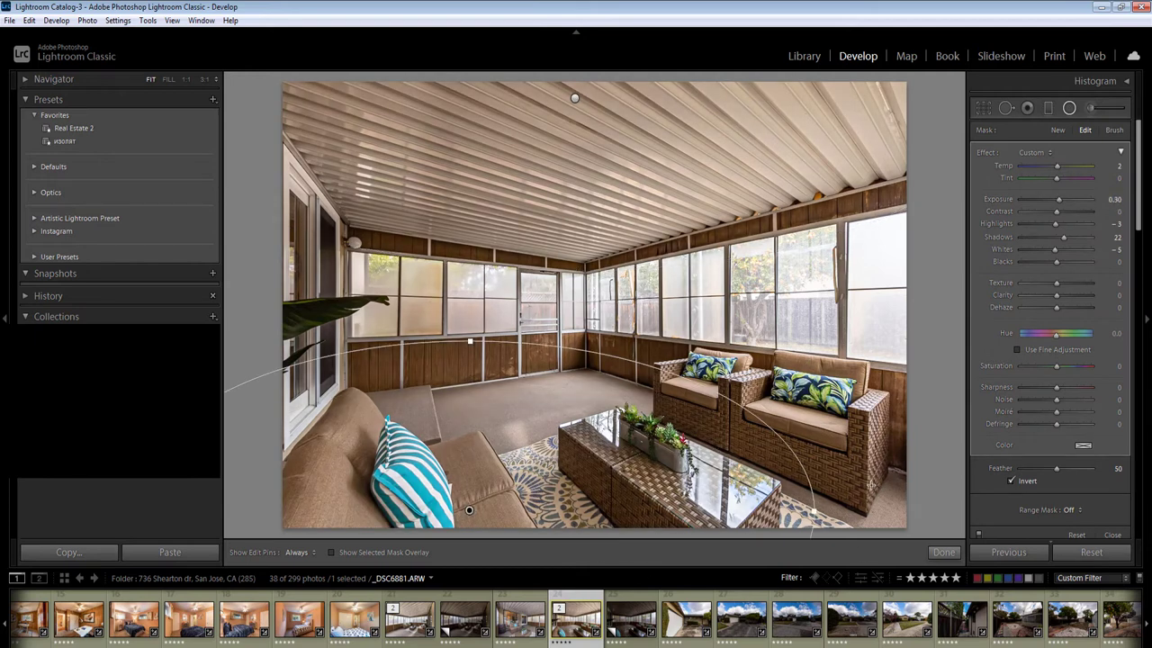
pyautogui.moveTo(876, 499); pyautogui.dragTo(971, 418)
pyautogui.click(943, 551)
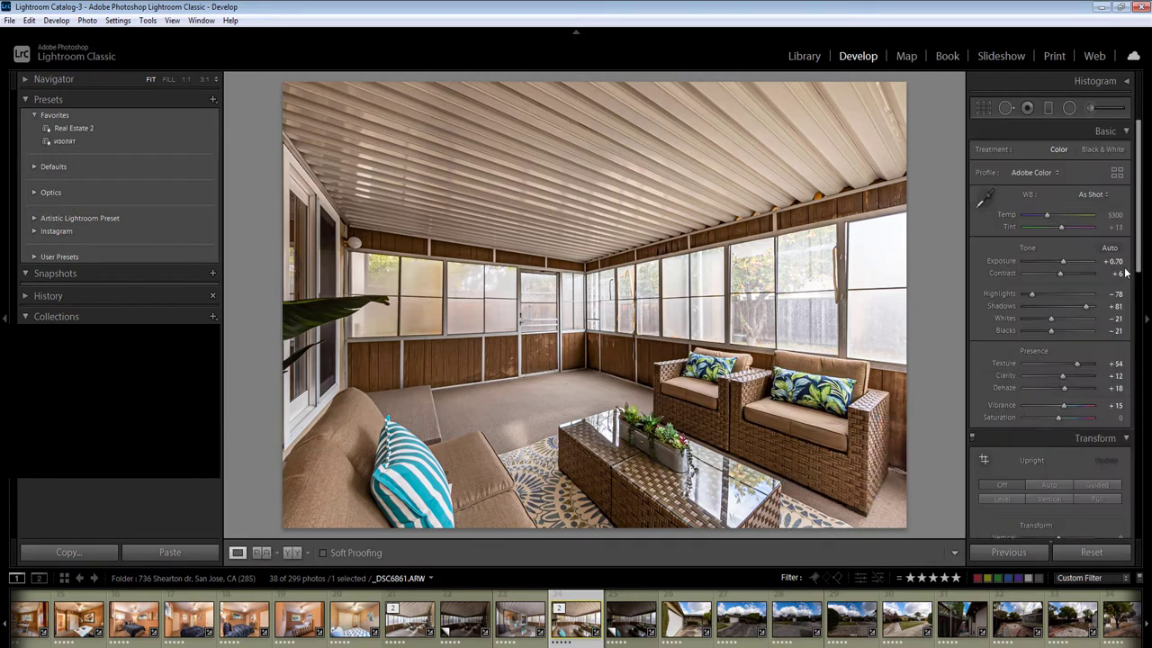
pyautogui.press('Return')
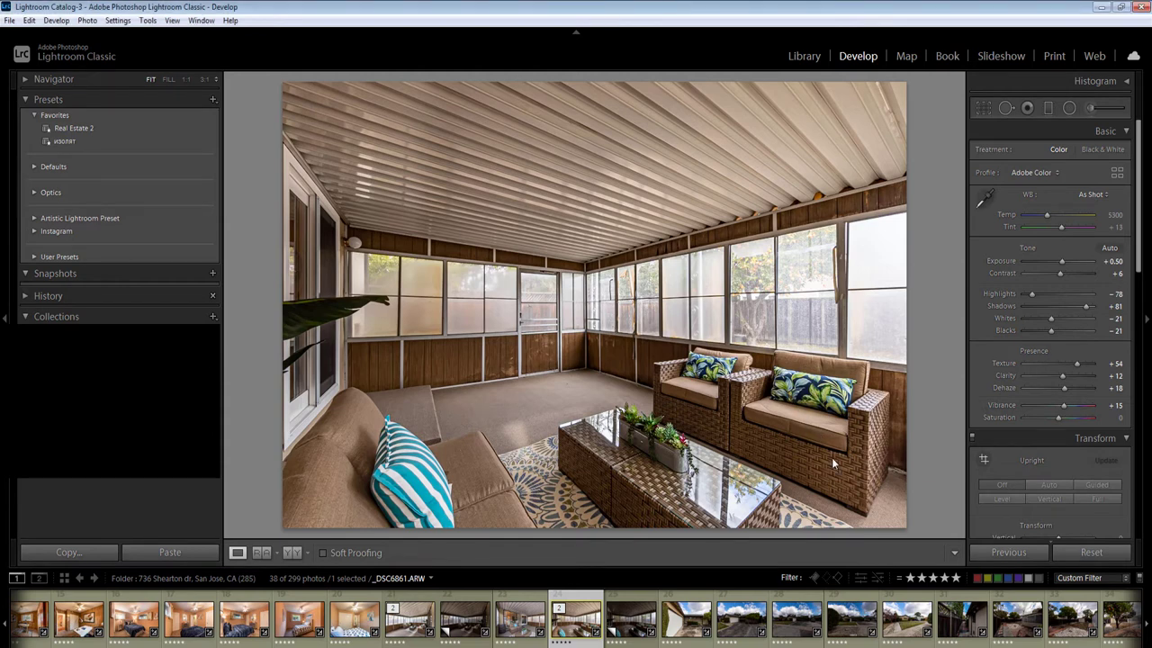
# In the exterior photo of the white garage door, set Whites to -23 and Exposure to -0.03
pyautogui.press('Right')
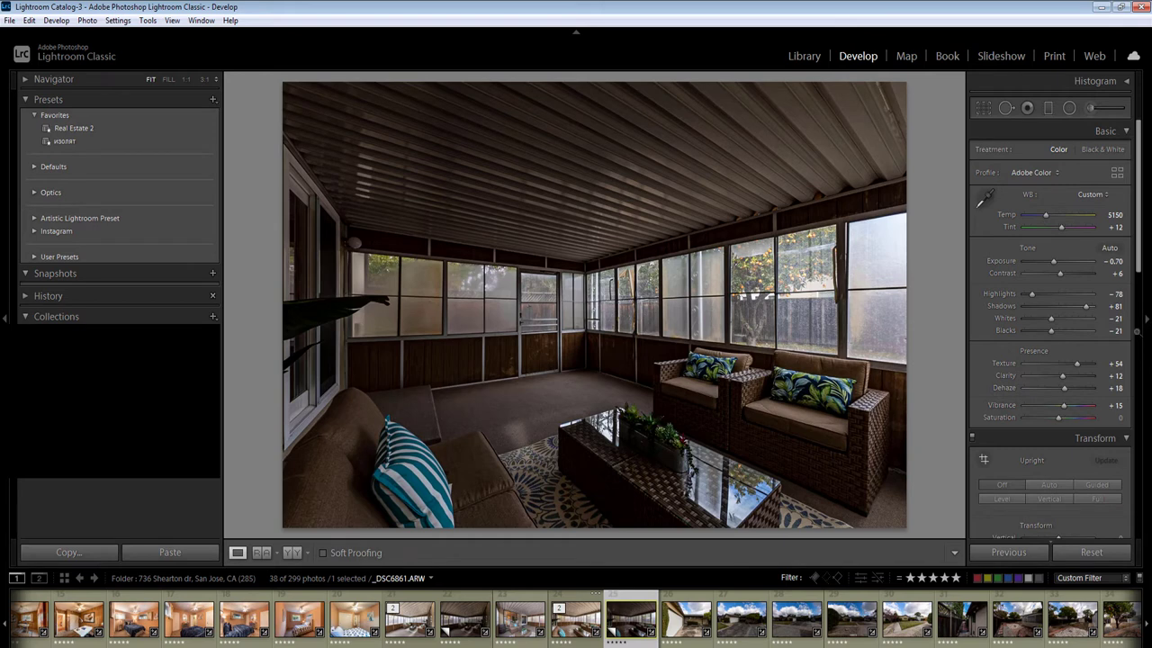
pyautogui.press('Right')
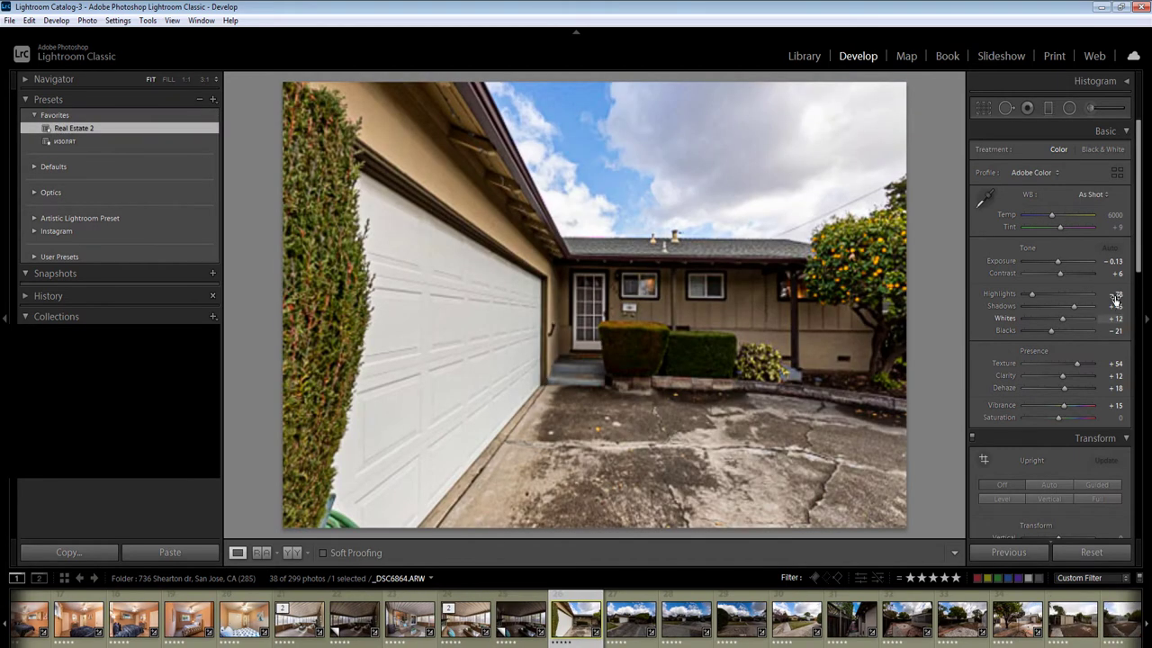
pyautogui.moveTo(1058, 320); pyautogui.dragTo(1054, 319)
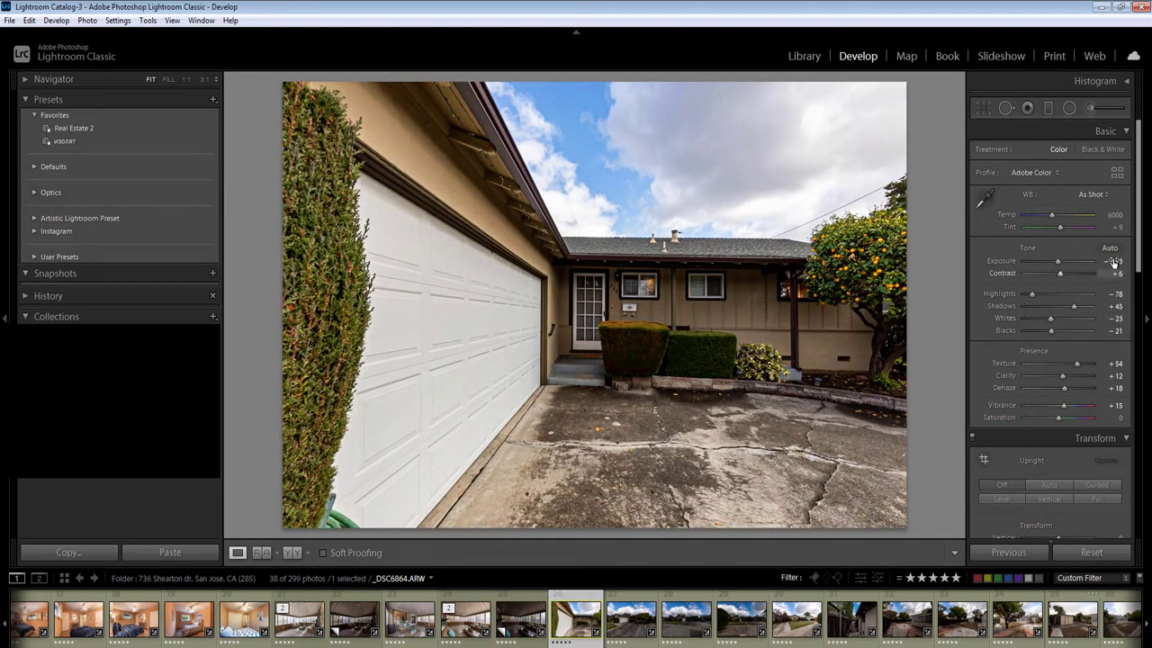
# Add a radial filter over the house front and orange tree, and apply Auto Upright to the photo
pyautogui.hotkey('shift', 'm')
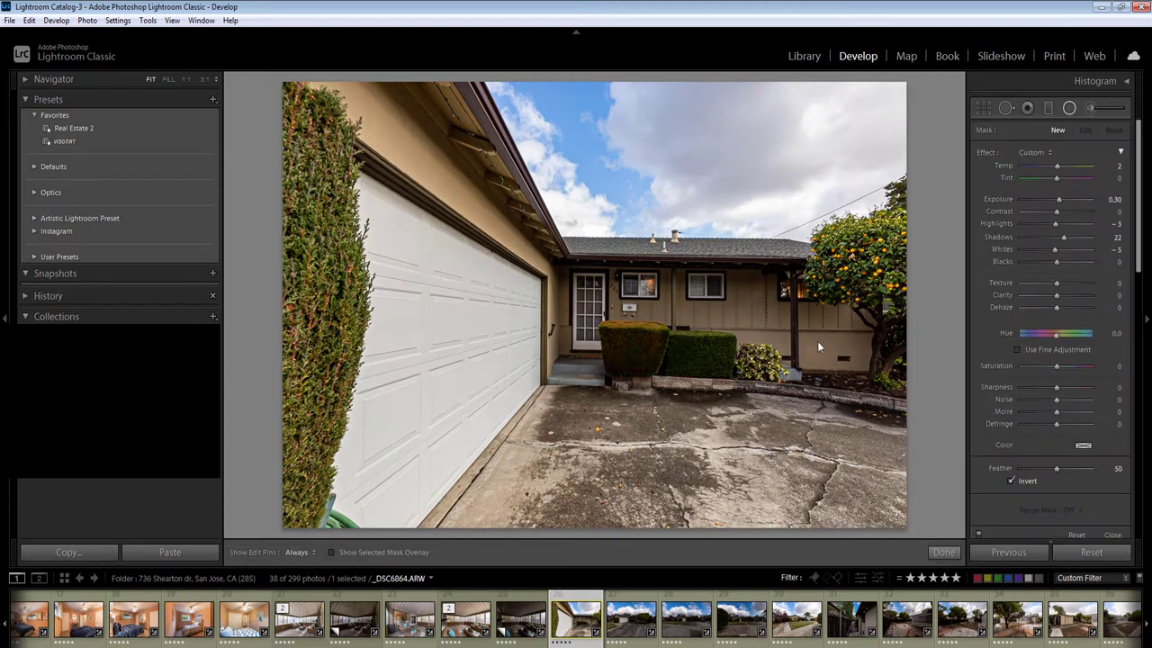
pyautogui.moveTo(763, 325); pyautogui.dragTo(1033, 423)
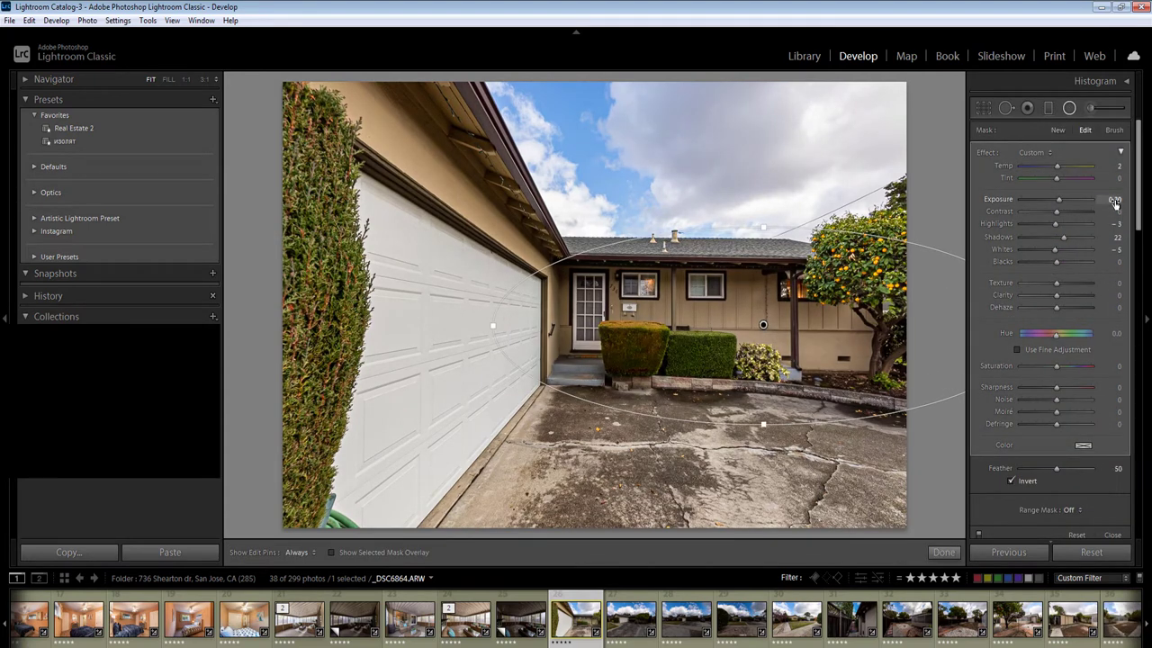
pyautogui.press('Return')
pyautogui.press('Return')
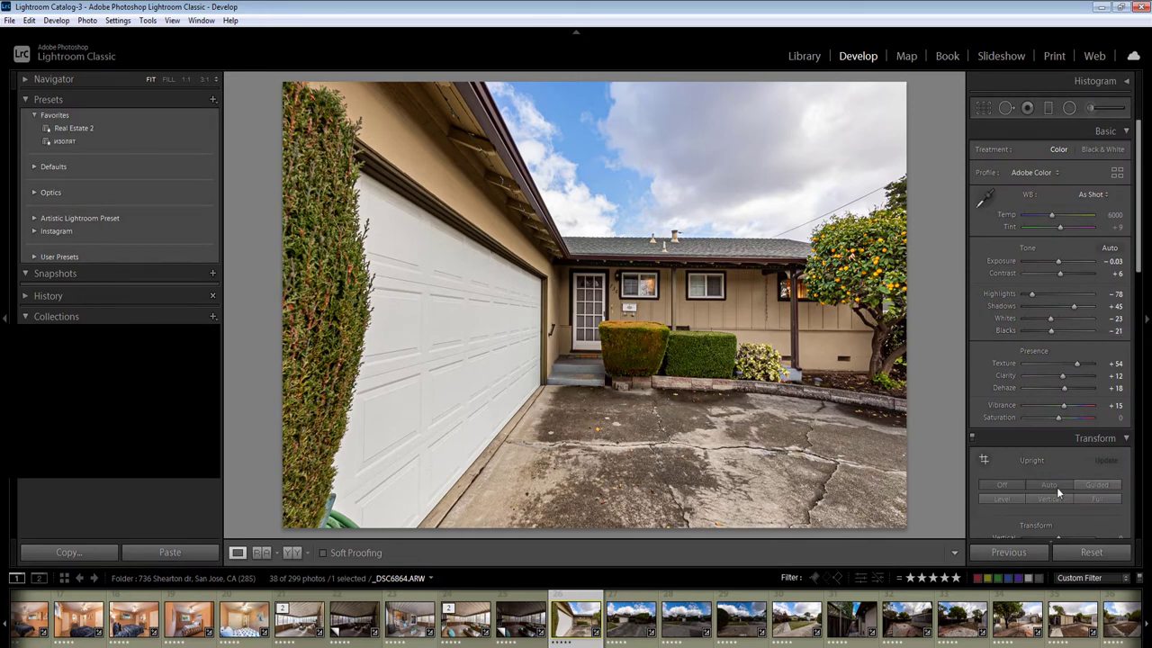
pyautogui.click(1056, 487)
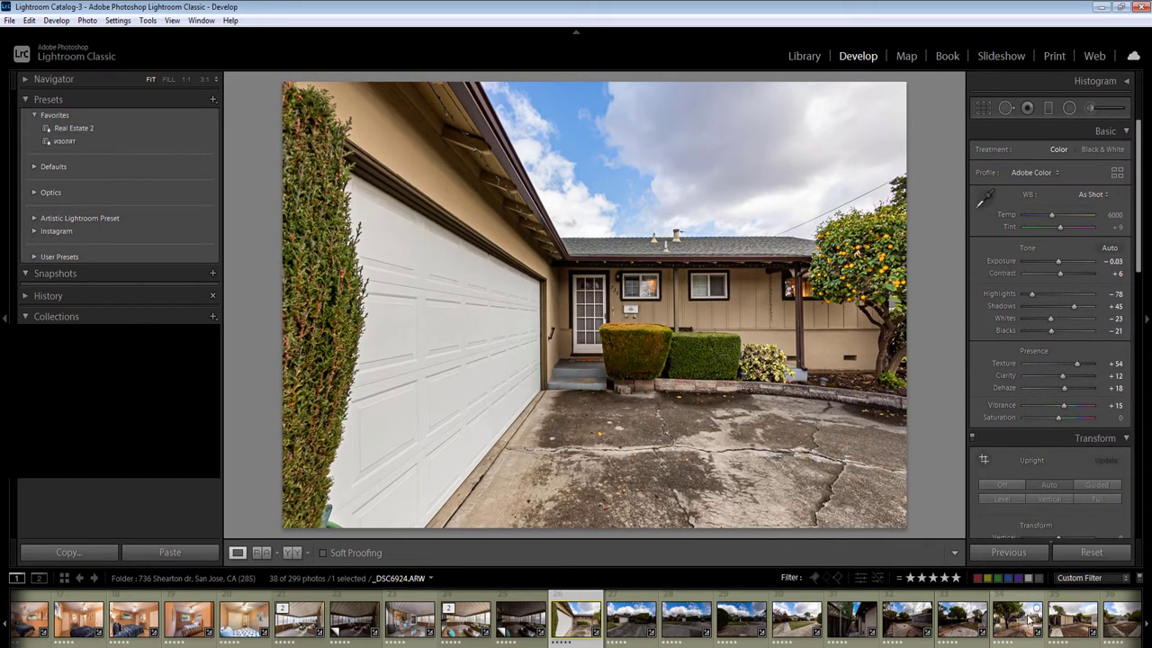
# Synchronize the garage photo's settings to the ten exterior photos that follow it
pyautogui.keyDown('shift'); pyautogui.click(1115, 625); pyautogui.keyUp('shift')
pyautogui.click(1008, 552)
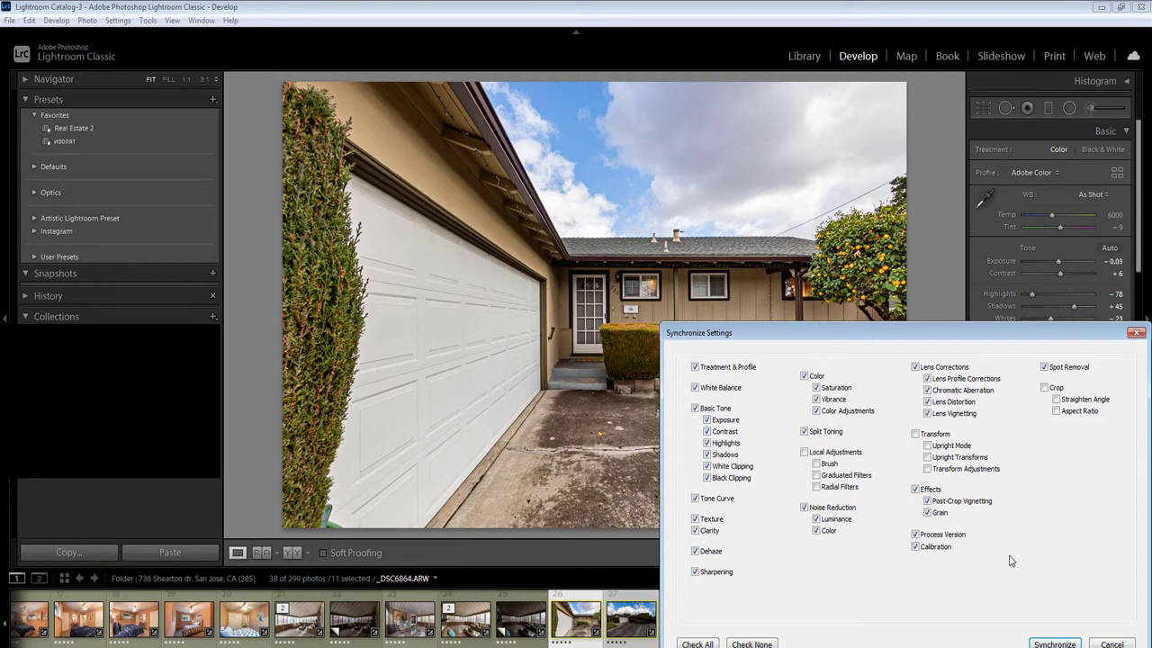
pyautogui.press('Return')
# Set Blue saturation to +20 across the selected exterior photos, and open the photo of the house with the wide driveway
pyautogui.moveTo(1138, 261); pyautogui.dragTo(1147, 443)
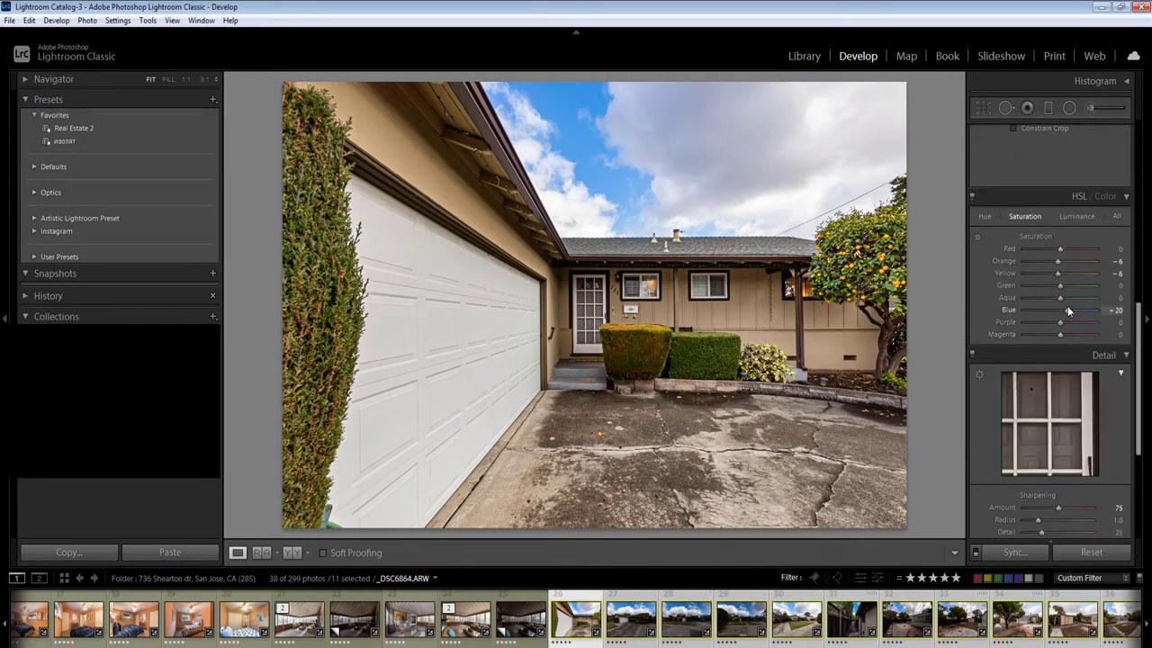
pyautogui.click(1014, 550)
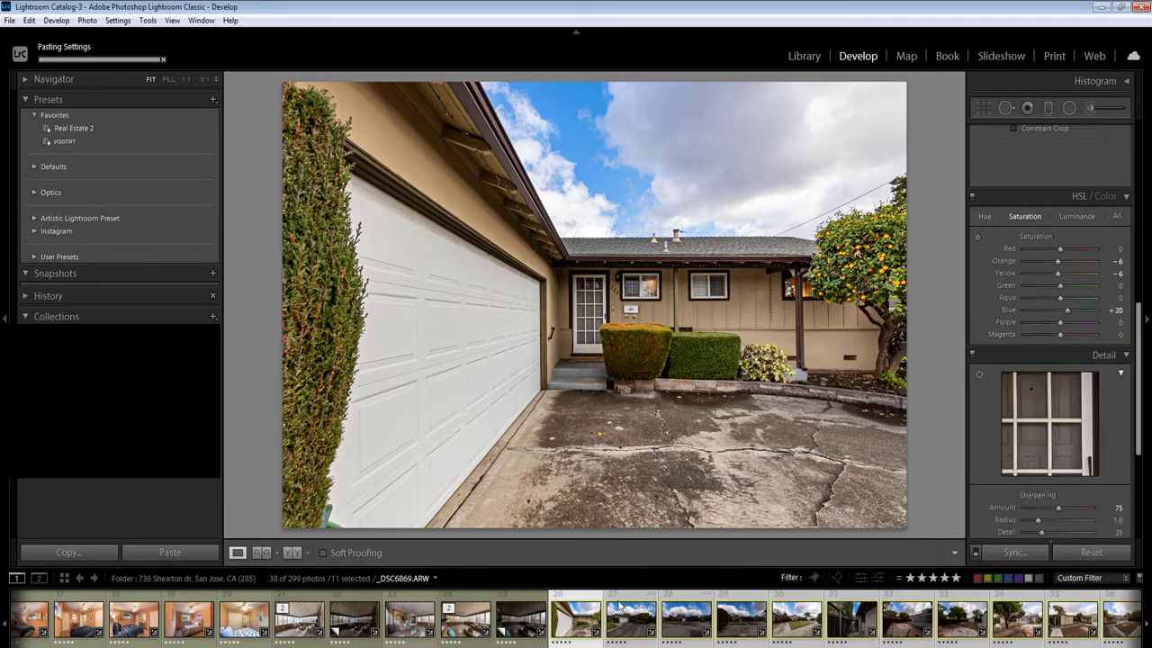
pyautogui.click(523, 625)
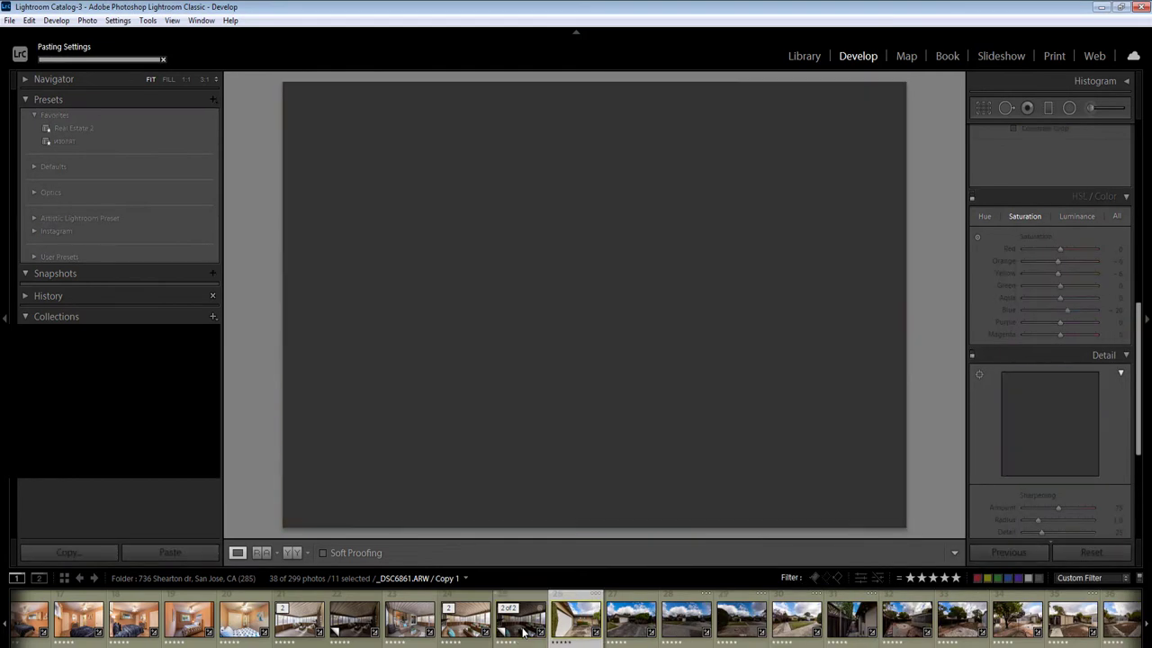
pyautogui.click(631, 619)
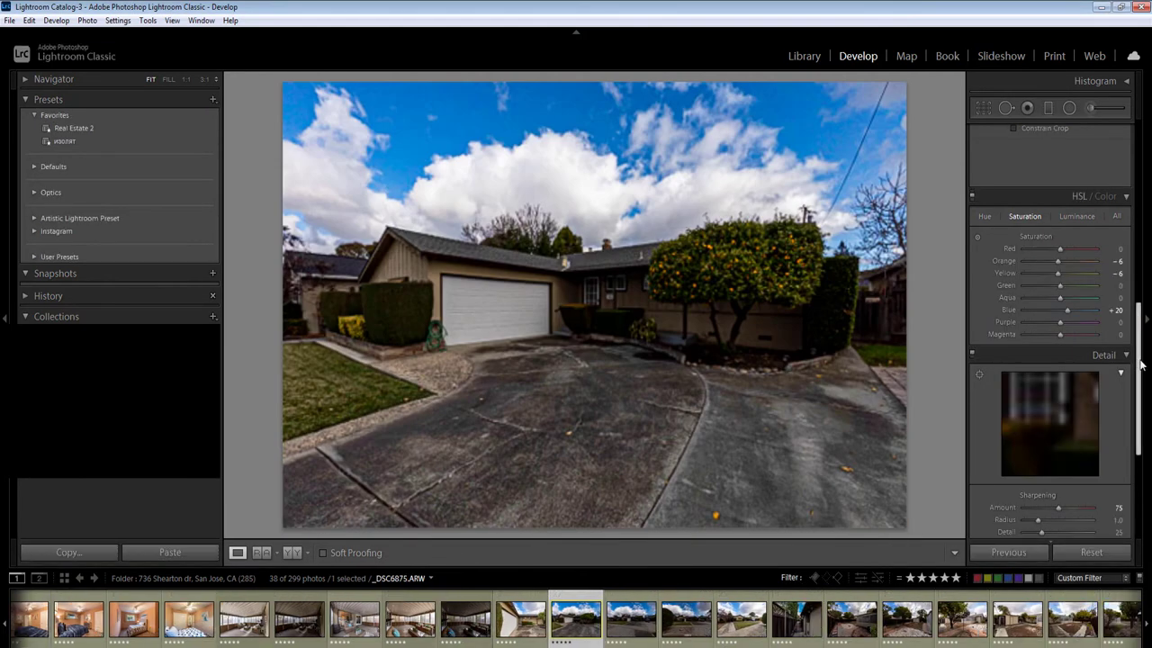
# Set the wide driveway photo's Exposure to +0.60
pyautogui.scroll(5, 1118, 236)
pyautogui.click(1116, 197)
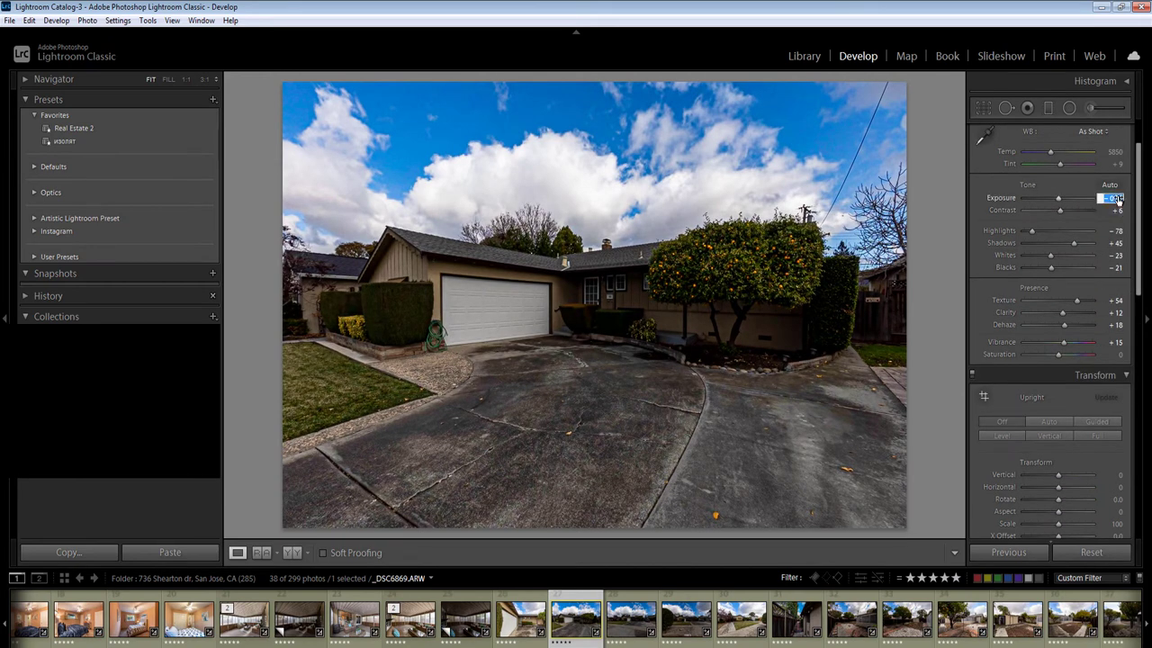
pyautogui.press('Down')
pyautogui.press('Down')
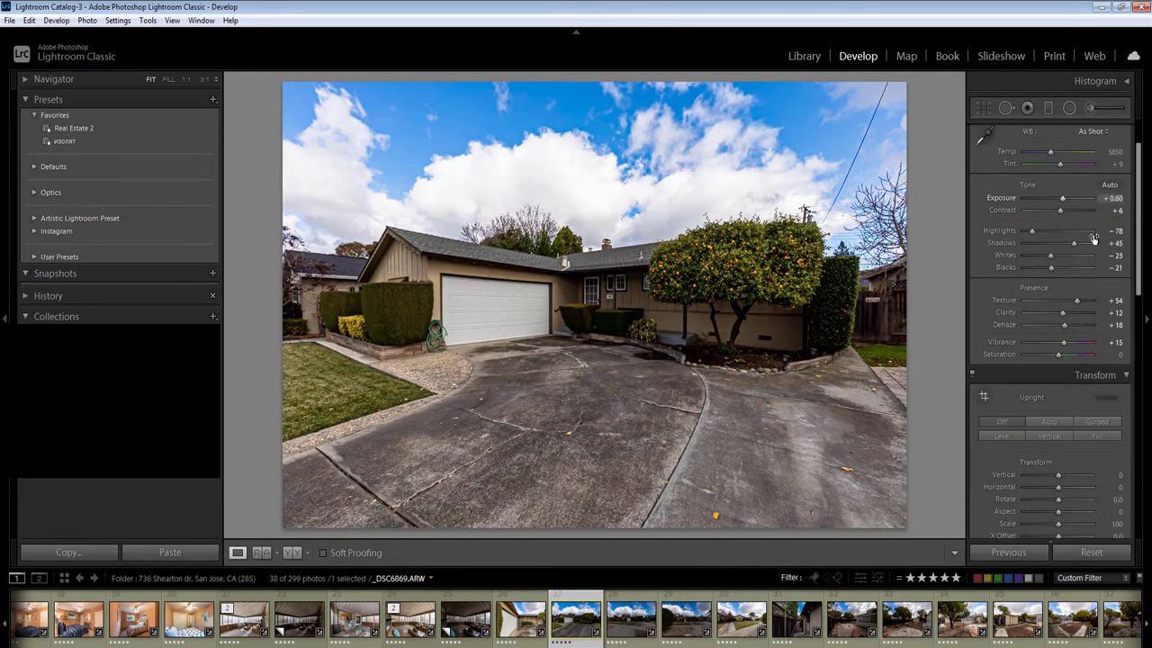
# Add a radial filter over the orange tree and house front in the driveway photo, and raise the filter's exposure
pyautogui.hotkey('shift', 'm')
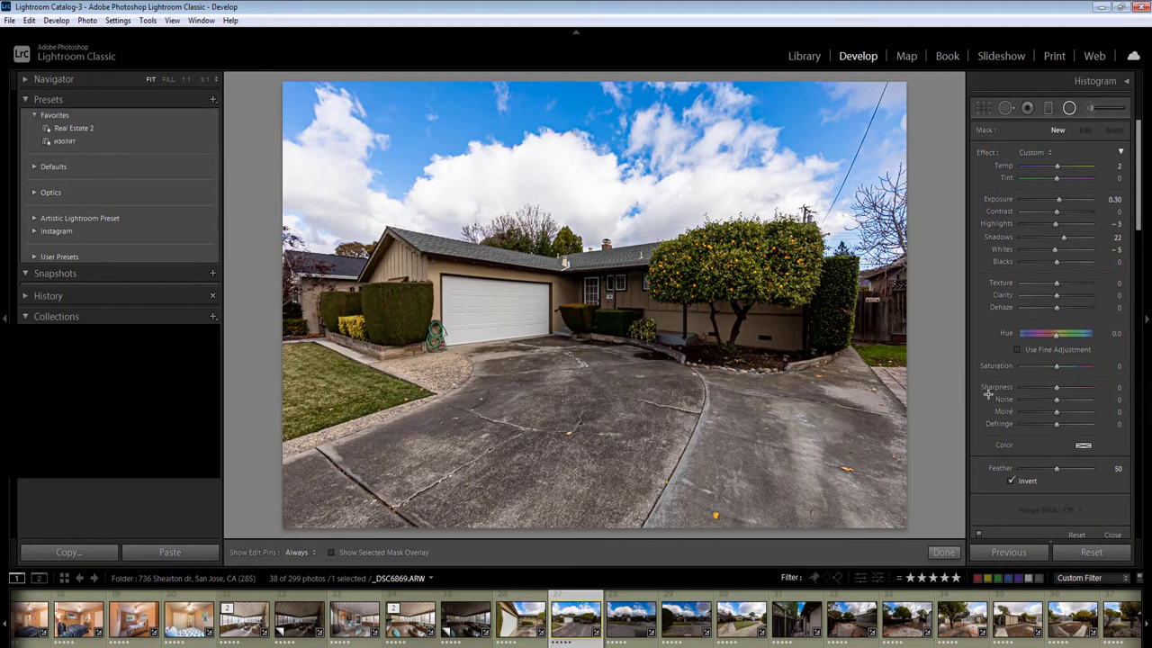
pyautogui.moveTo(760, 297); pyautogui.dragTo(988, 393)
pyautogui.click(1114, 199)
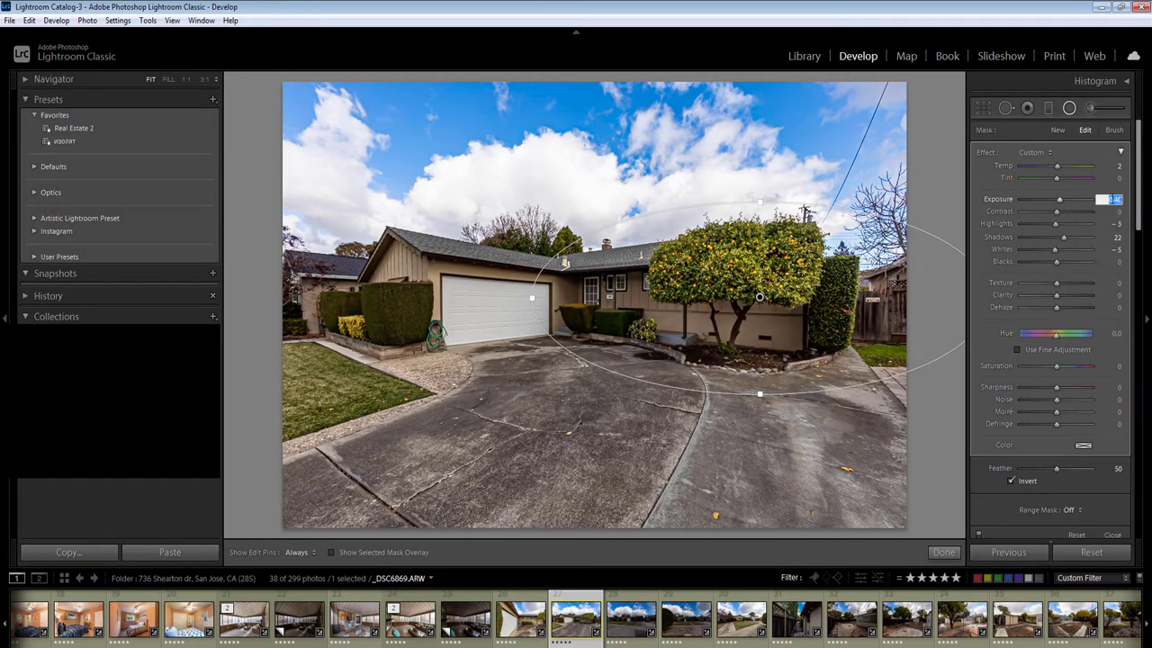
pyautogui.hotkey('shift', 'm')
pyautogui.press('Right')
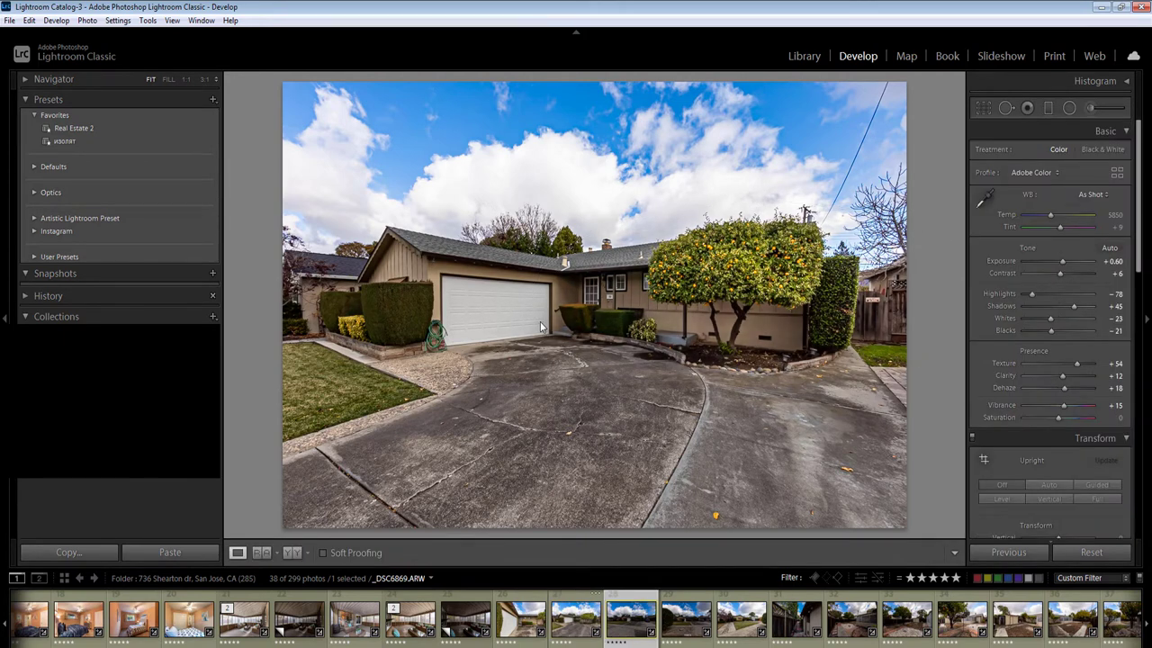
pyautogui.press('Left')
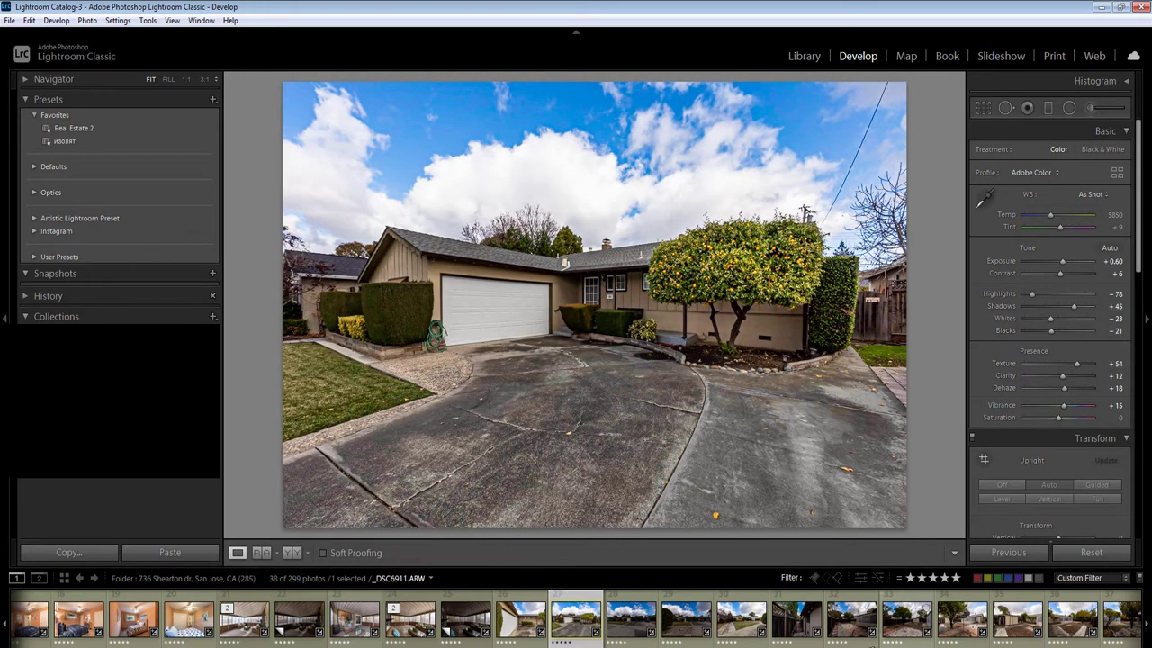
# Synchronize the driveway photo's settings, excluding local adjustments, to the six exterior photos that follow it
pyautogui.keyDown('shift'); pyautogui.click(909, 621); pyautogui.keyUp('shift')
pyautogui.click(1007, 551)
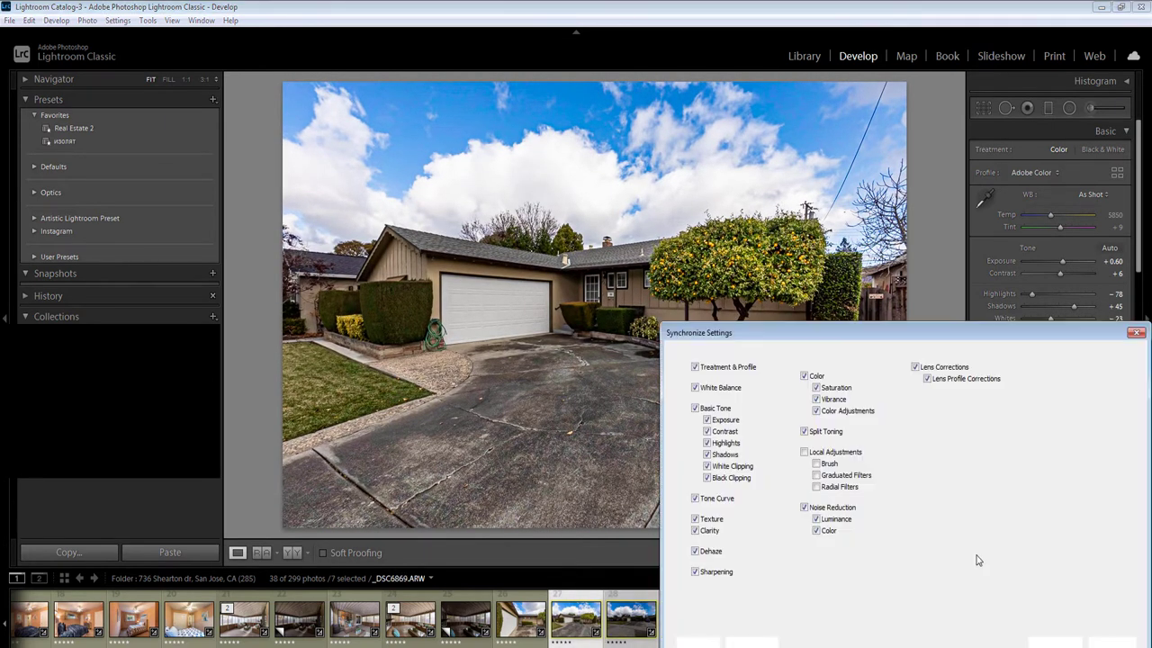
pyautogui.press('Return')
pyautogui.press('Left')
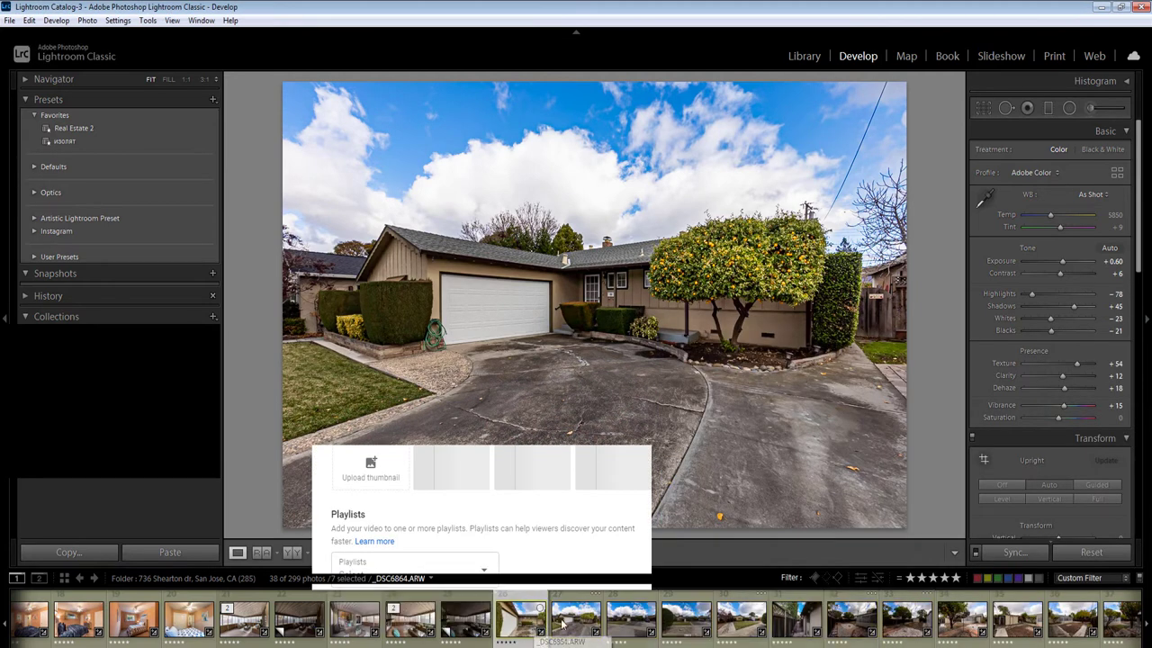
# In the next photo, the street view of the house, add a wide radial filter across the house and driveway with Exposure 0.70
pyautogui.click(630, 620)
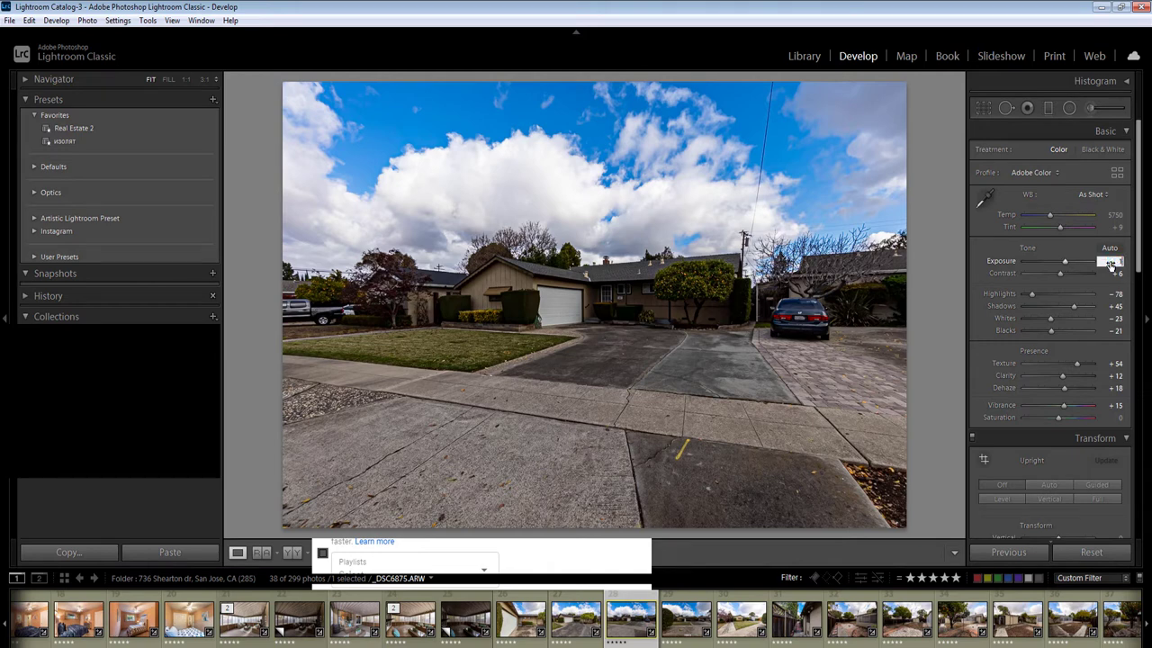
pyautogui.hotkey('shift', 'm')
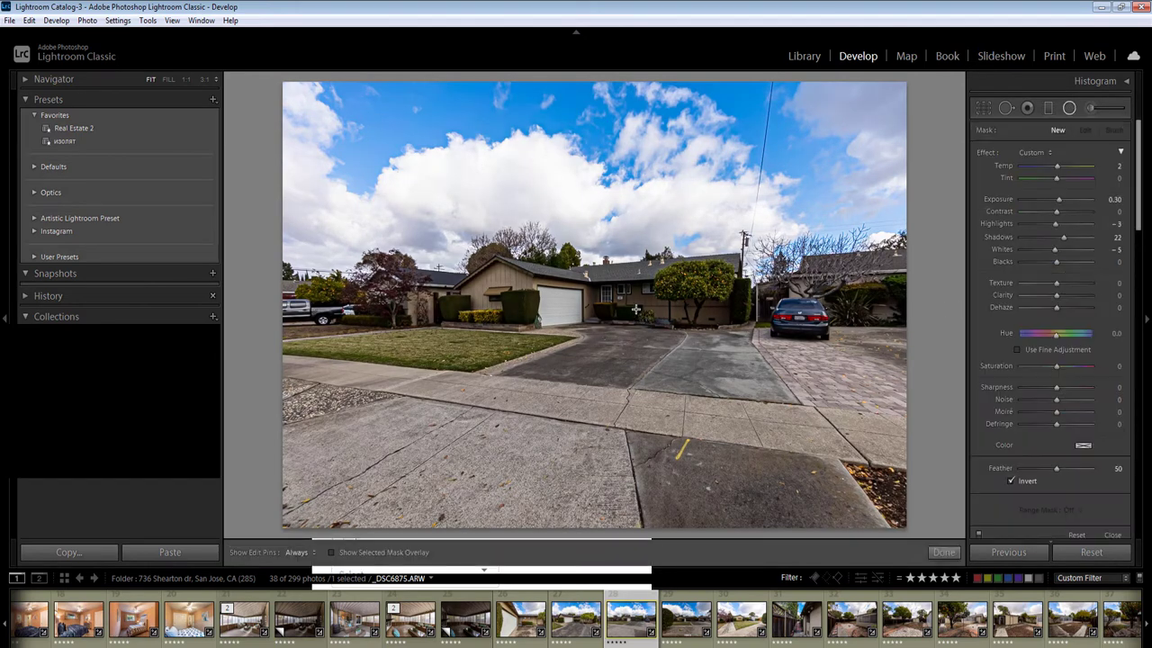
pyautogui.moveTo(637, 309); pyautogui.dragTo(946, 376)
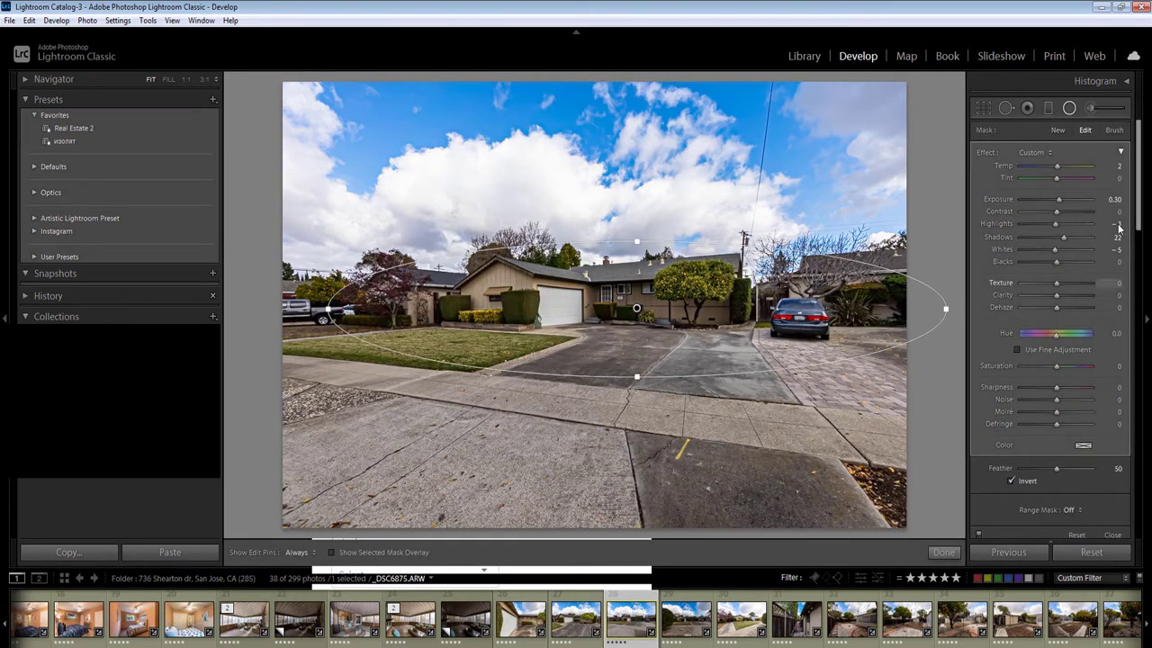
pyautogui.click(1114, 199)
pyautogui.press('Up')
pyautogui.press('Up')
pyautogui.press('Up')
pyautogui.press('Up')
pyautogui.press('Return')
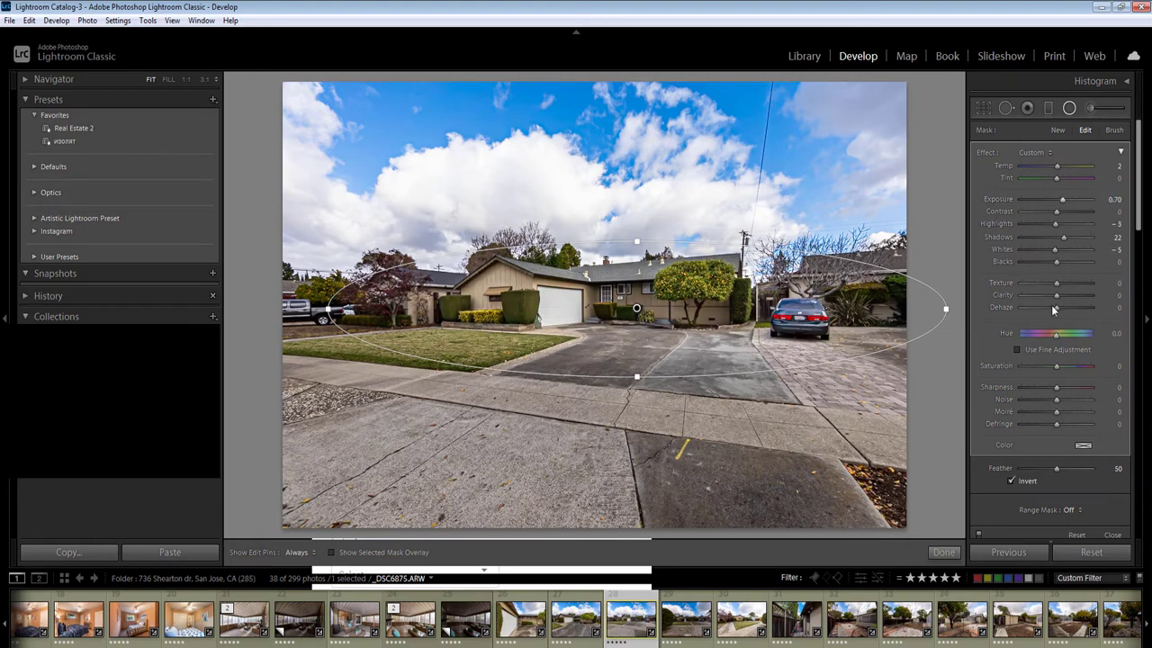
pyautogui.hotkey('shift', 'm')
# Set Exposure to +0.80 in the next photo, the one with the house number painted on the curb
pyautogui.press('Right')
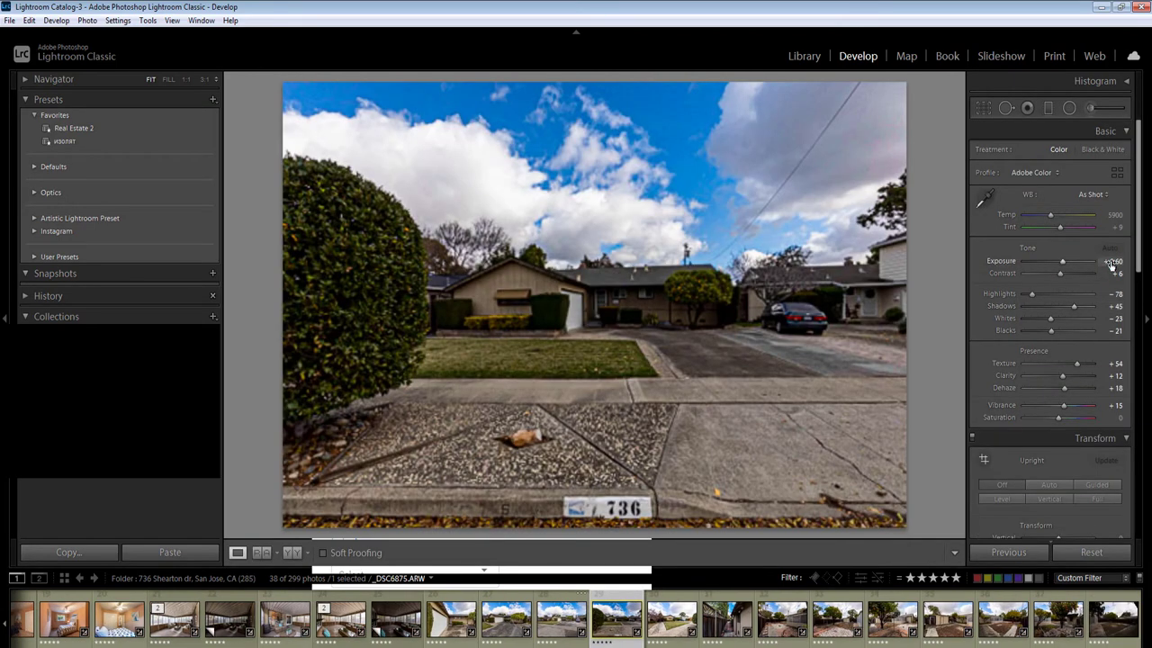
pyautogui.click(1112, 262)
pyautogui.press('Return')
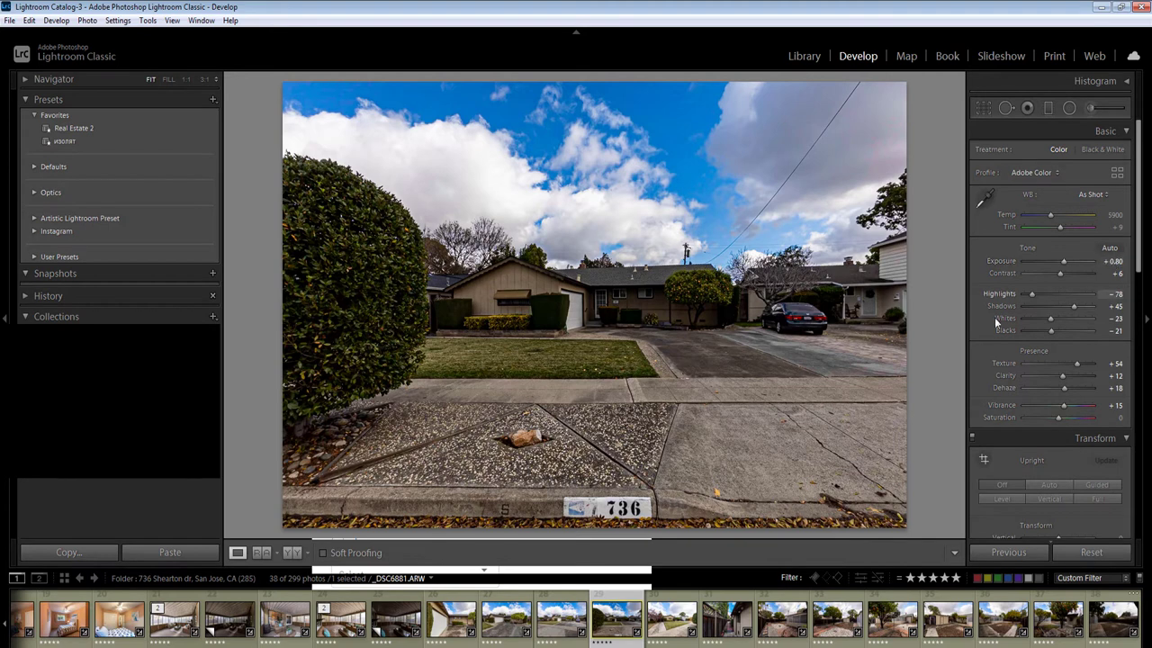
# Add a wide radial filter over the house and parked car in the curb photo, and raise the filter's exposure
pyautogui.hotkey('shift', 'm')
pyautogui.moveTo(637, 312); pyautogui.dragTo(722, 328)
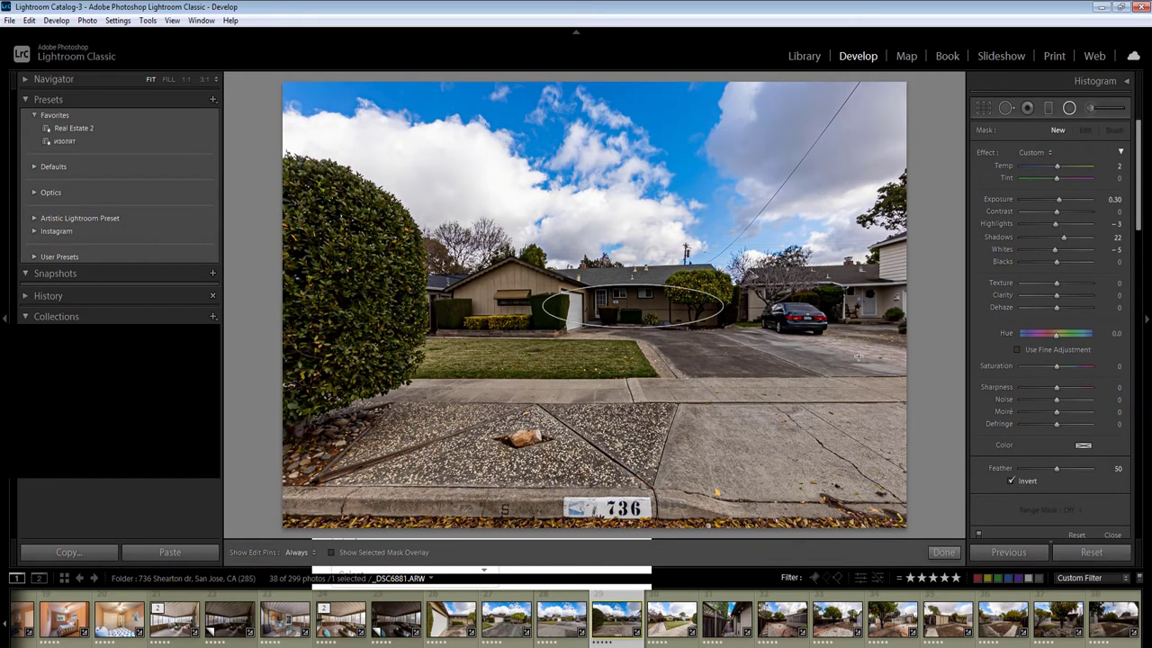
pyautogui.moveTo(883, 361); pyautogui.dragTo(883, 363)
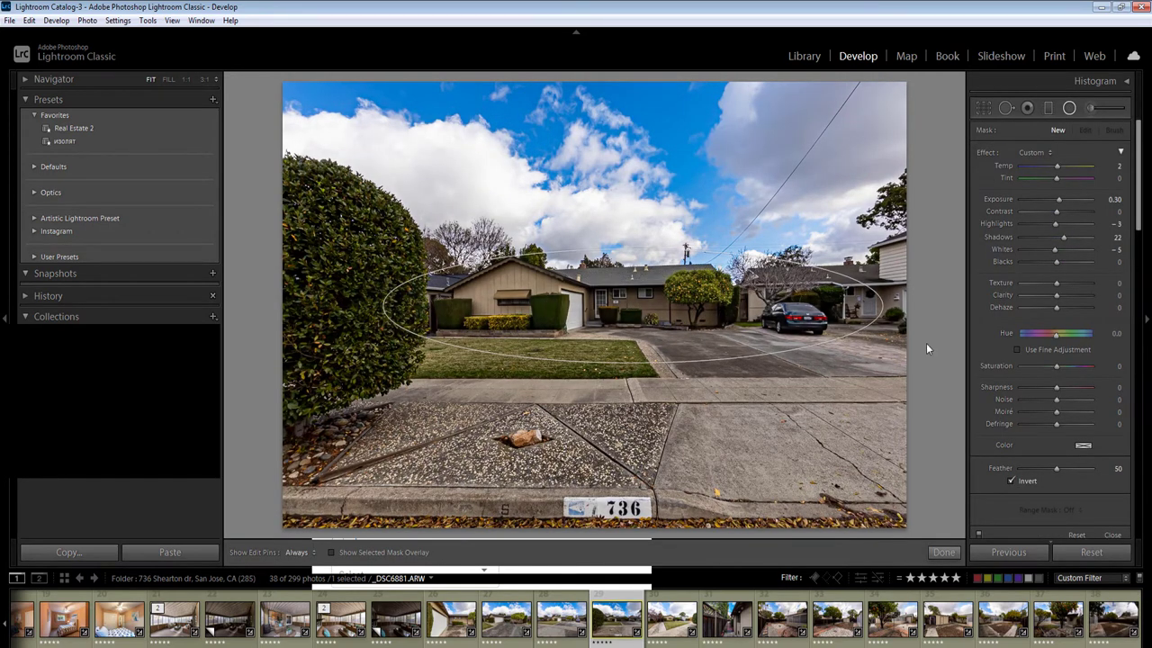
pyautogui.moveTo(1112, 205); pyautogui.dragTo(1114, 201)
pyautogui.click(1115, 199)
pyautogui.write('0.1')
pyautogui.press('Return')
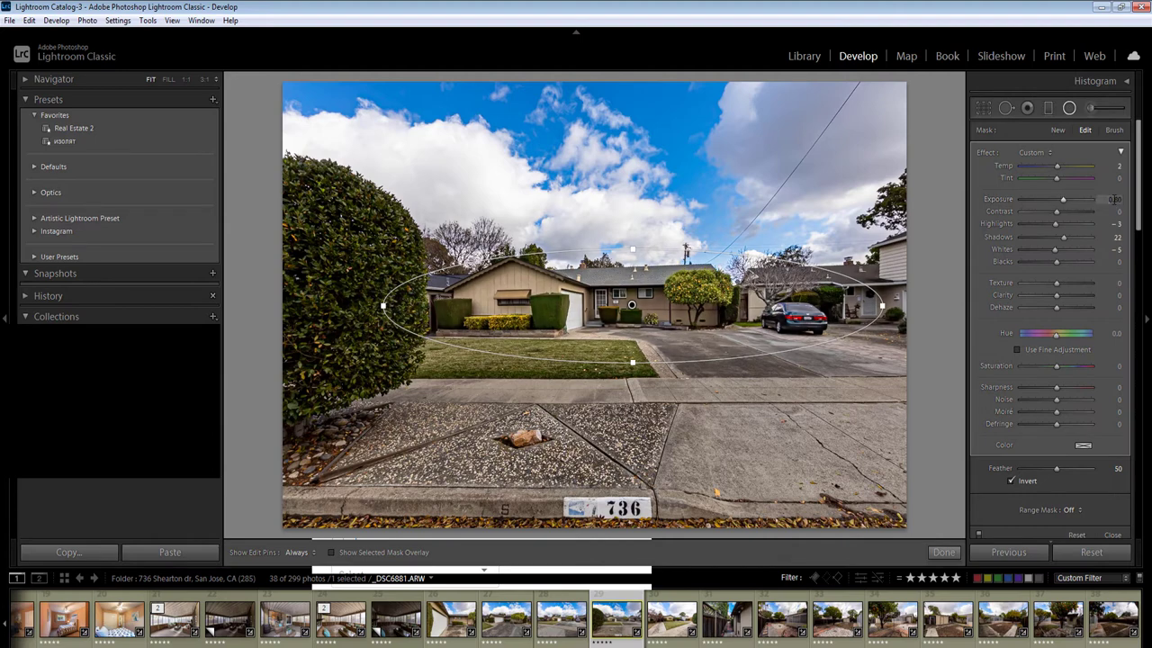
pyautogui.press('Return')
# In the next photo, the front lawn view, set Exposure to 0.00 and add a radial filter over the house front
pyautogui.press('Right')
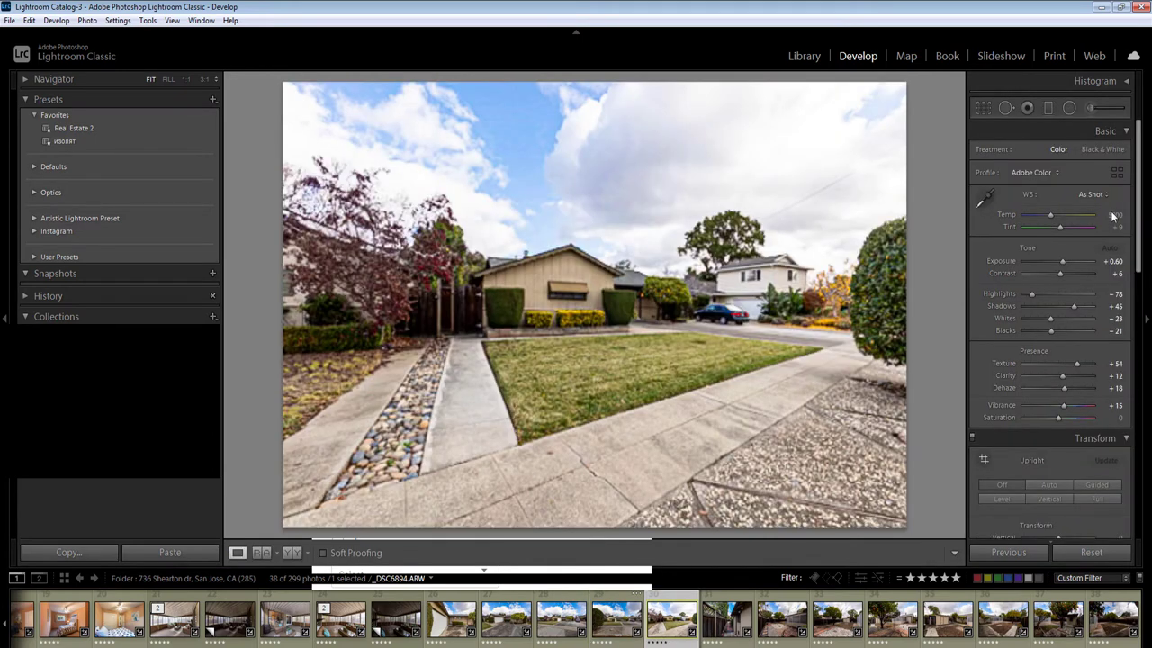
pyautogui.click(1111, 262)
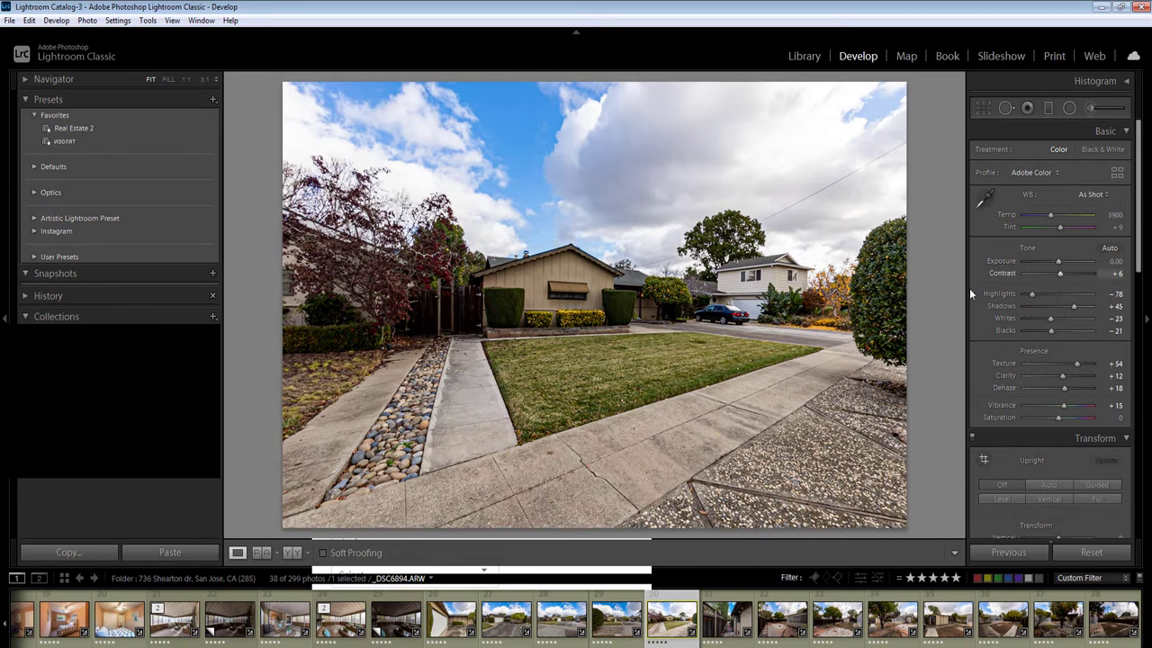
pyautogui.hotkey('shift', 'm')
pyautogui.moveTo(557, 299)
pyautogui.mouseDown()
pyautogui.moveTo(679, 334)
pyautogui.moveTo(814, 351)
pyautogui.mouseUp()
pyautogui.hotkey('shift', 'm')
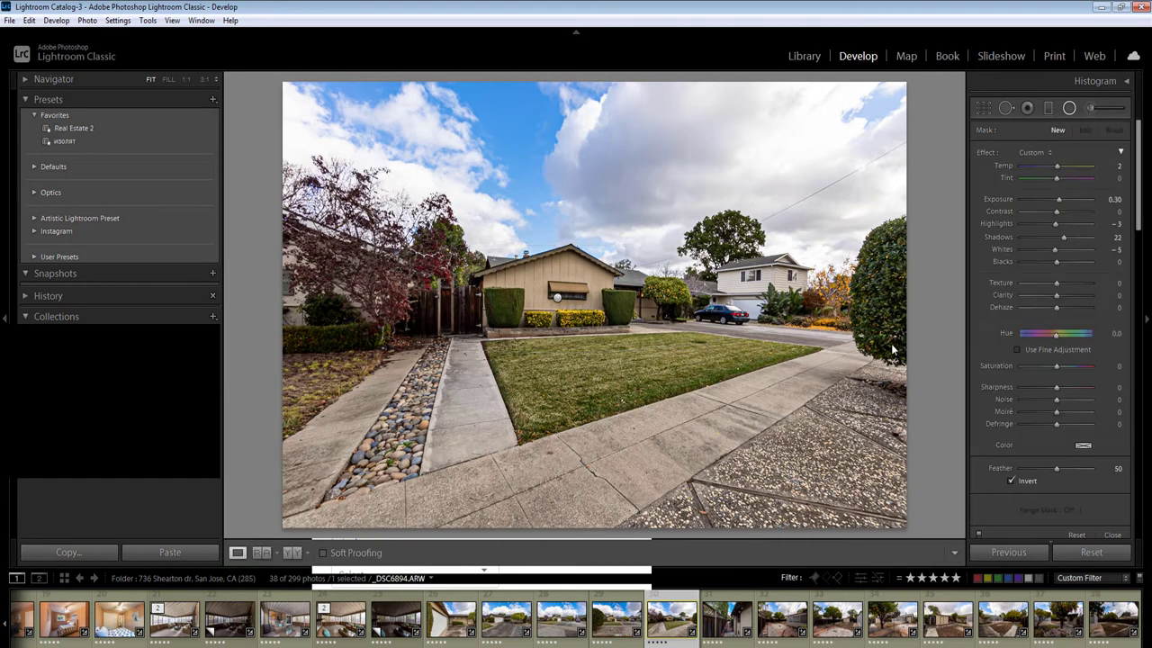
# Set Exposure to +0.80 in the next photo, the narrow side passage along the wooden fence
pyautogui.press('Right')
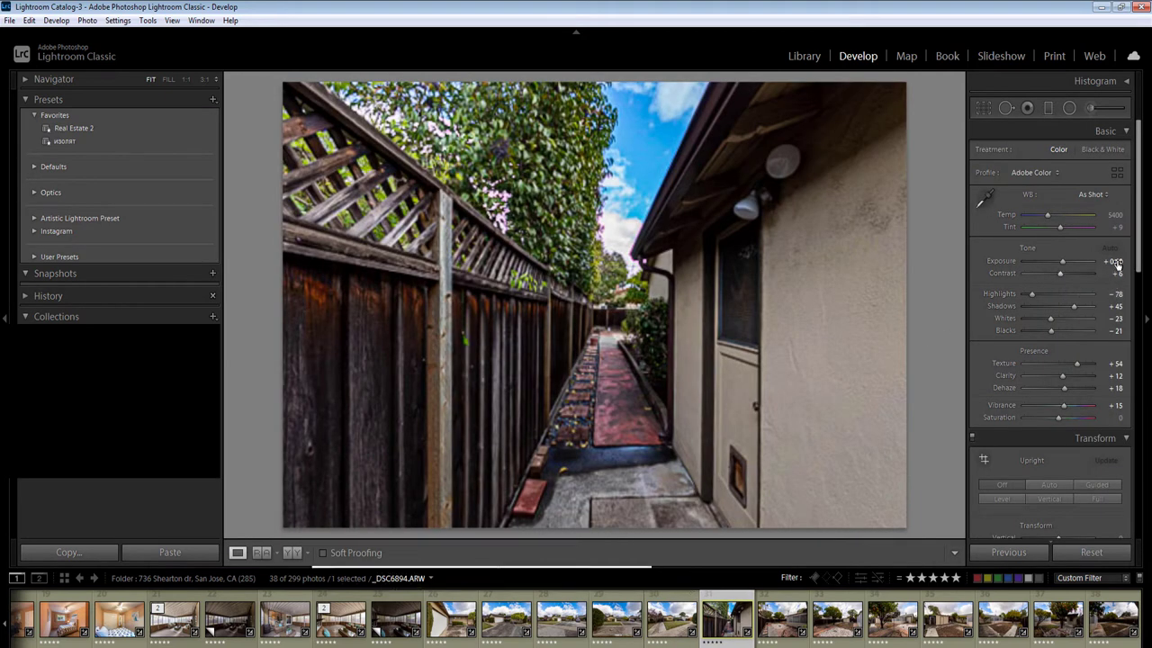
pyautogui.moveTo(1111, 262); pyautogui.dragTo(1118, 262)
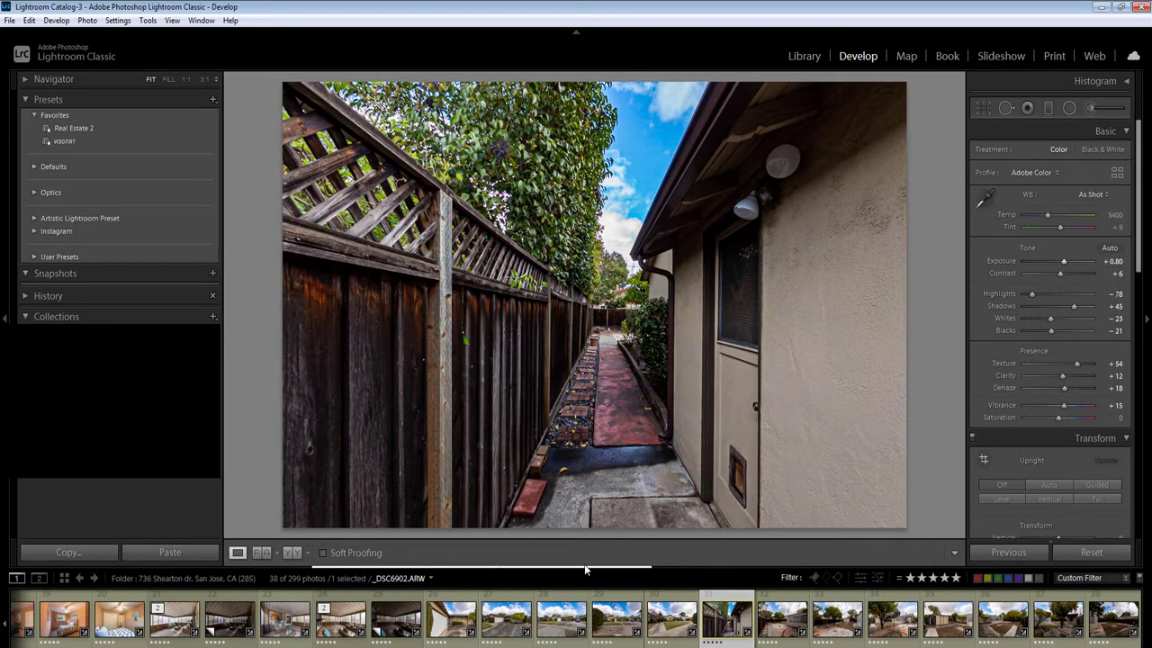
pyautogui.hotkey('shift', 'm')
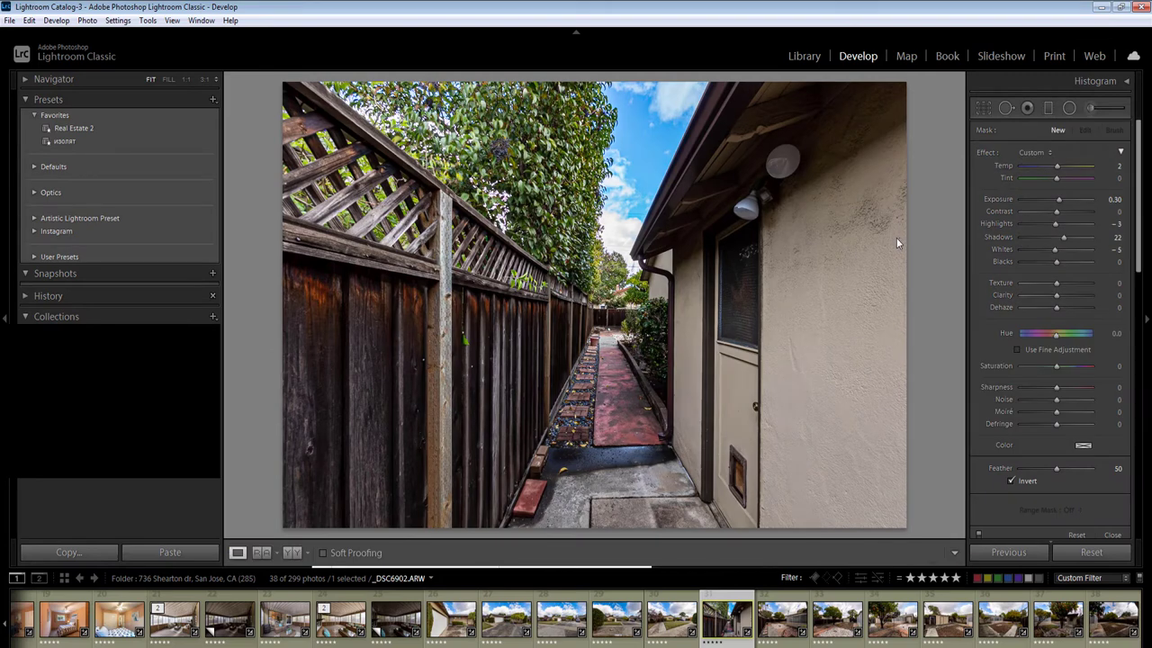
pyautogui.hotkey('shift', 'm')
# In the next photo, the backyard with the screened porch, set Exposure to +0.70 and add a radial filter over the rear fence
pyautogui.press('Right')
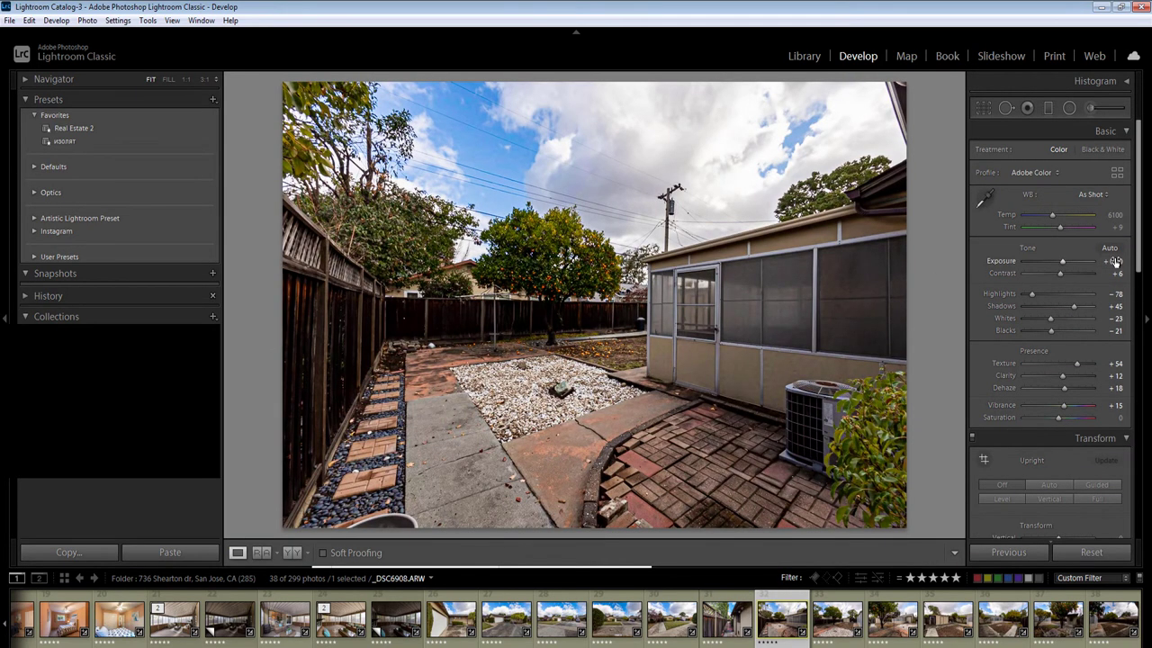
pyautogui.hotkey('shift', 'm')
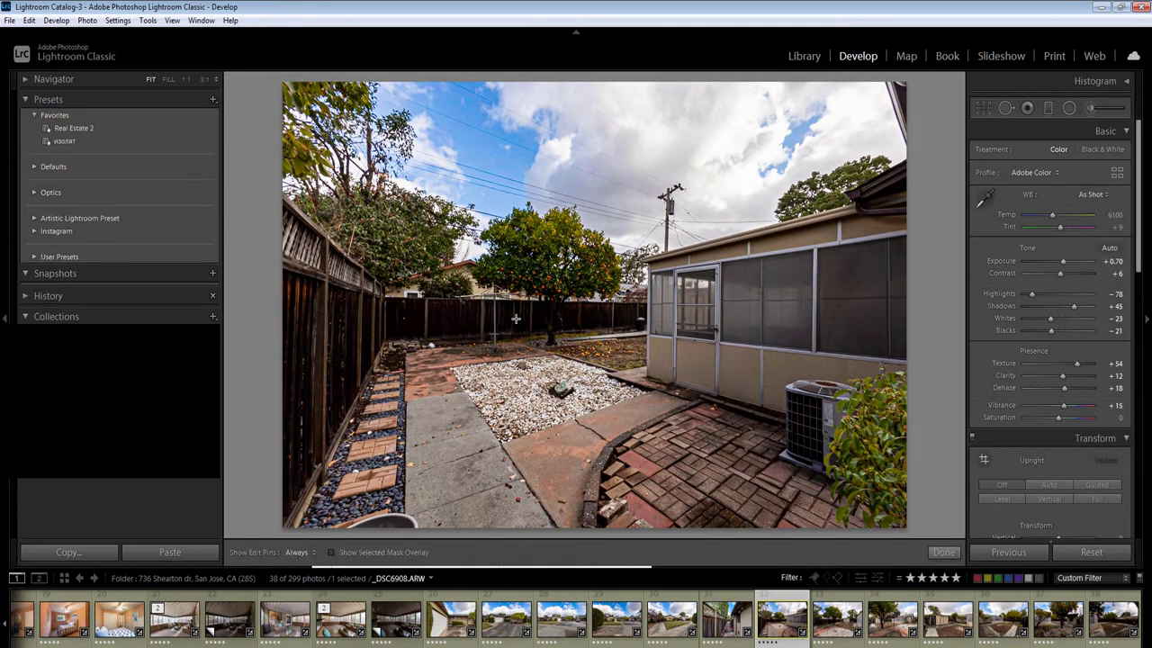
pyautogui.moveTo(484, 297); pyautogui.dragTo(683, 383)
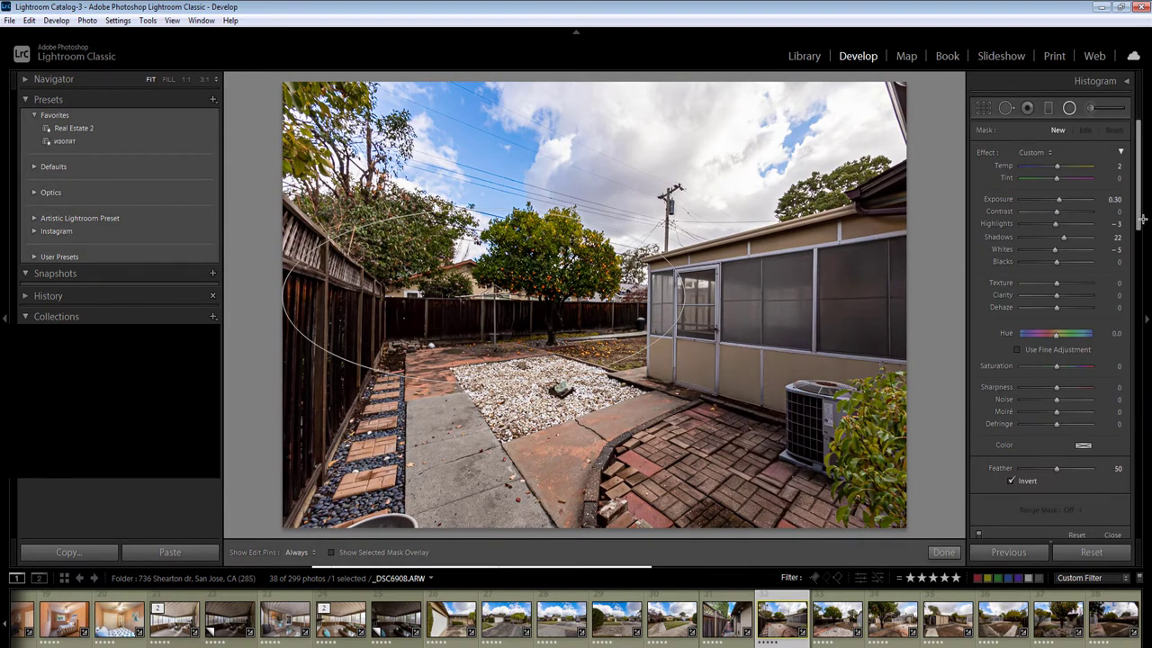
pyautogui.moveTo(1113, 199); pyautogui.dragTo(1120, 198)
# Add radial filters over the screened porch, the wooden fence beside the stepping stones, and the air conditioner area
pyautogui.moveTo(869, 333); pyautogui.dragTo(1092, 512)
pyautogui.moveTo(336, 398)
pyautogui.mouseDown()
pyautogui.moveTo(431, 531)
pyautogui.moveTo(529, 614)
pyautogui.mouseUp()
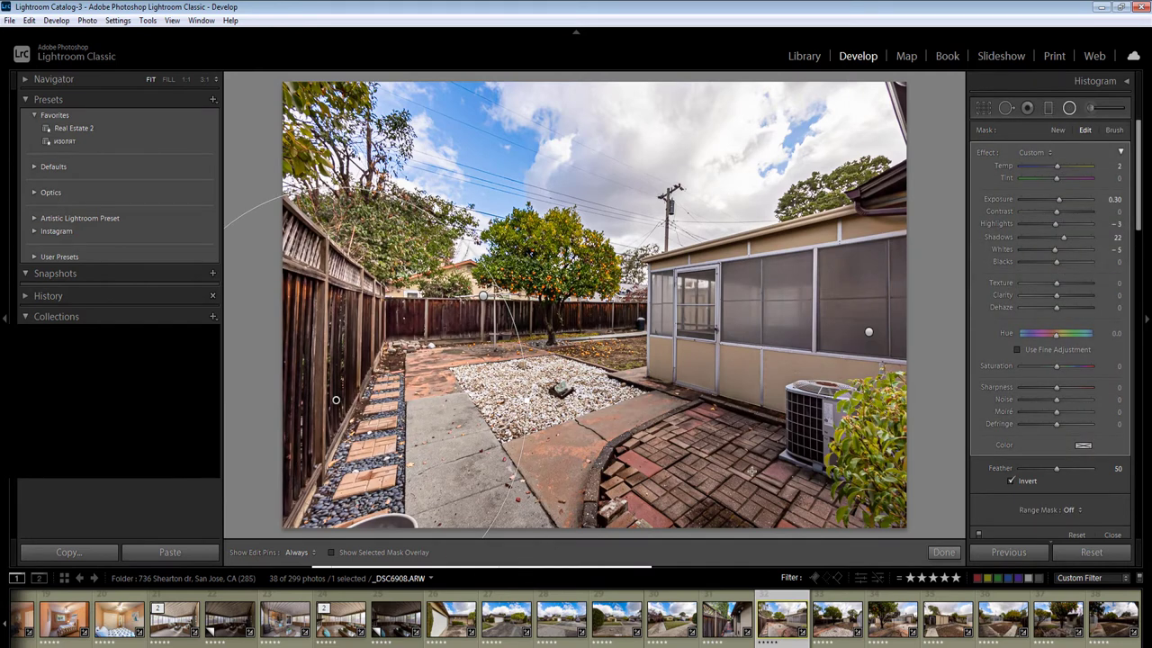
pyautogui.press('Return')
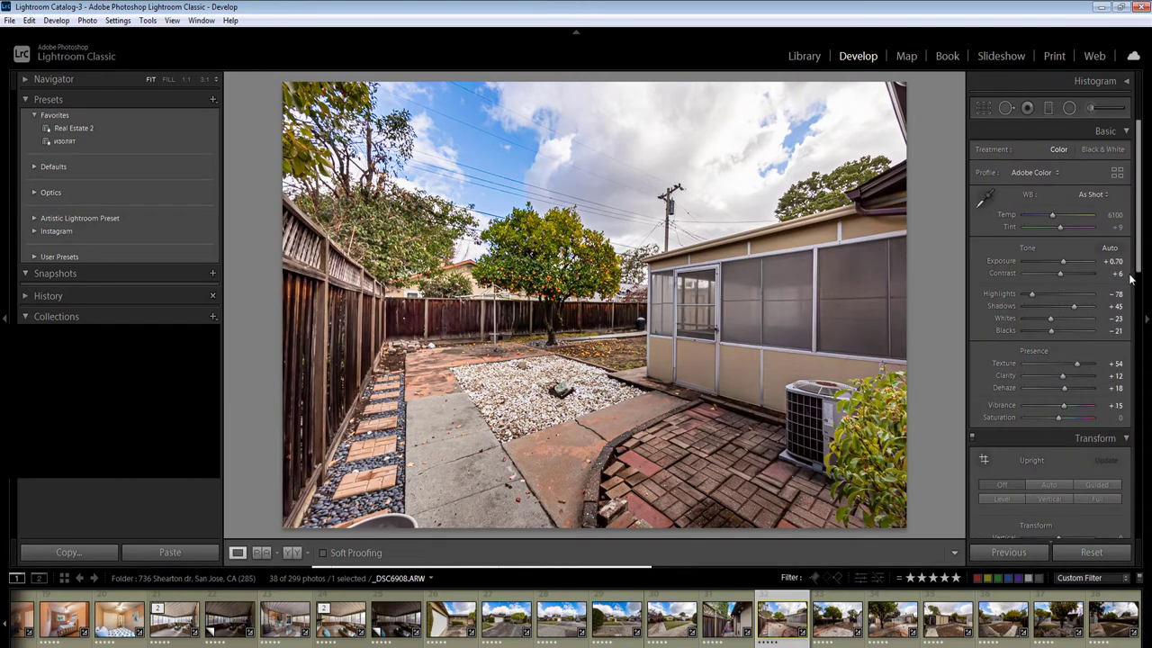
pyautogui.hotkey('shift', 'm')
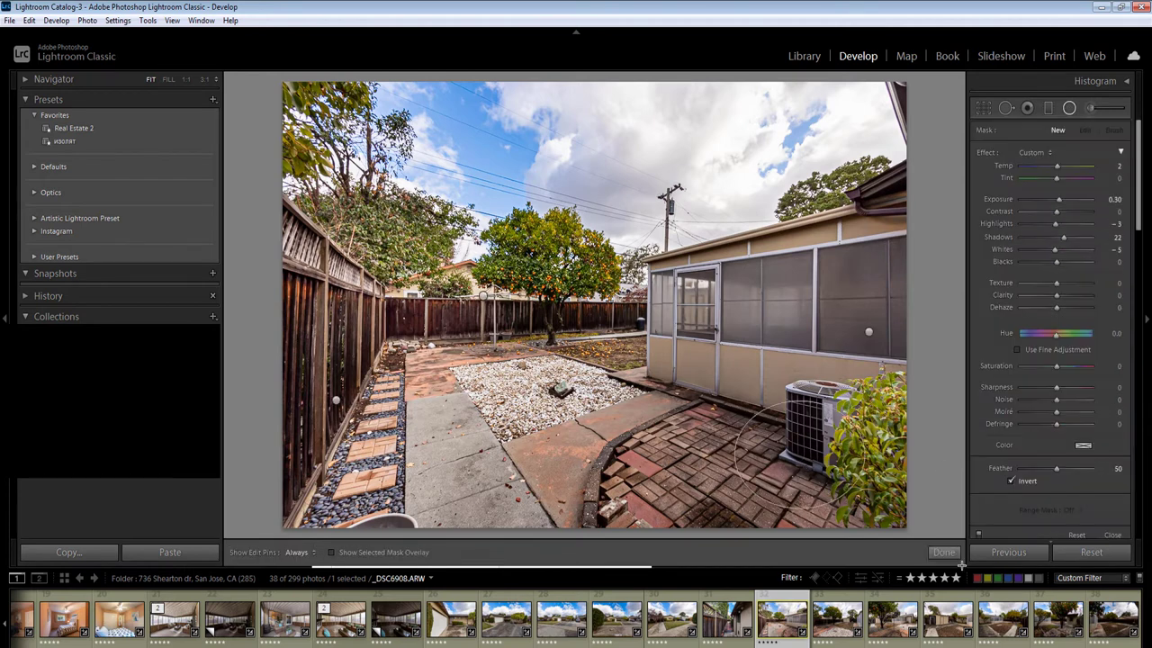
pyautogui.hotkey('shift', 'm')
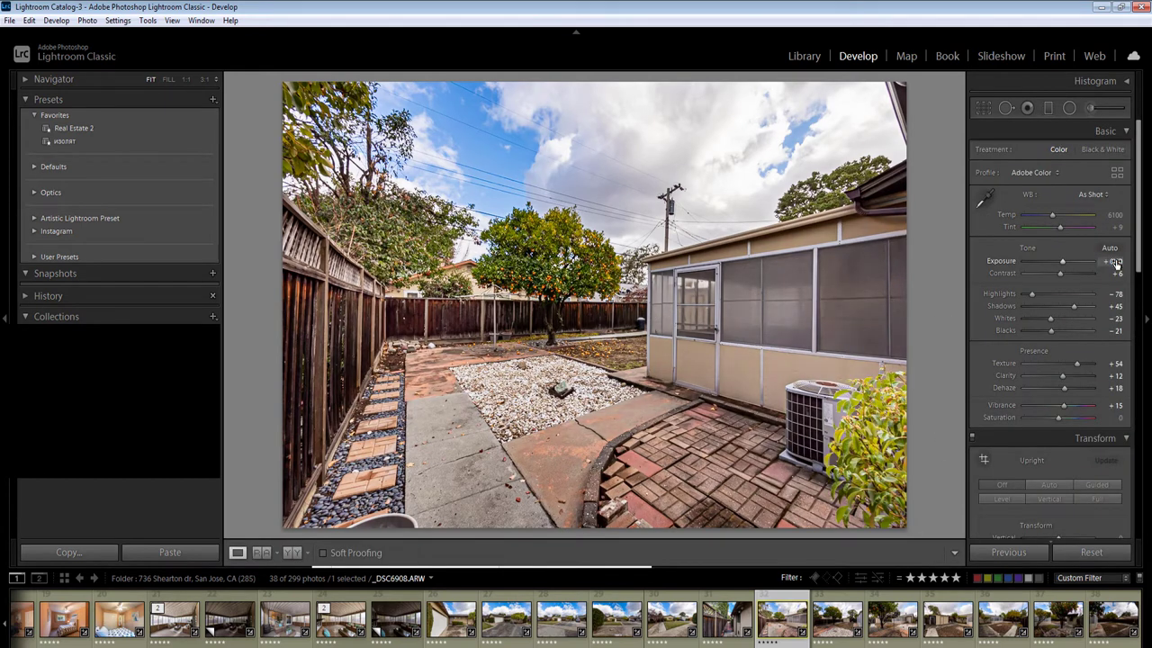
# Set Exposure to +0.90 in the next backyard photo, the one with the large orange tree and white gravel
pyautogui.press('Right')
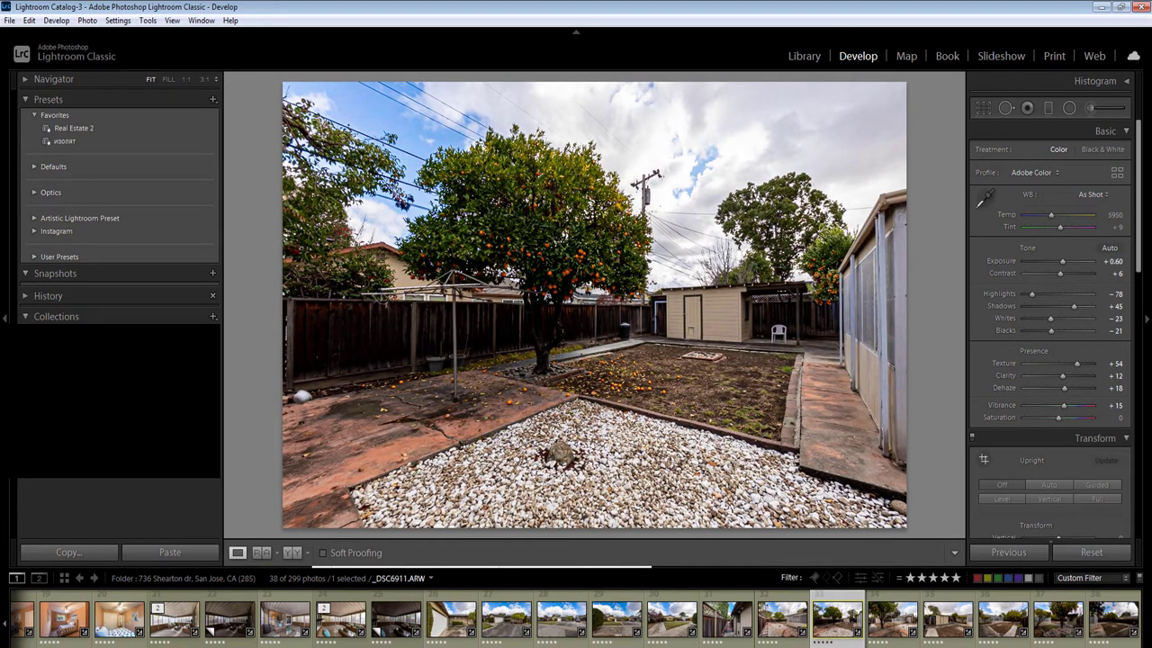
pyautogui.hotkey('shift', 'm')
pyautogui.hotkey('shift', 'm')
pyautogui.click(1112, 261)
pyautogui.write('1.')
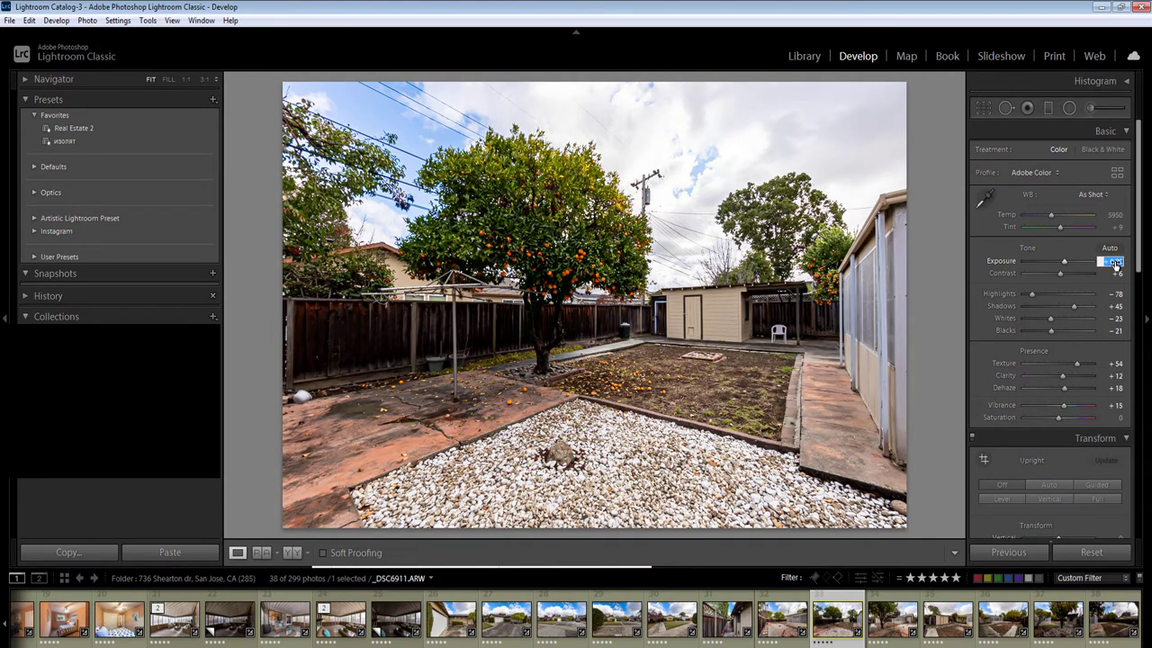
pyautogui.press('Return')
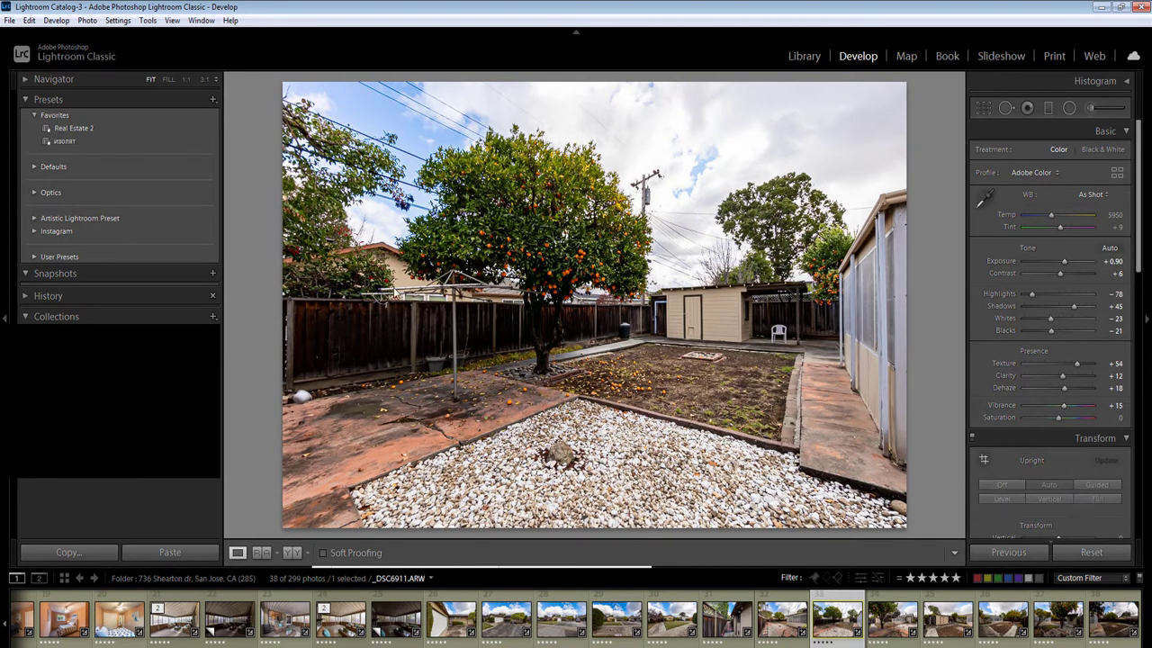
# Add a large radial filter over the orange tree and fence, and set the filter's Exposure to 0.50
pyautogui.hotkey('shift', 'm')
pyautogui.moveTo(724, 450); pyautogui.dragTo(755, 462)
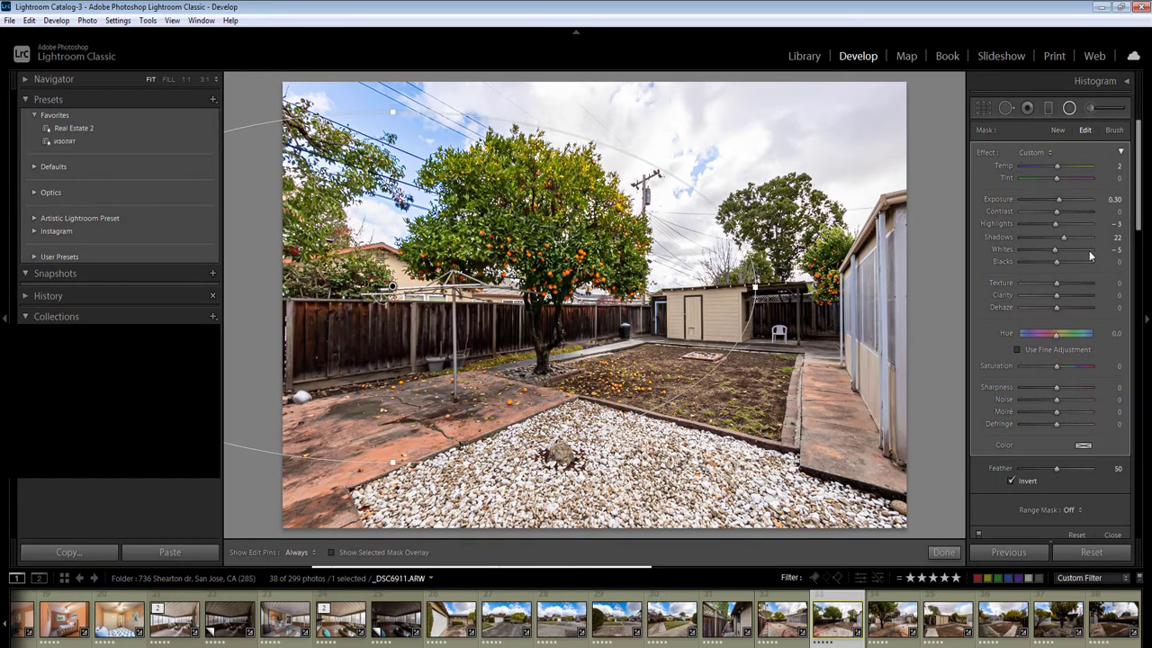
pyautogui.click(1109, 199)
pyautogui.write('0.5')
pyautogui.press('Return')
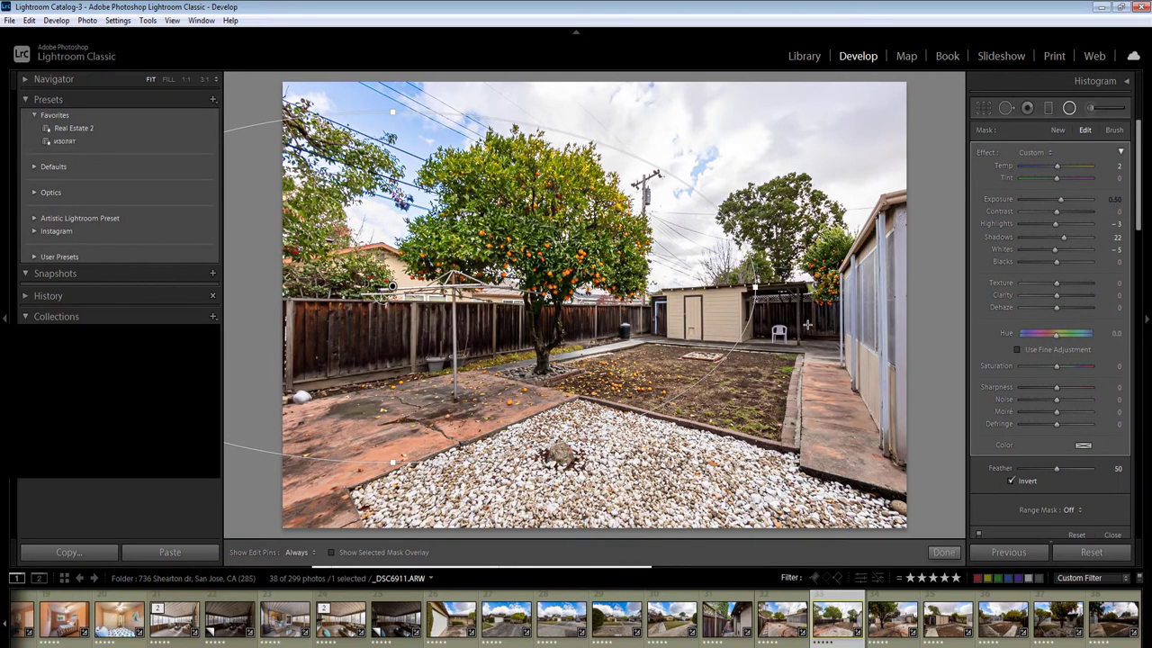
# Add a radial filter over the shed's covered area beside the white chair in the orange tree photo
pyautogui.moveTo(799, 315); pyautogui.dragTo(921, 371)
pyautogui.hotkey('shift', 'm')
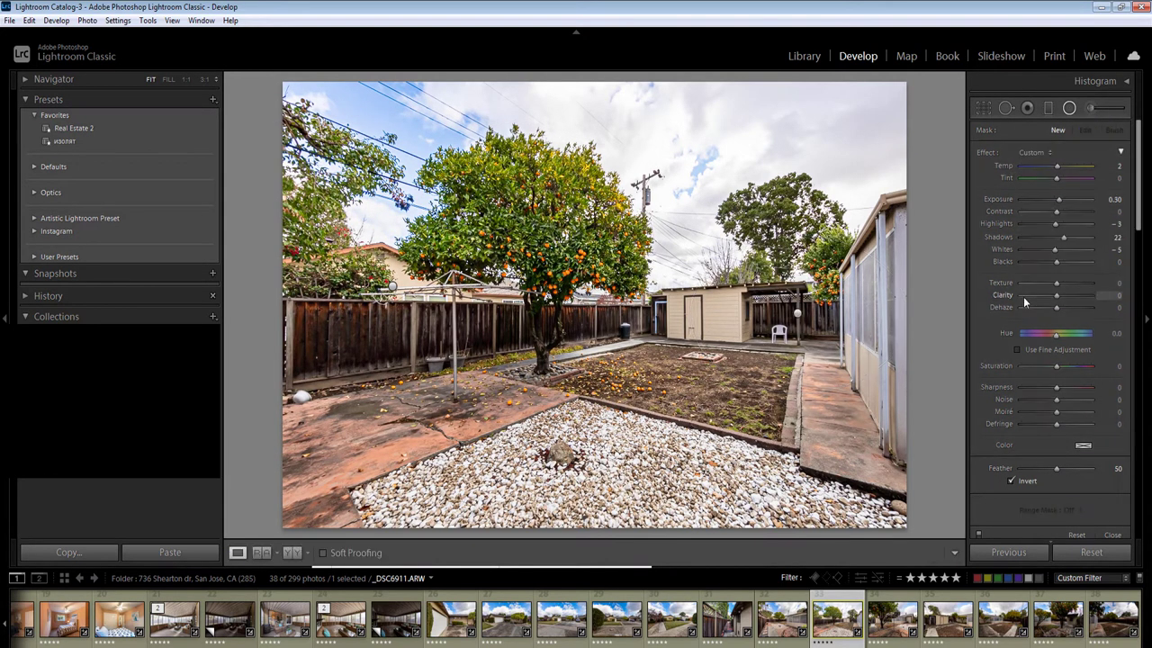
# In the next photo, the one with the clothesline, set Exposure to +0.17 and add a radial filter over the orange tree with Exposure 0.40
pyautogui.press('Right')
pyautogui.click(1114, 261)
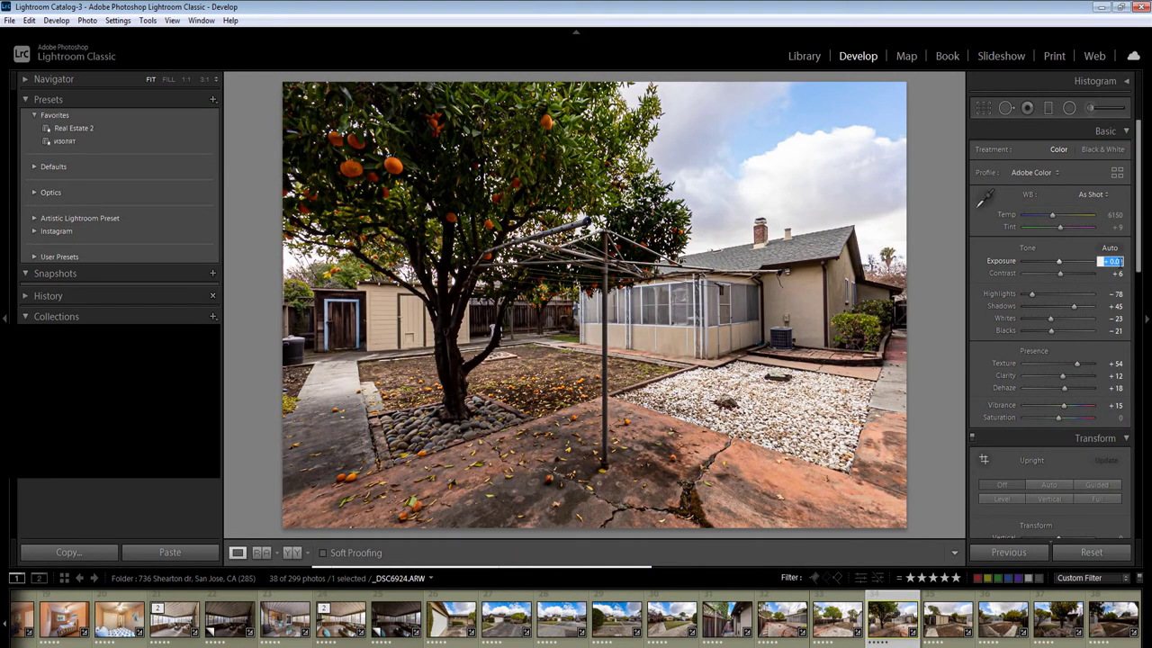
pyautogui.write('0.17')
pyautogui.press('Return')
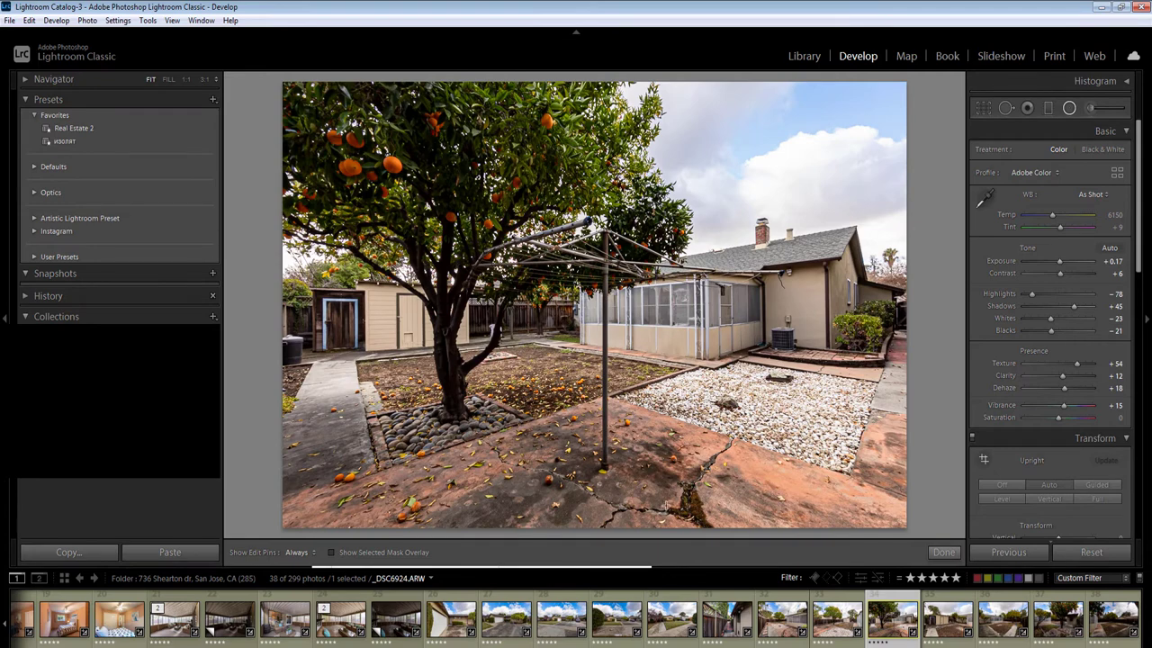
pyautogui.hotkey('shift', 'm')
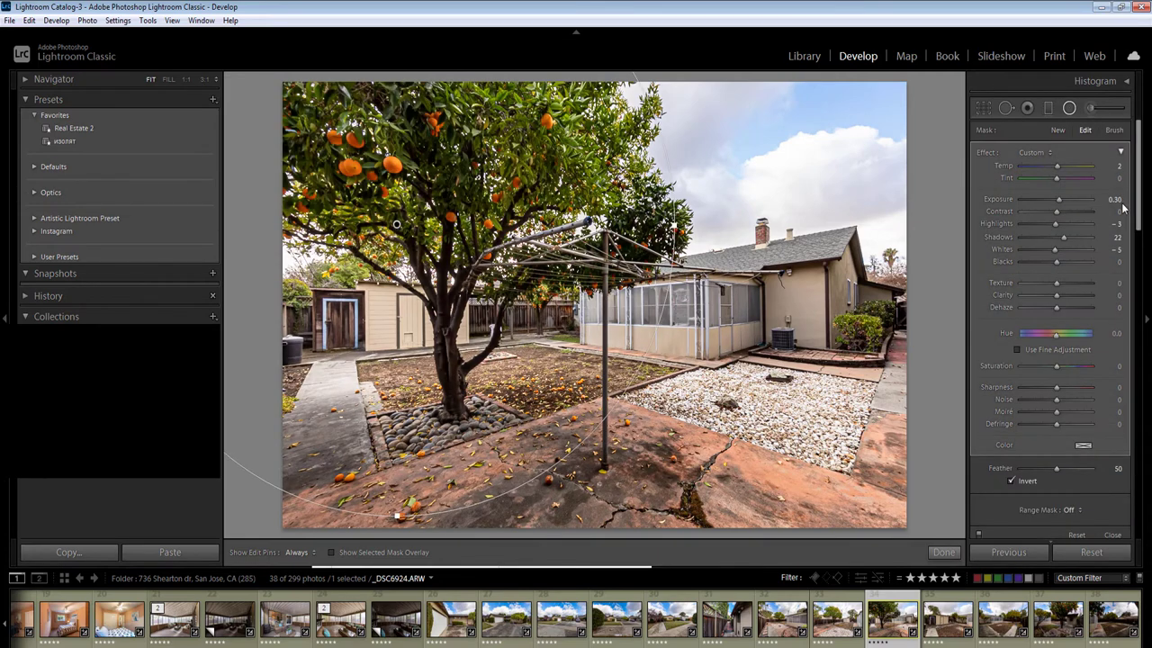
pyautogui.click(1114, 199)
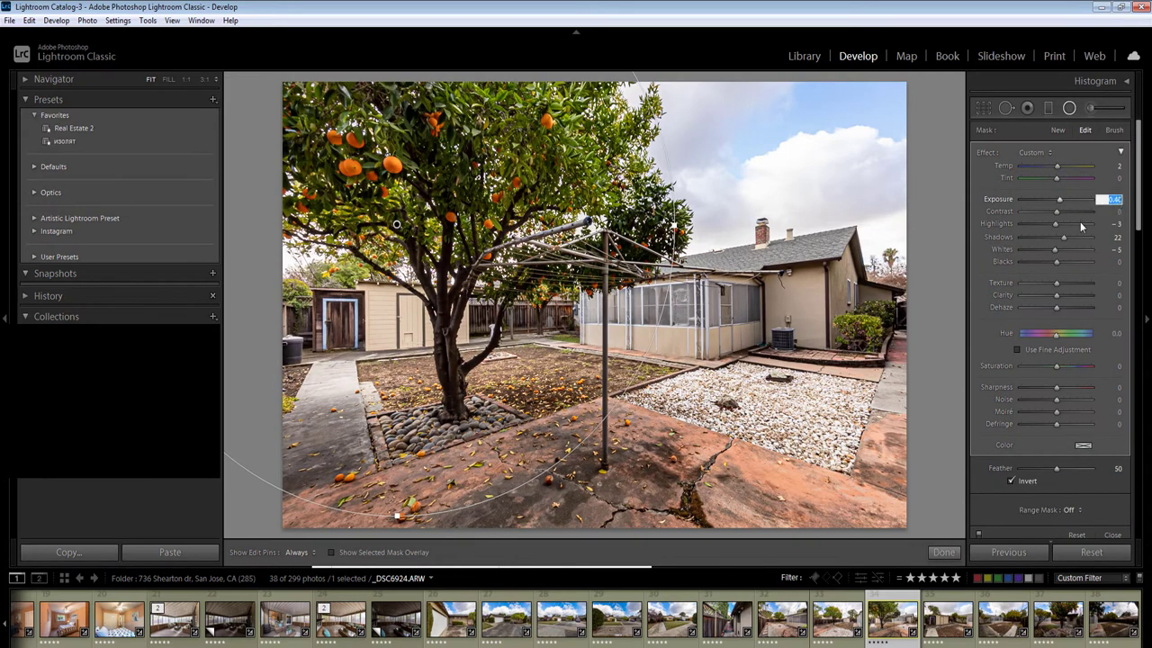
pyautogui.press('Return')
pyautogui.hotkey('shift', 'm')
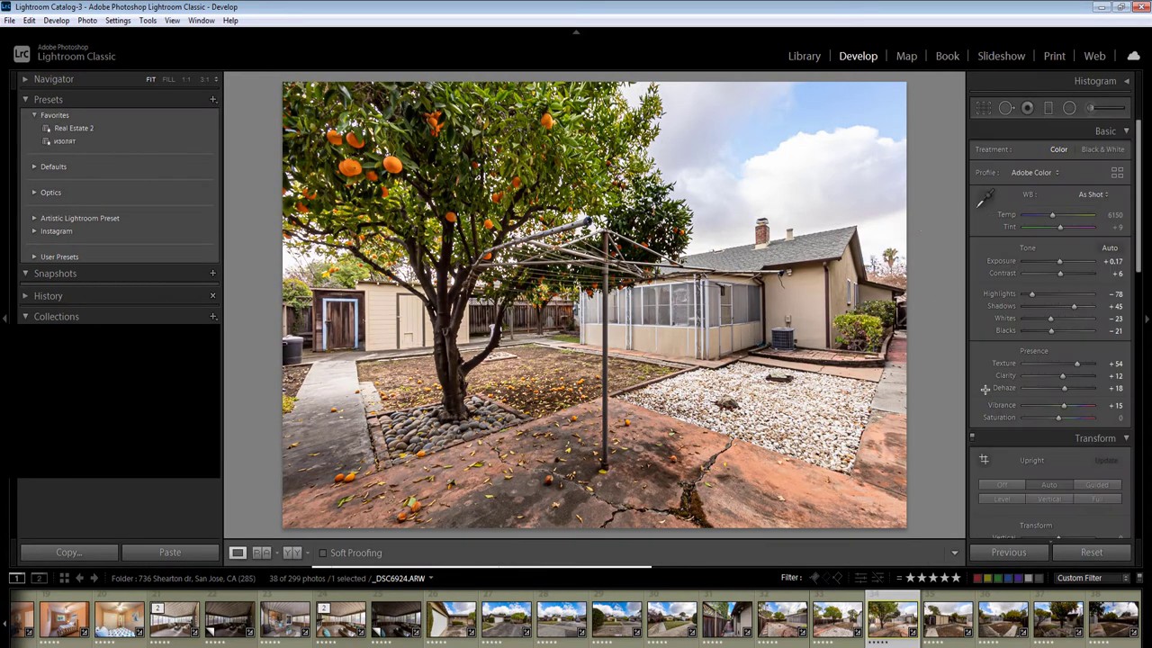
# In the next photo, showing the shed, add a large radial filter over the yard with Exposure 0.50 and others over the shed door and orange tree
pyautogui.press('Right')
pyautogui.click(1110, 262)
pyautogui.press('Return')
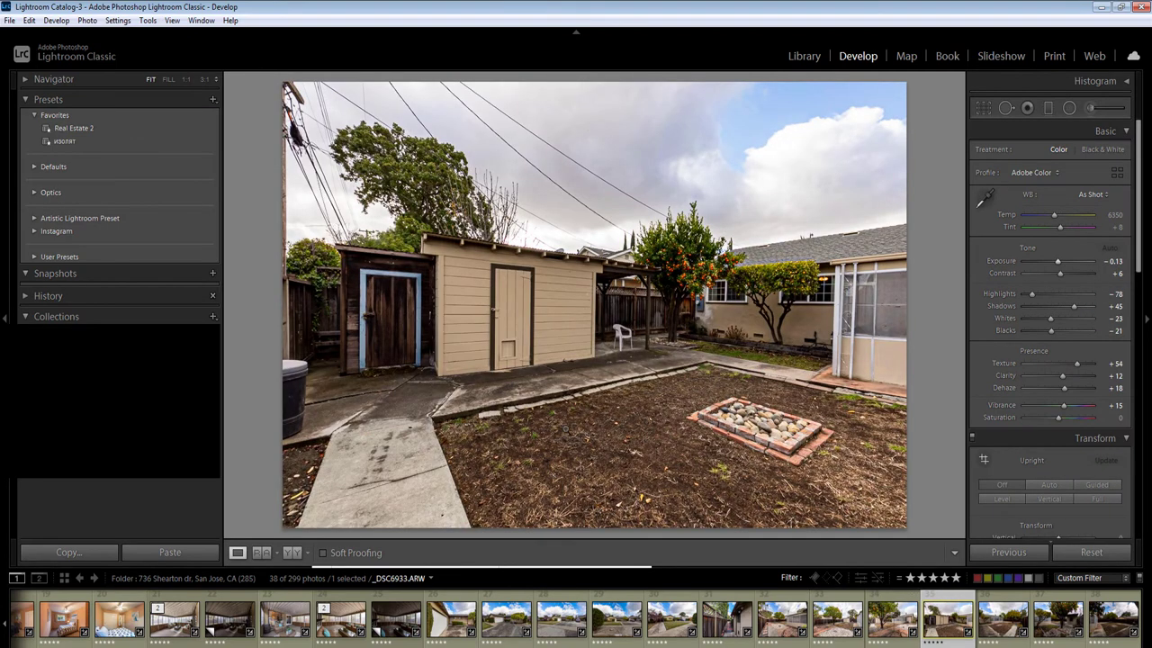
pyautogui.hotkey('shift', 'm')
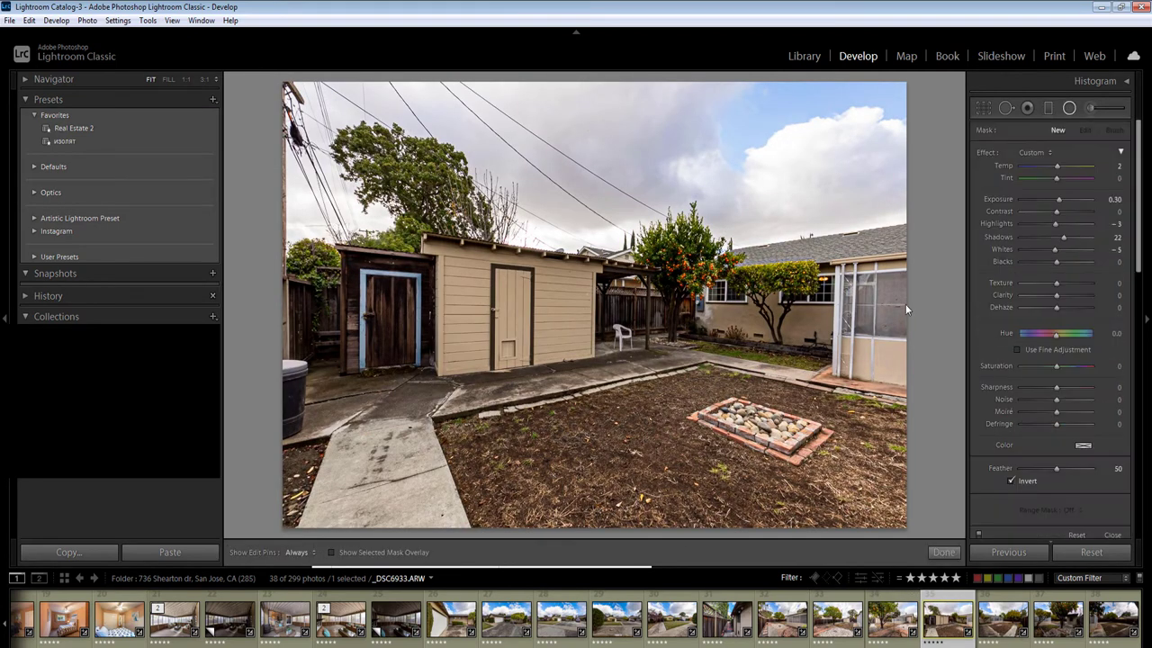
pyautogui.moveTo(1114, 203); pyautogui.dragTo(1119, 201)
pyautogui.click(1115, 201)
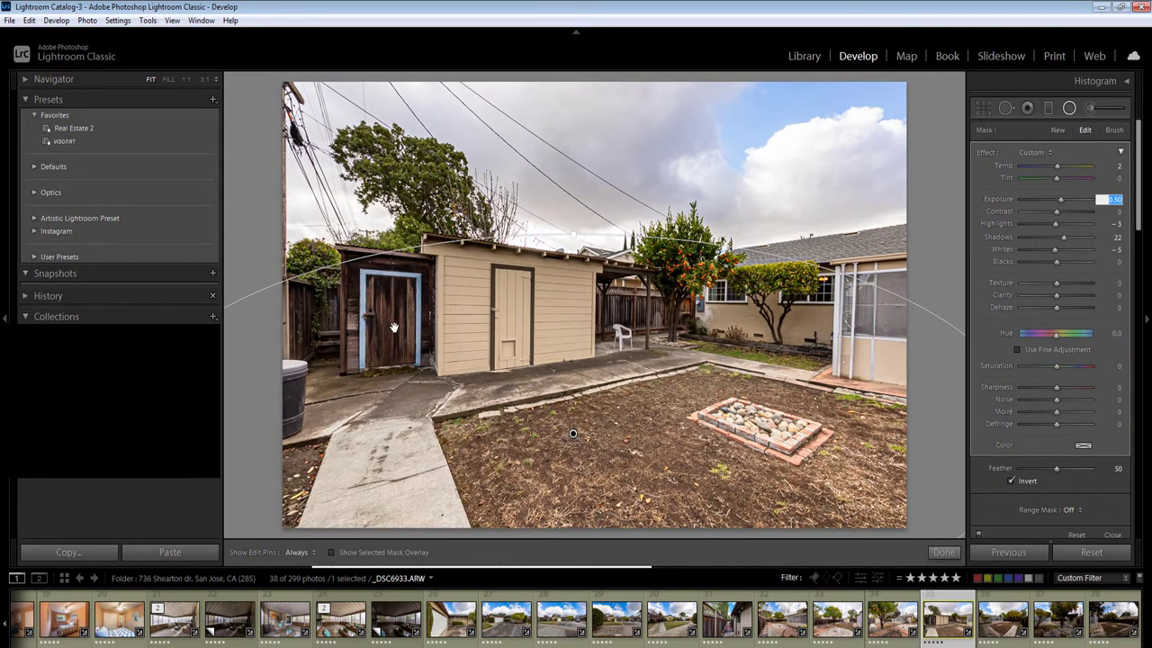
pyautogui.press('Return')
pyautogui.press('Return')
pyautogui.moveTo(386, 324); pyautogui.dragTo(591, 435)
pyautogui.moveTo(677, 294); pyautogui.dragTo(782, 363)
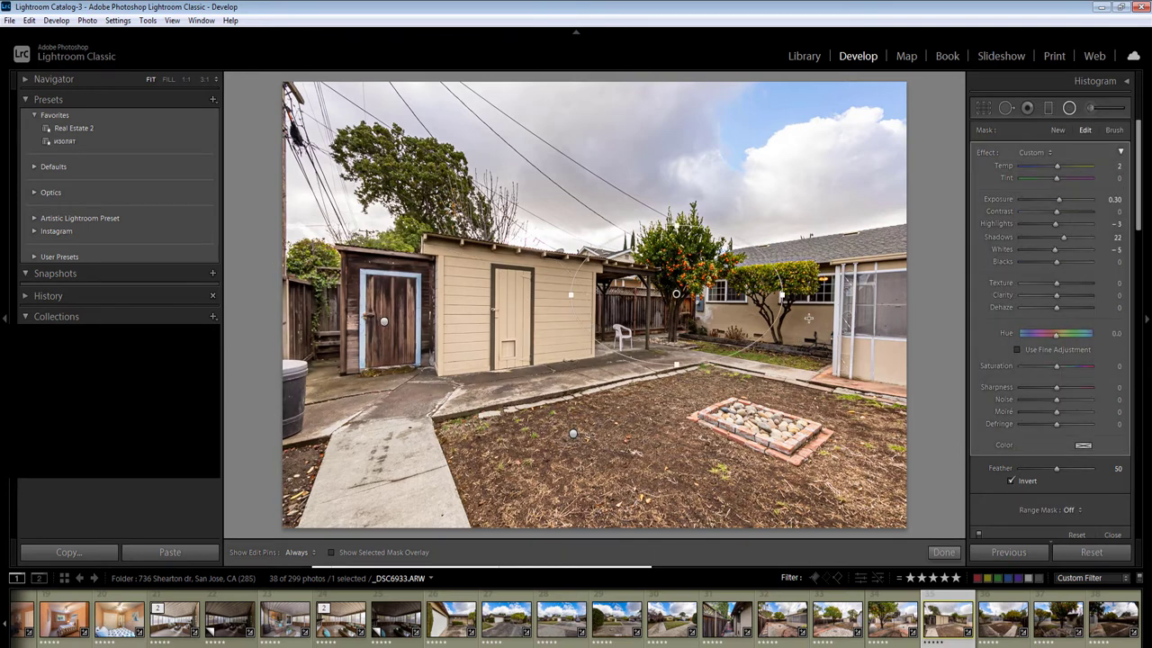
# In the next photo, the yard with the yellow-fruited tree and screened porch, set Whites to +21 and Exposure to +0.17
pyautogui.press('Right')
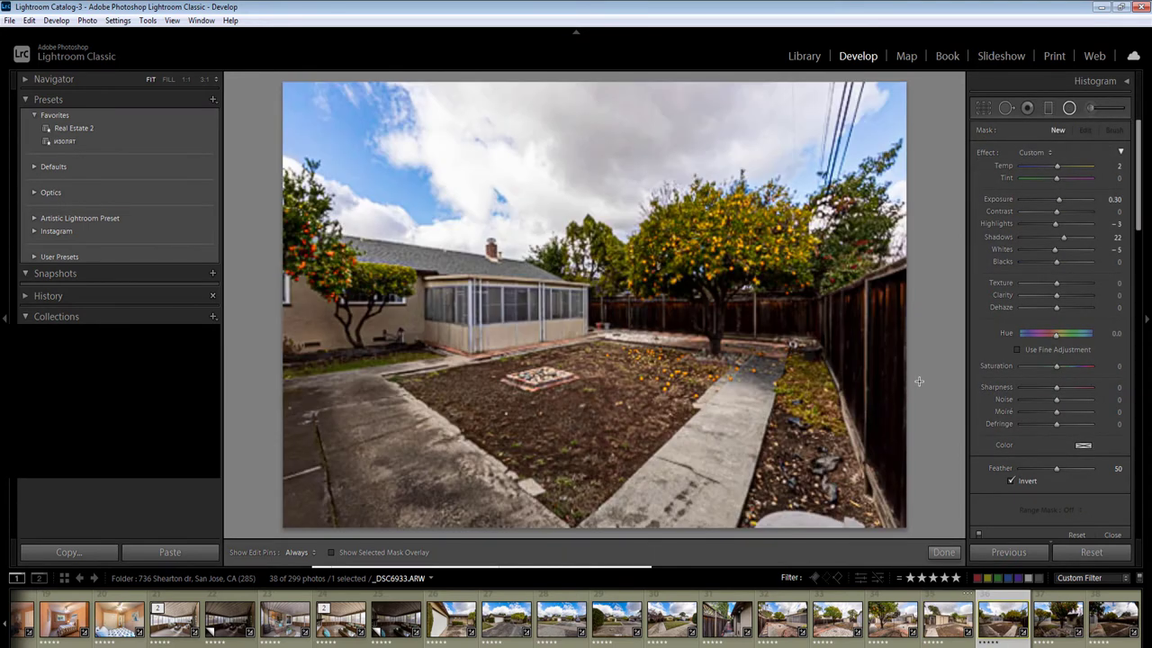
pyautogui.hotkey('shift', 'm')
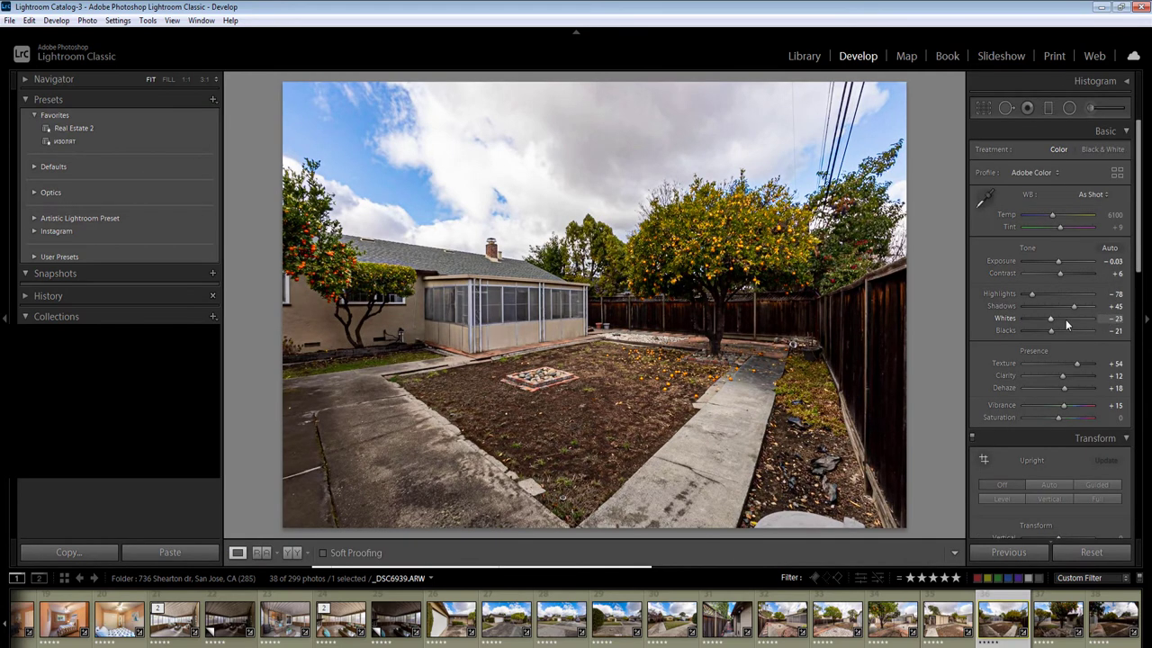
pyautogui.click(1066, 320)
pyautogui.click(1112, 261)
pyautogui.press('Up')
pyautogui.press('Up')
pyautogui.press('Return')
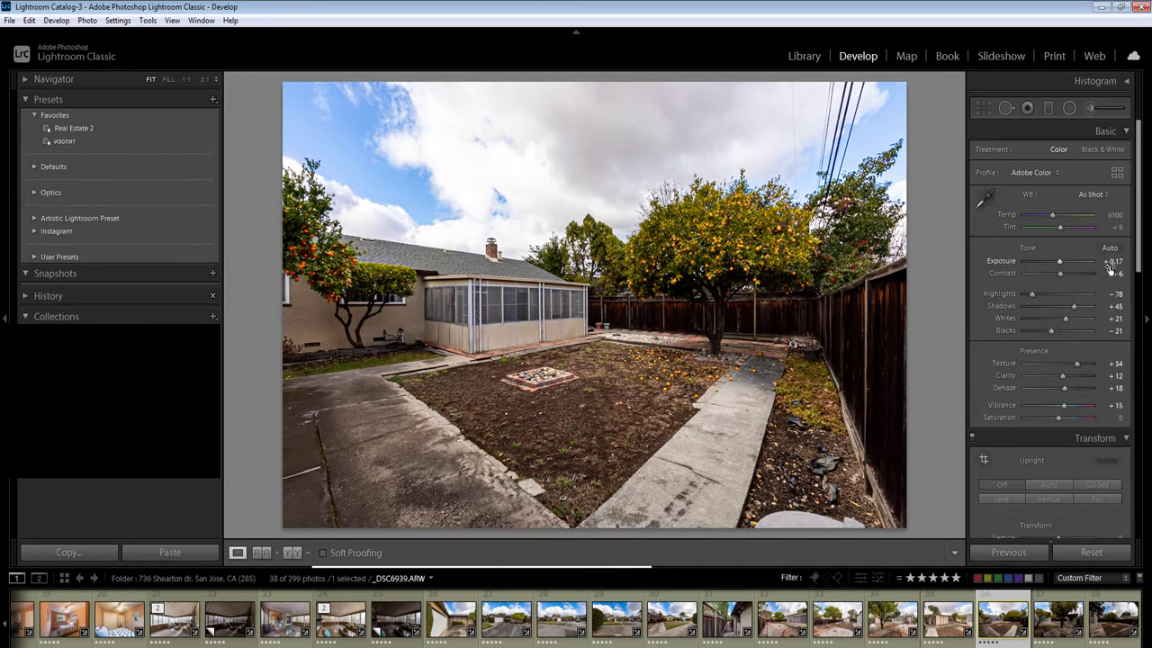
# Add a radial filter over the yellow-fruited tree and fence with Exposure 0.40, and another over the house wall beside the orange tree
pyautogui.hotkey('shift', 'm')
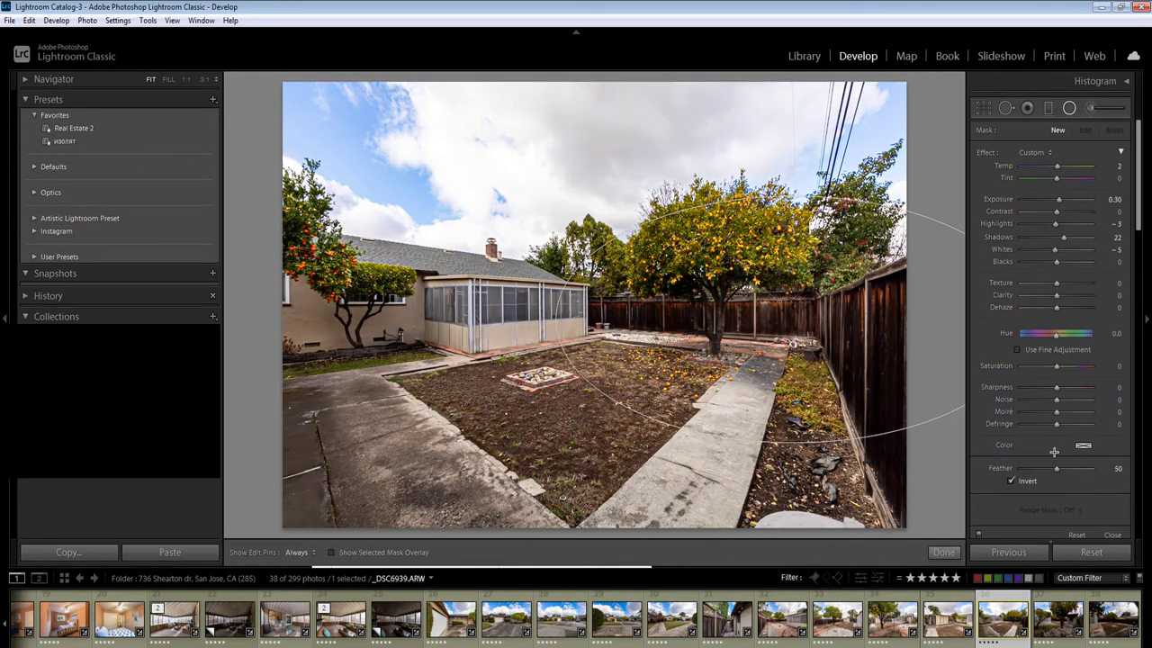
pyautogui.moveTo(1053, 451); pyautogui.dragTo(1053, 451)
pyautogui.click(1114, 199)
pyautogui.press('Up')
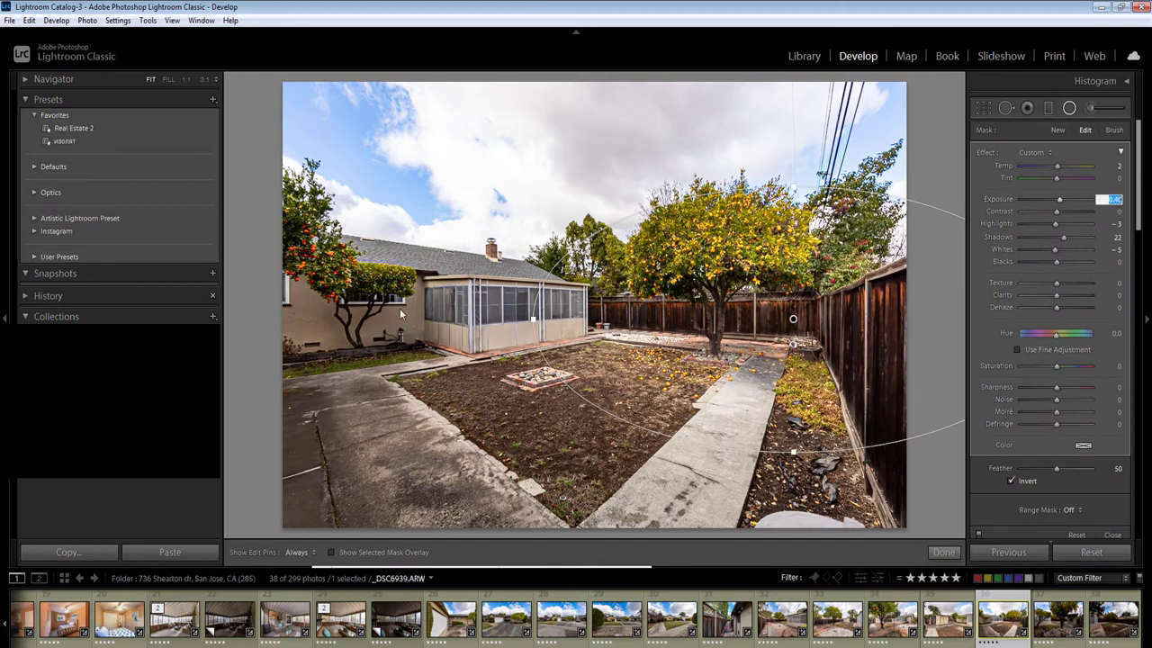
pyautogui.moveTo(323, 306); pyautogui.dragTo(515, 398)
pyautogui.hotkey('shift', 'm')
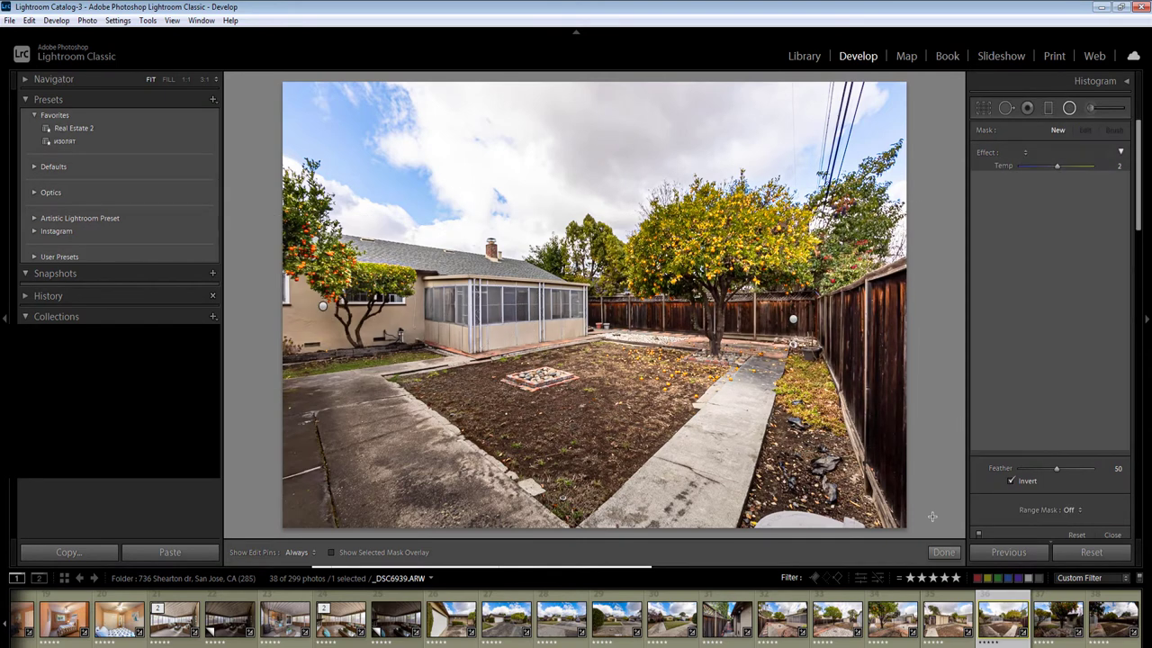
pyautogui.moveTo(932, 516); pyautogui.dragTo(975, 514)
pyautogui.hotkey('shift', 'm')
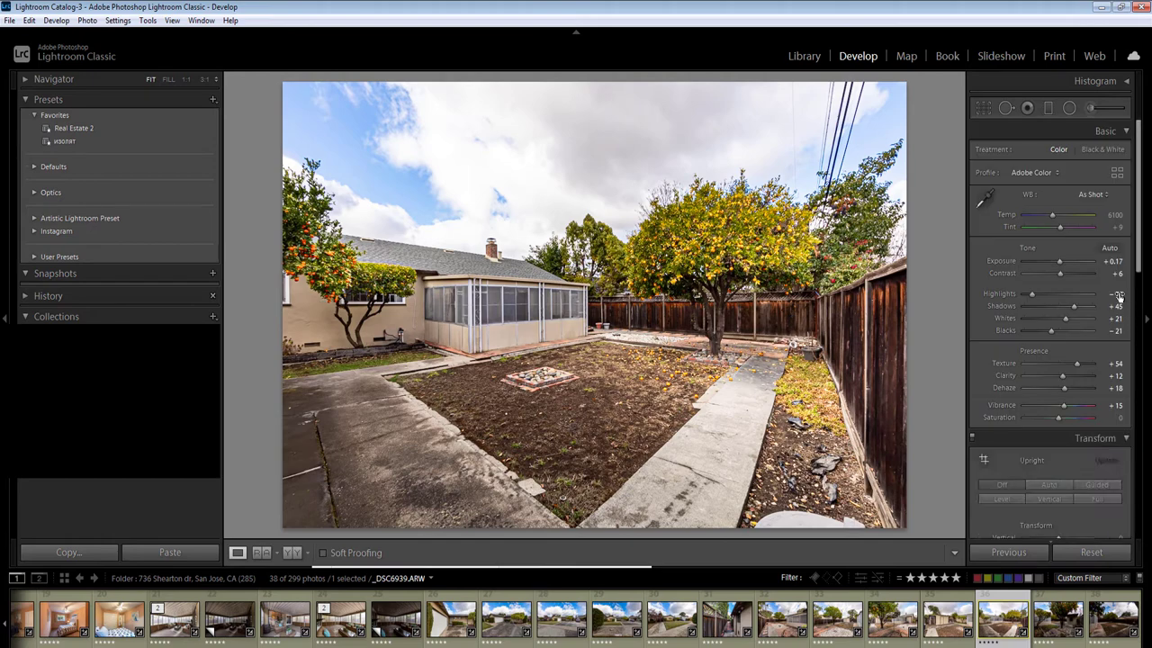
# Lower the photo's Whites to +2 and its Exposure to +0.07
pyautogui.click(1059, 318)
pyautogui.click(1112, 261)
pyautogui.press('Down')
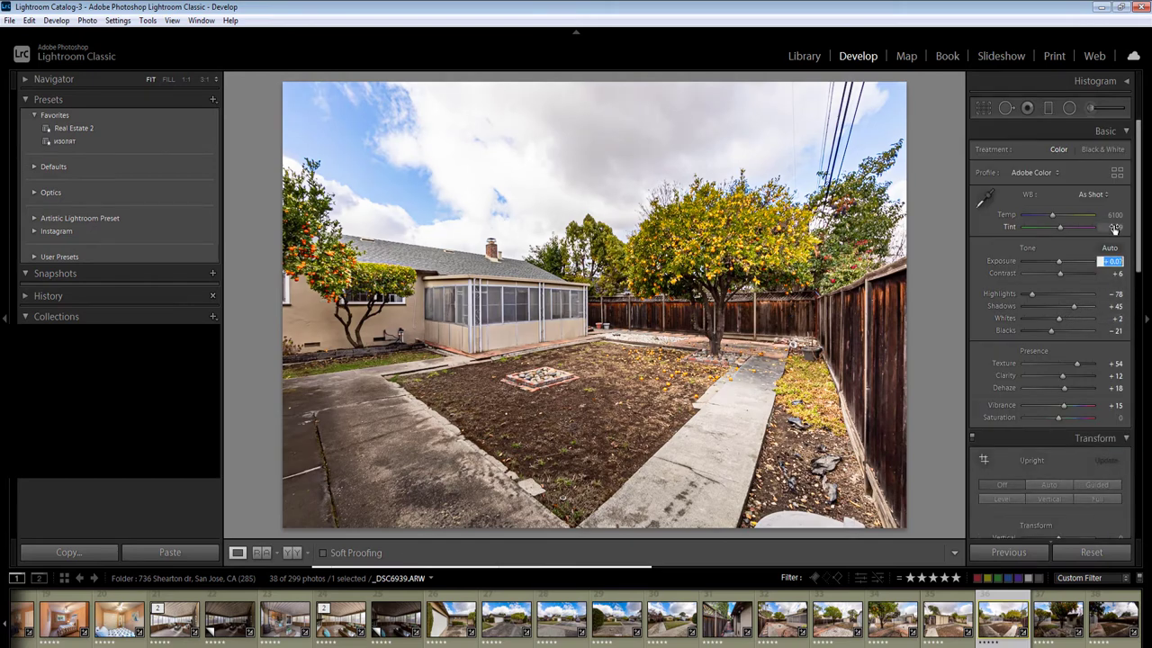
pyautogui.press('Return')
# In the next photo, with the orange tree in the stone bed, set Exposure to +0.80 and add a radial filter over the shed and fence
pyautogui.press('Right')
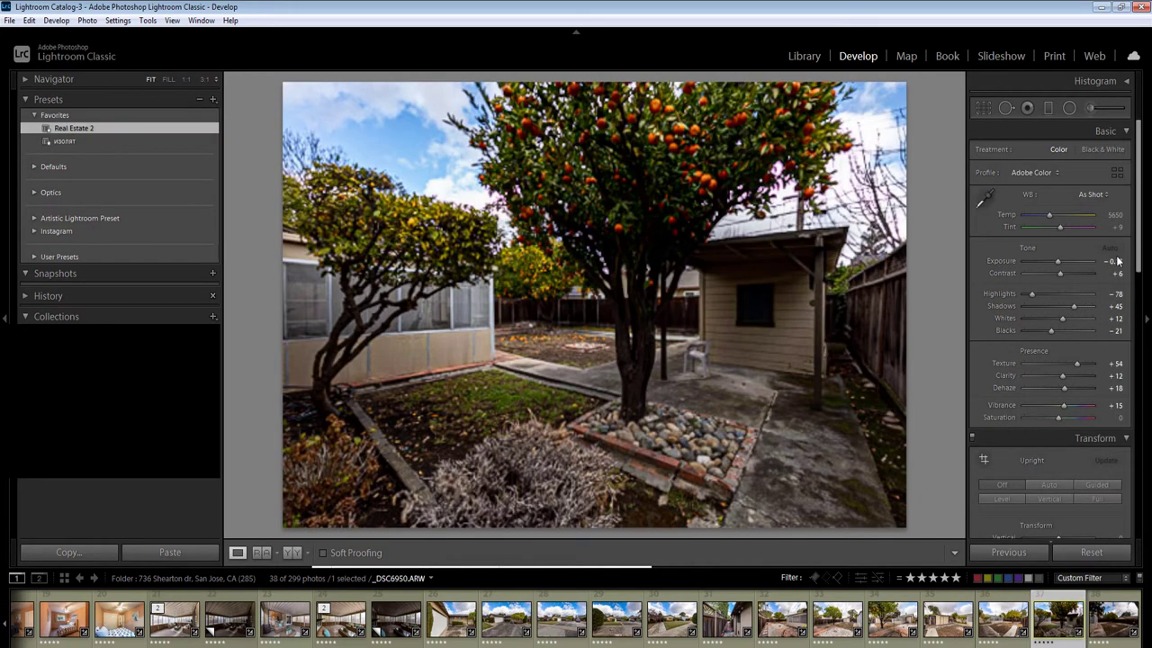
pyautogui.click(1116, 261)
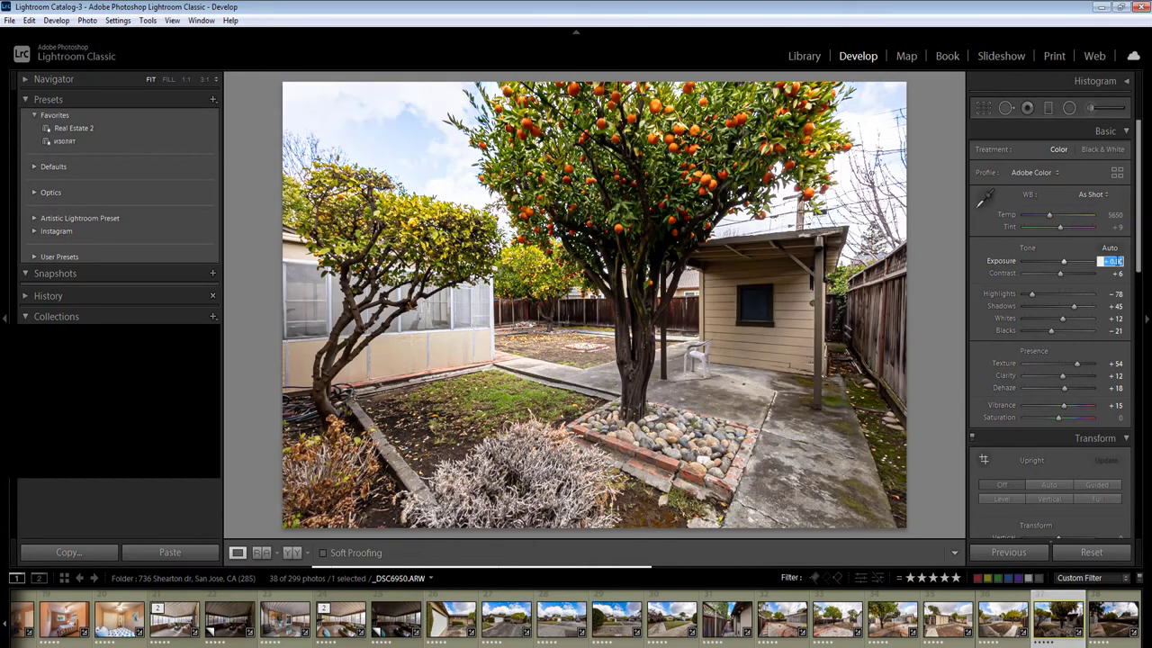
pyautogui.rightClick(1116, 263)
pyautogui.click(1017, 333)
pyautogui.click(800, 295)
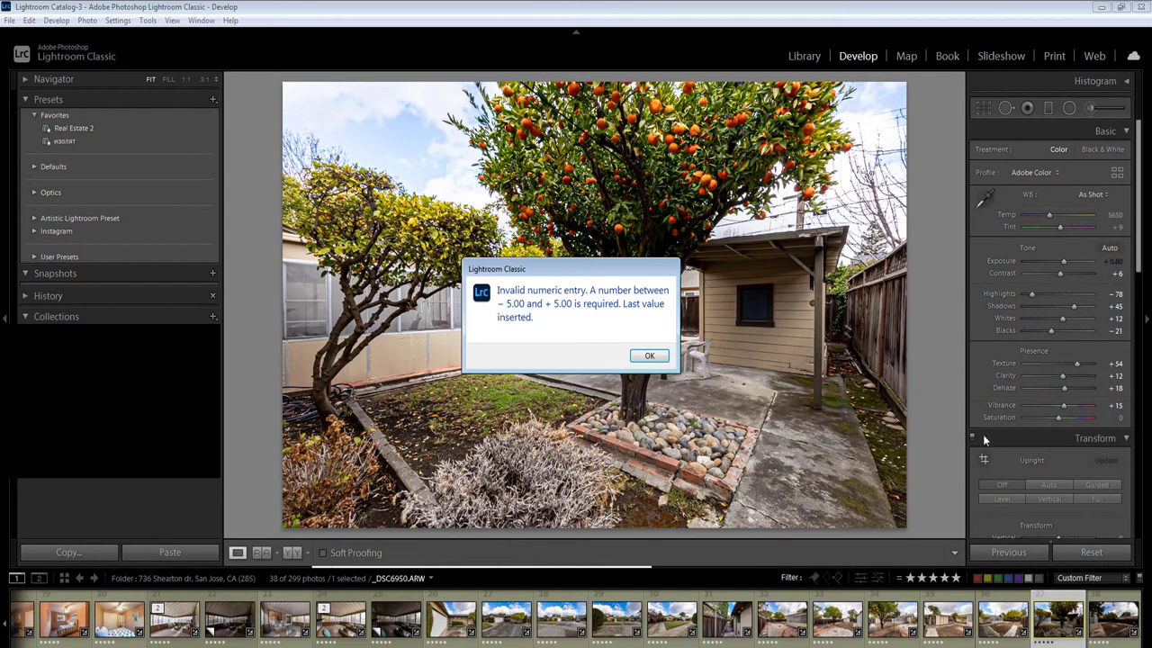
pyautogui.press('Return')
pyautogui.click(787, 314)
pyautogui.click(788, 313)
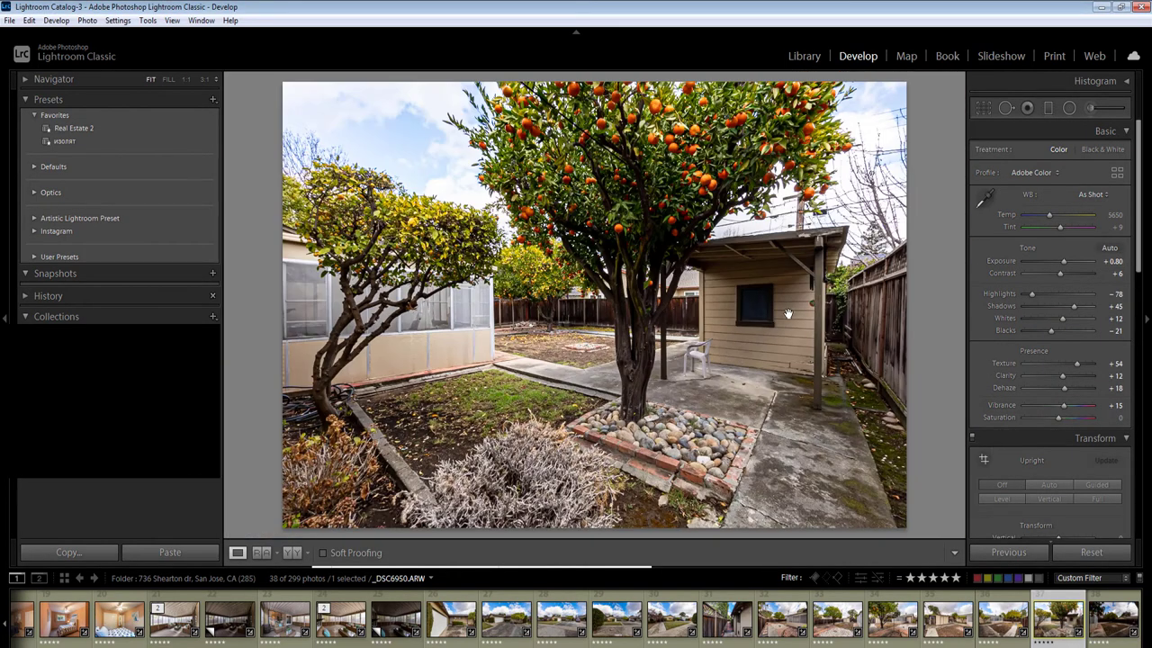
pyautogui.hotkey('shift', 'm')
pyautogui.moveTo(788, 292); pyautogui.dragTo(955, 398)
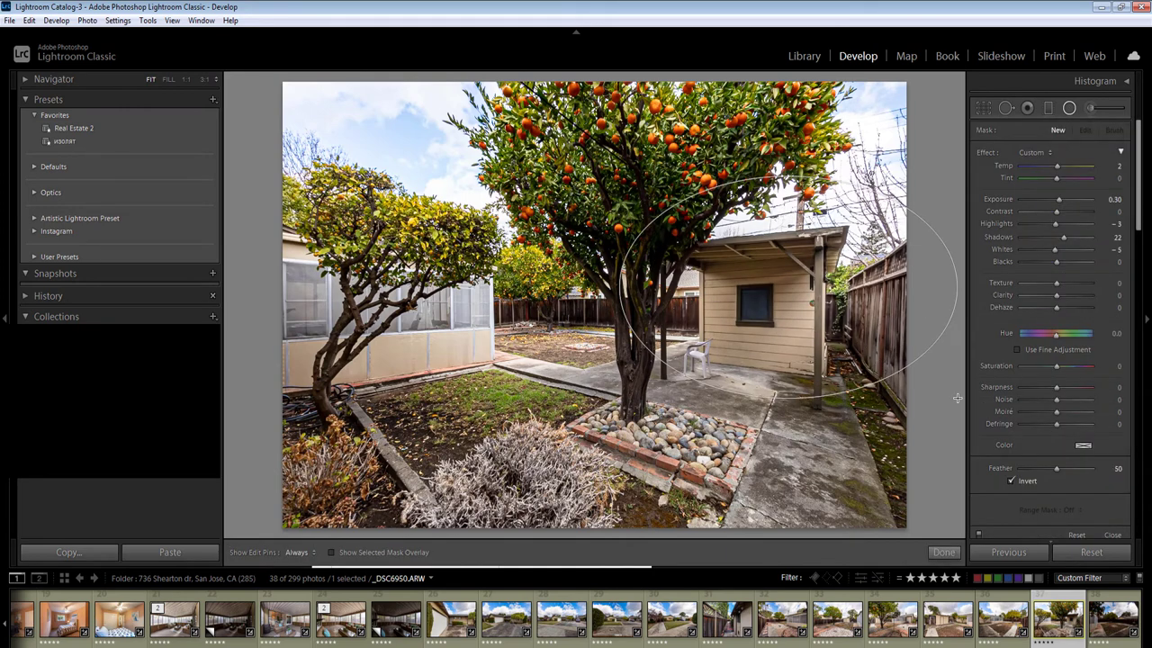
# Set Exposure to +0.70 in the last backyard photo, the one with the overhanging orange branches
pyautogui.press('Right')
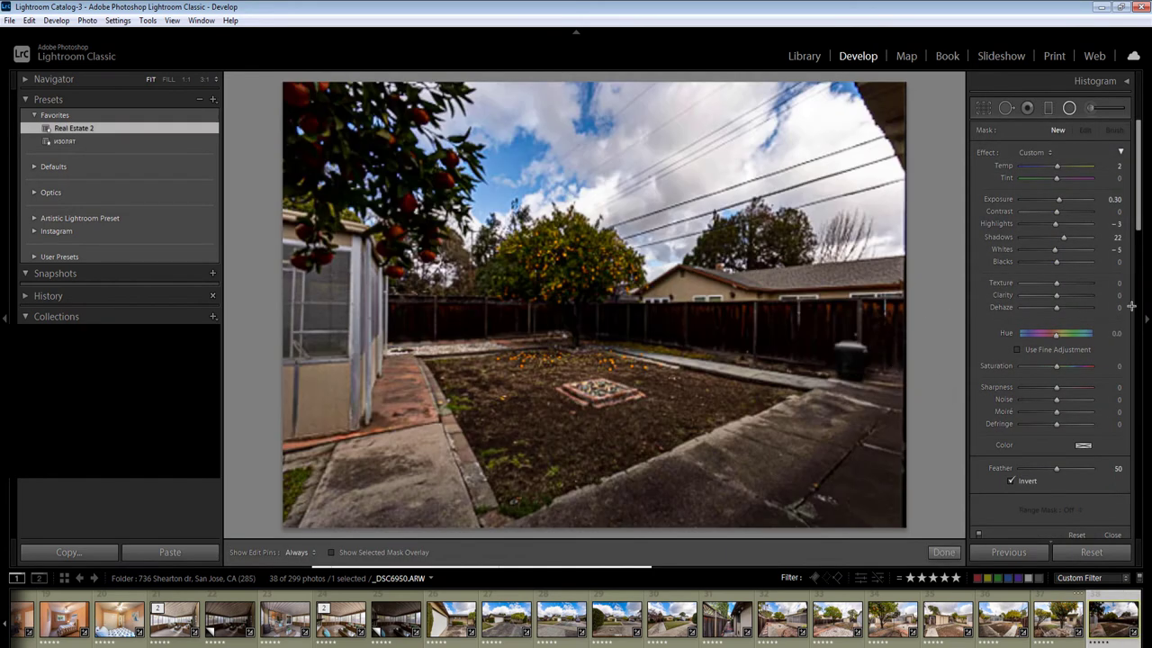
pyautogui.hotkey('shift', 'm')
pyautogui.click(1116, 262)
pyautogui.write('.7')
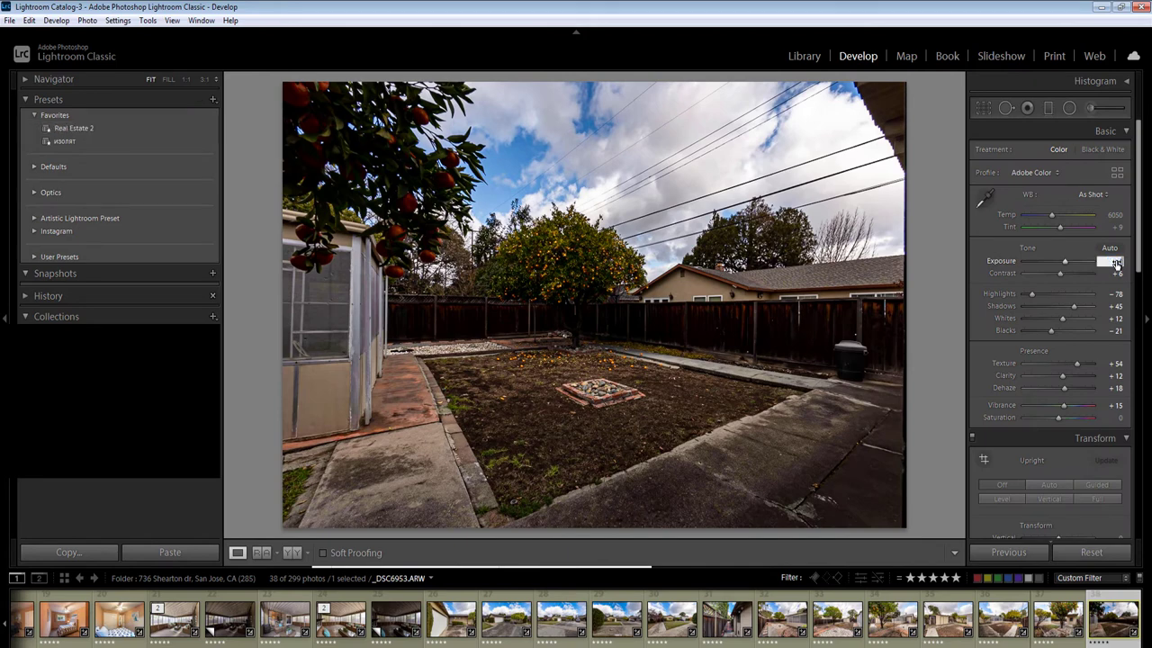
pyautogui.press('Return')
# Add a large radial filter over the dirt yard and concrete path, and another over the yellow-fruited tree and rear fence
pyautogui.hotkey('shift', 'm')
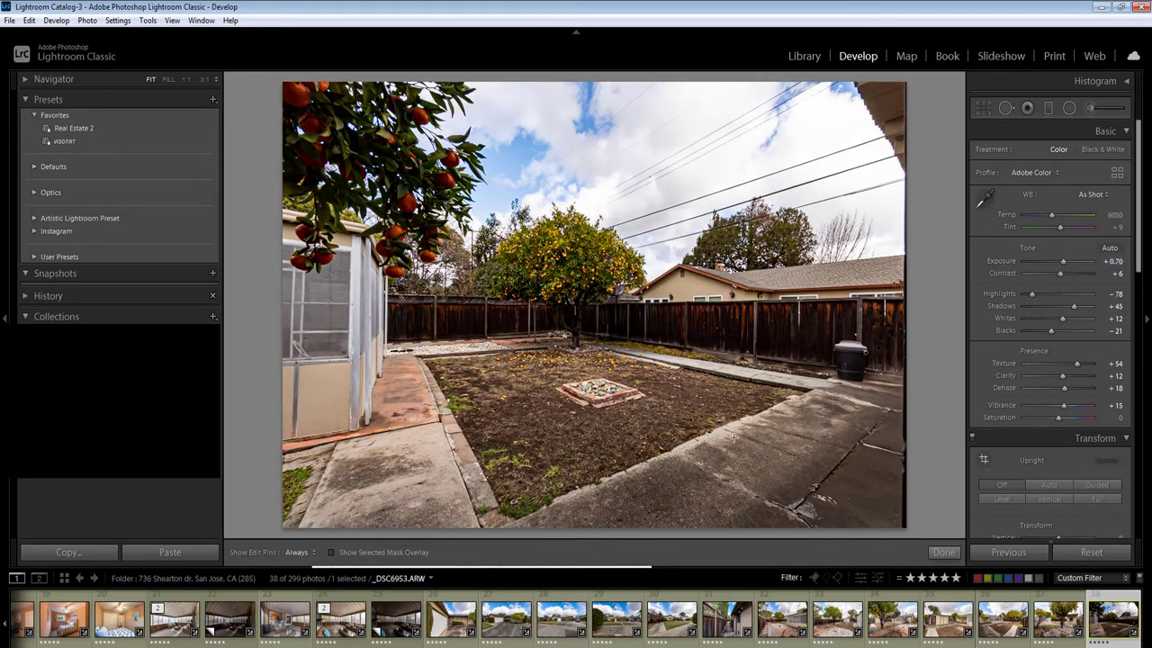
pyautogui.moveTo(733, 437); pyautogui.dragTo(1049, 605)
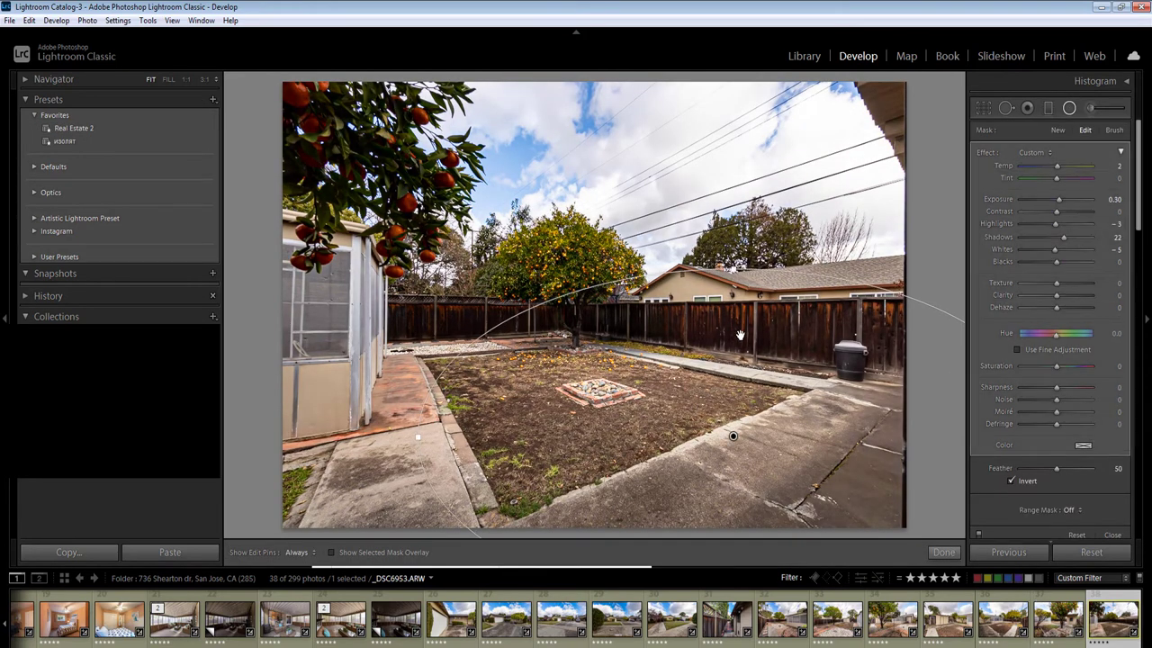
pyautogui.moveTo(557, 316); pyautogui.dragTo(784, 401)
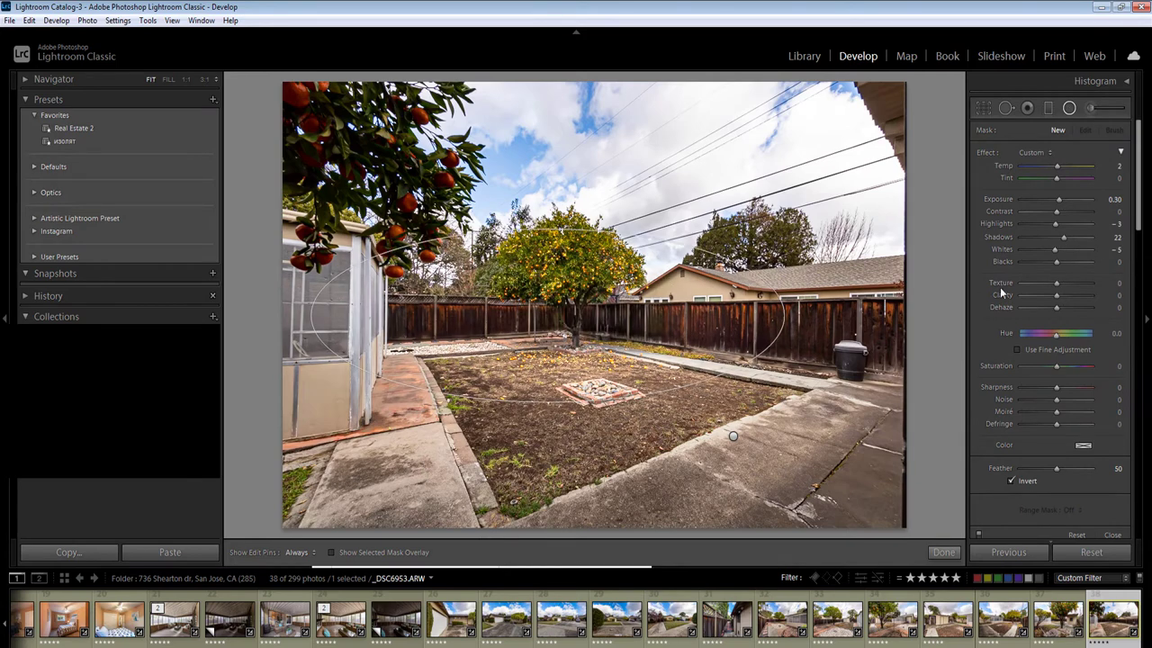
pyautogui.click(944, 551)
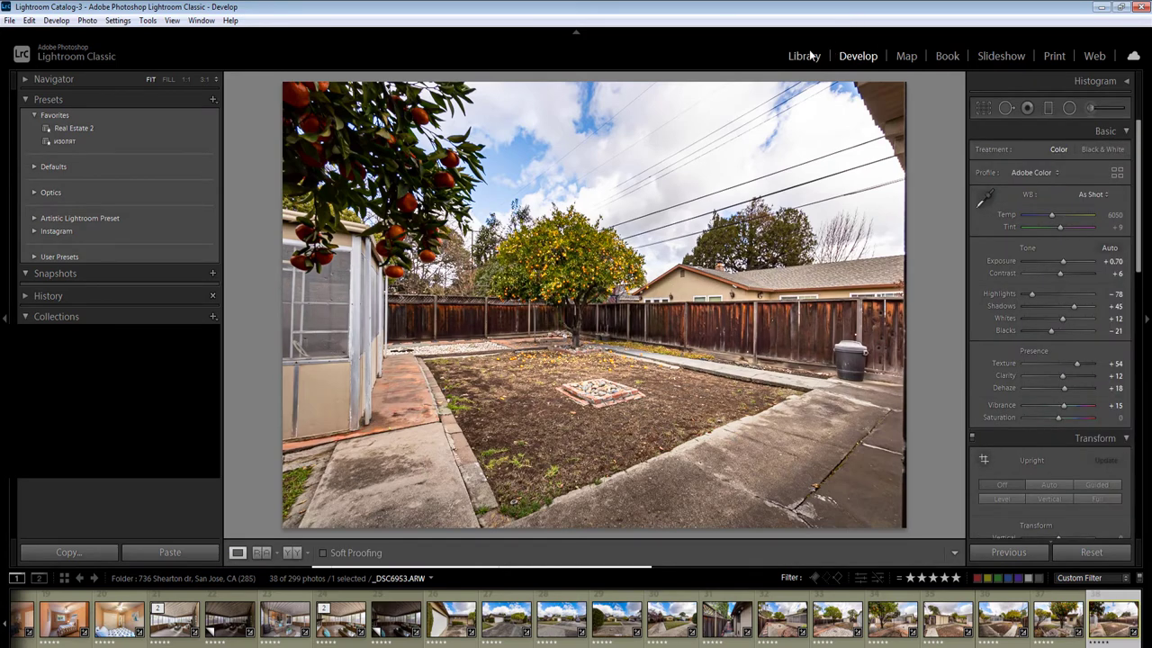
# Select all the filtered photos in the Library and open their export settings
pyautogui.click(803, 56)
pyautogui.hotkey('ctrl', 'a')
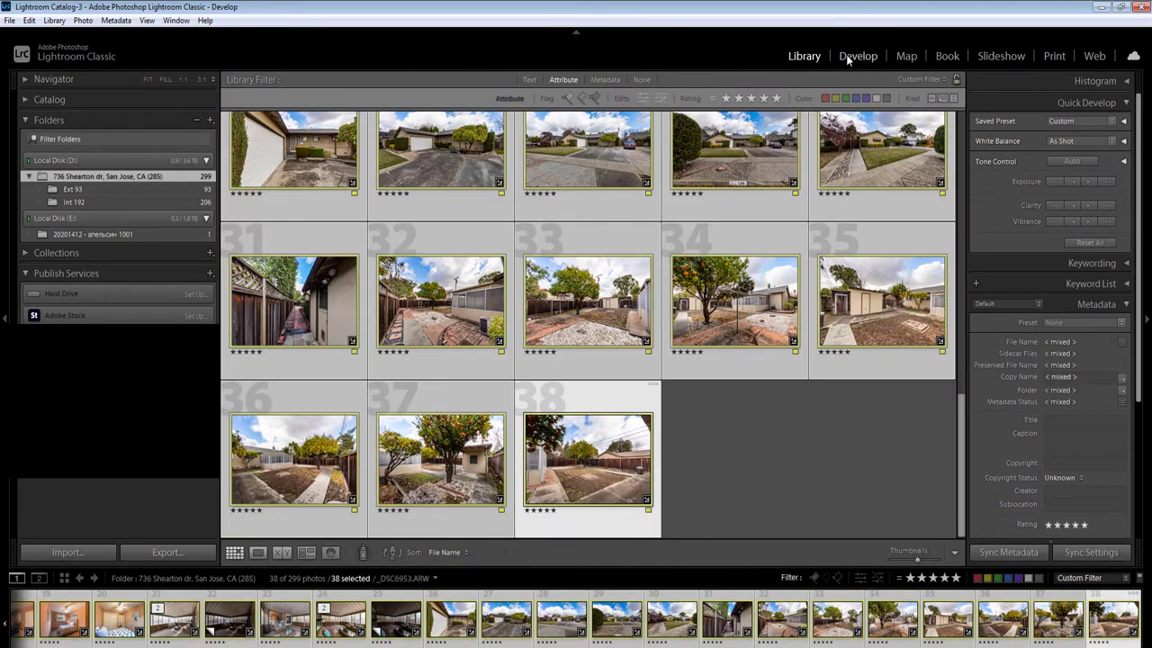
pyautogui.click(167, 552)
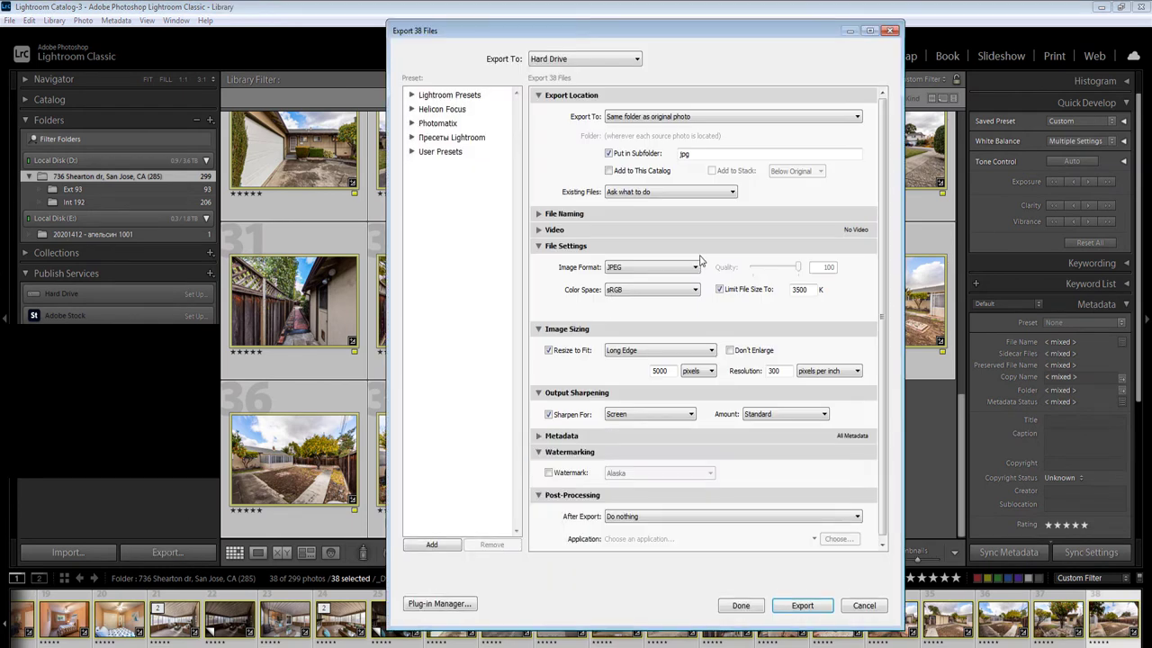
# Export the photos as JPEG to the subfolder "04 - after", without a file size limit, resizing or output sharpening, and clear the photo selection
pyautogui.click(549, 350)
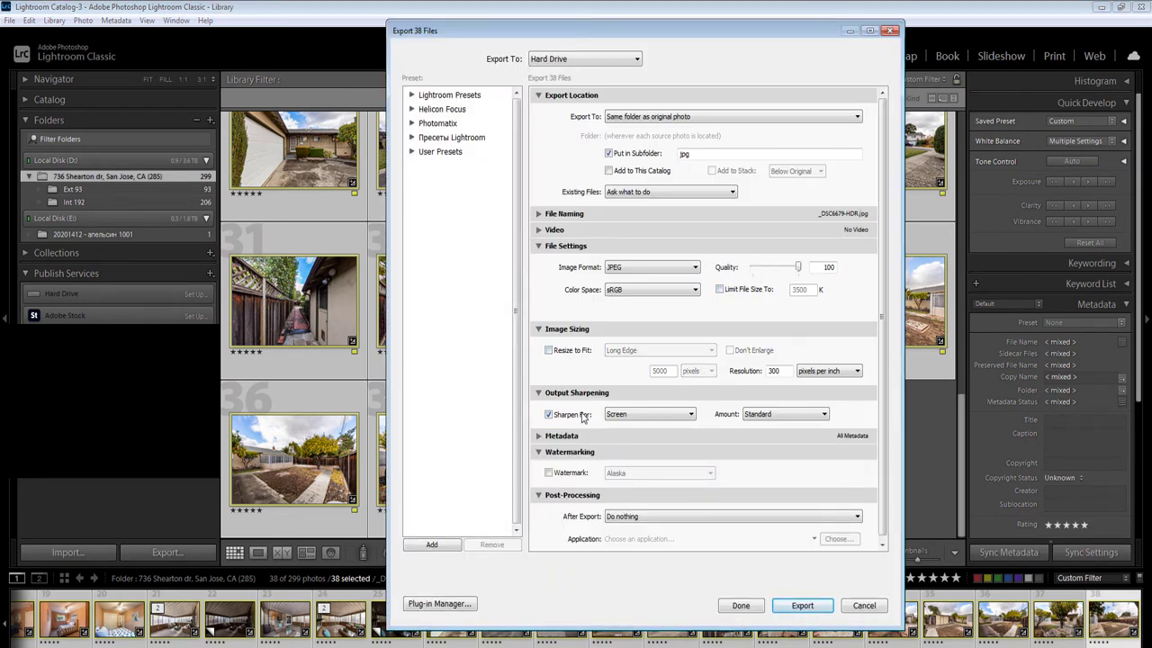
pyautogui.click(548, 414)
pyautogui.doubleClick(721, 155)
pyautogui.write('04 - af')
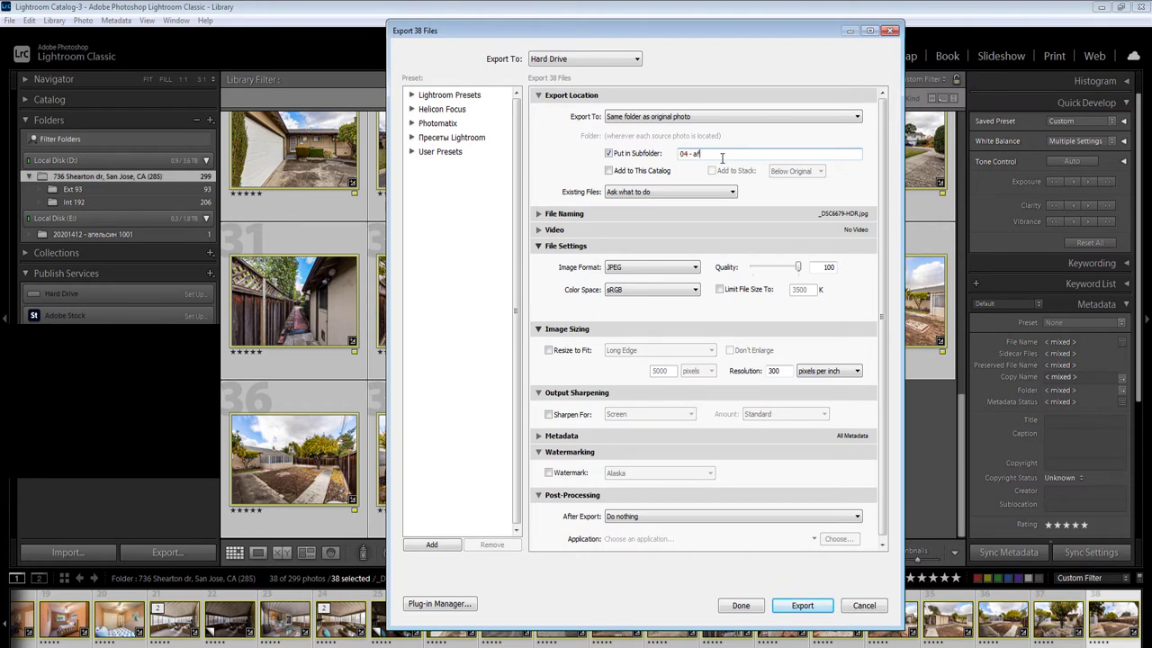
pyautogui.write('ter')
pyautogui.press('Return')
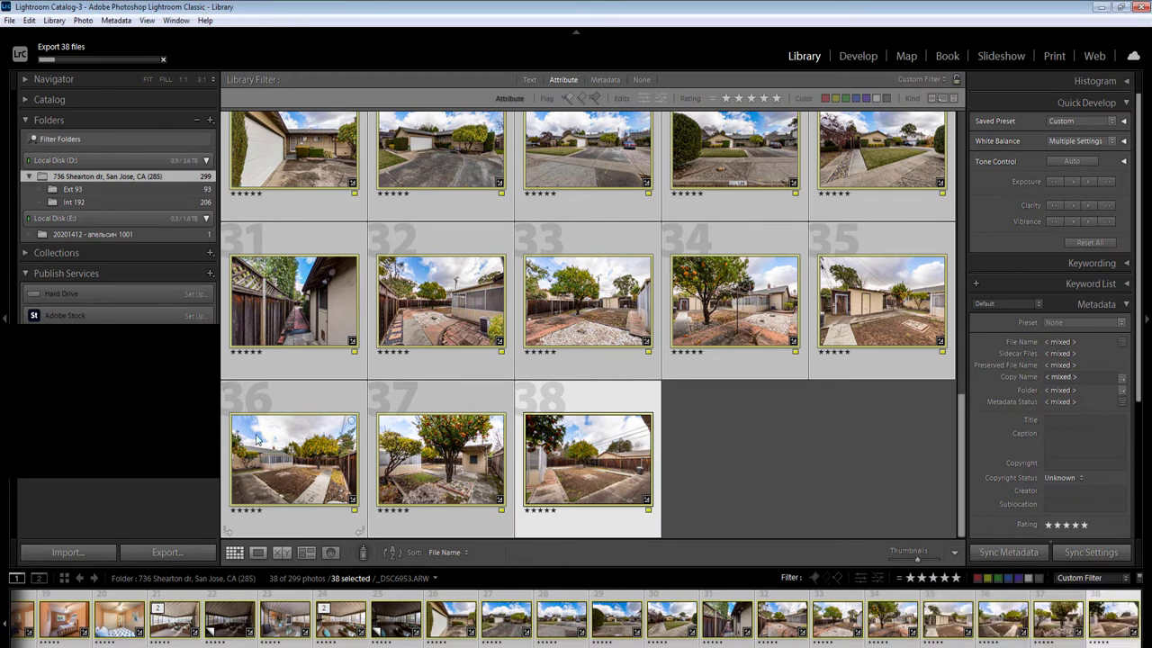
pyautogui.click(744, 461)
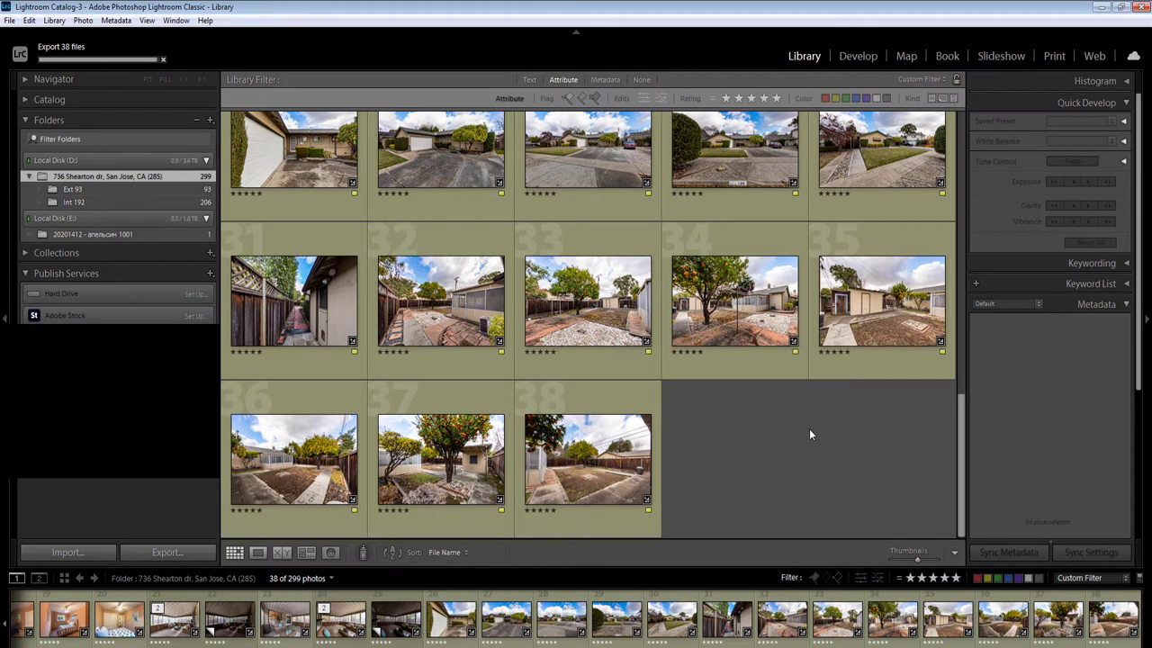
pyautogui.hotkey('alt', 'Tab')
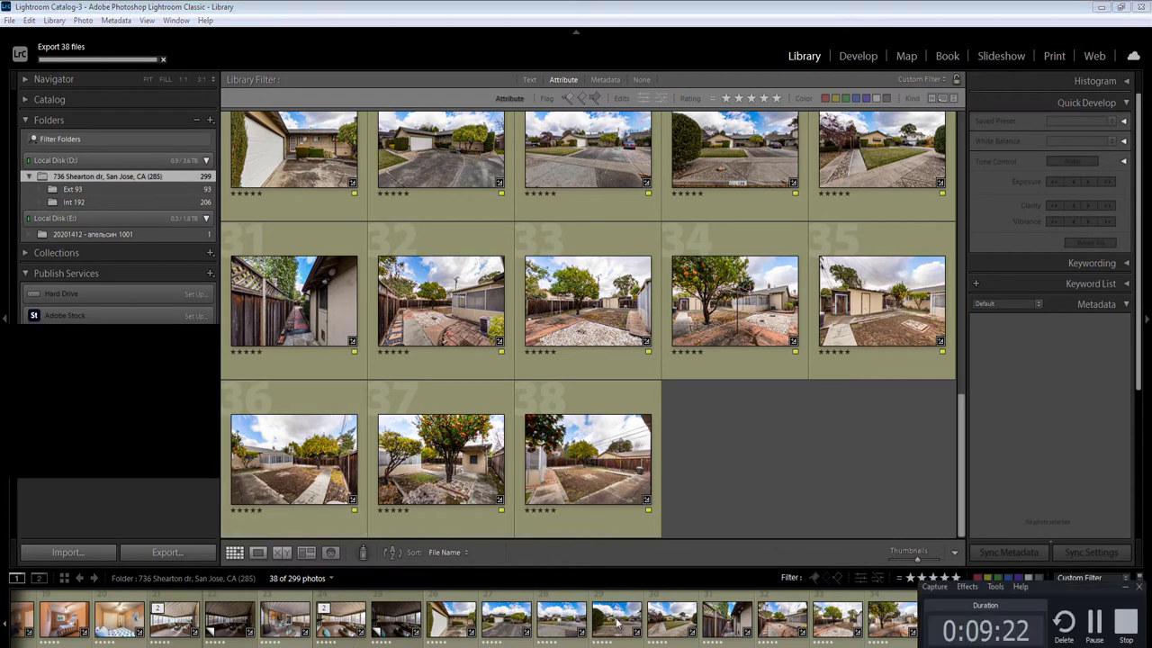
pyautogui.click(1125, 622)
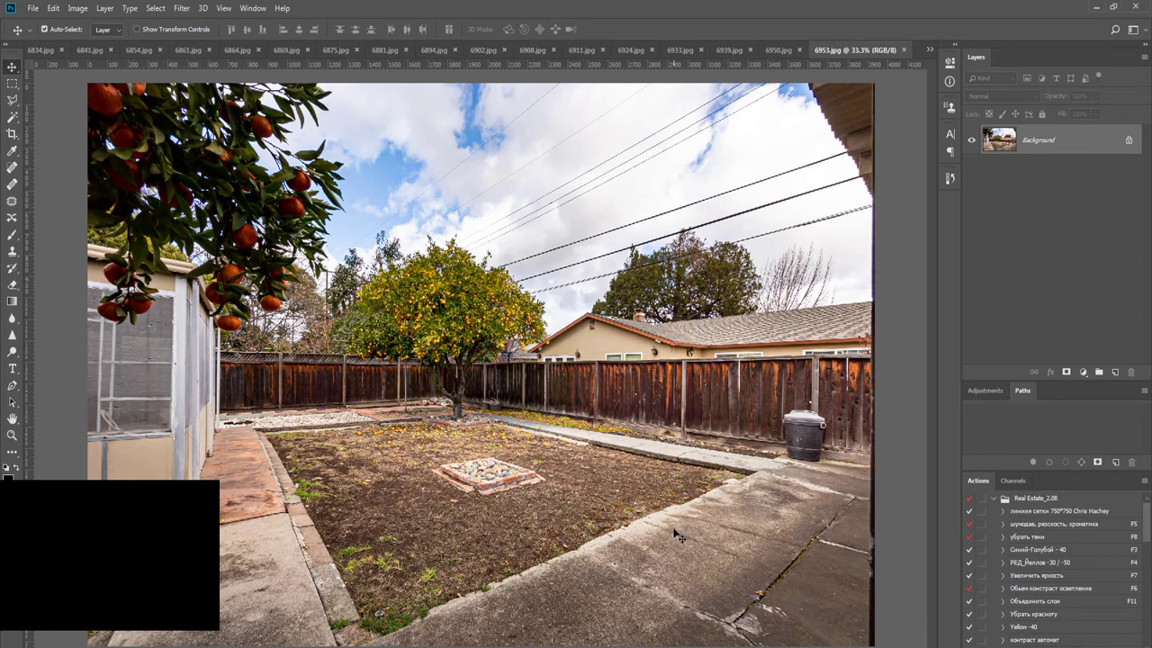
# In Photoshop, run the "убрать тени" action on 6953.jpg and select the clouds with the Magic Wand, non-contiguous, at tolerance 22
pyautogui.scroll(-2, 677, 535)
pyautogui.press('F8')
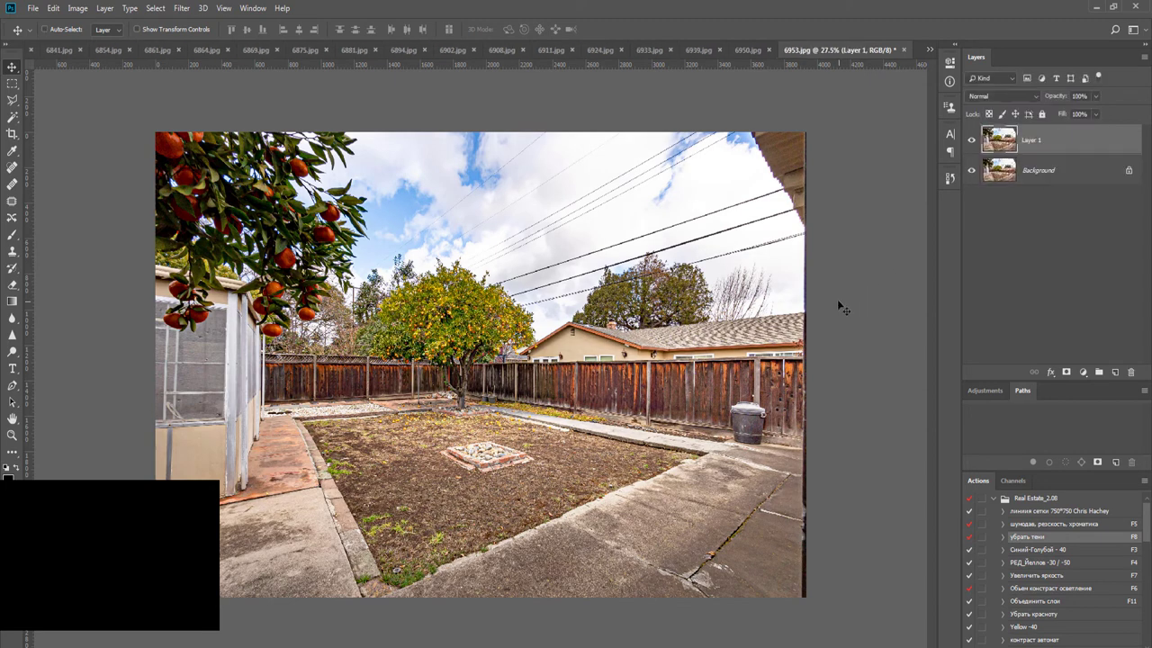
pyautogui.press('w')
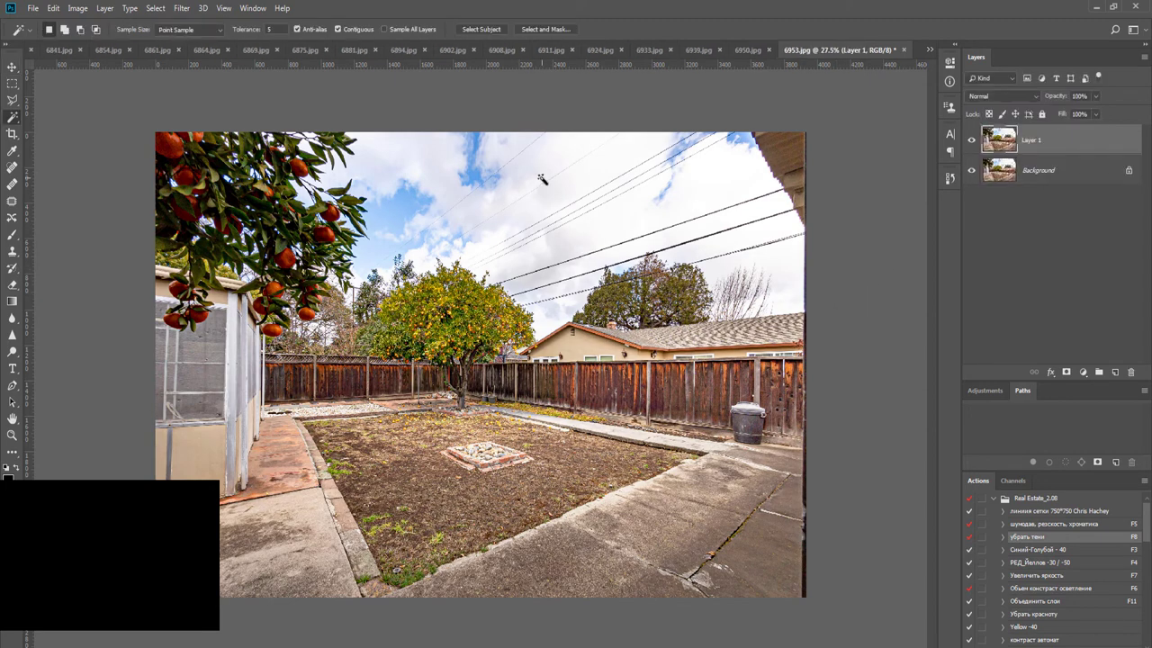
pyautogui.click(543, 176)
pyautogui.click(338, 29)
pyautogui.click(269, 29)
pyautogui.write('22')
pyautogui.click(588, 178)
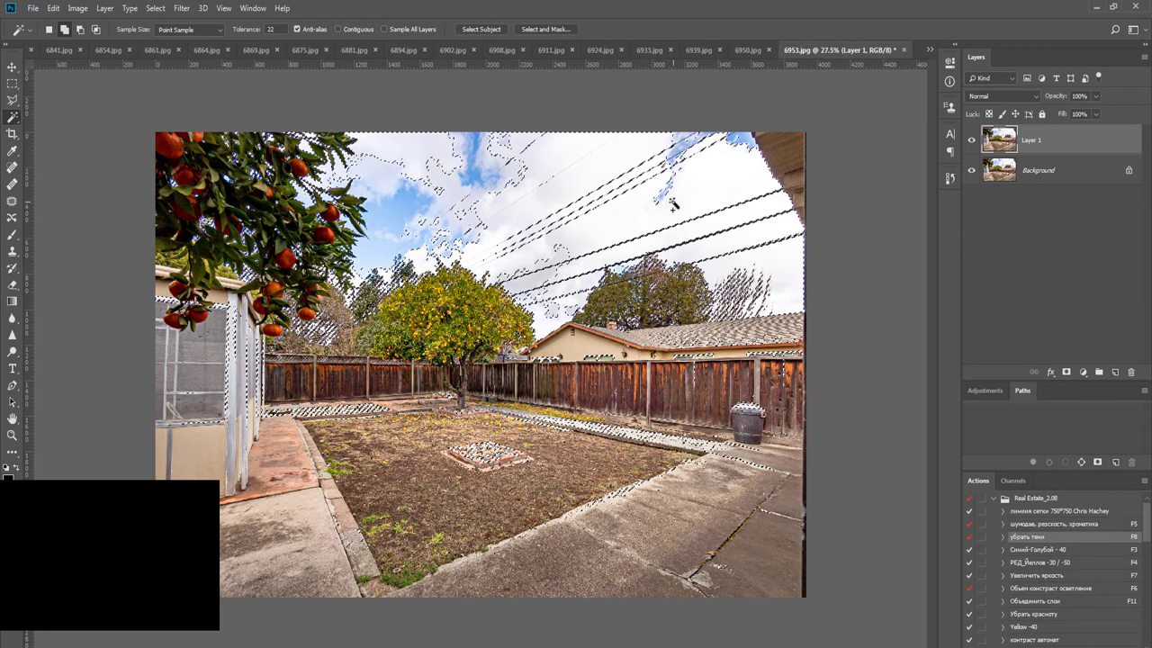
# Add the remaining cloud areas and the blue patches of sky to the Magic Wand selection
pyautogui.click(438, 160)
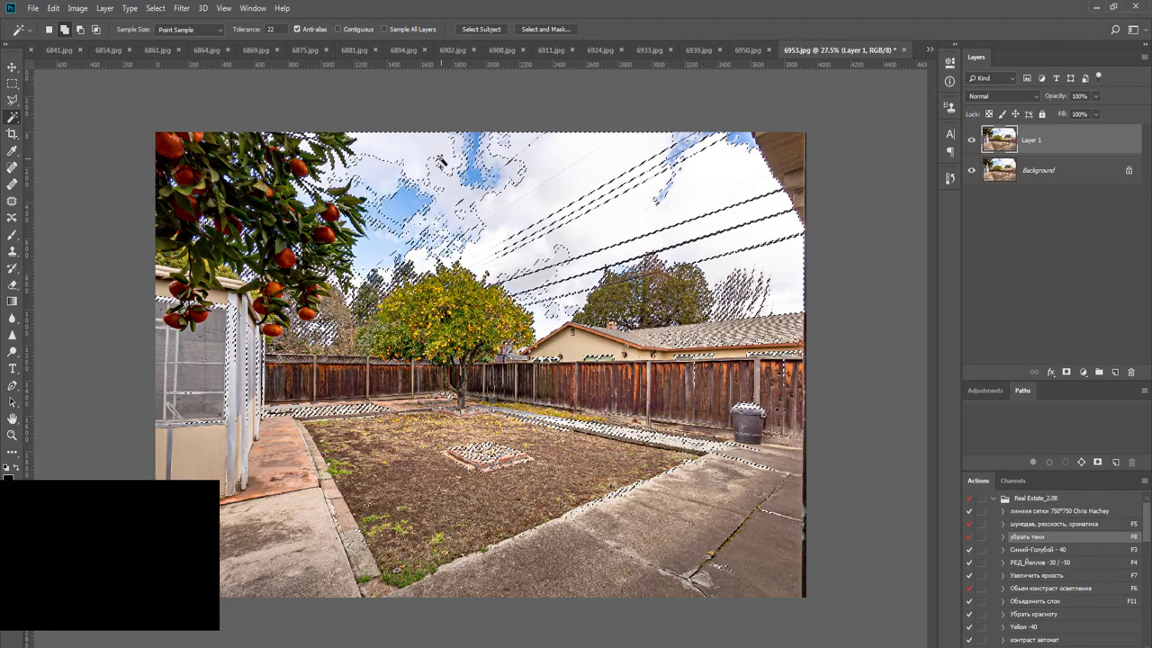
pyautogui.click(390, 173)
pyautogui.click(450, 211)
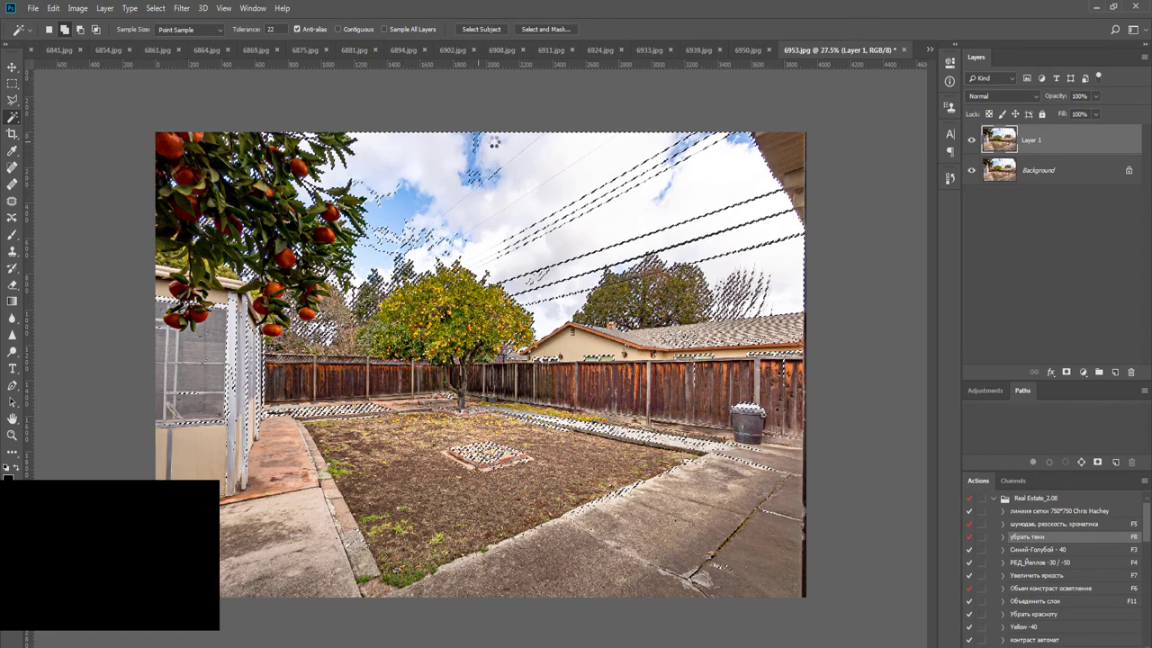
pyautogui.keyDown('shift'); pyautogui.click(385, 240); pyautogui.keyUp('shift')
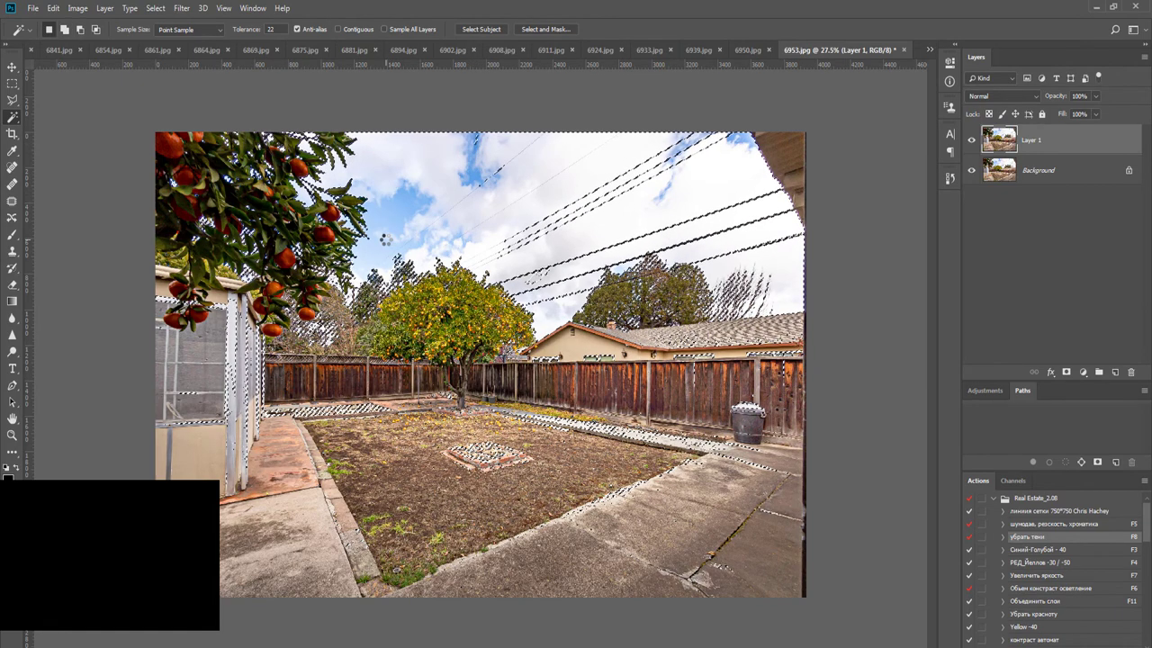
pyautogui.press('shift')
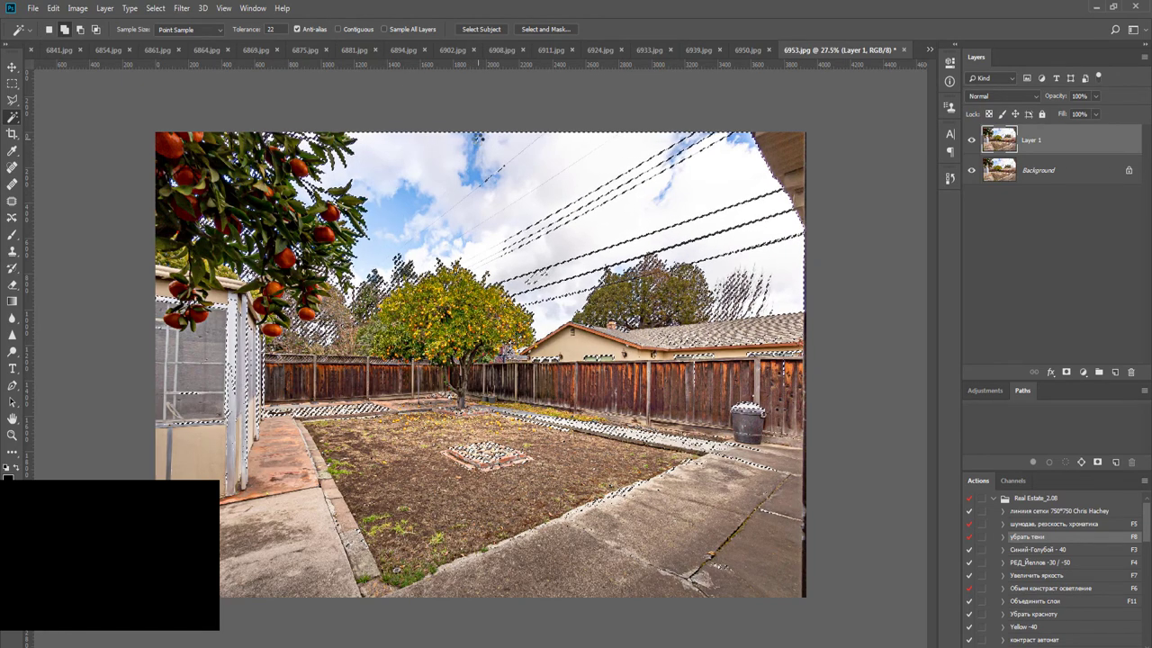
# Subtract the house, fence and yard from the selection with the Polygonal Lasso, and add a mask hiding the sky on Layer 1
pyautogui.press('l')
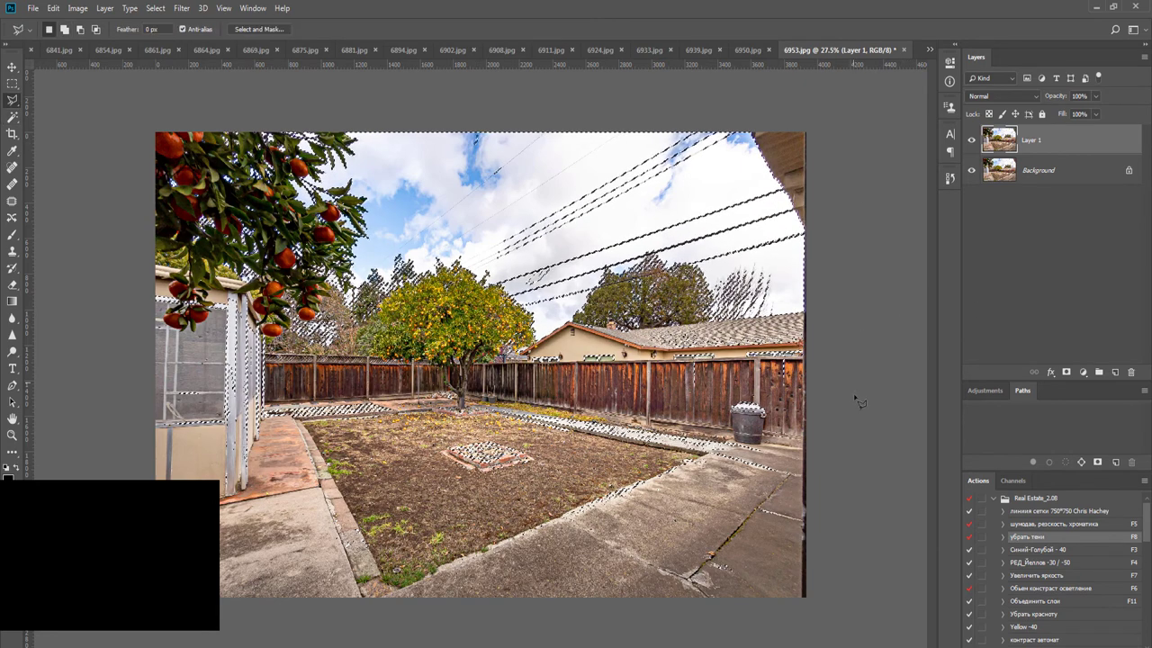
pyautogui.click(805, 456)
pyautogui.click(843, 637)
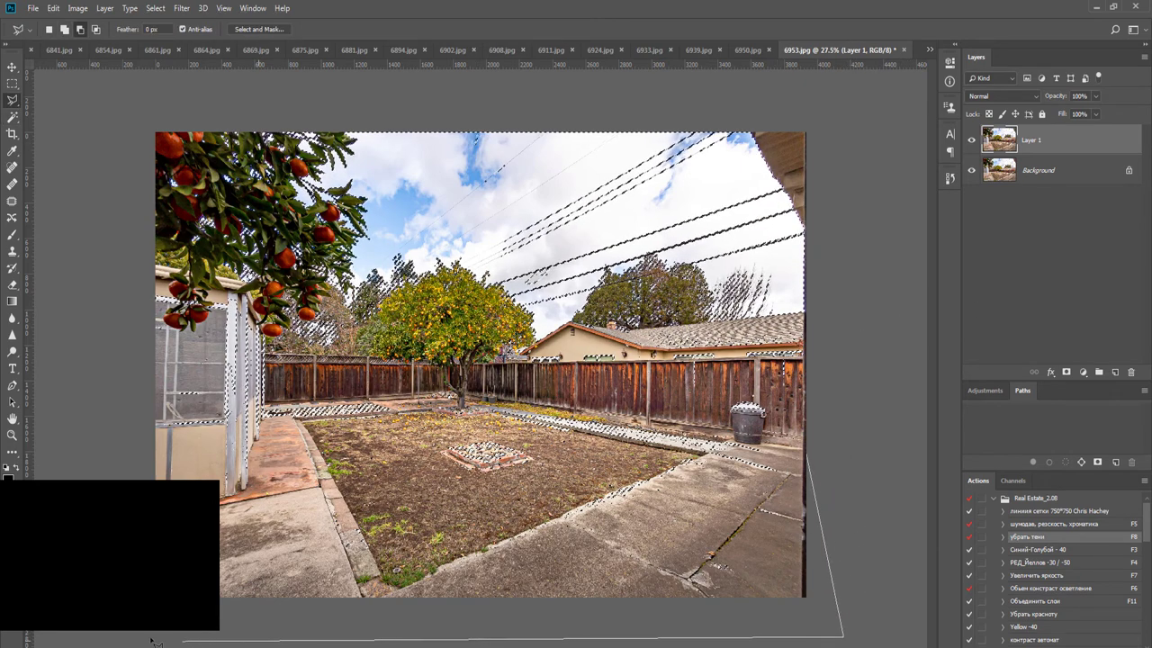
pyautogui.click(72, 636)
pyautogui.click(74, 120)
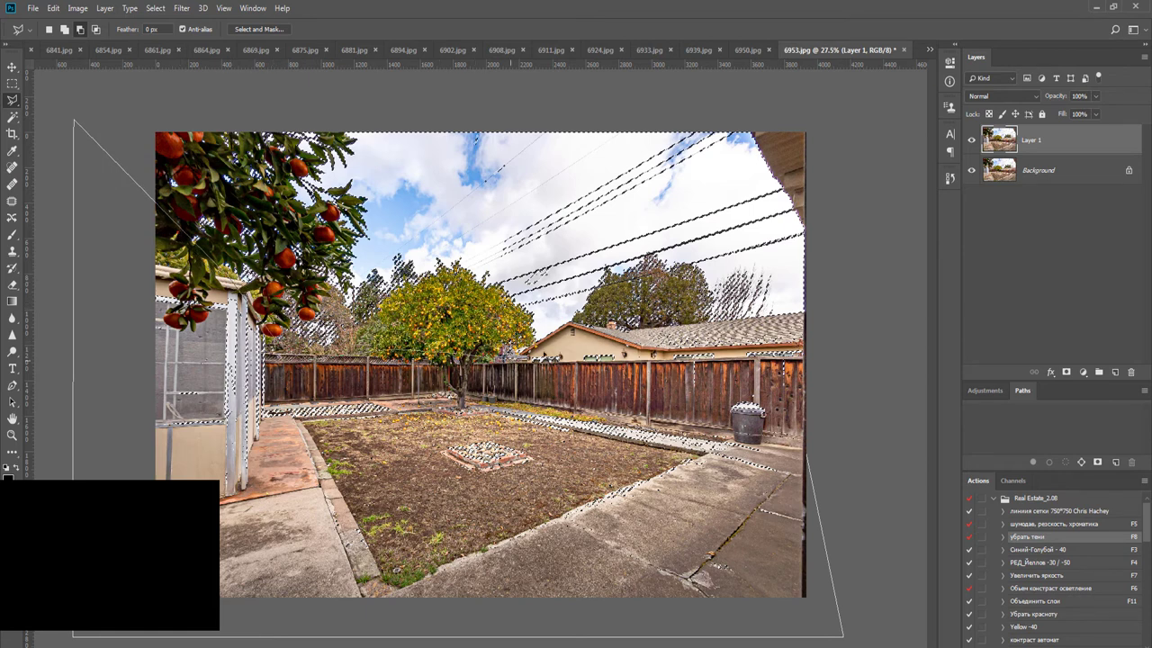
pyautogui.doubleClick(860, 314)
pyautogui.click(1066, 371)
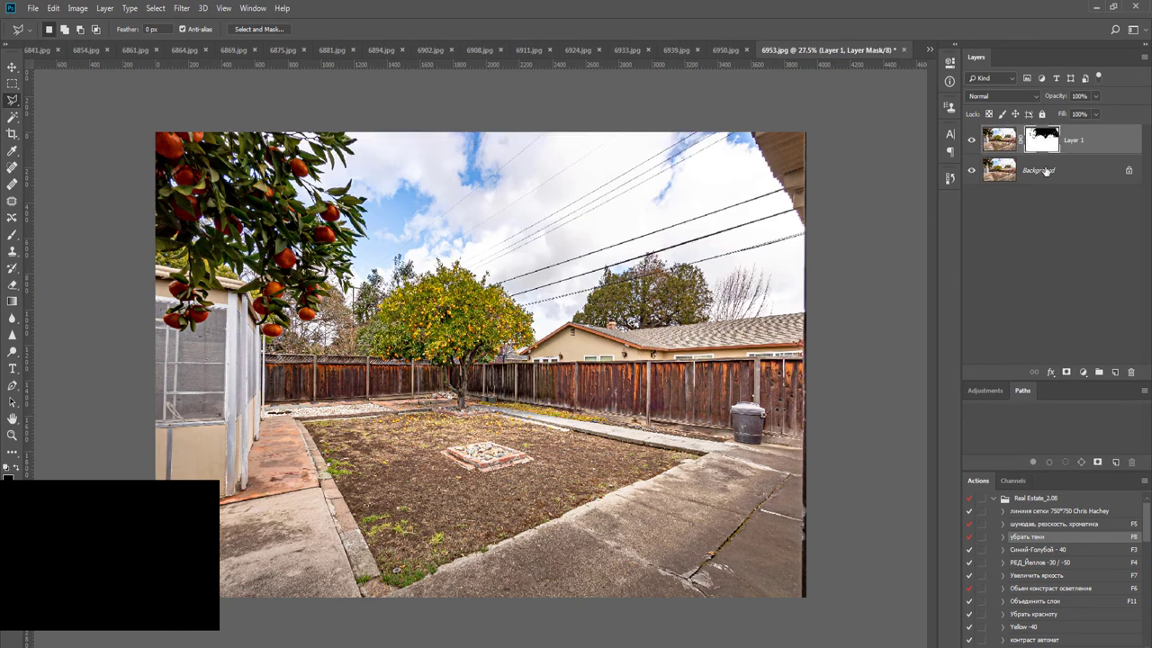
# Place the sky image 001.jpg from the CS16 Sky folder in Total Commander directly above the Background layer
pyautogui.click(1058, 177)
pyautogui.press('v')
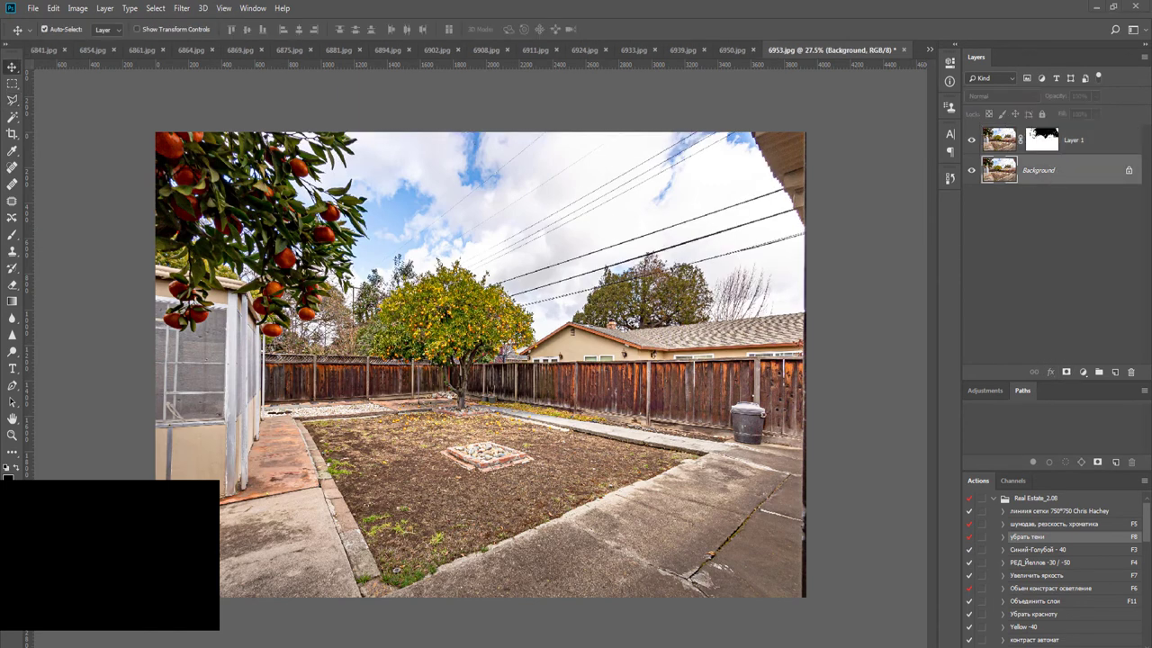
pyautogui.hotkey('alt', 'Tab')
pyautogui.moveTo(481, 229); pyautogui.dragTo(373, 234)
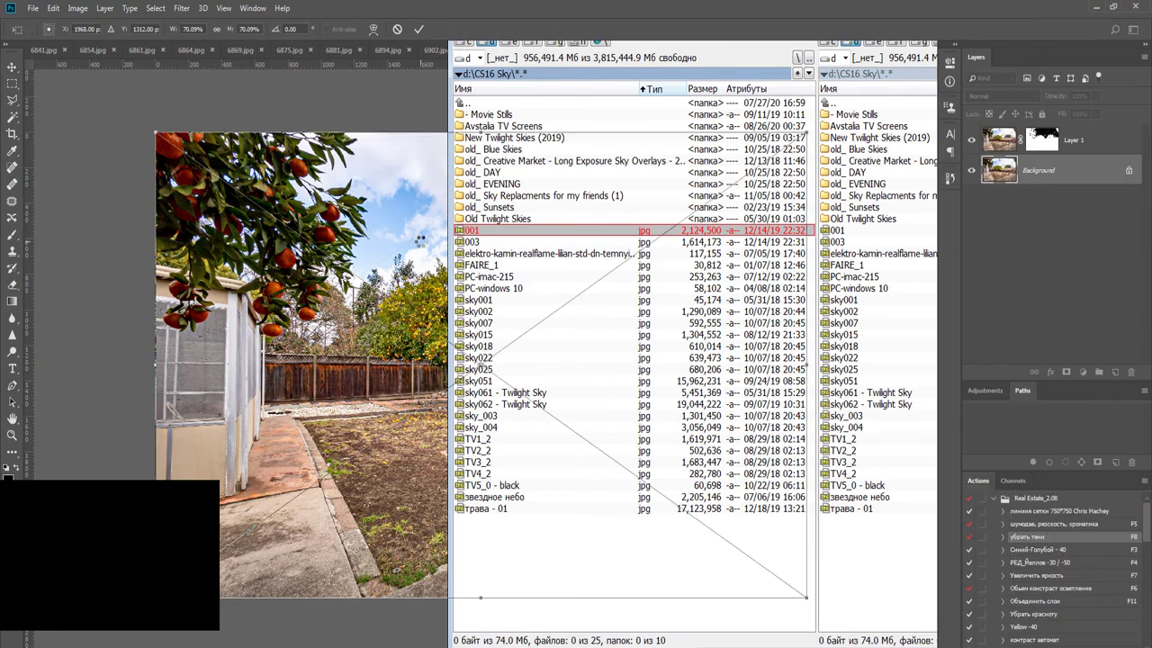
pyautogui.press('Return')
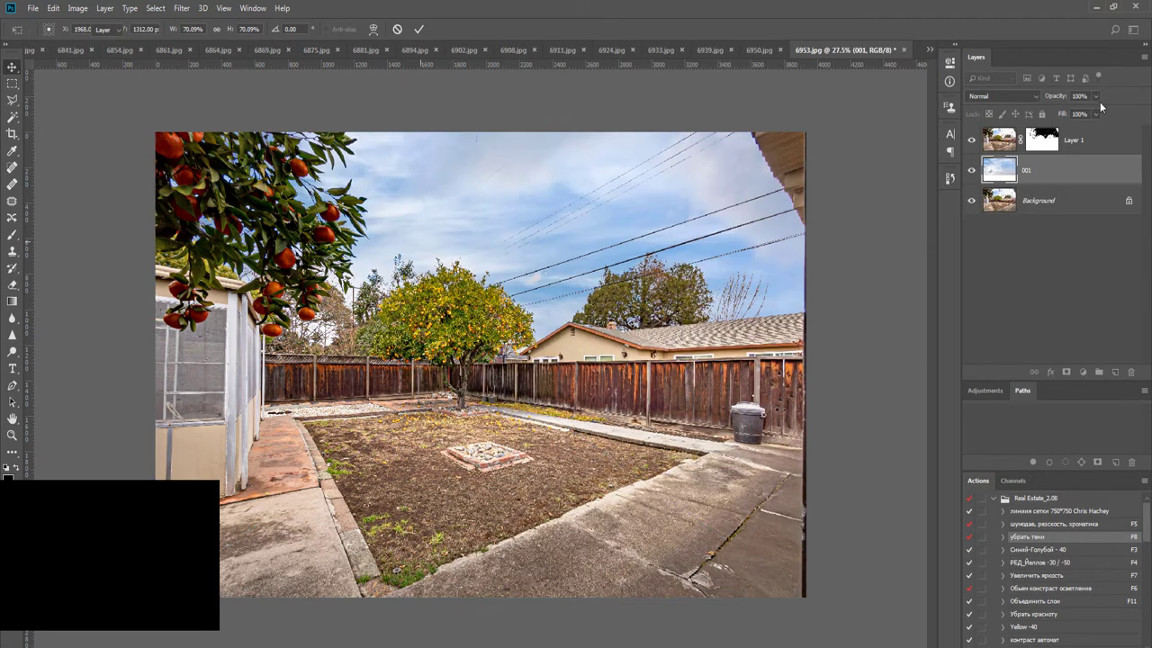
# Try the 001 sky layer at 59% opacity and return it to 100%
pyautogui.click(1096, 96)
pyautogui.click(1073, 113)
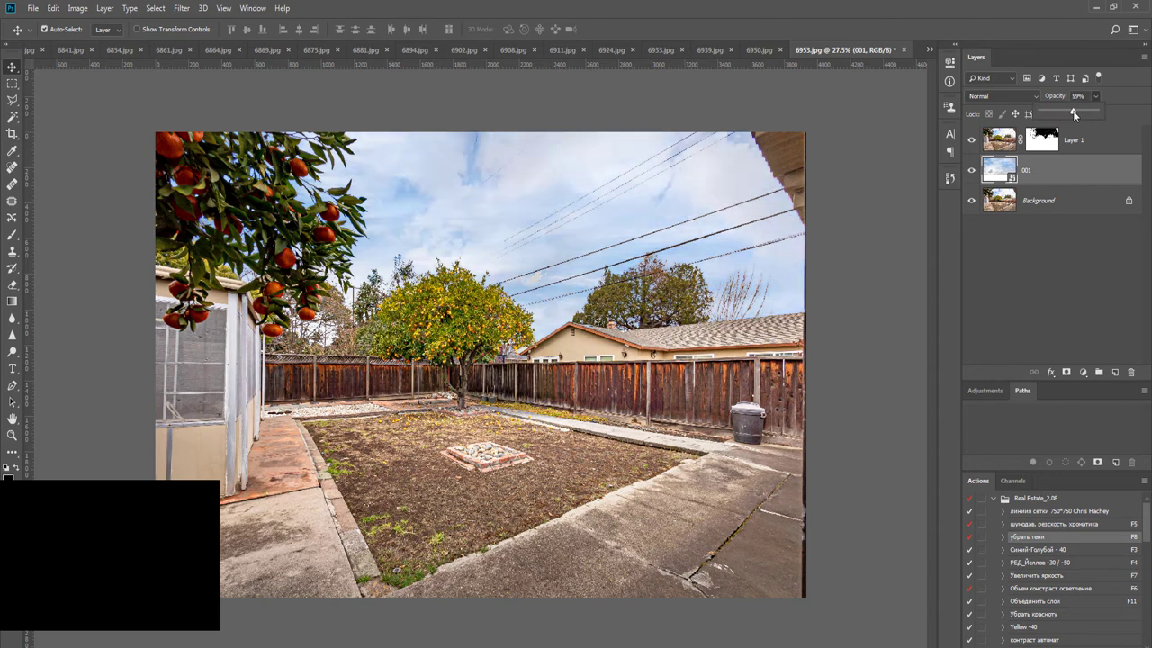
pyautogui.moveTo(1081, 110); pyautogui.dragTo(1100, 111)
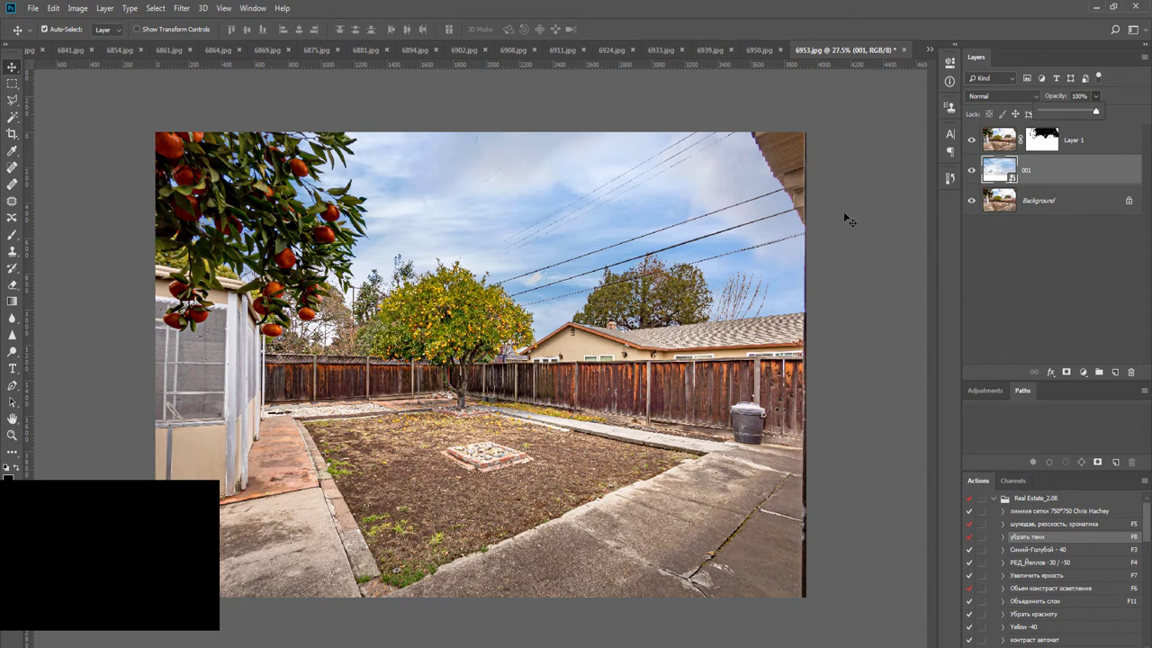
# Merge all layers of 6953.jpg, then save and close it as a Baseline Standard JPEG at quality 12
pyautogui.hotkey('ctrl', 'shift', 'e')
pyautogui.hotkey('ctrl', 'w')
pyautogui.press('Return')
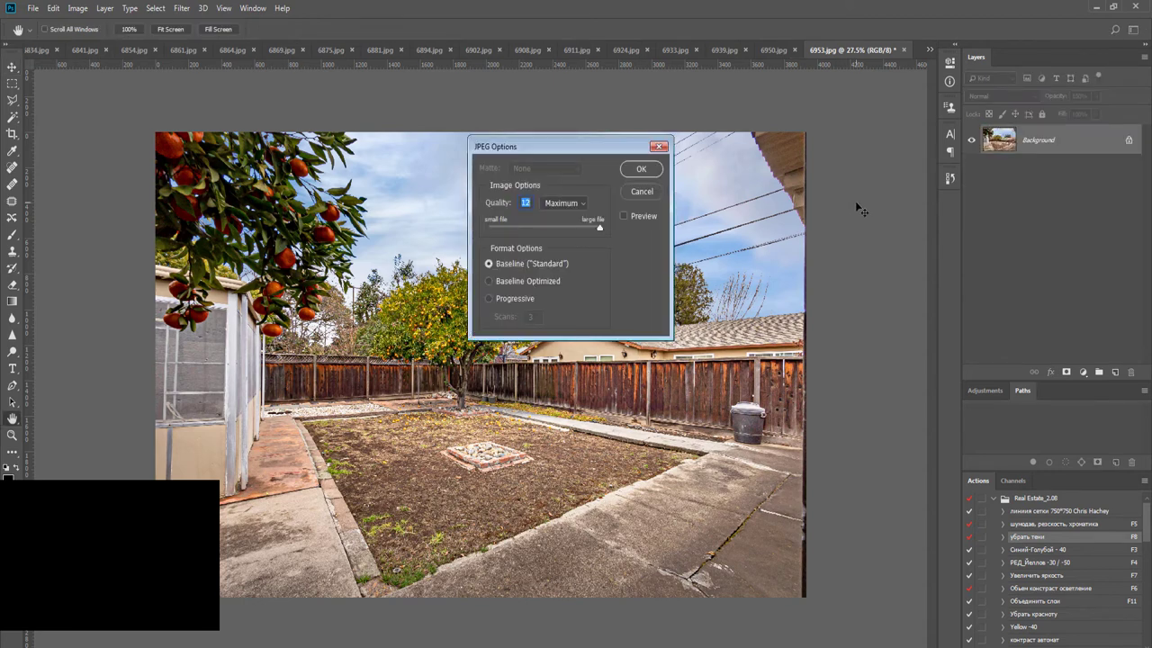
pyautogui.press('Return')
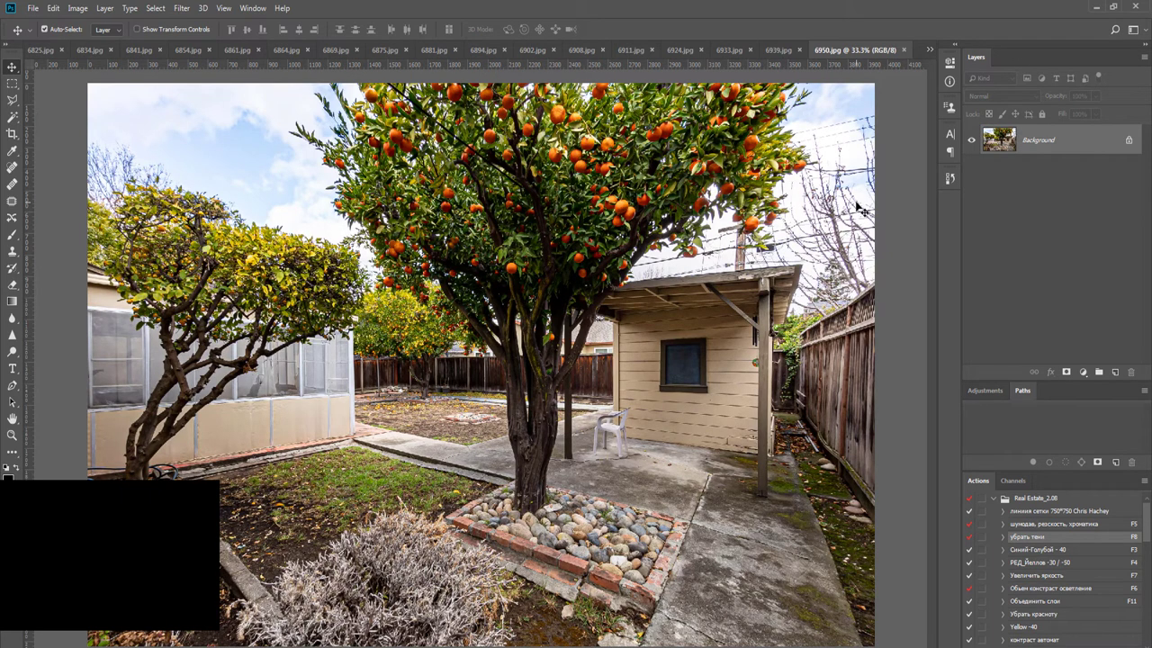
# Run the "убрать тени" action on 6950.jpg, lowering the opacity of its Levels 1 layer before merging it
pyautogui.press('F8')
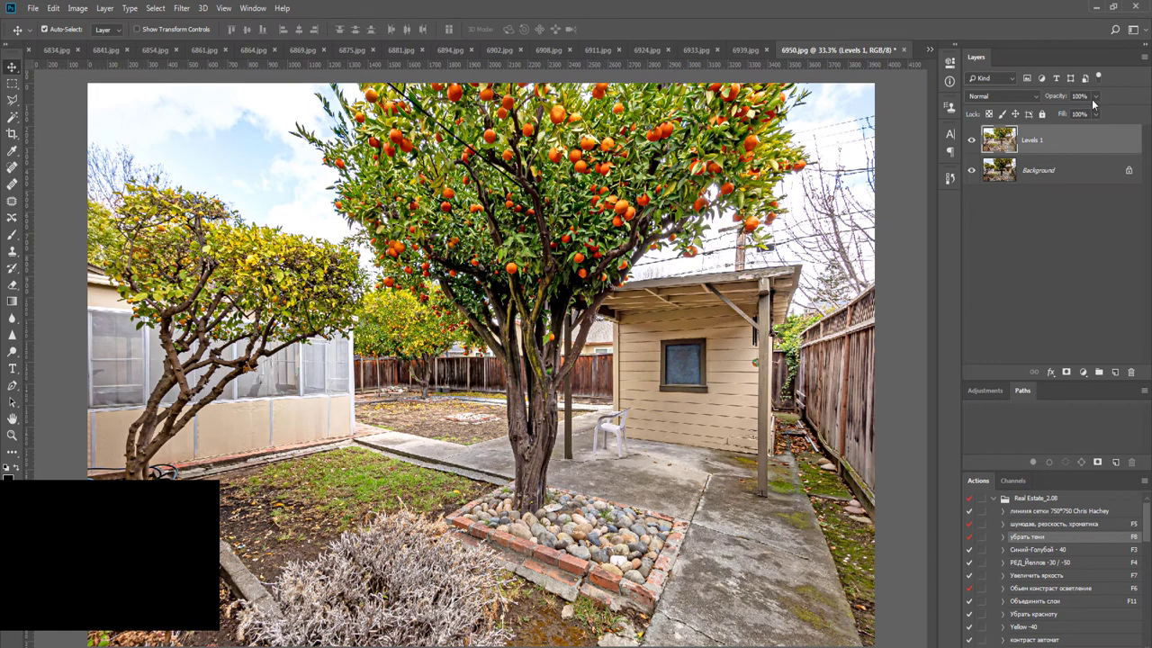
pyautogui.click(1065, 111)
pyautogui.hotkey('ctrl', 'e')
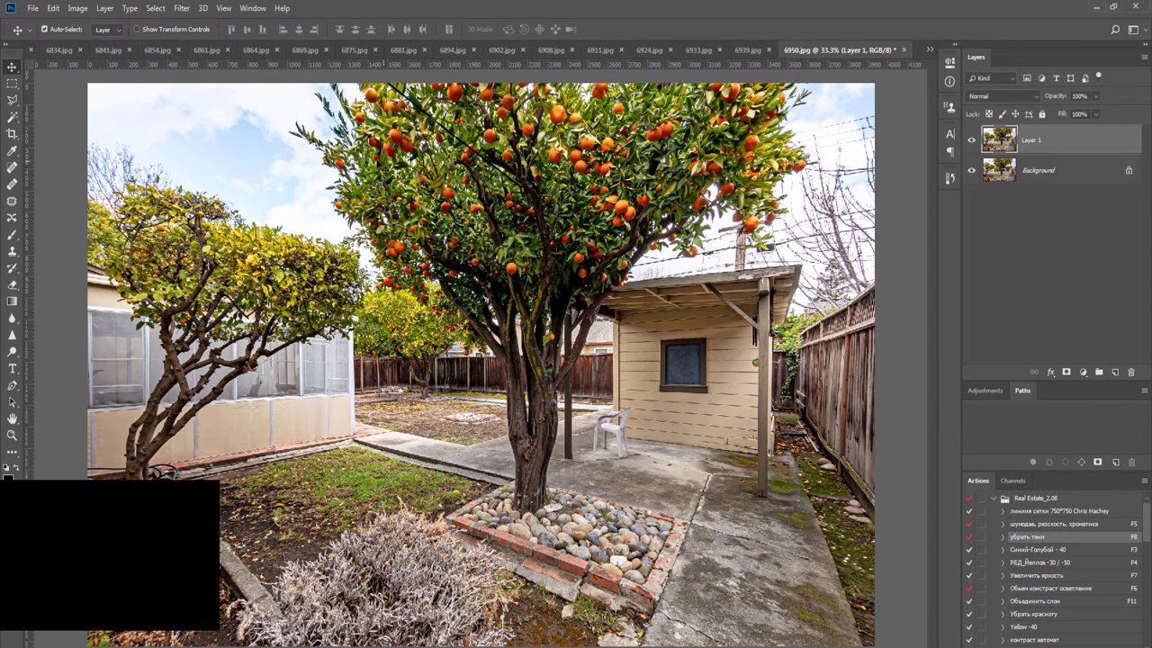
# Select the clouds and blue sky on both sides of the orange tree with the Magic Wand at tolerance 22
pyautogui.press('w')
pyautogui.keyDown('shift'); pyautogui.click(126, 120); pyautogui.keyUp('shift')
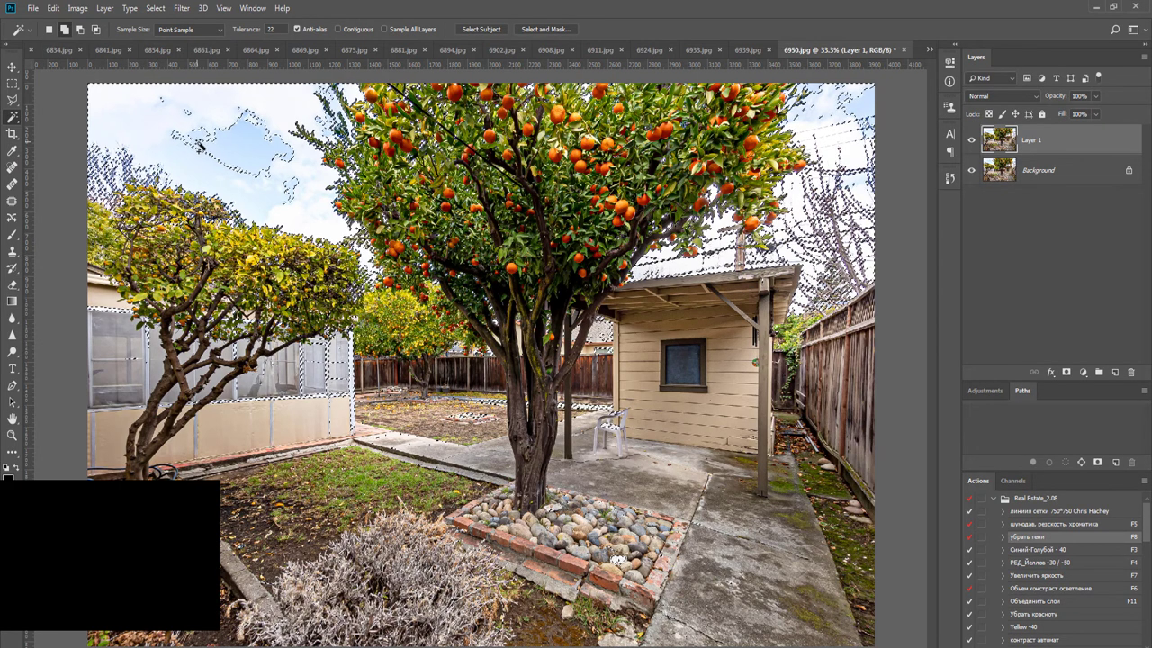
pyautogui.keyDown('shift'); pyautogui.click(239, 142); pyautogui.keyUp('shift')
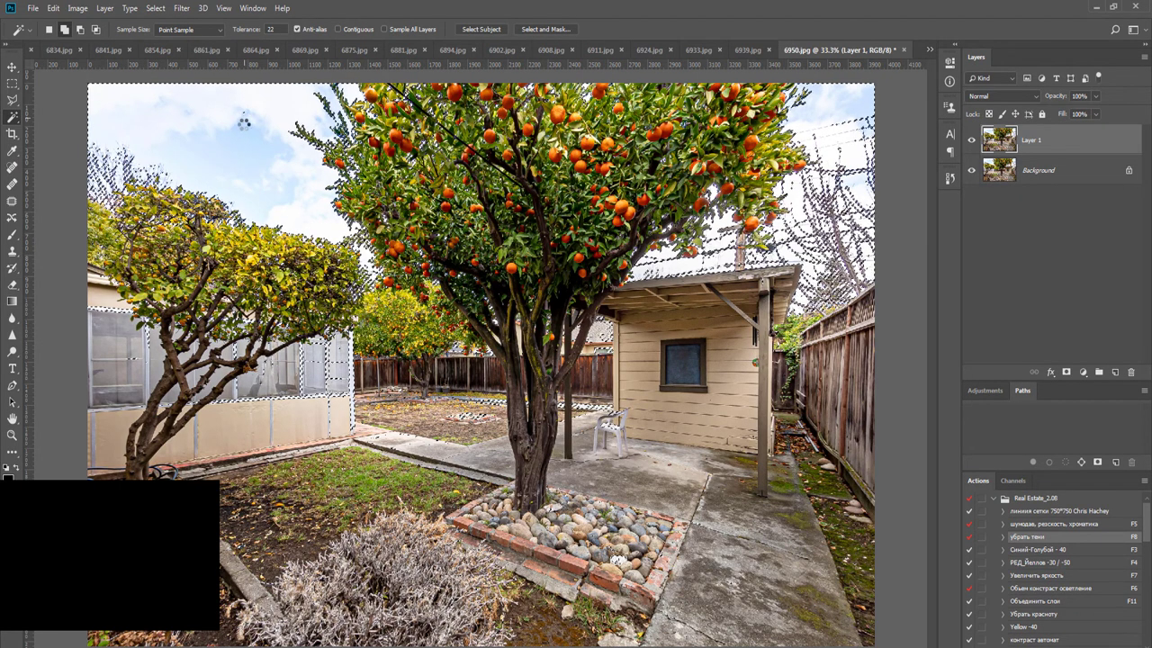
pyautogui.keyDown('shift'); pyautogui.click(853, 115); pyautogui.keyUp('shift')
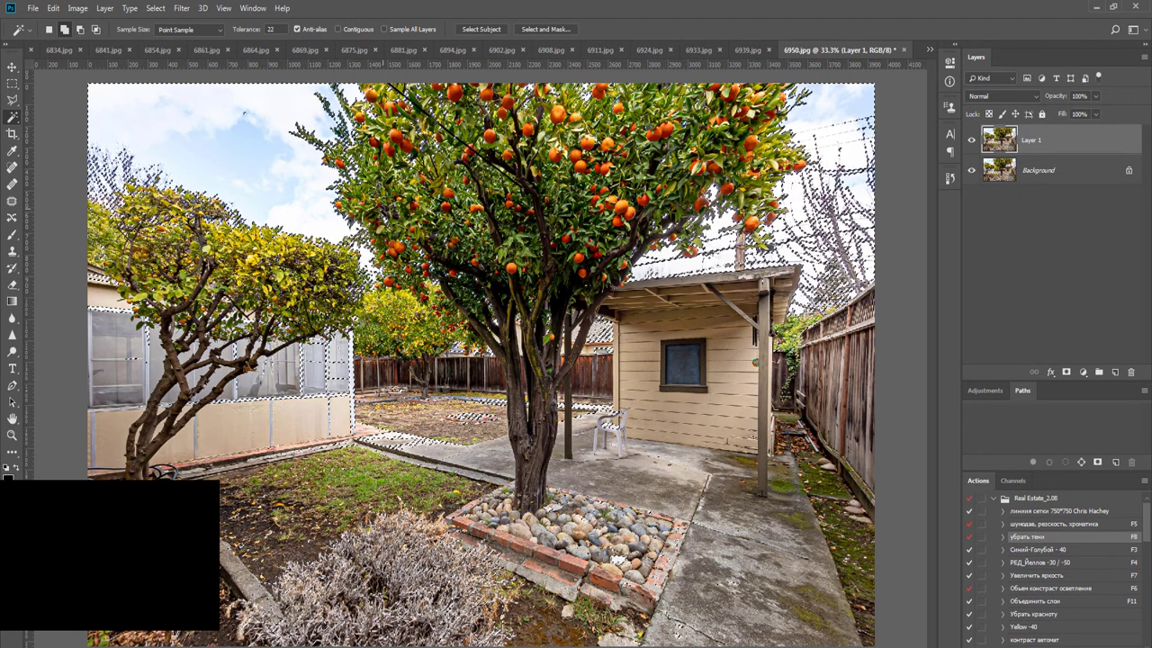
# Subtract the buildings, fence and ground below the sky from the selection with the Polygonal Lasso
pyautogui.press('l')
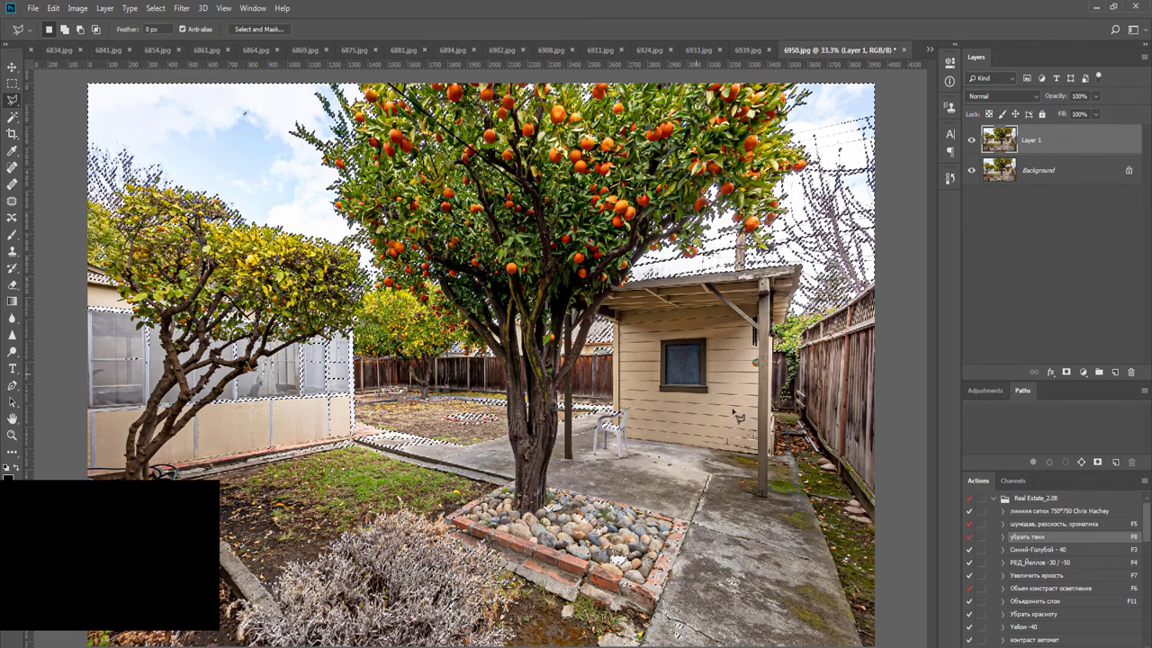
pyautogui.scroll(-4, 792, 450)
pyautogui.keyDown('alt'); pyautogui.click(750, 454); pyautogui.keyUp('alt')
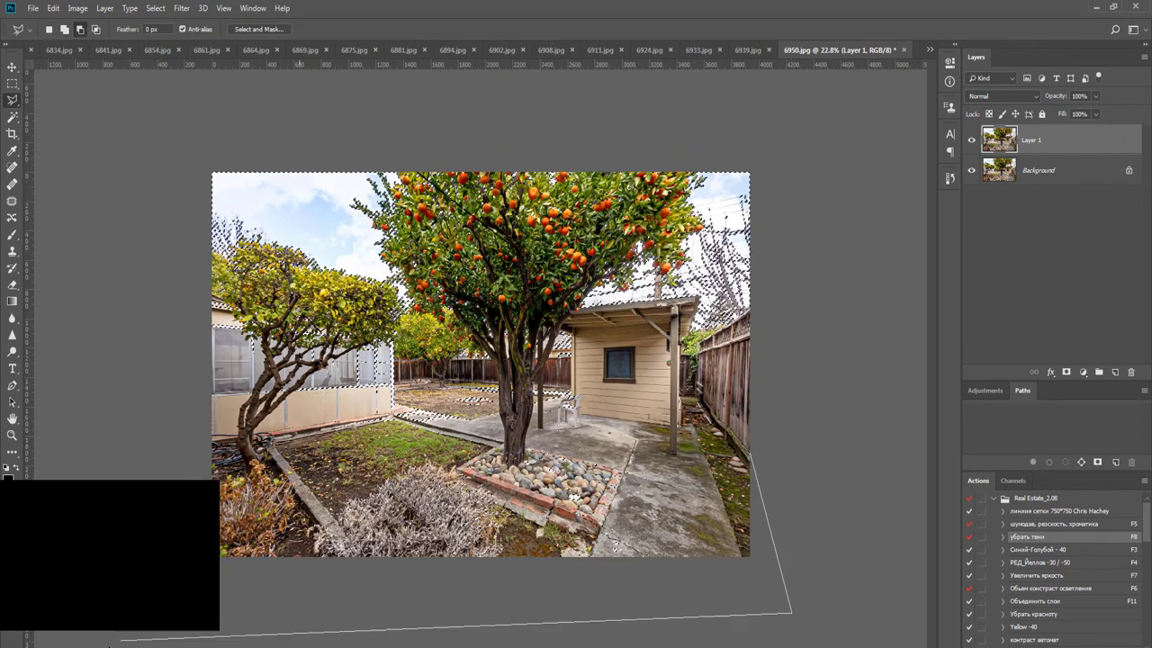
pyautogui.click(105, 645)
pyautogui.click(89, 239)
pyautogui.click(282, 293)
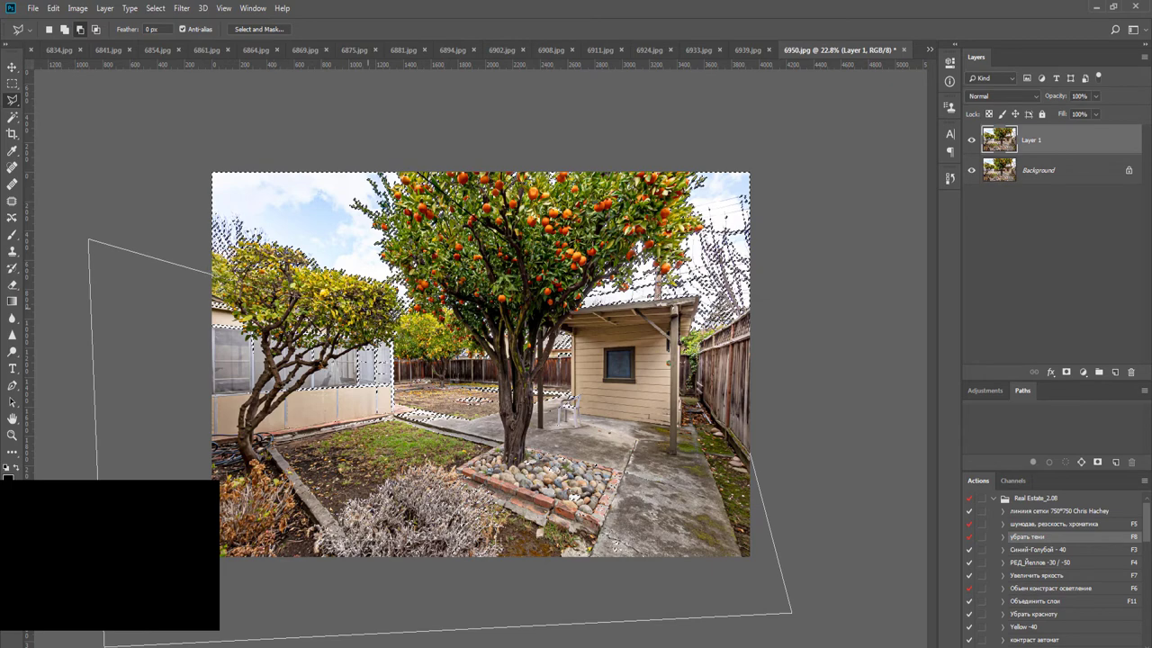
pyautogui.click(466, 332)
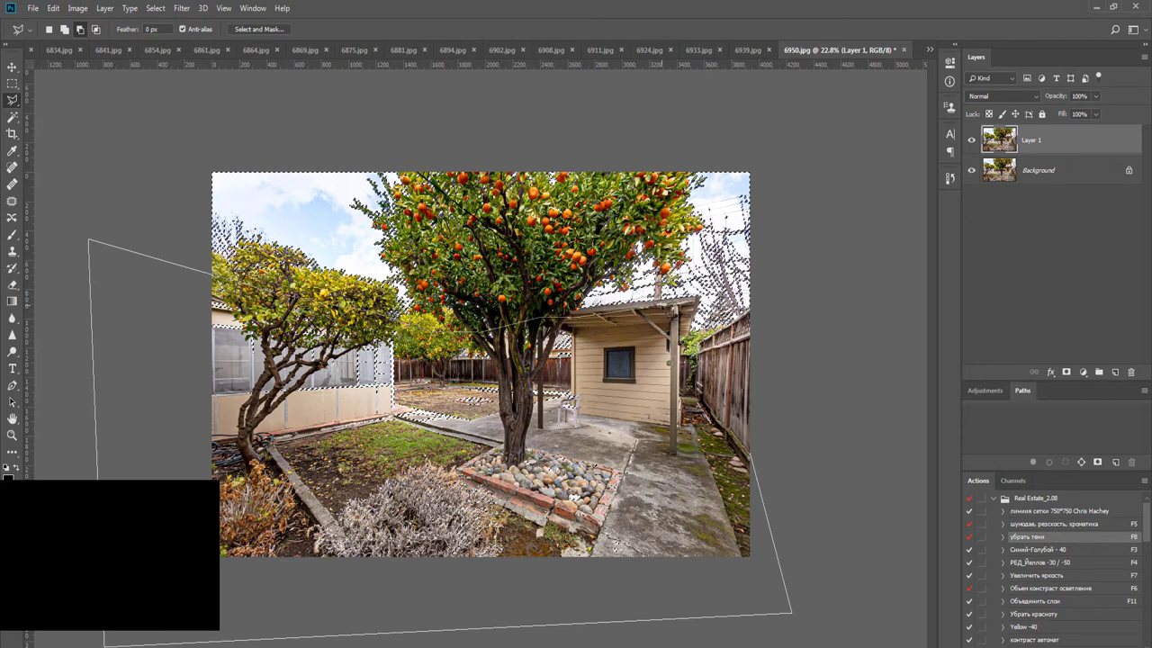
pyautogui.click(668, 305)
pyautogui.click(703, 352)
pyautogui.doubleClick(792, 345)
# Add a layer mask to Layer 1 that hides the selected sky around the orange tree
pyautogui.scroll(4, 706, 307)
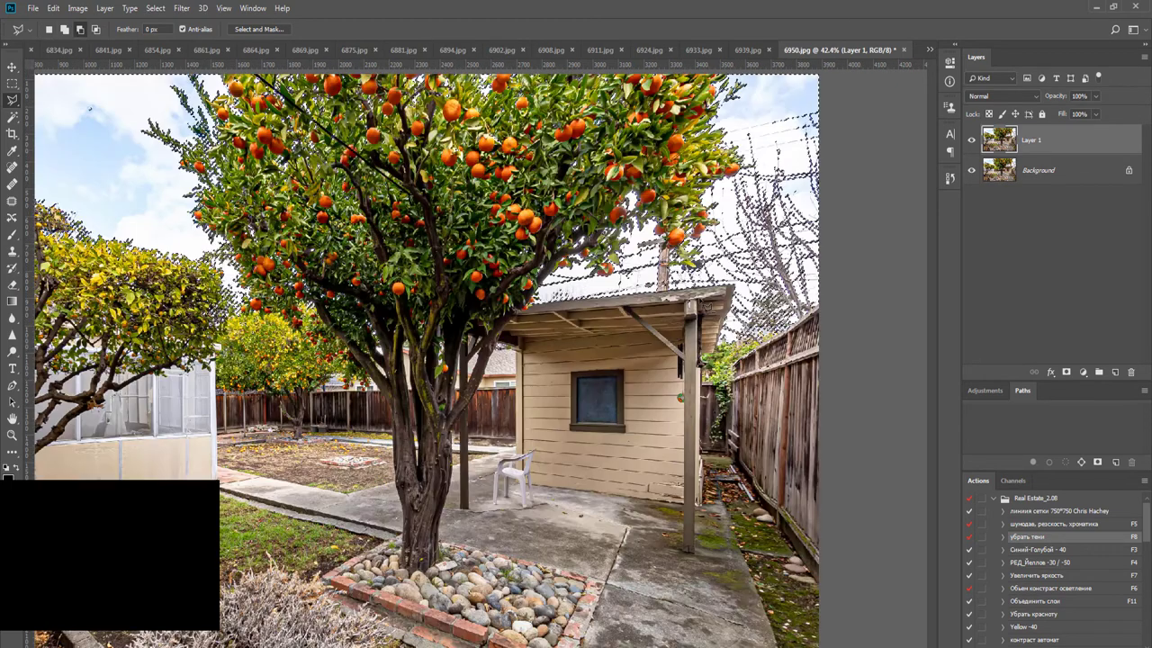
pyautogui.scroll(1, 706, 307)
pyautogui.scroll(-5, 802, 336)
pyautogui.click(1065, 371)
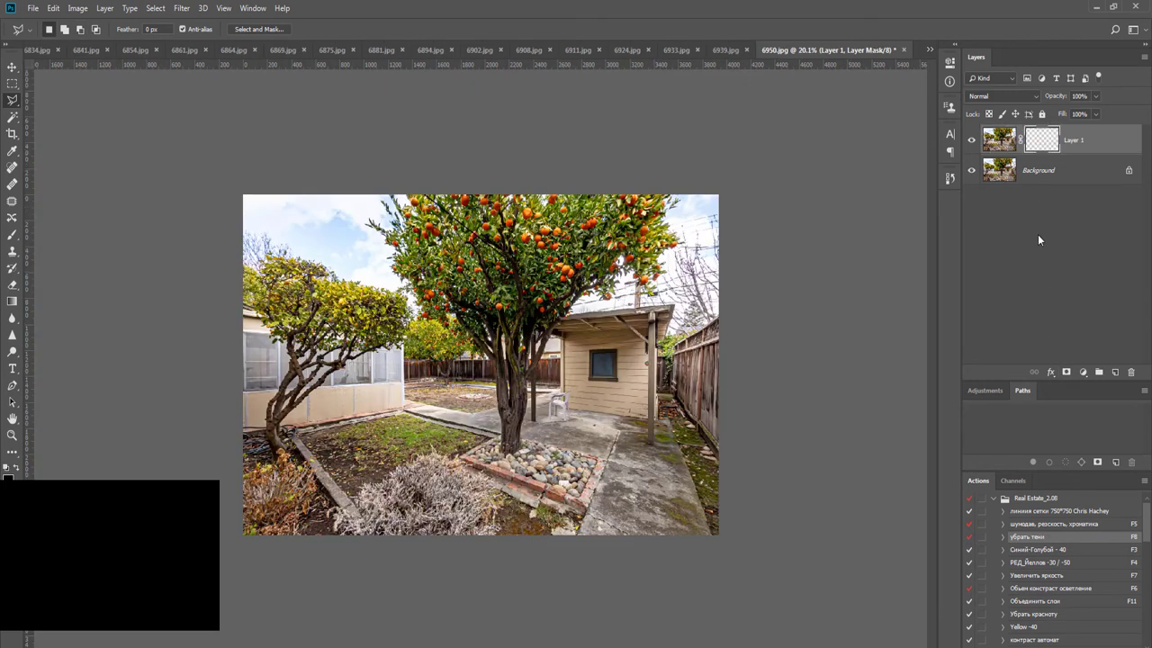
# Place 001.jpg from the CS16 Sky folder in Total Commander above the Background layer and set its opacity to 85%
pyautogui.click(1036, 171)
pyautogui.press('v')
pyautogui.hotkey('alt', 'Tab')
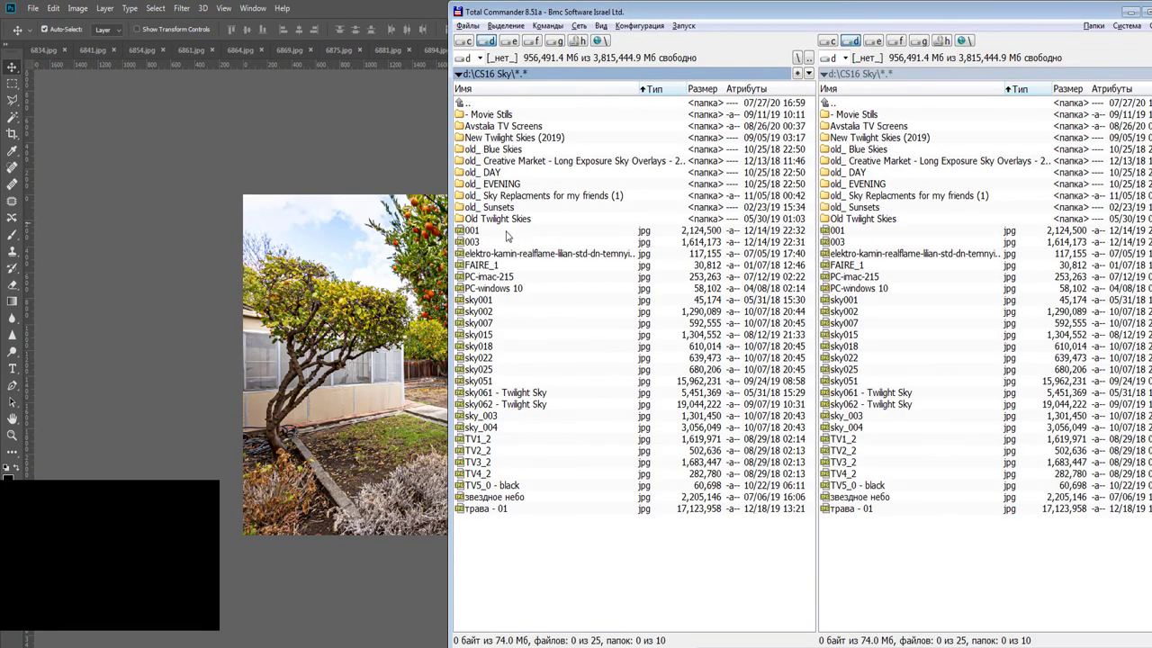
pyautogui.moveTo(507, 235); pyautogui.dragTo(277, 243)
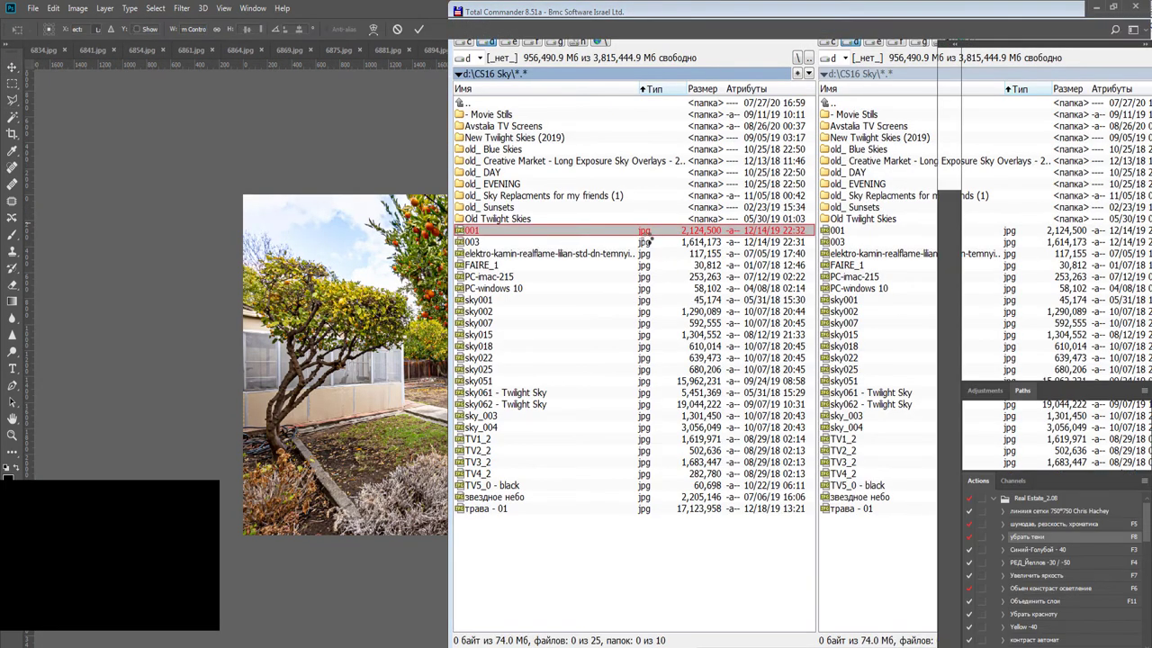
pyautogui.press('Return')
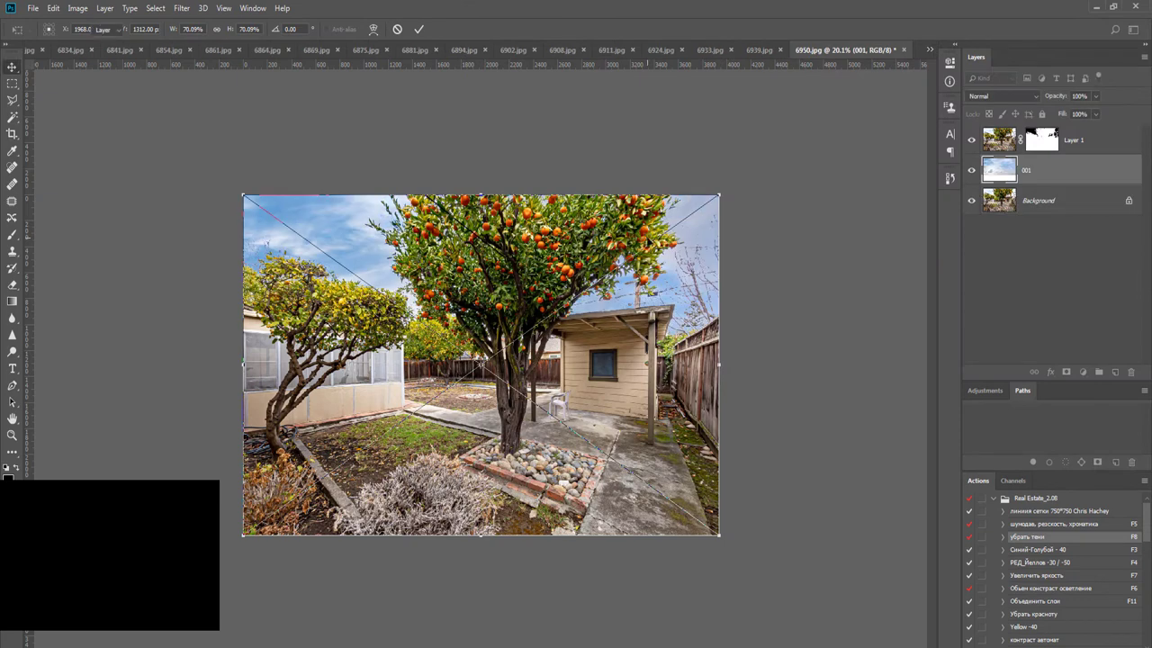
pyautogui.press('Return')
pyautogui.click(1088, 113)
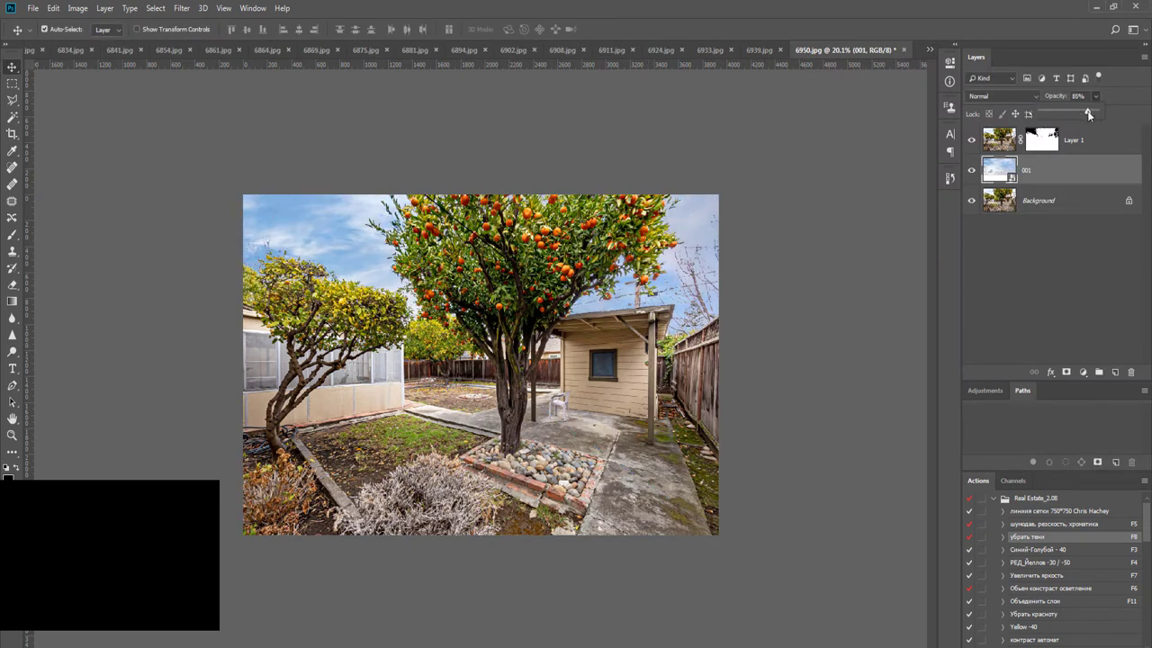
# Merge all layers of 6950.jpg, then save and close it as a JPEG
pyautogui.hotkey('ctrl', 'shift', 'e')
pyautogui.hotkey('ctrl', 'w')
pyautogui.press('Return')
pyautogui.press('Return')
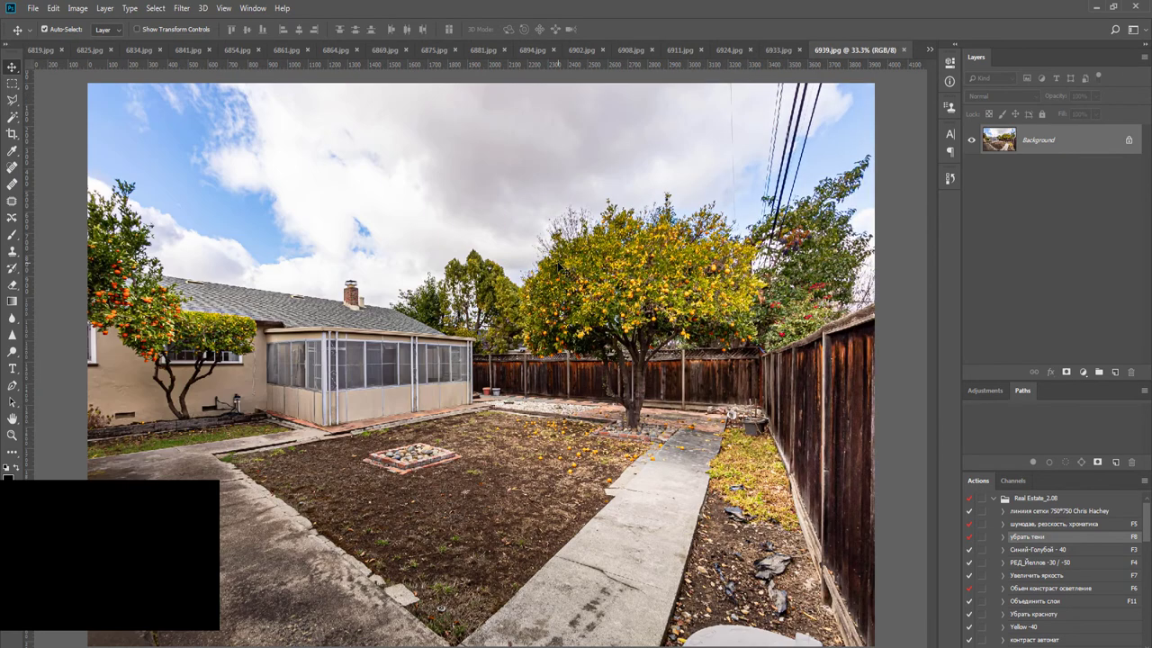
# Run the "убрать тени" action on 6939.jpg and set the Levels 1 layer's opacity to 59%
pyautogui.hotkey('ctrl', 'j')
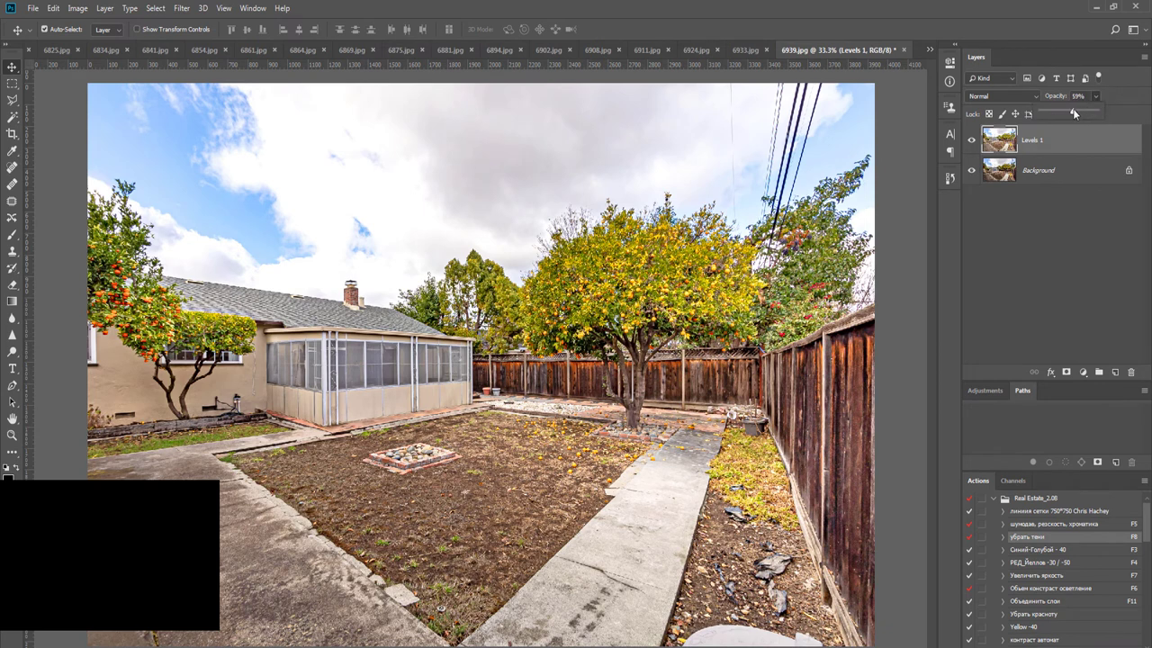
# Merge a Levels adjustment into the background of 6939.jpg and duplicate the merged layer
pyautogui.click(992, 394)
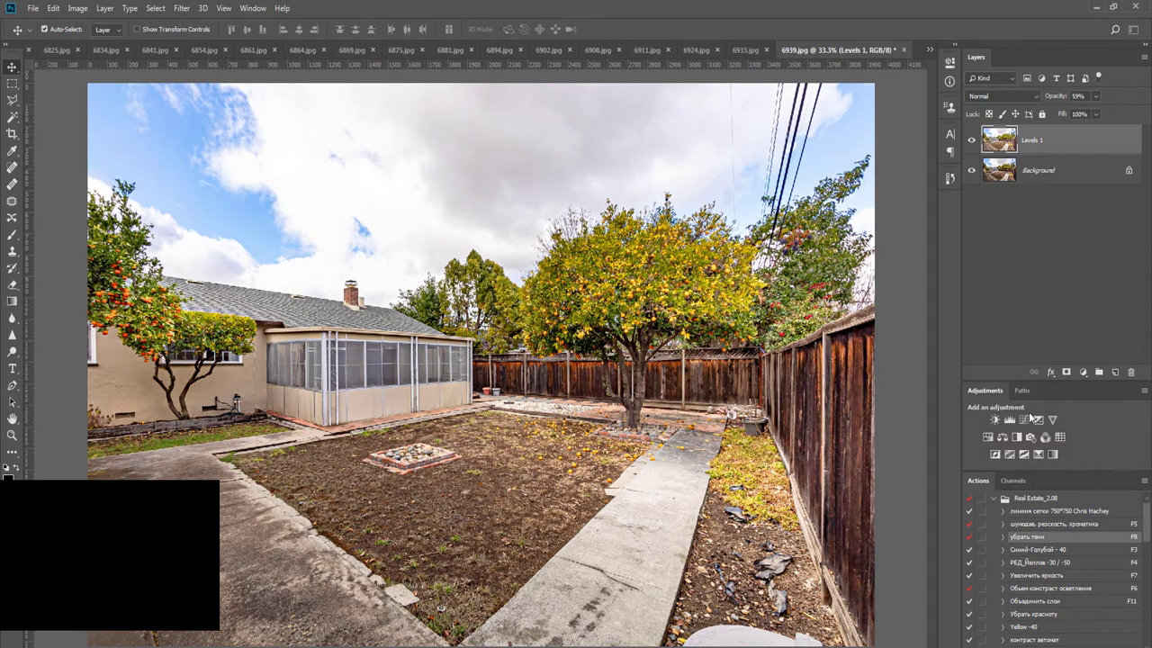
pyautogui.click(1008, 419)
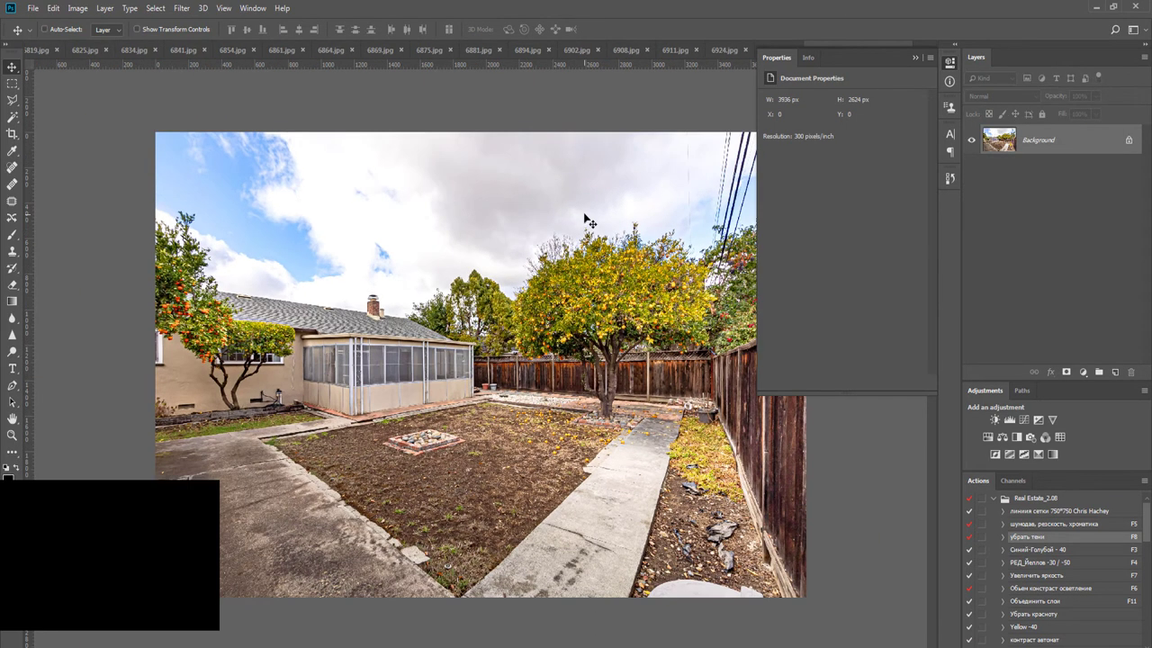
pyautogui.hotkey('ctrl', 'j')
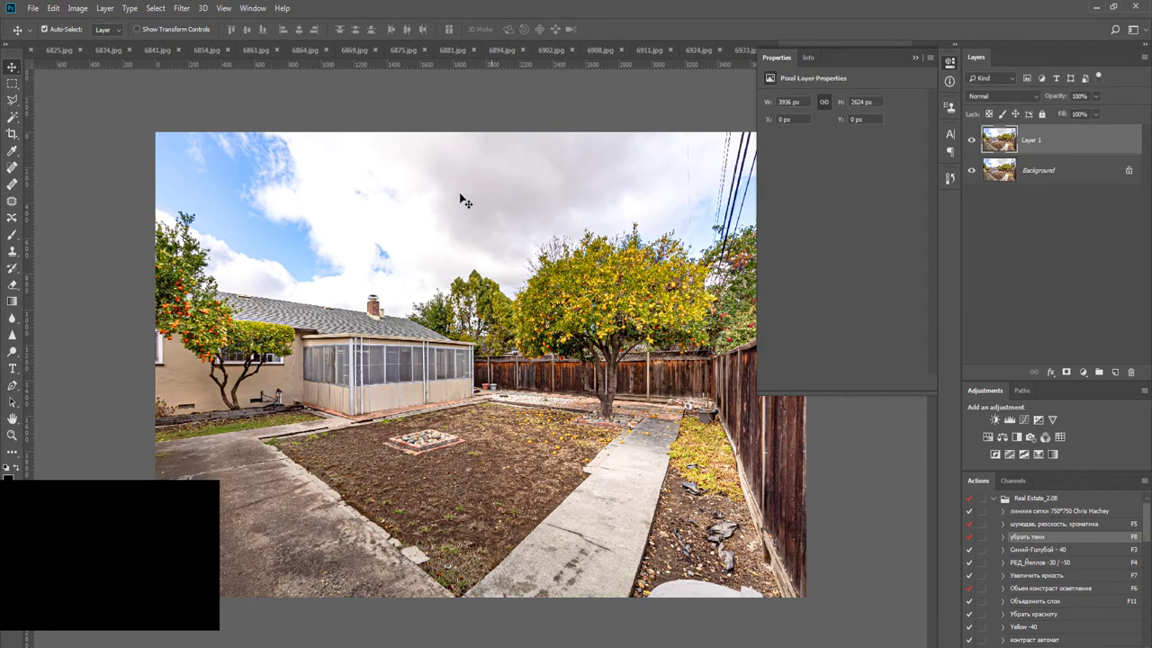
# Select the blue sky patches and clouds on Layer 1 with the Magic Wand at tolerance 22, adding each tone to the selection
pyautogui.press('w')
pyautogui.click(240, 181)
pyautogui.keyDown('shift'); pyautogui.click(314, 277); pyautogui.keyUp('shift')
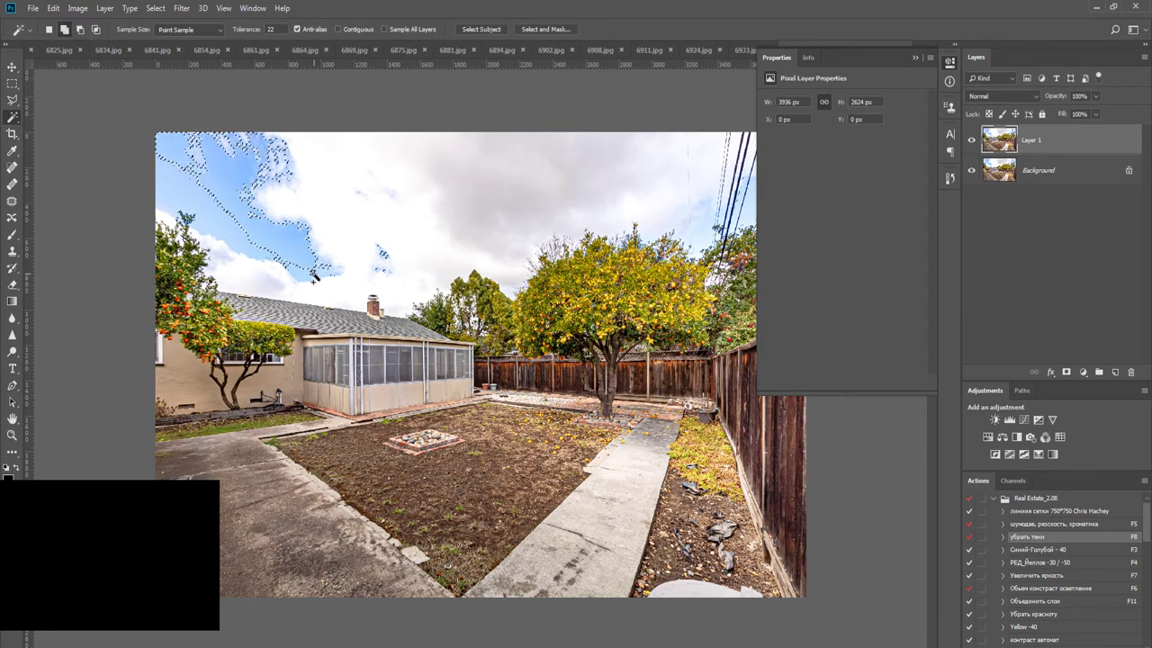
pyautogui.keyDown('shift'); pyautogui.click(334, 206); pyautogui.keyUp('shift')
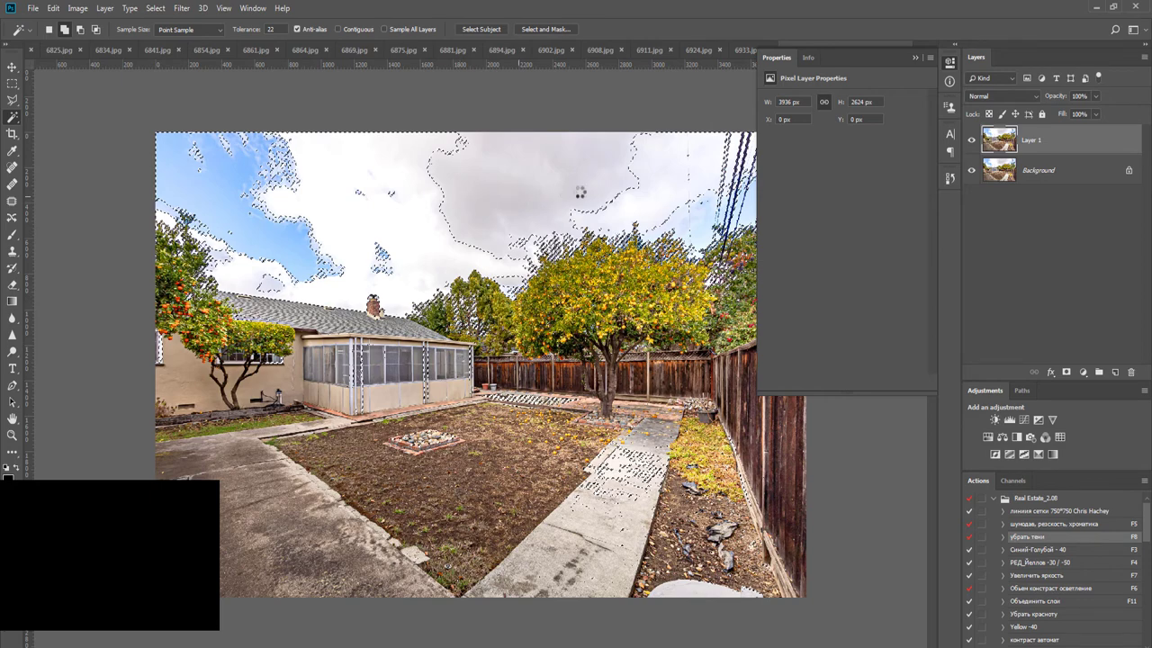
pyautogui.click(702, 228)
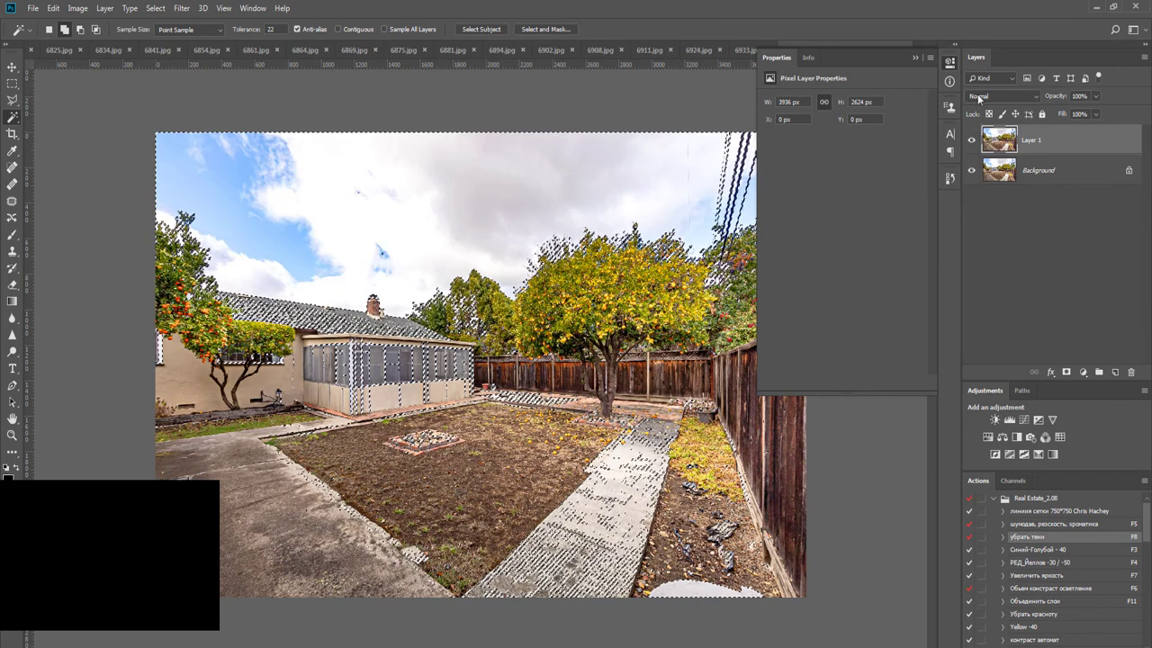
pyautogui.click(949, 62)
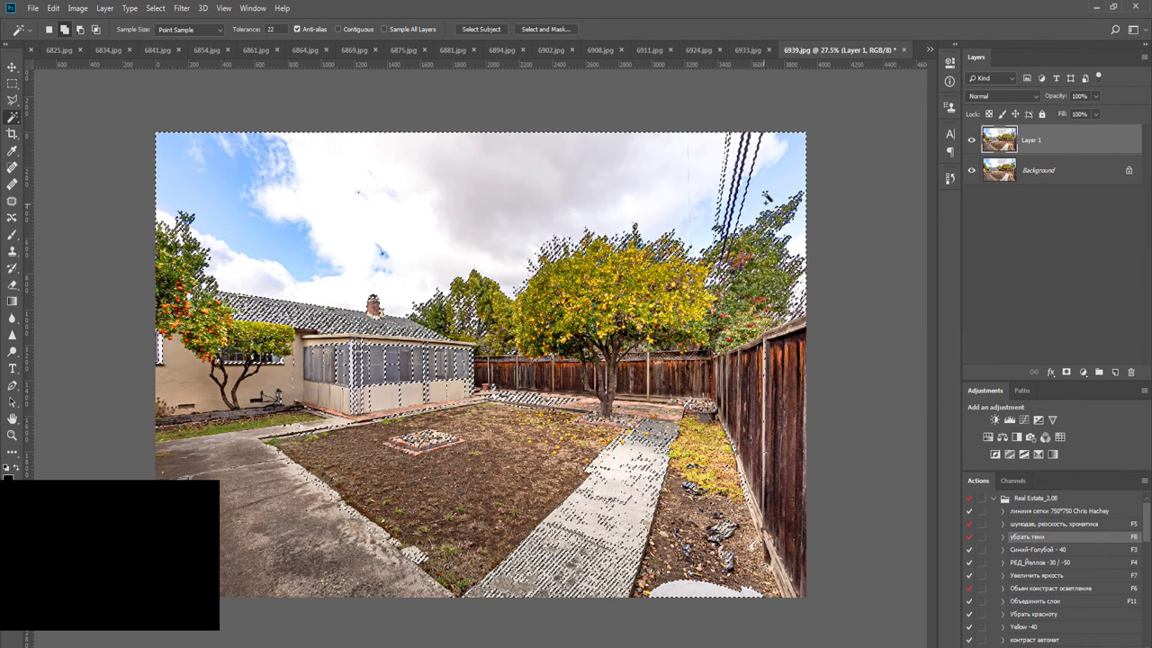
# Subtract the yard, fence and house area below the sky from the selection with the Polygonal Lasso
pyautogui.press('l')
pyautogui.keyDown('alt'); pyautogui.click(851, 458); pyautogui.keyUp('alt')
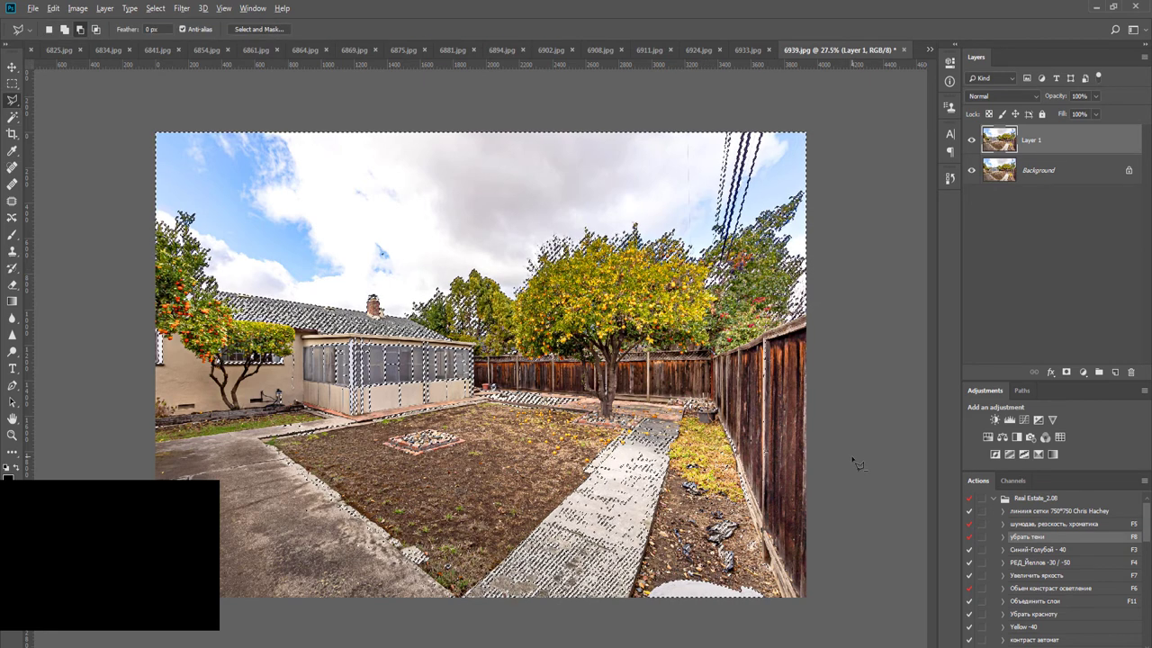
pyautogui.click(845, 636)
pyautogui.click(106, 644)
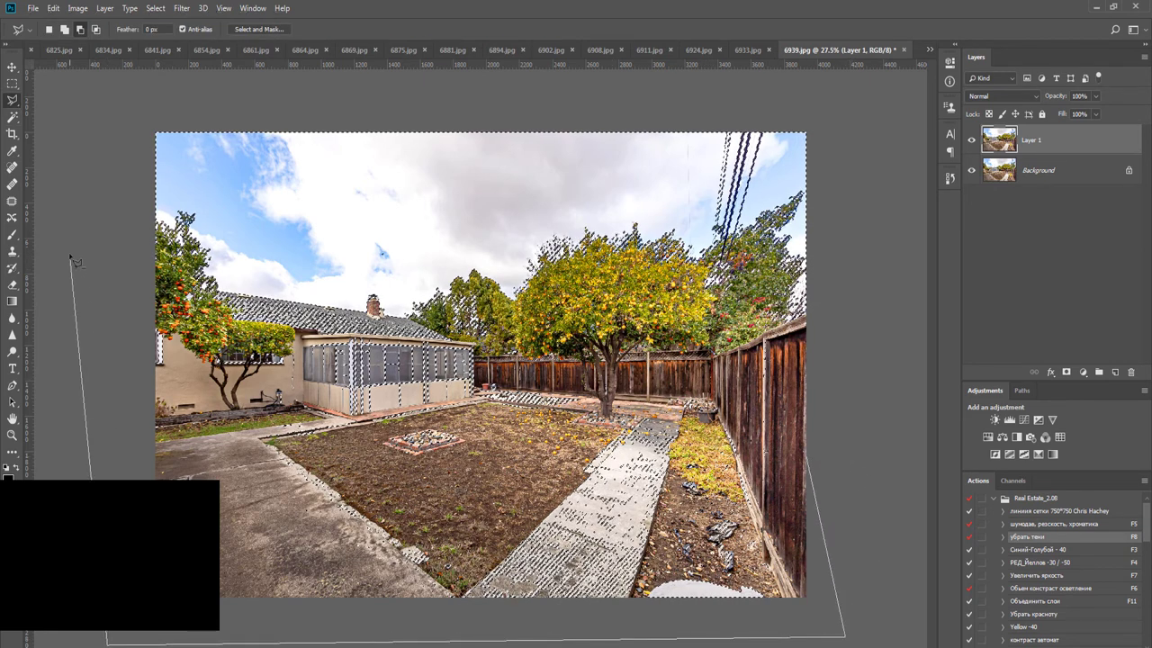
pyautogui.click(70, 255)
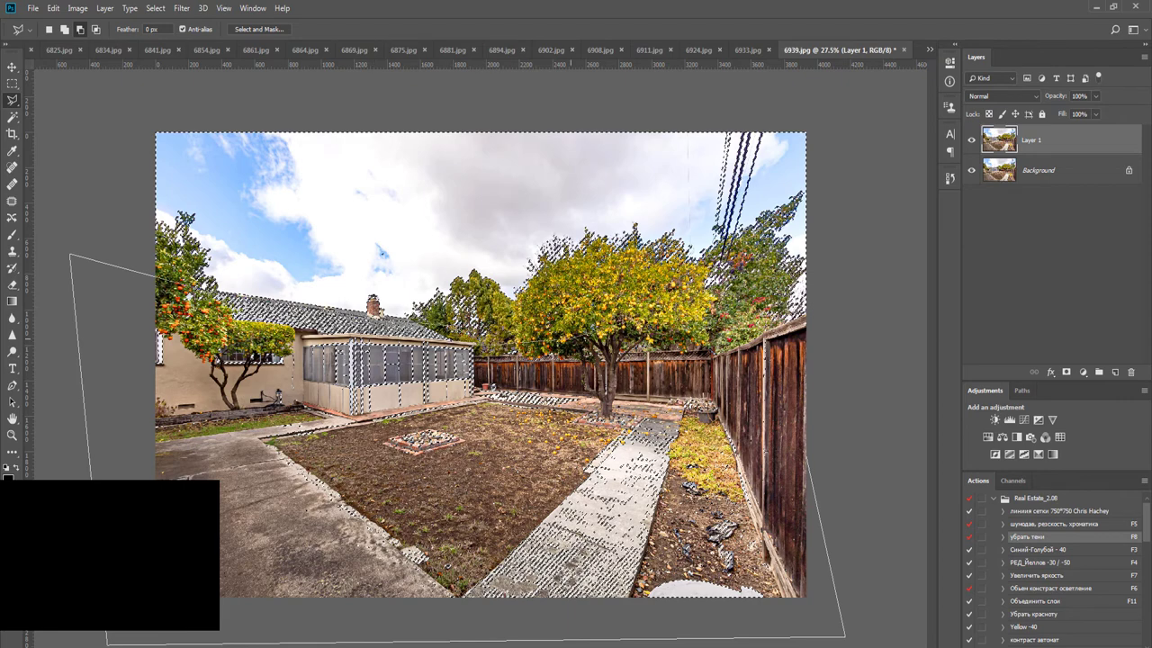
pyautogui.doubleClick(861, 333)
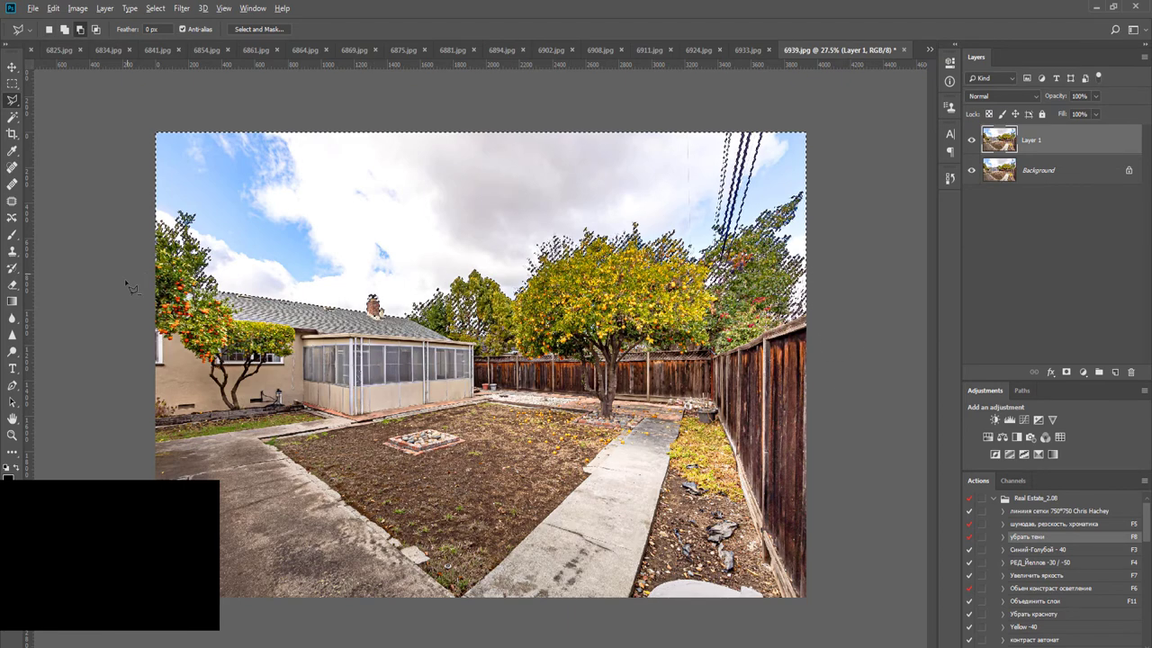
# Subtract the leftover selected spots around the porch windows and the house roof from the sky selection
pyautogui.scroll(2, 131, 288)
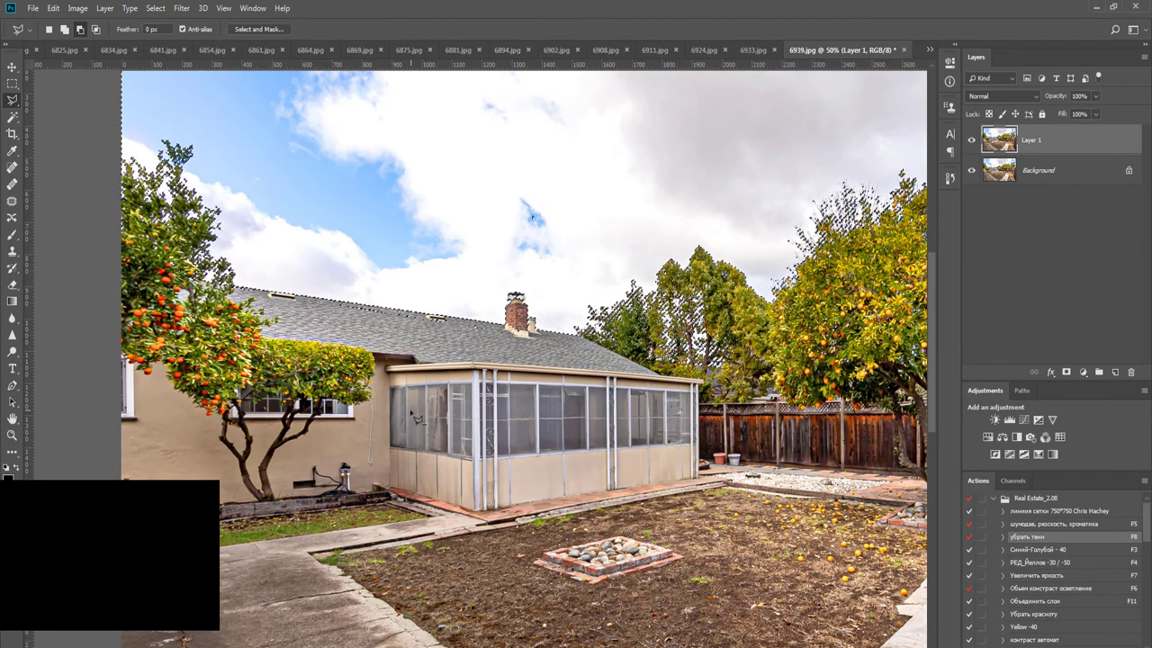
pyautogui.click(413, 412)
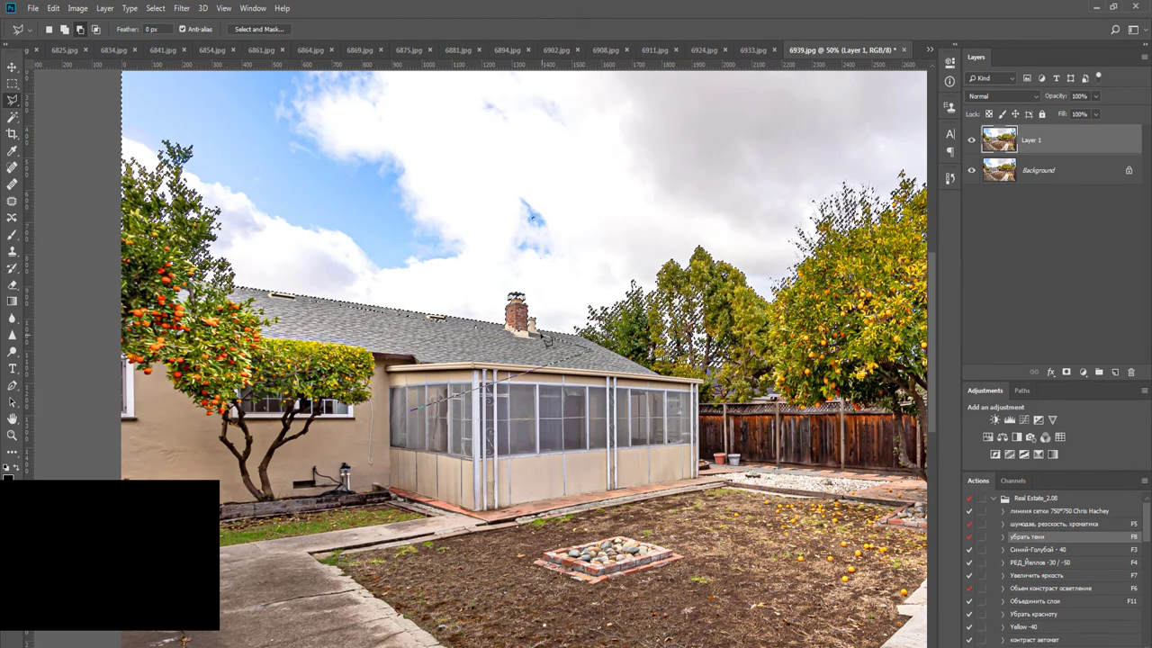
pyautogui.click(547, 340)
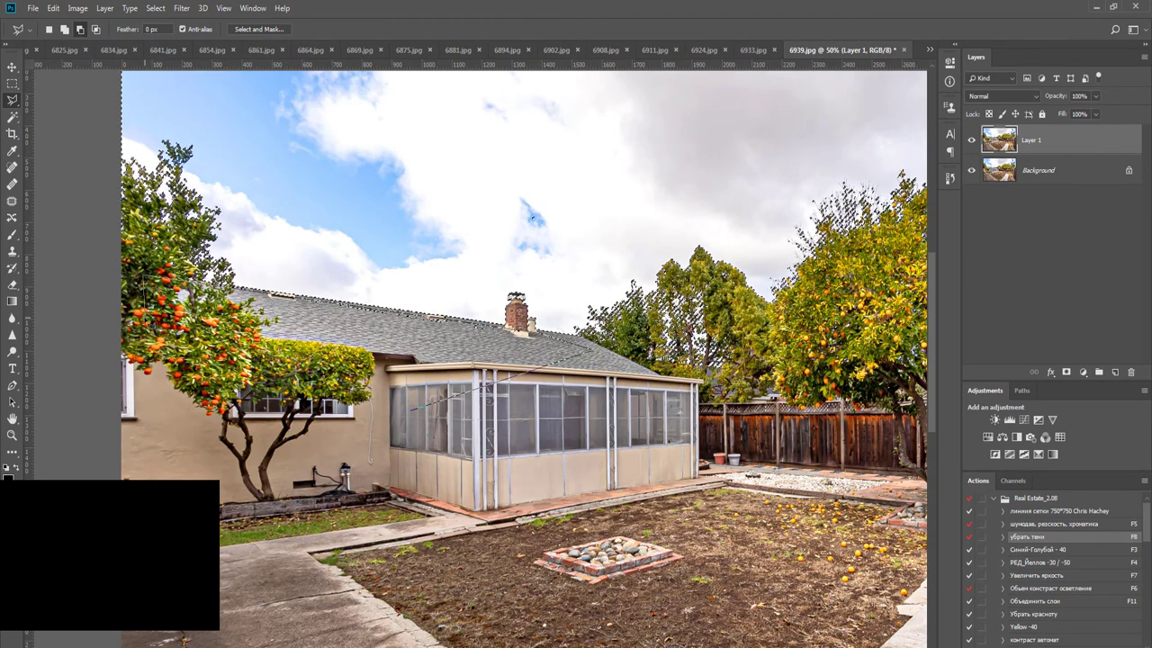
pyautogui.doubleClick(143, 279)
# Add a layer mask to Layer 1 that hides the selected sky, and select the Background layer
pyautogui.scroll(-2, 213, 299)
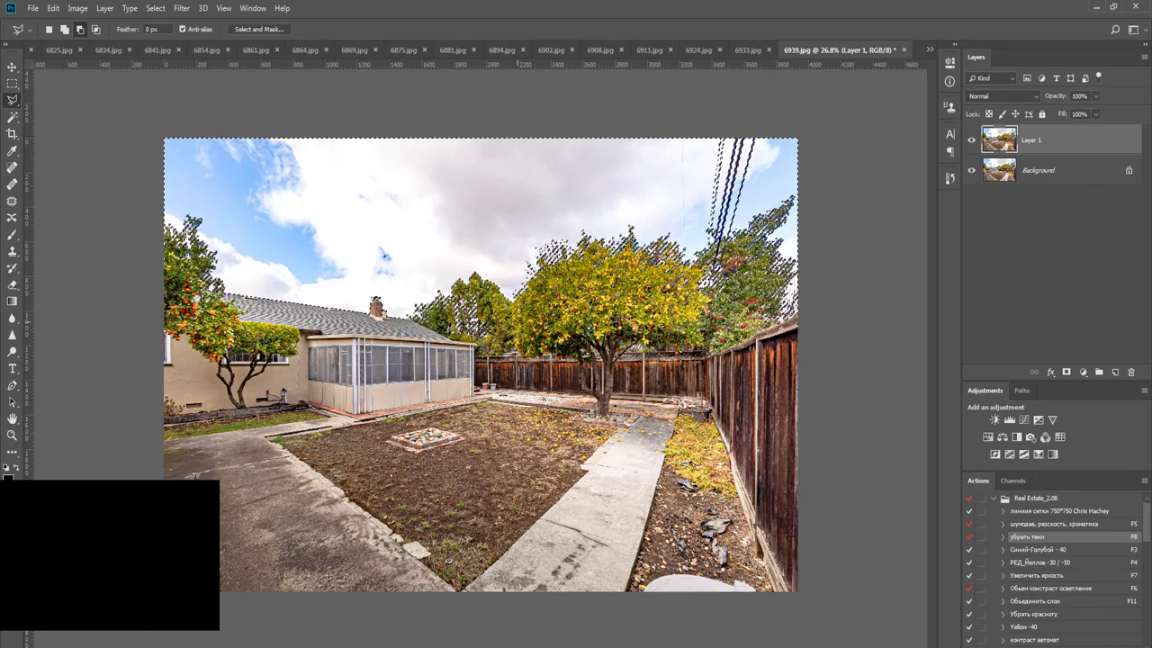
pyautogui.click(1065, 371)
pyautogui.click(1071, 180)
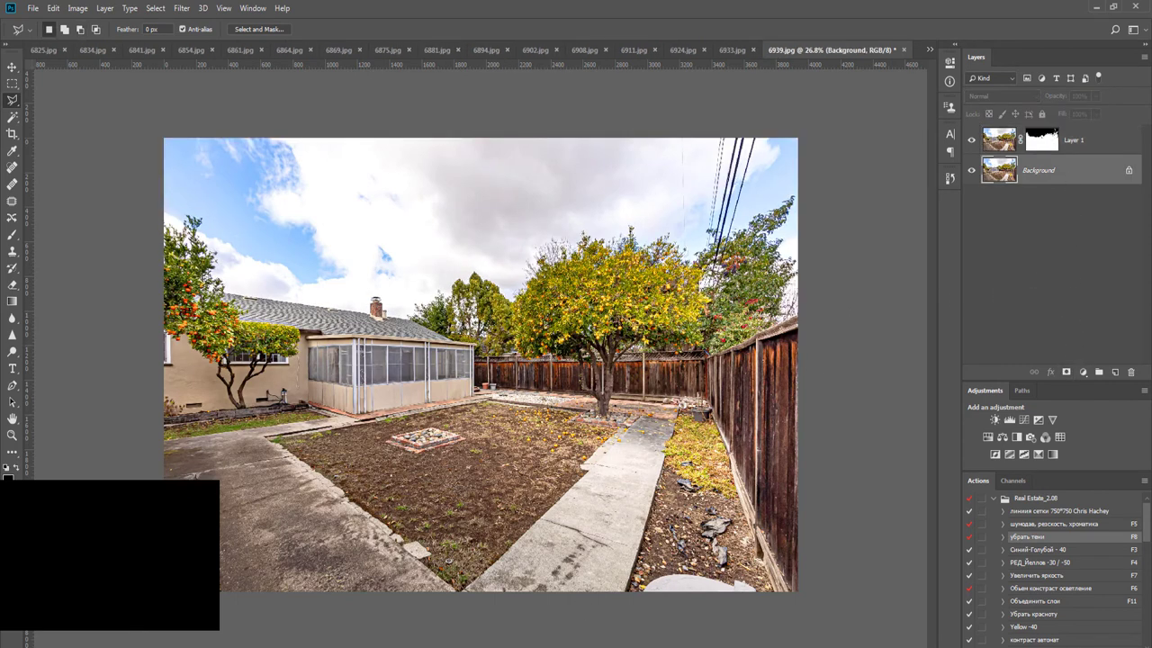
# Place the sky image 001 from the file browser between the Background and the masked Layer 1
pyautogui.hotkey('alt', 'Tab')
pyautogui.click(532, 231)
pyautogui.moveTo(478, 234); pyautogui.dragTo(311, 239)
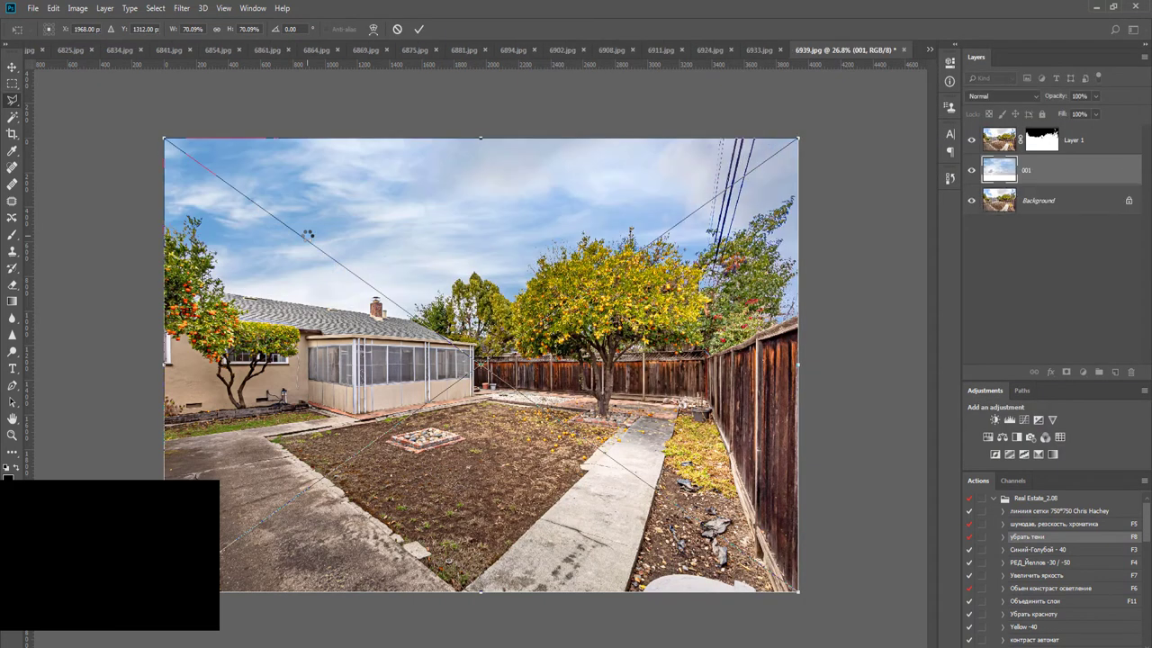
pyautogui.press('Return')
# Merge the layers with the "Объединить слои" action and run the "шумодав, резкость, хроматика" action
pyautogui.press('F11')
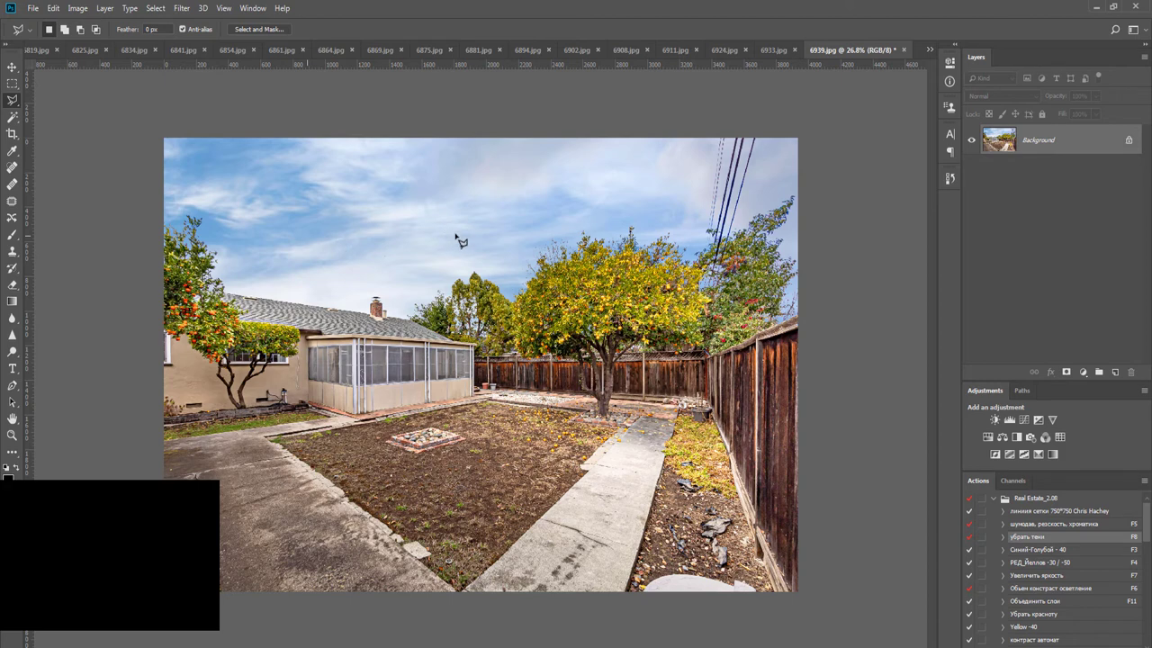
pyautogui.press('F5')
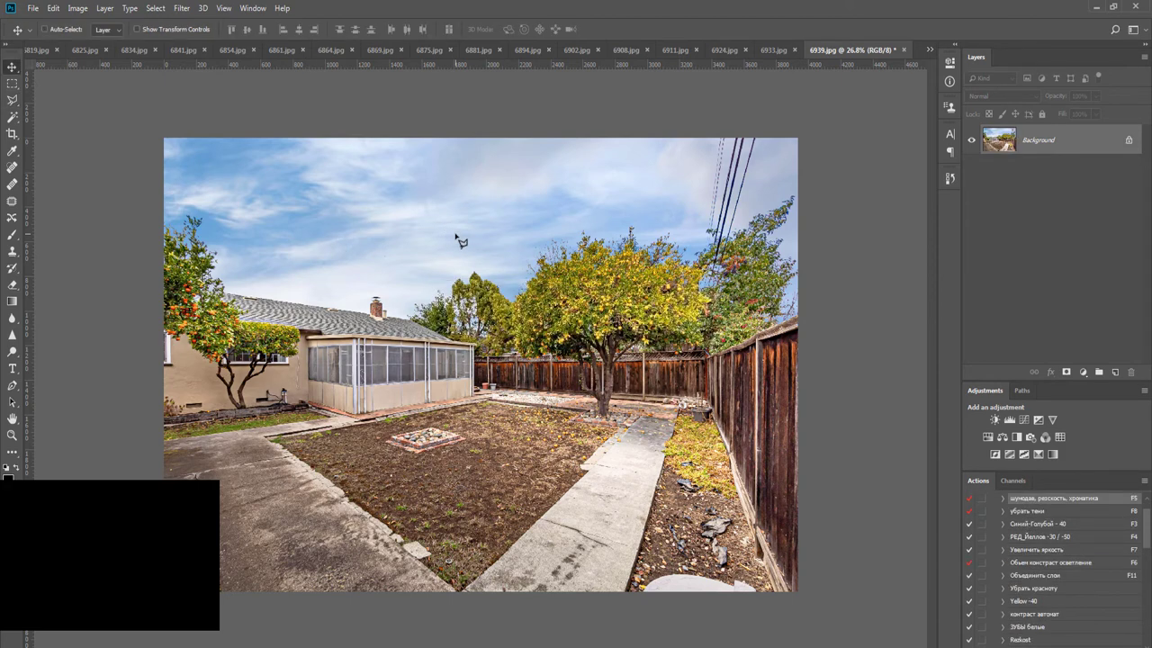
# Close 6939.jpg and save its changes
pyautogui.hotkey('ctrl', 'w')
pyautogui.press('Return')
pyautogui.press('Return')
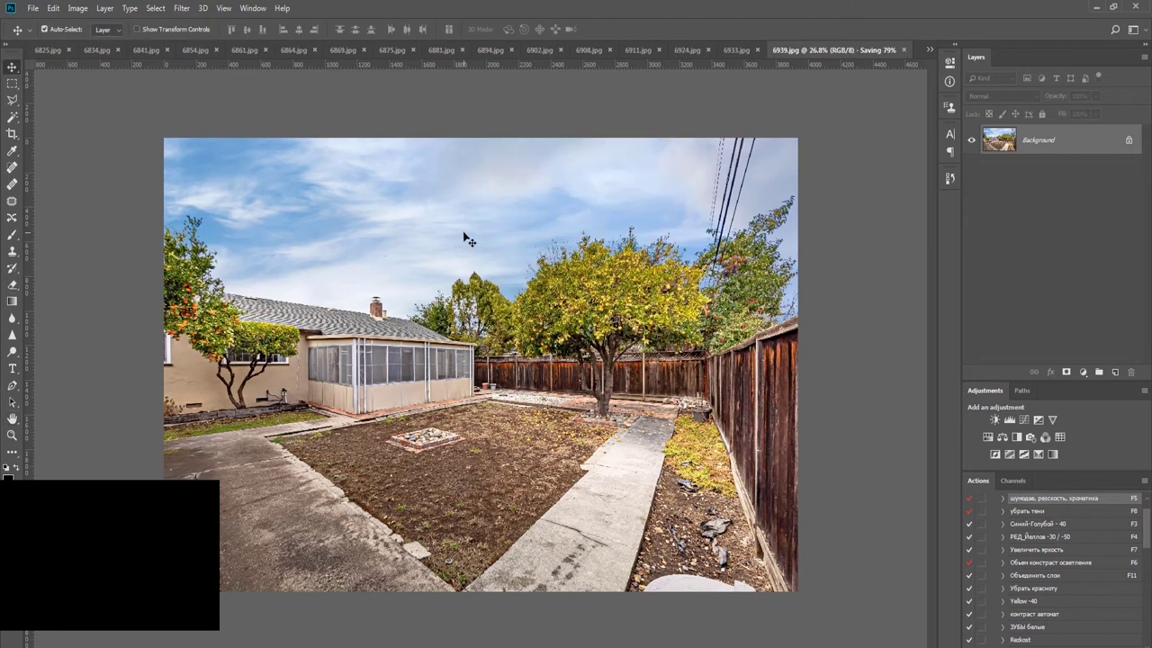
# Run the "убрать тени" action on 6933.jpg and merge its Levels 1 layer into the background at a reduced opacity
pyautogui.press('F8')
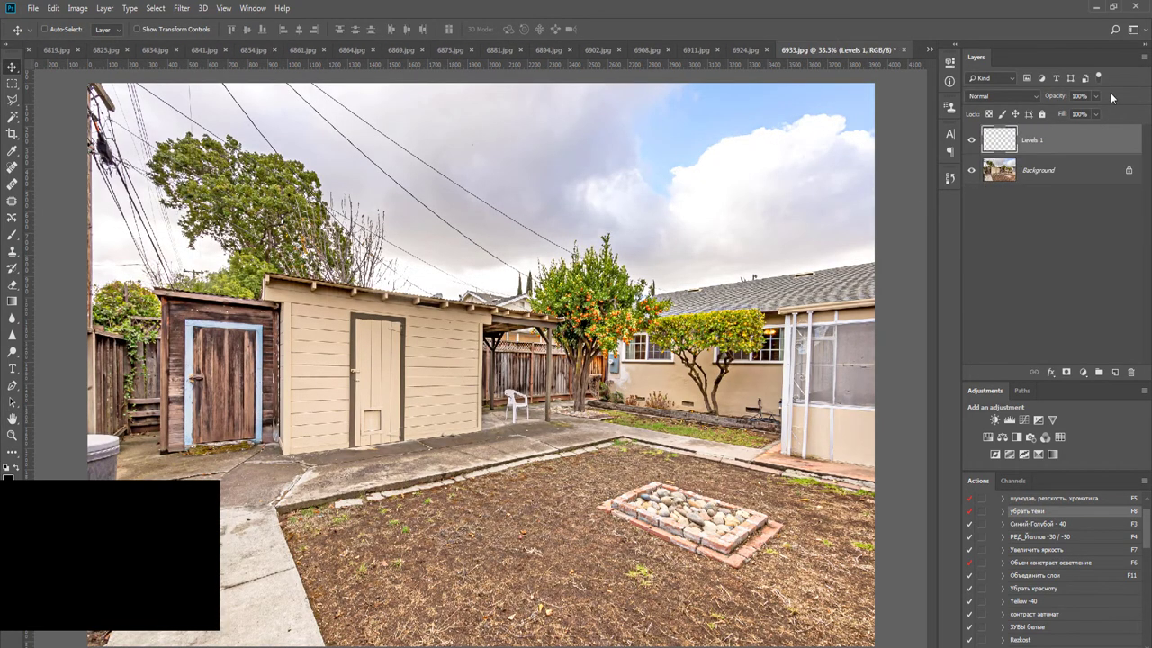
pyautogui.click(1095, 96)
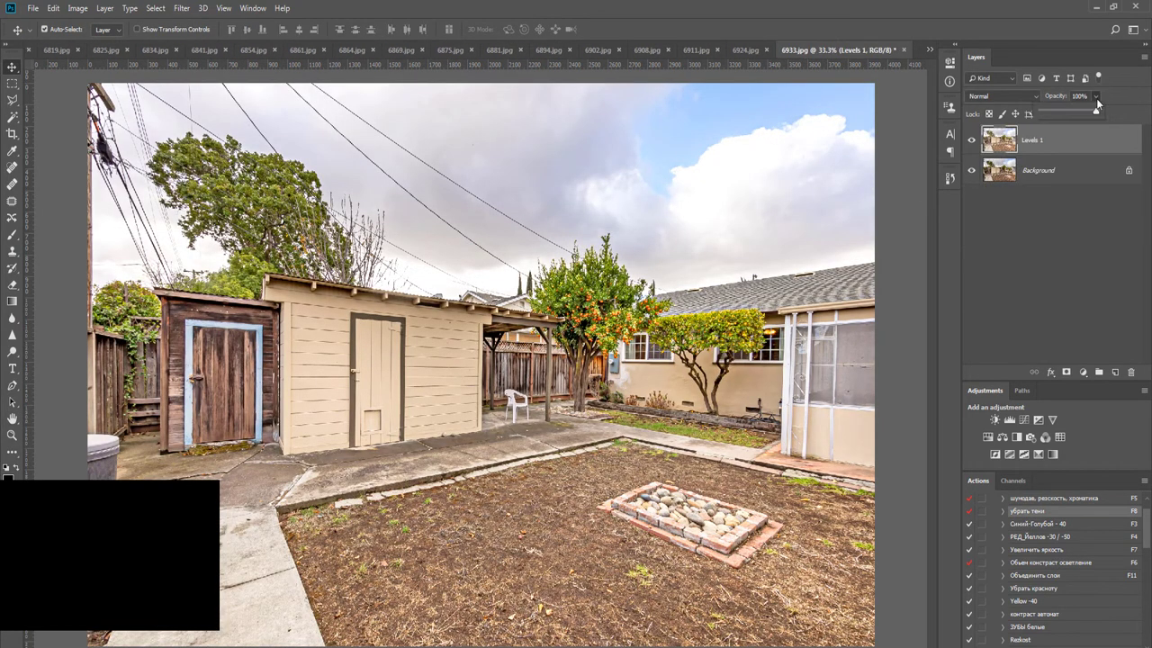
pyautogui.click(1071, 110)
pyautogui.hotkey('ctrl', 'e')
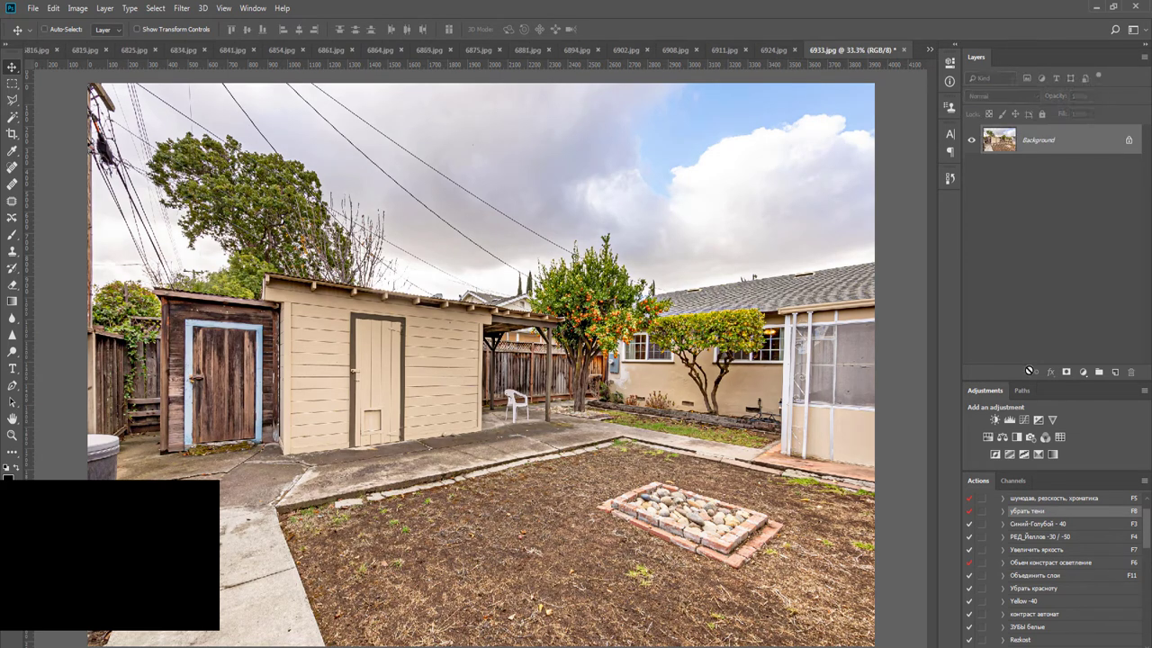
# Duplicate the background of 6933.jpg and select its grey clouds, white cloud and blue sky with the Magic Wand
pyautogui.hotkey('ctrl', 'j')
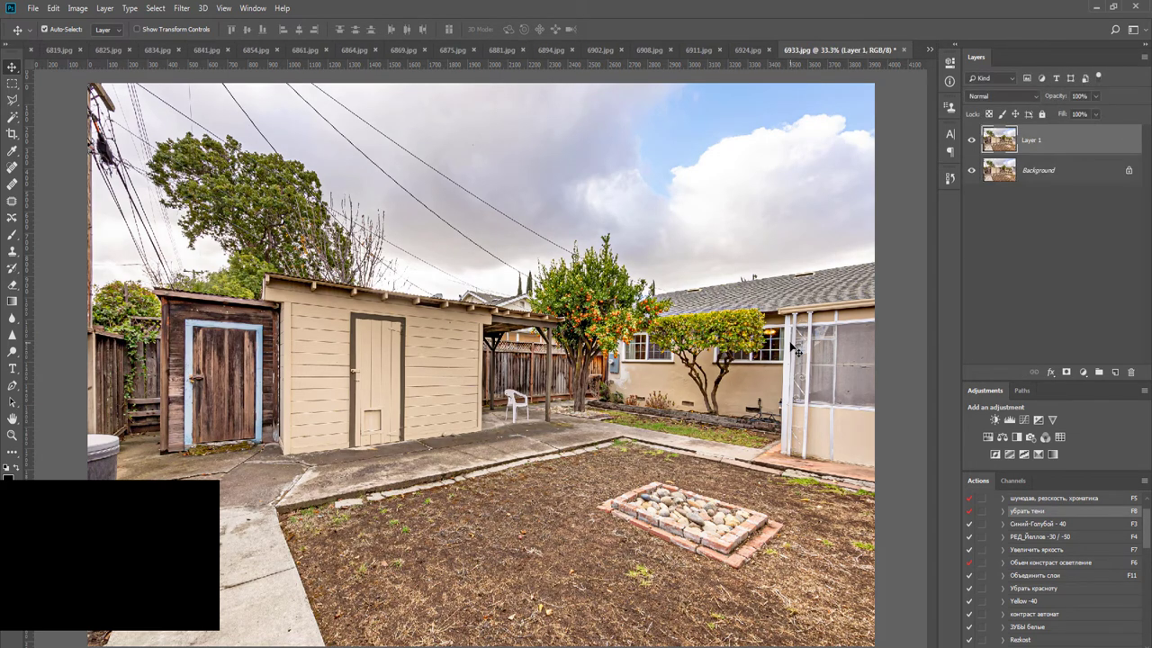
pyautogui.press('w')
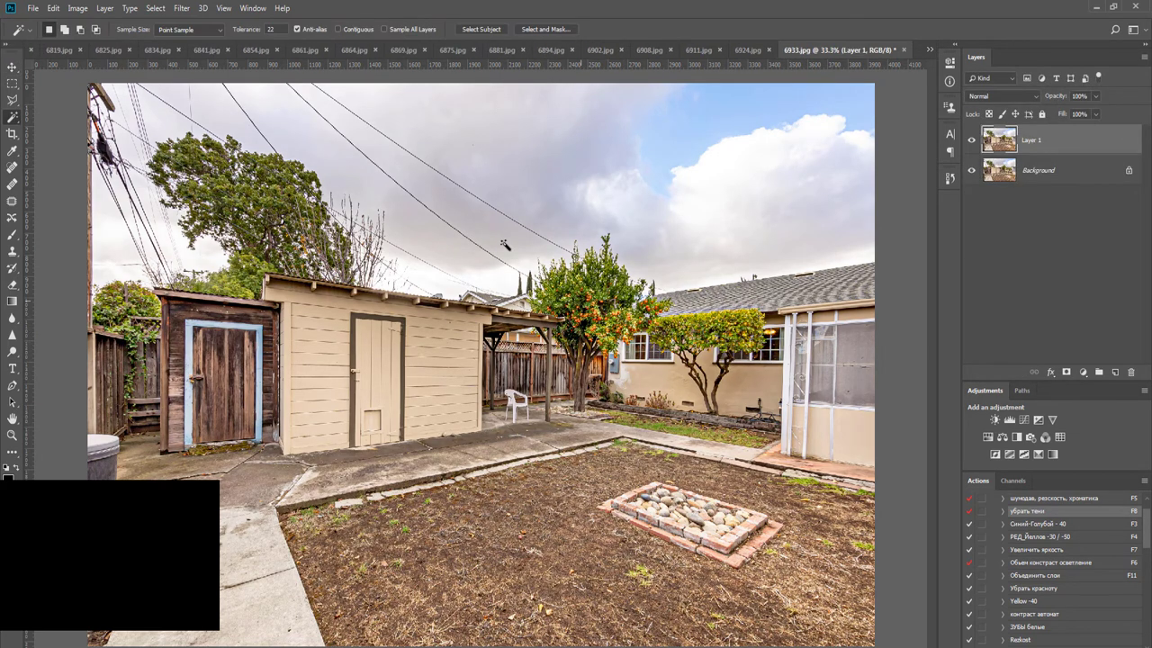
pyautogui.click(449, 121)
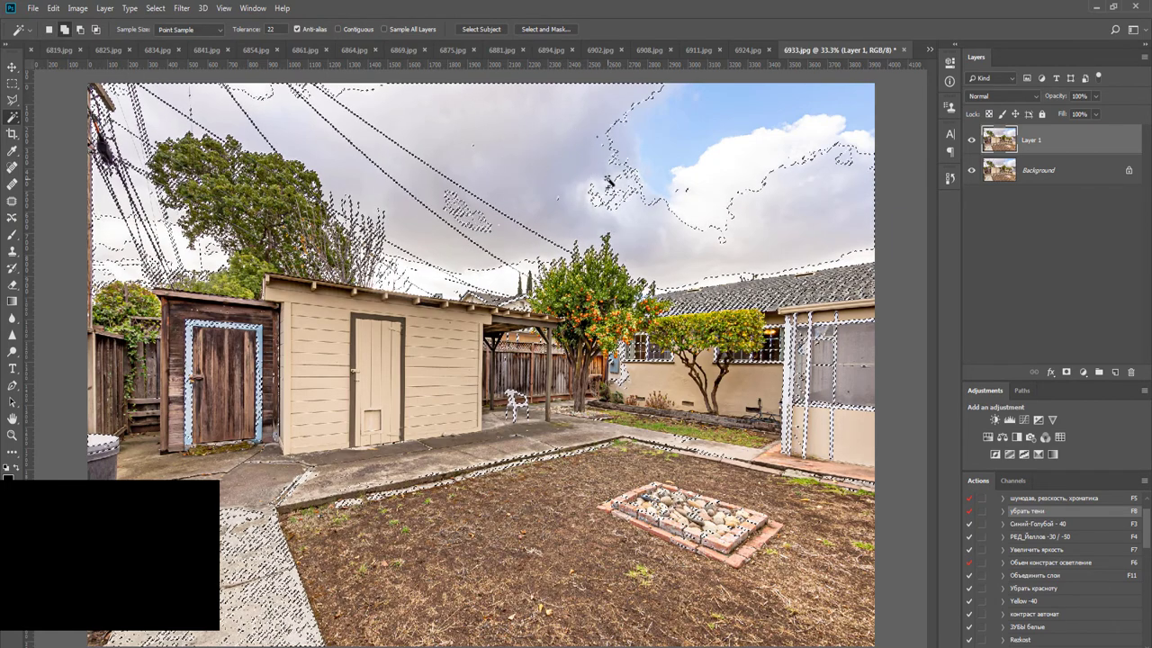
pyautogui.keyDown('shift'); pyautogui.click(756, 115); pyautogui.keyUp('shift')
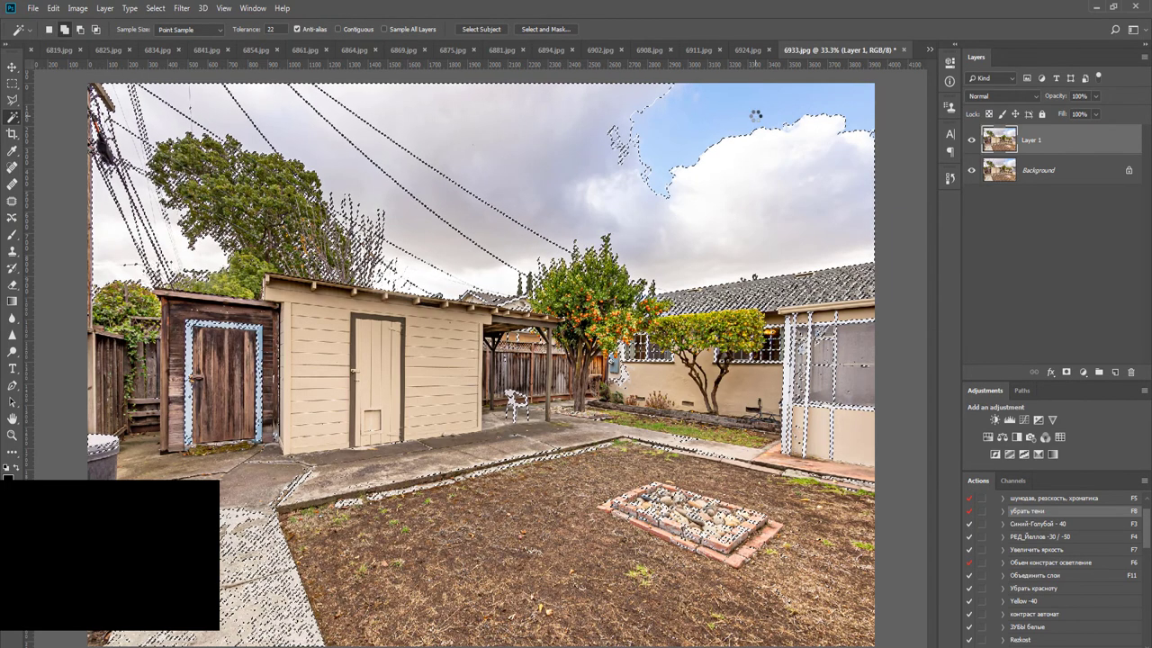
pyautogui.click(661, 175)
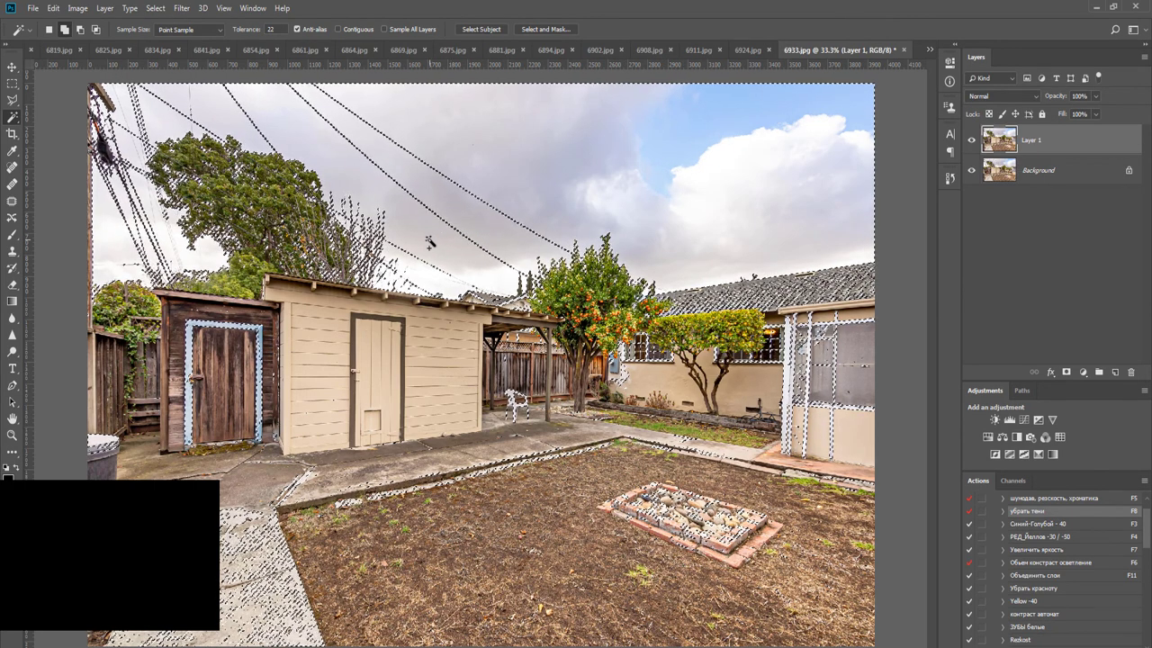
# Subtract the yard, shed and house areas from the sky selection with the Polygonal Lasso
pyautogui.press('l')
pyautogui.scroll(-1, 587, 312)
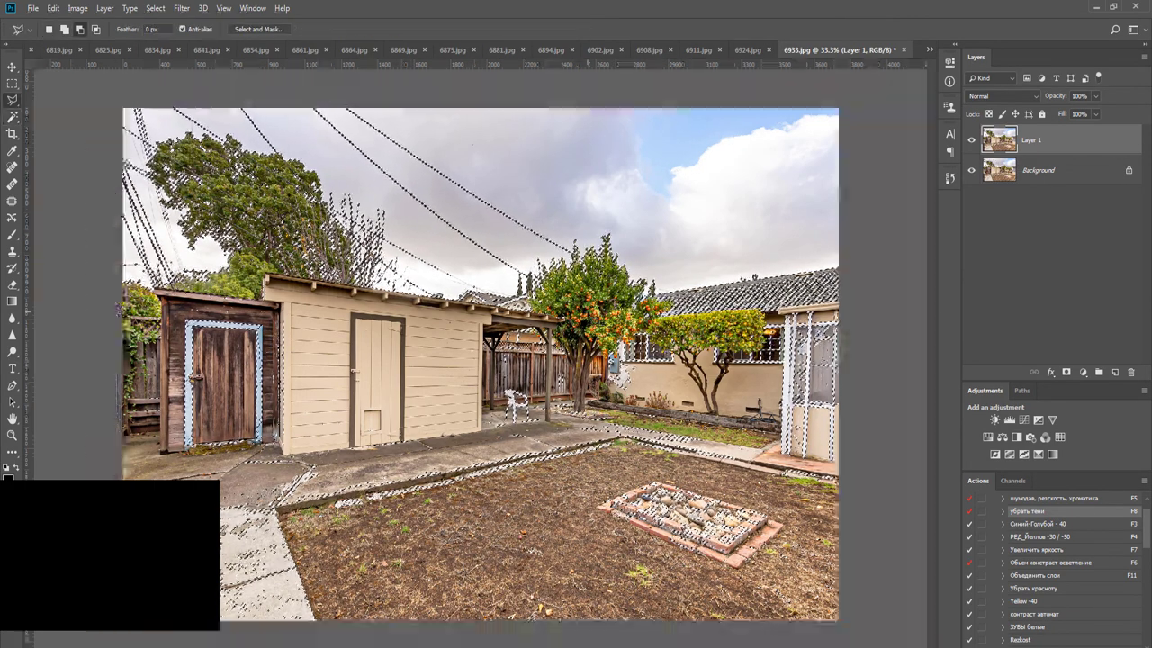
pyautogui.click(839, 457)
pyautogui.click(867, 646)
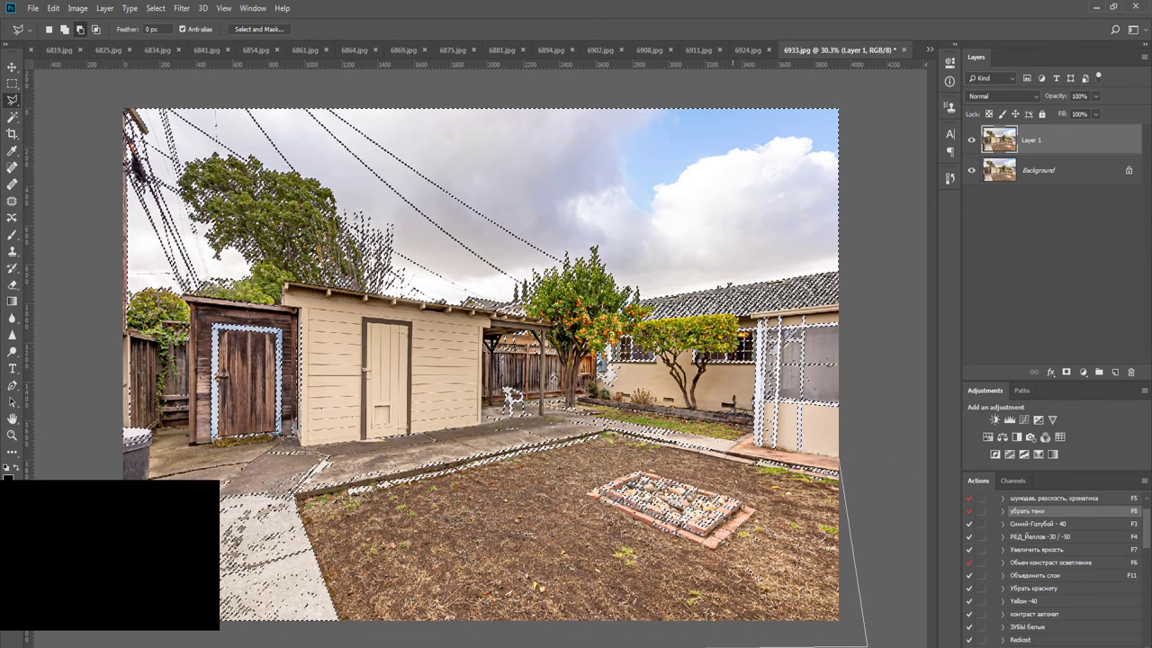
pyautogui.click(63, 283)
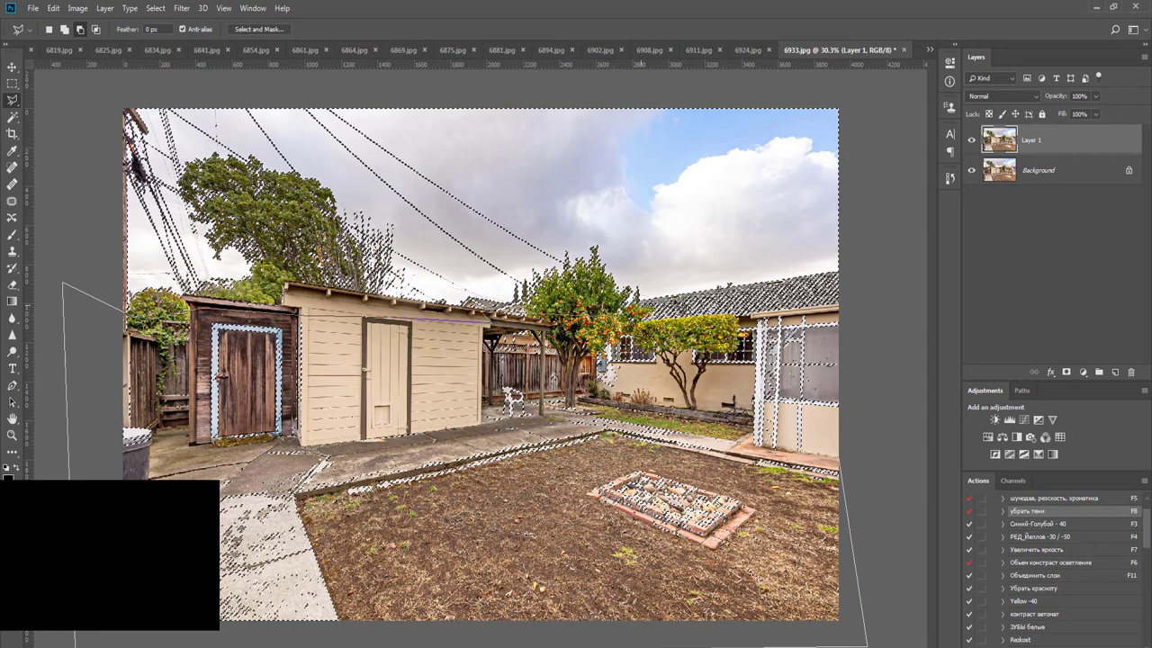
pyautogui.scroll(5, 862, 280)
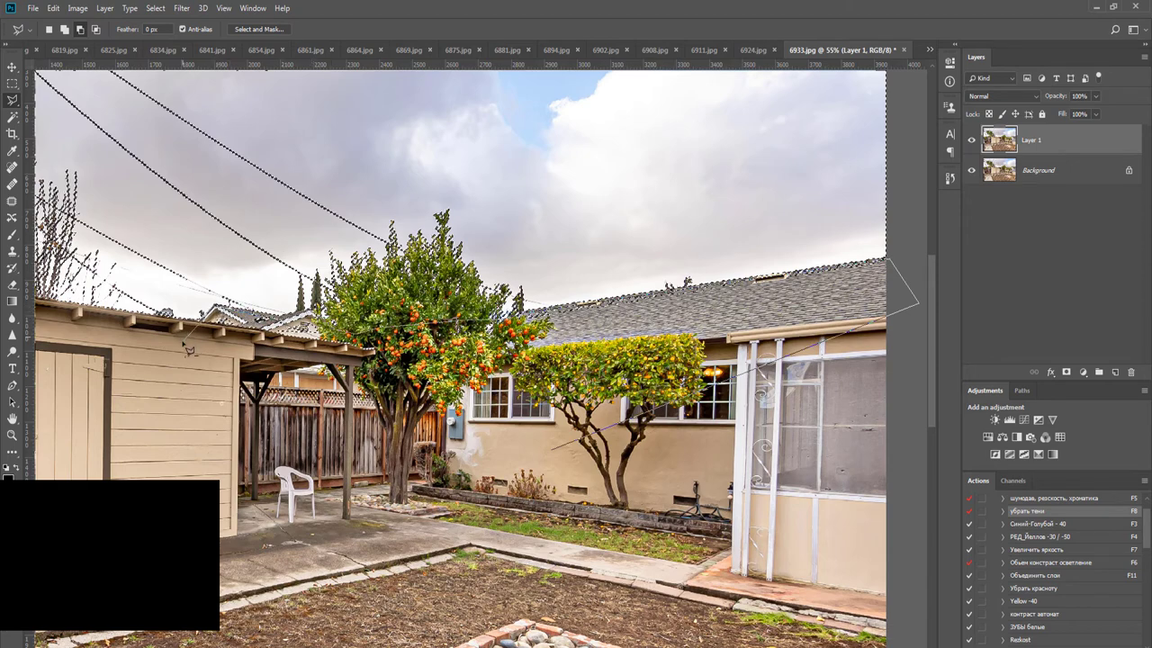
# Mask out the selected sky on Layer 1 of 6933.jpg and select the Background layer
pyautogui.hotkey('ctrl', '0')
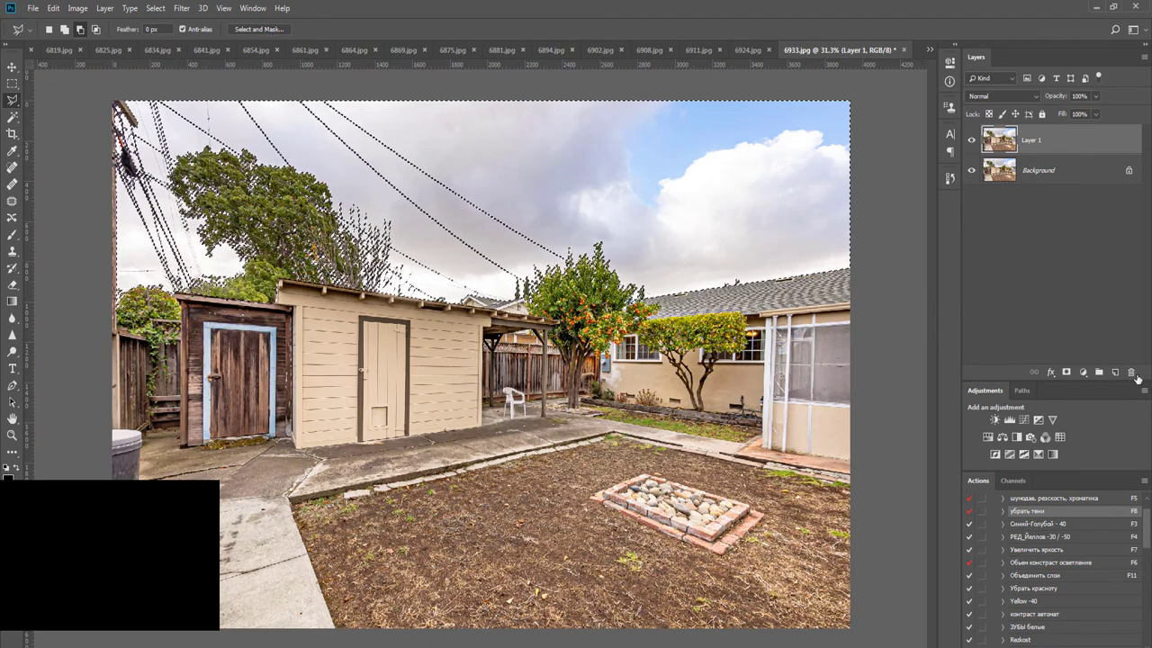
pyautogui.click(1066, 371)
pyautogui.click(1059, 180)
# Place the 001 sky image from Total Commander's CS16 Sky folder beneath Layer 1 of 6933.jpg and merge all layers
pyautogui.scroll(-2, 692, 236)
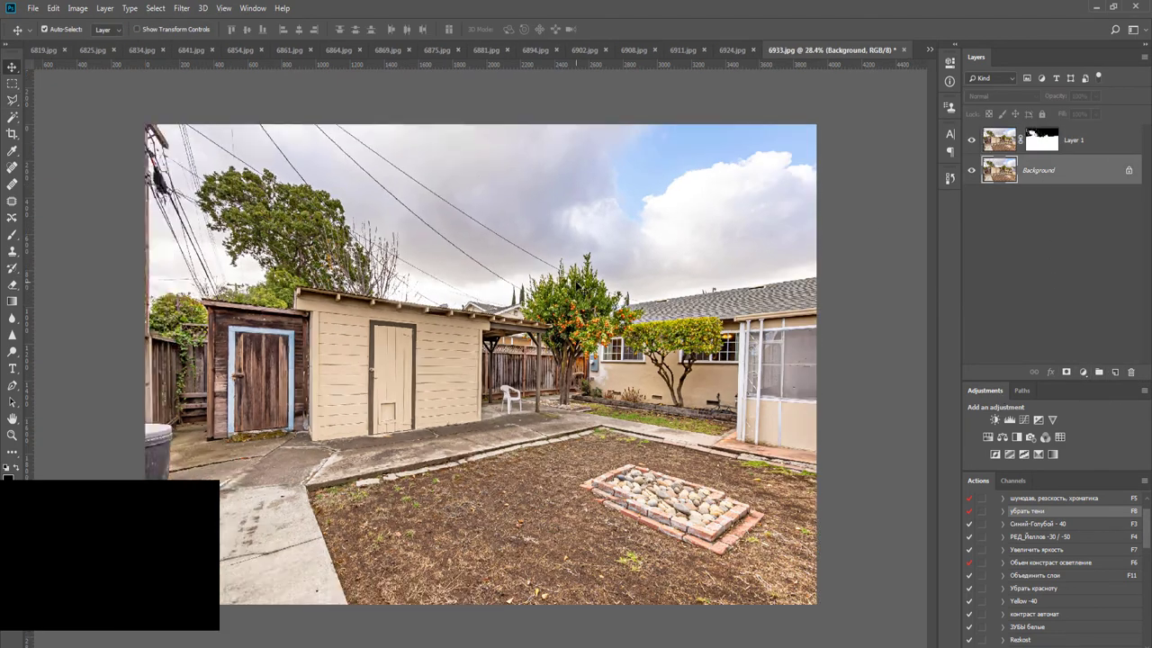
pyautogui.hotkey('alt', 'Tab')
pyautogui.moveTo(474, 232); pyautogui.dragTo(692, 210)
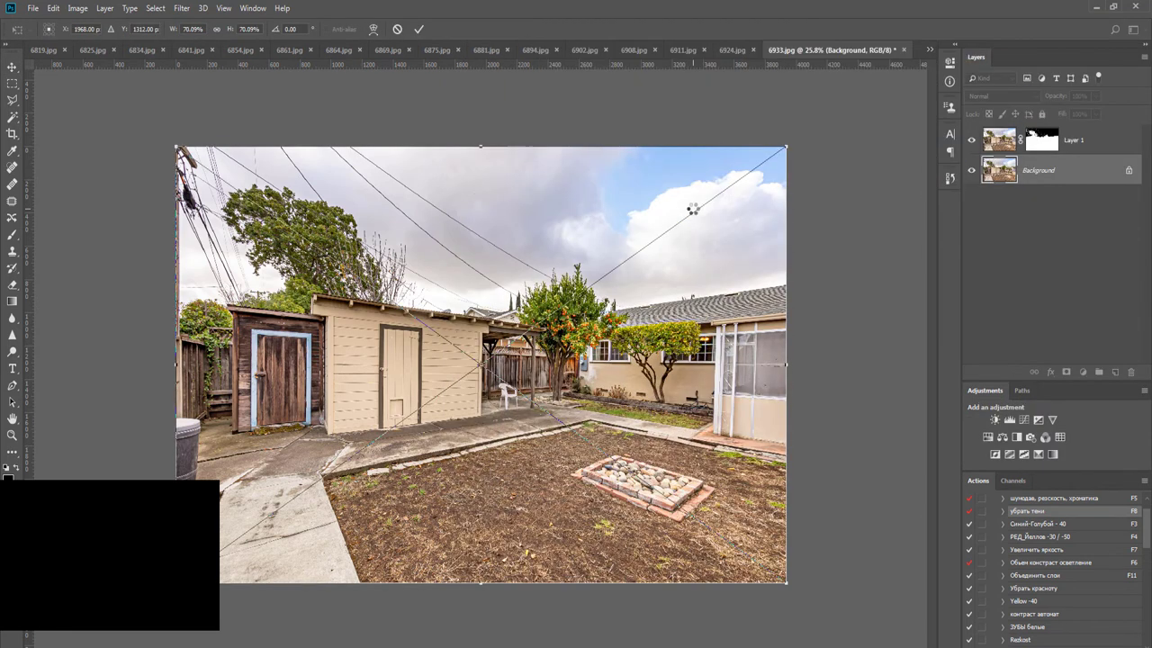
pyautogui.press('Return')
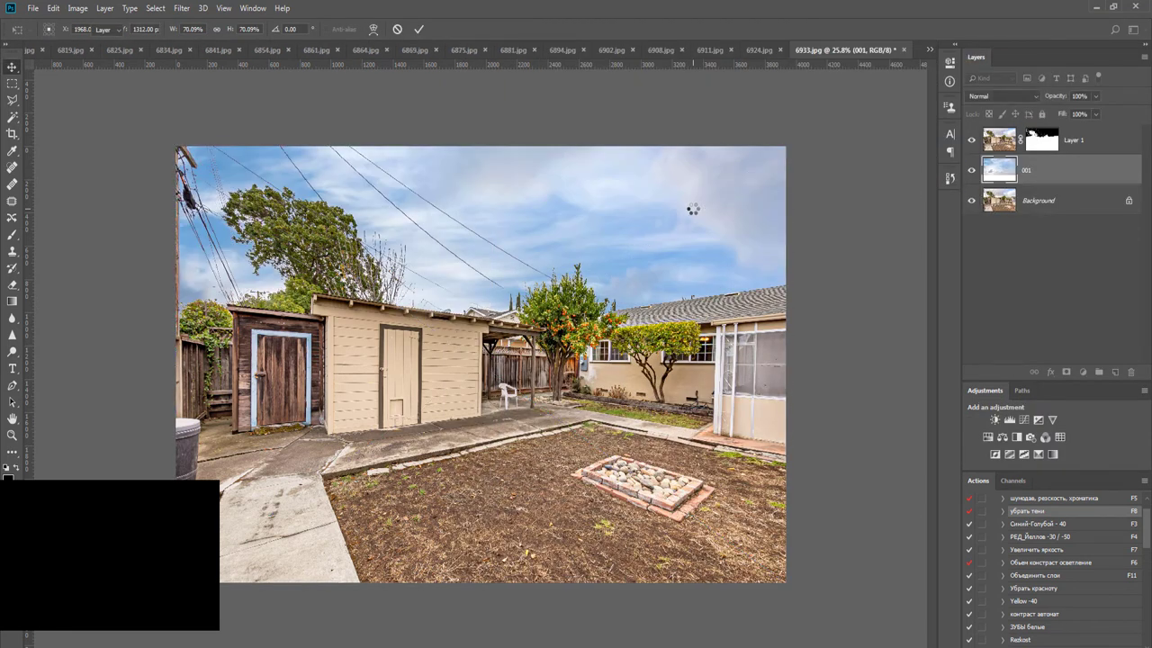
pyautogui.hotkey('ctrl', 'shift', 'e')
# Brighten the highlights of 6933.jpg with a merged Levels adjustment and close the file with its changes saved
pyautogui.click(1009, 419)
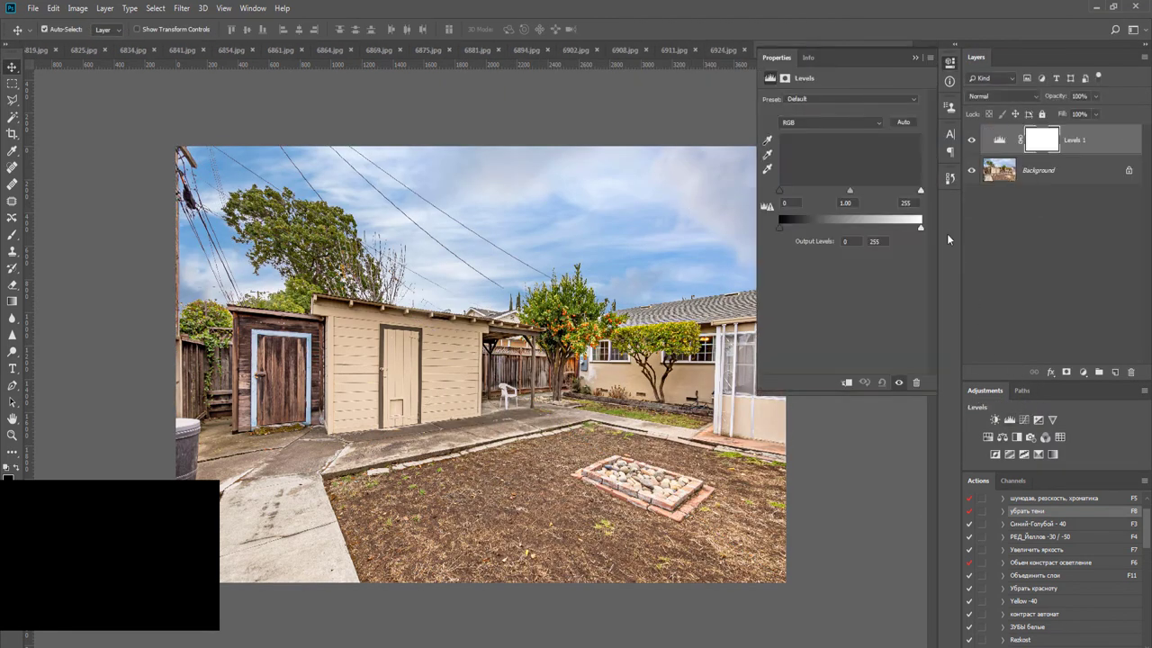
pyautogui.moveTo(920, 192); pyautogui.dragTo(912, 192)
pyautogui.hotkey('ctrl', 'e')
pyautogui.hotkey('ctrl', 'w')
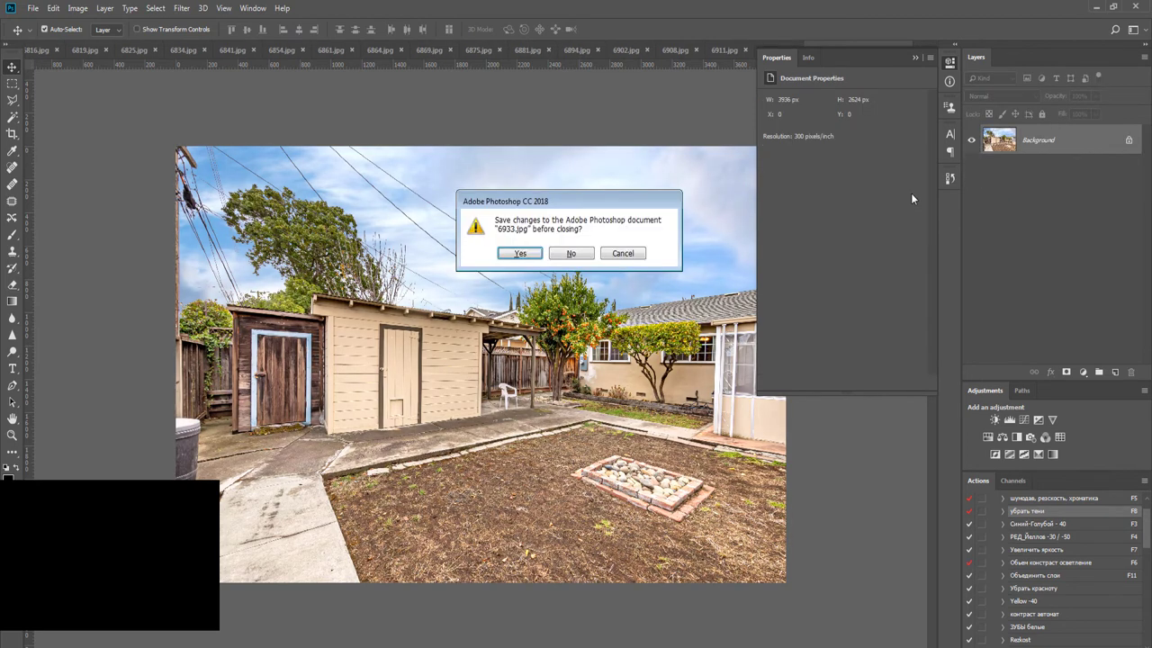
pyautogui.press('Return')
pyautogui.press('Return')
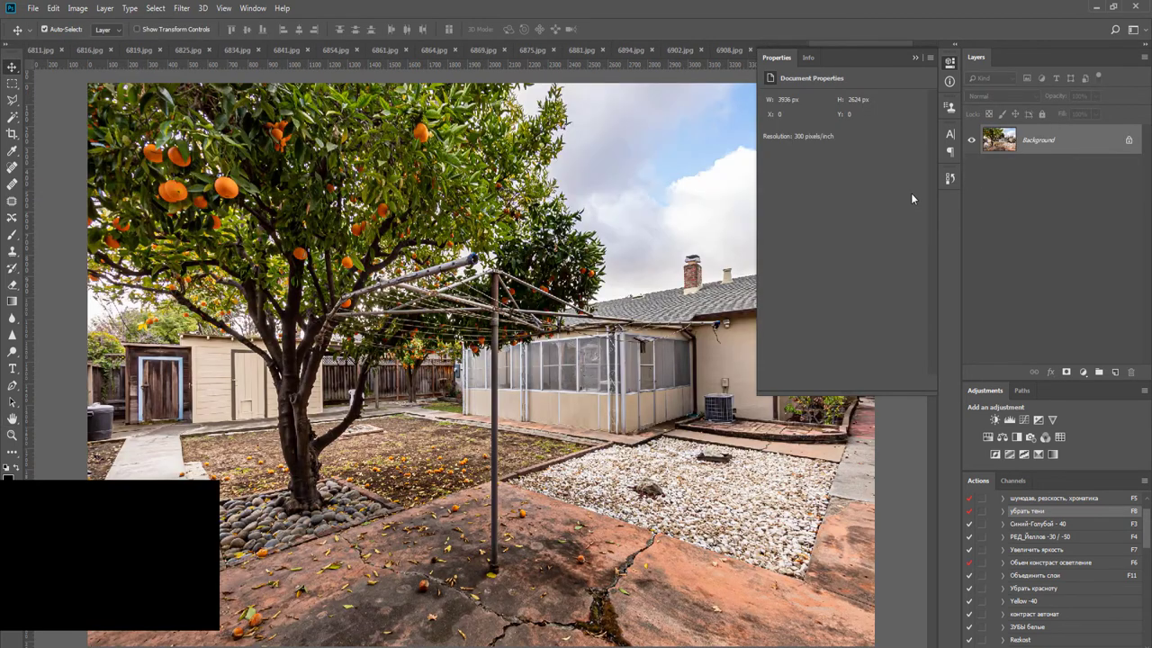
# Run the "убрать тени" action on 6924.jpg and merge it, and select the sky on a duplicate layer with the Magic Wand
pyautogui.press('F8')
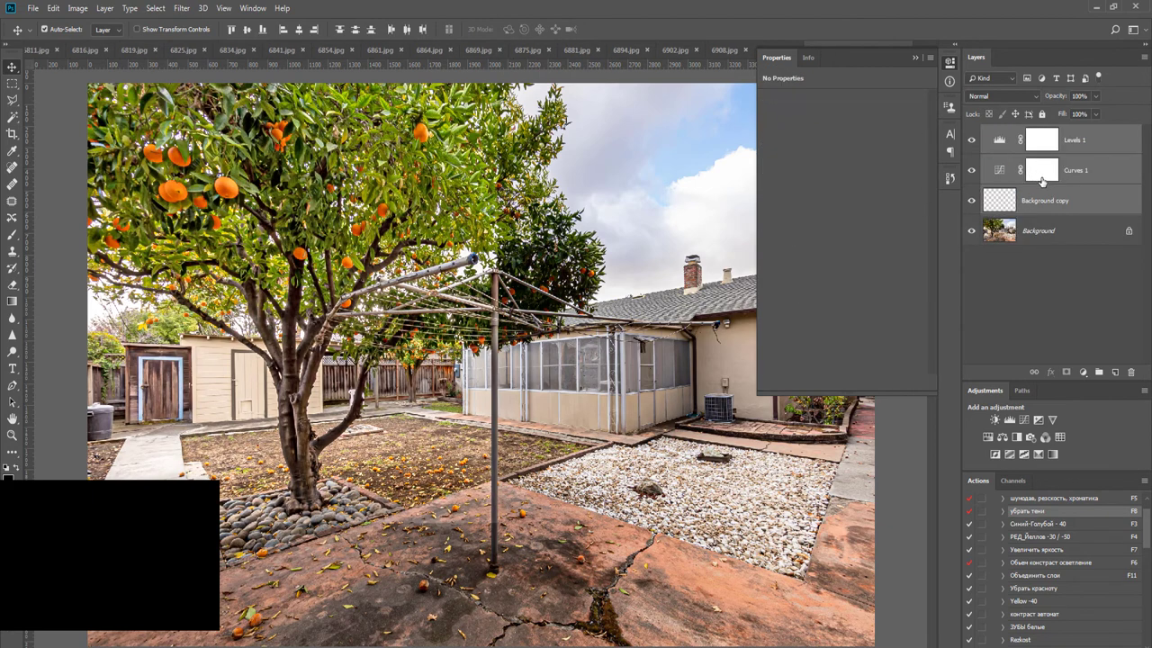
pyautogui.hotkey('ctrl', 'shift', 'e')
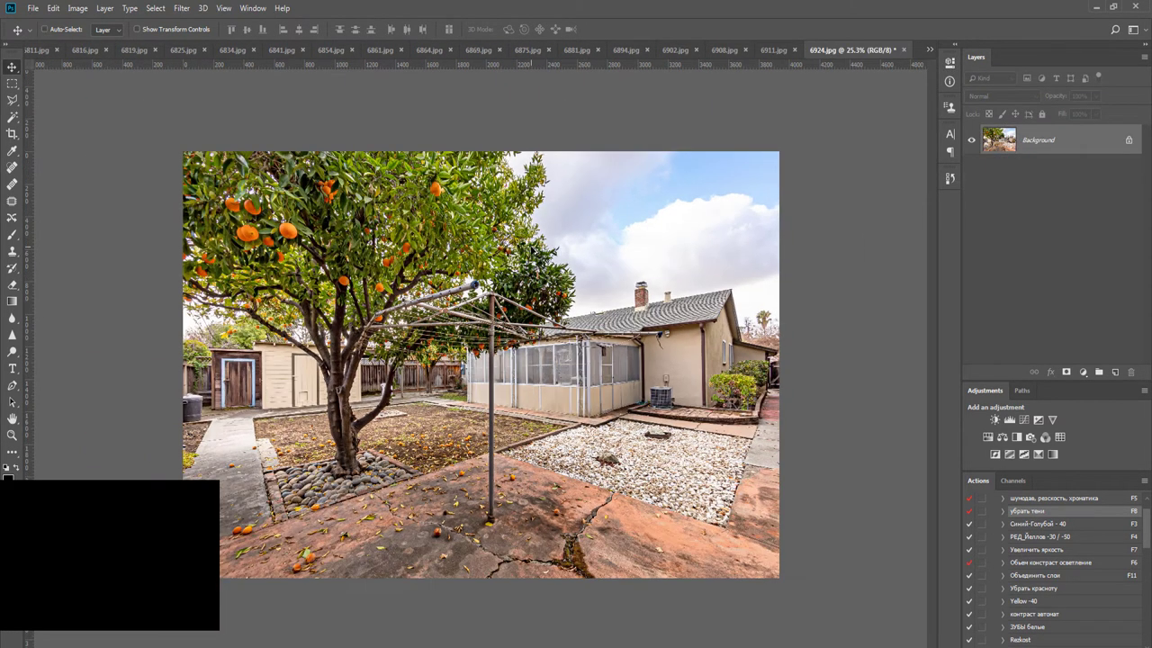
pyautogui.press('w')
pyautogui.keyDown('shift'); pyautogui.click(577, 178); pyautogui.keyUp('shift')
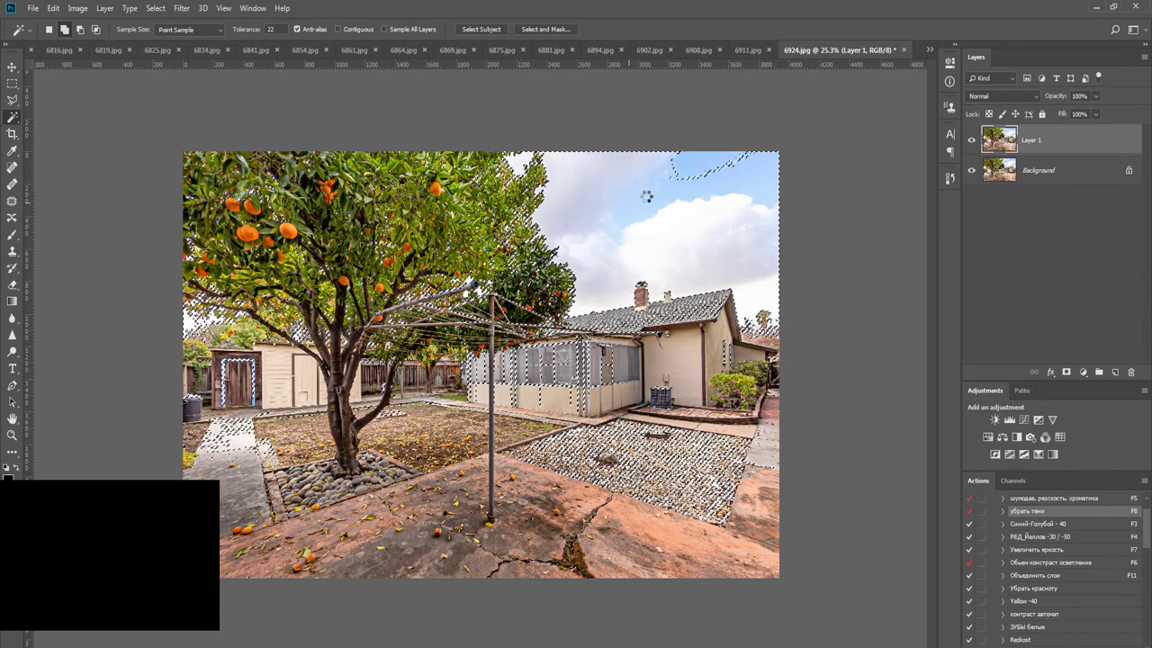
pyautogui.click(700, 175)
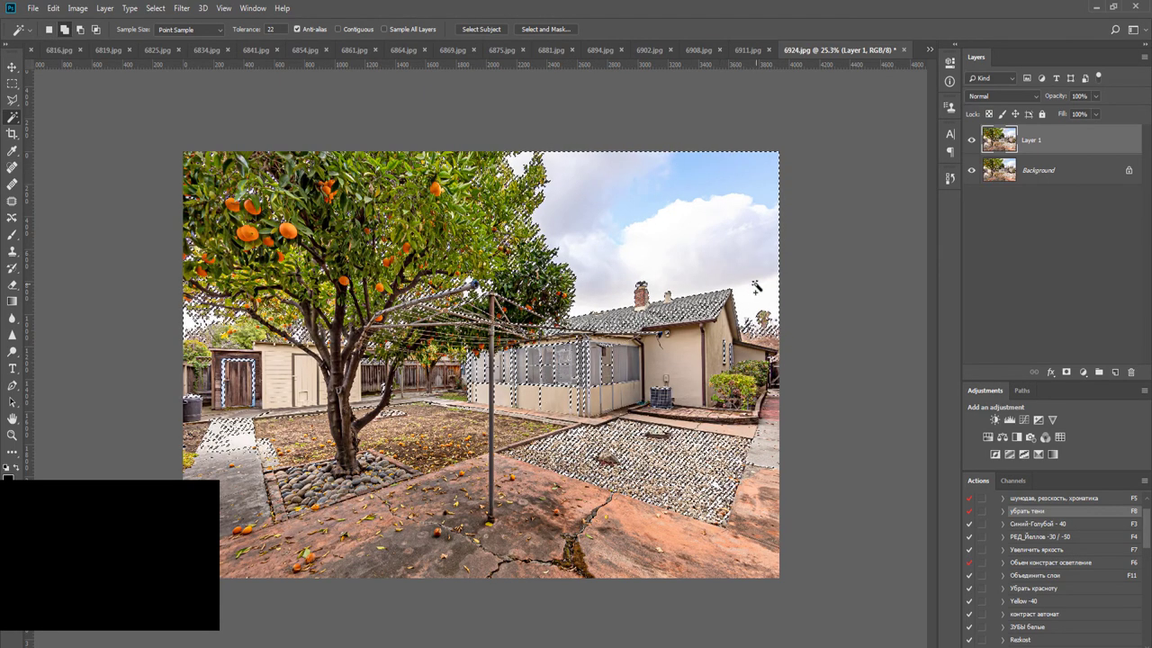
# Subtract the yard, shed and house areas of 6924.jpg from the sky selection with the Polygonal Lasso
pyautogui.press('l')
pyautogui.click(630, 578)
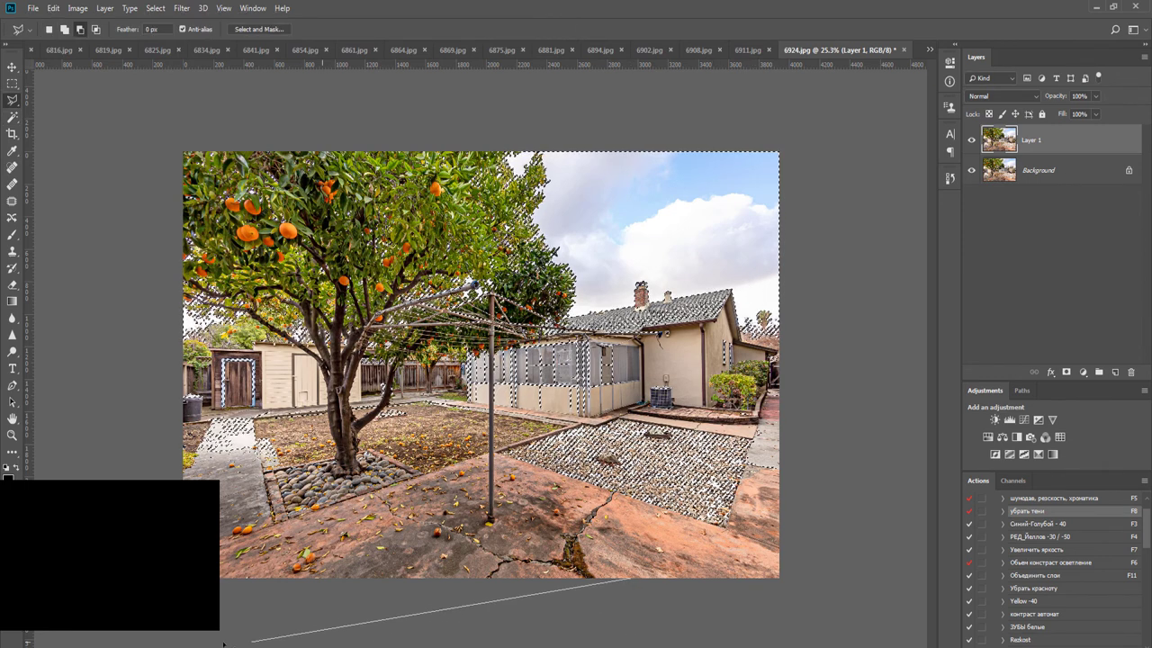
pyautogui.click(108, 644)
pyautogui.click(65, 180)
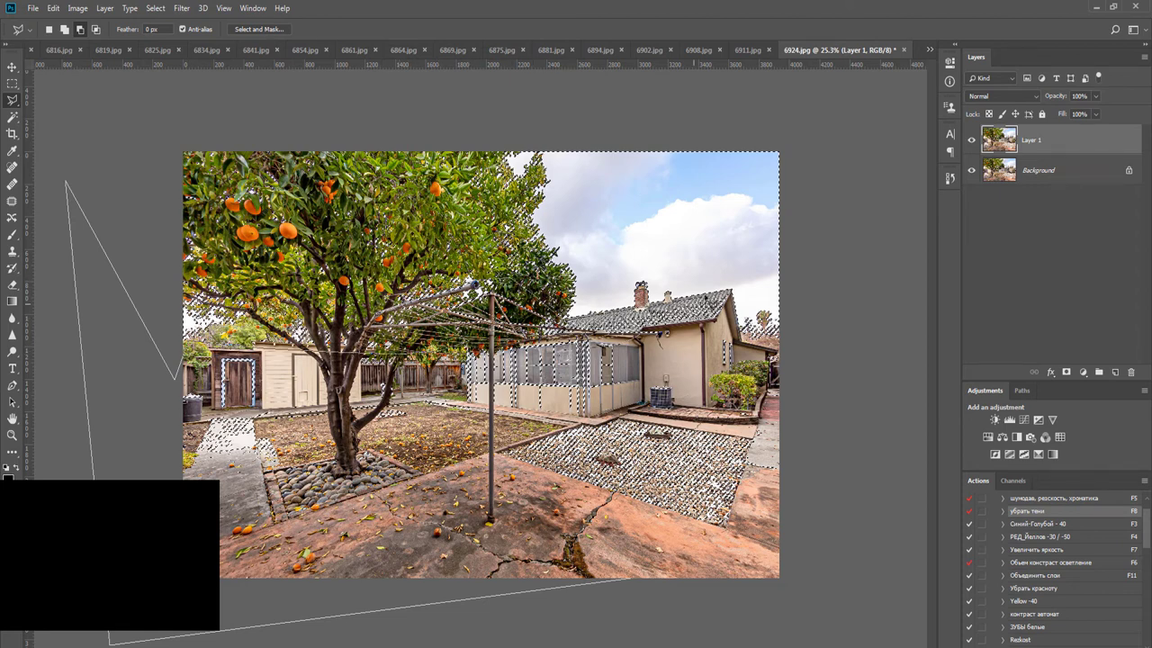
pyautogui.click(823, 340)
pyautogui.click(860, 418)
pyautogui.doubleClick(662, 554)
pyautogui.scroll(1, 747, 348)
pyautogui.scroll(7, 747, 348)
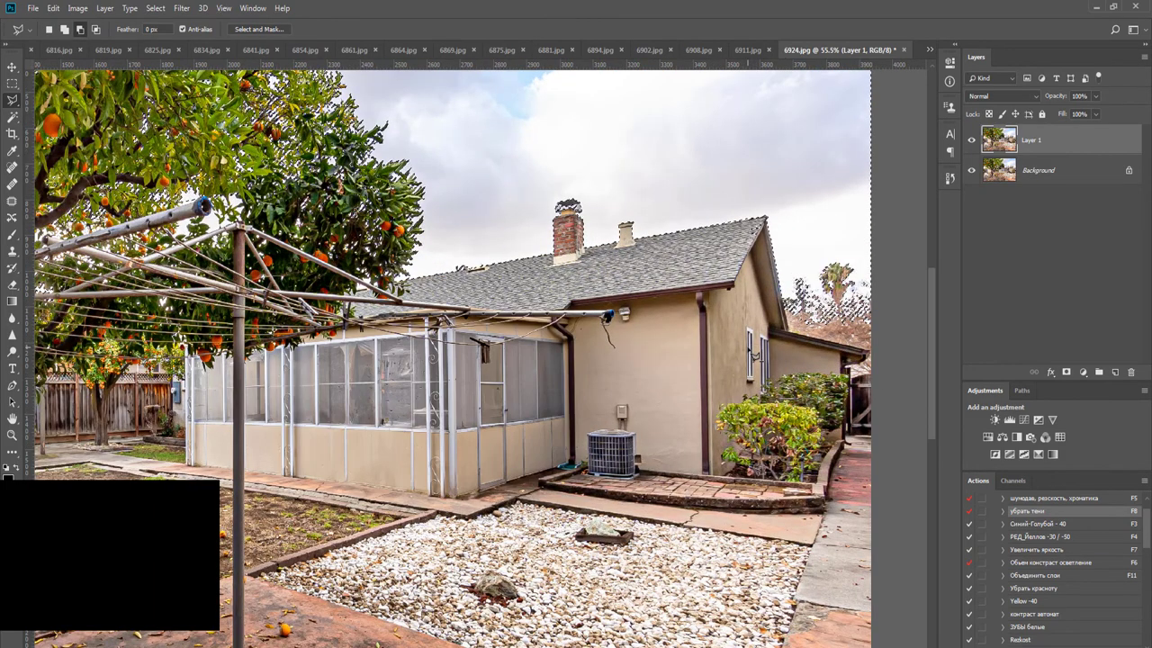
pyautogui.scroll(-8, 747, 347)
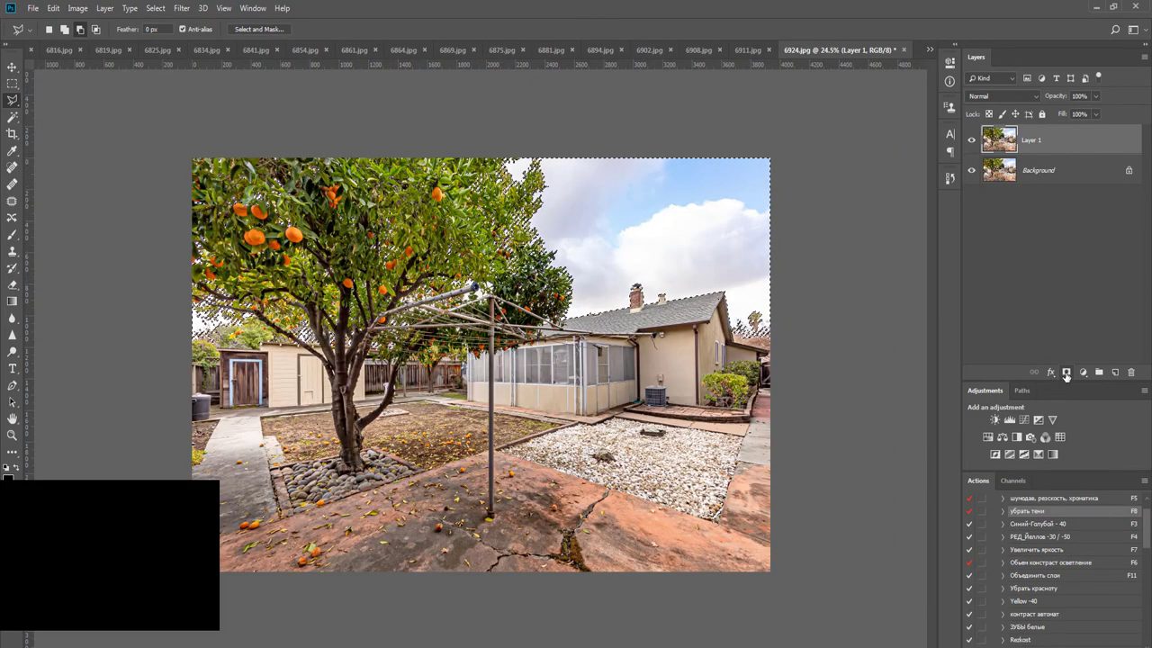
# Mask out the selected sky on Layer 1 of 6924.jpg and place the 001 sky image from Total Commander beneath it
pyautogui.click(1066, 372)
pyautogui.hotkey('alt', '[')
pyautogui.hotkey('alt', 'Tab')
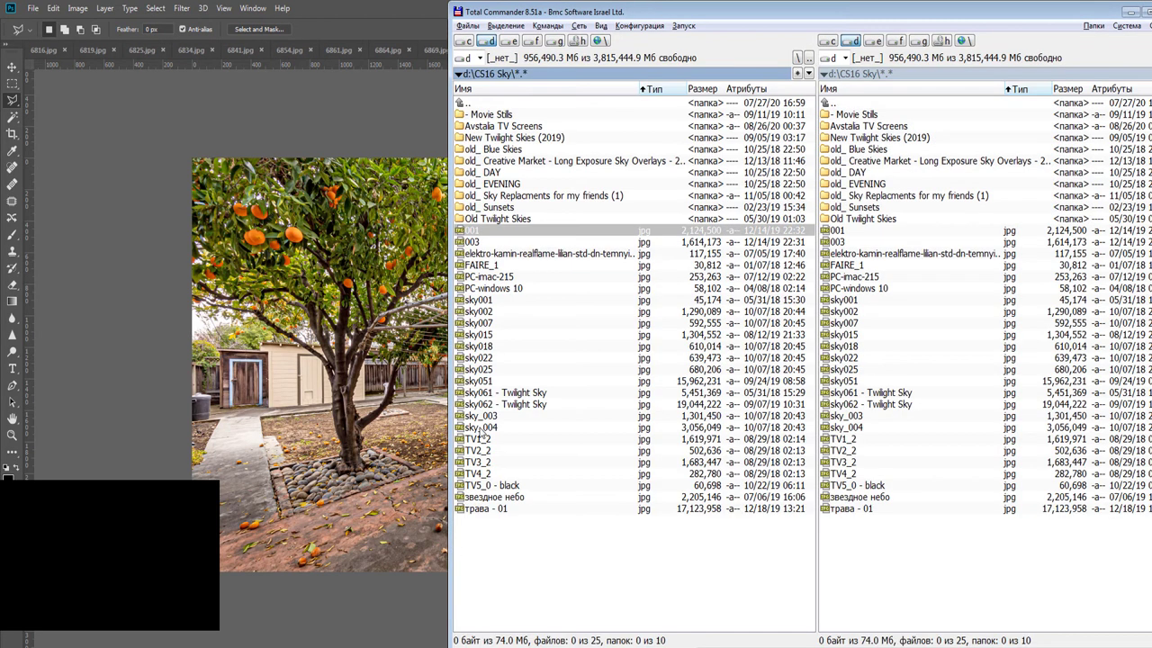
pyautogui.moveTo(472, 232); pyautogui.dragTo(315, 248)
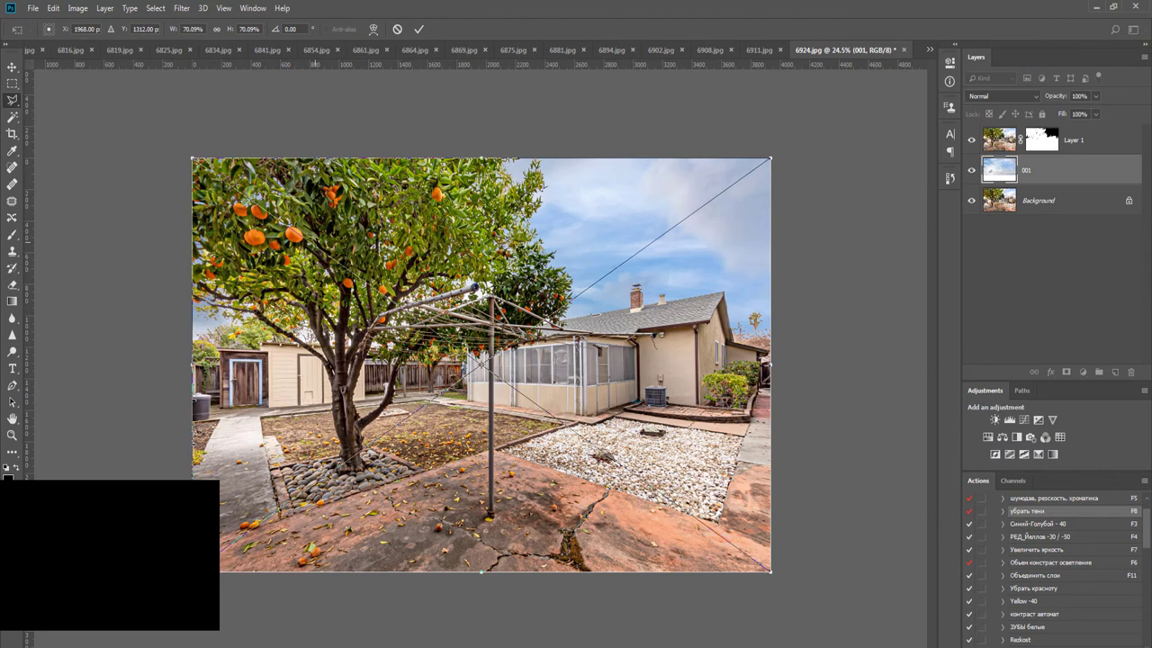
pyautogui.press('Return')
# Run the "Шумодав, резкость, хроматика" action on the merged 6924.jpg and close the file with its changes saved
pyautogui.press('F11')
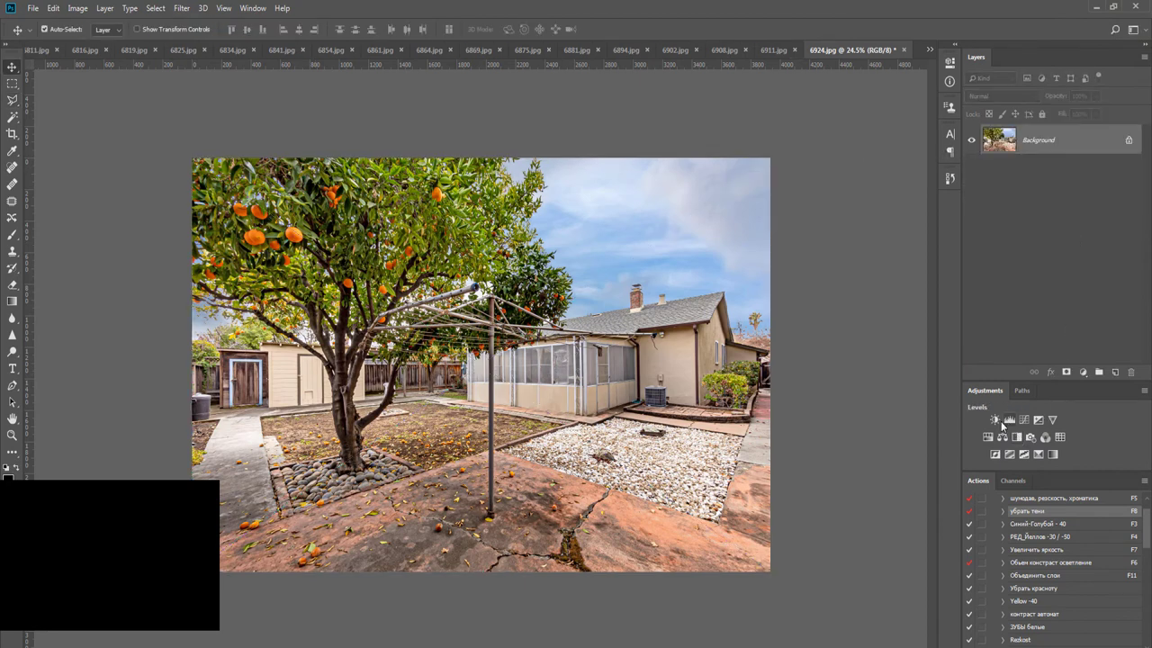
pyautogui.press('F5')
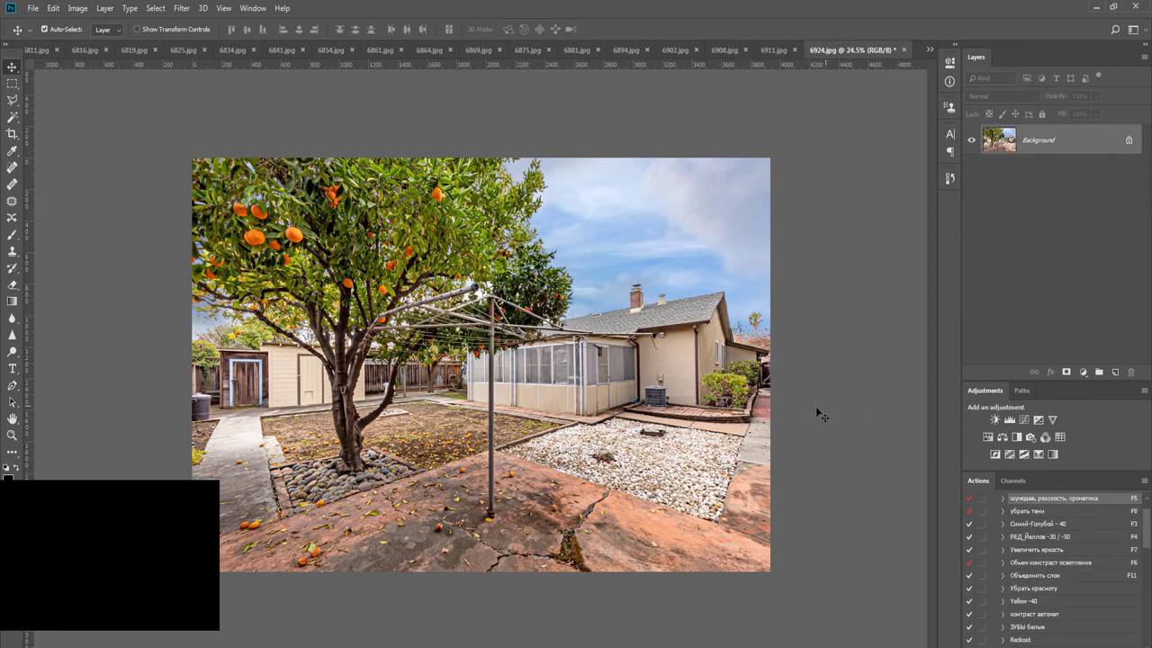
pyautogui.press('Return')
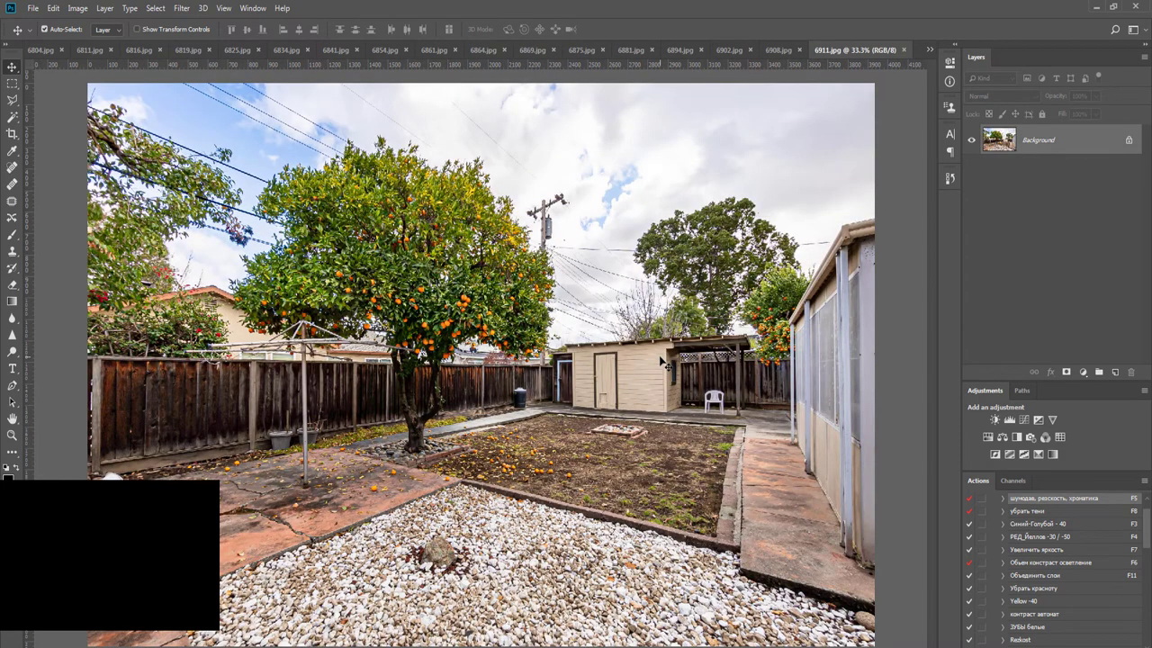
# Lift the shadows of 6911.jpg with the "убрать тени" action and select its cloudy sky on a duplicate layer with the Magic Wand
pyautogui.press('F8')
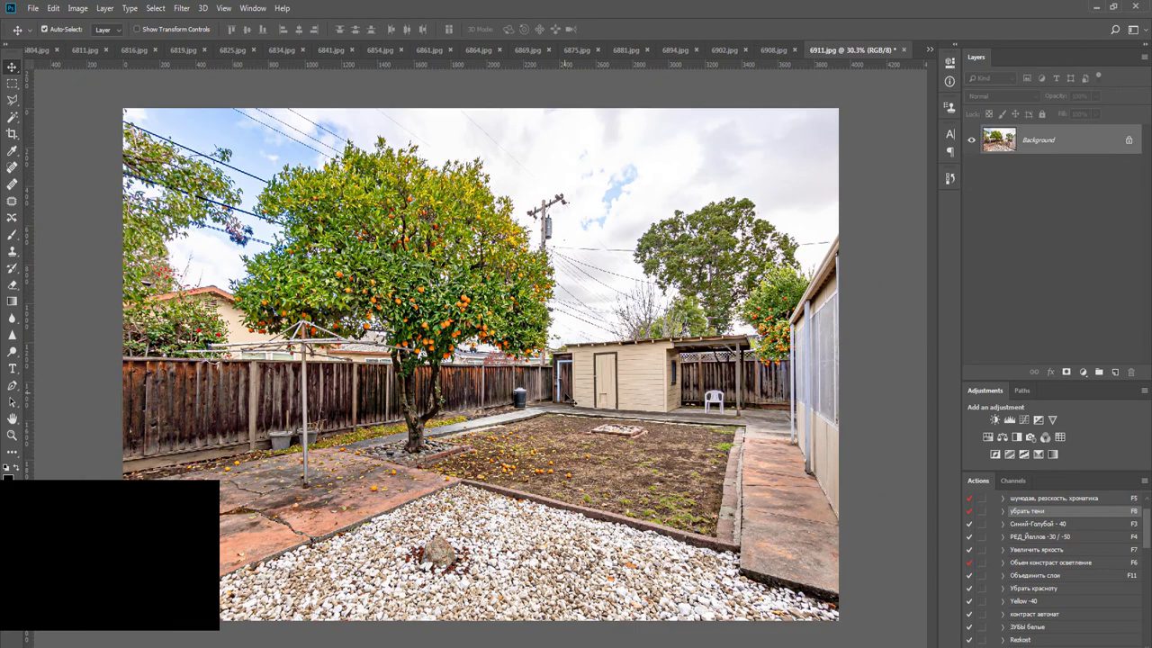
pyautogui.press('w')
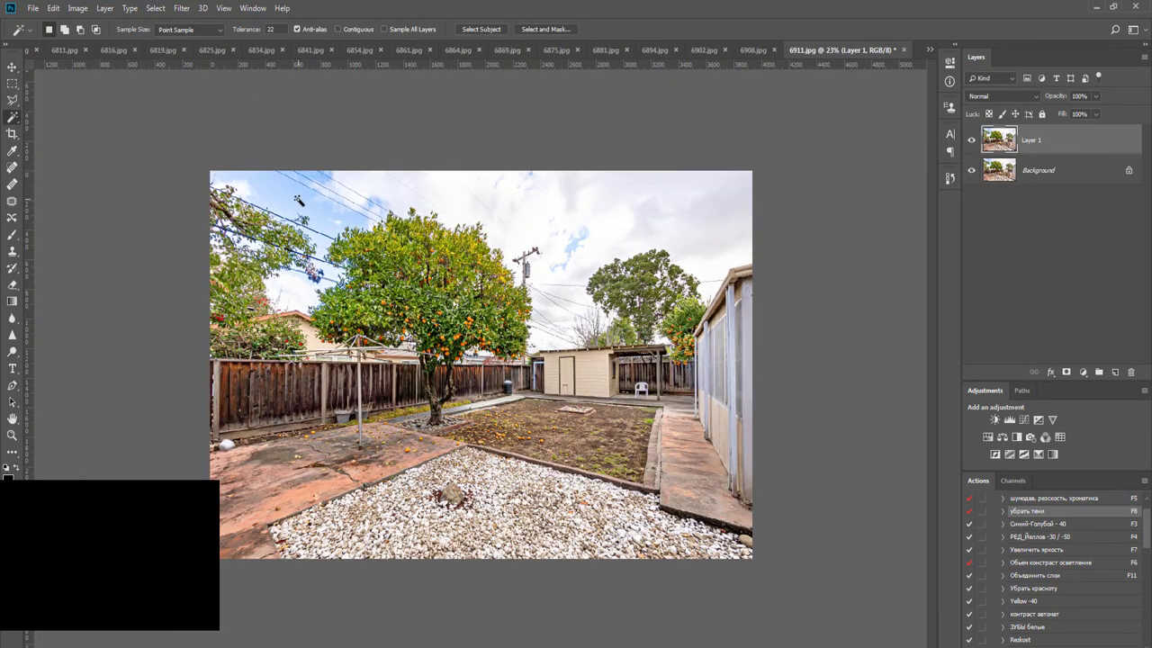
pyautogui.click(385, 189)
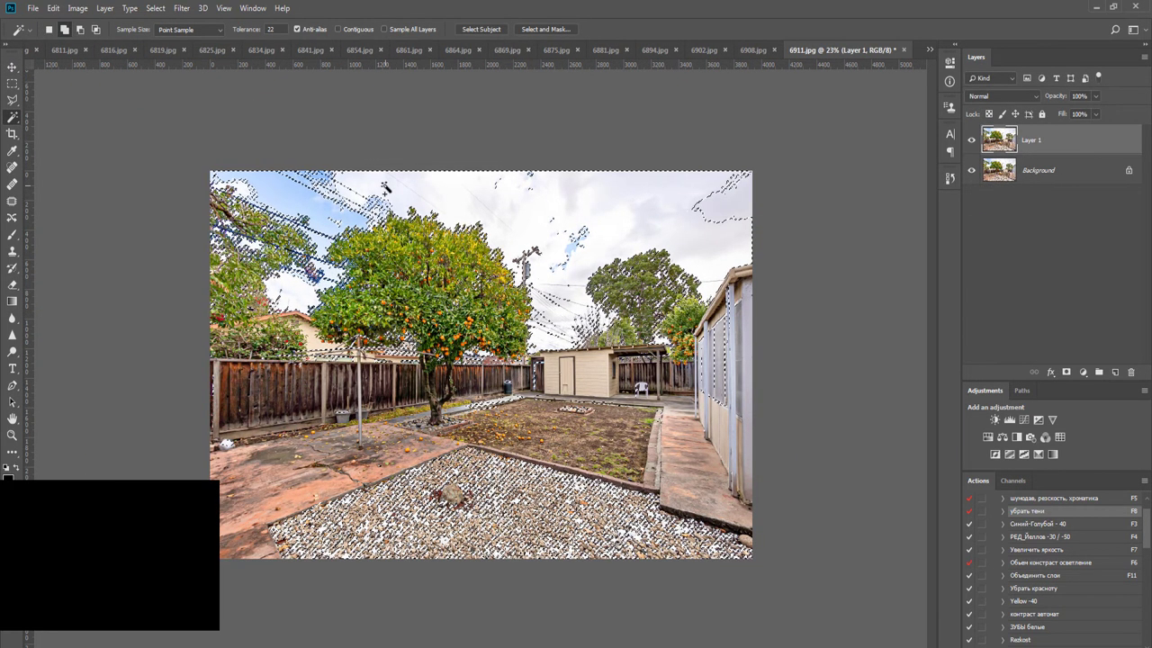
pyautogui.click(740, 212)
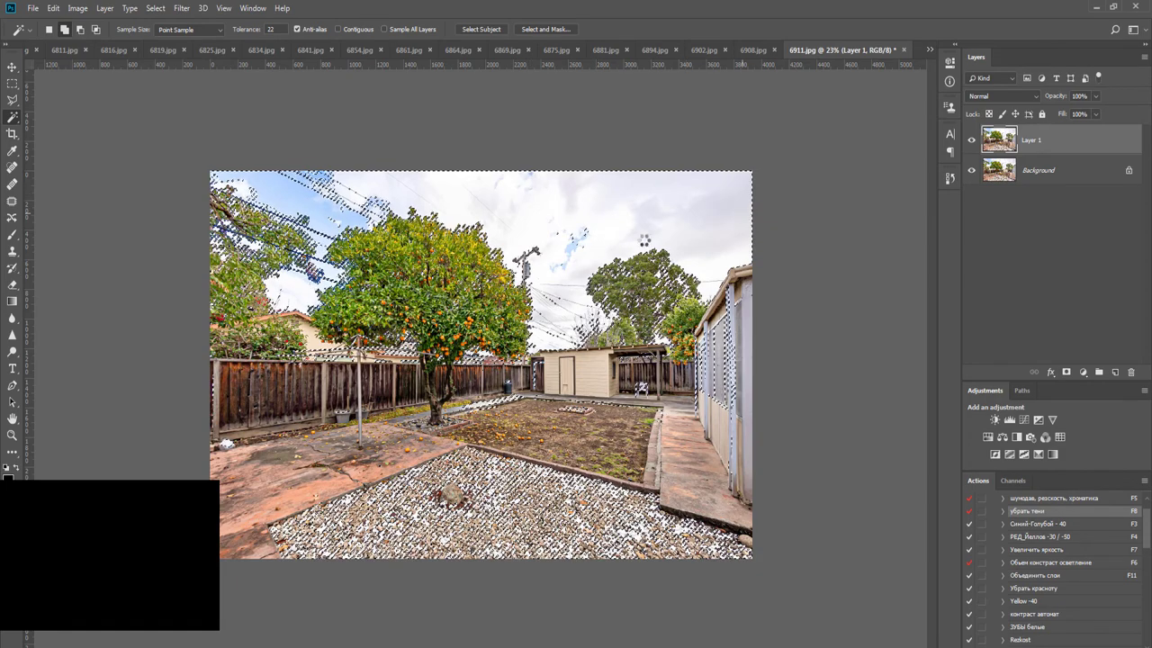
# Subtract the gravel yard, fence, shed and house wall of 6911.jpg from the sky selection with the Polygonal Lasso
pyautogui.scroll(2, 287, 291)
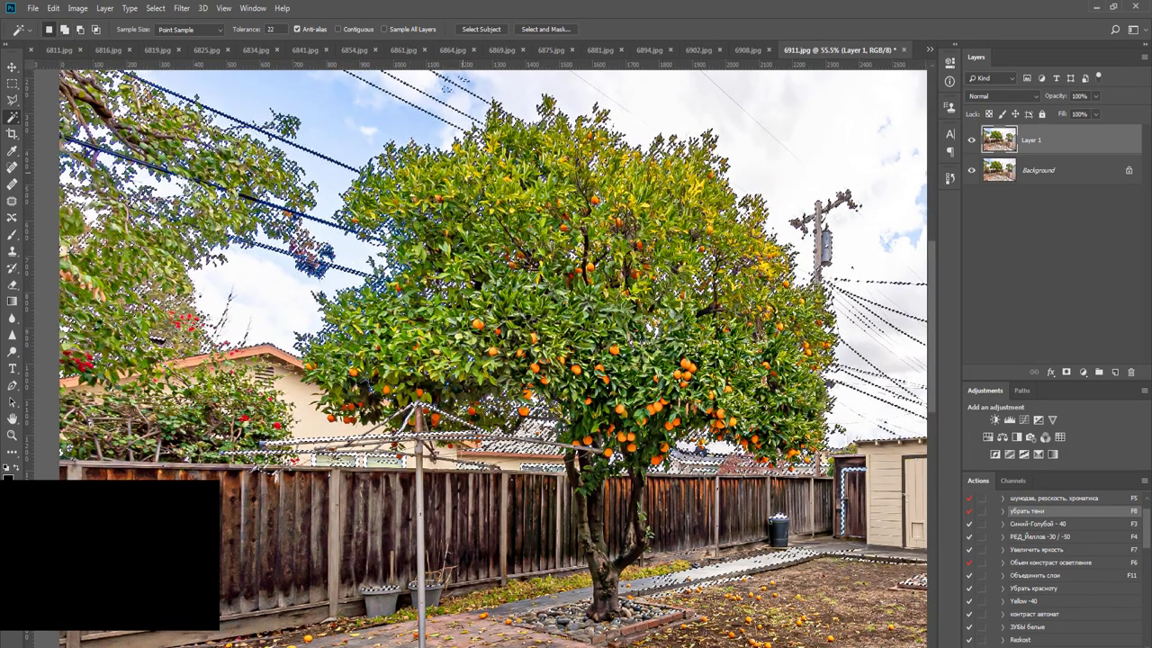
pyautogui.scroll(-5, 493, 282)
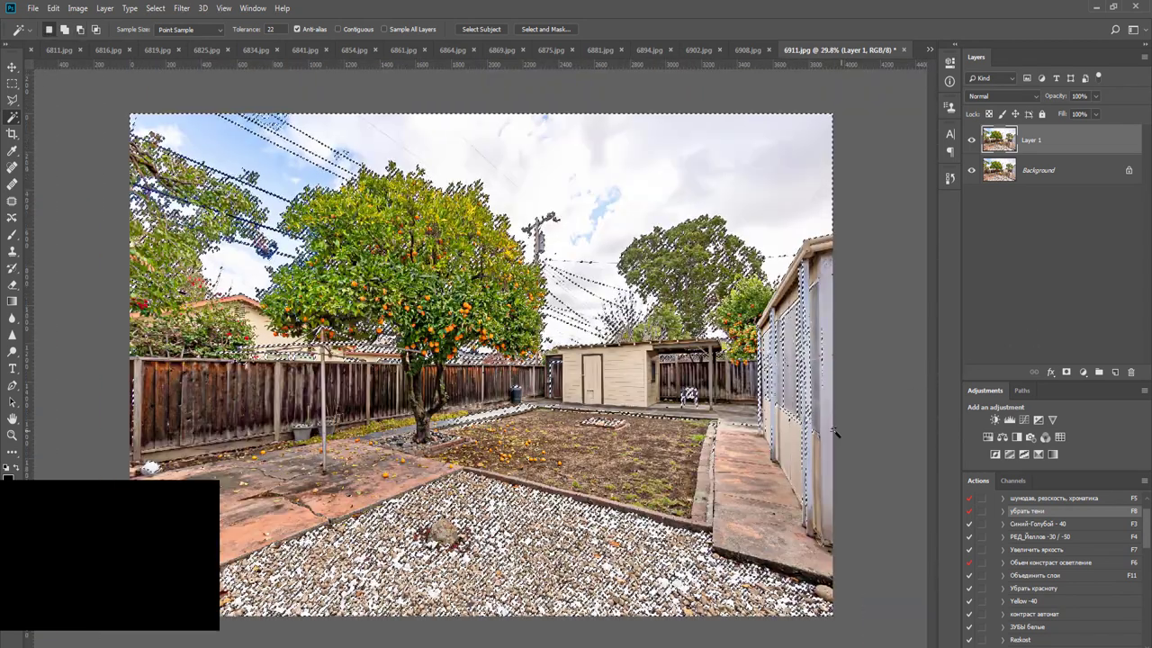
pyautogui.press('l')
pyautogui.keyDown('alt'); pyautogui.click(834, 448); pyautogui.keyUp('alt')
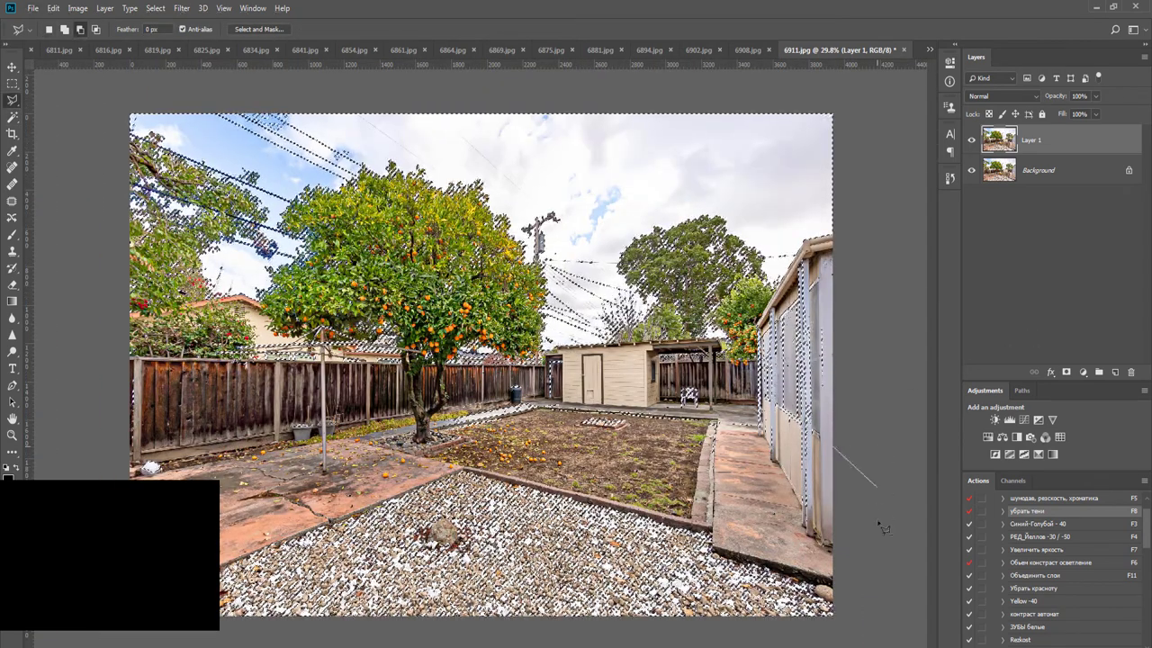
pyautogui.click(889, 634)
pyautogui.click(85, 640)
pyautogui.click(54, 262)
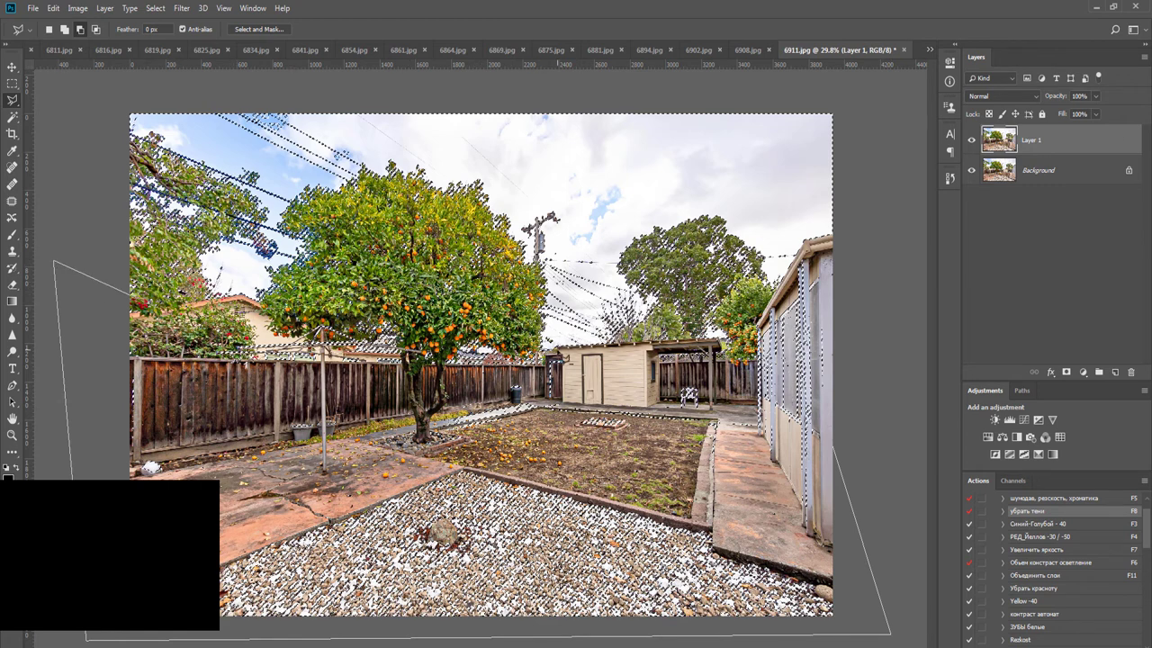
pyautogui.click(707, 345)
pyautogui.click(770, 307)
pyautogui.click(807, 241)
pyautogui.doubleClick(877, 237)
# Mask out the selected sky on Layer 1 of 6911.jpg and place the 001 sky image from Total Commander above the Background layer
pyautogui.keyDown('alt'); pyautogui.click(1066, 372); pyautogui.keyUp('alt')
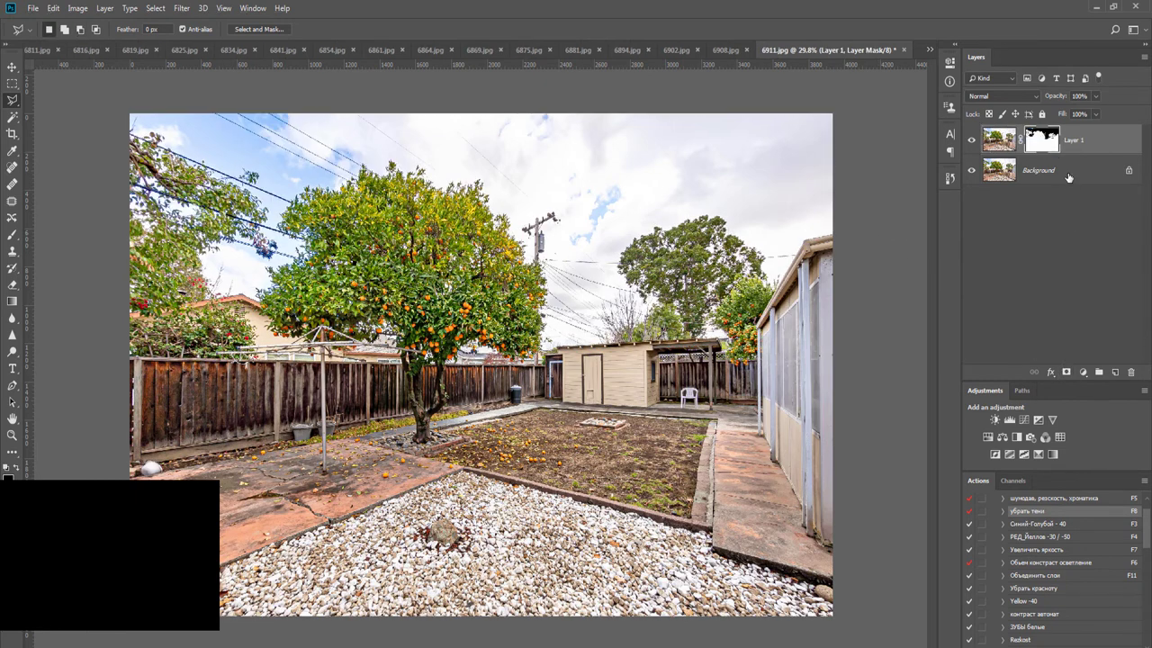
pyautogui.click(1068, 178)
pyautogui.hotkey('alt', 'Tab')
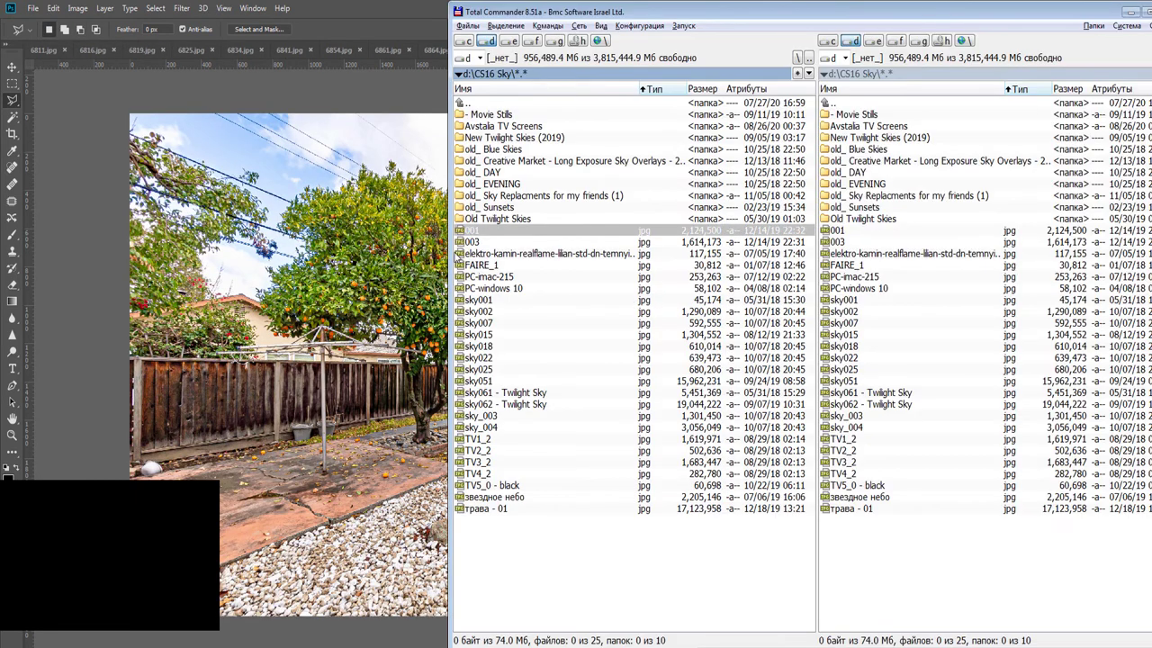
pyautogui.click(477, 232)
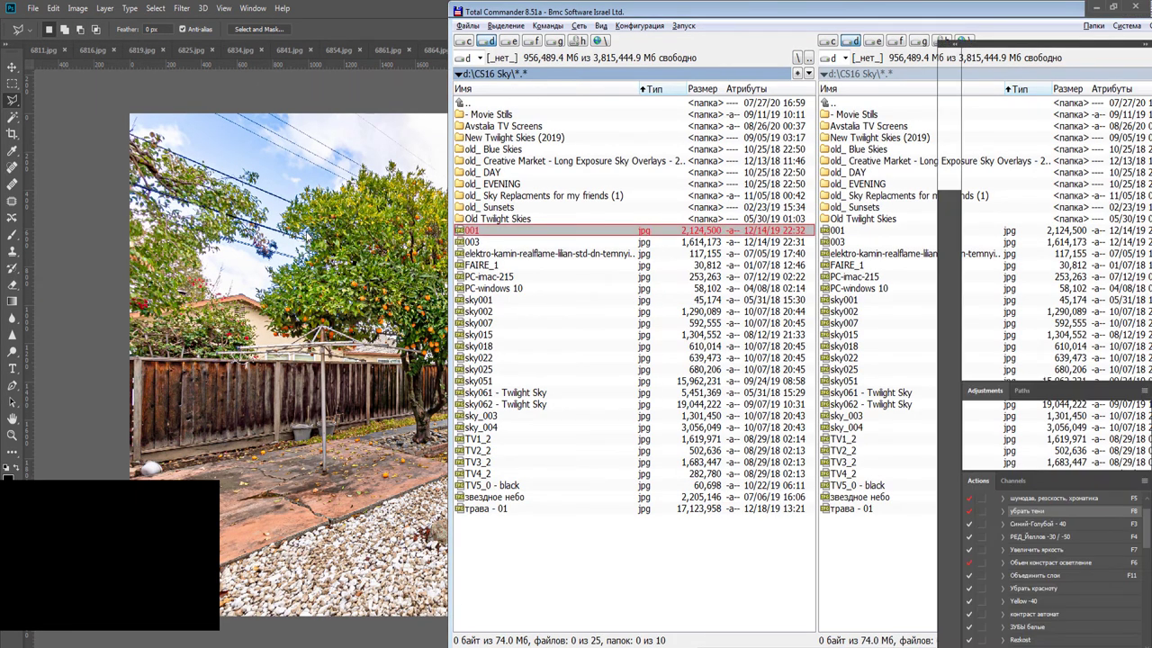
pyautogui.moveTo(469, 231); pyautogui.dragTo(306, 236)
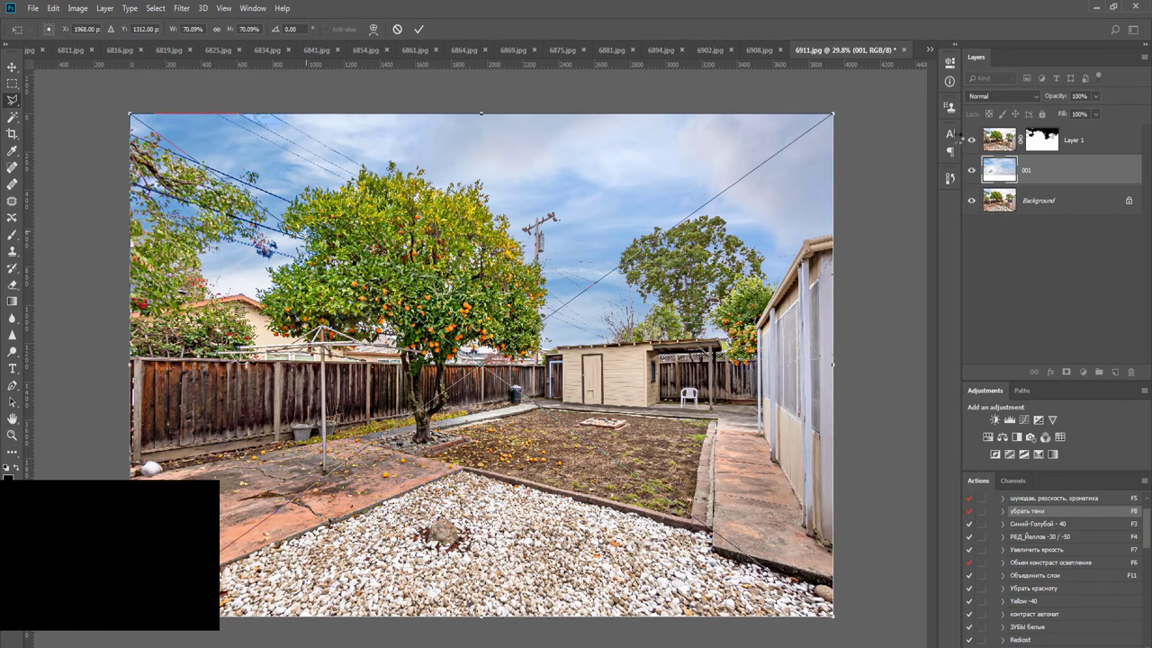
pyautogui.press('Return')
# Lower the opacity of the 001 sky layer in 6911.jpg to soften the new sky
pyautogui.click(1095, 97)
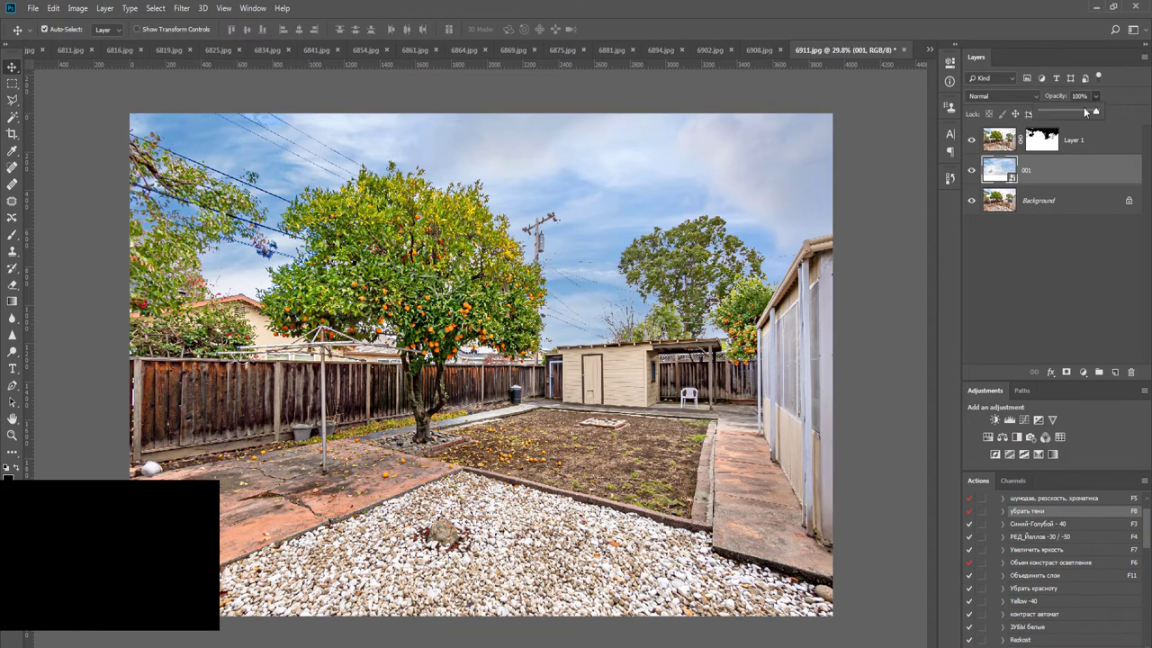
pyautogui.click(1083, 111)
pyautogui.click(828, 192)
# Run the "Шумодав, резкость, хроматика" action on the merged 6911.jpg and close the file with its changes saved
pyautogui.press('F11')
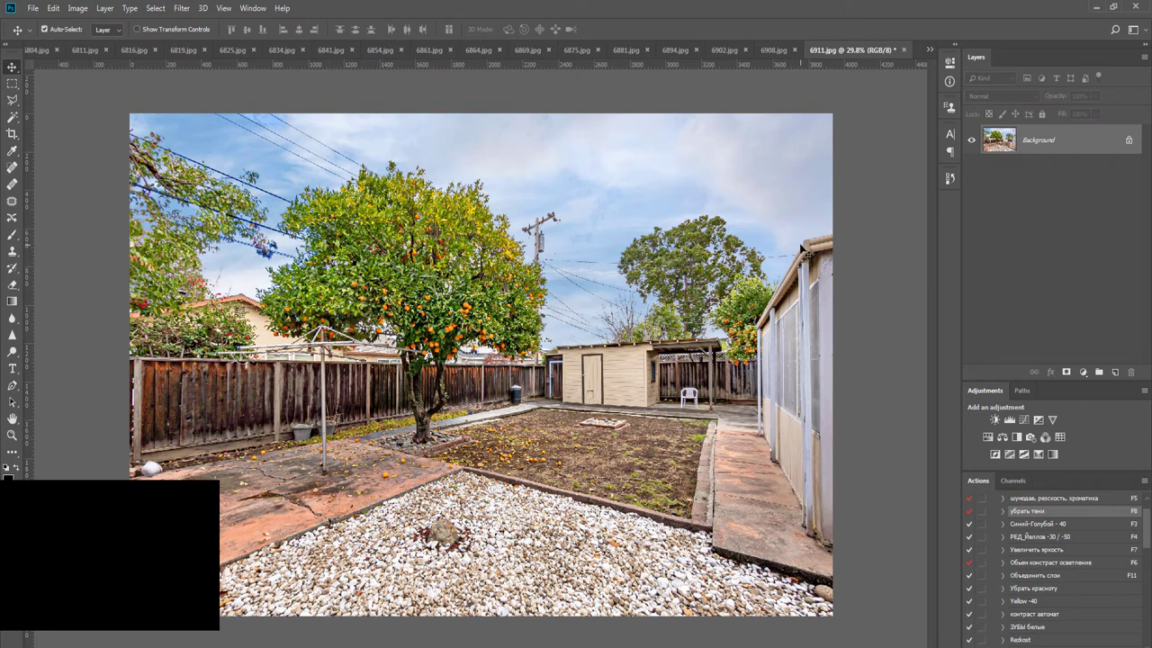
pyautogui.press('F5')
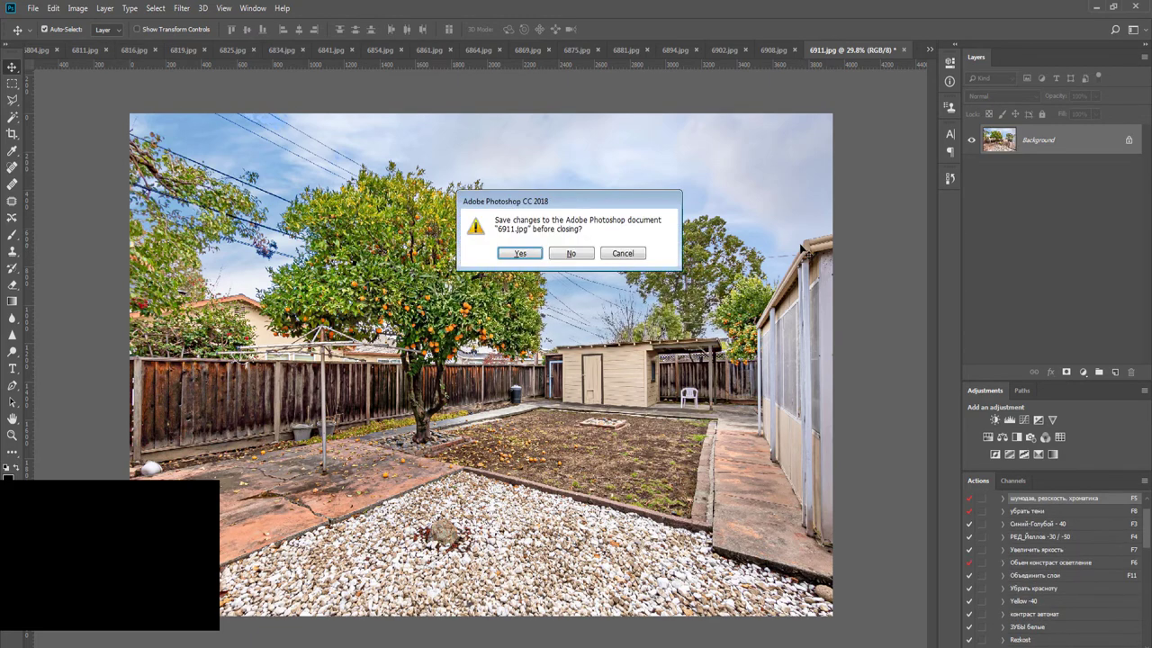
pyautogui.press('Return')
# Lift the shadows of 6908.jpg with the "убрать тени" action and duplicate the result onto a new layer
pyautogui.press('F8')
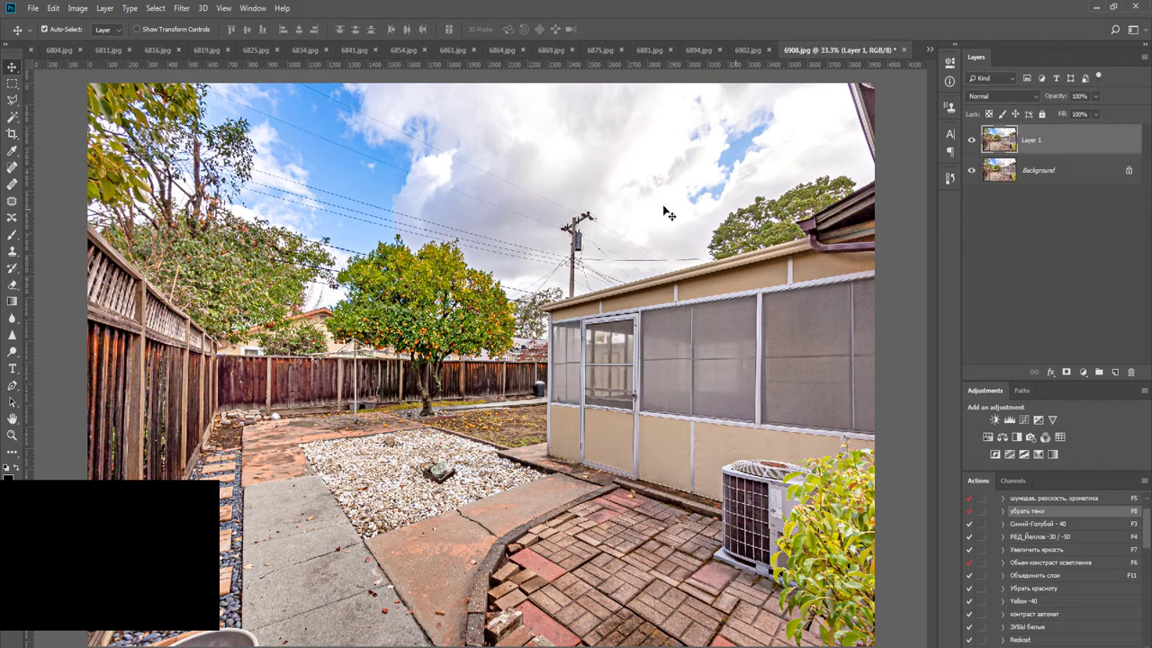
# Select the sky and other bright areas on Layer 1 of 6908.jpg with the non-contiguous Magic Wand at tolerance 22
pyautogui.scroll(-3, 580, 184)
pyautogui.press('w')
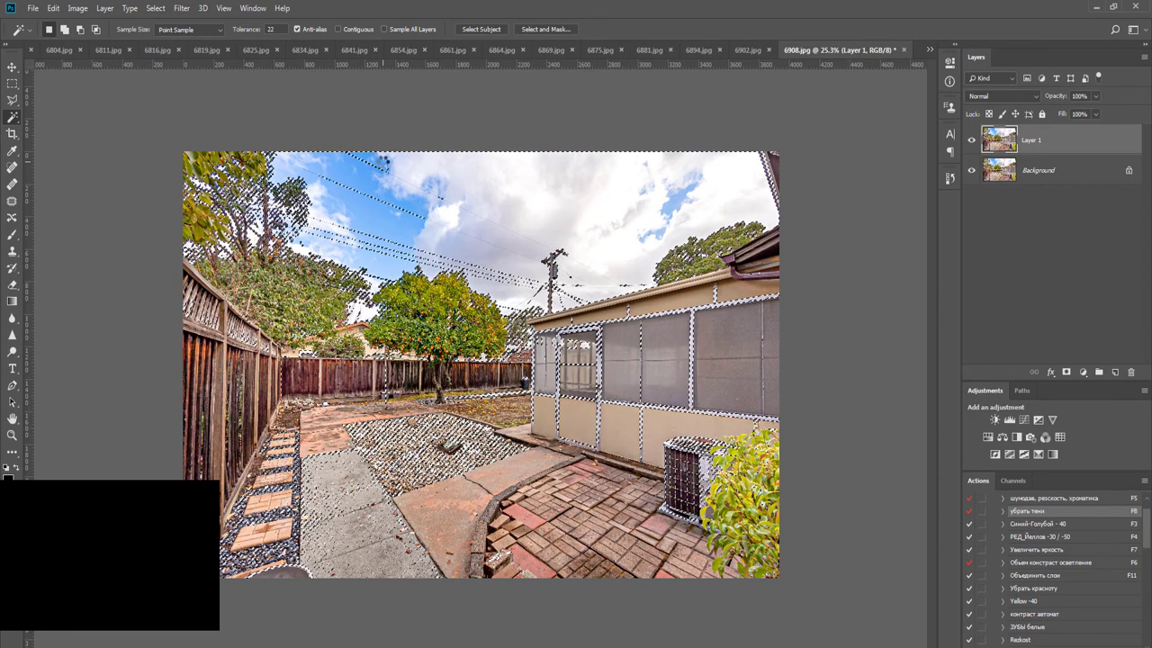
pyautogui.scroll(7, 383, 162)
pyautogui.moveTo(341, 126); pyautogui.dragTo(457, 291)
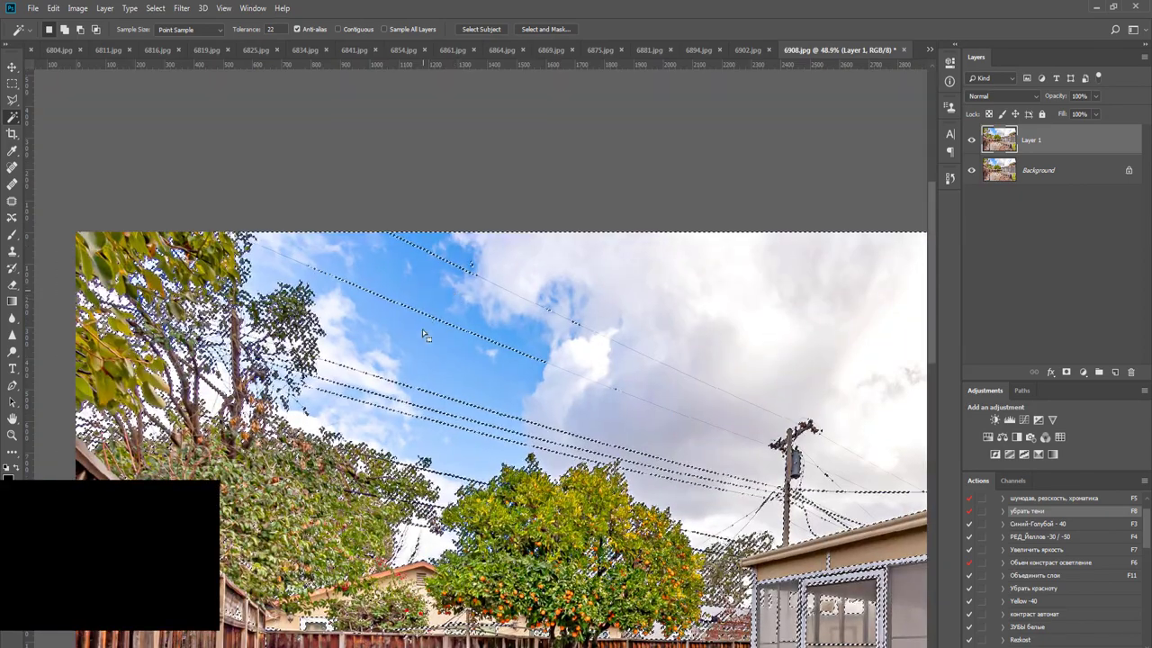
pyautogui.scroll(-3, 442, 366)
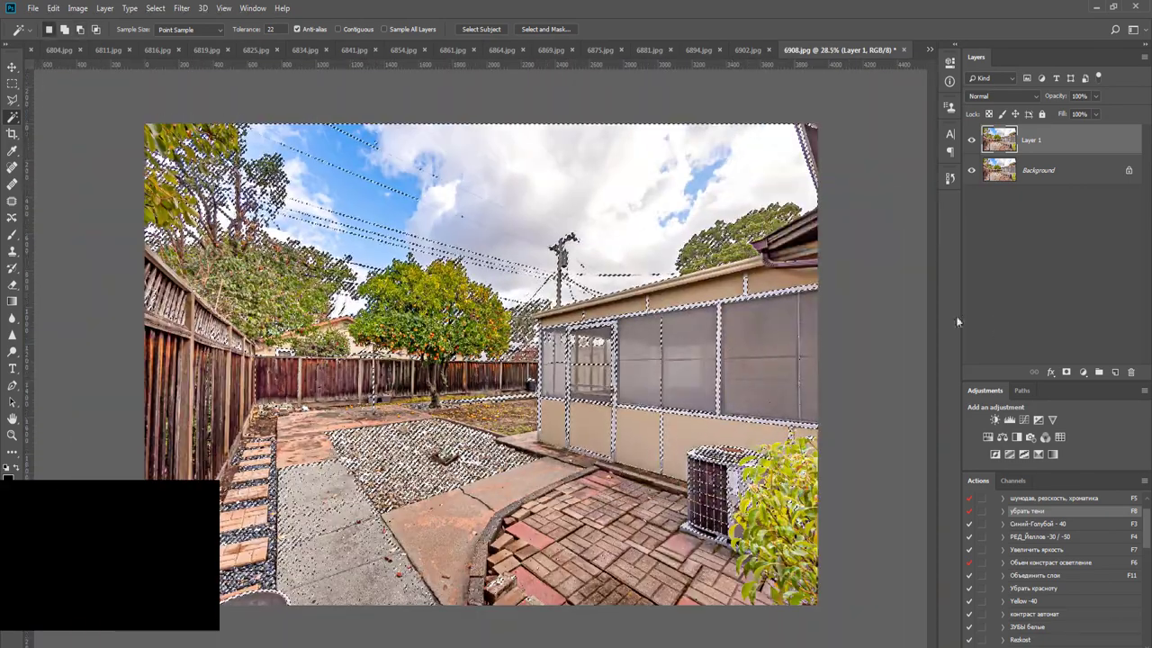
# Subtract the fence, yard and house areas from the selection with the Polygonal Lasso, keeping only the sky of 6908.jpg selected
pyautogui.press('l')
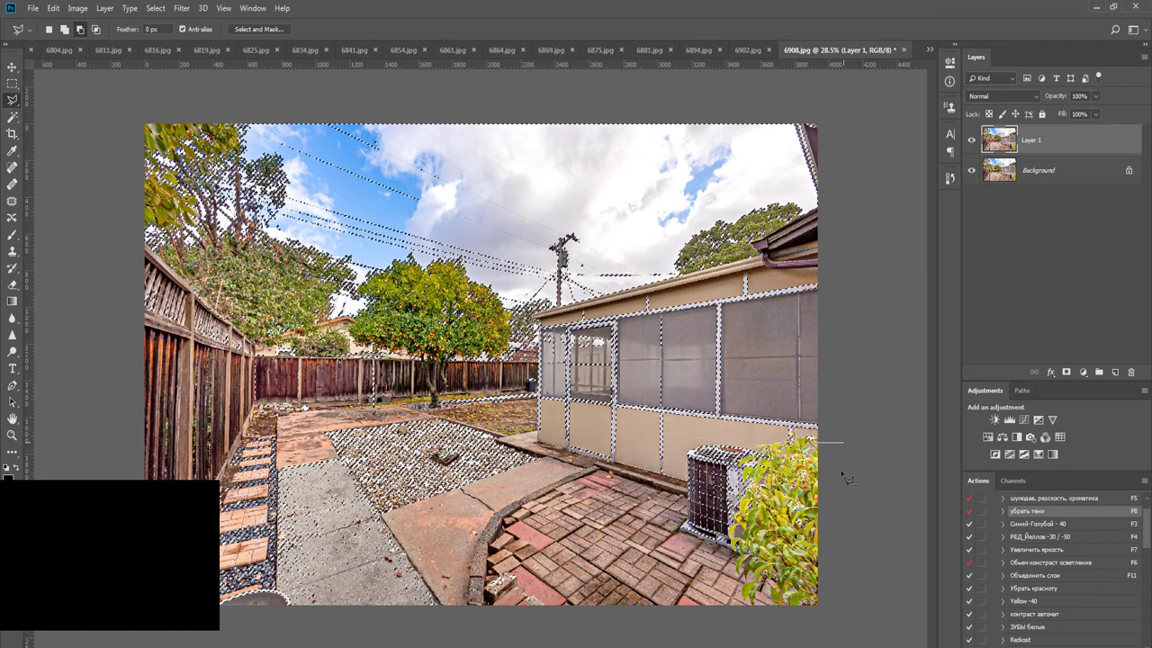
pyautogui.click(832, 614)
pyautogui.click(95, 641)
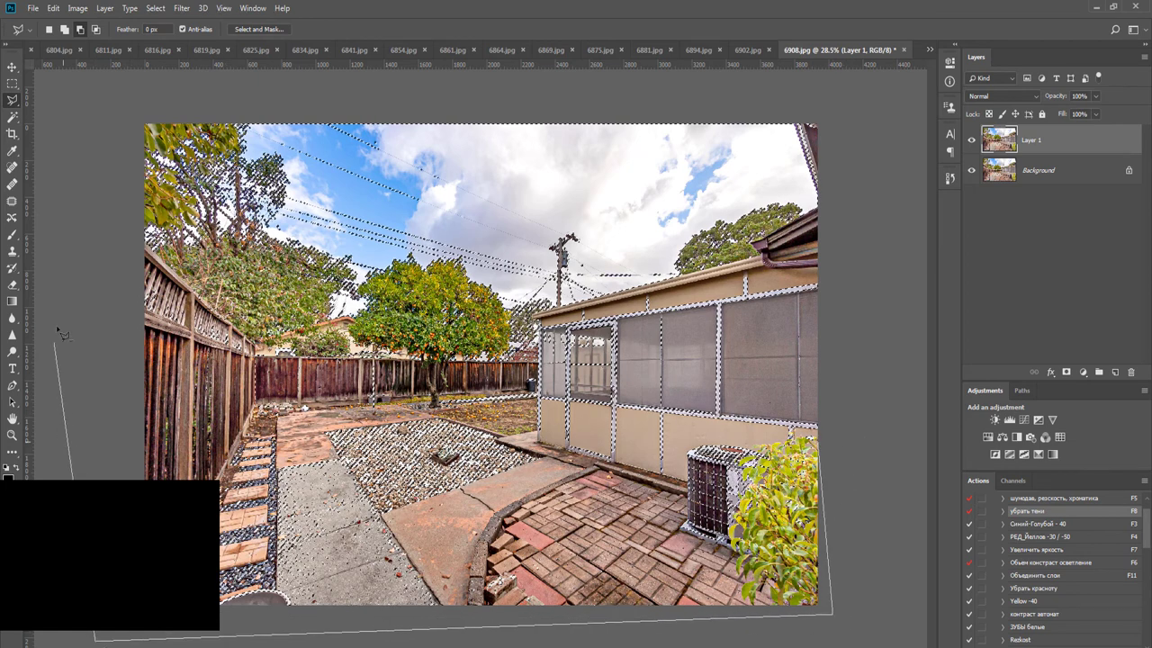
pyautogui.click(87, 172)
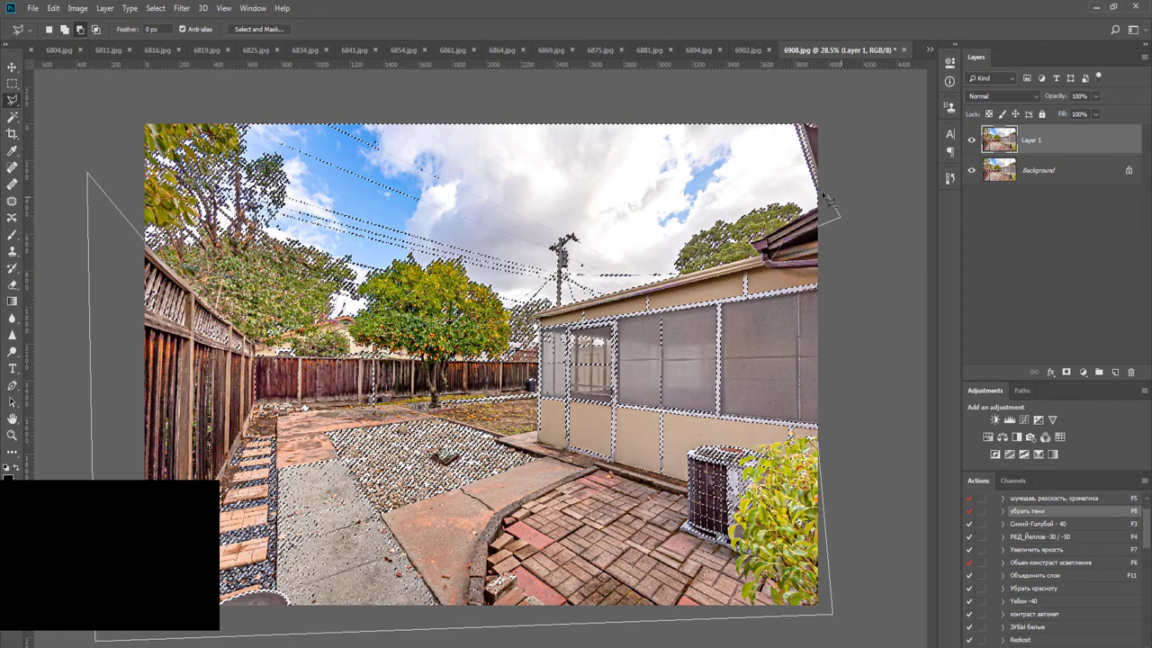
pyautogui.click(779, 75)
pyautogui.click(890, 80)
pyautogui.doubleClick(866, 401)
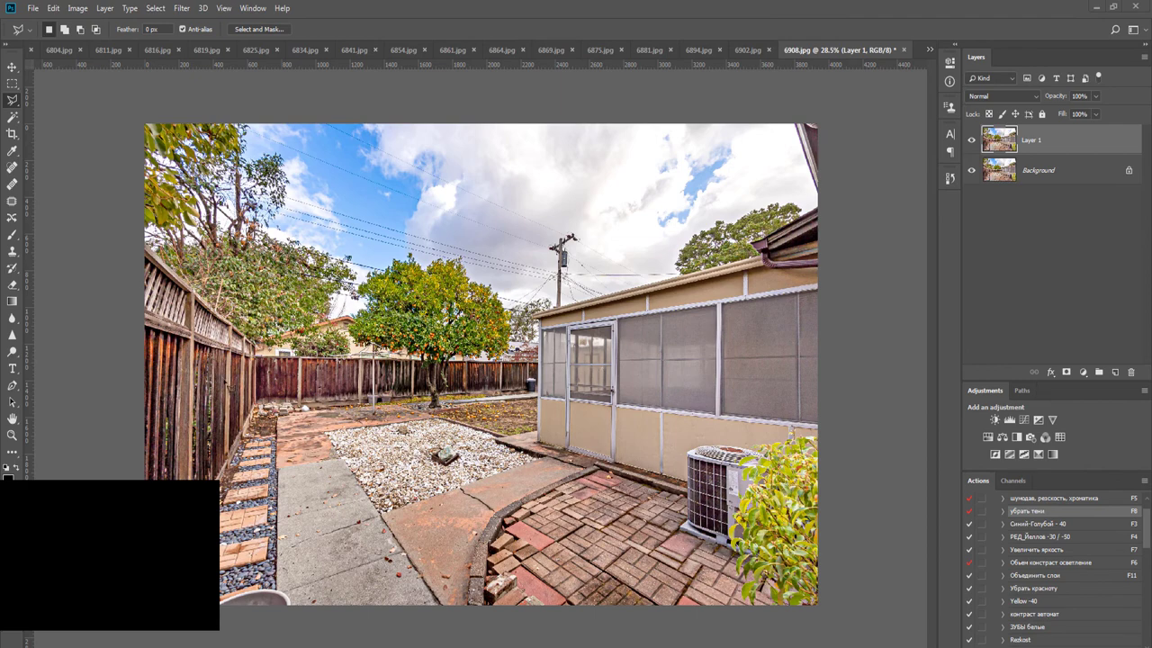
pyautogui.hotkey('ctrl', 'z')
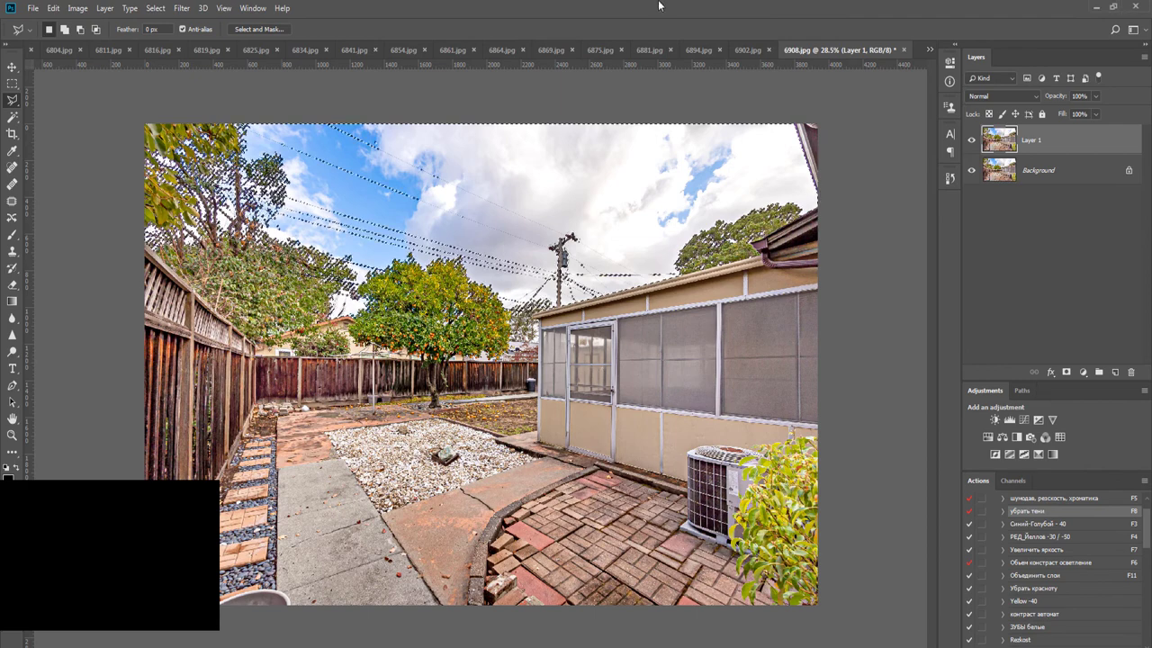
# Mask out the selected sky on Layer 1 of 6908.jpg and place the 001 sky image above the Background layer
pyautogui.click(1066, 371)
pyautogui.click(1036, 172)
pyautogui.press('v')
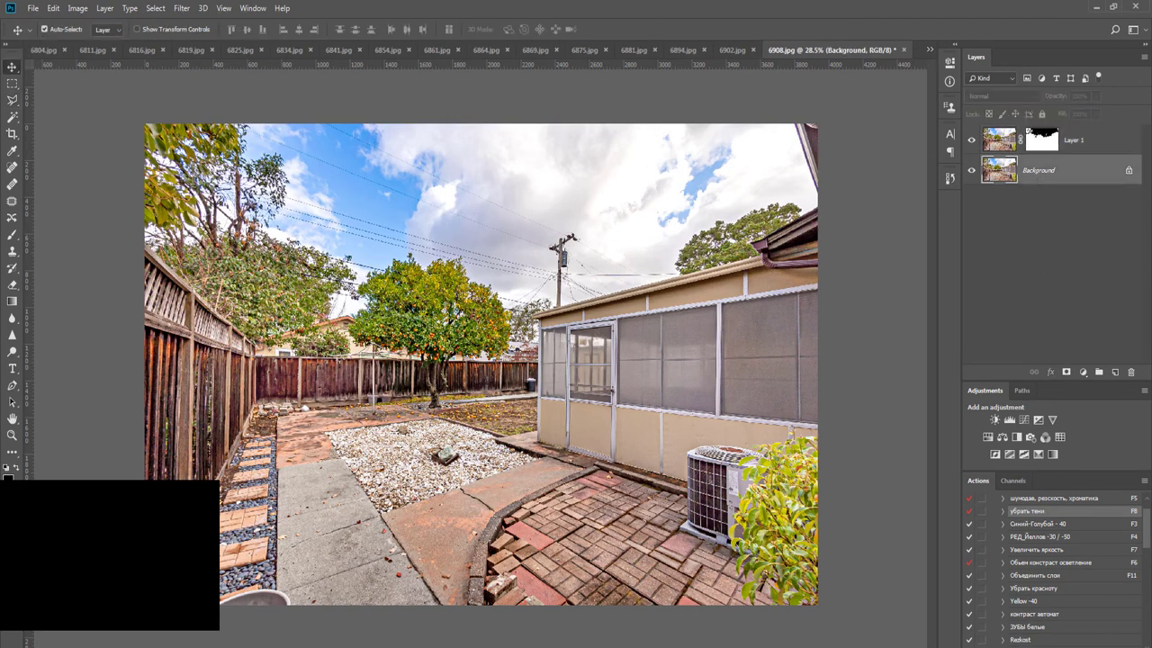
pyautogui.hotkey('alt', 'Tab')
pyautogui.moveTo(473, 236); pyautogui.dragTo(314, 261)
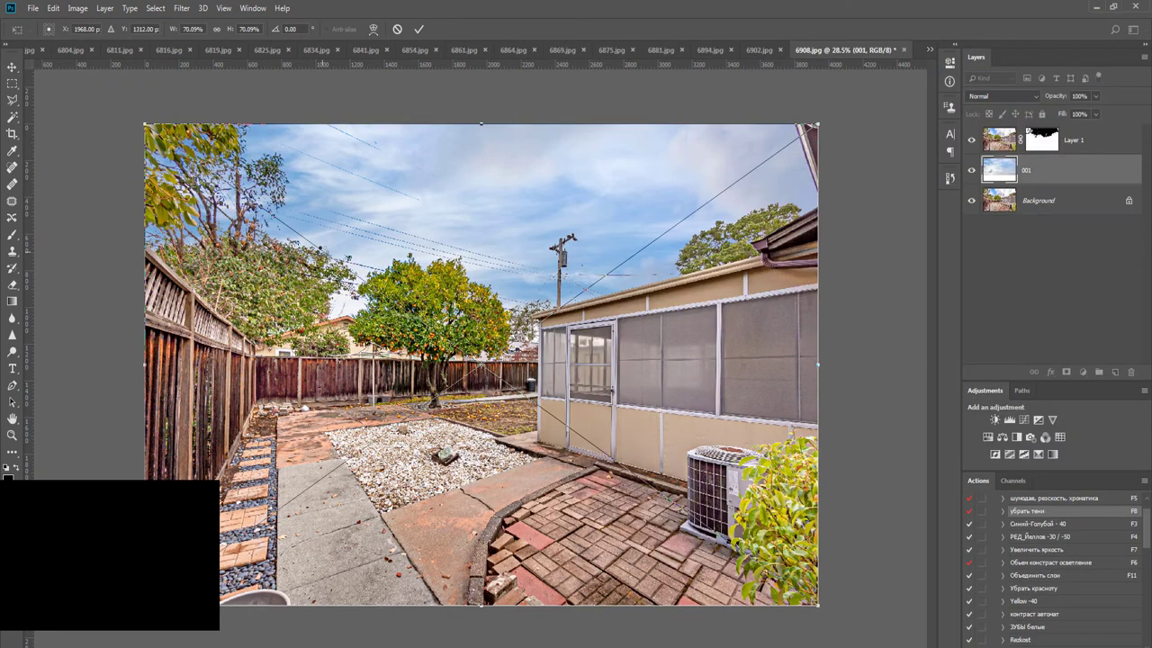
pyautogui.press('Return')
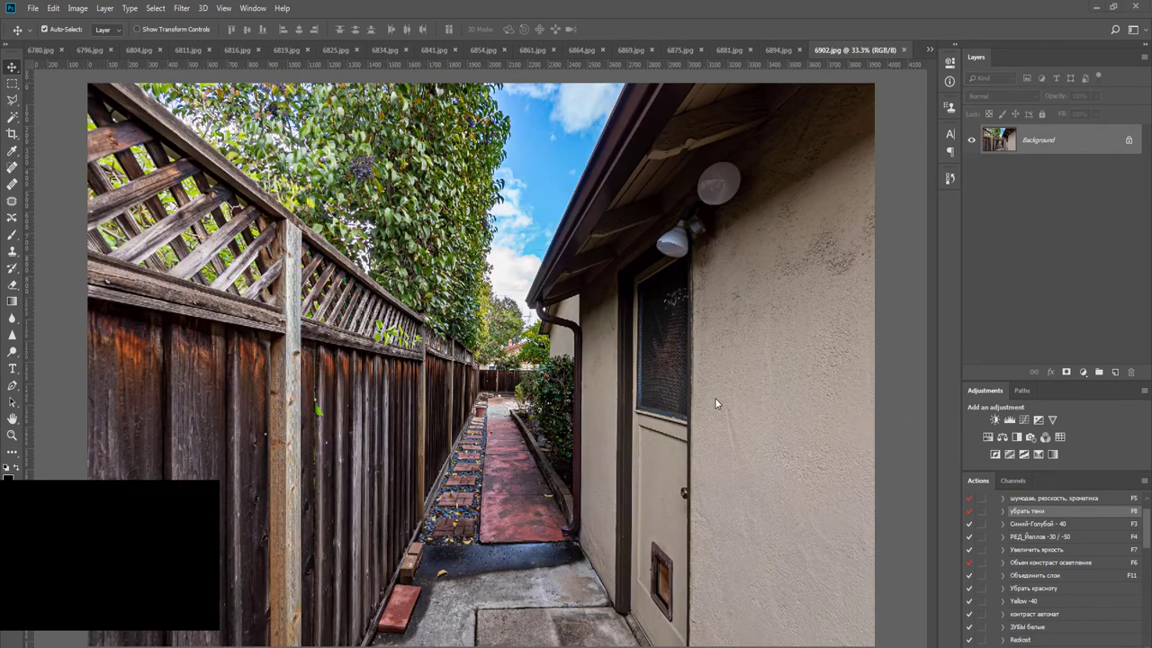
# Lift the shadows of 6902.jpg with the "убрать тени" action, lower the resulting layer's opacity and merge it down
pyautogui.press('F8')
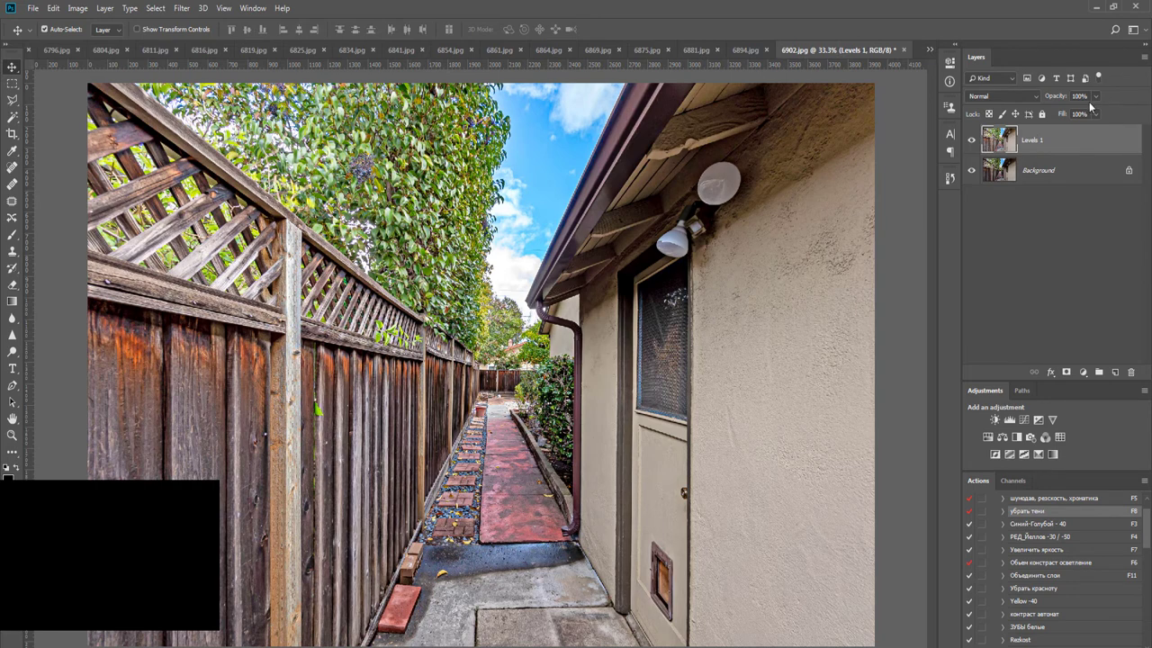
pyautogui.click(1095, 97)
pyautogui.moveTo(1072, 114); pyautogui.dragTo(1065, 116)
pyautogui.hotkey('ctrl', 'e')
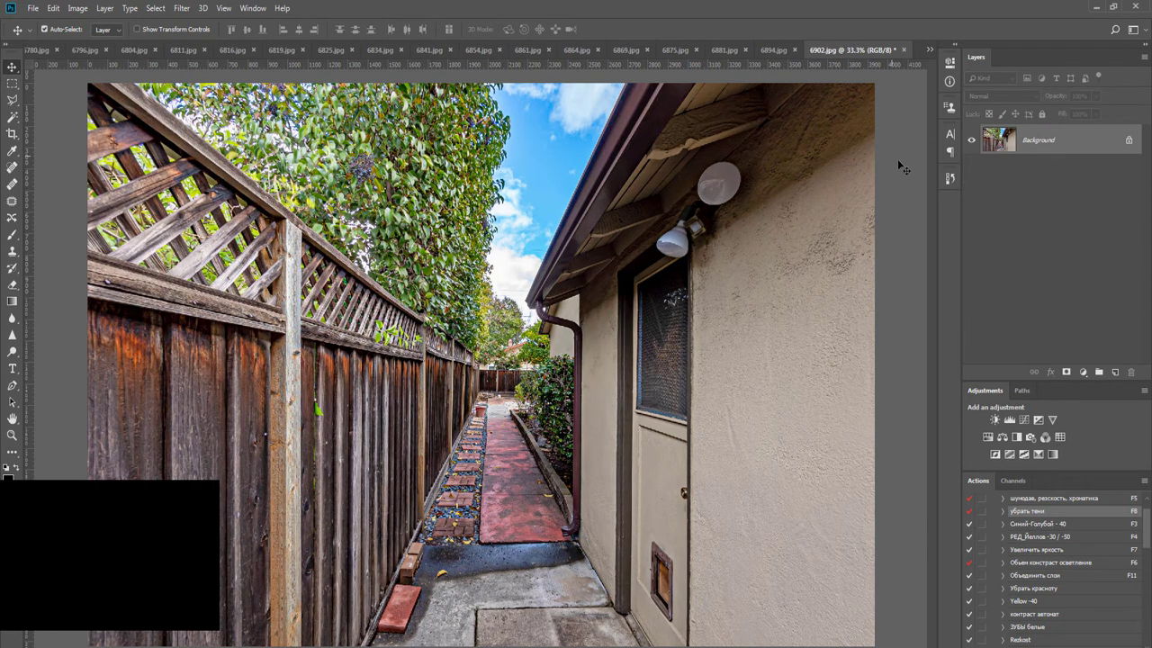
# Run the "Шумодав, резкость, хроматика" action on the merged 6902.jpg and save the file
pyautogui.press('F5')
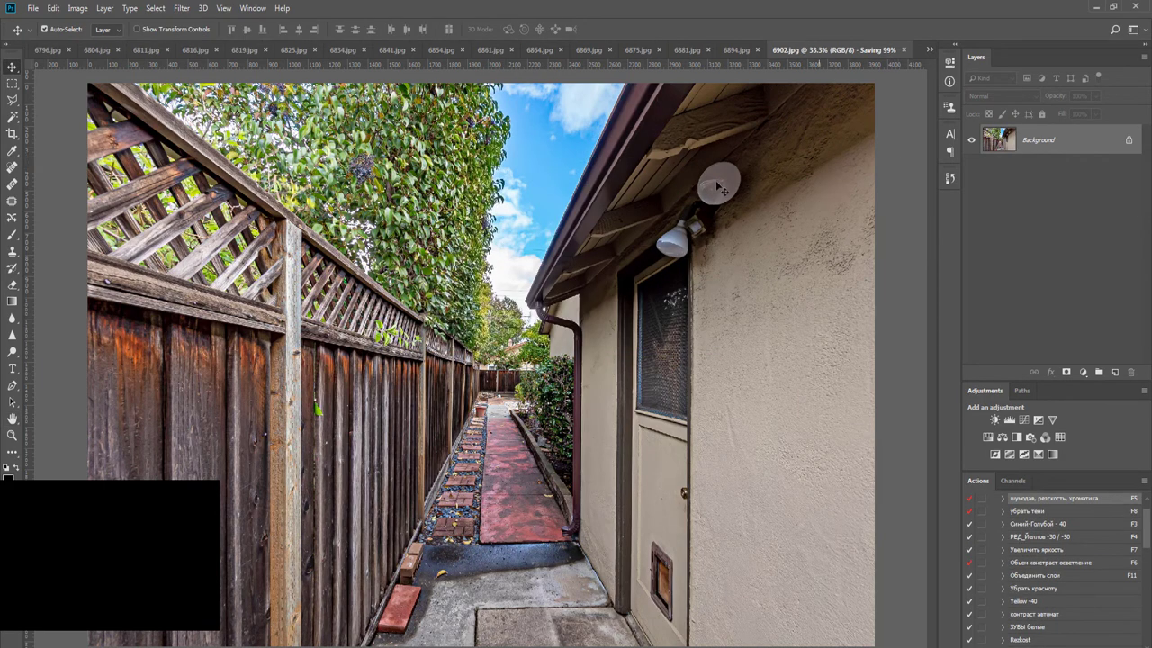
pyautogui.press('F5')
# Lift the shadows of 6894.jpg with the "убрать тени" action and subtract the ground and lower house areas from the sky selection on Layer 1
pyautogui.press('F8')
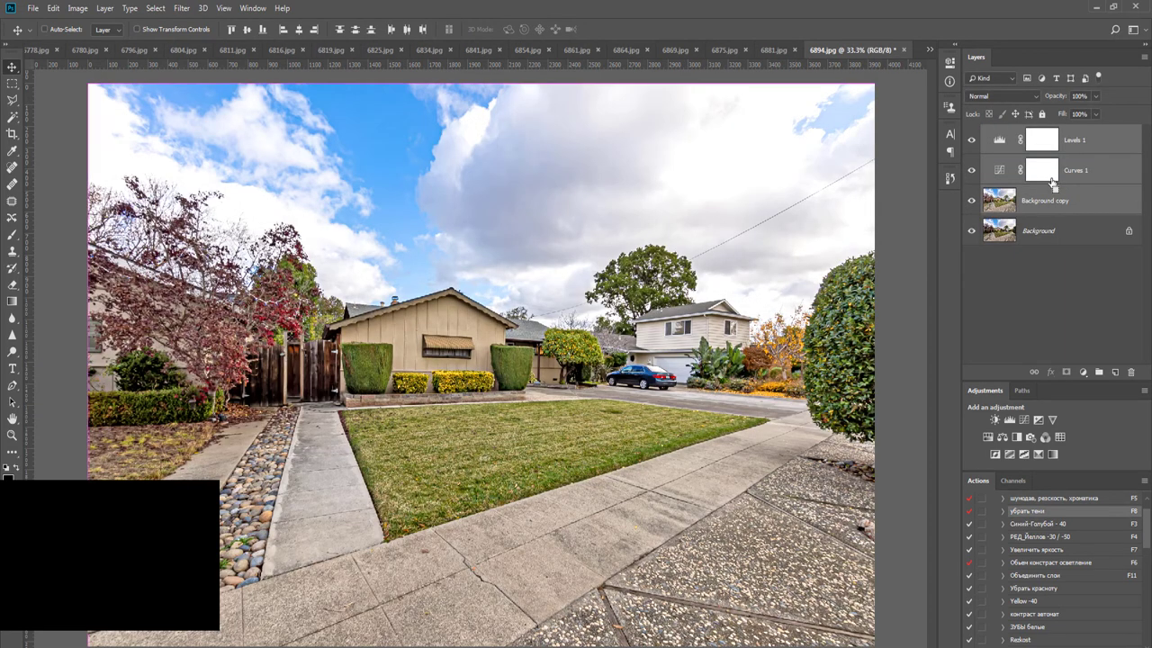
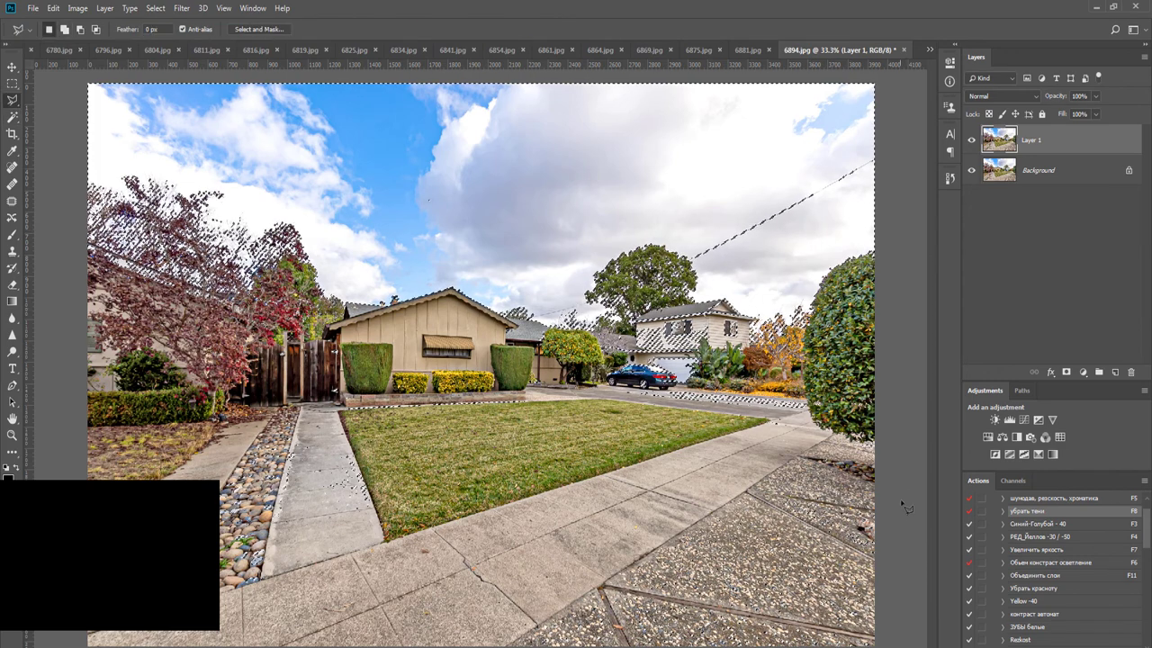
pyautogui.moveTo(874, 495)
pyautogui.mouseDown()
pyautogui.moveTo(898, 627)
pyautogui.moveTo(544, 647)
pyautogui.moveTo(50, 373)
pyautogui.moveTo(38, 220)
pyautogui.moveTo(106, 265)
pyautogui.moveTo(204, 303)
pyautogui.moveTo(433, 339)
pyautogui.mouseUp()
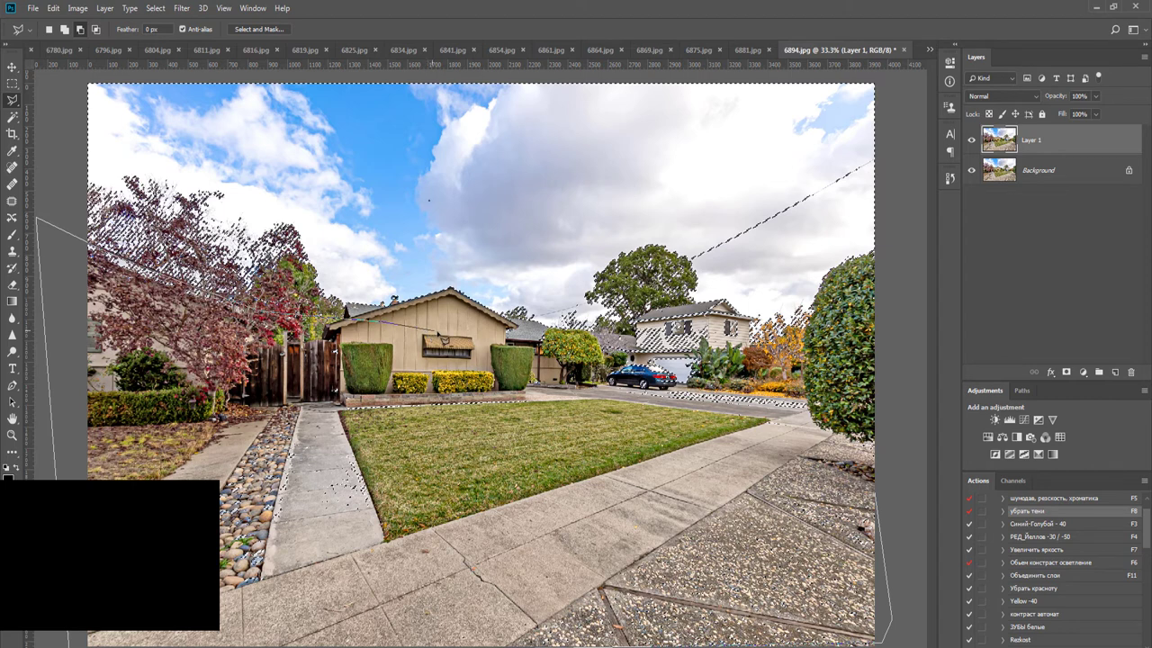
pyautogui.moveTo(441, 337); pyautogui.dragTo(527, 333)
pyautogui.moveTo(601, 339)
pyautogui.mouseDown()
pyautogui.moveTo(642, 340)
pyautogui.moveTo(730, 308)
pyautogui.moveTo(761, 346)
pyautogui.mouseUp()
pyautogui.doubleClick(894, 326)
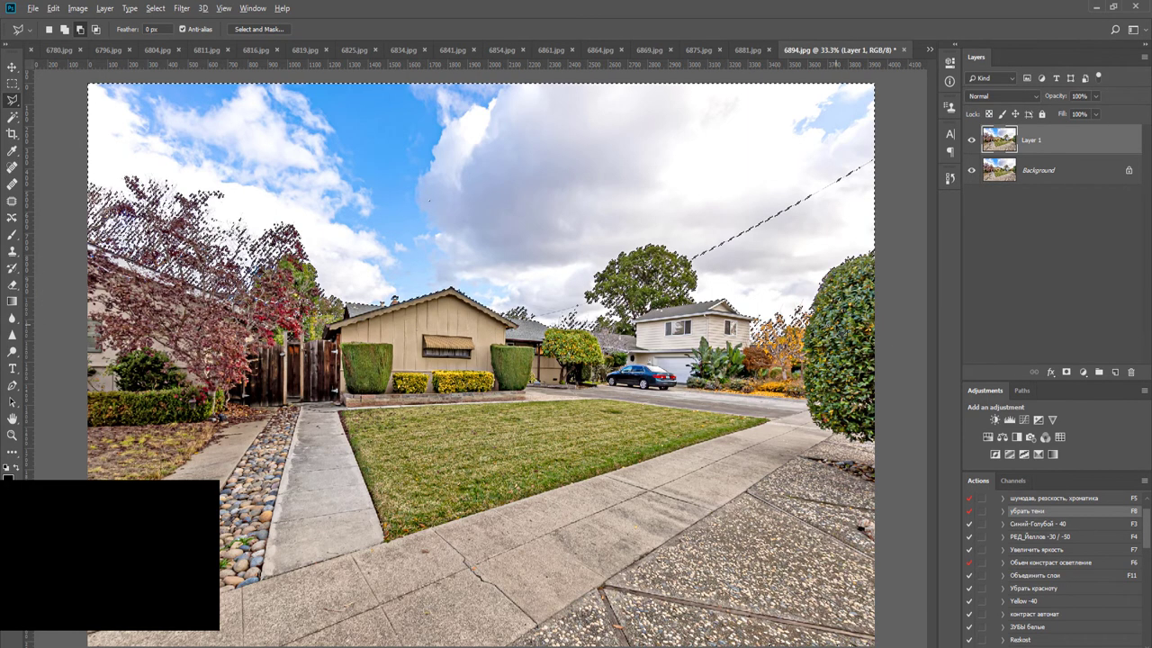
# Subtract the two-storey house's walls and roof edge from the sky selection in 6894.jpg with the Polygonal Lasso
pyautogui.scroll(10, 828, 329)
pyautogui.click(382, 396)
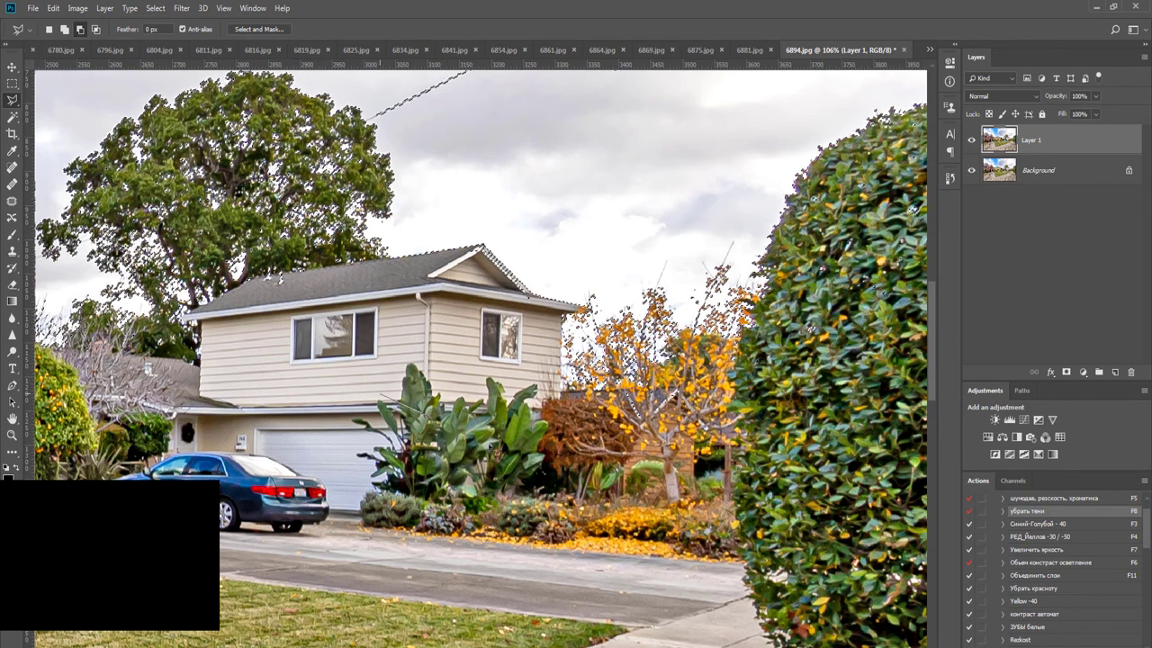
pyautogui.click(559, 487)
pyautogui.moveTo(553, 394); pyautogui.dragTo(537, 309)
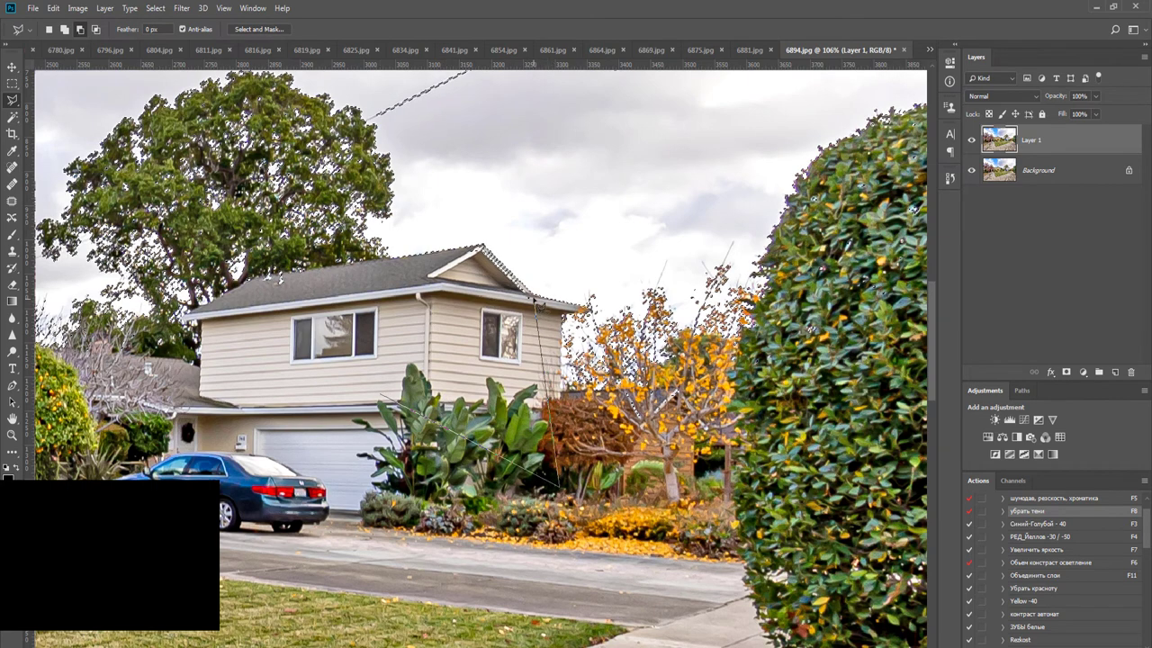
pyautogui.click(533, 297)
pyautogui.click(483, 244)
pyautogui.doubleClick(317, 410)
pyautogui.scroll(-8, 318, 410)
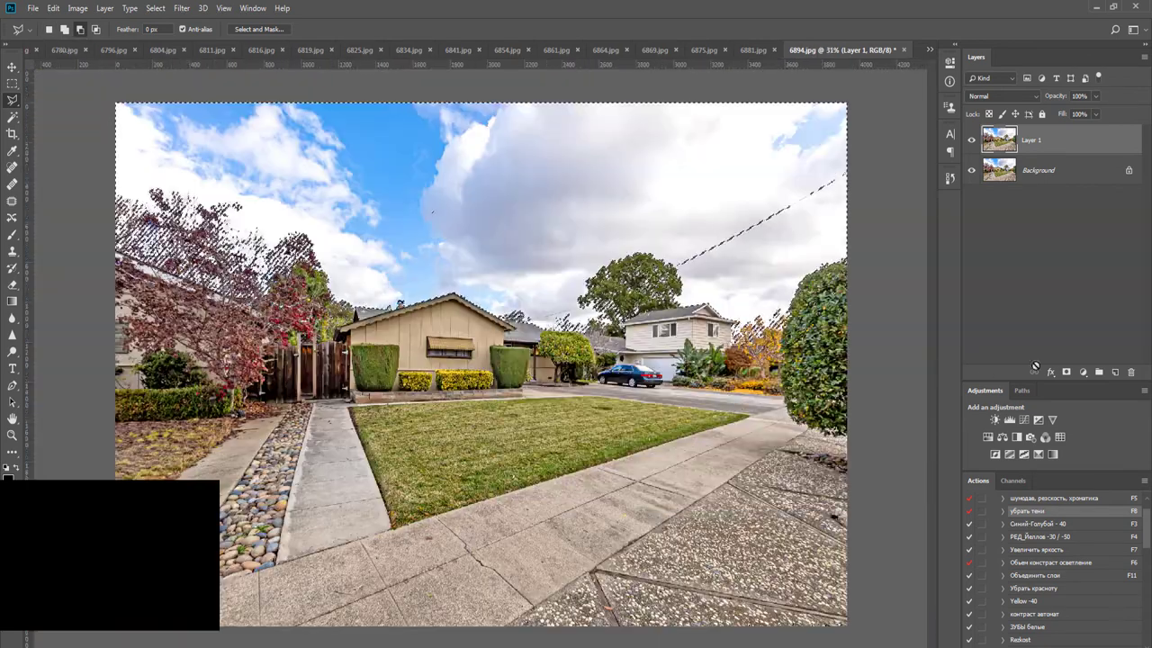
# Mask out the selected sky on Layer 1 of 6894.jpg and place the 001 sky image from Total Commander above the Background layer
pyautogui.click(1066, 373)
pyautogui.scroll(-3, 861, 355)
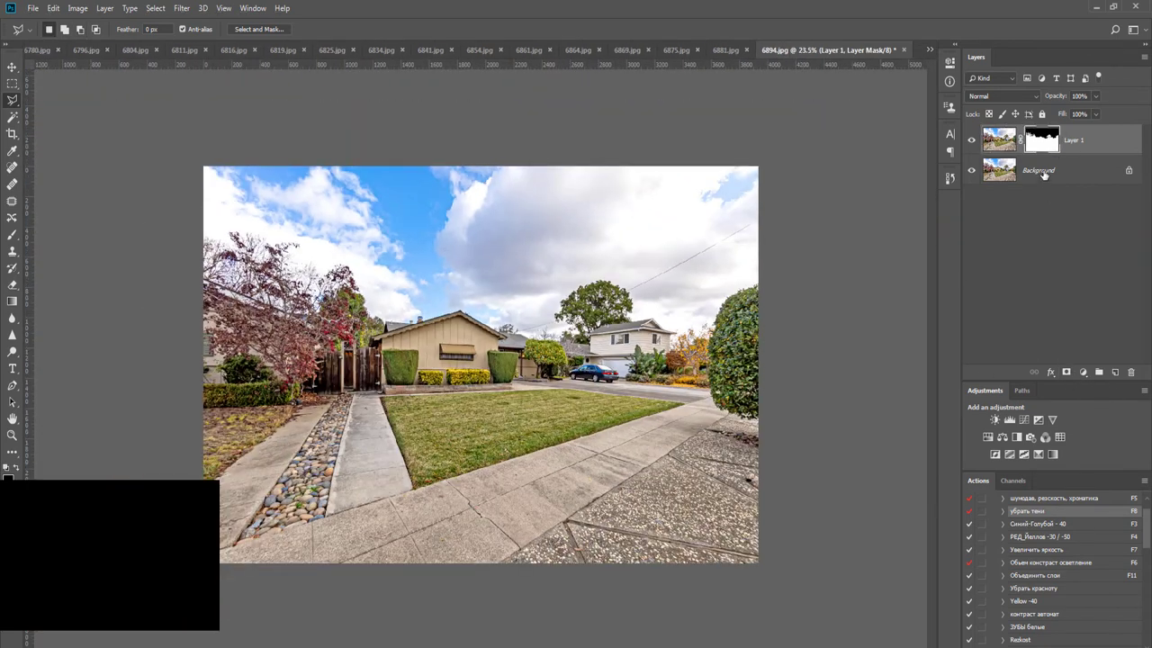
pyautogui.click(1043, 175)
pyautogui.press('v')
pyautogui.hotkey('alt', 'Tab')
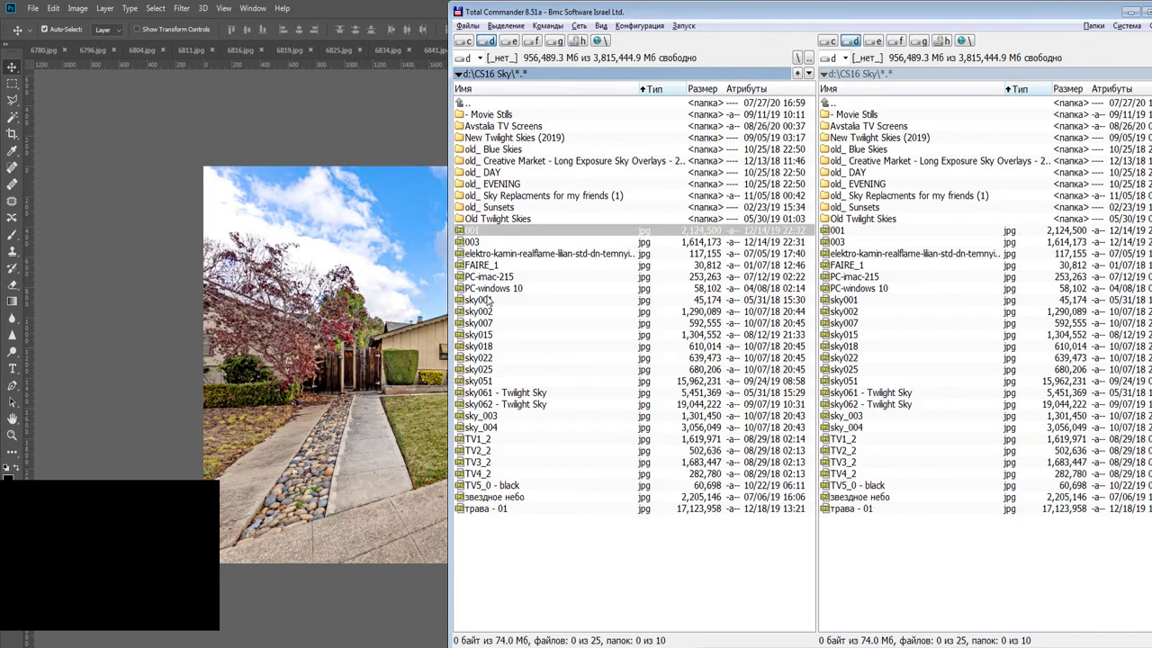
pyautogui.moveTo(475, 232); pyautogui.dragTo(339, 238)
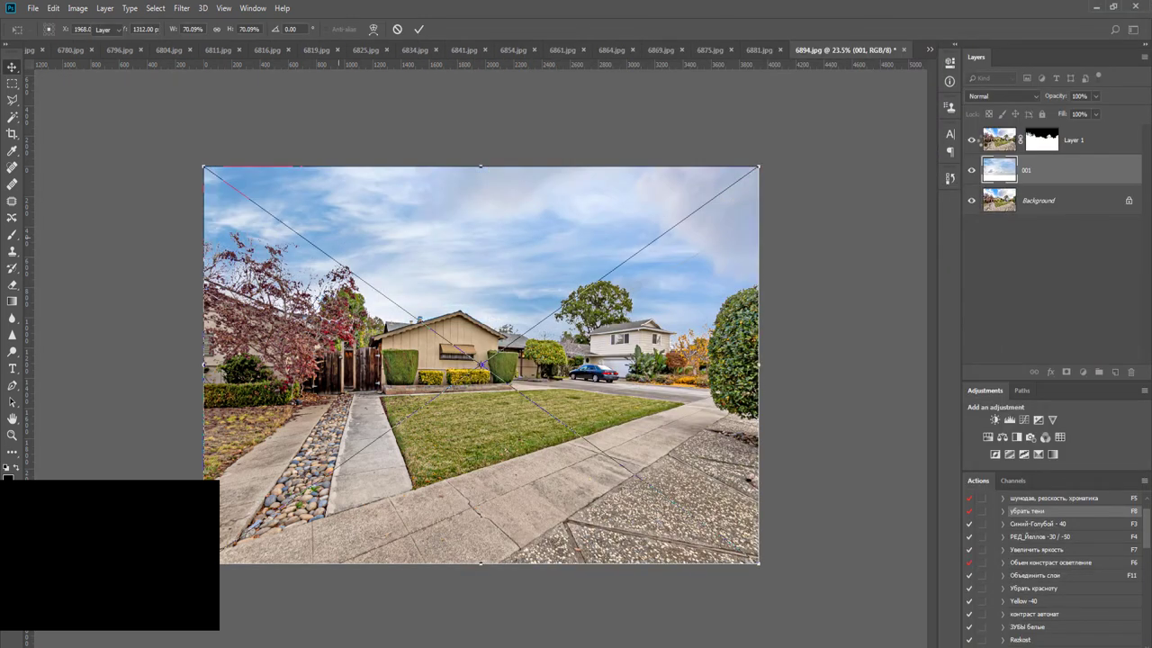
pyautogui.press('Return')
# Brighten the 001 sky in 6894.jpg with a Curves adjustment layer and merge all visible layers
pyautogui.click(1023, 419)
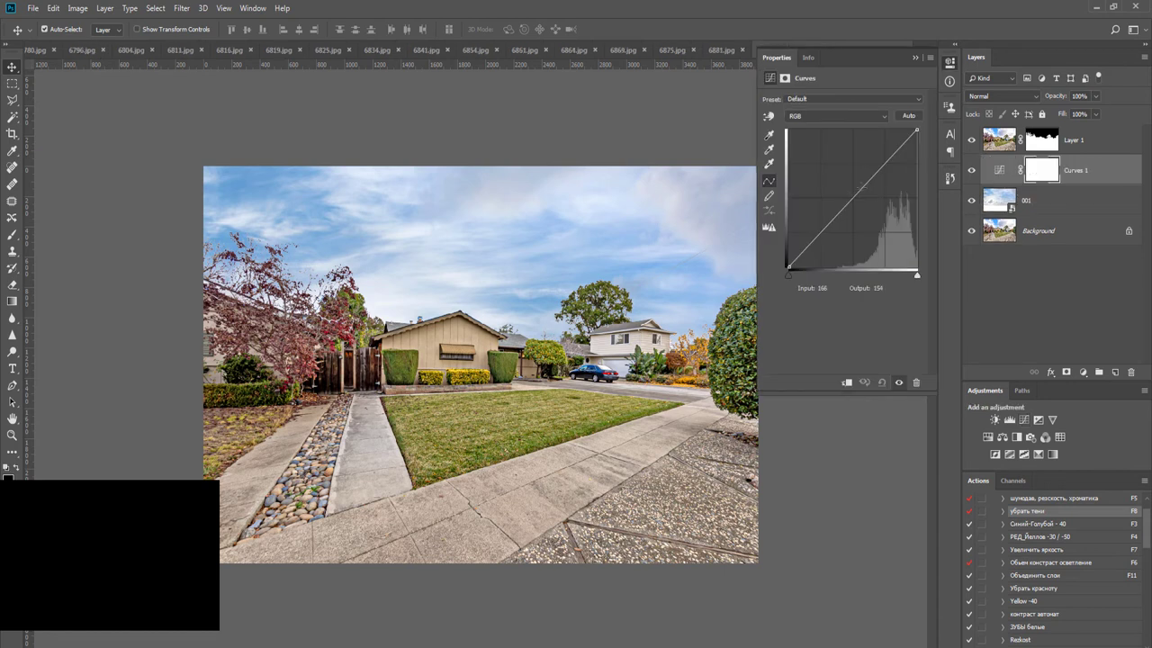
pyautogui.moveTo(853, 191)
pyautogui.mouseDown()
pyautogui.moveTo(835, 189)
pyautogui.moveTo(840, 200)
pyautogui.mouseUp()
pyautogui.hotkey('ctrl', 'shift', 'e')
# Close 6894.jpg with its changes saved as a baseline JPEG at quality 12
pyautogui.hotkey('ctrl', 'w')
pyautogui.press('Return')
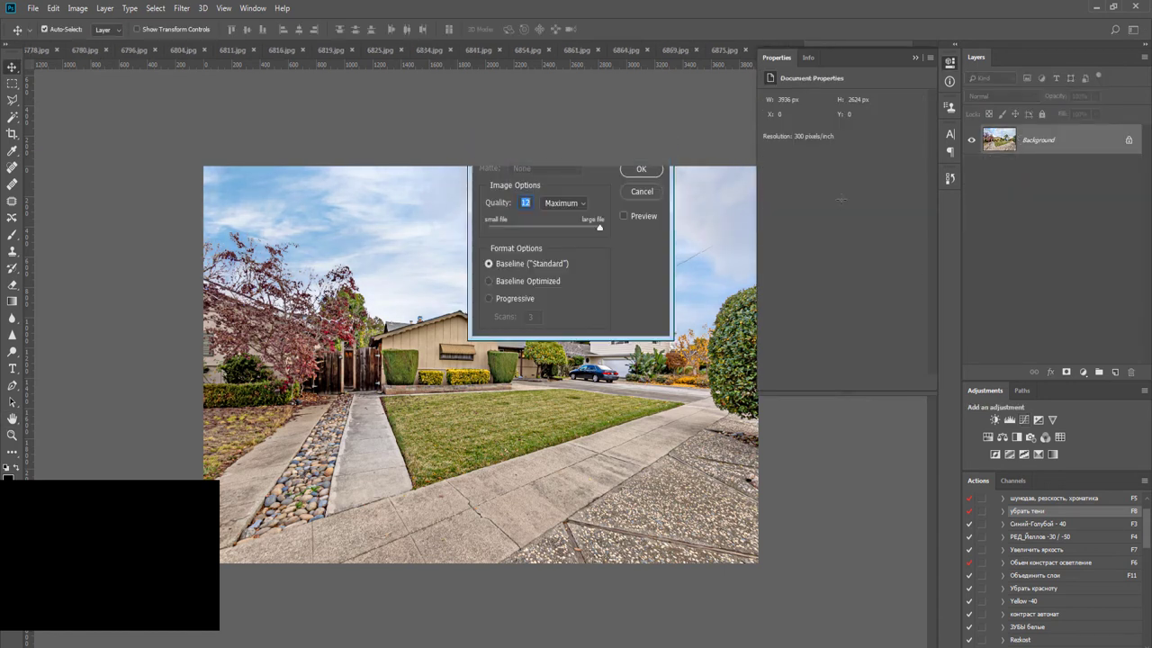
pyautogui.press('Return')
# Remove the parked car's licence plate in 6881.jpg with the Patch tool and clear the selection
pyautogui.hotkey('ctrl', 'j')
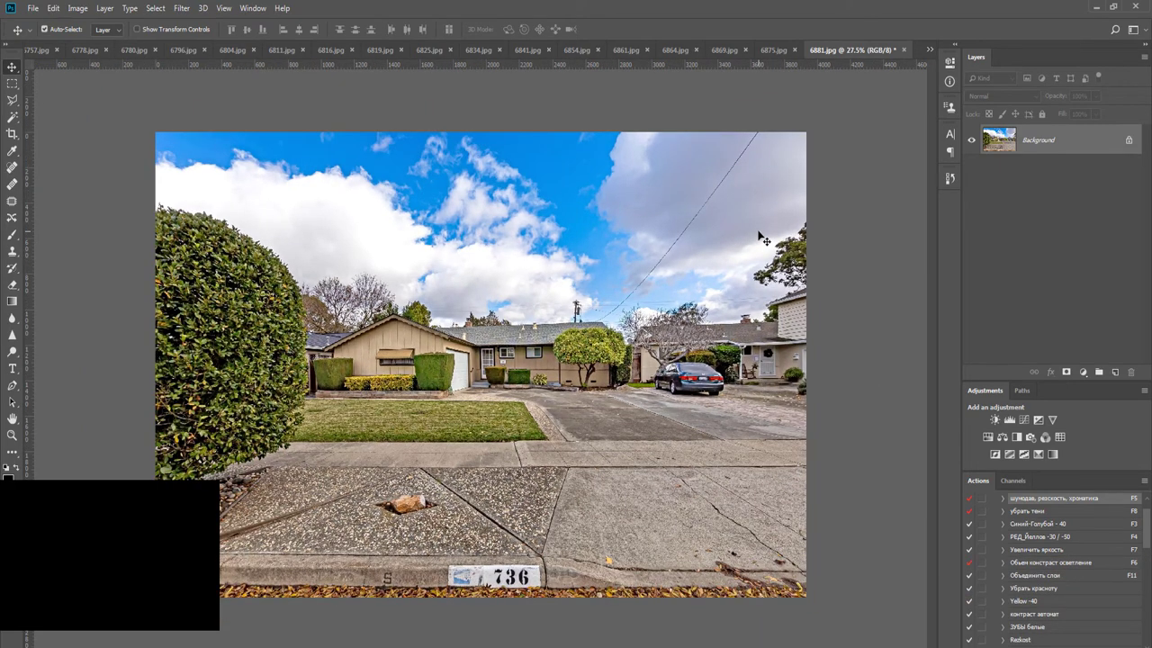
pyautogui.scroll(9, 763, 402)
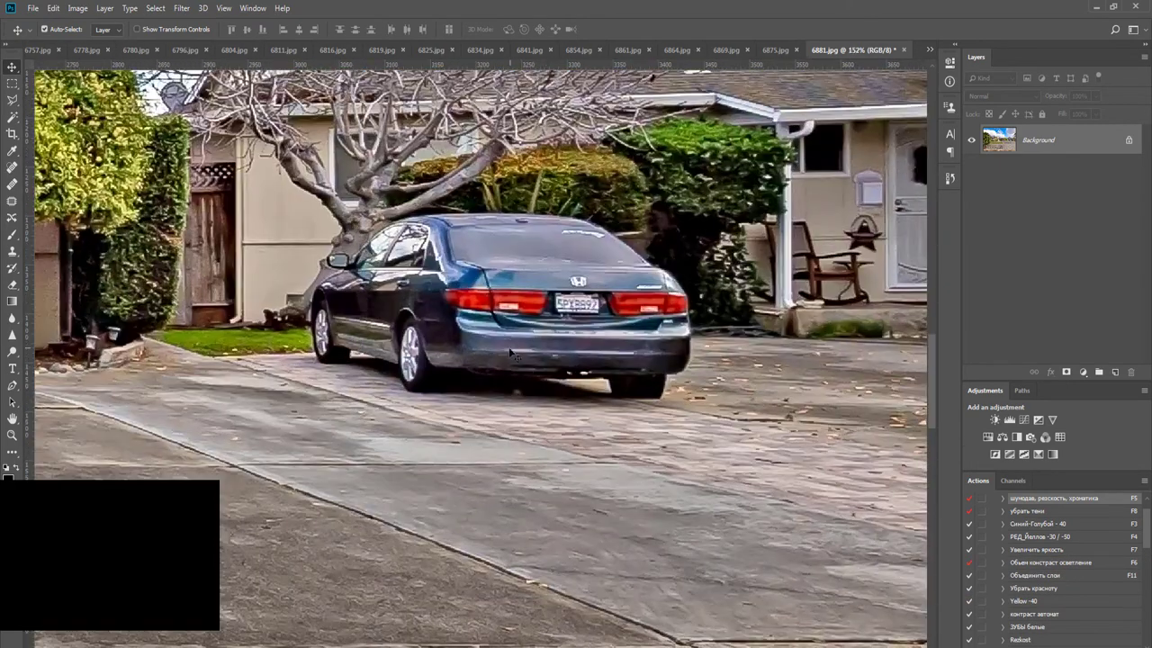
pyautogui.press('j')
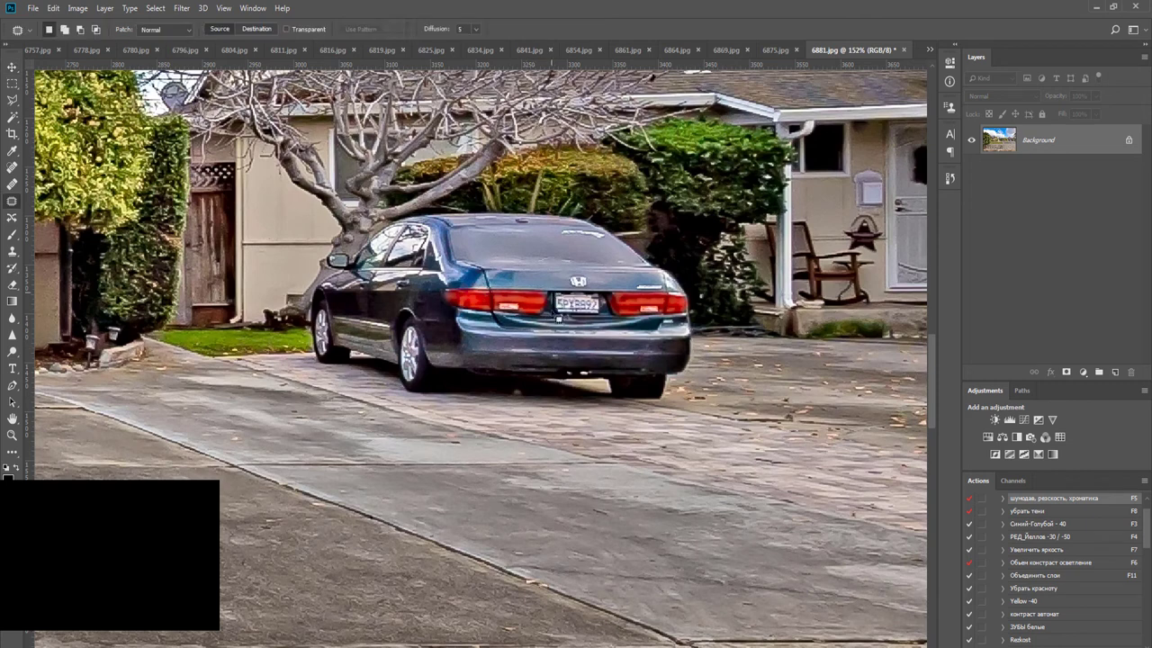
pyautogui.moveTo(615, 300)
pyautogui.mouseDown()
pyautogui.moveTo(553, 308)
pyautogui.moveTo(612, 297)
pyautogui.moveTo(710, 310)
pyautogui.mouseUp()
pyautogui.hotkey('ctrl', 'd')
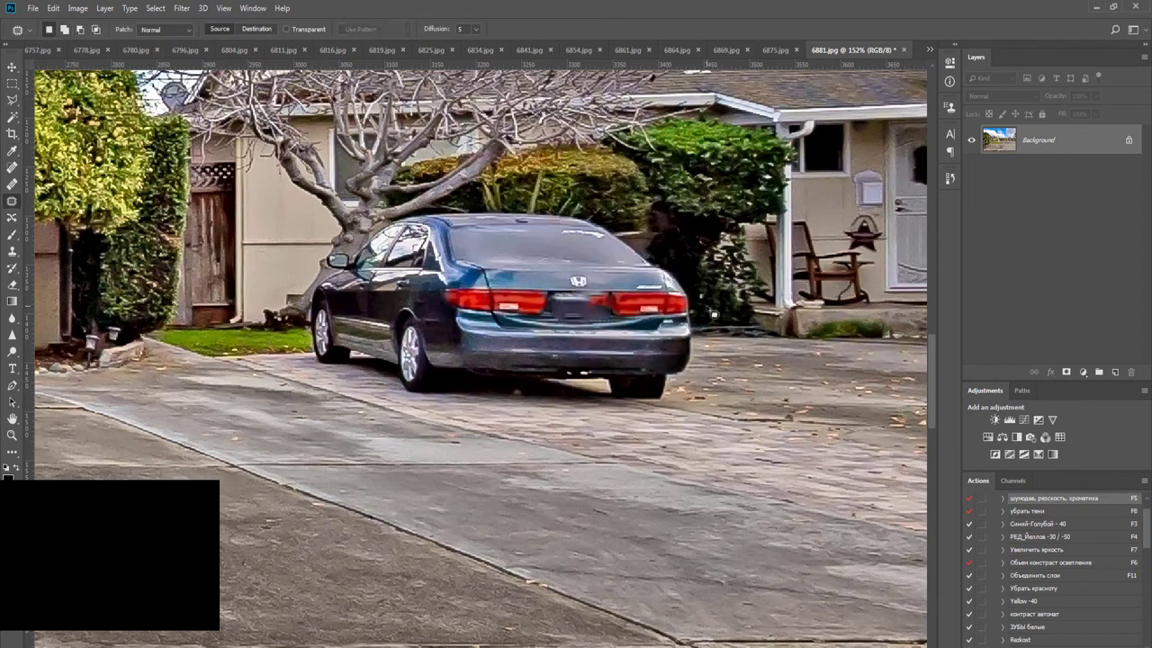
# Close 6881.jpg with its changes saved
pyautogui.scroll(-7, 713, 313)
pyautogui.hotkey('ctrl', '0')
pyautogui.hotkey('ctrl', 'w')
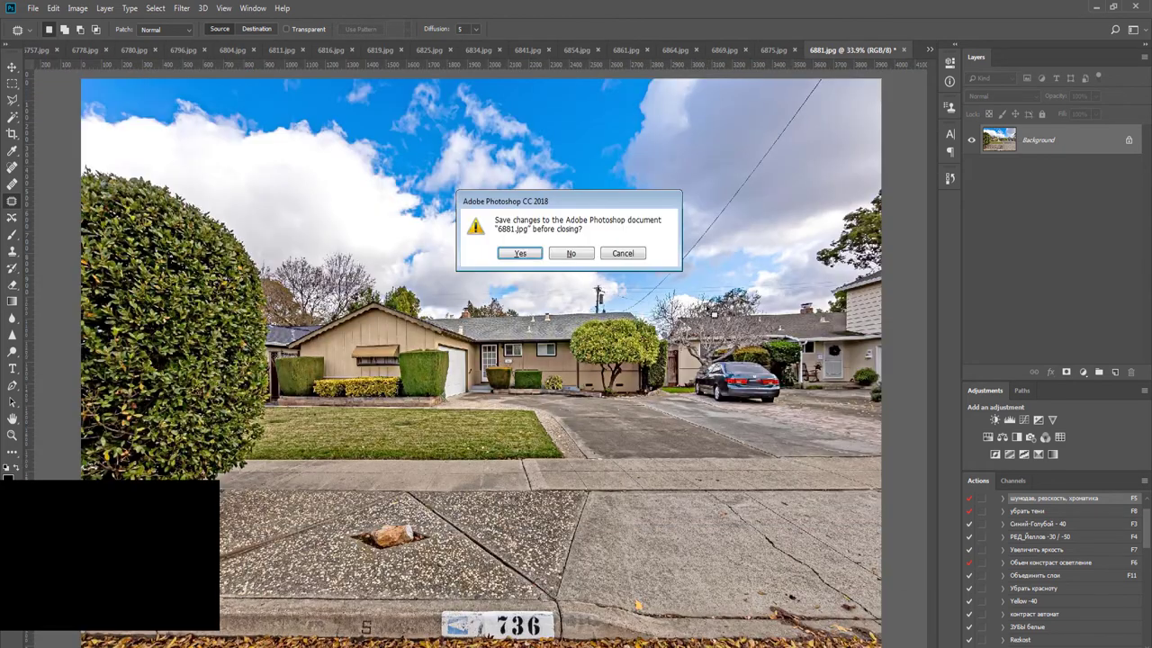
pyautogui.press('Return')
pyautogui.press('Return')
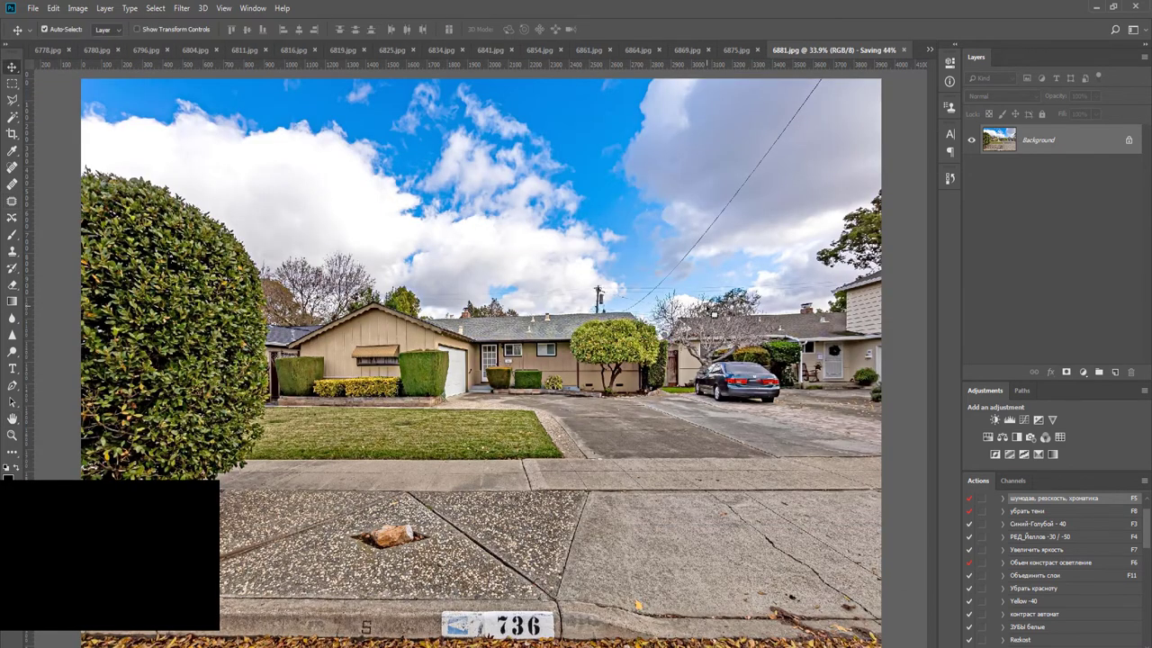
# Lift the shadows of 6875.jpg with the "убрать тени" action, lower the resulting layer's opacity and merge it down
pyautogui.press('F5')
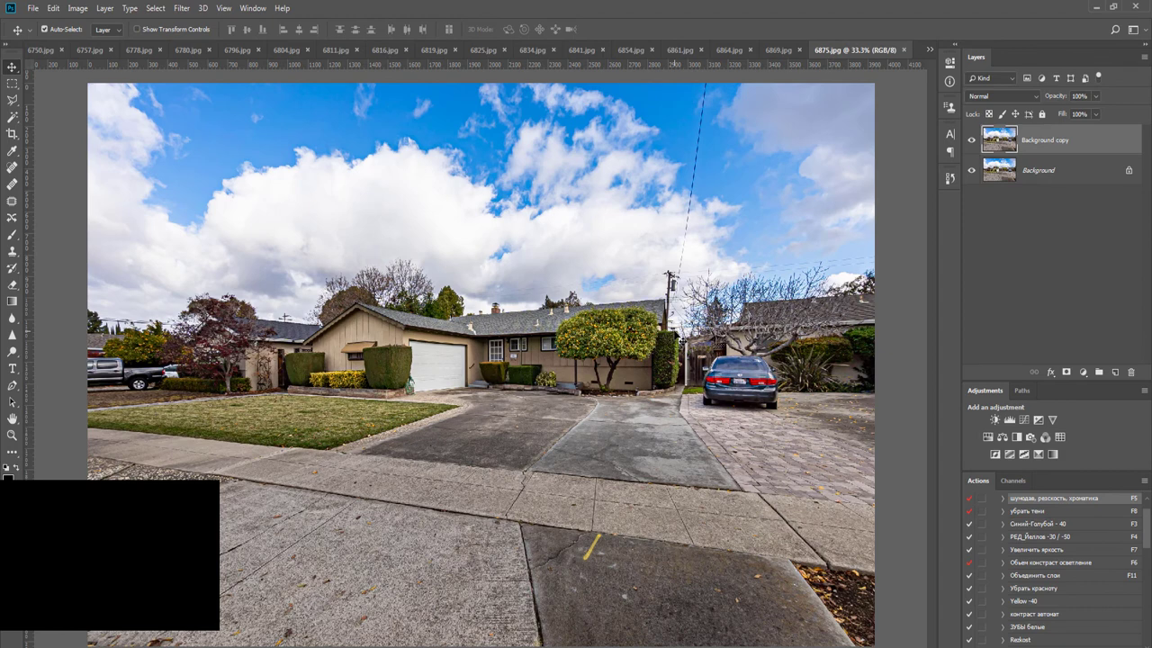
pyautogui.press('F8')
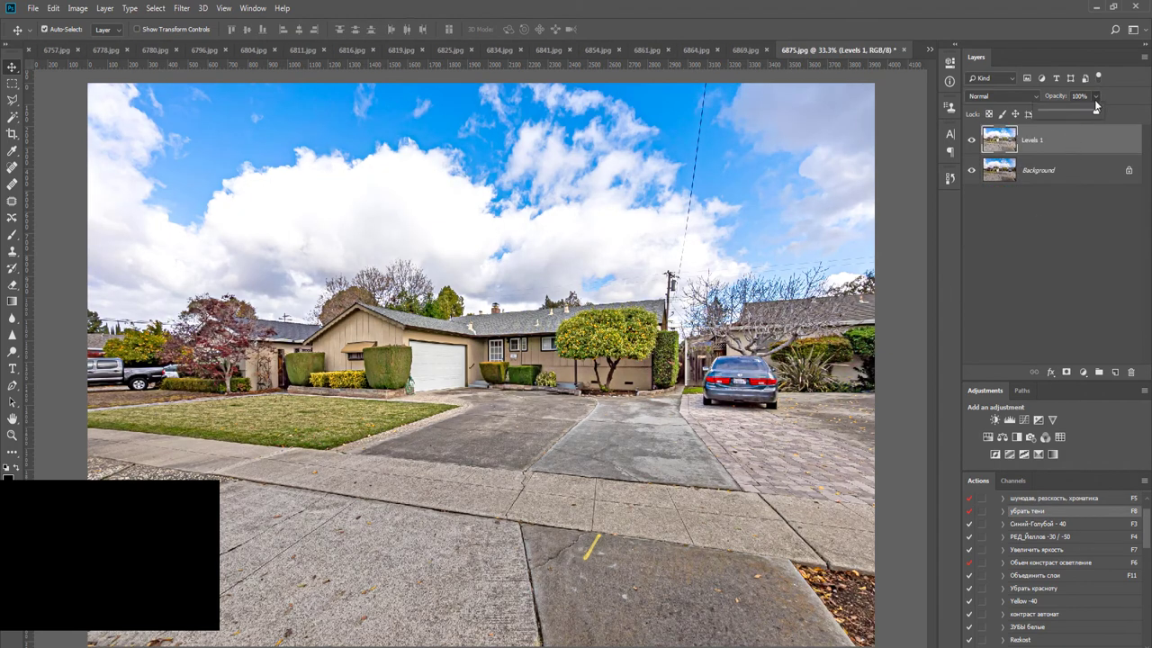
pyautogui.click(1078, 112)
pyautogui.hotkey('ctrl', 'e')
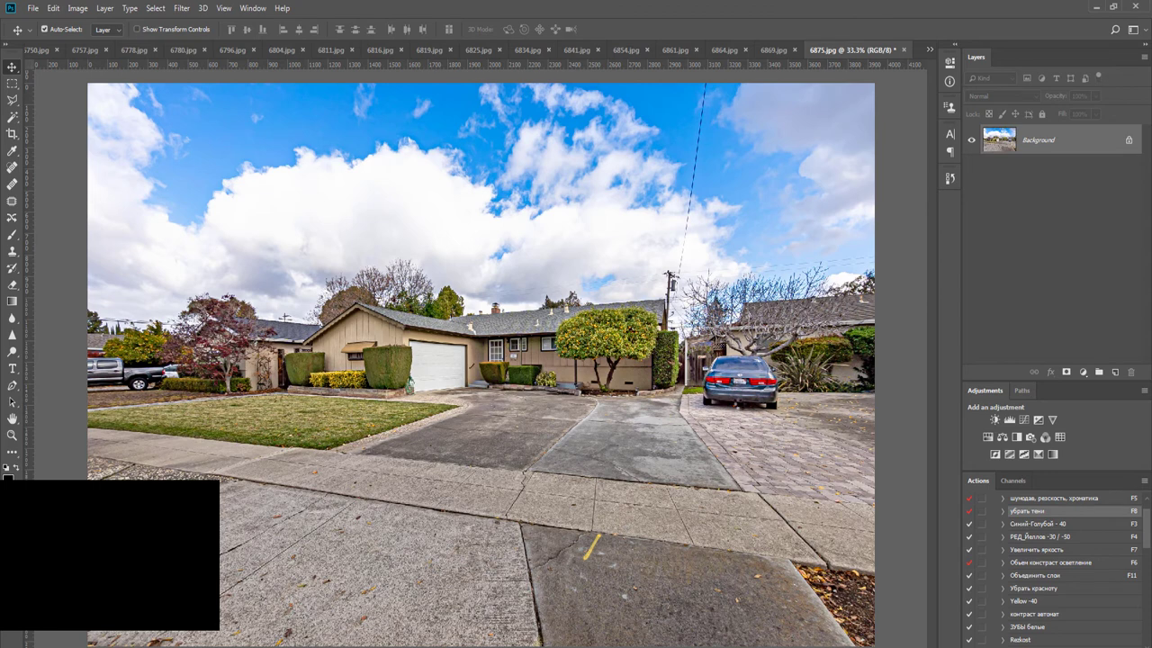
# Apply the "шумодав, резкость, хроматика" action to 6875.jpg and paint over the parked car's licence plate with a small dark brush
pyautogui.press('F5')
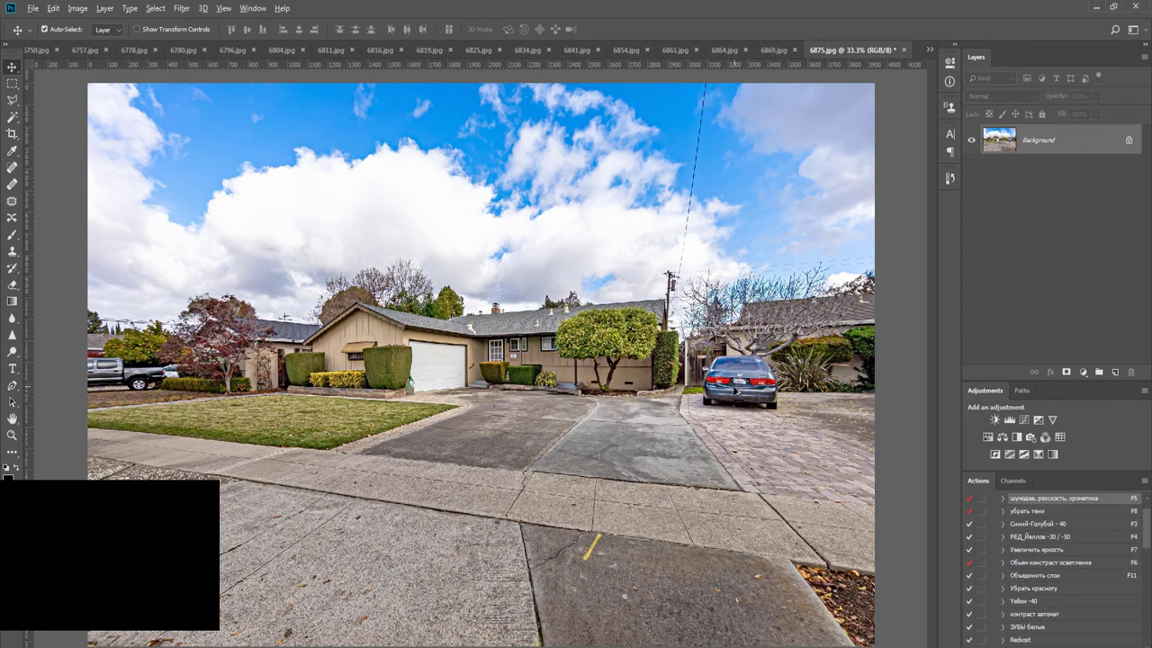
pyautogui.scroll(6, 735, 390)
pyautogui.press('b')
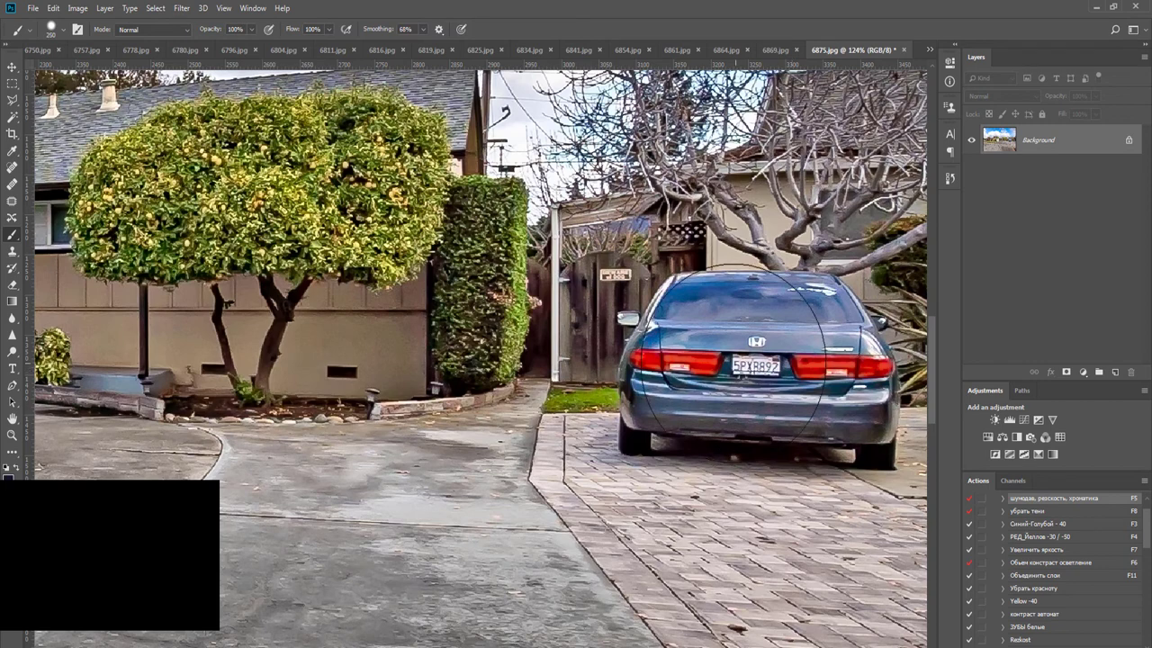
pyautogui.press('[')
pyautogui.press('[')
pyautogui.press('[')
pyautogui.press('[')
pyautogui.press('[')
pyautogui.press('[')
pyautogui.press('[')
pyautogui.press('[')
pyautogui.press('[')
pyautogui.press('[')
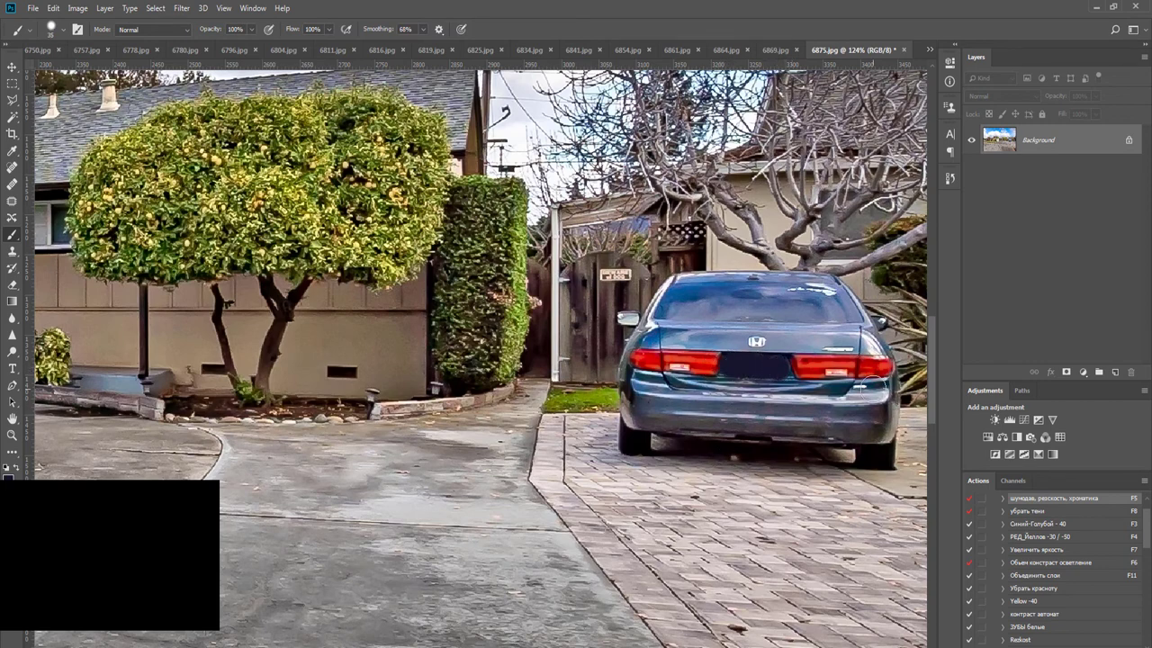
# Save 6875.jpg as a baseline JPEG at quality 12 and close it
pyautogui.hotkey('ctrl', '0')
pyautogui.hotkey('ctrl', 's')
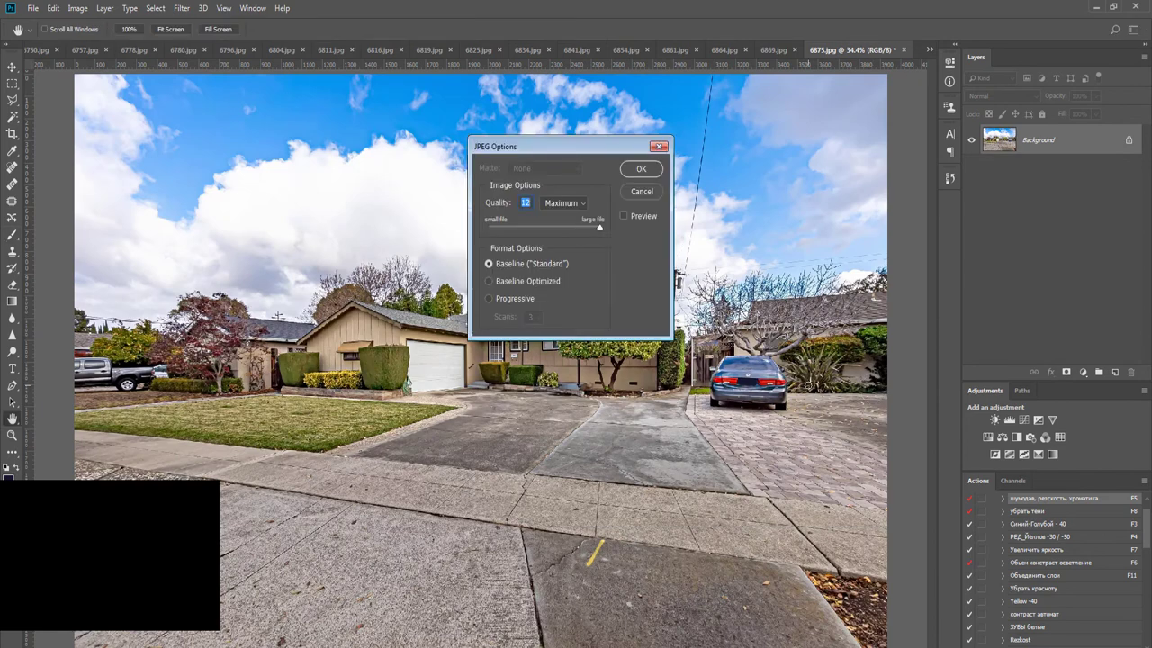
pyautogui.press('Return')
pyautogui.hotkey('ctrl', 'w')
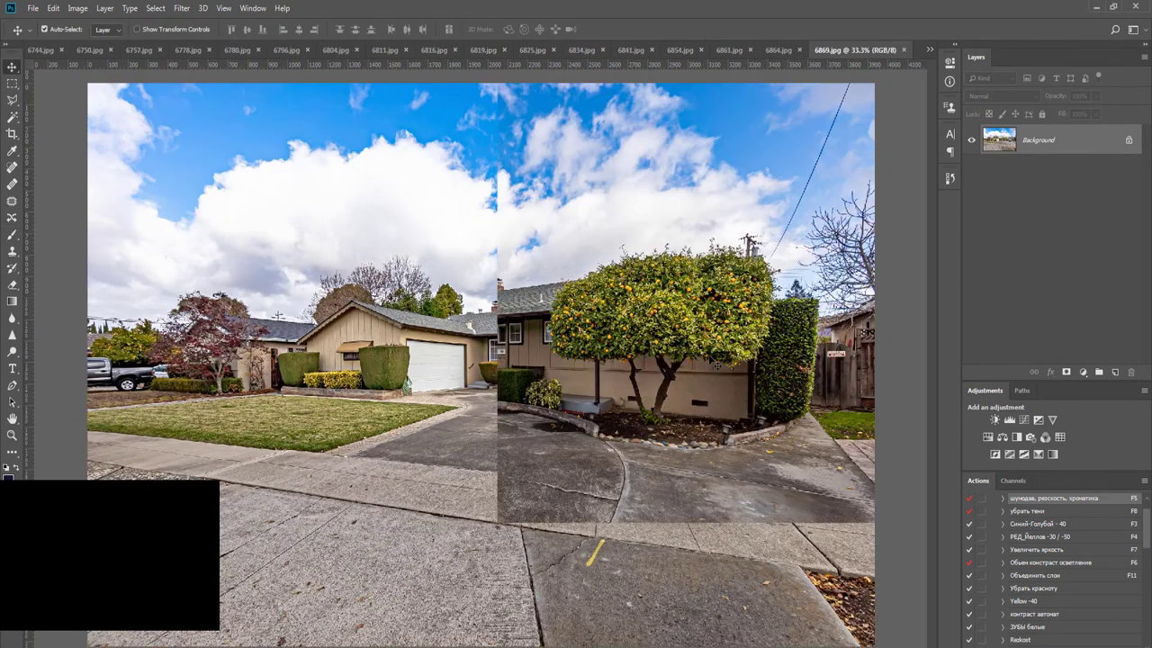
# Lift the shadows of 6869.jpg with the "убрать тени" action on a duplicate layer and apply the "шумодав, резкость, хроматика" action
pyautogui.hotkey('ctrl', 'j')
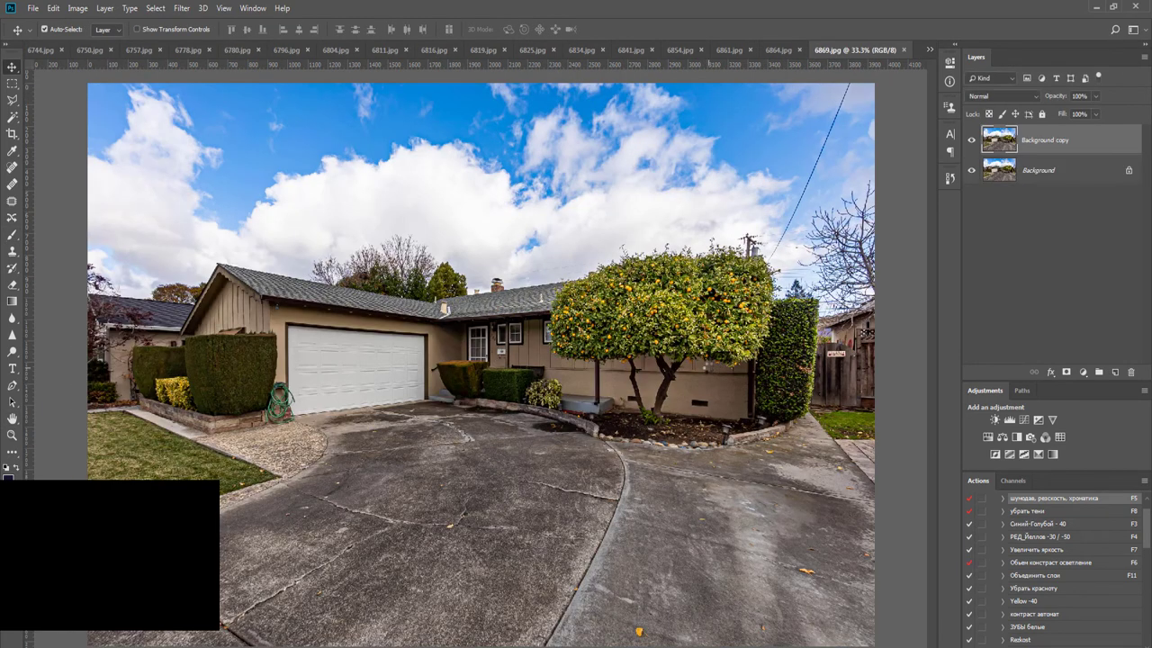
pyautogui.press('F8')
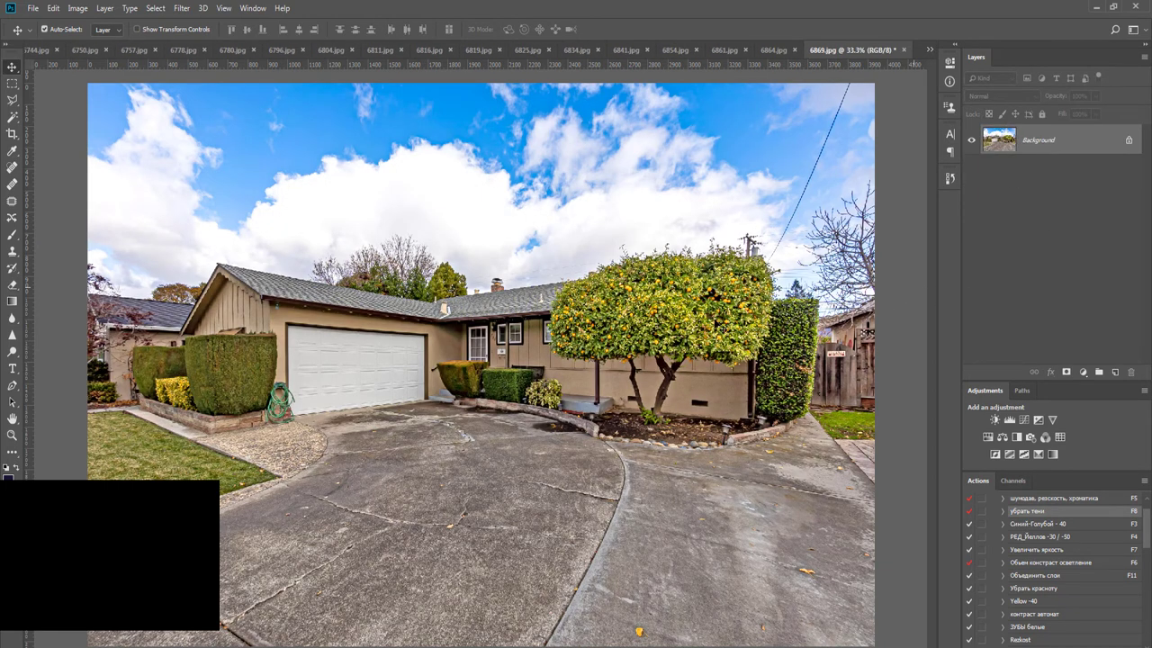
pyautogui.press('F5')
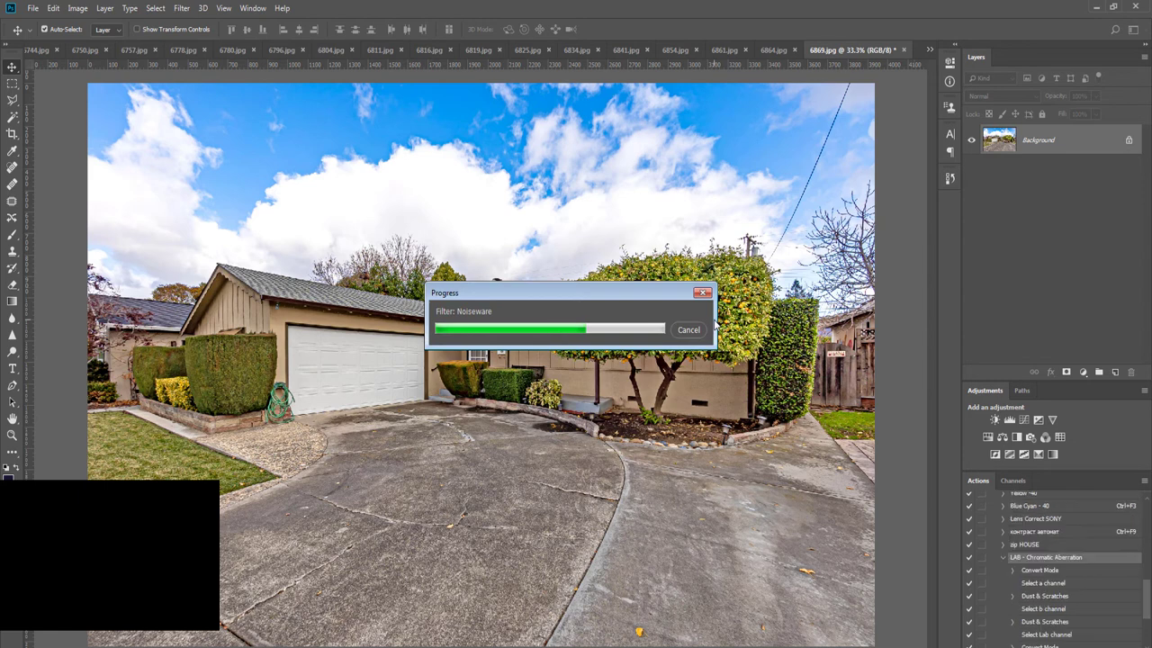
# Close 6869.jpg with its changes saved
pyautogui.hotkey('ctrl', 'w')
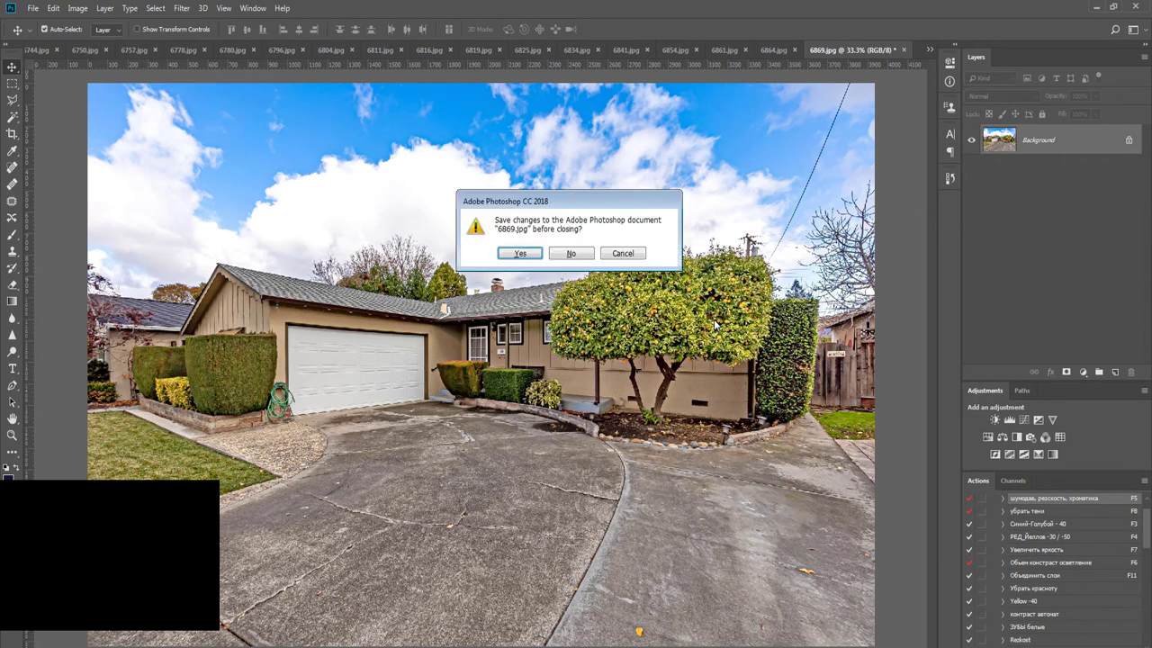
pyautogui.press('Return')
pyautogui.press('Return')
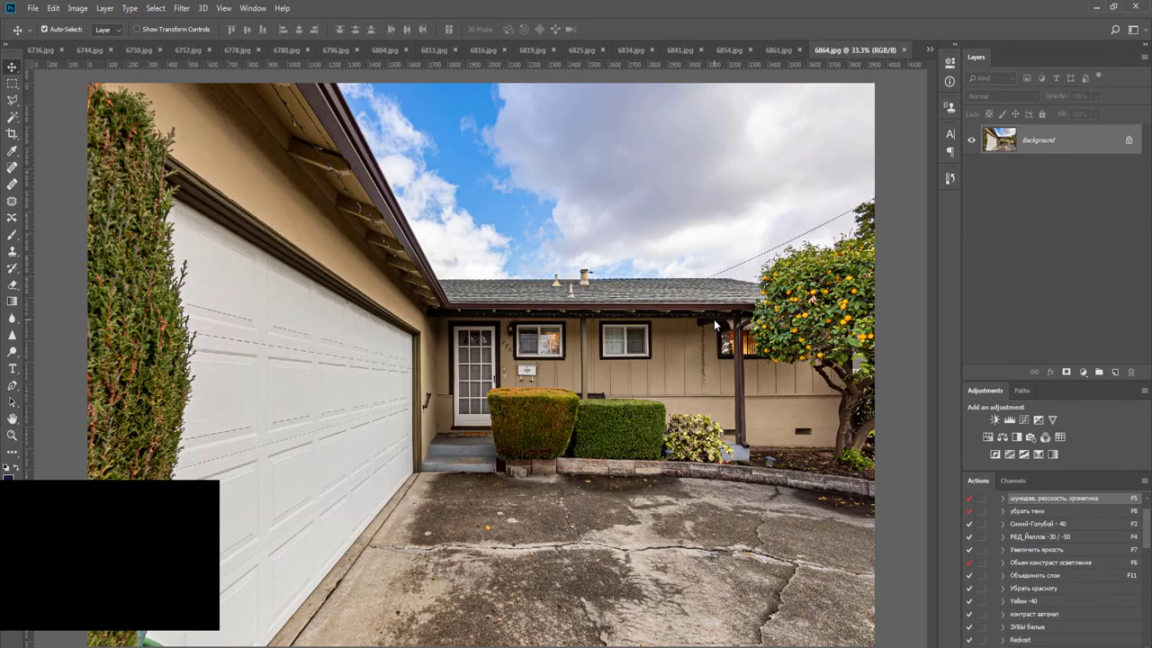
# Apply the "шумодав, резкость, хроматика" and "убрать тени" actions to 6864.jpg
pyautogui.press('F5')
pyautogui.press('F8')
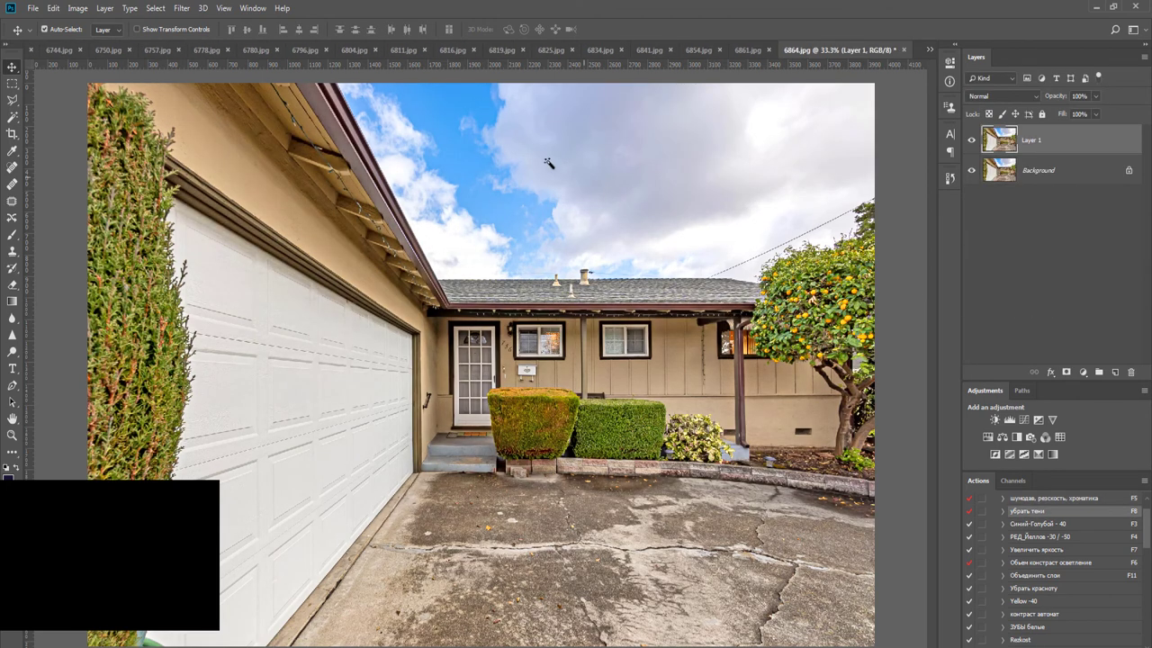
# Select the blue and cloudy parts of the sky in 6864.jpg with the Magic Wand at tolerance 22
pyautogui.press('w')
pyautogui.click(467, 142)
pyautogui.click(530, 185)
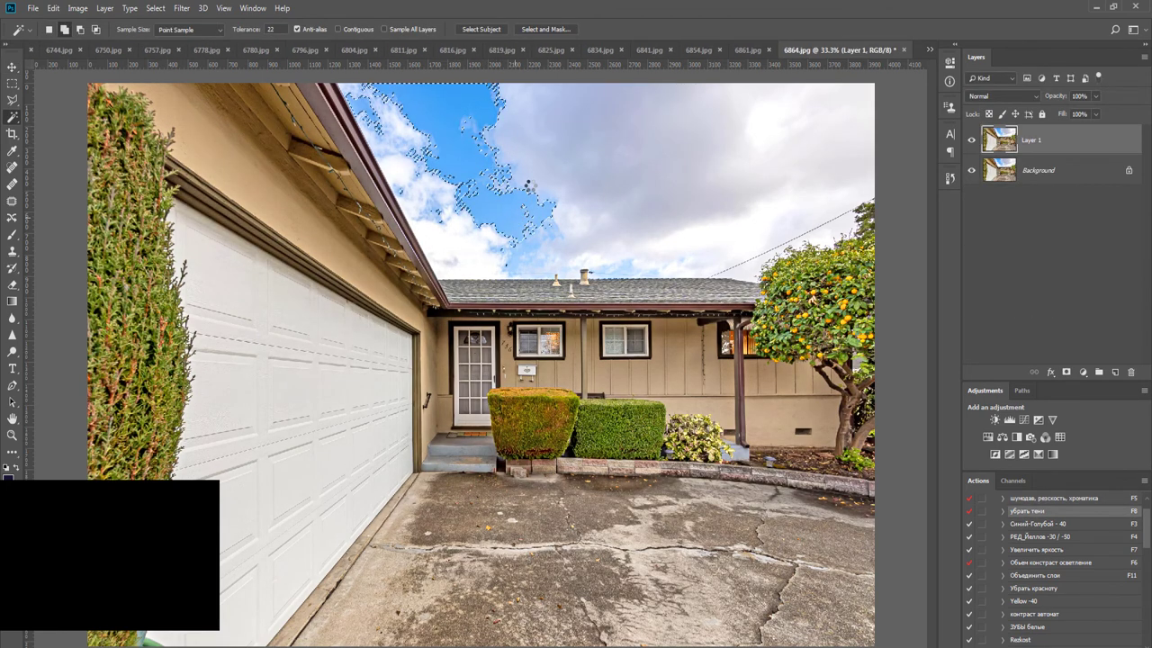
pyautogui.click(590, 137)
pyautogui.click(828, 145)
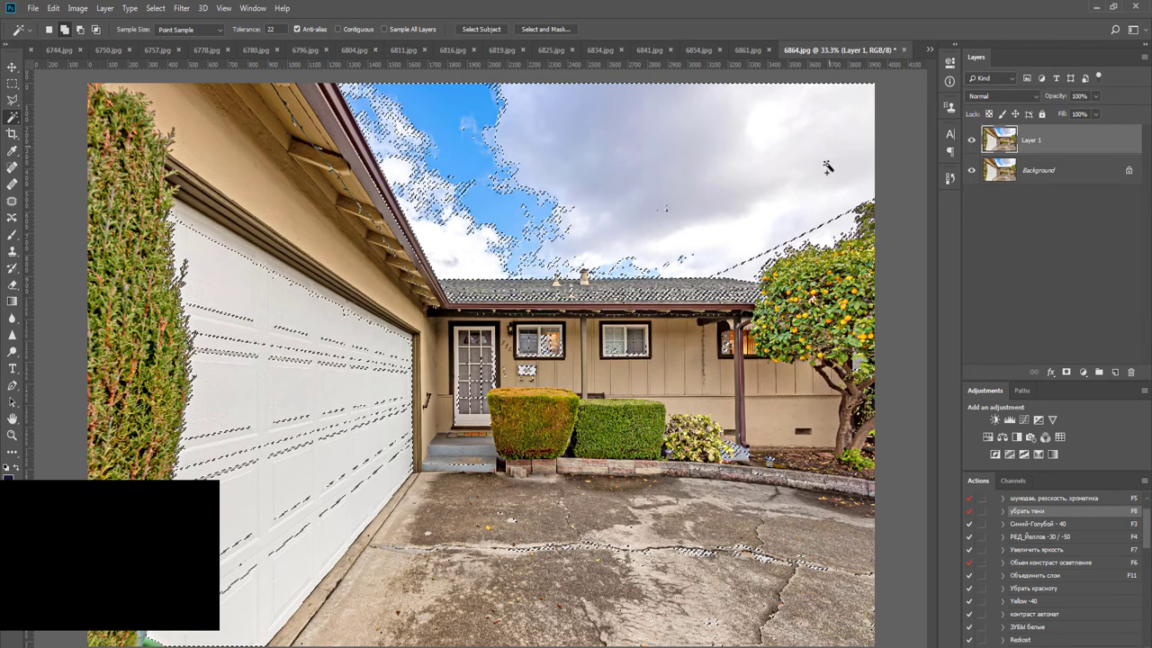
pyautogui.click(453, 255)
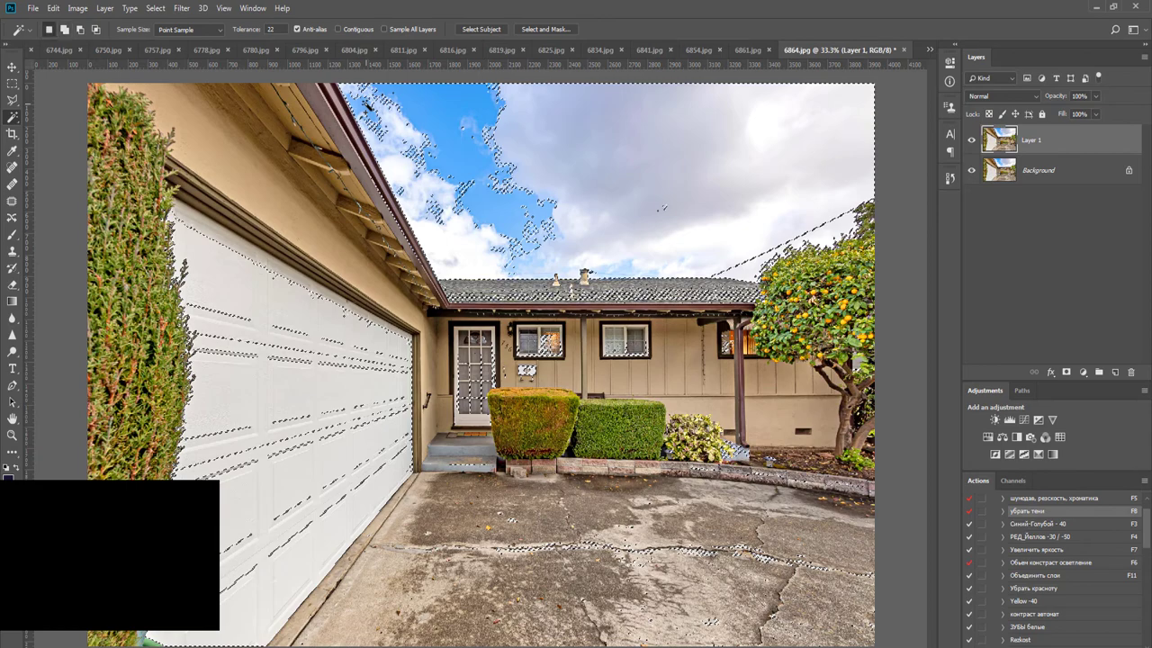
pyautogui.click(507, 191)
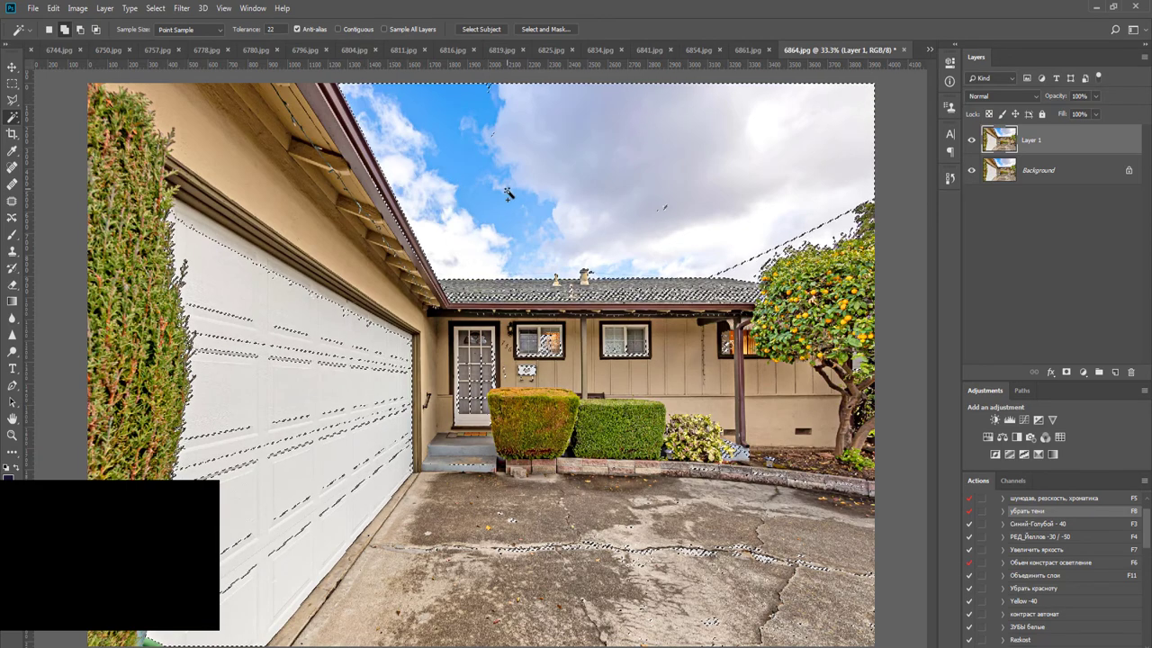
pyautogui.click(666, 206)
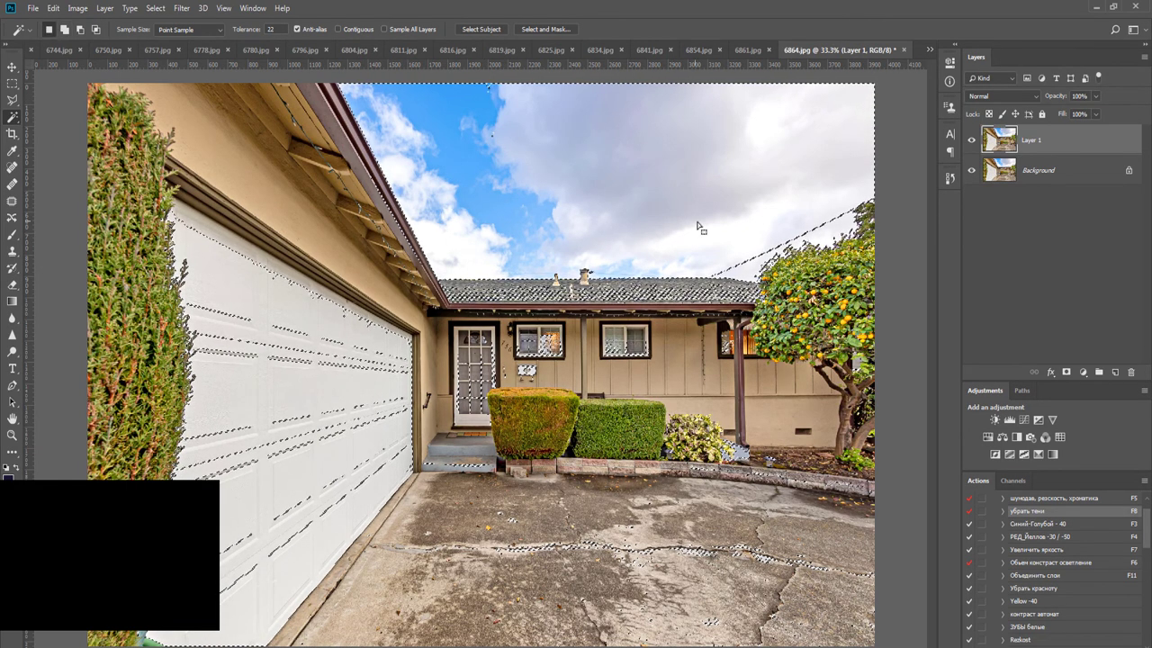
# Subtract everything below the roofline from the selection with the Polygonal Lasso and mask the sky out of Layer 1
pyautogui.scroll(-3, 697, 227)
pyautogui.press('l')
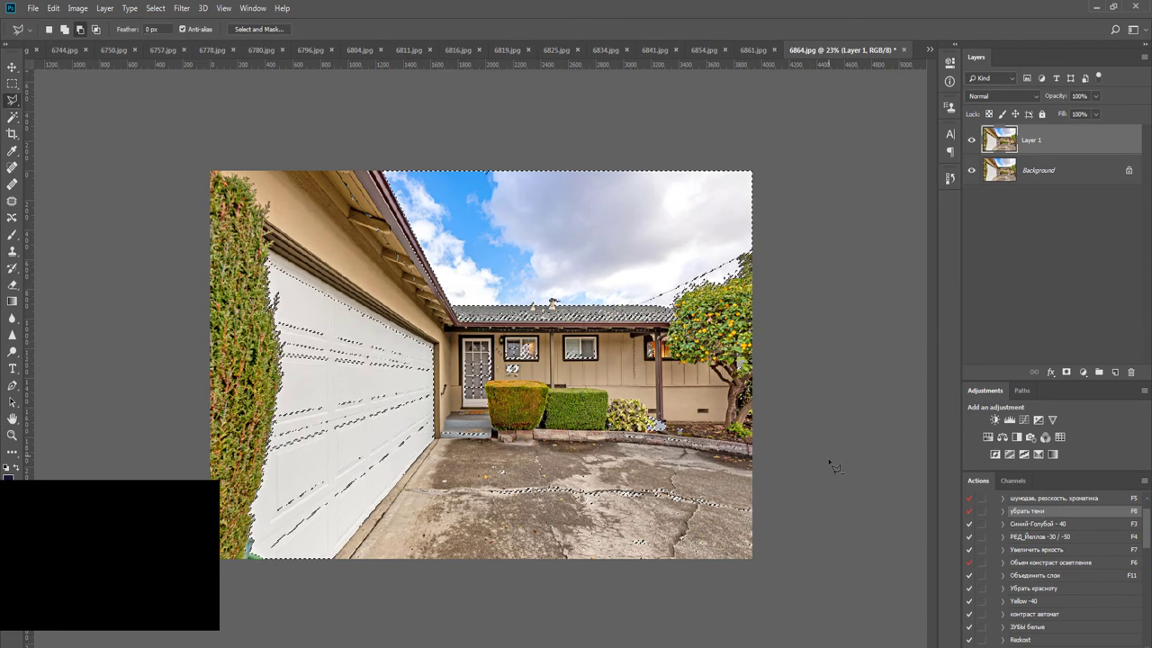
pyautogui.click(815, 612)
pyautogui.click(112, 634)
pyautogui.click(41, 128)
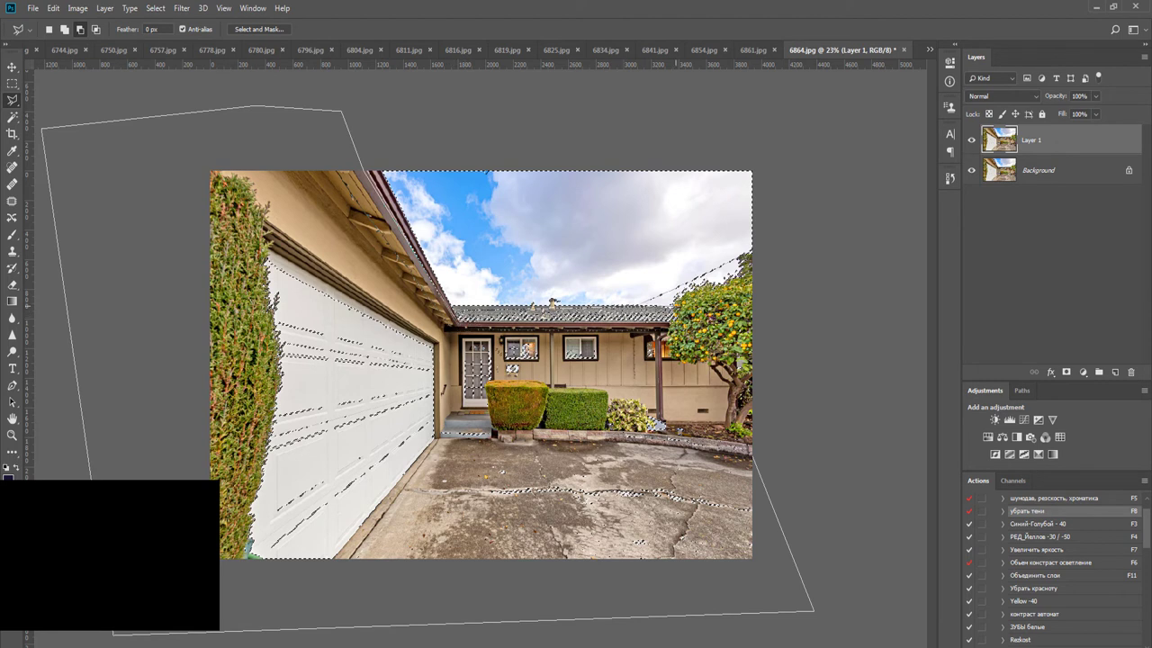
pyautogui.click(886, 306)
pyautogui.click(1066, 371)
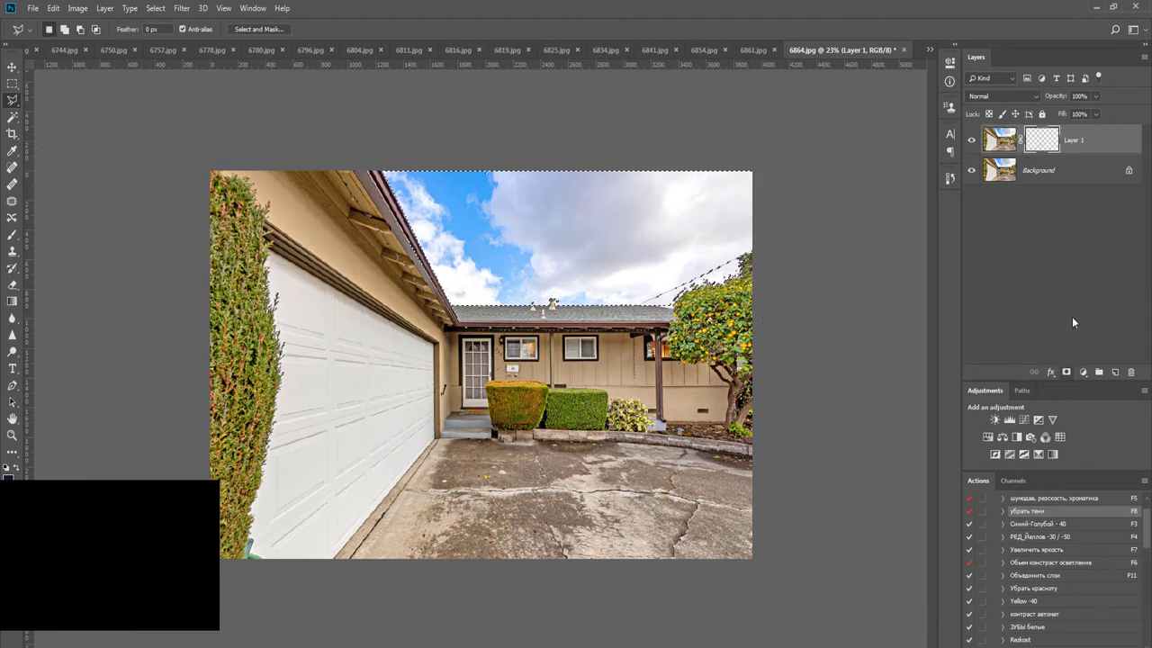
# Place the 001 sky image from the CS16 Sky folder between Layer 1 and the Background and shift it to fill the sky
pyautogui.click(1060, 171)
pyautogui.press('v')
pyautogui.hotkey('alt', 'Tab')
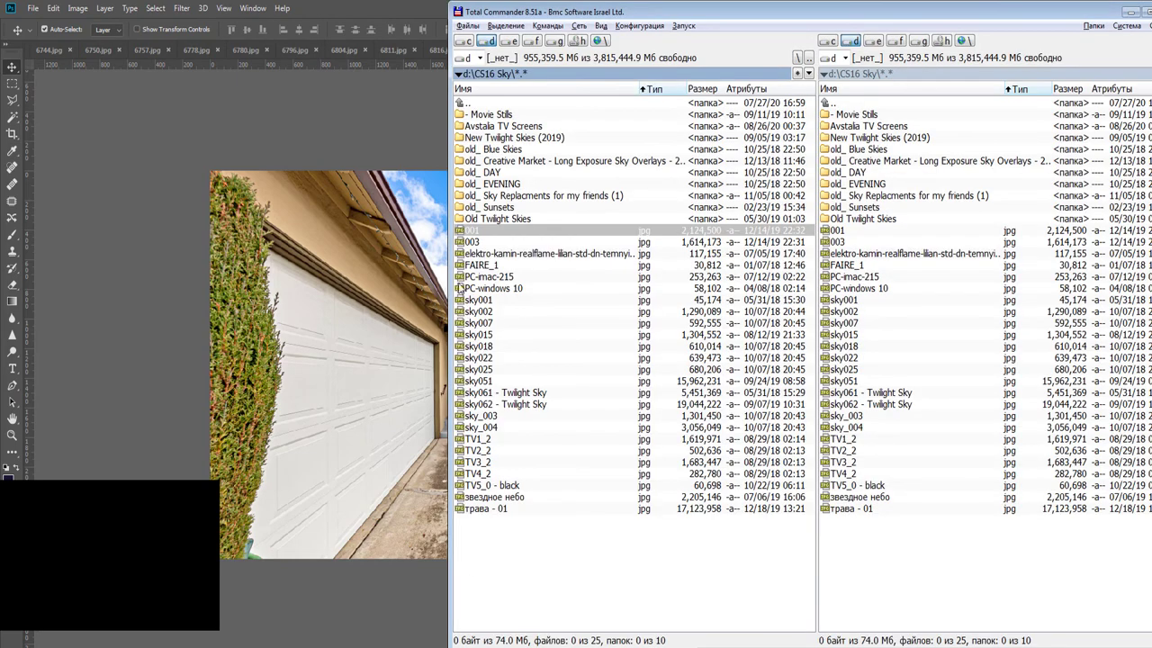
pyautogui.moveTo(483, 235); pyautogui.dragTo(341, 249)
pyautogui.press('Return')
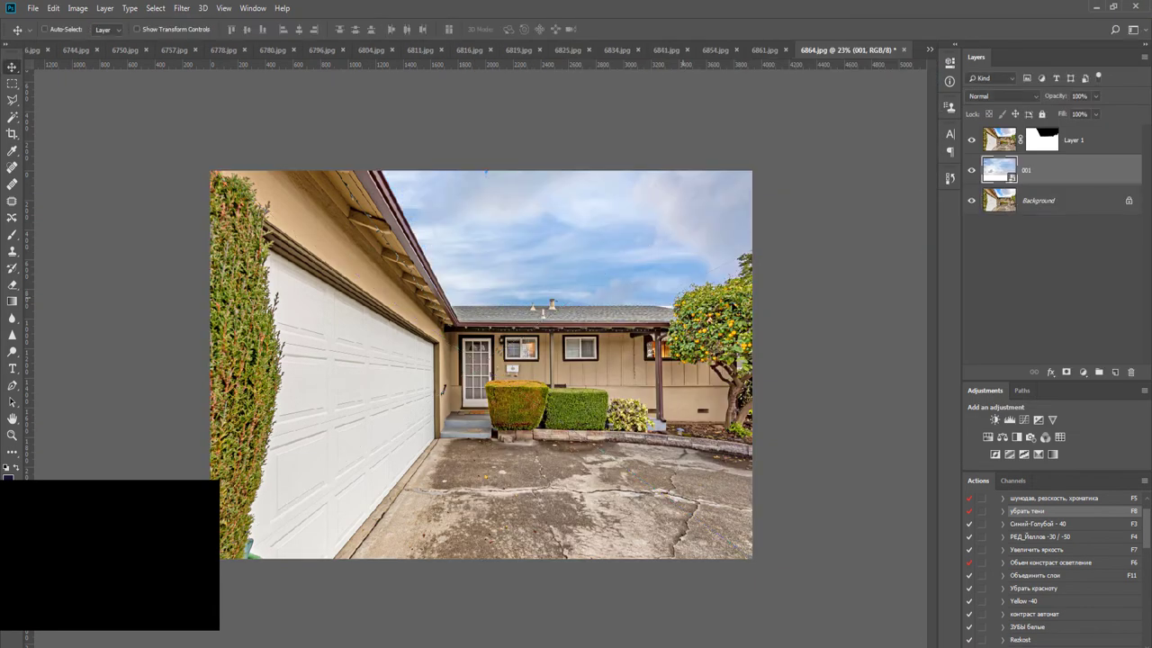
pyautogui.hotkey('ctrl', 't')
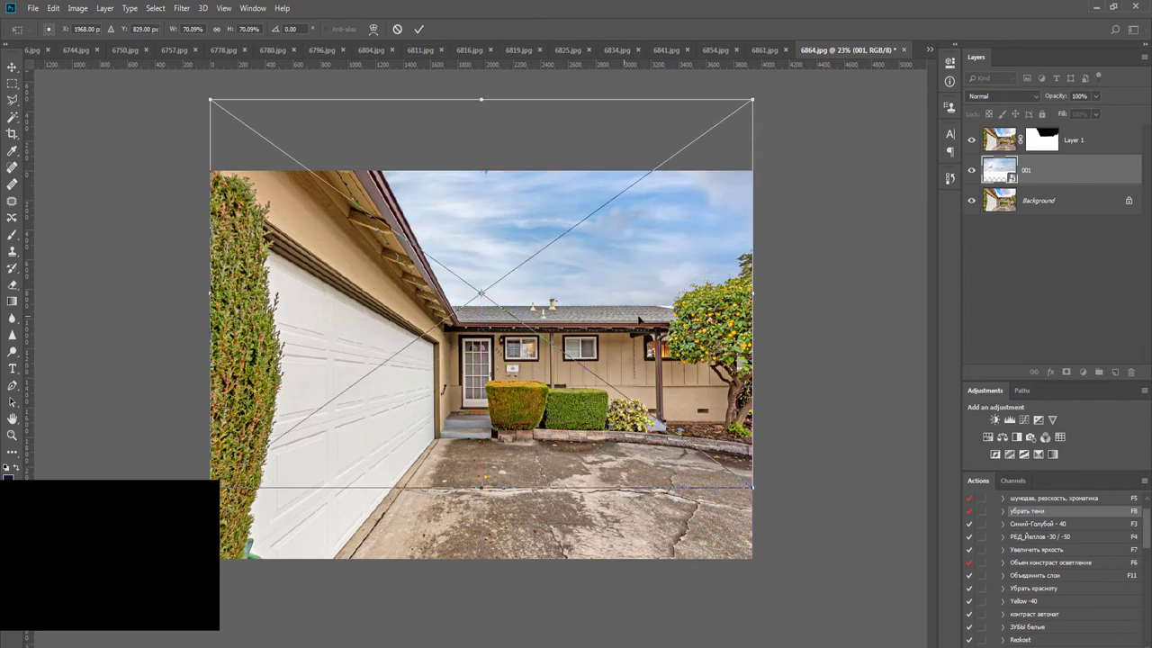
pyautogui.moveTo(639, 318); pyautogui.dragTo(712, 319)
pyautogui.press('Return')
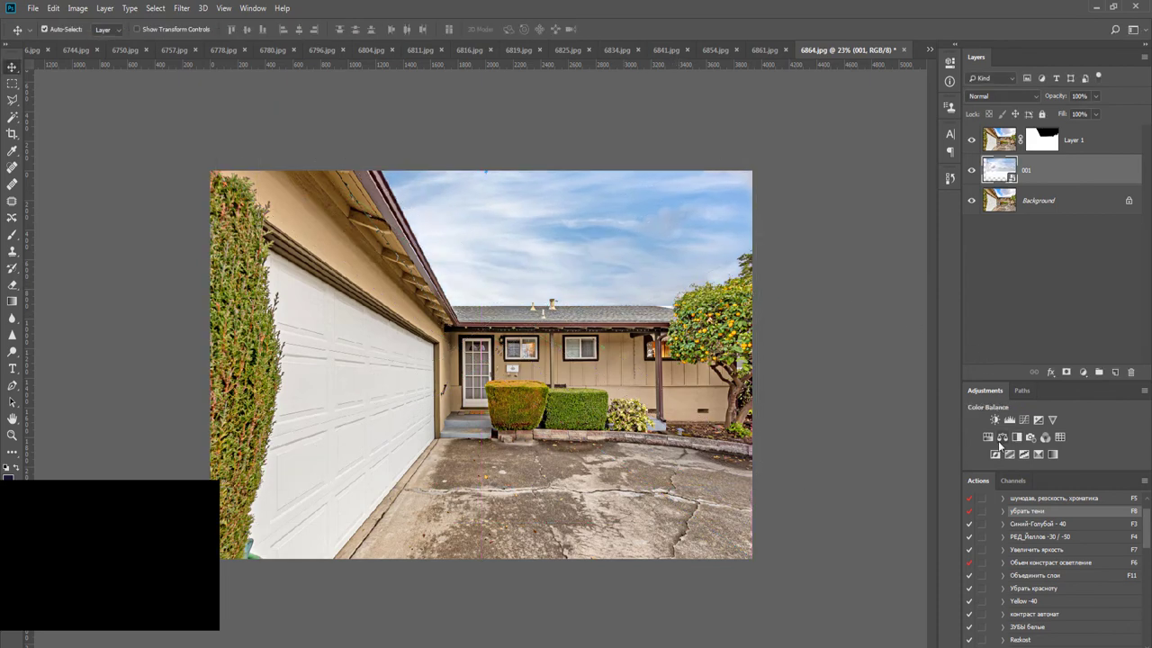
# Boost the new sky's saturation with a Hue/Saturation layer and add a Levels layer with input black 32 and white 241
pyautogui.click(992, 439)
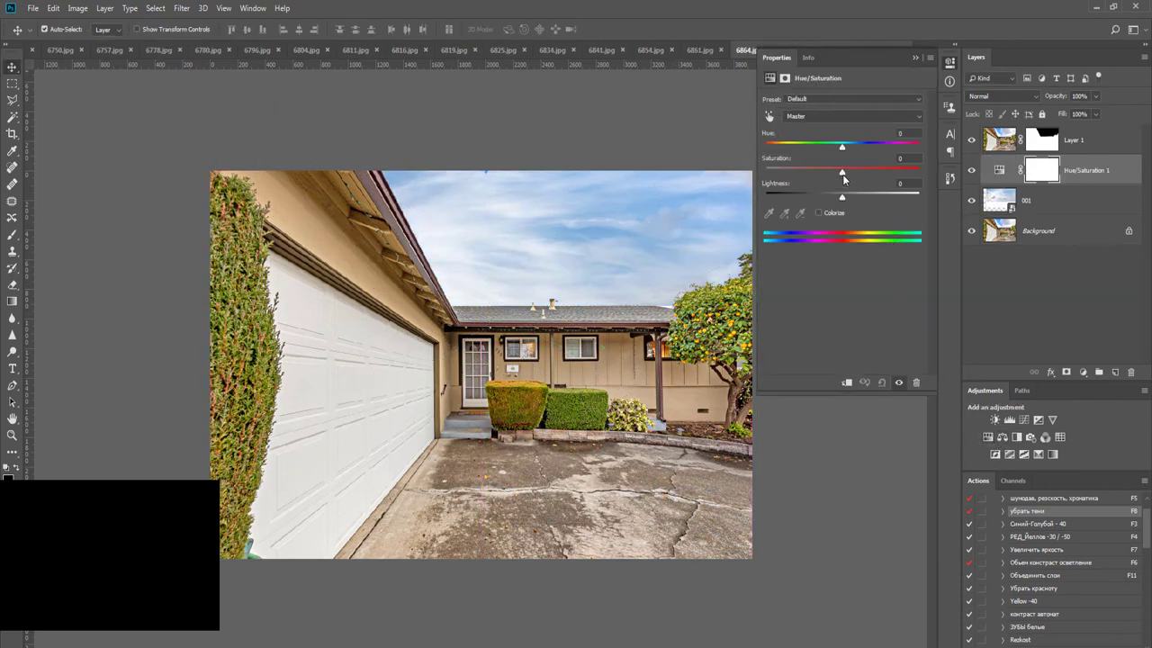
pyautogui.click(1009, 420)
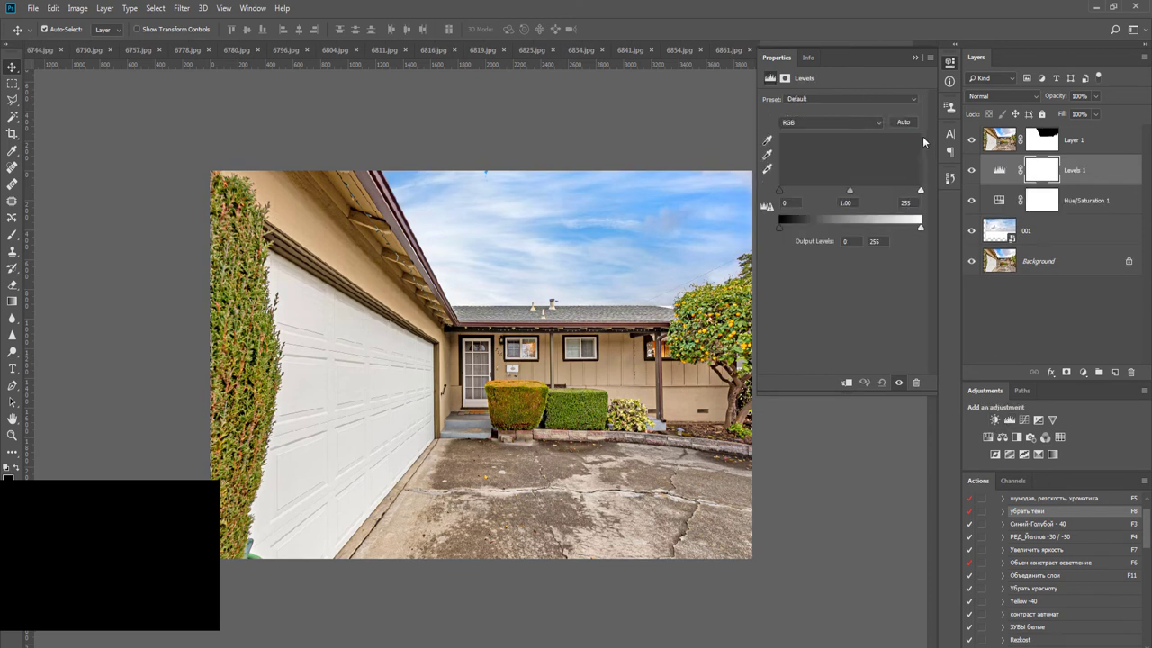
pyautogui.moveTo(920, 192); pyautogui.dragTo(908, 191)
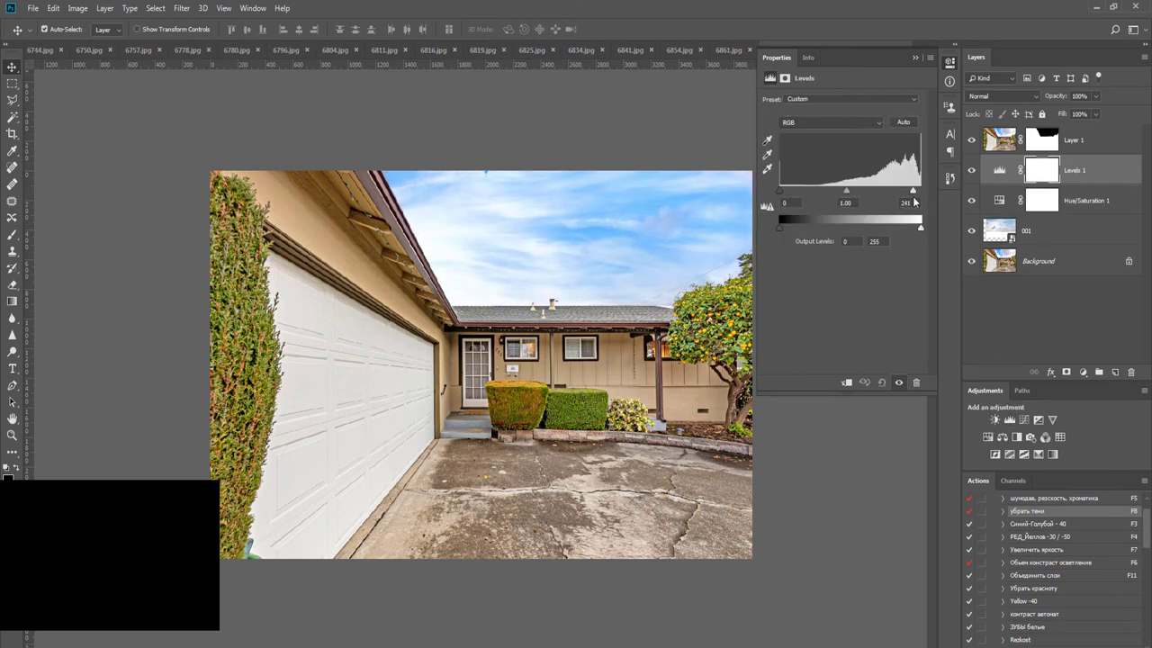
pyautogui.moveTo(781, 192); pyautogui.dragTo(797, 192)
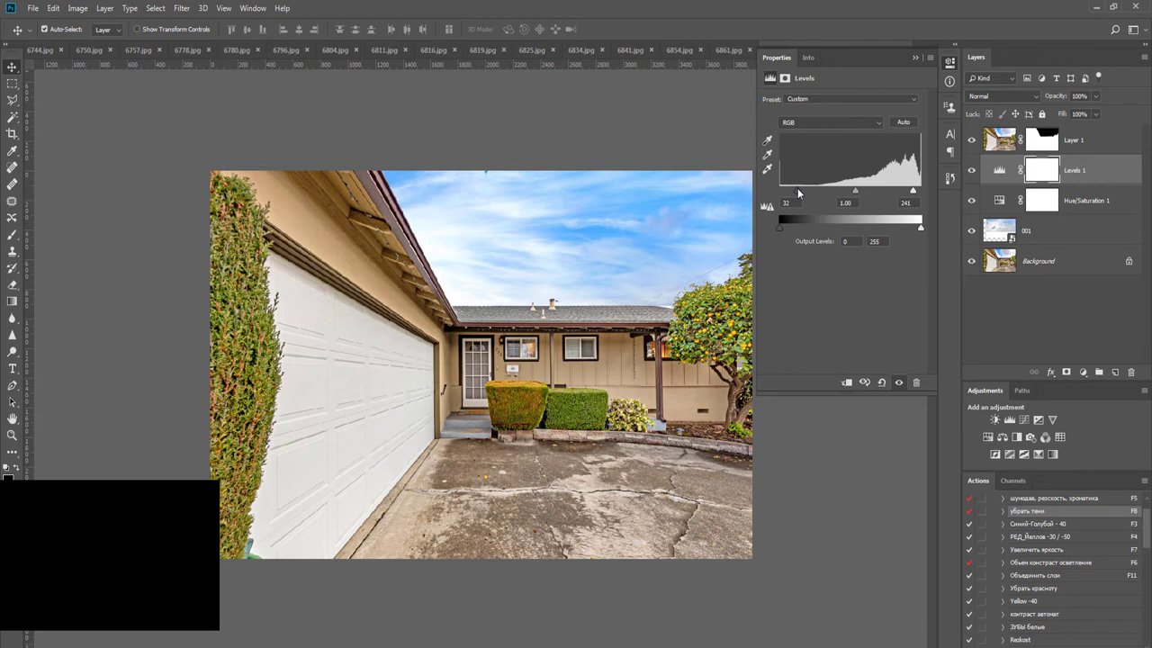
# Merge all layers of 6864.jpg, save it as a baseline JPEG at quality 12 and close it
pyautogui.press('F11')
pyautogui.hotkey('ctrl', 's')
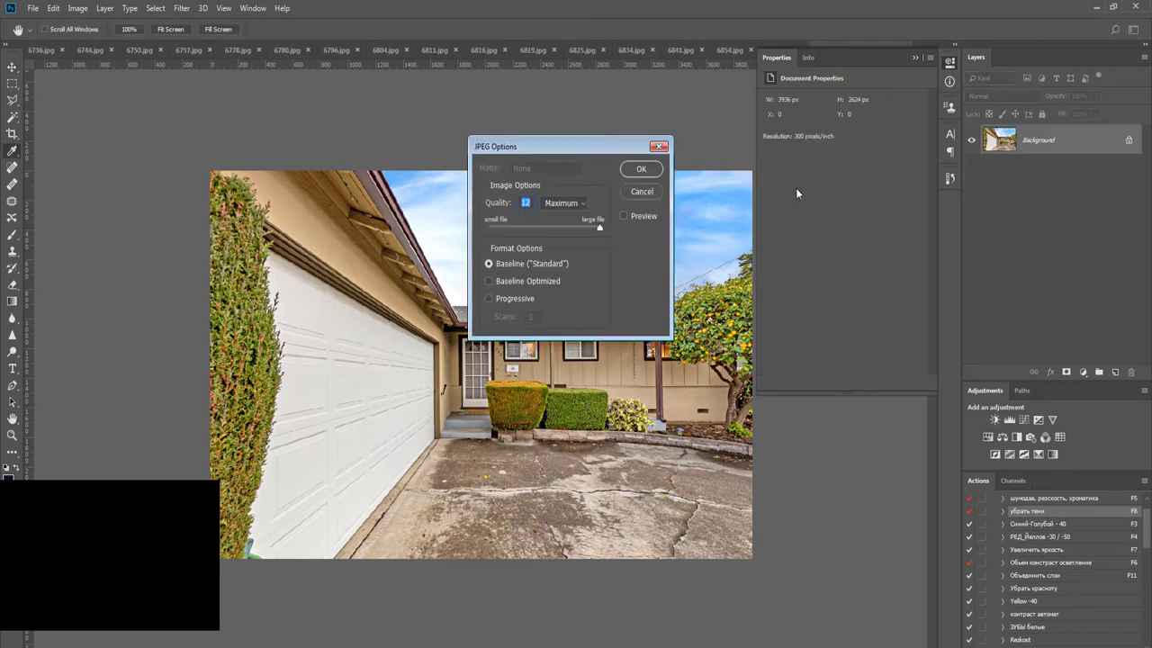
pyautogui.press('Return')
pyautogui.hotkey('ctrl', 'w')
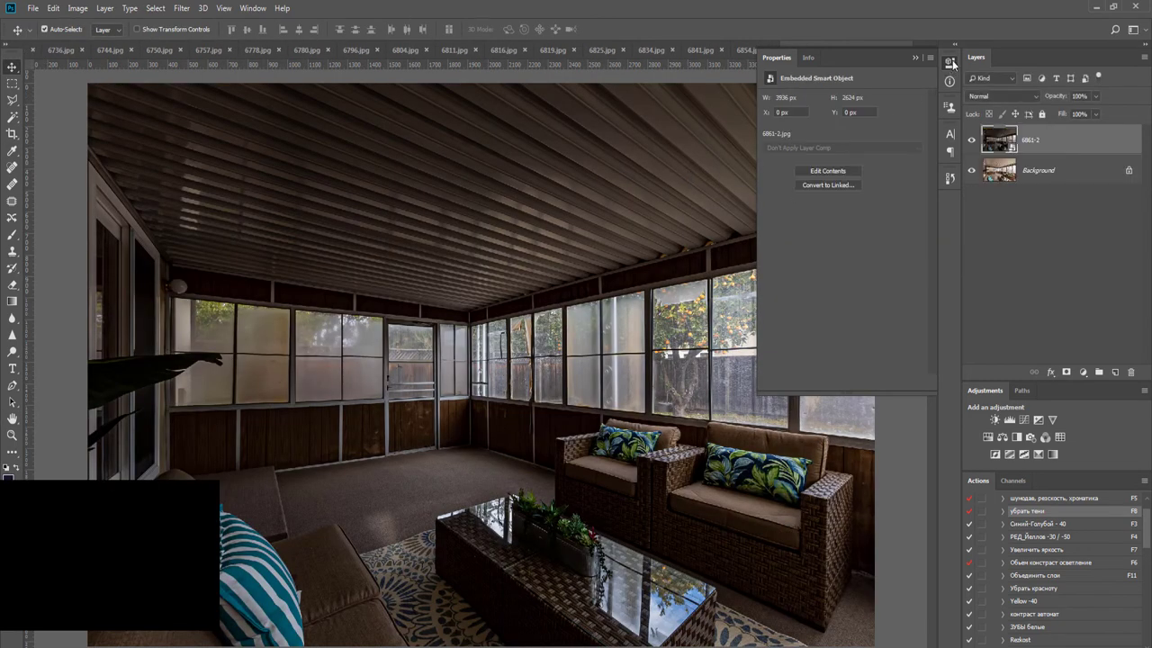
# Hide the dark 6861-2 layer with a black mask and reveal it over the windows using a 700 px white brush at 33% opacity
pyautogui.keyDown('alt'); pyautogui.click(1066, 372); pyautogui.keyUp('alt')
pyautogui.hotkey('ctrl', '-')
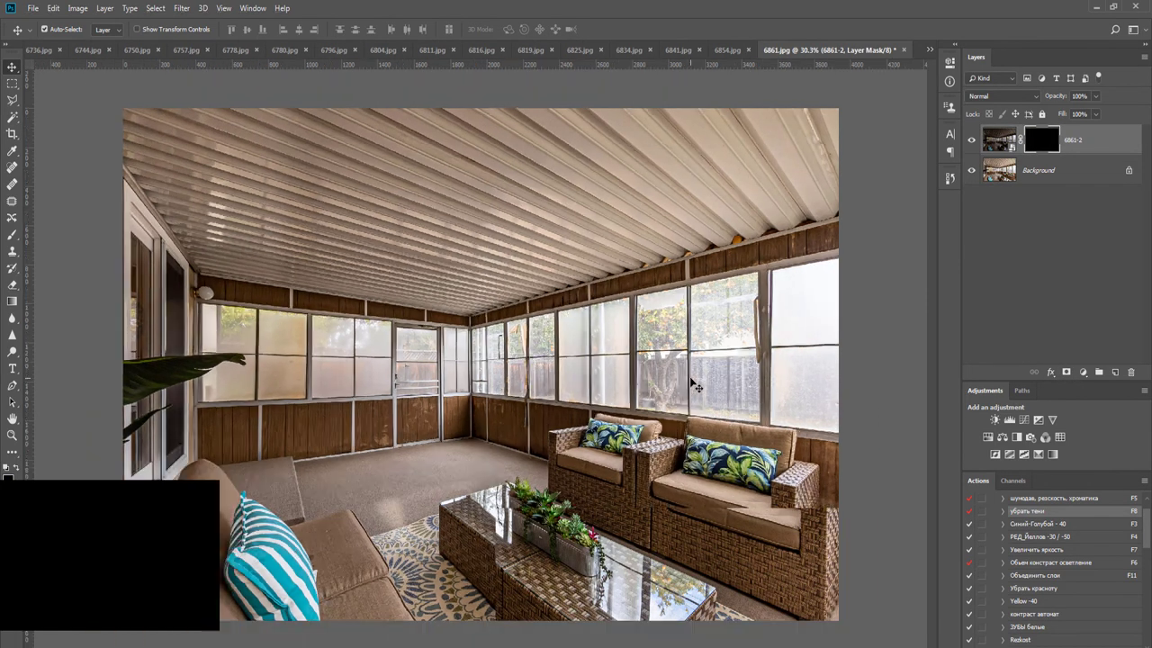
pyautogui.press('b')
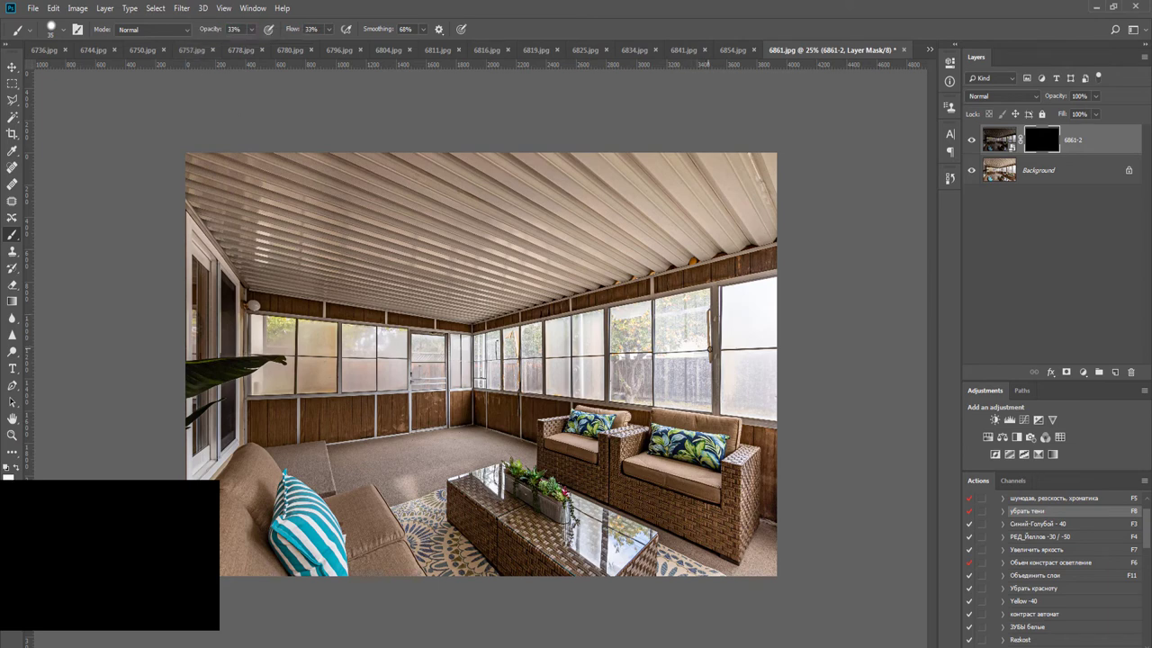
pyautogui.press(']')
pyautogui.press(']')
pyautogui.press(']')
pyautogui.press(']')
pyautogui.press(']')
pyautogui.press(']')
pyautogui.press(']')
pyautogui.press(']')
pyautogui.press(']')
pyautogui.press(']')
pyautogui.press(']')
pyautogui.press(']')
pyautogui.press(']')
pyautogui.press(']')
pyautogui.press('[')
pyautogui.press('[')
pyautogui.press('[')
pyautogui.press('[')
pyautogui.press('[')
pyautogui.moveTo(858, 341)
pyautogui.mouseDown()
pyautogui.moveTo(467, 361)
pyautogui.moveTo(608, 349)
pyautogui.moveTo(409, 358)
pyautogui.moveTo(267, 342)
pyautogui.moveTo(216, 353)
pyautogui.mouseUp()
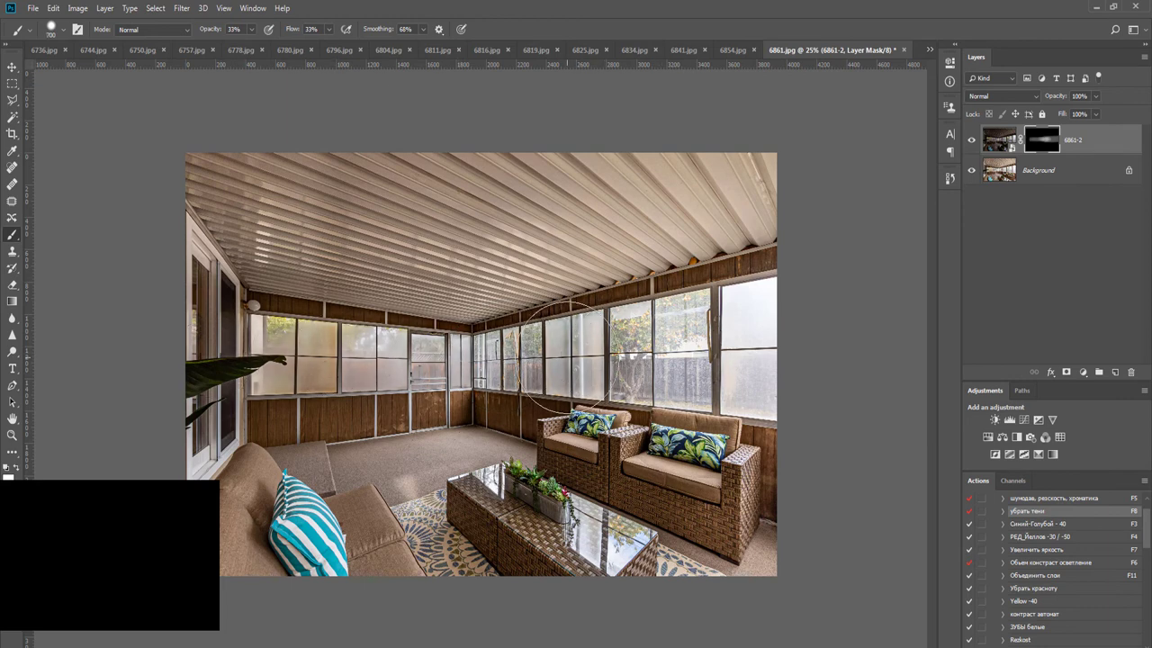
pyautogui.press(']')
pyautogui.press(']')
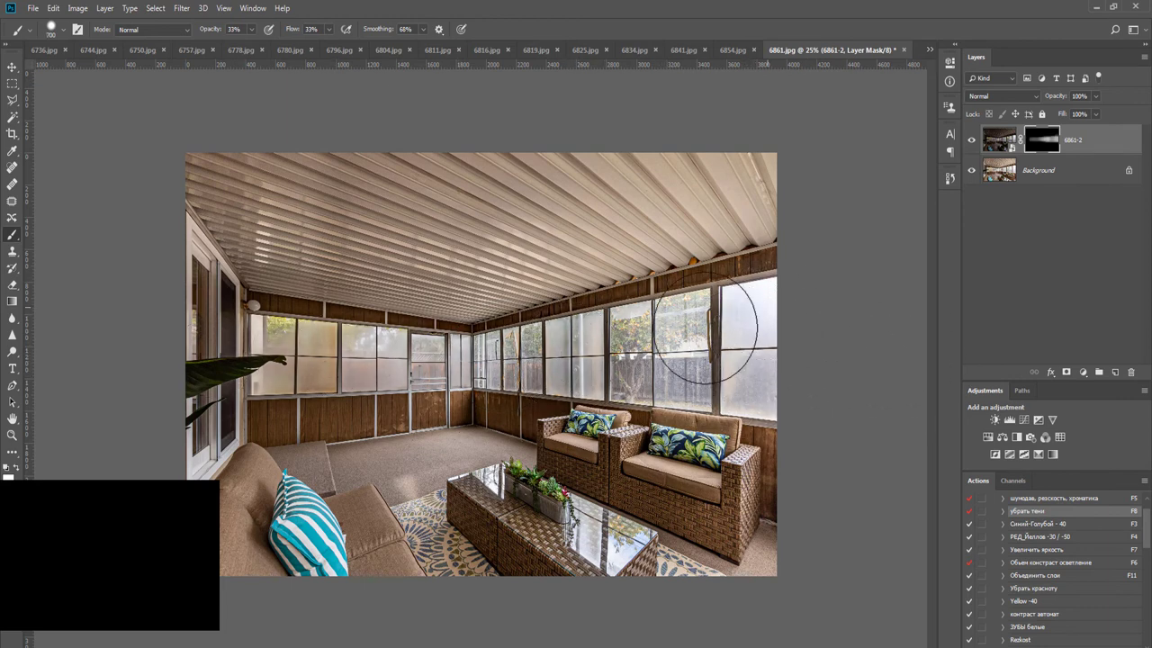
# Merge the 6861-2 layer down and lift the shadows with the "убрать тени" action on a duplicate of the Background
pyautogui.hotkey('ctrl', 'e')
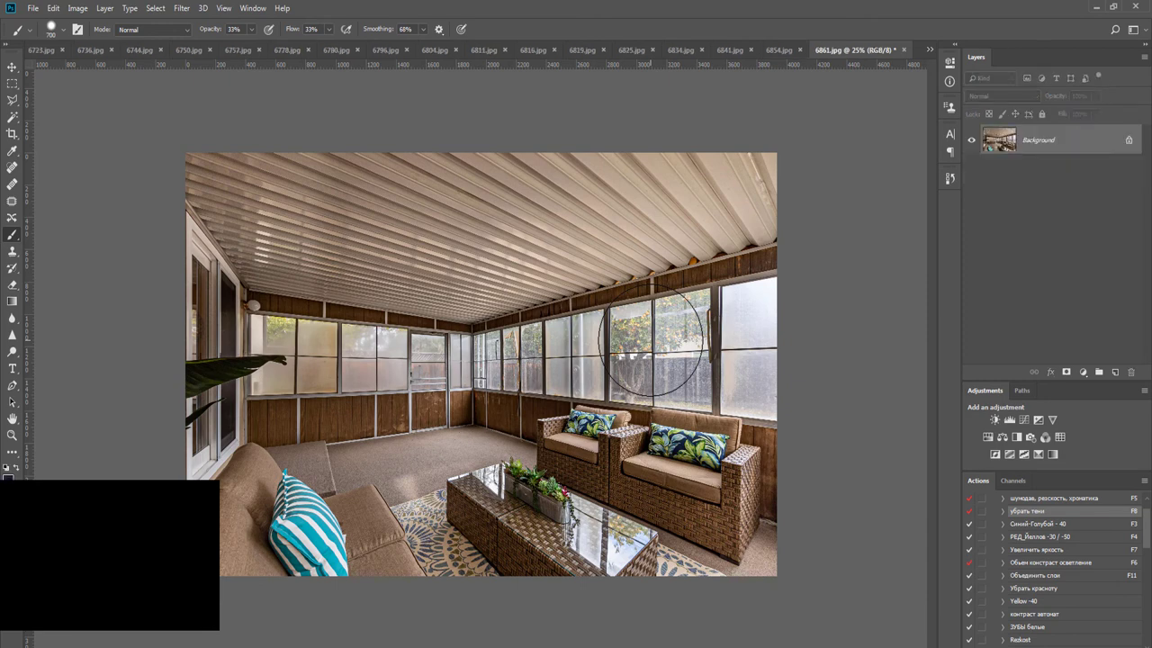
pyautogui.hotkey('ctrl', 'j')
pyautogui.press('F8')
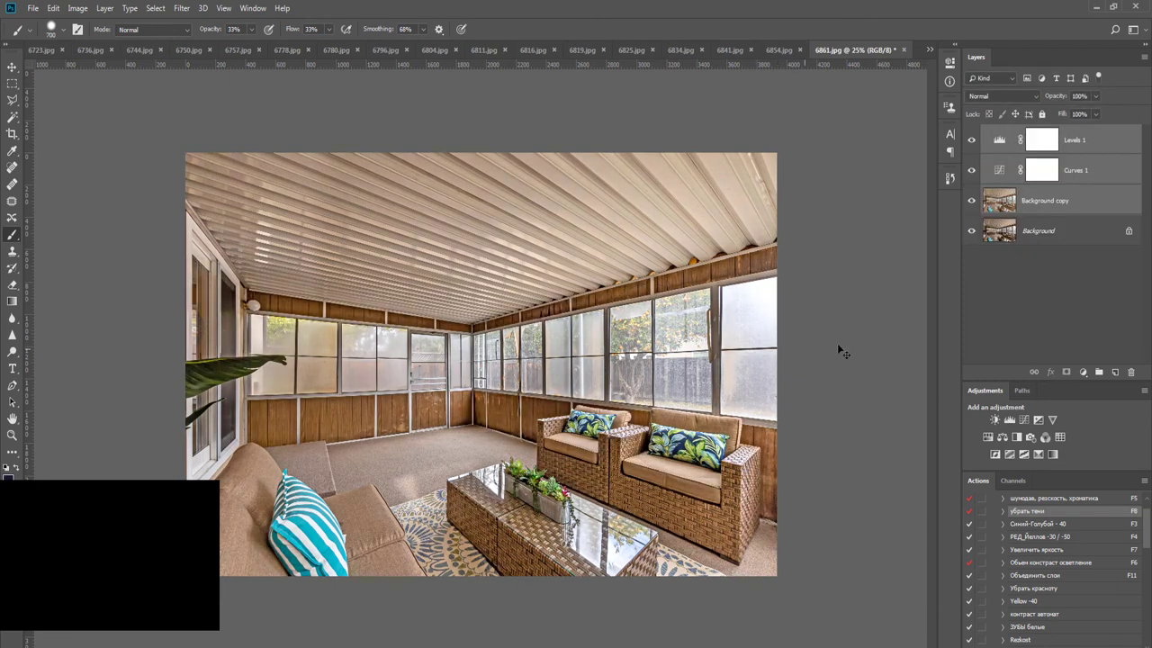
# Reduce the Levels 1 layer's opacity to about 65%, merge the layers and run the "шумодав, резкость, хроматика" action on 6861.jpg
pyautogui.click(1096, 114)
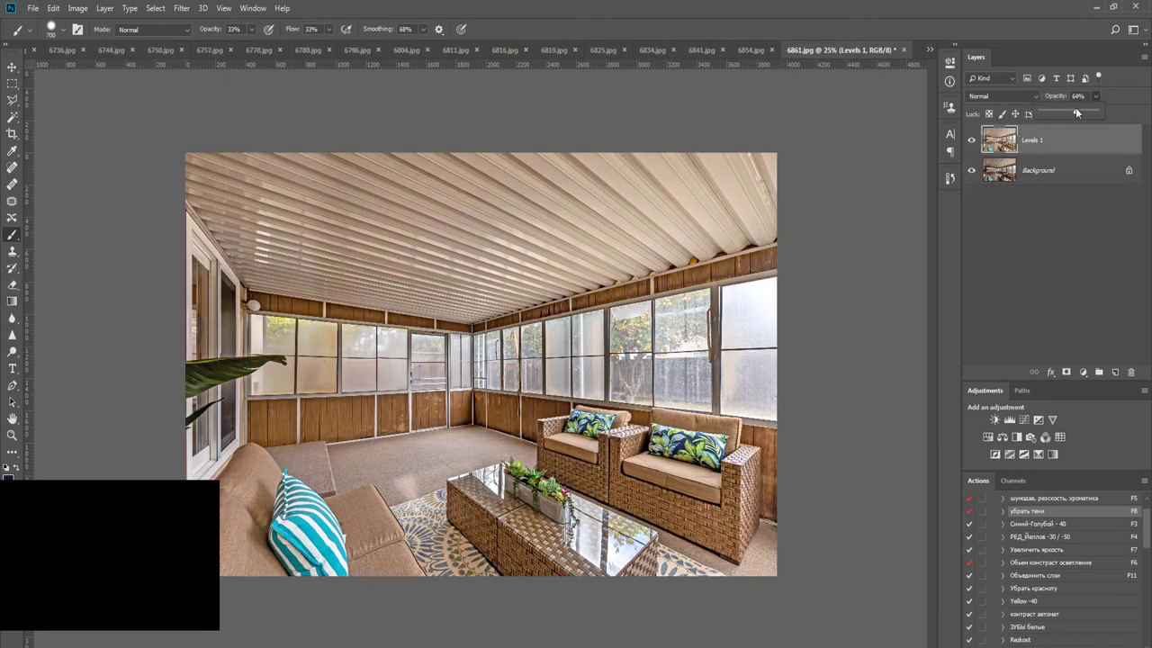
pyautogui.press('F11')
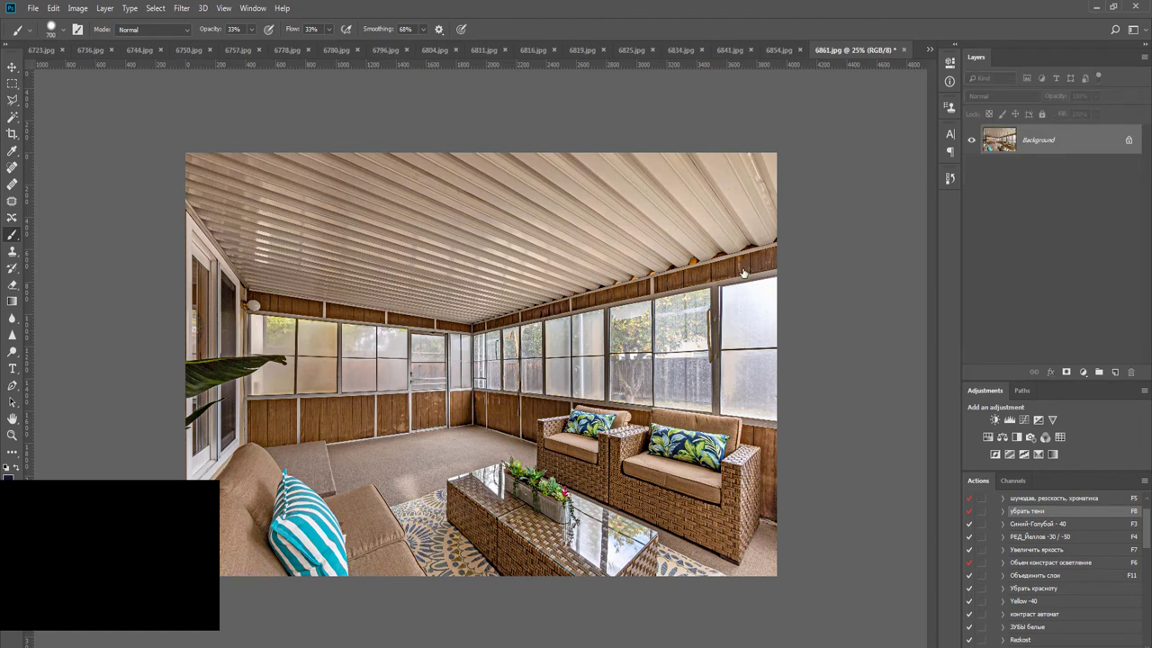
pyautogui.press('F5')
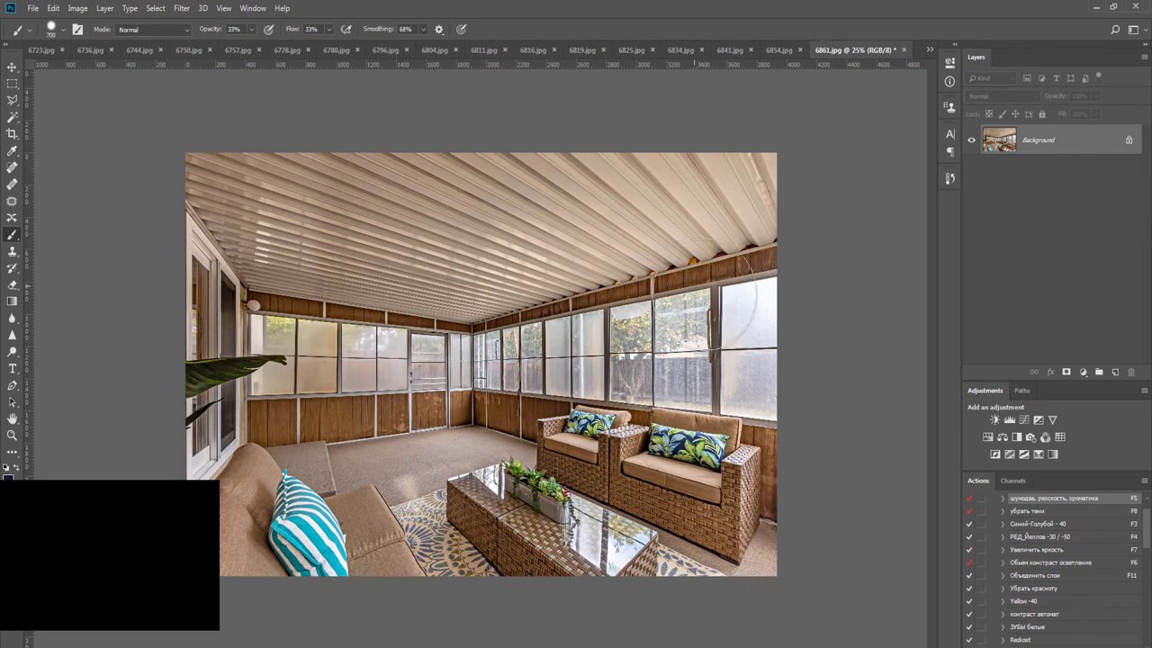
# Brighten the ceiling's midtones with a large Dodge brush at 12% exposure, and save and close 6861.jpg
pyautogui.press('o')
pyautogui.press(']')
pyautogui.press(']')
pyautogui.press(']')
pyautogui.press(']')
pyautogui.press(']')
pyautogui.press(']')
pyautogui.press(']')
pyautogui.press(']')
pyautogui.press(']')
pyautogui.press(']')
pyautogui.press(']')
pyautogui.press(']')
pyautogui.press(']')
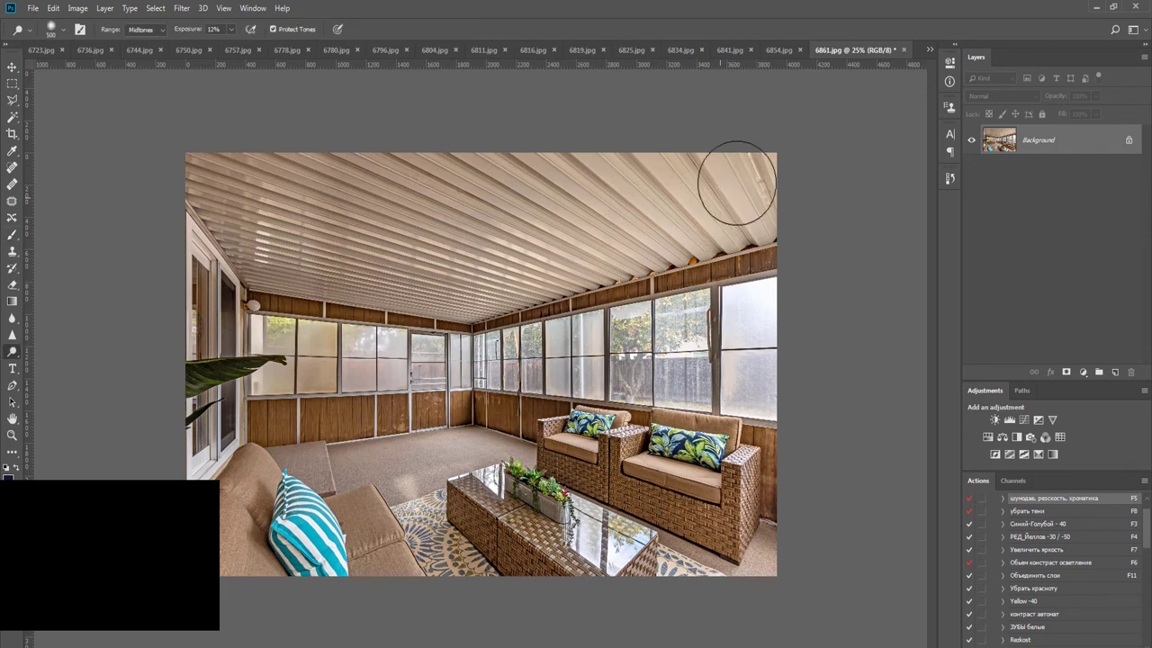
pyautogui.moveTo(201, 181)
pyautogui.mouseDown()
pyautogui.moveTo(668, 159)
pyautogui.moveTo(761, 149)
pyautogui.mouseUp()
pyautogui.press('[')
pyautogui.press('[')
pyautogui.press('[')
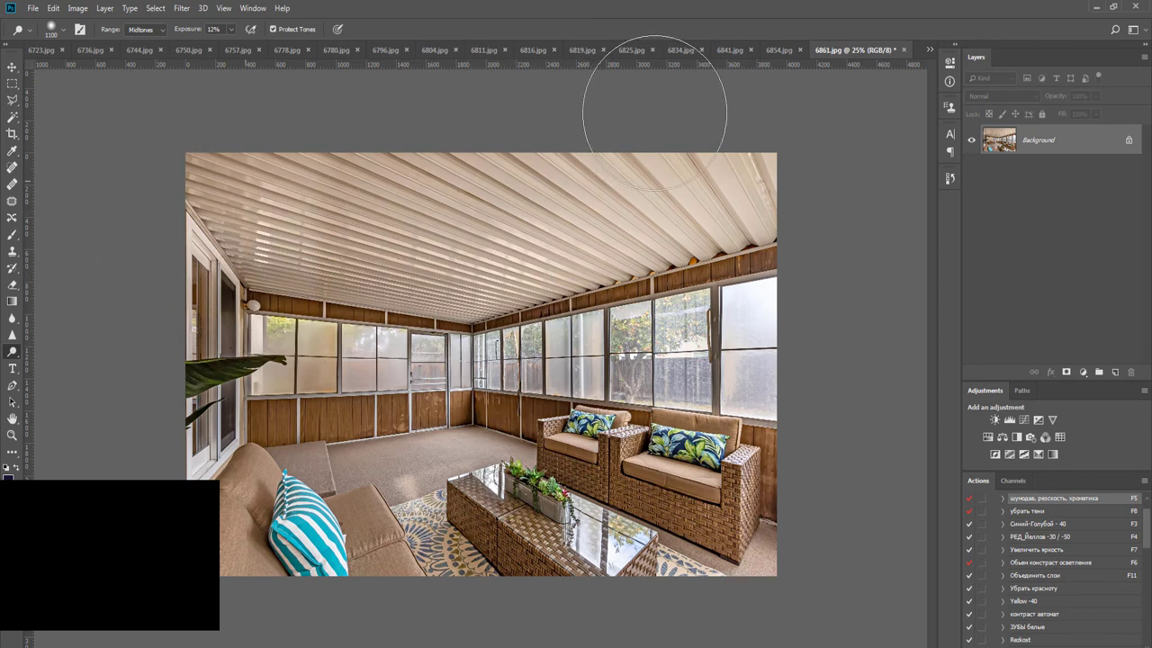
pyautogui.hotkey('ctrl', 'w')
pyautogui.press('Return')
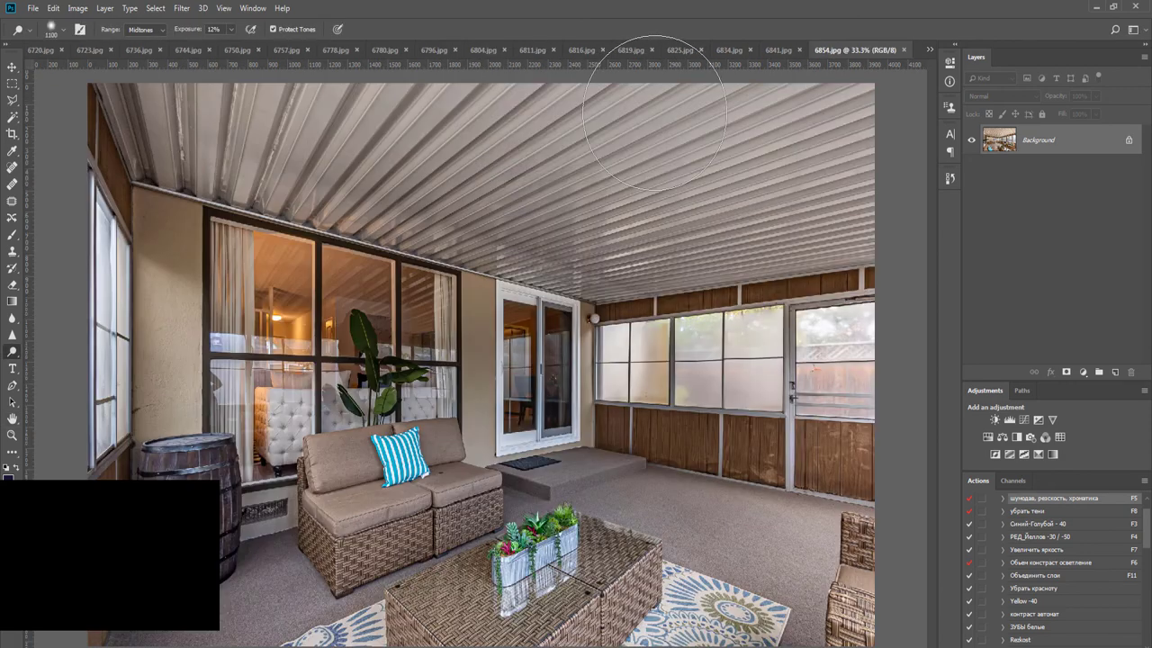
# Lift the shadows of 6854.jpg with the "убрать тени" action on a Background duplicate, tighten the Levels black and white inputs and merge
pyautogui.hotkey('ctrl', 'j')
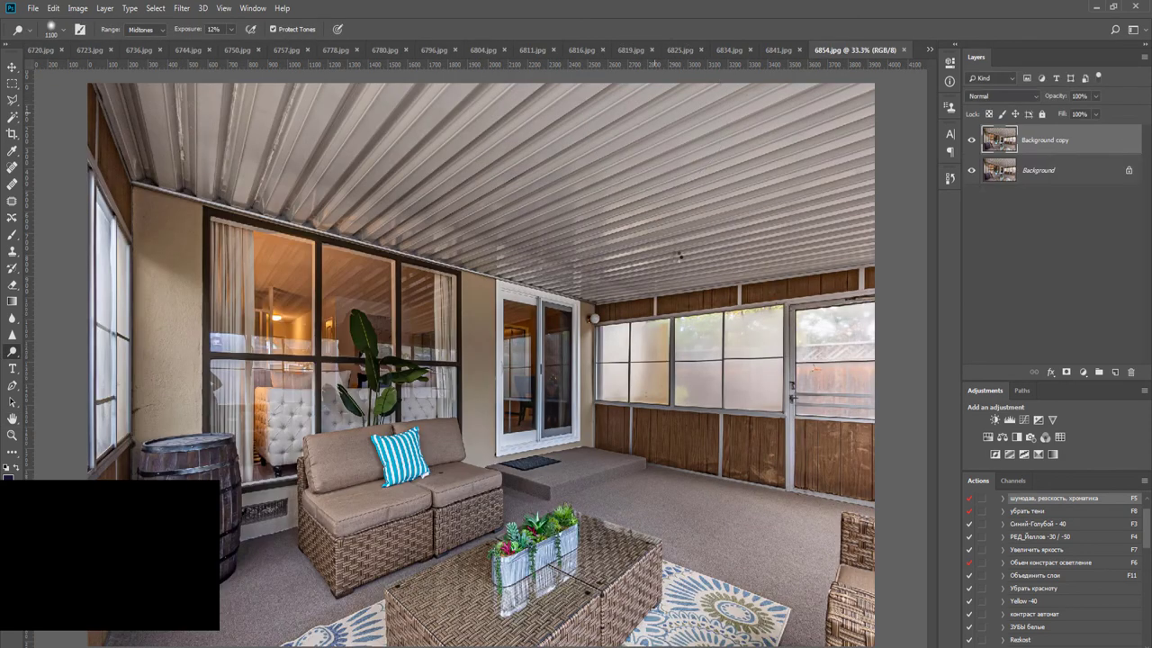
pyautogui.press('F8')
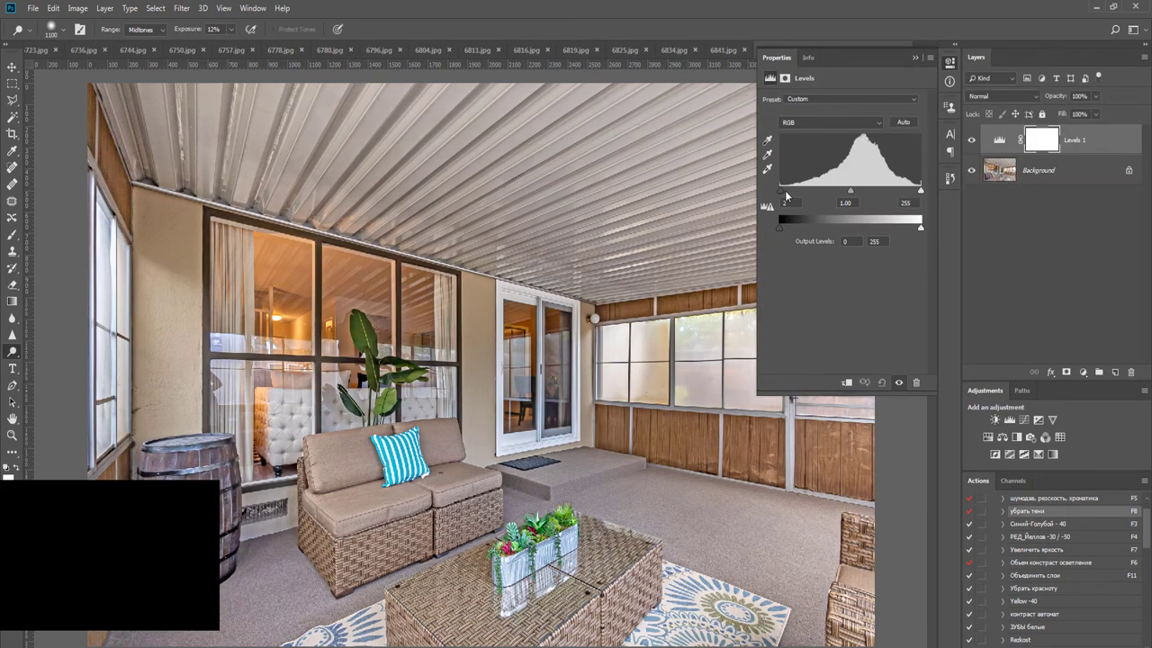
pyautogui.moveTo(784, 190); pyautogui.dragTo(793, 192)
pyautogui.moveTo(921, 191); pyautogui.dragTo(908, 192)
pyautogui.hotkey('ctrl', 'e')
pyautogui.click(951, 65)
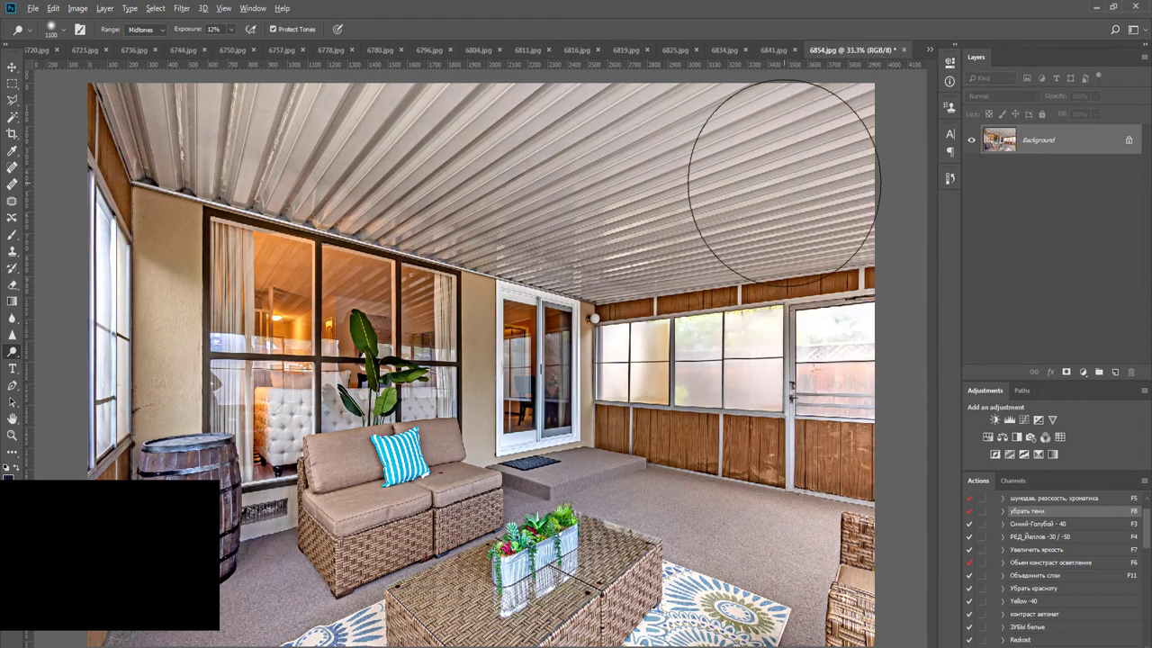
# Run the "шумодав, резкость, хроматика" action on 6854.jpg, and save and close the file
pyautogui.scroll(-4, 797, 179)
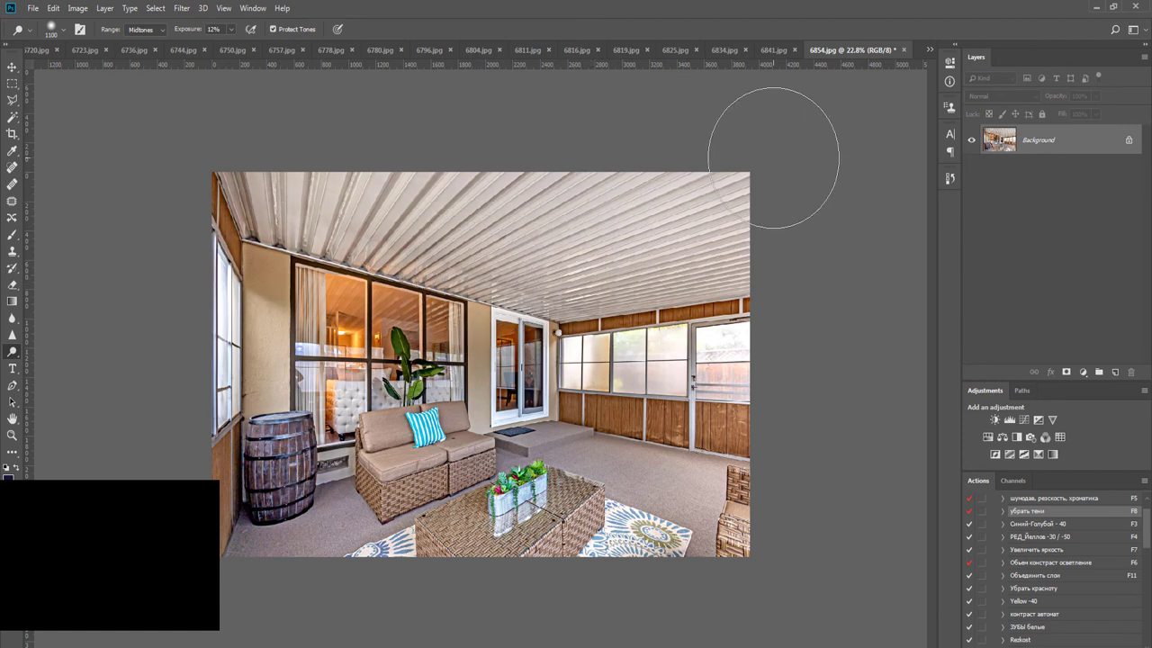
pyautogui.press('F5')
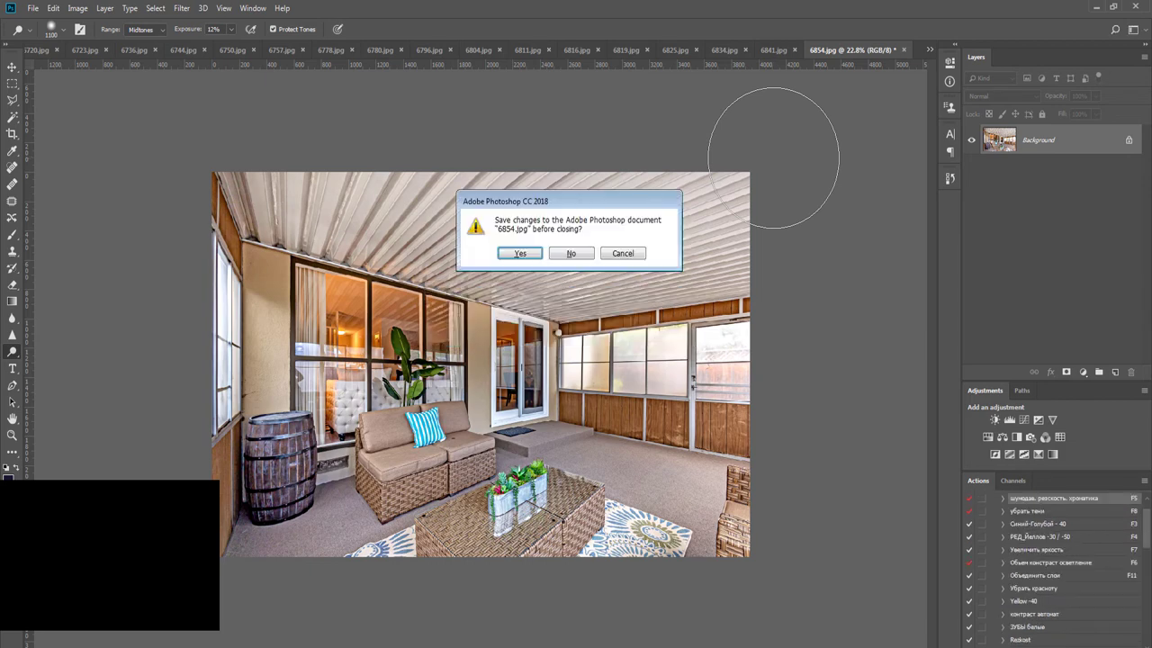
pyautogui.press('Return')
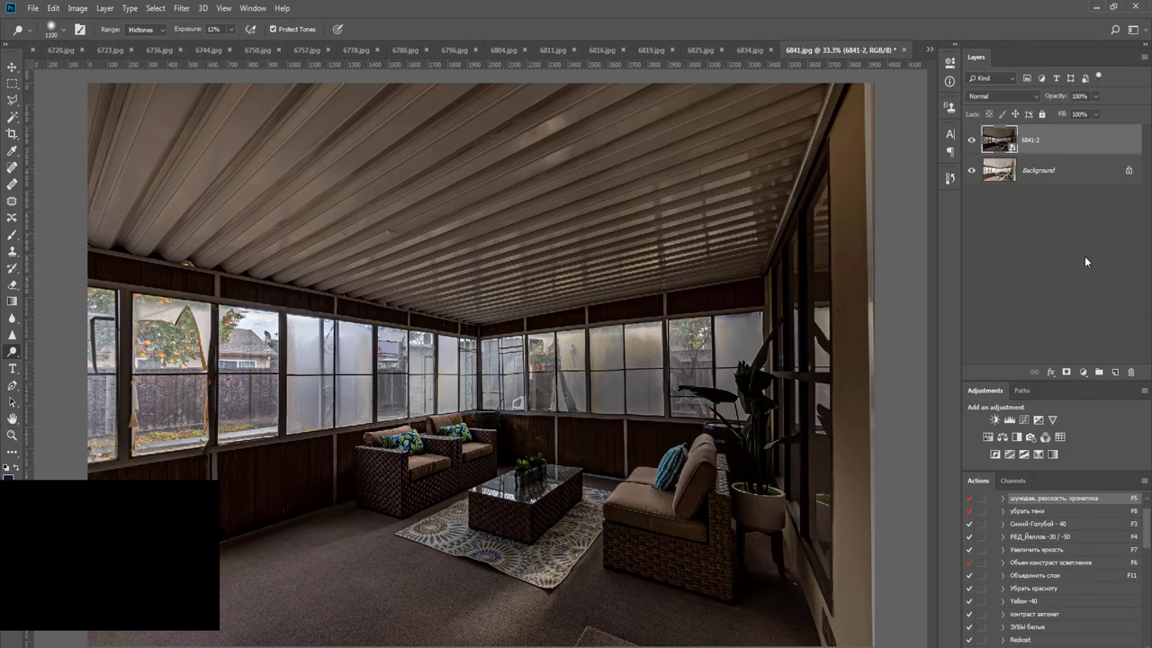
# Hide the 6841-2 layer with a black mask and reveal it over the windows and floor using 700 and 1000 px white brushes at 33% opacity
pyautogui.keyDown('alt'); pyautogui.click(1066, 371); pyautogui.keyUp('alt')
pyautogui.scroll(-3, 888, 375)
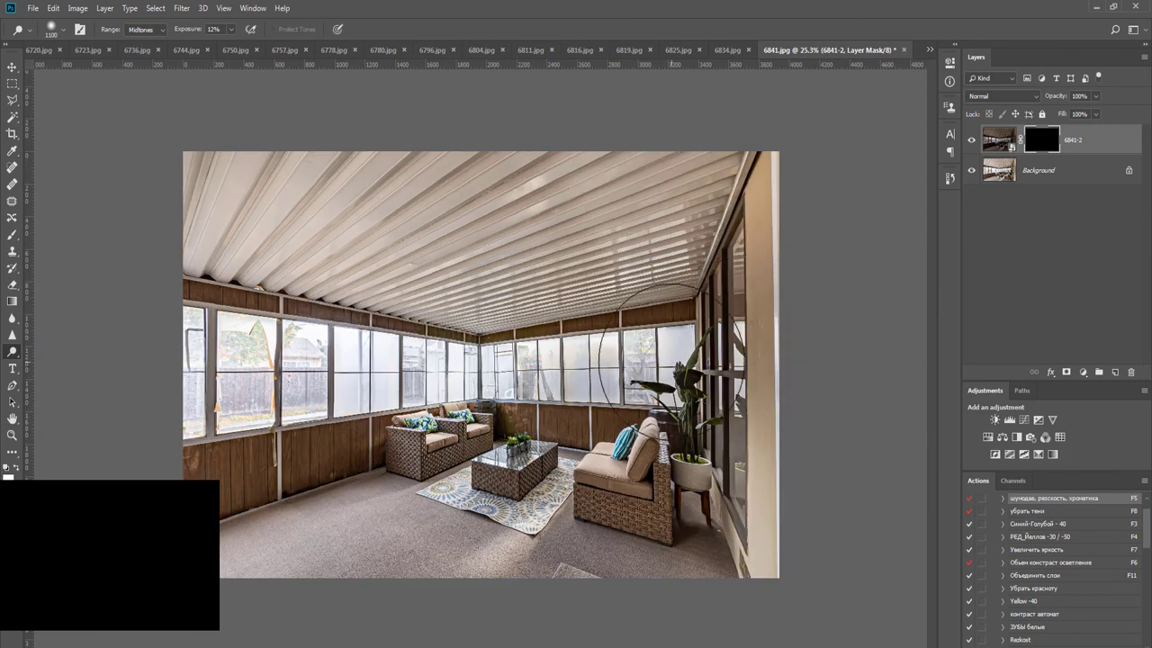
pyautogui.press('[')
pyautogui.press('[')
pyautogui.press('[')
pyautogui.press('[')
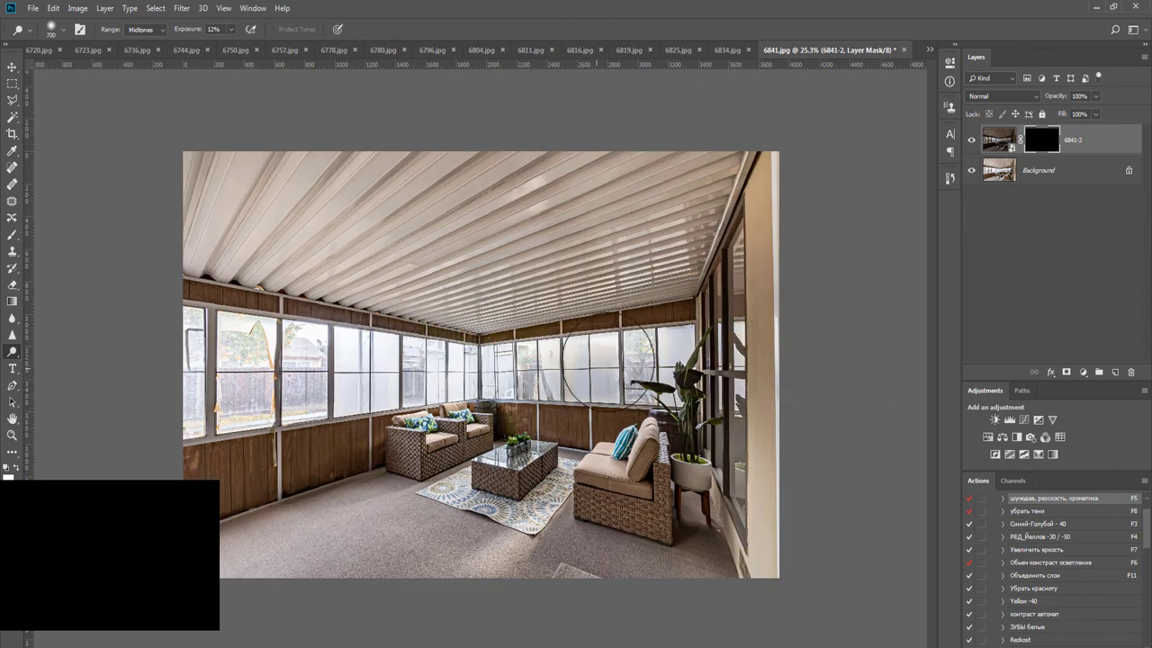
pyautogui.press('b')
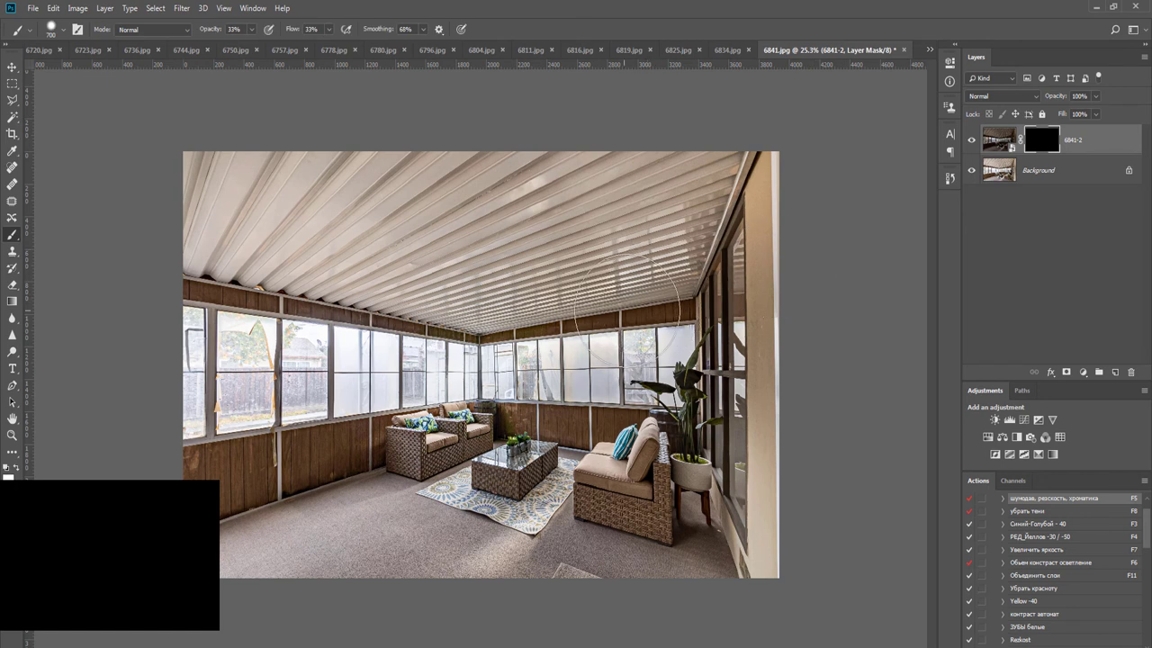
pyautogui.moveTo(652, 364)
pyautogui.mouseDown()
pyautogui.moveTo(155, 357)
pyautogui.moveTo(351, 387)
pyautogui.mouseUp()
pyautogui.press(']')
pyautogui.press(']')
pyautogui.moveTo(131, 405); pyautogui.dragTo(520, 378)
pyautogui.moveTo(314, 471)
pyautogui.mouseDown()
pyautogui.moveTo(423, 567)
pyautogui.moveTo(617, 578)
pyautogui.moveTo(537, 555)
pyautogui.moveTo(729, 606)
pyautogui.mouseUp()
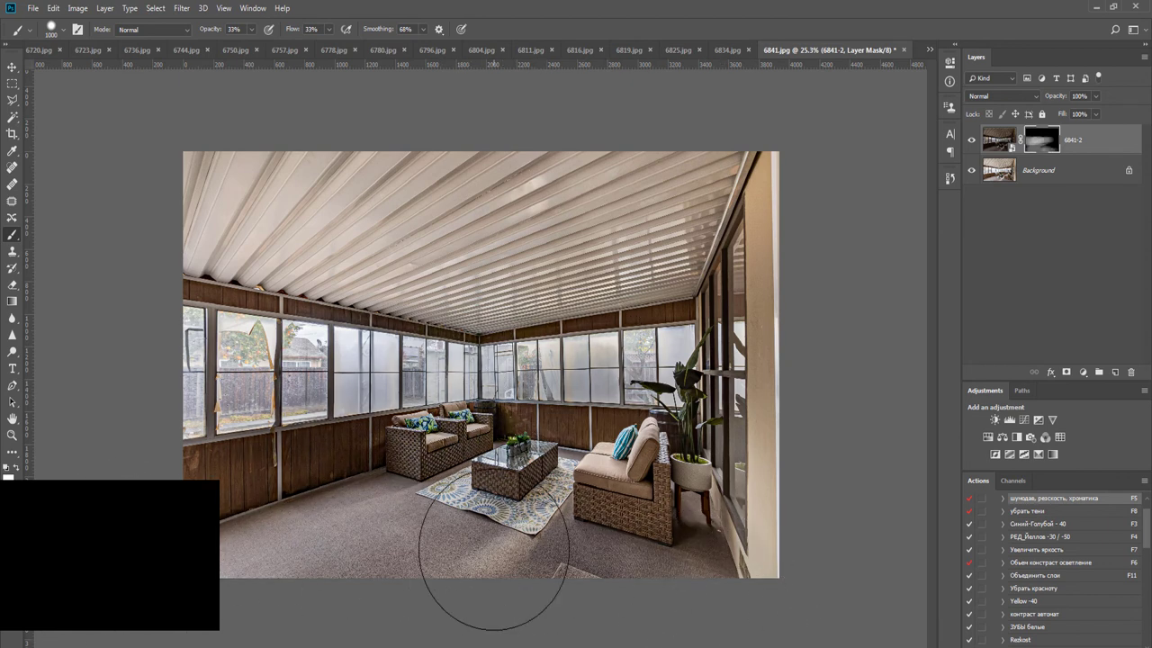
# Merge the 6841-2 layer down and lift the shadows with the "убрать тени" action, blended at about 65% opacity
pyautogui.press('F11')
pyautogui.press('F8')
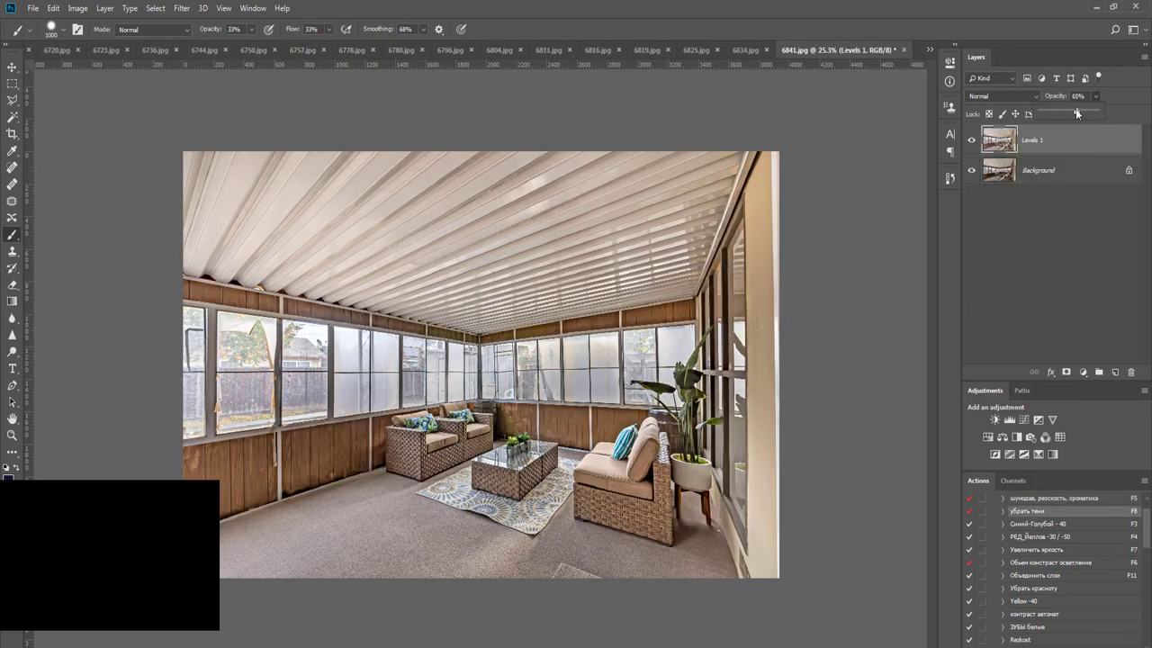
# Brighten the midtones of the sunroom in 6841.jpg using a 1600 px Dodge brush at 12% exposure
pyautogui.scroll(-3, 545, 267)
pyautogui.press('o')
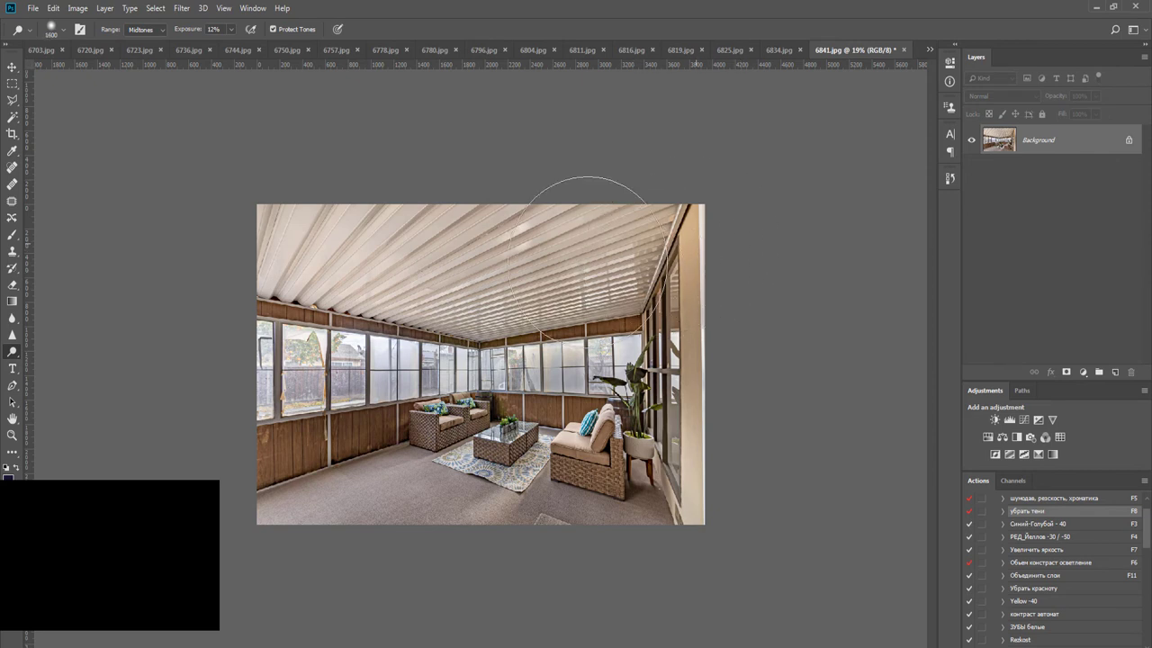
pyautogui.press(']')
pyautogui.press(']')
pyautogui.press(']')
pyautogui.press(']')
pyautogui.press(']')
pyautogui.press(']')
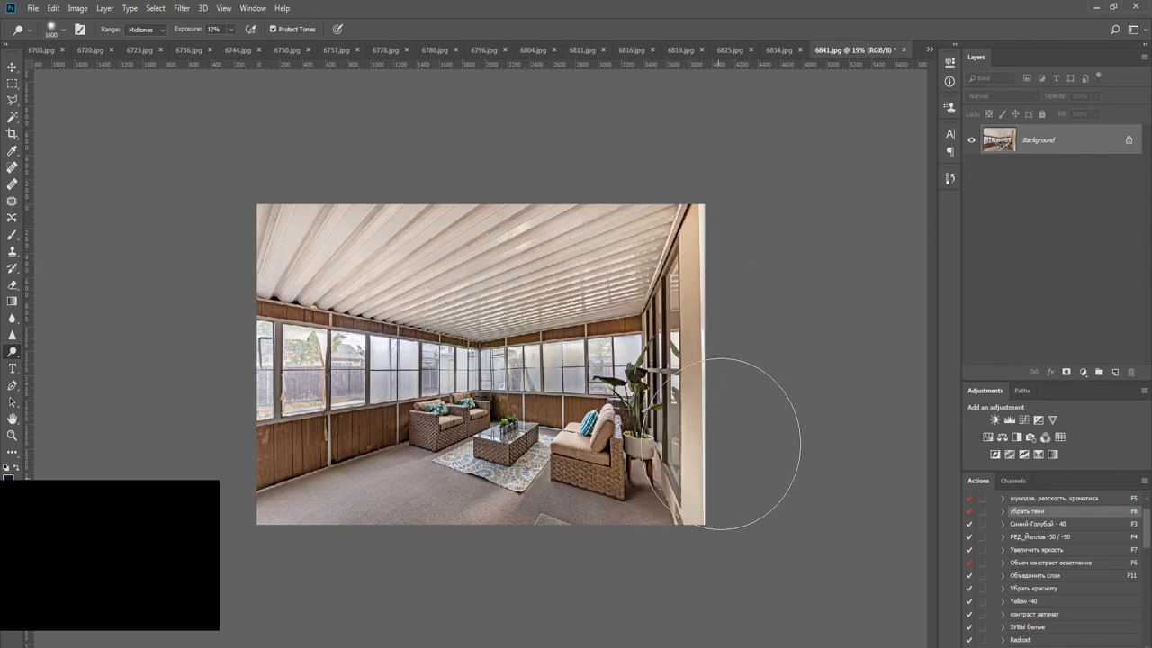
# Apply the "шумодав, резкость, хроматика" action to 6841.jpg, and save and close it
pyautogui.press('F5')
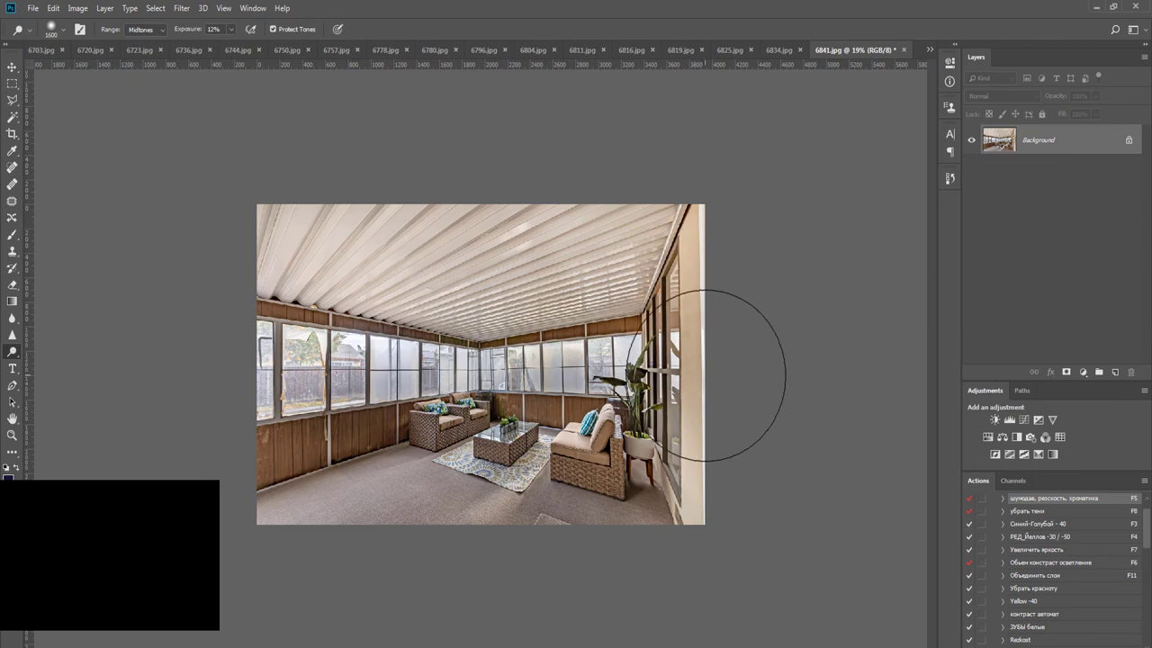
pyautogui.hotkey('ctrl', 'w')
pyautogui.press('Return')
pyautogui.press('Return')
pyautogui.press('v')
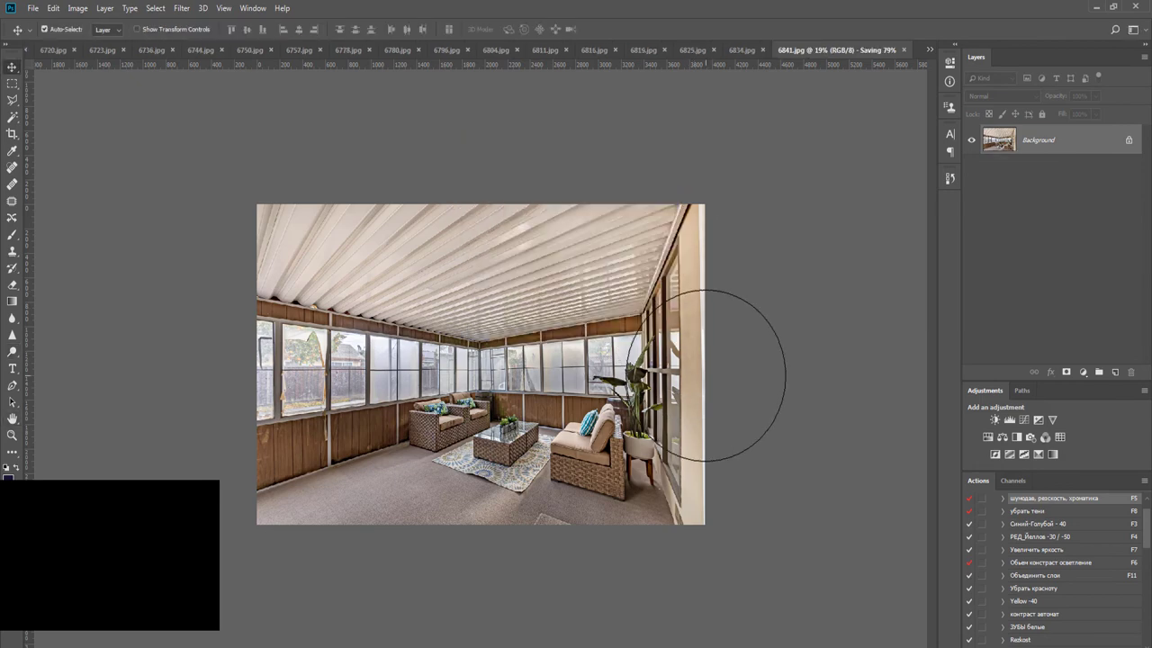
# Process 6834.jpg with the "убрать тени" and "шумодав, резкость, хроматика" actions
pyautogui.scroll(-3, 716, 383)
pyautogui.press('F5')
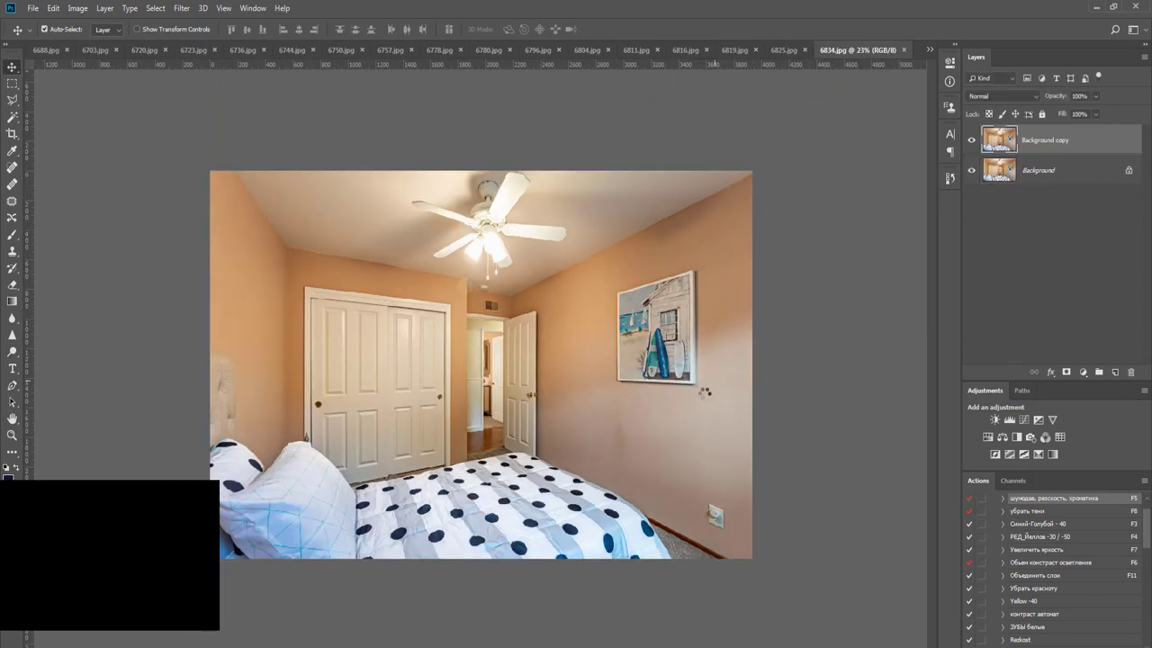
pyautogui.press('F8')
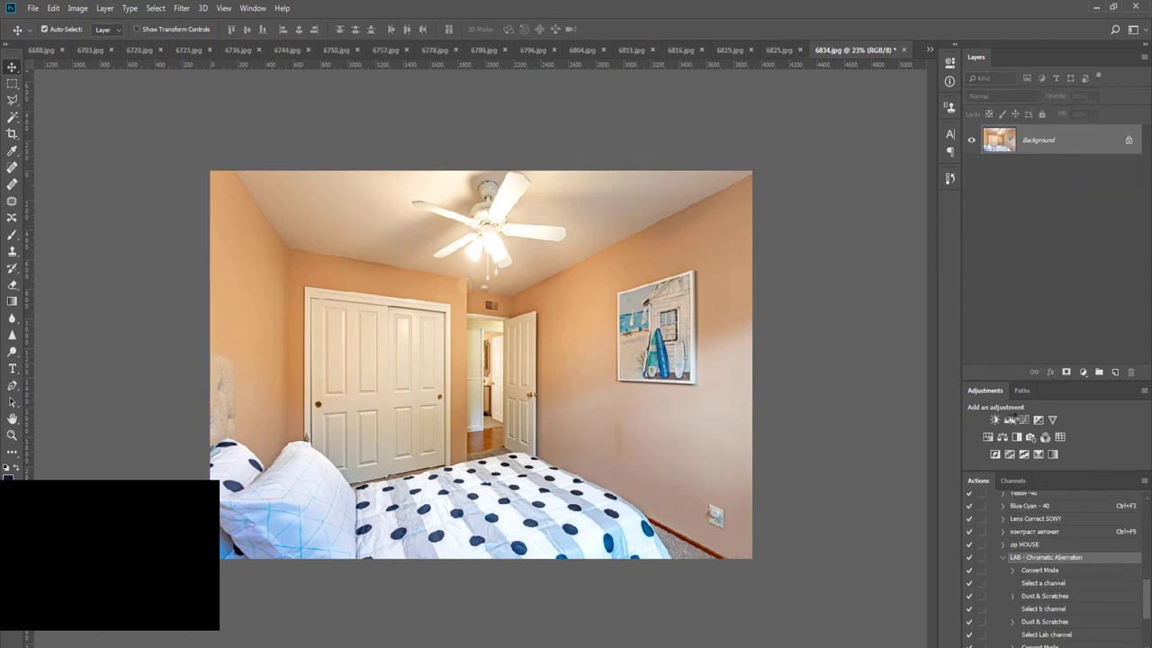
# Add a Levels layer and a Curves layer to 6834.jpg, brightening the curve at input 134 to output 146
pyautogui.click(1009, 421)
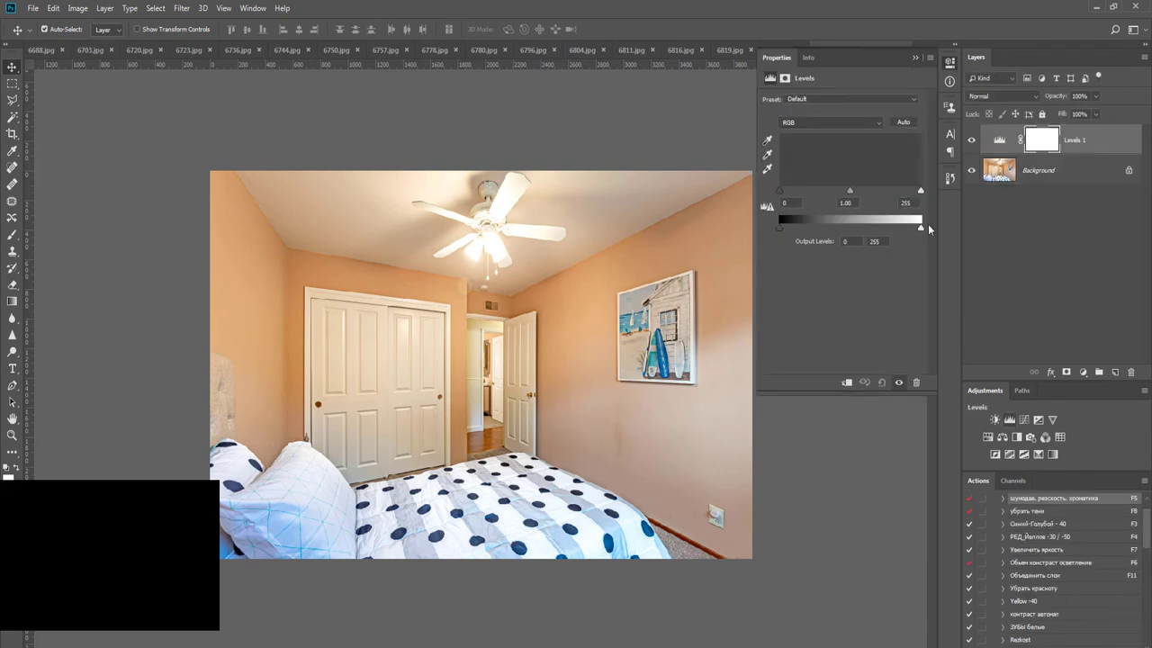
pyautogui.click(1031, 421)
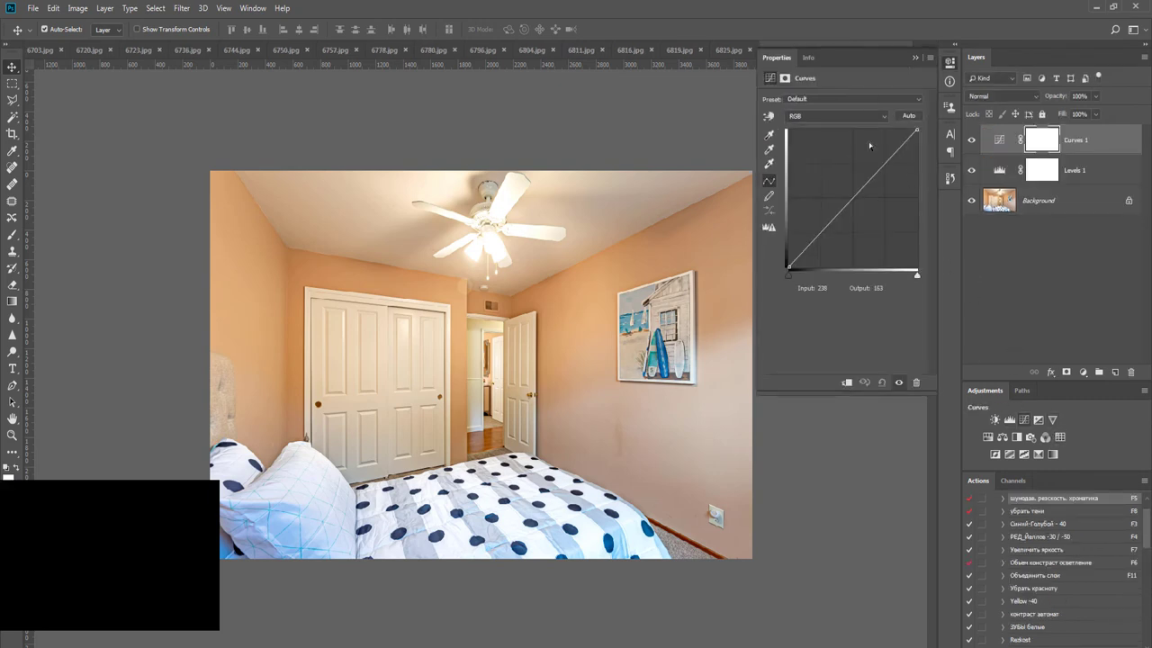
pyautogui.moveTo(851, 199); pyautogui.dragTo(856, 189)
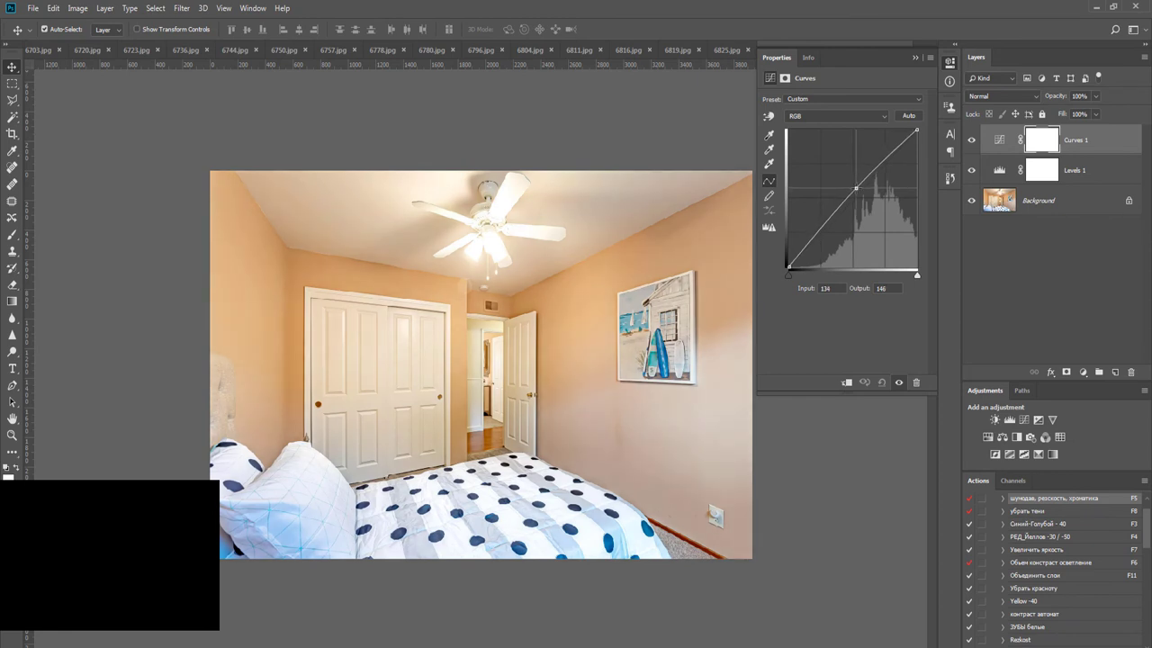
# Mask the Curves brightening off the bed using a 1000 px black brush at 33% opacity, and merge the layers
pyautogui.press('b')
pyautogui.press('x')
pyautogui.moveTo(548, 542); pyautogui.dragTo(381, 564)
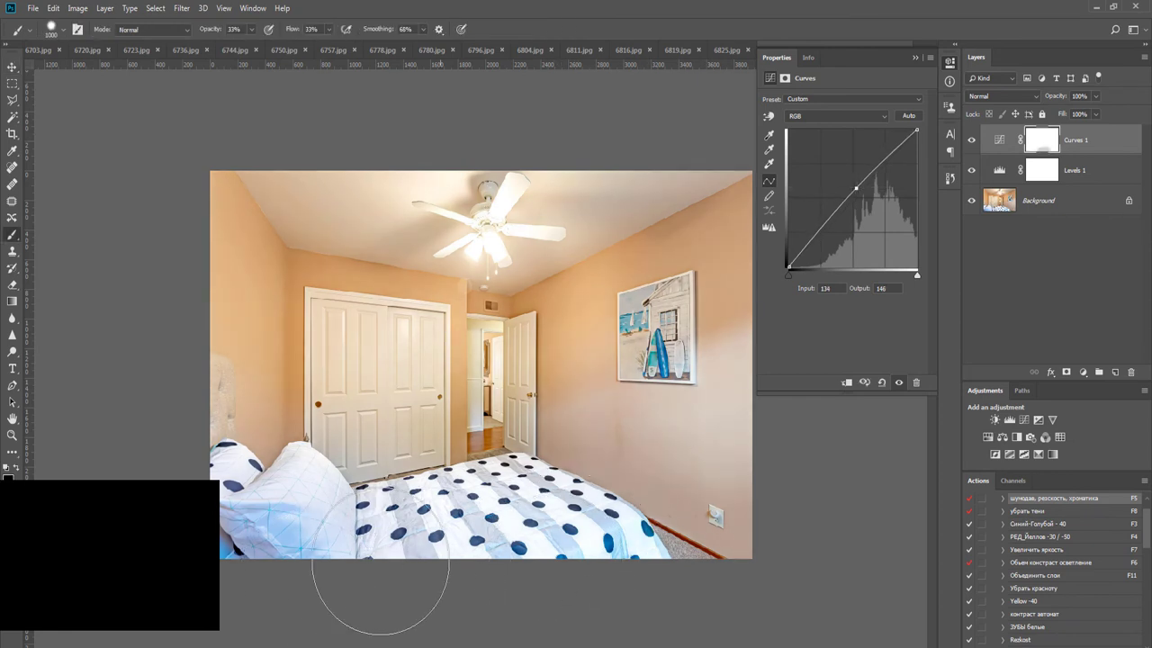
pyautogui.moveTo(460, 562)
pyautogui.mouseDown()
pyautogui.moveTo(496, 578)
pyautogui.moveTo(521, 565)
pyautogui.moveTo(598, 580)
pyautogui.moveTo(618, 603)
pyautogui.mouseUp()
pyautogui.press('F11')
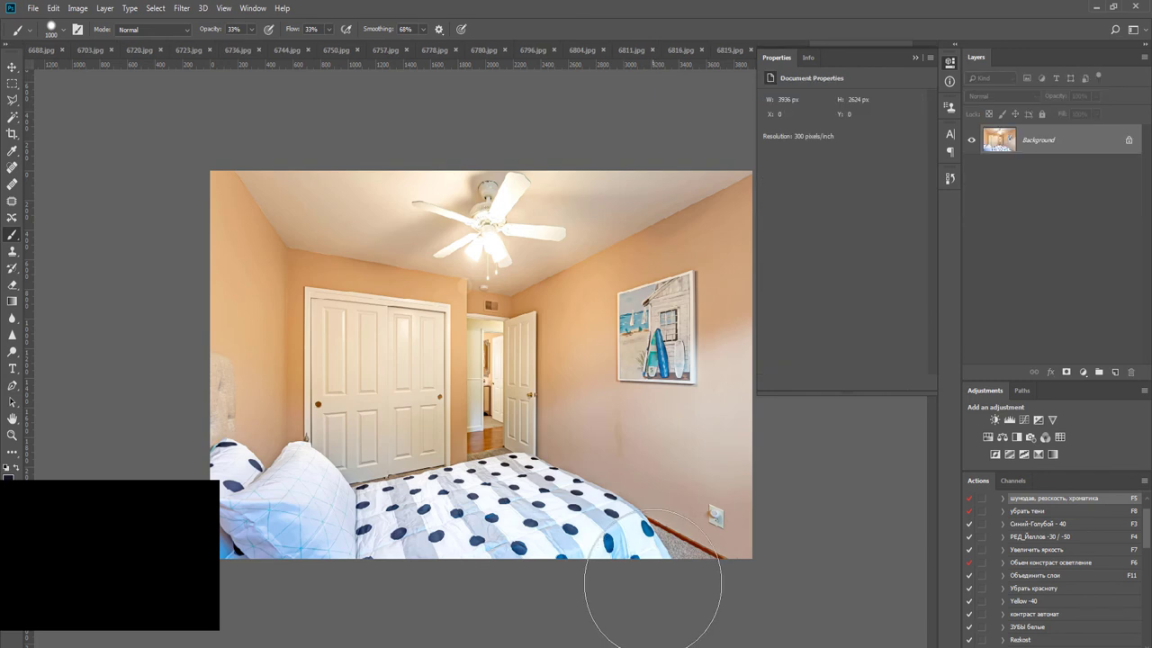
# Reduce the orange cast of 6834.jpg with the "РЕД_Йеллов -30 / -50" action at lowered opacity and merge the layers
pyautogui.press('F4')
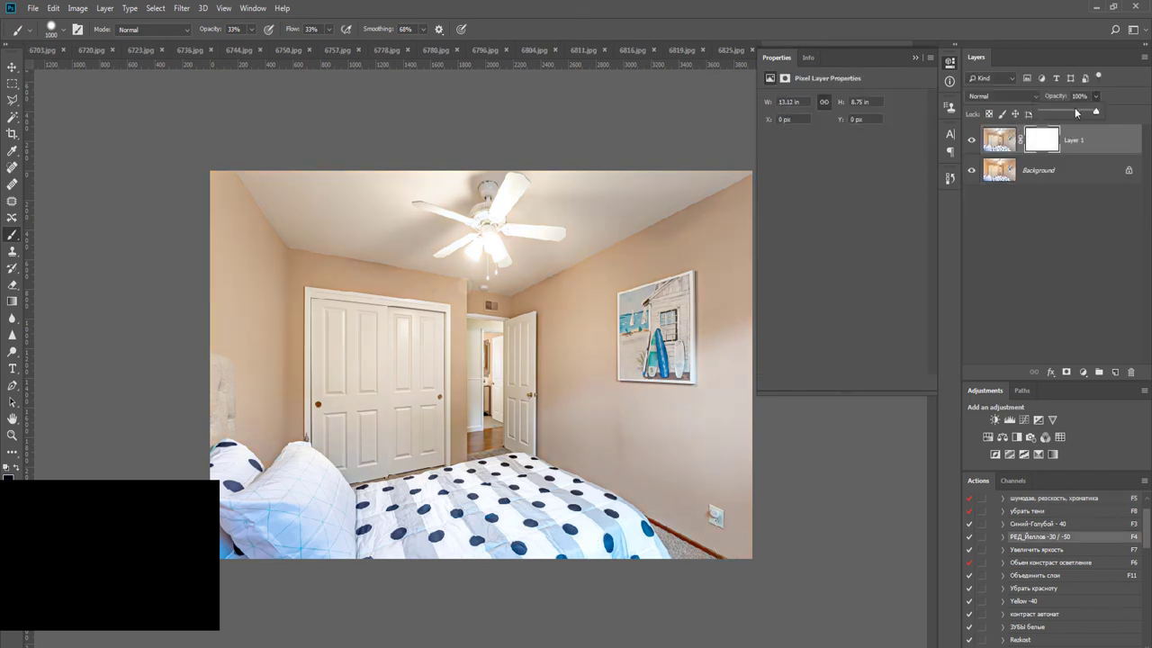
pyautogui.press('F11')
# Brighten the bedroom's midtones with a 1600 px Dodge brush at 12% exposure and finish 6834.jpg with the "шумодав, резкость, хроматика" action
pyautogui.press('o')
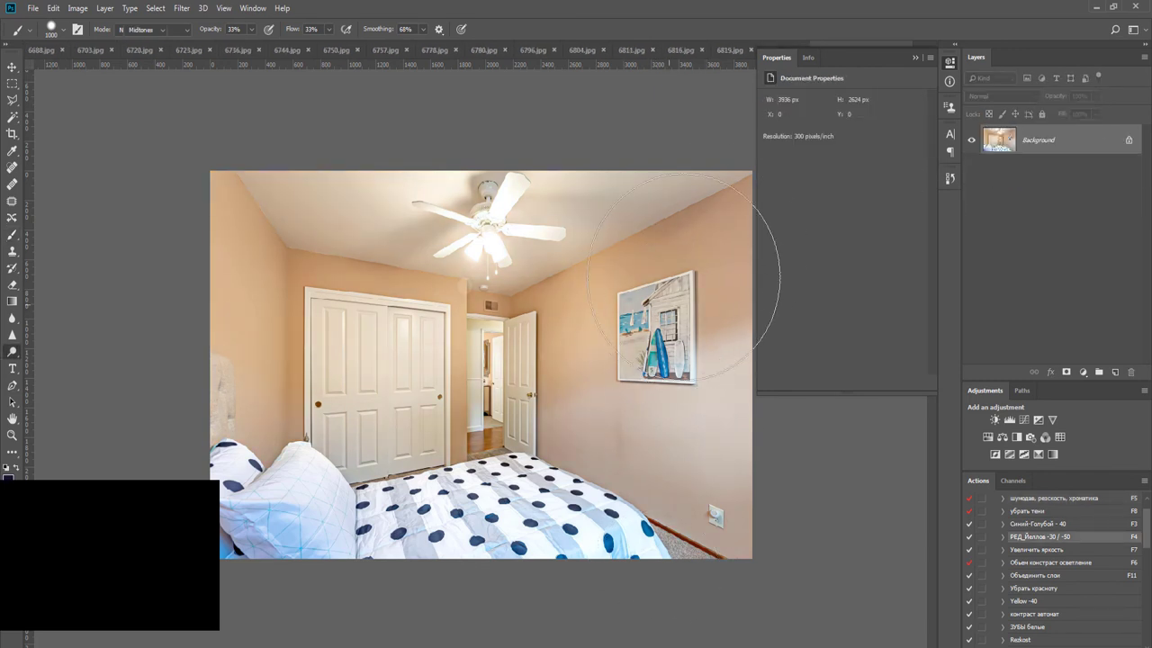
pyautogui.click(948, 67)
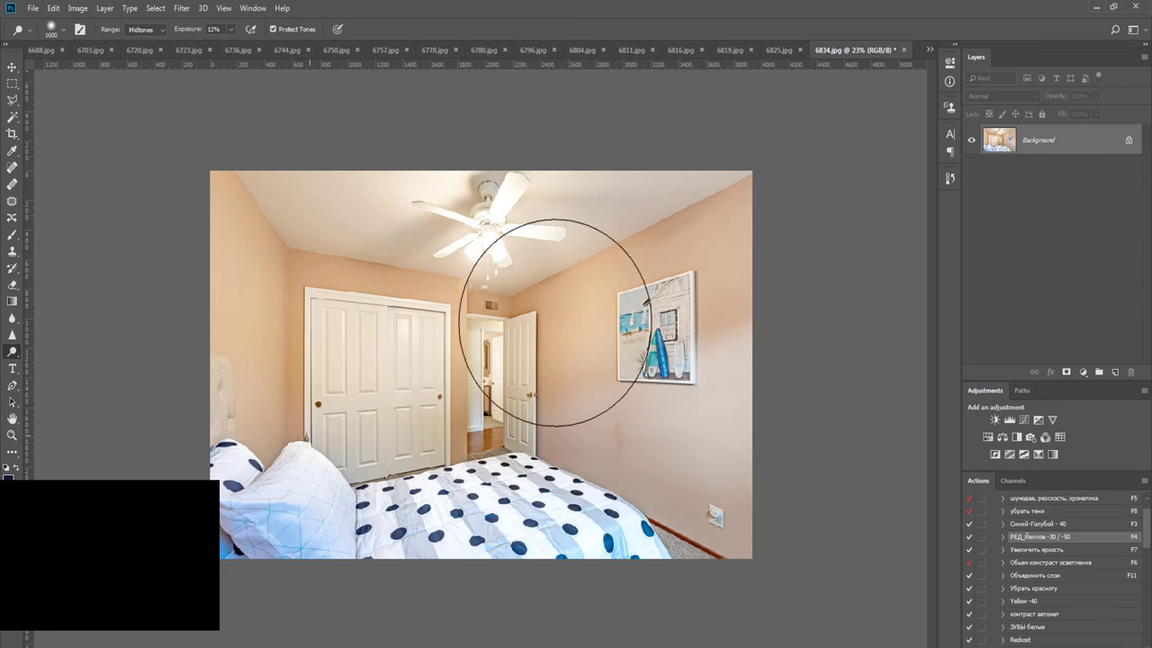
pyautogui.press('F5')
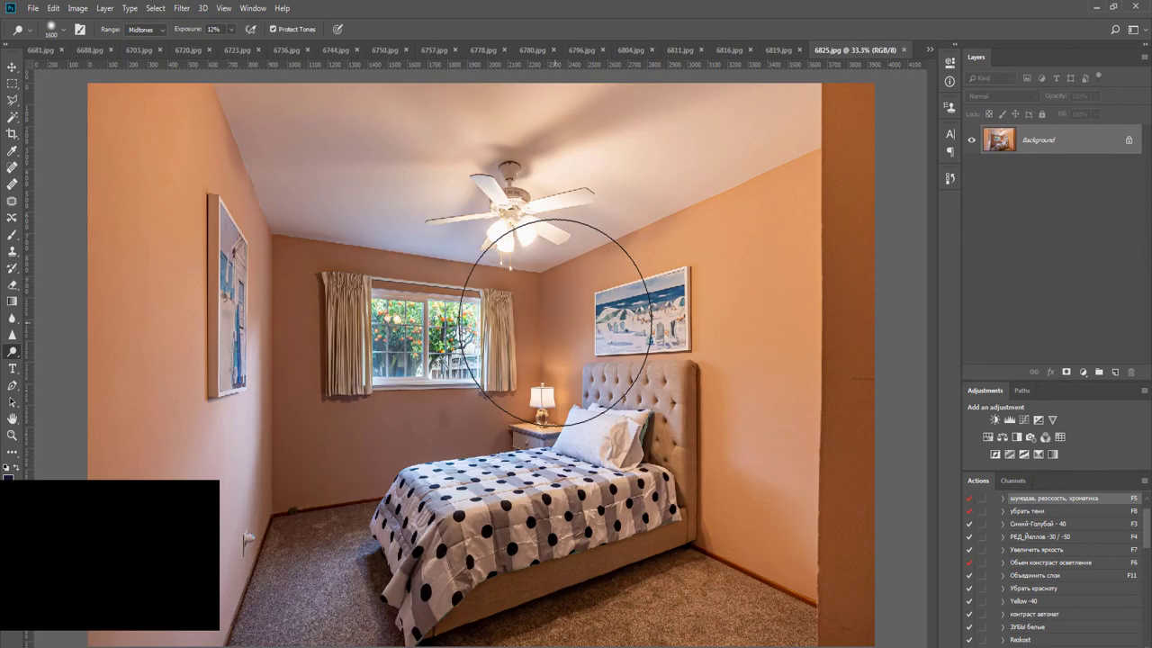
# Lift the shadows of 6825.jpg with "убрать тени" and reduce its orange cast with "РЕД_Йеллов -30 / -50" at about 65% opacity, merging each result
pyautogui.press('F5')
pyautogui.hotkey('ctrl', 'e')
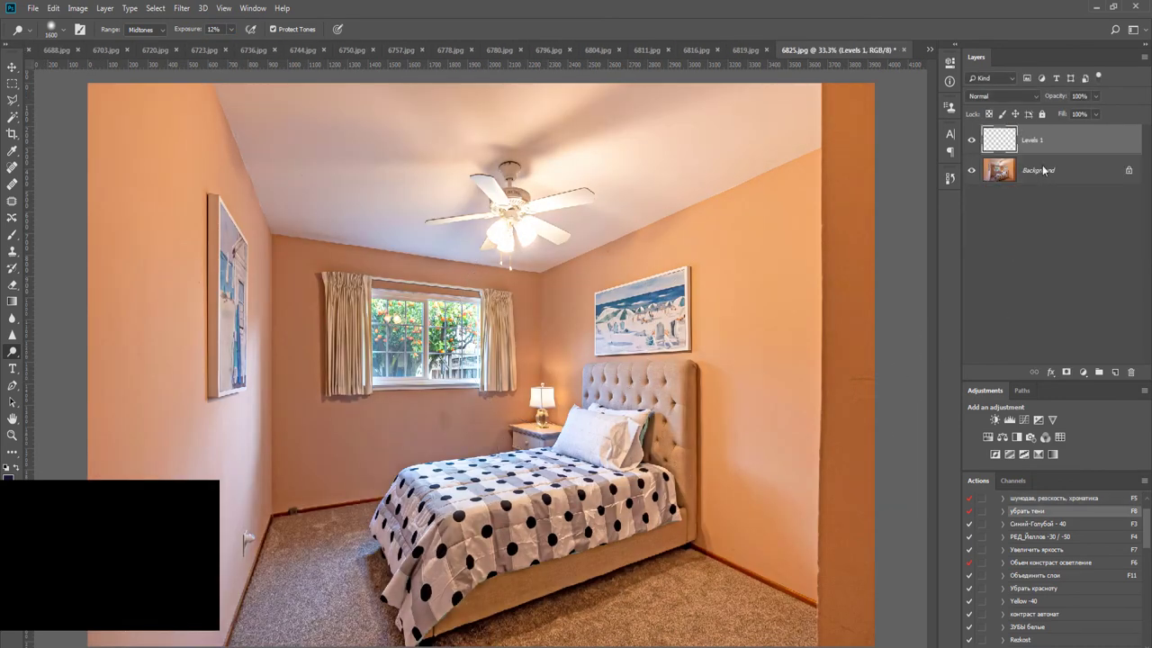
pyautogui.press('F4')
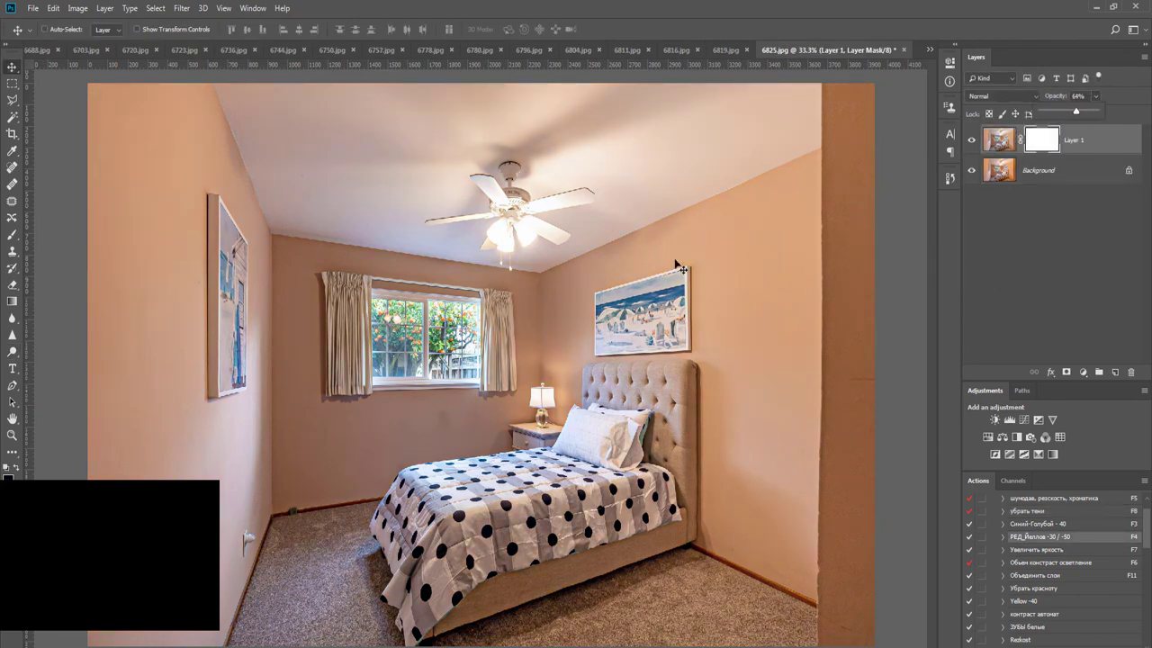
pyautogui.hotkey('ctrl', 'e')
# Brighten the midtones of 6825.jpg with a 1600 px Dodge brush at 12% exposure and run "шумодав, резкость, хроматика"
pyautogui.hotkey('ctrl', '-')
pyautogui.press('o')
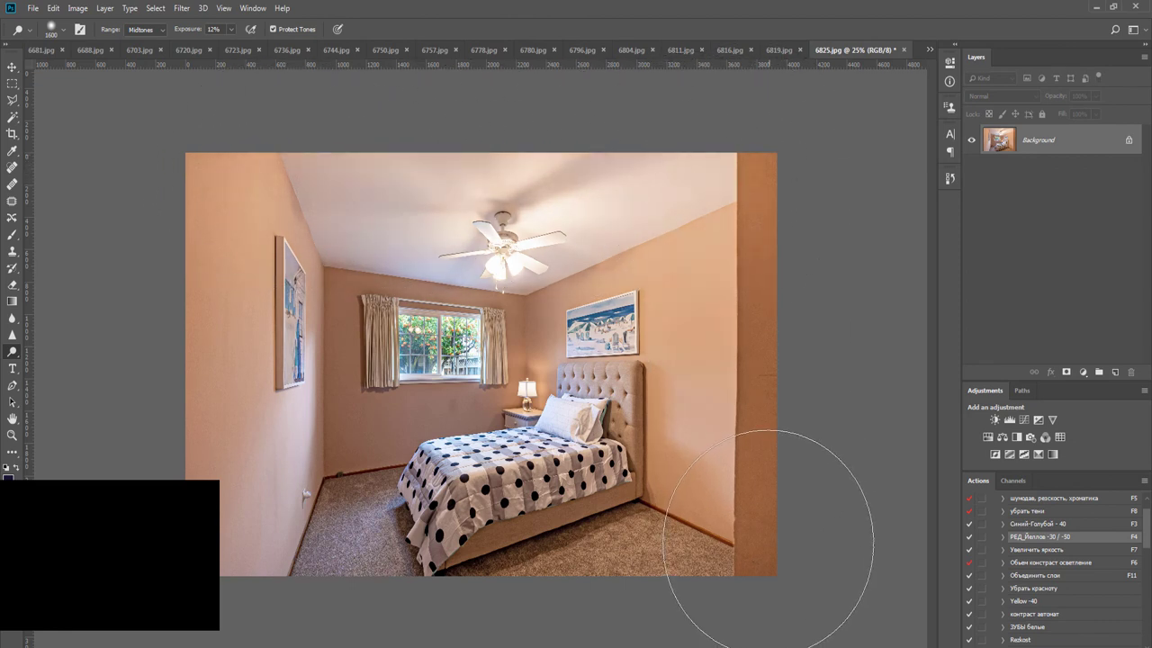
pyautogui.press('F5')
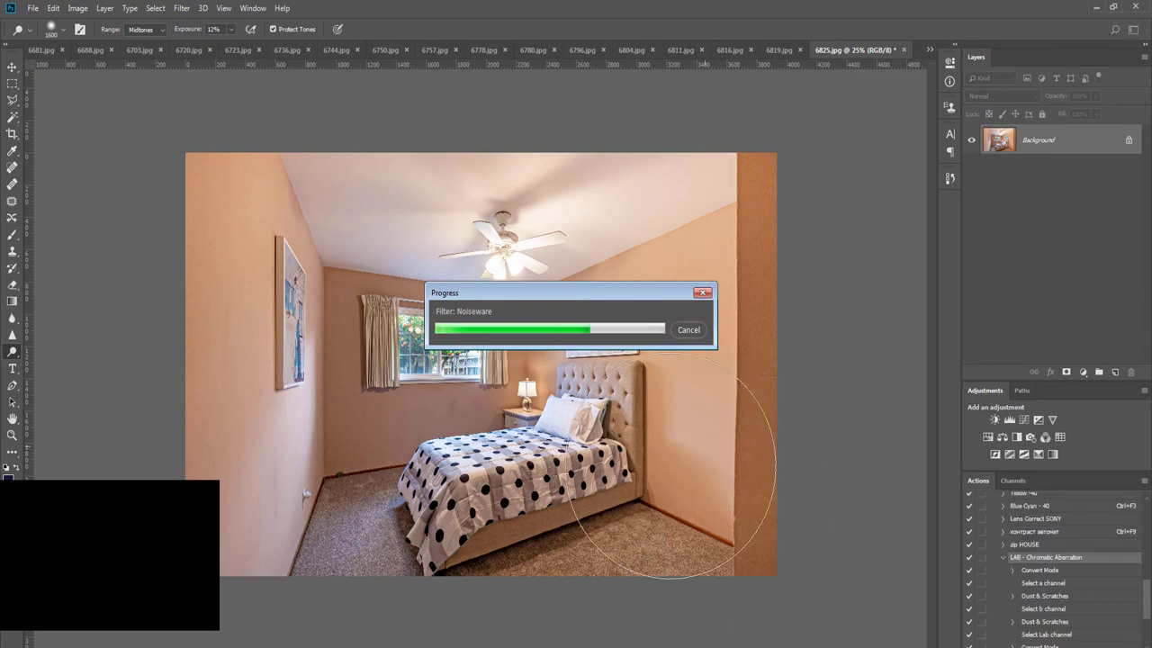
# Brighten 6825.jpg with a Curves adjustment raising input 118 to output 138, and merge it into the background
pyautogui.click(1024, 419)
pyautogui.moveTo(848, 203); pyautogui.dragTo(847, 193)
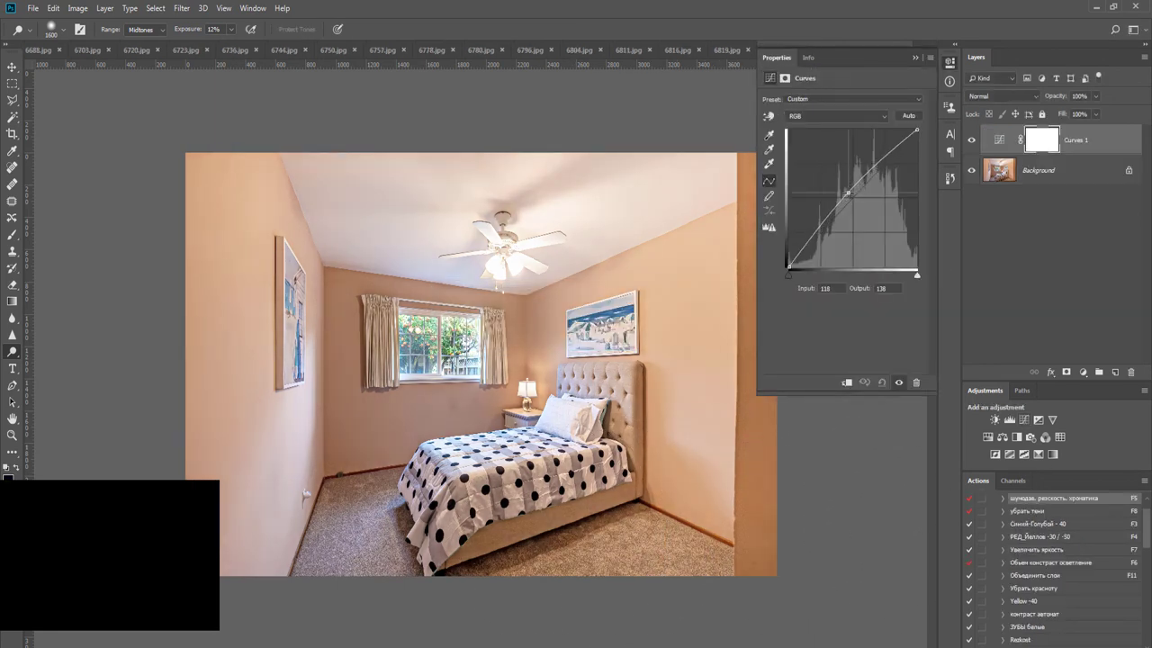
pyautogui.hotkey('ctrl', 'e')
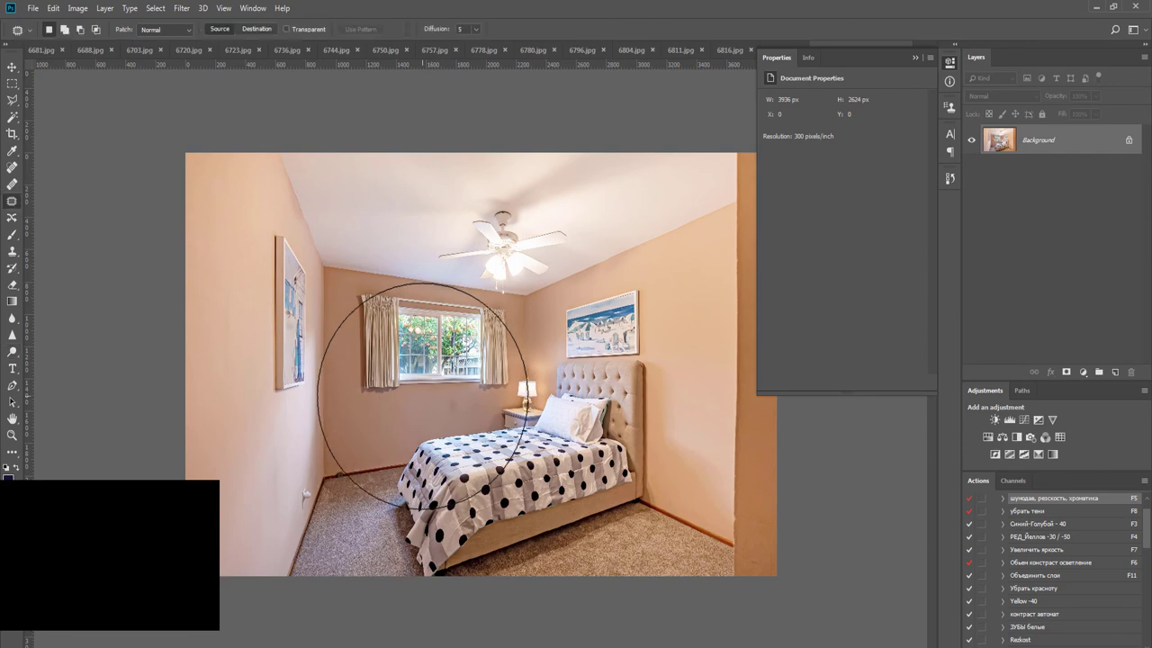
# Patch the blemish on the wall below the window, and save and close 6825.jpg
pyautogui.press('j')
pyautogui.scroll(2, 464, 413)
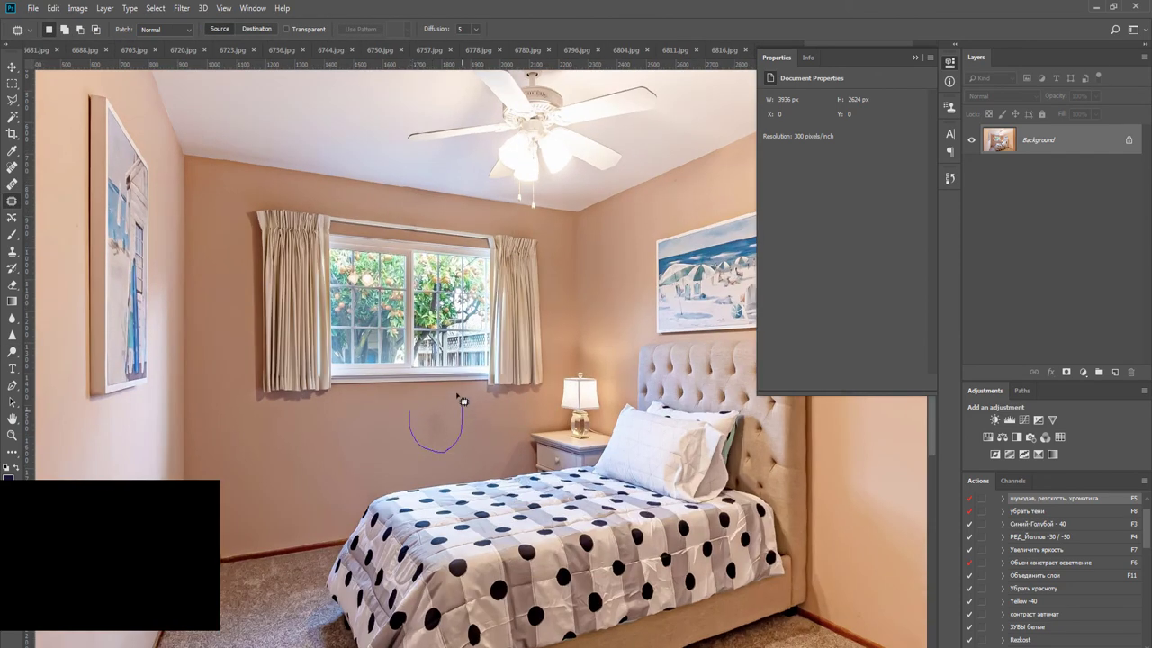
pyautogui.scroll(-2, 369, 453)
pyautogui.hotkey('ctrl', 'w')
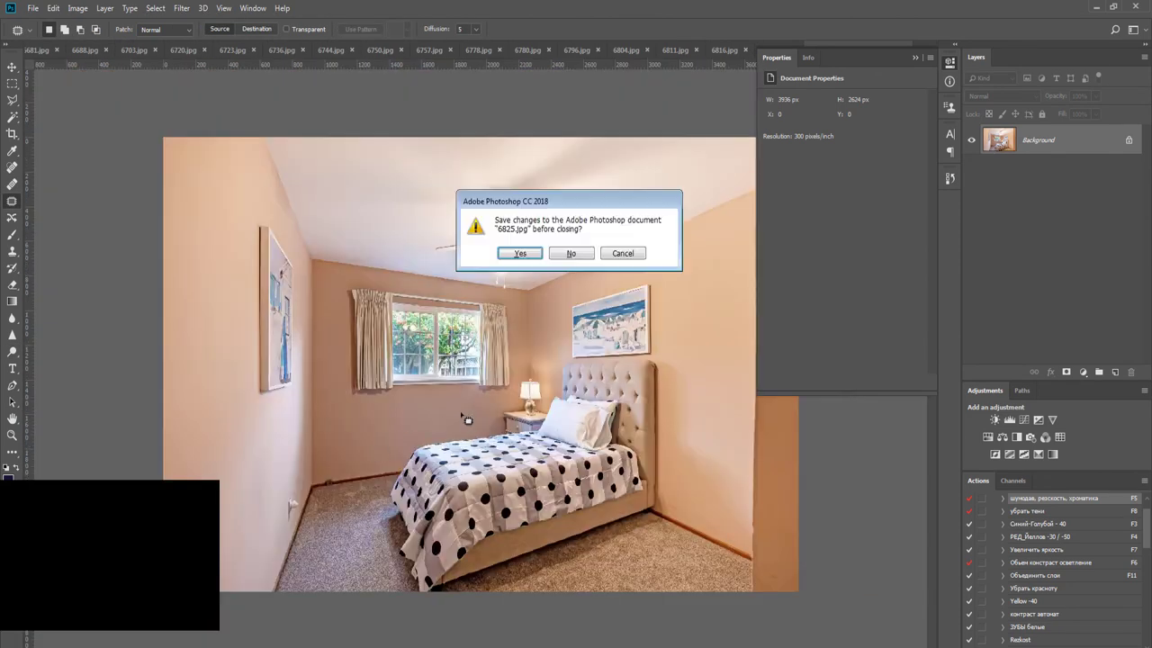
pyautogui.press('Return')
pyautogui.press('Return')
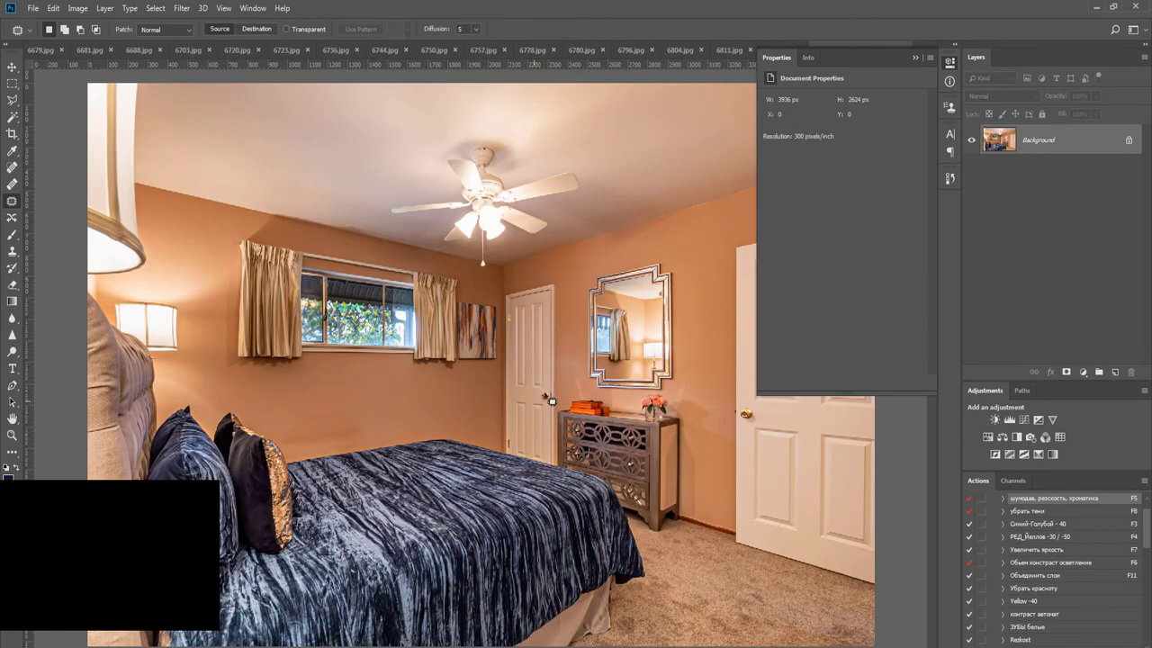
# Lift the shadows of 6819.jpg with "убрать тени" and reduce its orange cast with "РЕД_Йеллов -30 / -50" at lowered opacity
pyautogui.press('F5')
pyautogui.press('F8')
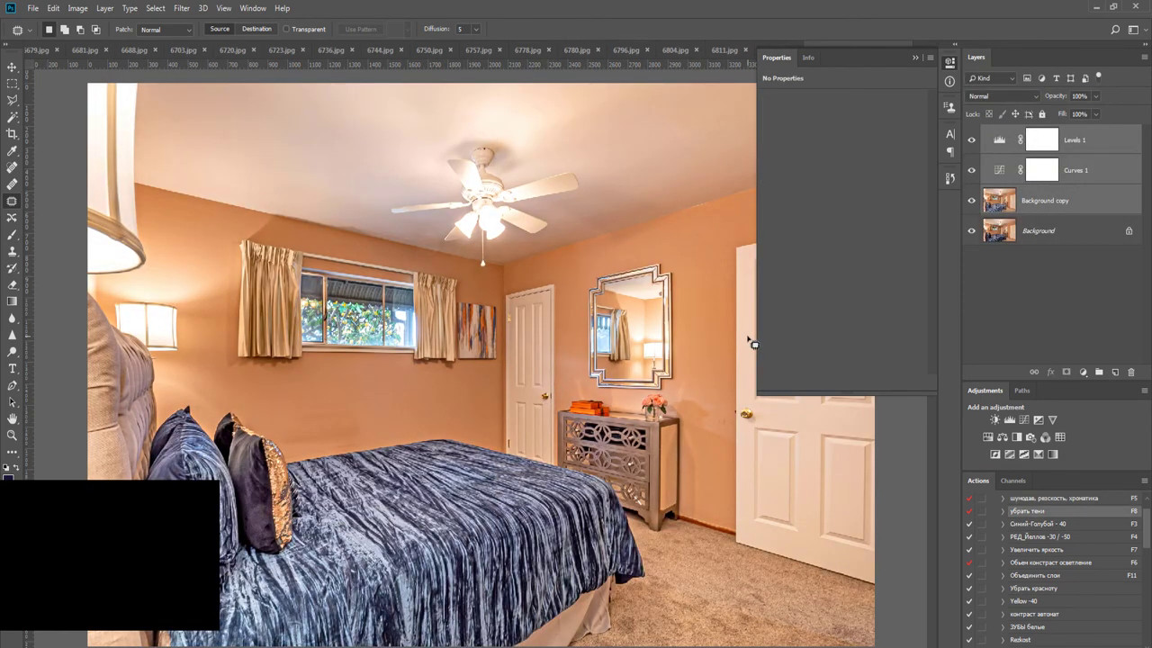
pyautogui.press('F4')
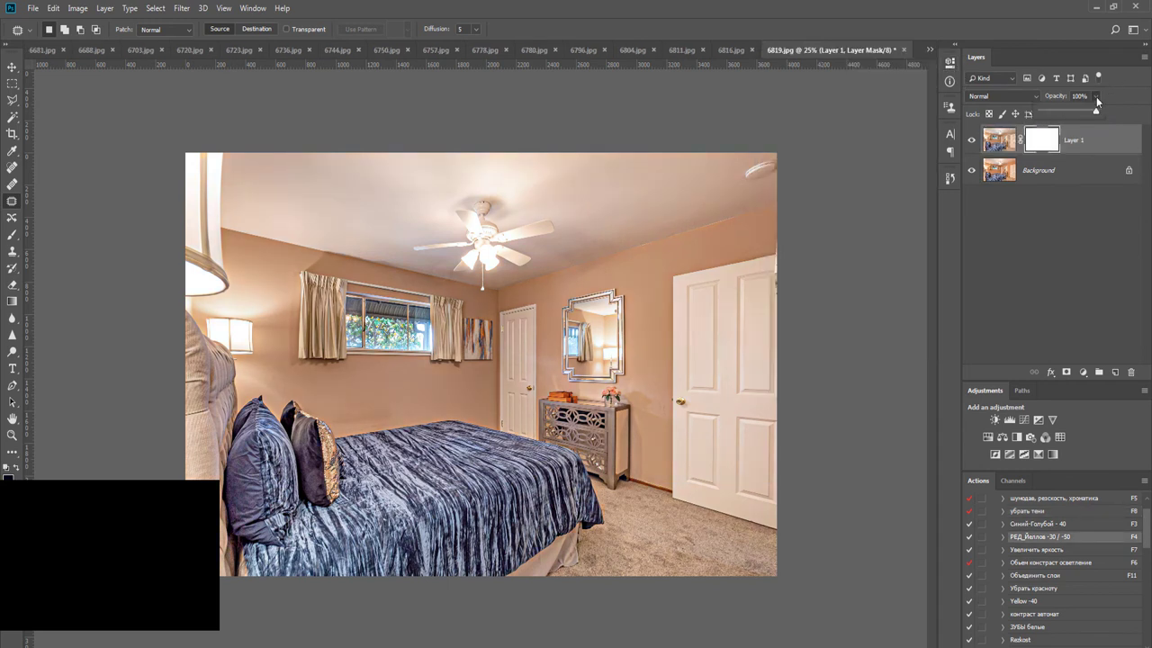
# Brighten 6819.jpg by slightly raising the midtones in a Curves adjustment, and merge all layers
pyautogui.click(1024, 419)
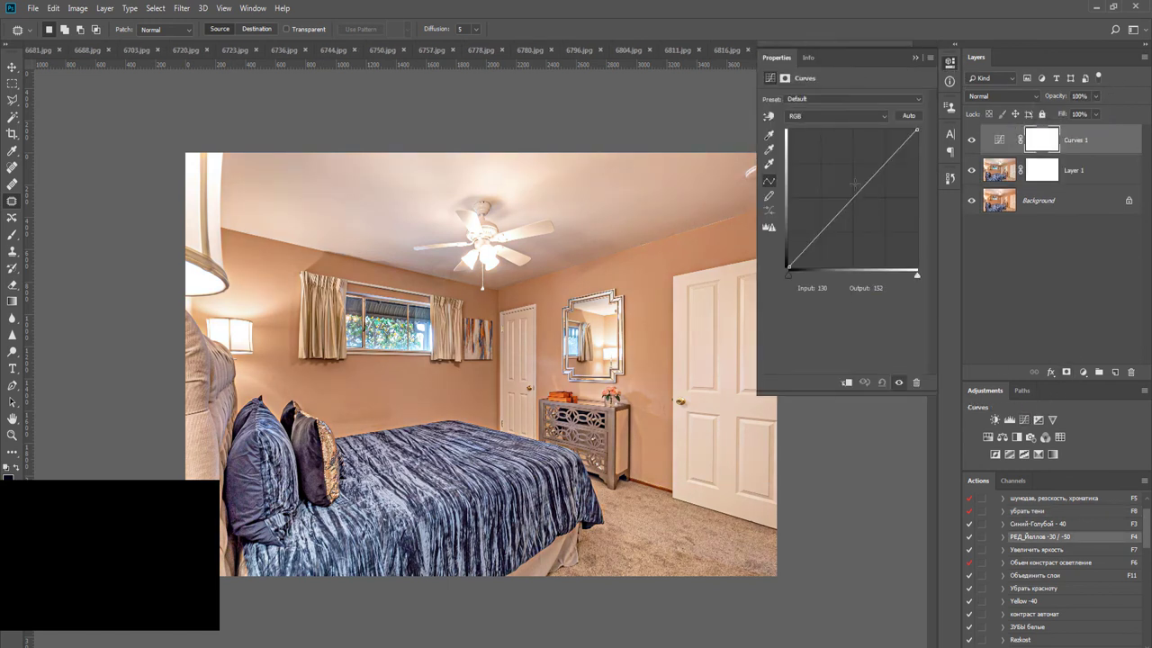
pyautogui.moveTo(854, 197); pyautogui.dragTo(854, 189)
pyautogui.press('F11')
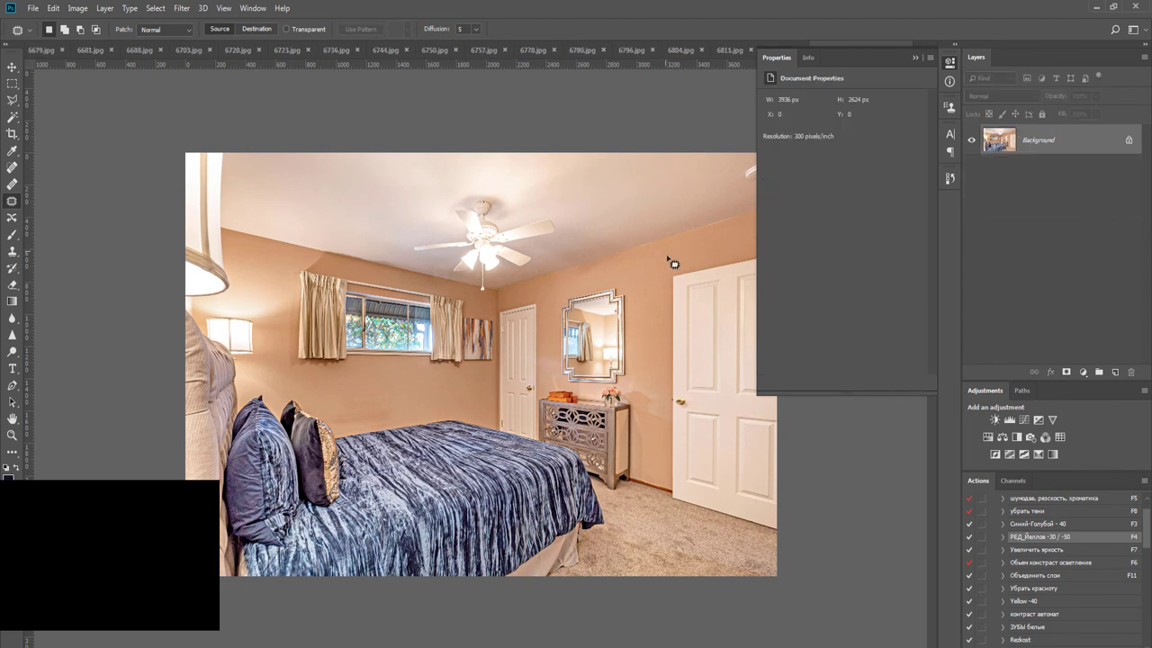
# Switch to the Dodge tool, and save and close 6819.jpg
pyautogui.press('o')
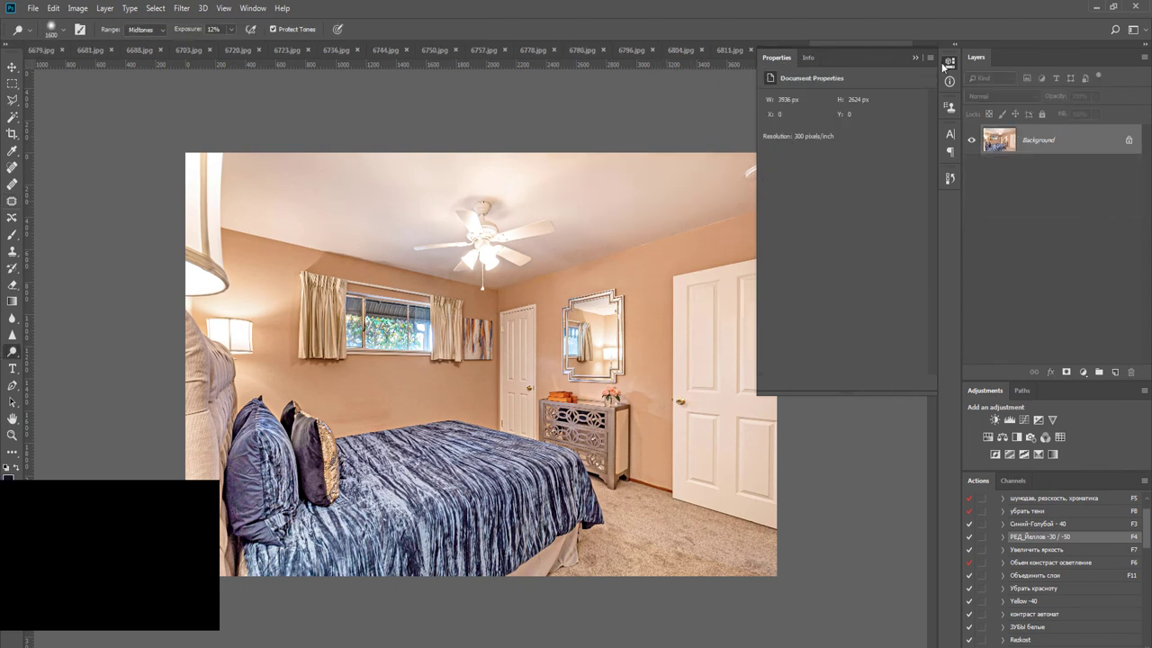
pyautogui.click(946, 64)
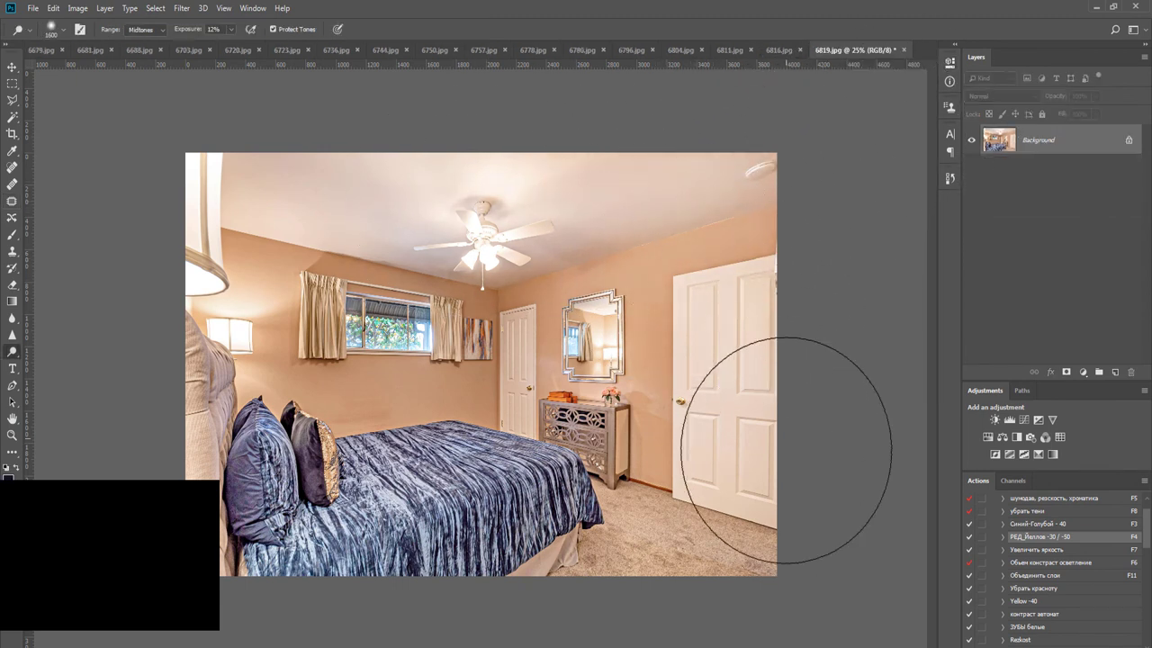
pyautogui.hotkey('ctrl', 'w')
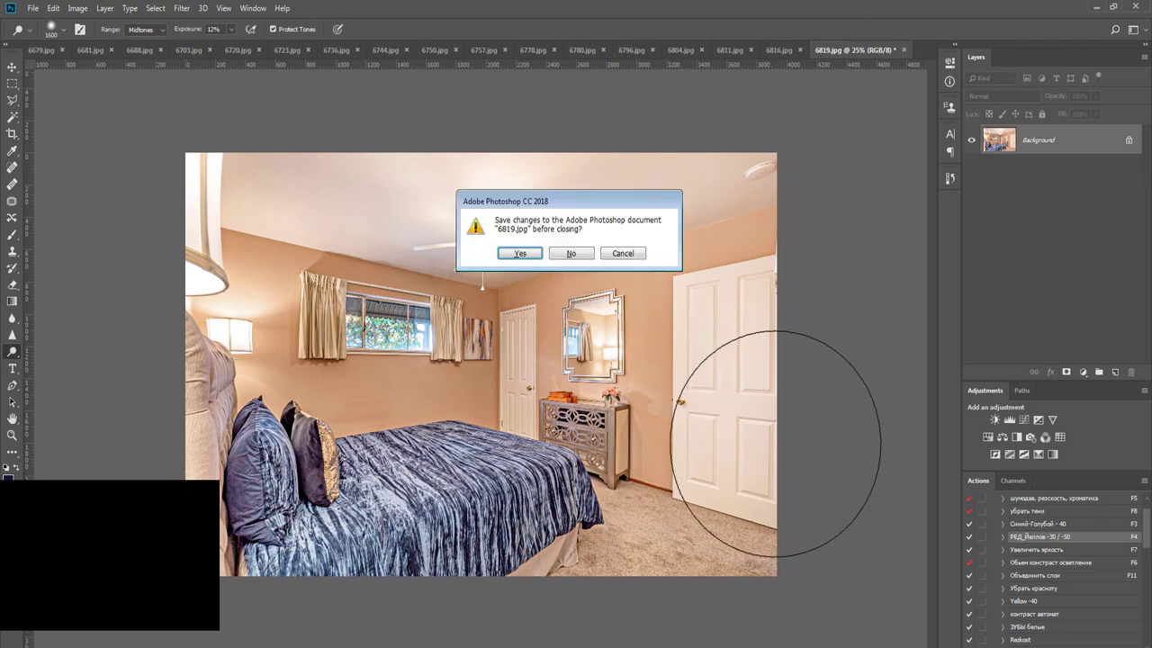
pyautogui.press('Return')
pyautogui.press('Return')
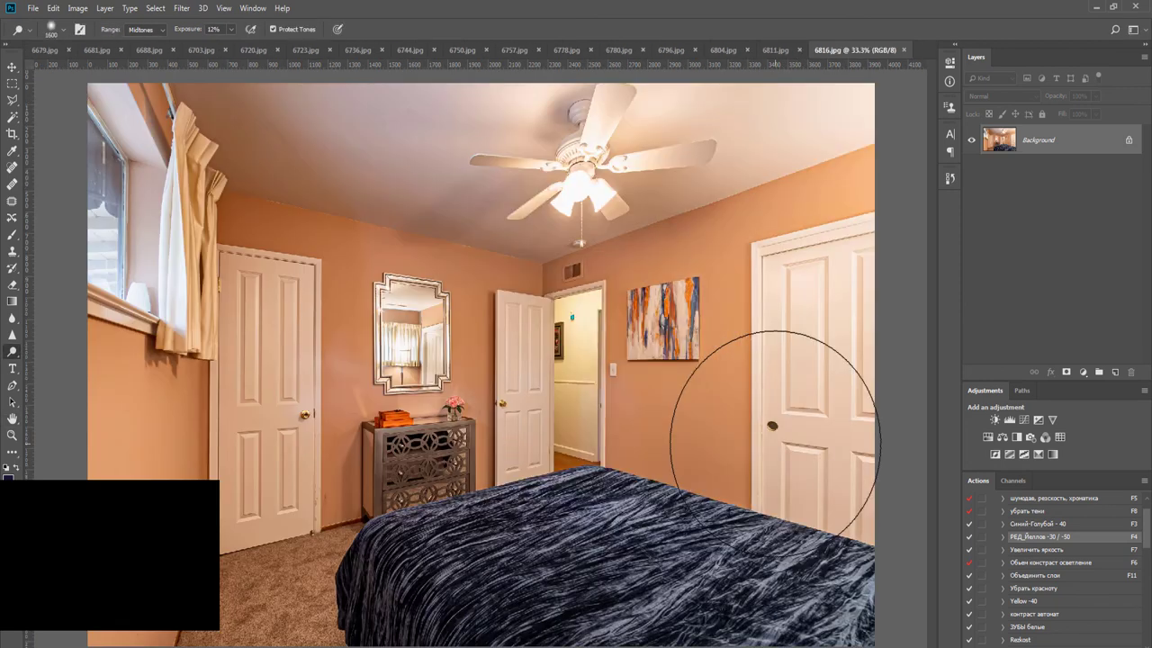
# Lift the shadows of 6816.jpg with "убрать тени" and reduce its orange cast with "РЕД_Йеллов -30 / -50" at 62% opacity, merging each result
pyautogui.press('F8')
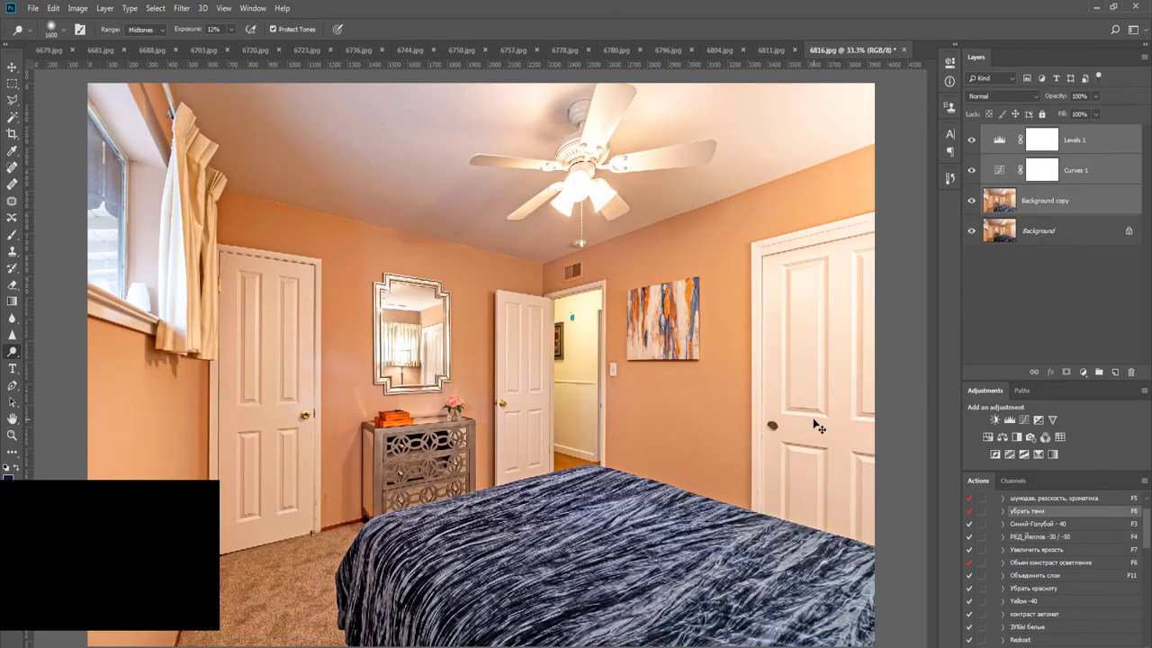
pyautogui.press('F4')
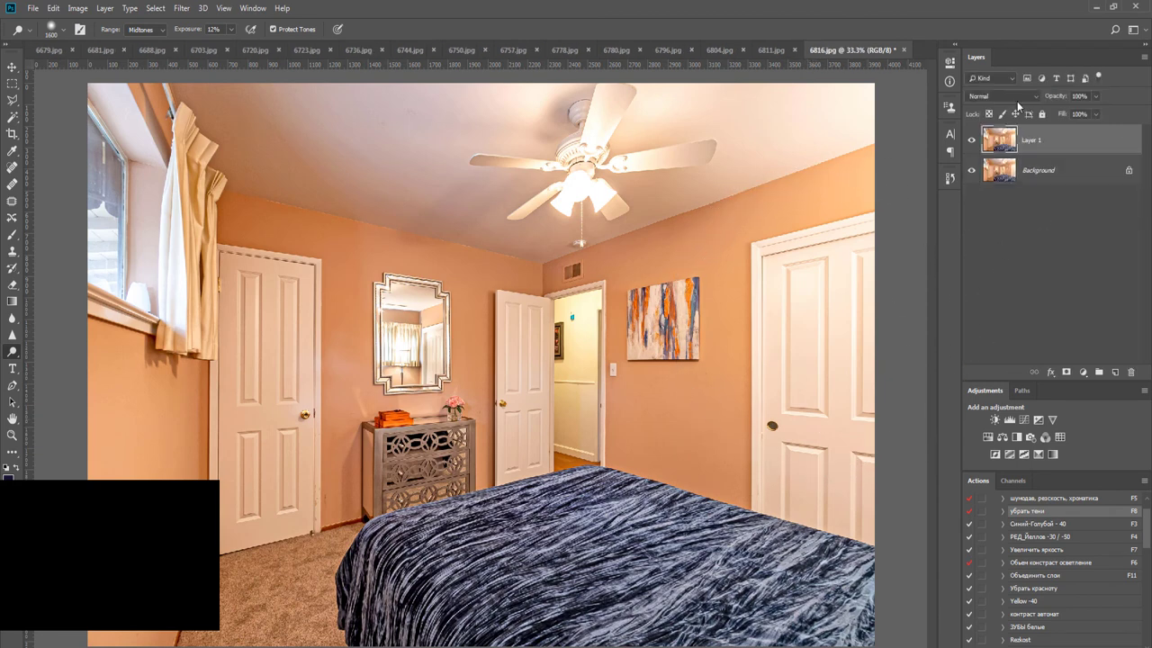
pyautogui.click(1096, 97)
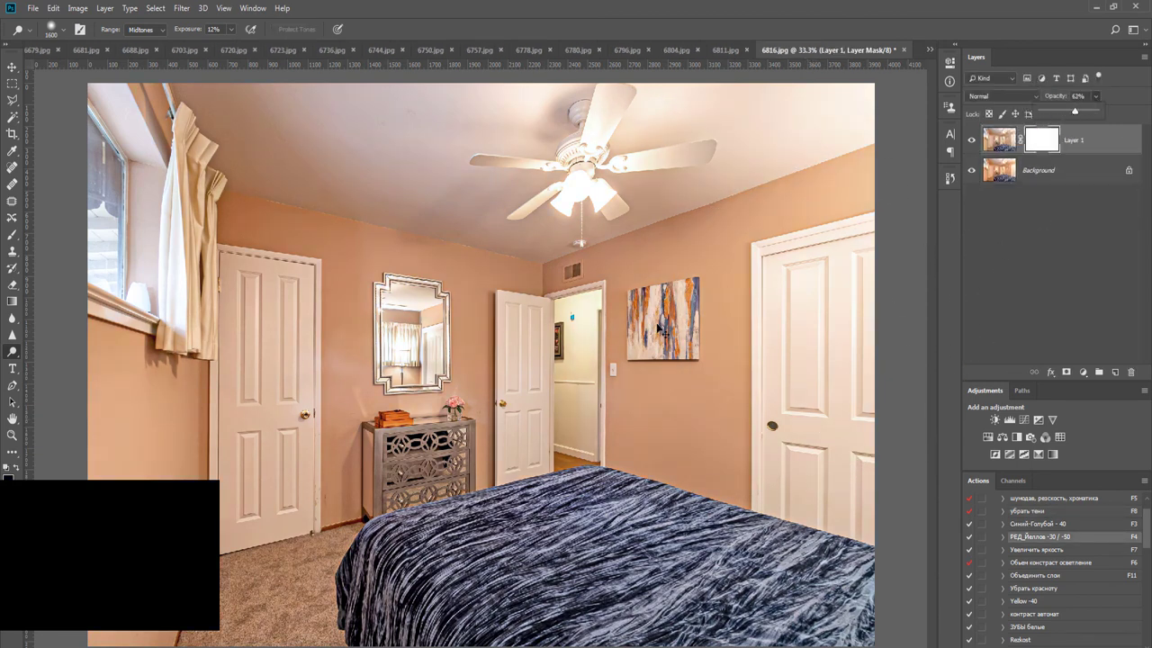
pyautogui.hotkey('ctrl', 'e')
# Brighten the midtones of 6816.jpg with a 1300 px Dodge brush at 12% exposure, and finish it with "шумодав, резкость, хроматика"
pyautogui.hotkey('ctrl', '-')
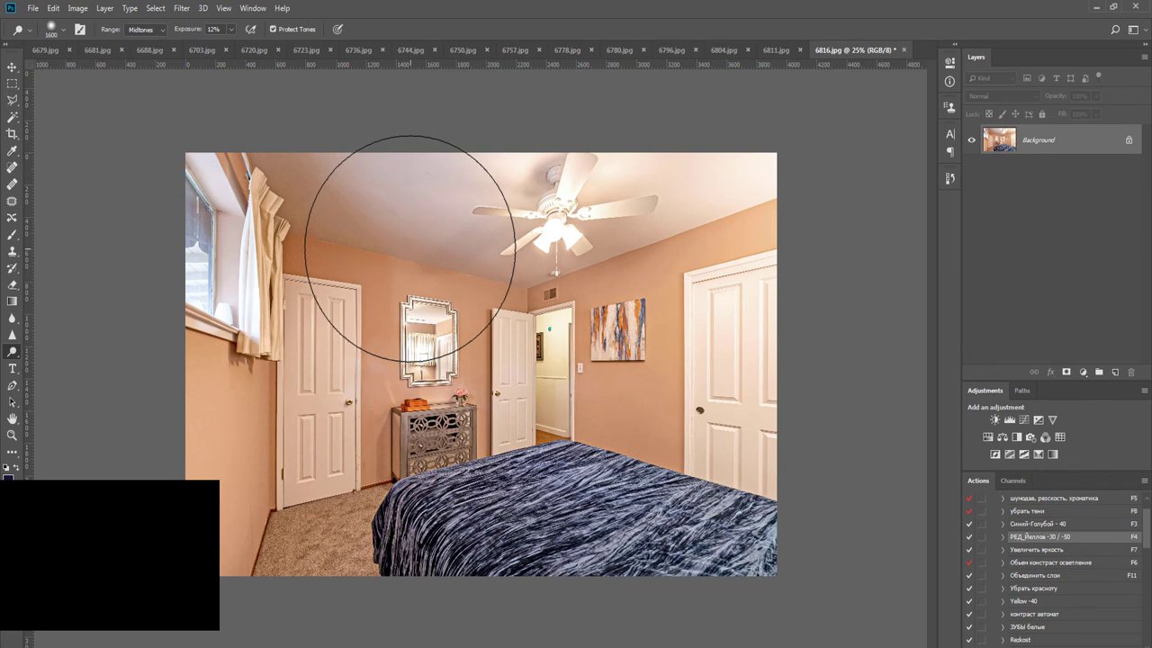
pyautogui.press('[')
pyautogui.press('[')
pyautogui.press('[')
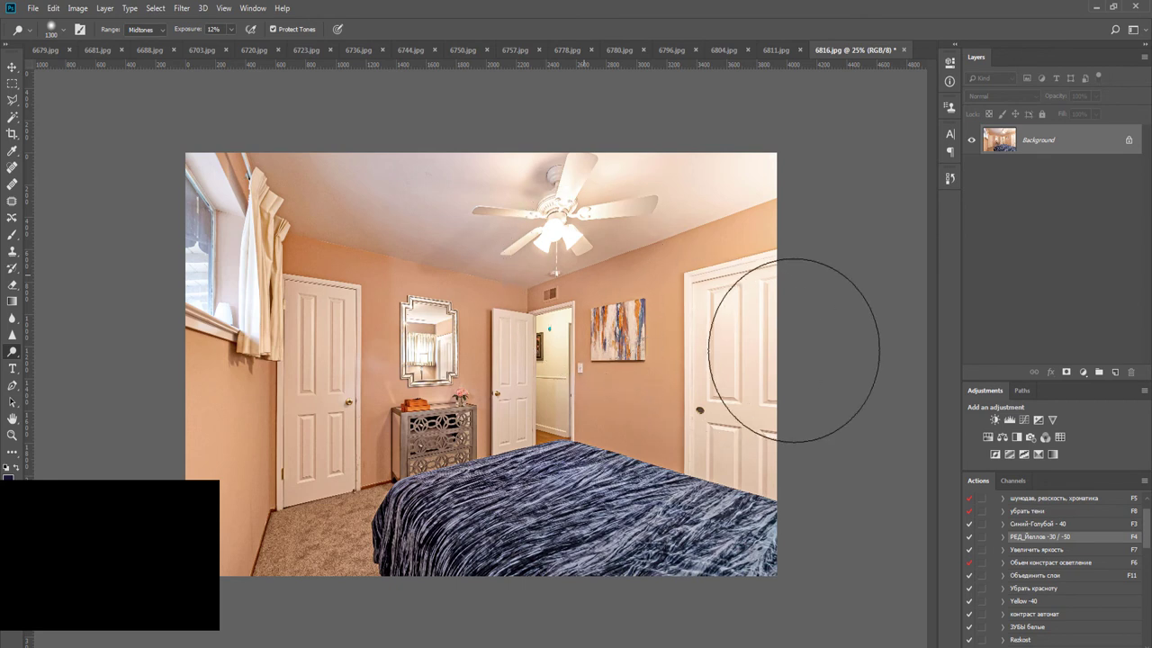
pyautogui.press('F5')
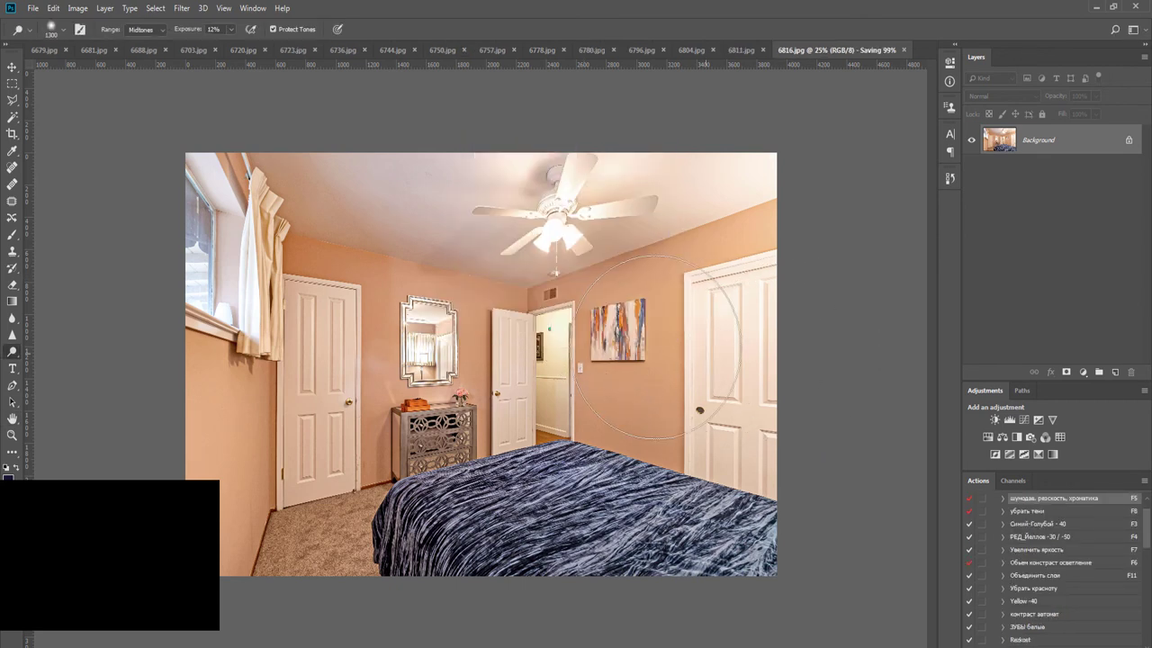
# Lift the shadows of 6811.jpg with "убрать тени" at about 75% opacity and reduce its orange cast with "РЕД_Йеллов -30 / -50", merging each result
pyautogui.press('F8')
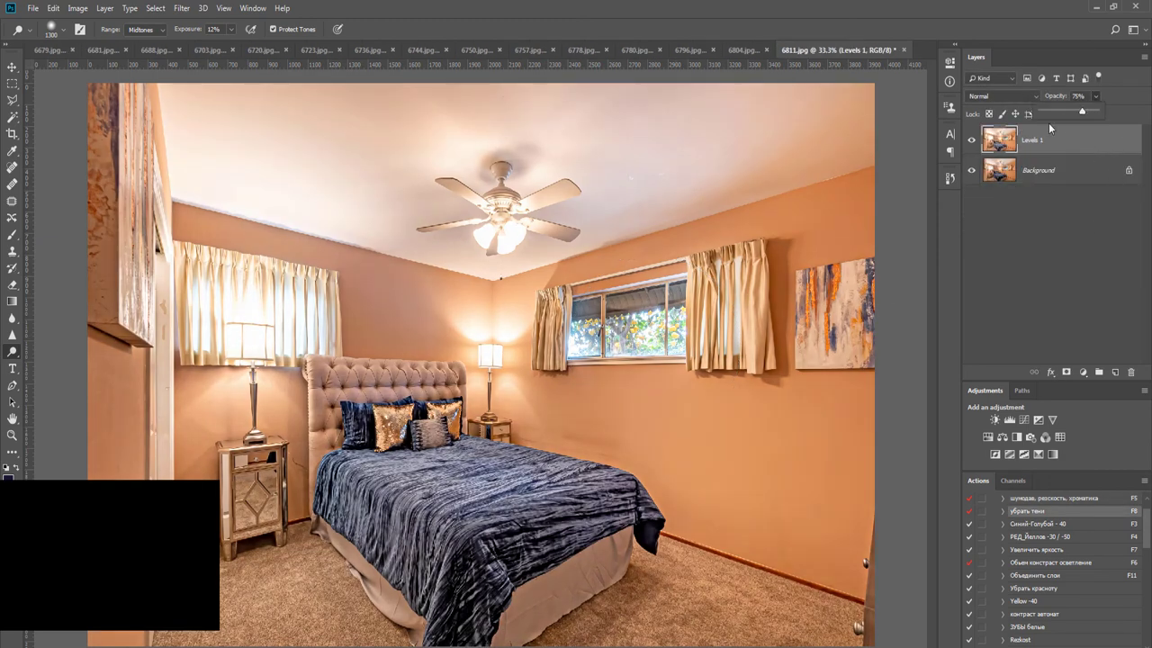
pyautogui.press('F4')
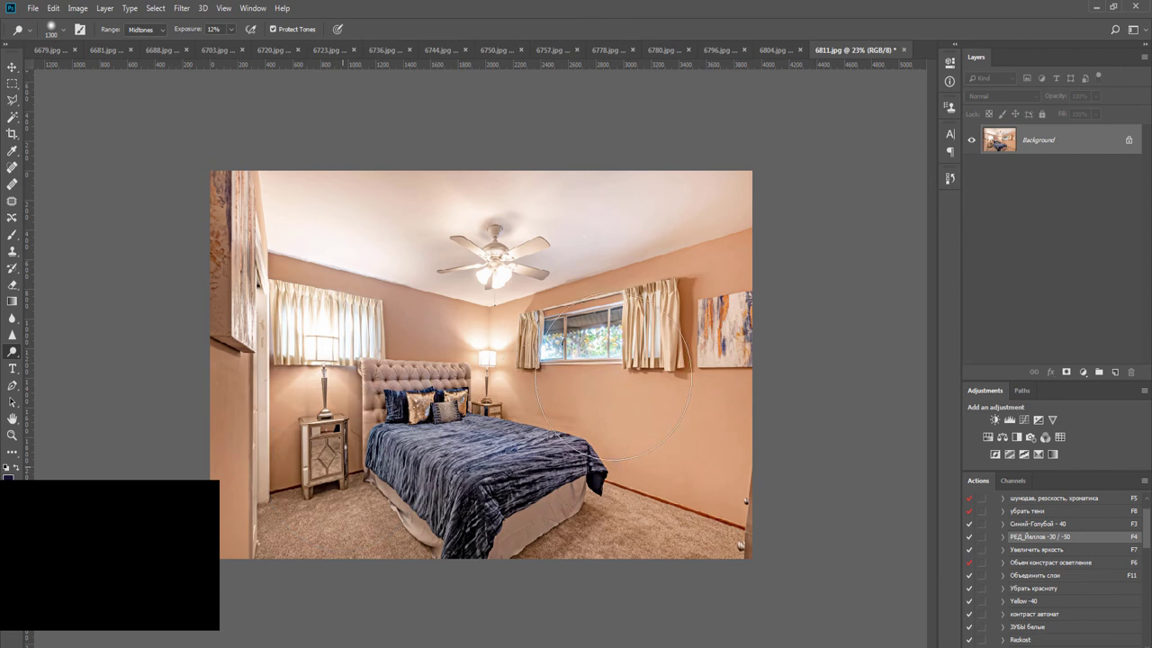
# Finish 6811.jpg with the "шумодав, резкость, хроматика" action, and save and close it
pyautogui.press('F5')
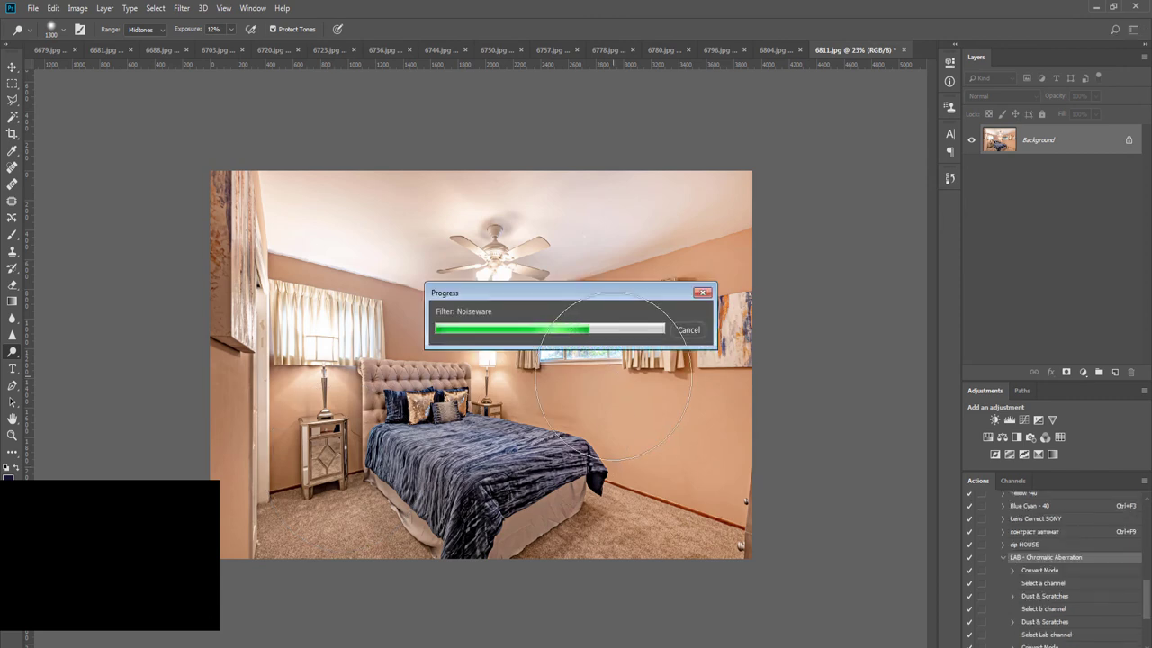
pyautogui.press('Return')
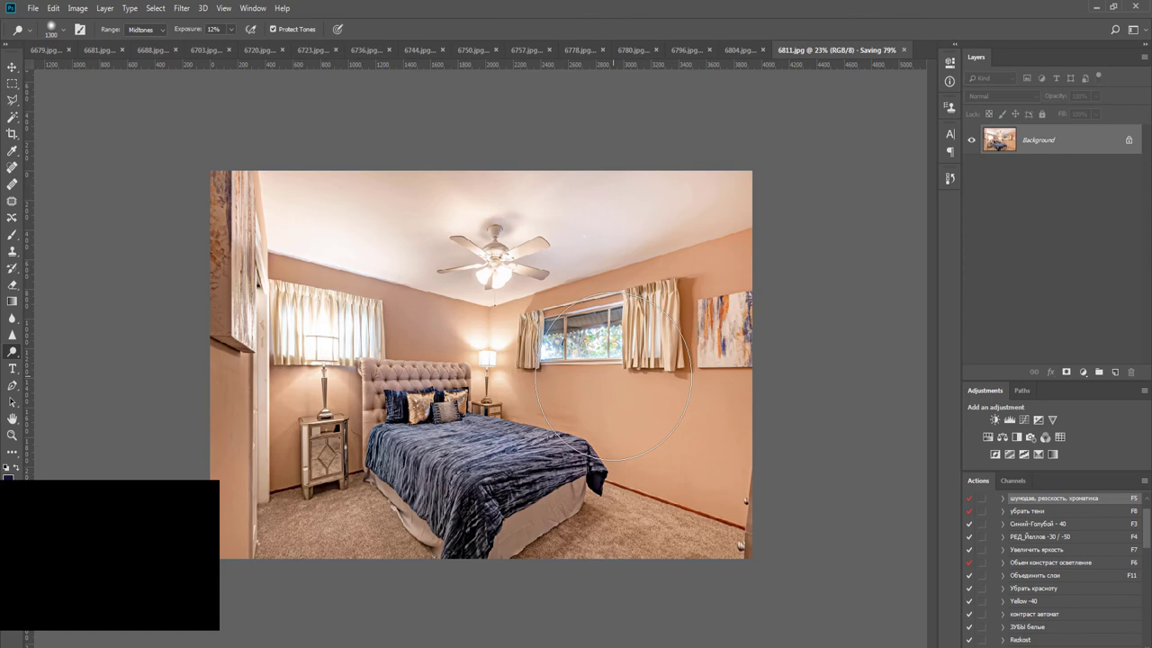
# Lift the shadows of 6804.jpg with "убрать тени" and reduce its blue tones with the "Синий-Голубой - 40" action
pyautogui.press('F8')
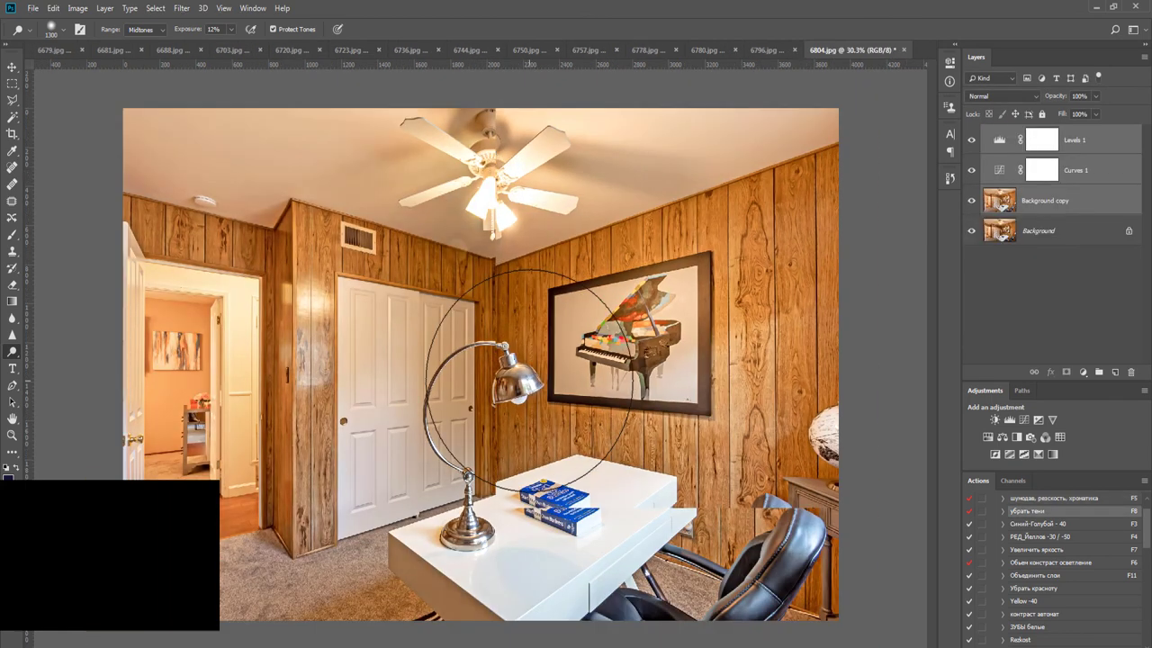
pyautogui.press('F3')
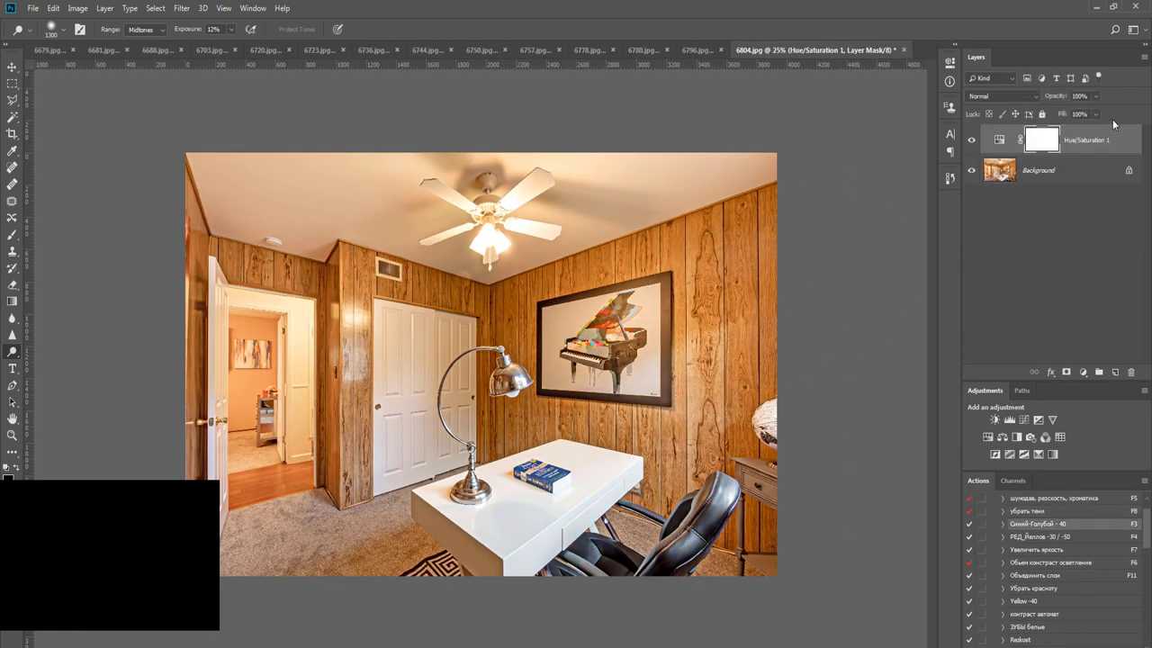
# Reduce the ceiling's yellow cast with "РЕД_Йеллов -30 / -50", painting its inverted mask with a 600 px brush at 76% opacity and 83% flow; merge
pyautogui.press('F4')
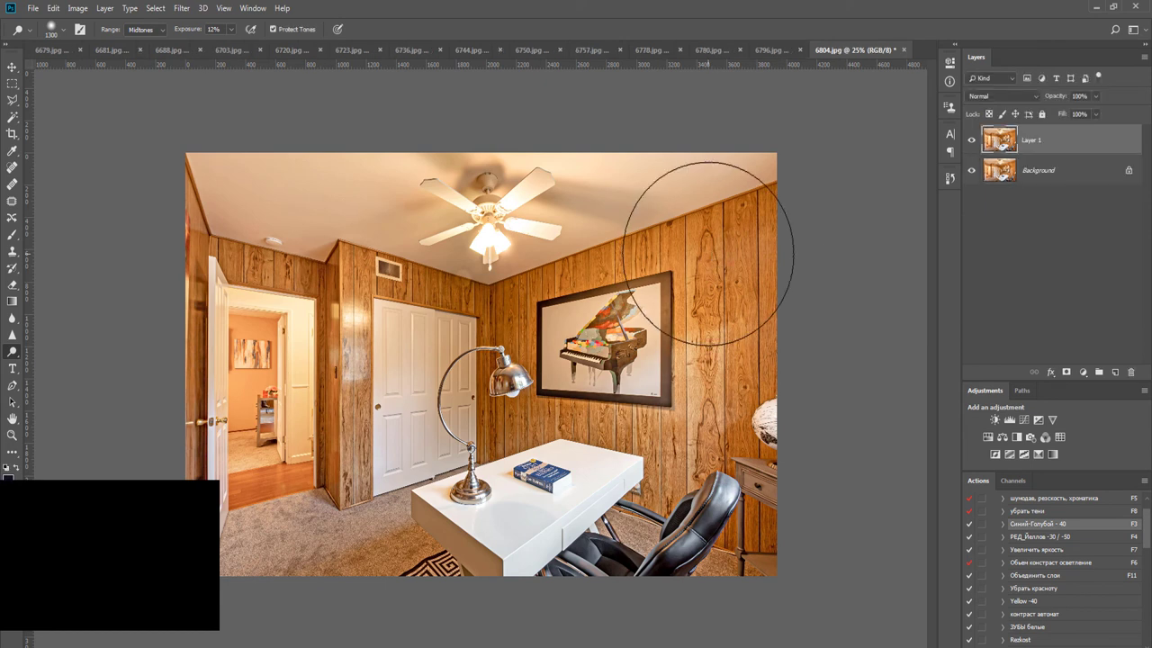
pyautogui.hotkey('ctrl', 'i')
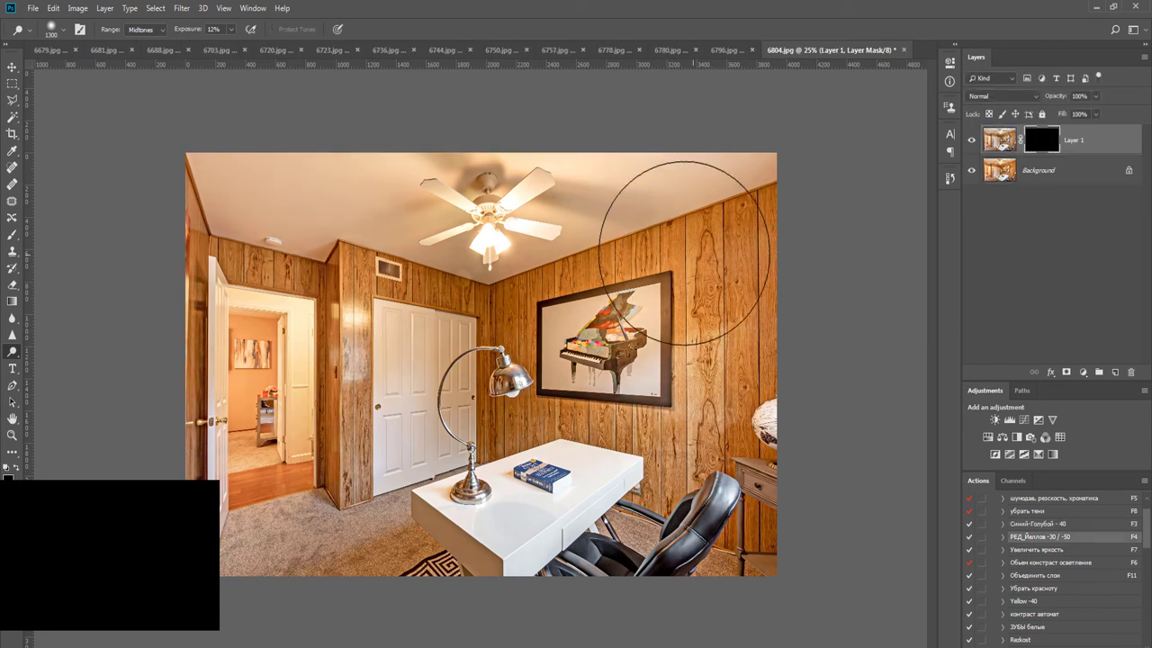
pyautogui.press('b')
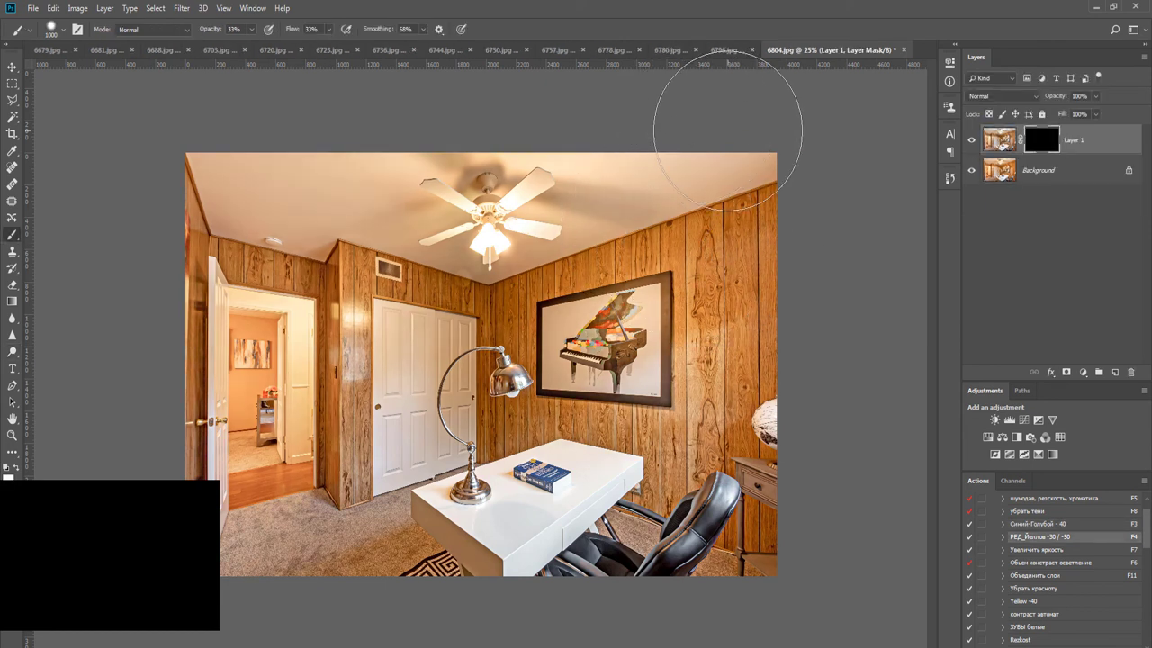
pyautogui.press('[')
pyautogui.press('[')
pyautogui.press('[')
pyautogui.press('[')
pyautogui.press('[')
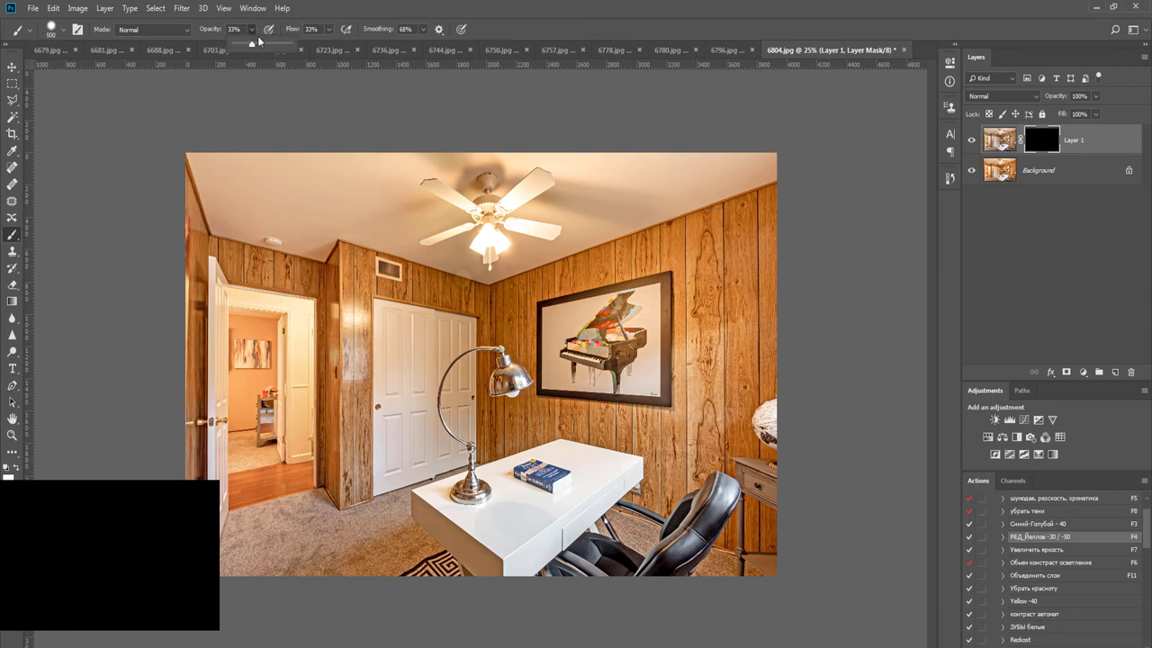
pyautogui.click(330, 30)
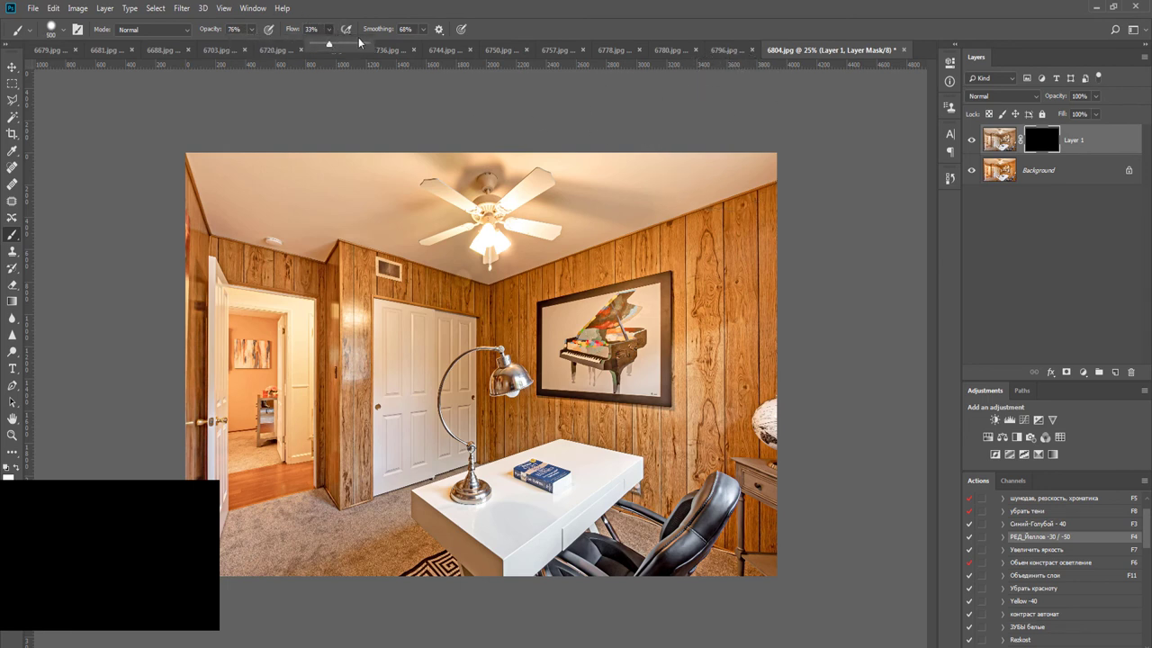
pyautogui.click(519, 1)
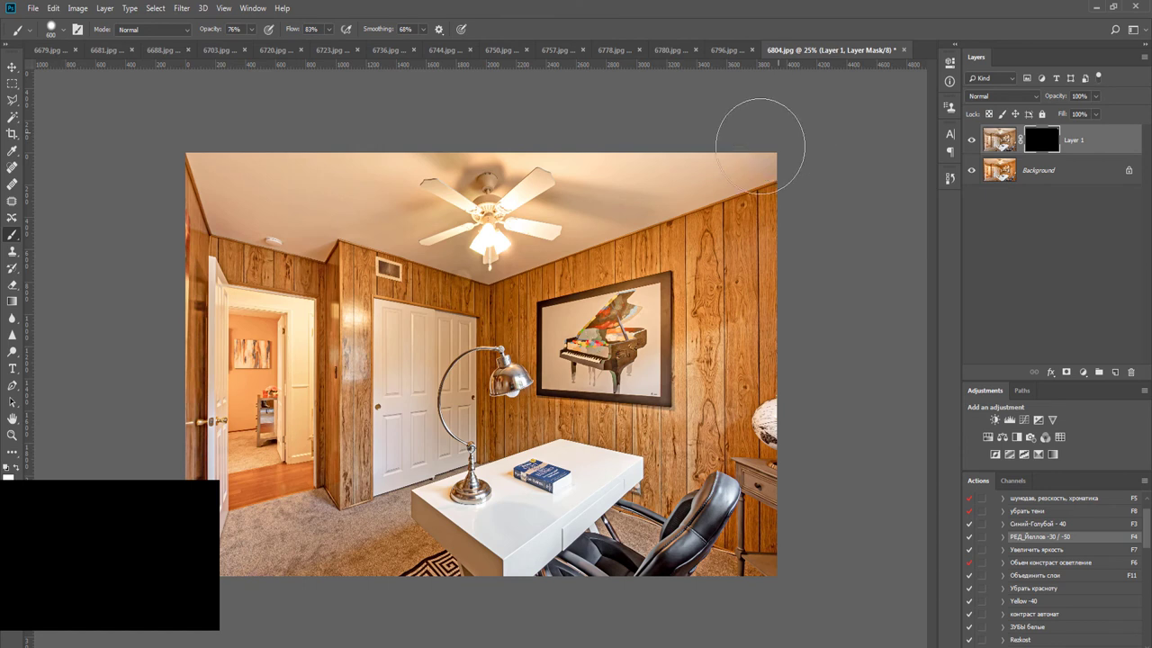
pyautogui.moveTo(760, 144); pyautogui.dragTo(488, 219)
pyautogui.hotkey('ctrl', 'shift', 'e')
# Clone out the light flare on the wall-ceiling edge above the closet on a duplicate layer, using a 60 px Clone Stamp; merge it
pyautogui.press('s')
pyautogui.scroll(5, 436, 283)
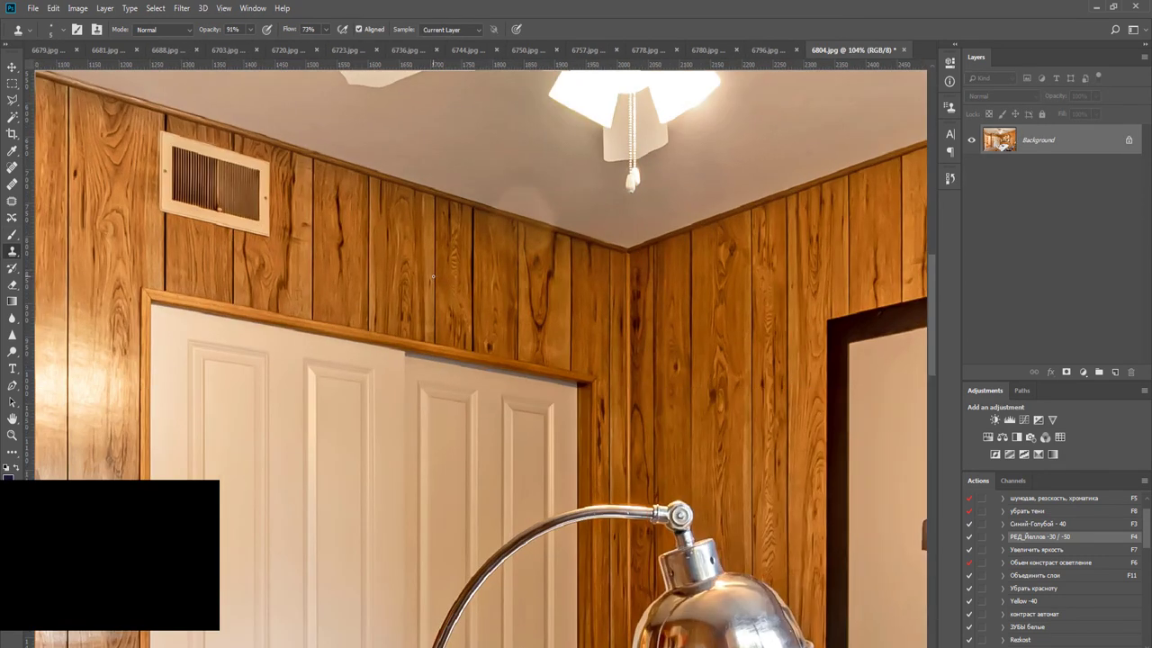
pyautogui.hotkey('ctrl', 'j')
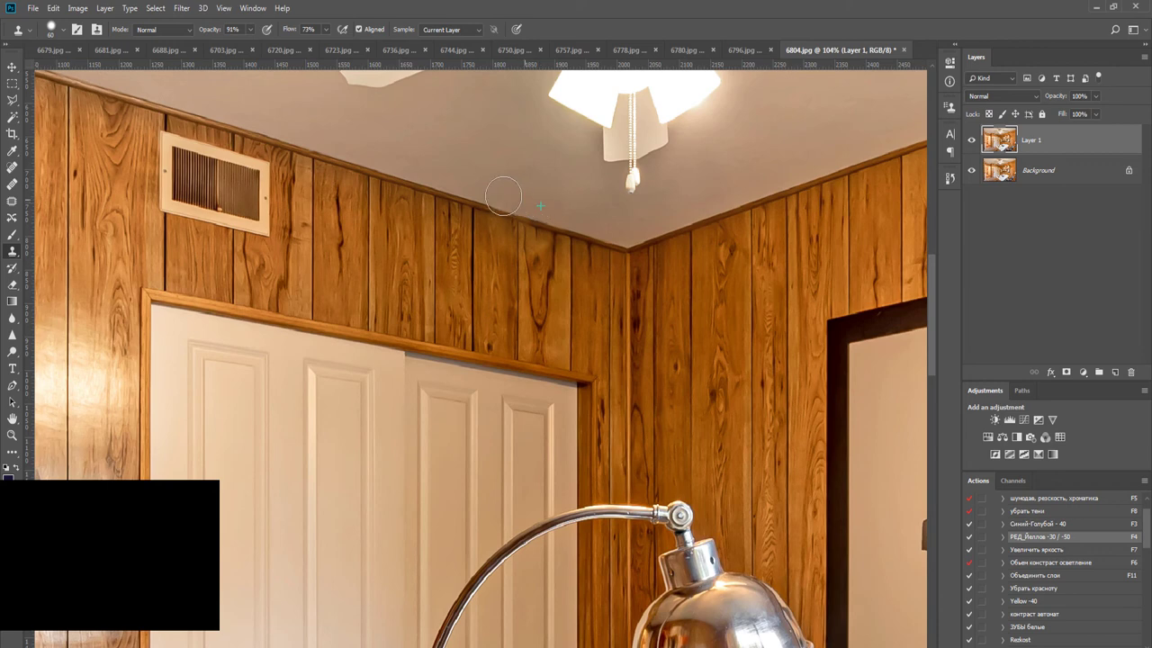
pyautogui.scroll(-5, 549, 247)
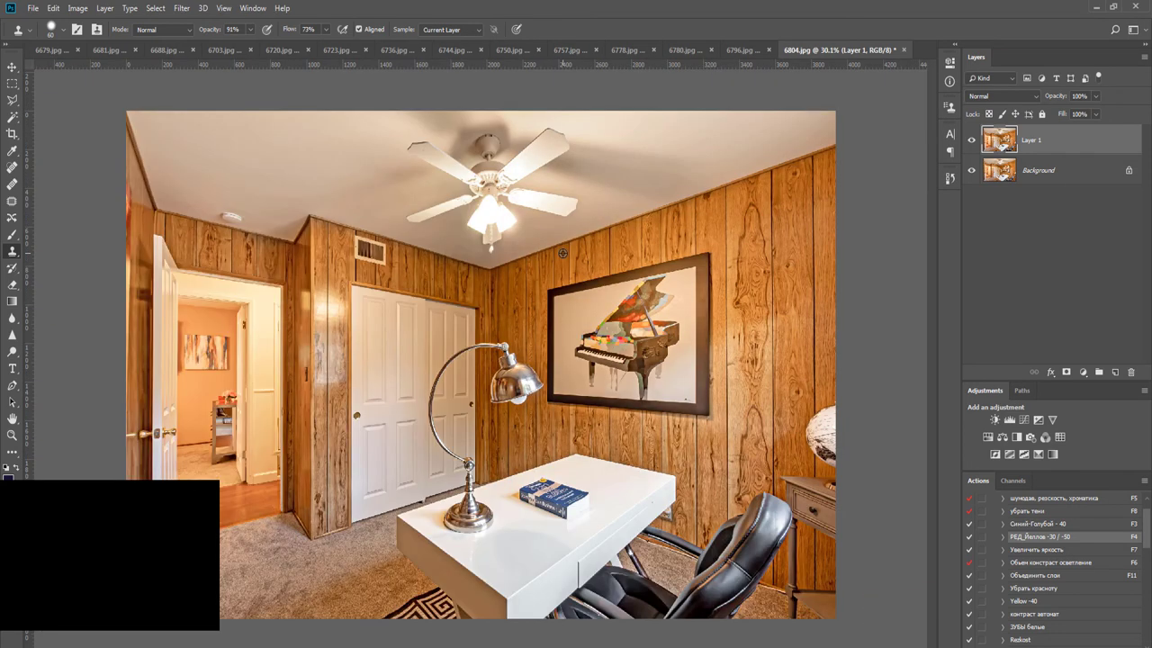
pyautogui.hotkey('ctrl', 'e')
# Save 6804.jpg as a JPEG at maximum quality 12 and close it
pyautogui.hotkey('ctrl', 's')
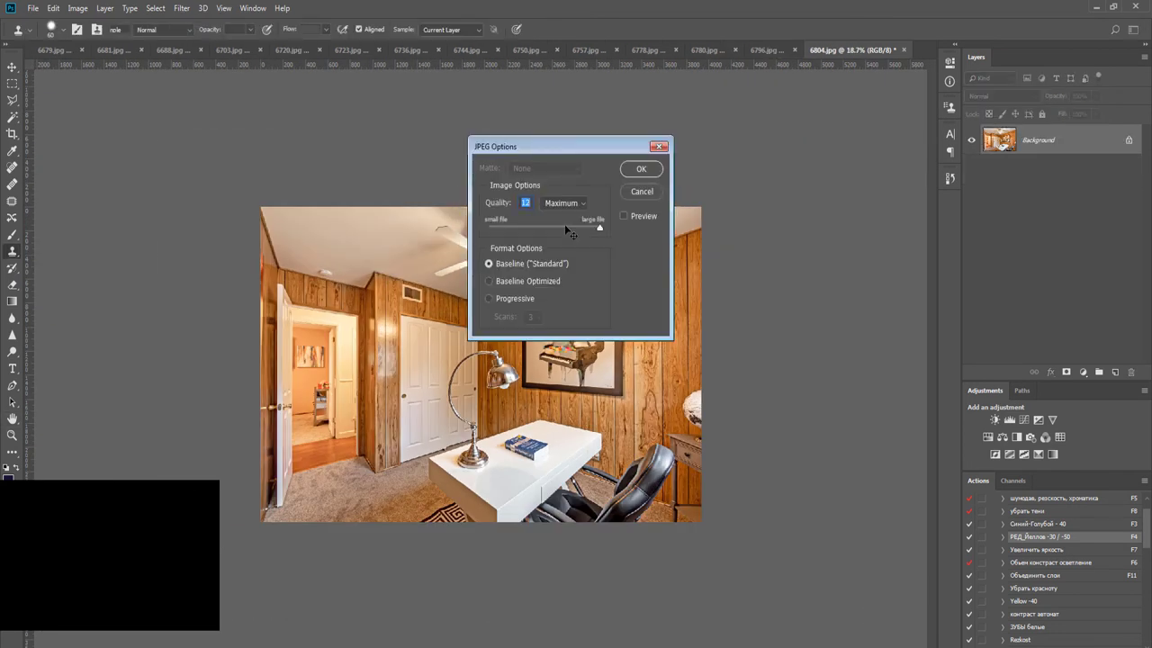
pyautogui.press('Return')
pyautogui.hotkey('ctrl', 'w')
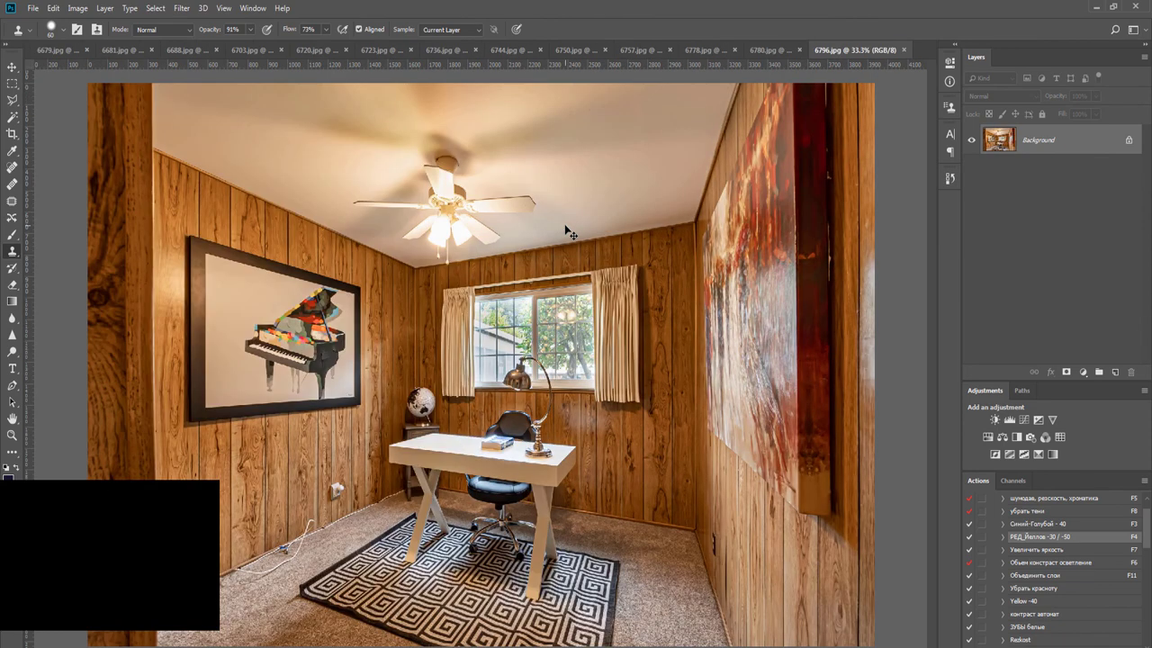
# Lift the shadows of 6796.jpg with "убрать тени" and reduce its orange cast with "РЕД_Йеллов -30 / -50" at about 65% opacity; merge
pyautogui.press('F8')
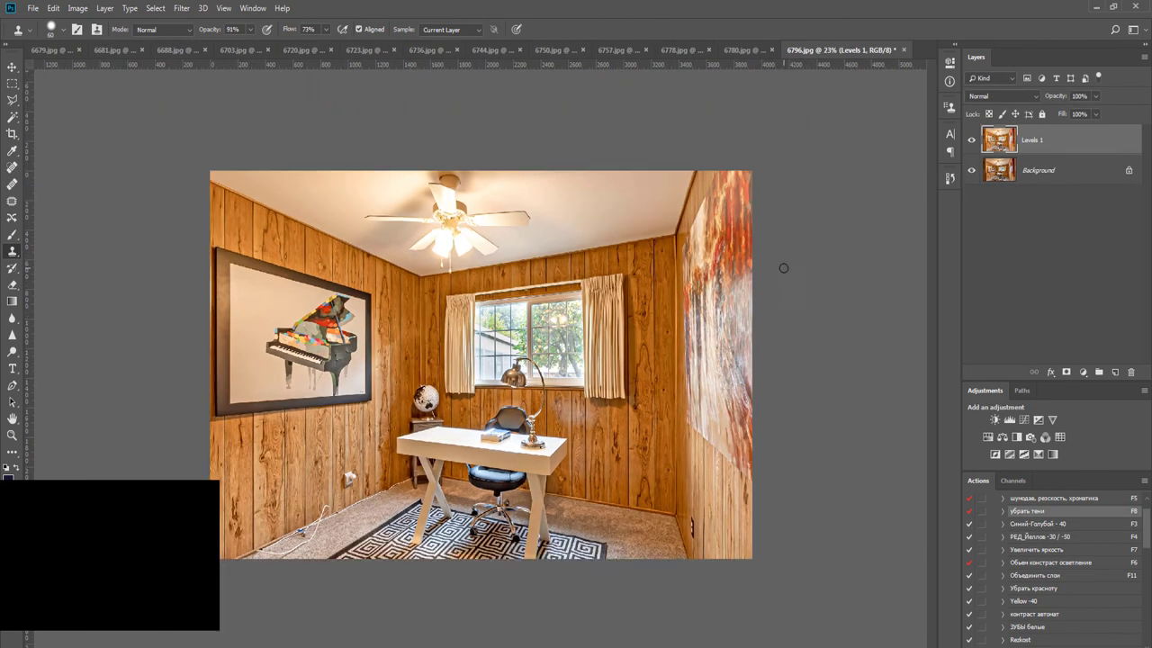
pyautogui.press('F4')
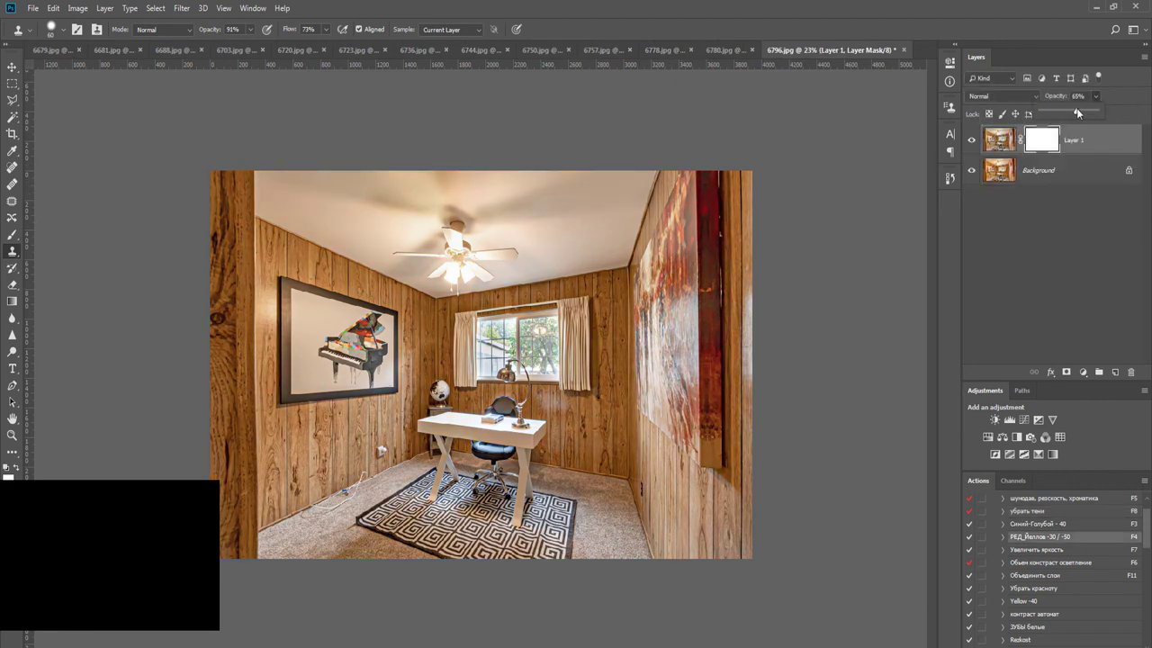
pyautogui.hotkey('ctrl', 'e')
# Dodge the midtones of 6796.jpg at 1300 px and 12% exposure, and finish it with the "шумодав, резкость, хроматика" action
pyautogui.press('o')
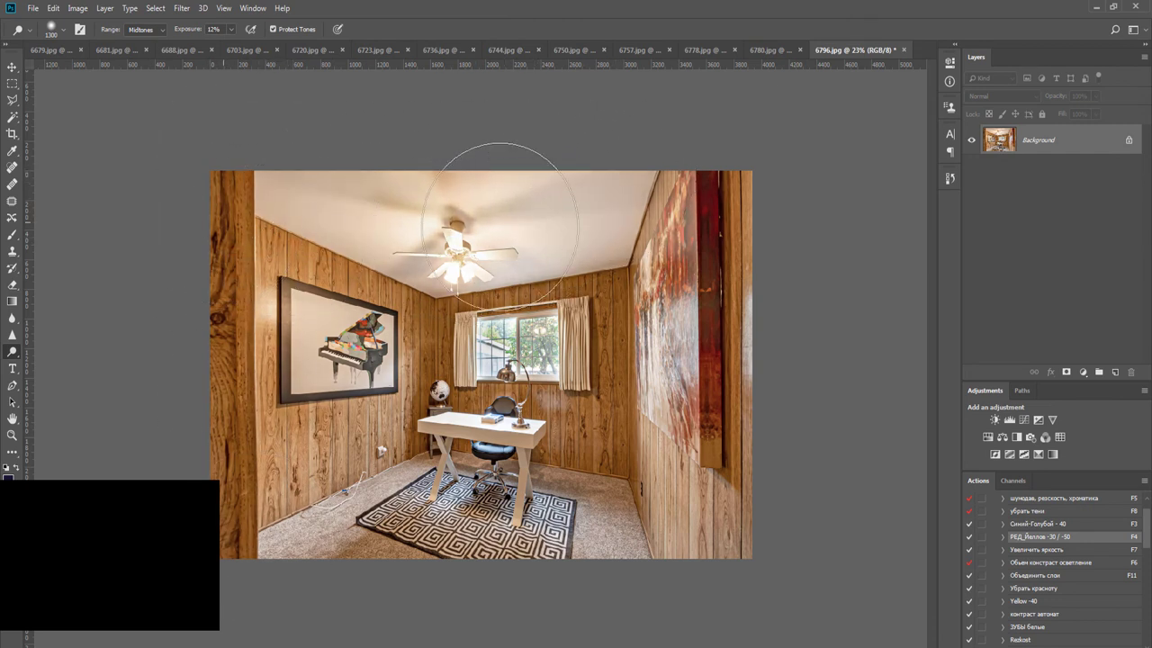
pyautogui.press('F5')
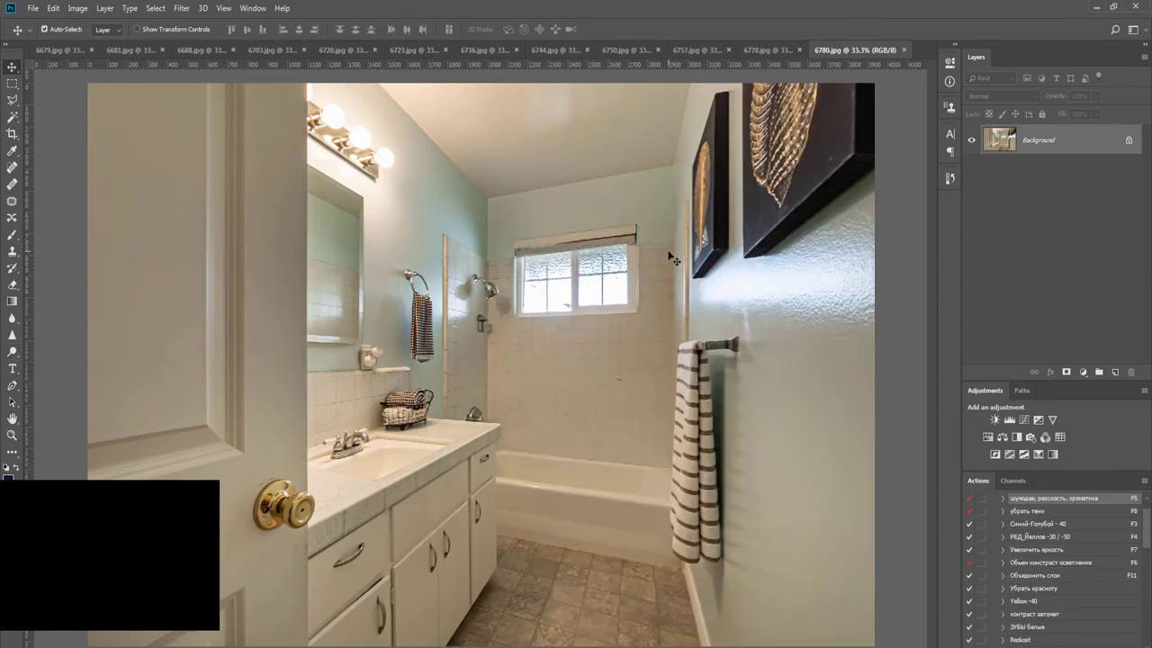
# Lift the shadows of 6780.jpg with "убрать тени" and reduce its blue tones with "Синий-Голубой - 40"; merge
pyautogui.press('F8')
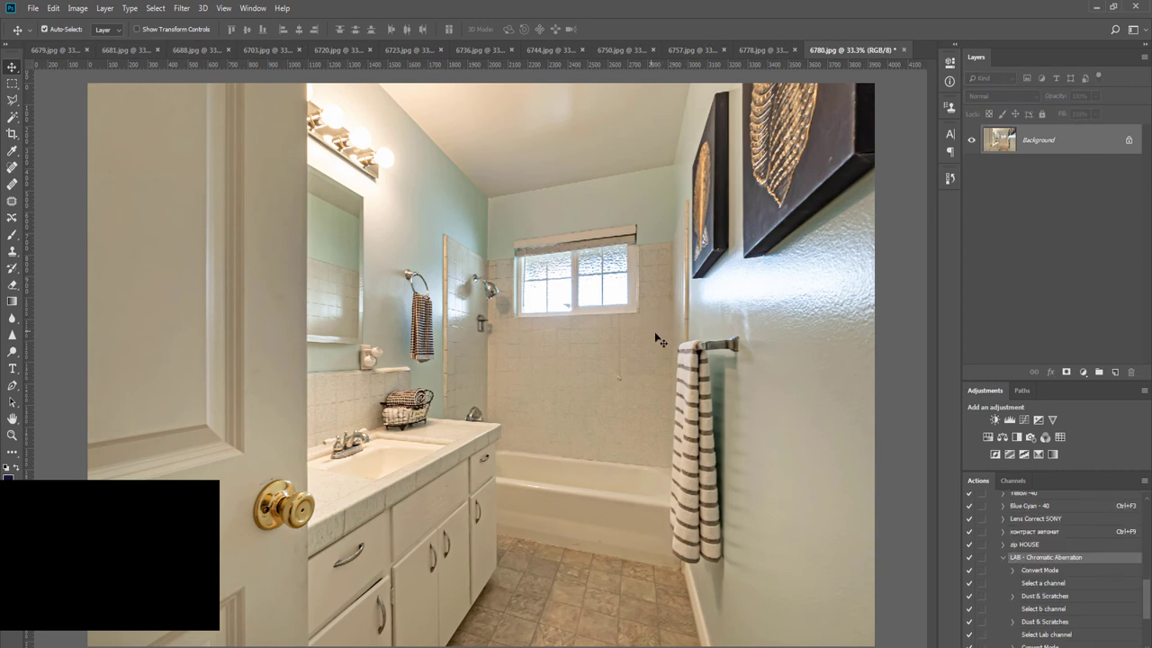
pyautogui.press('F3')
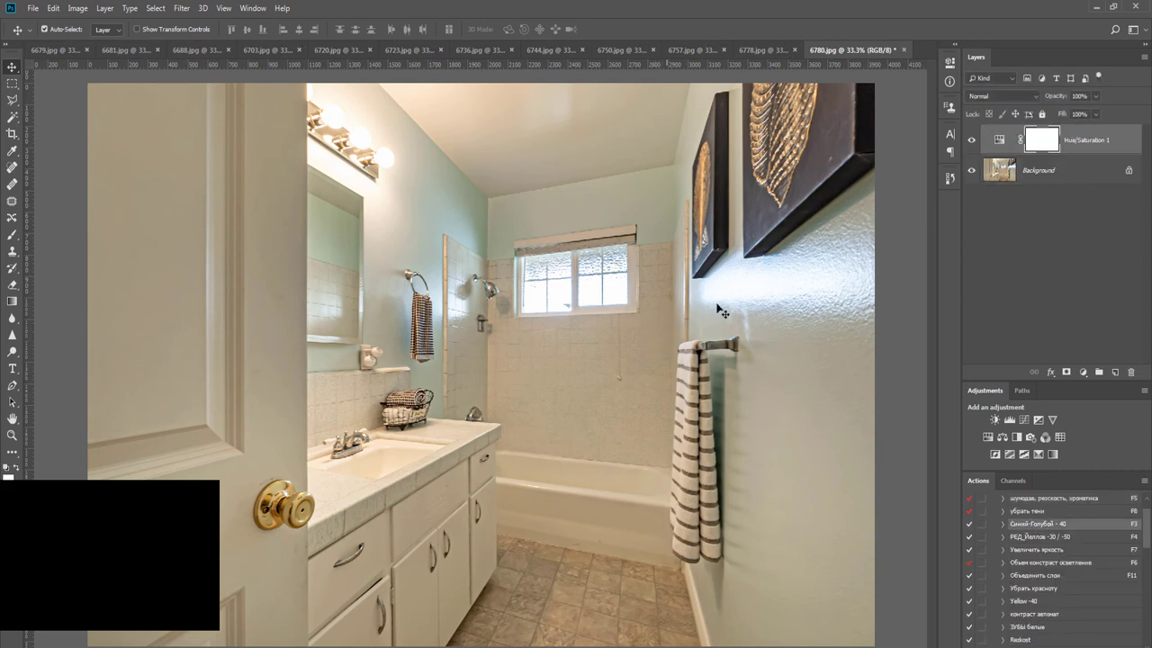
pyautogui.hotkey('ctrl', 'e')
# Patch the light reflections on the bathroom ceiling with clean ceiling areas and clear the selection
pyautogui.press('j')
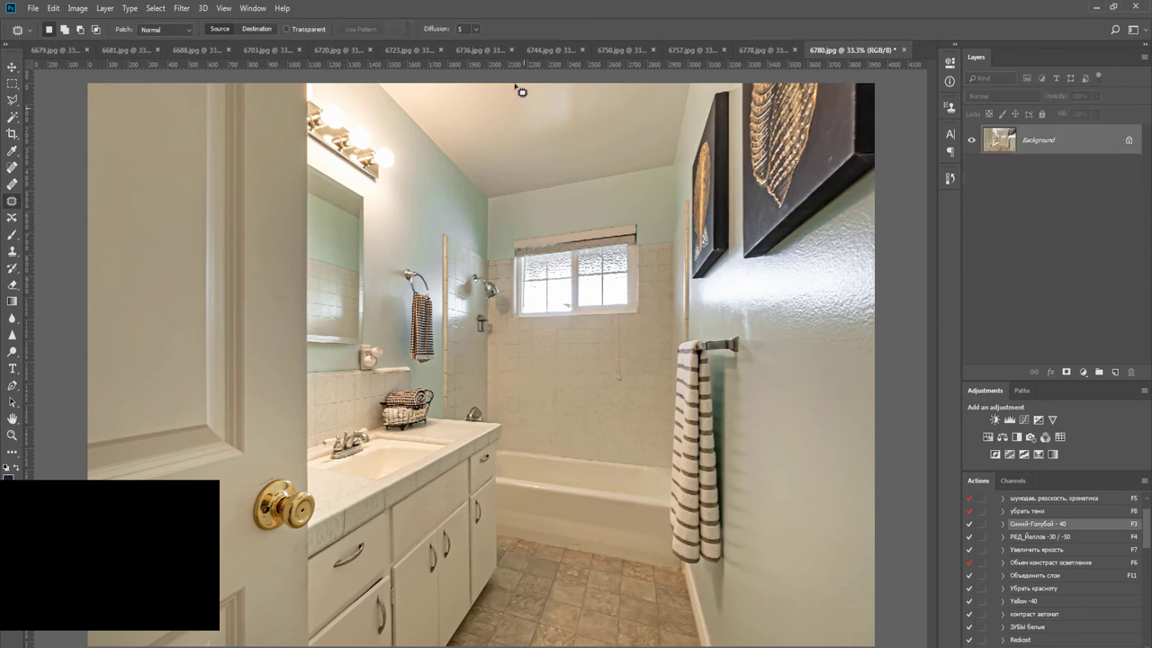
pyautogui.scroll(6, 577, 115)
pyautogui.scroll(2, 565, 255)
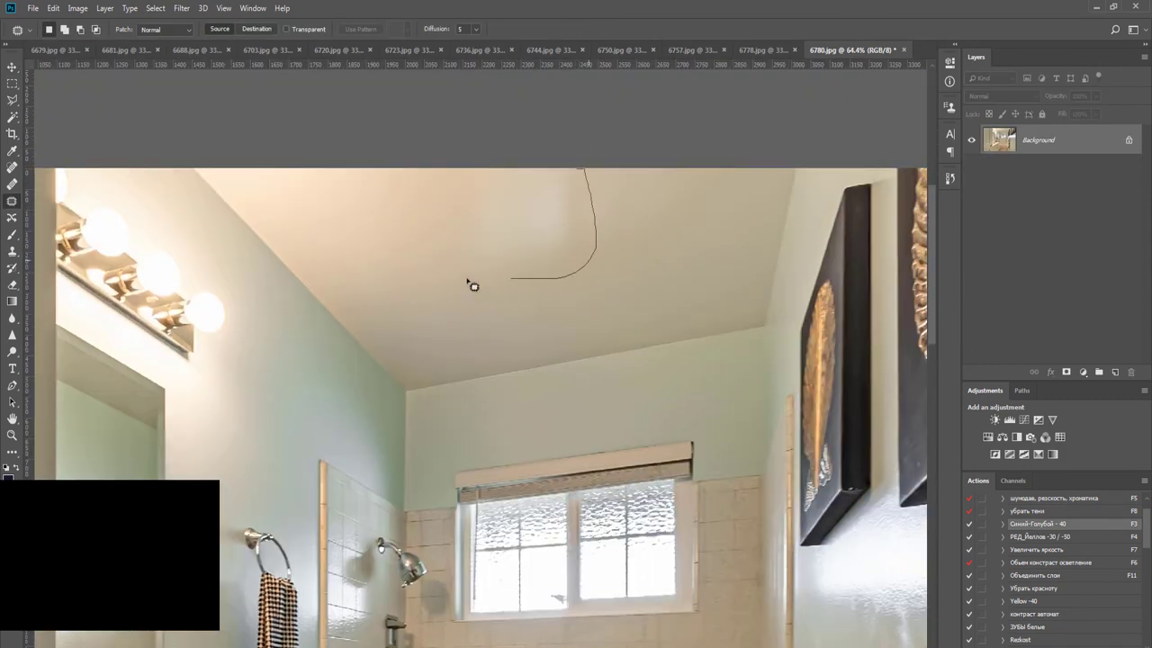
pyautogui.moveTo(468, 285); pyautogui.dragTo(430, 171)
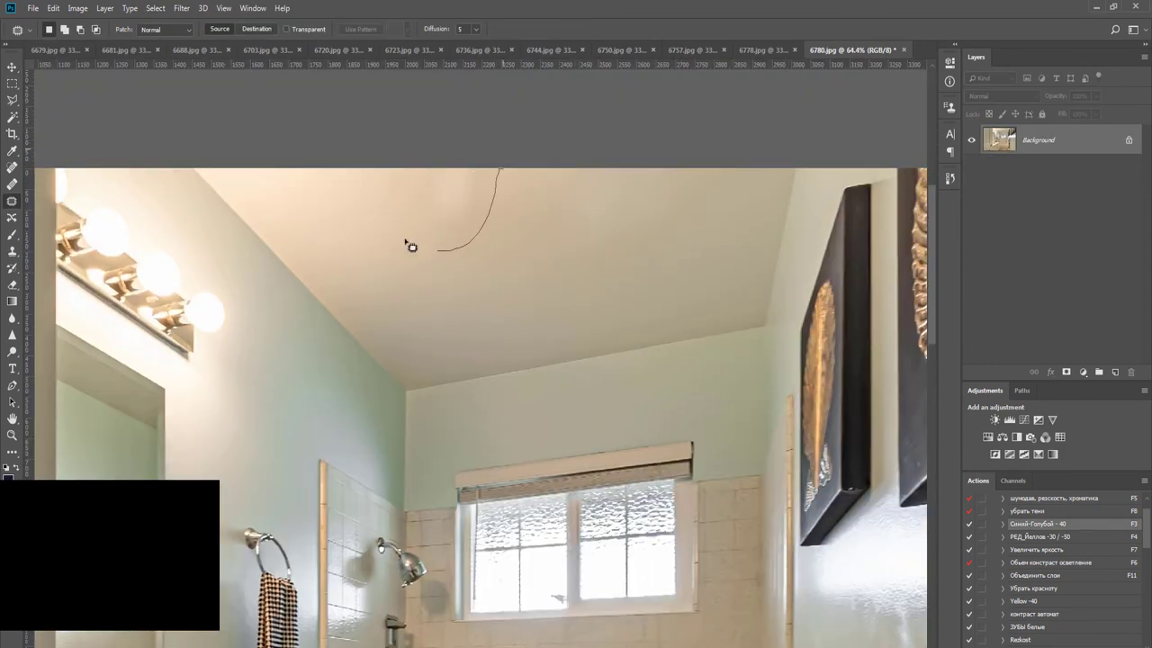
pyautogui.moveTo(405, 241); pyautogui.dragTo(385, 133)
pyautogui.moveTo(450, 232); pyautogui.dragTo(528, 293)
pyautogui.hotkey('ctrl', 'd')
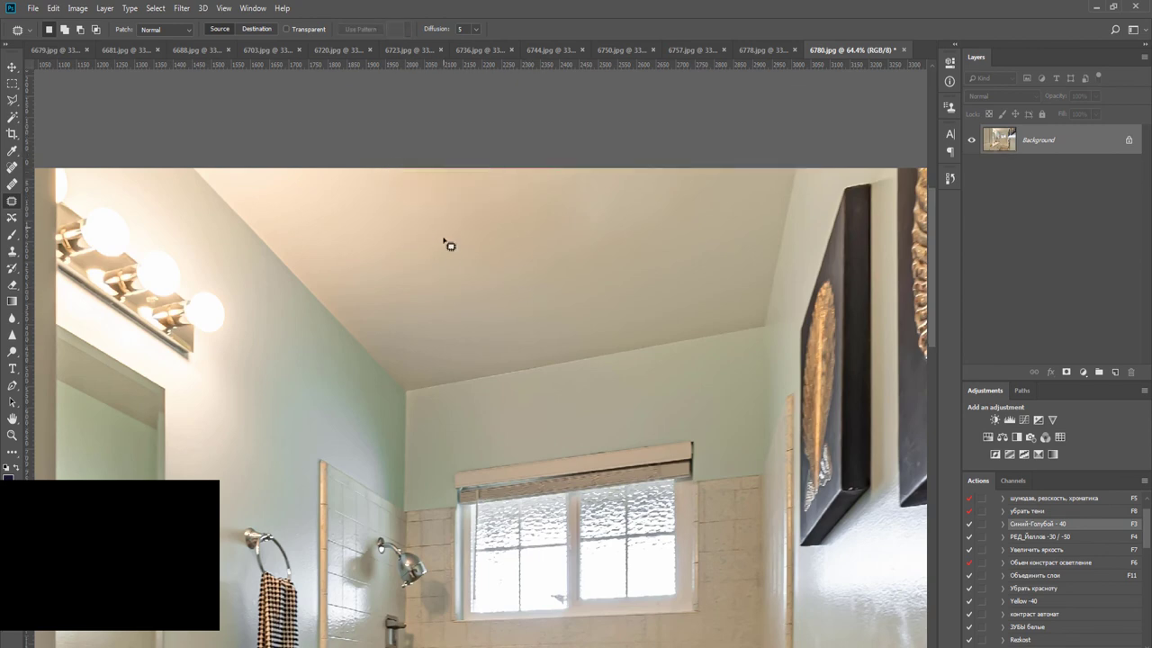
pyautogui.scroll(-4, 450, 243)
pyautogui.scroll(-2, 705, 264)
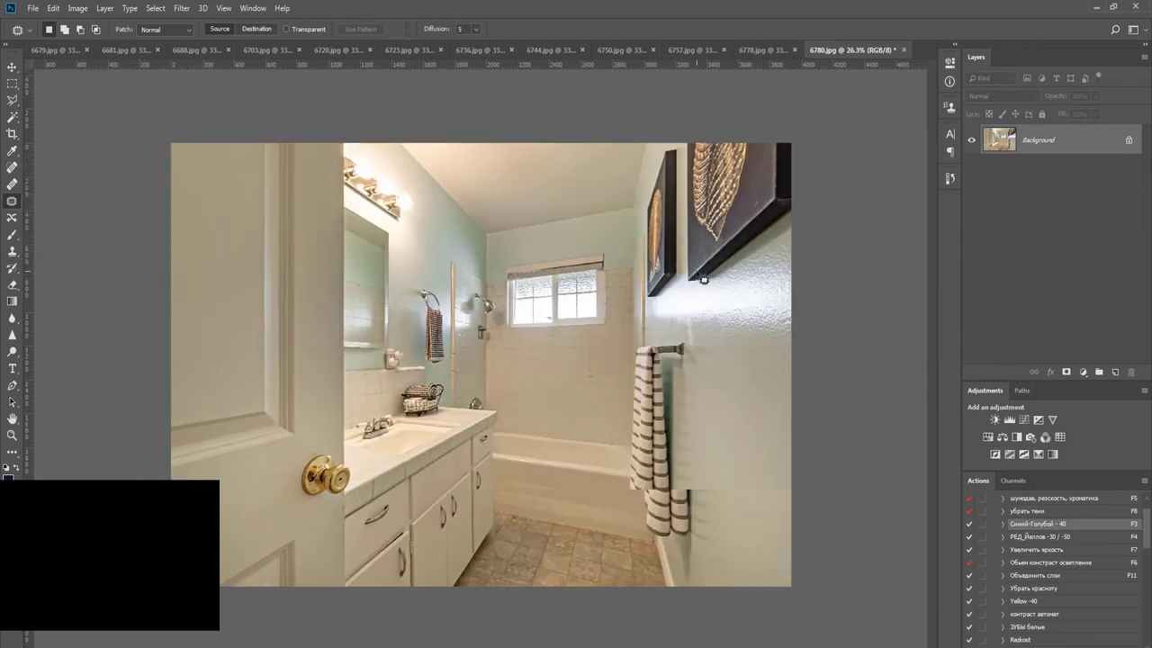
# Reduce the bathroom's yellow cast with "РЕД_Йеллов -30 / -50" at lowered layer opacity, and merge the result
pyautogui.press('F4')
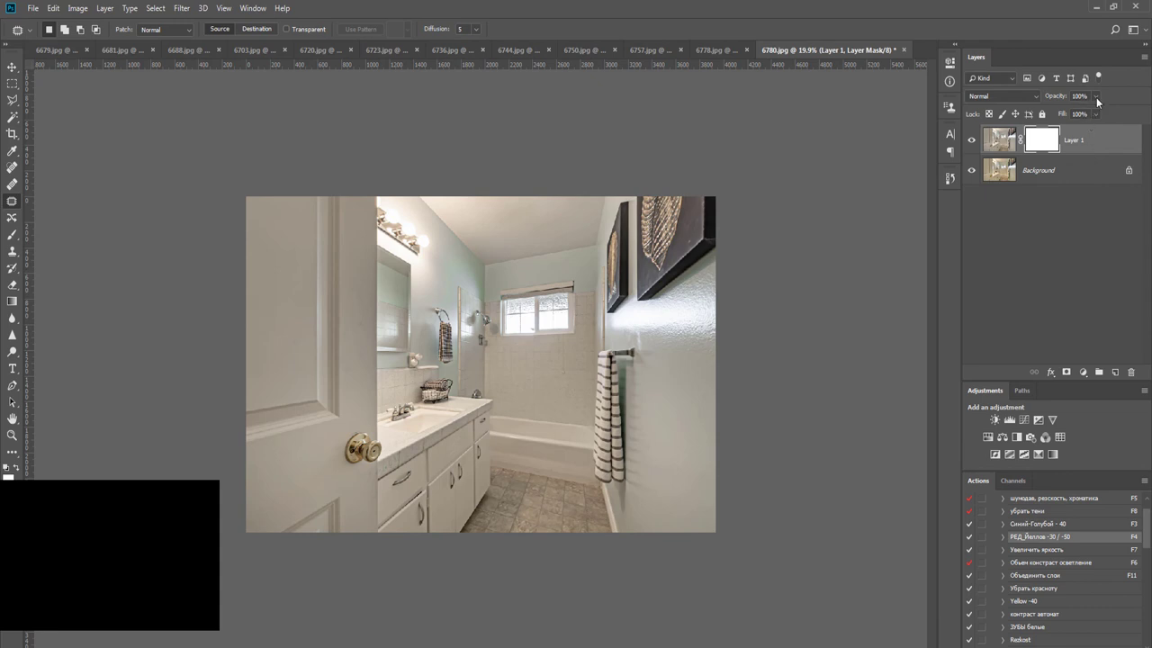
pyautogui.click(1096, 97)
pyautogui.moveTo(1079, 106); pyautogui.dragTo(1071, 113)
pyautogui.hotkey('ctrl', 'e')
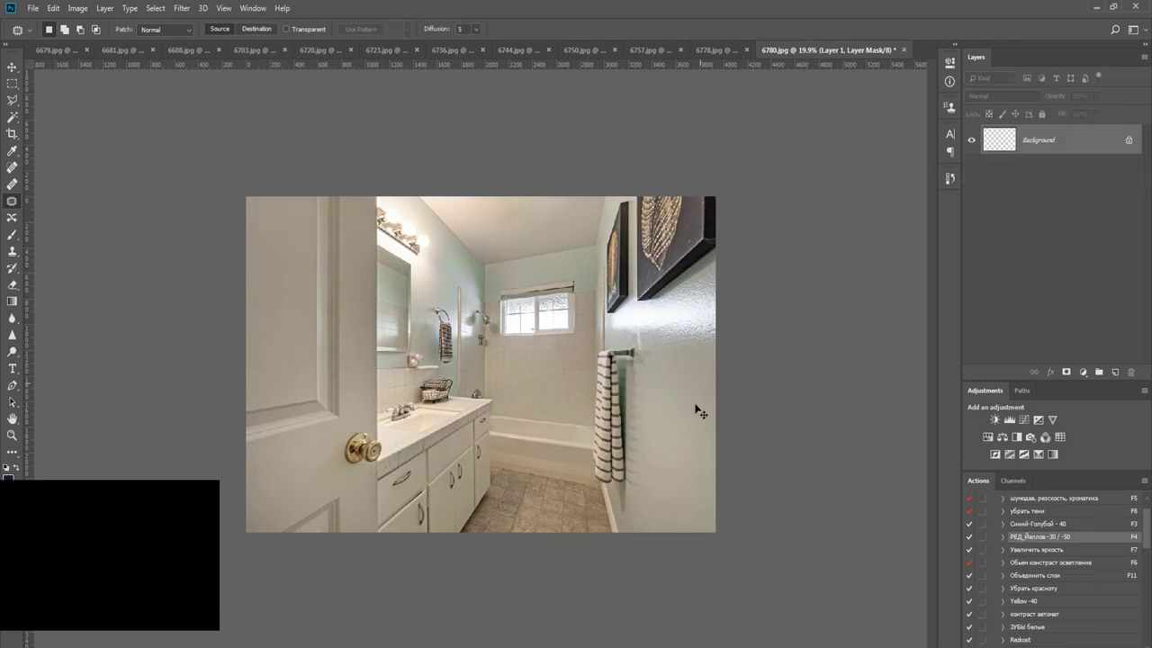
# Dodge the midtones of 6780.jpg with a 1300 px brush at 12% exposure, and save and close the file
pyautogui.press('o')
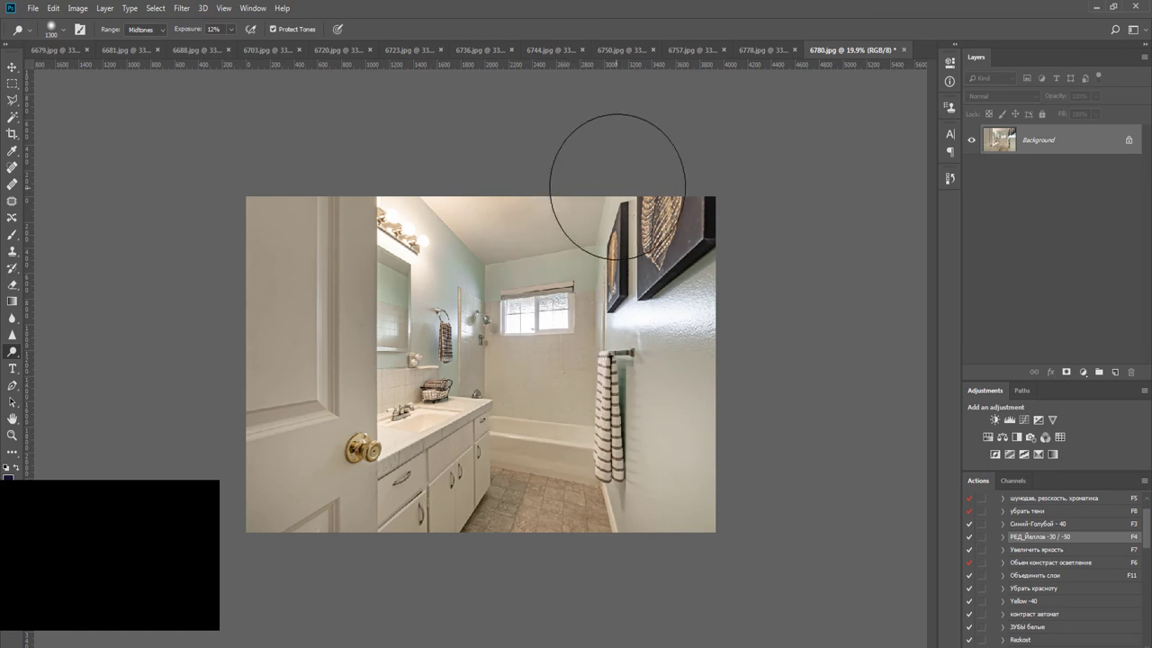
pyautogui.hotkey('ctrl', 's')
pyautogui.press('Return')
pyautogui.press('v')
pyautogui.hotkey('ctrl', 'w')
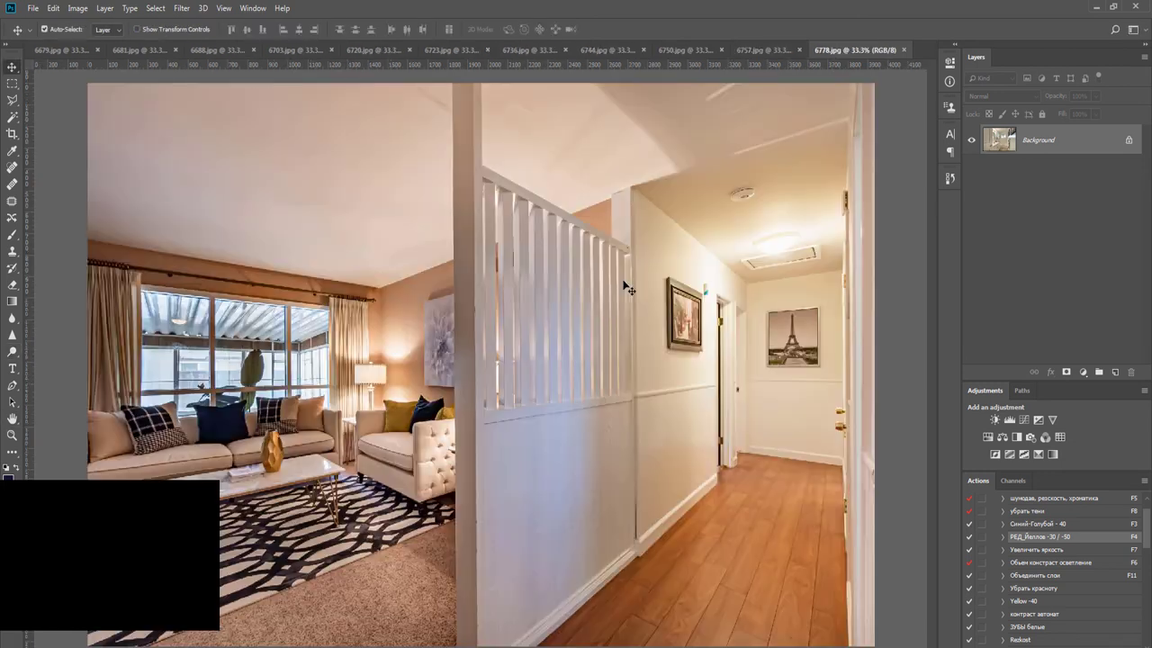
# Lift the shadows of 6778.jpg with "убрать тени" on a duplicate layer, lower that layer's opacity and merge it
pyautogui.hotkey('ctrl', 'j')
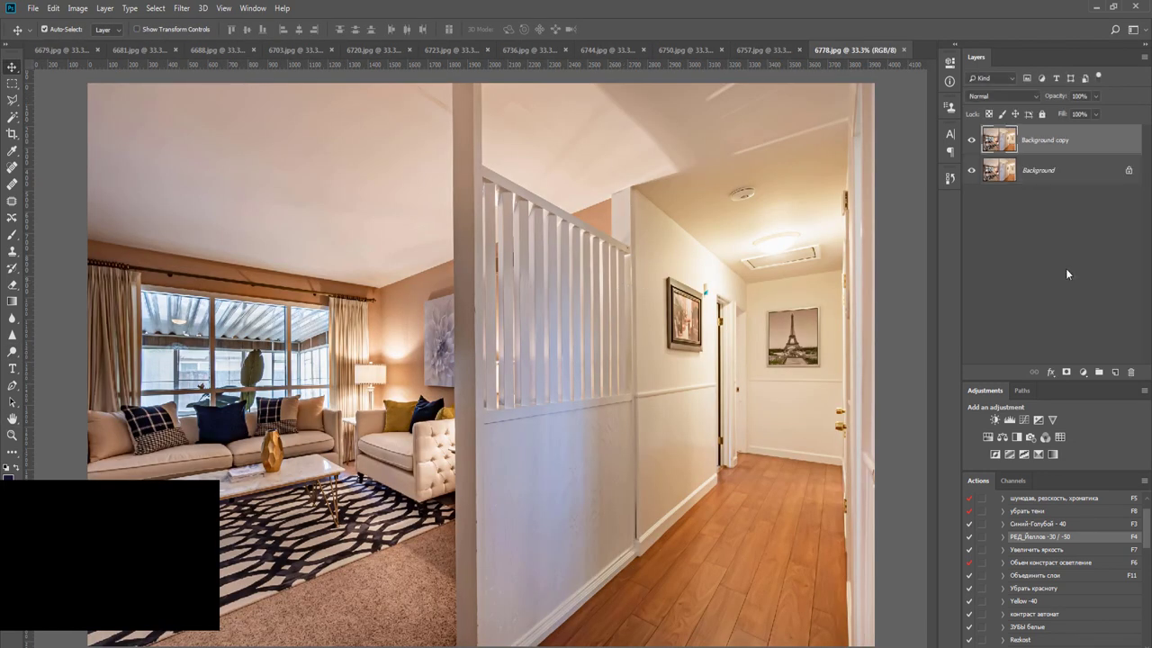
pyautogui.press('F8')
pyautogui.hotkey('ctrl', 'e')
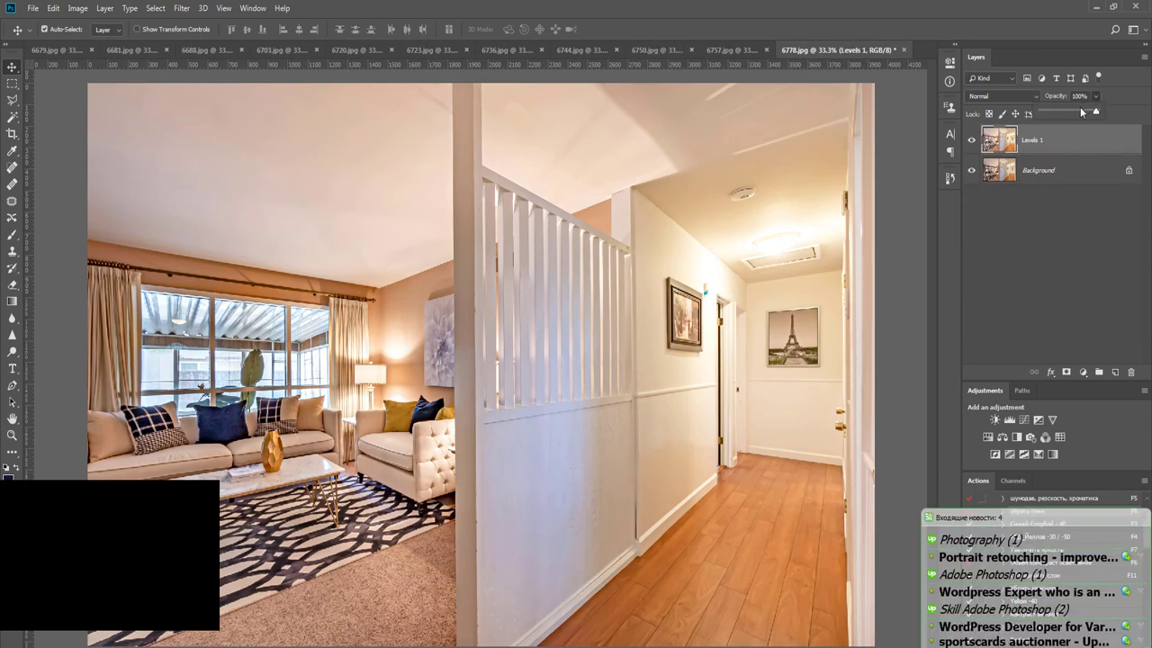
pyautogui.moveTo(1081, 112); pyautogui.dragTo(1078, 114)
pyautogui.hotkey('ctrl', 'e')
# Apply "РЕД_Йеллов -30 / -50", masking out the wood floor and living-room wall with a 600 px black brush at 76% opacity; merge
pyautogui.press('F4')
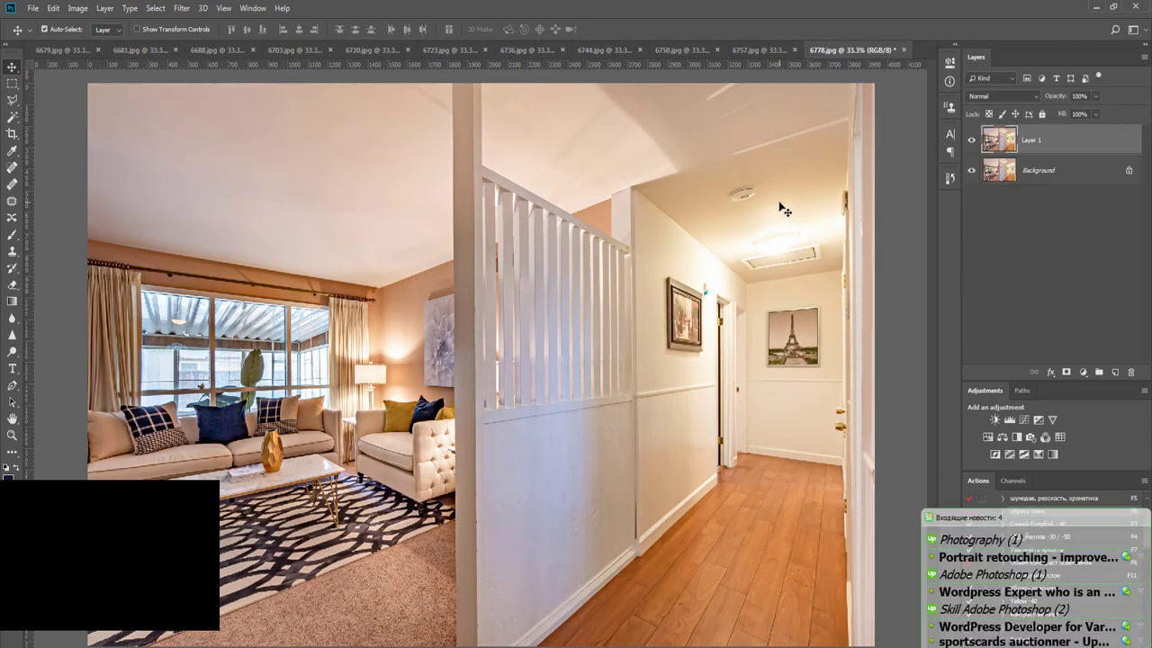
pyautogui.click(1143, 520)
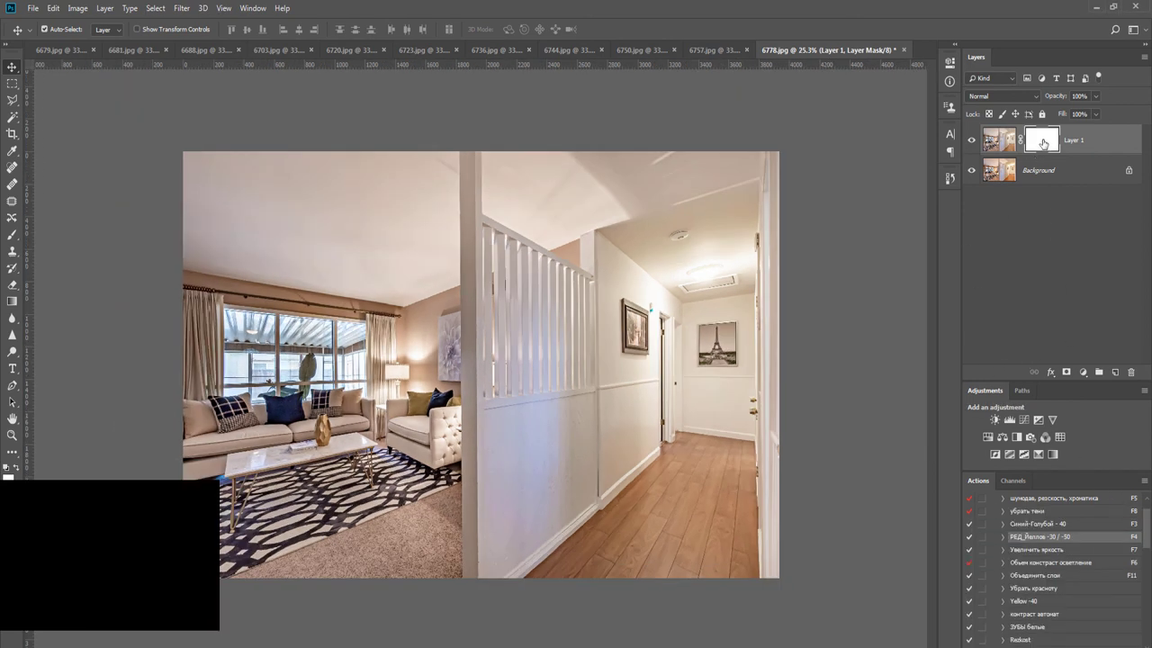
pyautogui.press('b')
pyautogui.press('x')
pyautogui.moveTo(706, 462); pyautogui.dragTo(645, 526)
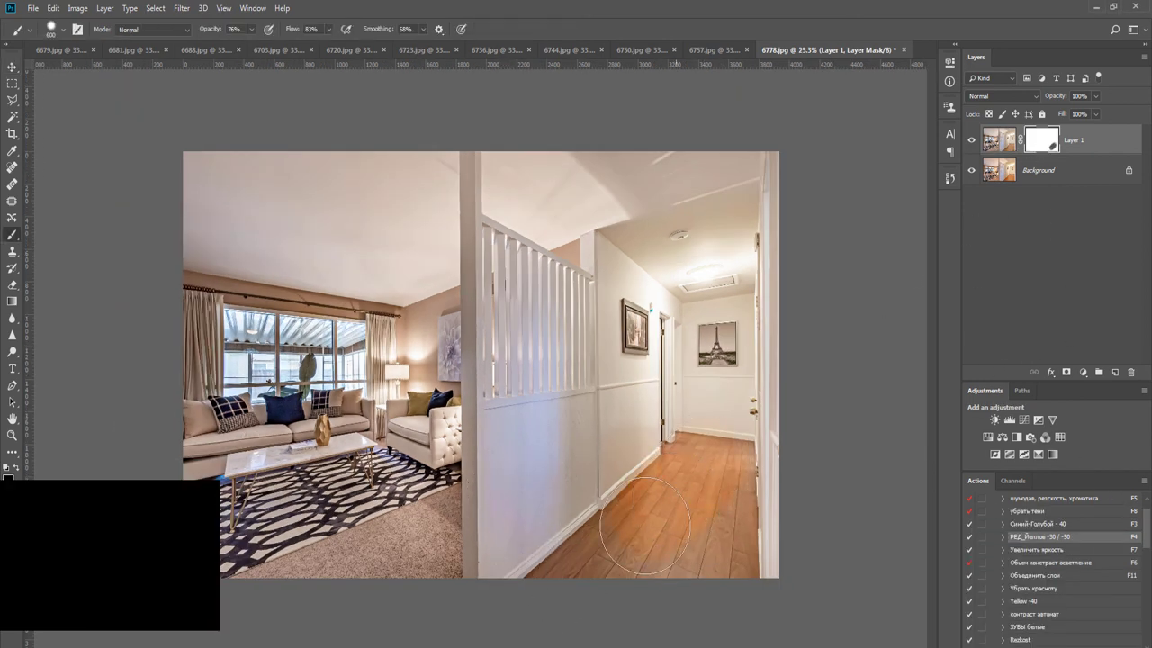
pyautogui.moveTo(574, 596)
pyautogui.mouseDown()
pyautogui.moveTo(713, 582)
pyautogui.moveTo(720, 549)
pyautogui.mouseUp()
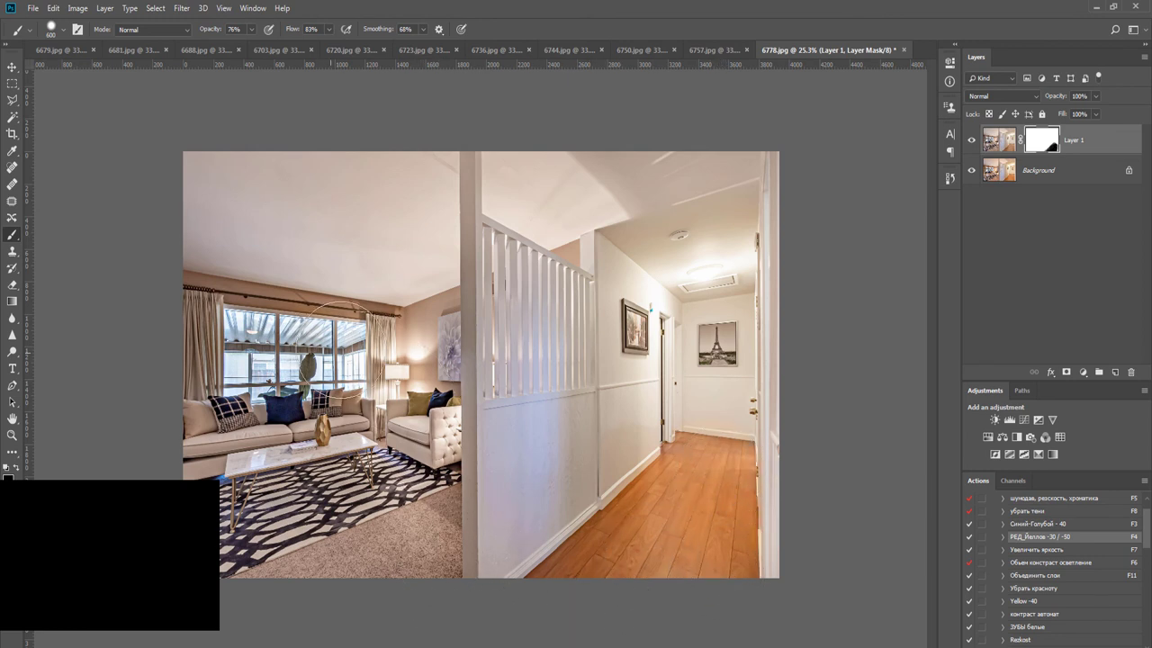
pyautogui.moveTo(183, 331); pyautogui.dragTo(173, 315)
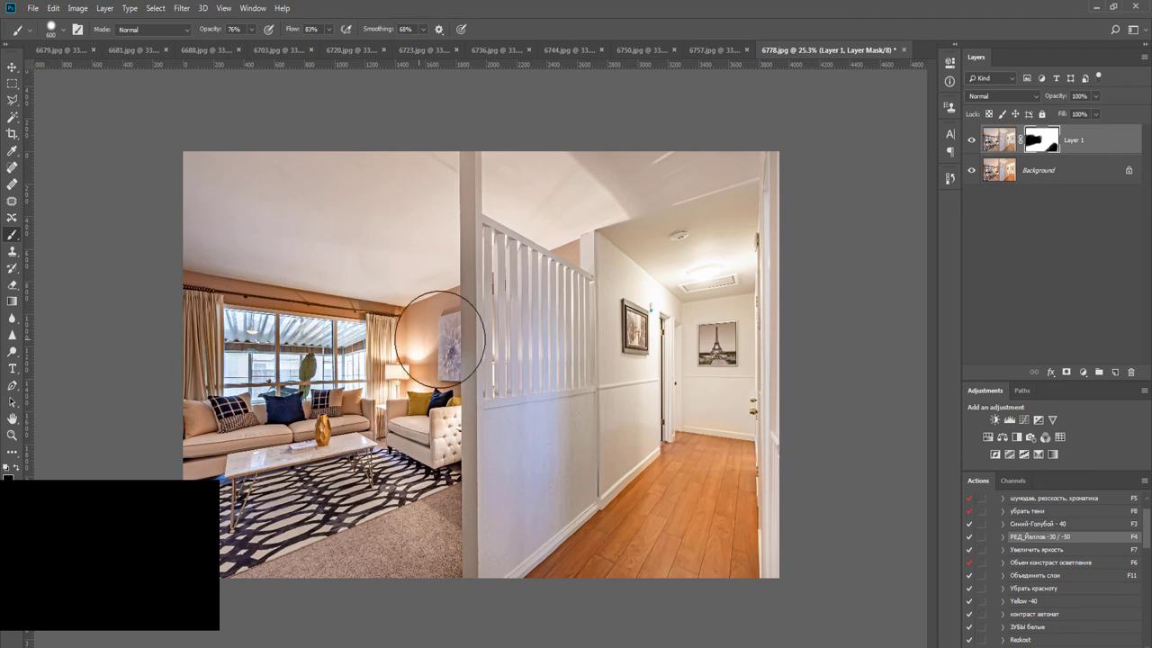
pyautogui.hotkey('ctrl', 'e')
# Reduce the blues with "Синий-Голубой - 40" at about 71% opacity and lower the Magentas saturation with Hue/Saturation, merging each adjustment
pyautogui.press('F3')
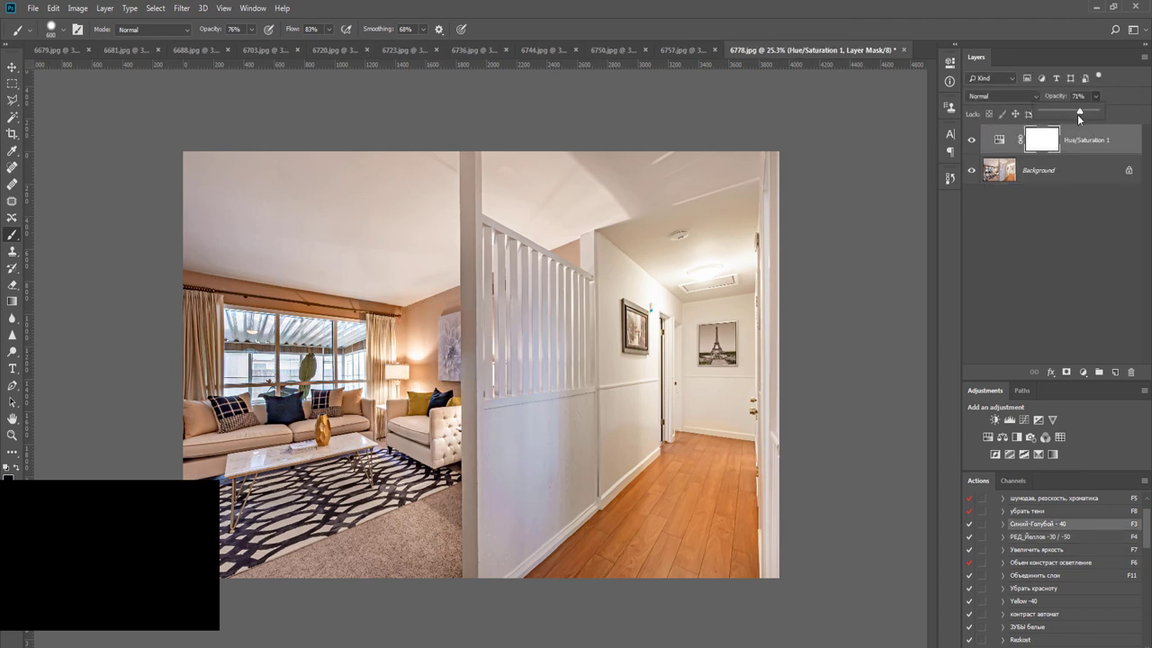
pyautogui.click(988, 437)
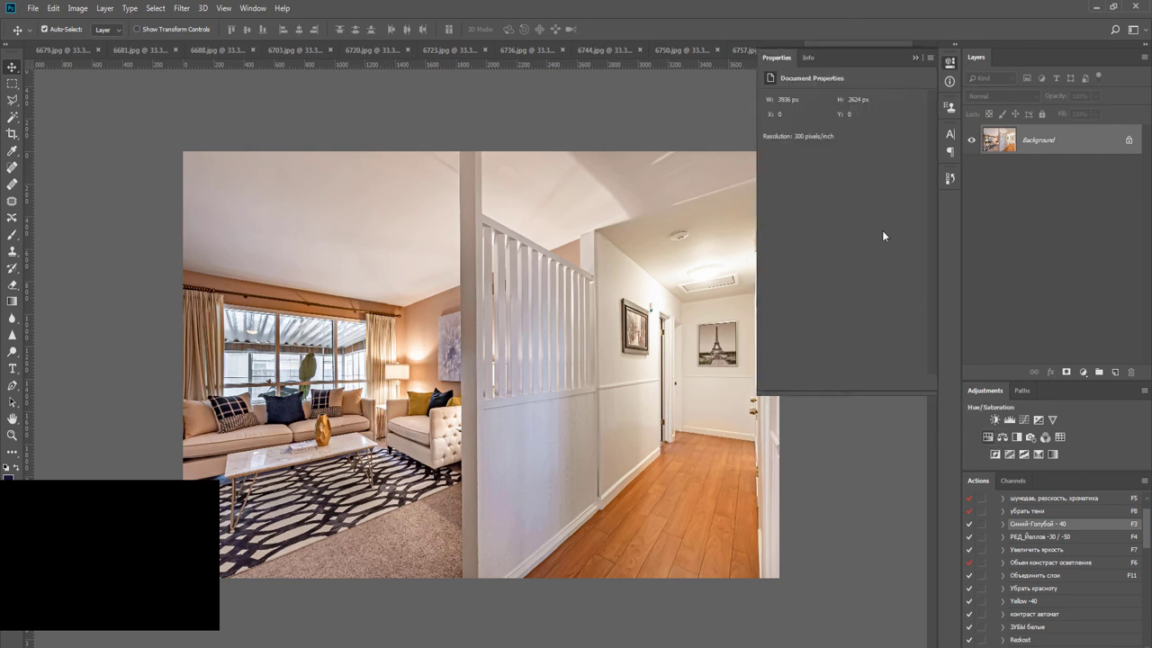
pyautogui.click(823, 116)
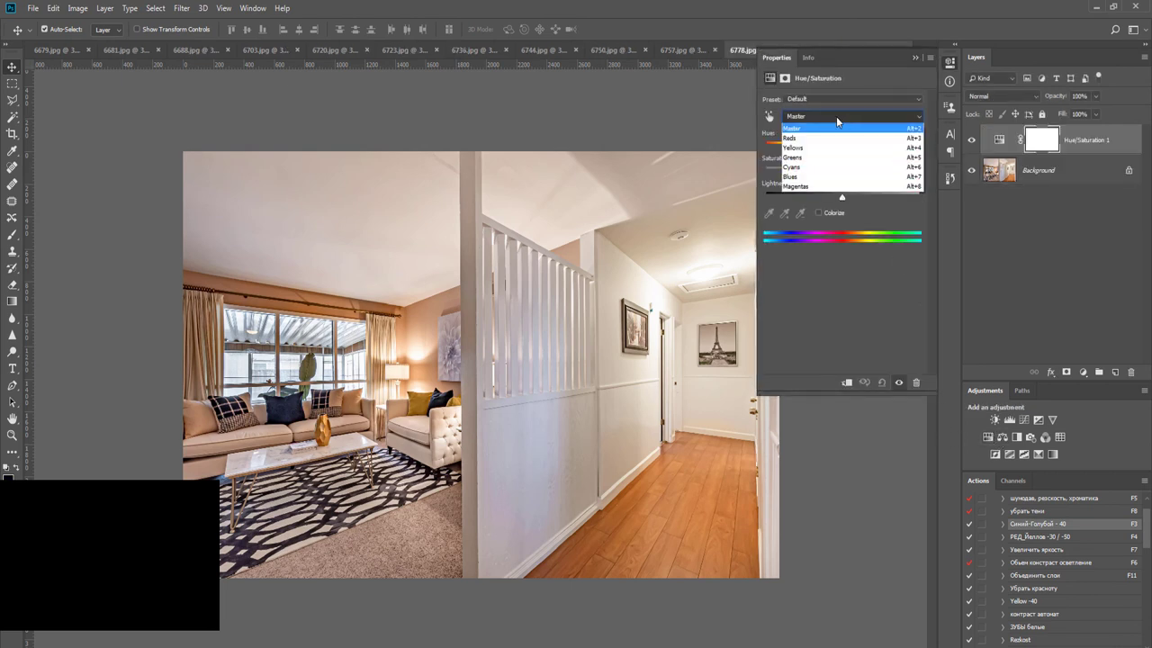
pyautogui.click(823, 186)
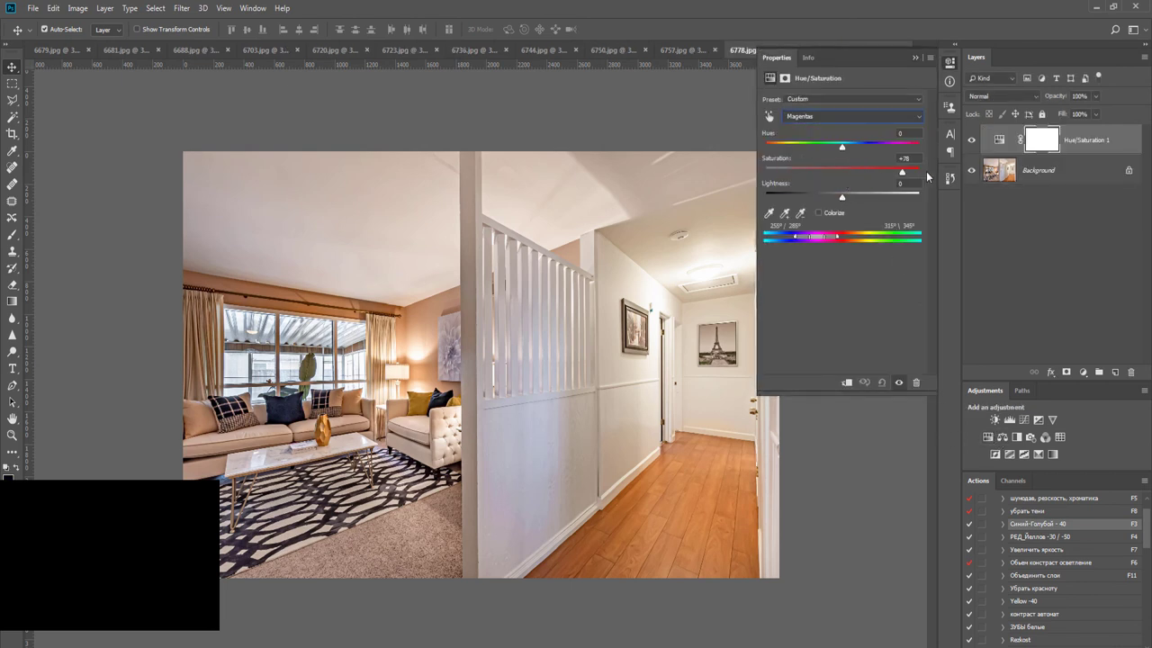
pyautogui.moveTo(901, 171); pyautogui.dragTo(818, 173)
pyautogui.hotkey('ctrl', 'e')
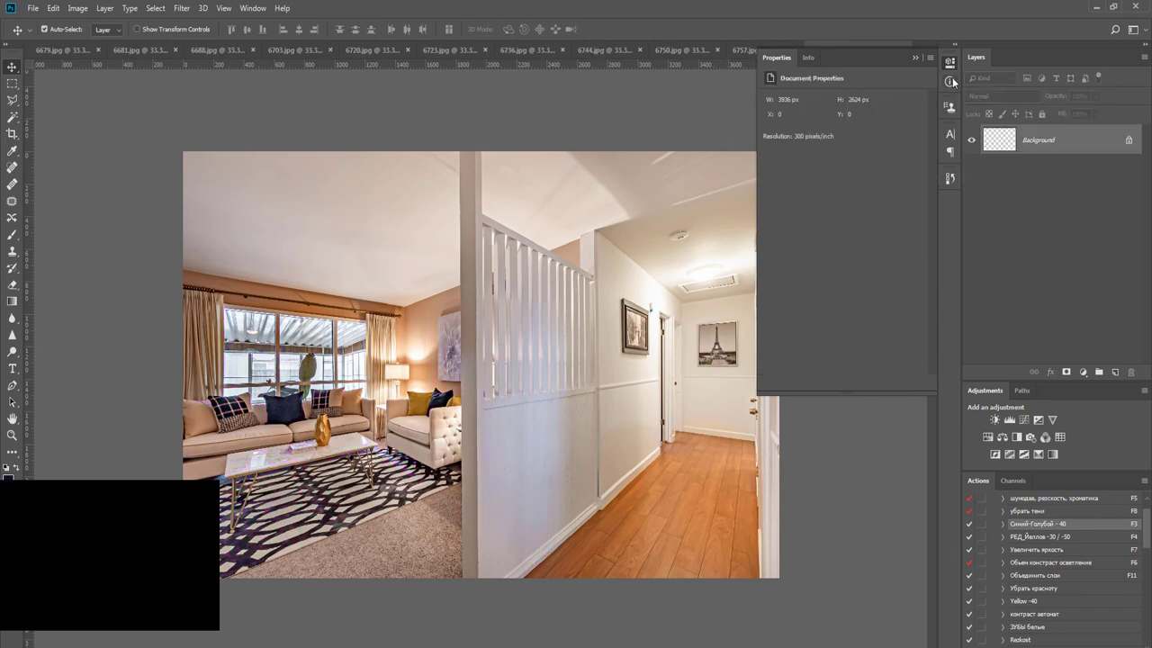
# Dodge the midtones of 6778.jpg with a 1300 px brush at 12% exposure, and save and close the file
pyautogui.press('o')
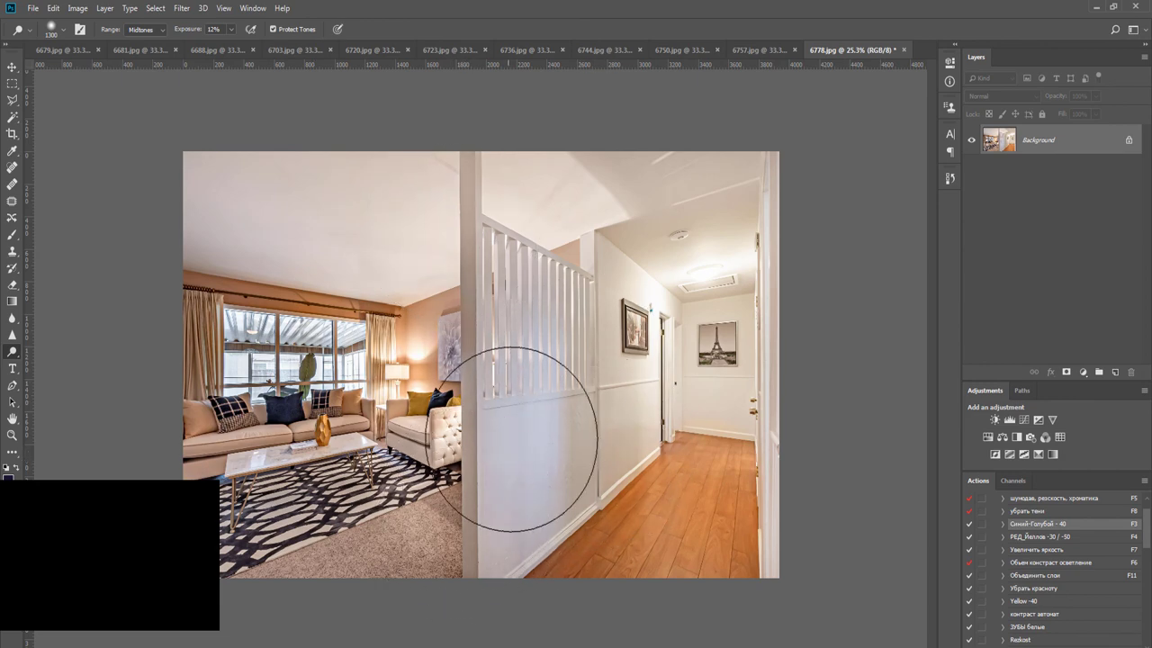
pyautogui.hotkey('ctrl', 'w')
pyautogui.press('Return')
pyautogui.press('Return')
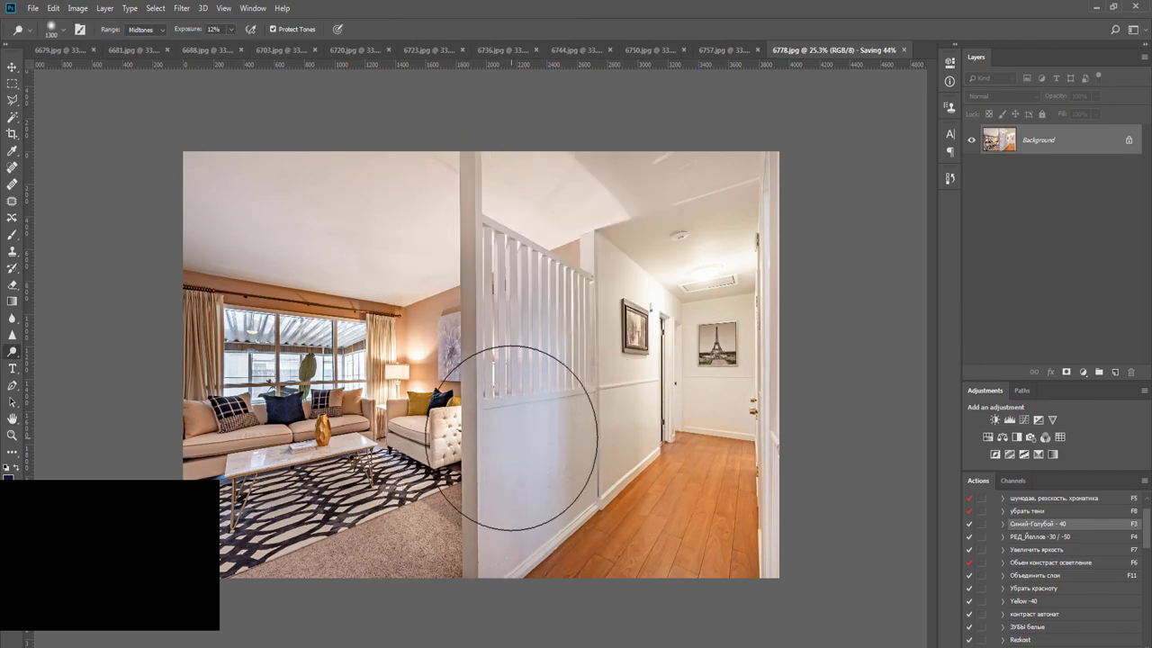
pyautogui.press('v')
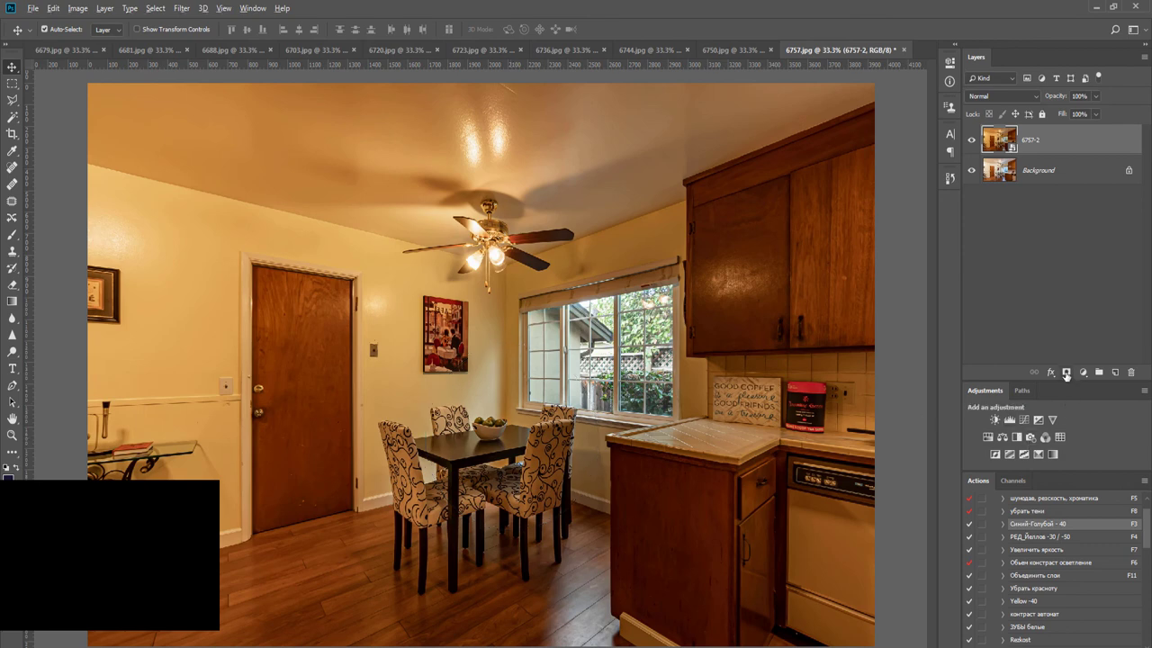
# Add a black mask to layer 6757-2 and set the brush to 33% opacity and 33% flow
pyautogui.keyDown('alt'); pyautogui.click(1066, 373); pyautogui.keyUp('alt')
pyautogui.press('b')
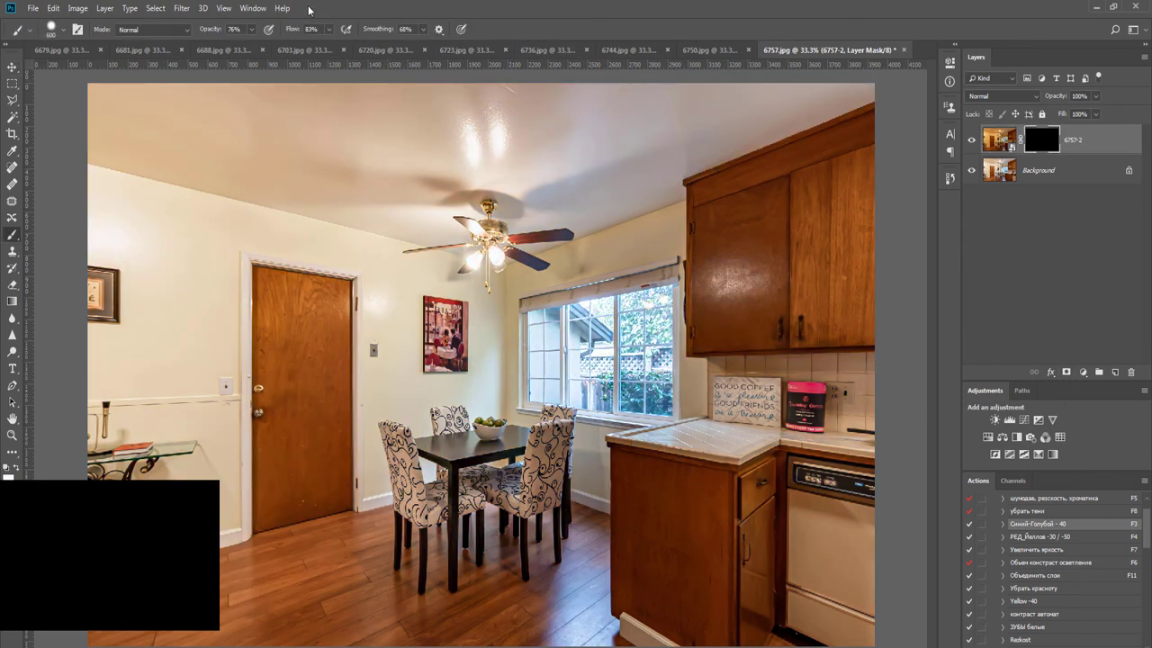
pyautogui.click(239, 29)
pyautogui.press('Tab')
pyautogui.write('3')
pyautogui.scroll(-2, 589, 575)
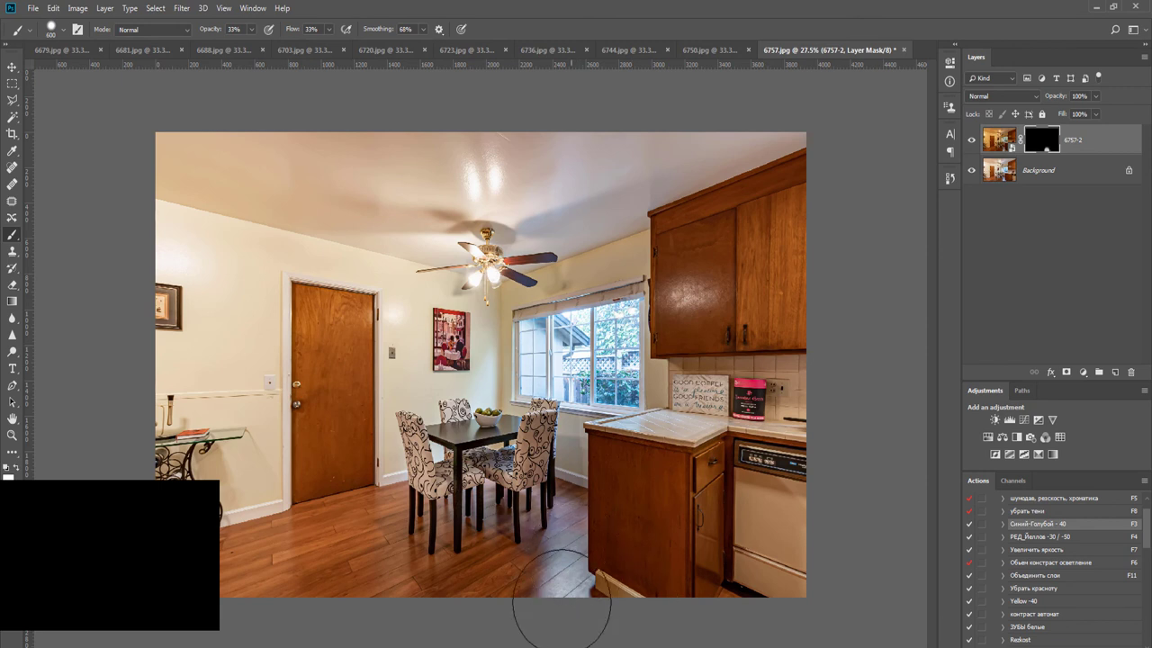
# Paint white on the 6757-2 mask over the window with soft brushes from 1000 down to 300 px to bring back the outside view
pyautogui.press(']')
pyautogui.press(']')
pyautogui.press(']')
pyautogui.press(']')
pyautogui.press(']')
pyautogui.press(']')
pyautogui.press(']')
pyautogui.press(']')
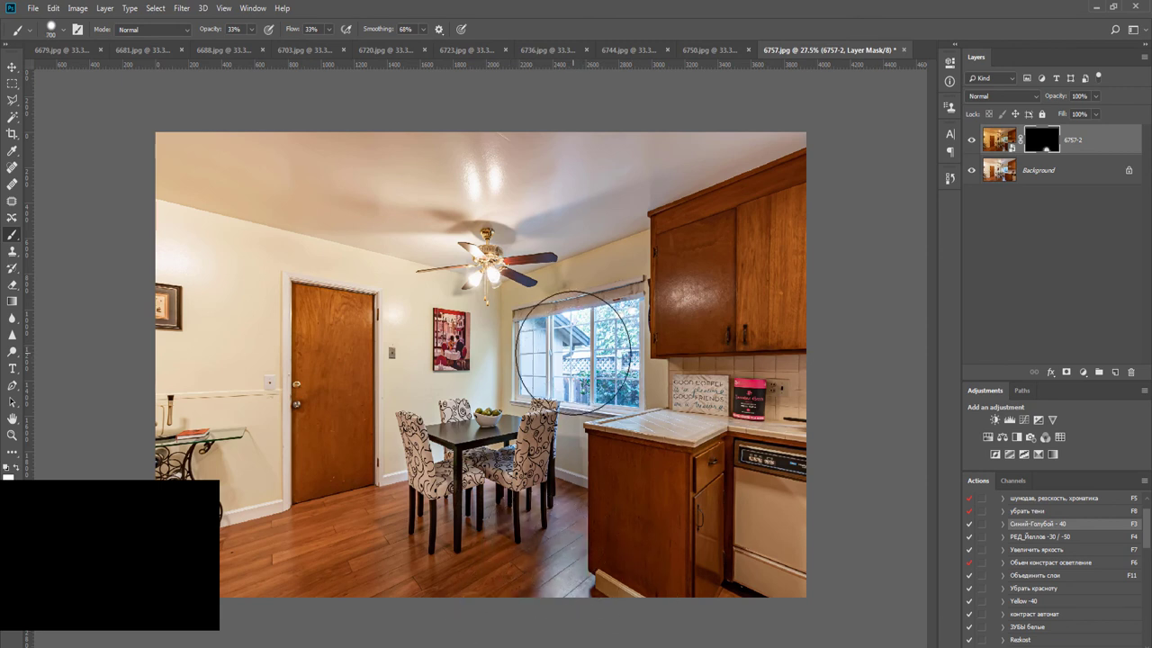
pyautogui.press('[')
pyautogui.press('[')
pyautogui.press('[')
pyautogui.press('[')
pyautogui.press('[')
pyautogui.press('[')
pyautogui.press('[')
pyautogui.press('[')
pyautogui.press('[')
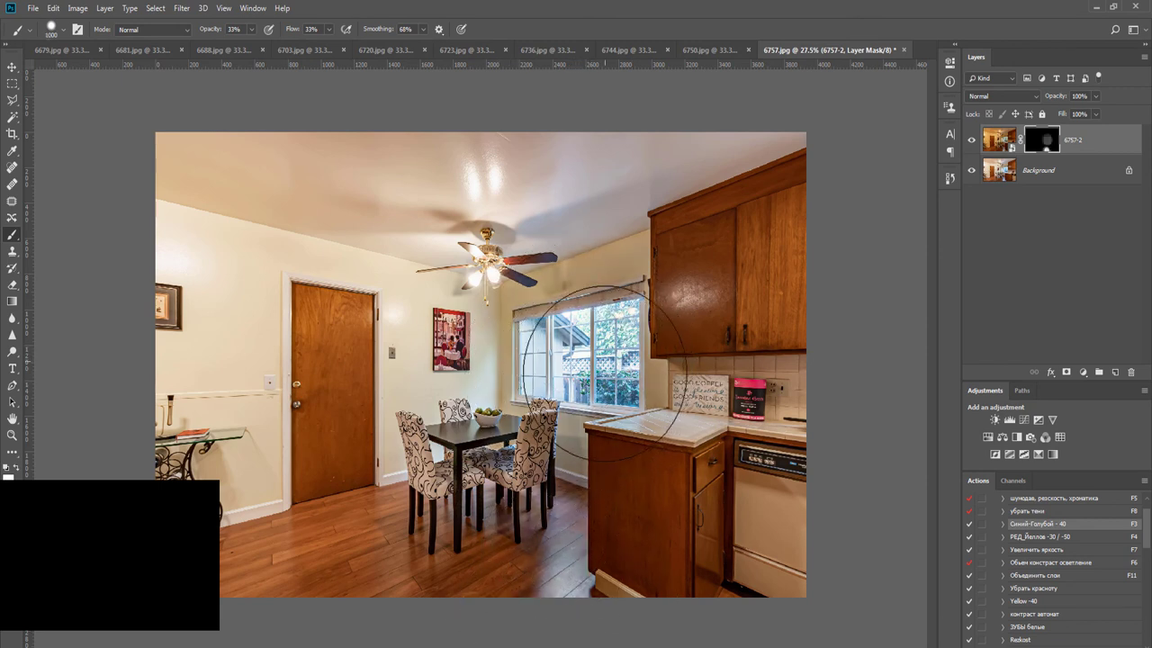
pyautogui.press('[')
pyautogui.press('[')
pyautogui.press('[')
pyautogui.press('[')
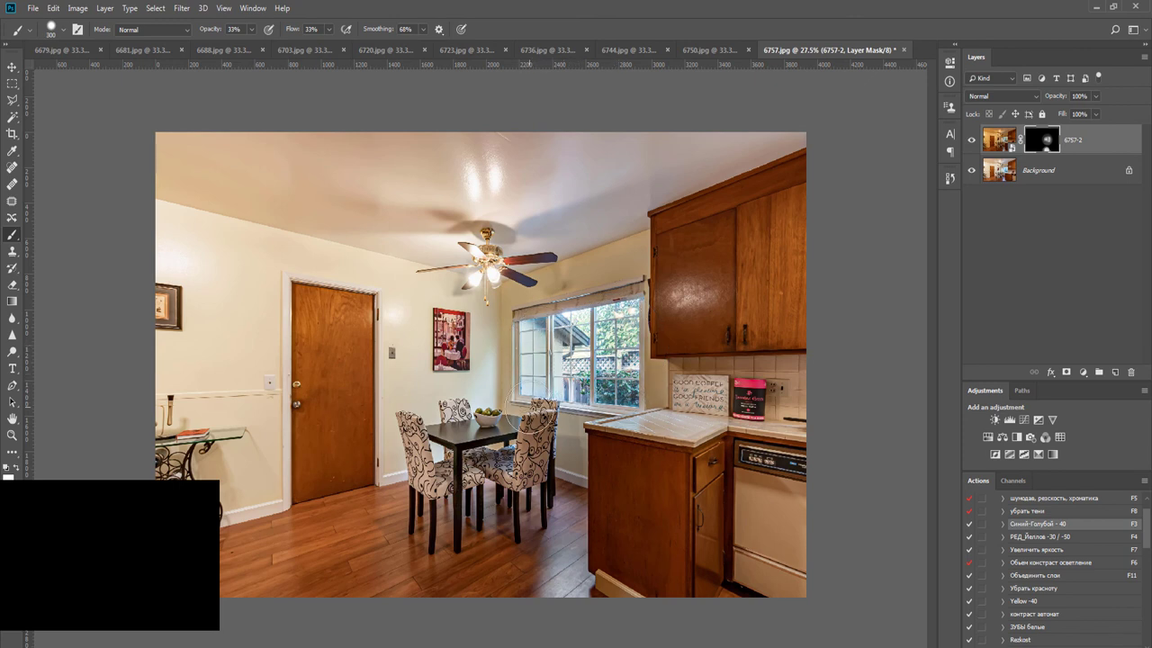
# Run "Синий-Голубой - 40", "убрать тени" and "РЕД_Йеллов -30 / -50" on 6757.jpg, lower the last layer's opacity to about 68% and merge
pyautogui.press('F3')
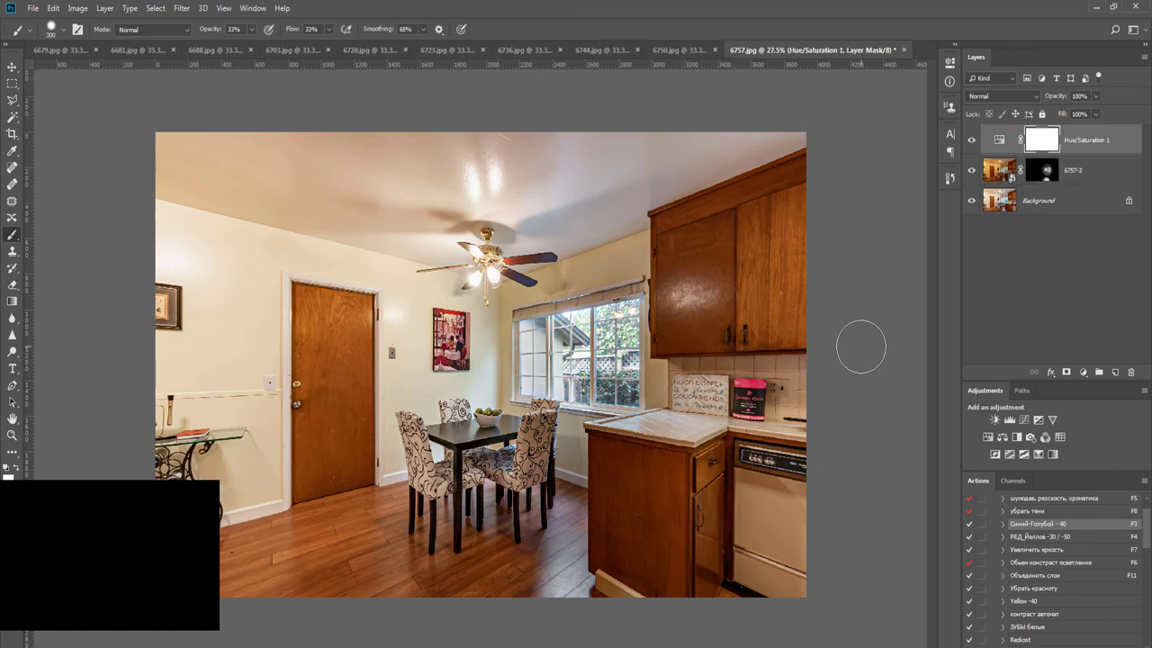
pyautogui.press('F8')
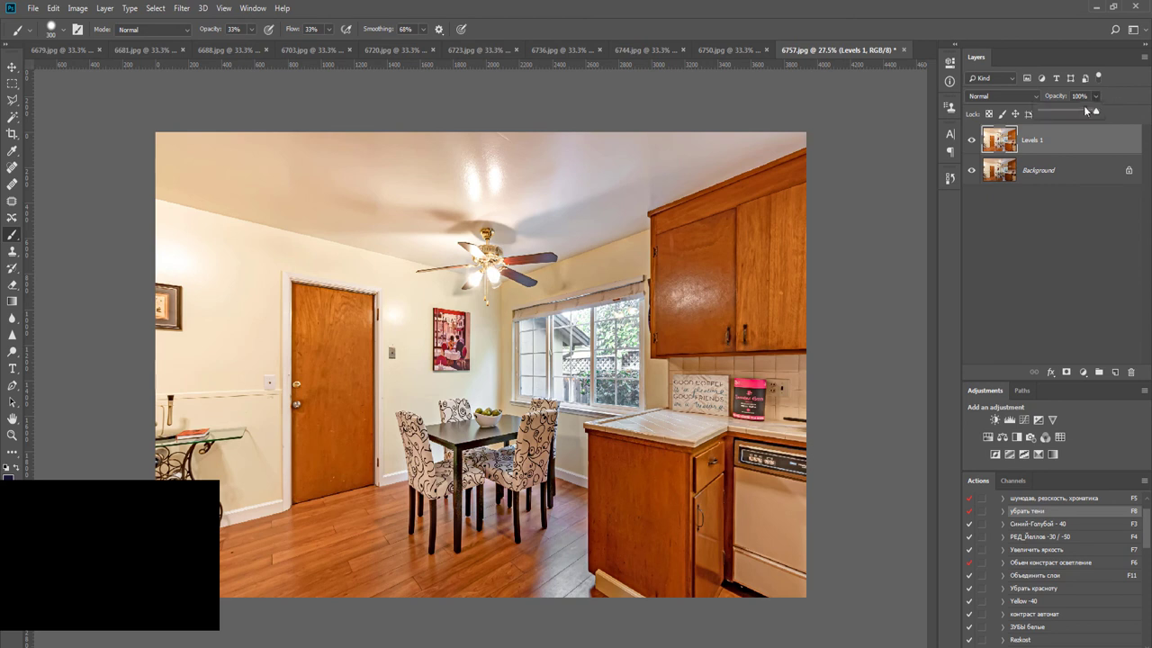
pyautogui.press('F4')
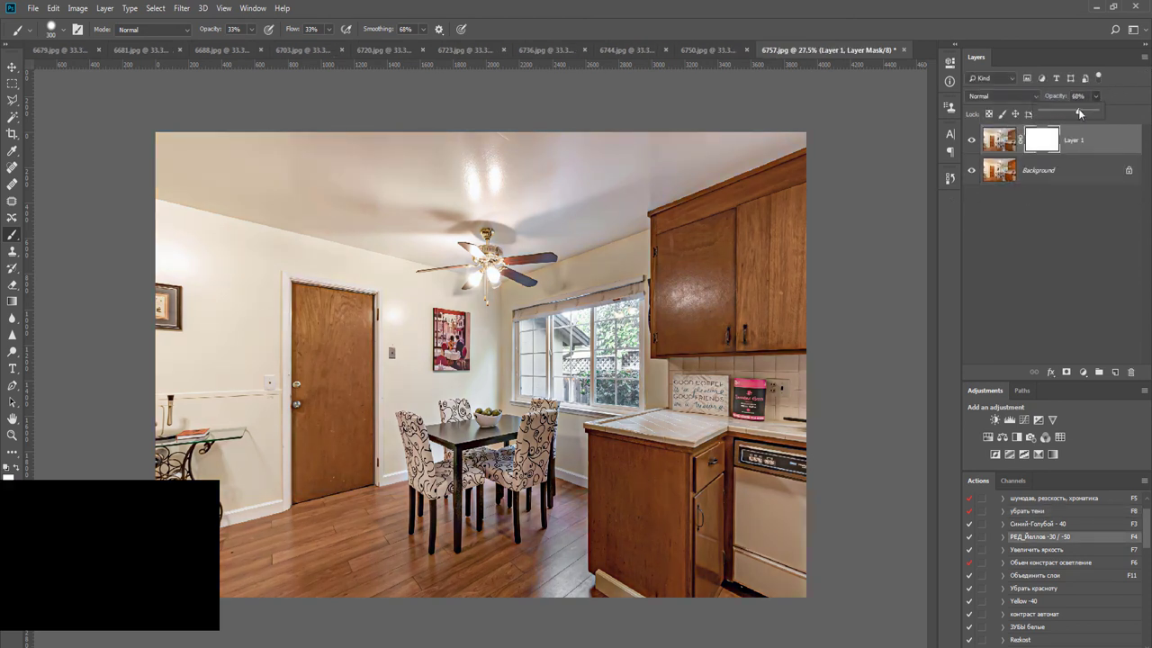
pyautogui.hotkey('ctrl', 'e')
# Dodge the midtones of 6757.jpg with a 1300 px brush at 12% exposure, run "шумодав, резкость, хроматика", and save and close the file
pyautogui.press('o')
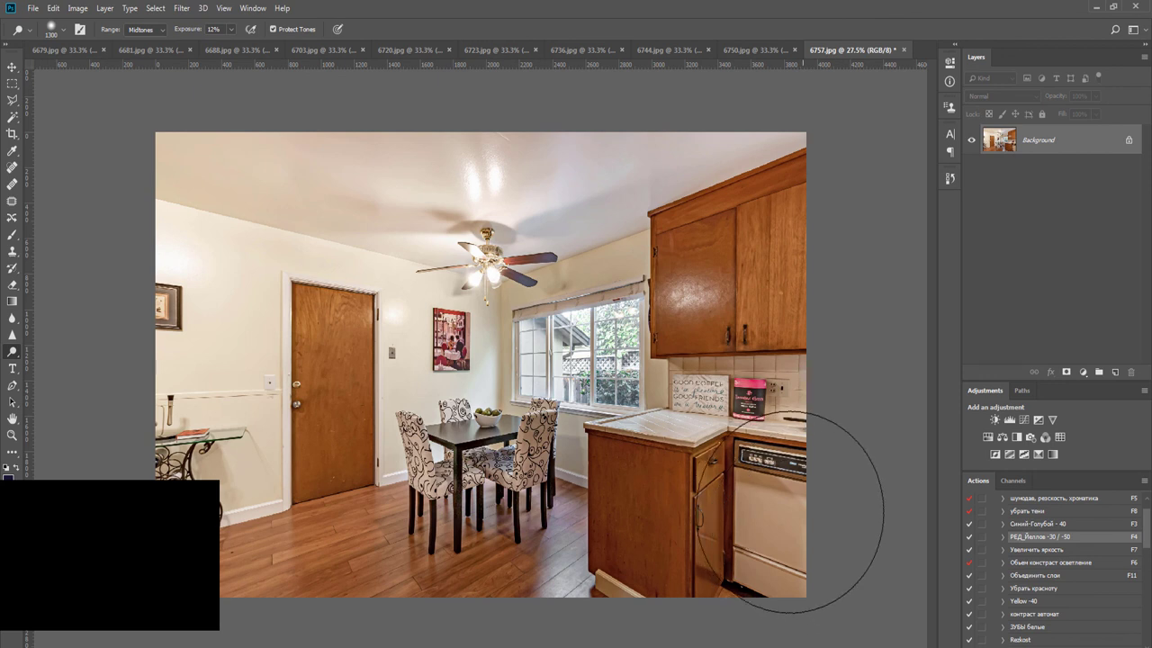
pyautogui.press('F5')
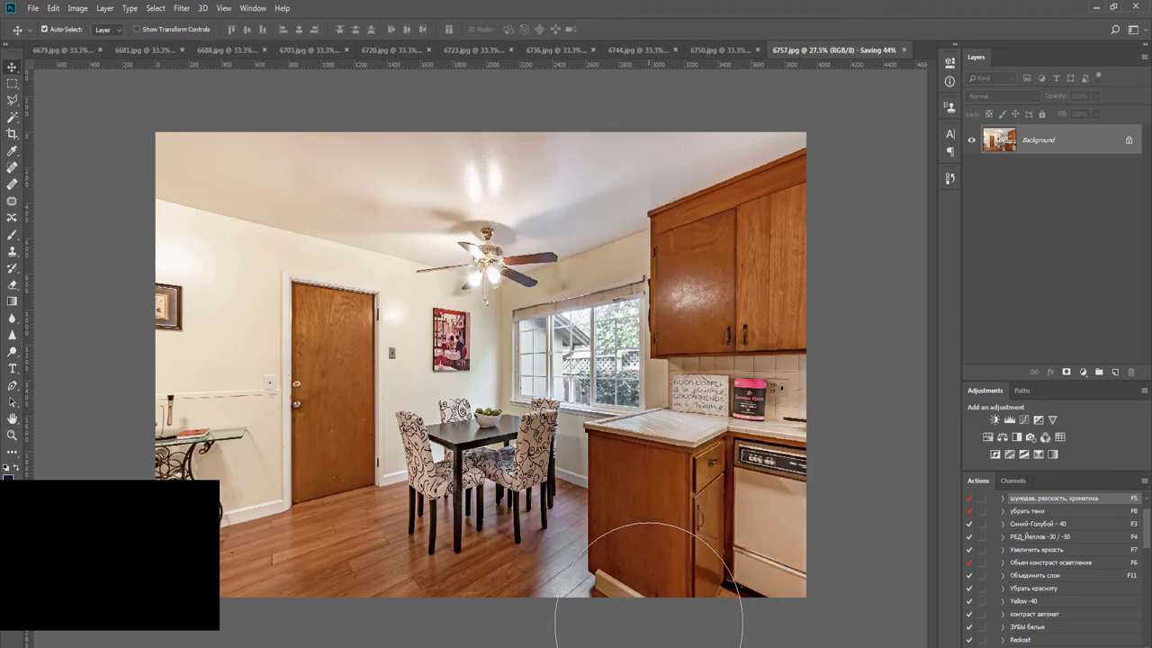
pyautogui.press('F5')
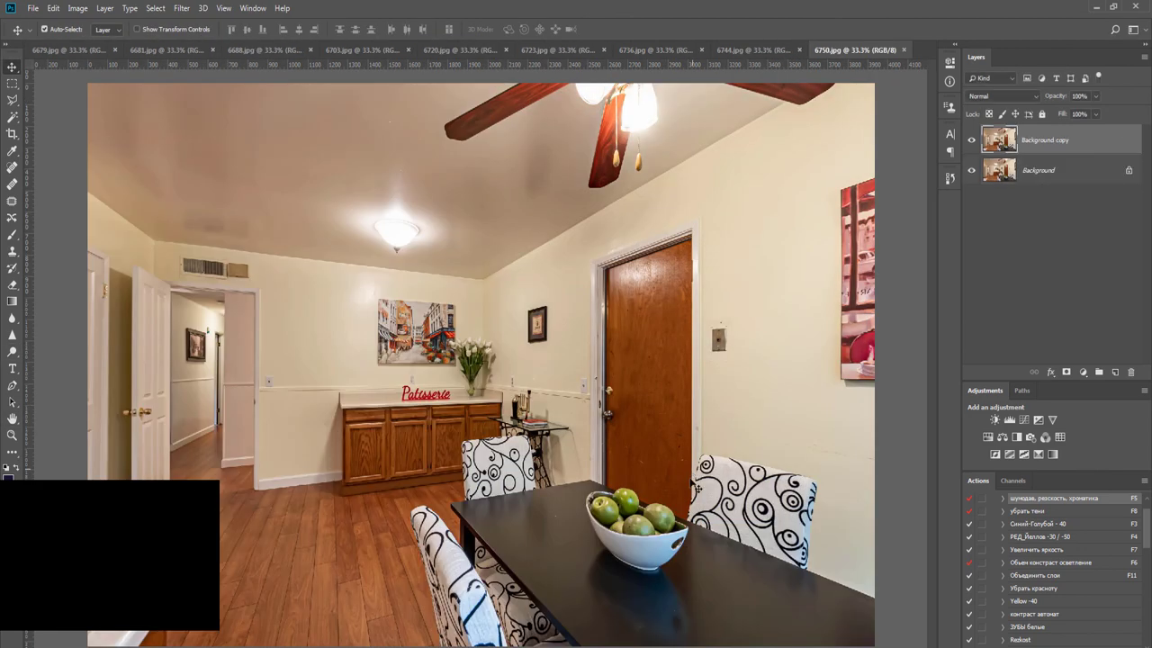
# Lift the shadows of 6750.jpg with "убрать тени", apply "РЕД_Йеллов -30 / -50" at reduced opacity and merge the layers
pyautogui.press('F8')
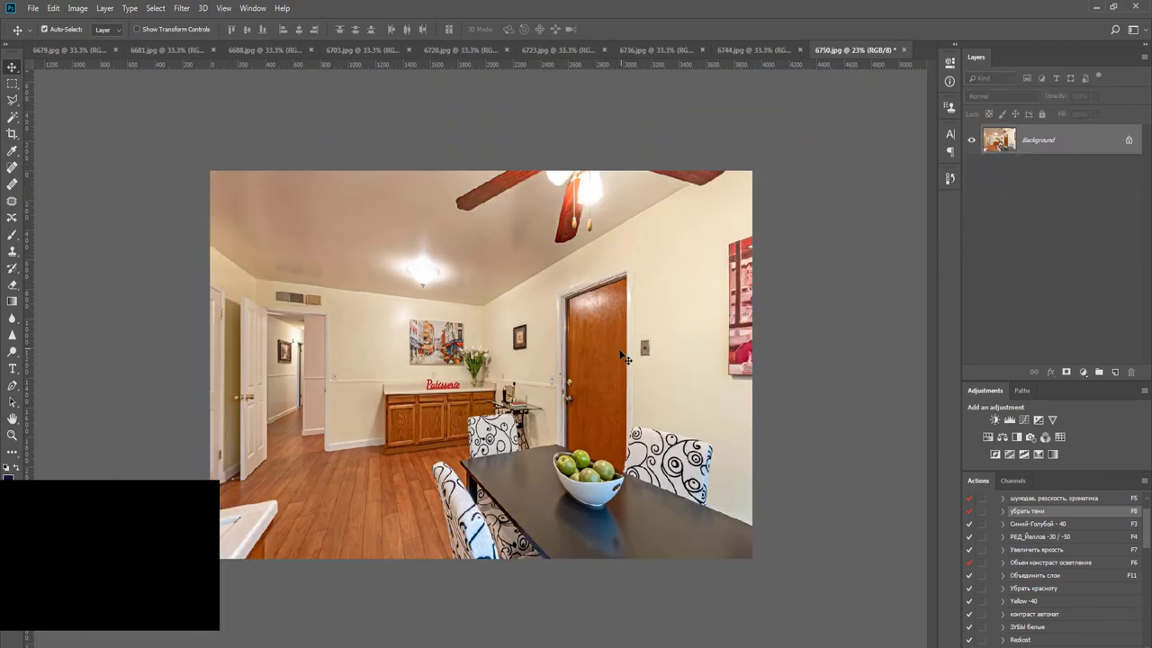
pyautogui.press('F4')
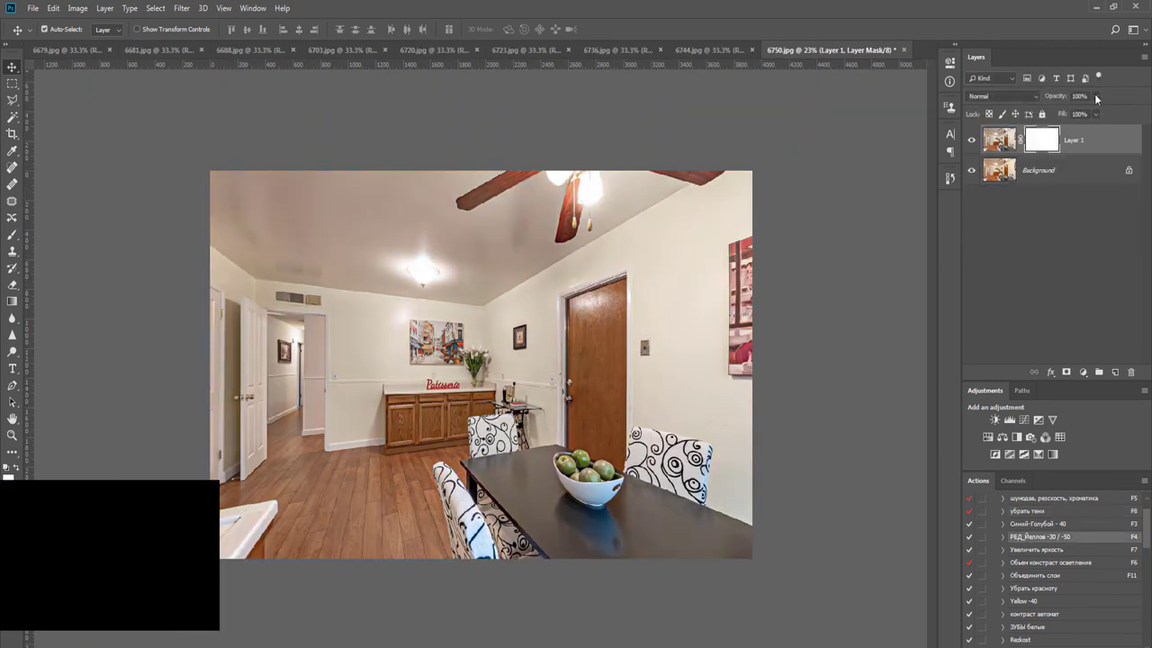
pyautogui.hotkey('ctrl', 'e')
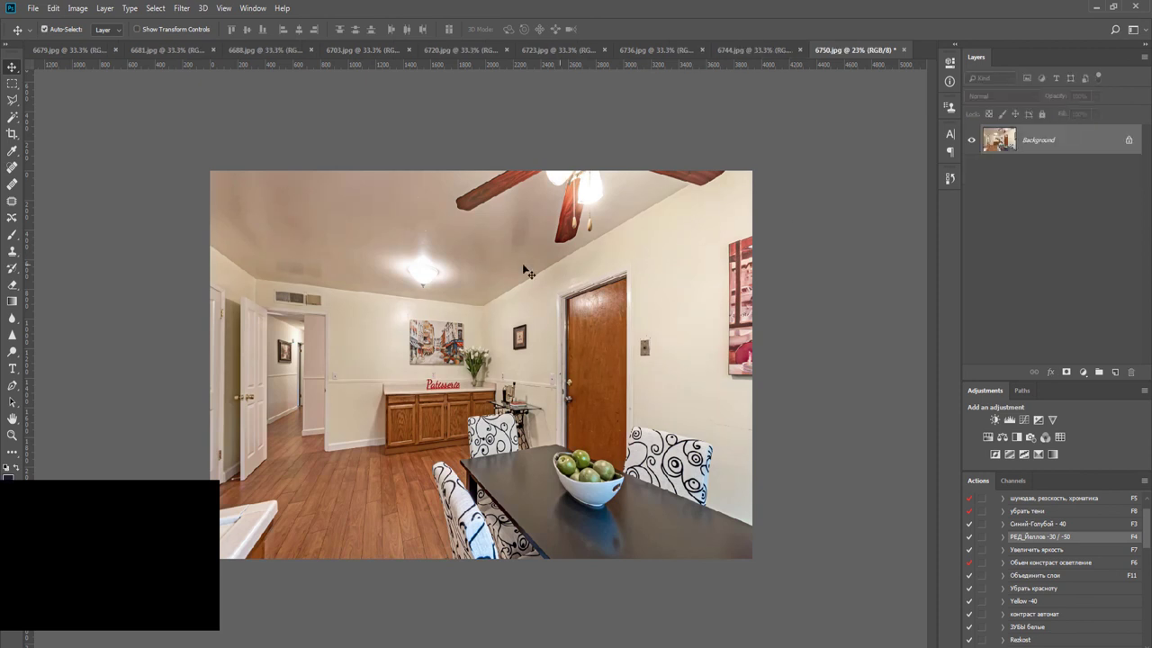
# Dodge the ceiling and wall midtones of 6750.jpg with a 1300 px brush at 12% exposure and run "шумодав, резкость, хроматика"
pyautogui.press('o')
pyautogui.moveTo(111, 205)
pyautogui.mouseDown()
pyautogui.moveTo(381, 202)
pyautogui.moveTo(332, 221)
pyautogui.moveTo(412, 240)
pyautogui.mouseUp()
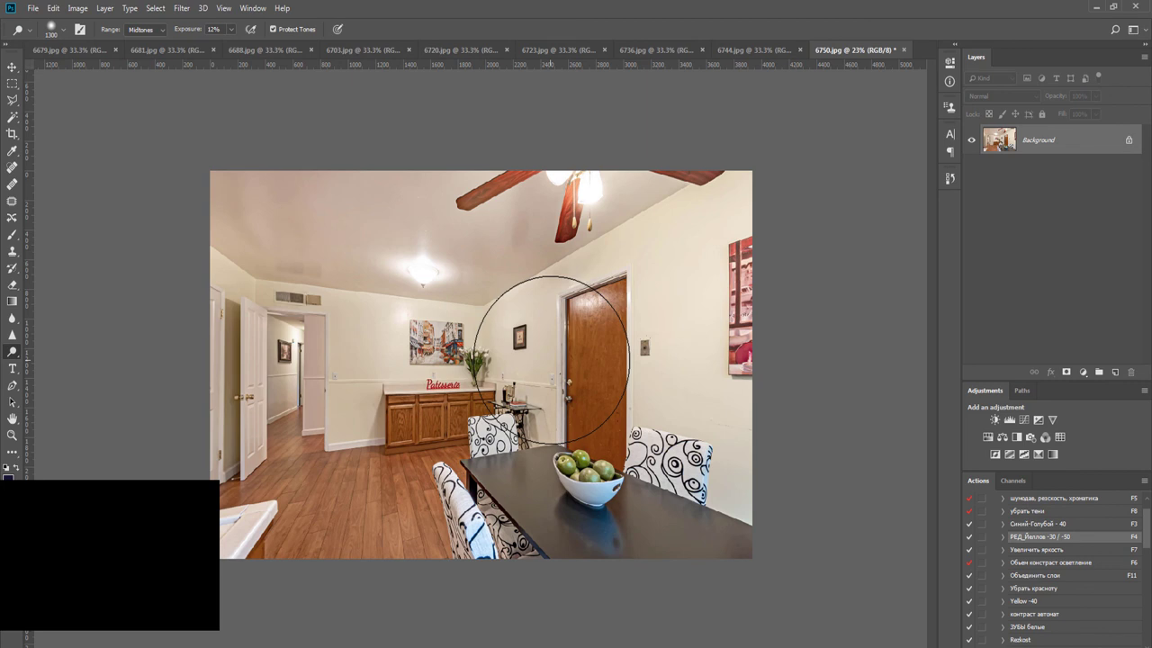
pyautogui.press('F5')
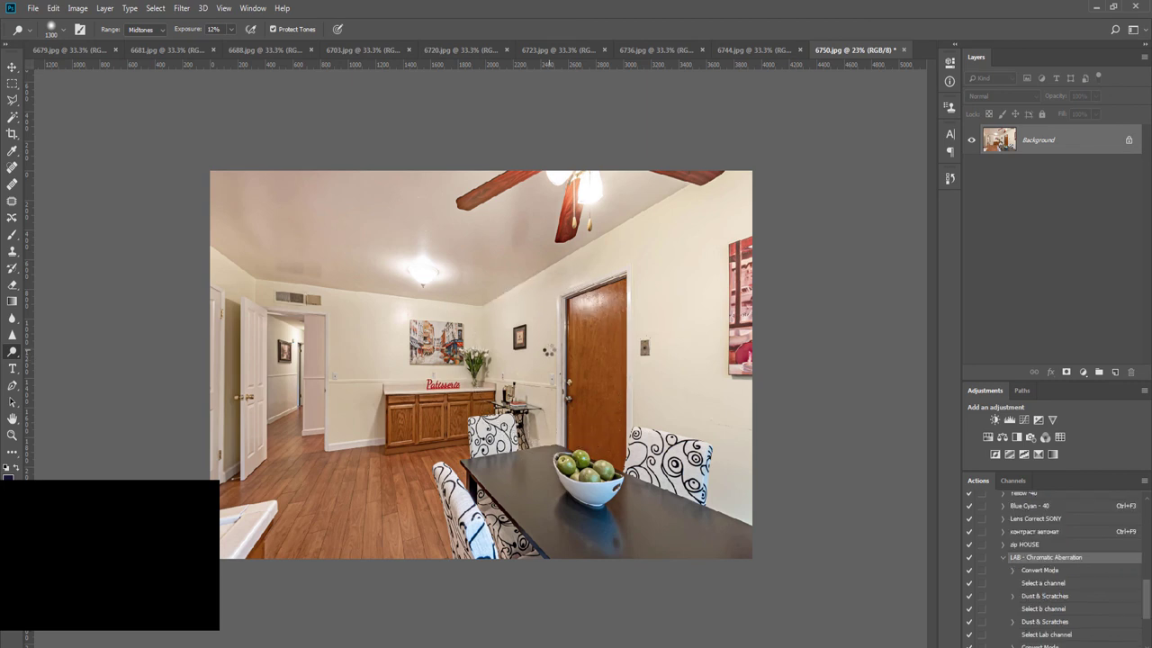
# Brighten 6750.jpg with a Curves adjustment mapping input 118 to output 128, merge it, and save and close the file
pyautogui.click(1025, 420)
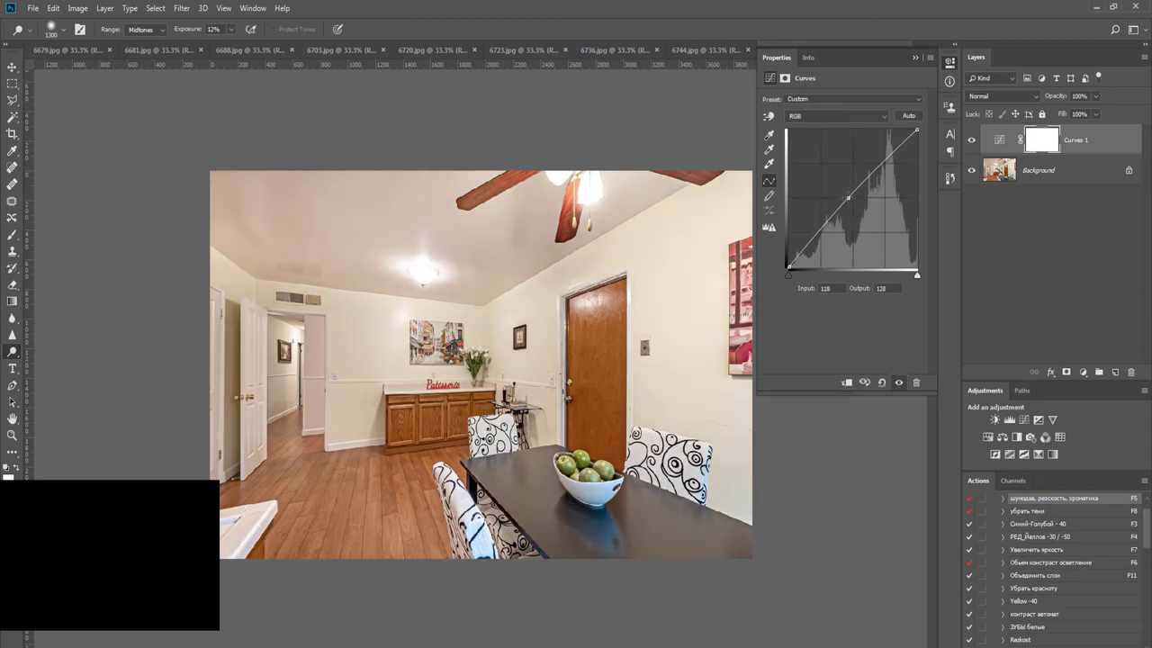
pyautogui.hotkey('ctrl', 'e')
pyautogui.hotkey('ctrl', 's')
pyautogui.press('Return')
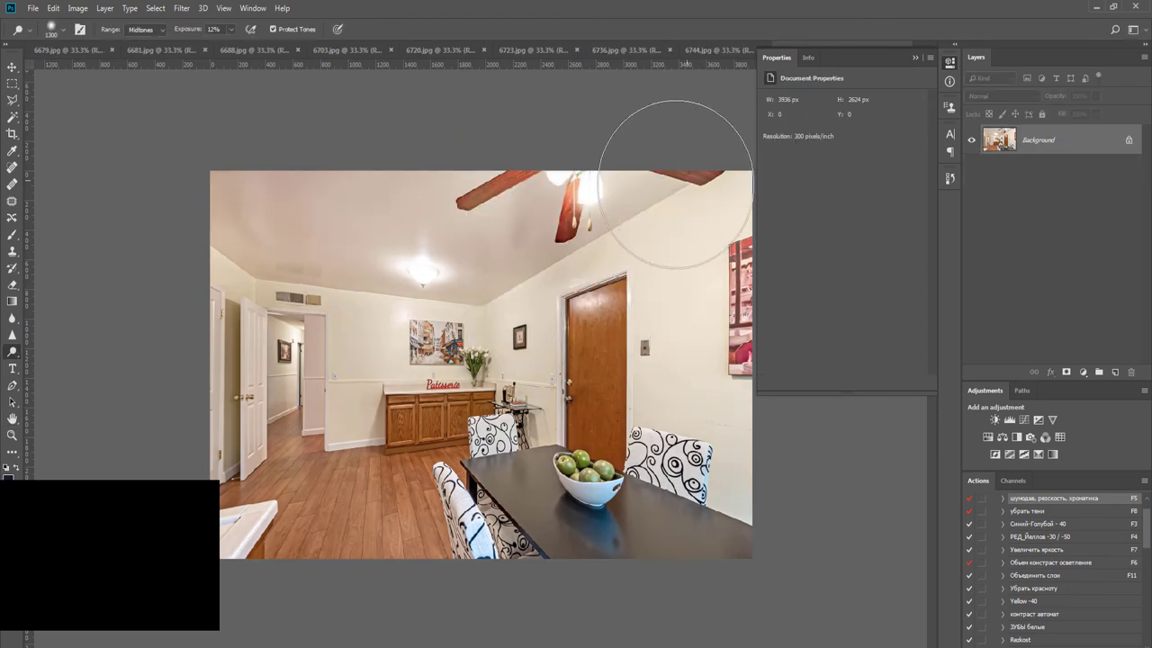
pyautogui.hotkey('ctrl', 'w')
# Lift the shadows of 6744.jpg with "убрать тени" and reduce its colour casts with "РЕД_Йеллов -30 / -50" and "Синий-Голубой - 40"
pyautogui.press('F8')
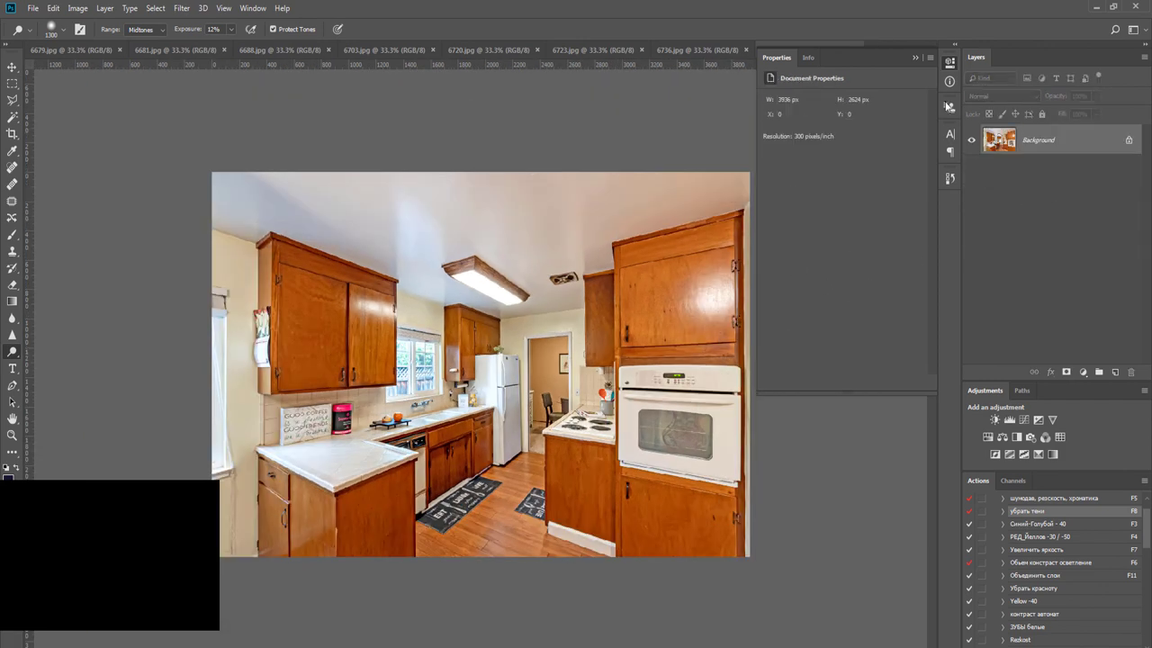
pyautogui.press('F4')
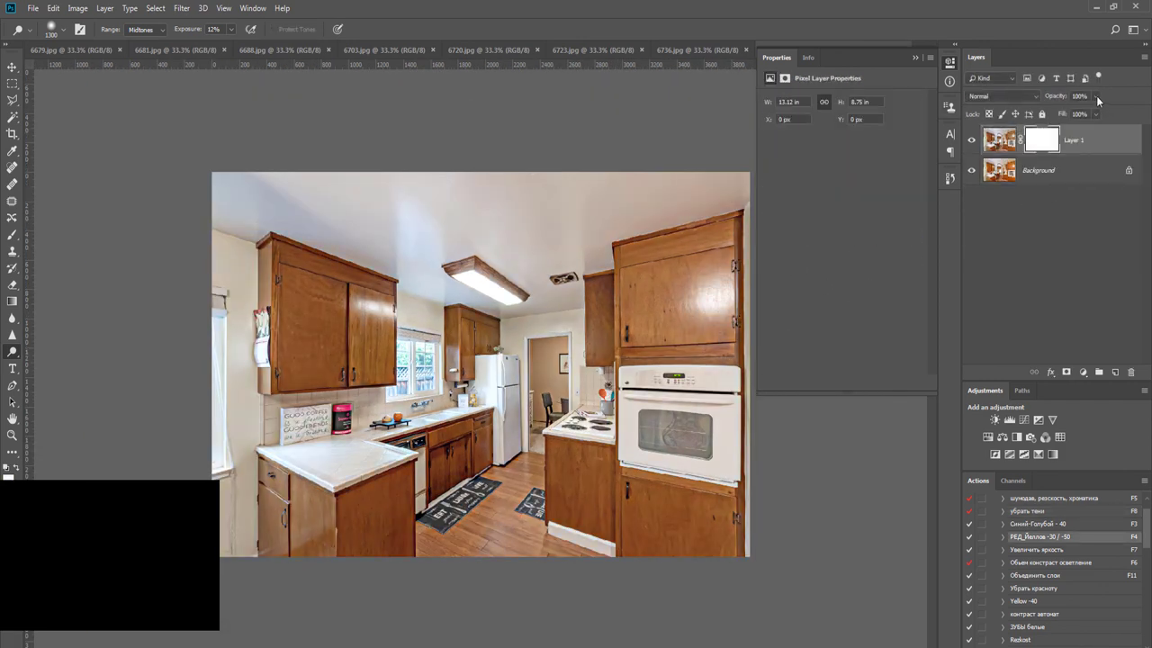
pyautogui.press('F3')
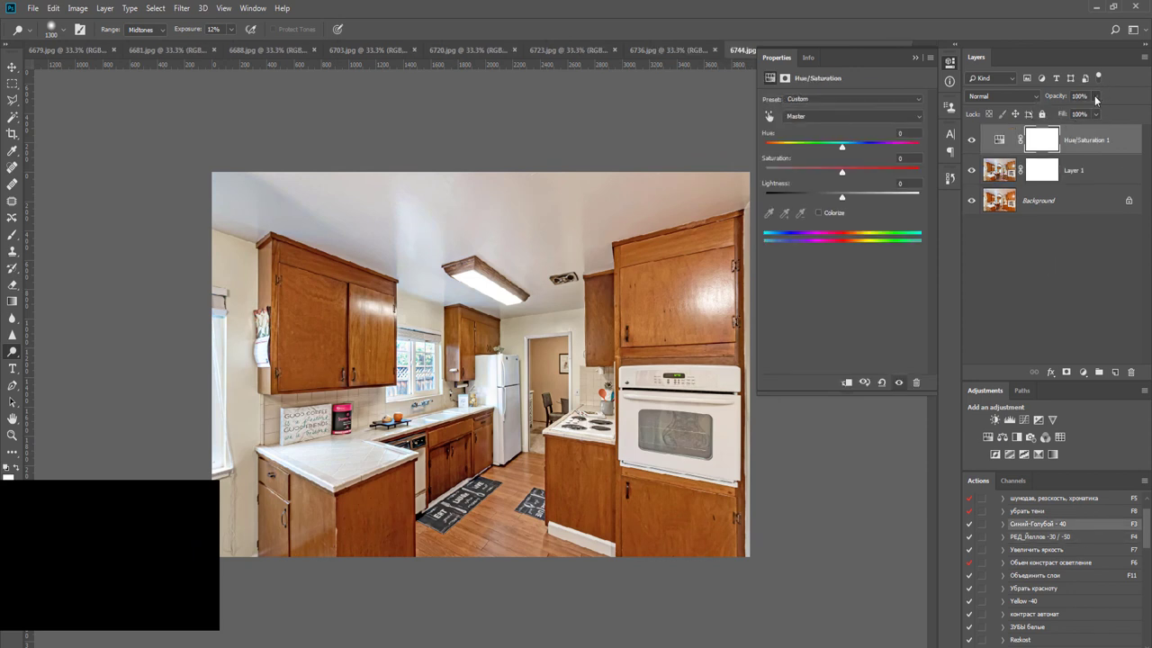
# Brighten 6744.jpg with a Curves point at input 124, output 137, merge all layers, run "шумодав, резкость, хроматика", and save and close
pyautogui.click(1024, 419)
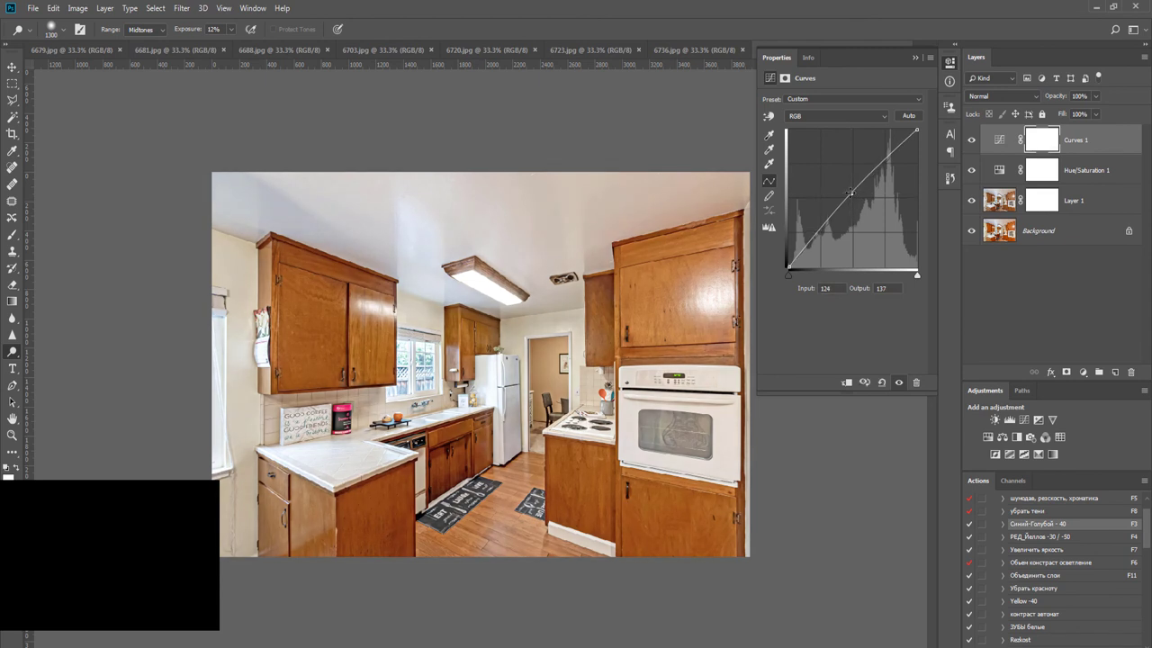
pyautogui.hotkey('ctrl', 'shift', 'e')
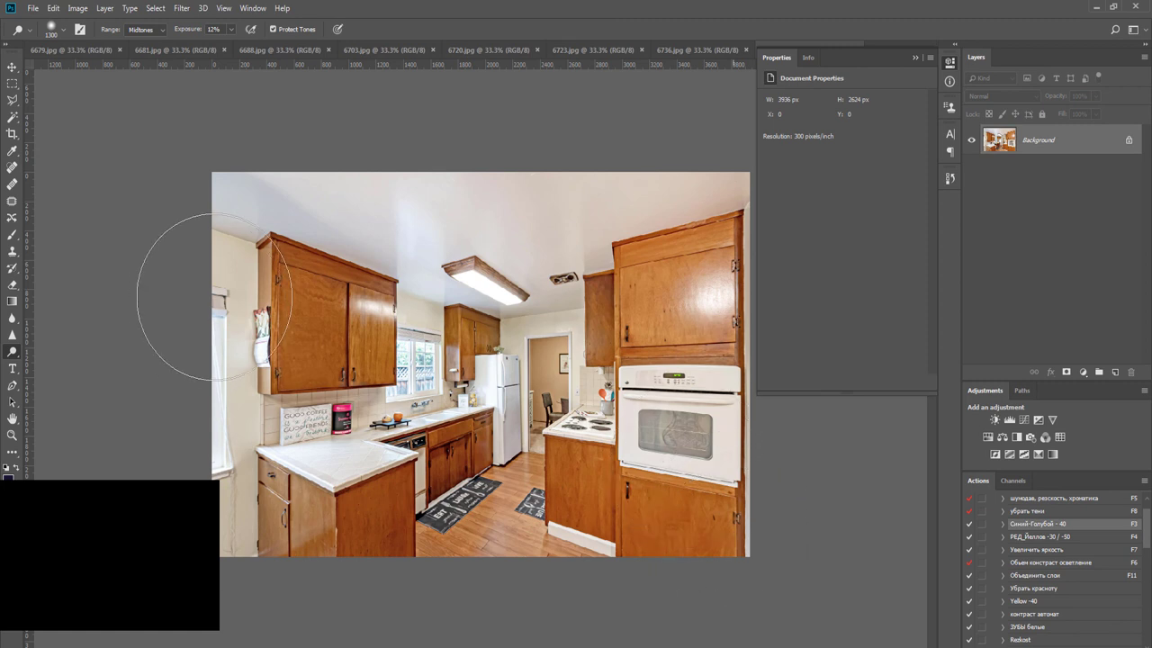
pyautogui.press('F5')
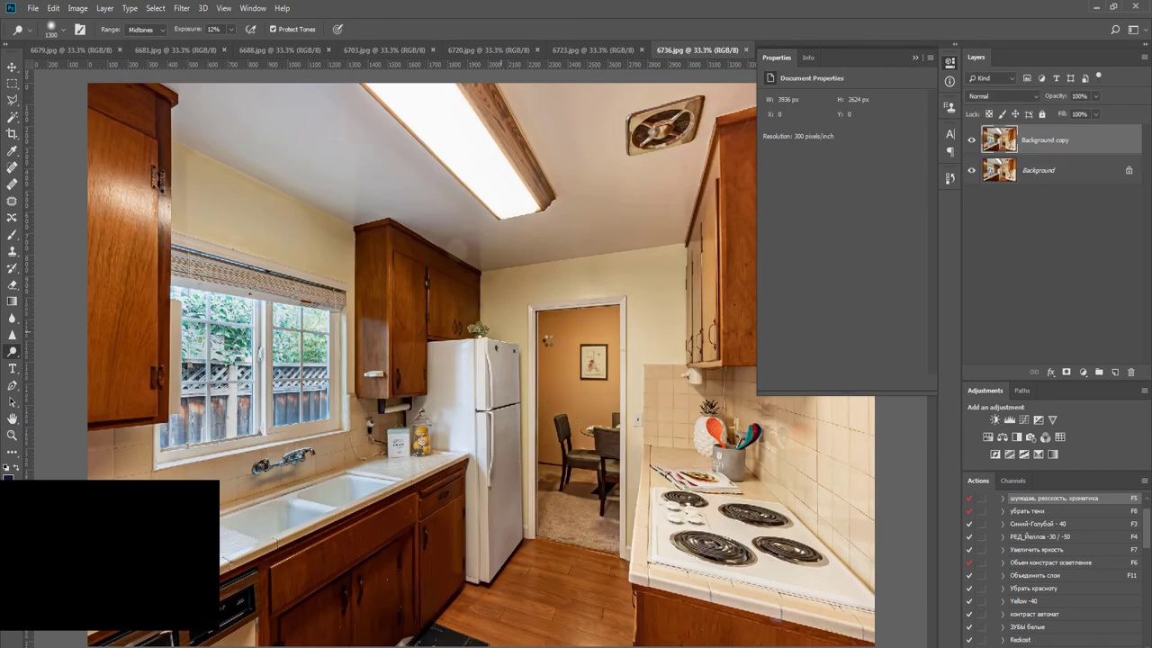
# Lift the shadows of 6736.jpg with "убрать тени" and merge the resulting layer into the background
pyautogui.press('F8')
pyautogui.scroll(-3, 684, 309)
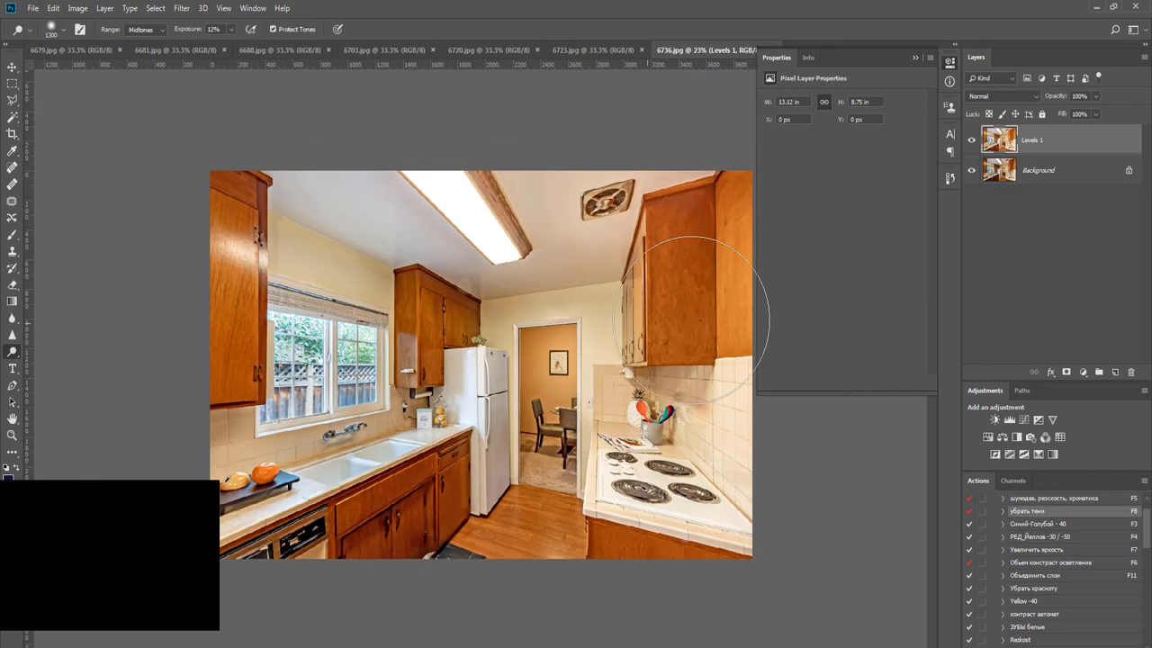
pyautogui.hotkey('ctrl', 'e')
# Apply "РЕД_Йеллов -30 / -50" to 6736.jpg at reduced opacity, merge it and run "шумодав, резкость, хроматика"
pyautogui.press('F4')
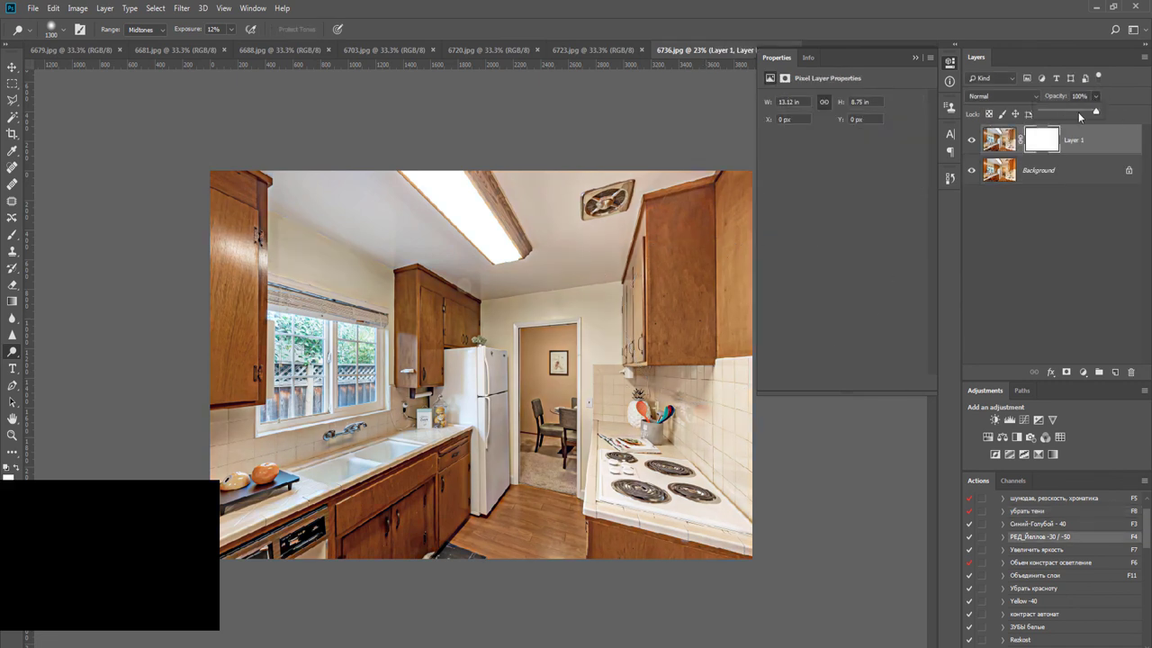
pyautogui.hotkey('ctrl', 'e')
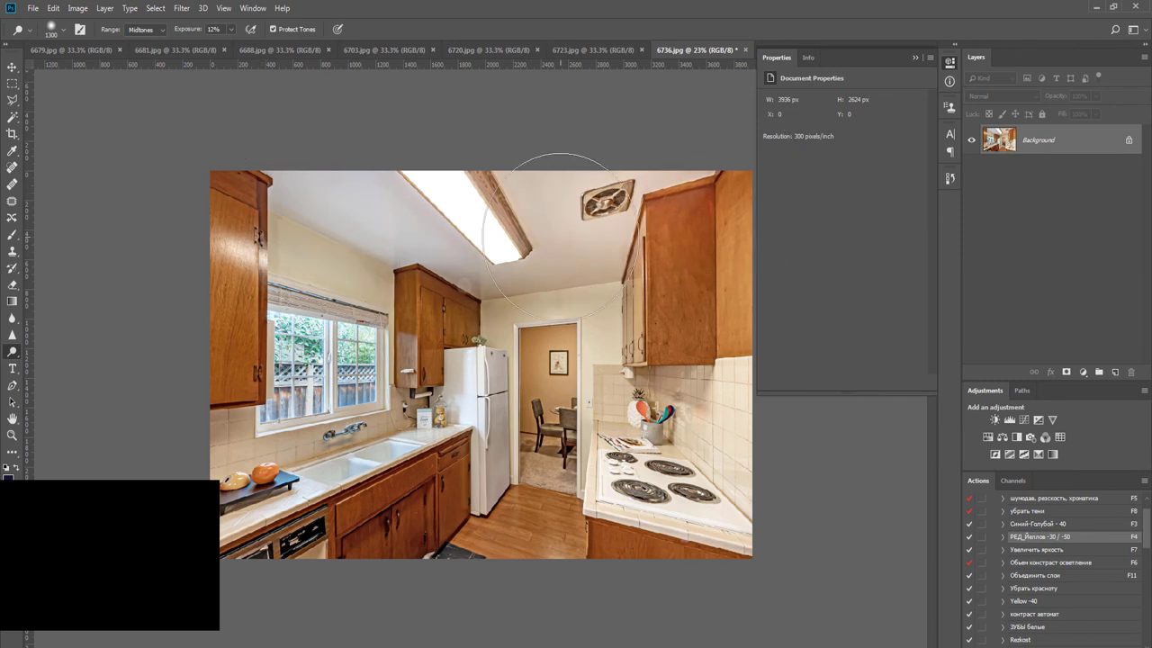
pyautogui.press('F5')
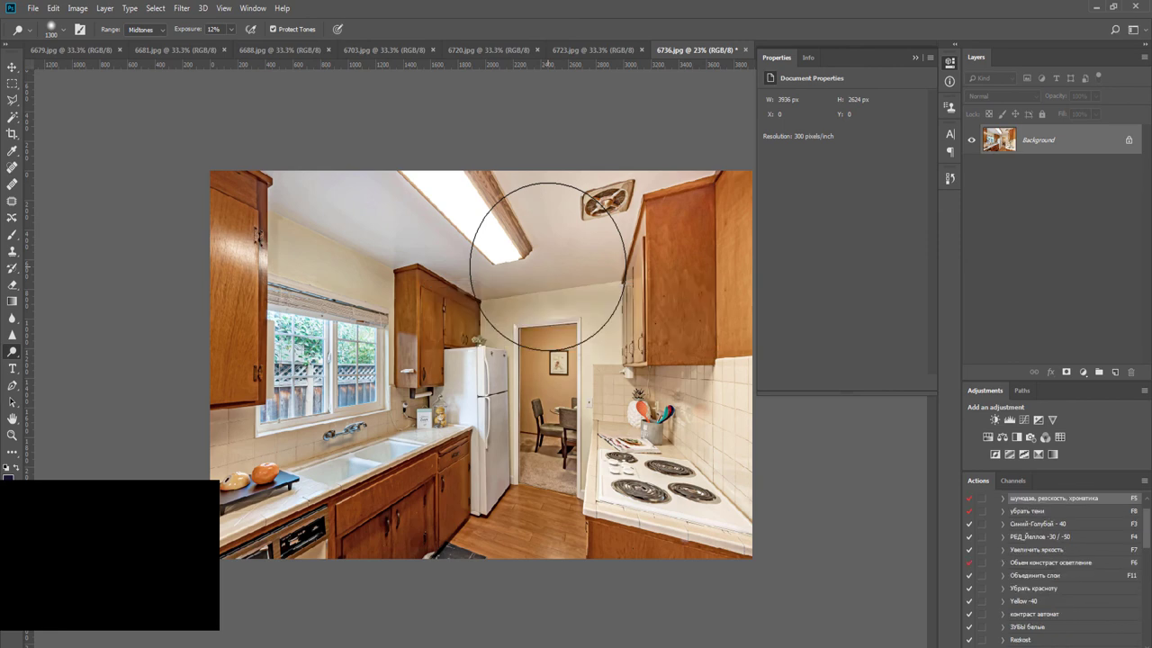
# Clone over the round flare on the ceiling and cabinet edge above the fridge with a 70 px Clone Stamp at 91% opacity
pyautogui.press('s')
pyautogui.scroll(5, 405, 269)
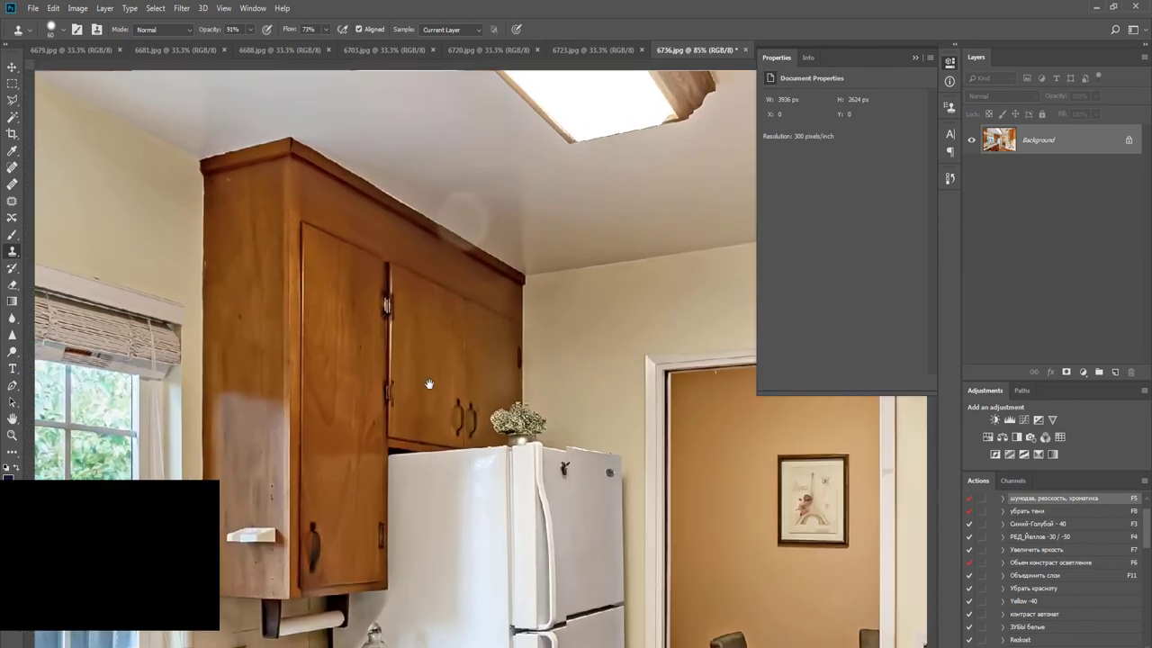
pyautogui.scroll(4, 456, 284)
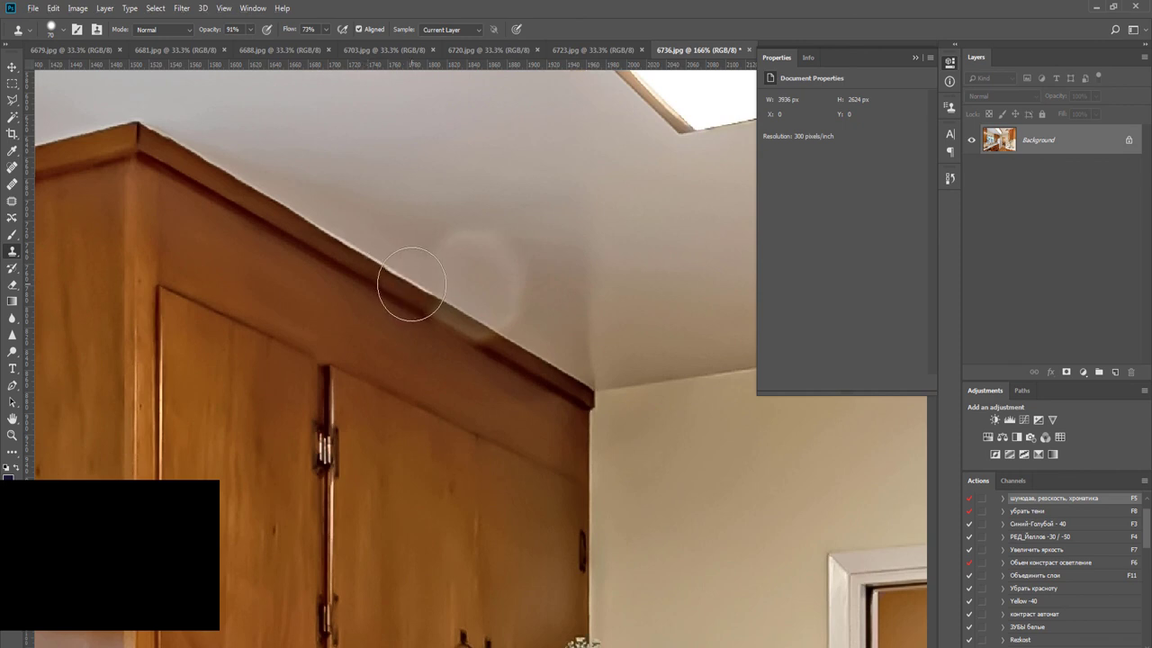
pyautogui.moveTo(406, 285)
pyautogui.mouseDown()
pyautogui.moveTo(469, 315)
pyautogui.moveTo(439, 275)
pyautogui.moveTo(456, 252)
pyautogui.moveTo(515, 264)
pyautogui.moveTo(512, 297)
pyautogui.mouseUp()
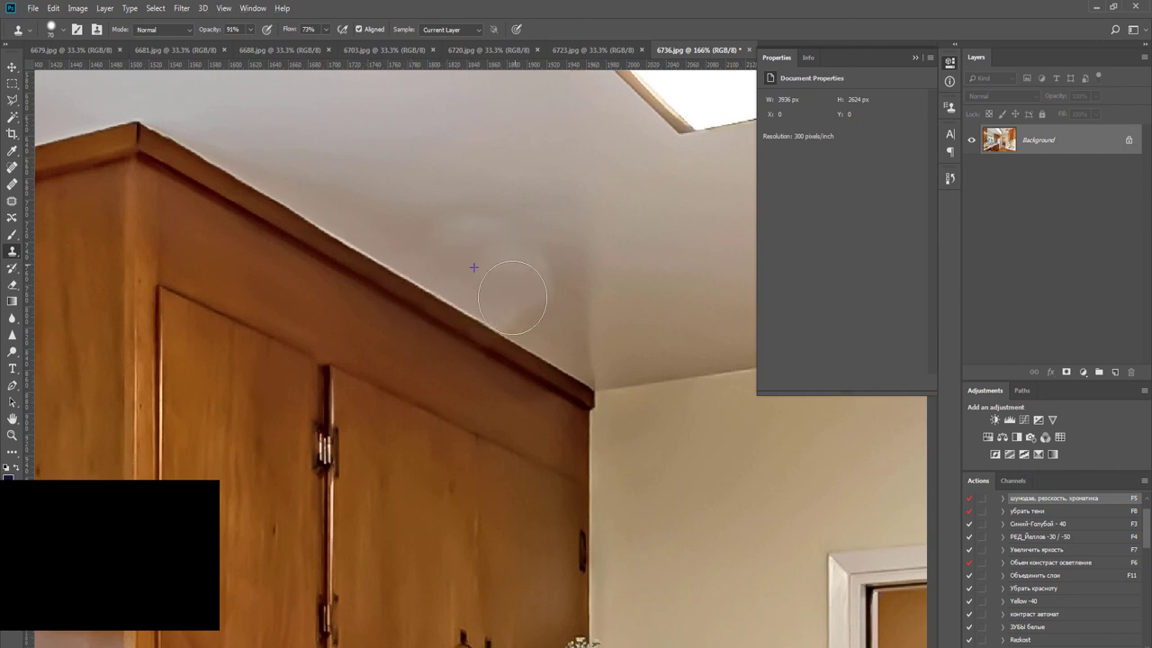
# Patch the uneven ceiling spots above the cabinet with clean ceiling areas using the Patch tool
pyautogui.press('j')
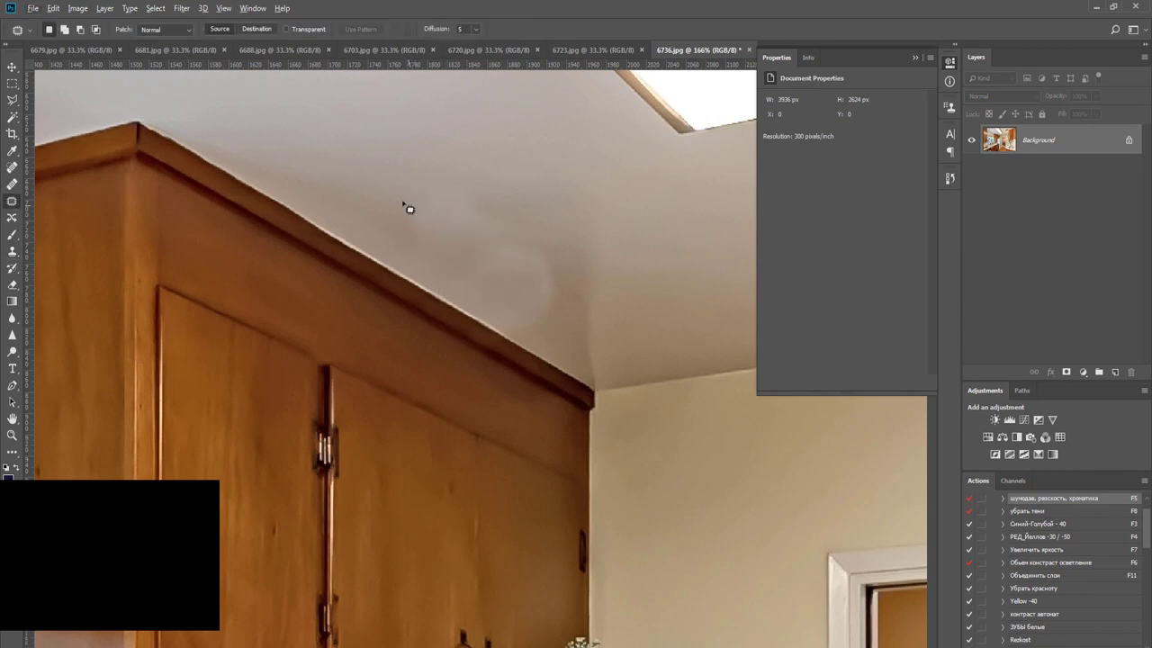
pyautogui.moveTo(547, 186); pyautogui.dragTo(546, 184)
pyautogui.moveTo(543, 266); pyautogui.dragTo(470, 158)
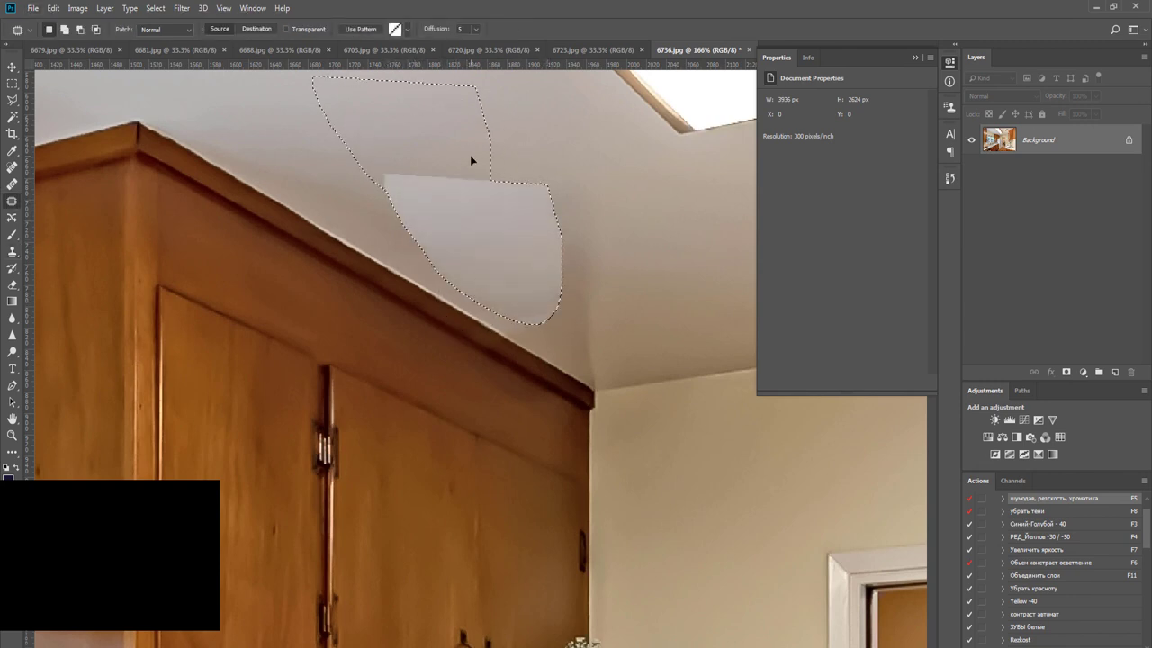
pyautogui.click(630, 176)
pyautogui.scroll(-2, 559, 234)
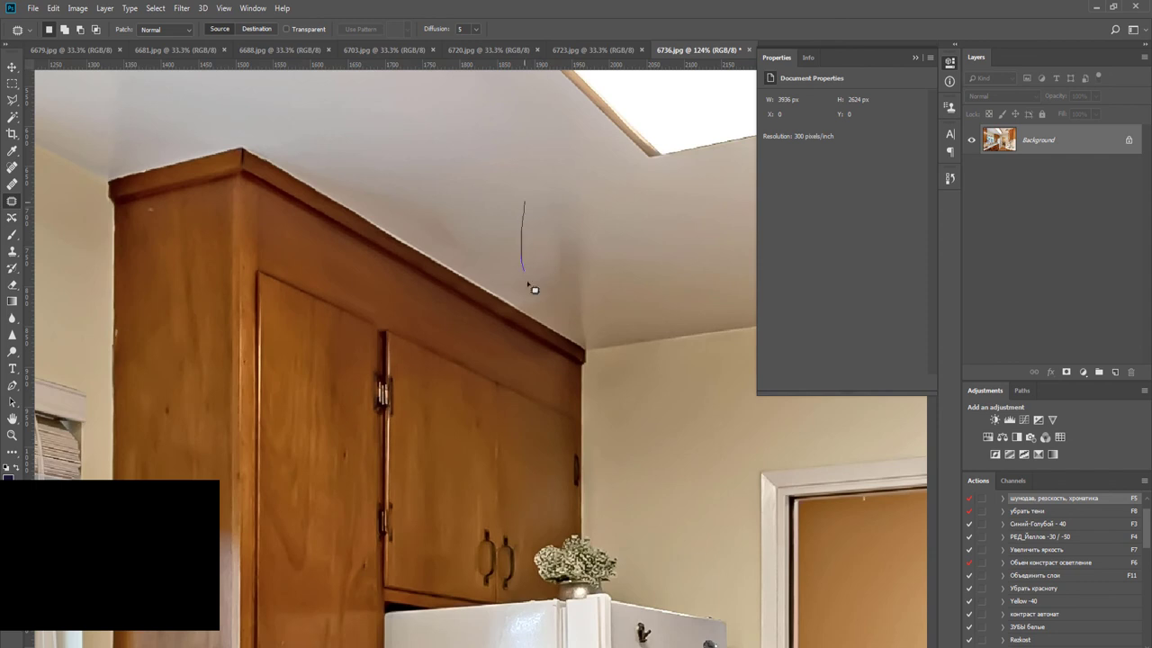
pyautogui.moveTo(612, 235); pyautogui.dragTo(656, 192)
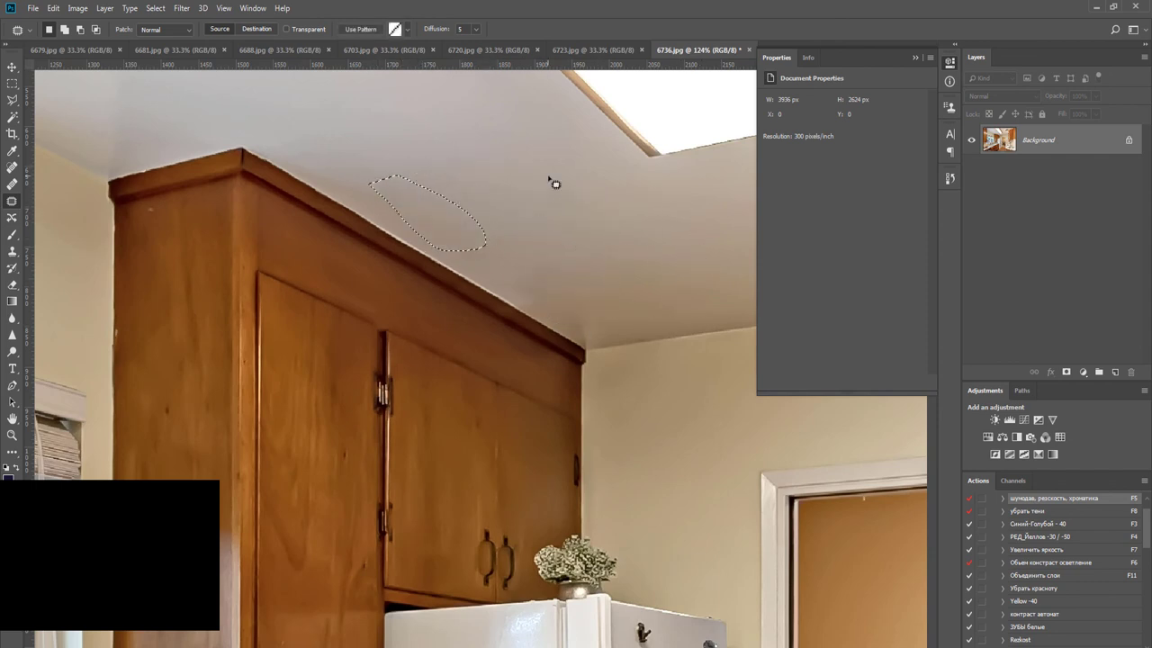
# Patch the remaining uneven ceiling spot beside the cabinet's far corner with a clean ceiling area using the Patch tool
pyautogui.hotkey('ctrl', 'd')
pyautogui.moveTo(526, 303)
pyautogui.mouseDown()
pyautogui.moveTo(453, 244)
pyautogui.moveTo(522, 186)
pyautogui.mouseUp()
pyautogui.hotkey('ctrl', 'd')
pyautogui.scroll(-7, 615, 241)
pyautogui.scroll(-2, 621, 245)
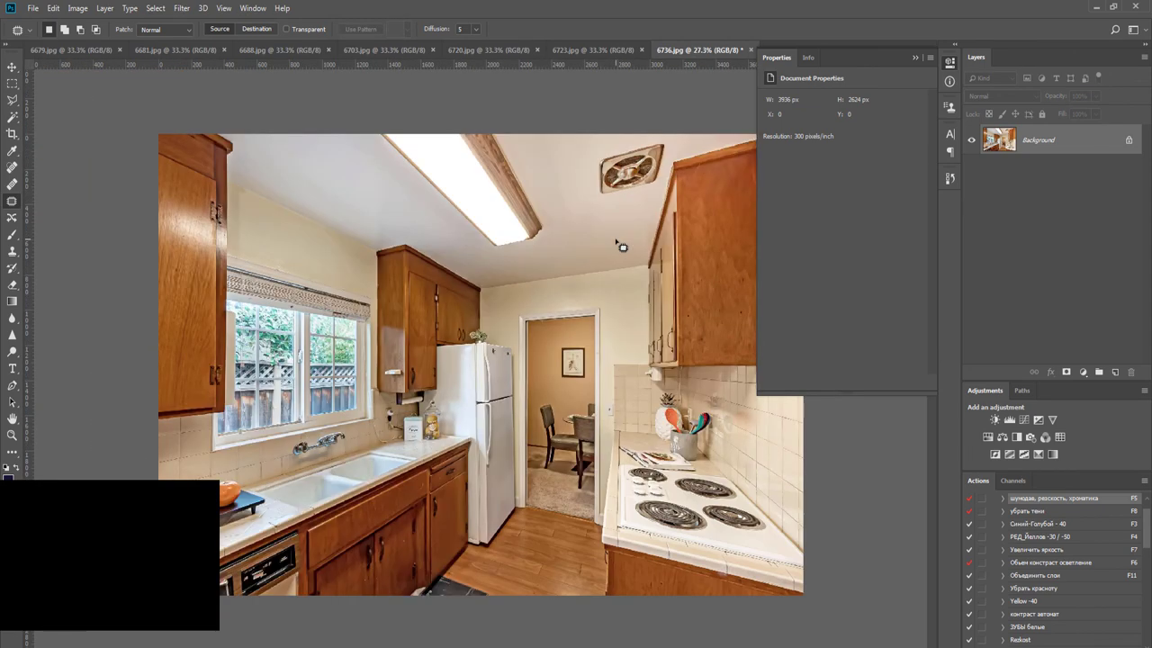
# Save and close 6736.jpg
pyautogui.hotkey('ctrl', 'w')
pyautogui.press('Return')
pyautogui.press('Return')
# Run "убрать тени", "РЕД_Йеллов -30 / -50", "Синий-Голубой - 40" and "шумодав, резкость, хроматика" on 6723.jpg, merging the layers into the background
pyautogui.press('F8')
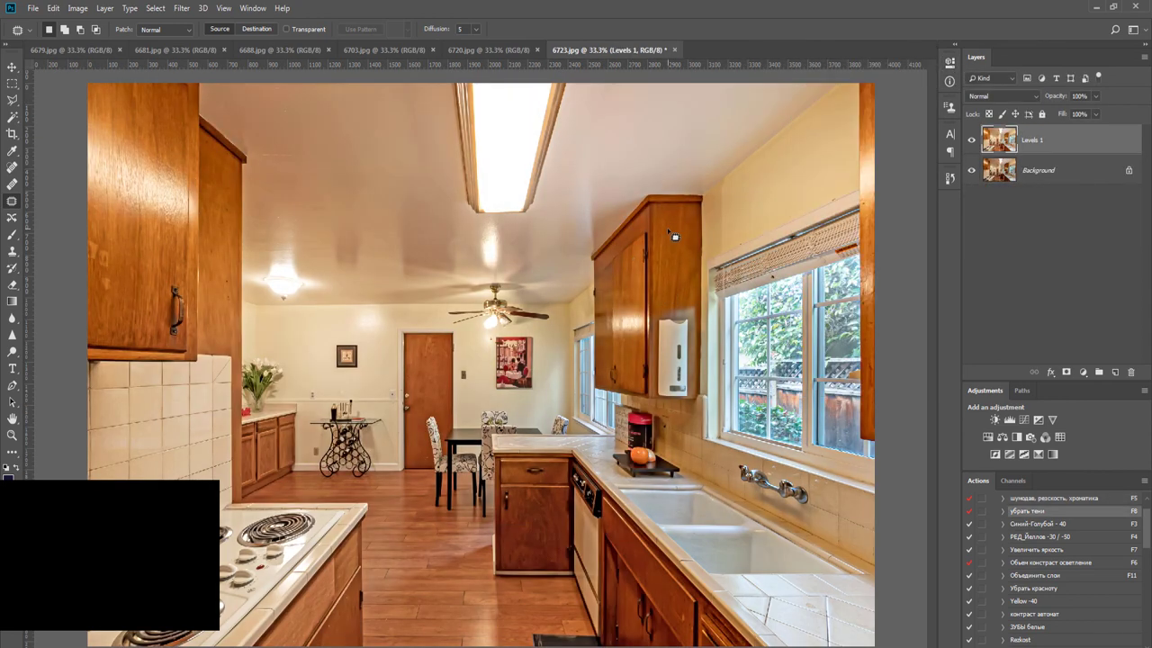
pyautogui.press('F4')
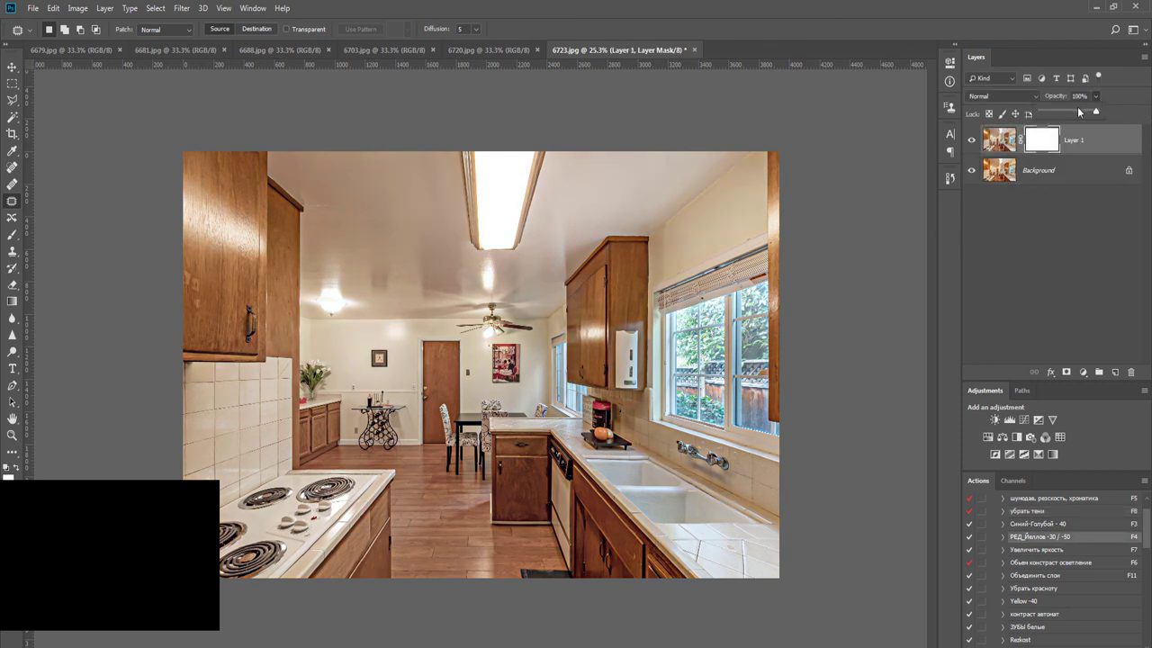
pyautogui.press('F3')
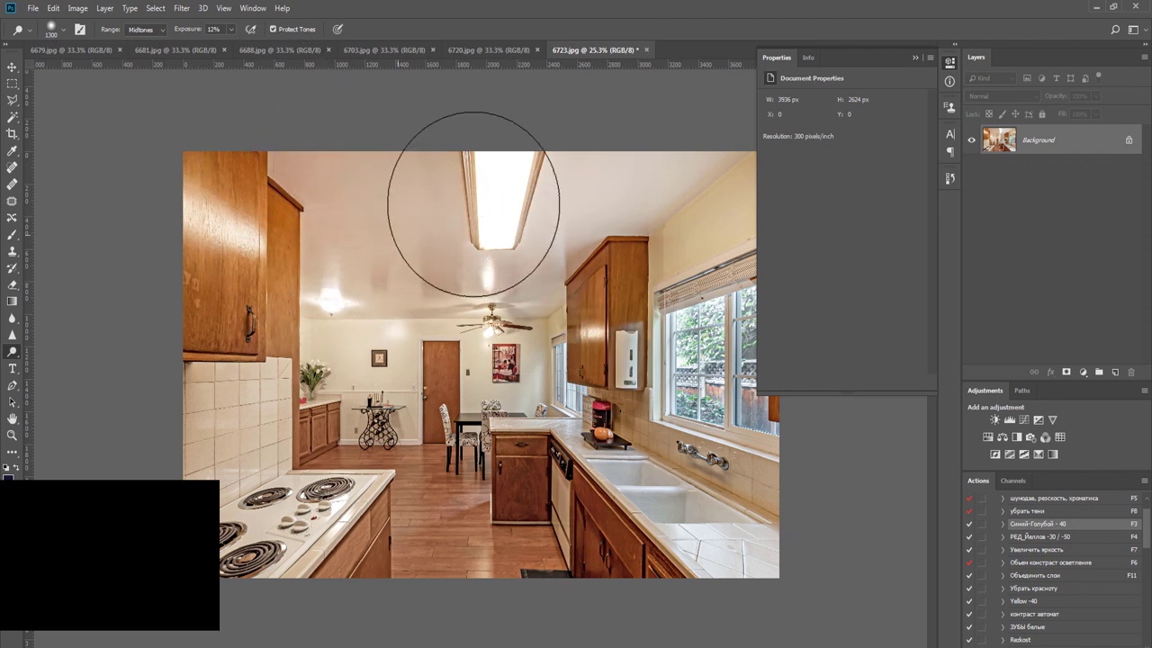
pyautogui.press('F5')
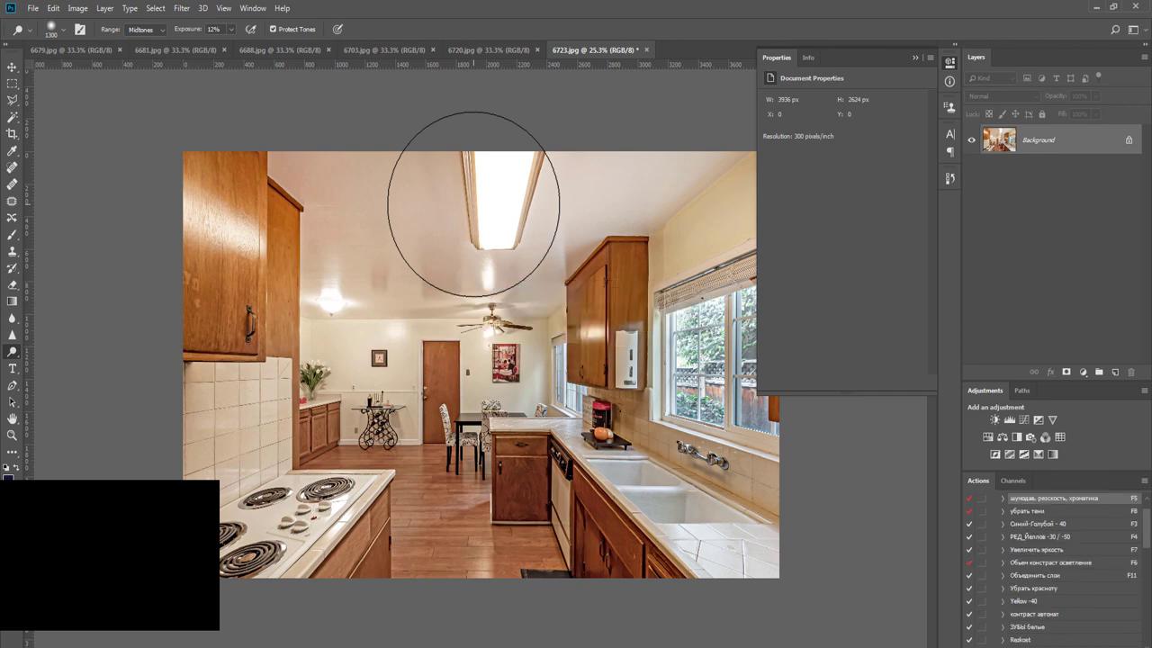
# Save and close 6723.jpg
pyautogui.press('v')
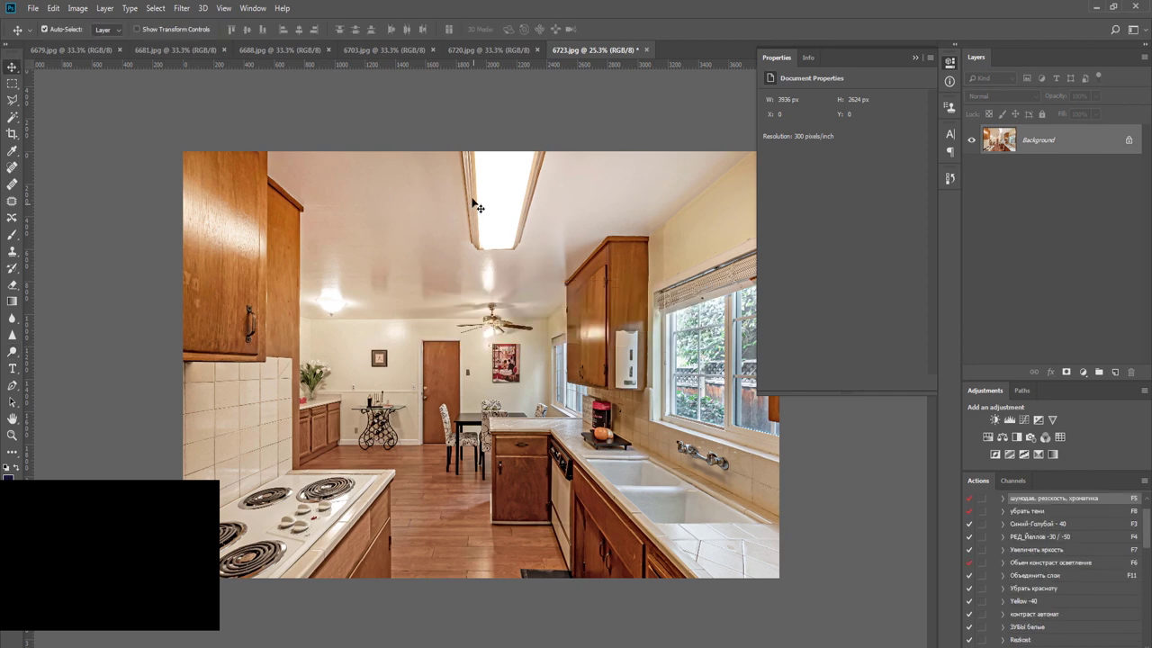
pyautogui.click(950, 65)
pyautogui.hotkey('ctrl', 'w')
pyautogui.click(513, 294)
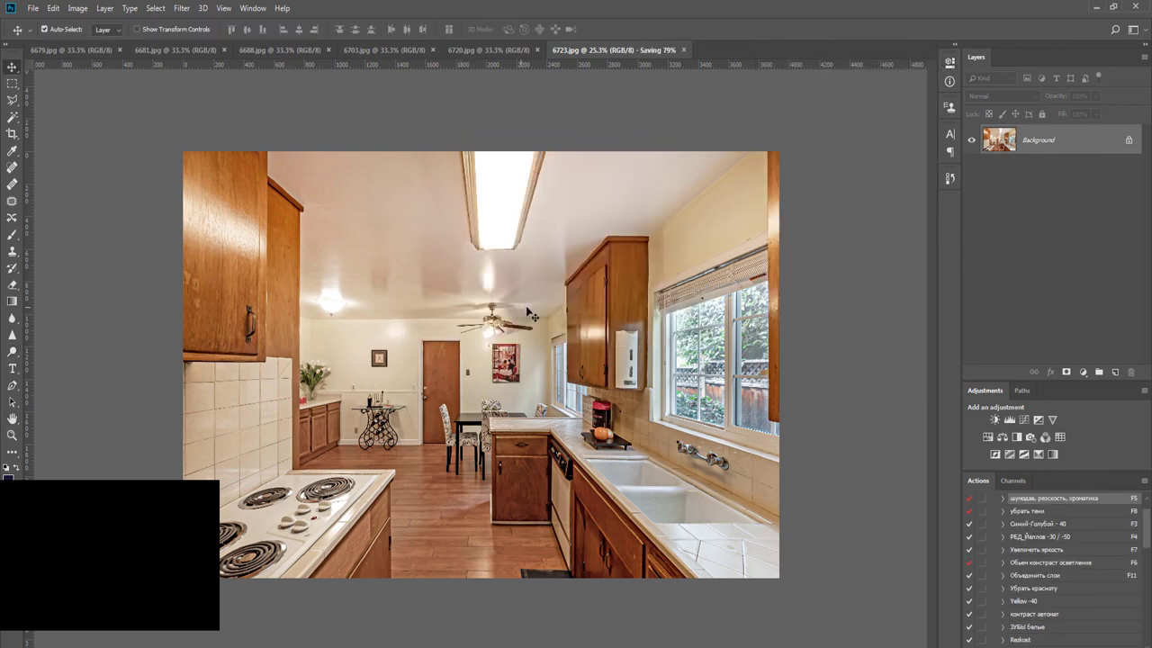
# Lift the shadows of 6720.jpg with "убрать тени", apply "РЕД_Йеллов -30 / -50" at reduced opacity and merge it into the background
pyautogui.hotkey('ctrl', 'j')
pyautogui.press('F8')
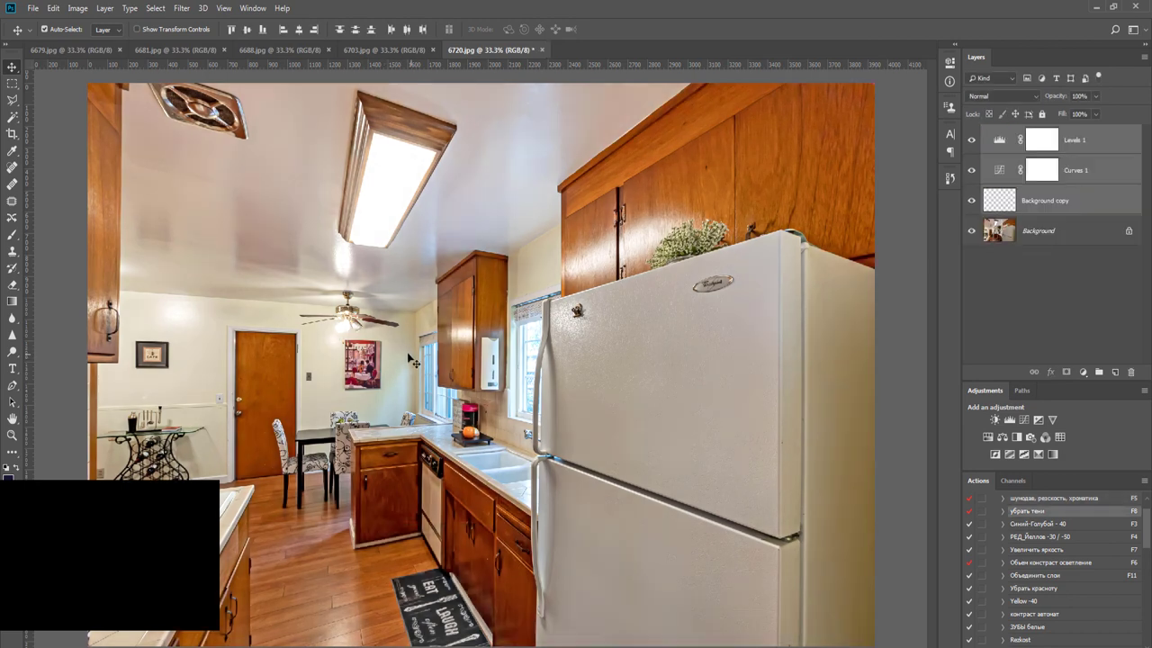
pyautogui.press('F4')
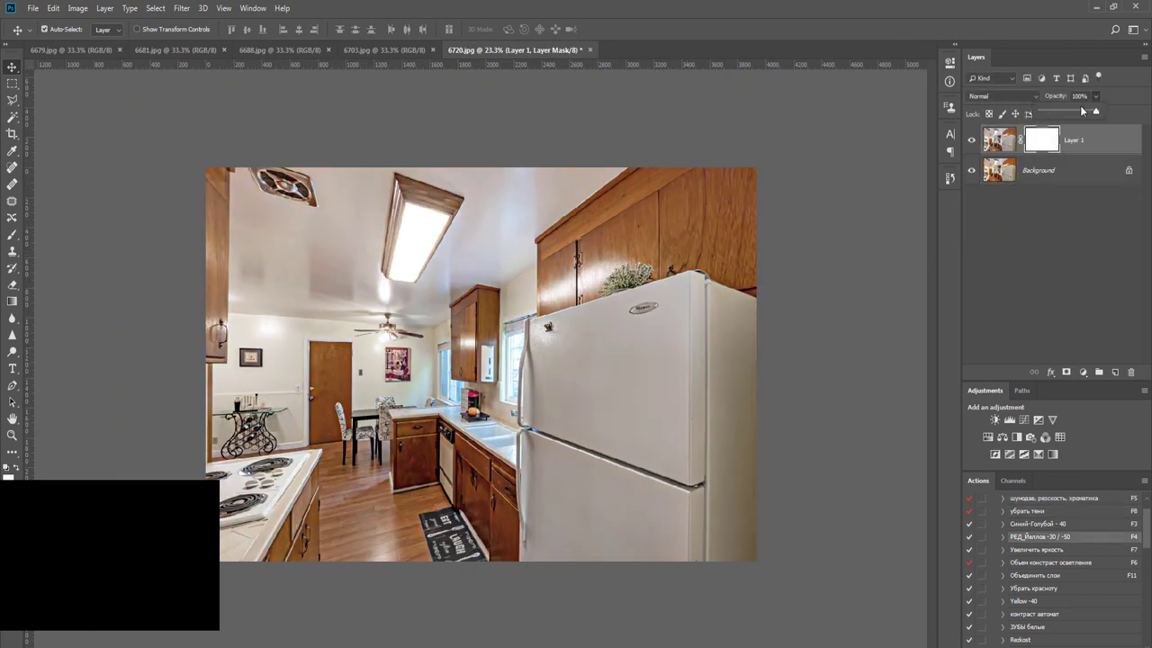
pyautogui.hotkey('ctrl', 'e')
# Brighten the fridge with a 1300 px midtone Dodge at 12% exposure and run "шумодав, резкость, хроматика" on 6720.jpg
pyautogui.press('o')
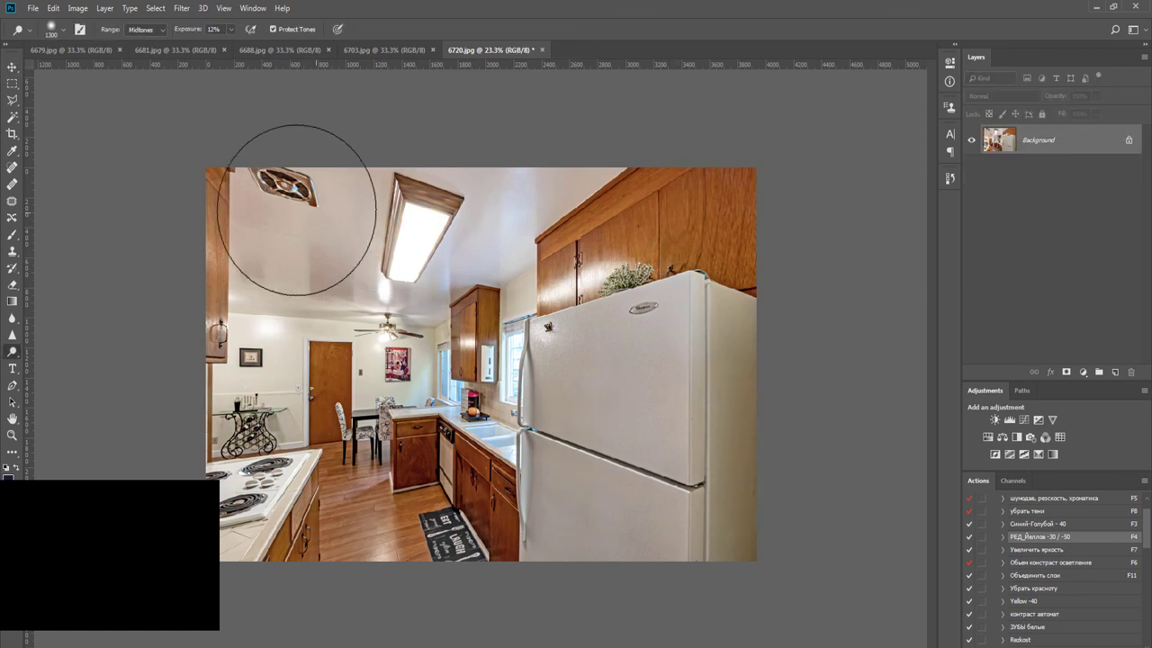
pyautogui.moveTo(627, 369); pyautogui.dragTo(656, 601)
pyautogui.moveTo(749, 328); pyautogui.dragTo(769, 599)
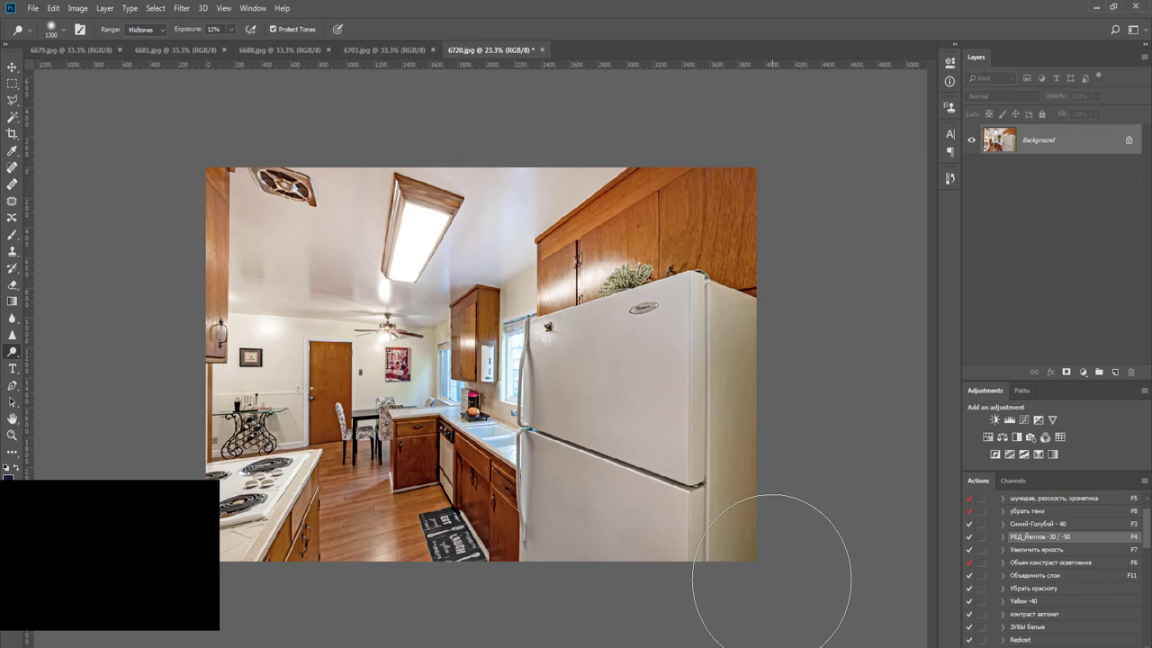
pyautogui.press('F5')
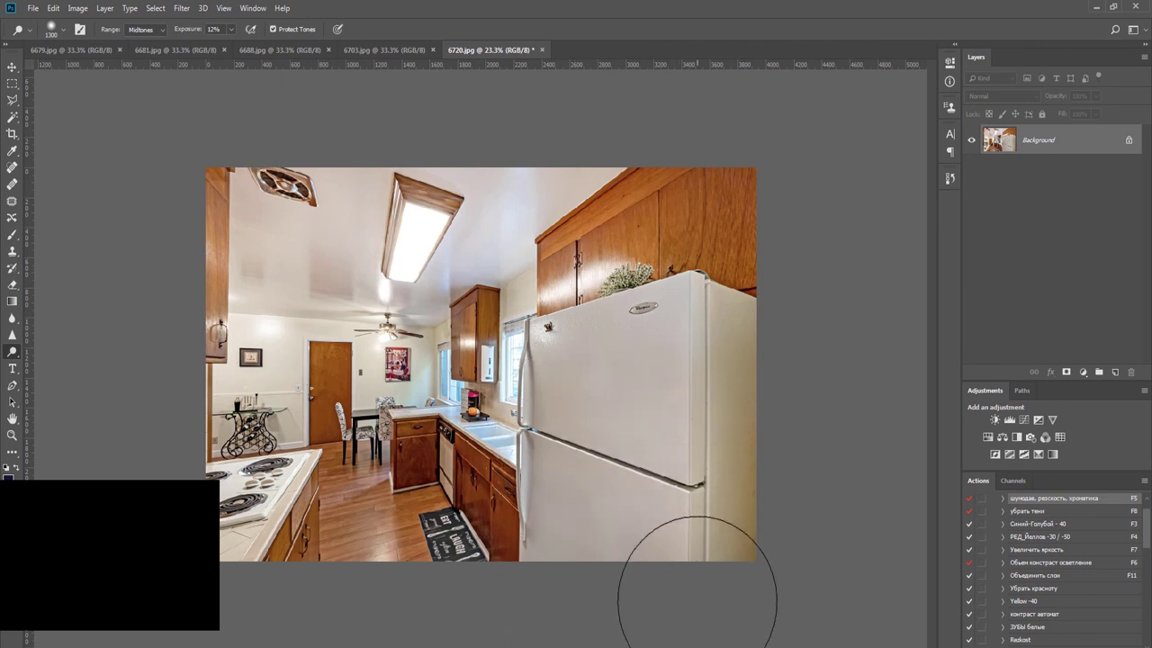
# Remove the yellow cast from the fridge's side by painting "РЕД_Йеллов -30 / -50" through its mask with an 1100 px brush, and merge it
pyautogui.press('F4')
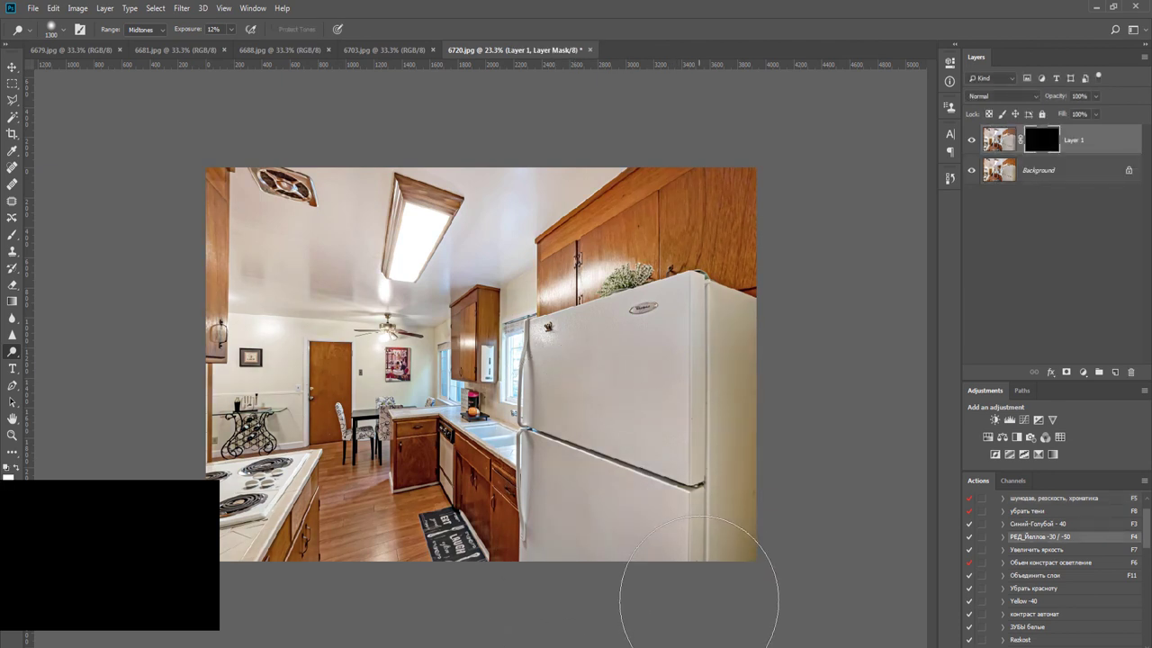
pyautogui.press('b')
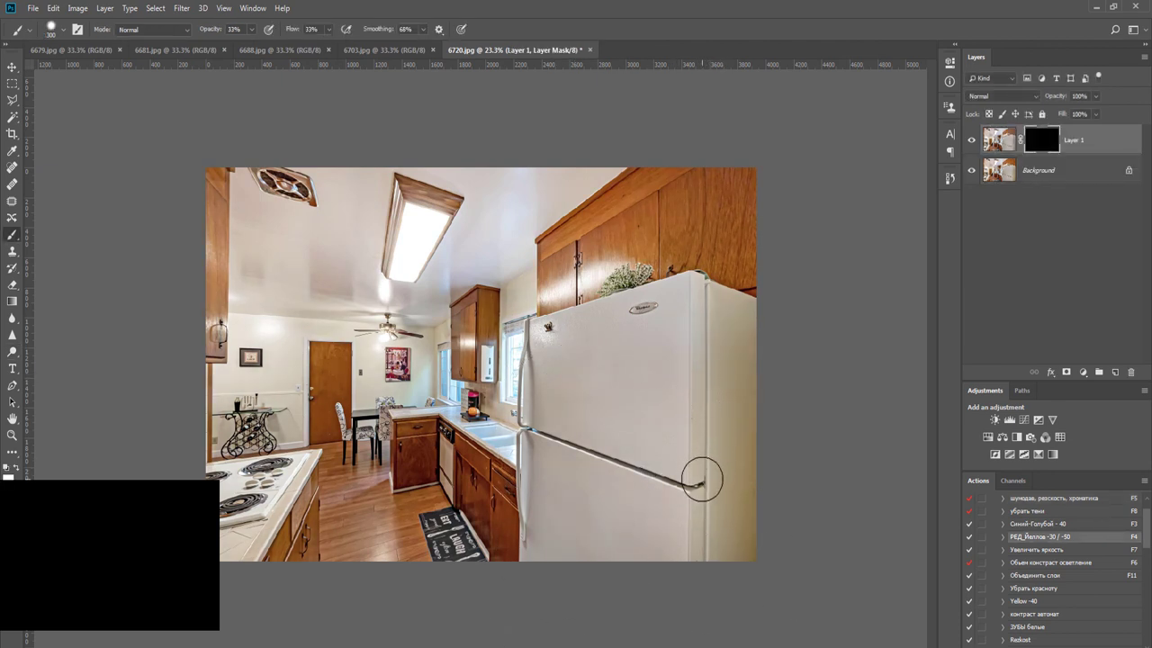
pyautogui.press(']')
pyautogui.press(']')
pyautogui.press(']')
pyautogui.press(']')
pyautogui.press(']')
pyautogui.press(']')
pyautogui.press(']')
pyautogui.moveTo(720, 522); pyautogui.dragTo(738, 438)
pyautogui.hotkey('ctrl', 'e')
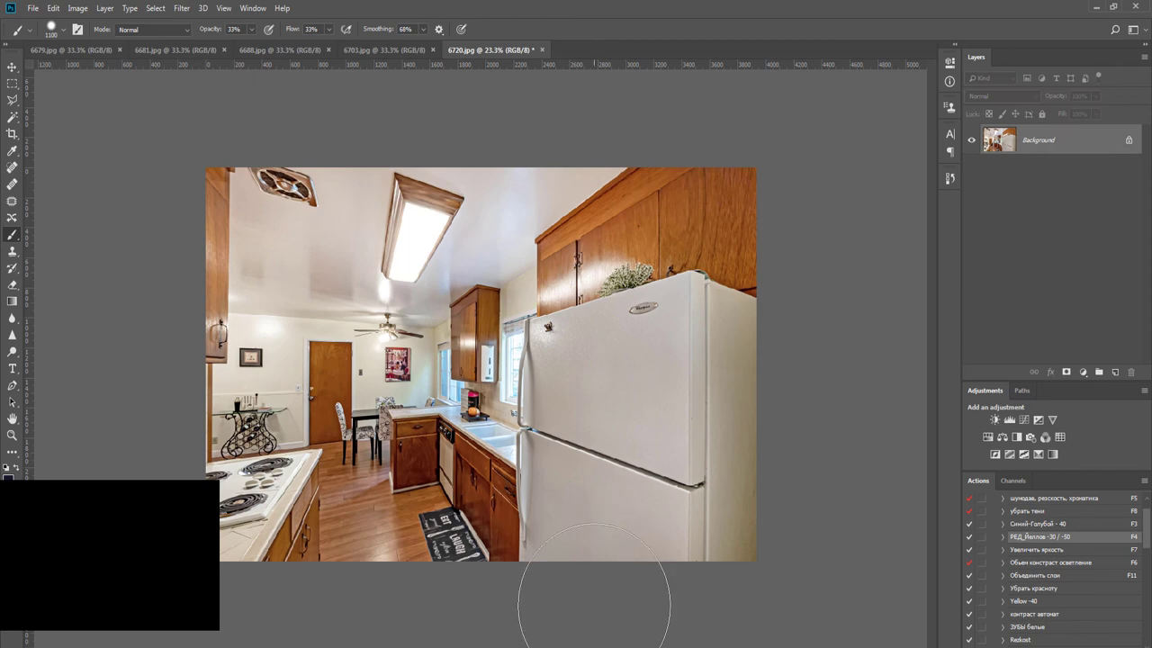
# Save and close 6720.jpg
pyautogui.press('o')
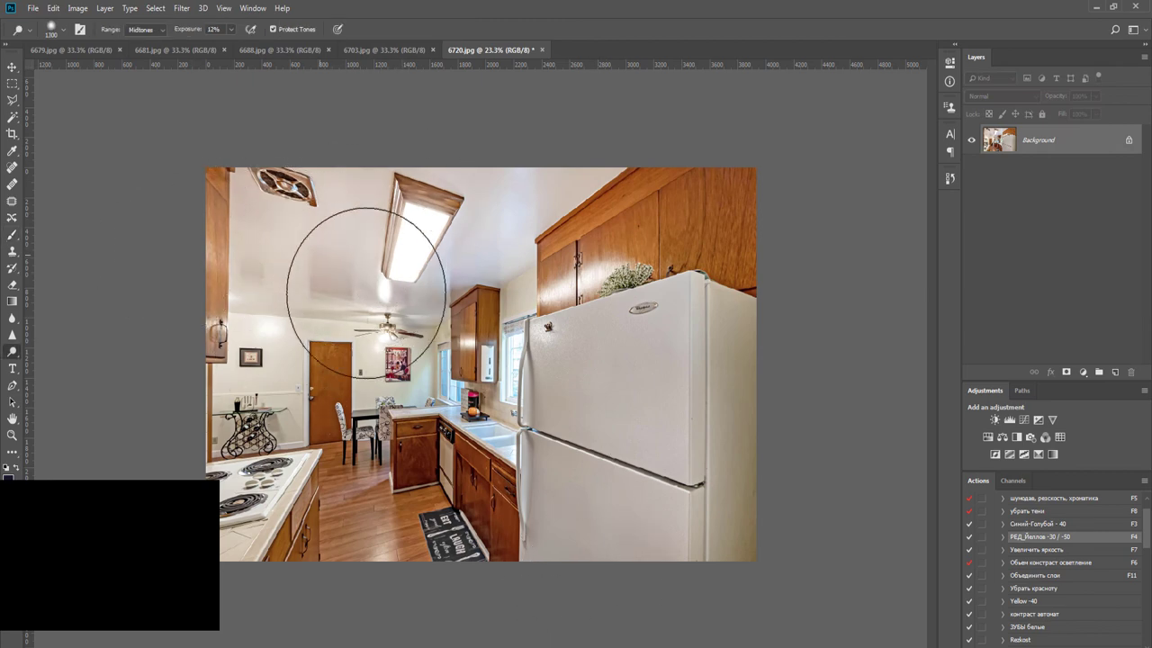
pyautogui.hotkey('ctrl', 's')
pyautogui.press('Return')
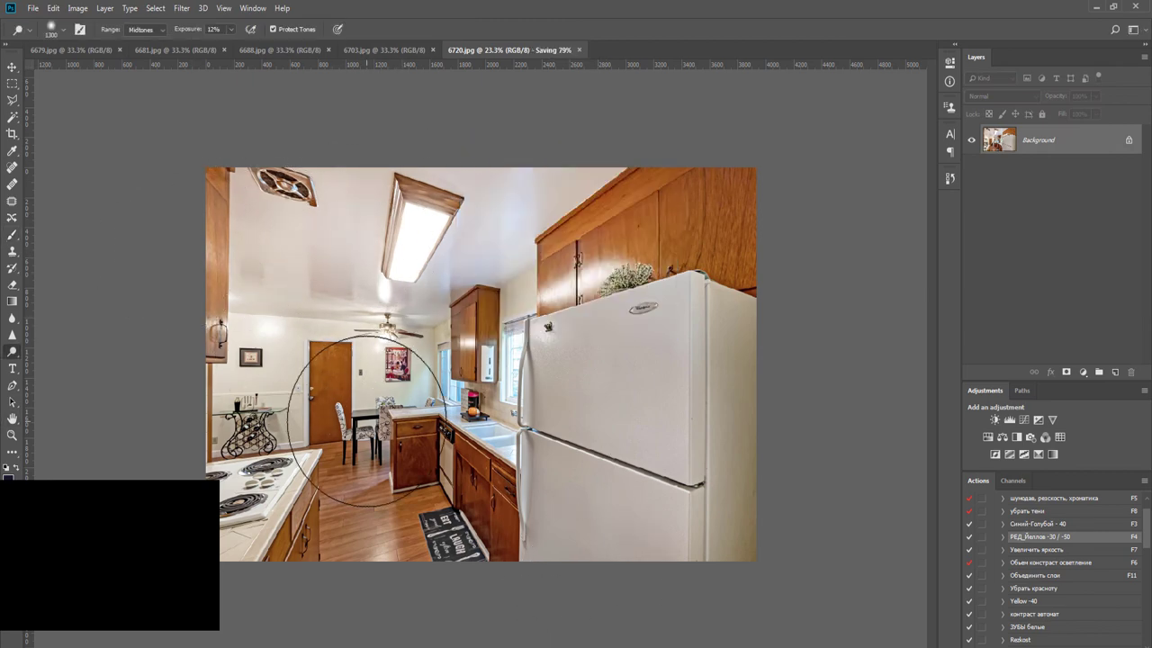
pyautogui.hotkey('ctrl', 'w')
# Apply "убрать тени", "Синий-Голубой - 40" and "РЕД_Йеллов -30 / -50" at reduced opacity to 6703.jpg, merging the layers into the background
pyautogui.press('v')
pyautogui.hotkey('ctrl', '-')
pyautogui.hotkey('ctrl', 'j')
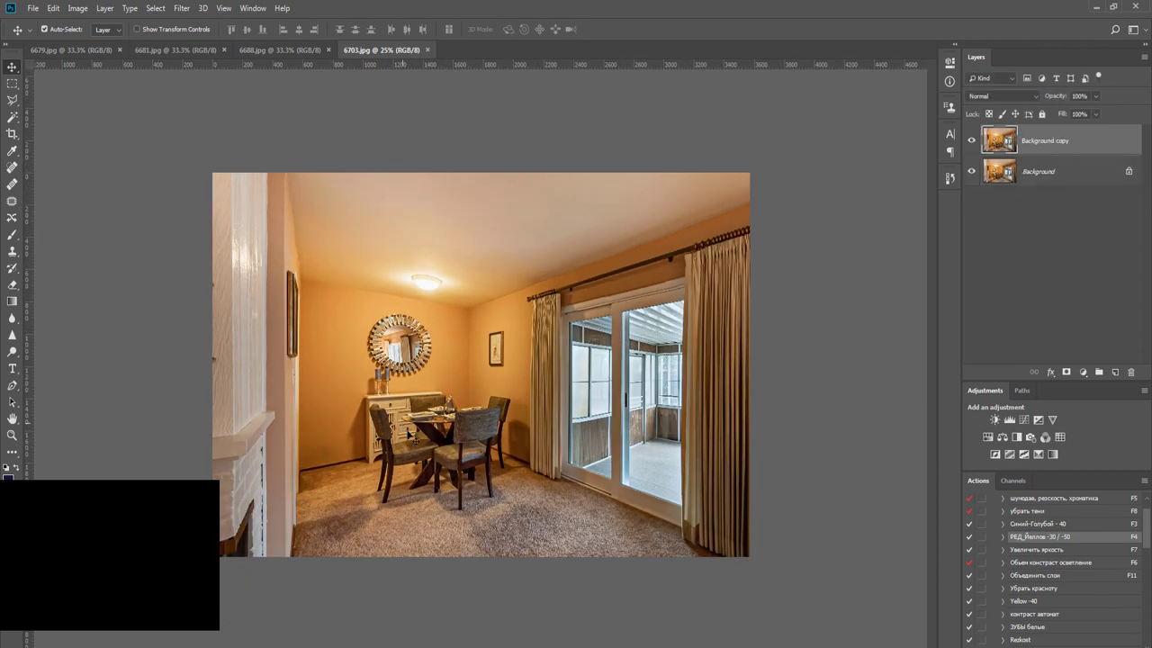
pyautogui.press('F8')
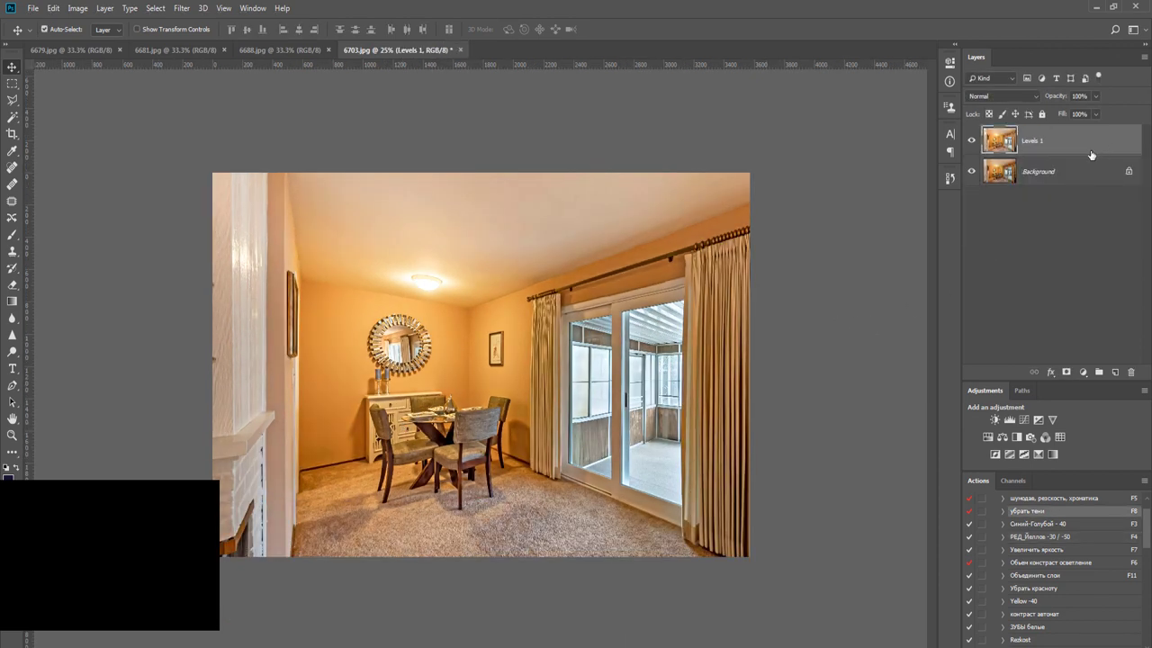
pyautogui.press('F3')
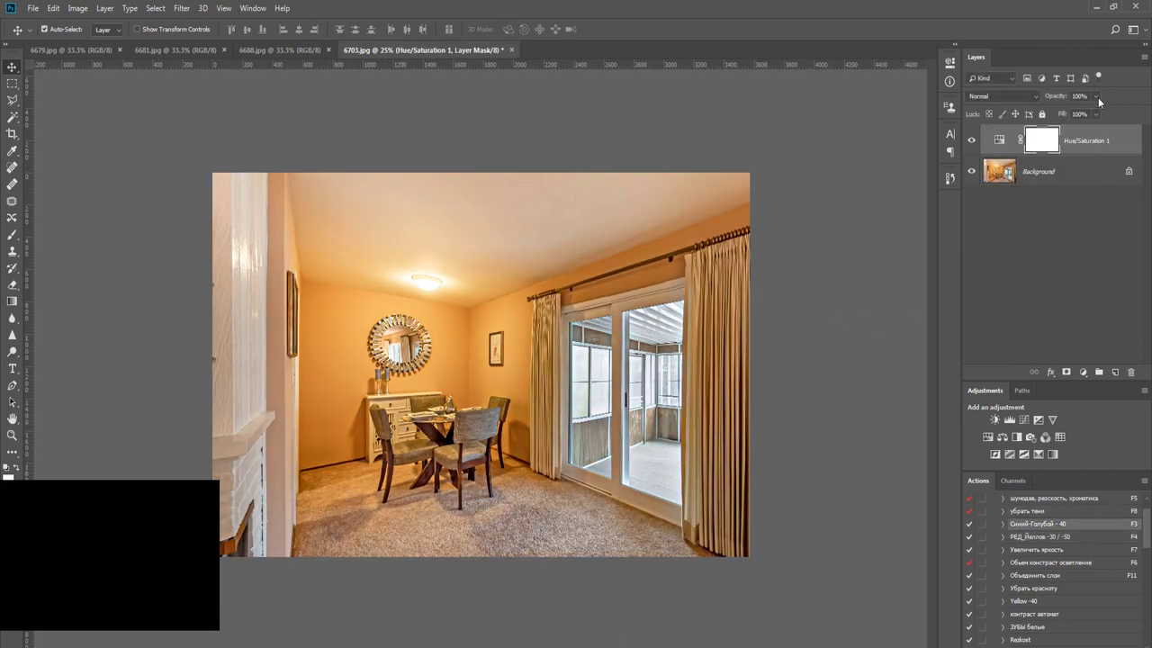
pyautogui.press('F4')
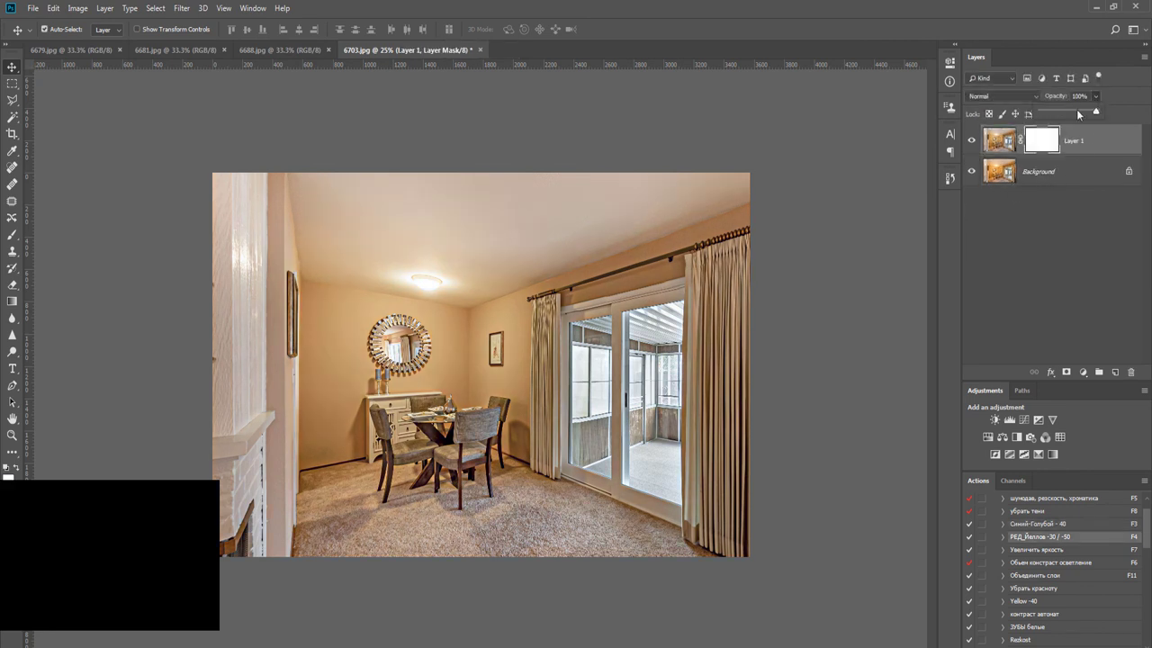
pyautogui.hotkey('ctrl', 'e')
# Run "шумодав, резкость, хроматика" on 6703.jpg to reduce noise and chromatic aberration
pyautogui.press('o')
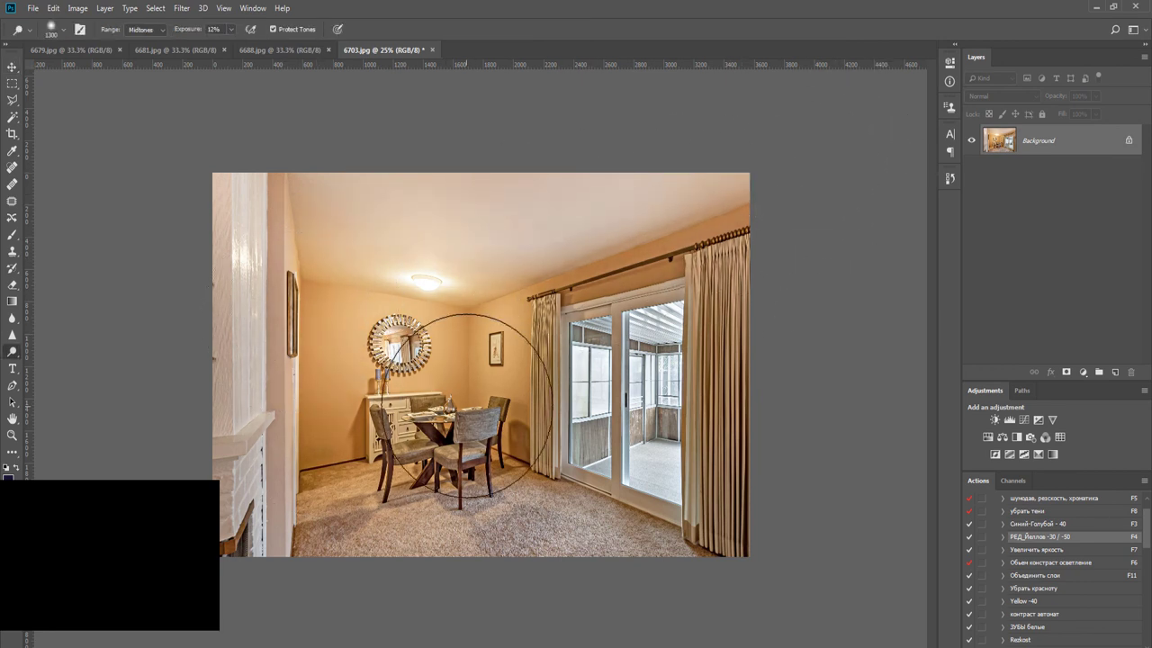
pyautogui.press('F5')
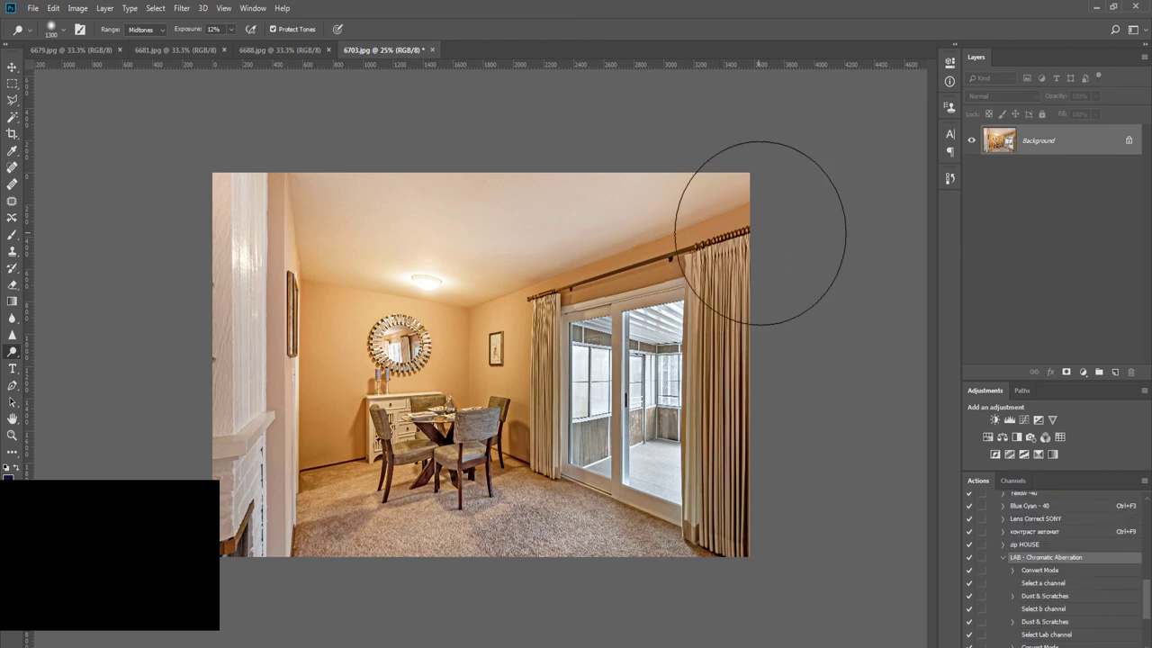
pyautogui.press('F5')
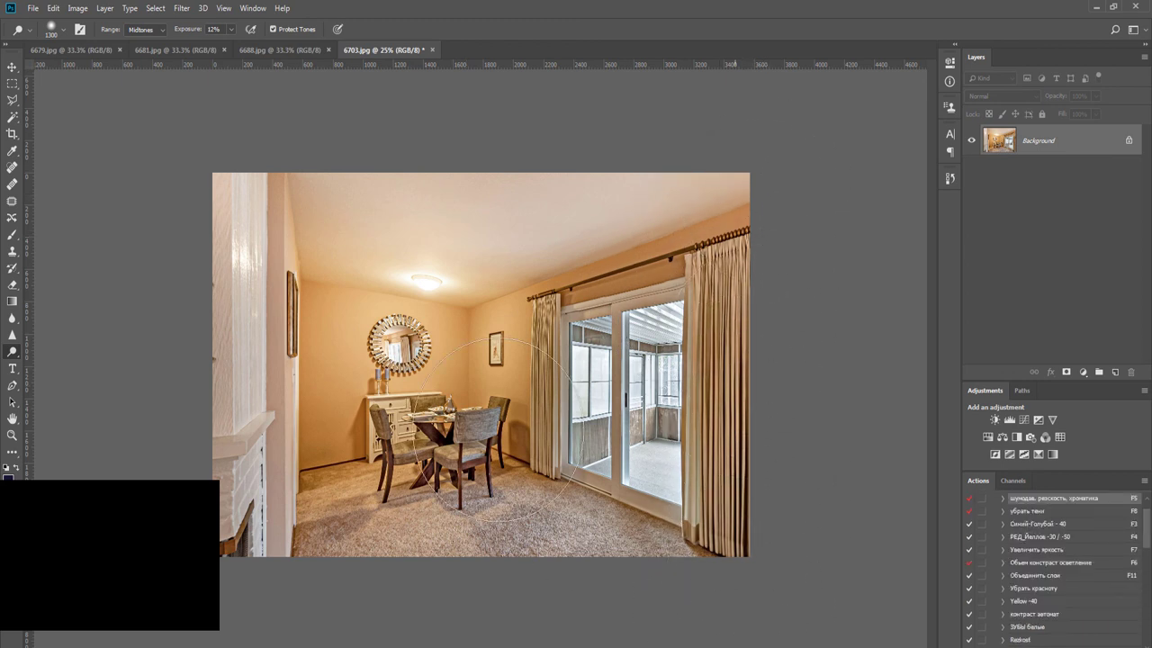
# Brighten 6703.jpg with a Curves adjustment point at input 120, output 133, and merge the layers
pyautogui.click(1024, 420)
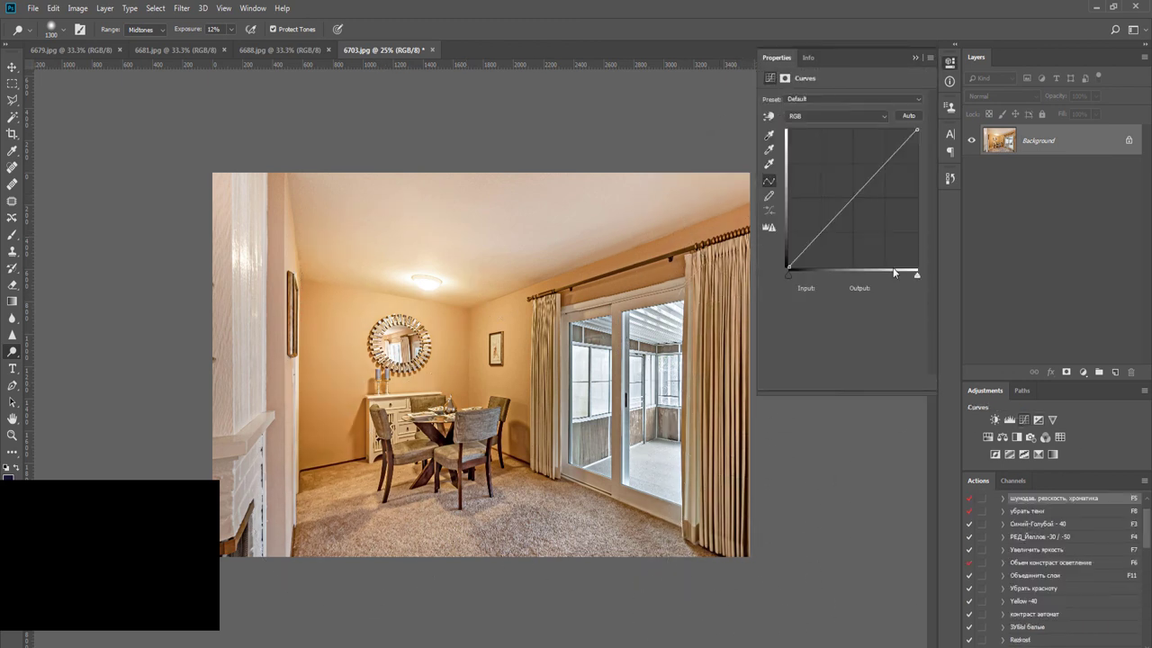
pyautogui.moveTo(850, 196); pyautogui.dragTo(848, 194)
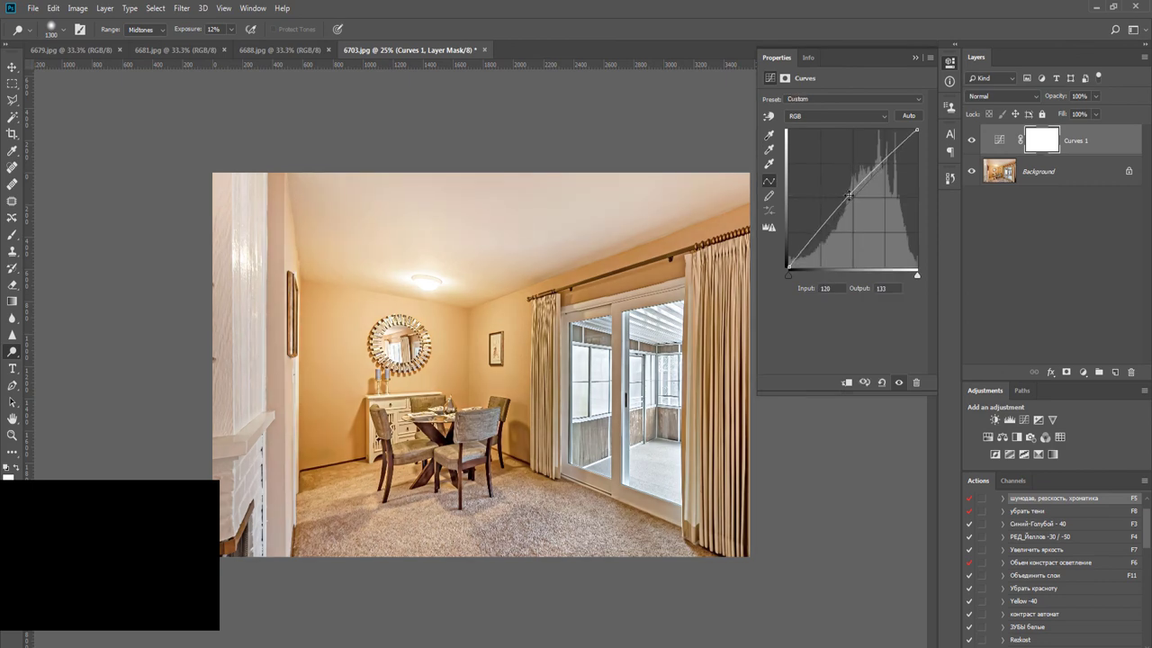
pyautogui.press('F11')
# Save and close 6703.jpg
pyautogui.hotkey('ctrl', 'w')
pyautogui.press('Return')
pyautogui.press('Return')
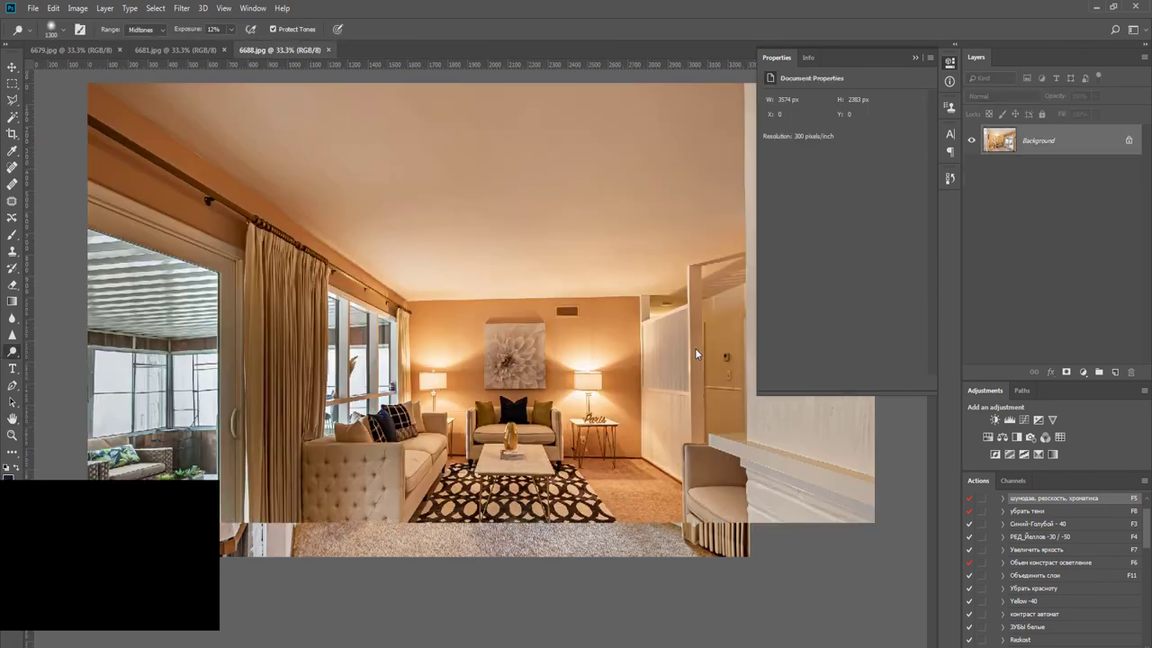
# Run "убрать тени", "РЕД_Йеллов -30 / -50", "Синий-Голубой - 40" and "шумодав, резкость, хроматика" on 6688.jpg, merging the layers into the background
pyautogui.press('F8')
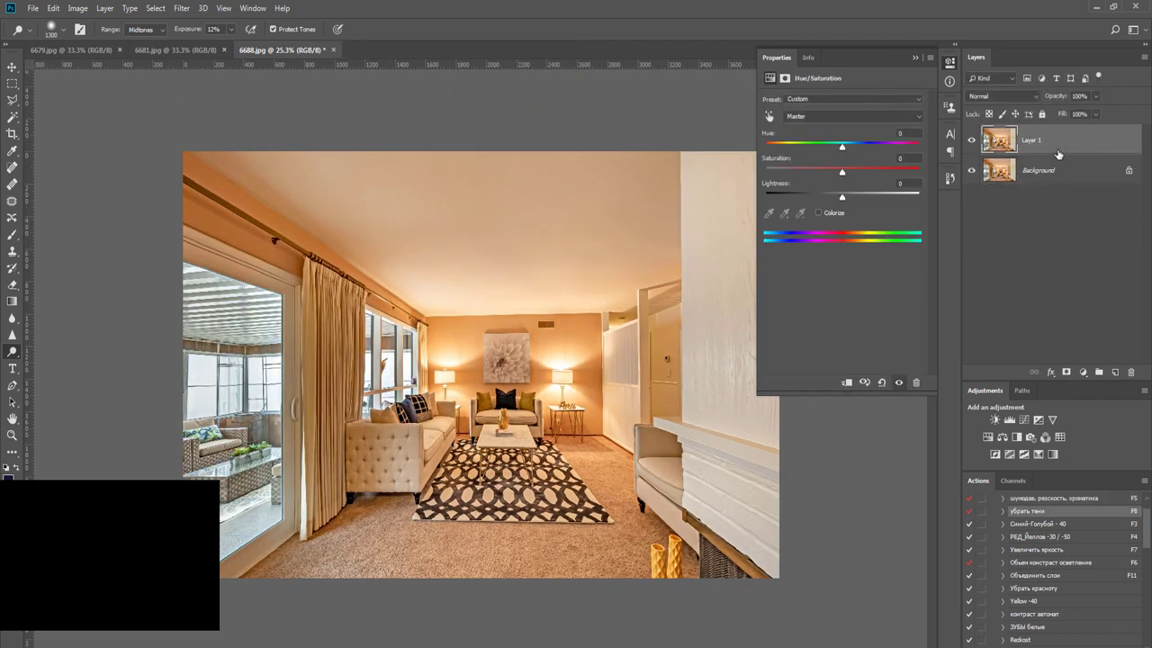
pyautogui.press('F4')
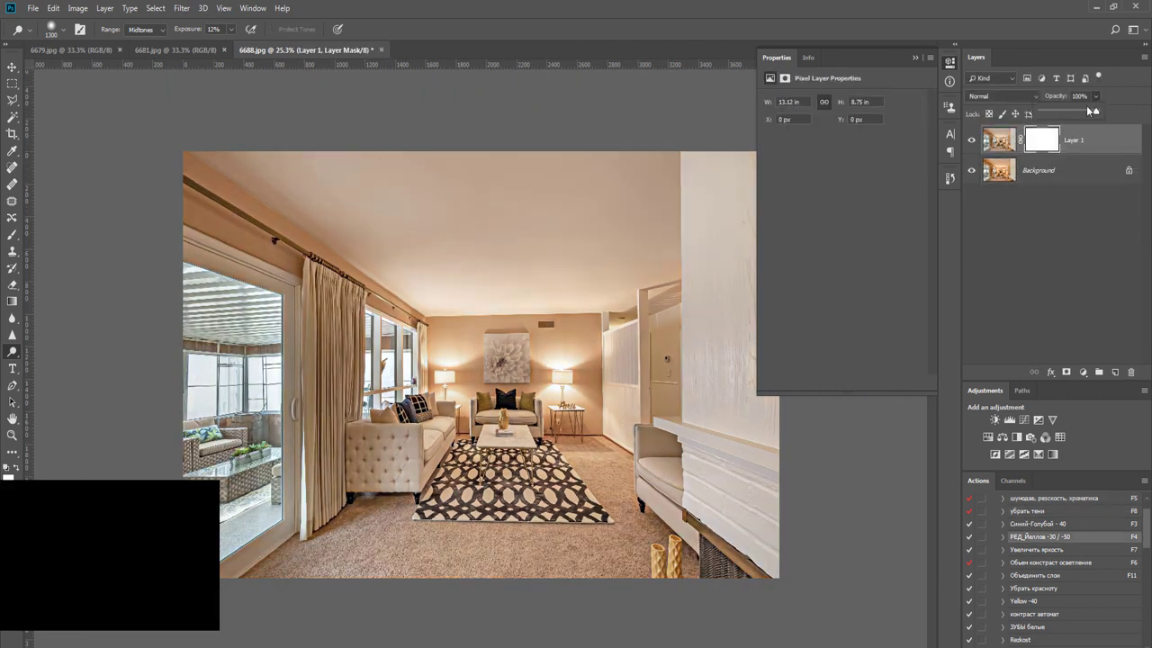
pyautogui.press('F3')
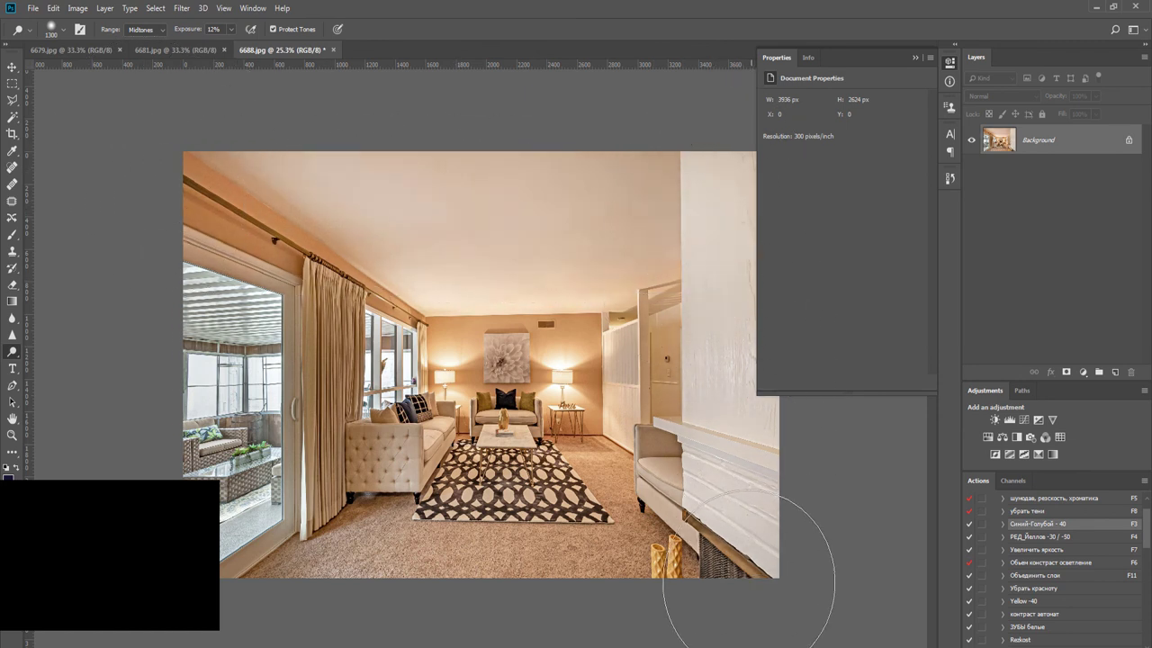
pyautogui.press('F5')
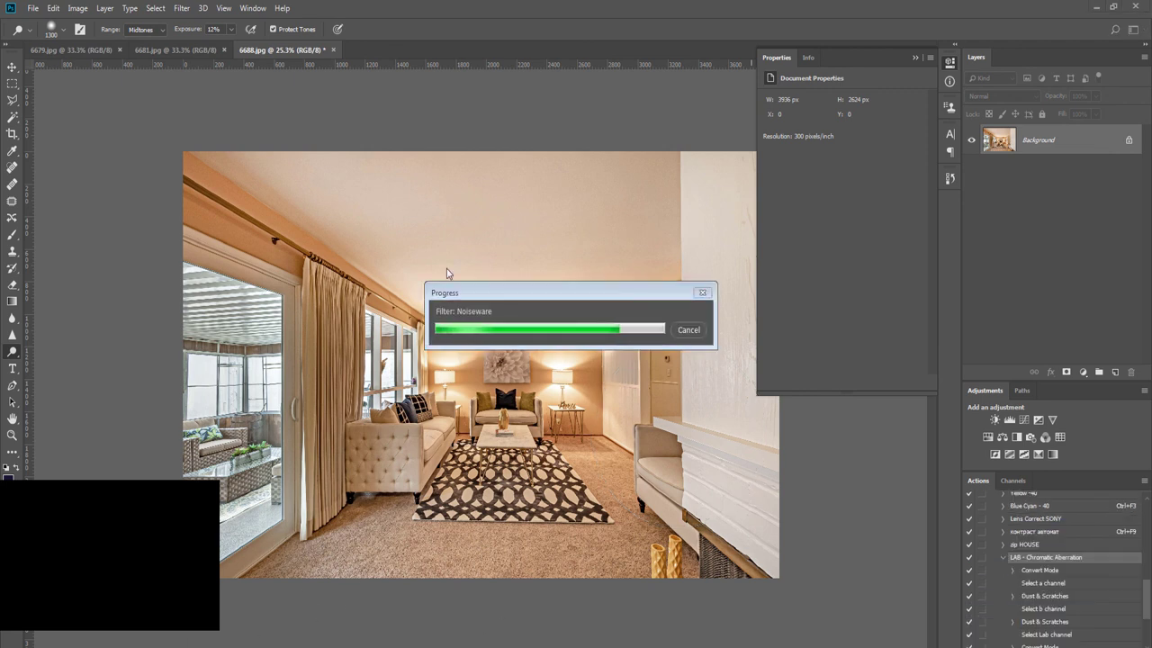
# Close 6688.jpg
pyautogui.click(949, 62)
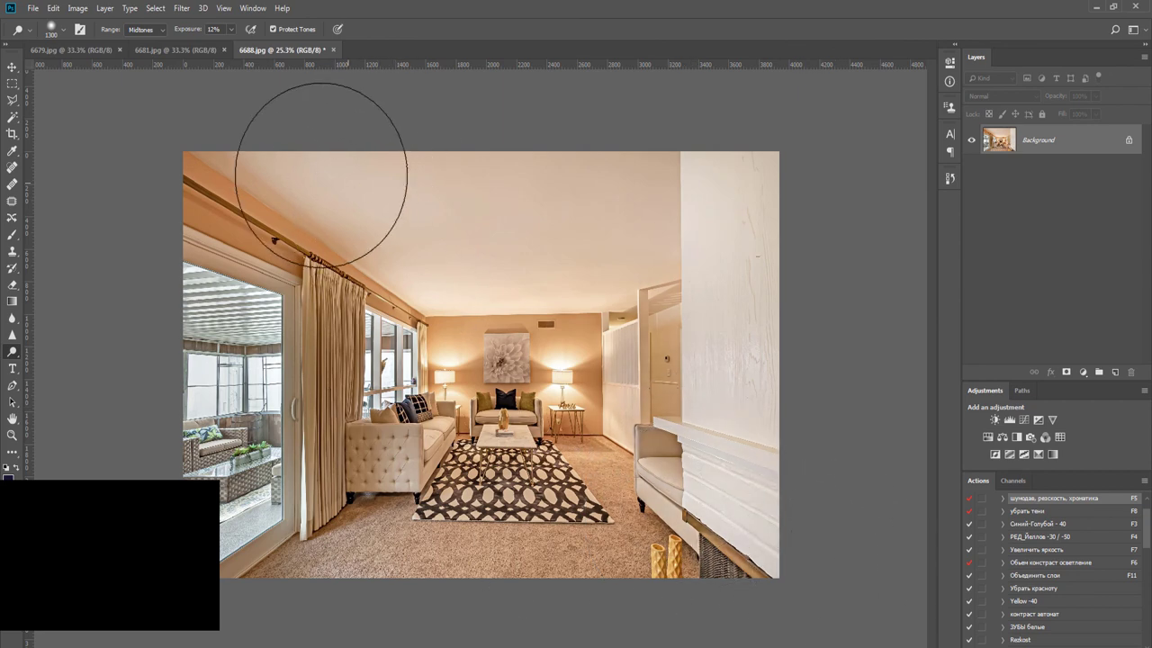
pyautogui.hotkey('ctrl', 'w')
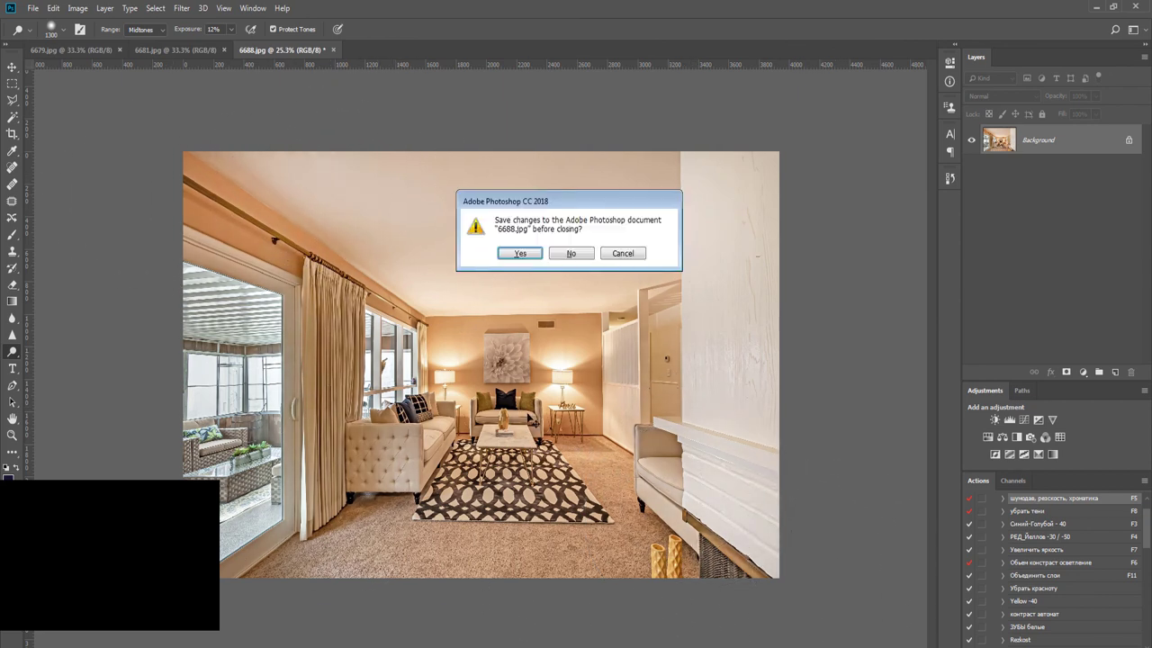
pyautogui.press('n')
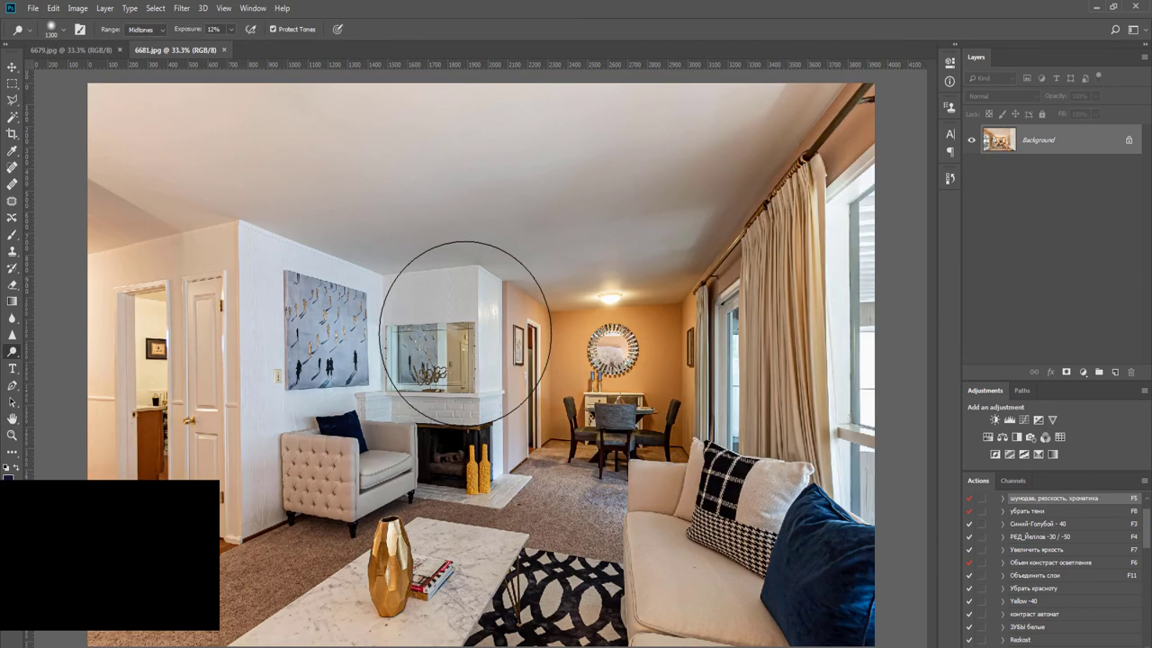
# Apply "убрать тени", "Синий-Голубой - 40", "РЕД_Йеллов -30 / -50" and "шумодав, резкость, хроматика" to 6681.jpg, merging the layers into the background
pyautogui.hotkey('ctrl', 'j')
pyautogui.press('F8')
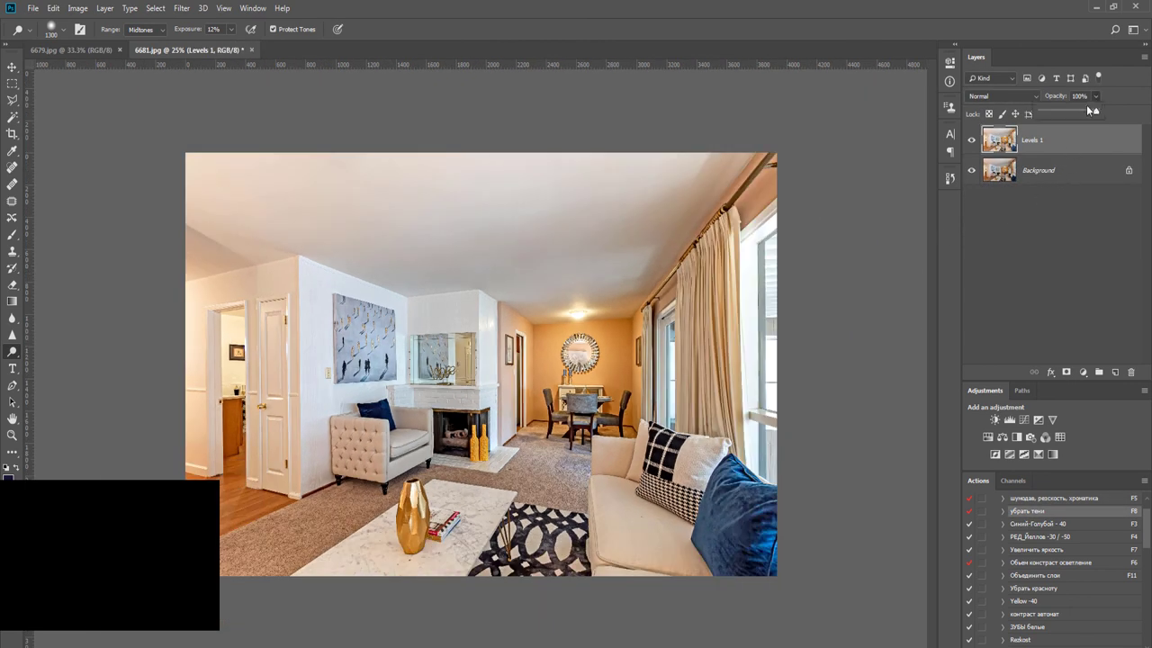
pyautogui.press('F3')
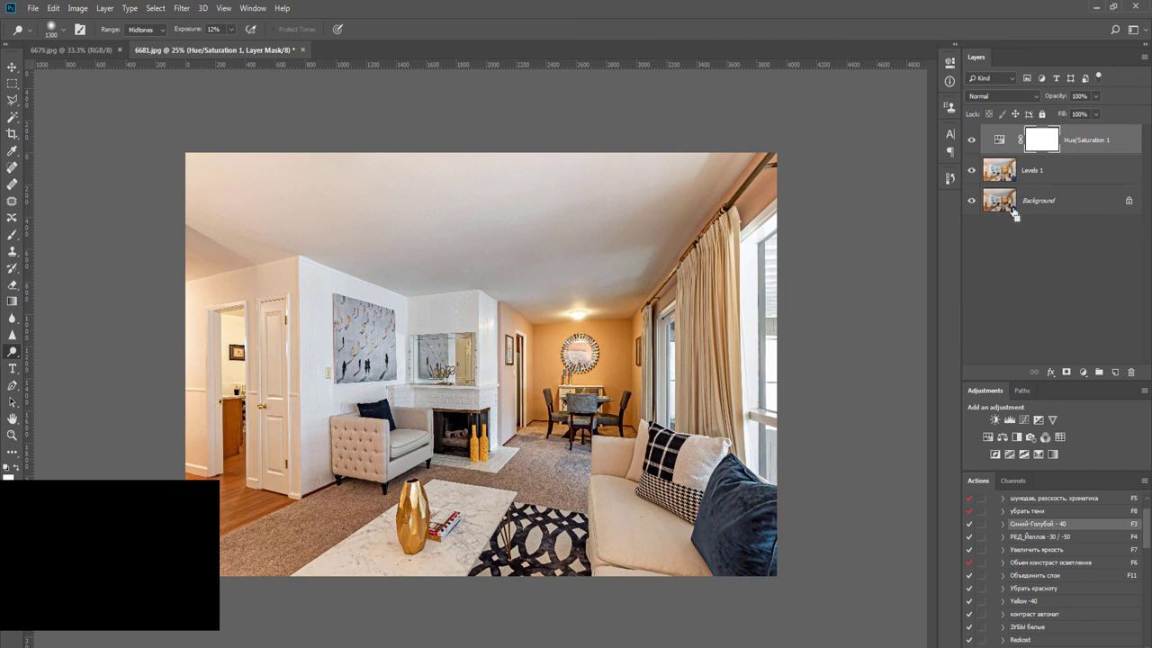
pyautogui.press('F4')
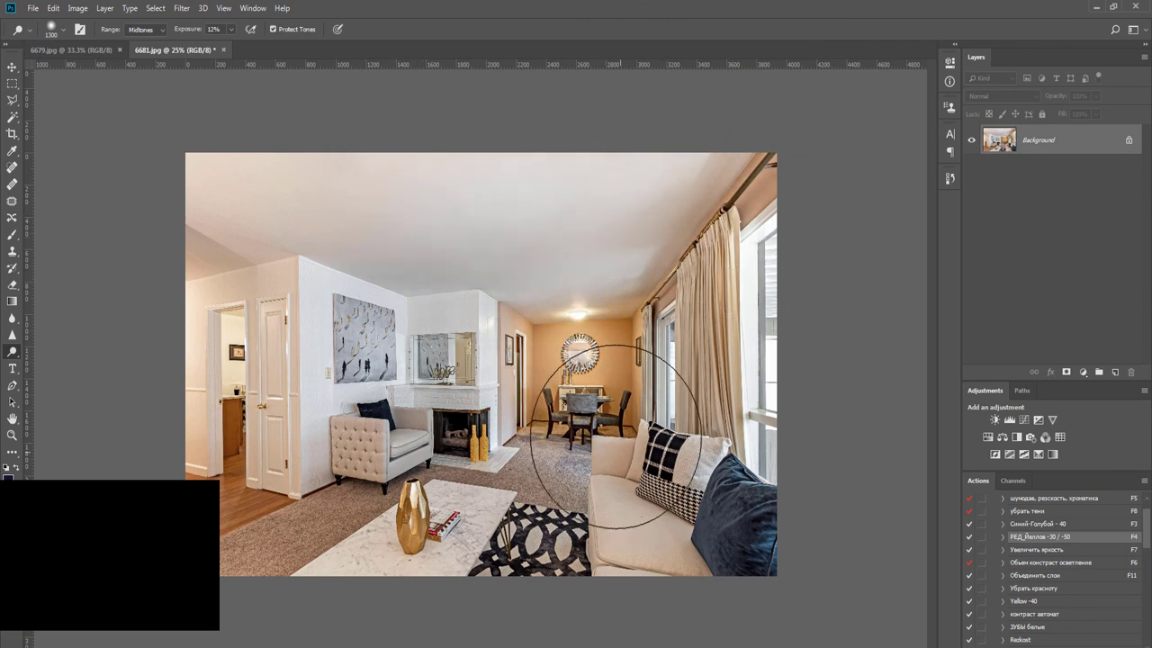
pyautogui.press('F5')
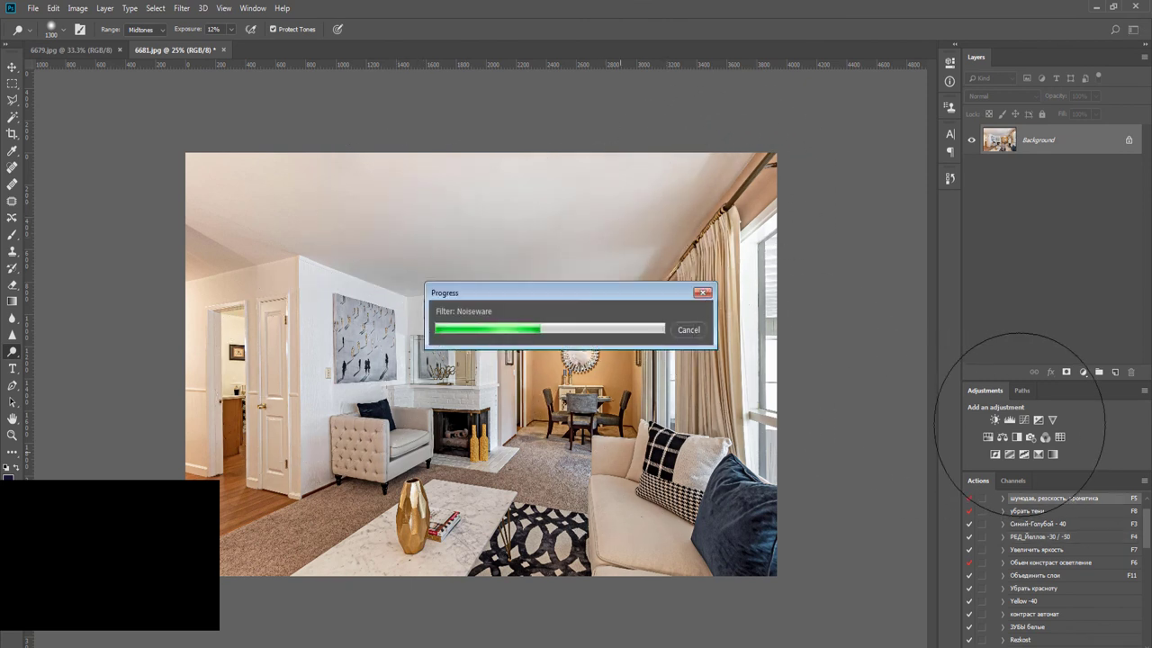
# Brighten 6681.jpg with a merged Curves adjustment point at input 117, output 127, and save the file
pyautogui.click(1026, 421)
pyautogui.moveTo(849, 198); pyautogui.dragTo(848, 198)
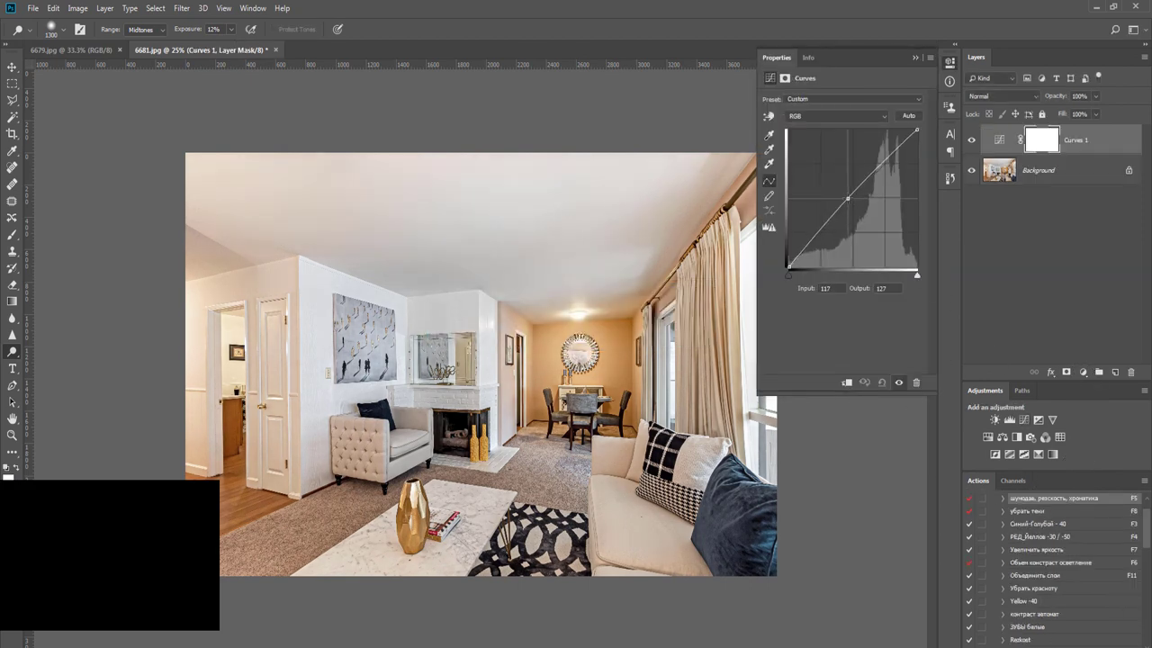
pyautogui.hotkey('ctrl', 'e')
pyautogui.hotkey('ctrl', 's')
pyautogui.press('Return')
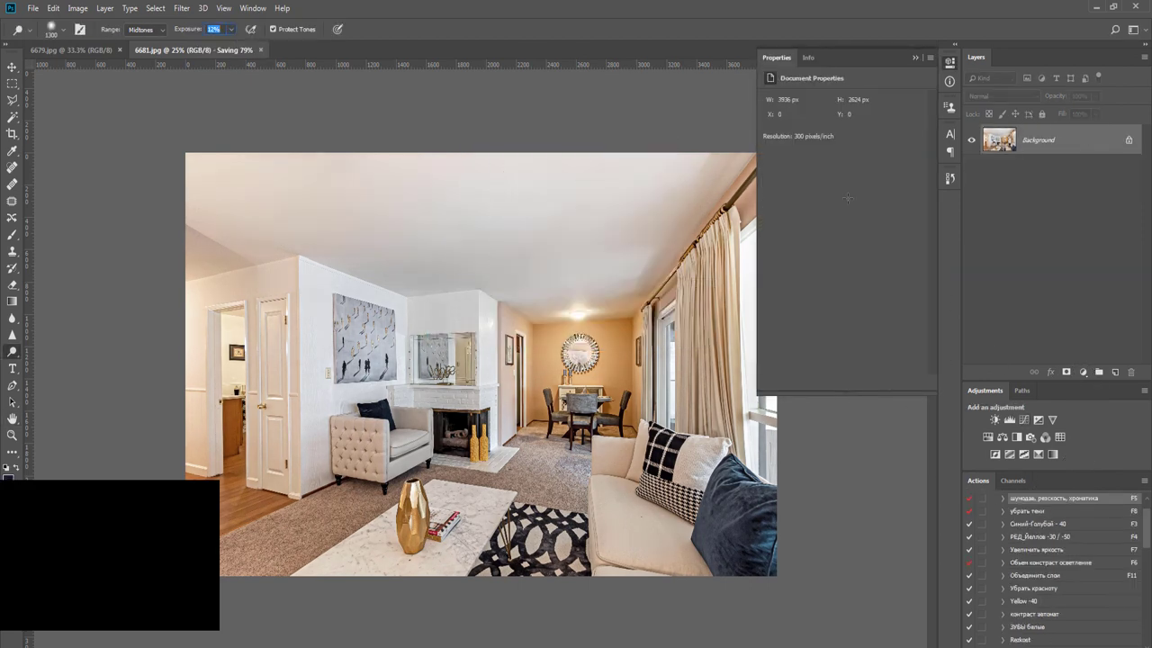